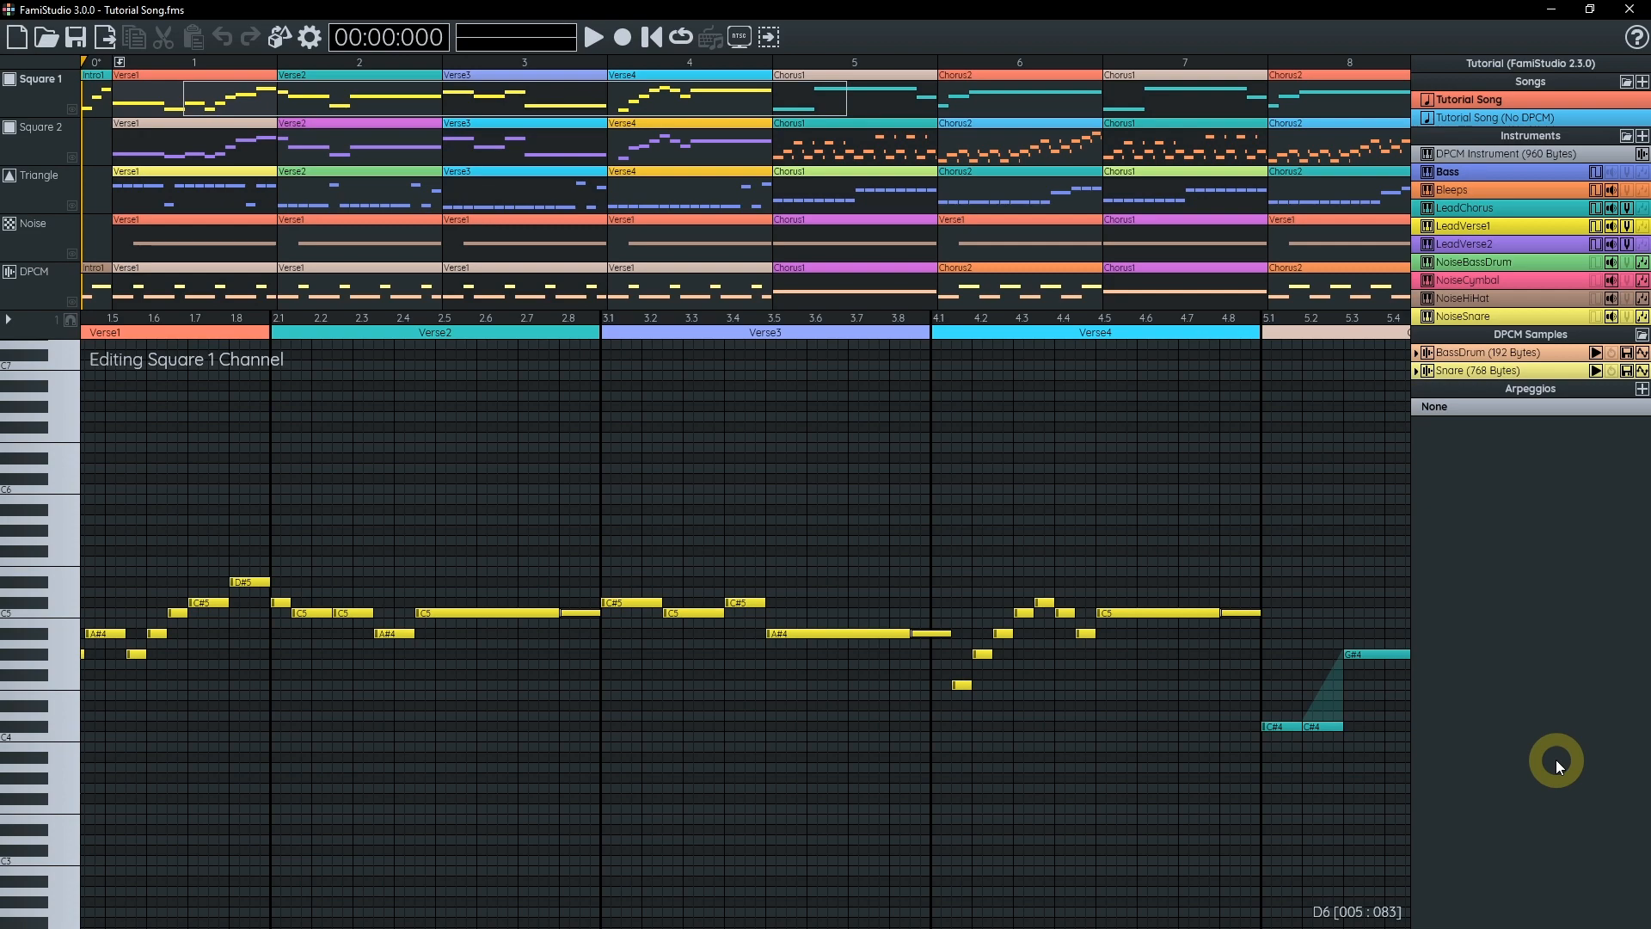
- Look over the project files in the Demo Songs folder and dismiss the file selection without opening one
left_click(47, 38)
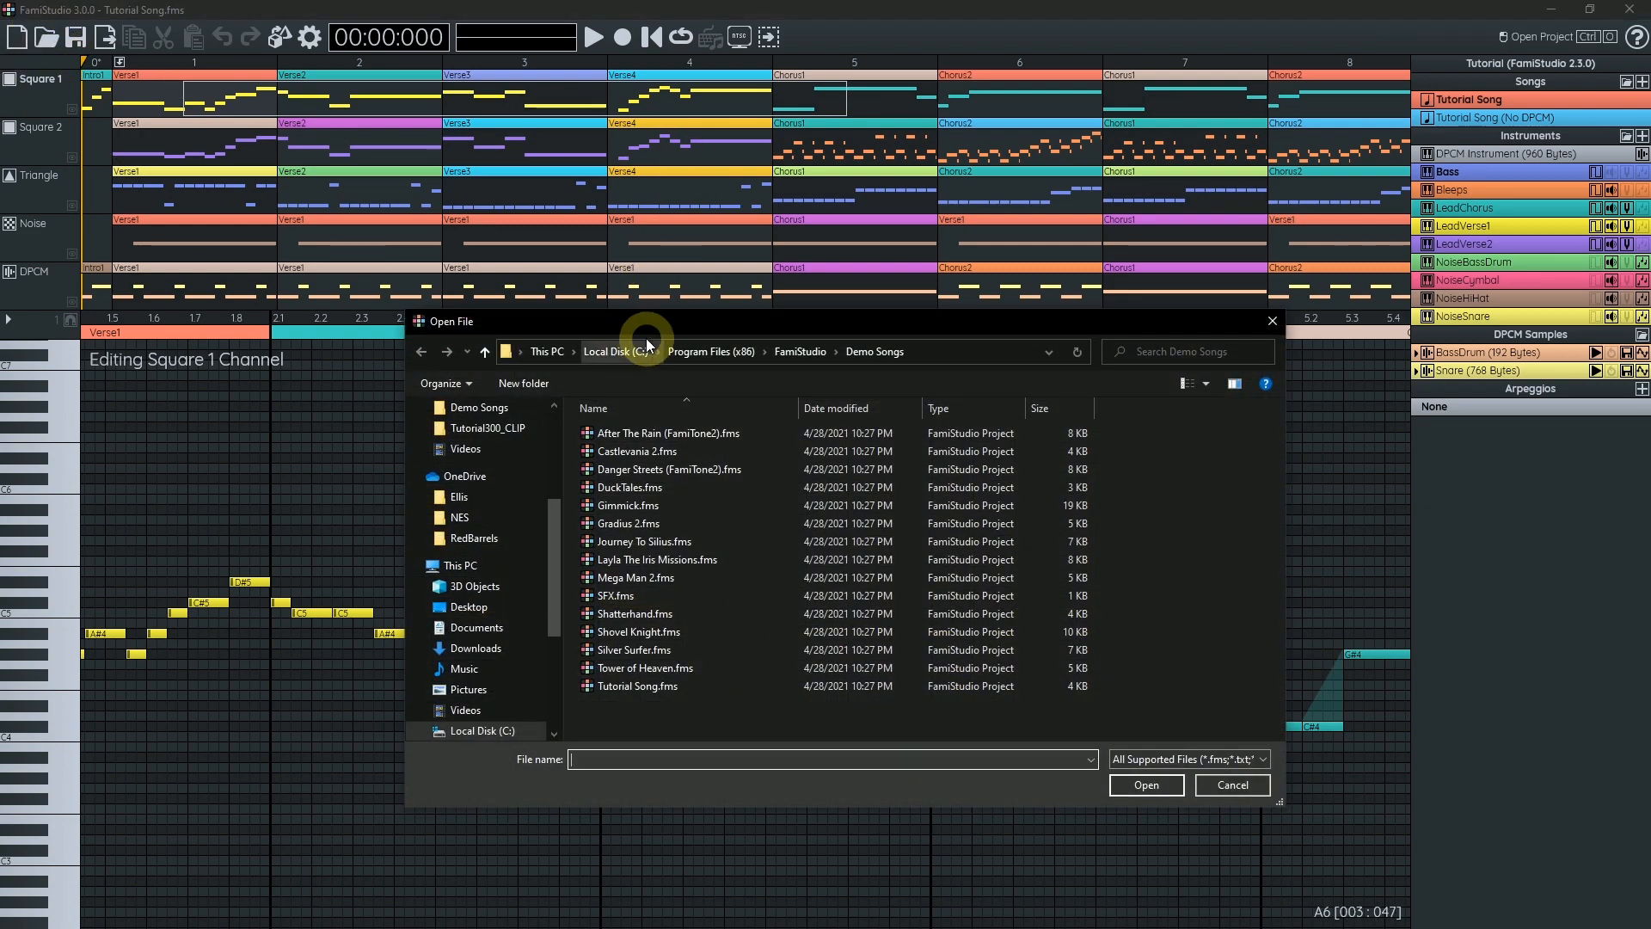
left_click_drag(901, 329, 935, 289)
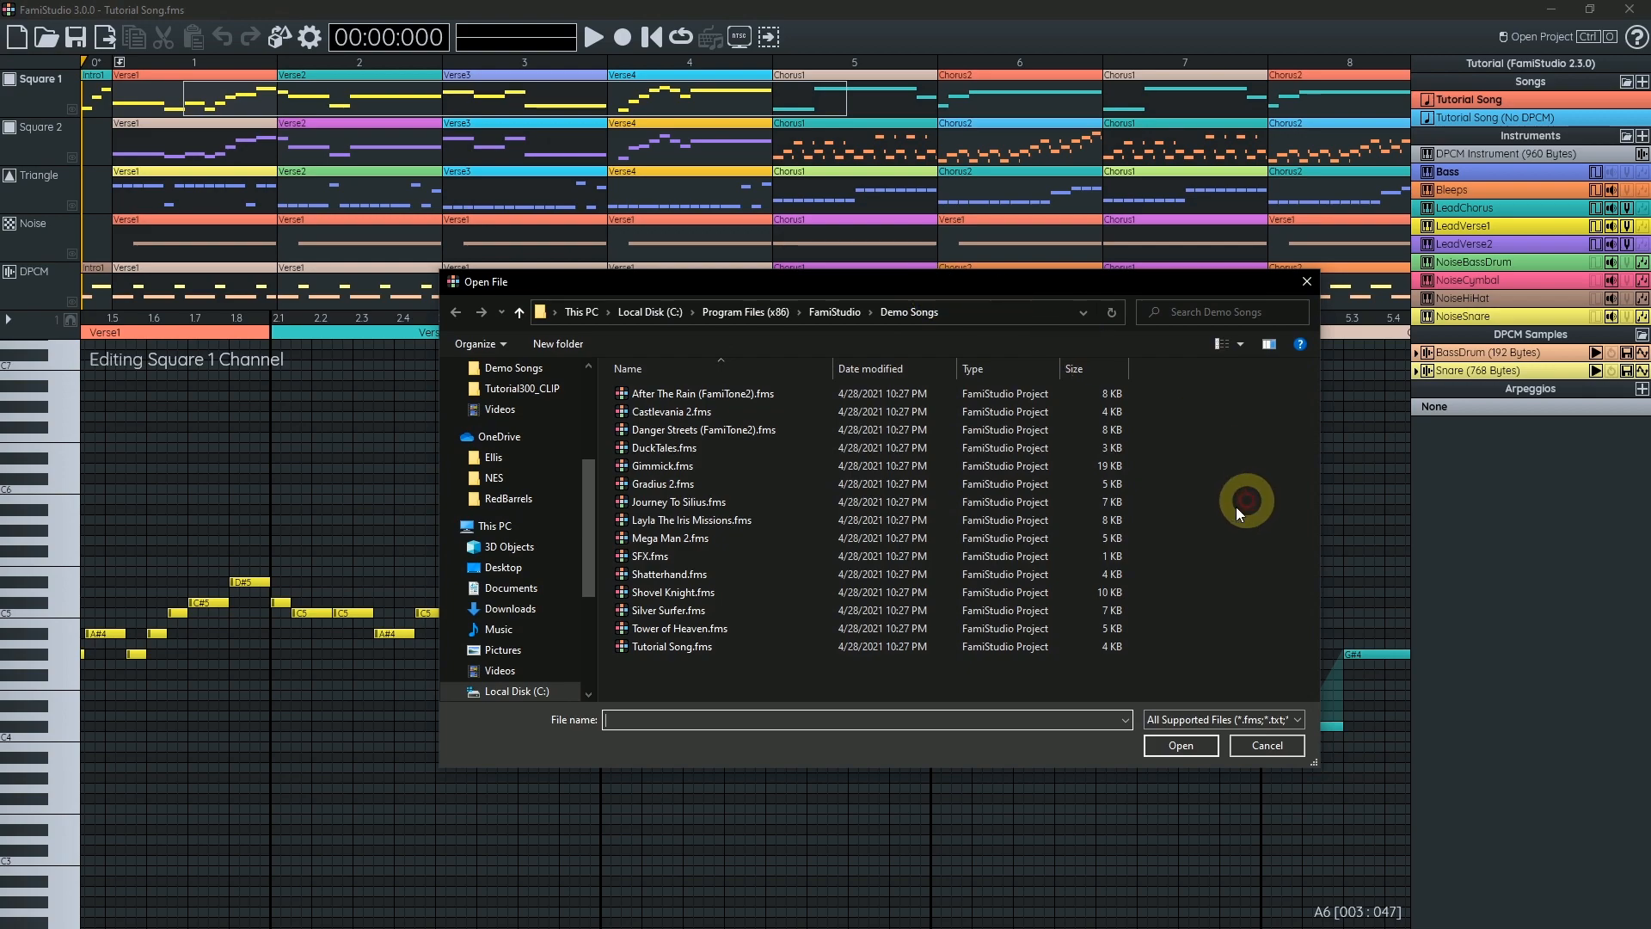
left_click(1297, 744)
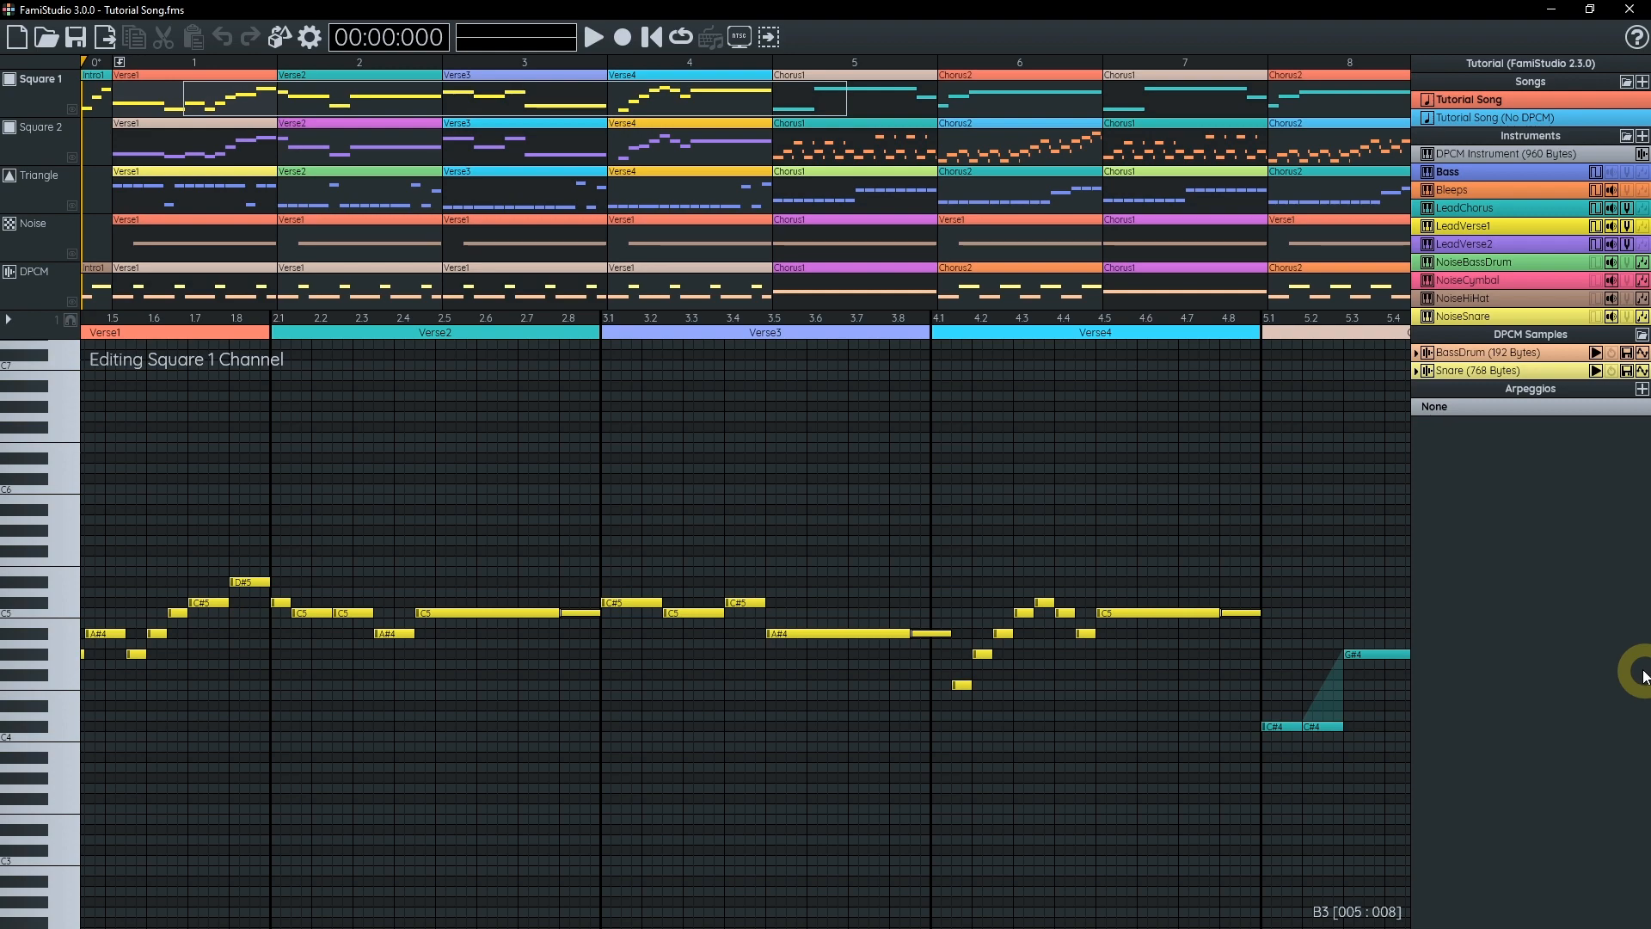
- Make Tutorial Song the current song, play it through, and stop playback
left_click(1518, 101)
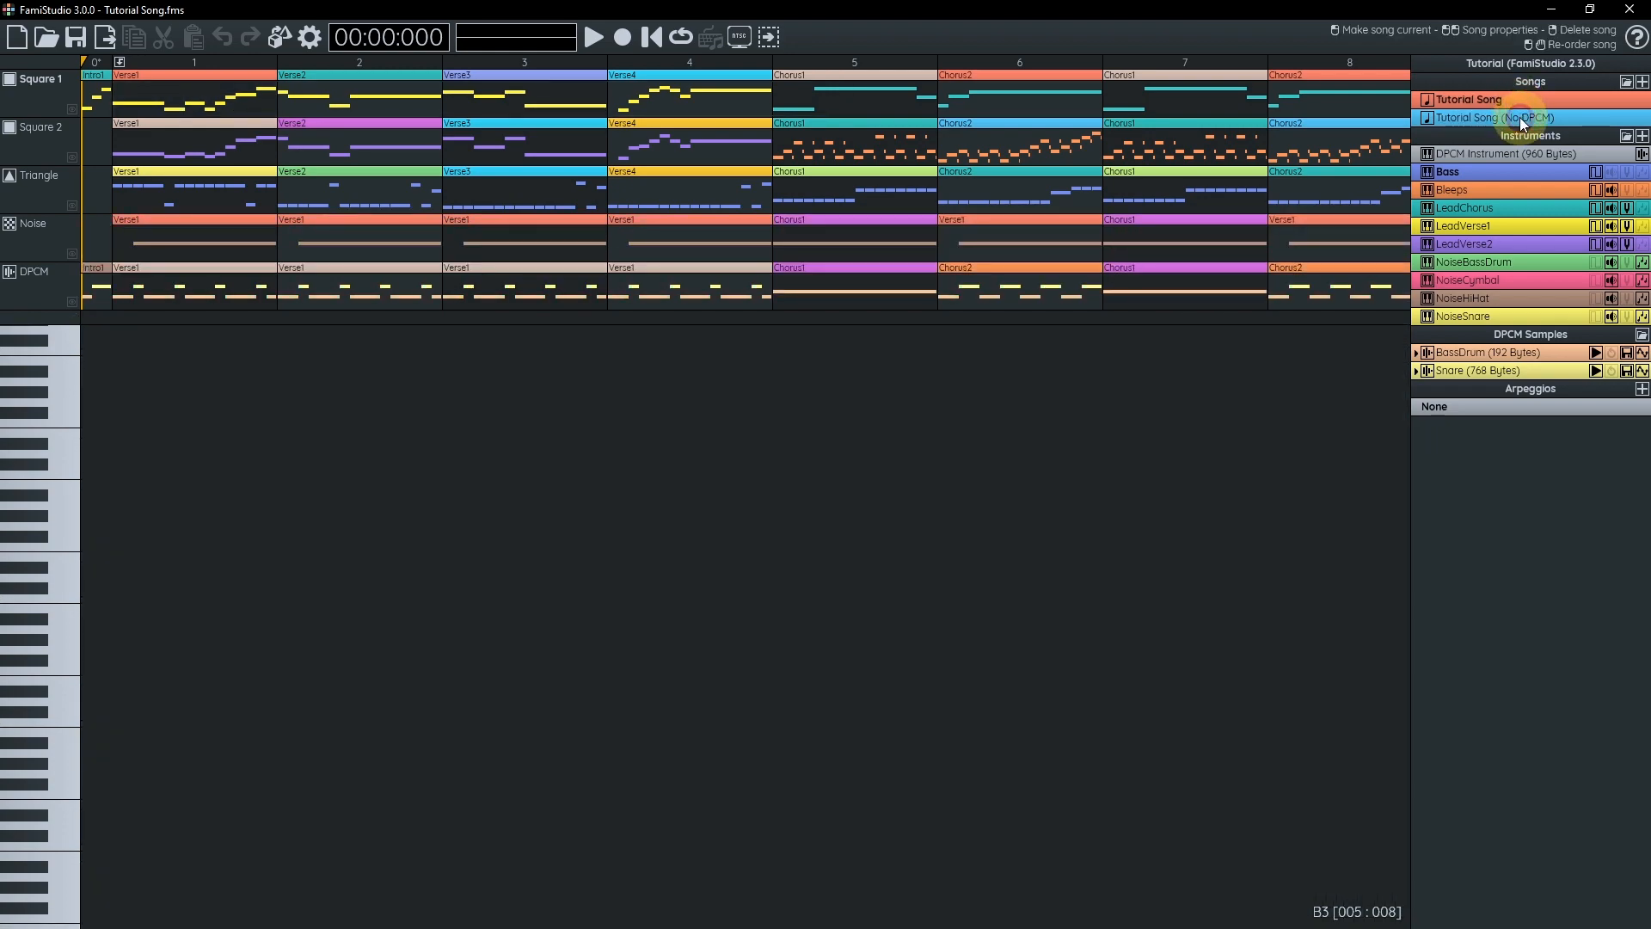
left_click(1559, 100)
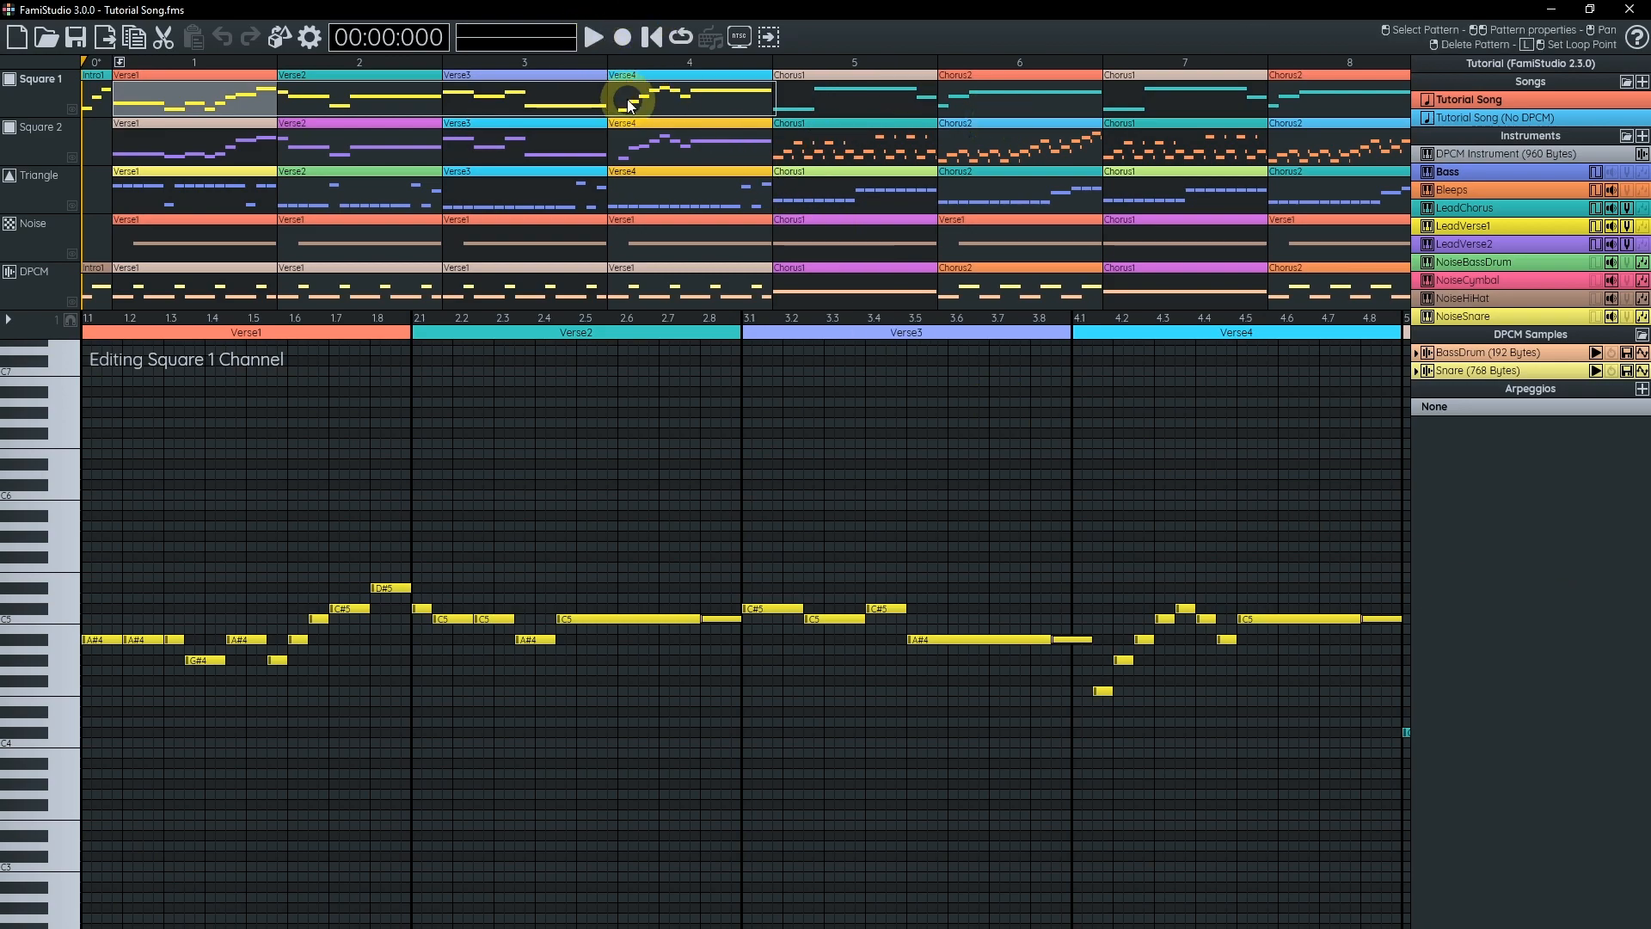
key("space")
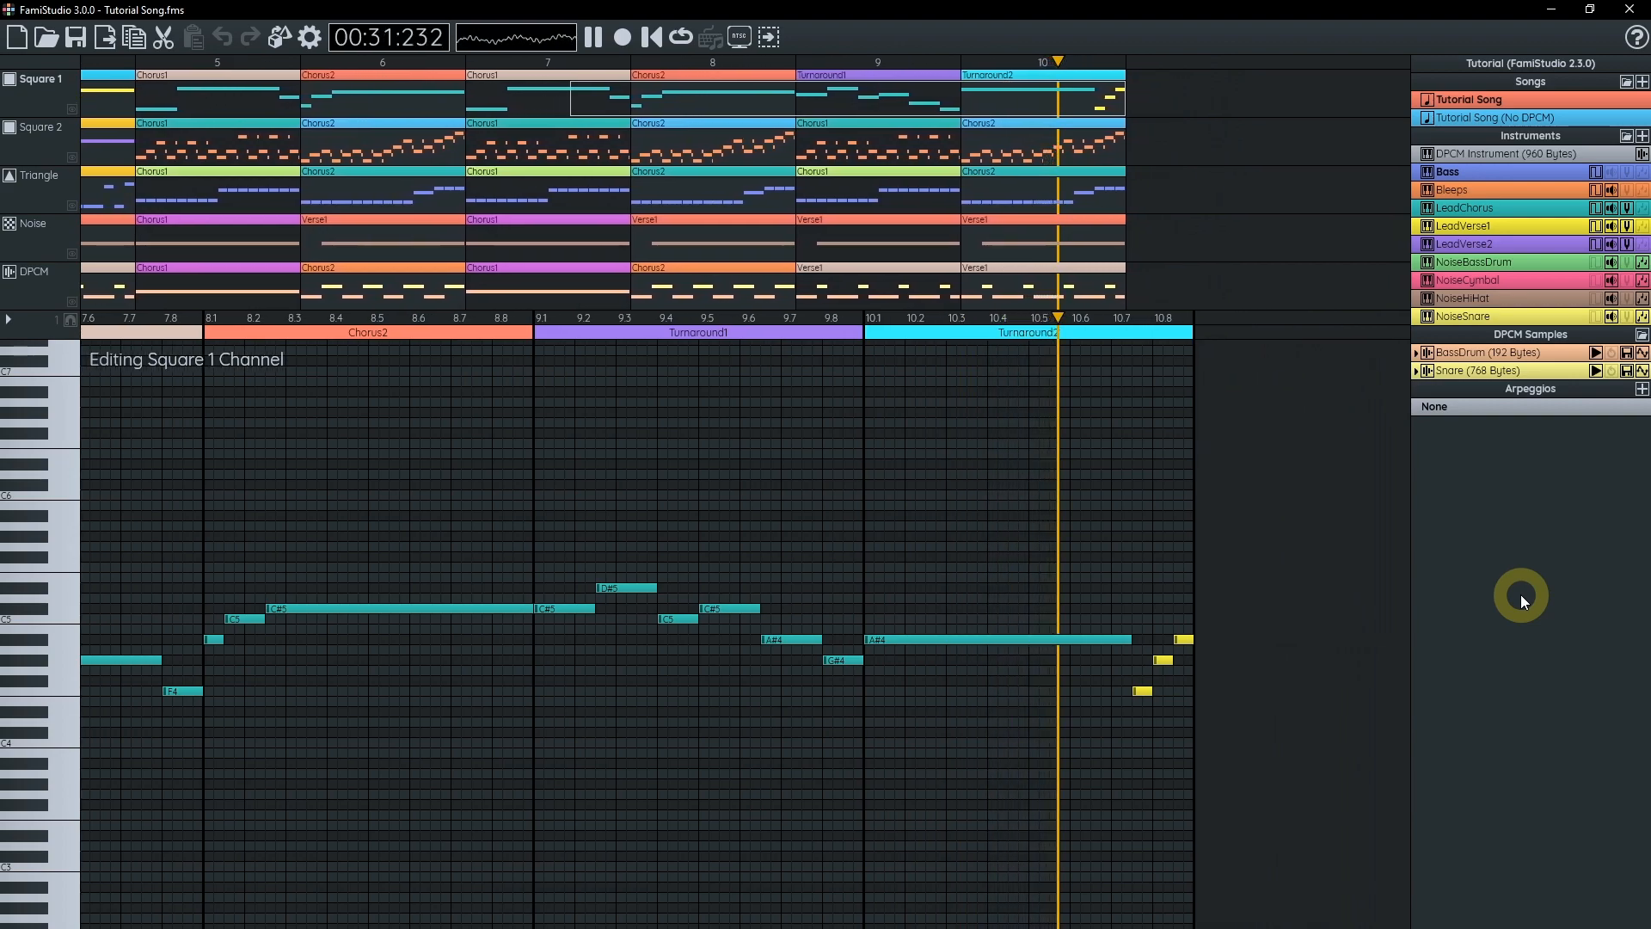
key("space")
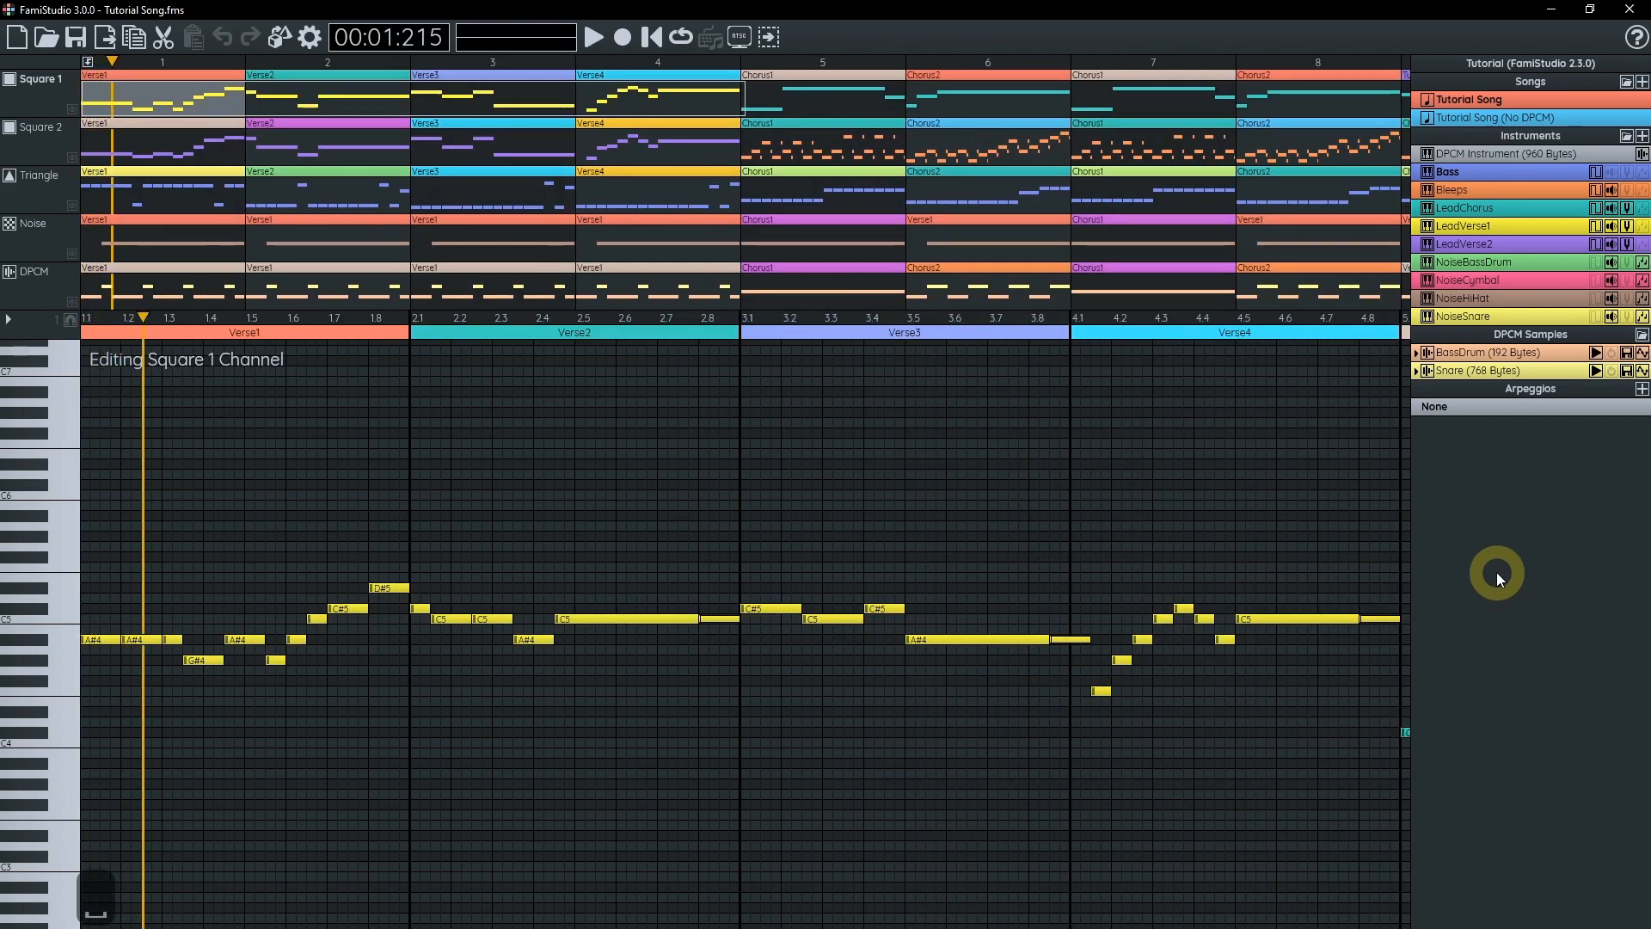
- Switch to Tutorial Song (No DPCM) and play it with the Noise channel's Verse1 pattern open for viewing, then stop playback
left_click(1513, 116)
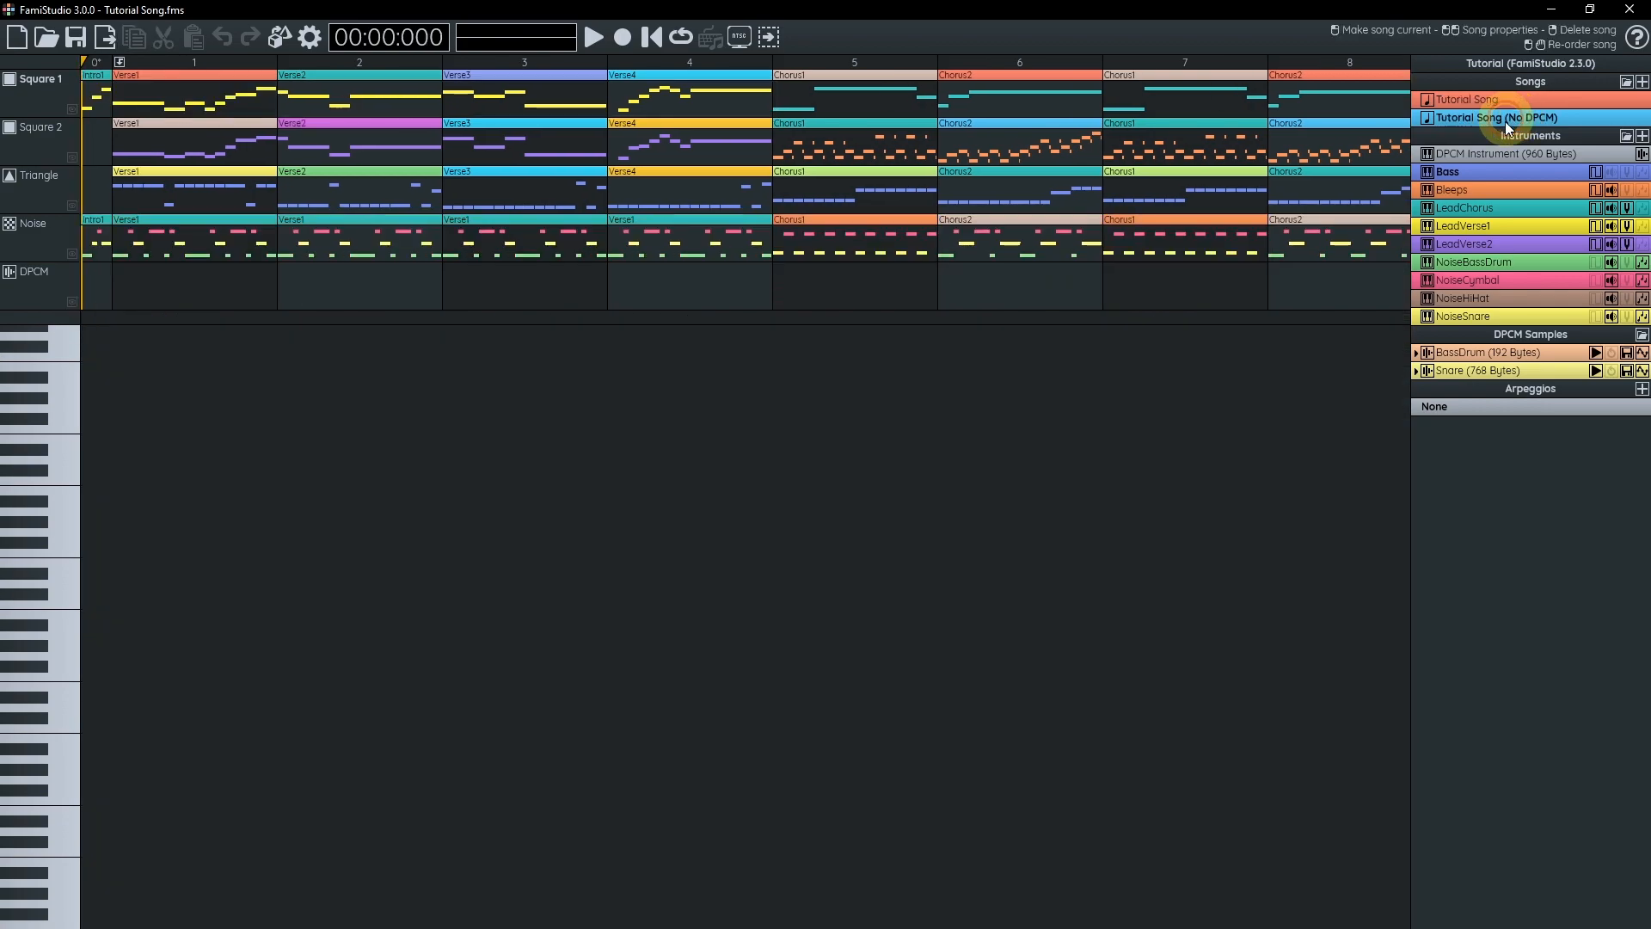
key("space")
left_click(116, 230)
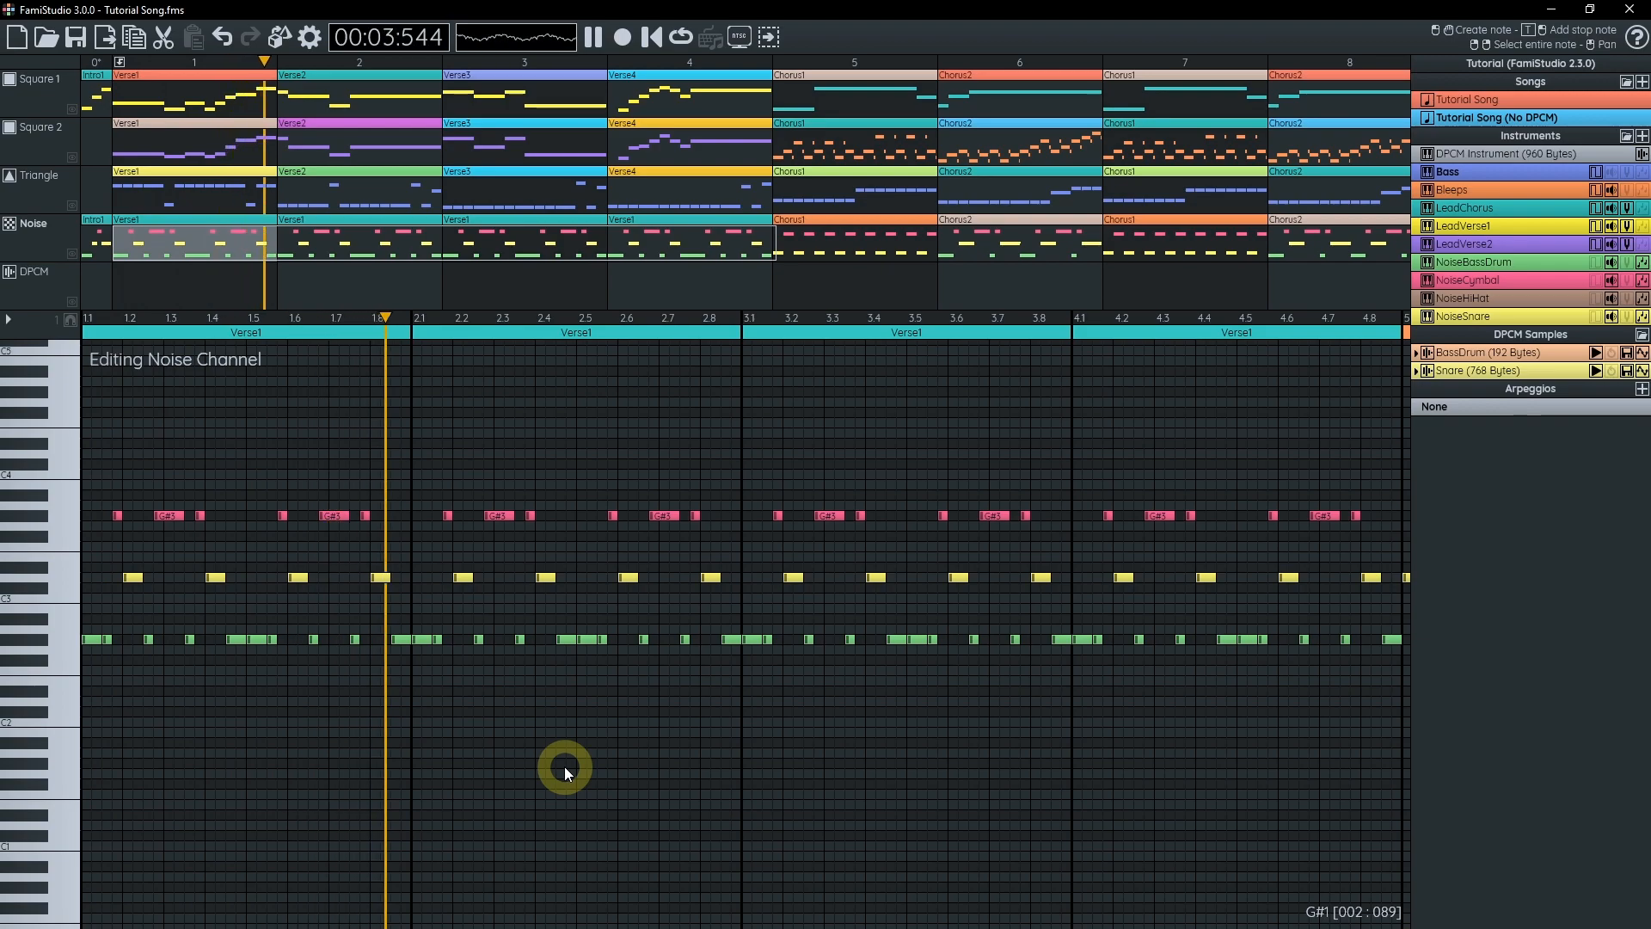
key("space")
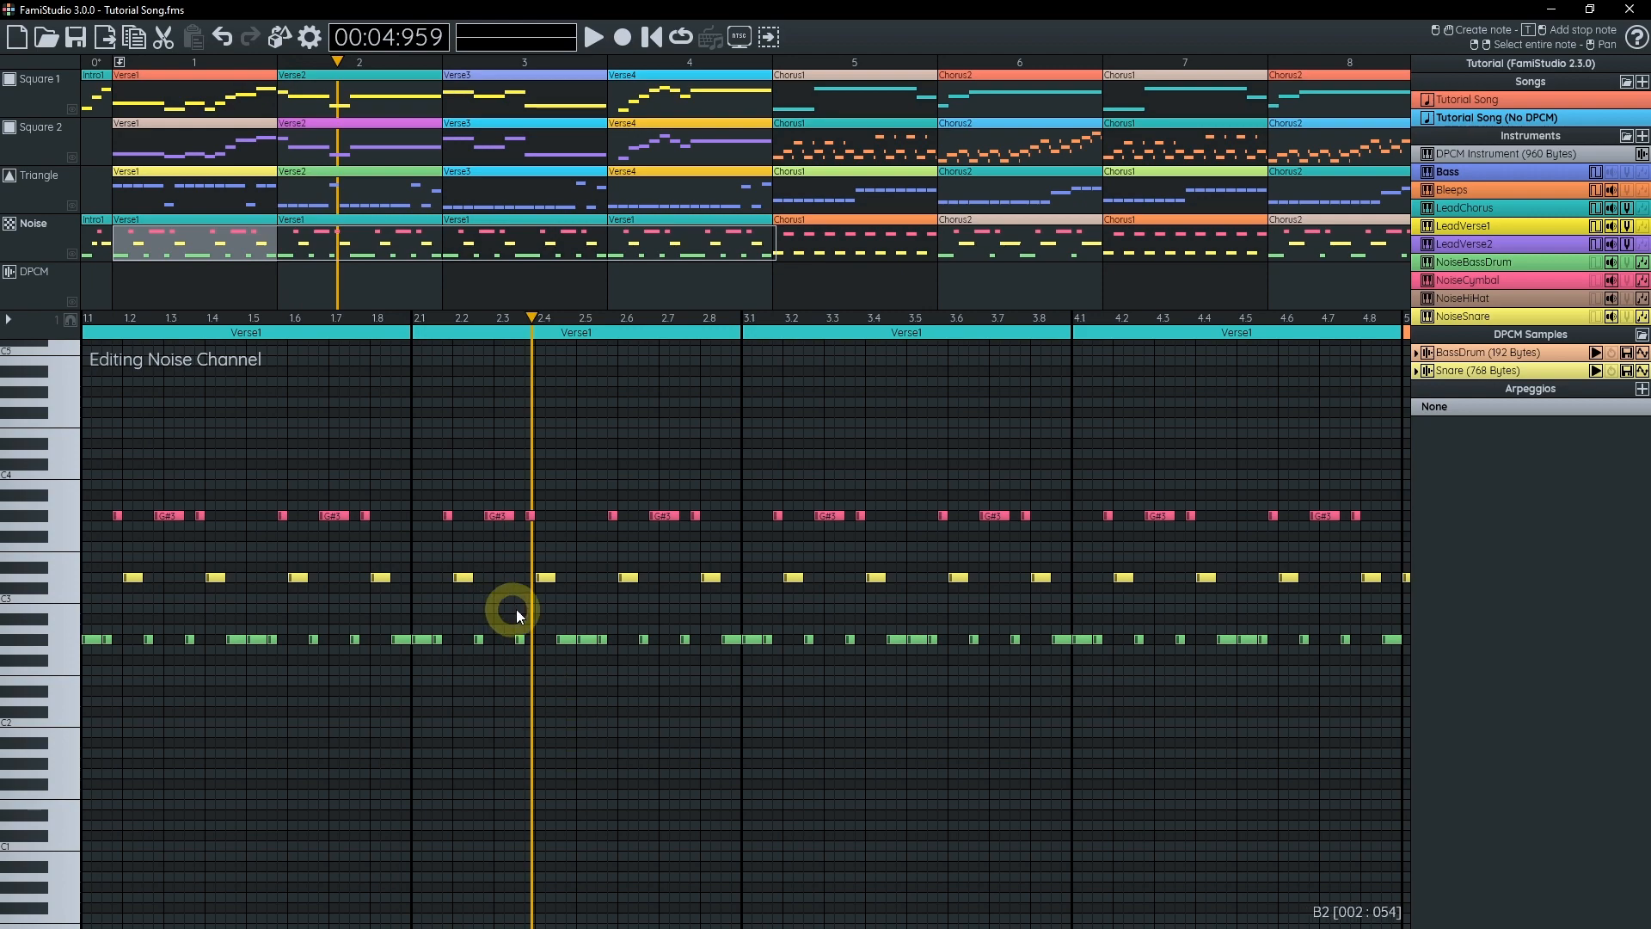
- Isolate the Noise channel by muting all others, play the song from the beginning, and stop playback
right_click(9, 227)
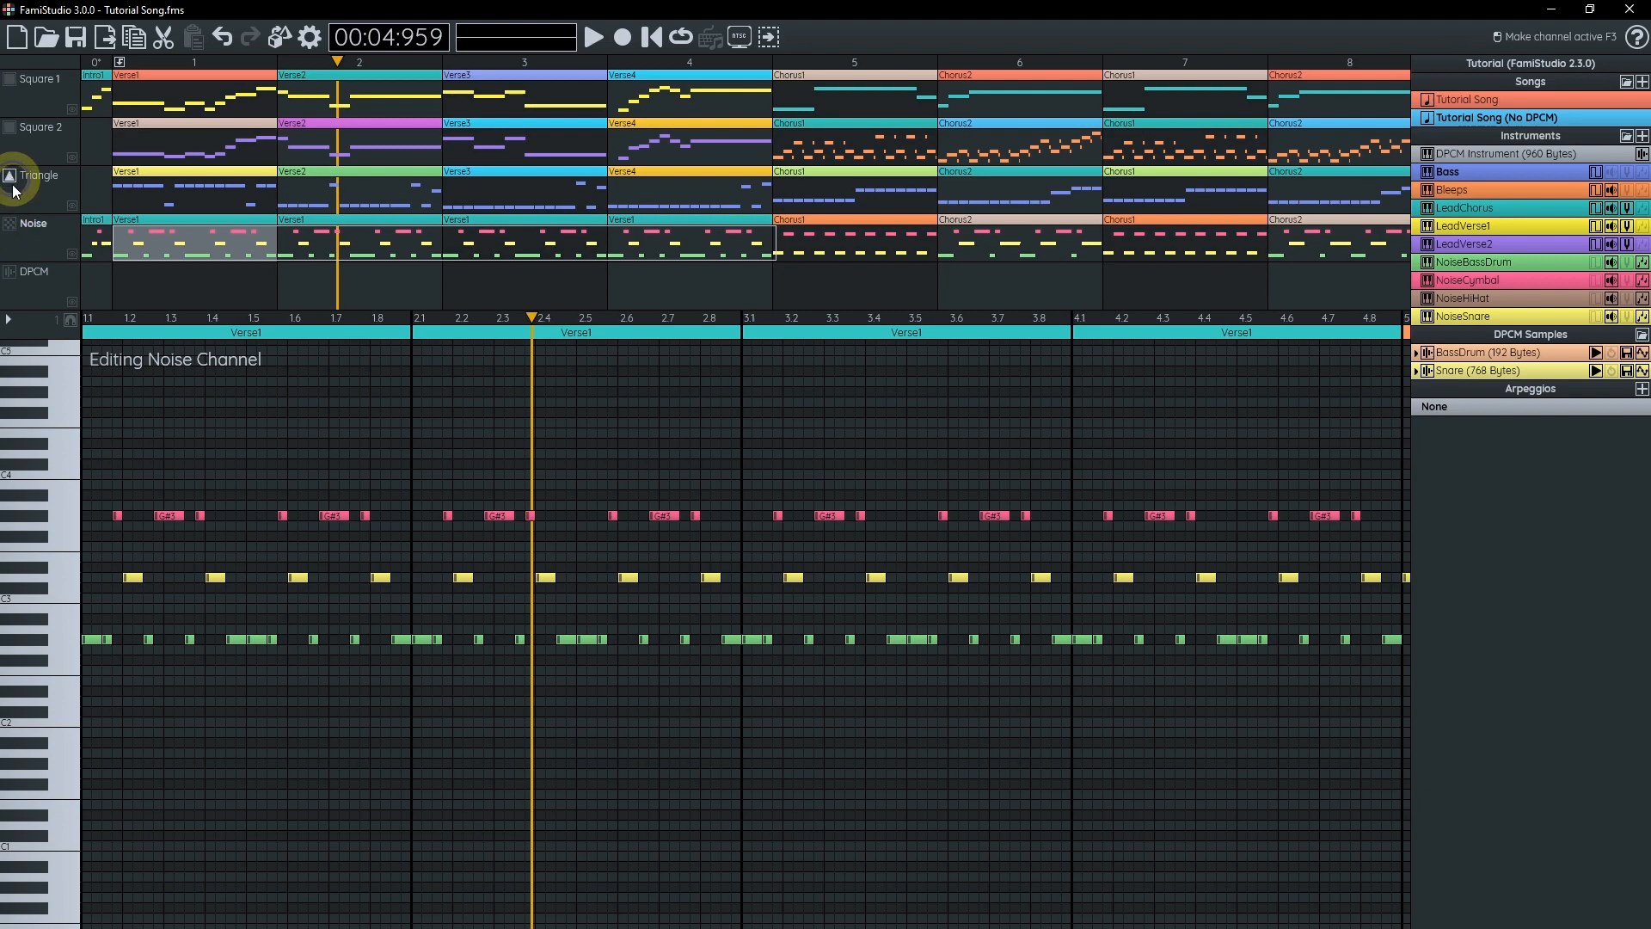
left_click(8, 177)
left_click(11, 128)
left_click(7, 129)
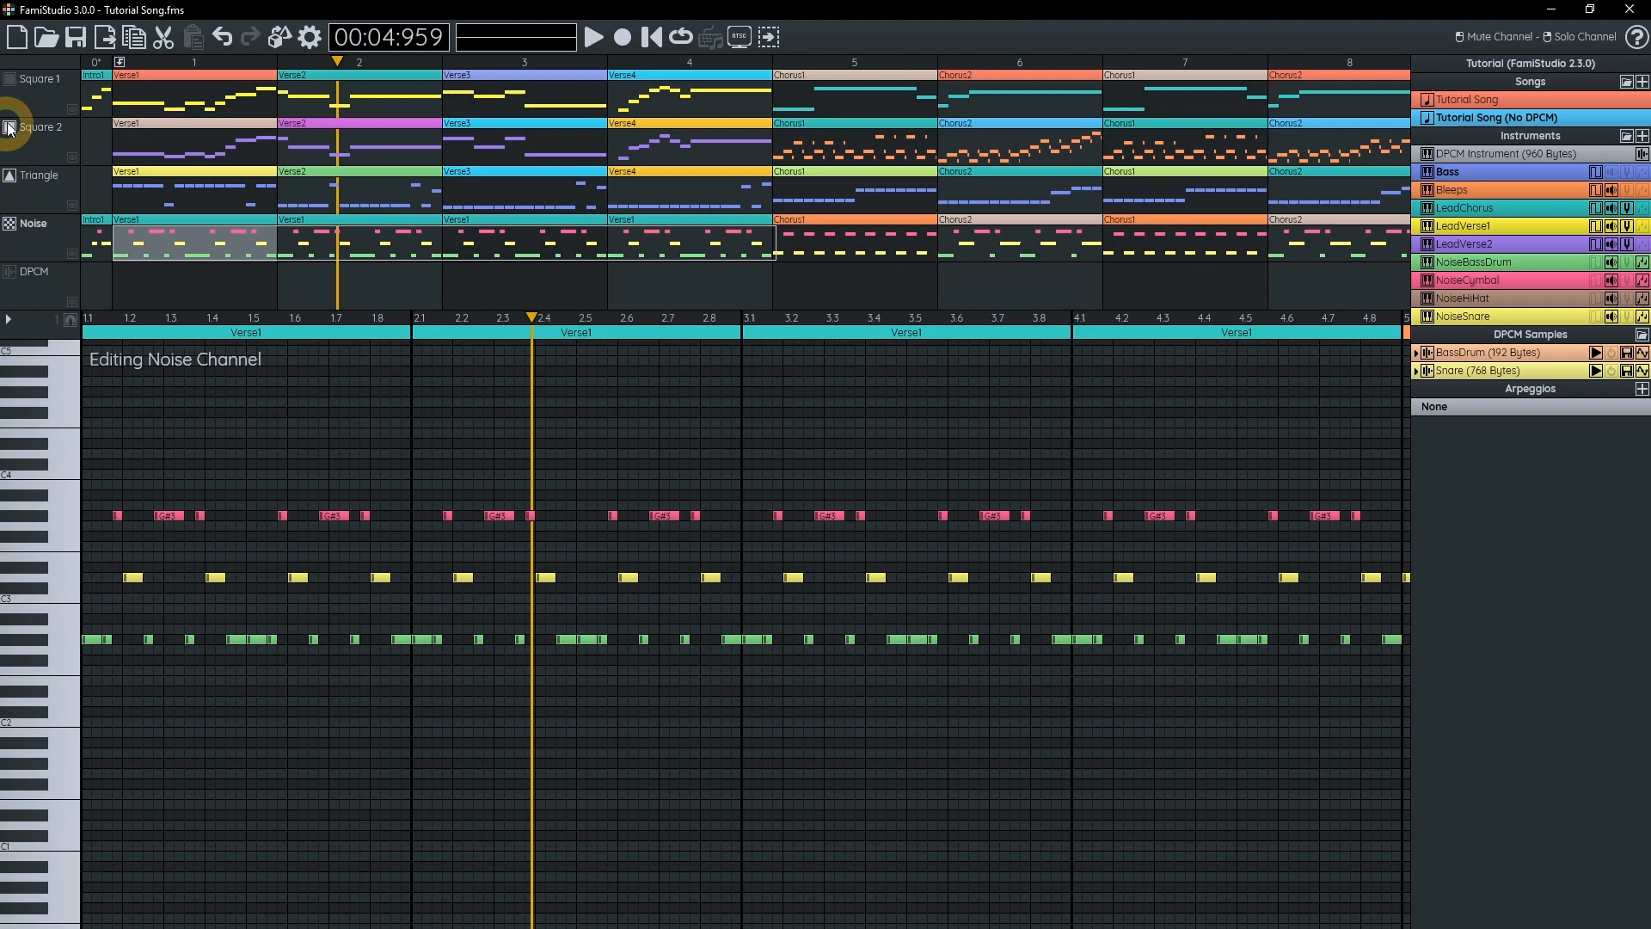
left_click(10, 177)
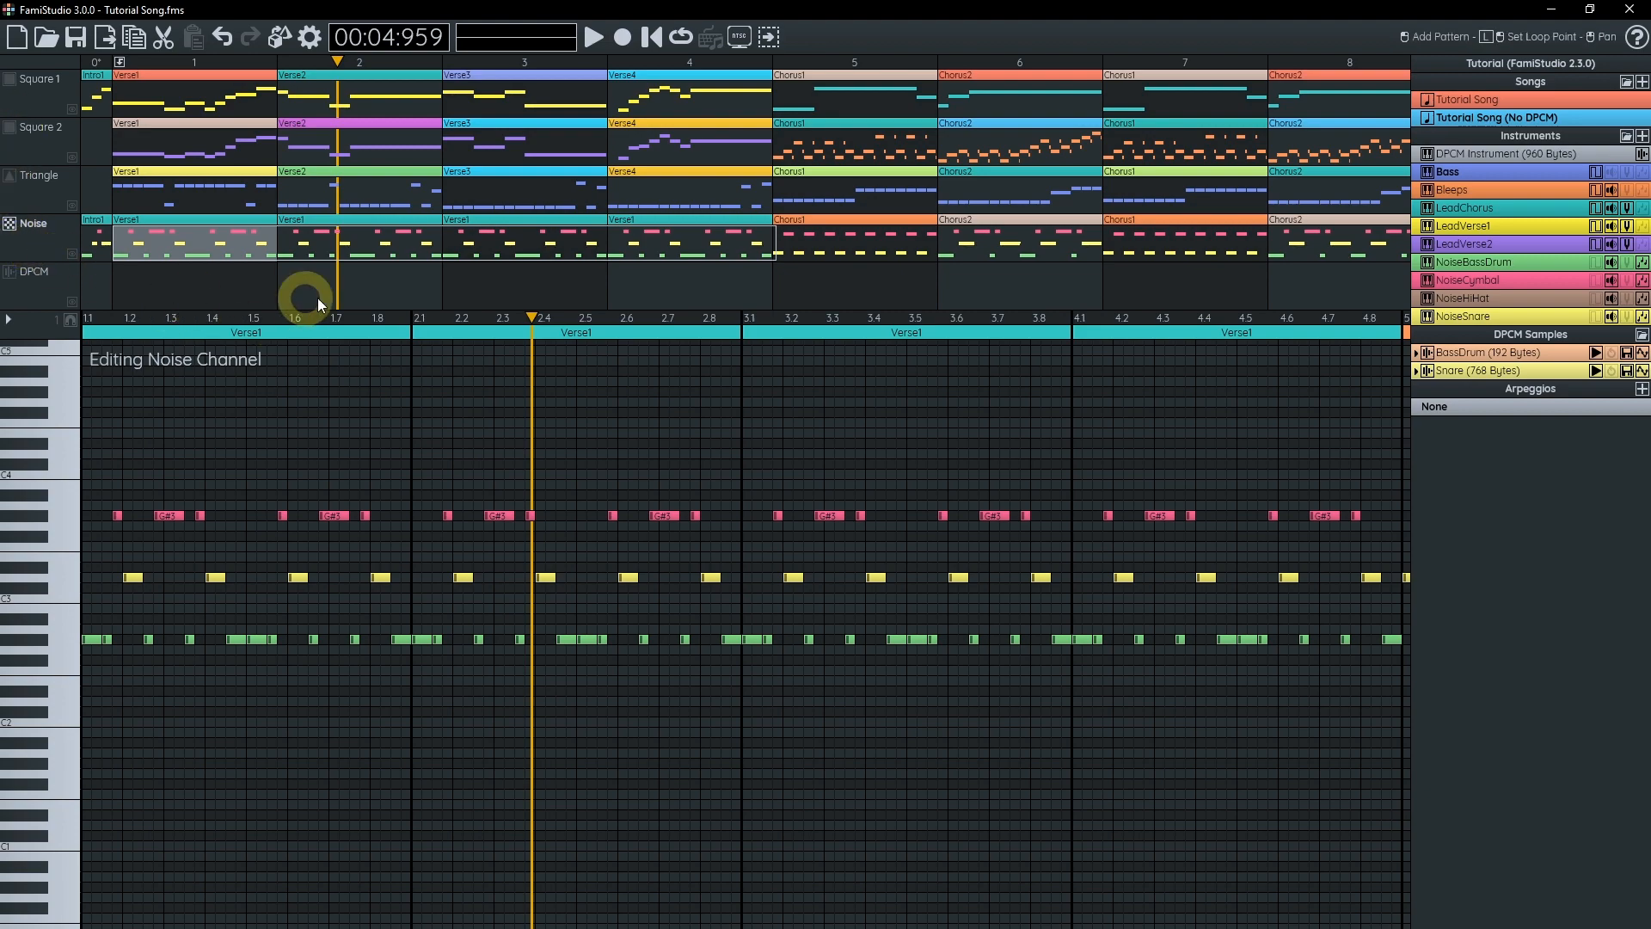
key("shift+space")
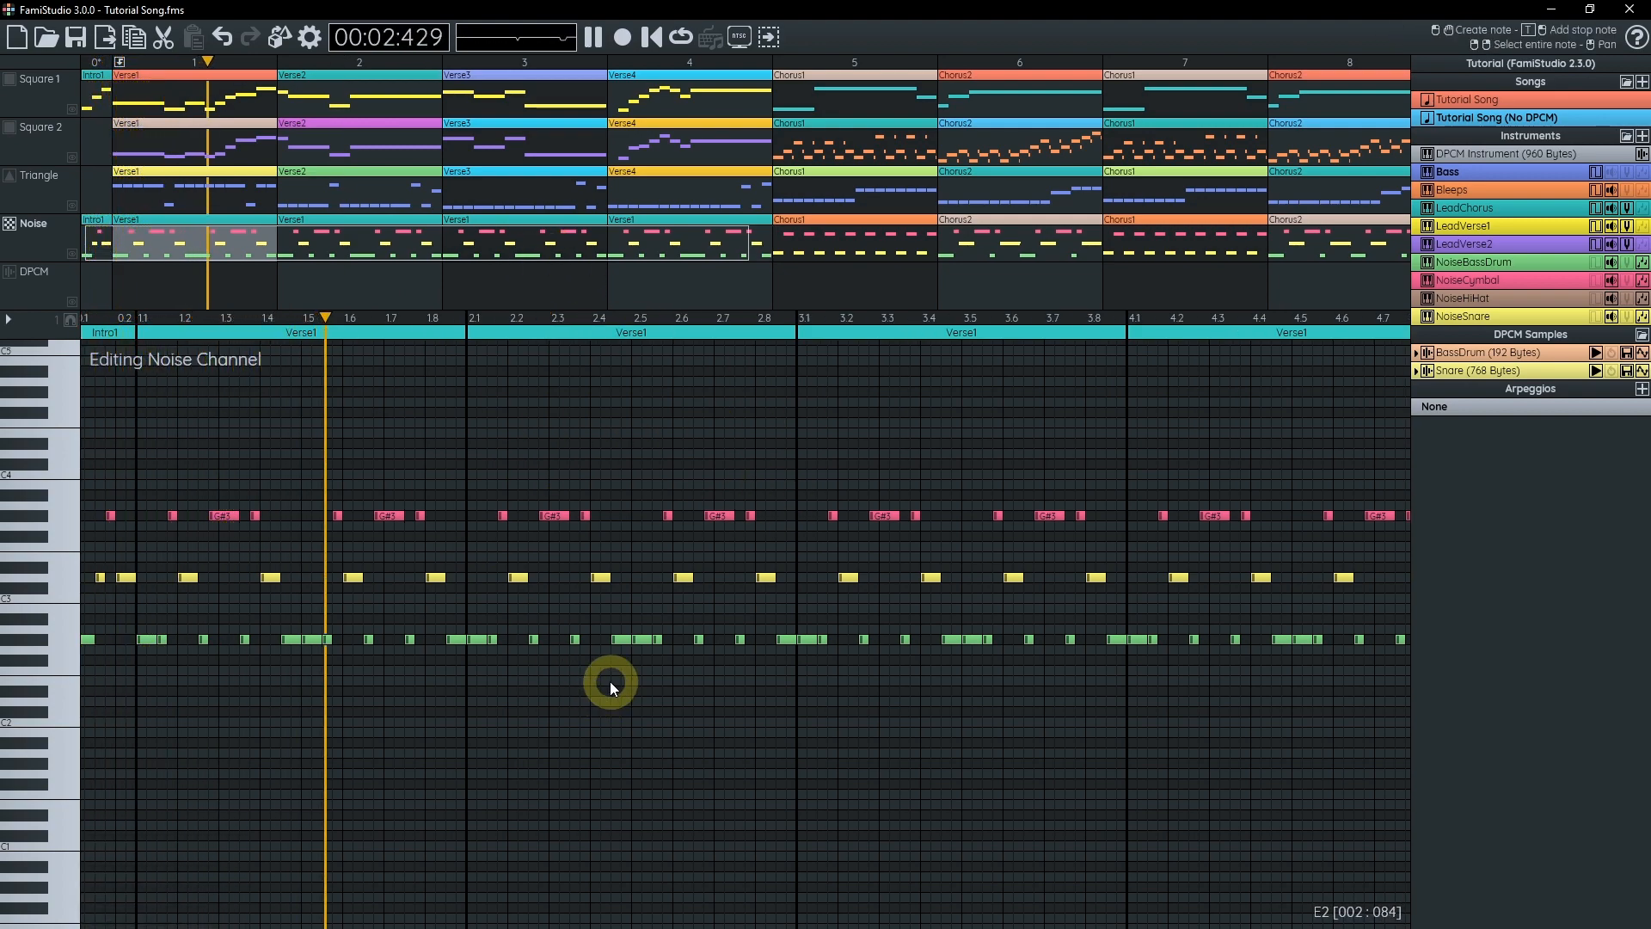
key("space")
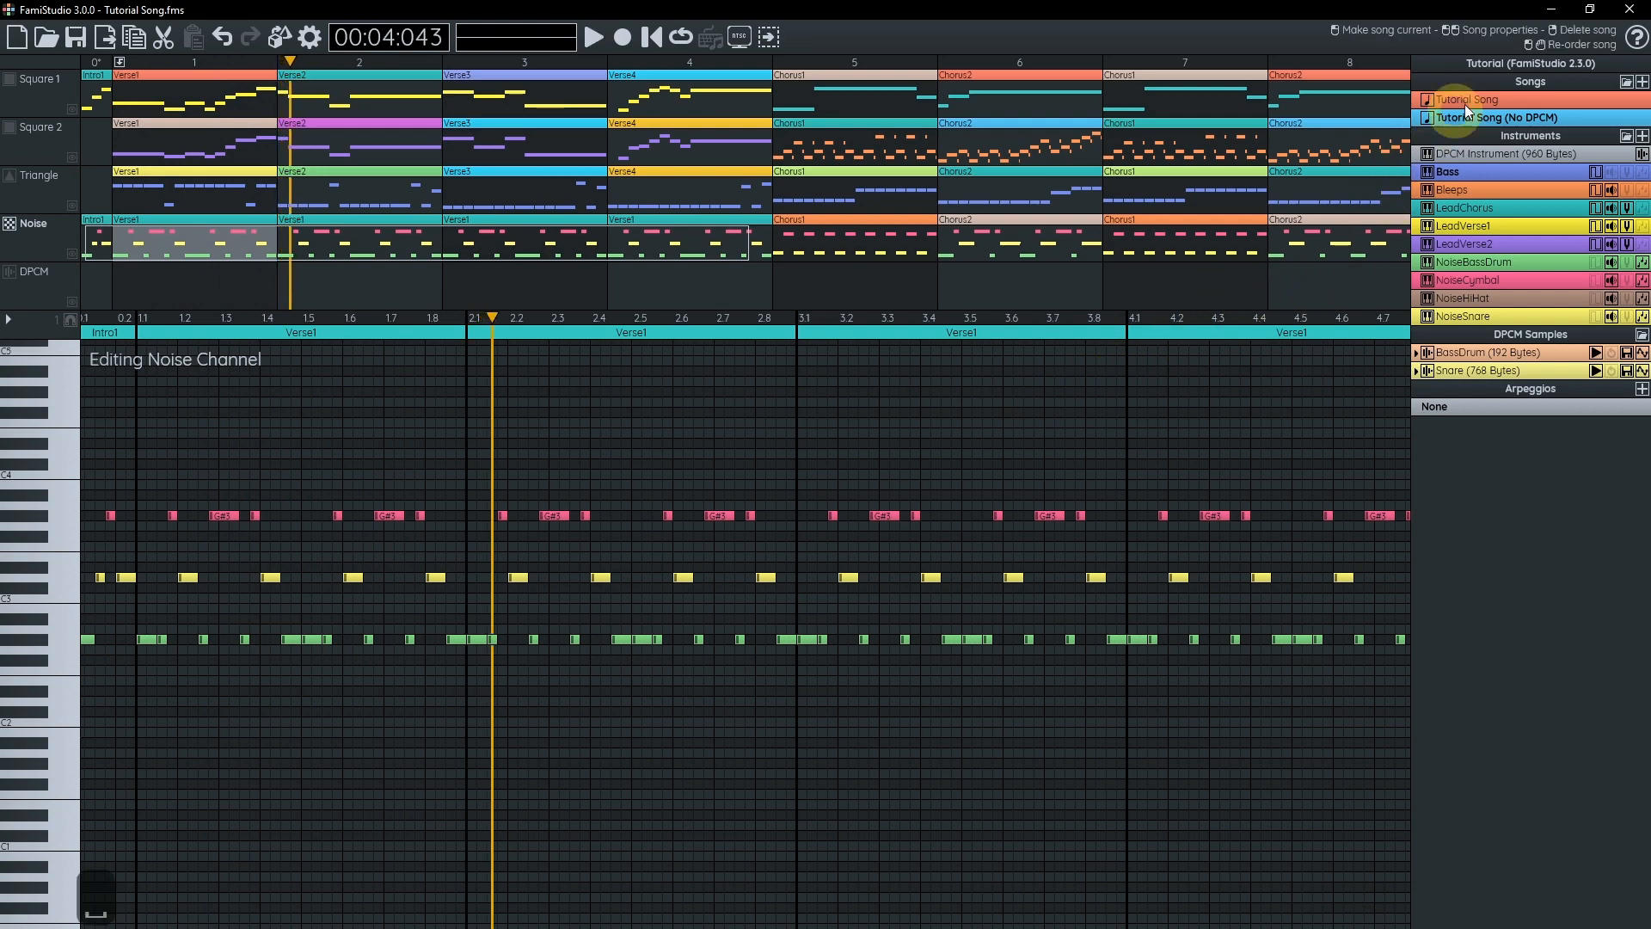
- Switch to Tutorial Song, play it from the start with only Noise and DPCM audible and Noise Verse1 open, then stop playback
left_click(1497, 104)
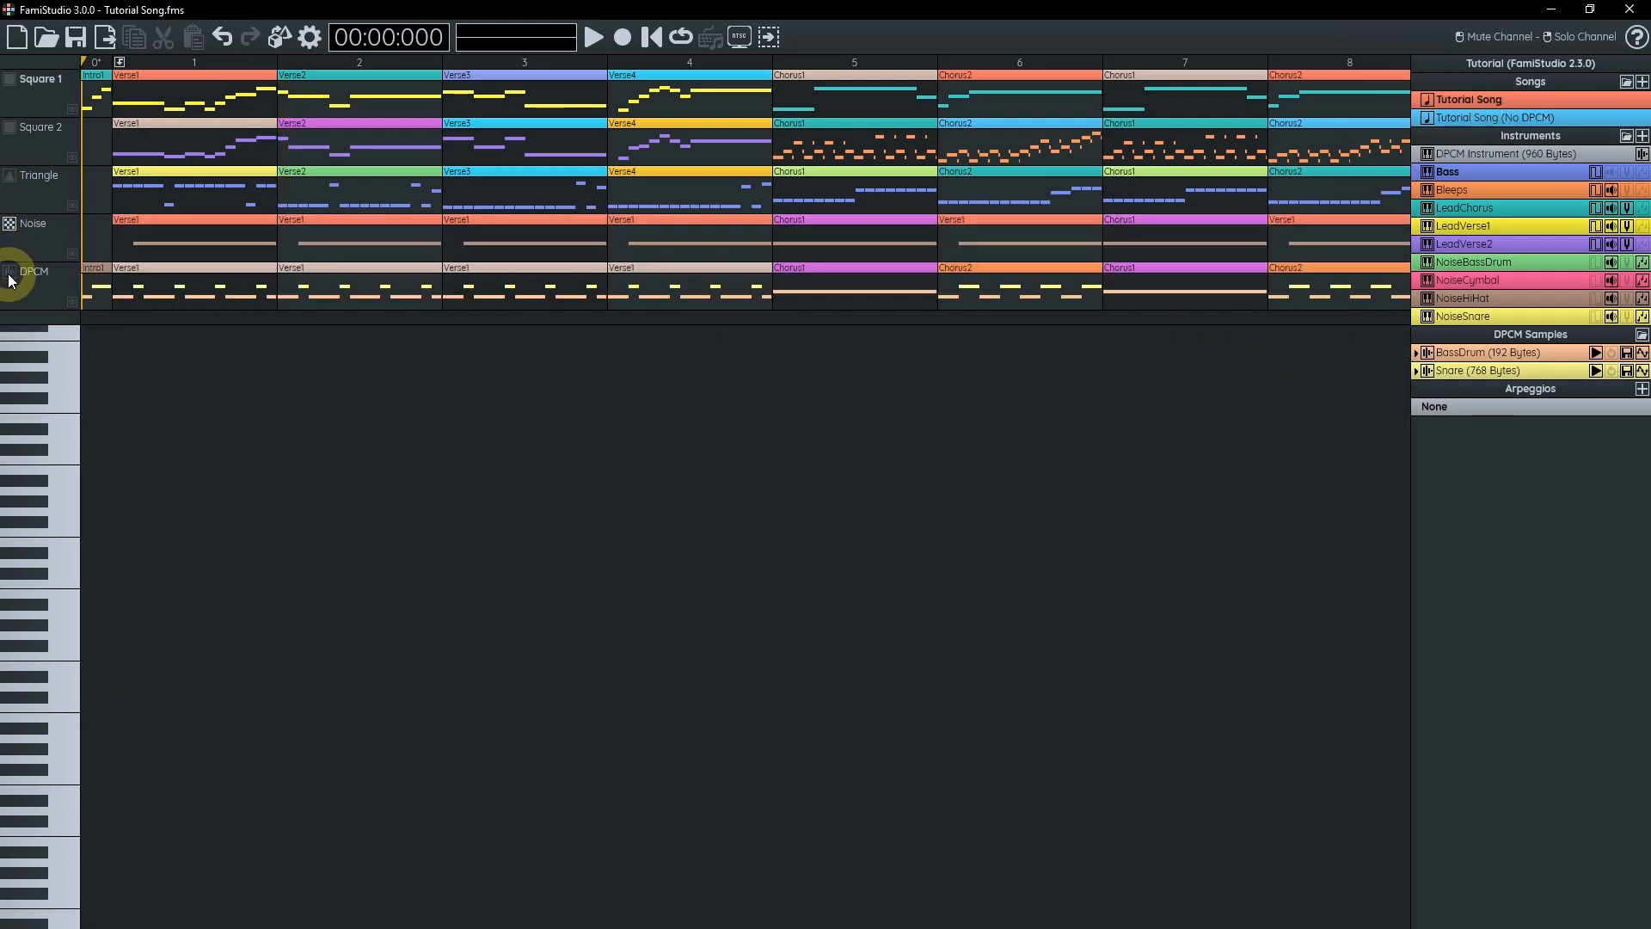
double_click(181, 234)
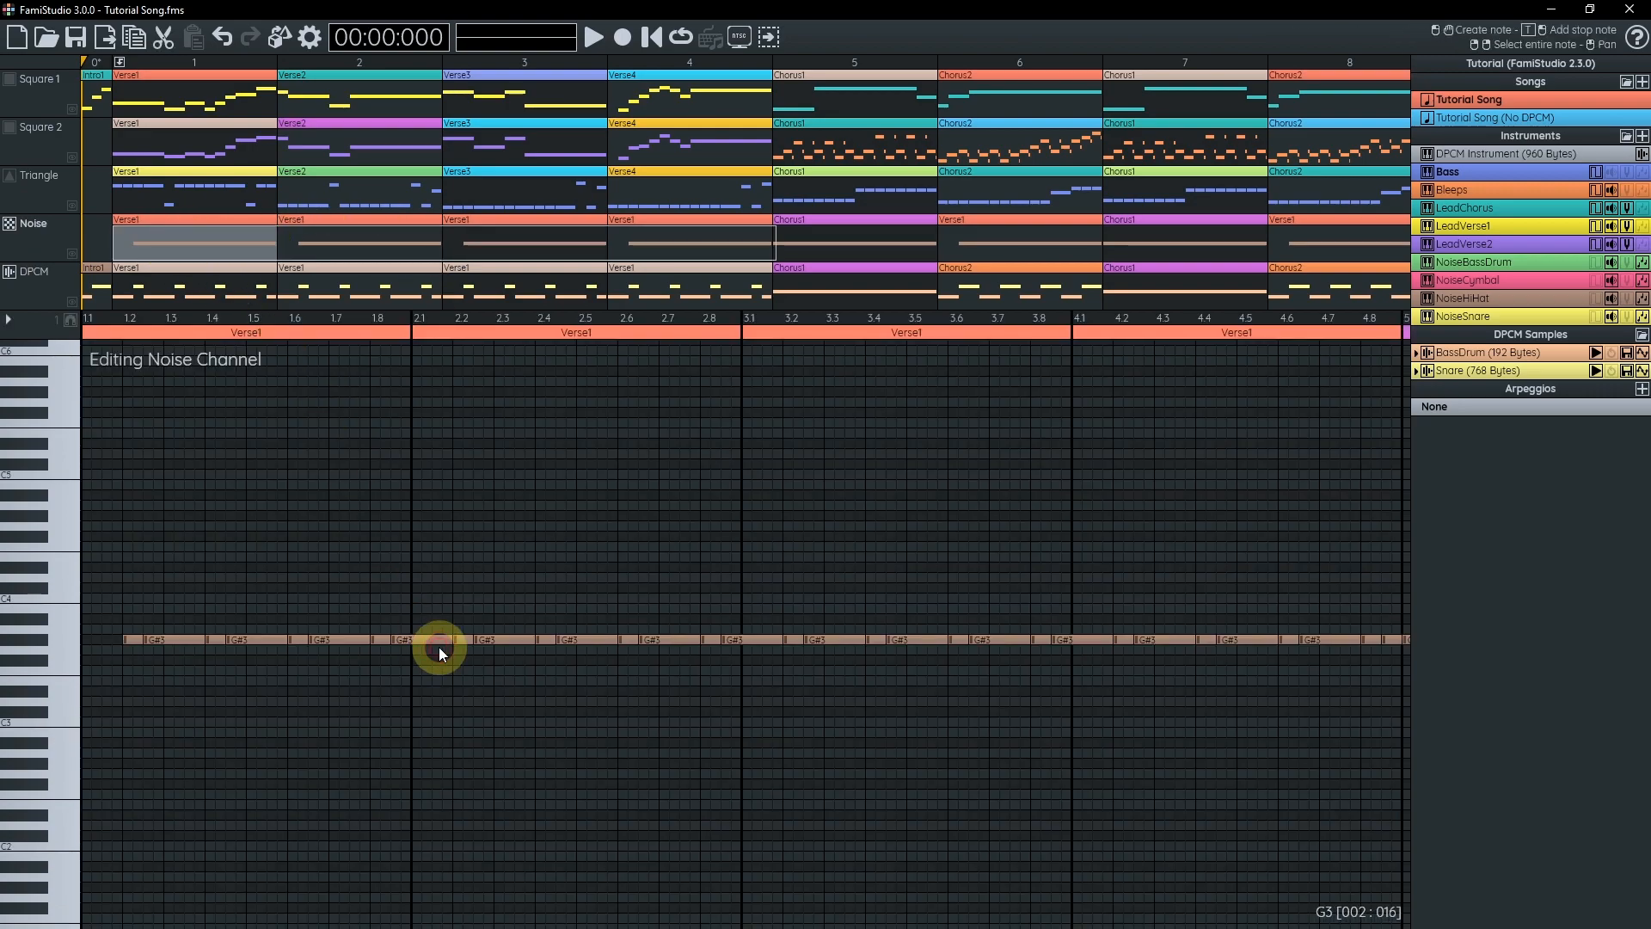
key("shift+space")
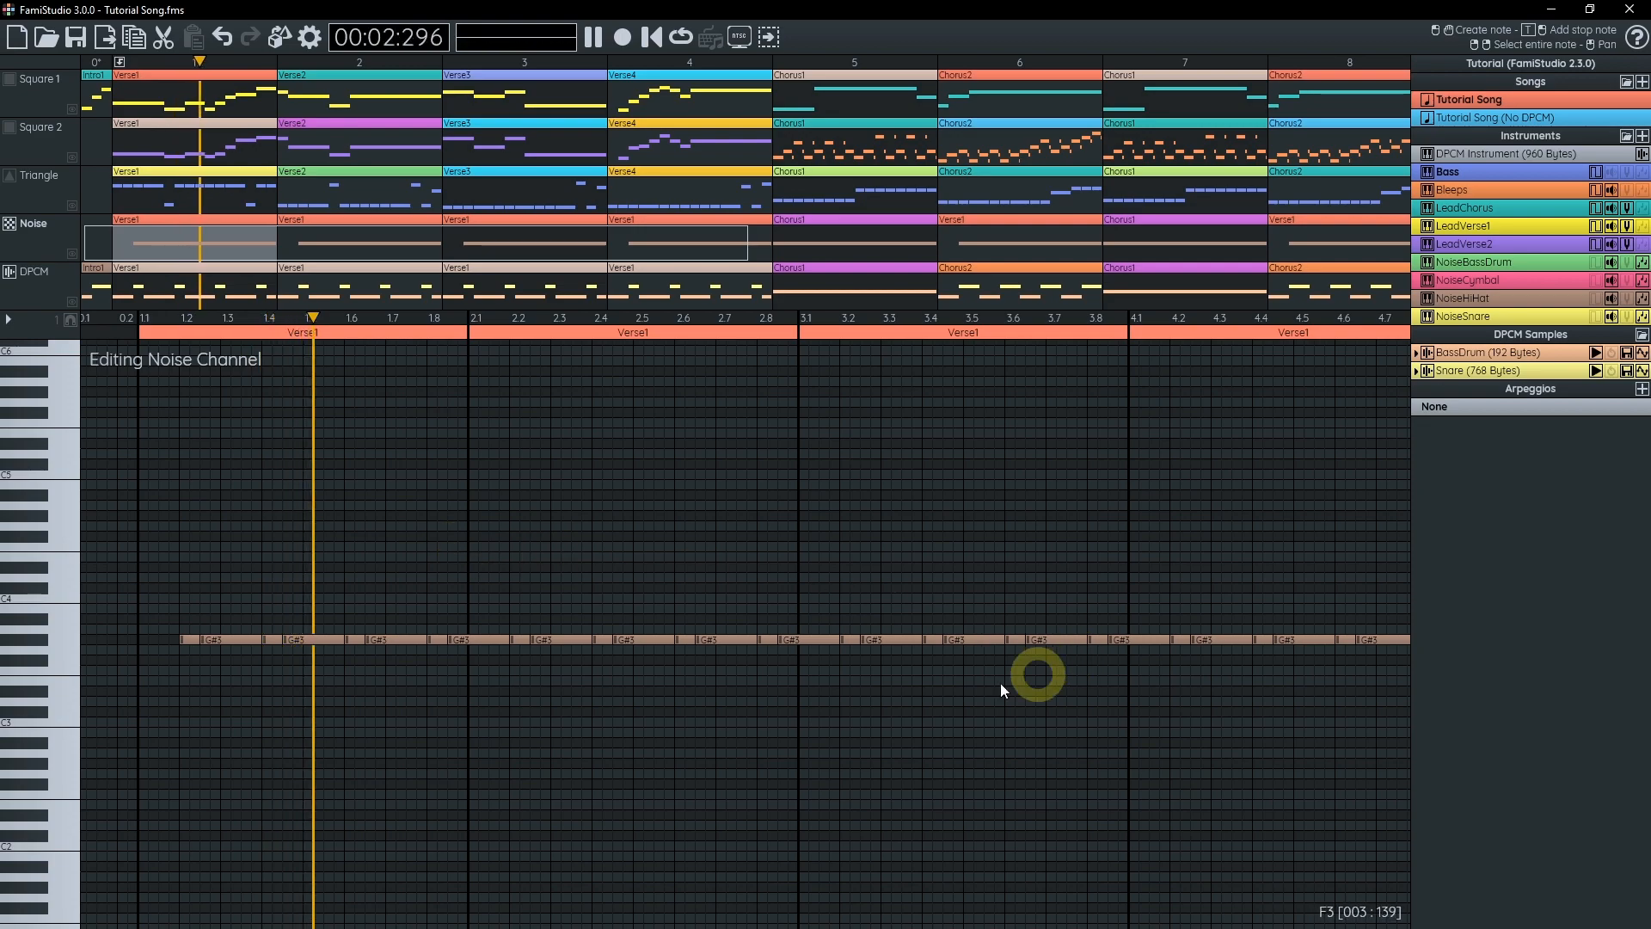
key("space")
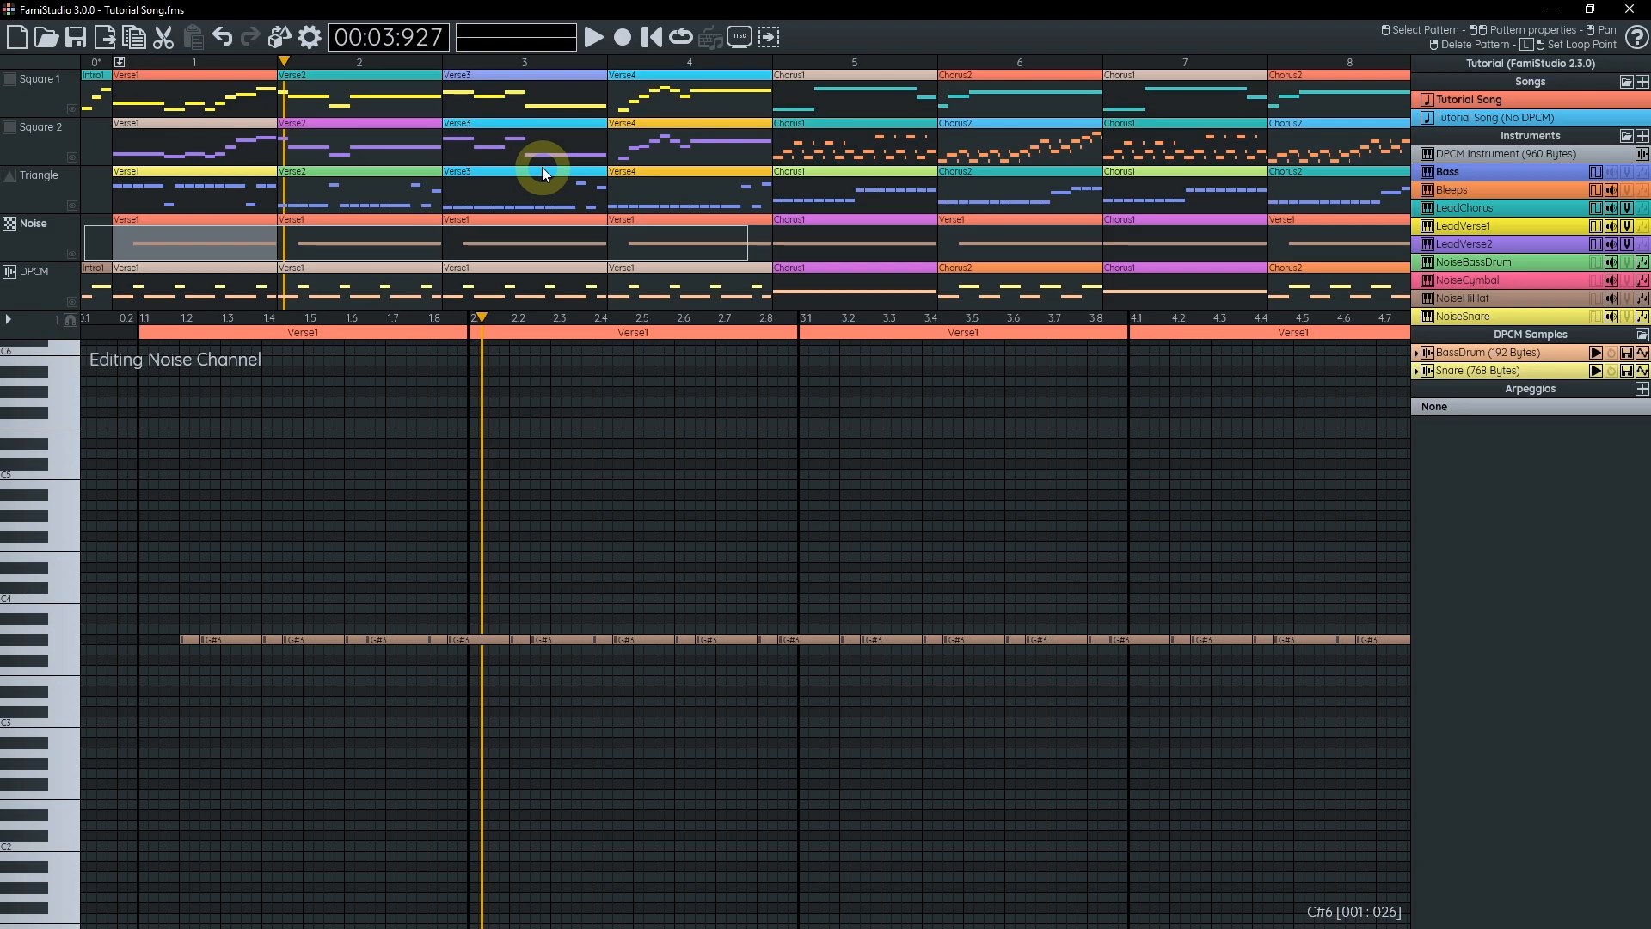
- Compare the No DPCM version with Tutorial Song, and make the Square 2, Square 1 and Triangle channels active in turn
left_click(1519, 118)
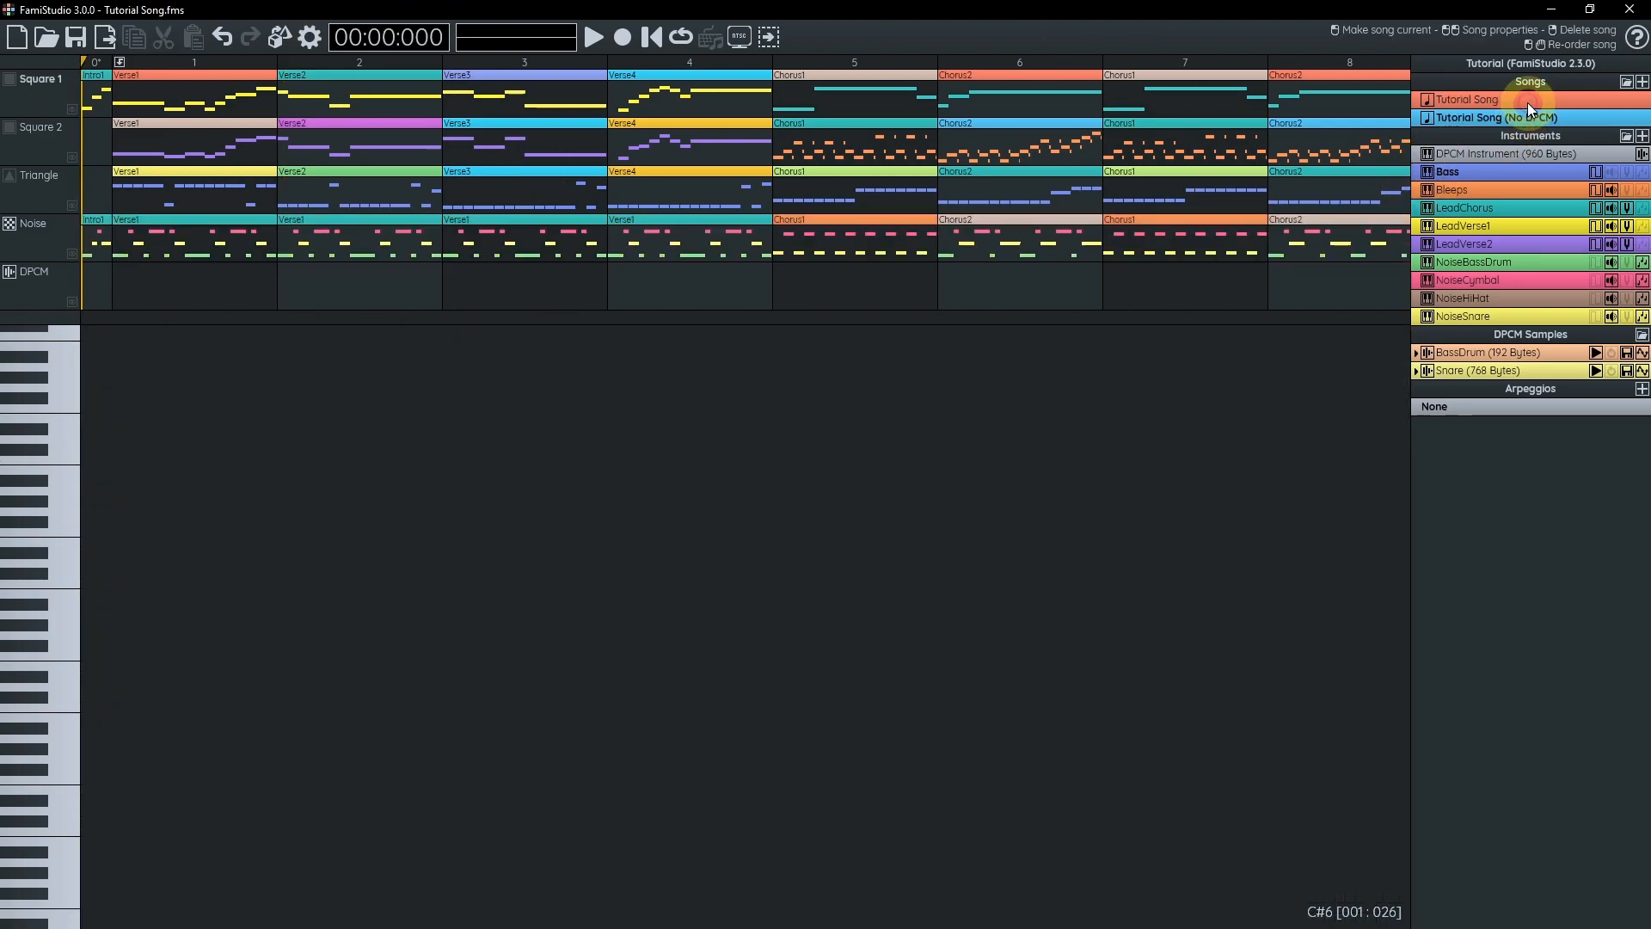
left_click(1536, 101)
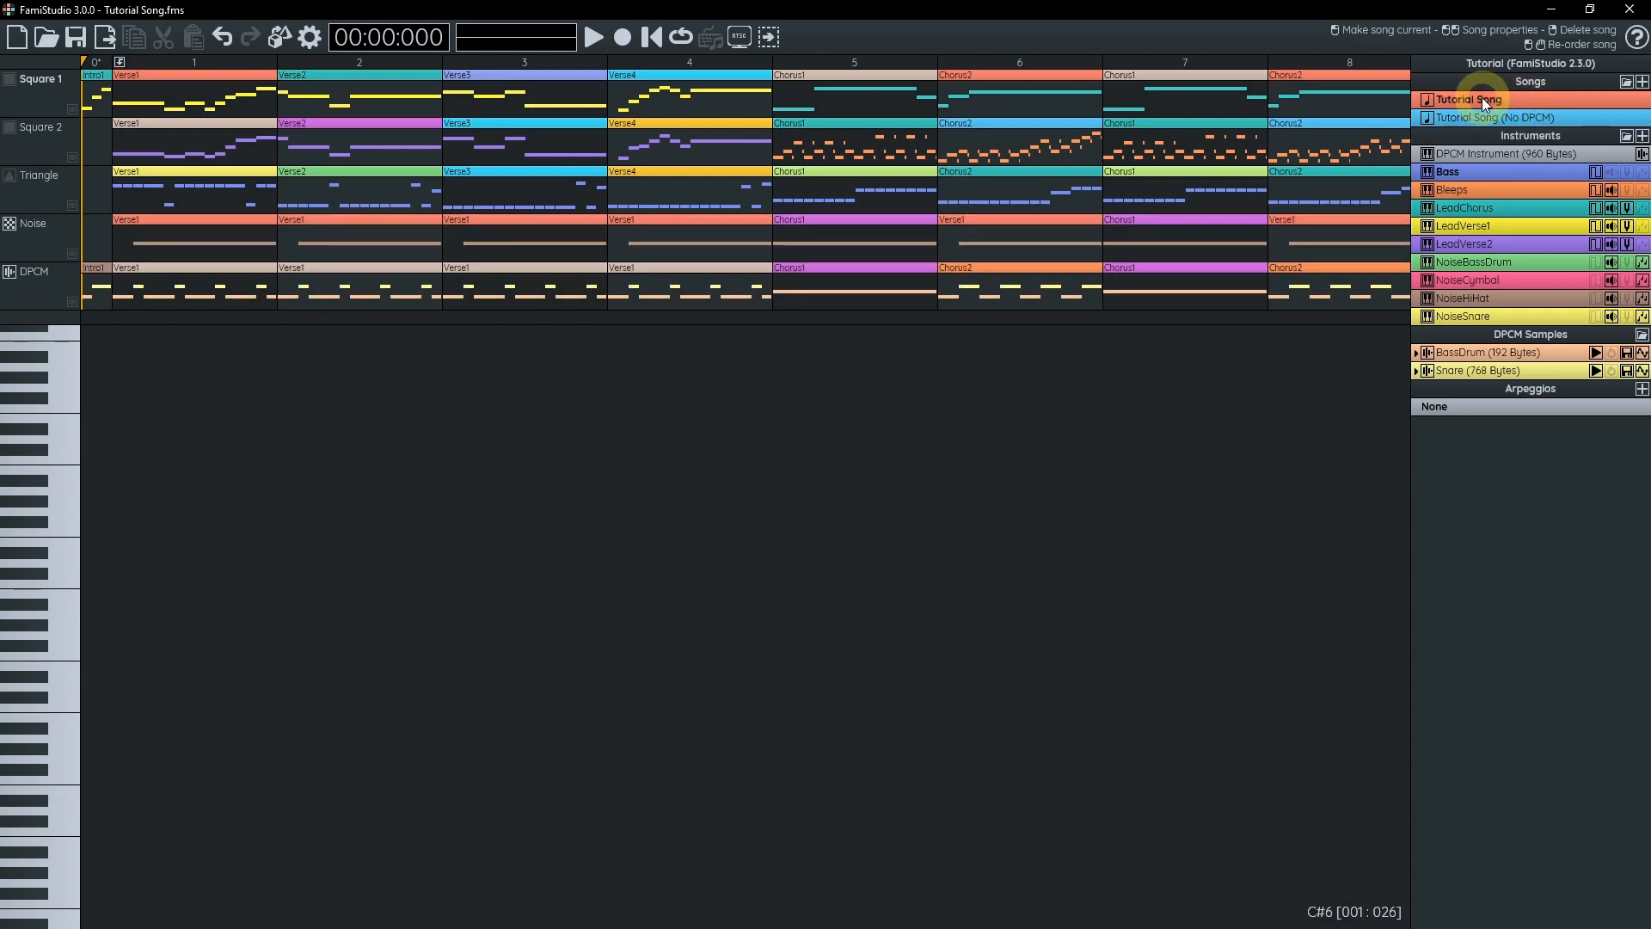
left_click(44, 160)
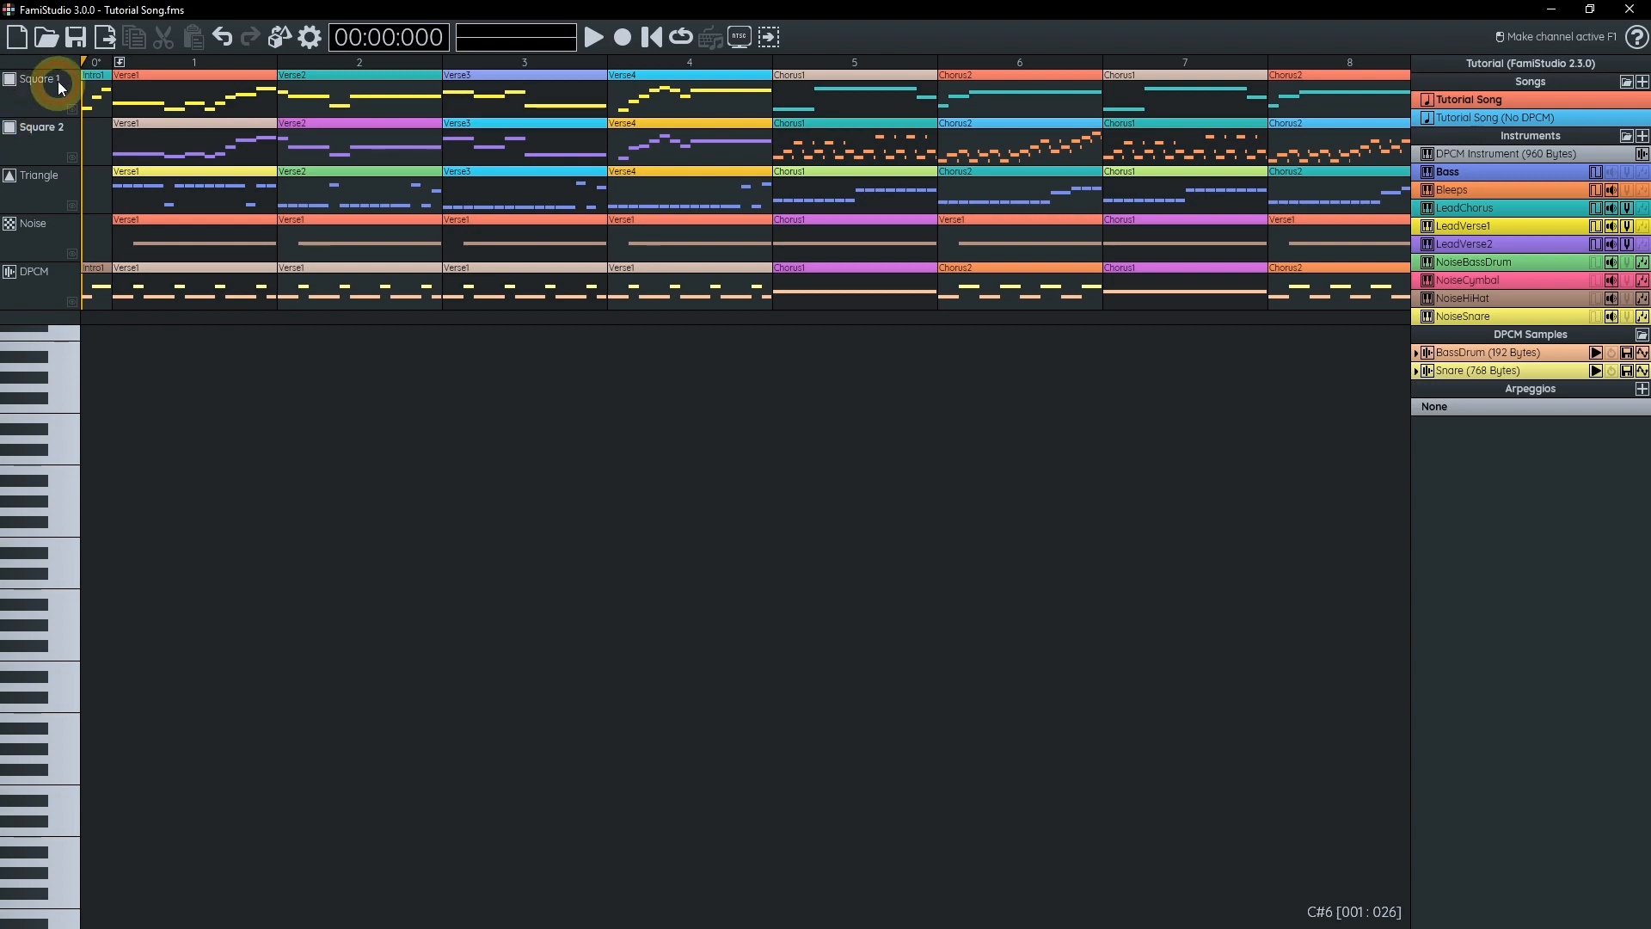
left_click(35, 86)
left_click(38, 181)
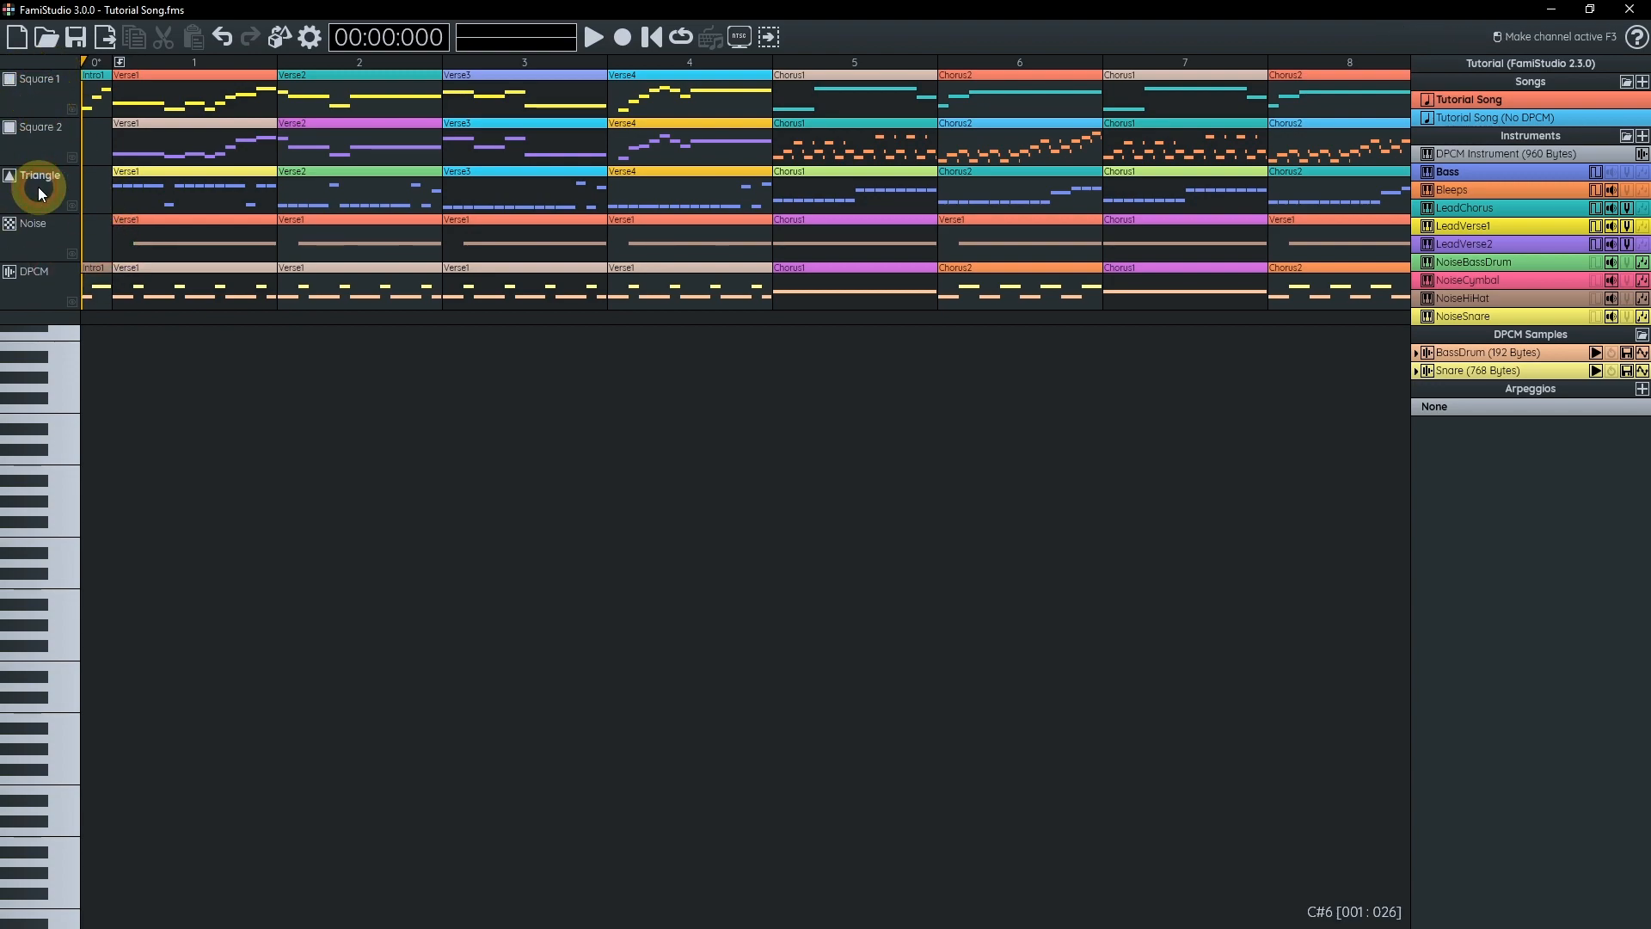
- Select the LeadChorus, LeadVerse1 and NoiseBassDrum instruments in turn, then go back to LeadChorus
left_click(1517, 207)
left_click(1516, 225)
left_click(1514, 261)
left_click(1511, 209)
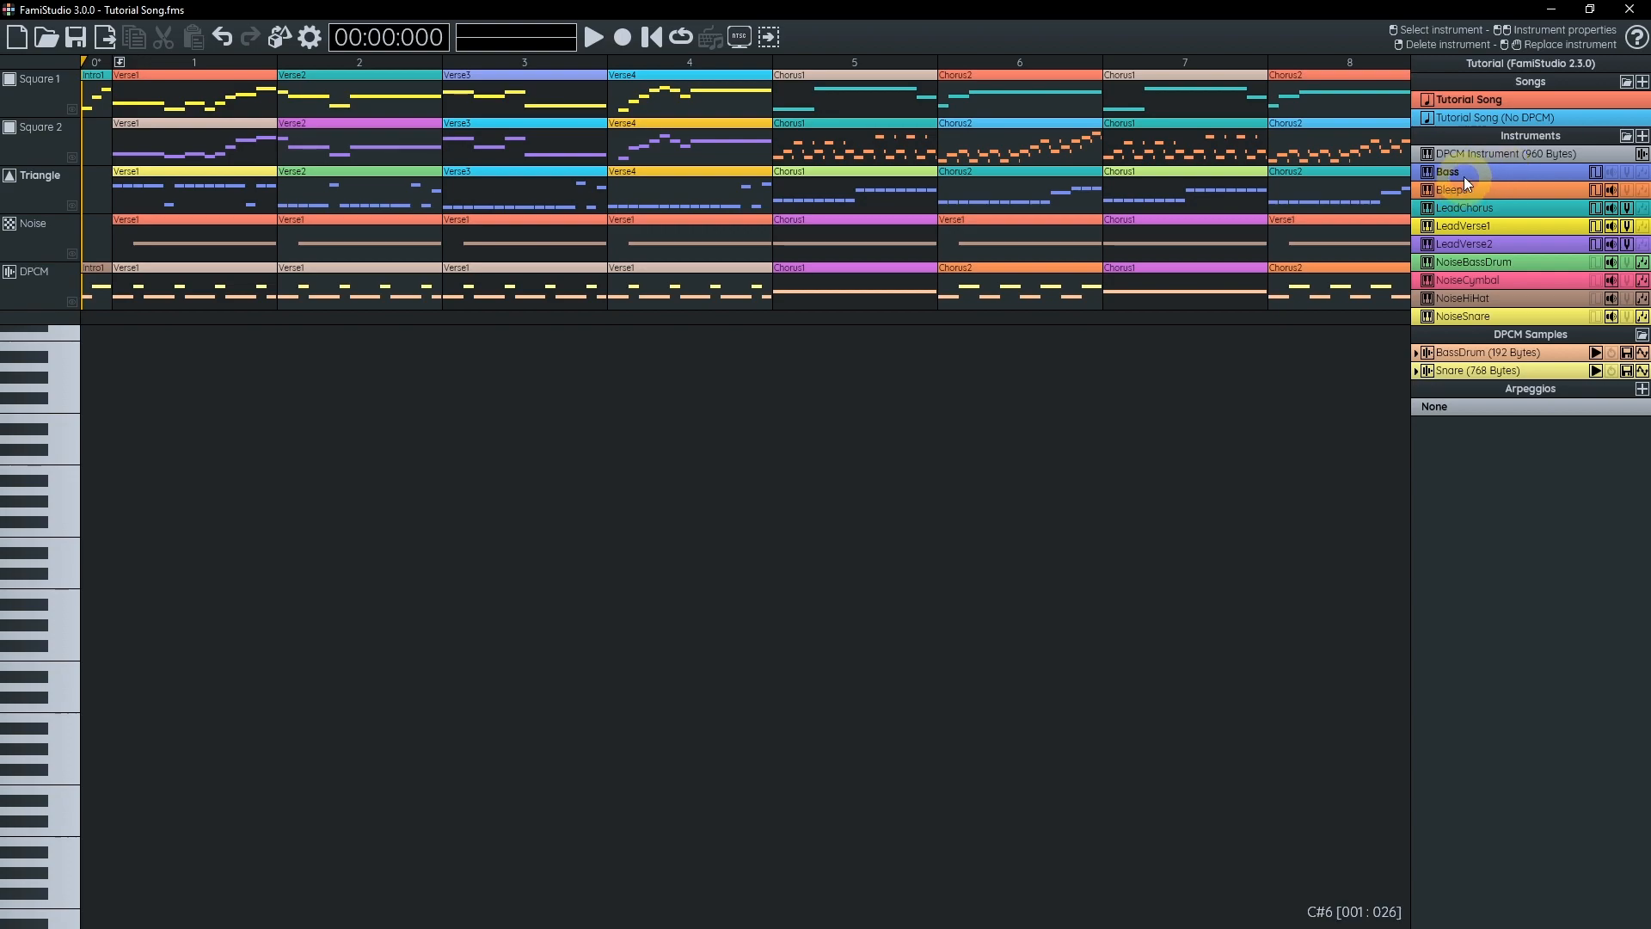
- Audition notes on the piano keyboard with the Square 1 channel active, and again with the Triangle channel active
left_click(29, 106)
left_click_drag(18, 587, 18, 571)
left_click(59, 651)
left_click_drag(59, 644, 67, 922)
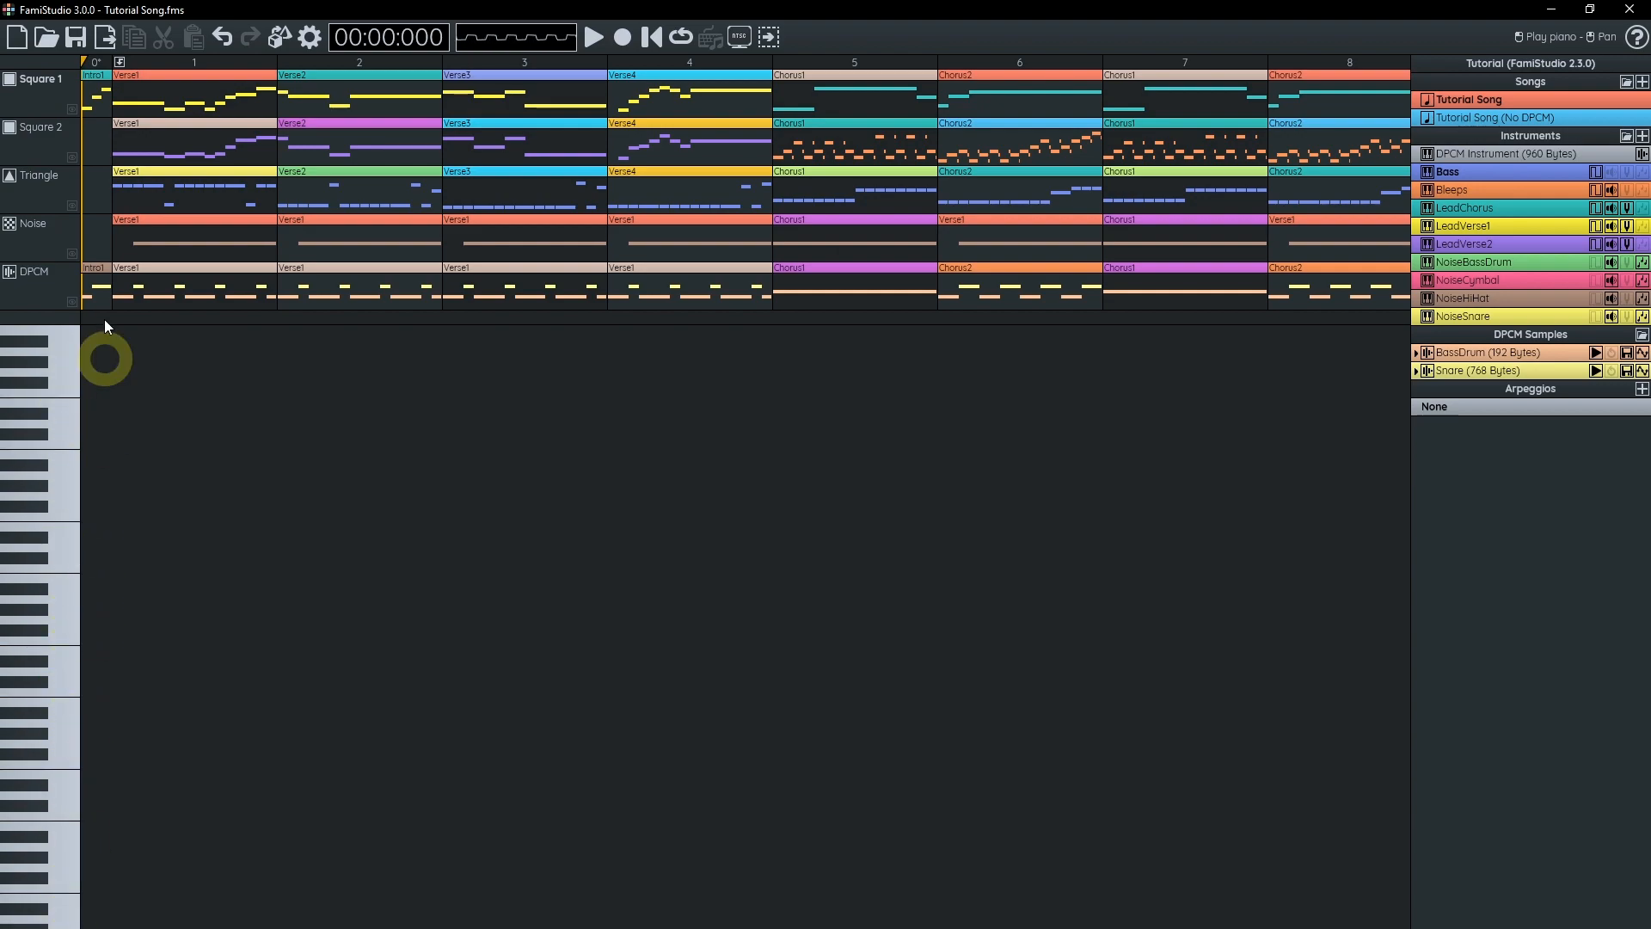
left_click(45, 178)
left_click_drag(58, 783, 64, 866)
- Preview the BassDrum and Snare DPCM samples several times
left_click(1597, 353)
left_click(1598, 370)
left_click(1596, 371)
left_click(1595, 355)
left_click(1597, 370)
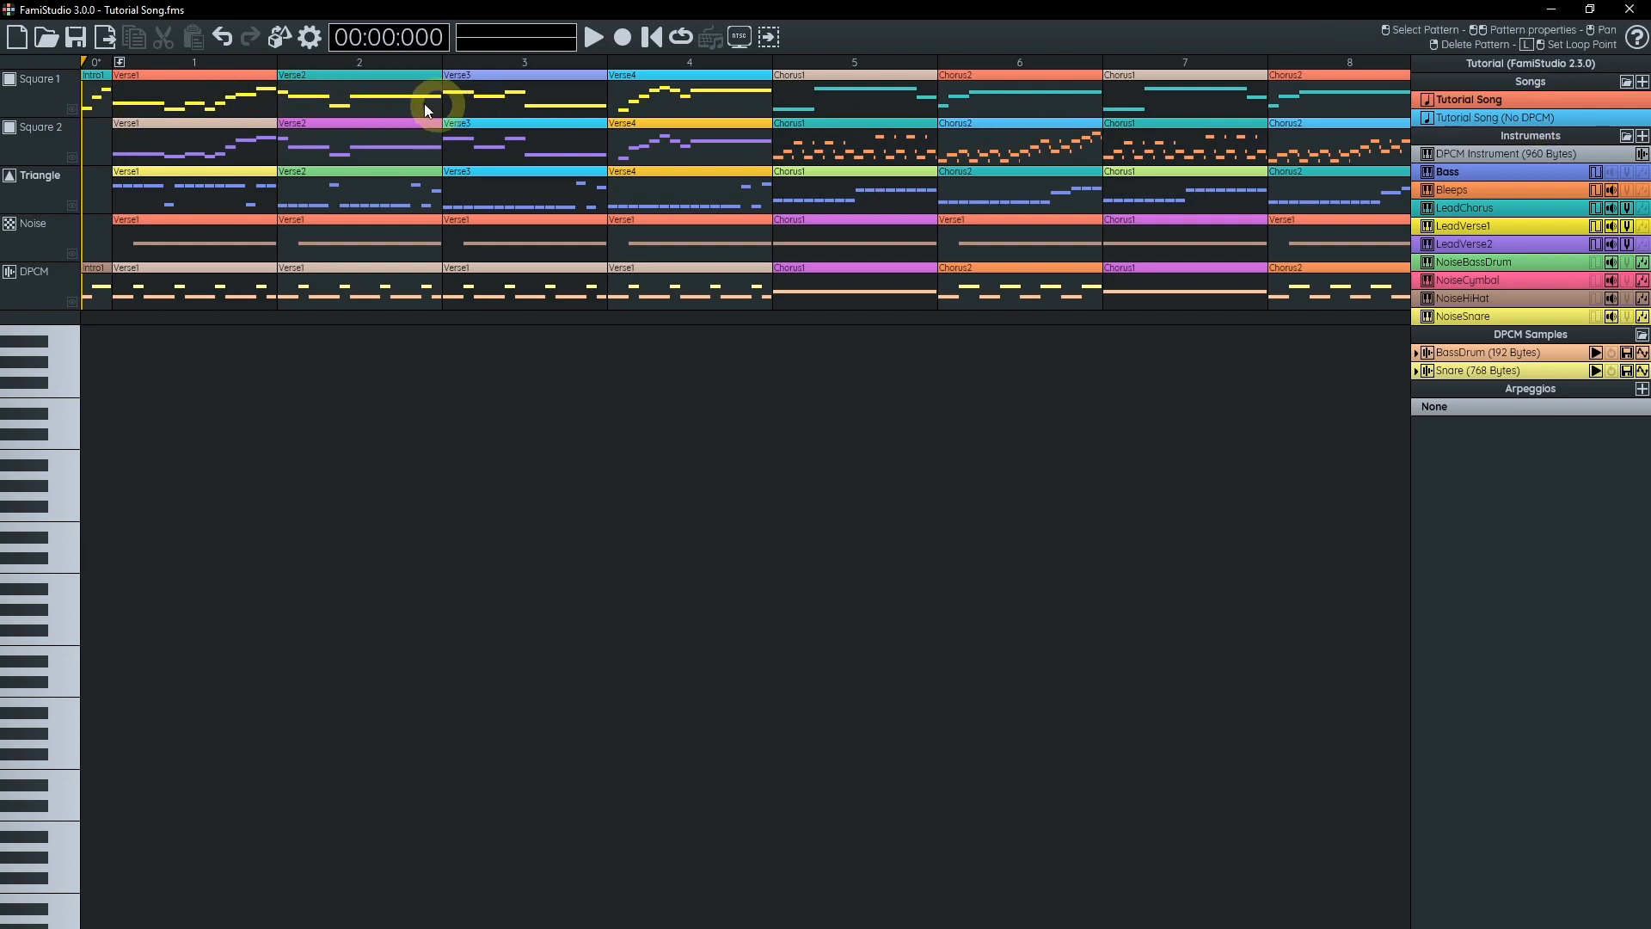
- Open the Square 1 channel's Verse1 pattern in the piano roll and examine the channel's notes from the intro into the choruses
scroll(516, 120, "down", 1)
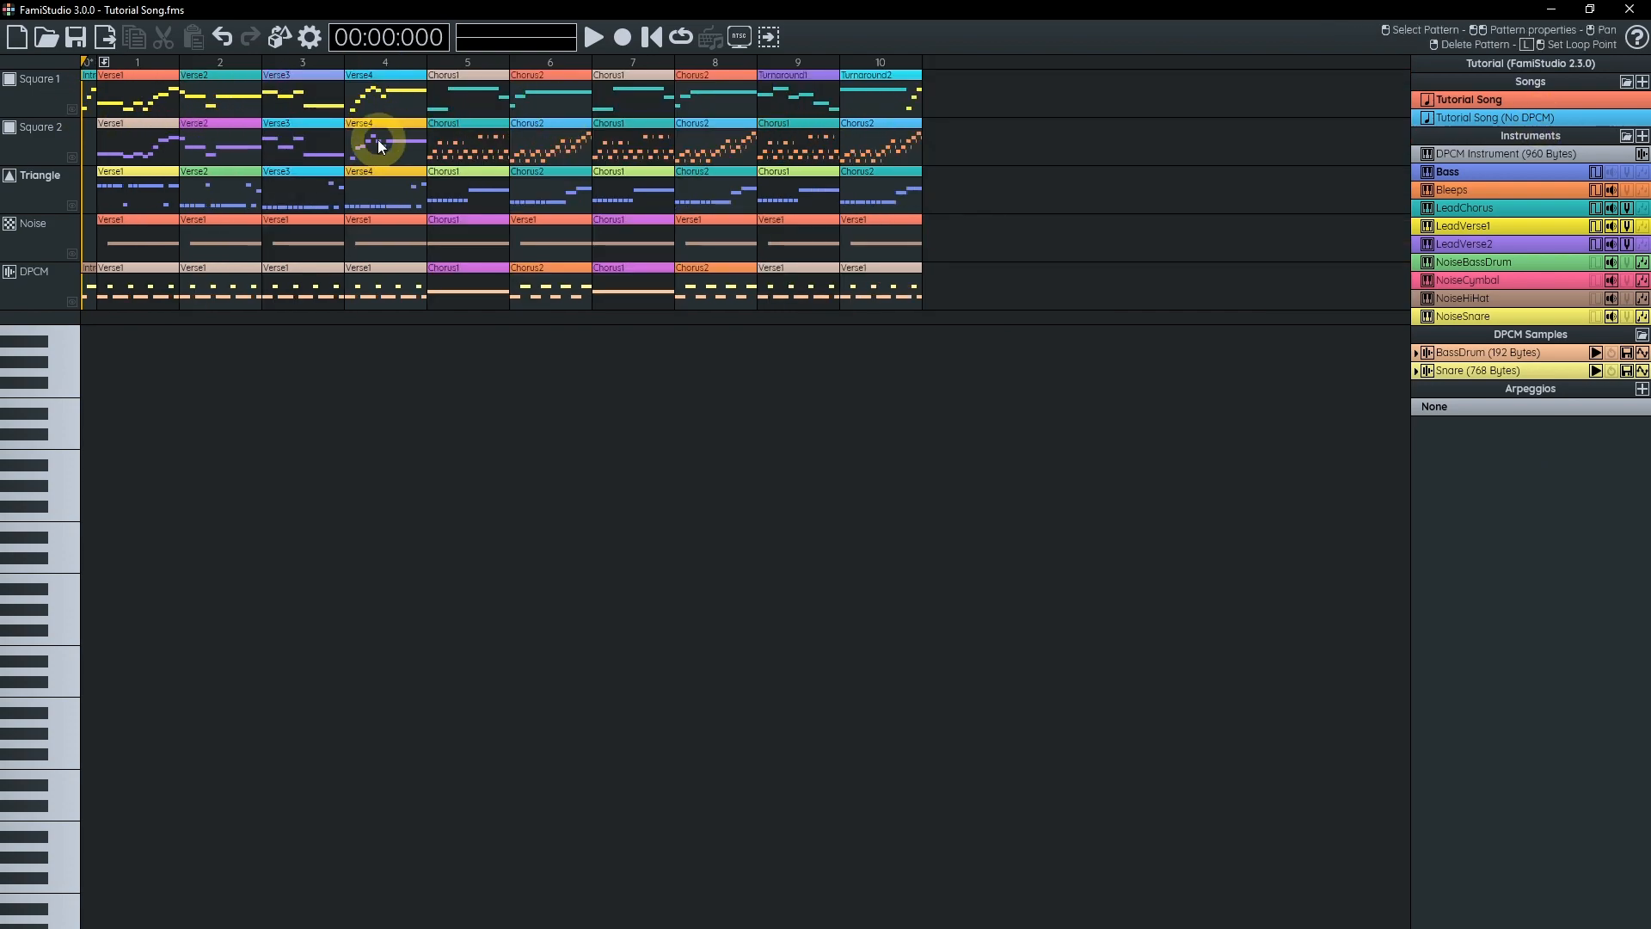
double_click(139, 97)
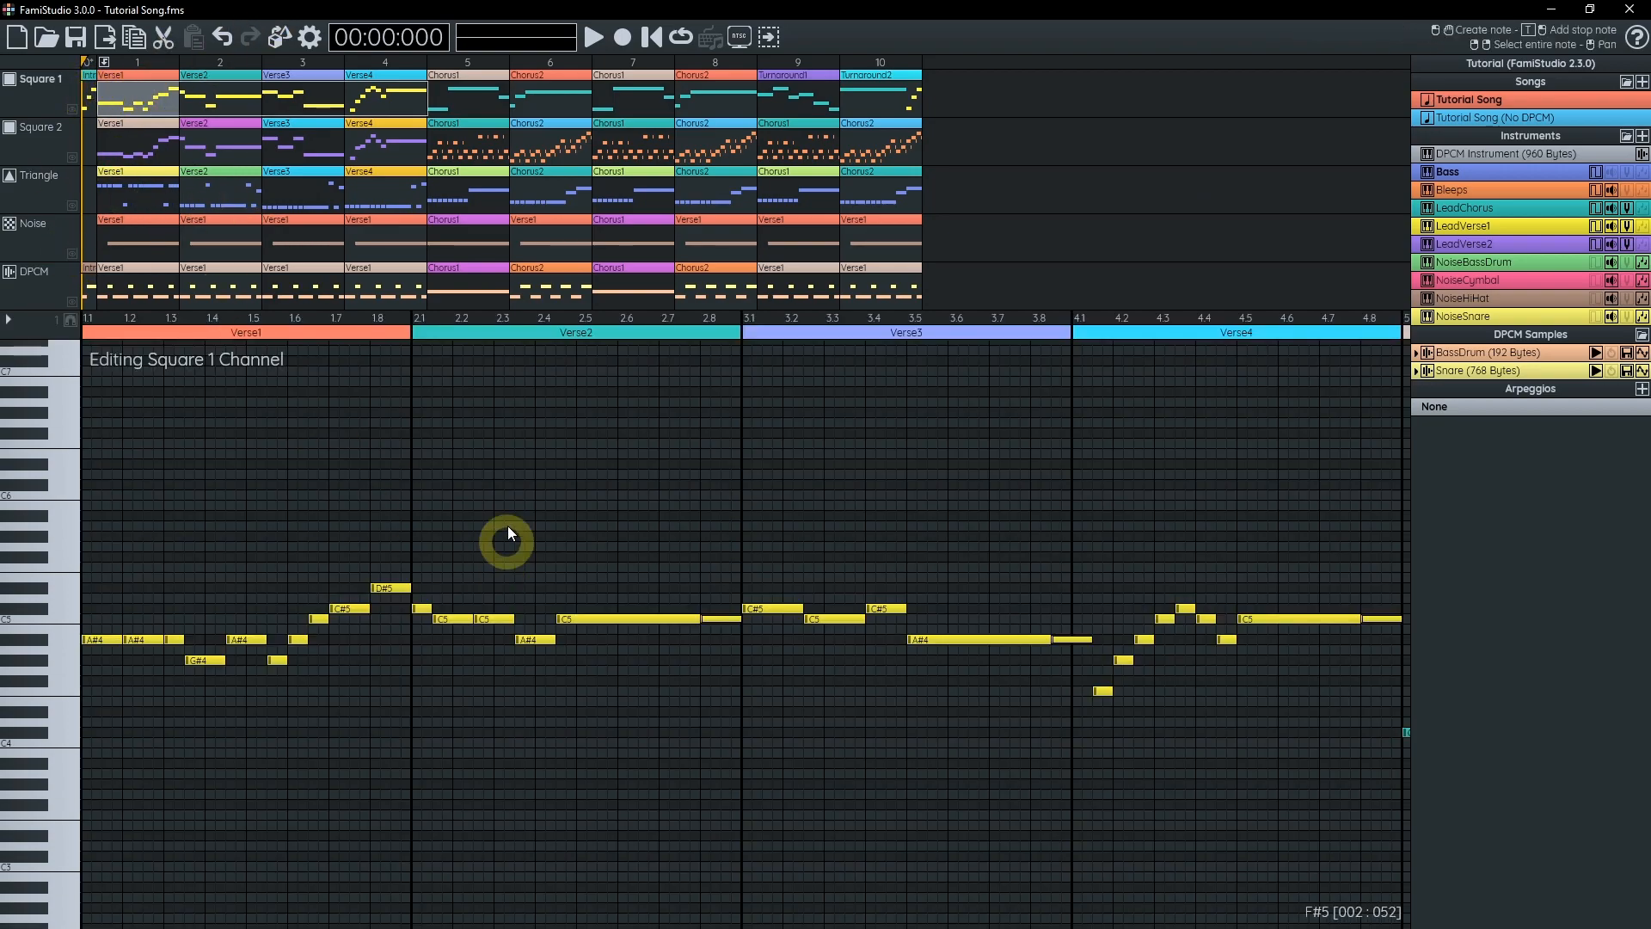
left_click_drag(758, 508, 741, 566)
scroll(236, 565, "up", 1)
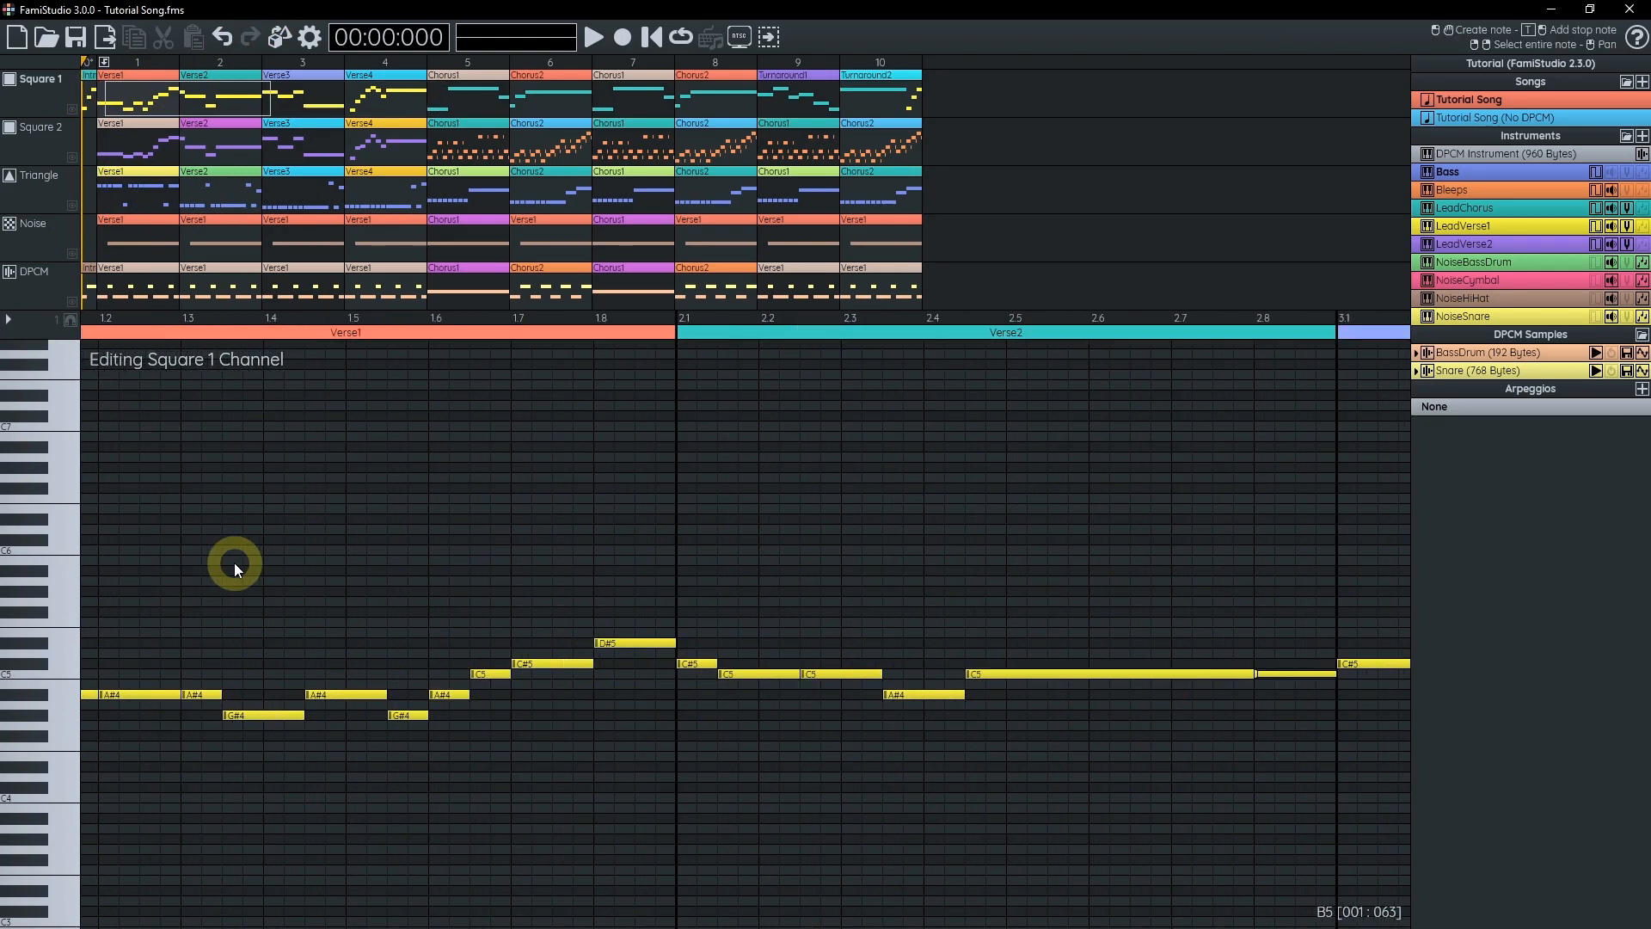
scroll(613, 564, "down", 1)
left_click_drag(612, 563, 623, 515)
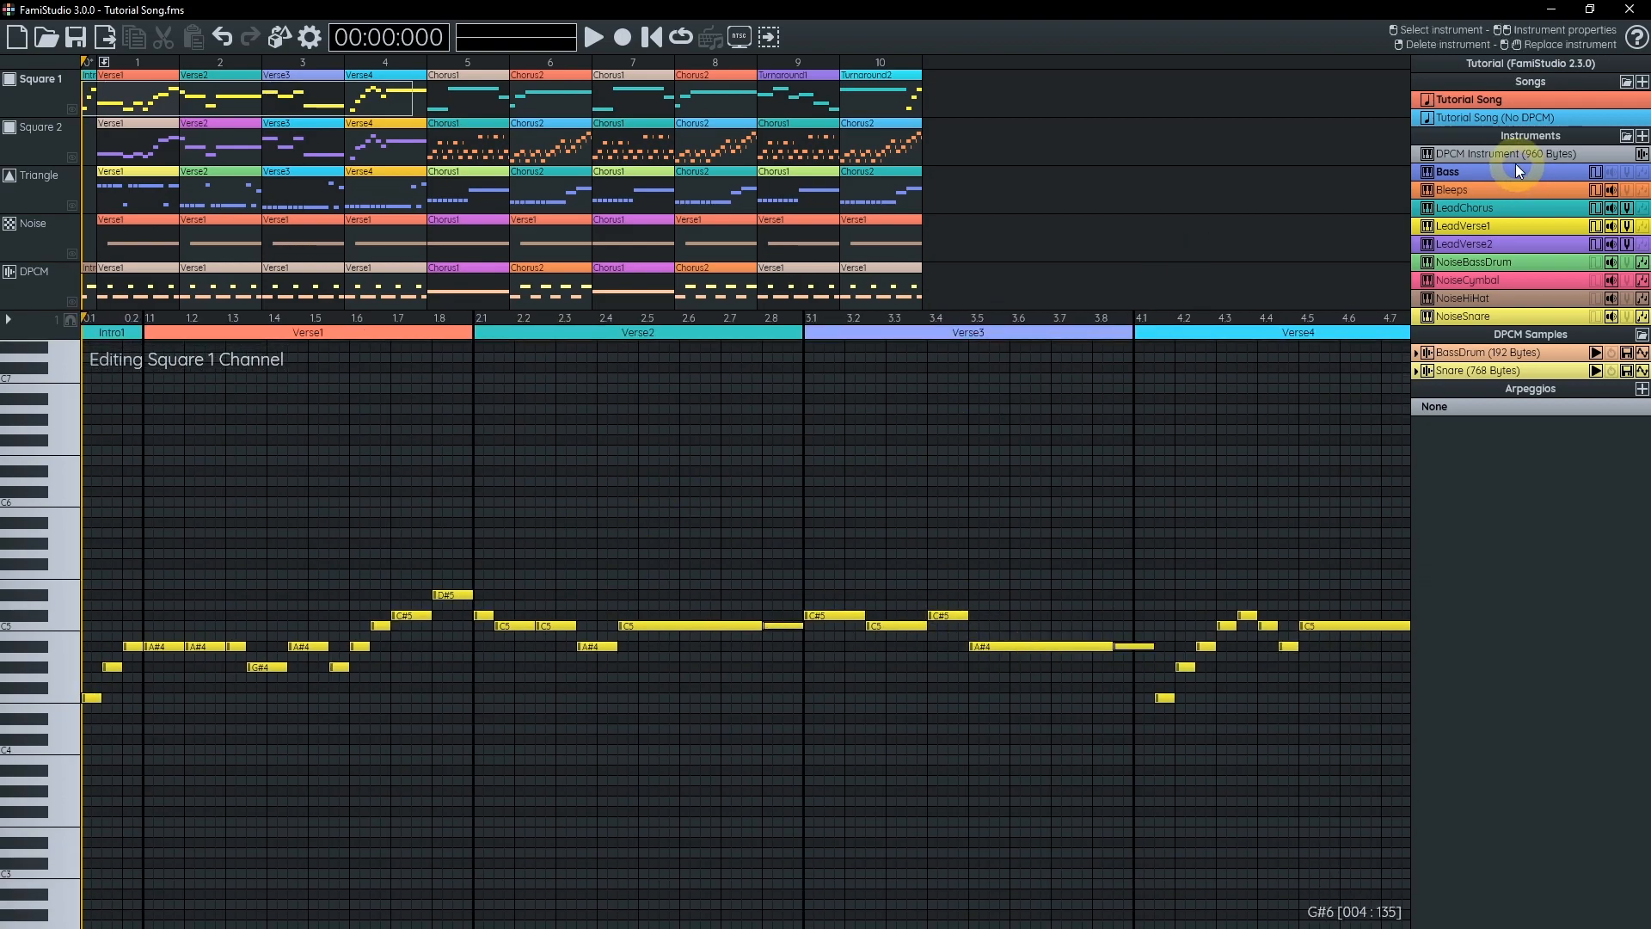
left_click_drag(784, 514, 825, 499)
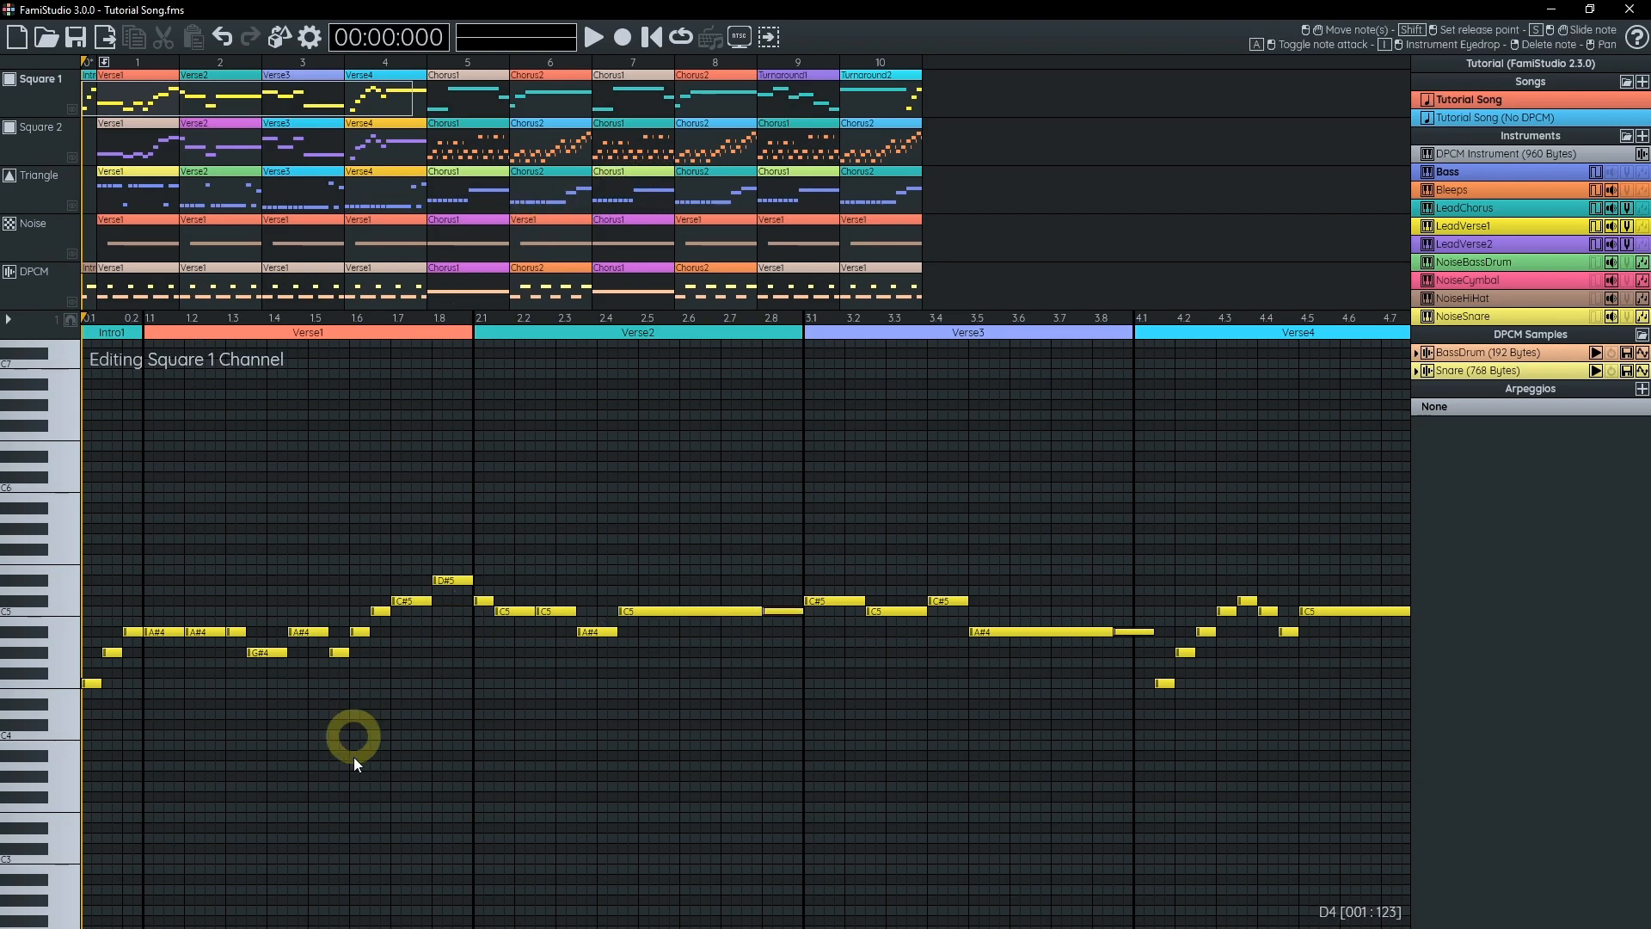
left_click_drag(467, 719, 292, 699)
left_click_drag(719, 663, 768, 655)
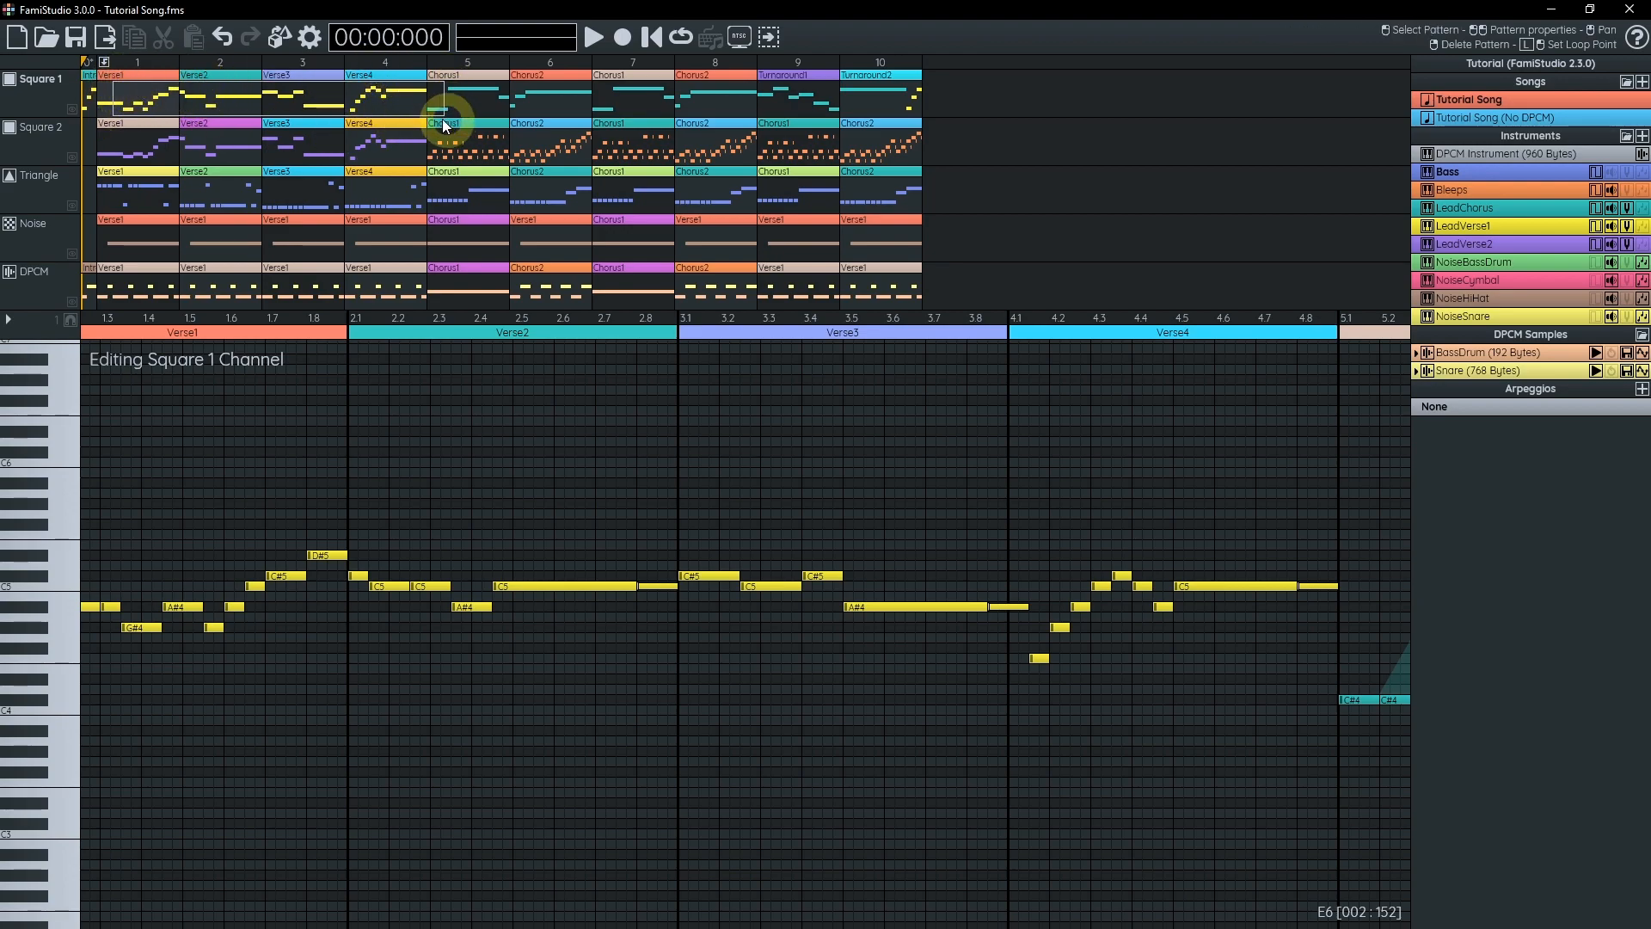
left_click_drag(866, 528, 281, 554)
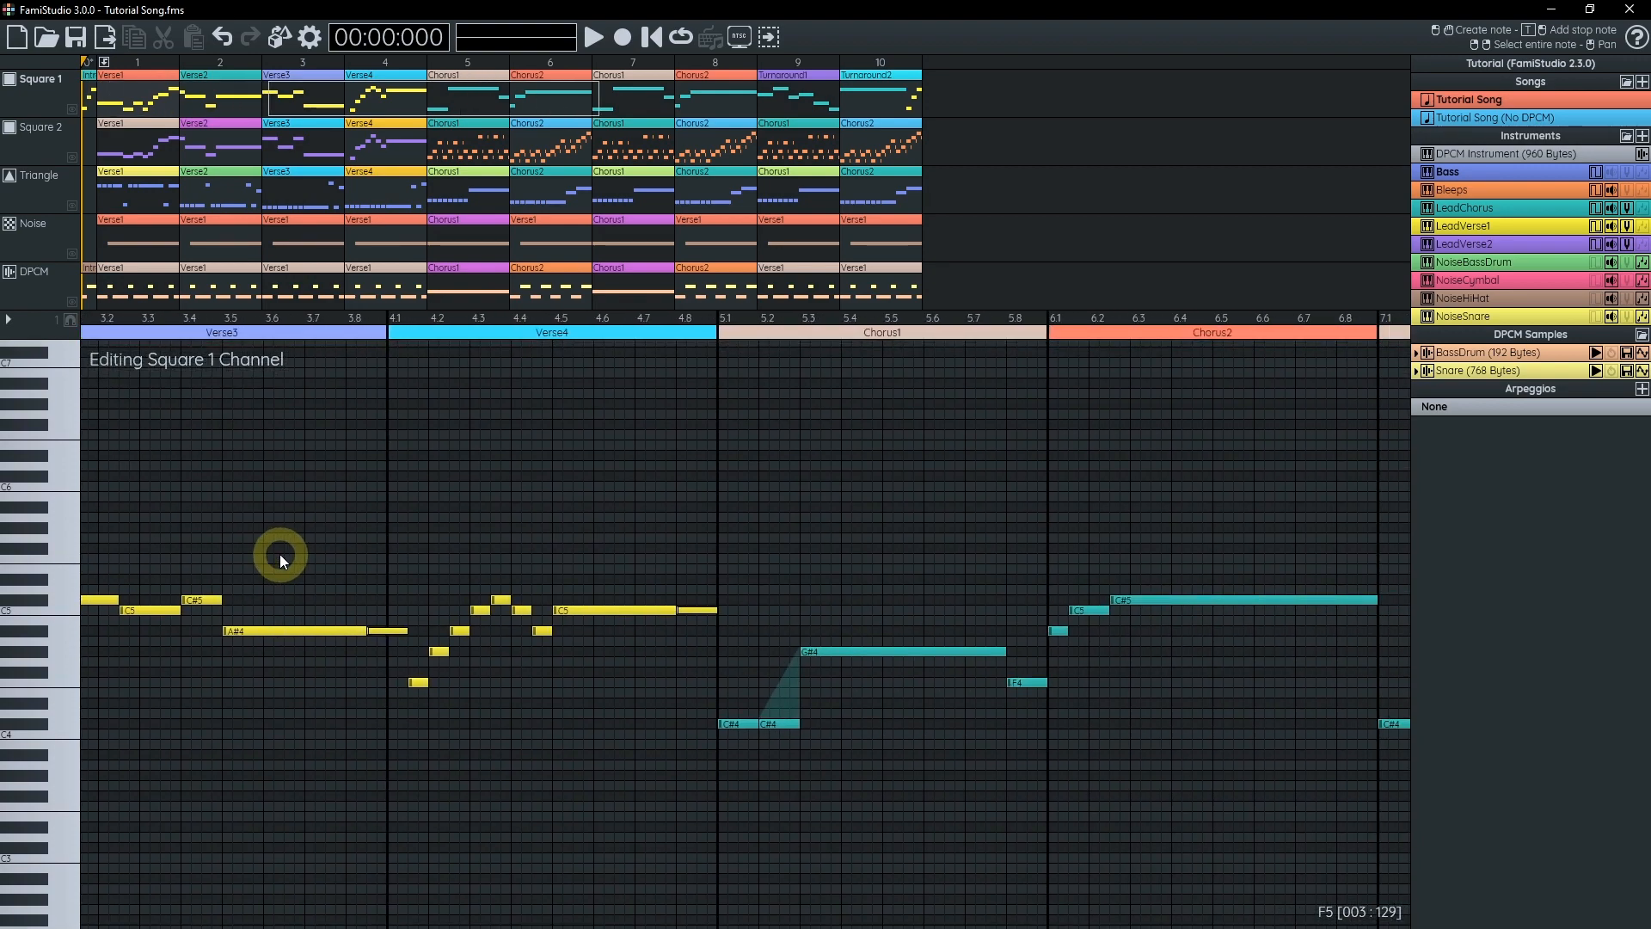
left_click_drag(961, 524, 803, 518)
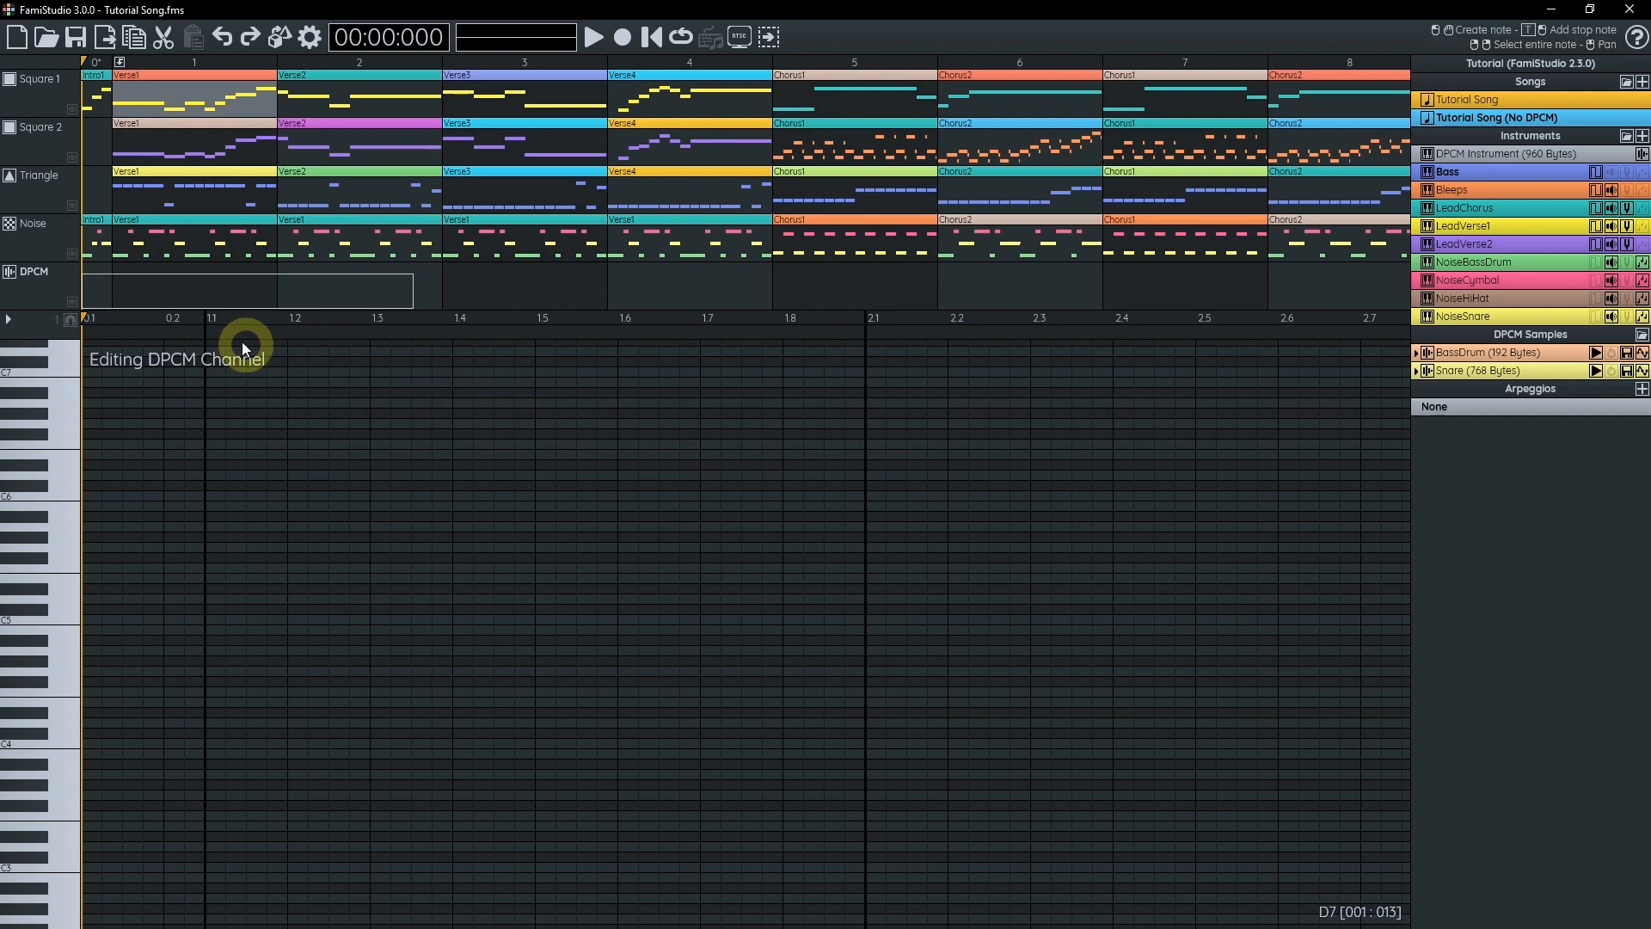
- Open the Triangle channel's Verse3 pattern of Tutorial Song (No DPCM) in the piano roll
double_click(545, 200)
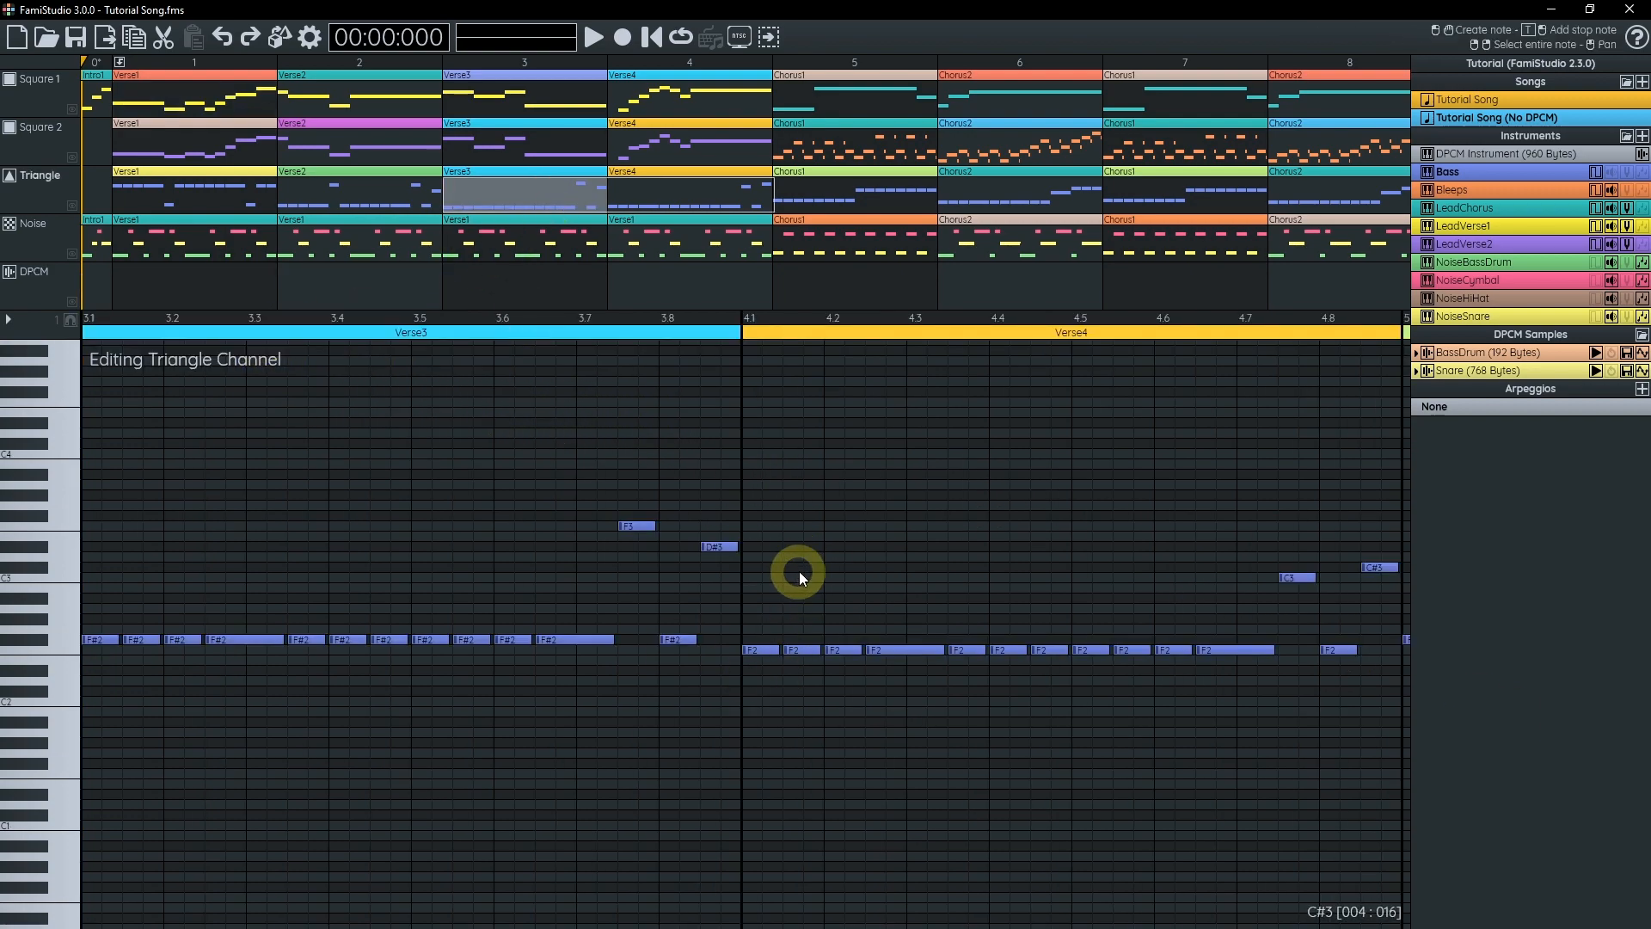
- Examine the Triangle channel's notes around Verse3 and Verse4 at different zoom levels in the piano roll and sequencer
scroll(797, 571, "down", 2)
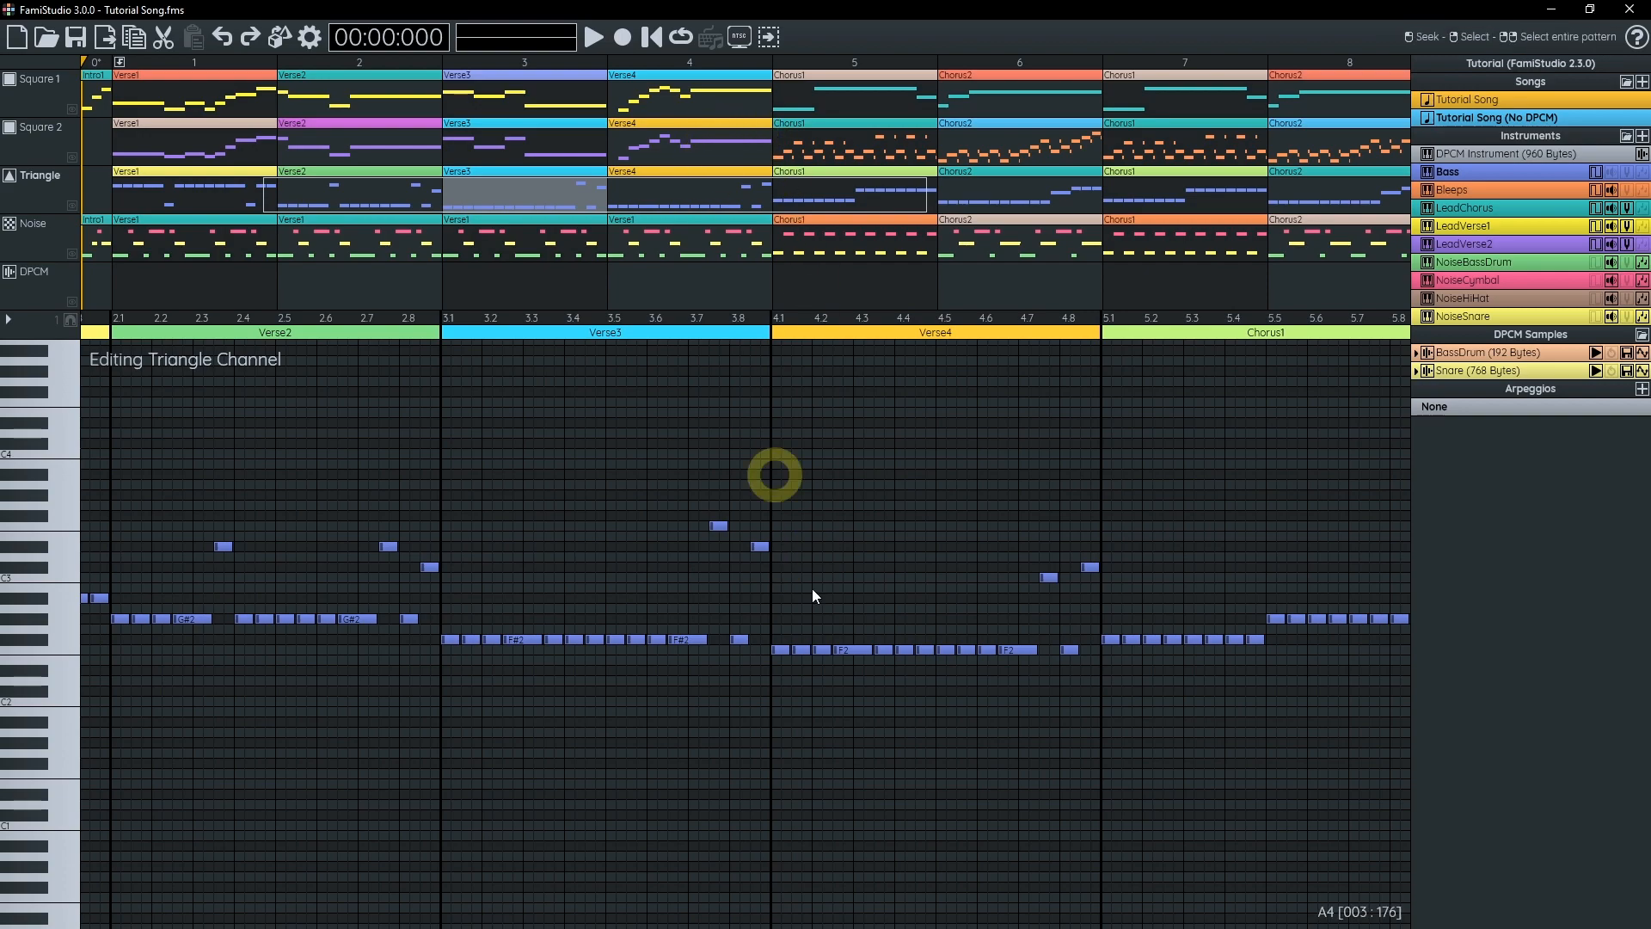
scroll(905, 145, "up", 3)
scroll(904, 145, "down", 6)
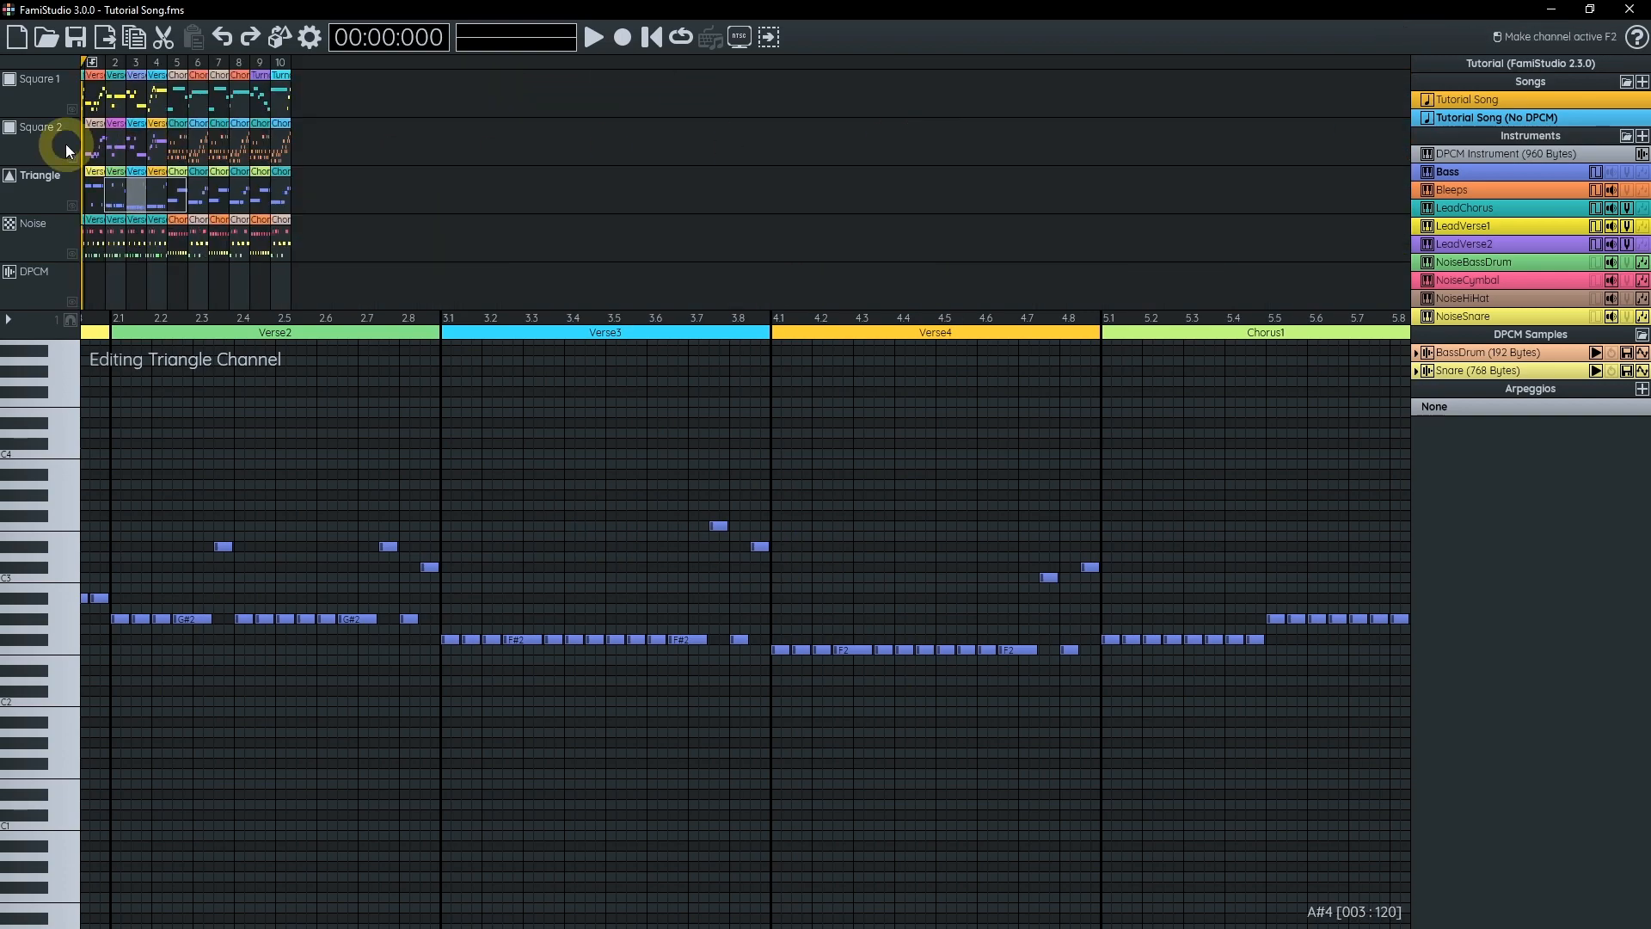
scroll(65, 143, "up", 4)
scroll(662, 144, "up", 1)
scroll(662, 144, "down", 1)
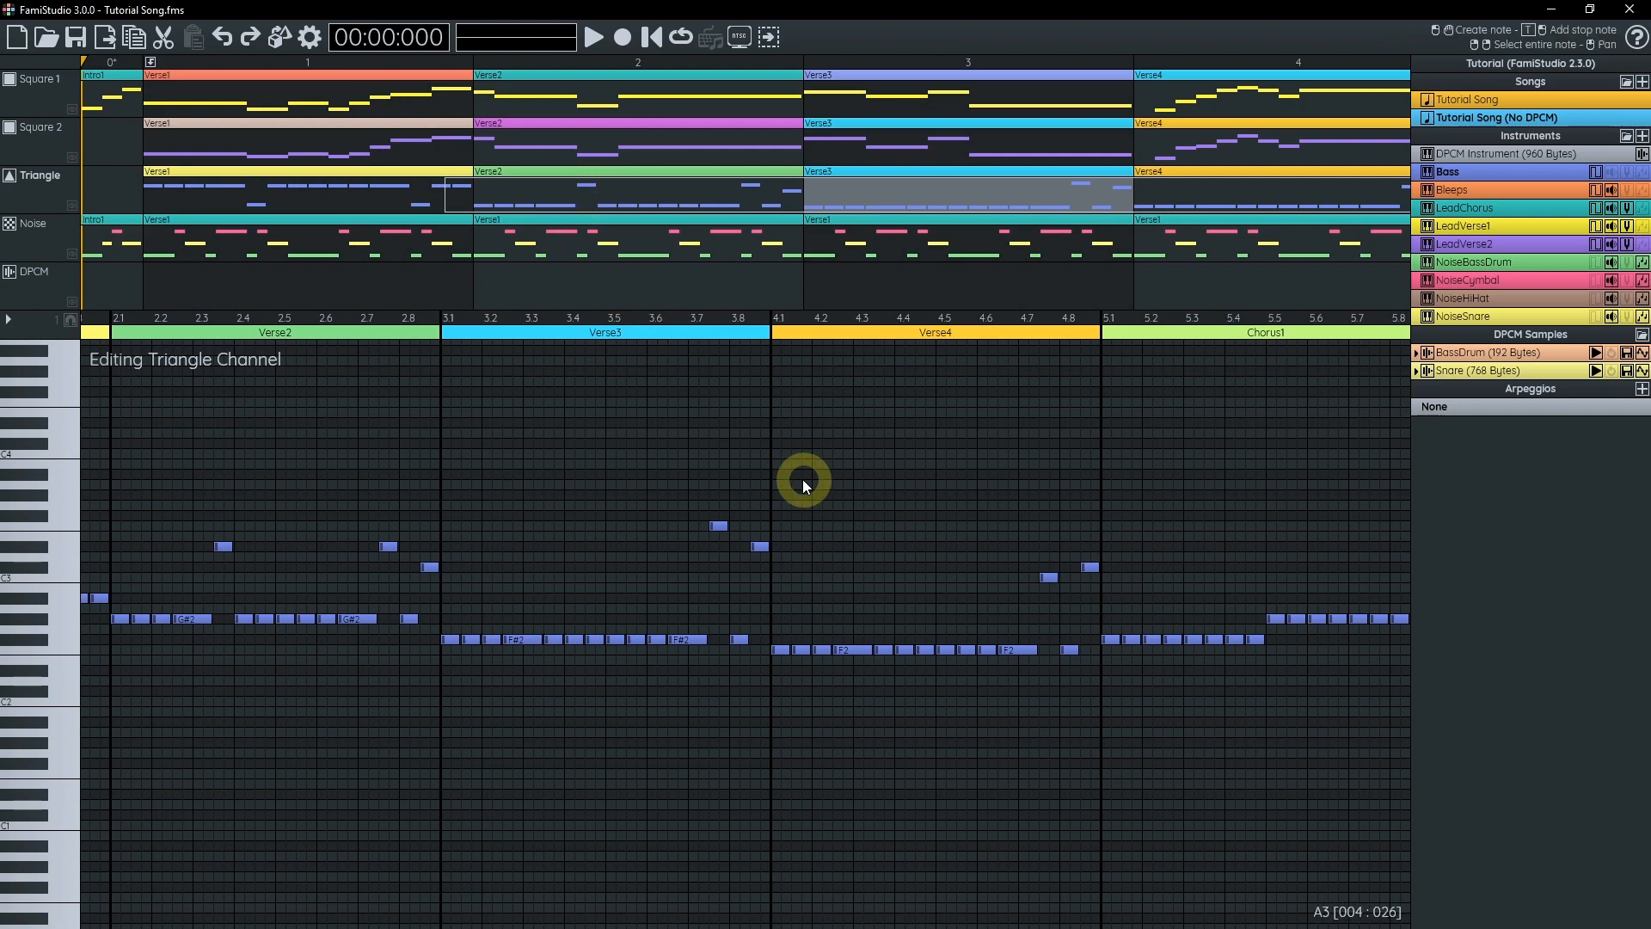
key("Escape")
left_click_drag(855, 498, 817, 627)
left_click_drag(802, 169, 626, 183)
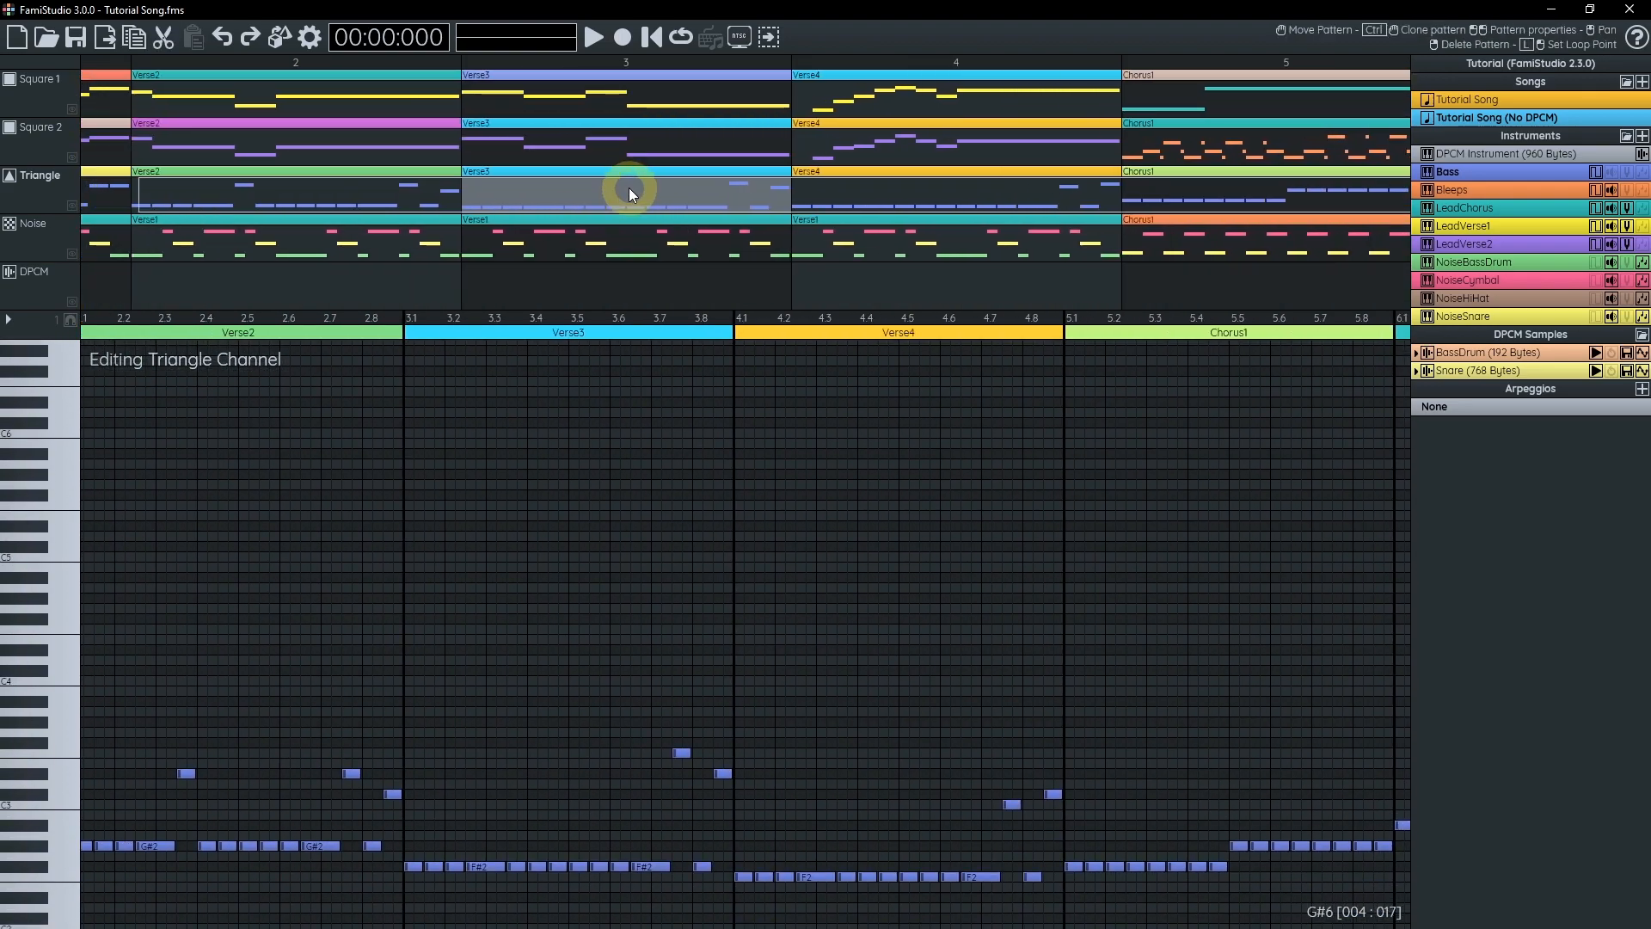
- Draw a long D4 note between the second and third beats of the Triangle channel's Verse4 pattern
scroll(792, 589, "up", 2)
mouse_move(853, 626)
left_mouse_down()
mouse_move(794, 492)
mouse_move(824, 446)
mouse_move(912, 445)
left_mouse_up()
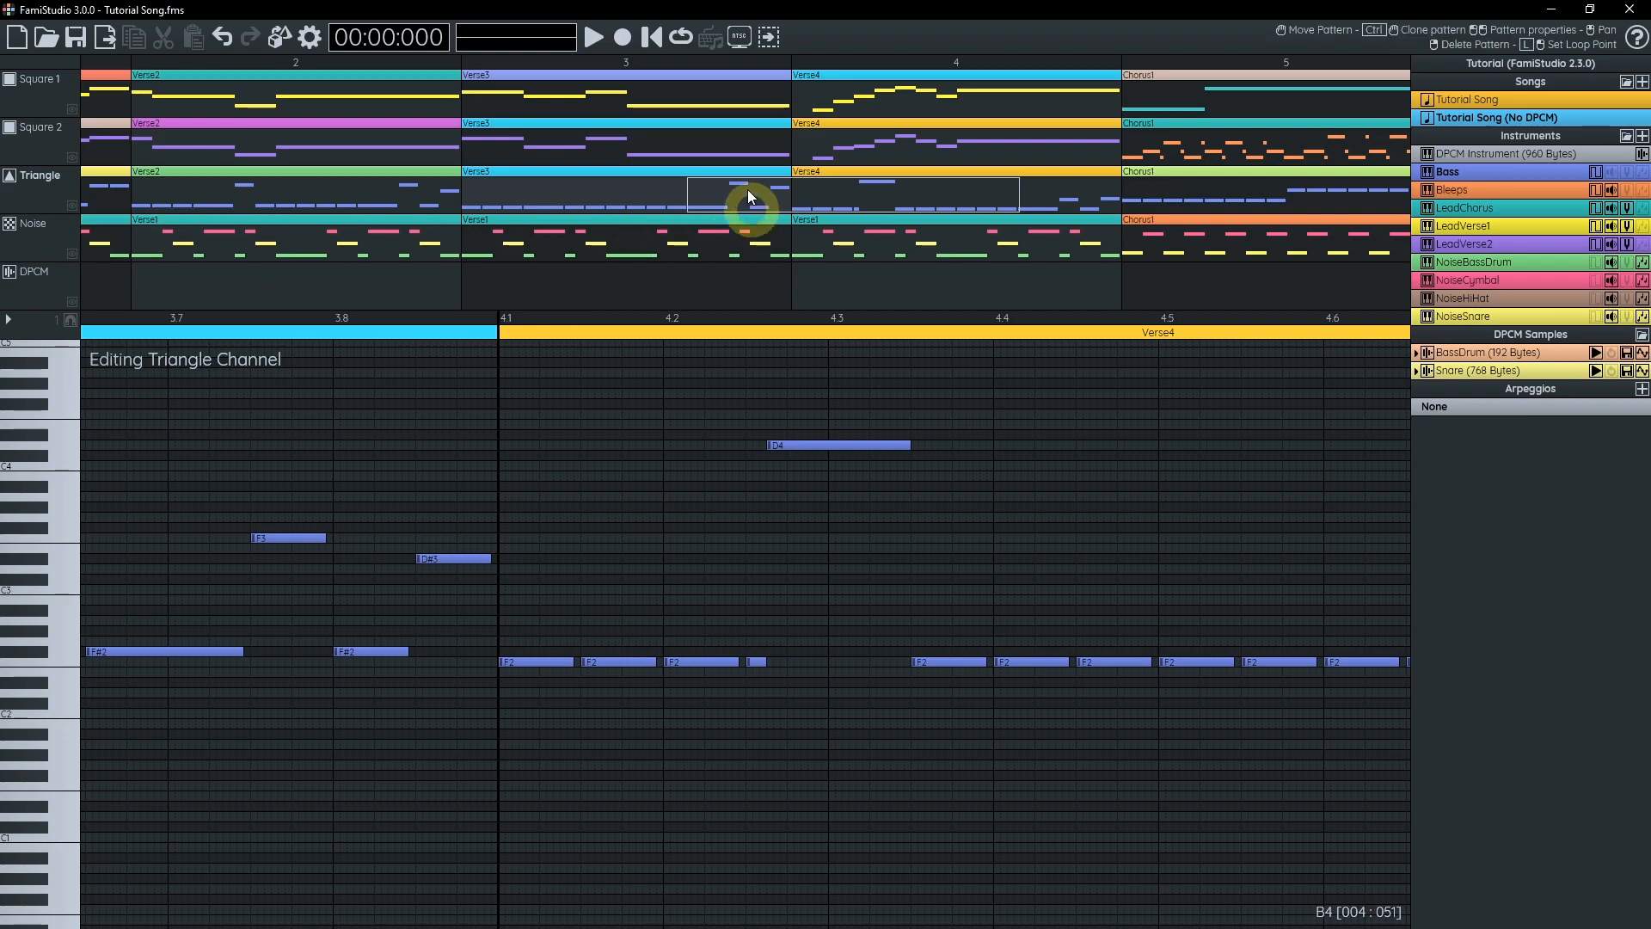
- Add new patterns to the DPCM channel at bars 3, 4 and 5 and delete all three again
left_click(585, 296)
left_click(894, 288)
left_click(1220, 286)
scroll(798, 294, "down", 1)
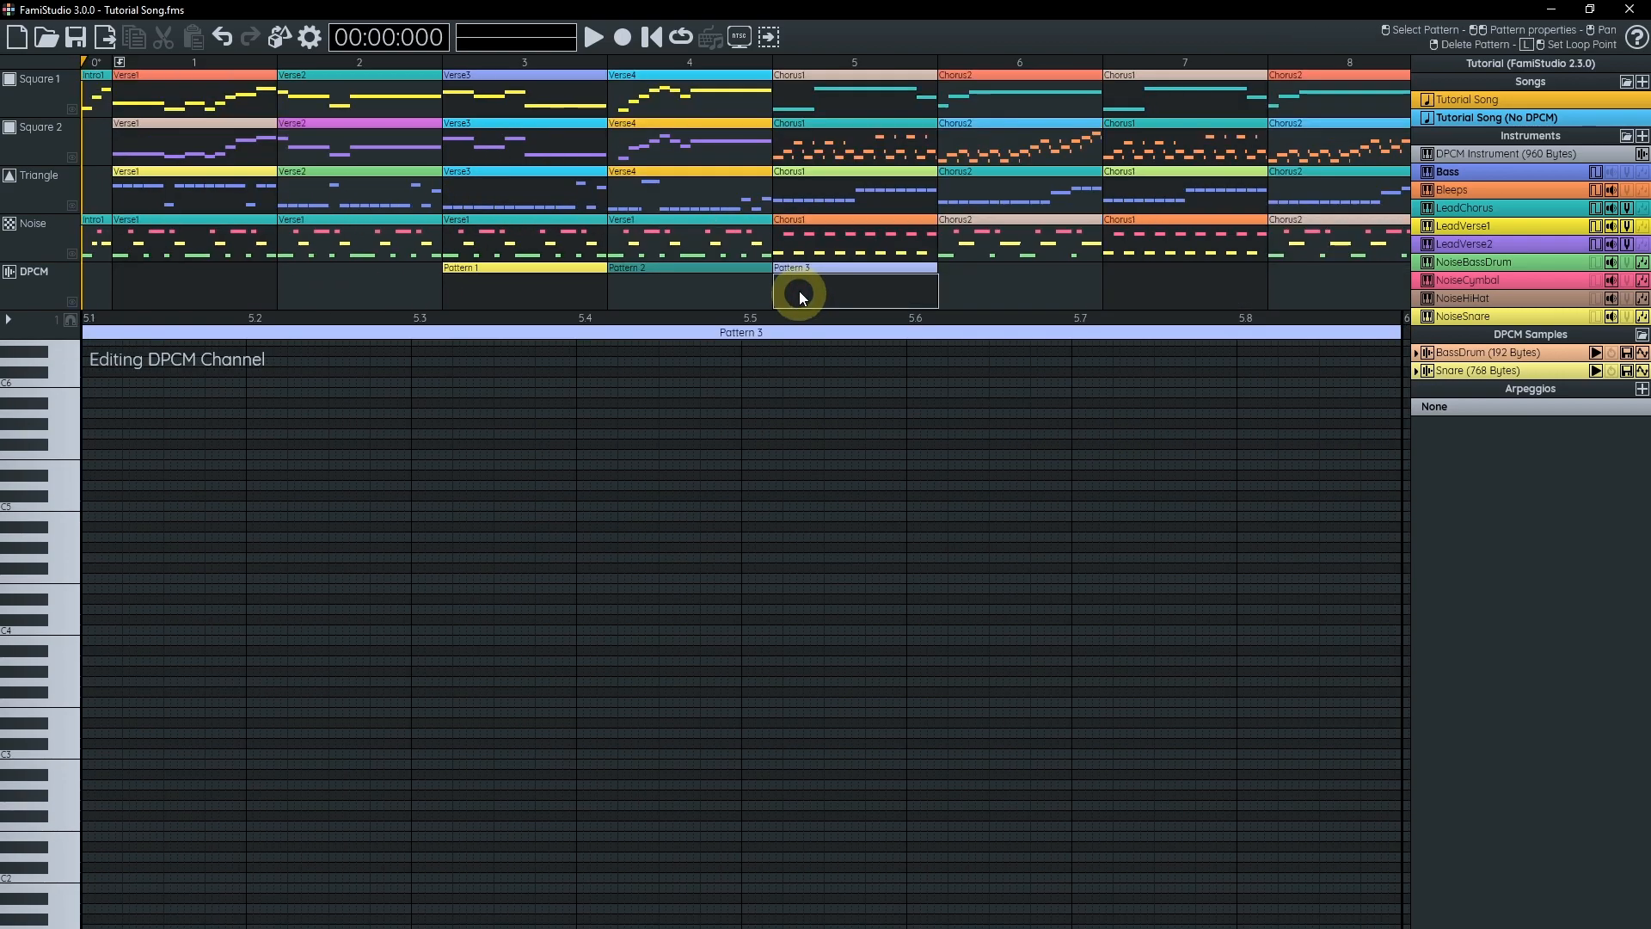
right_click(879, 286)
right_click(662, 286)
right_click(585, 280)
- Open the Noise channel's Verse1 pattern at bar 3 and delete three consecutive G#2 notes and the following G#3 note mid-pattern
left_click(553, 250)
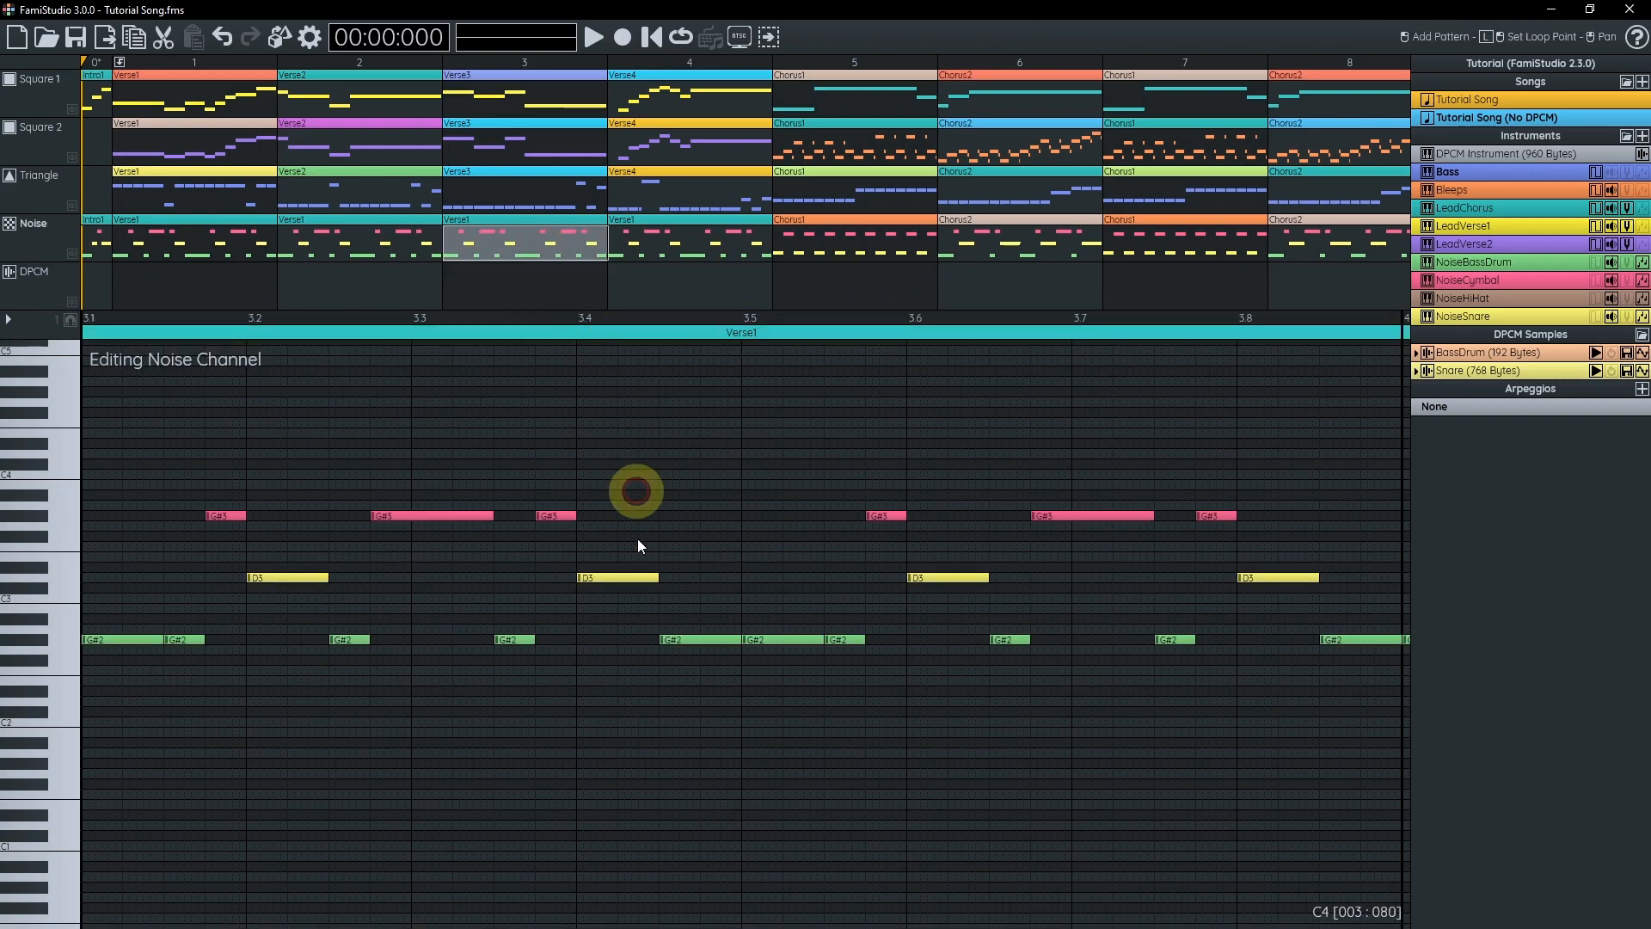
right_click(693, 639)
right_click(774, 639)
right_click(843, 639)
right_click(885, 515)
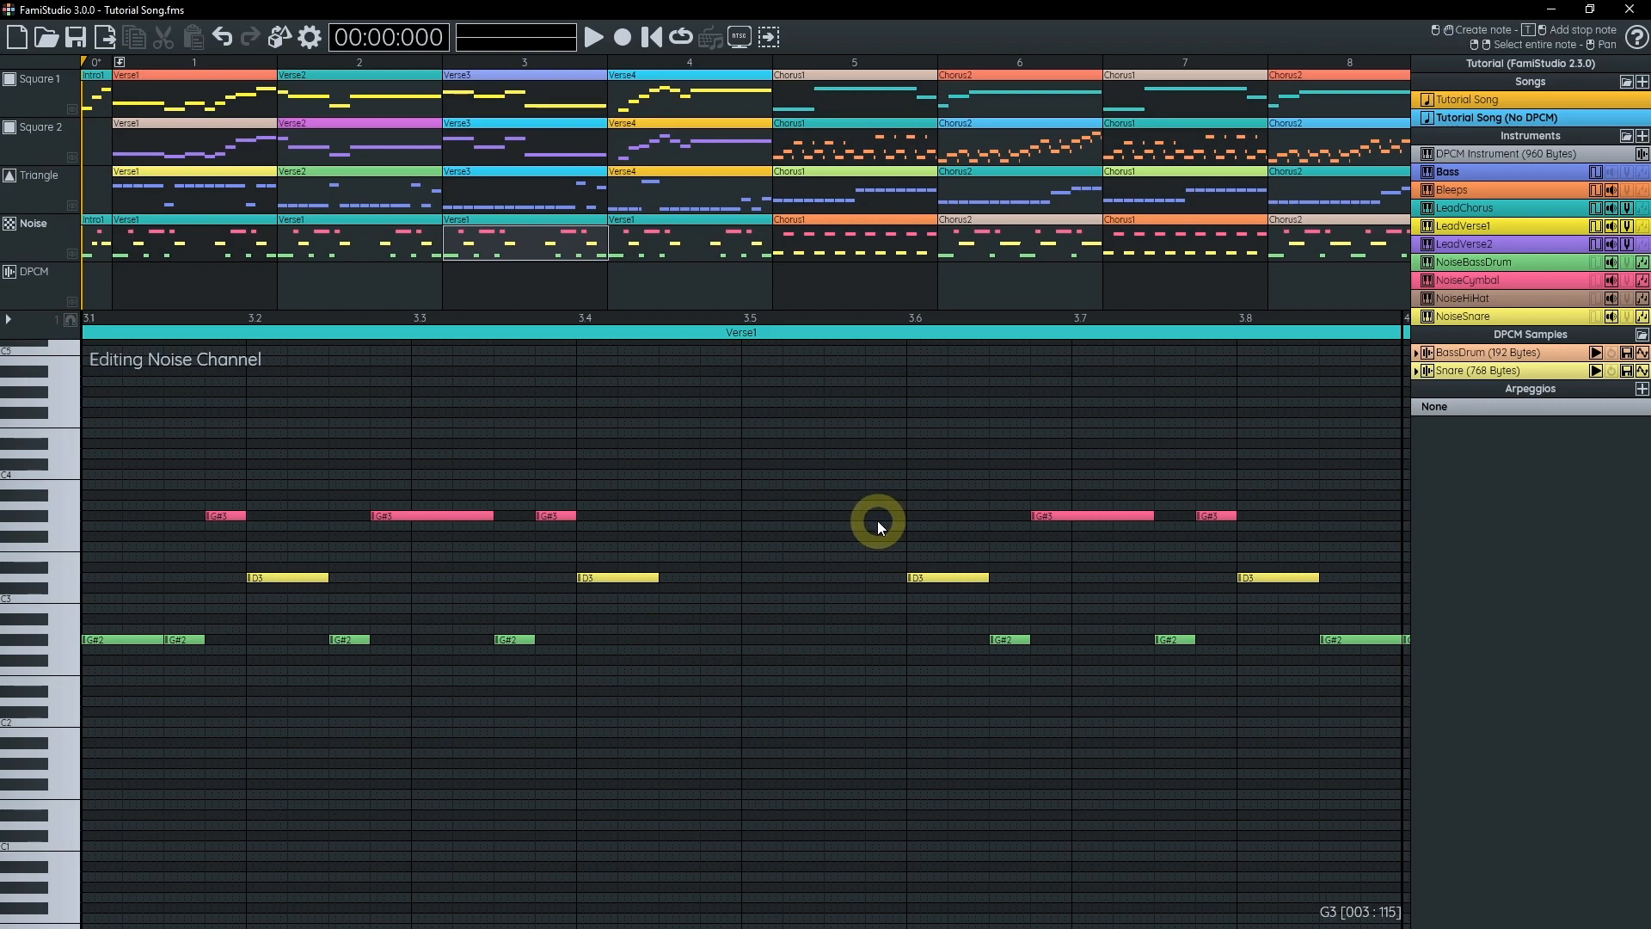
- Enable Show Scroll Bars in the interface settings and try scrolling the sequencer and piano roll
left_click(309, 37)
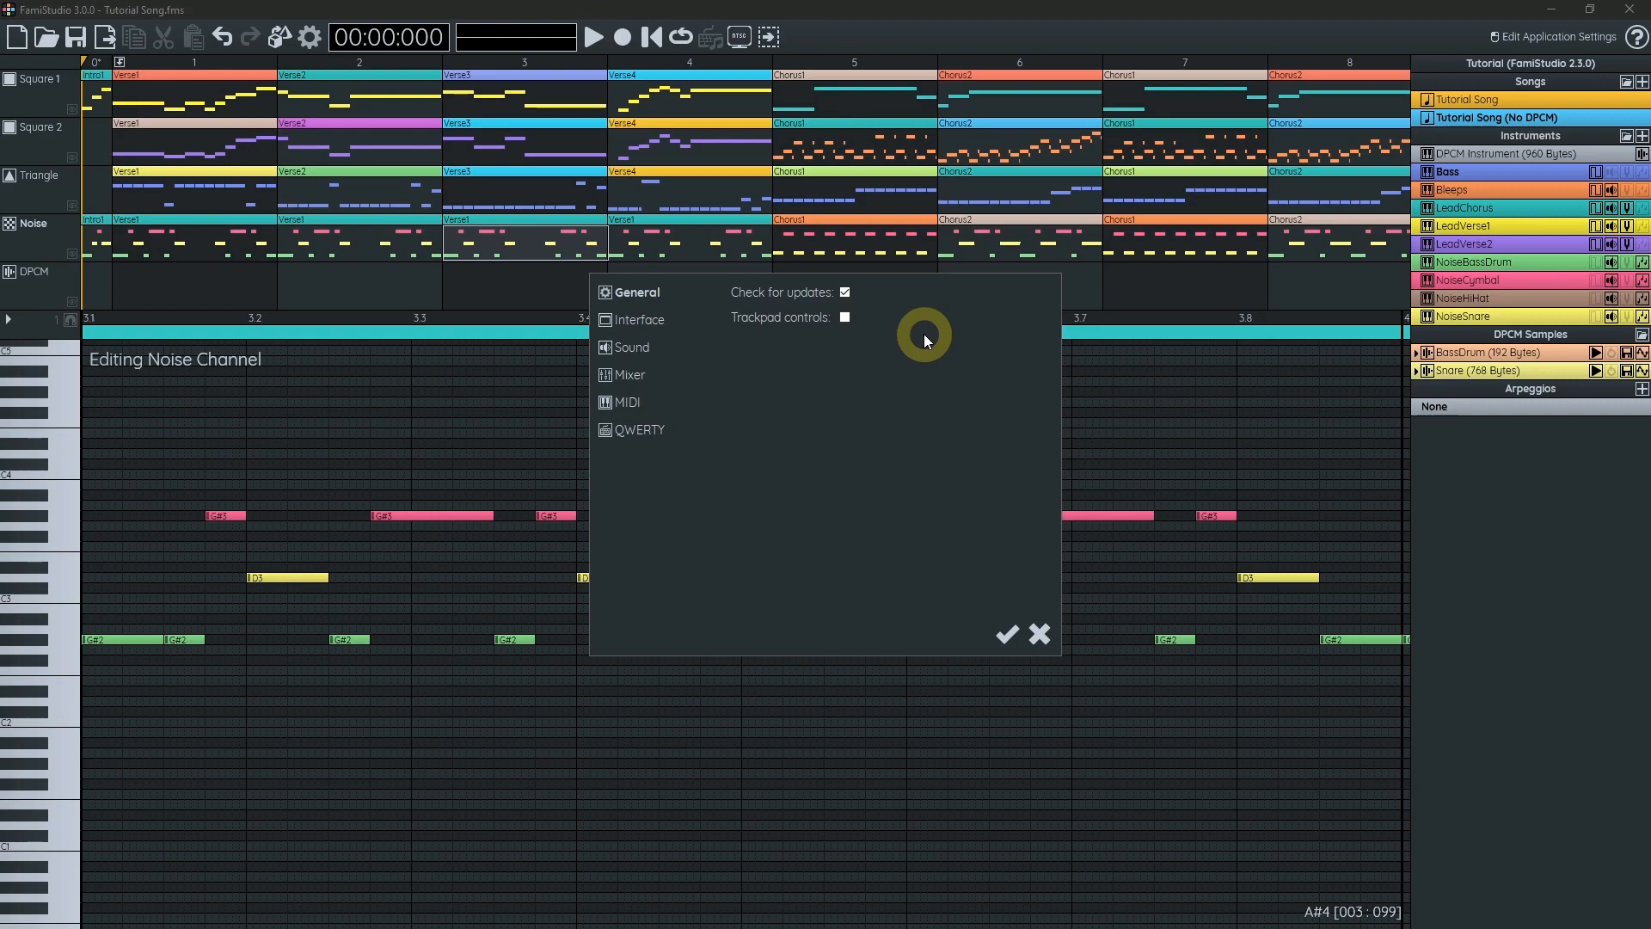
left_click(635, 325)
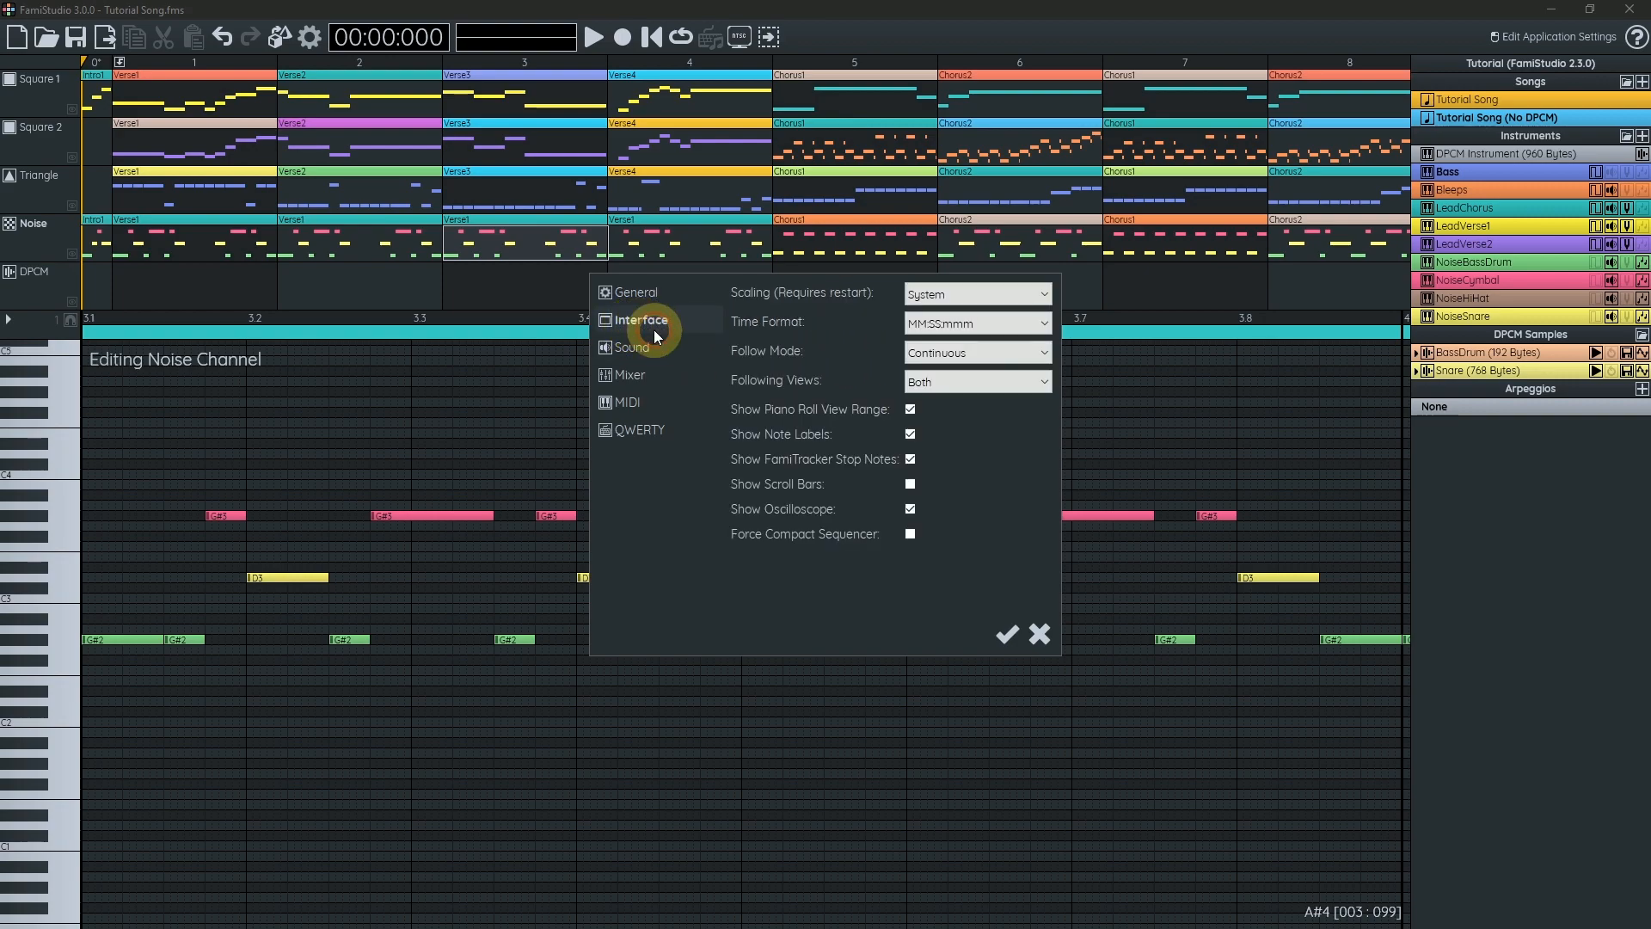
left_click(910, 485)
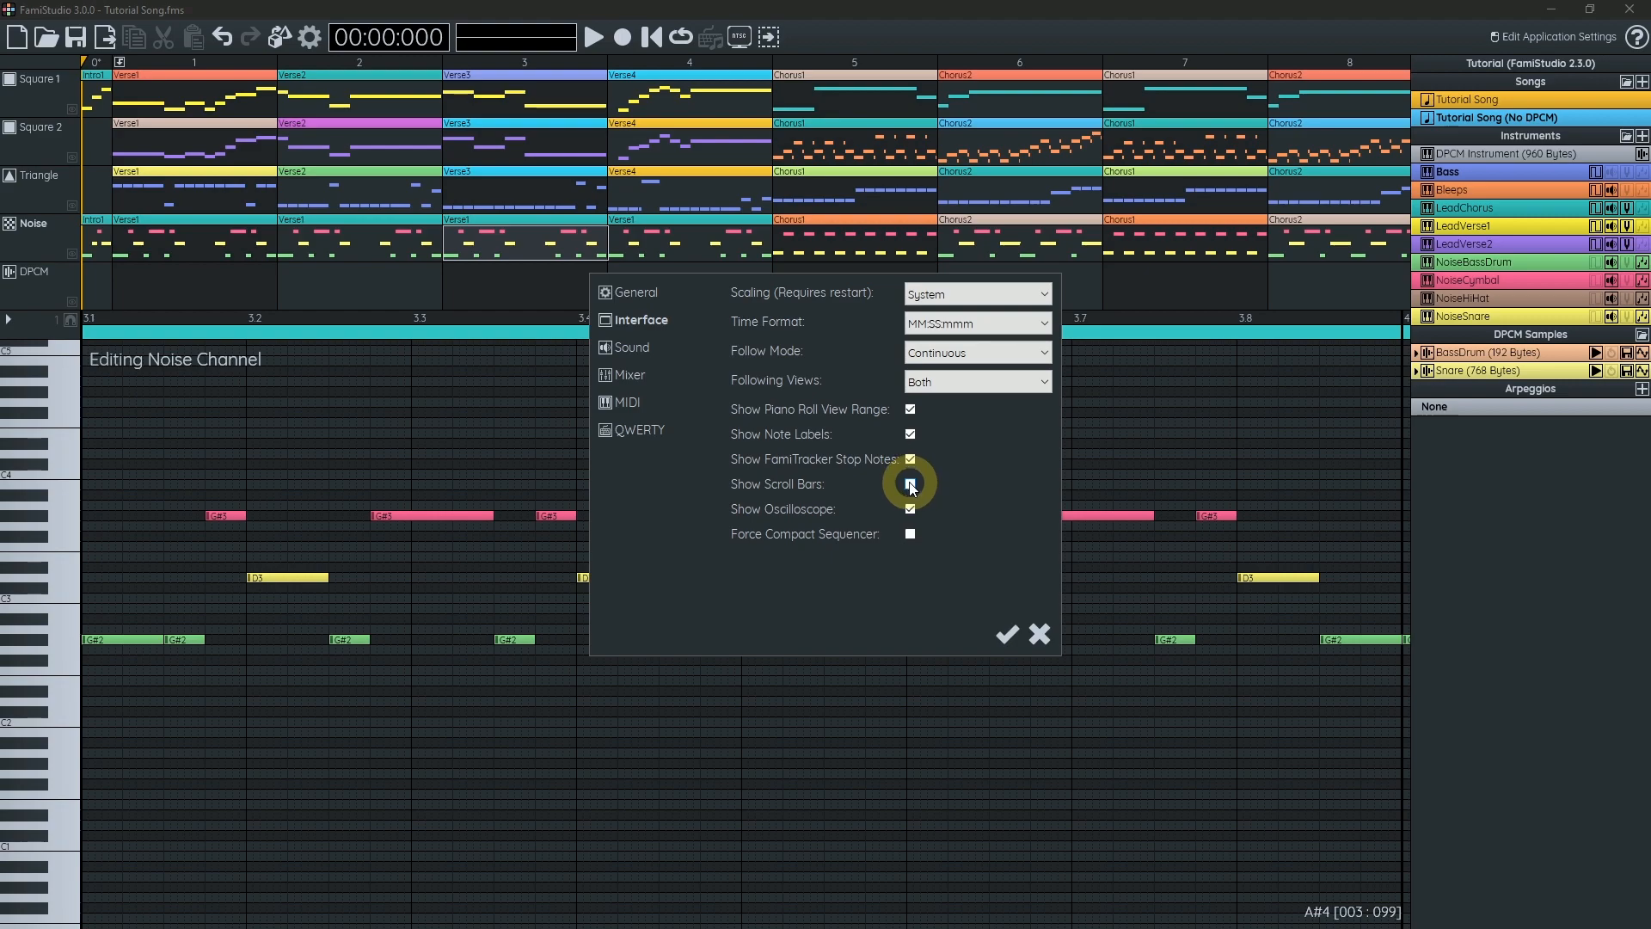
left_click(1008, 638)
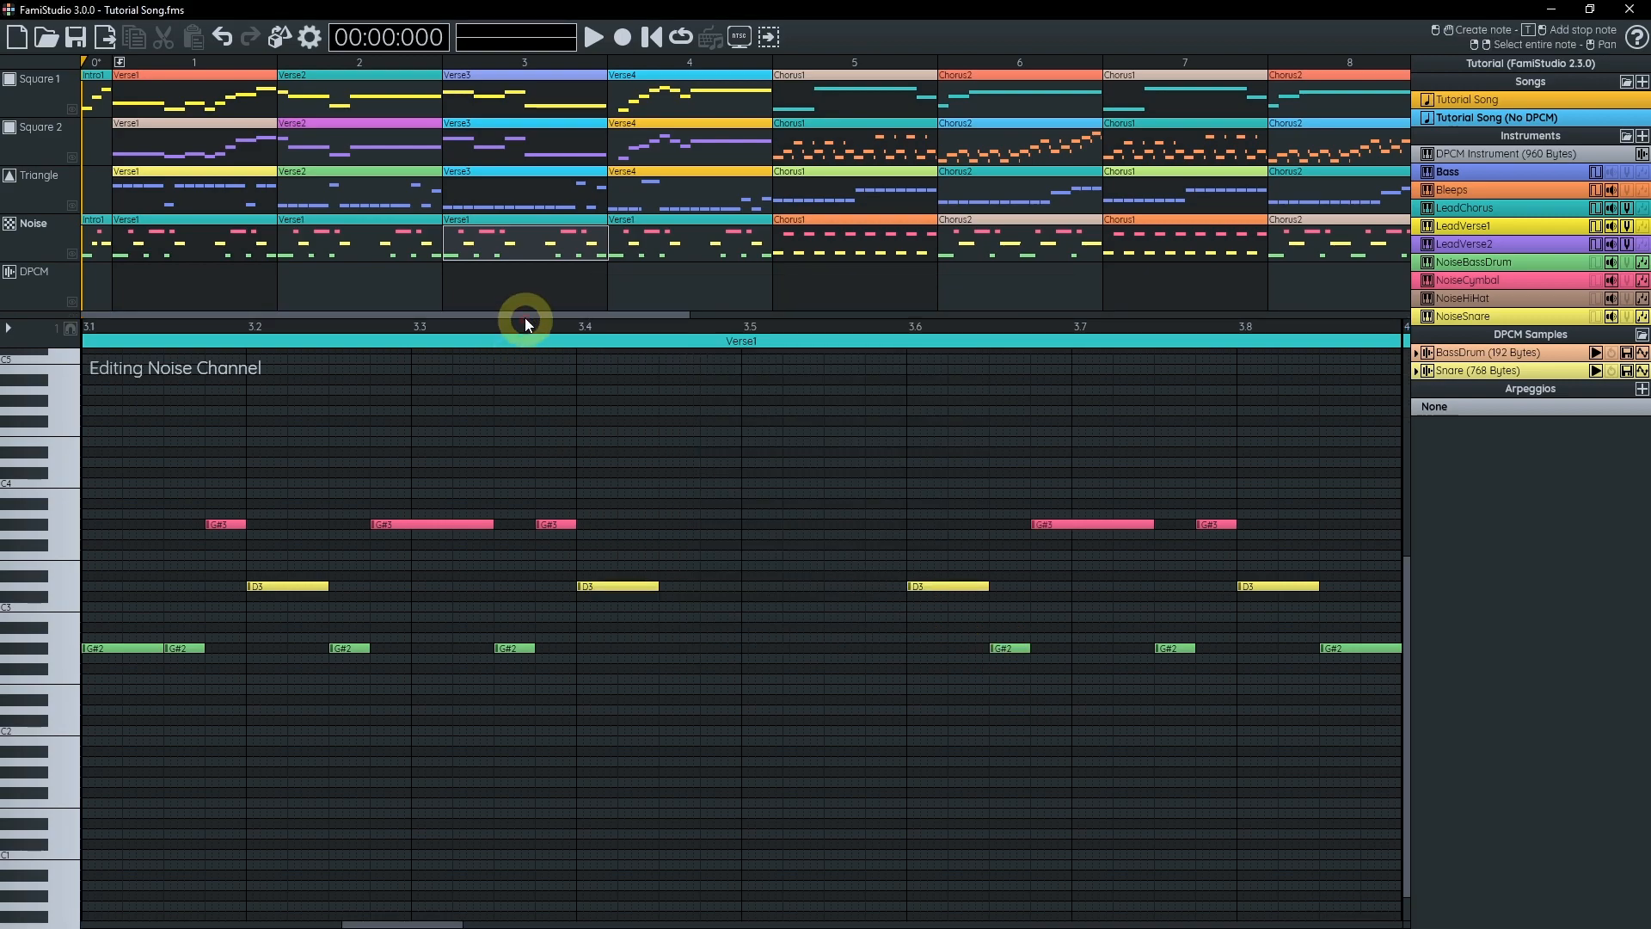
mouse_move(534, 317)
left_mouse_down()
mouse_move(1172, 311)
mouse_move(560, 315)
left_mouse_up()
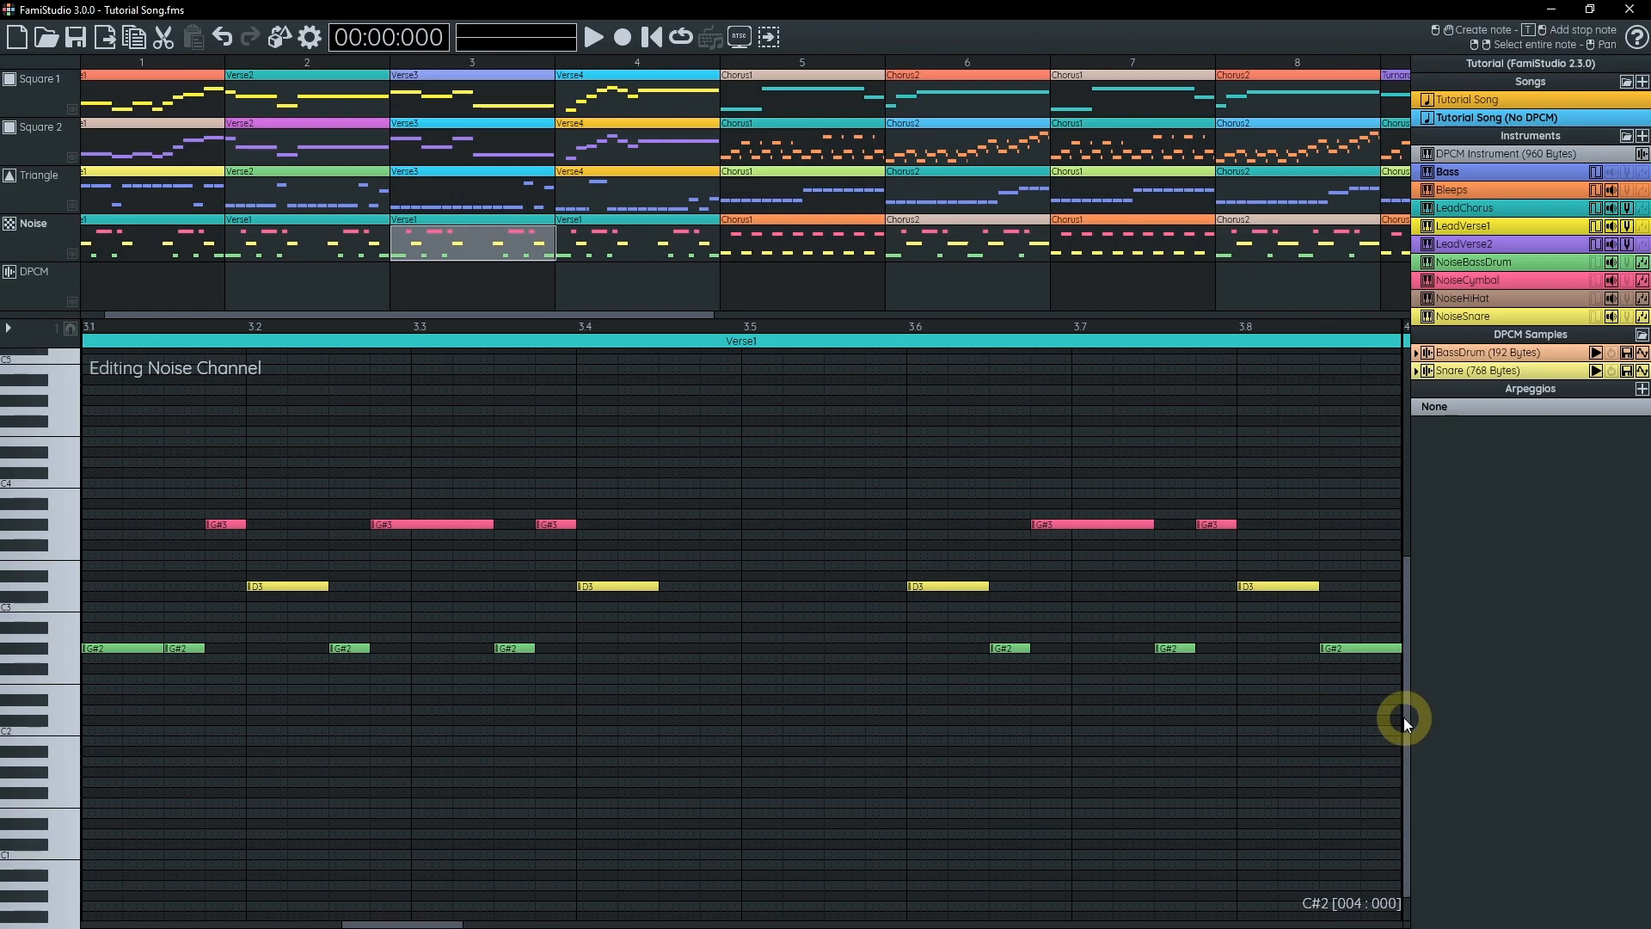
scroll(1406, 719, "up", 5)
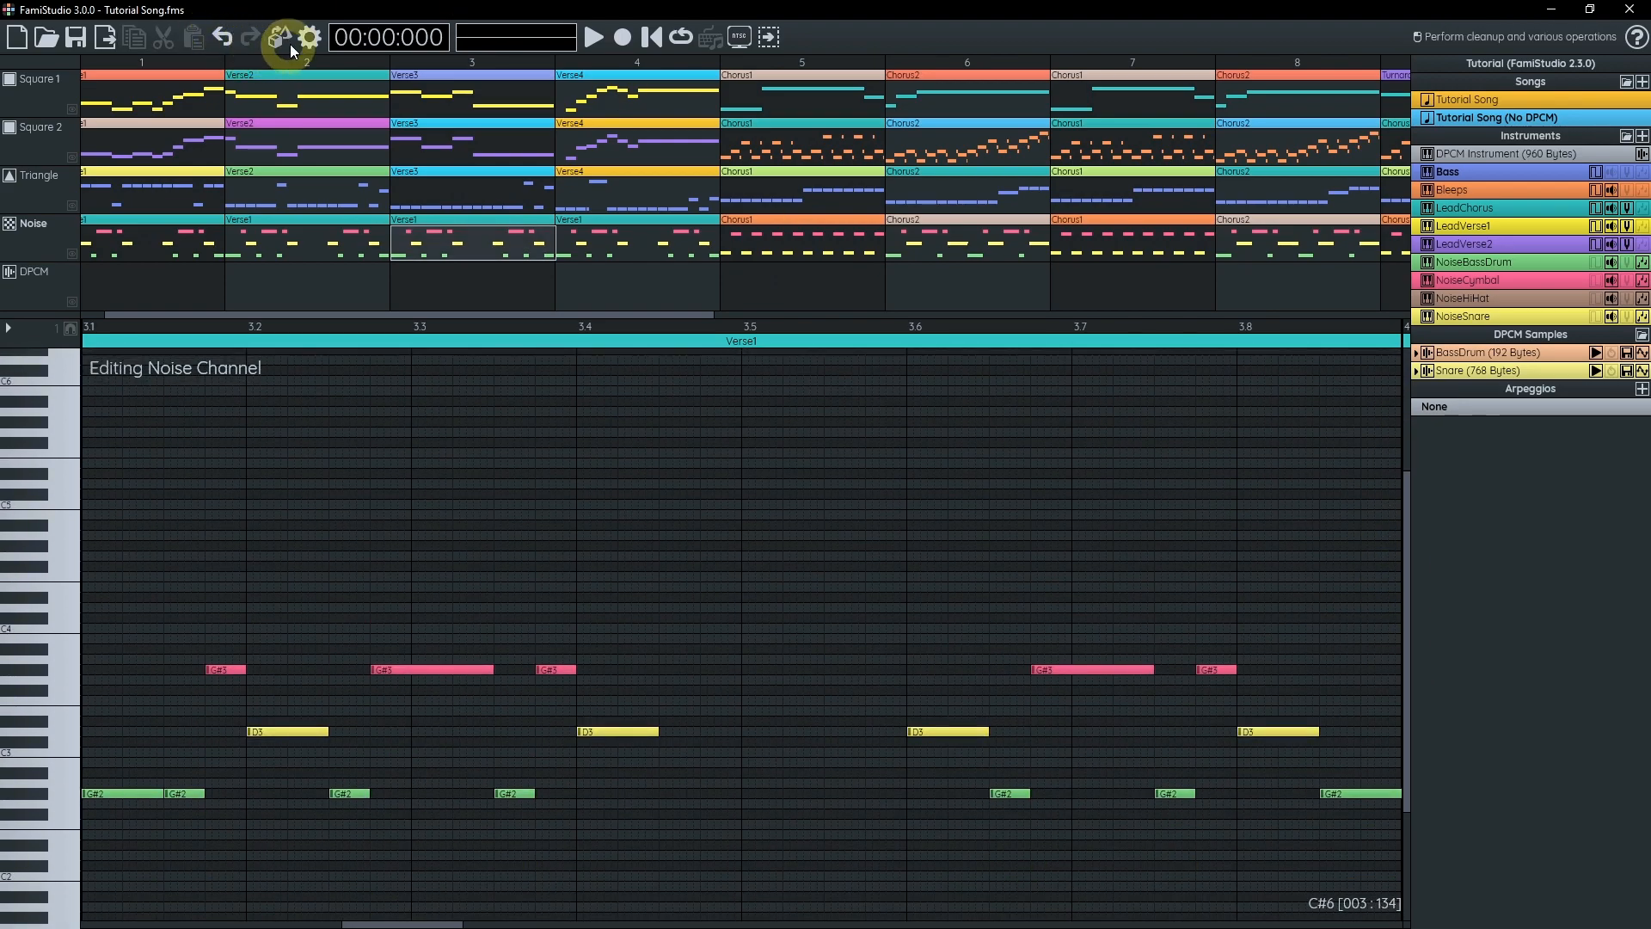
- Disable Show Scroll Bars in the interface settings and accept the change
left_click(310, 37)
left_click(640, 320)
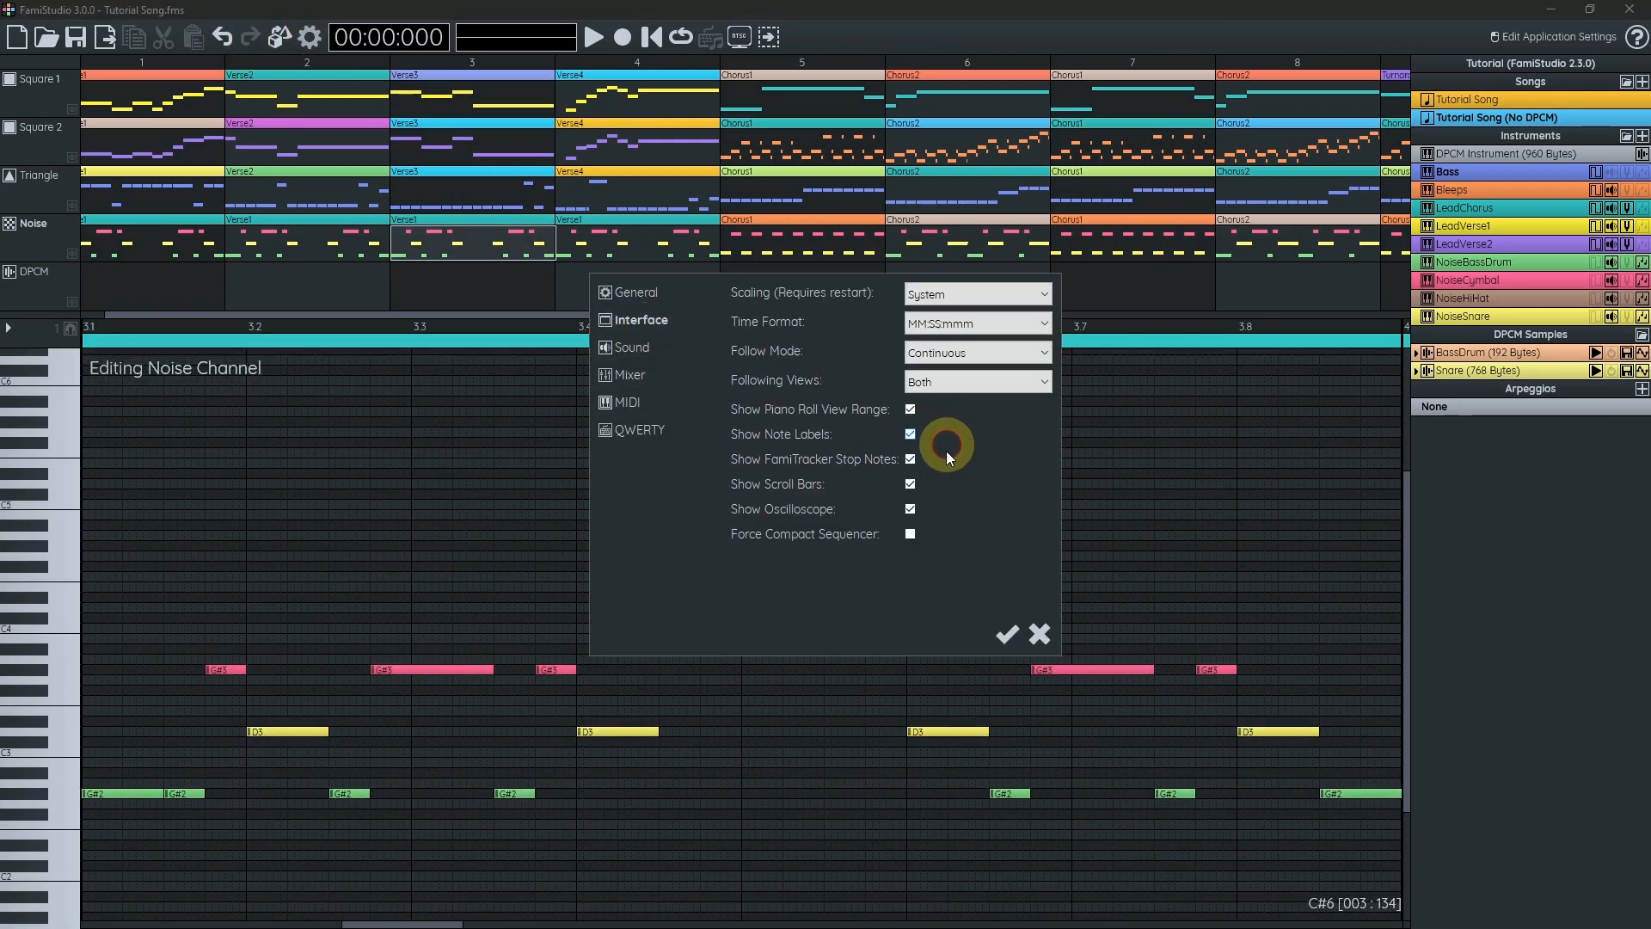
left_click(910, 484)
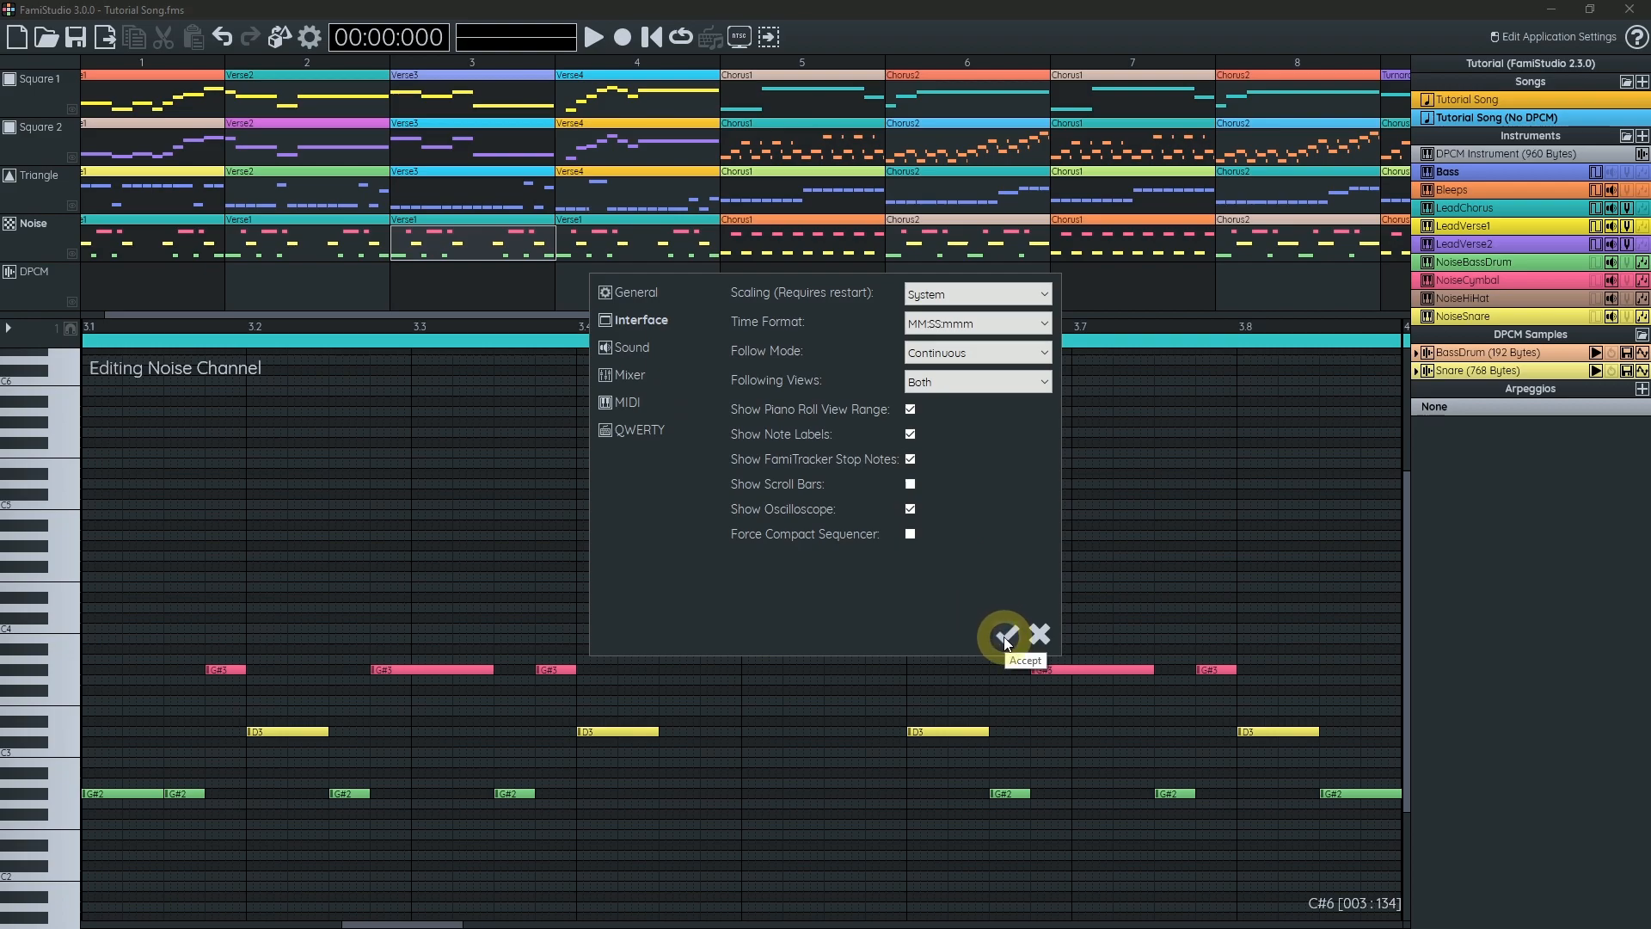
left_click(1006, 637)
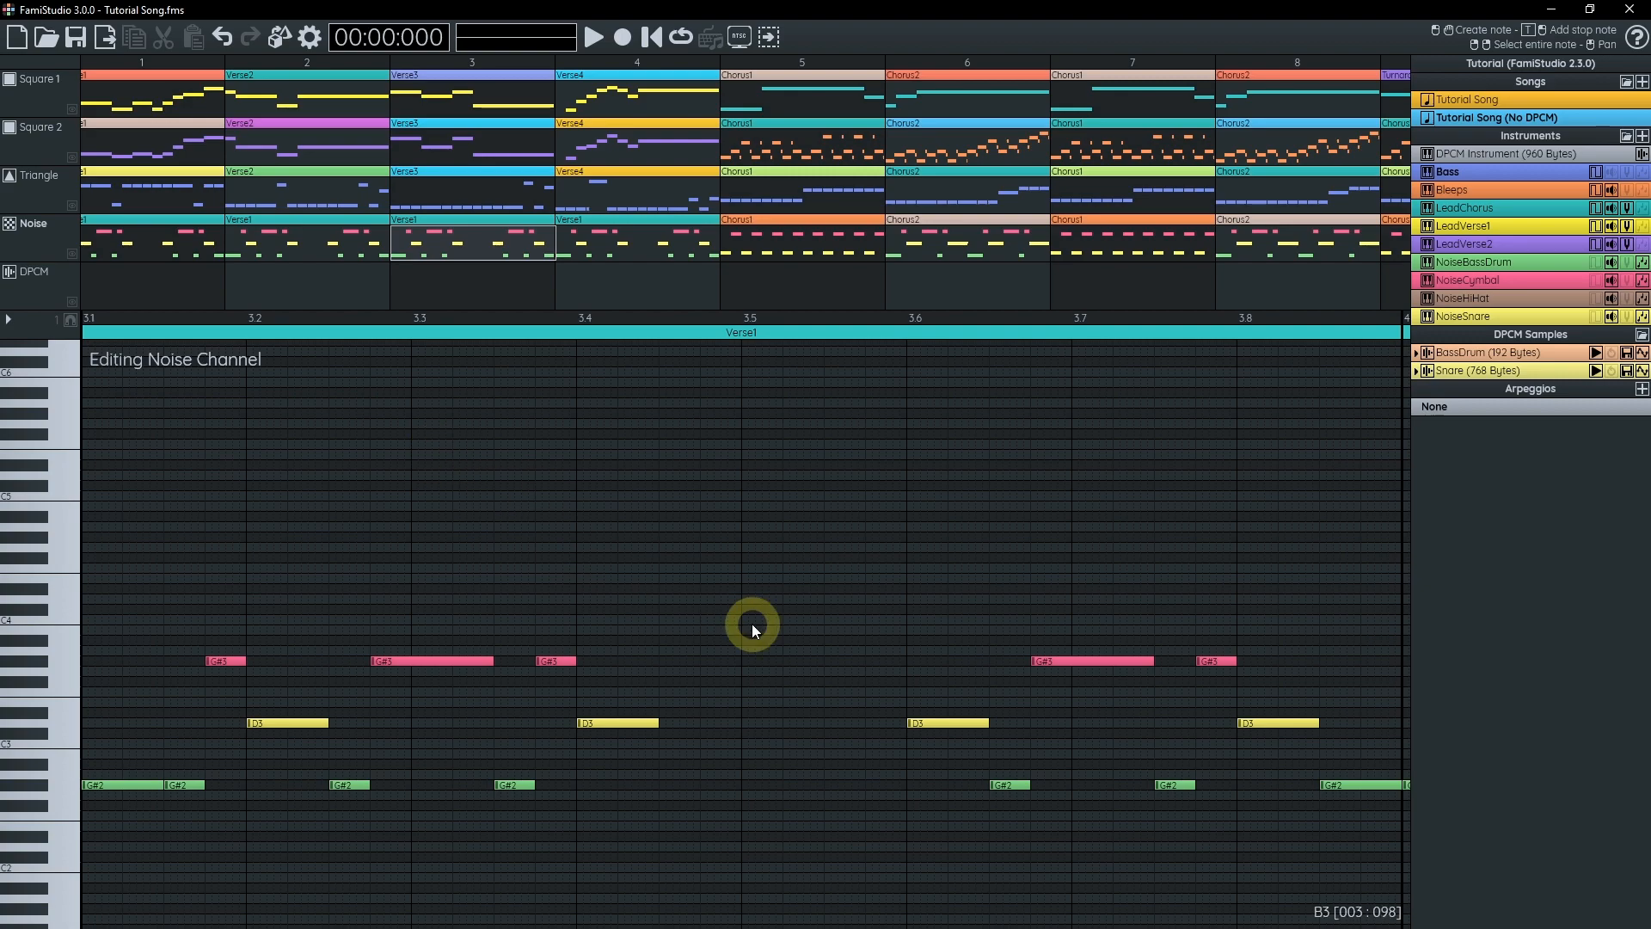
- Undo the most recent note deletions in the Noise channel and redo them
left_click_drag(839, 631, 787, 640)
scroll(694, 555, "down", 1)
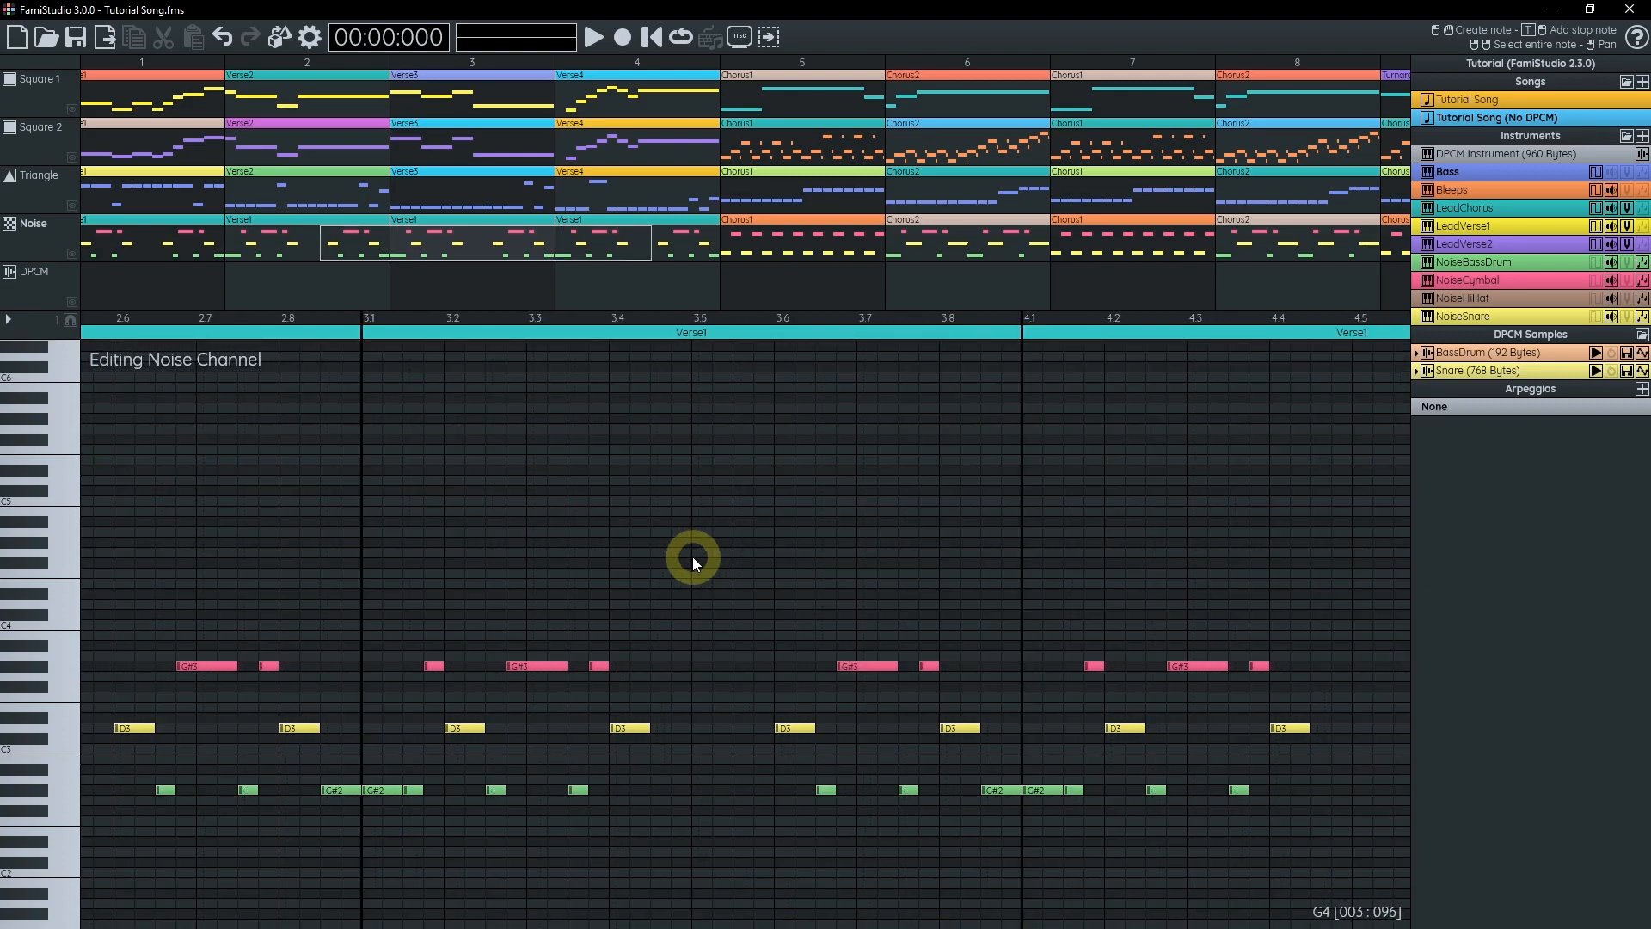
left_click_drag(693, 555, 888, 525)
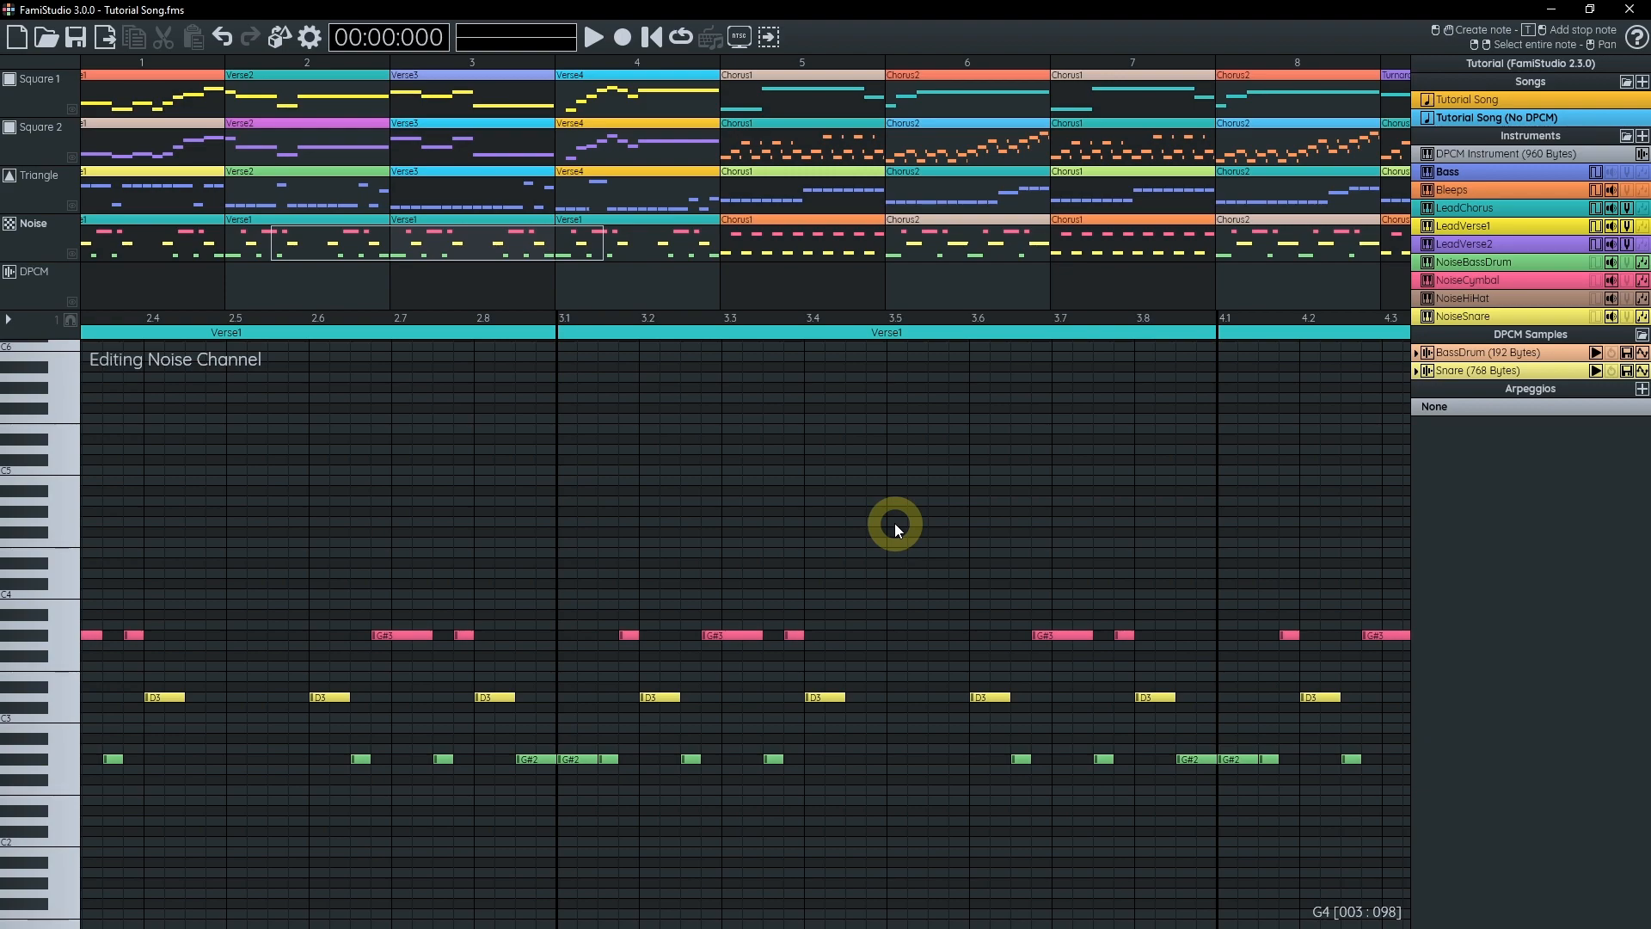
key("ctrl+z")
key("ctrl+z")
key("ctrl+z")
key("ctrl+y")
key("ctrl+y")
key("ctrl+y")
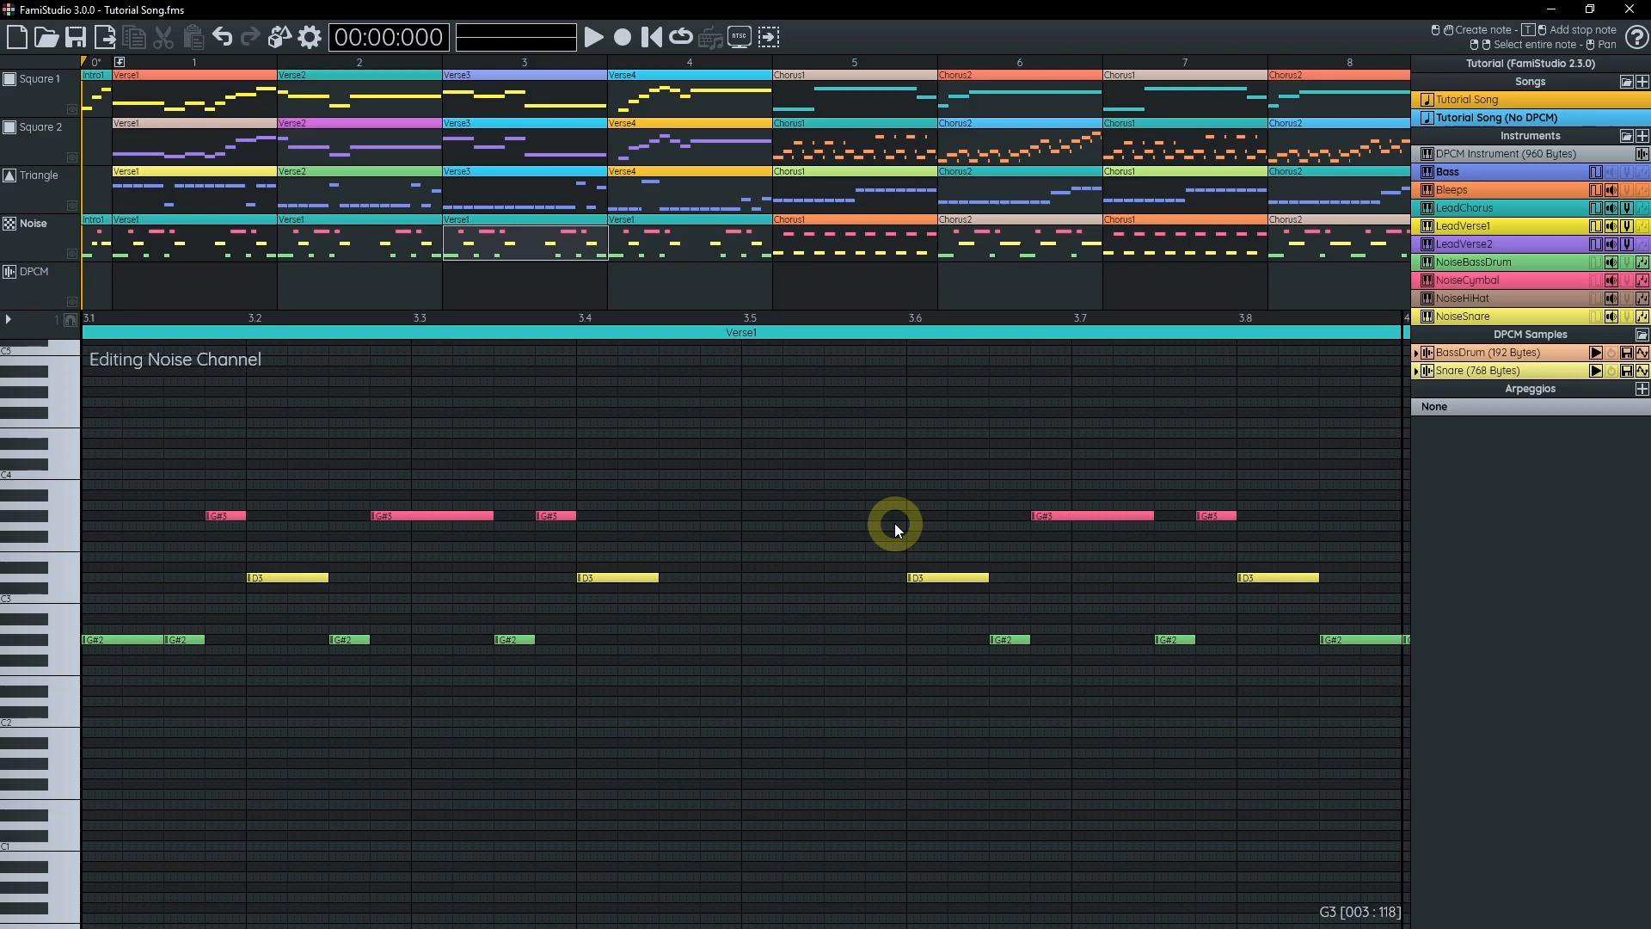
key("ctrl+shift+z")
key("ctrl+shift+z")
key("ctrl+shift+z")
- Undo all edits recorded in the project's history
key("ctrl+z")
key("ctrl+z")
key("ctrl+z")
key("ctrl+z")
key("ctrl+z")
key("ctrl+z")
key("ctrl+z")
key("ctrl+z")
key("ctrl+z")
key("ctrl+z")
key("ctrl+z")
key("ctrl+z")
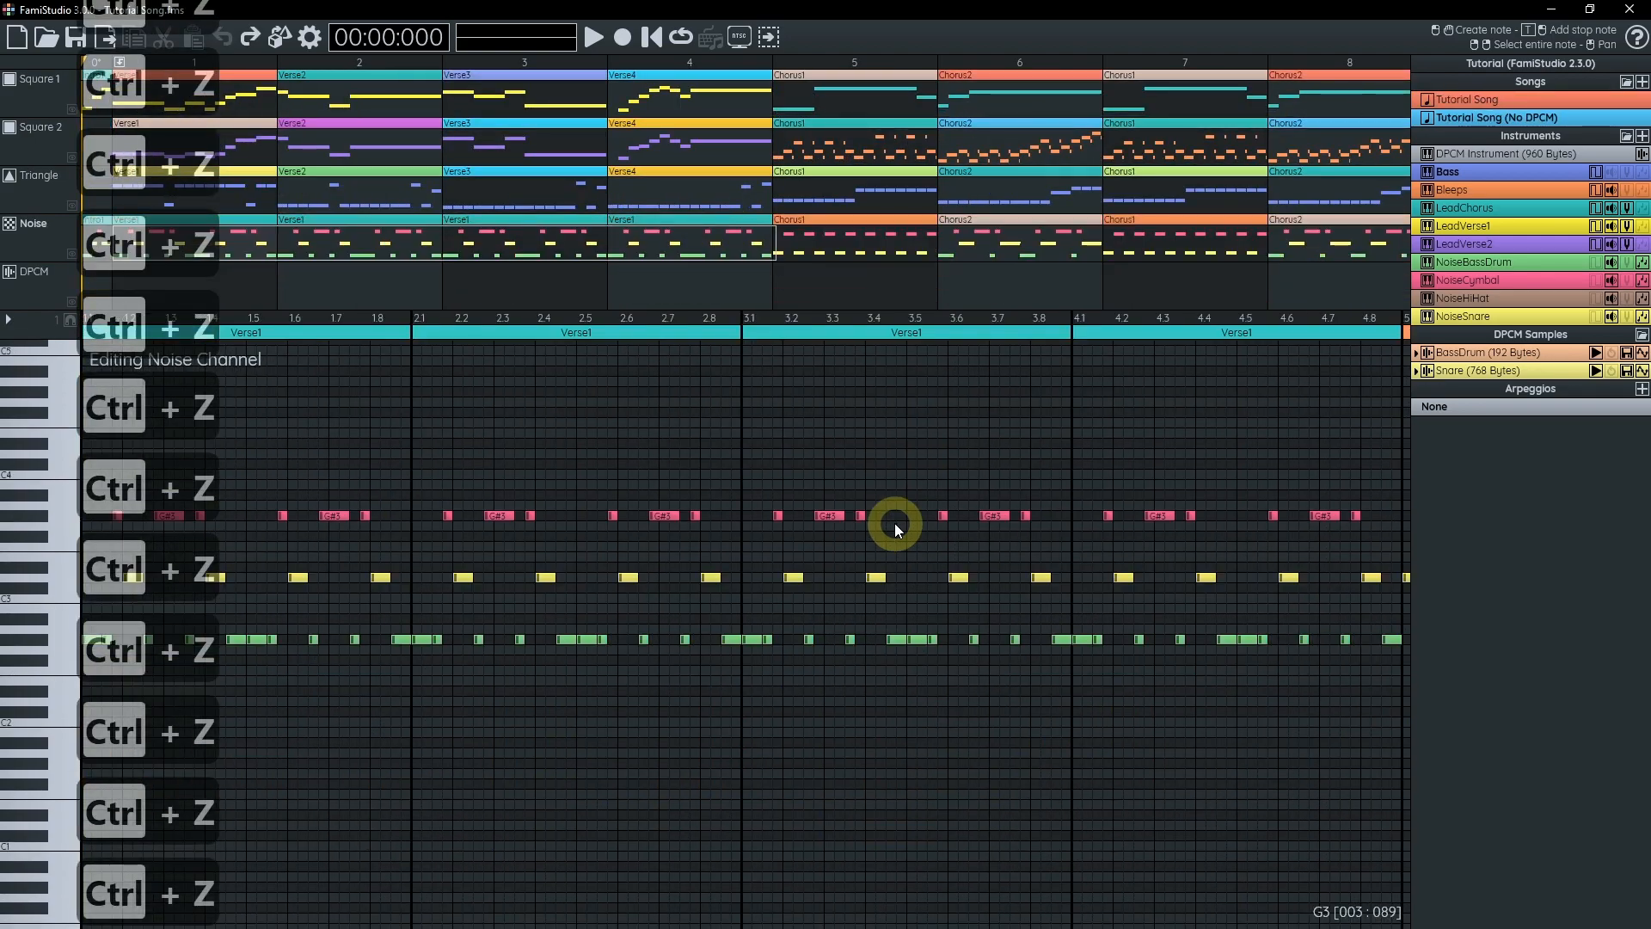
- Try to delete Tutorial Song from the project and undo the deletion
right_click(1502, 100)
left_click(842, 527)
key("ctrl+z")
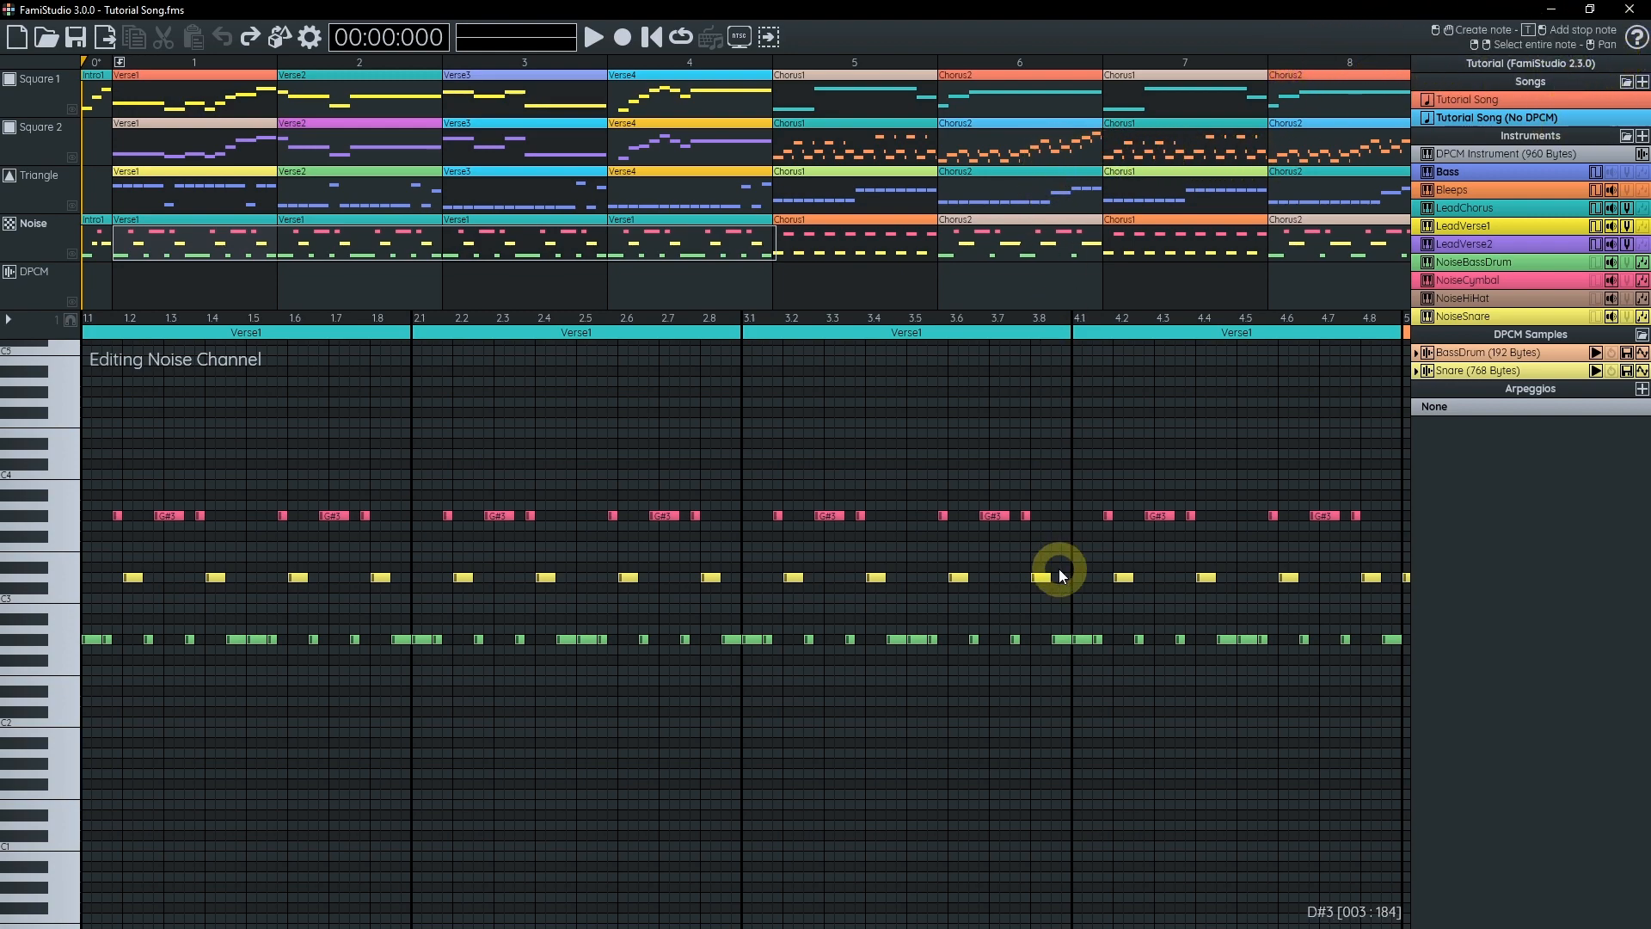
scroll(1049, 575, "up", 2)
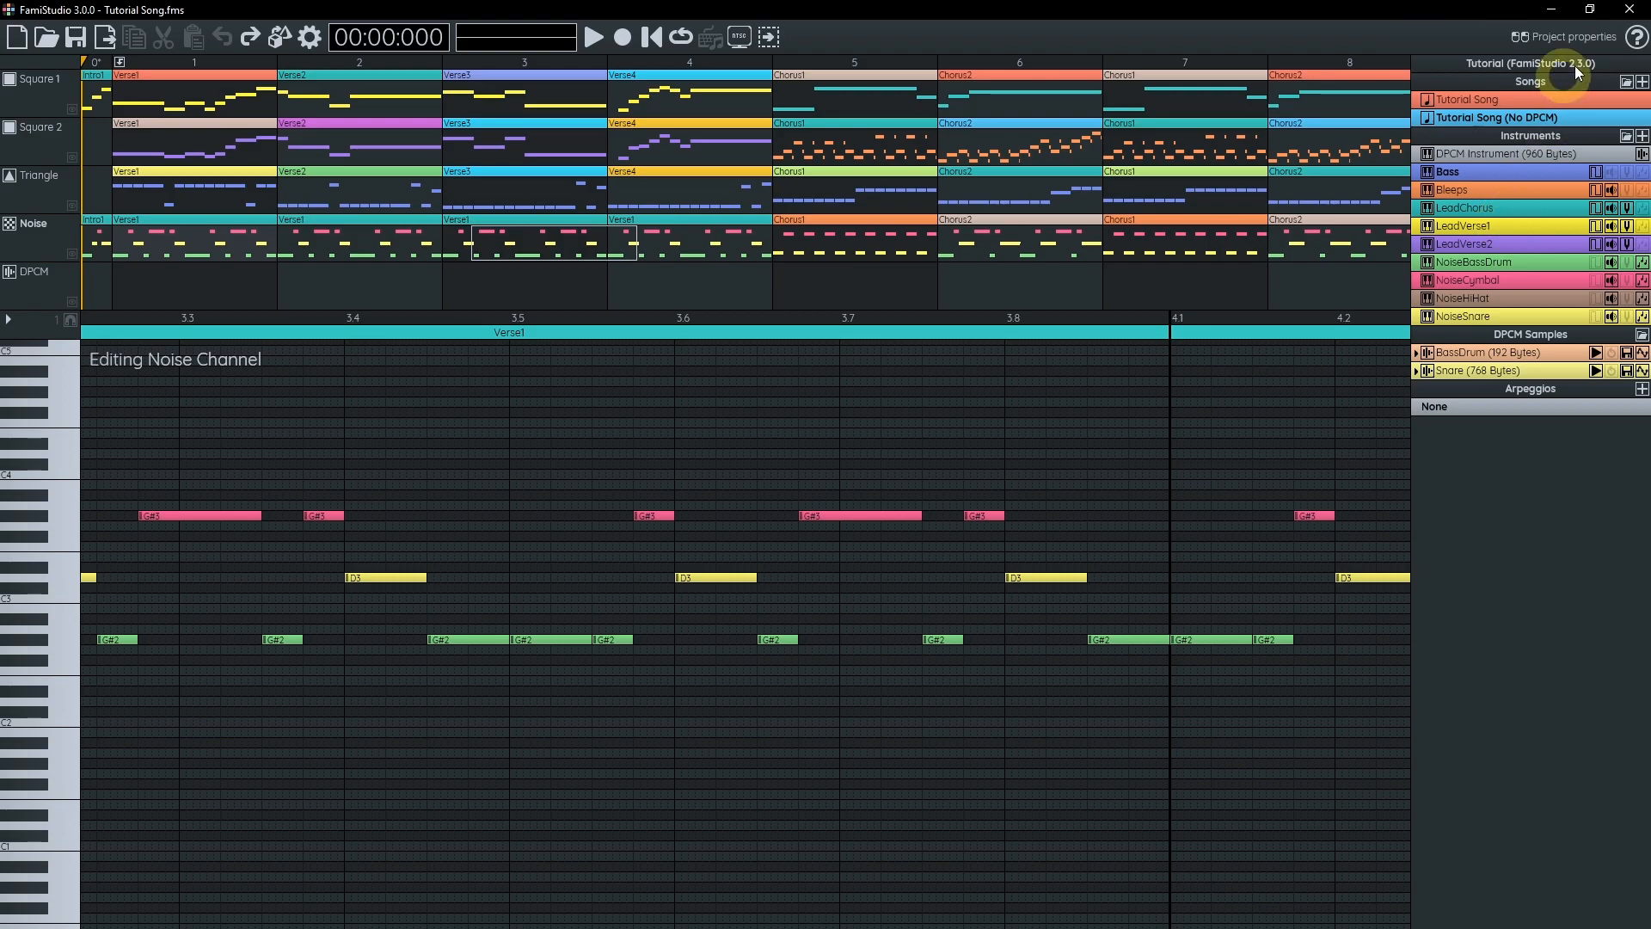
- Open the online documentation, search it for "midi", view the MIDI topic under Exporting Songs and return to FamiStudio
left_click(1637, 39)
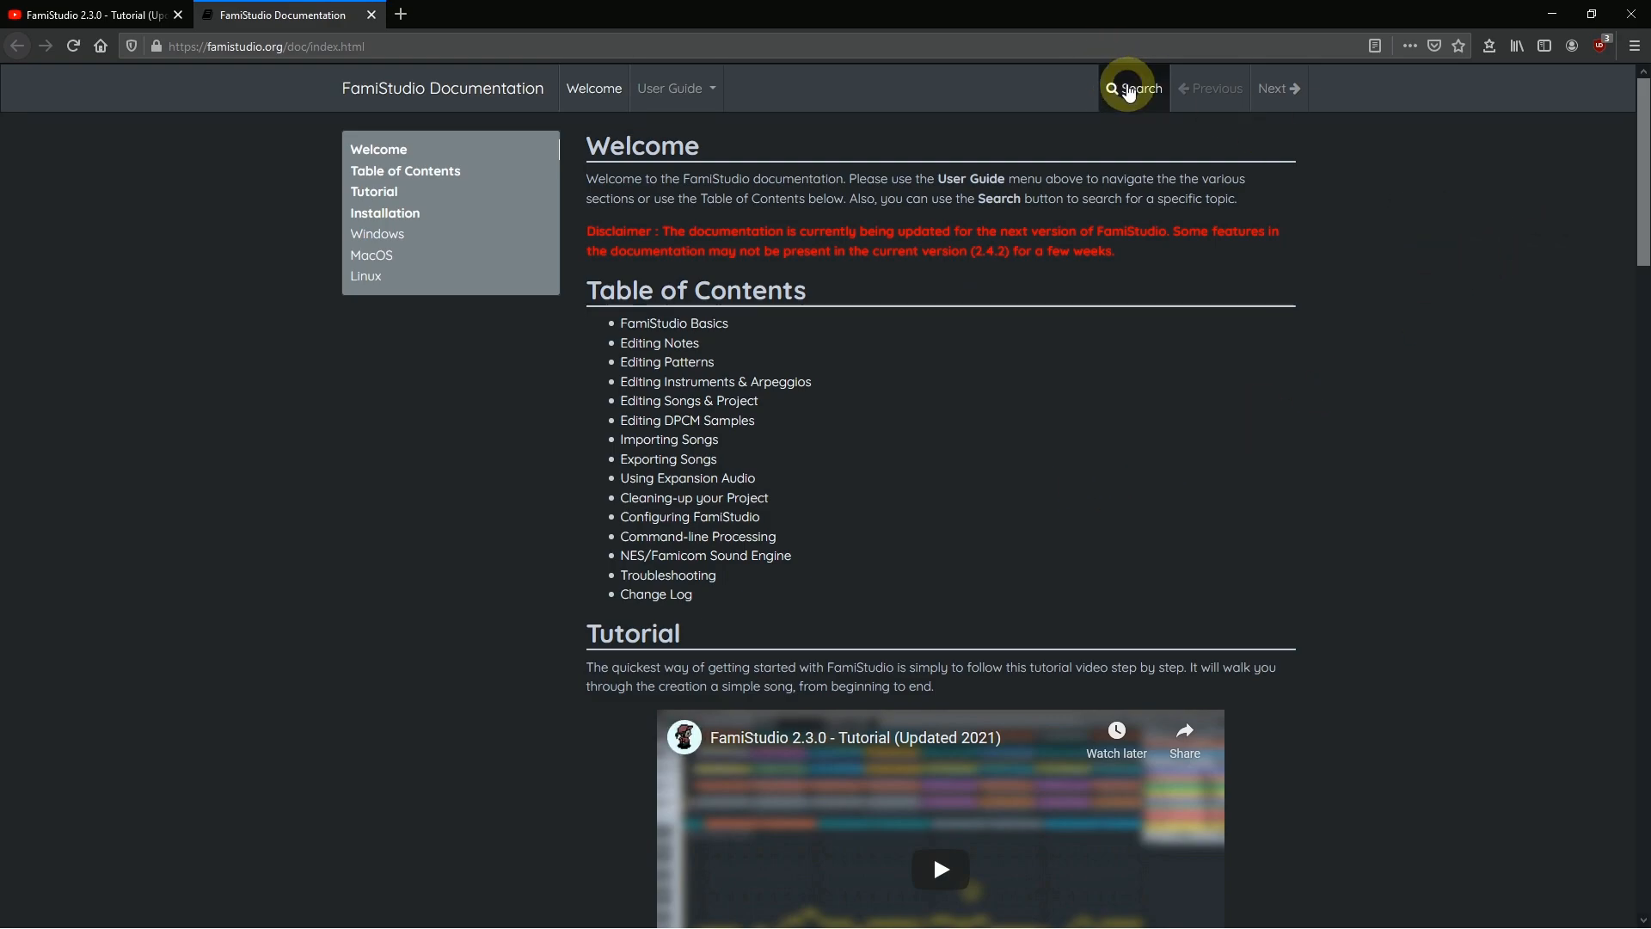
left_click(1130, 89)
type("midi")
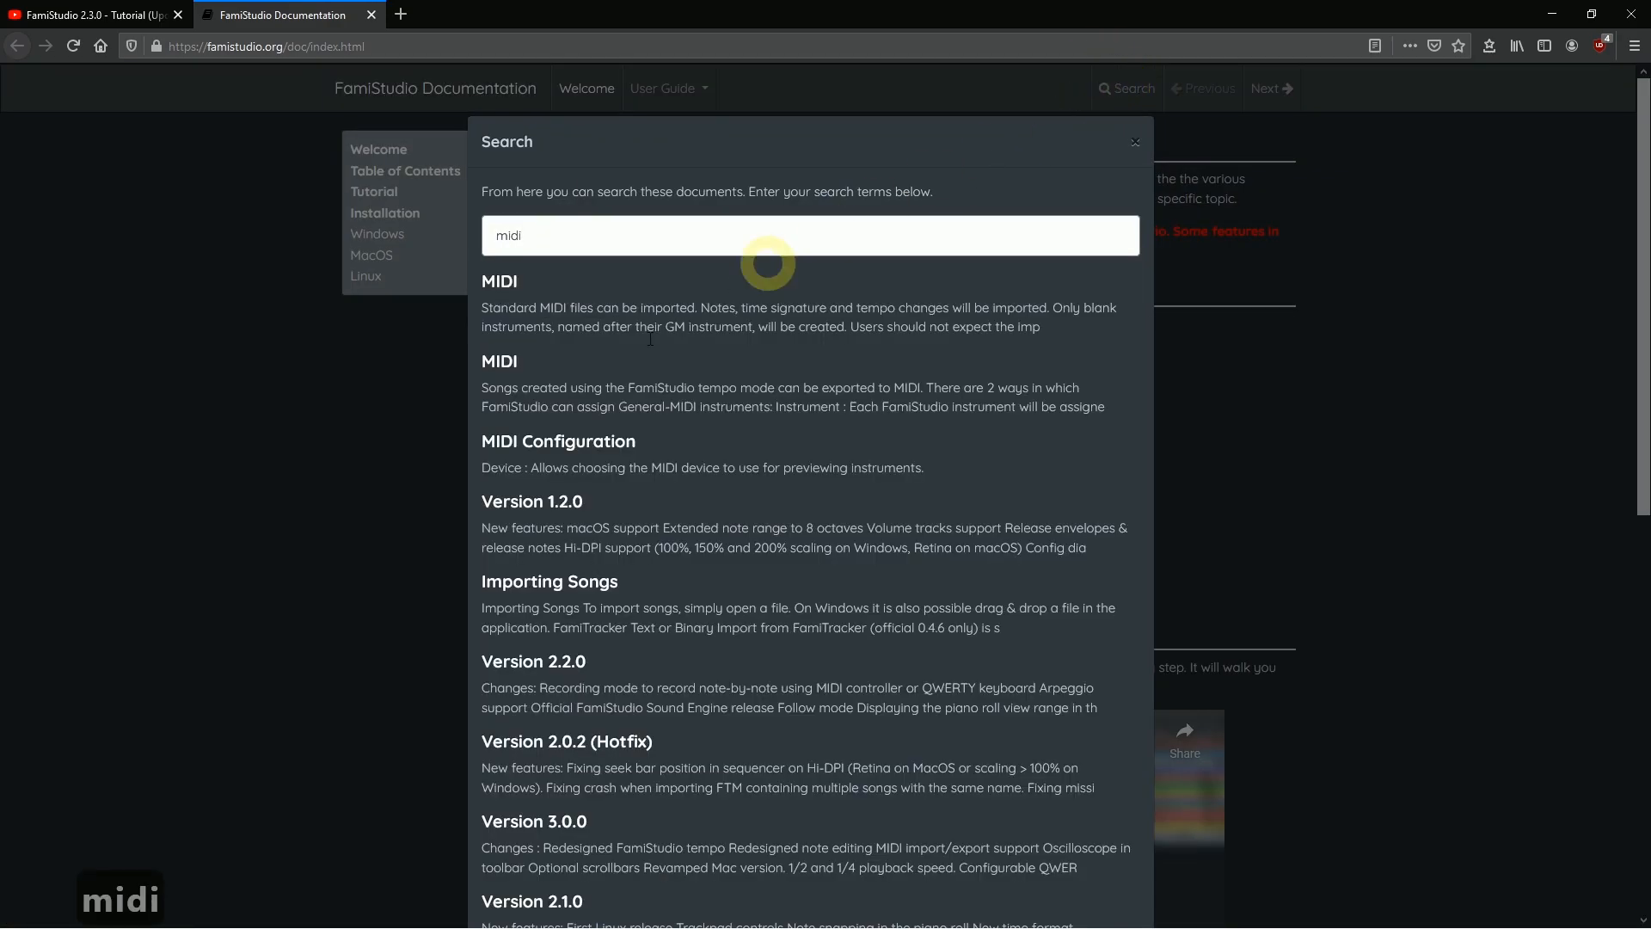
left_click(512, 361)
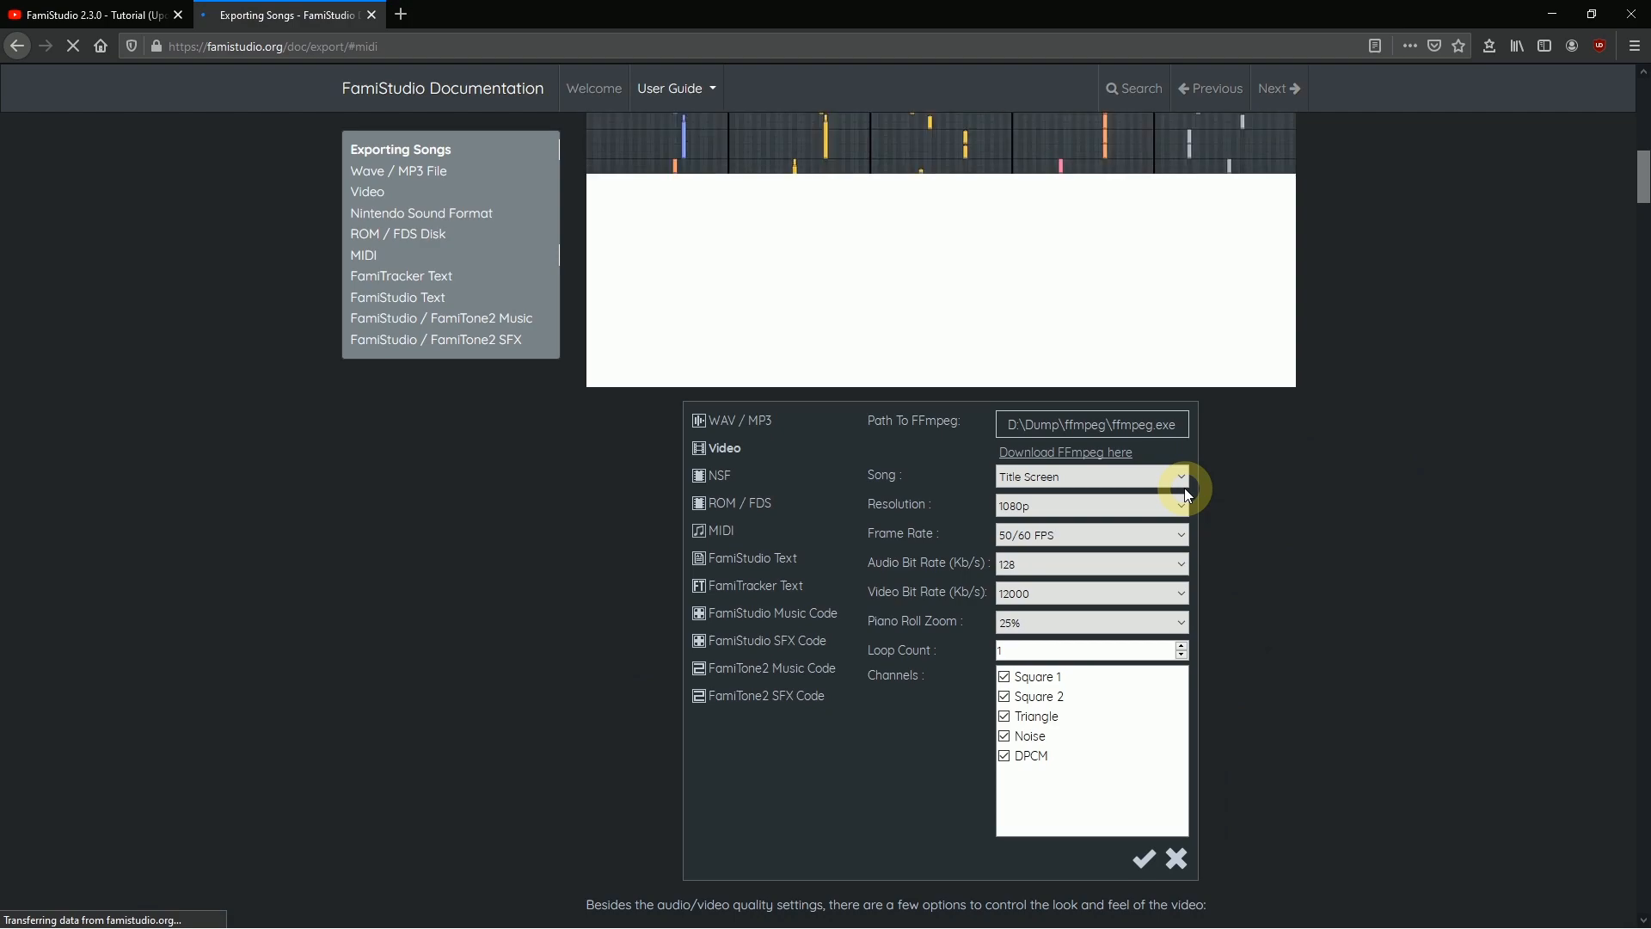
left_click(1553, 14)
left_click(933, 9)
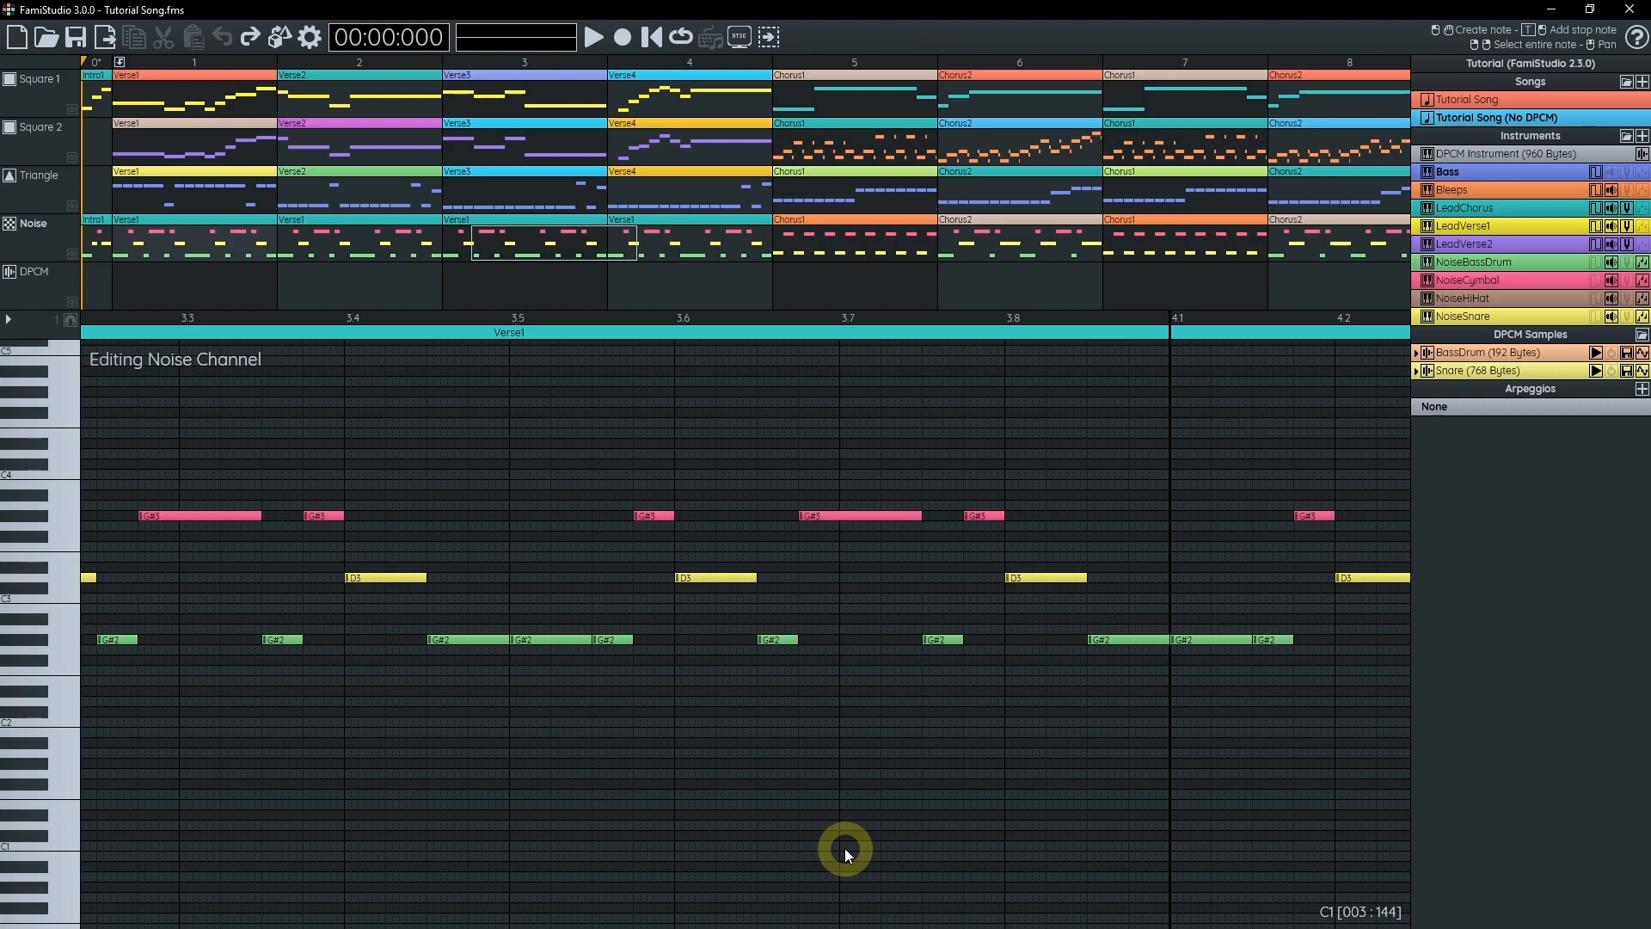
- Create a new project and load the DPCM samples BassDrum.dmc and Snare.dmc from the TutorialAssets folder
left_click(17, 37)
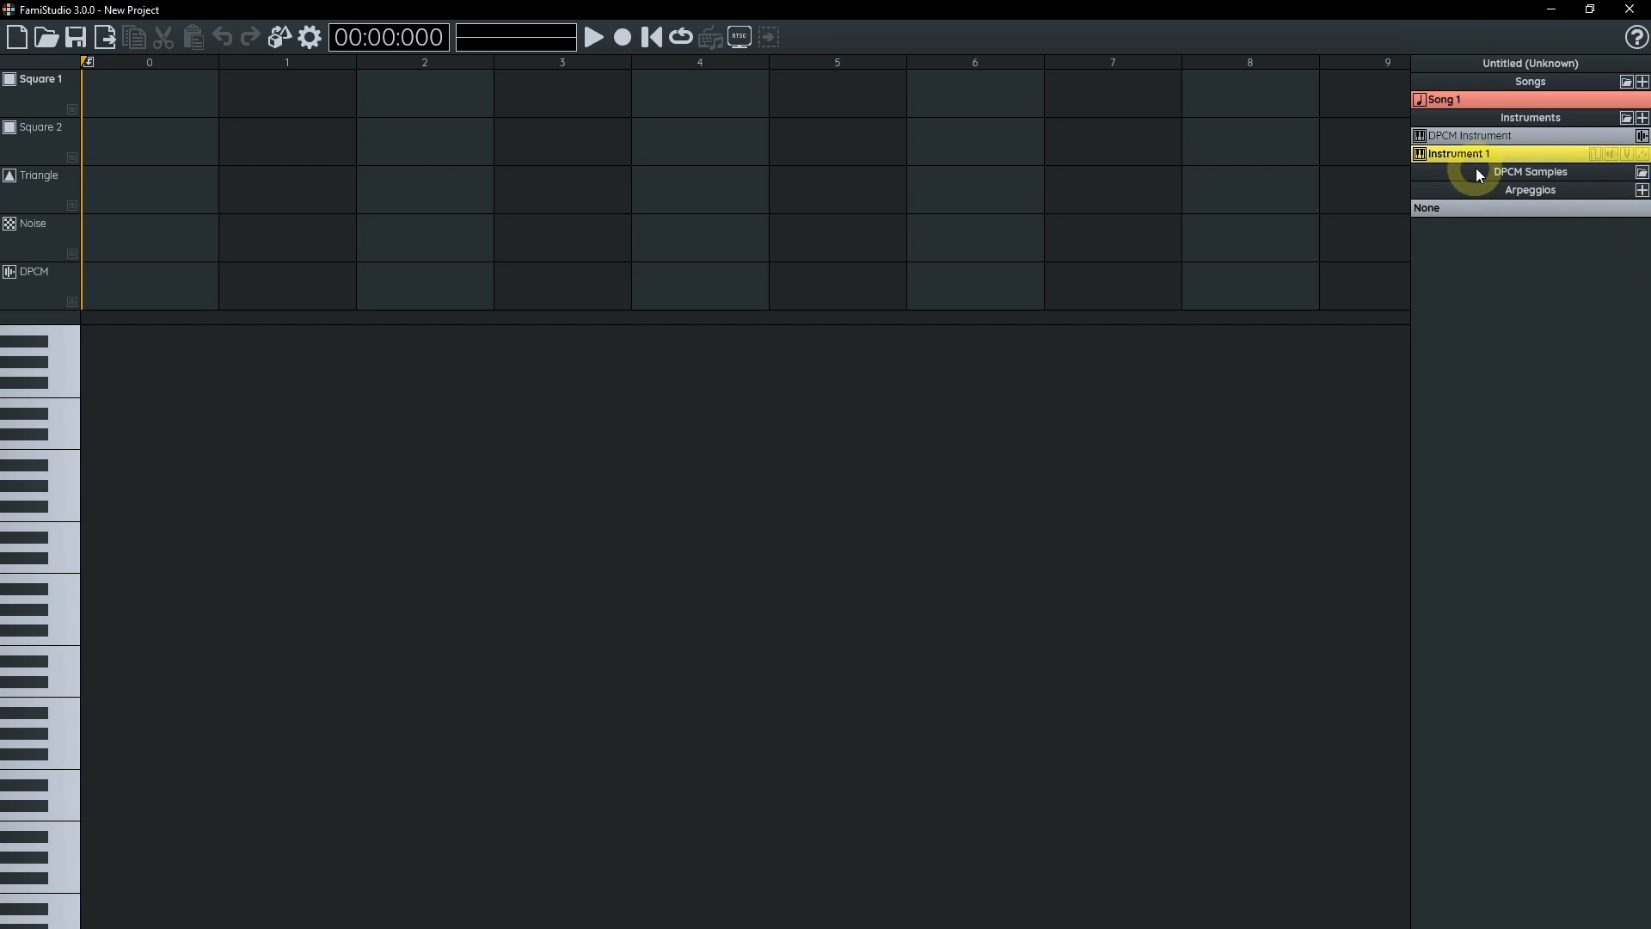
left_click(1642, 173)
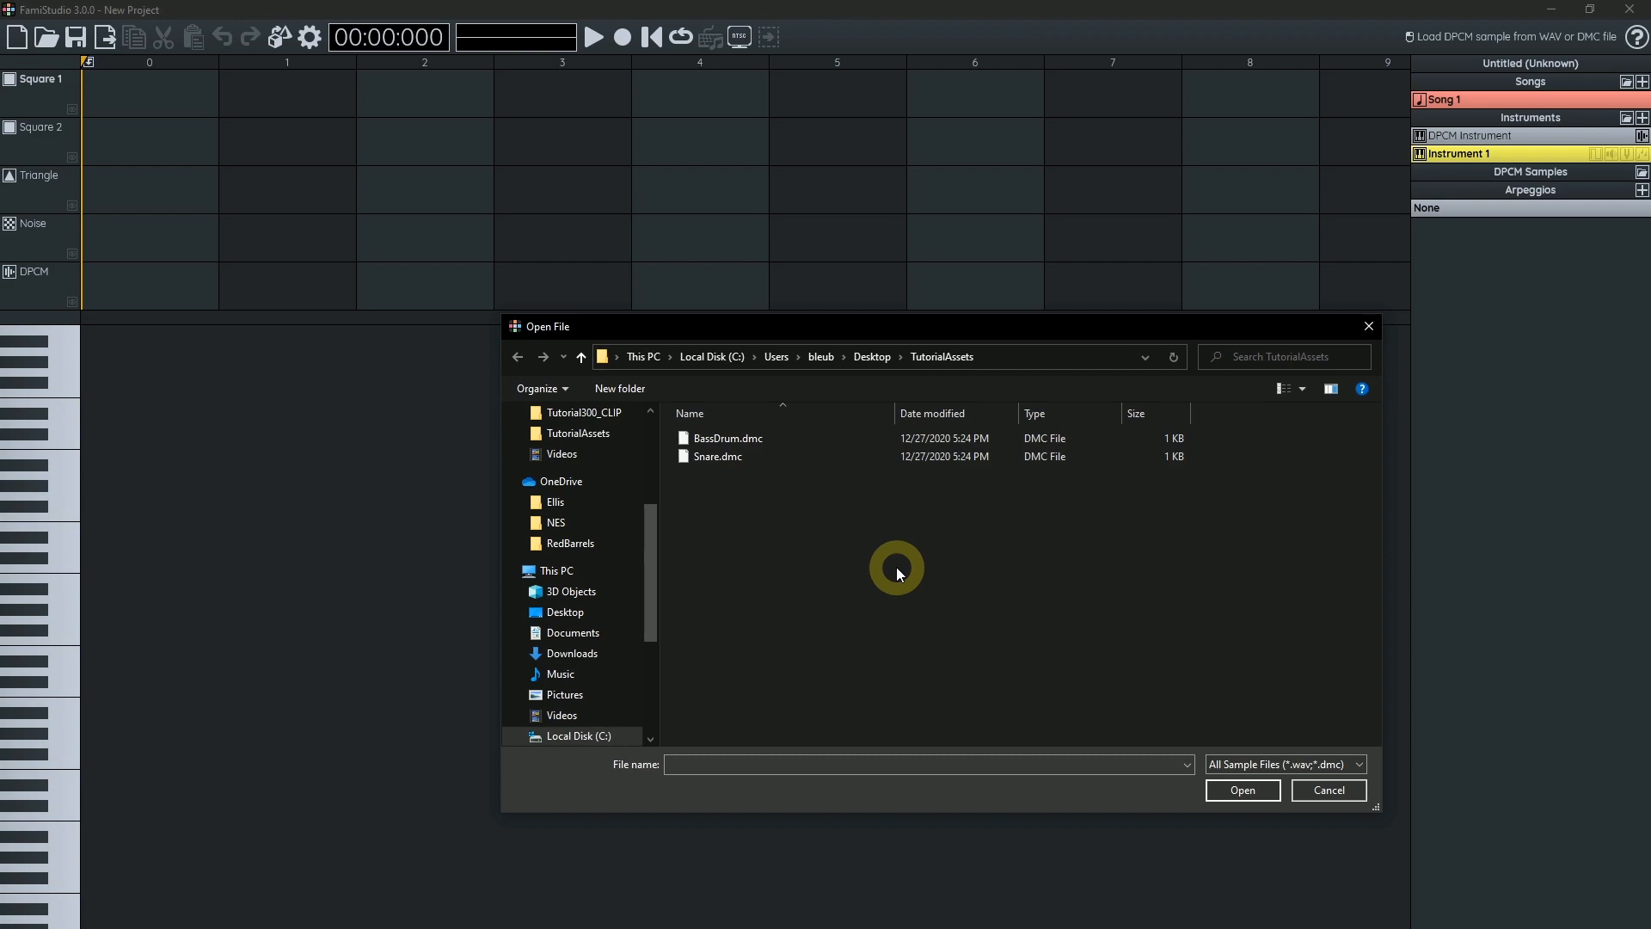
double_click(727, 438)
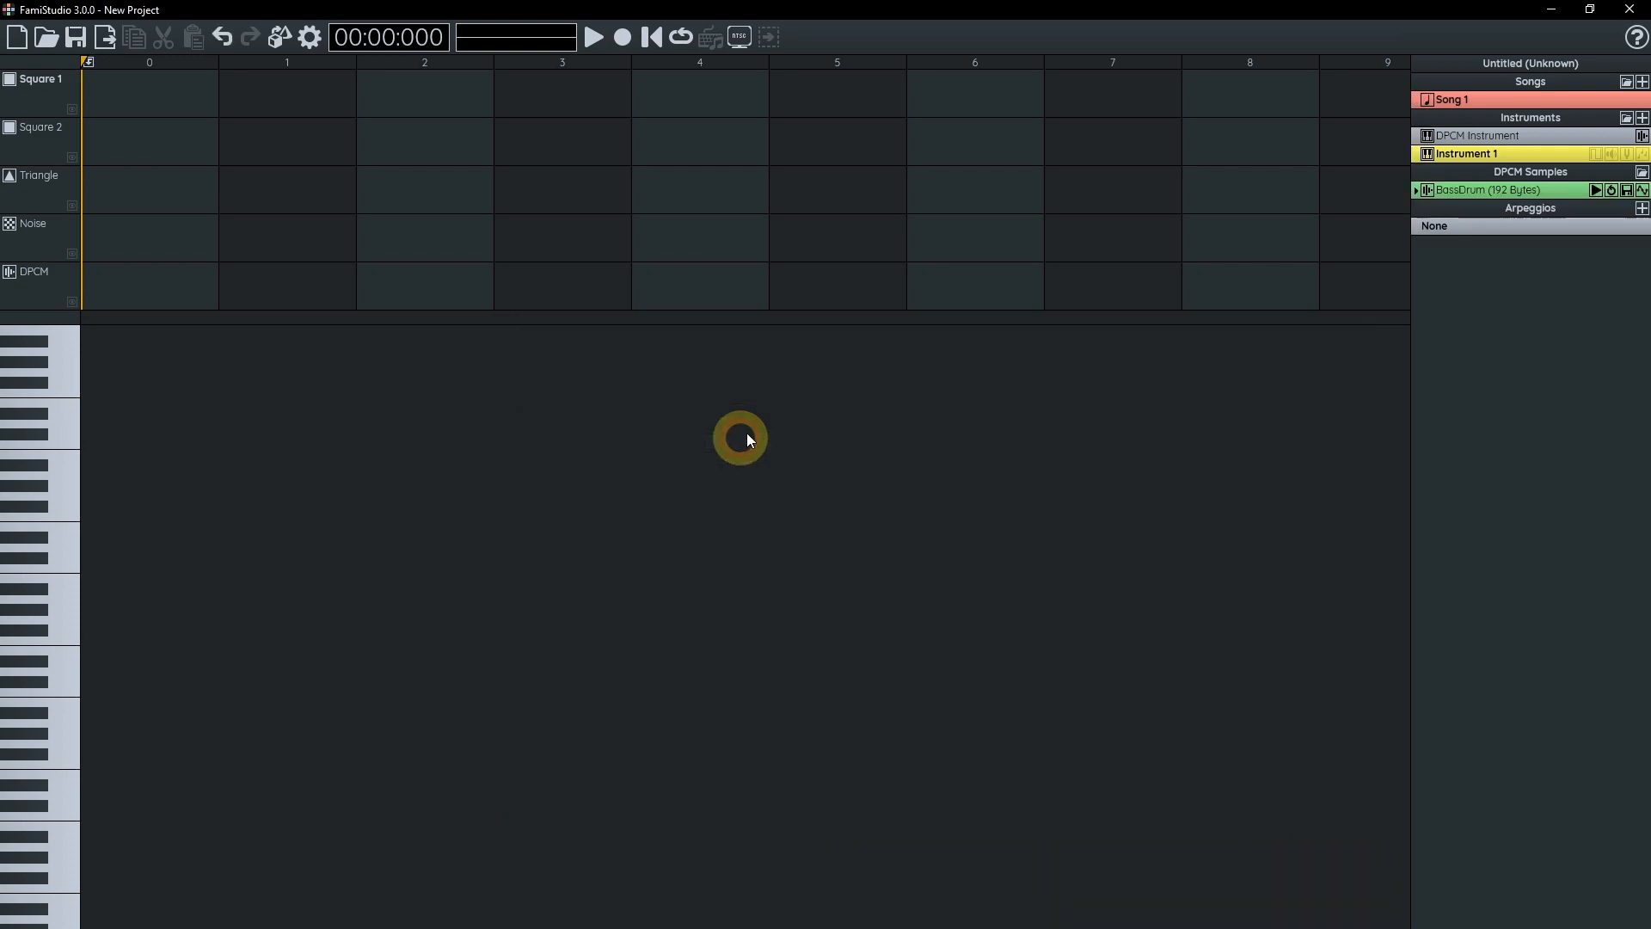
left_click(1642, 172)
left_click(710, 456)
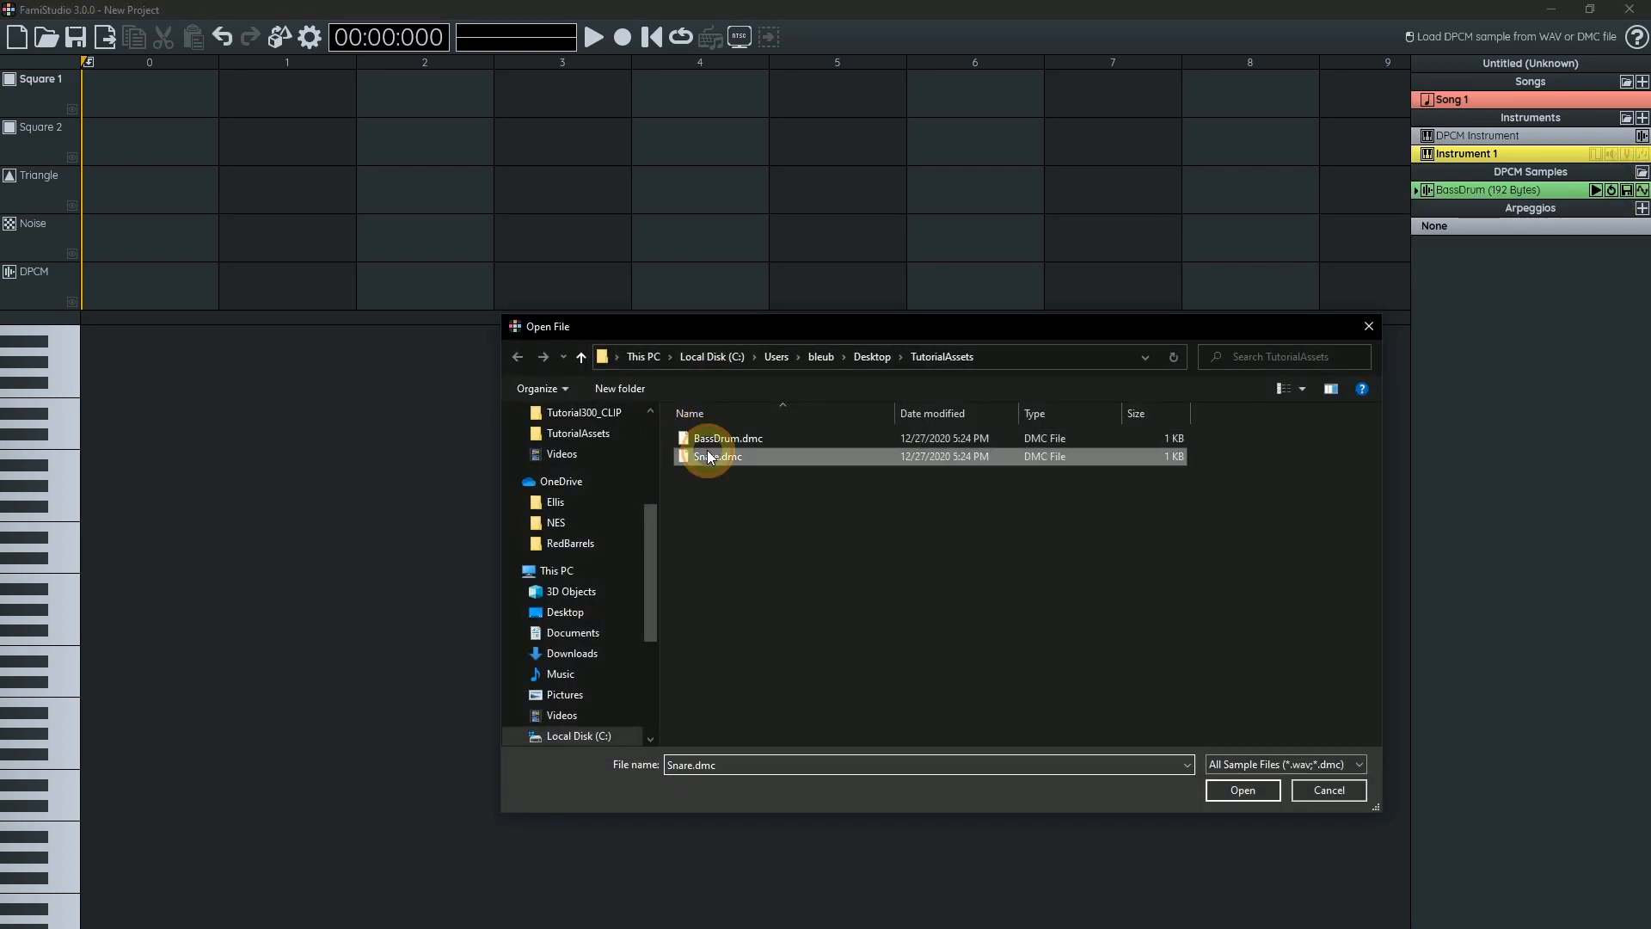
double_click(710, 456)
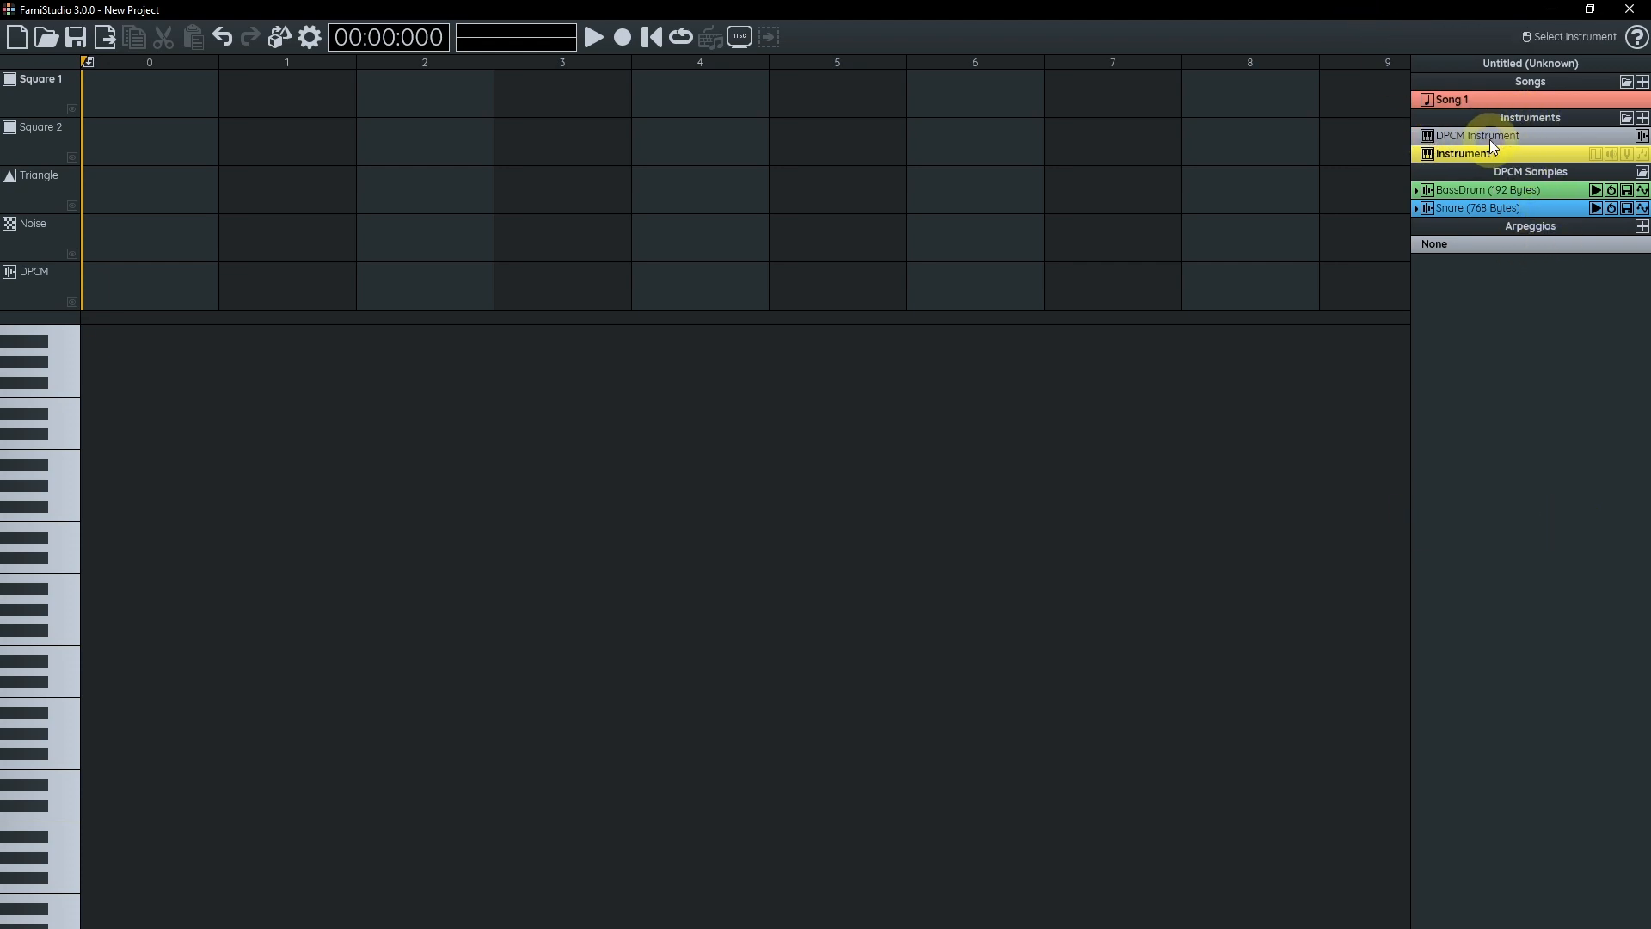
- Edit the DPCM Instrument's sample mapping and assign the BassDrum sample to note C2
left_click(1641, 135)
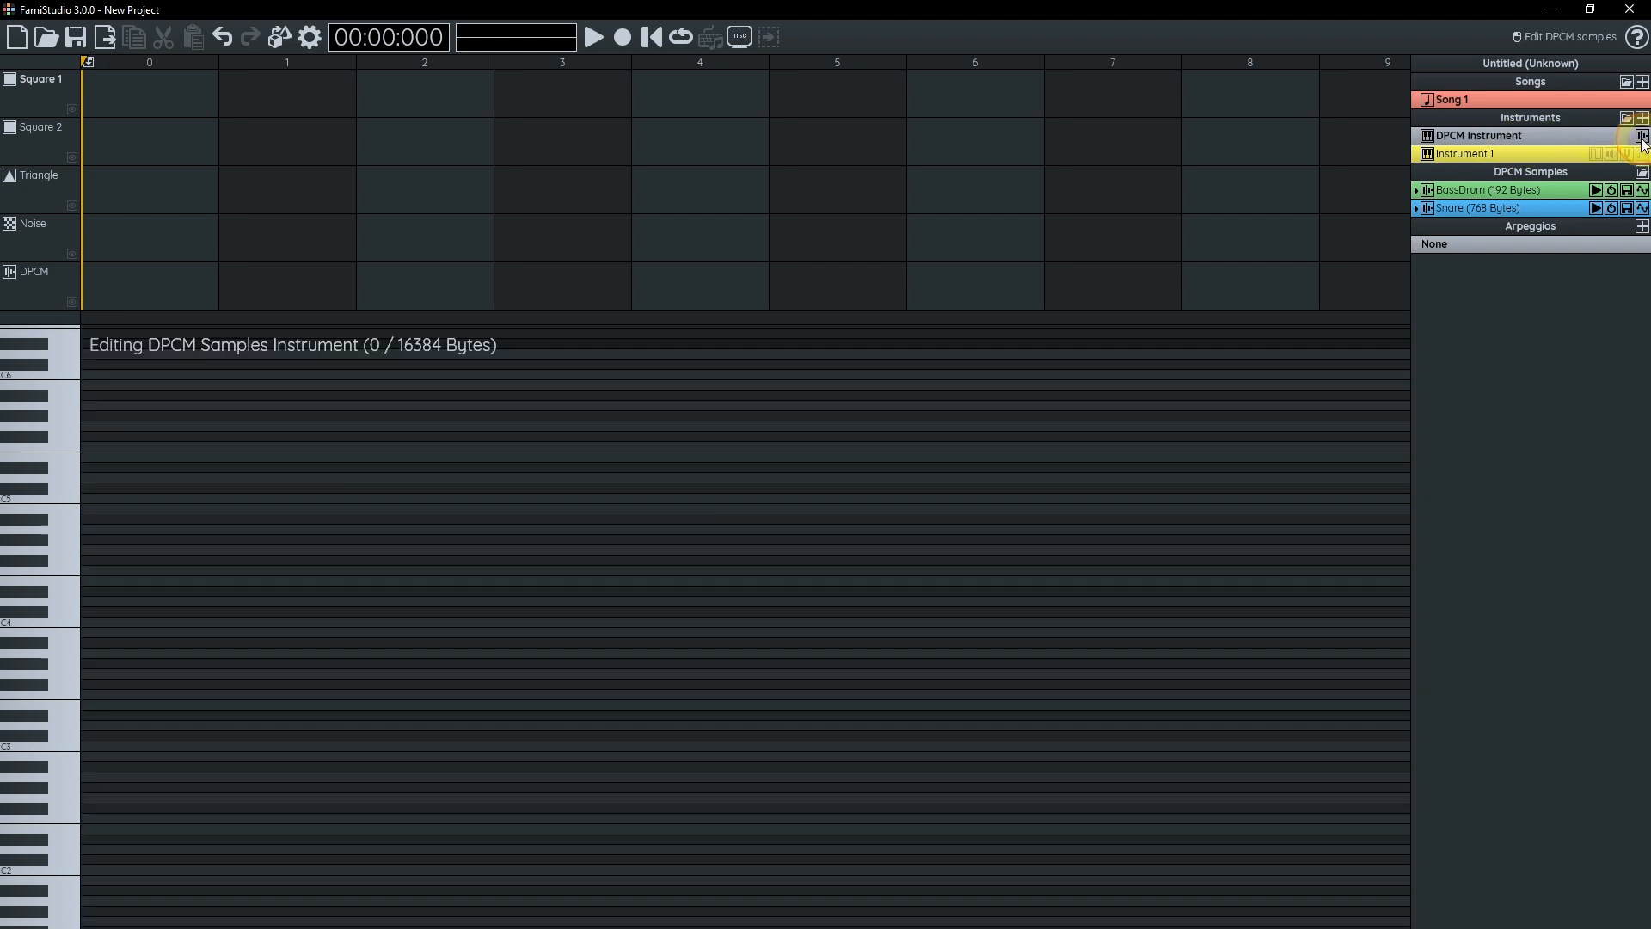
left_click_drag(631, 635, 666, 548)
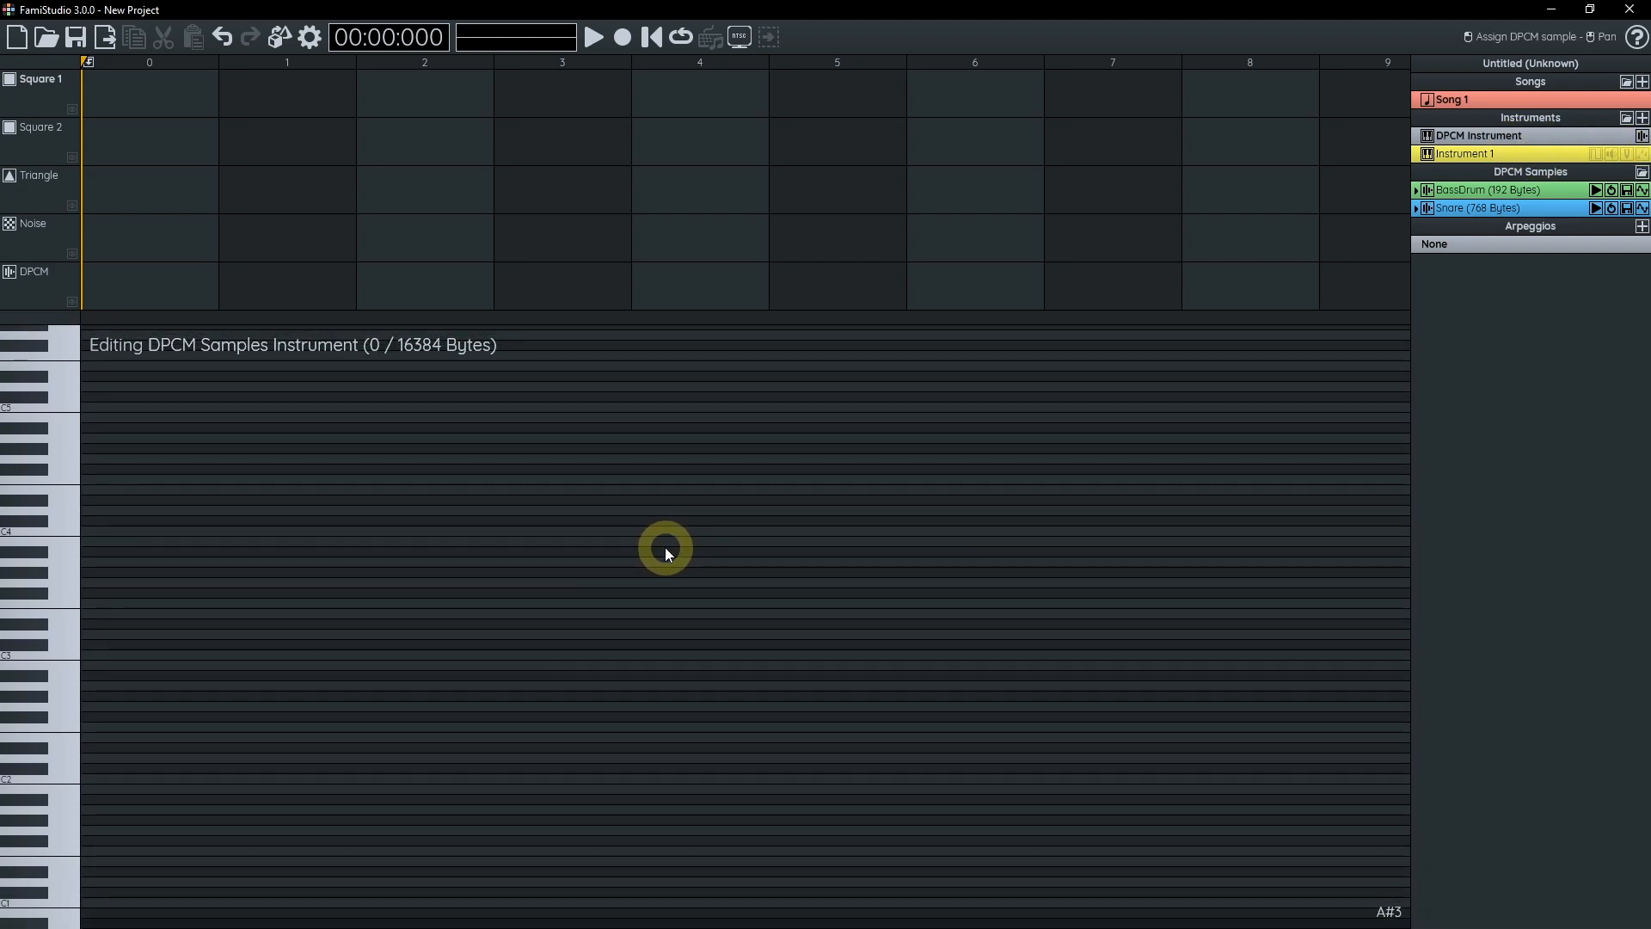
scroll(203, 685, "down", 2)
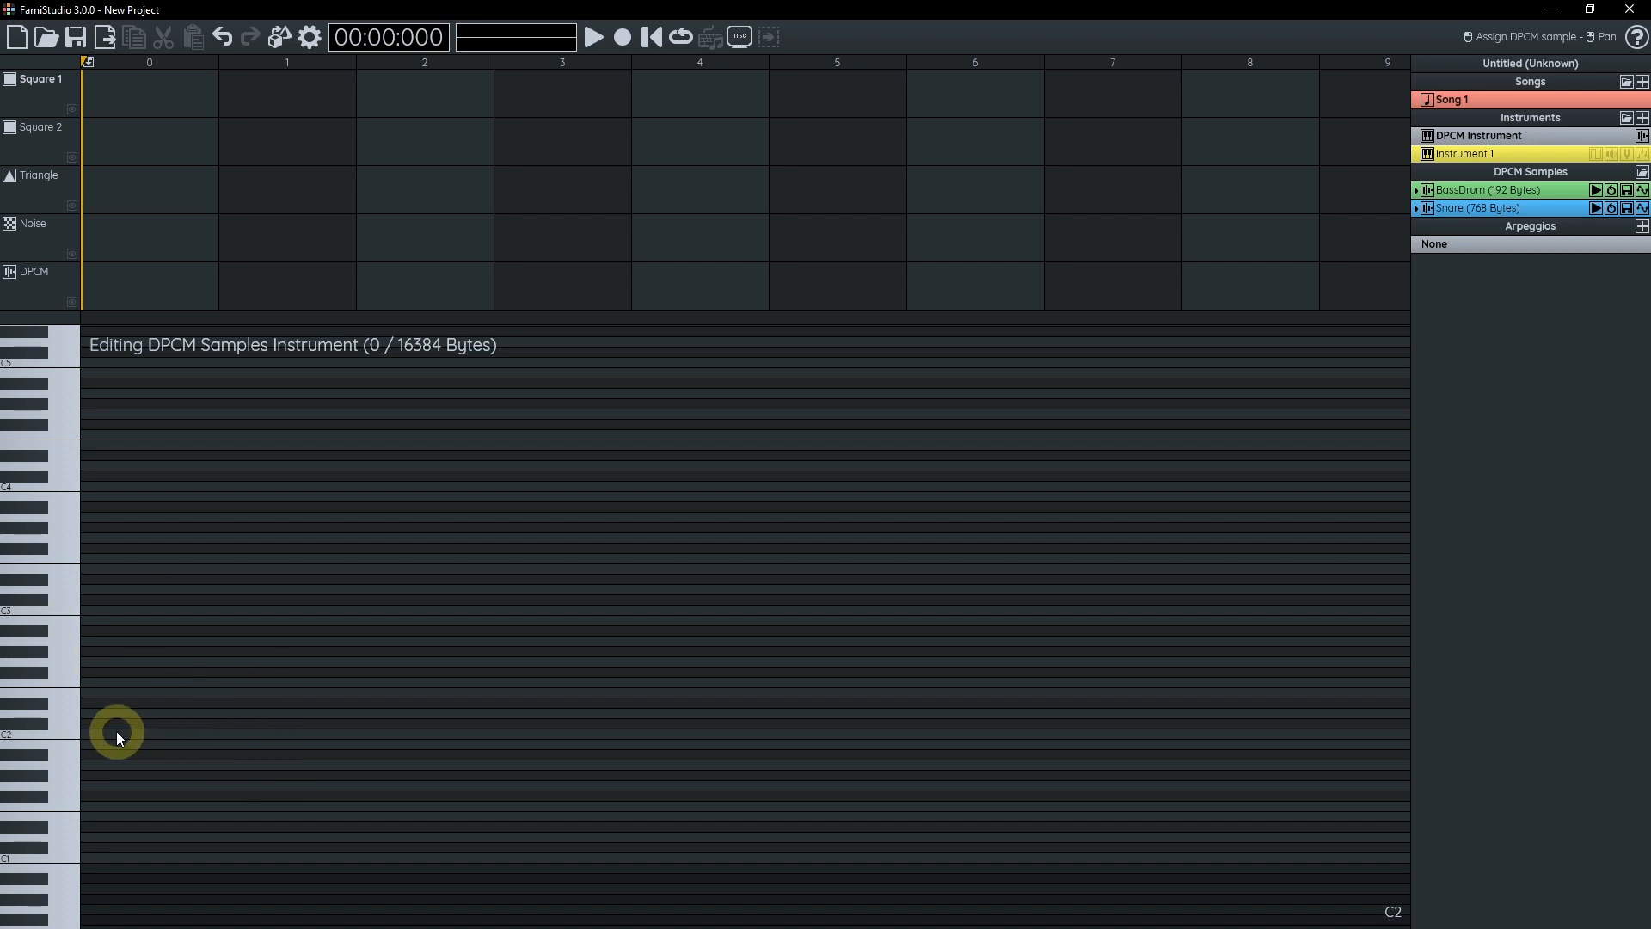
left_click(145, 733)
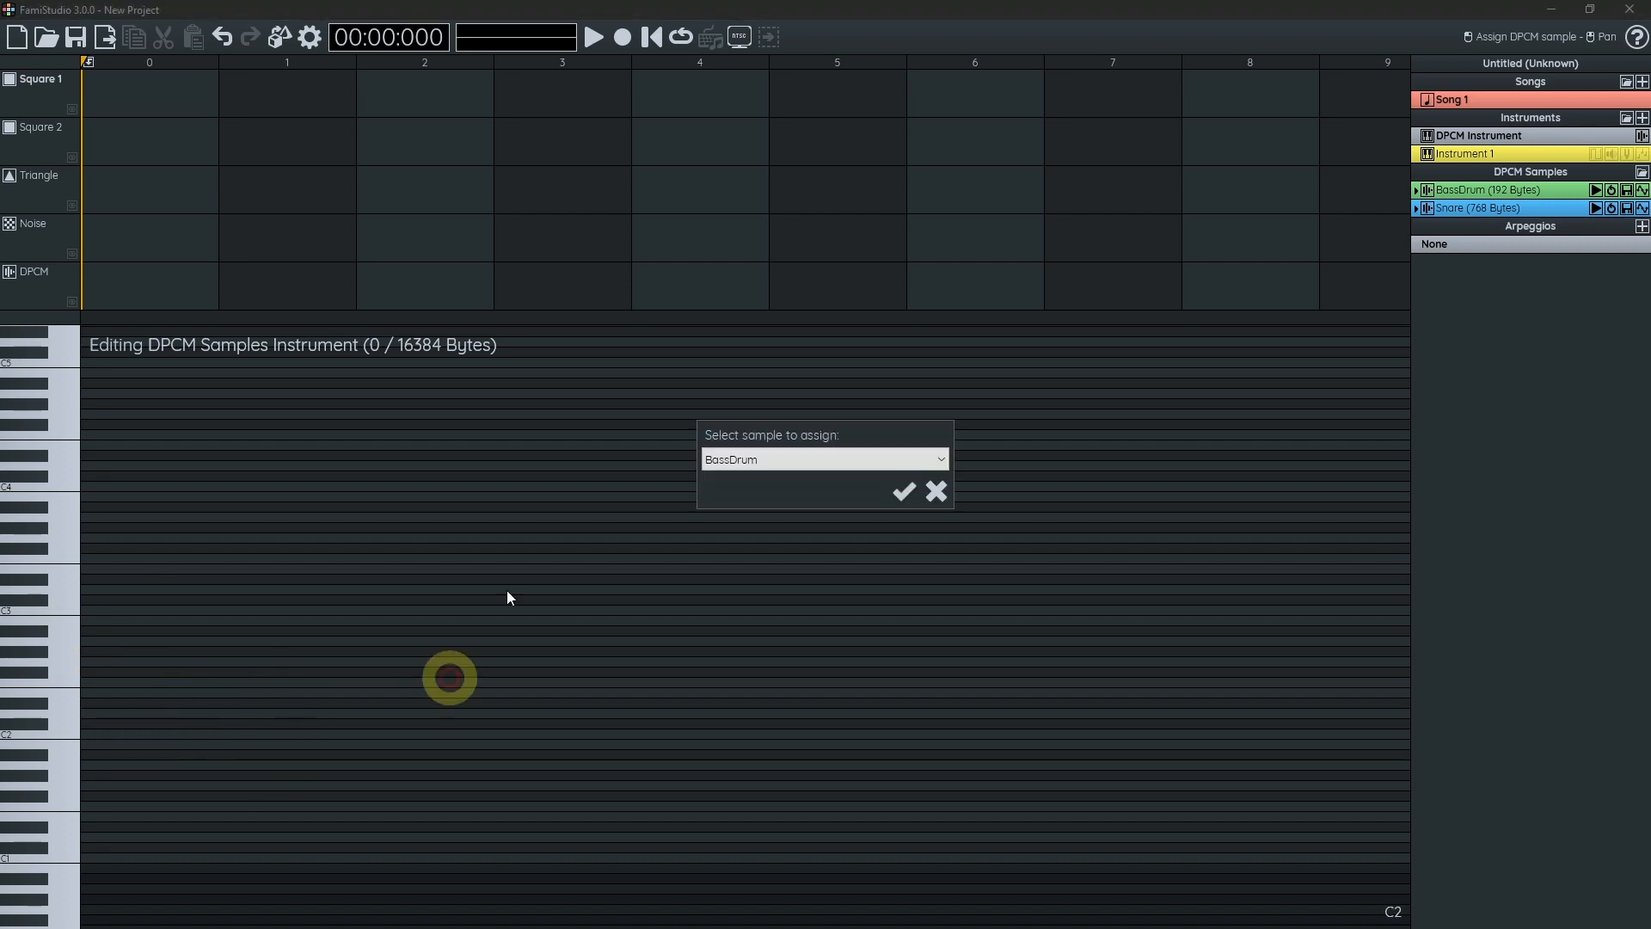
left_click(769, 458)
left_click(768, 482)
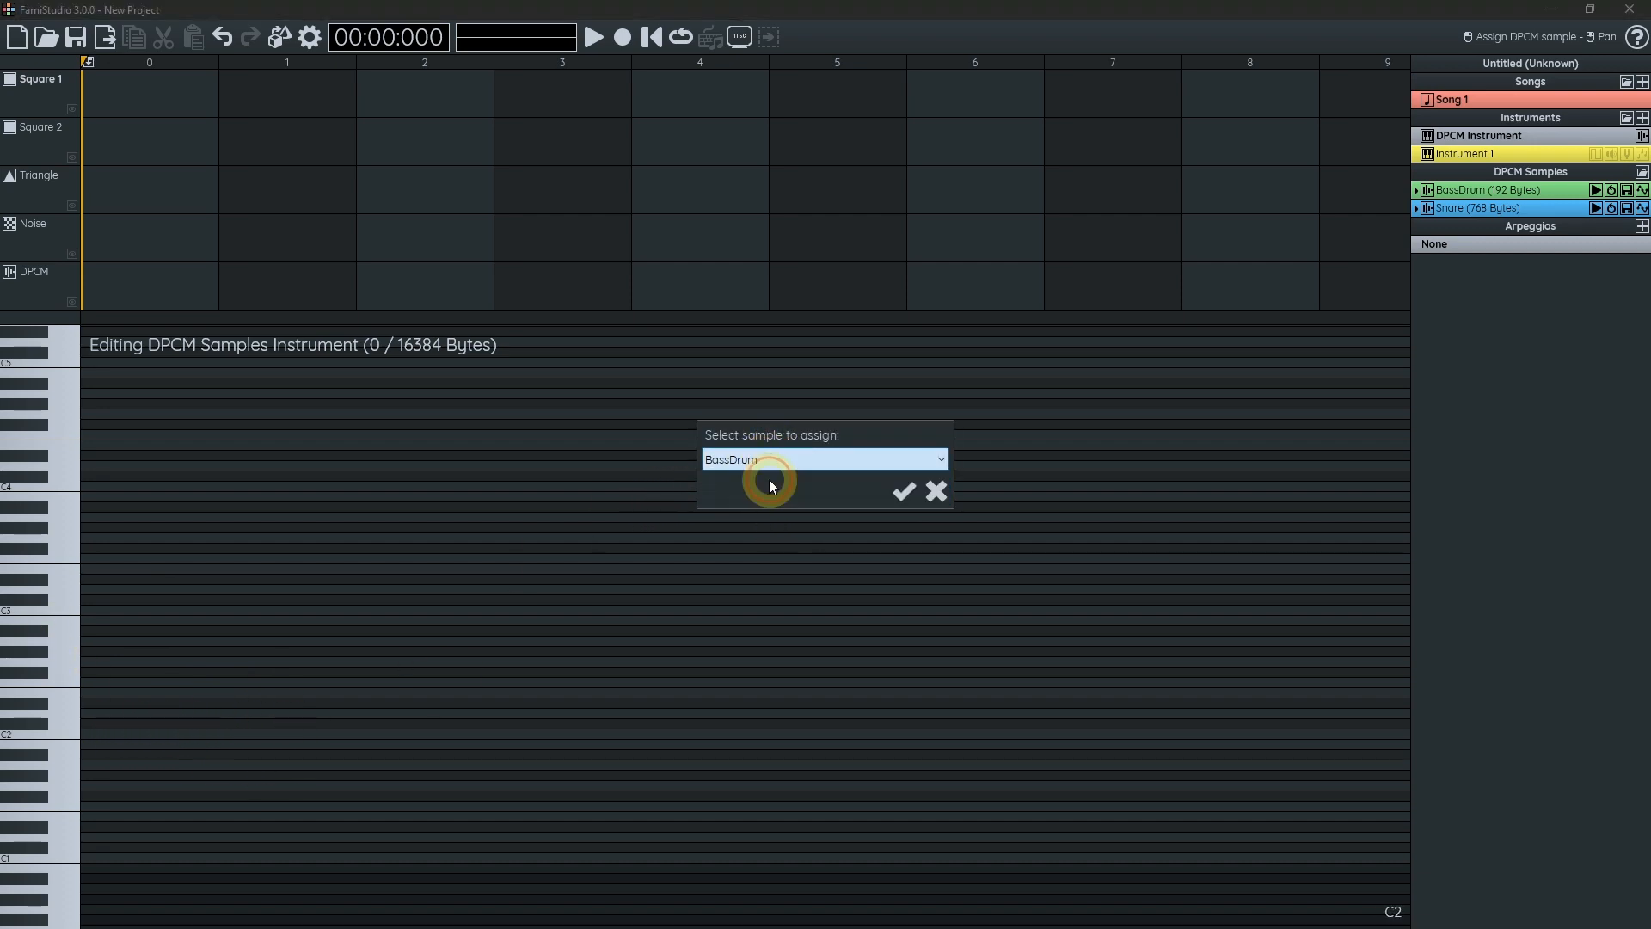
left_click(903, 494)
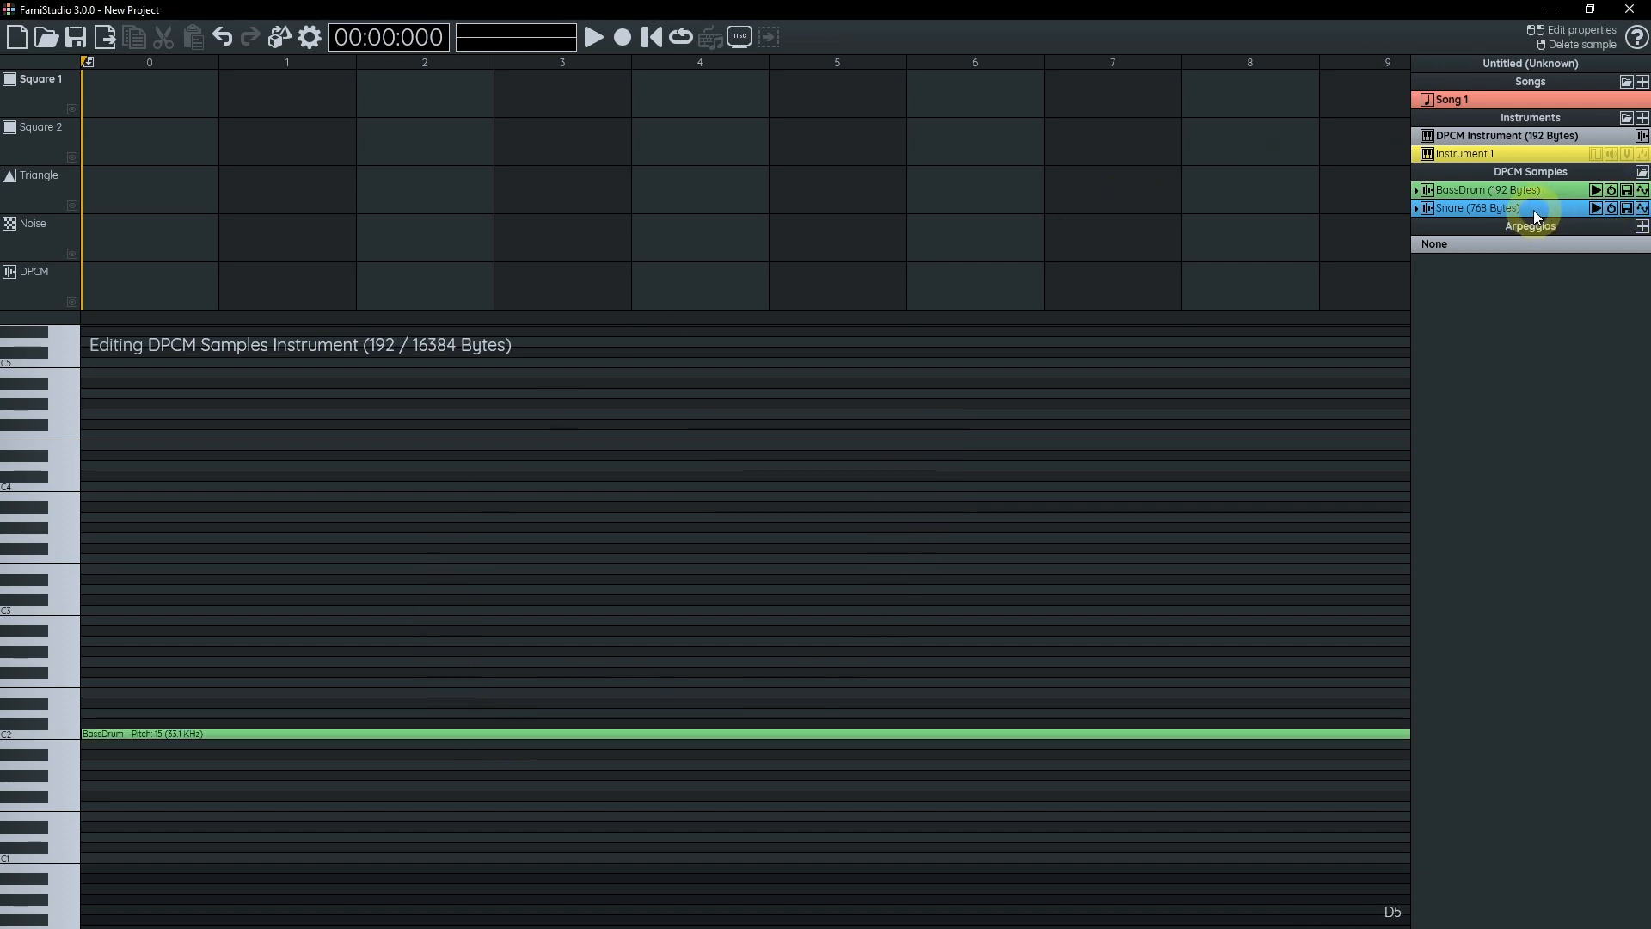
- Assign the Snare sample to note D2 in the DPCM Instrument and audition the C2 and D2 keys alternately
left_click_drag(1540, 208, 764, 715)
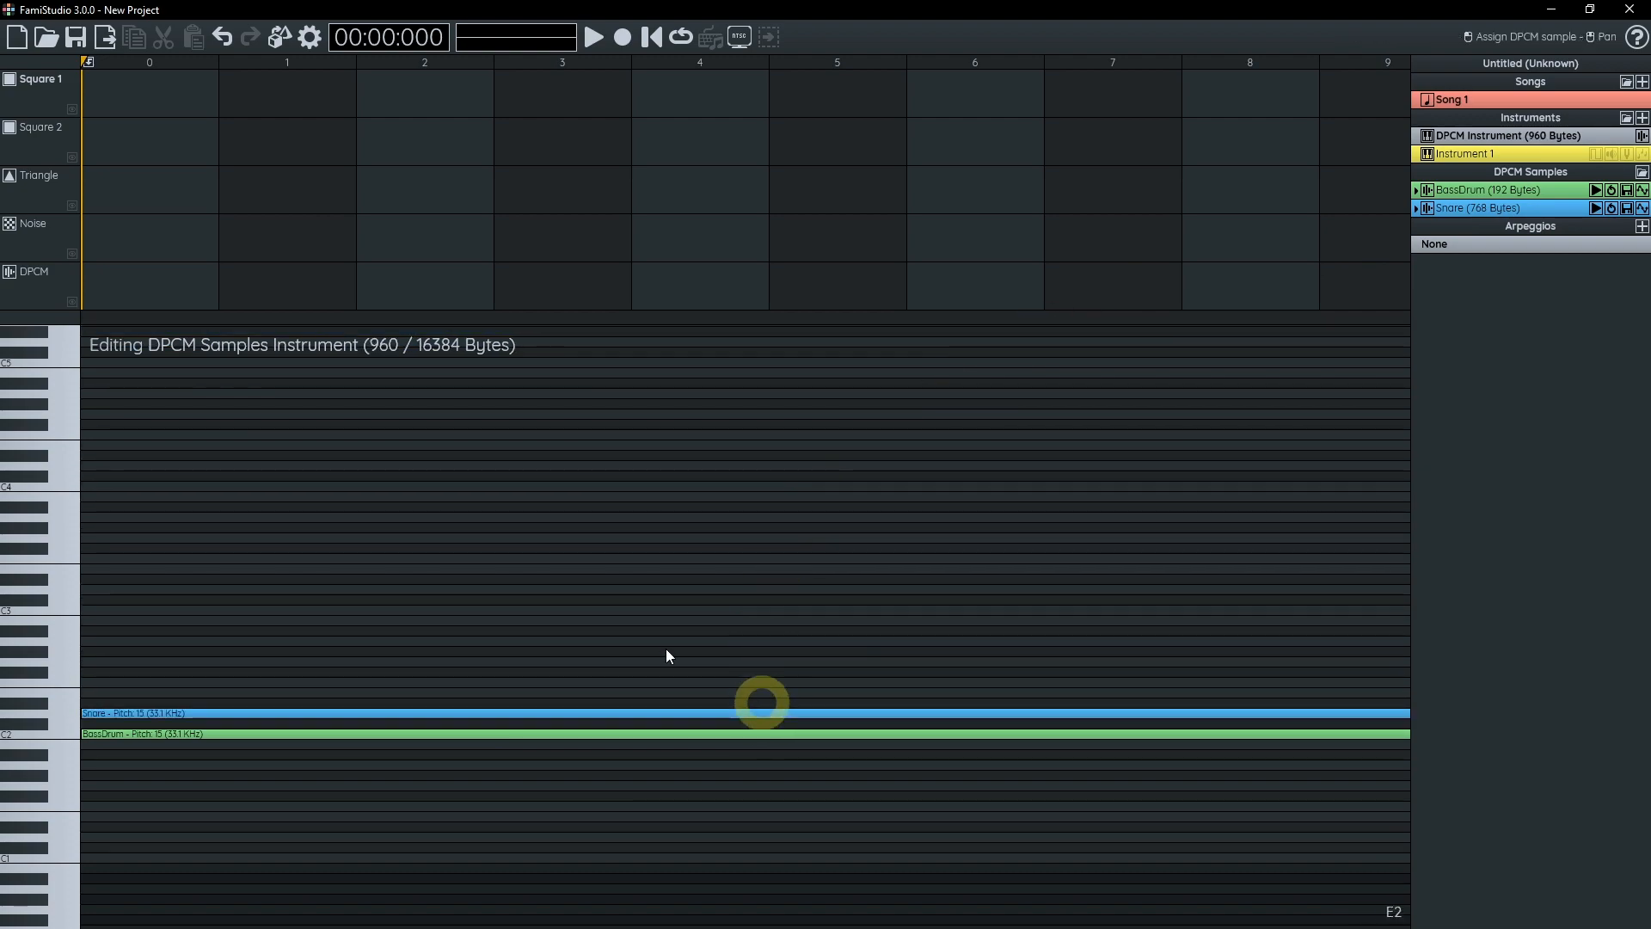
left_click(62, 731)
left_click(64, 713)
left_click(63, 730)
left_click(64, 713)
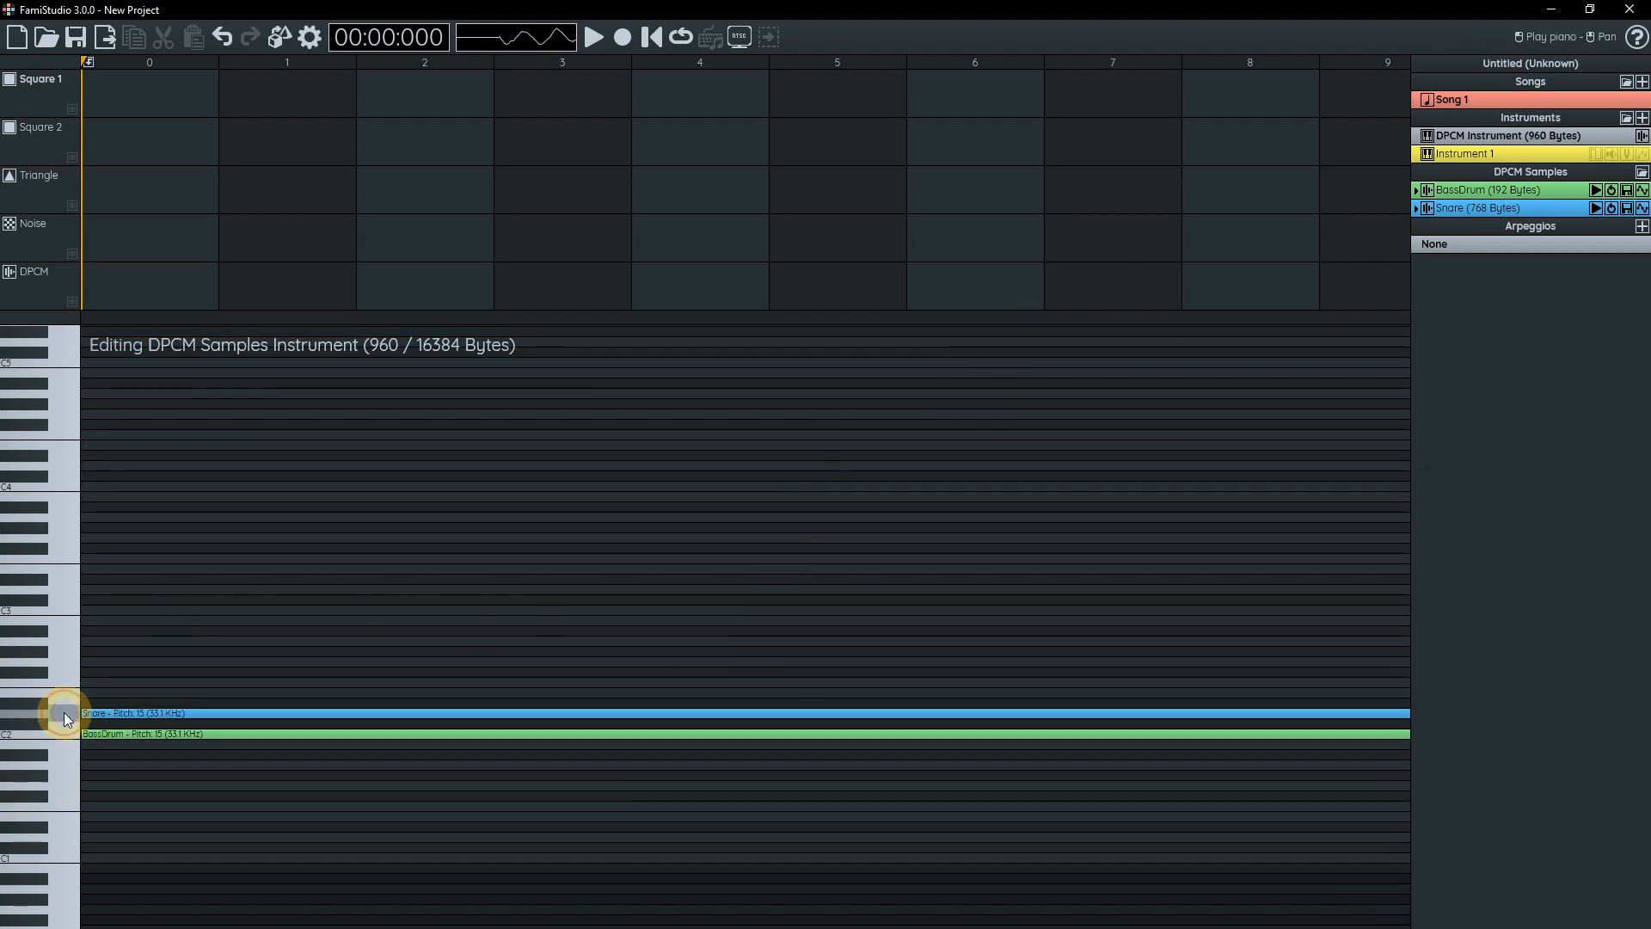
- Examine the pitch options of the Snare mapping on D2 and leave its properties without changes
double_click(187, 716)
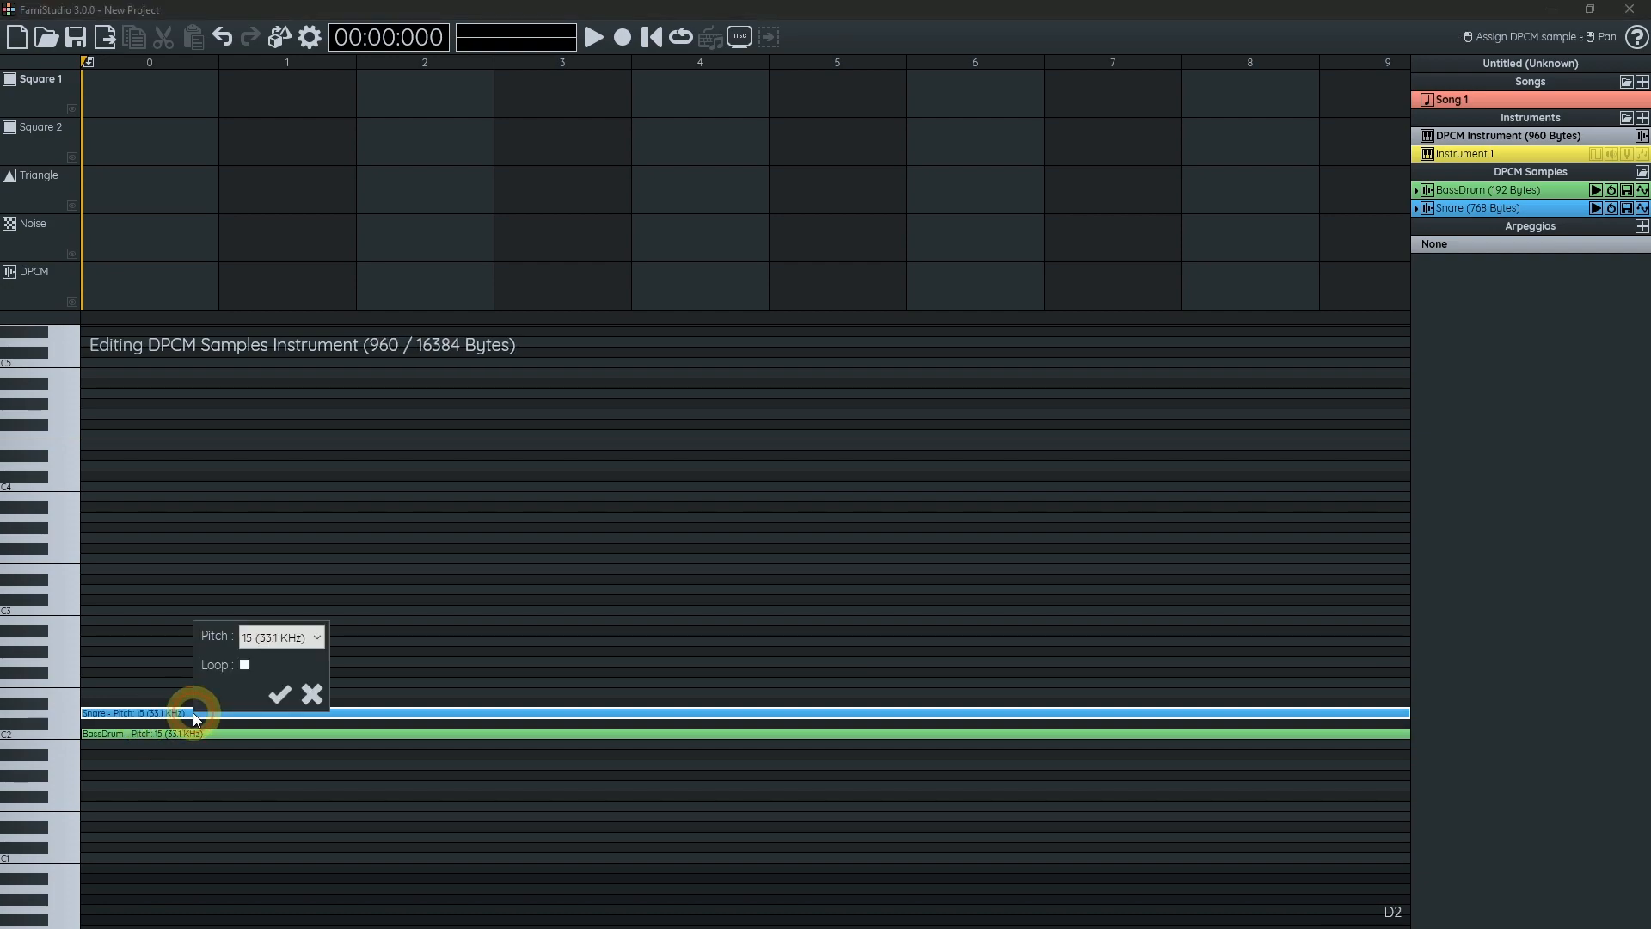
left_click(316, 638)
left_click(280, 633)
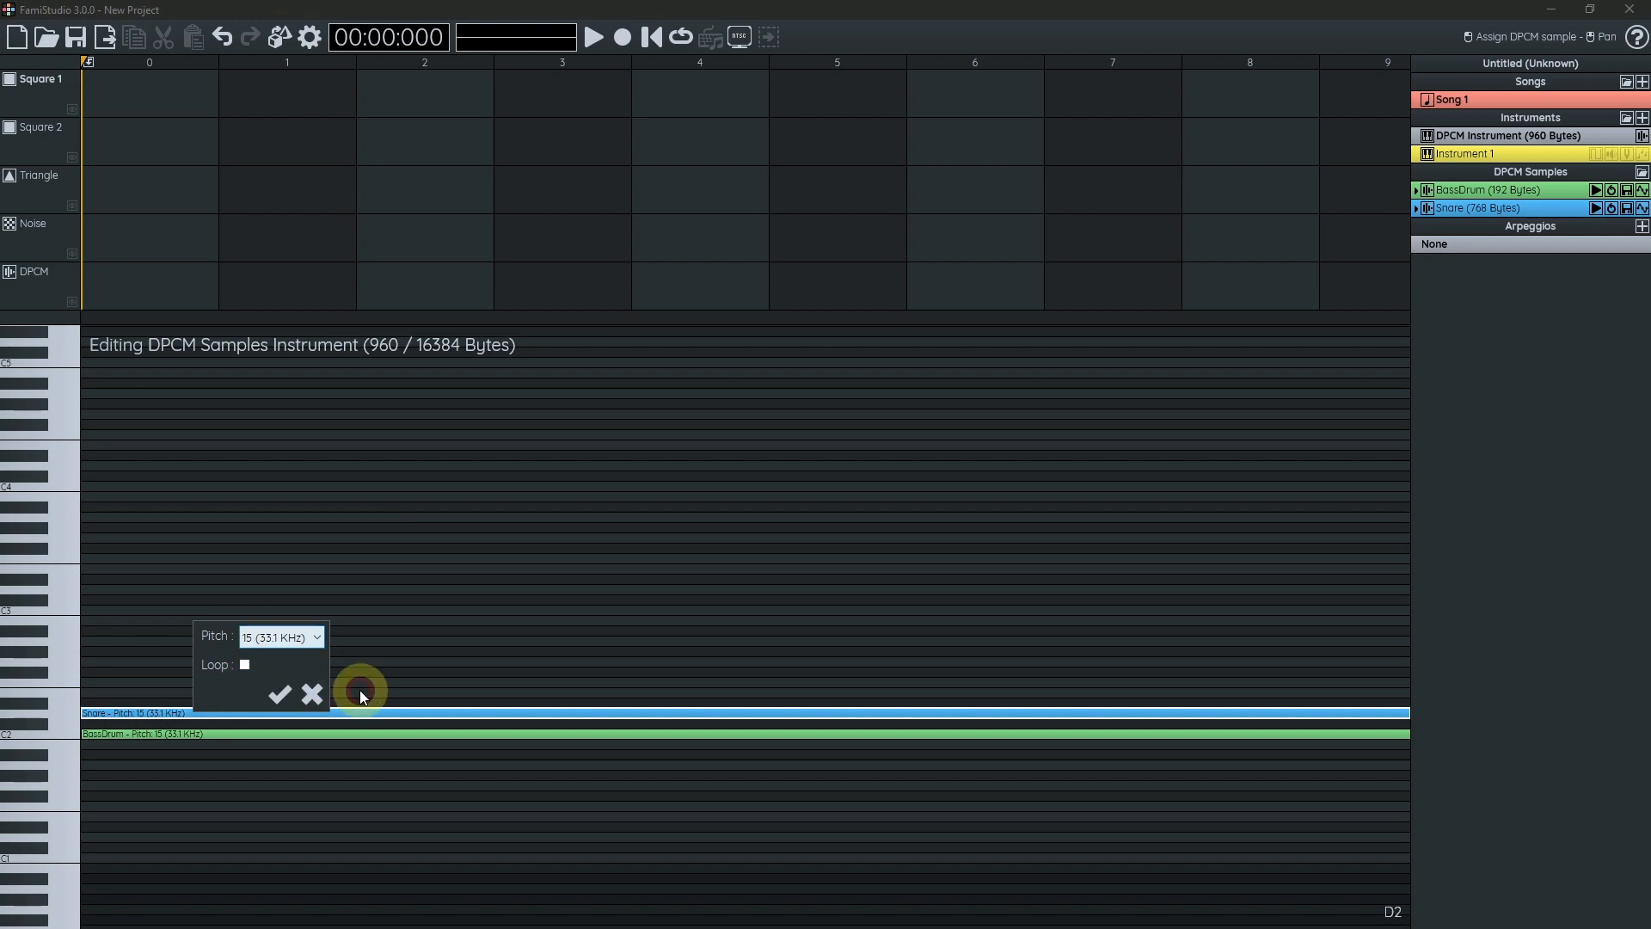
left_click(317, 692)
- Try moving the Snare mapping from D2 to C4 and undo the move
left_click_drag(264, 710, 272, 487)
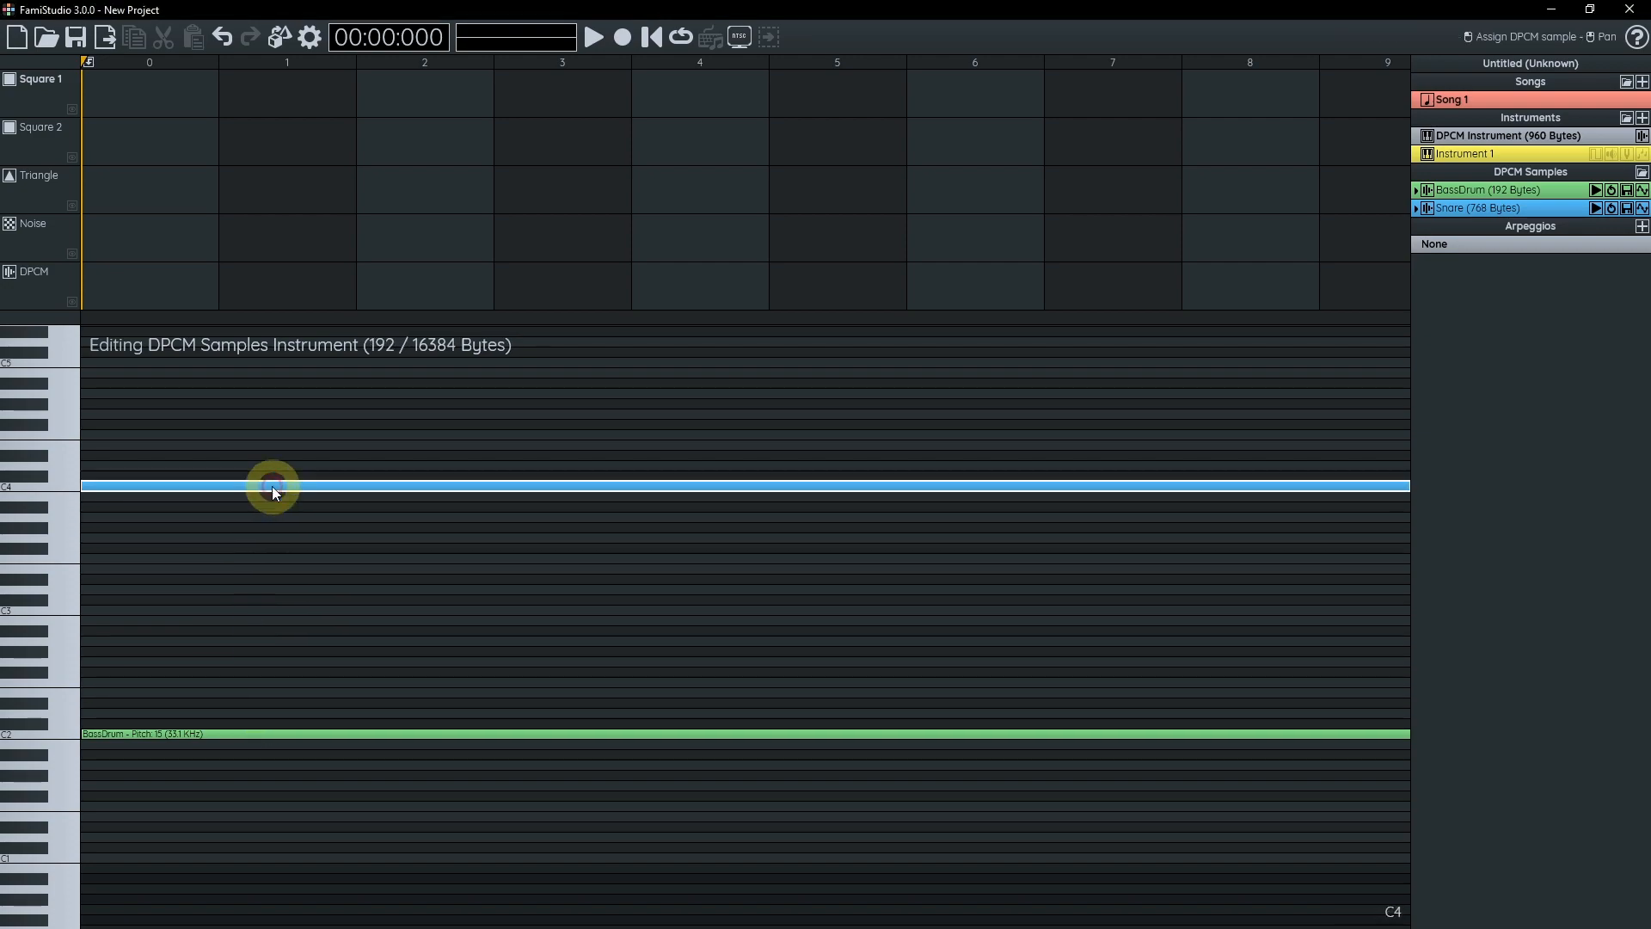
left_click(857, 526)
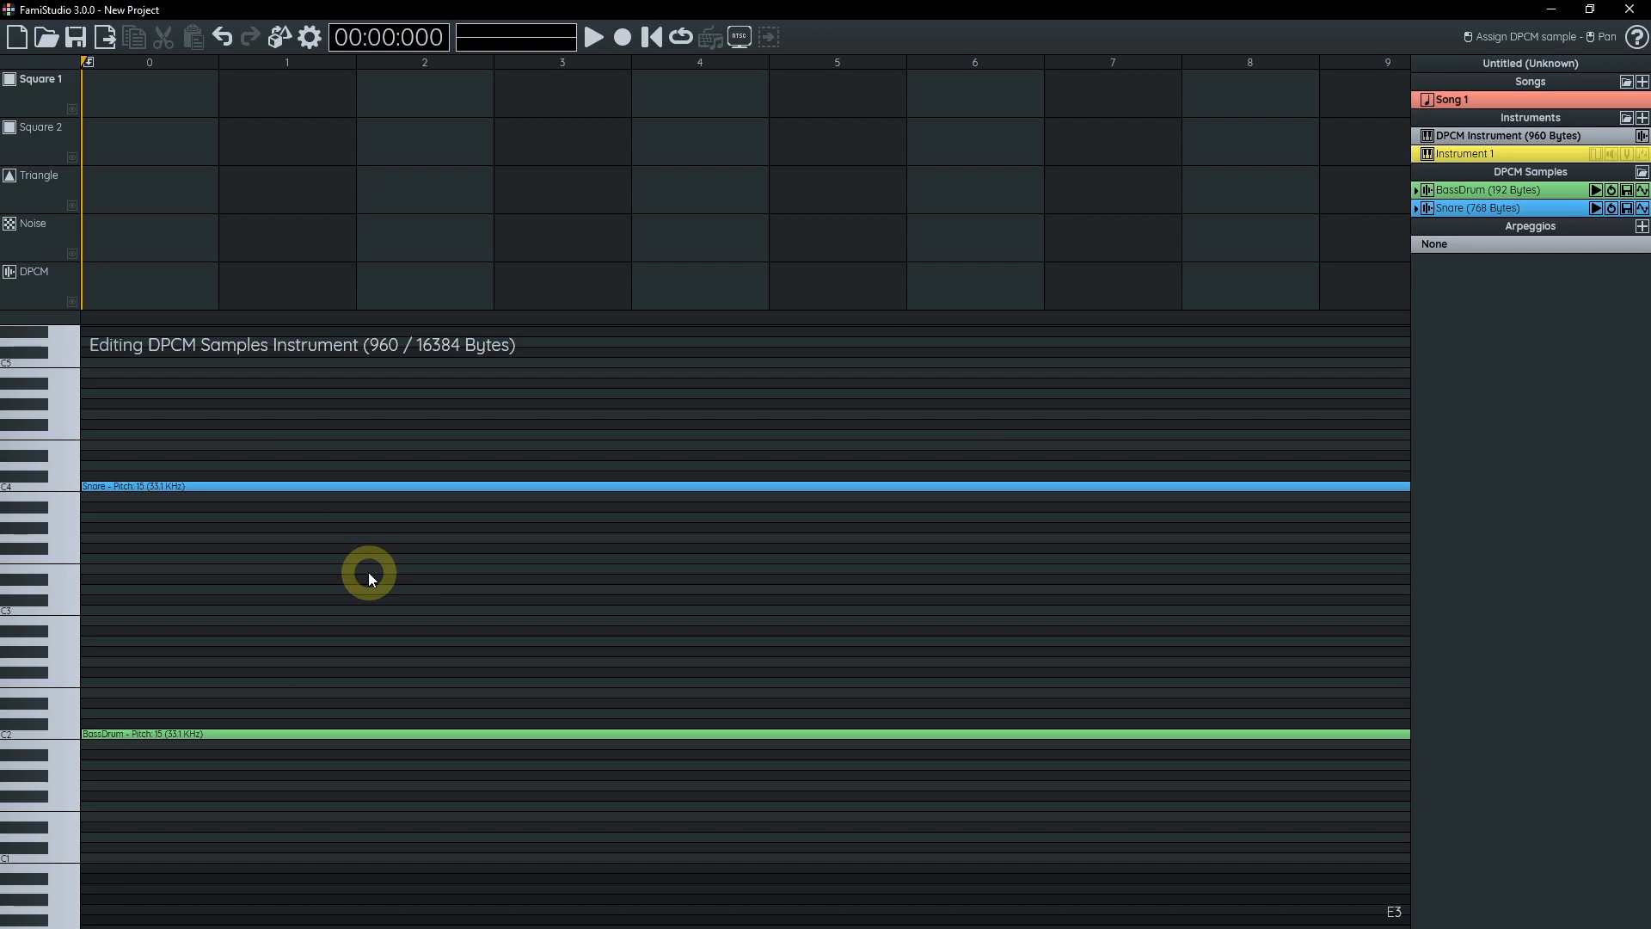
key("ctrl+z")
scroll(511, 559, "down", 1)
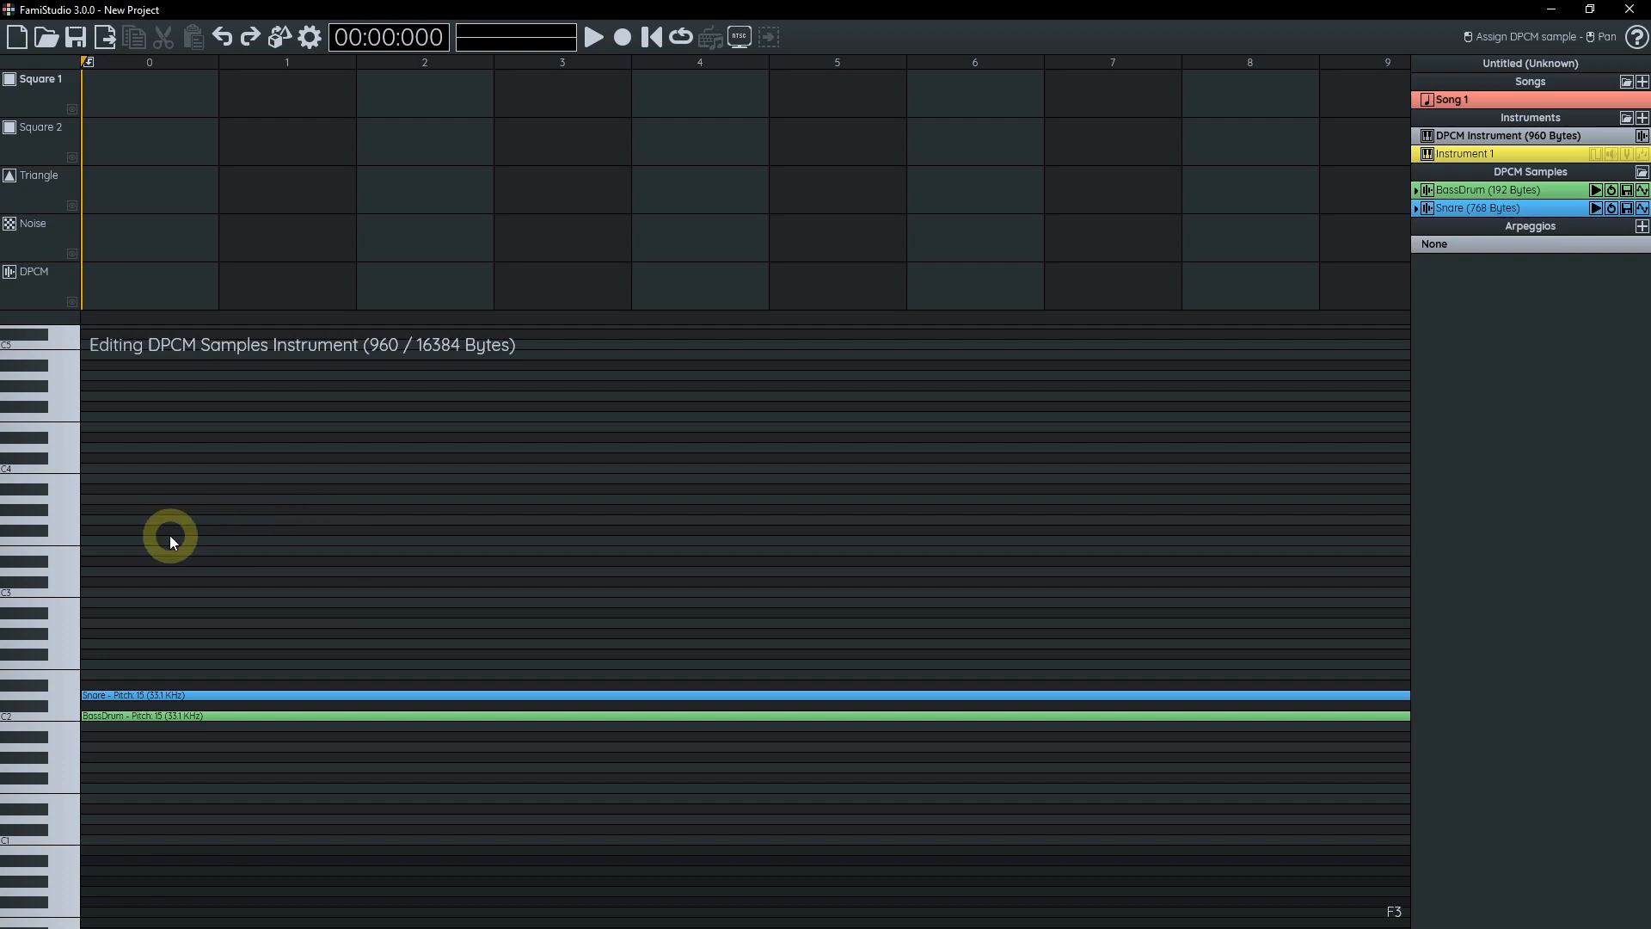
- Create a pattern in the DPCM channel's first slot and rename it Verse 1
left_click(146, 282)
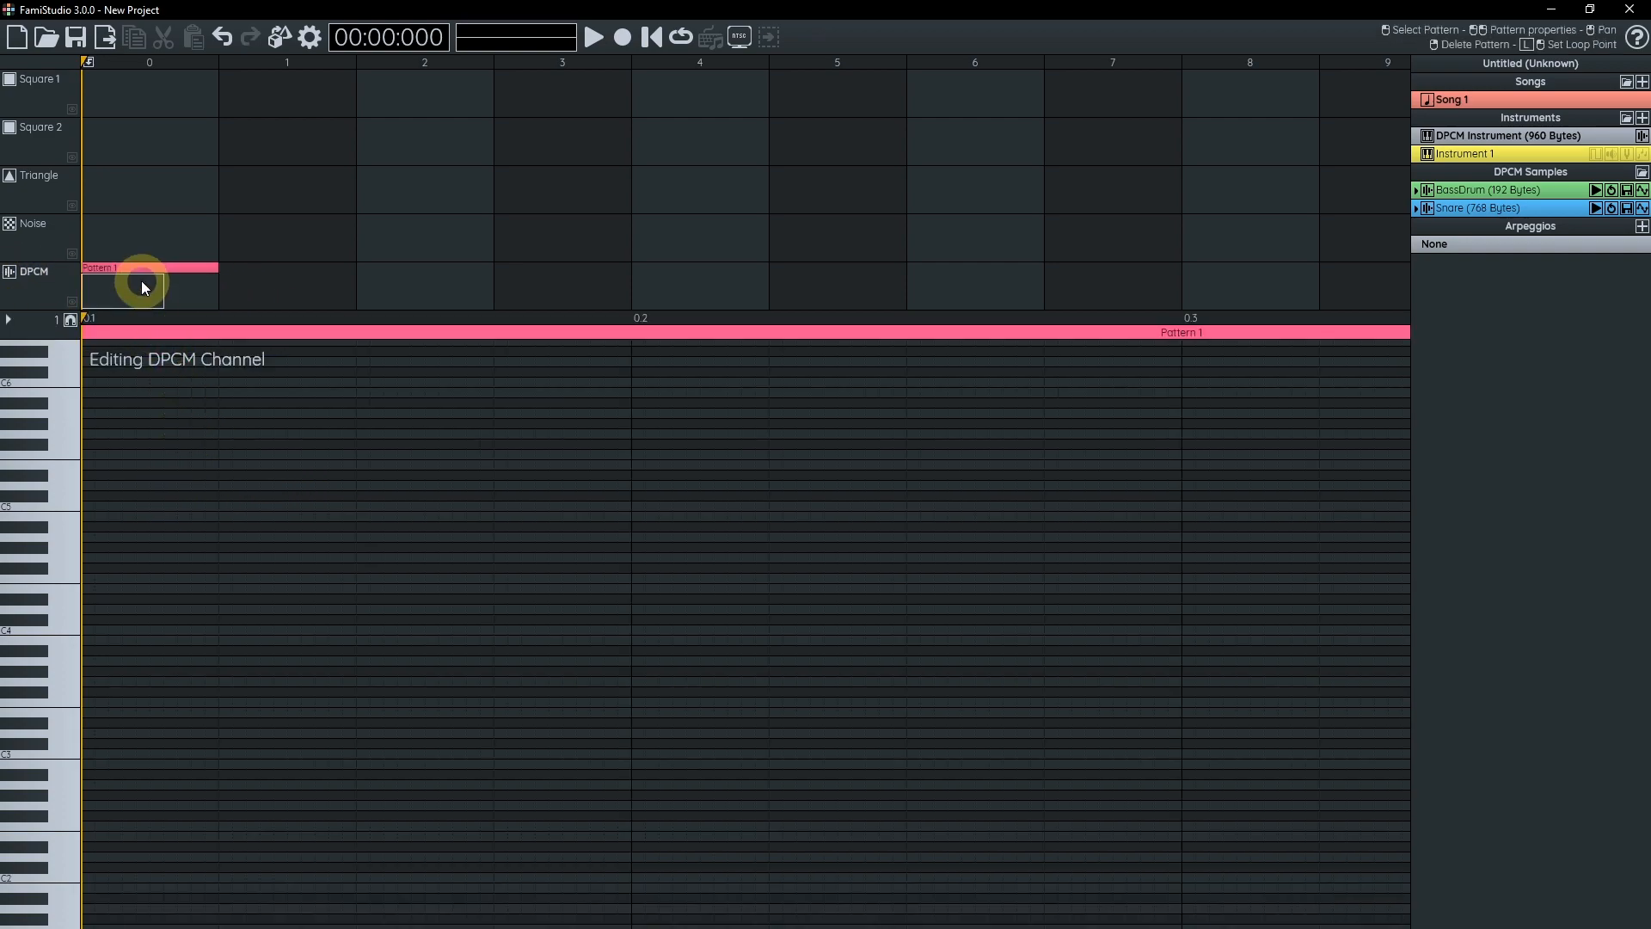
double_click(199, 275)
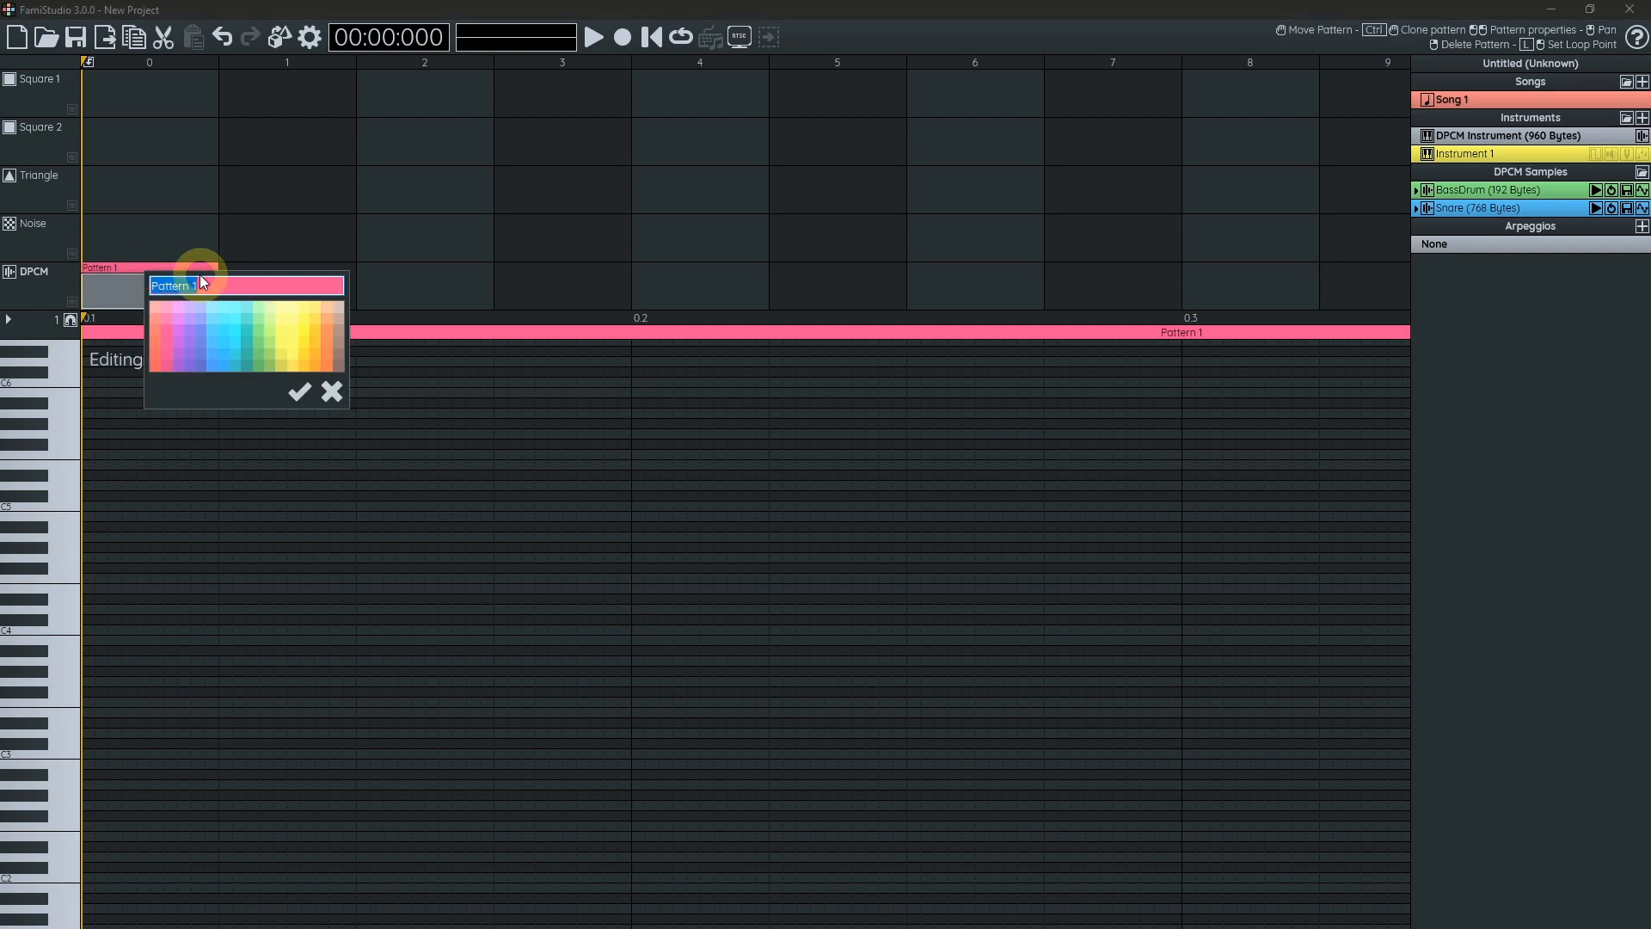
type("Verse 12")
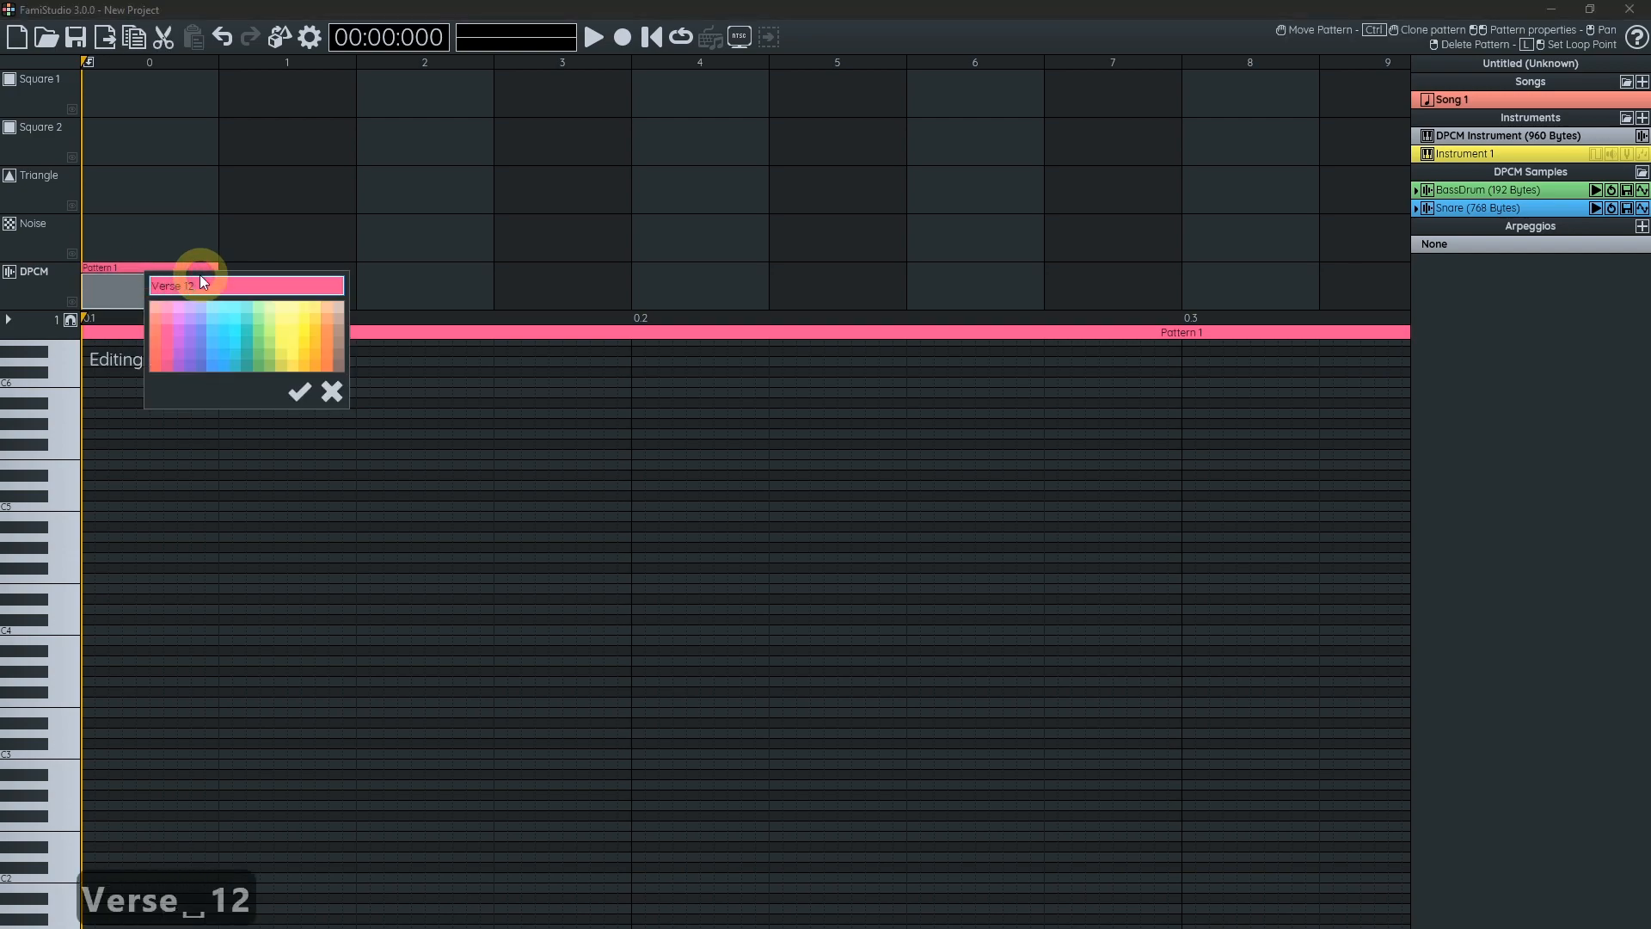
key("BackSpace")
left_click(298, 391)
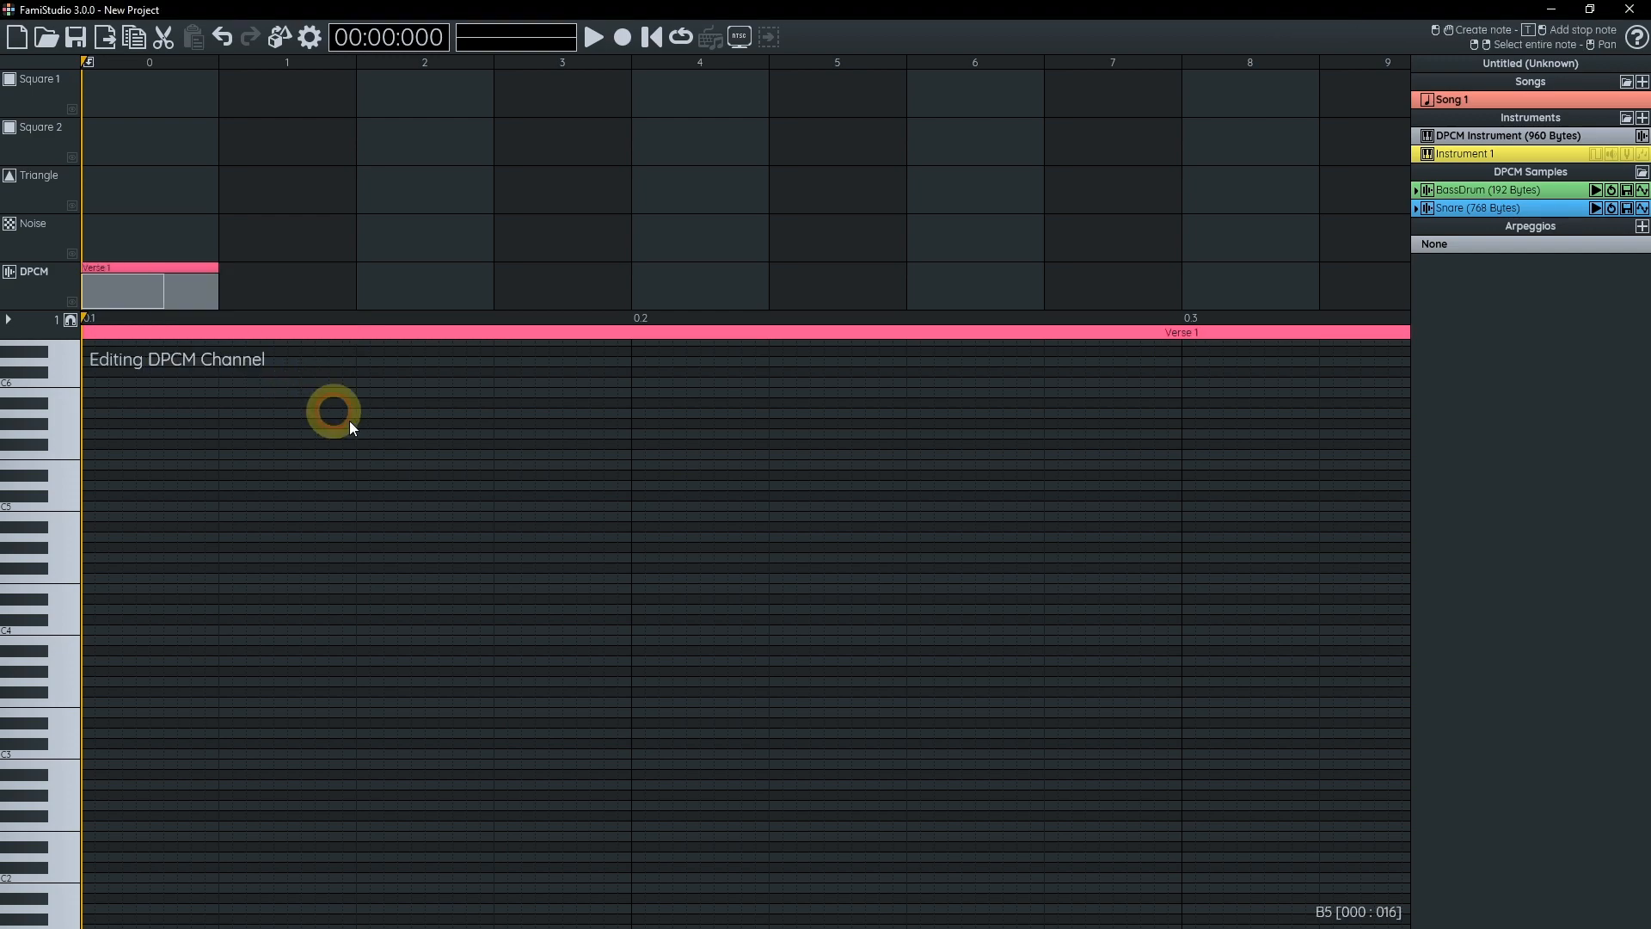
- Draw four consecutive one-beat C2 notes across the whole Verse 1 pattern of the DPCM channel
scroll(650, 561, "down", 1)
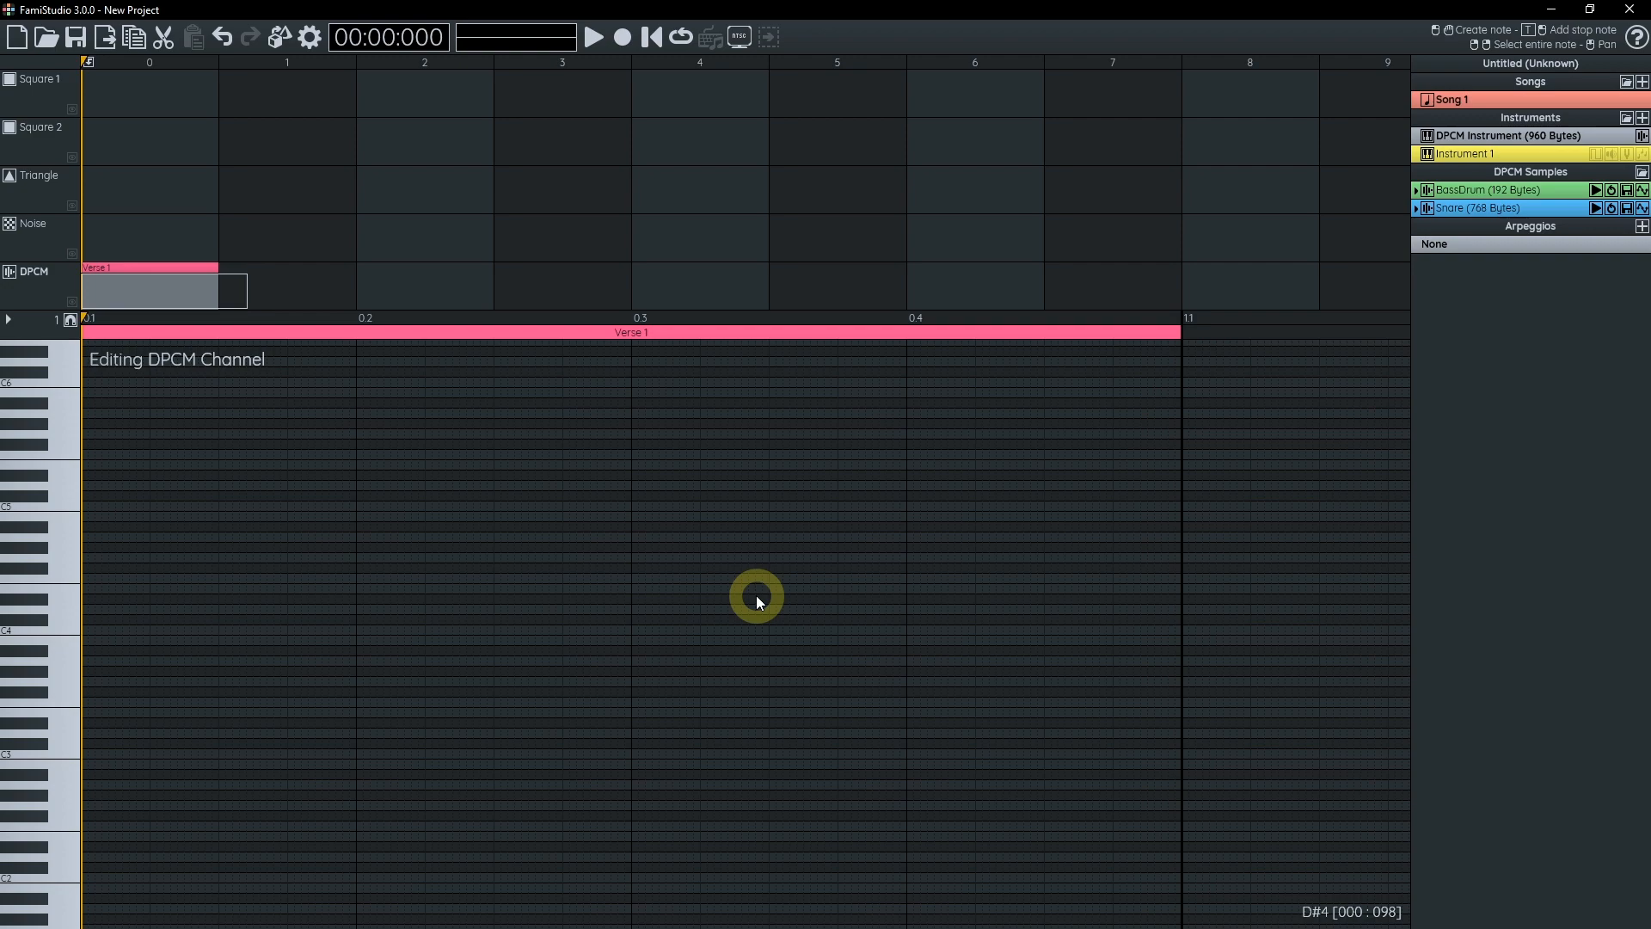
key("ctrl+3")
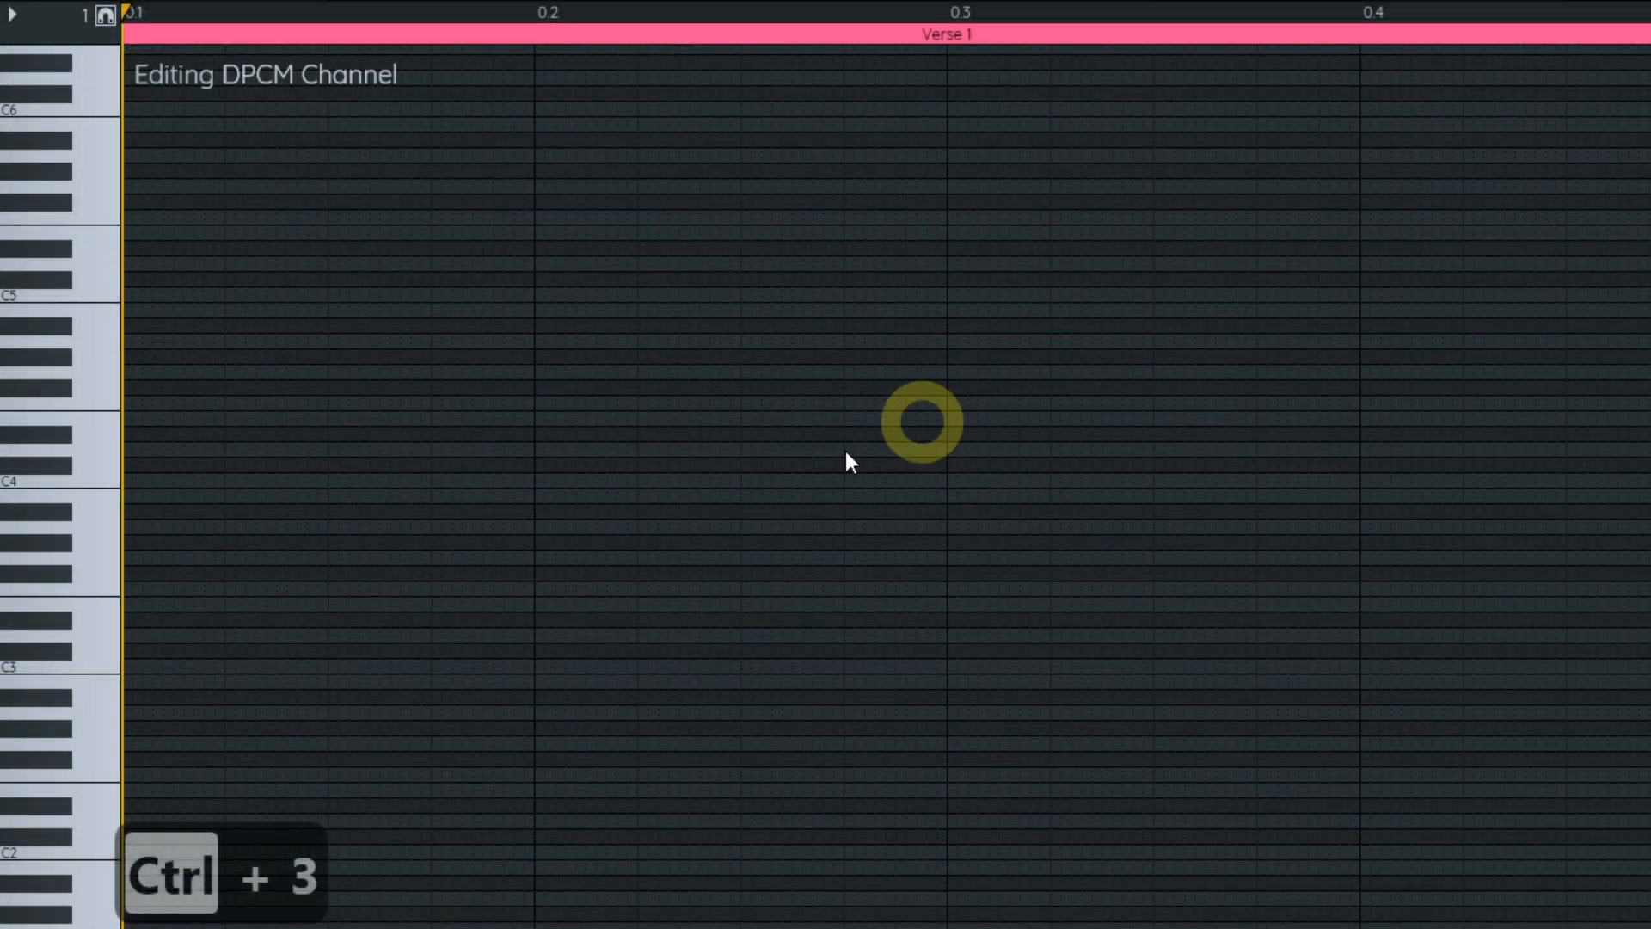
left_click_drag(478, 671, 479, 659)
left_click_drag(719, 528, 745, 444)
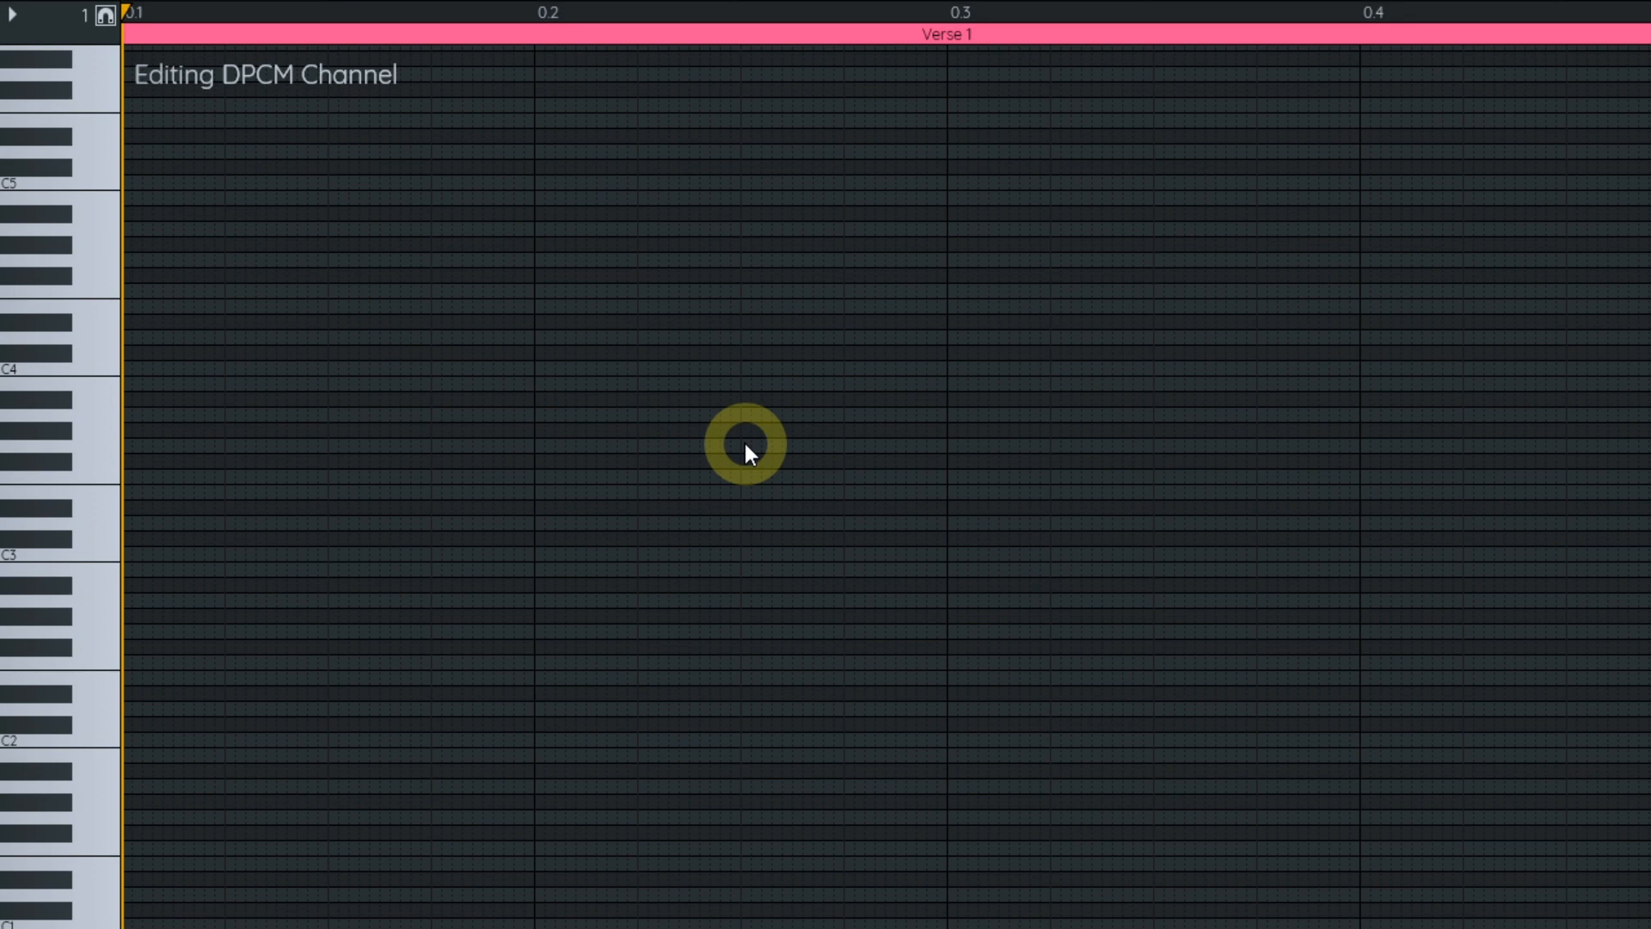
left_click(105, 15)
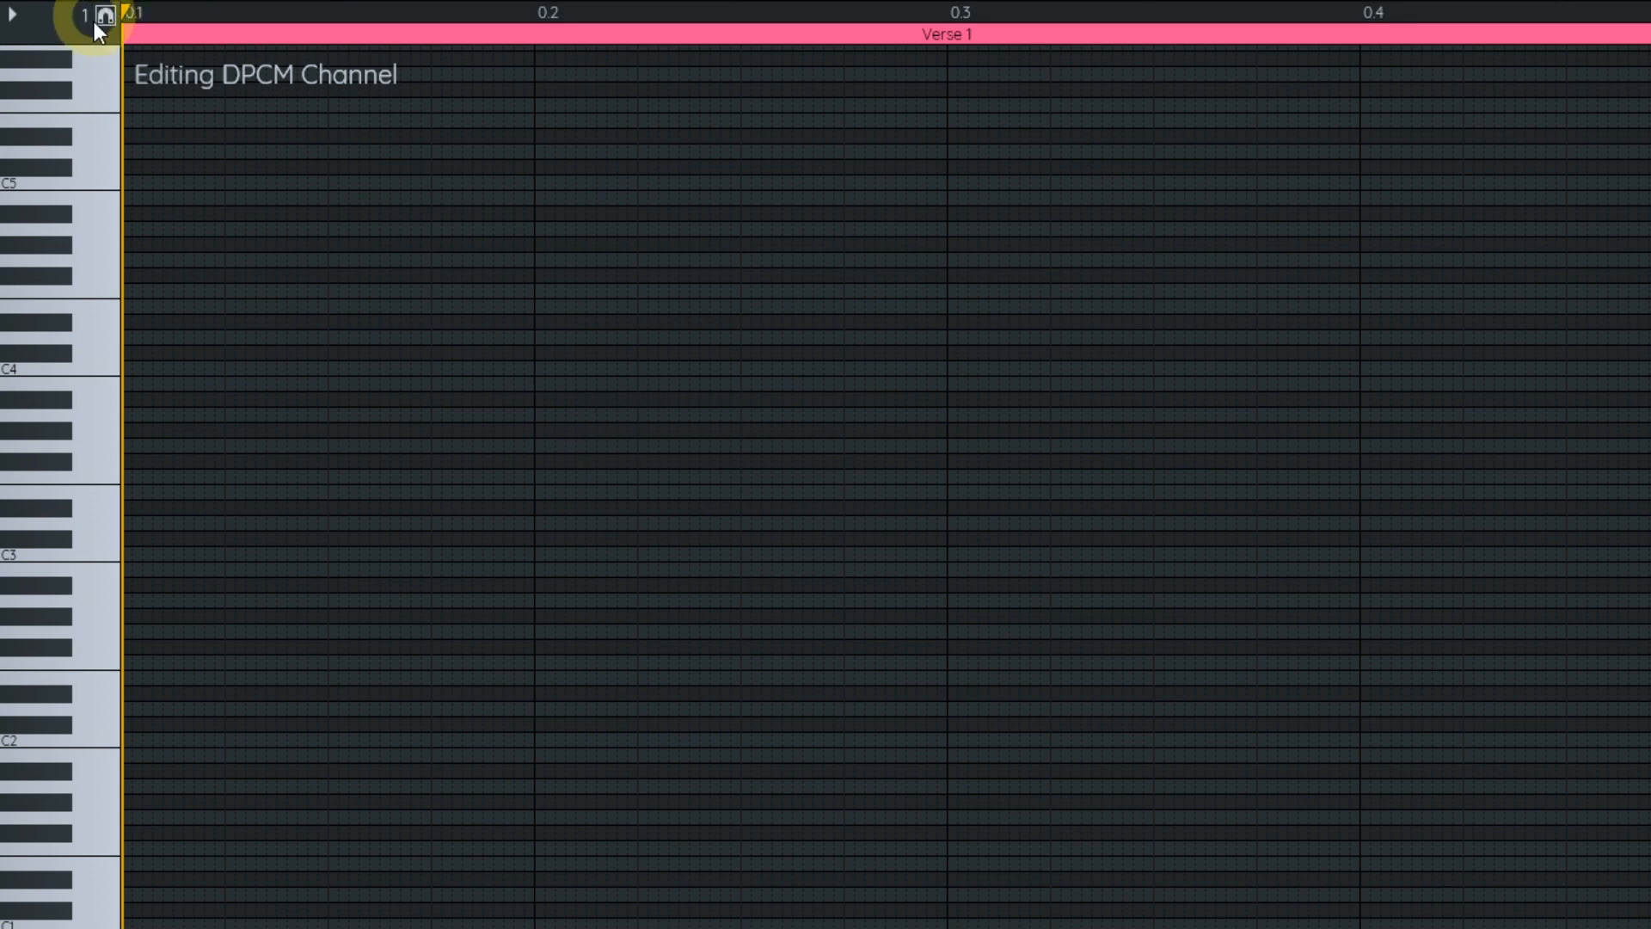
left_click(92, 10)
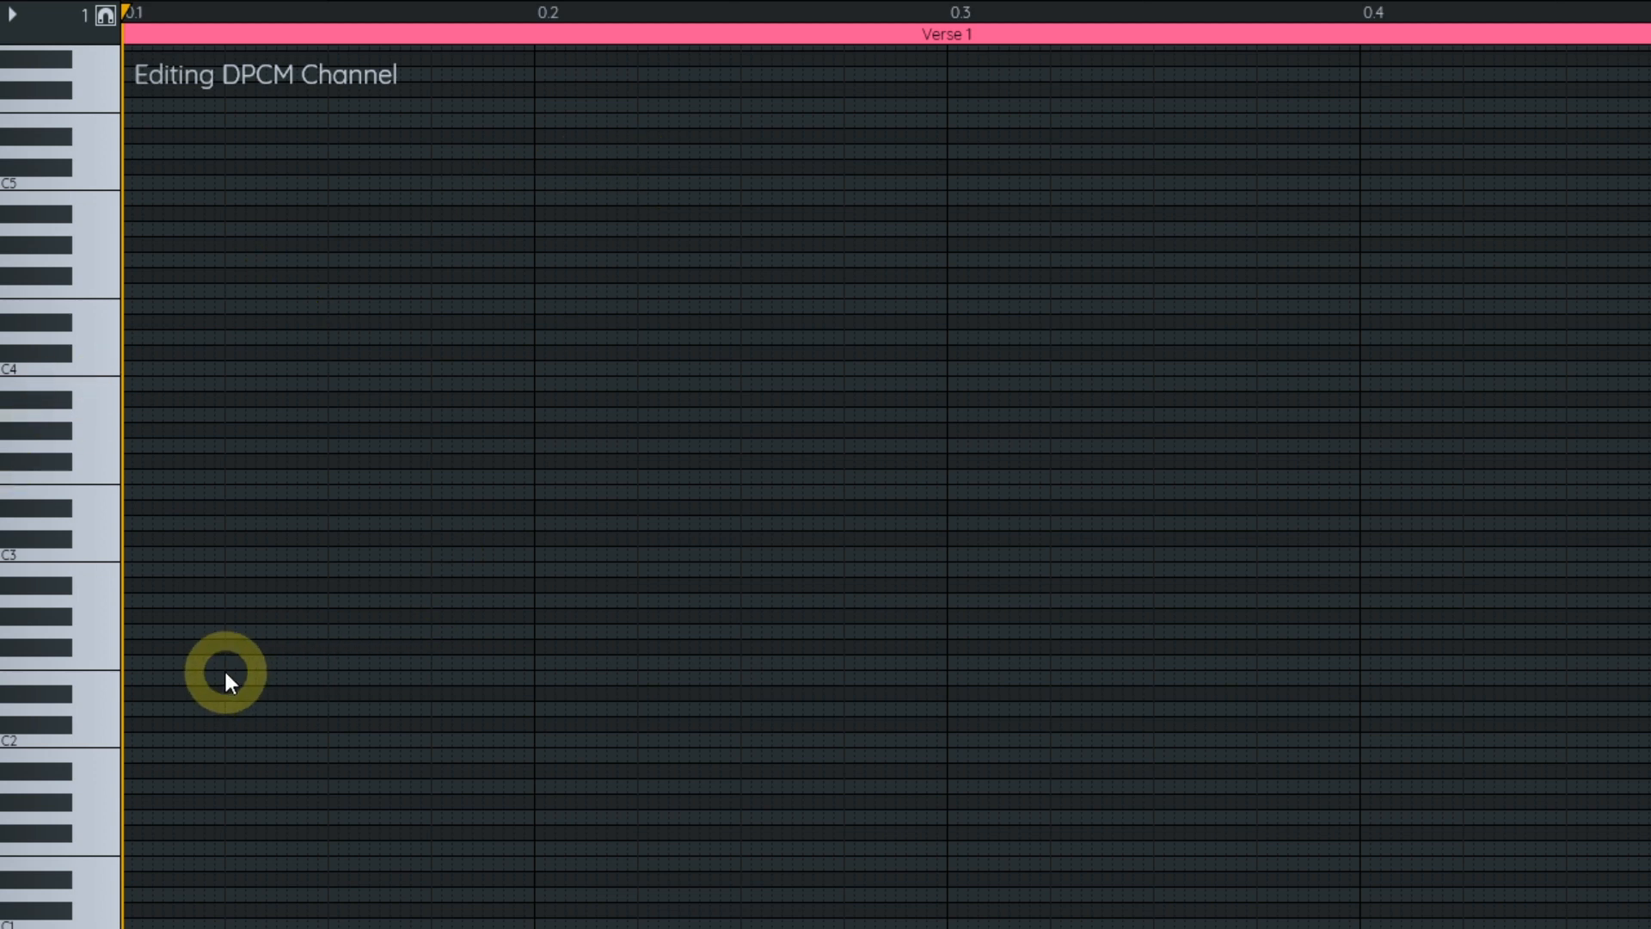
mouse_move(136, 740)
left_mouse_down()
mouse_move(556, 757)
mouse_move(508, 752)
mouse_move(869, 746)
left_mouse_up()
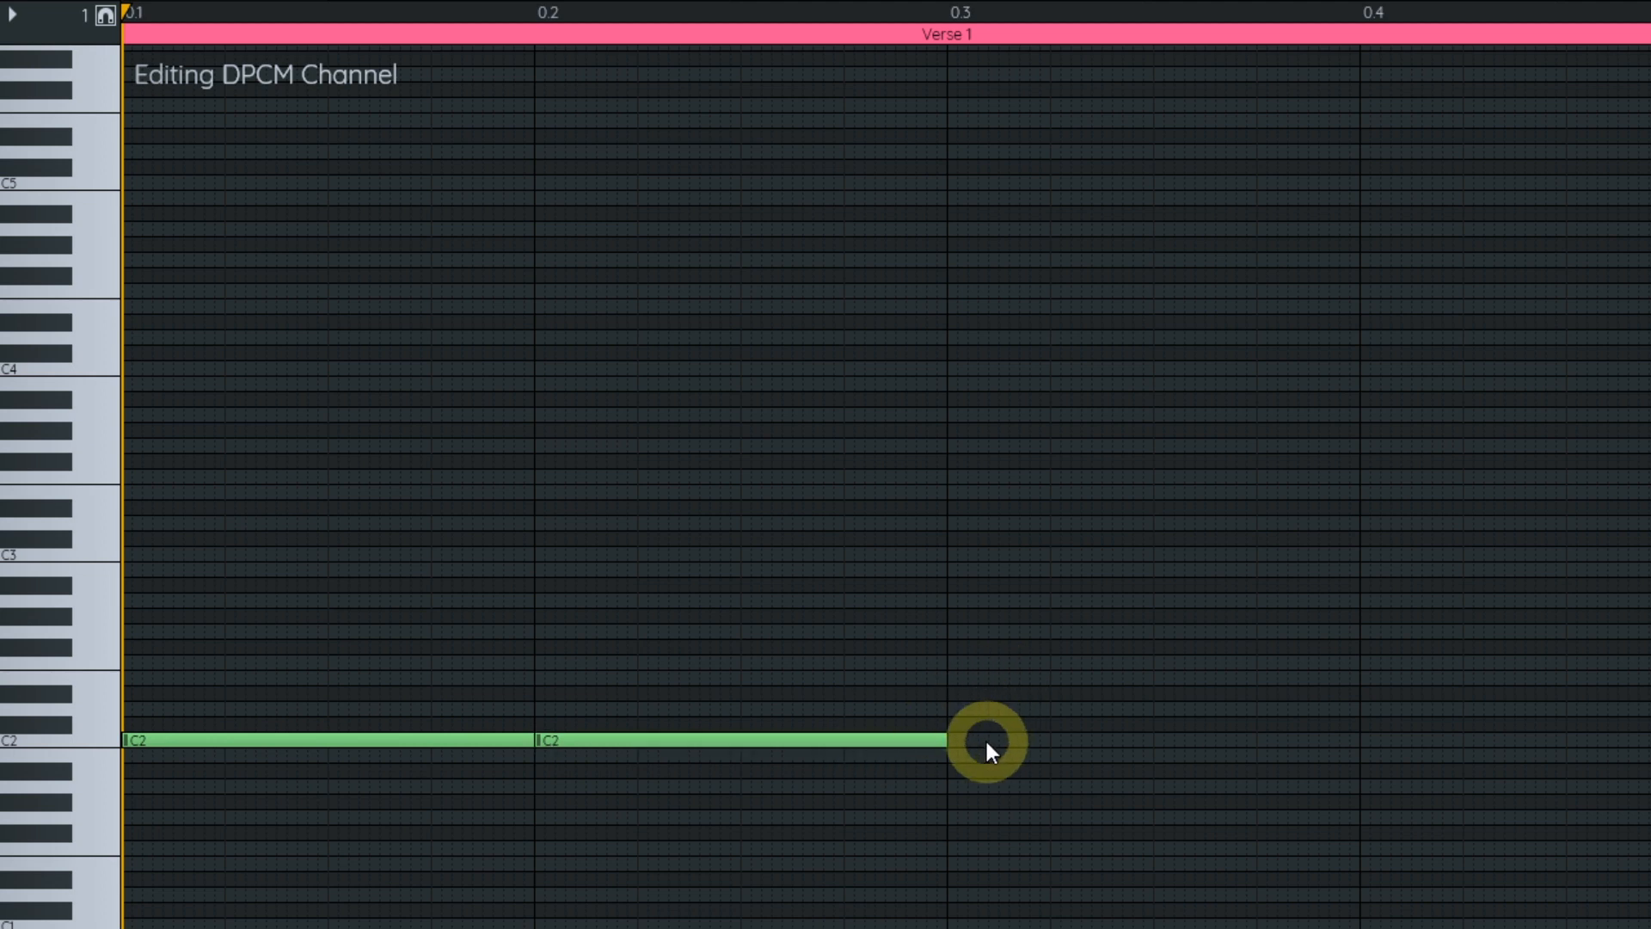
left_click_drag(977, 741, 1294, 746)
left_click_drag(1381, 740, 1647, 744)
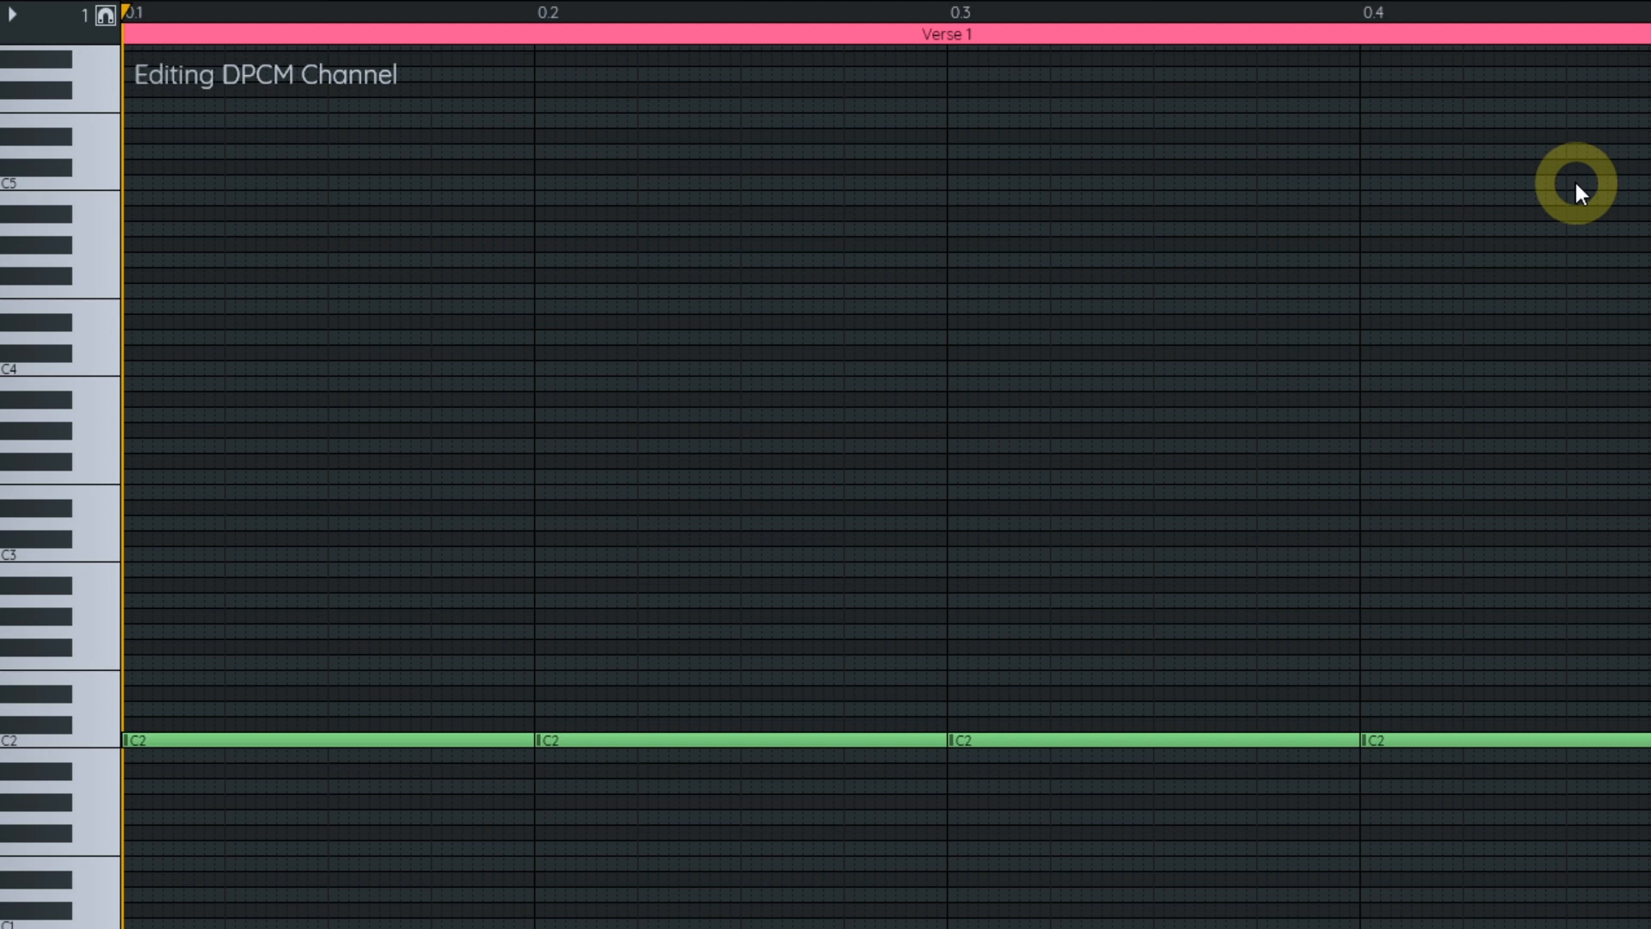
- Play the drum pattern from the current position, from the song's start and from the pattern's start, stopping after each
key("space")
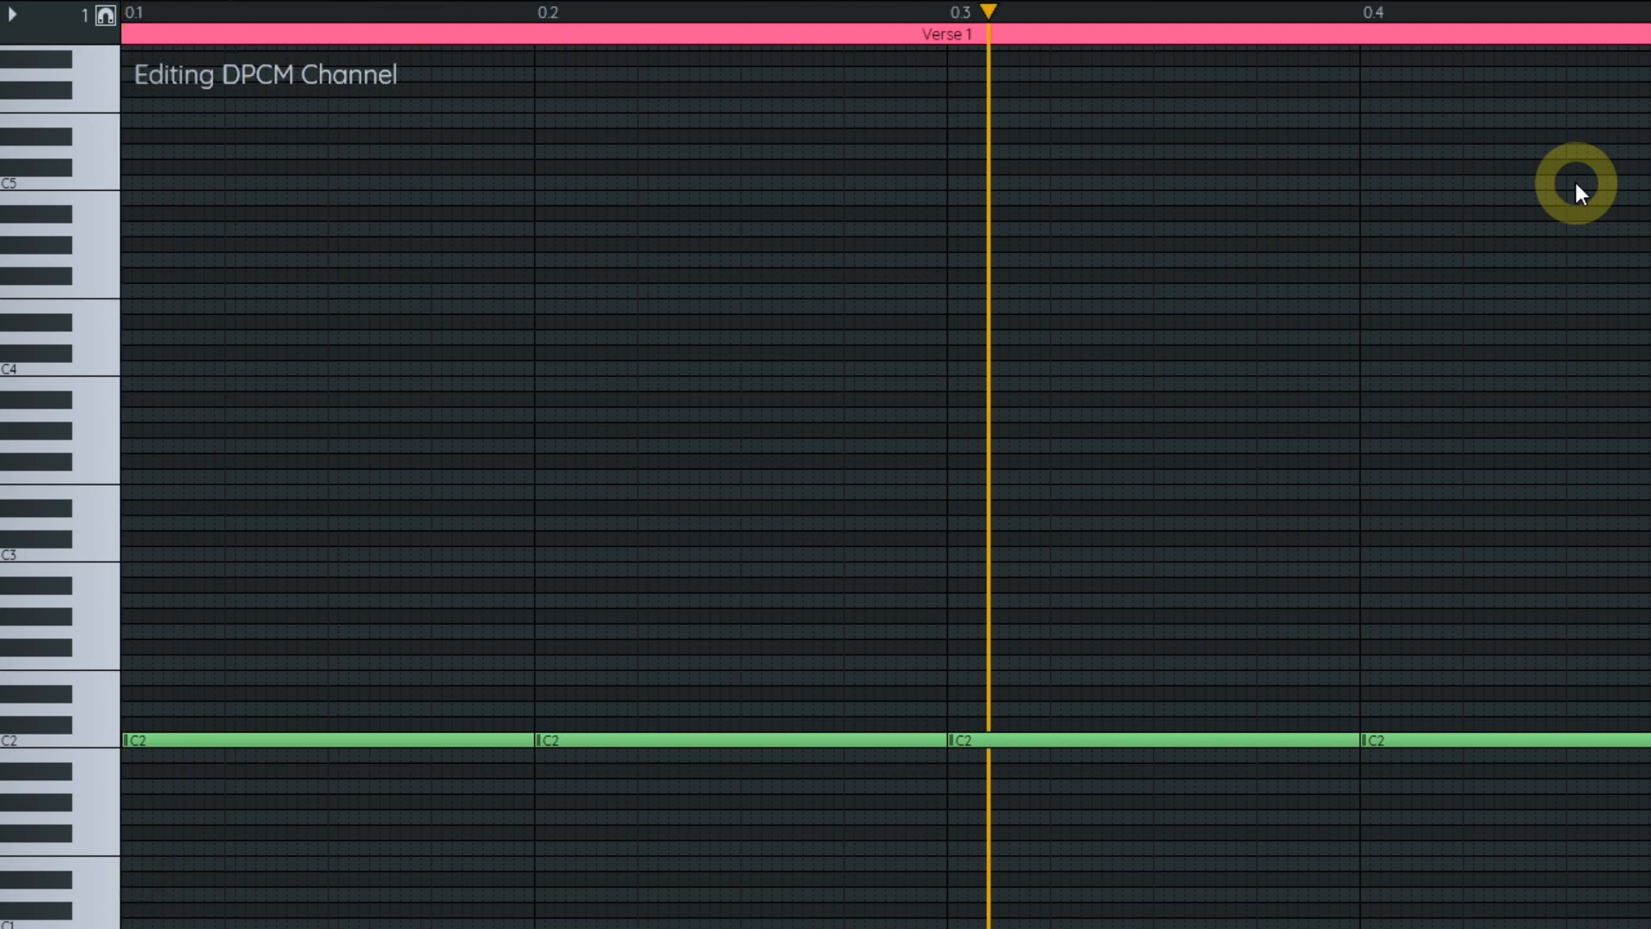
key("space")
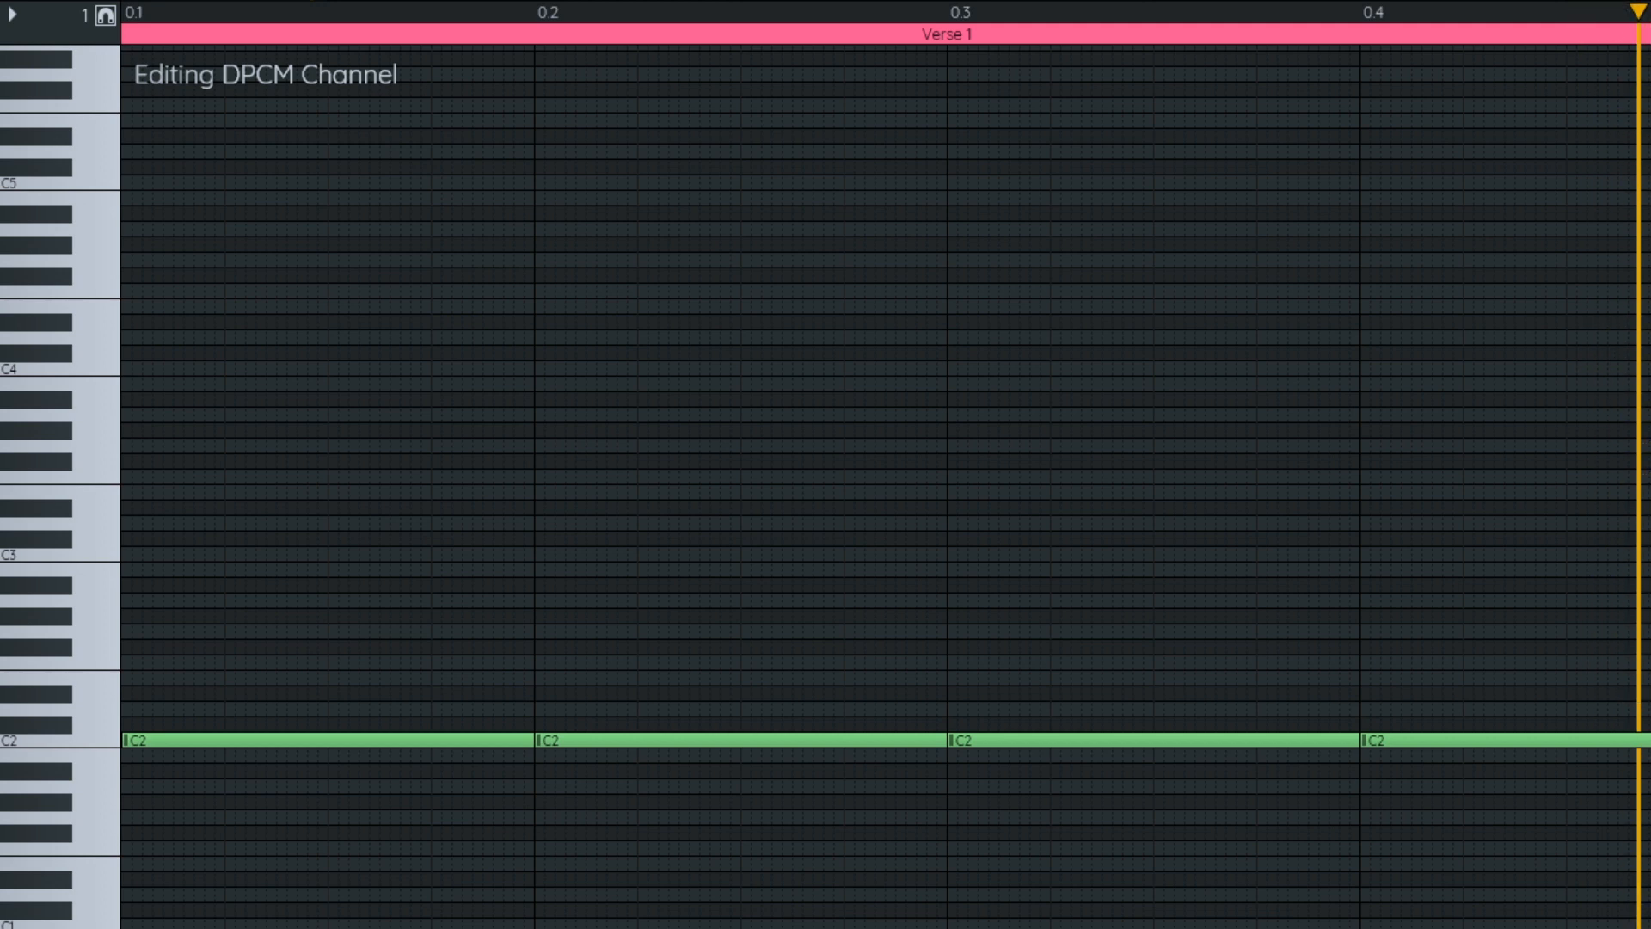
key("shift+space")
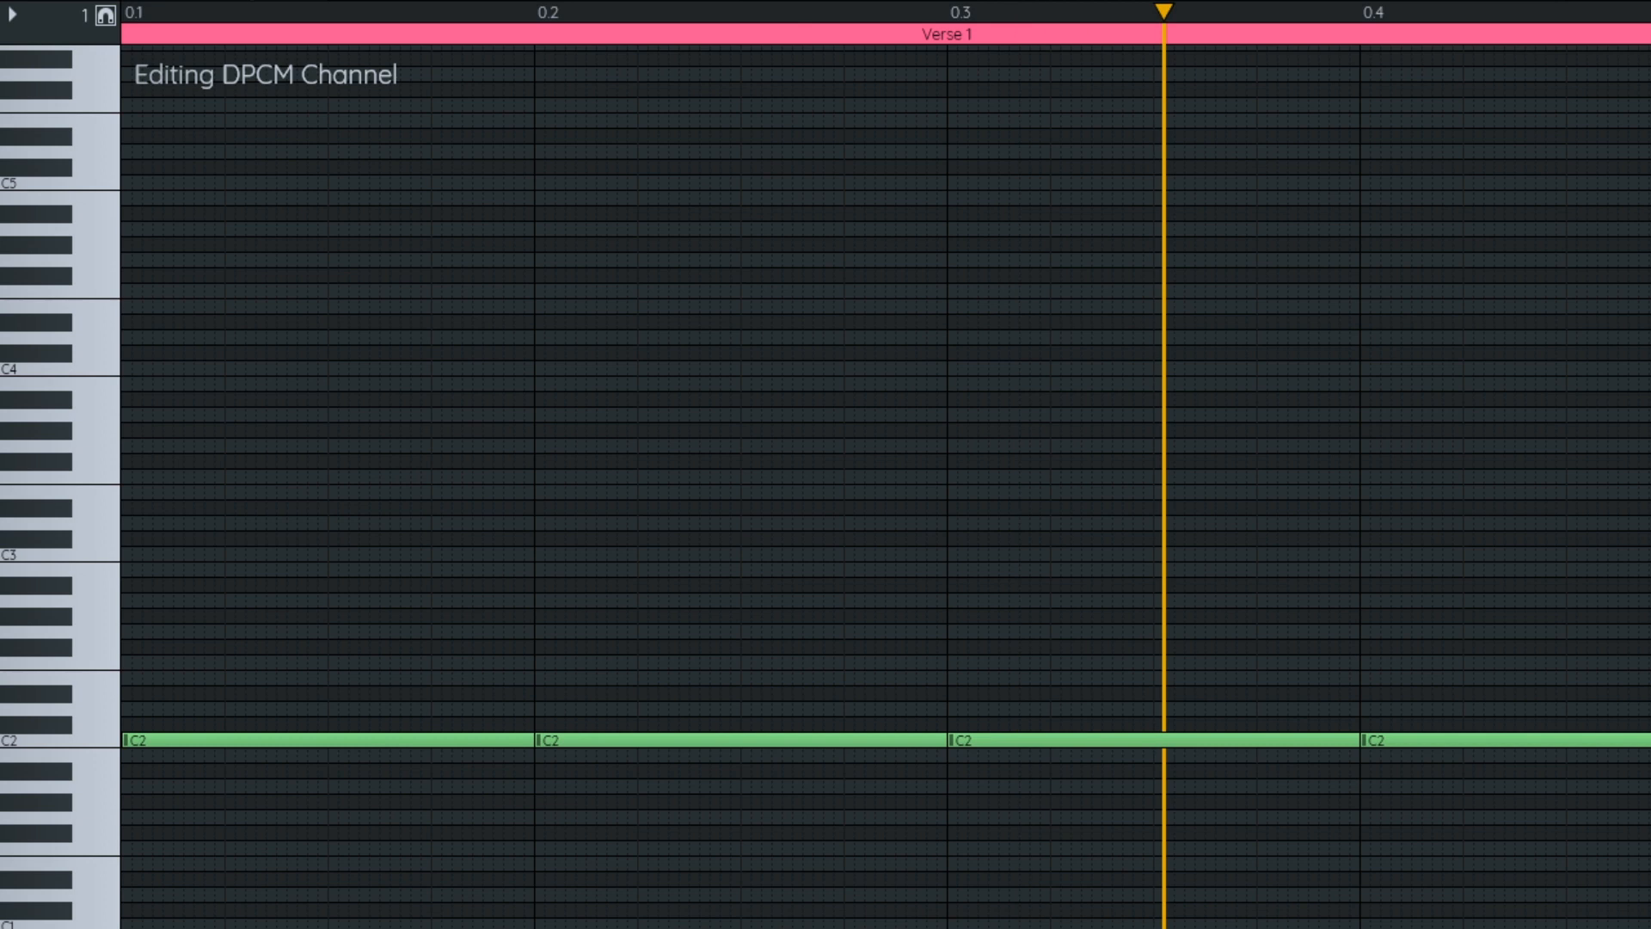
key("space")
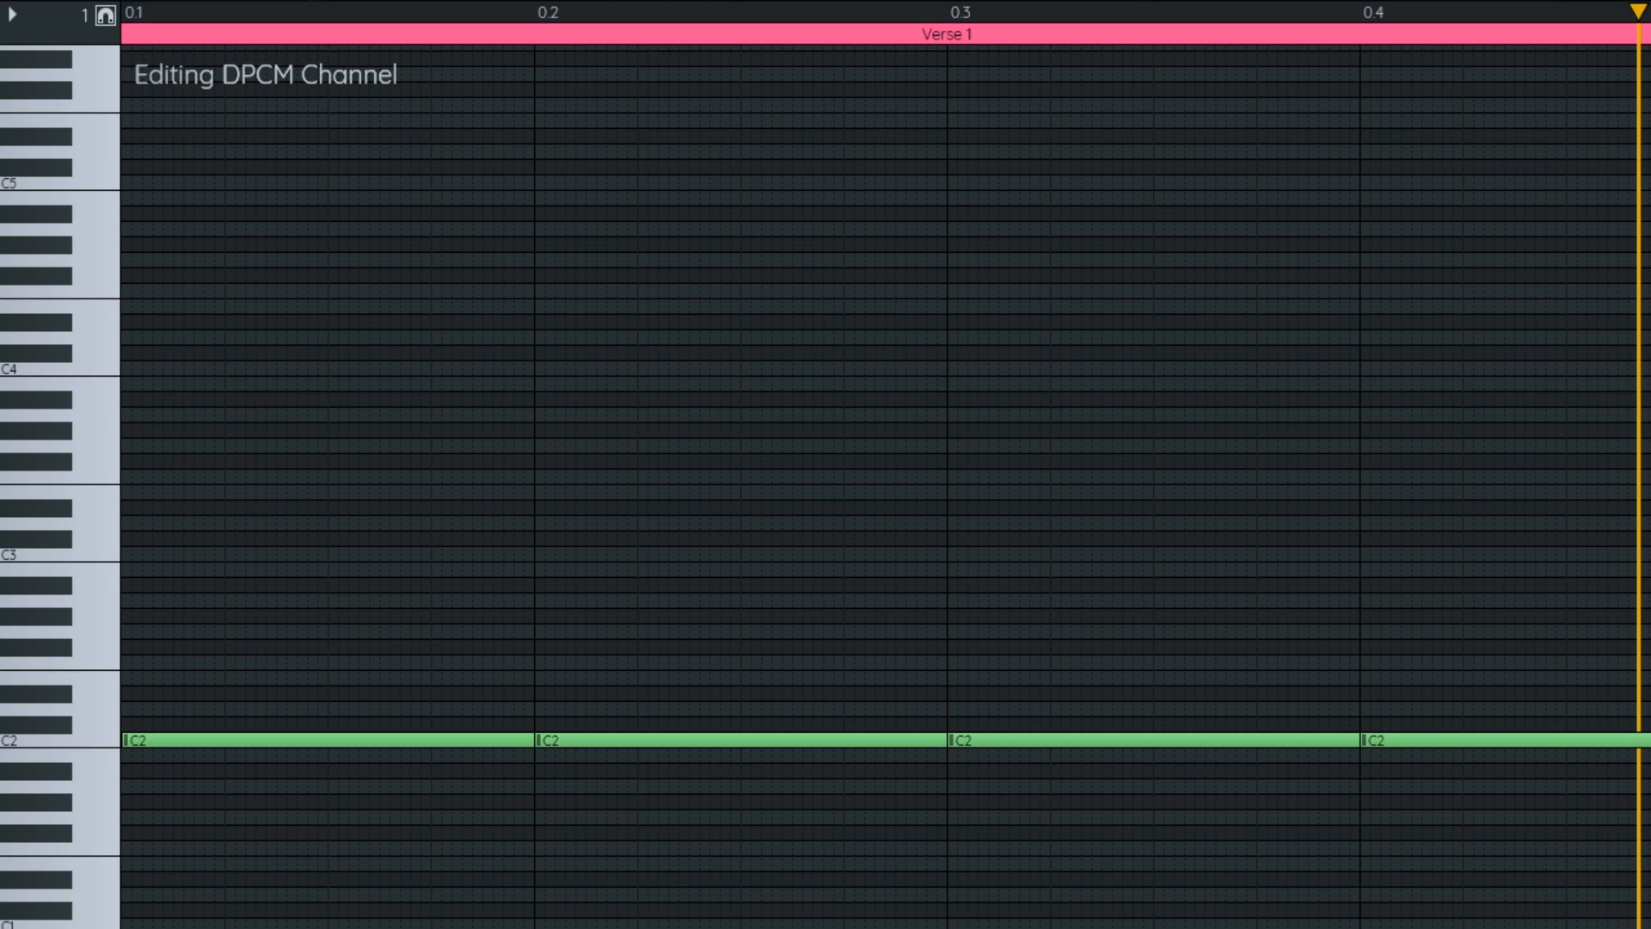
key("ctrl+space")
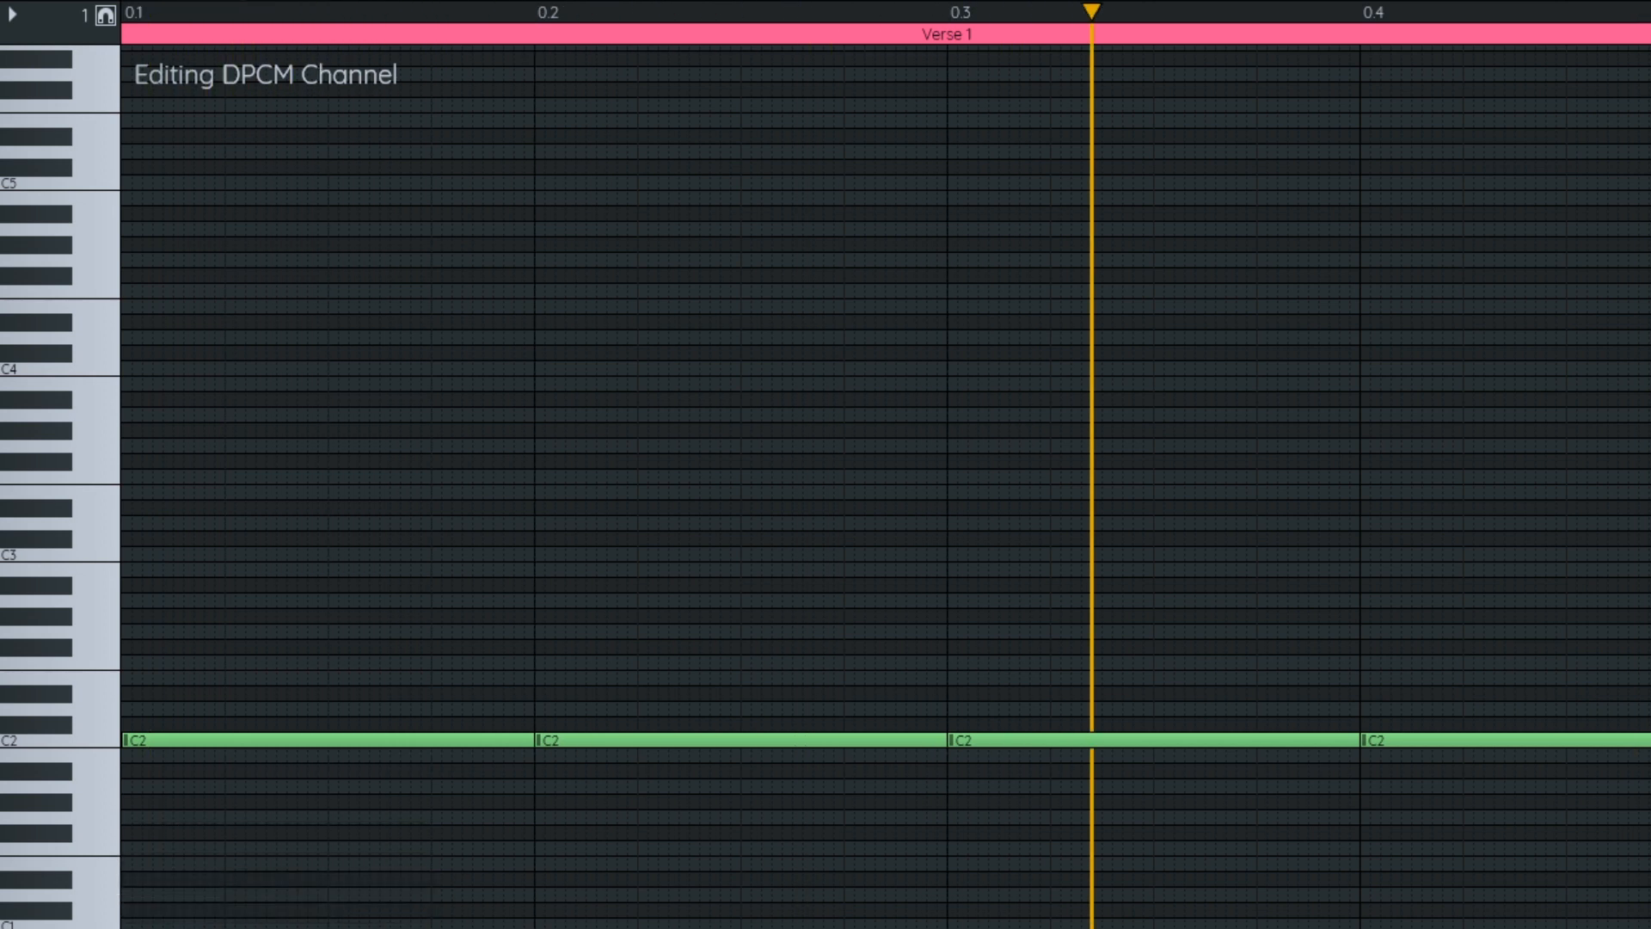
key("space")
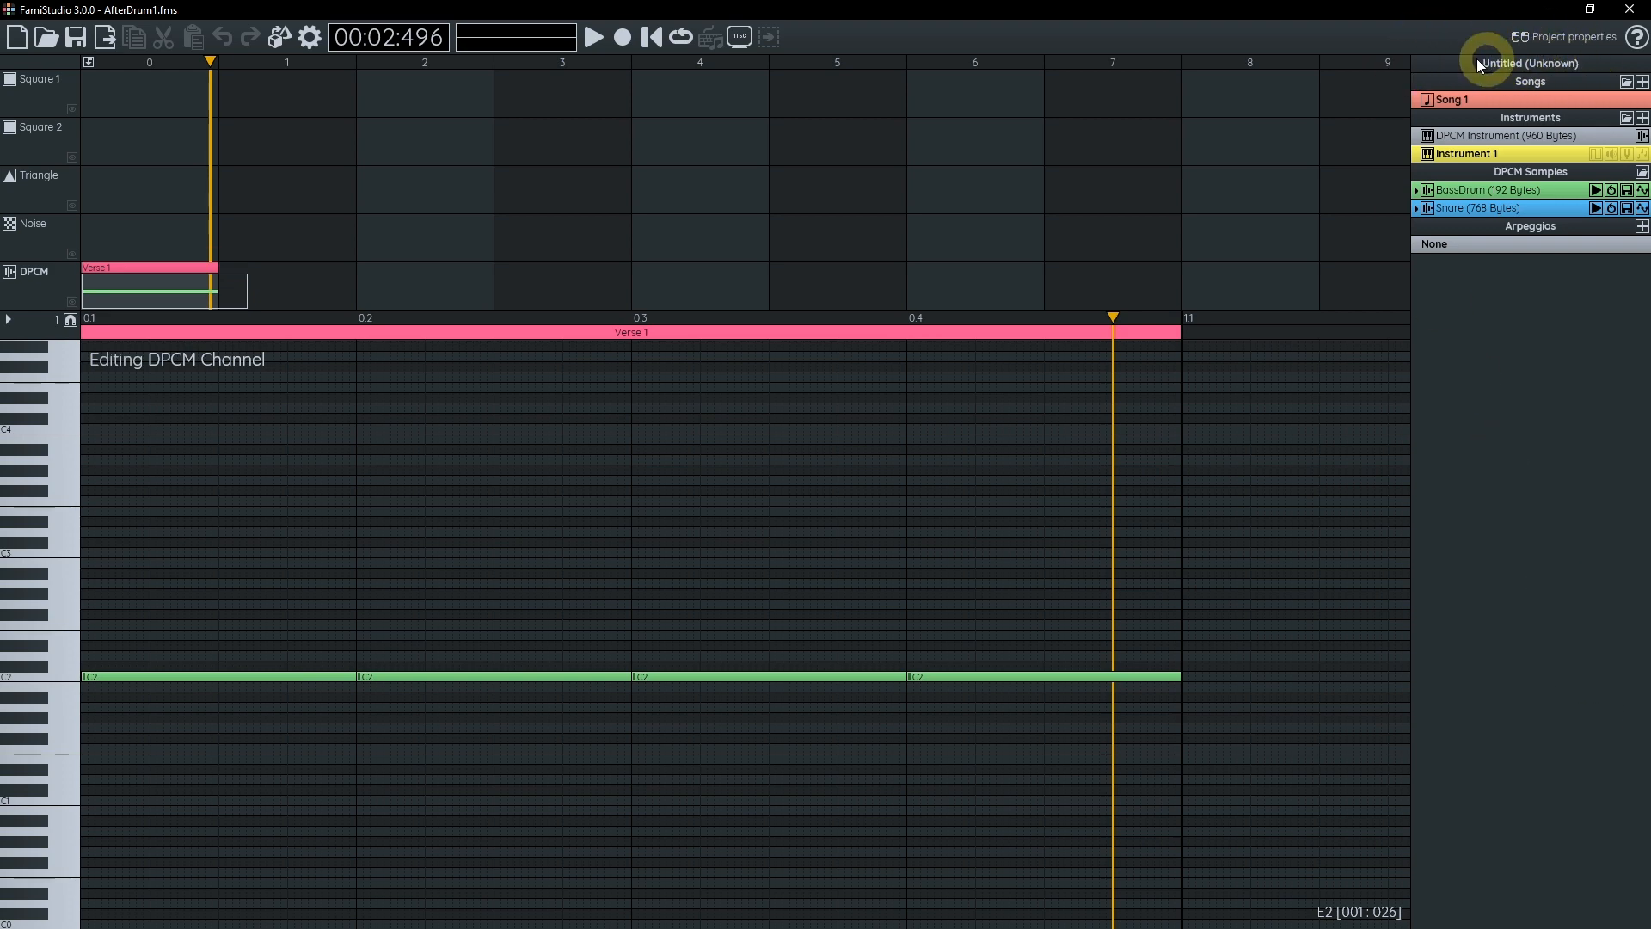
- Set the project's title to Tutorial and fill in the author in the project properties
left_click(1591, 62)
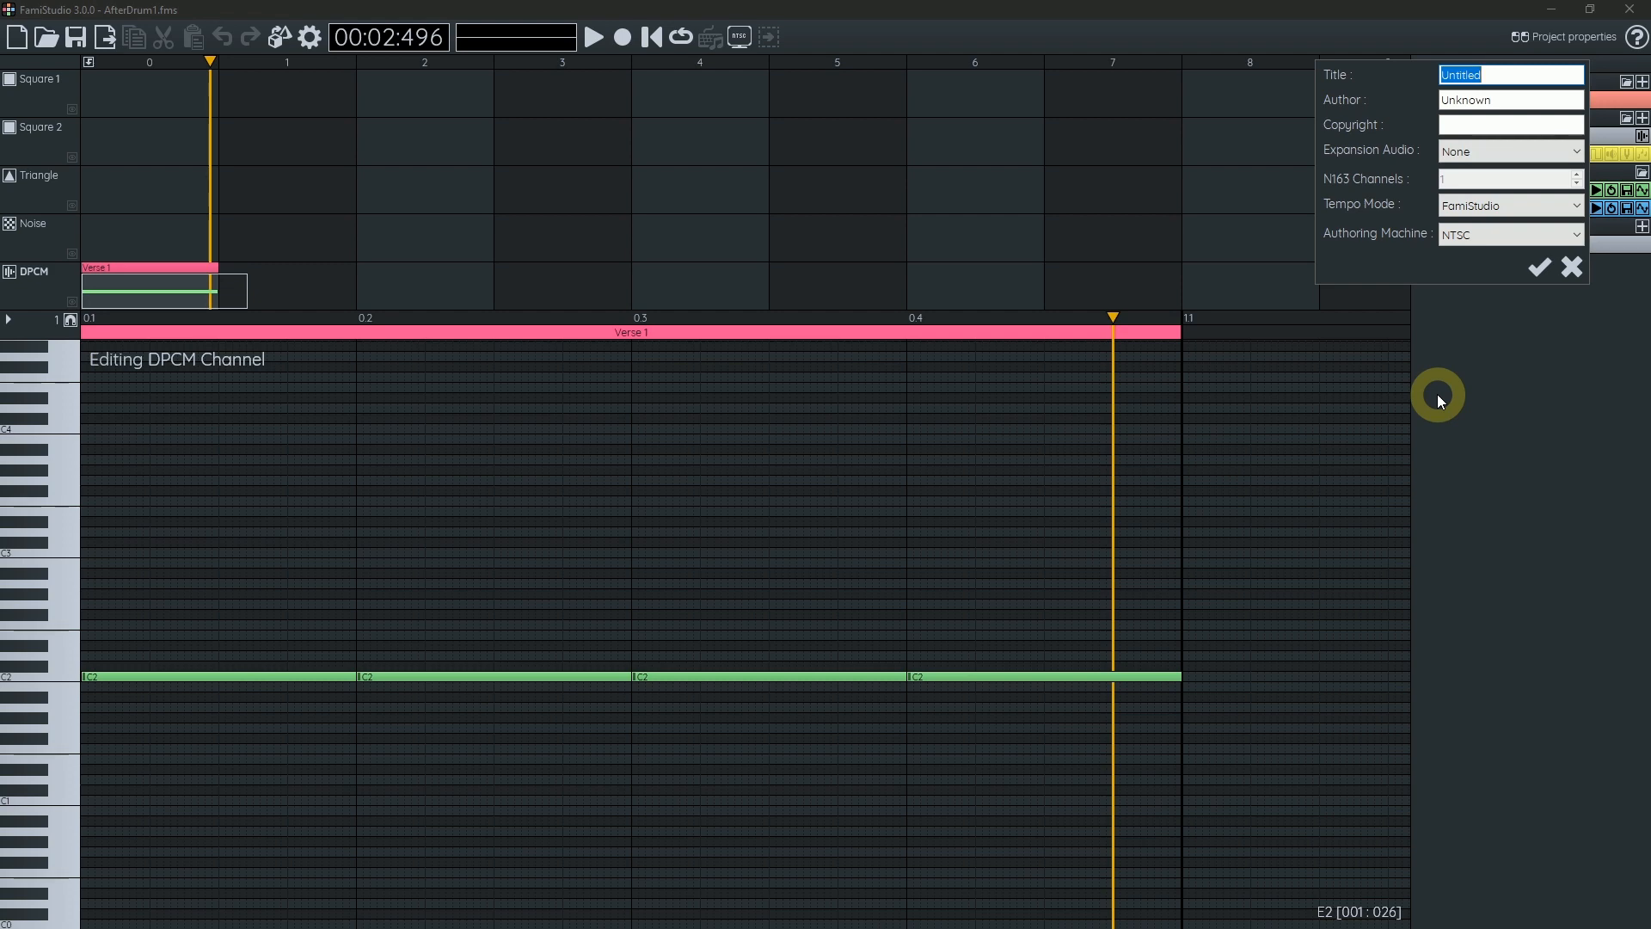
type("Tutorial")
key("Tab")
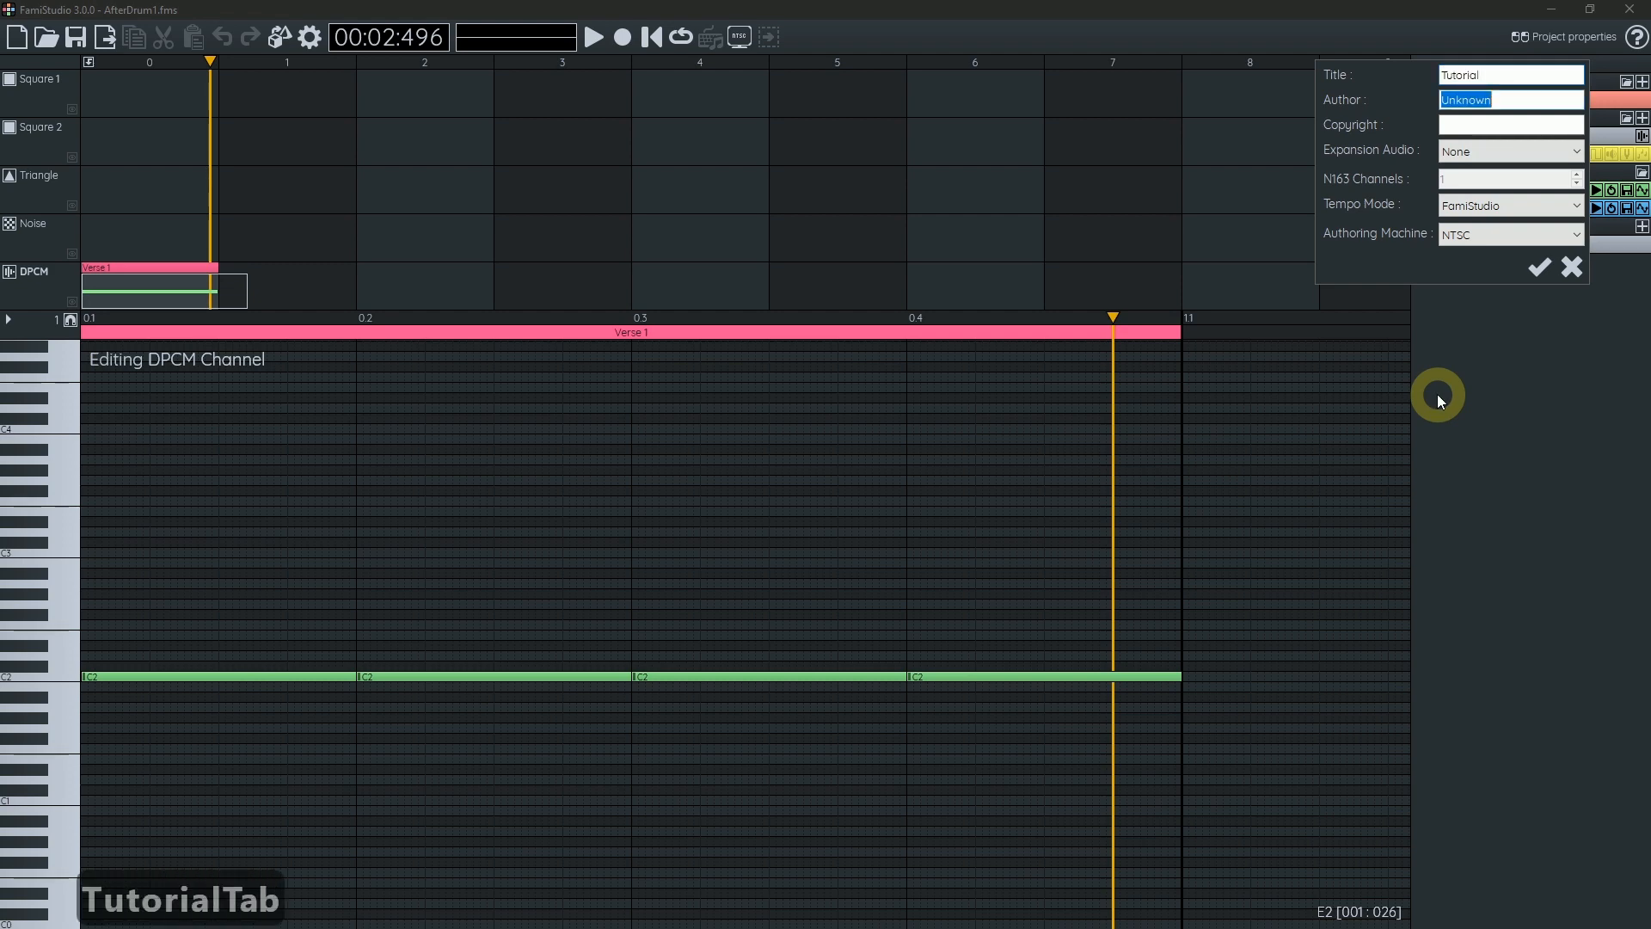
type("FamiStudoi")
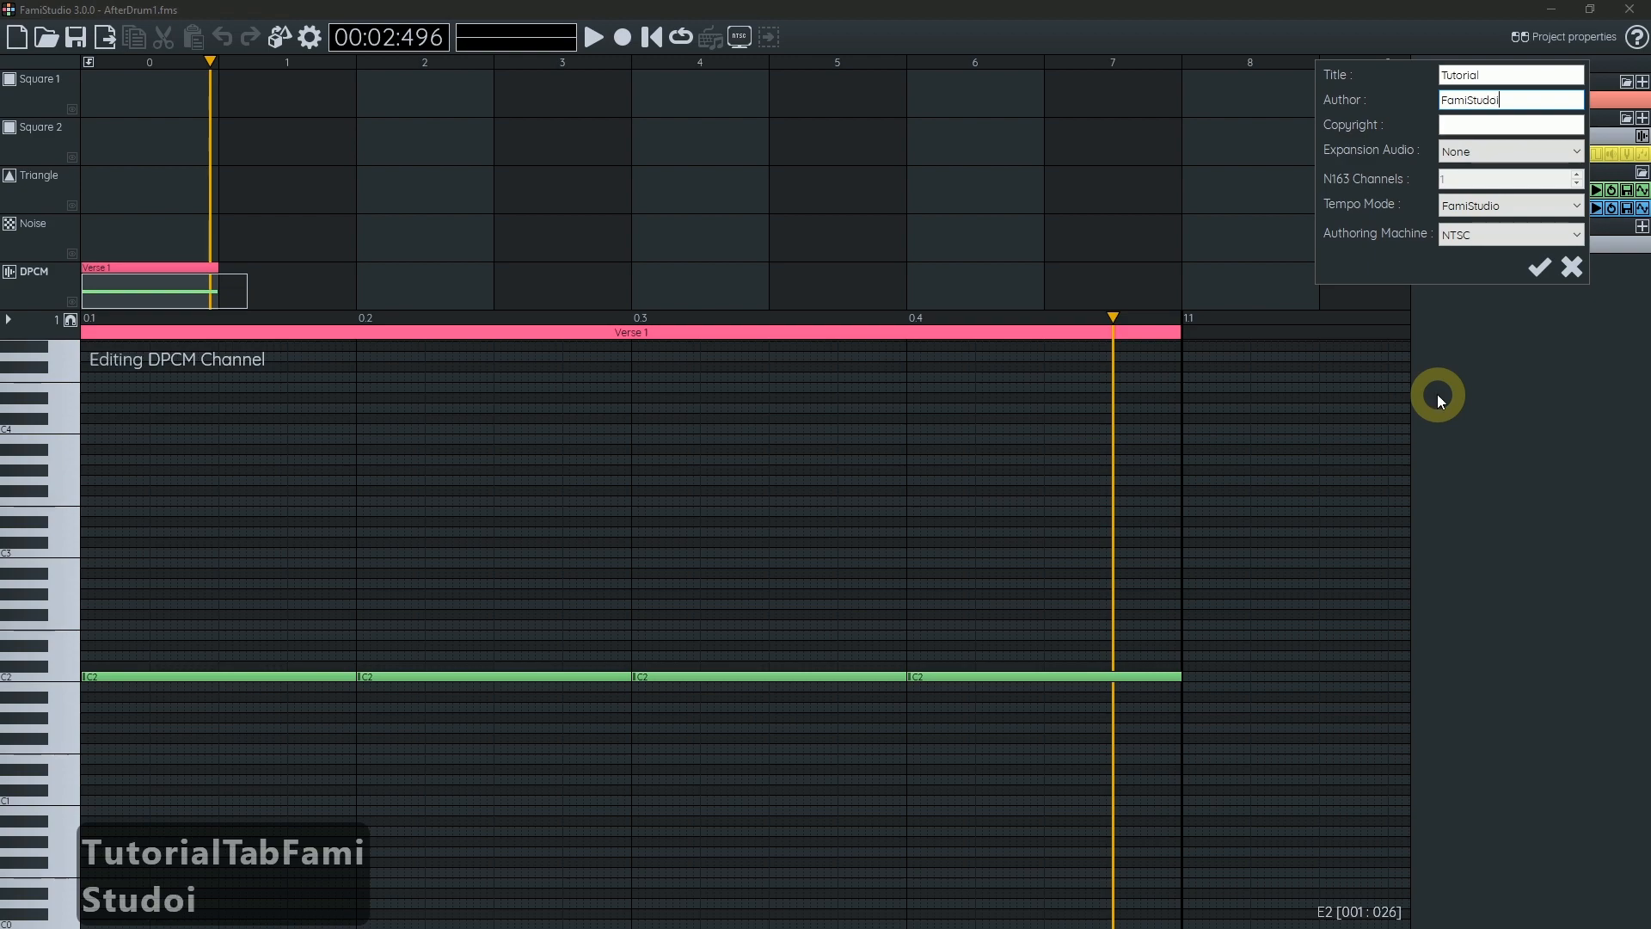
- Examine the available choices for Expansion Audio, Tempo Mode and Authoring Machine without changing any of them
left_click(1450, 152)
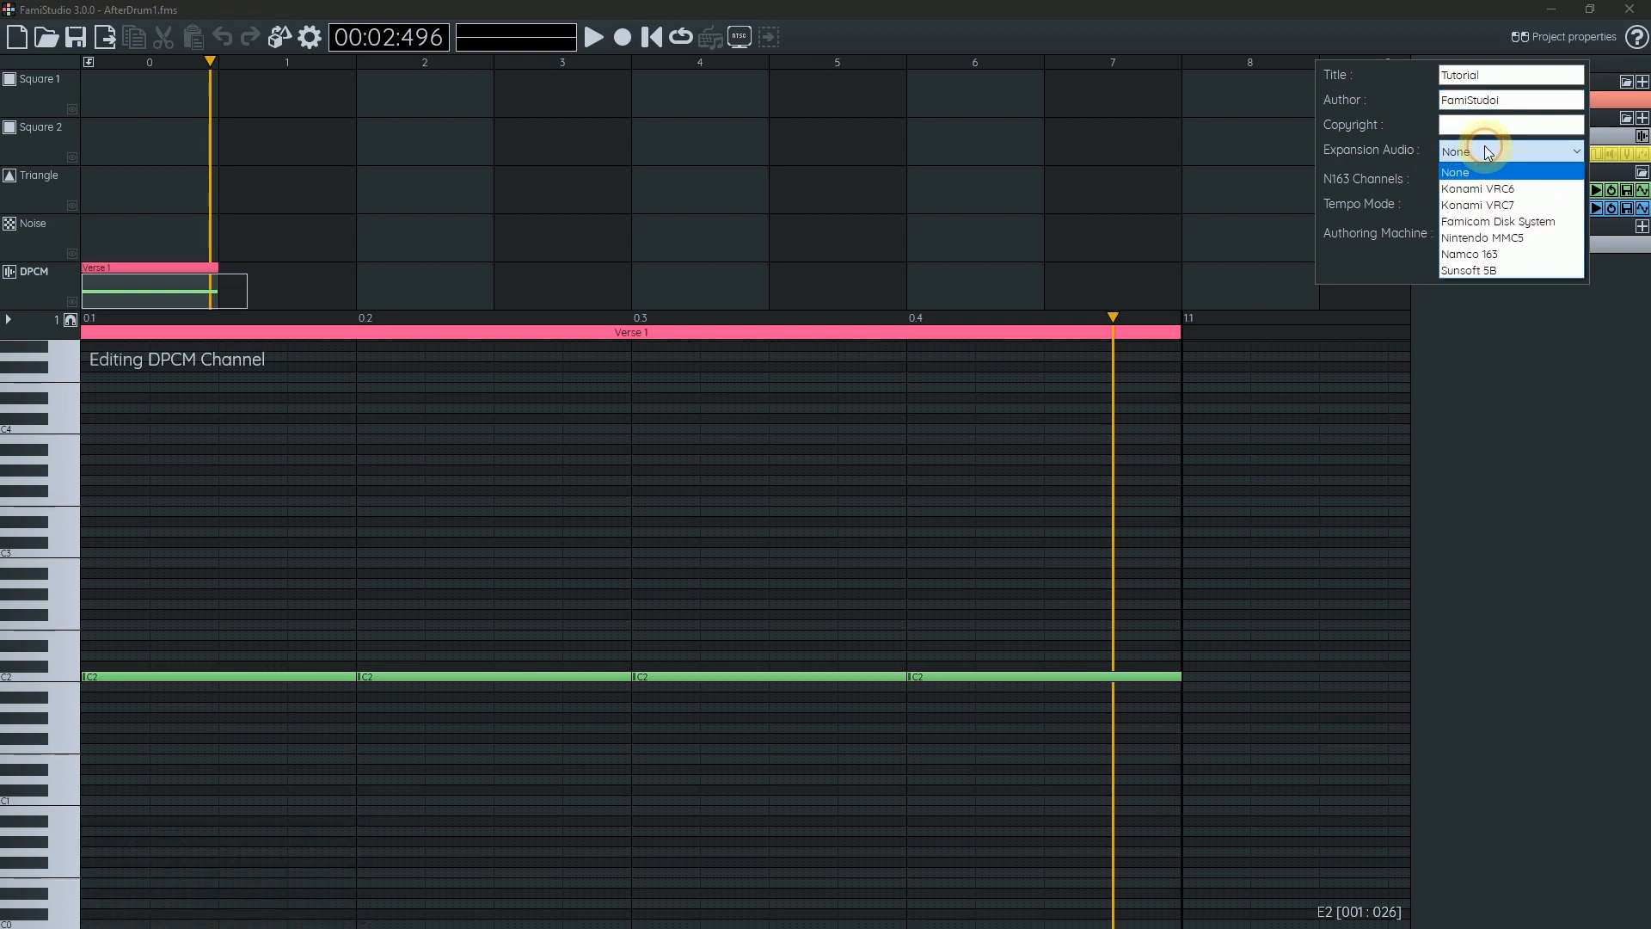
left_click(1390, 159)
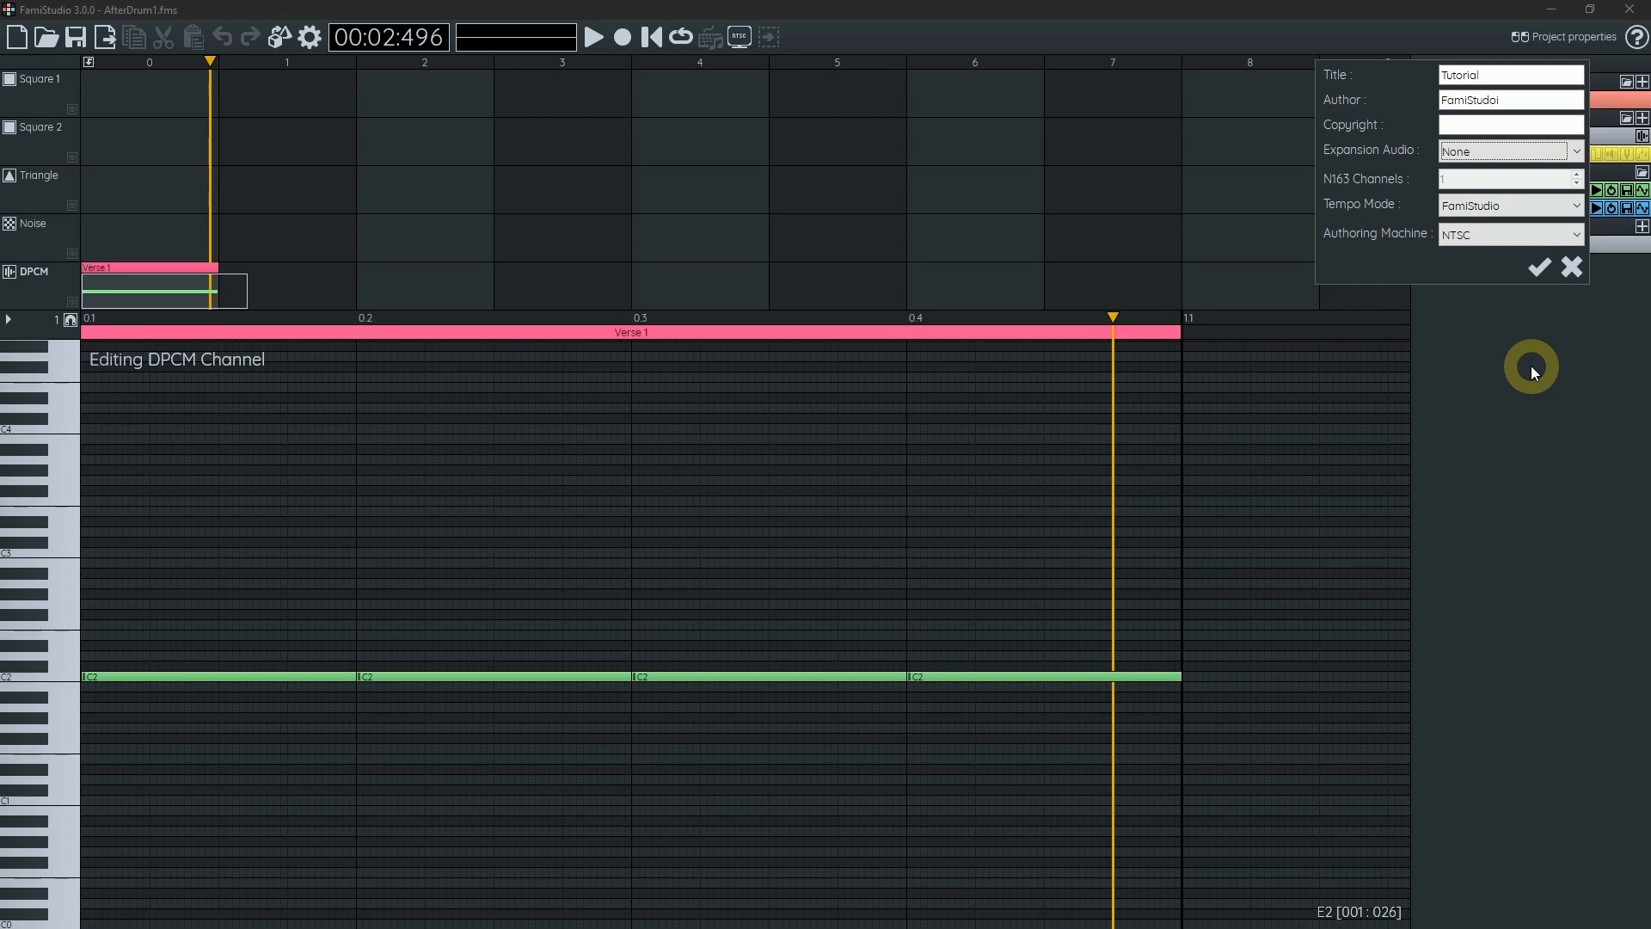
left_click(1577, 206)
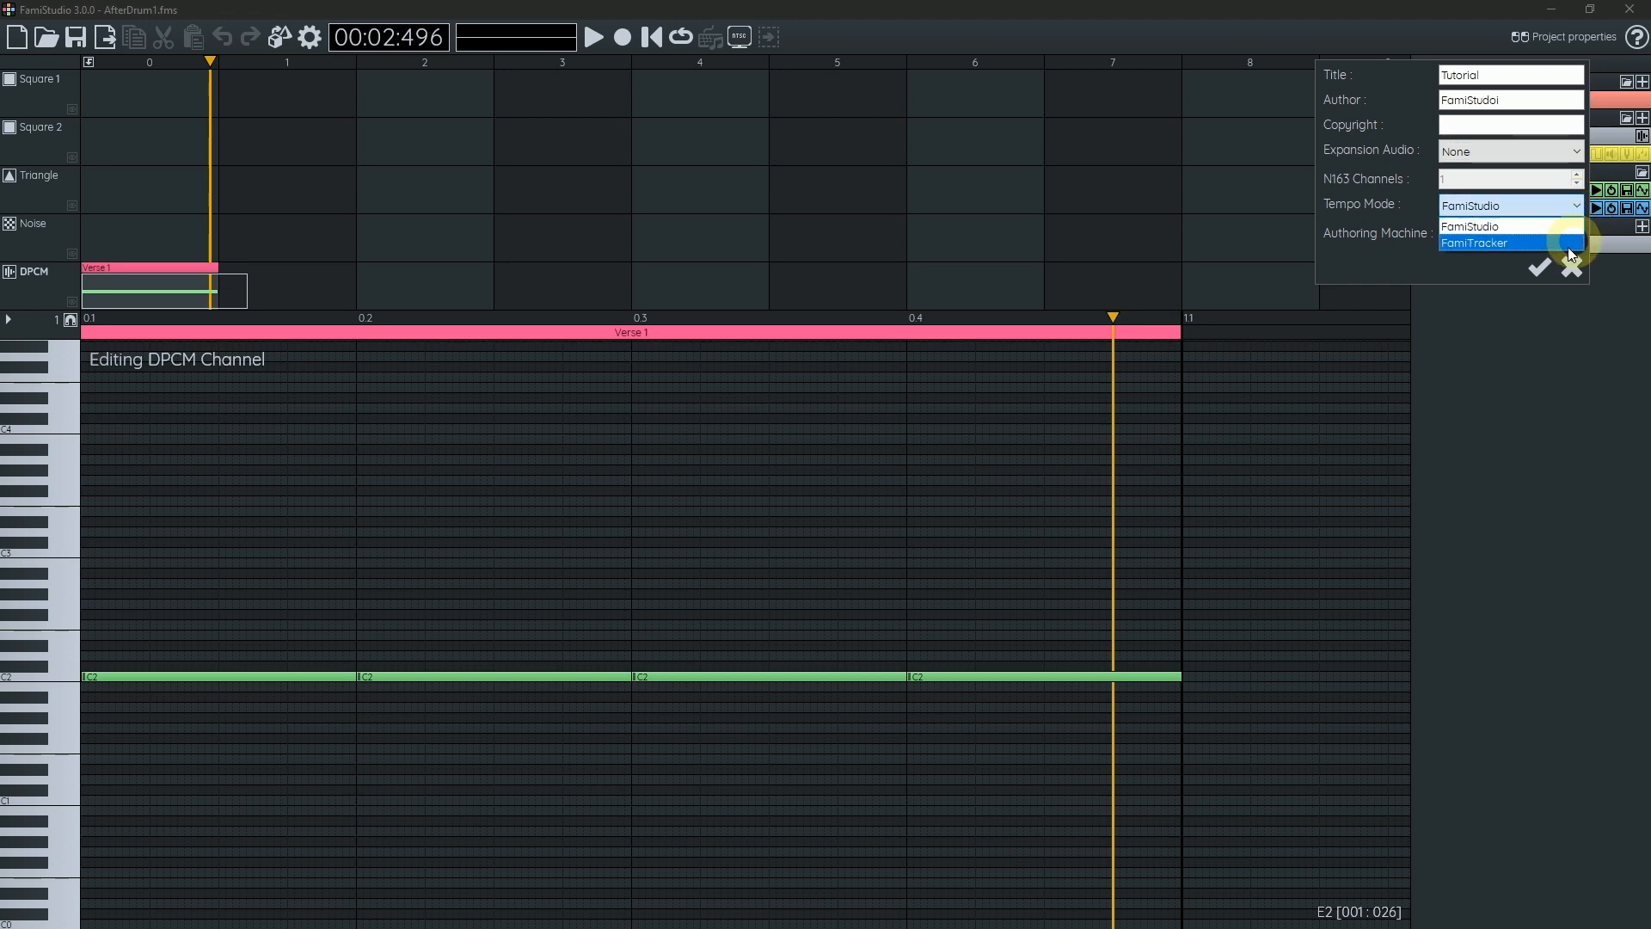
left_click(1459, 270)
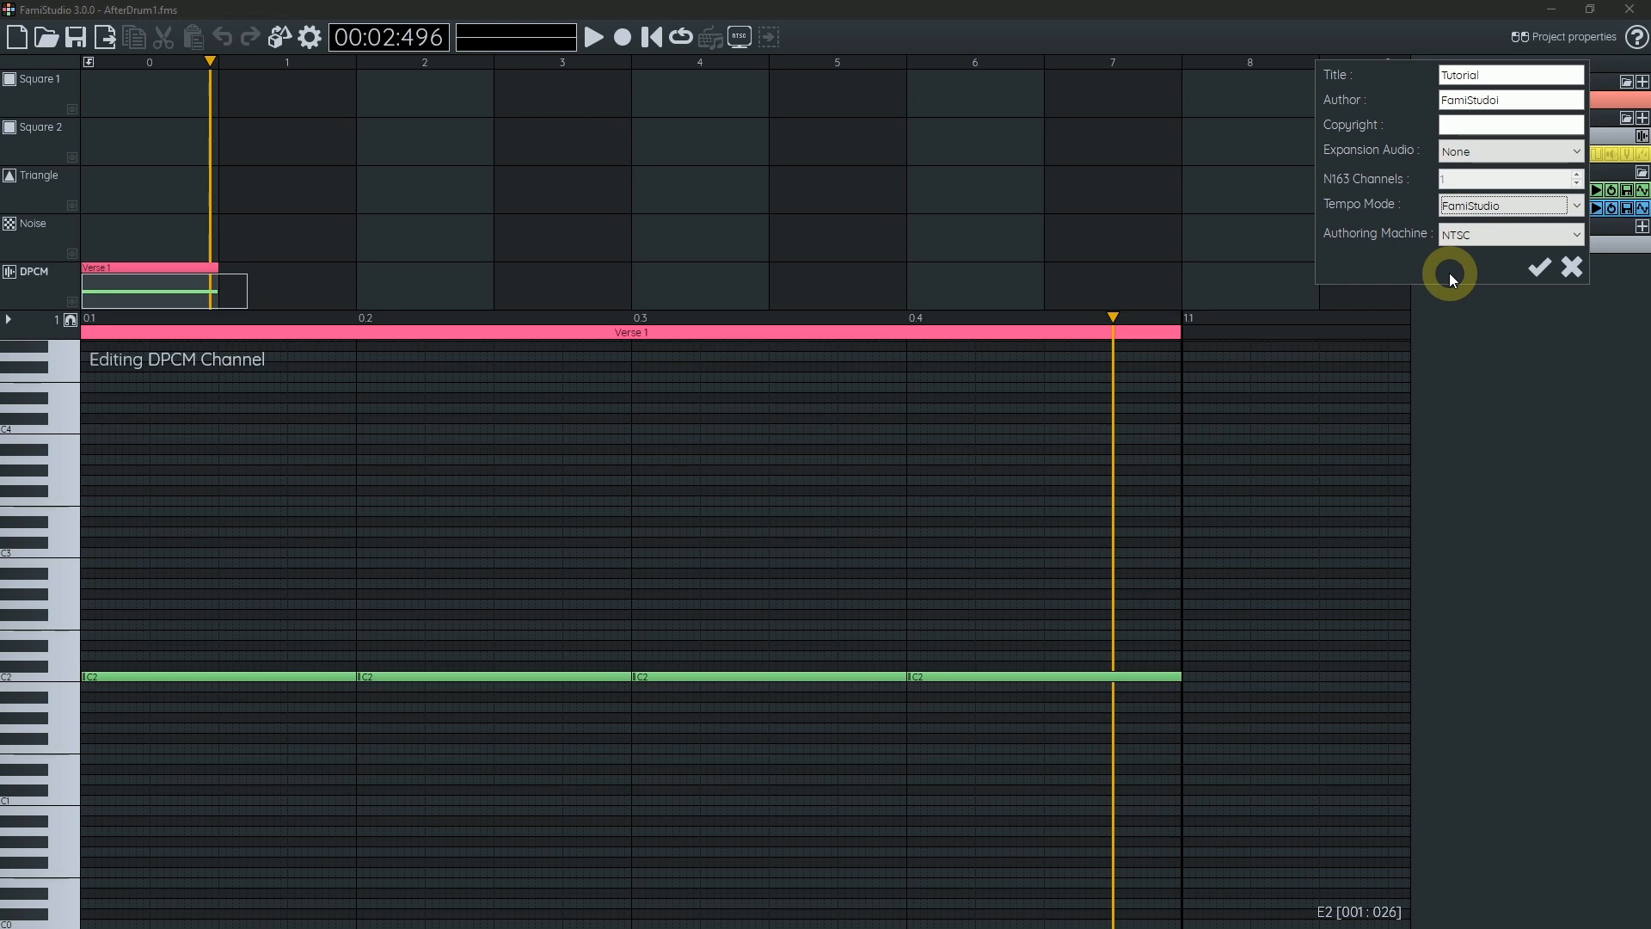
left_click(1509, 230)
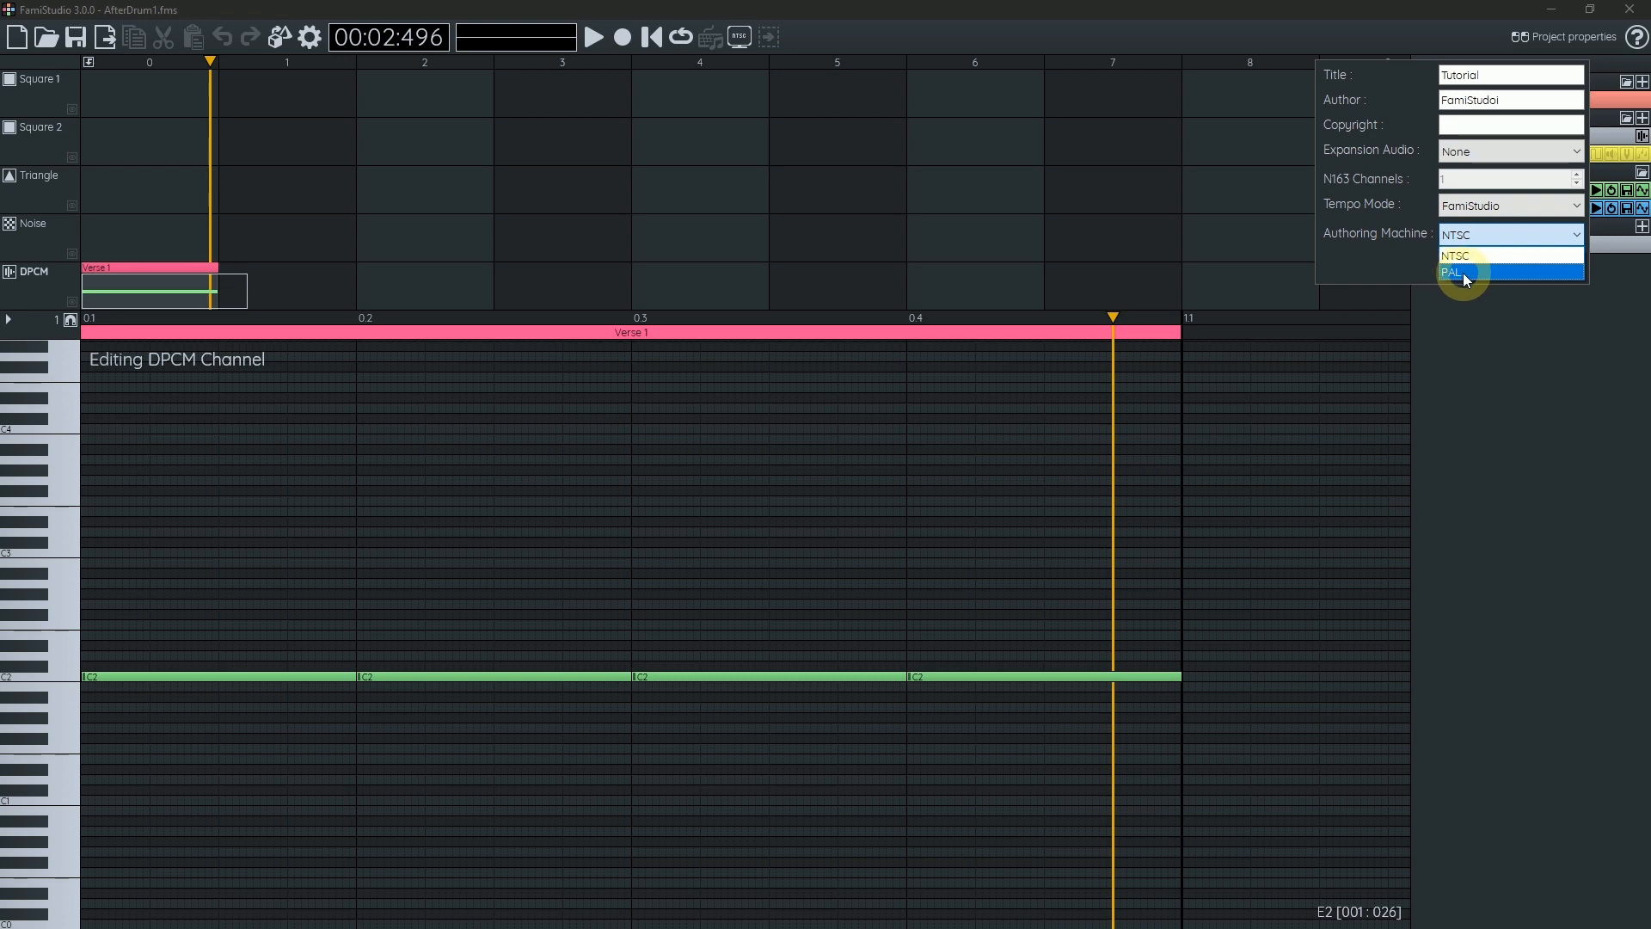
left_click(1417, 269)
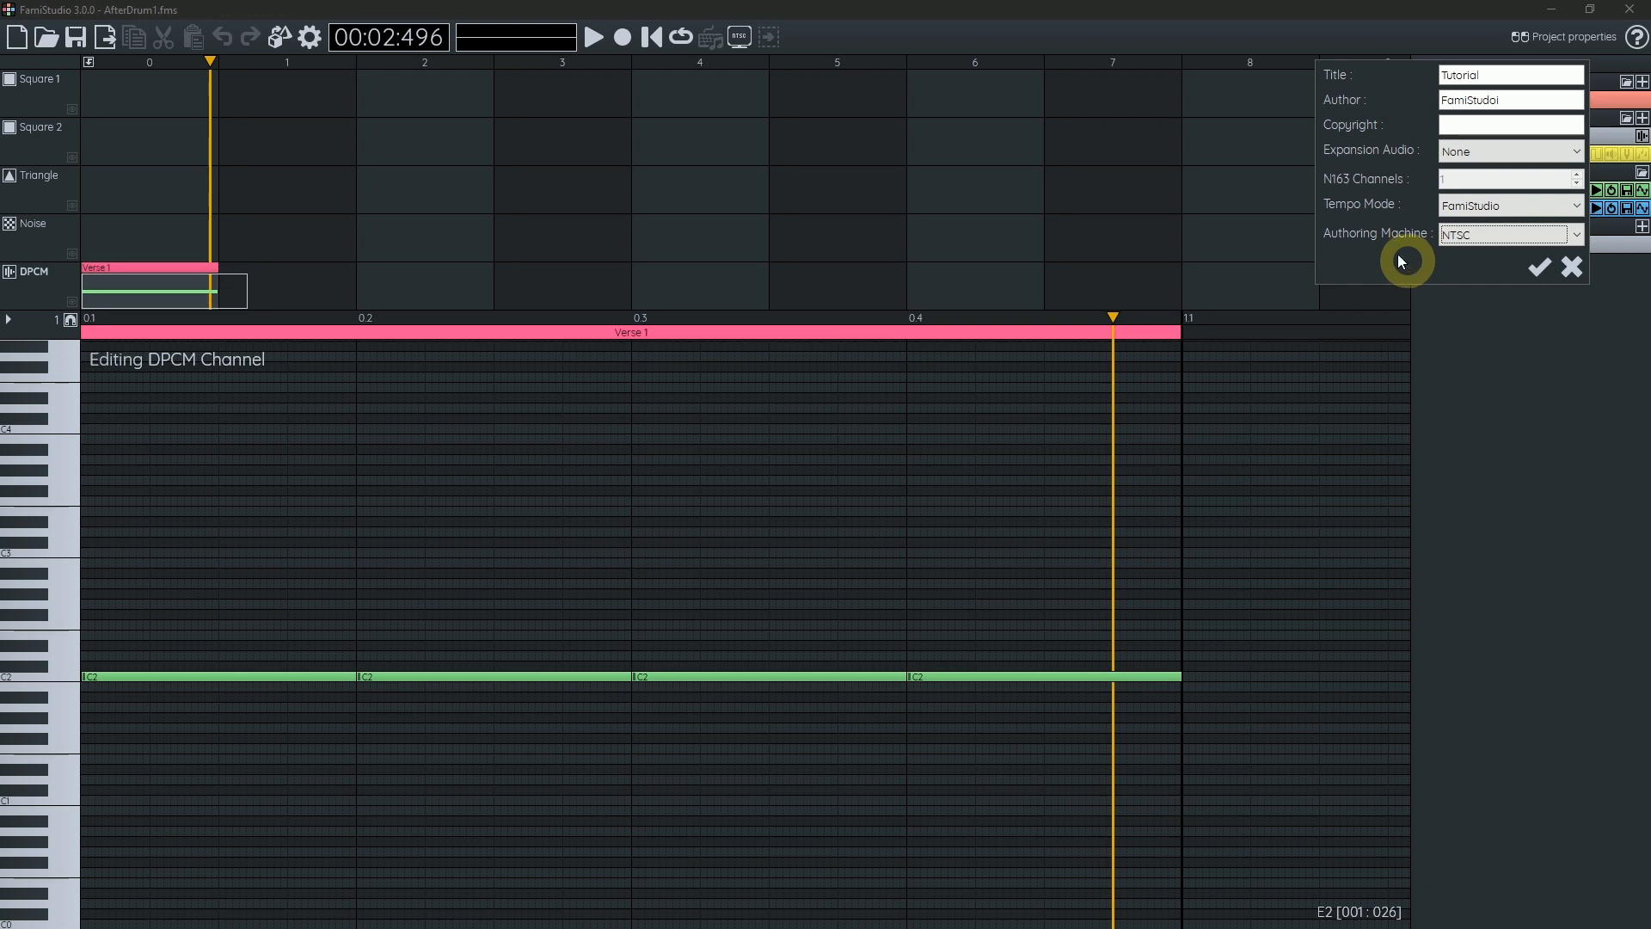
- Correct the spelling of the project's author to FamiStudio and apply the project properties
left_click_drag(1491, 99, 1545, 100)
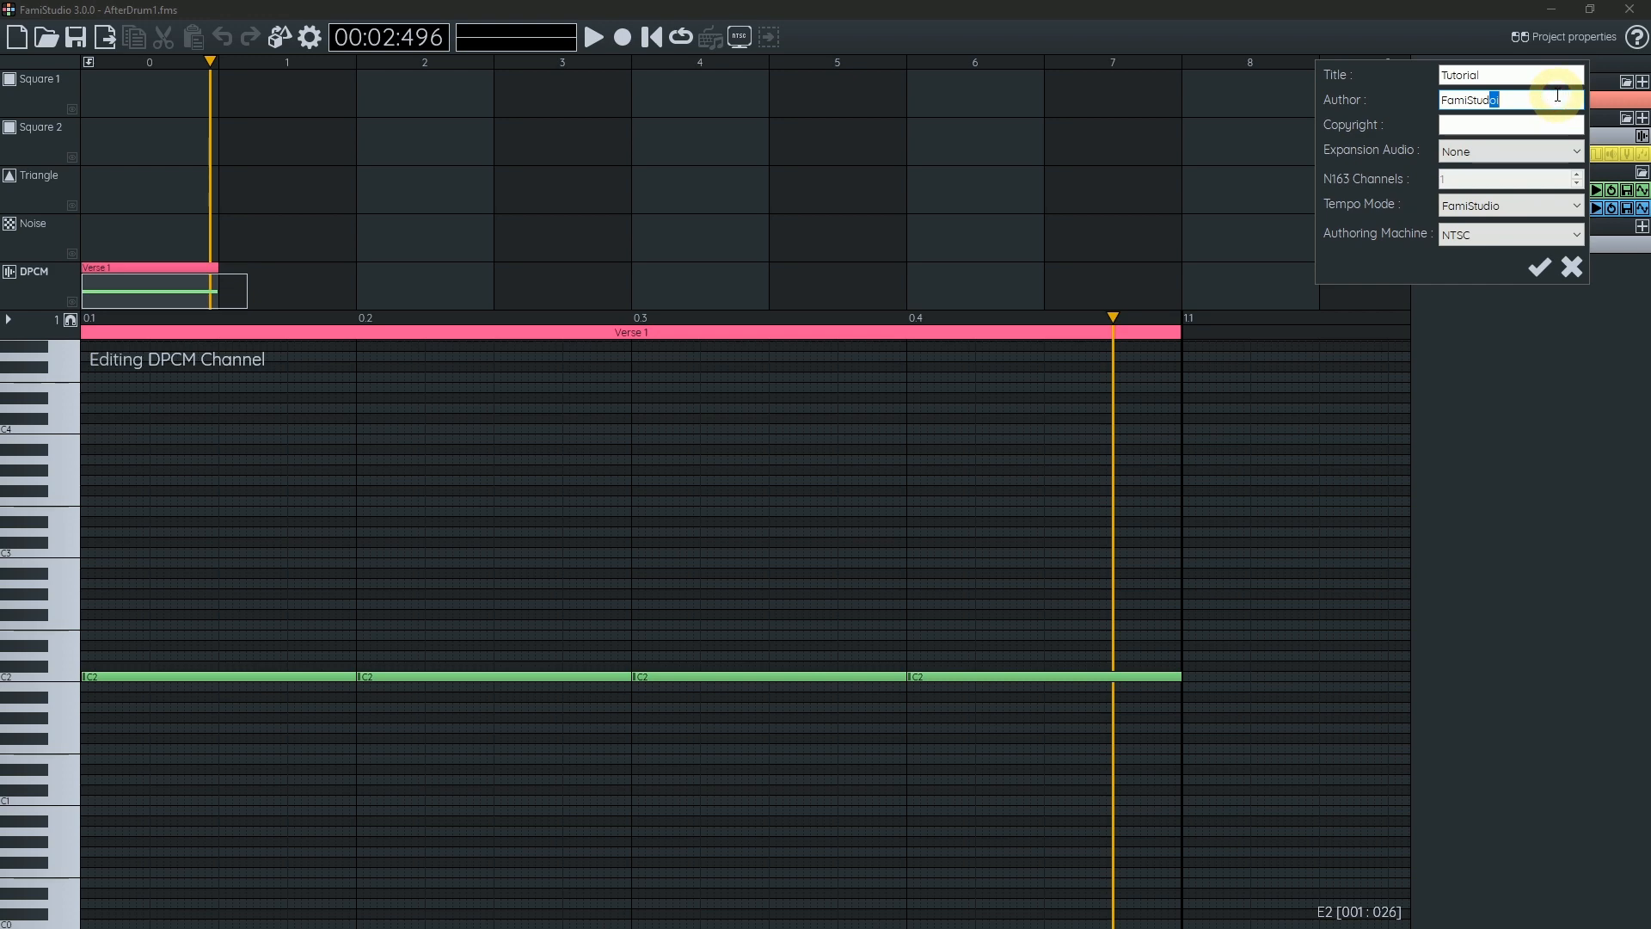
type("io")
left_click(1541, 268)
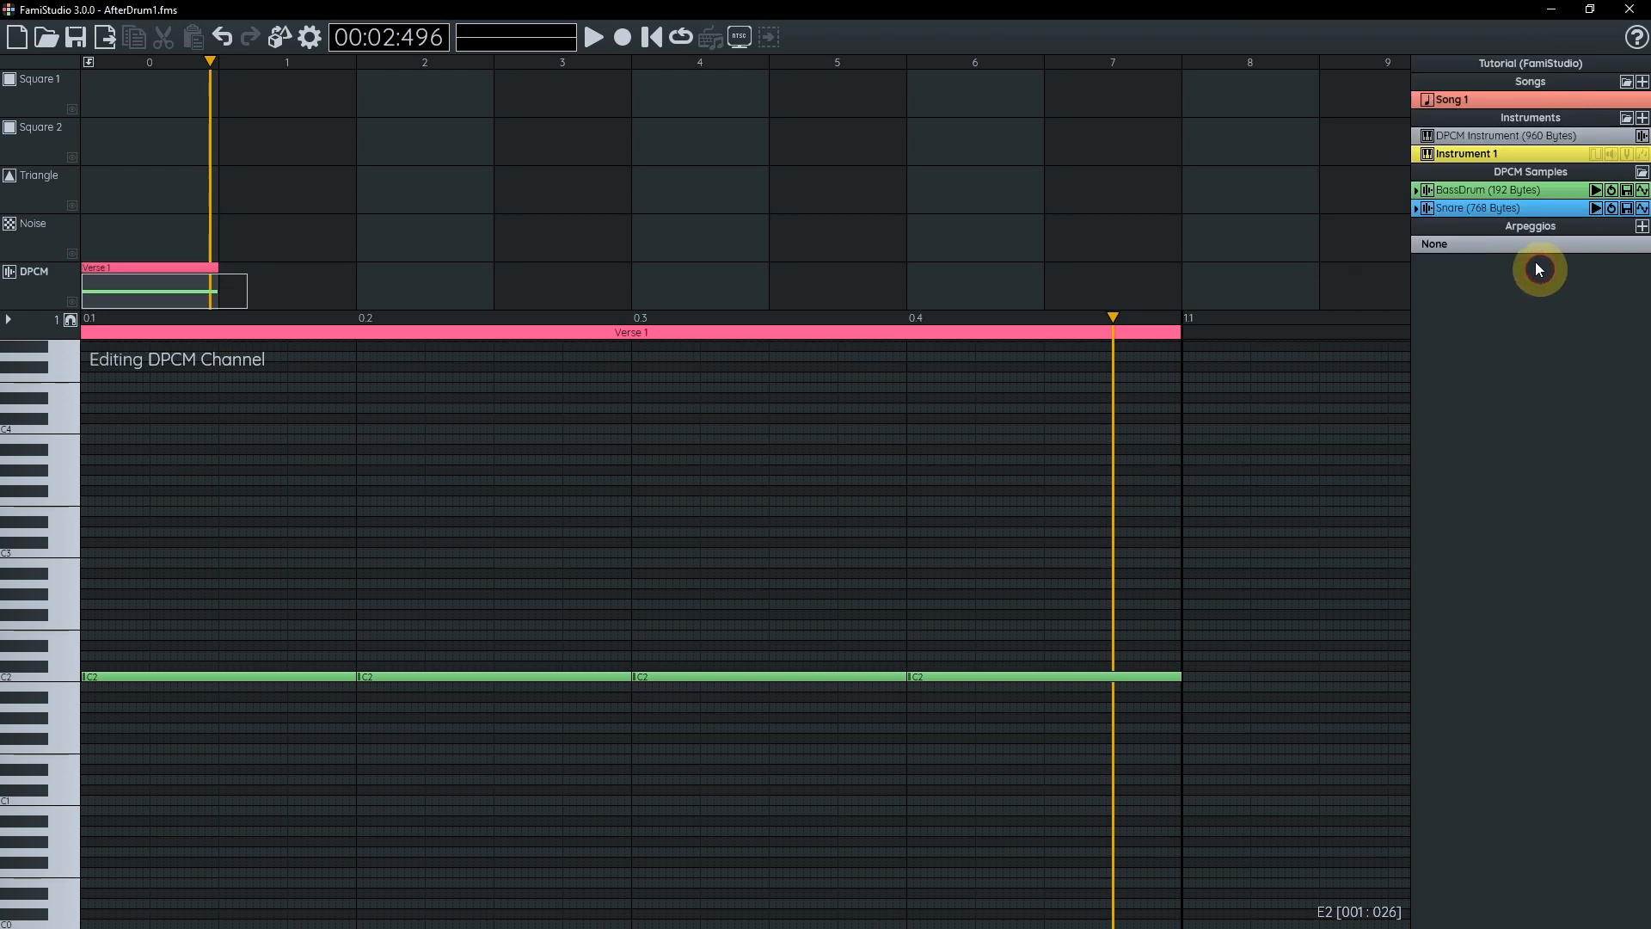
- Rename Song 1 to Tutorial Song and give it a light green color
double_click(1496, 101)
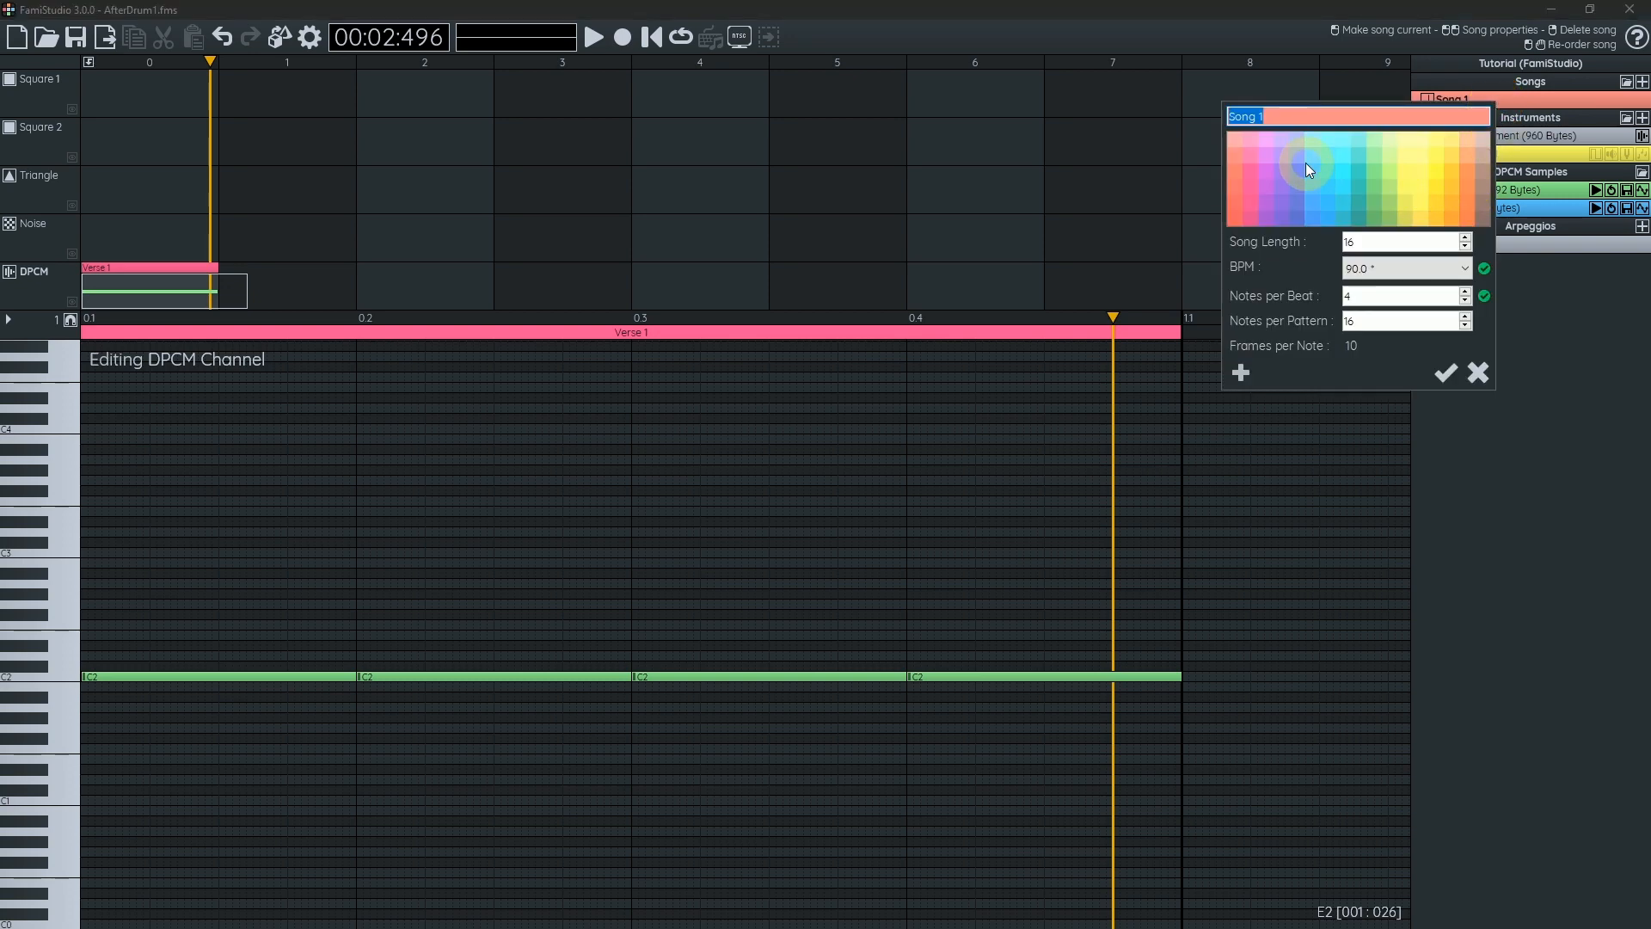
type("Tutorial Song")
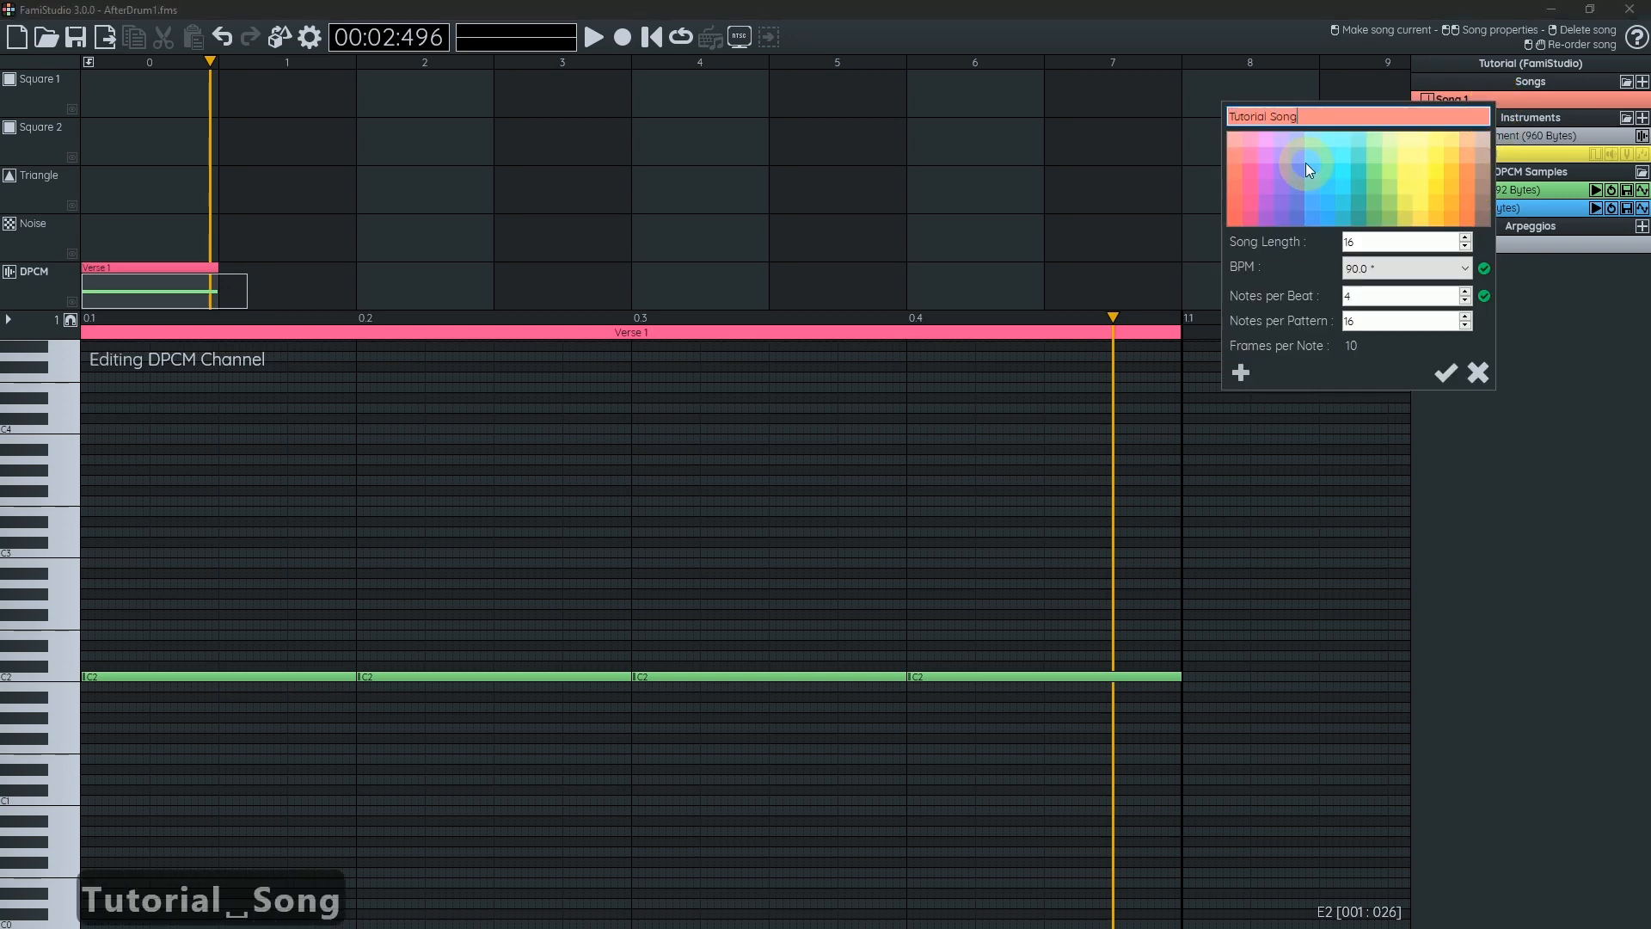
left_click(1396, 172)
left_click(1371, 155)
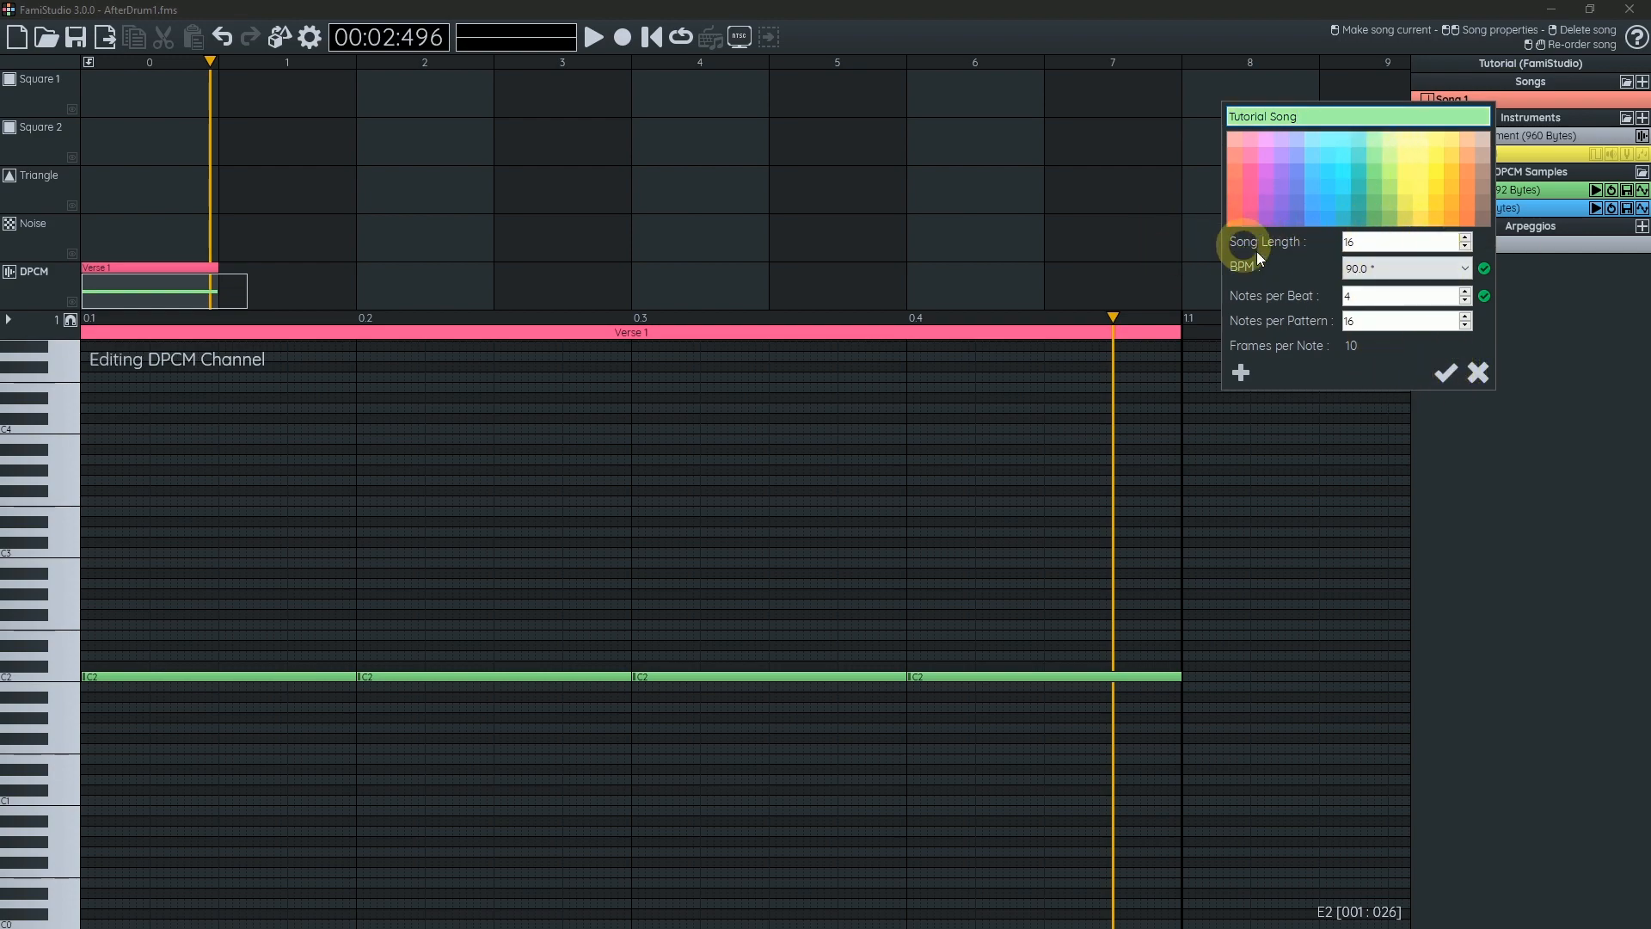
left_click(1446, 372)
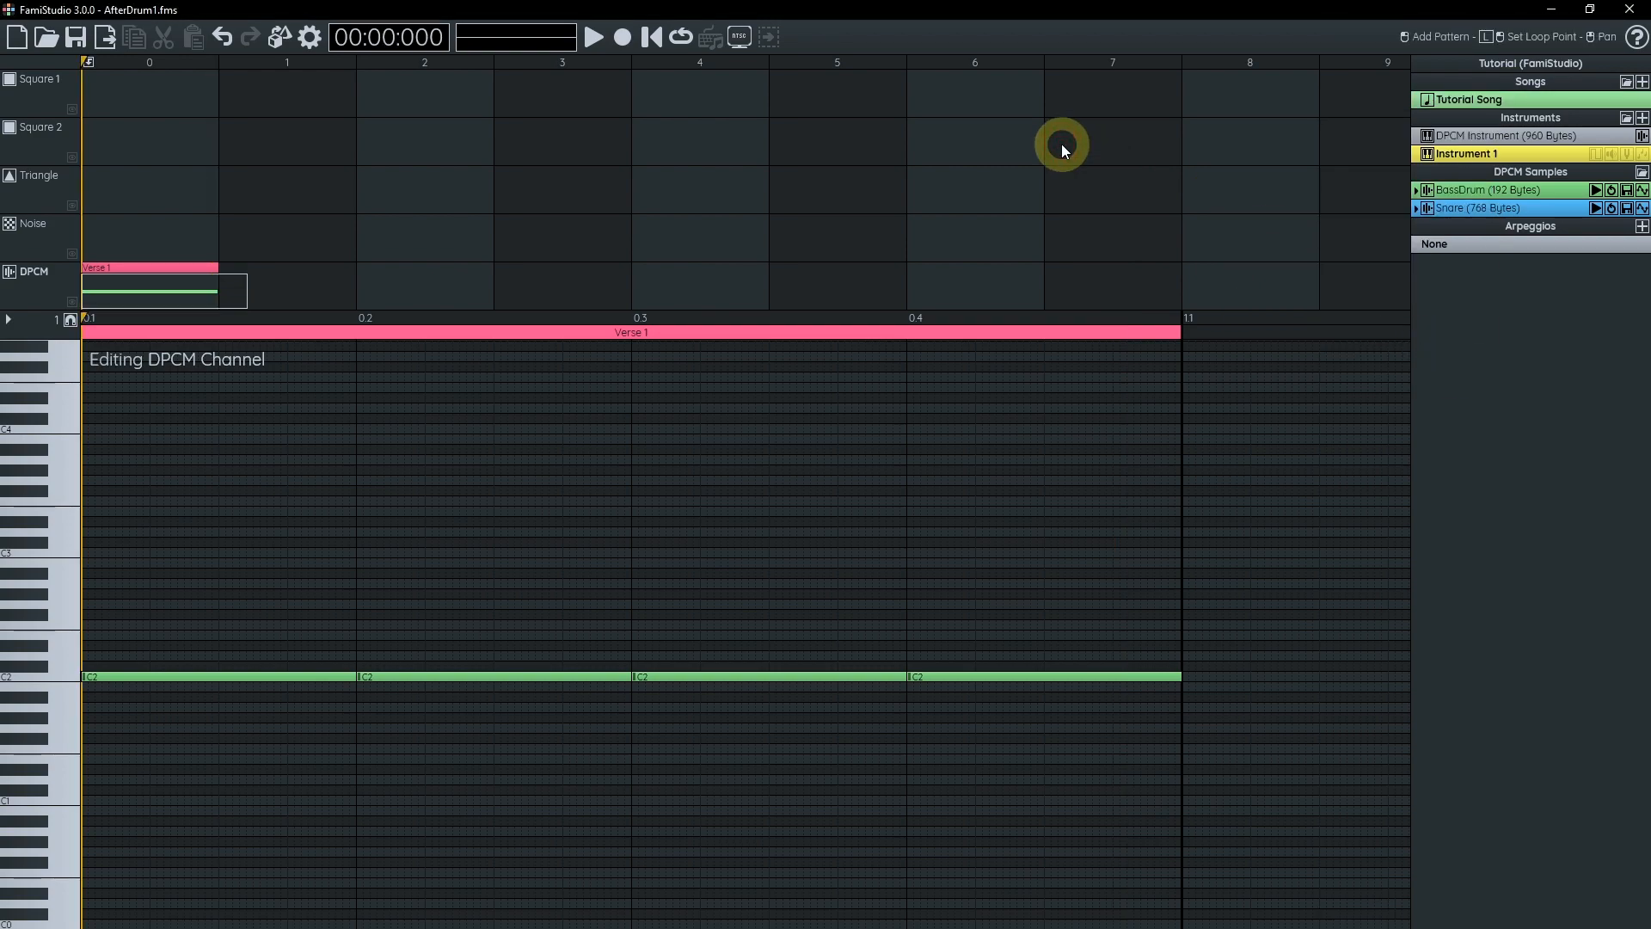
- Set the song length of Tutorial Song to 10 patterns
scroll(1061, 143, "down", 1)
double_click(1556, 100)
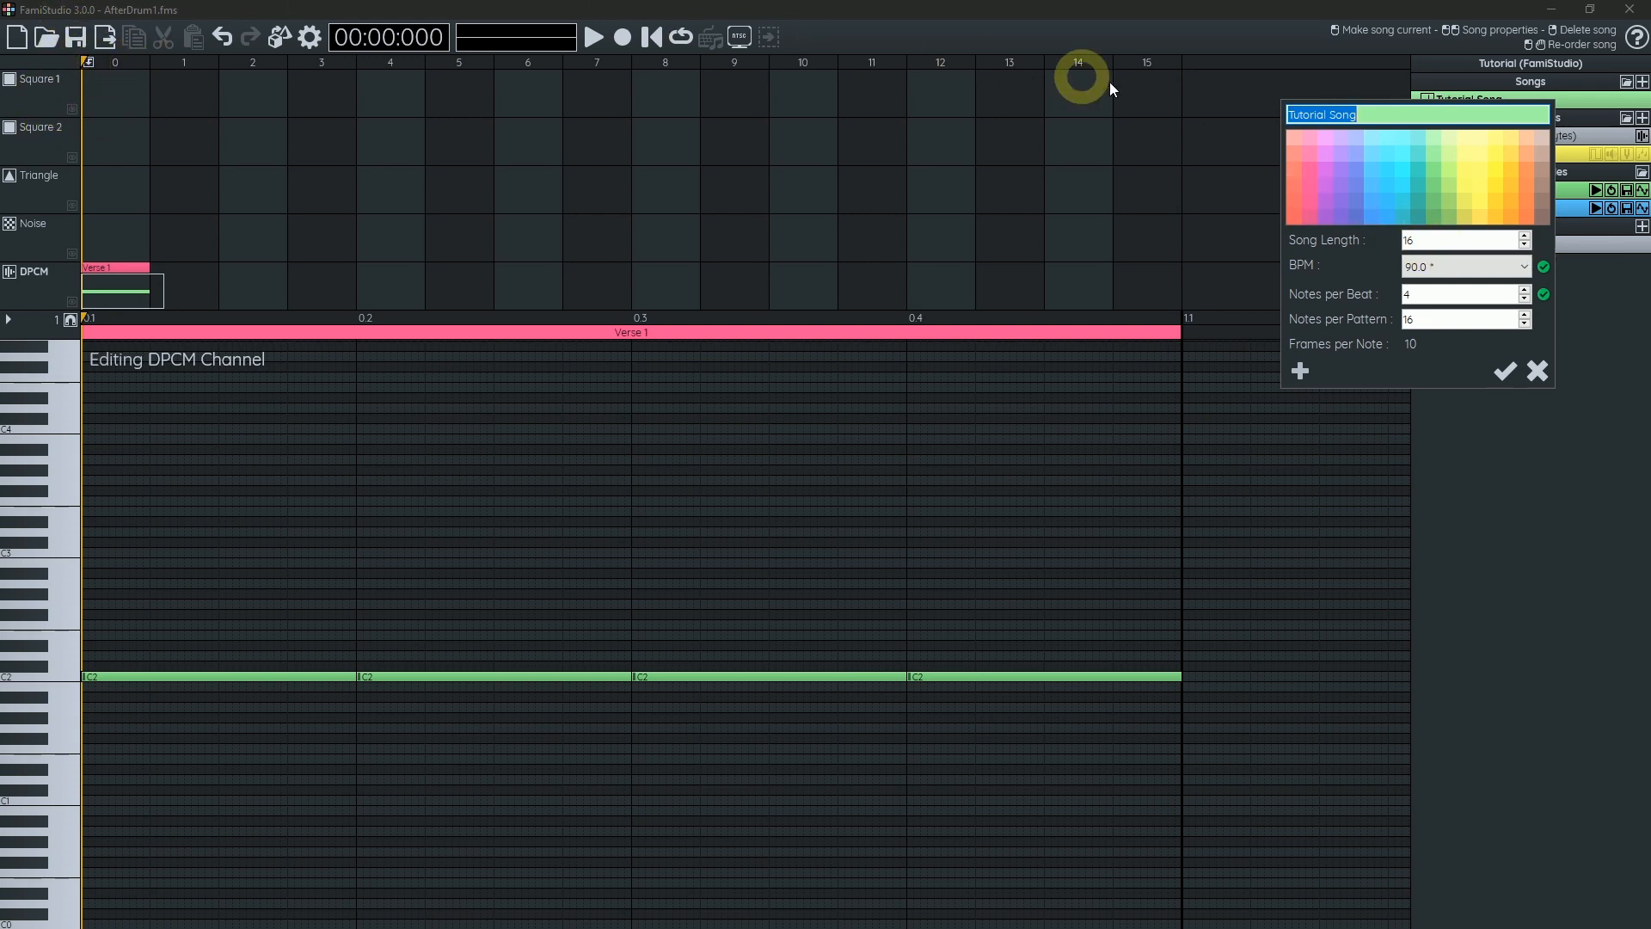
left_click(1525, 245)
left_click(1525, 245)
left_click(1525, 246)
left_click(1525, 245)
left_click(1525, 246)
left_click(1525, 245)
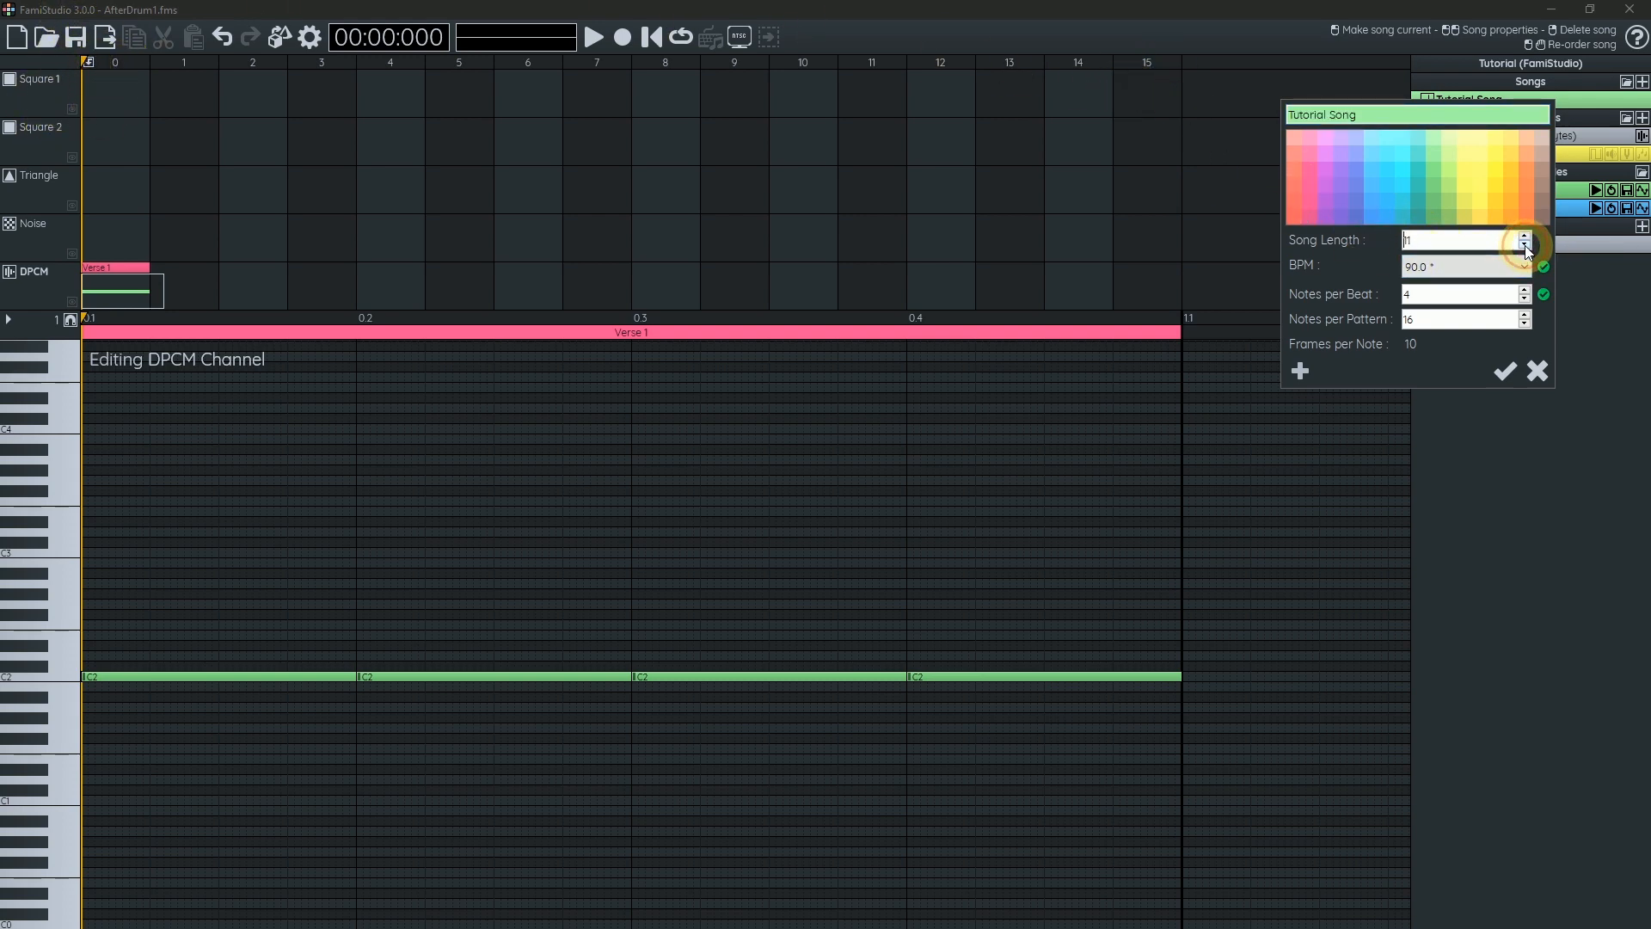
left_click(1507, 372)
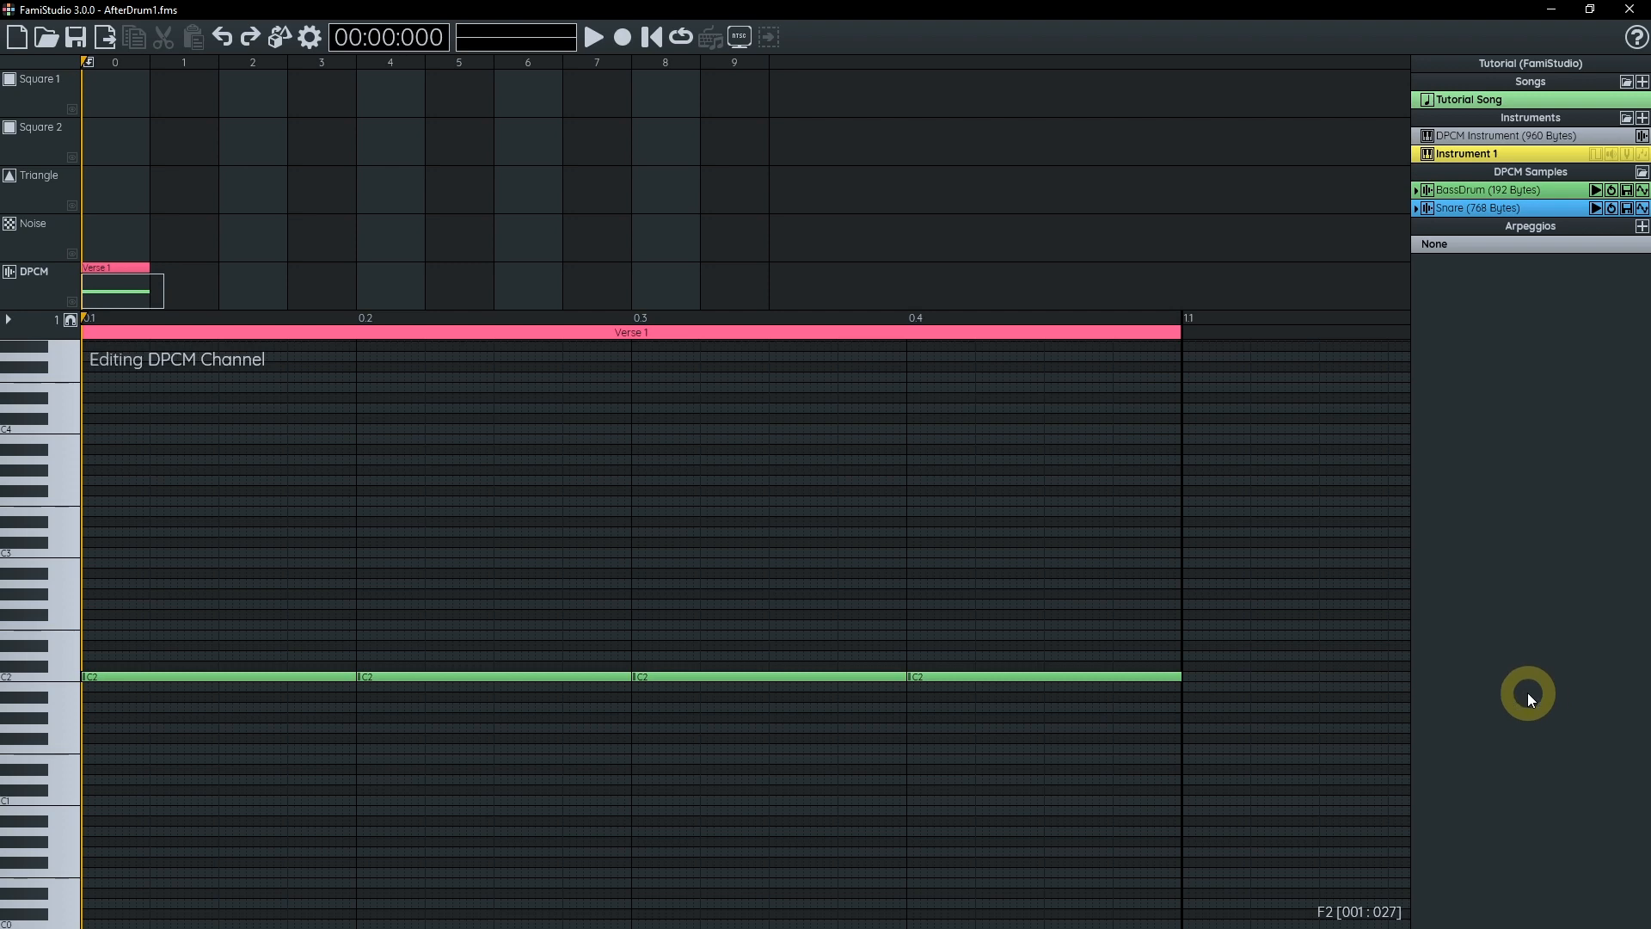
- Set the BPM of Tutorial Song to 150.0 and choose to resize the notes to reflect the new BPM
double_click(1556, 100)
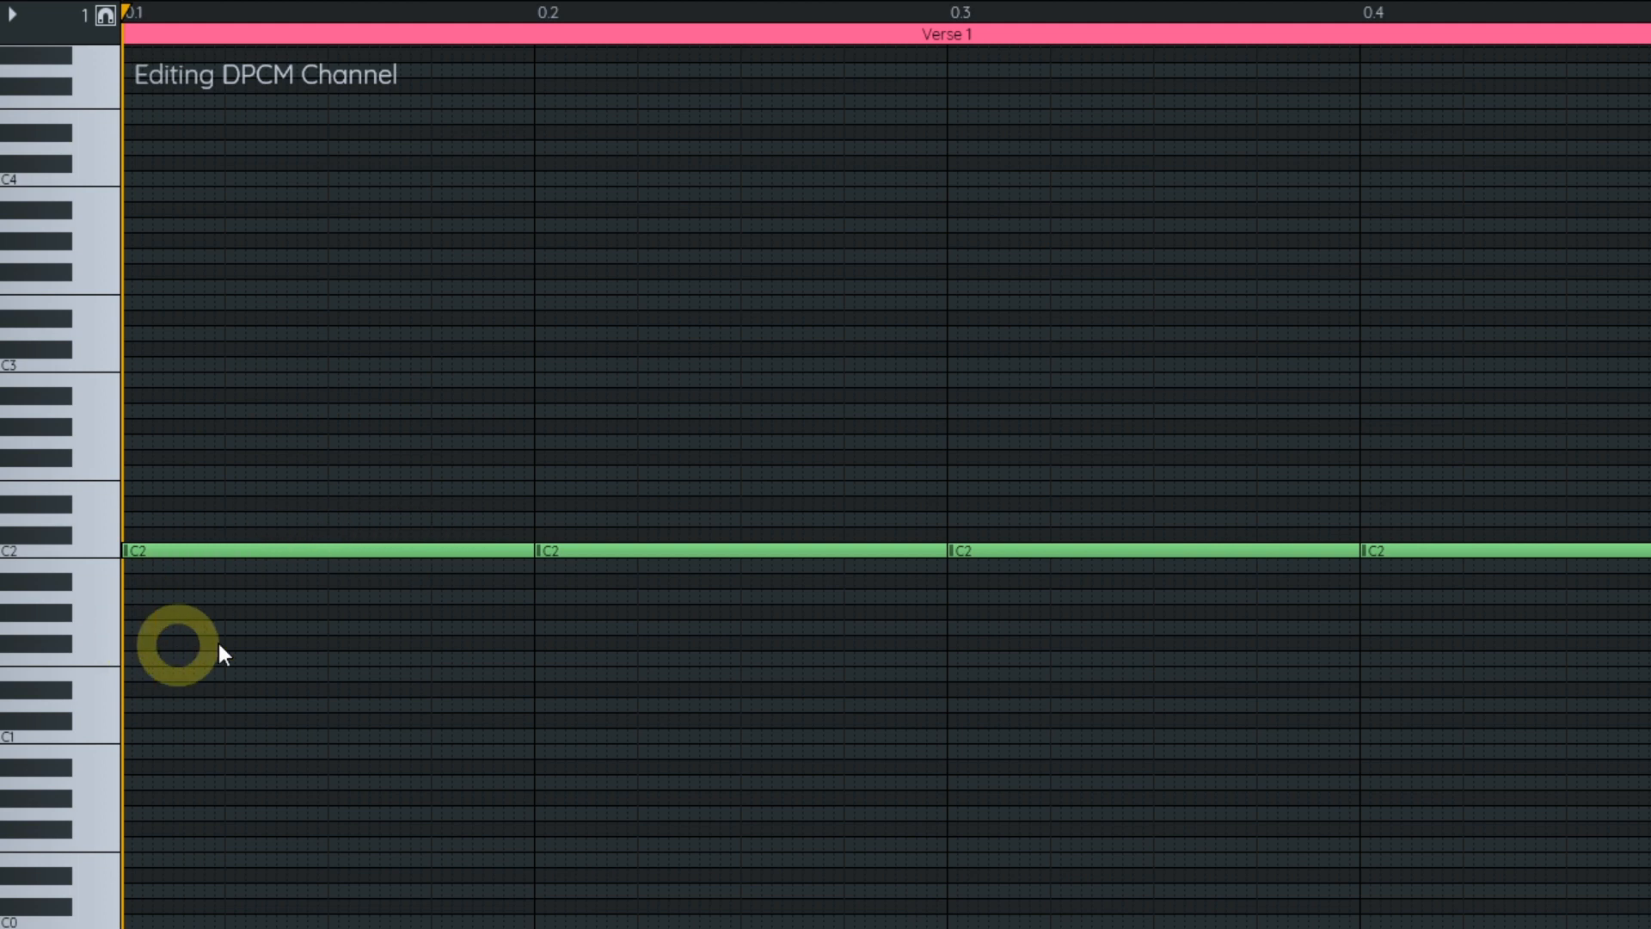
key("ctrl+2")
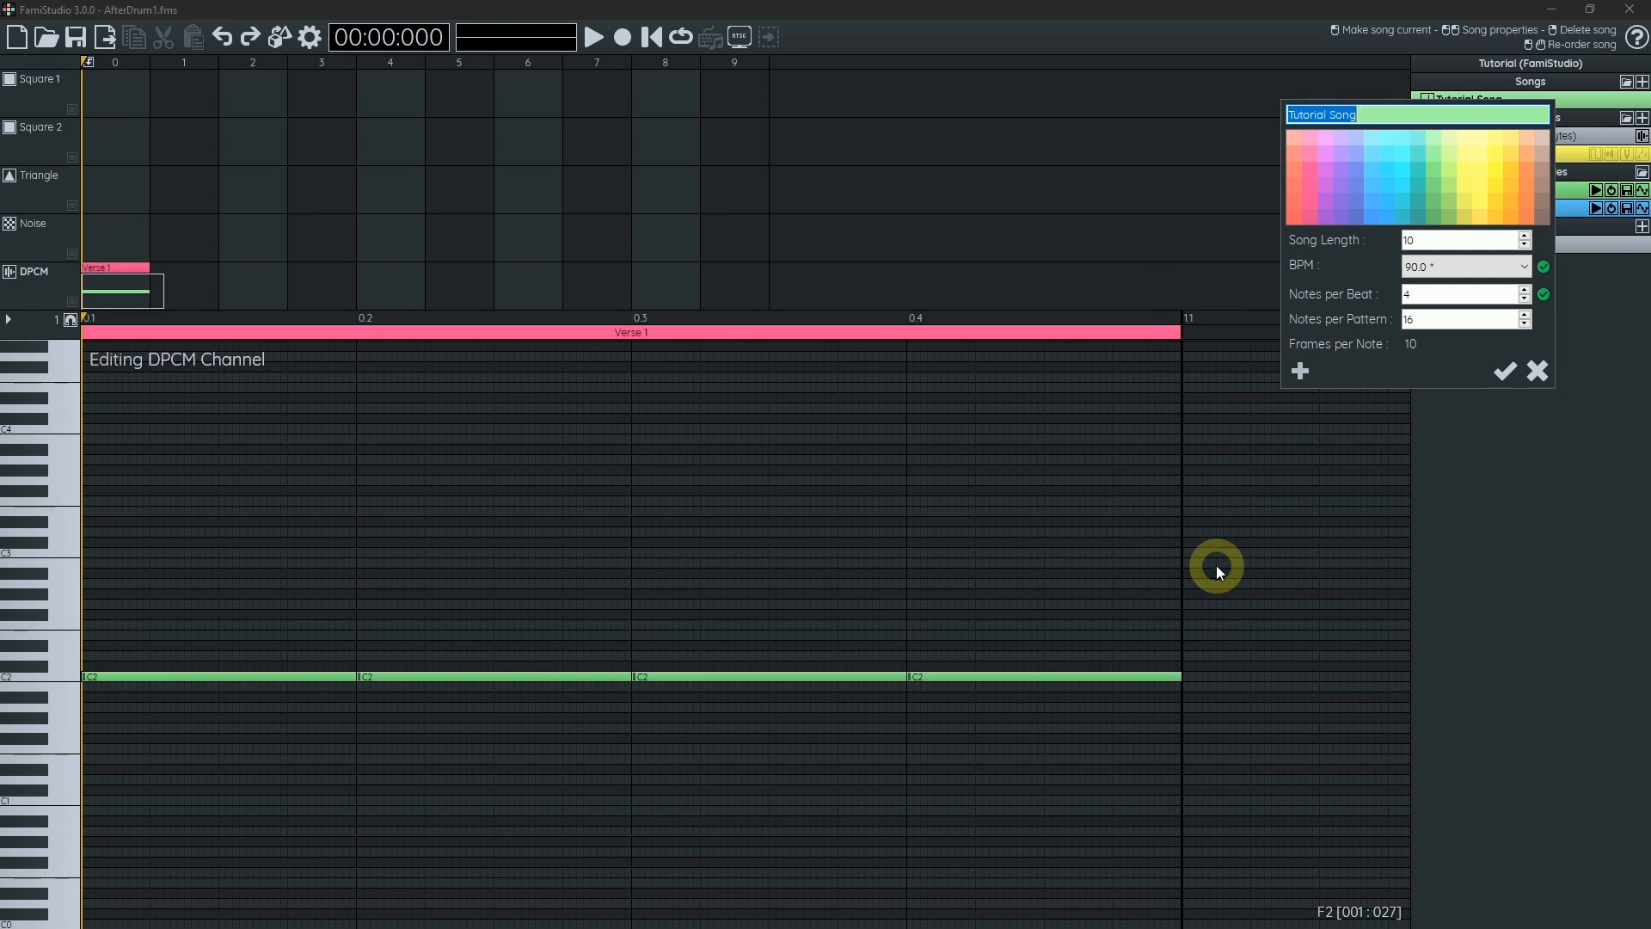
left_click(1523, 267)
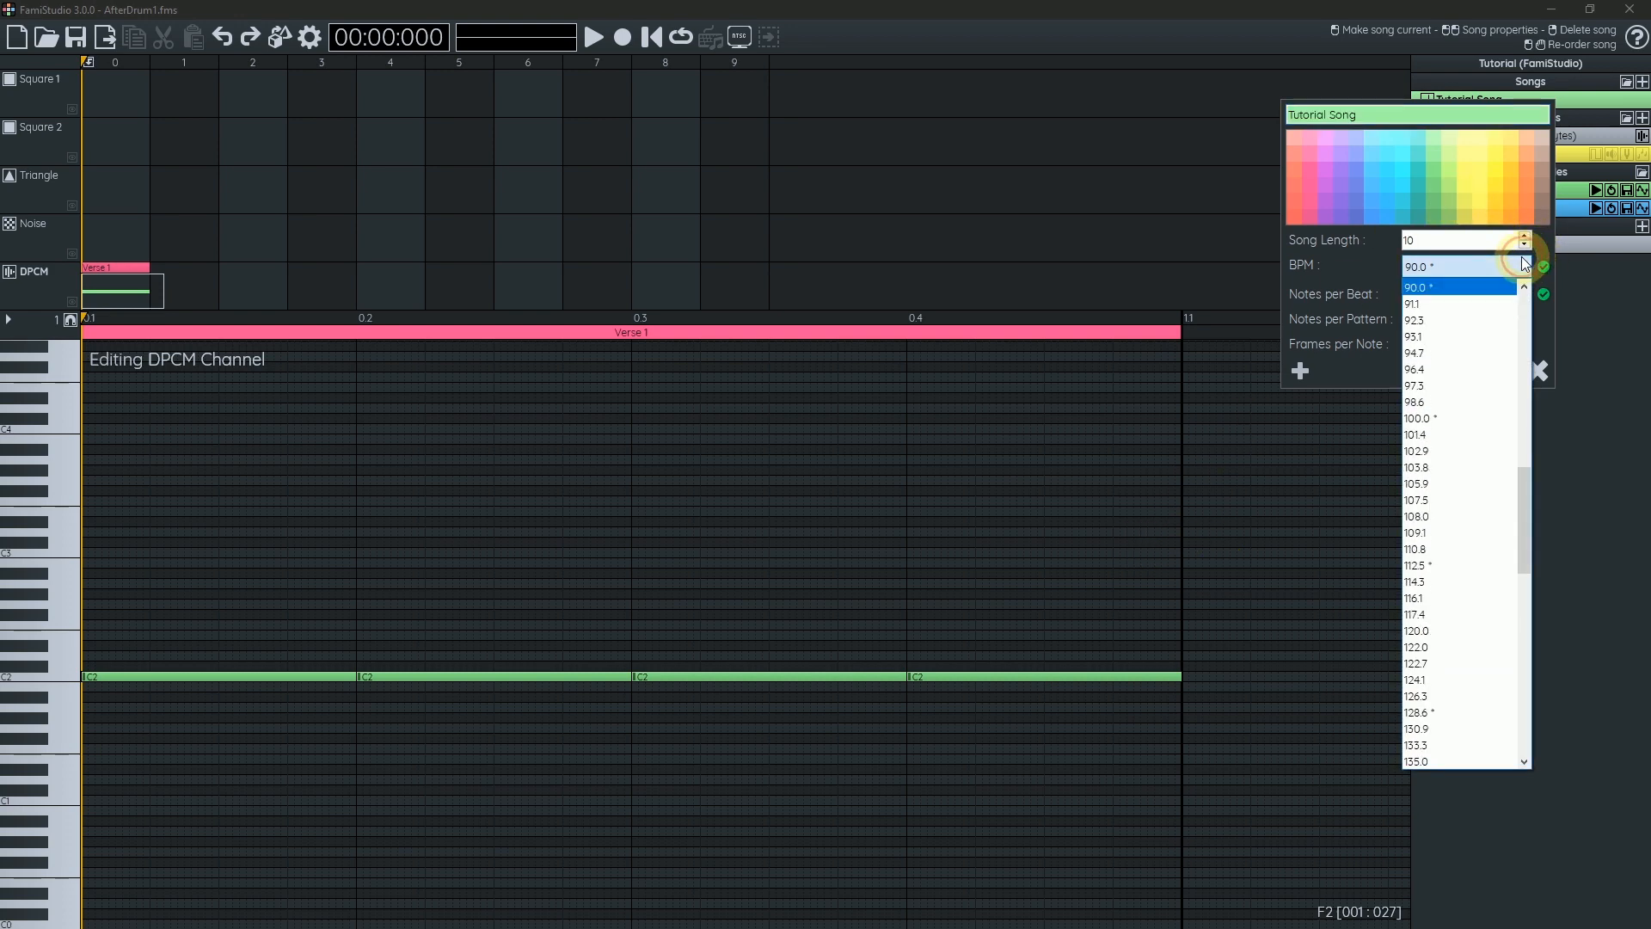
left_click_drag(1525, 504, 1525, 573)
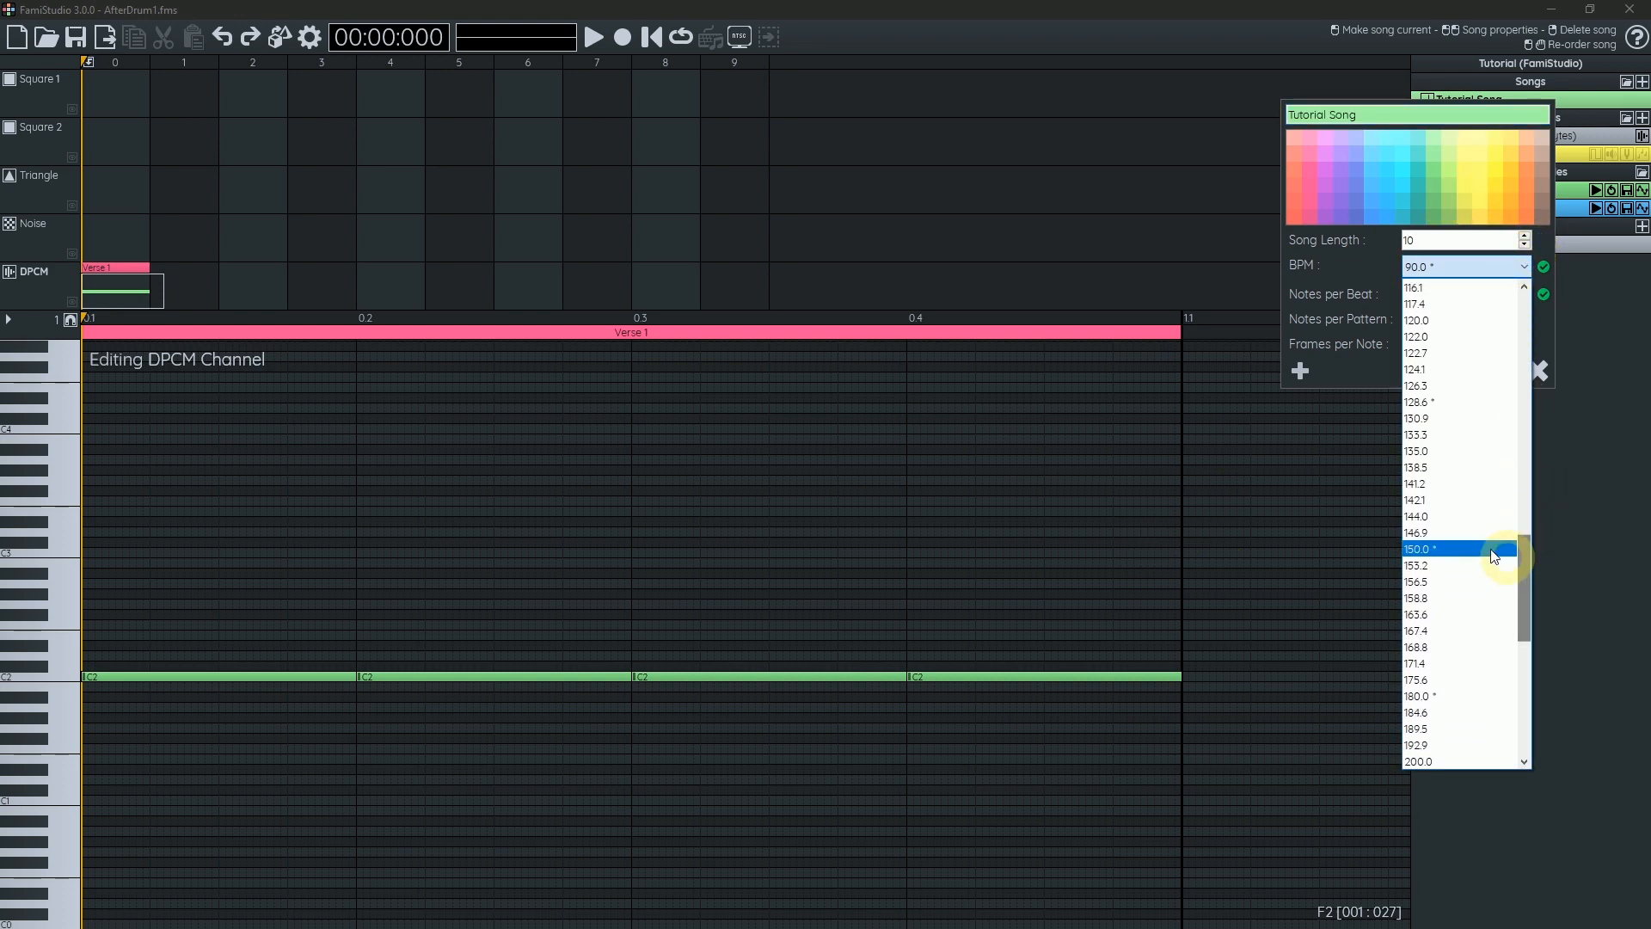
left_click(1443, 550)
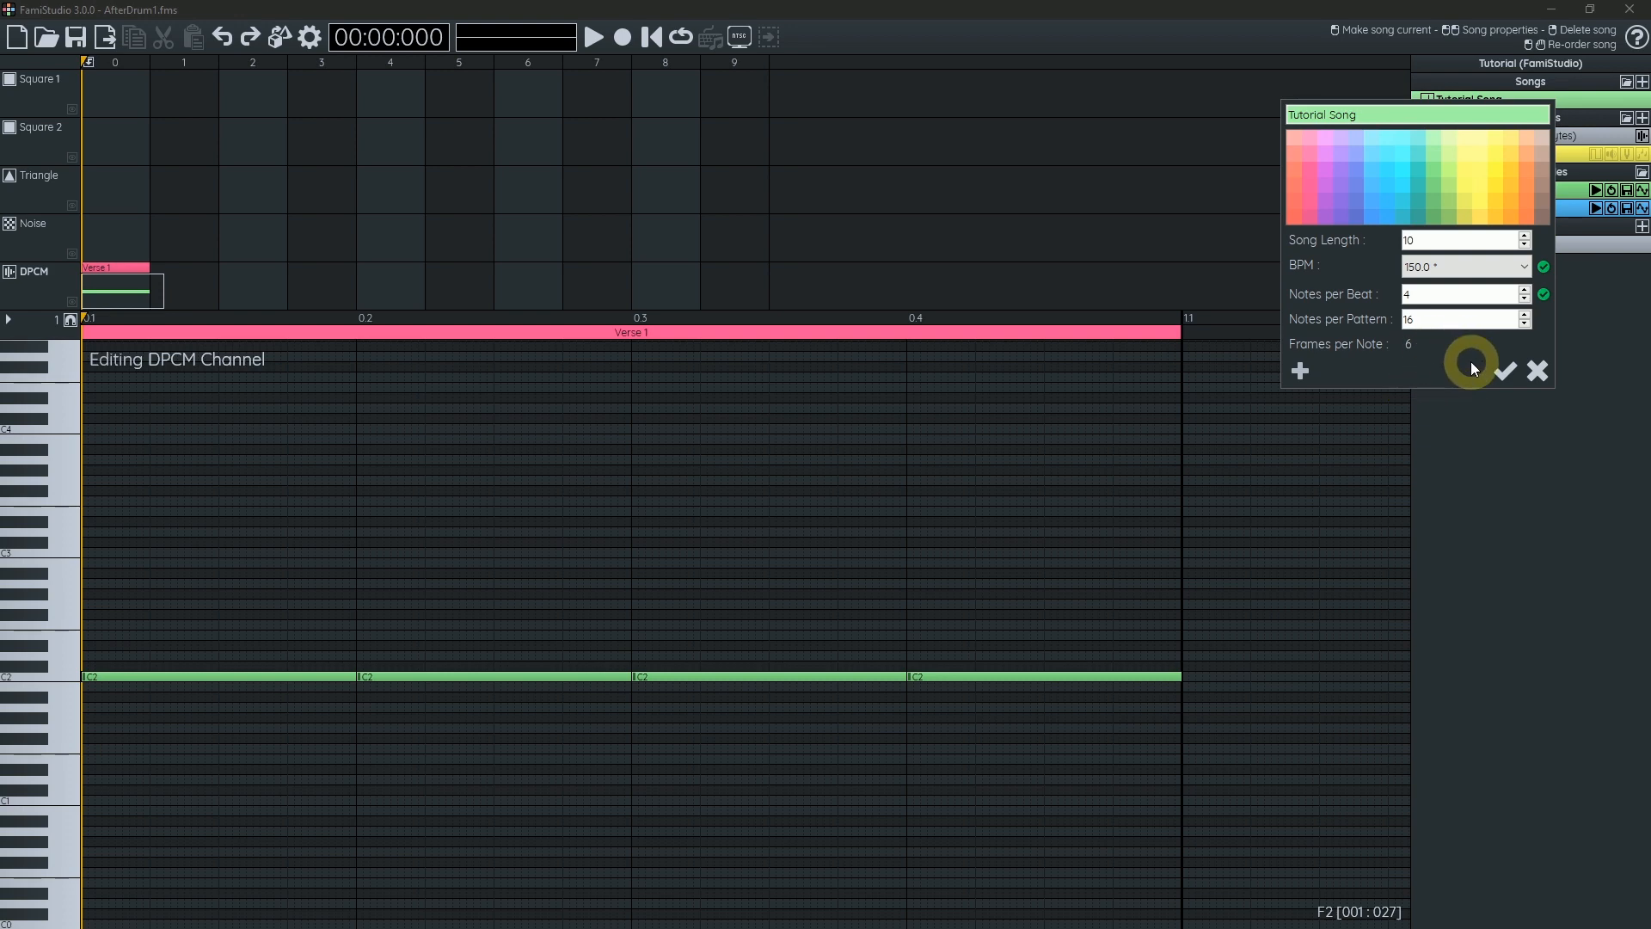
left_click(1507, 374)
left_click(879, 454)
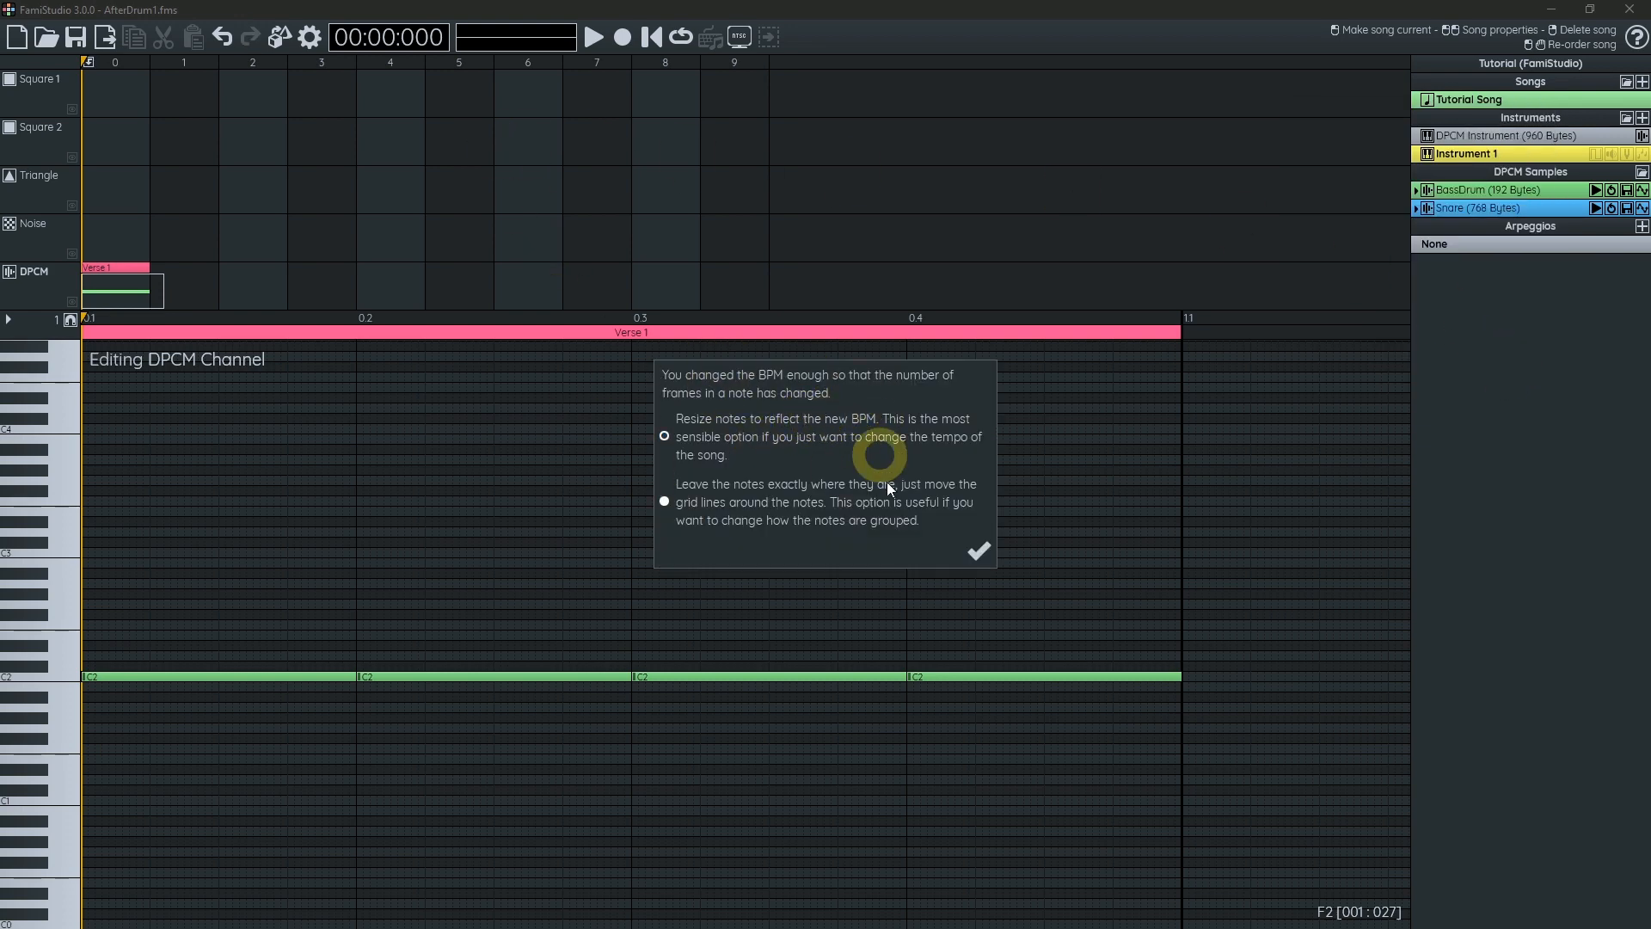
left_click(979, 550)
key("ctrl+3")
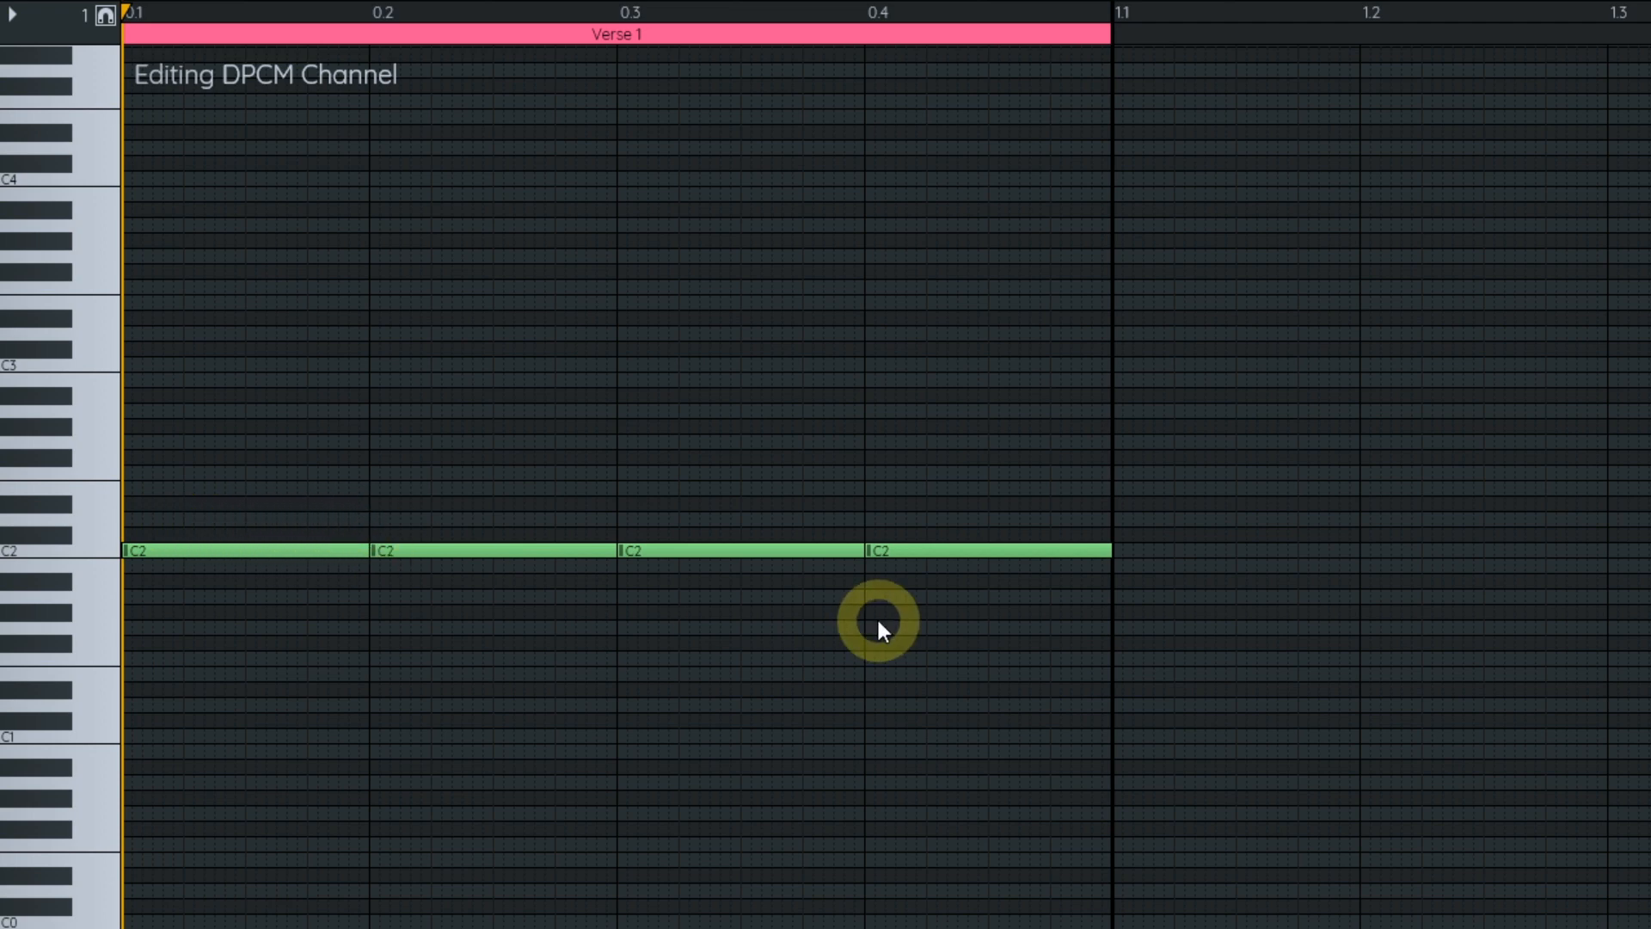
key("ctrl+2")
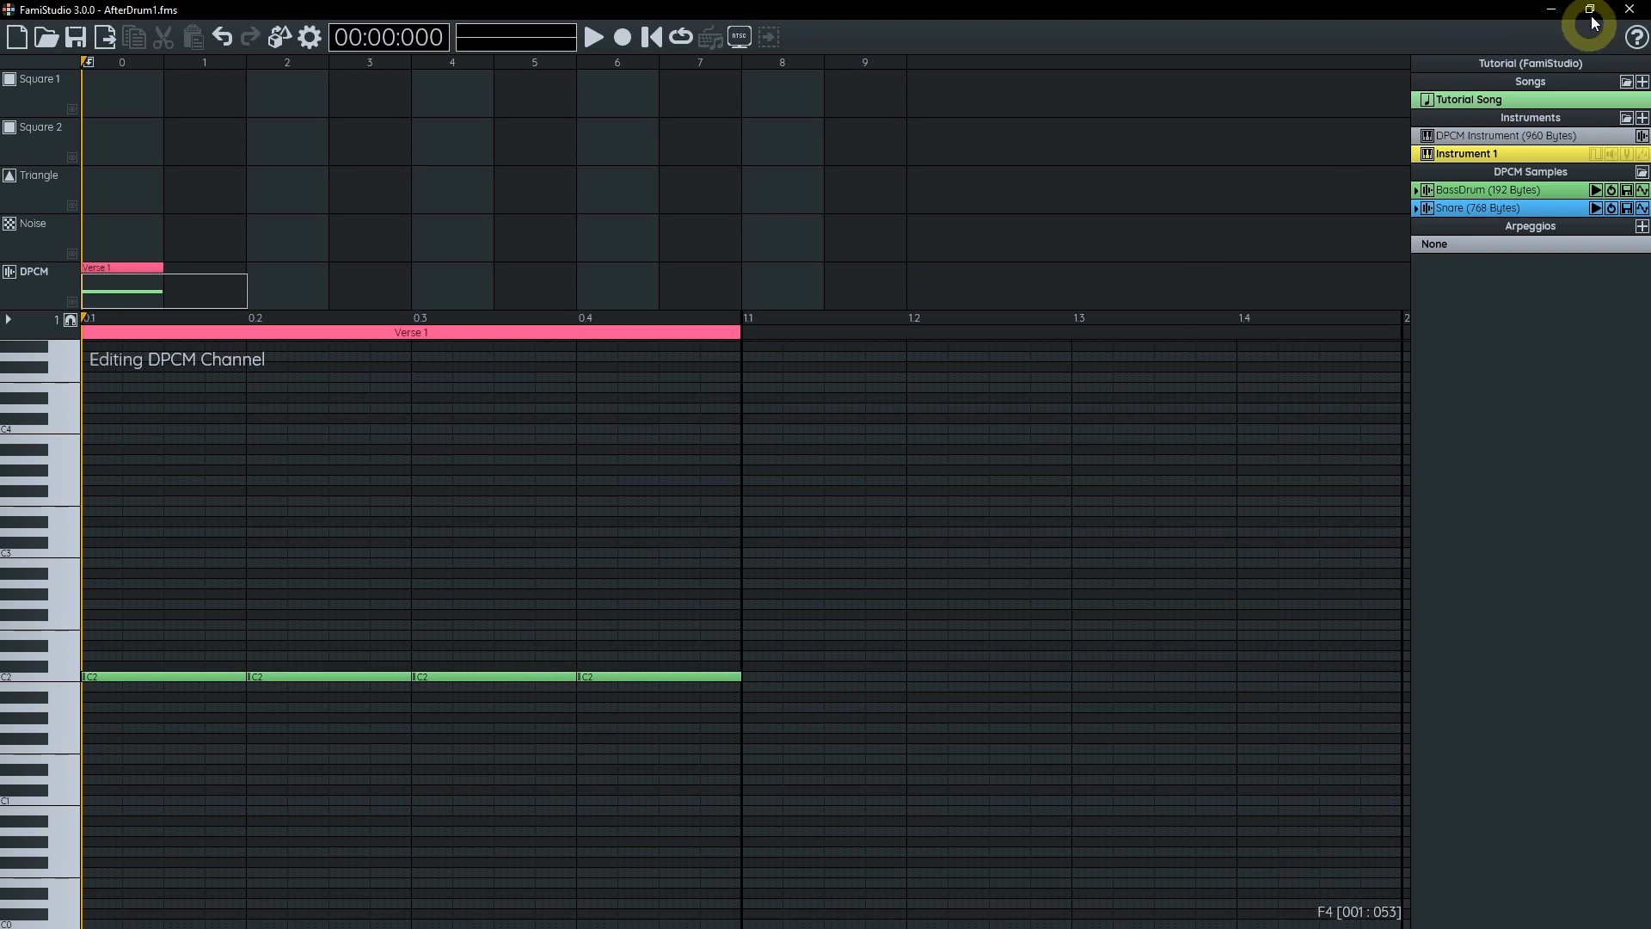
- Set the Notes per Pattern of Tutorial Song to 32
double_click(1511, 98)
left_click(1389, 317)
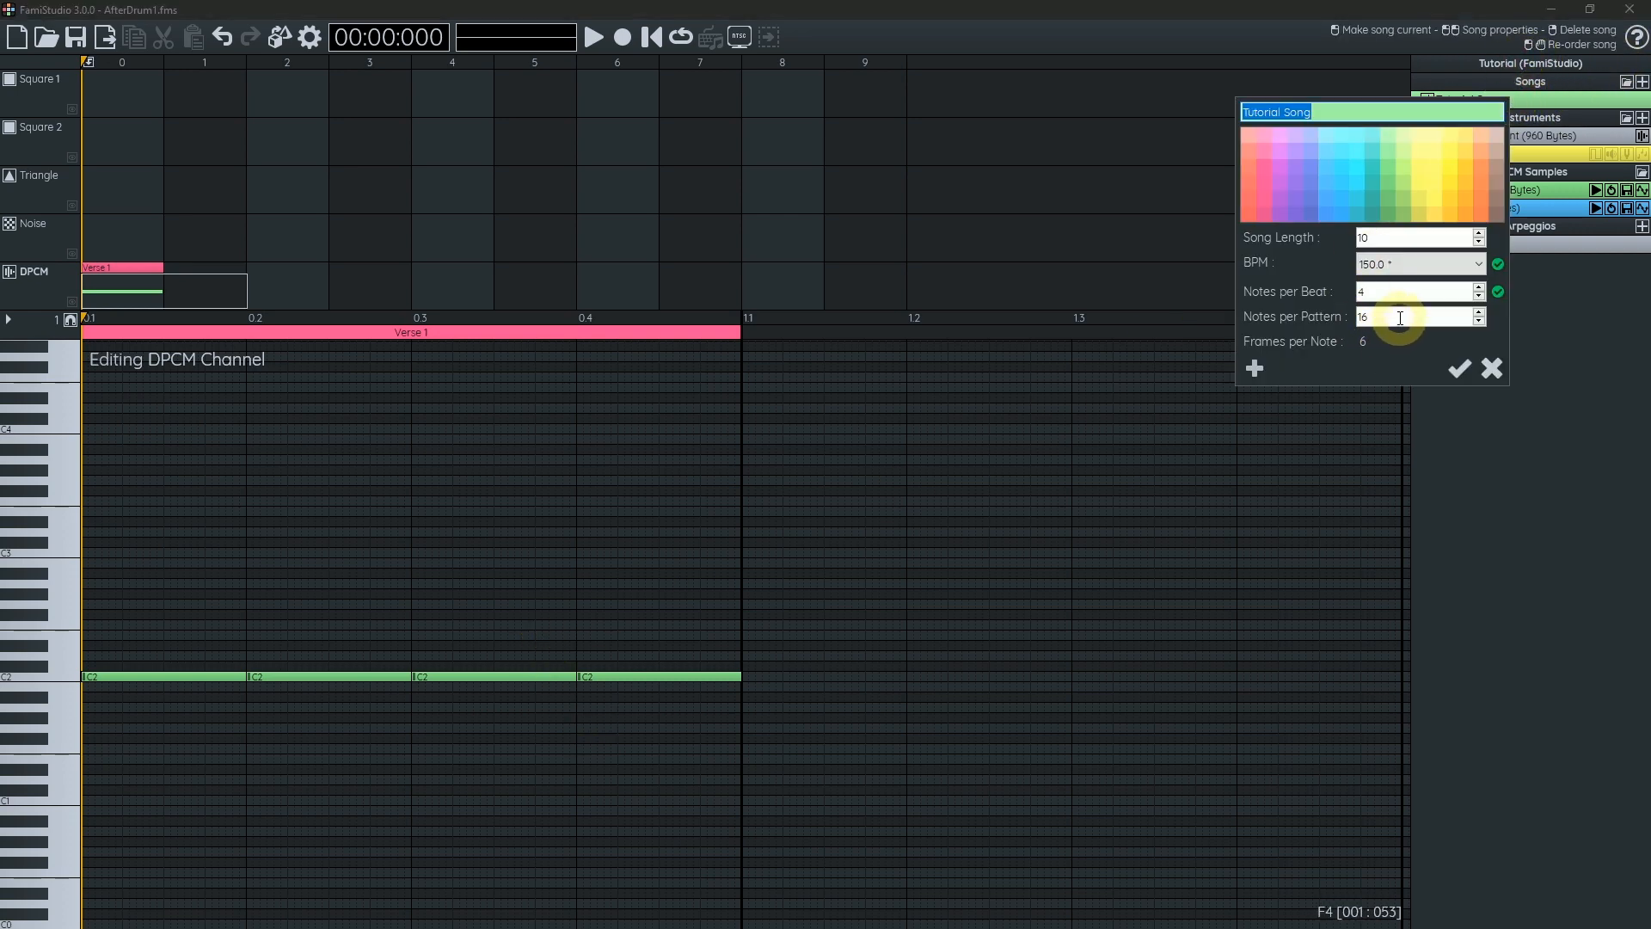
type("32")
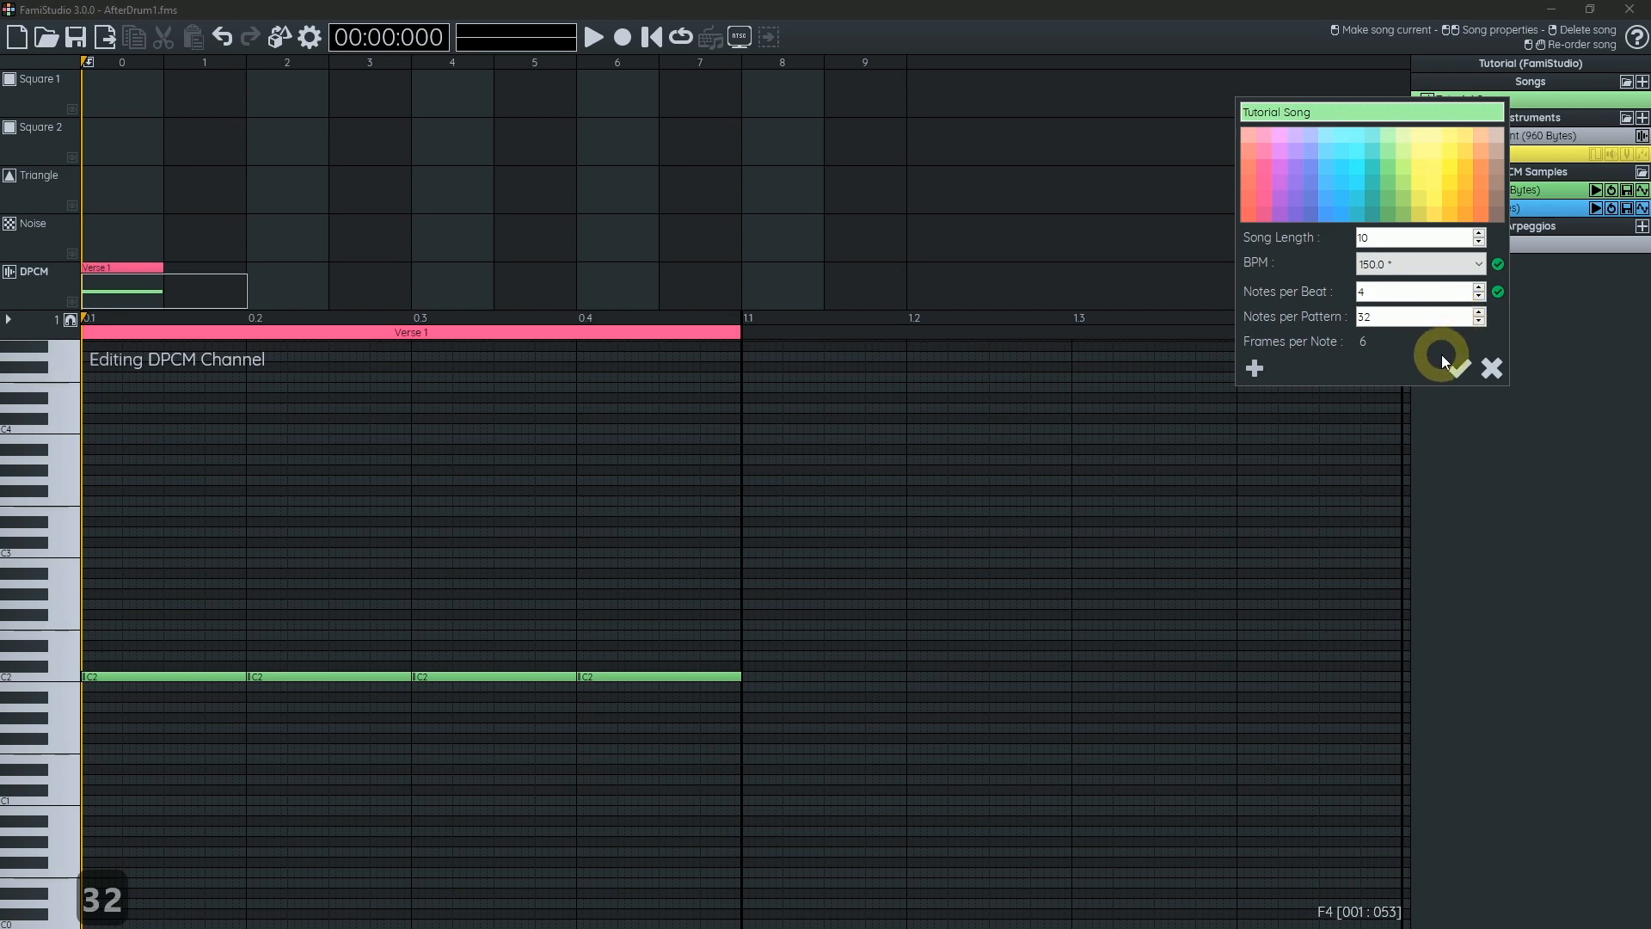
left_click(1460, 368)
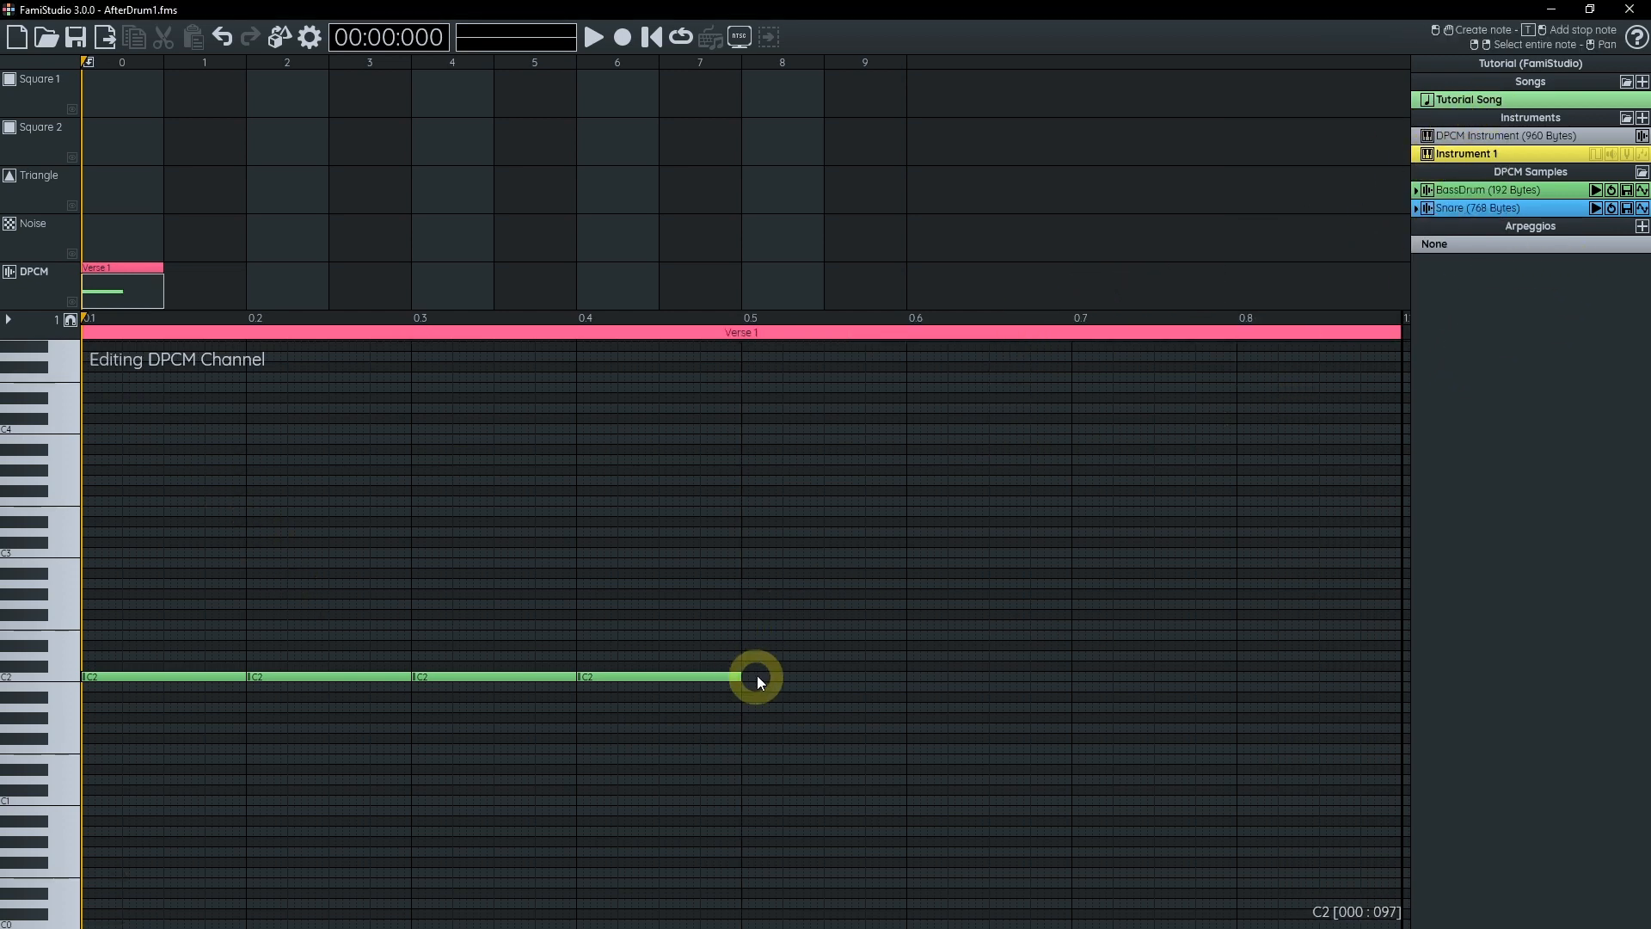
- Fill the second half of the DPCM channel's Verse 1 pattern with four one-beat C2 notes
left_click_drag(751, 680, 235, 684)
left_click_drag(234, 527, 1591, 473)
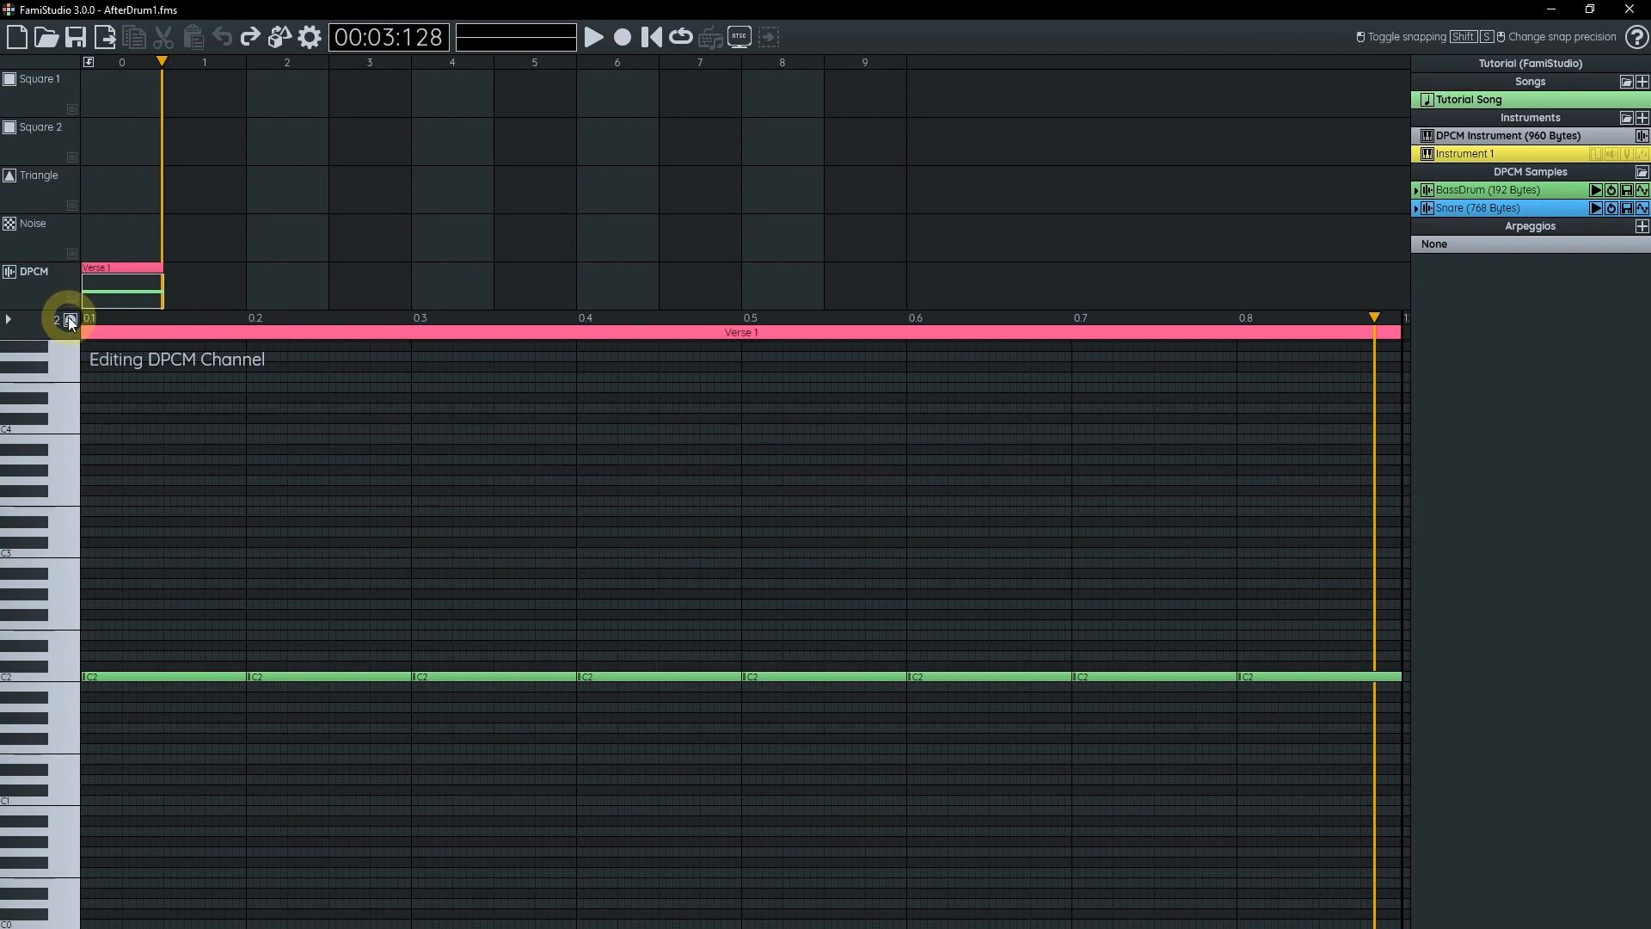
- Rework beats 1 to 4 of the DPCM Verse 1 pattern with half-beat D2 snares on beats 2 and 4 and syncopated C2 notes around them
scroll(71, 320, "down", 4)
scroll(70, 320, "down", 2)
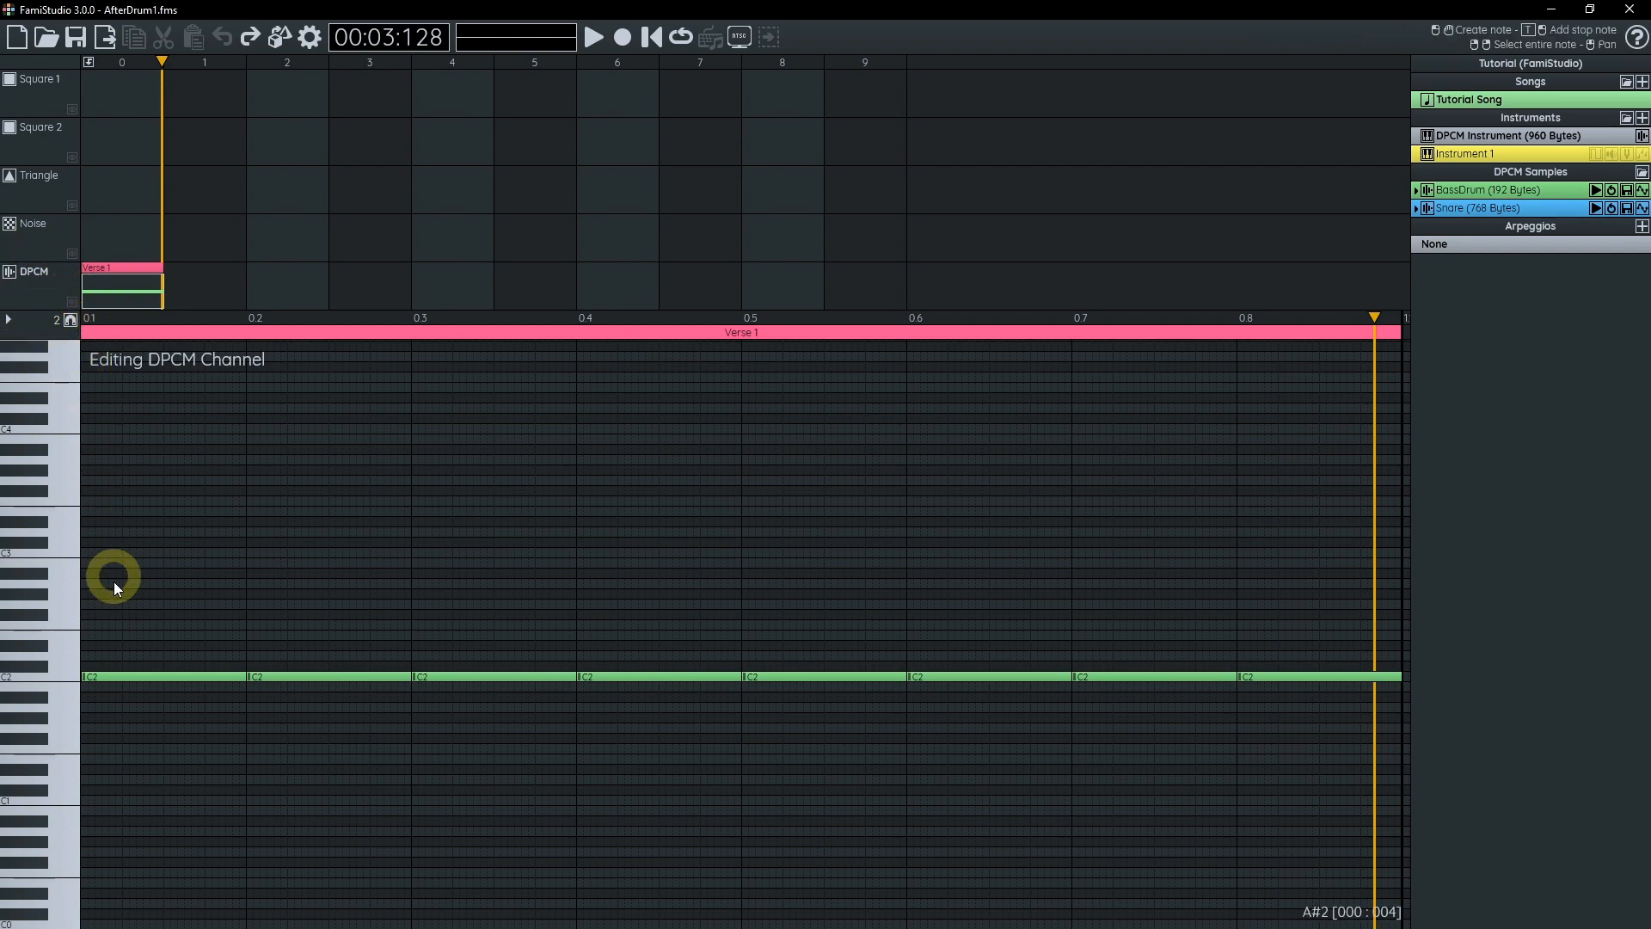
left_click(179, 675)
left_click(256, 654)
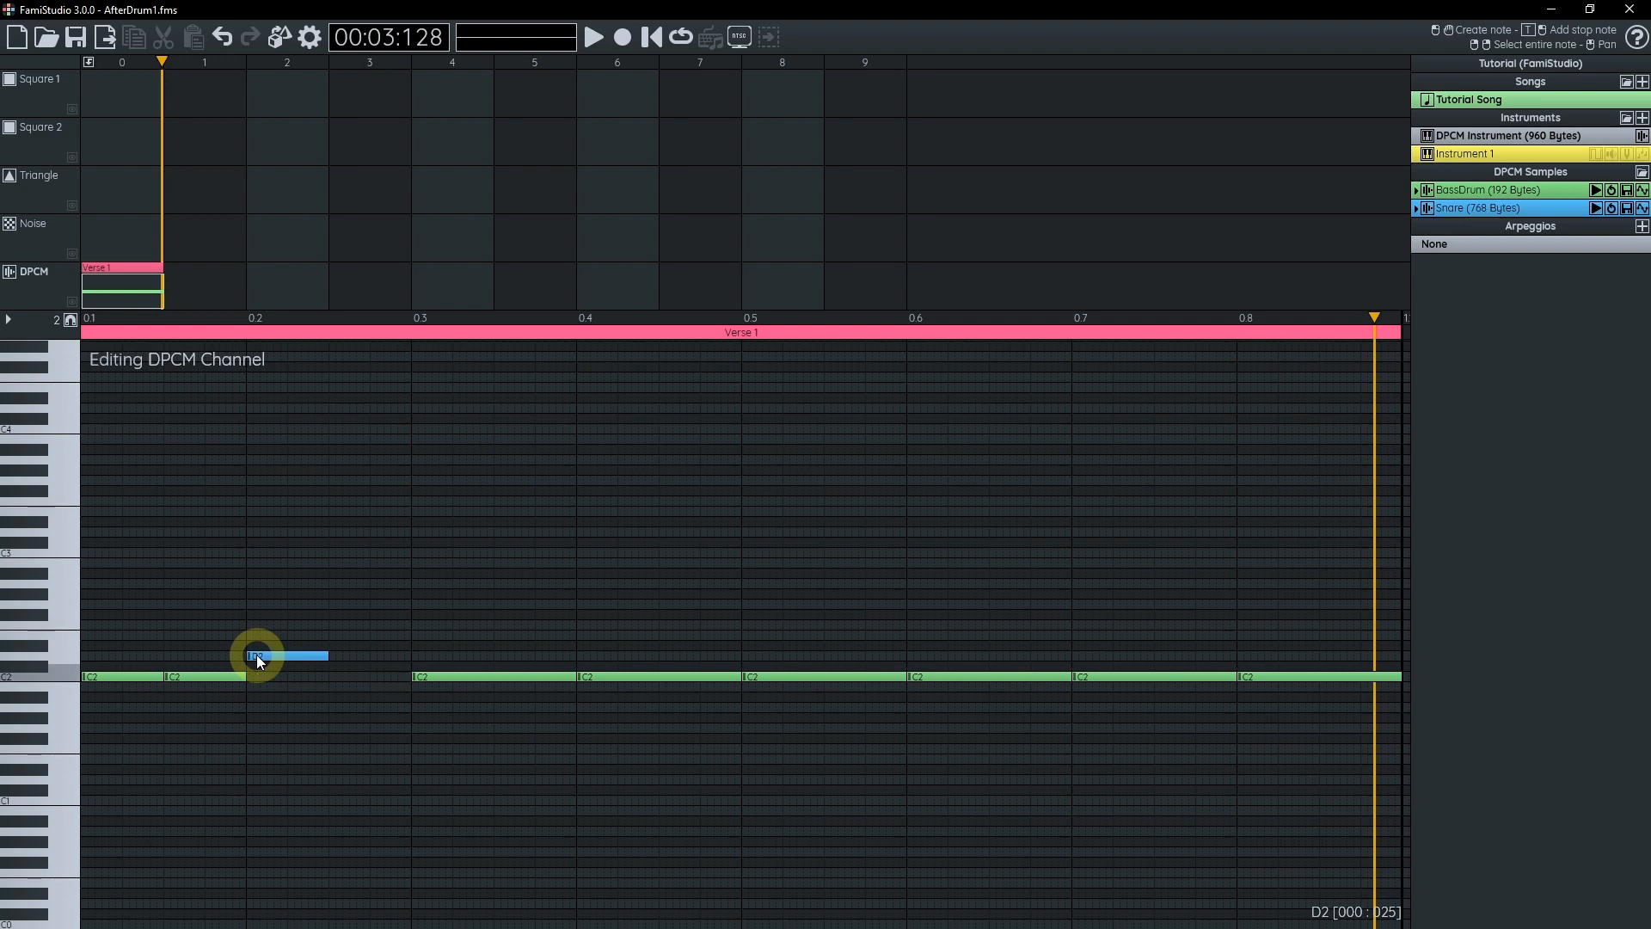
left_click(341, 679)
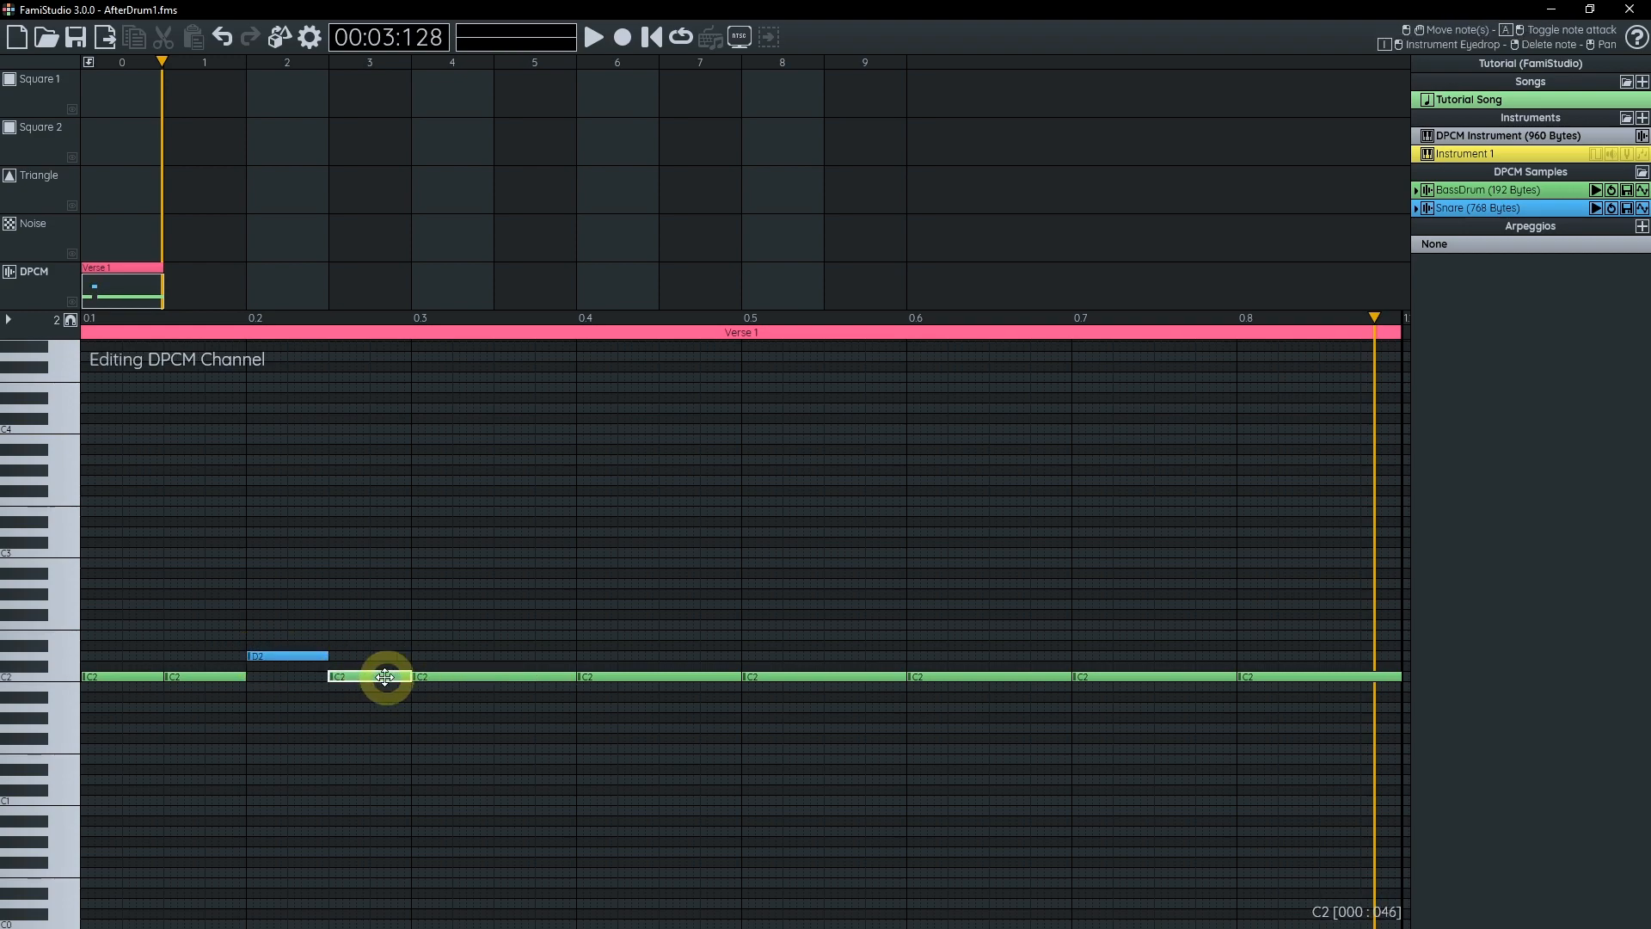
left_click_drag(411, 676, 476, 674)
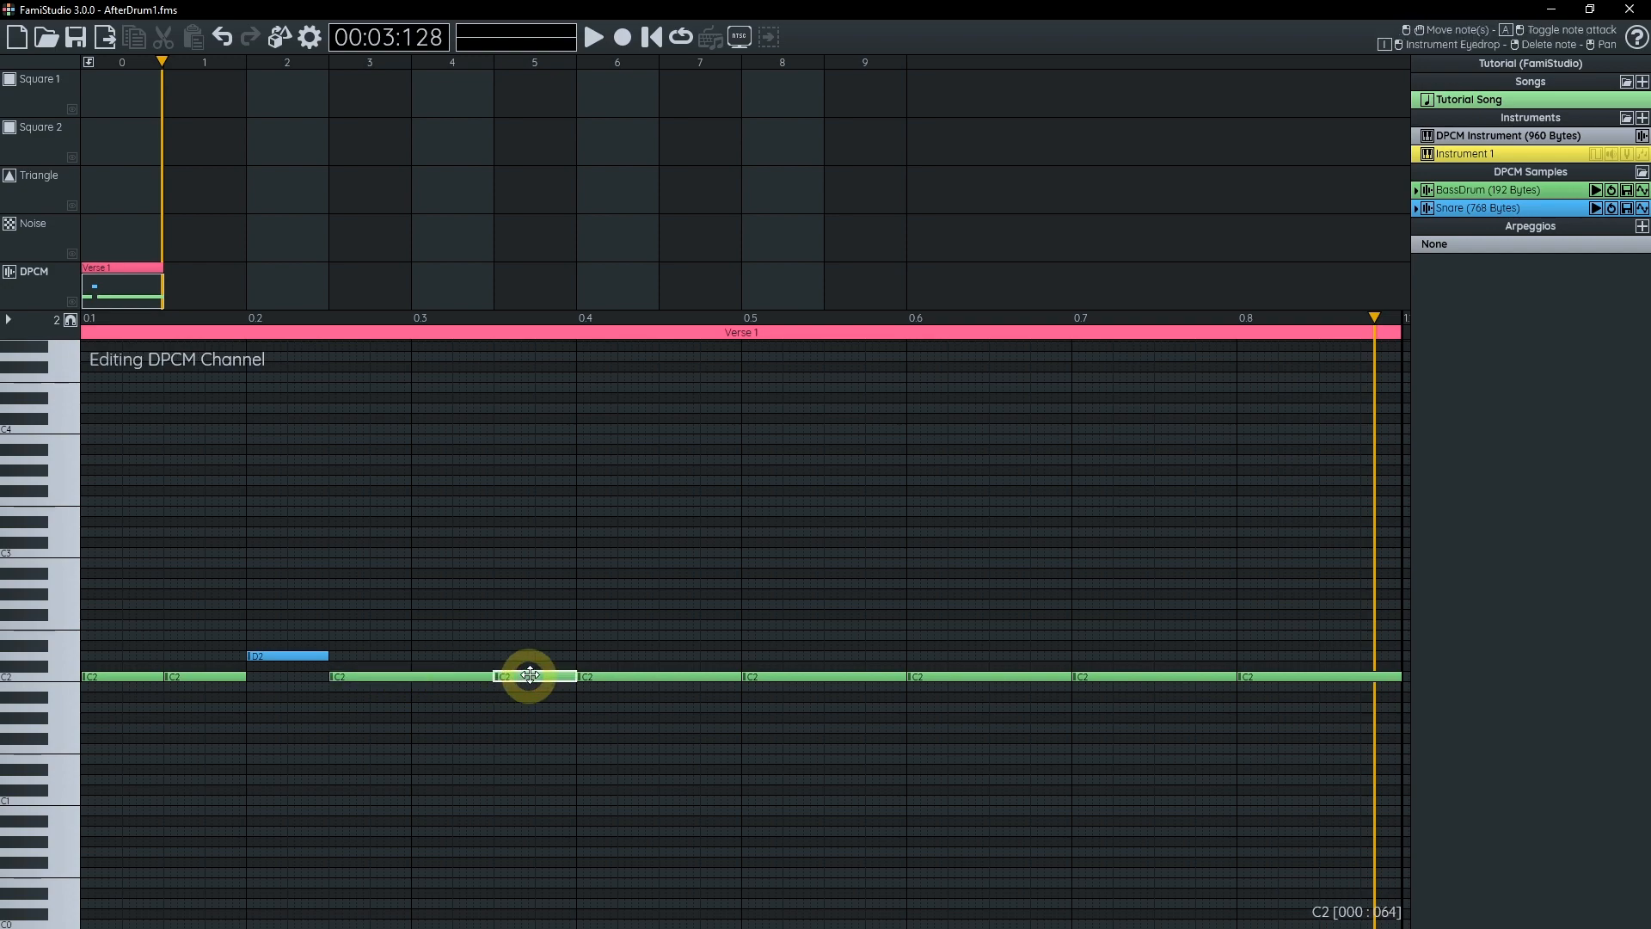
left_click(586, 656)
left_click(663, 676)
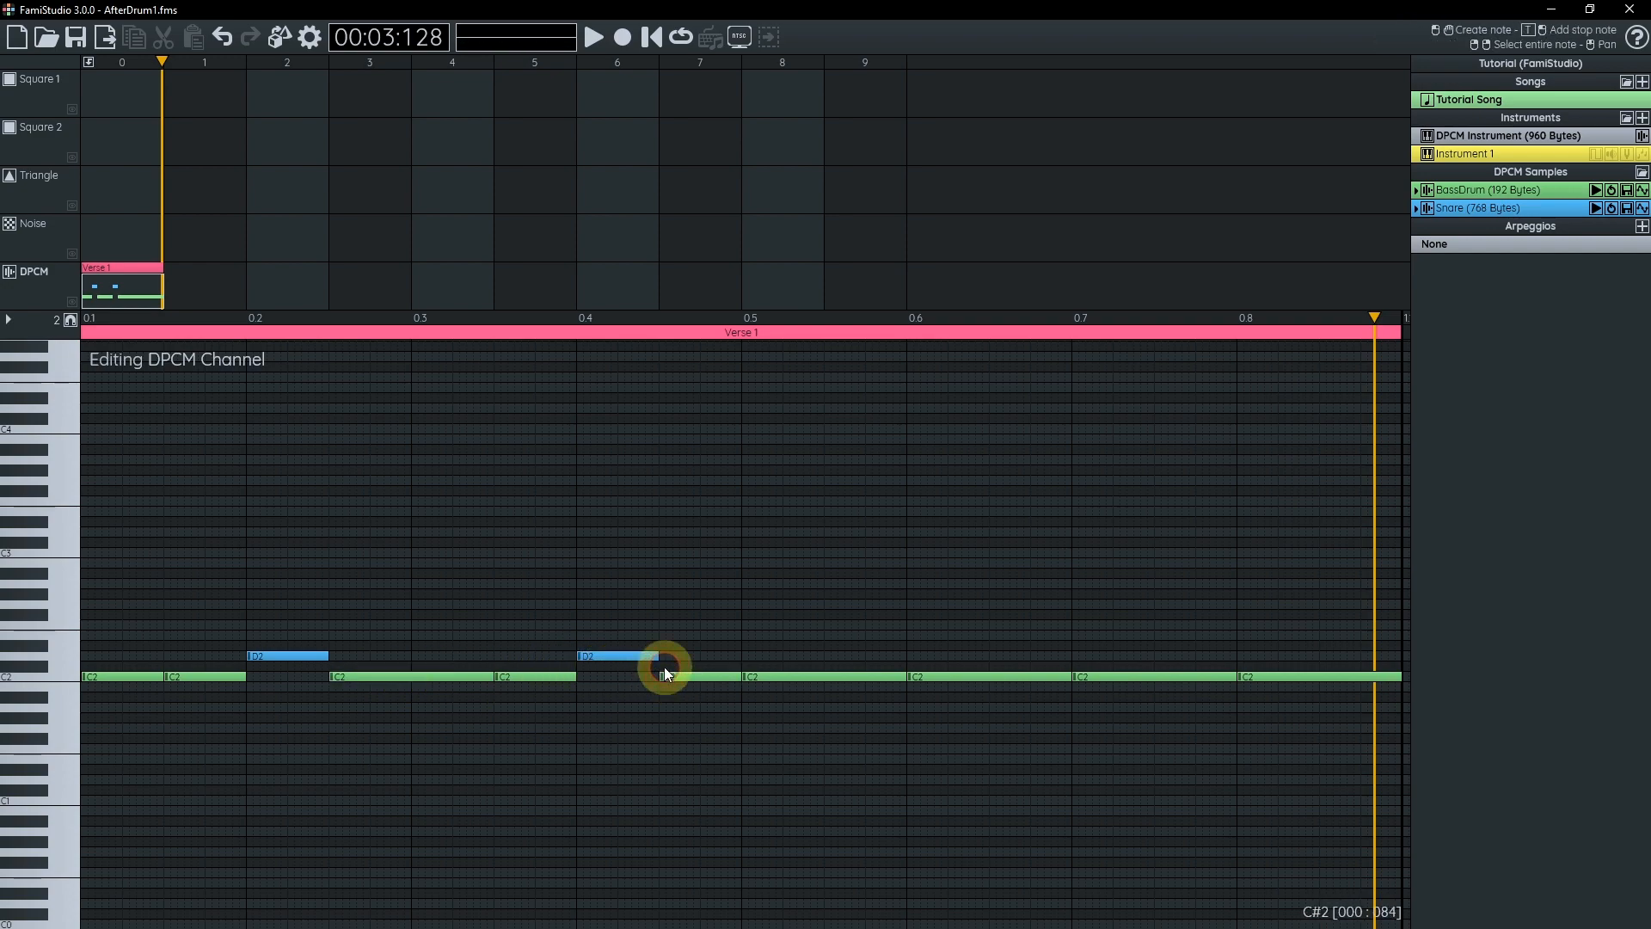
- Repeat the rhythm in beats 5 to 8 of the DPCM pattern, with D2 snares on beats 6 and 8 and C2 notes between
left_click(840, 674)
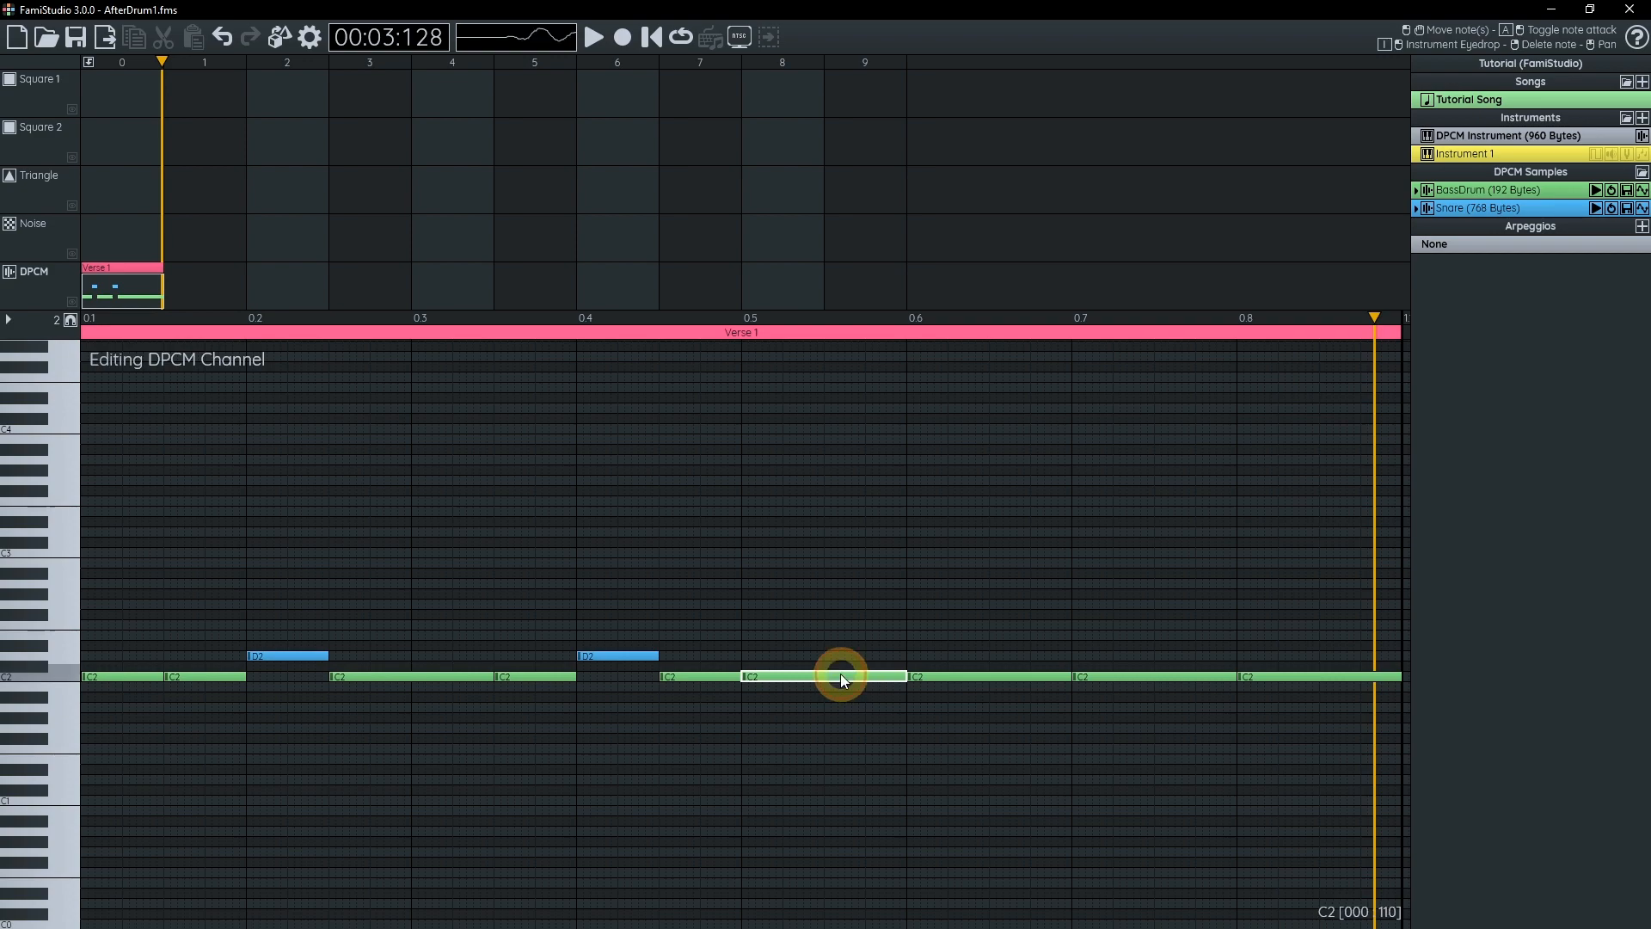
left_click(915, 657)
left_click(999, 678)
scroll(892, 623, "right", 3)
left_click_drag(920, 687, 964, 685)
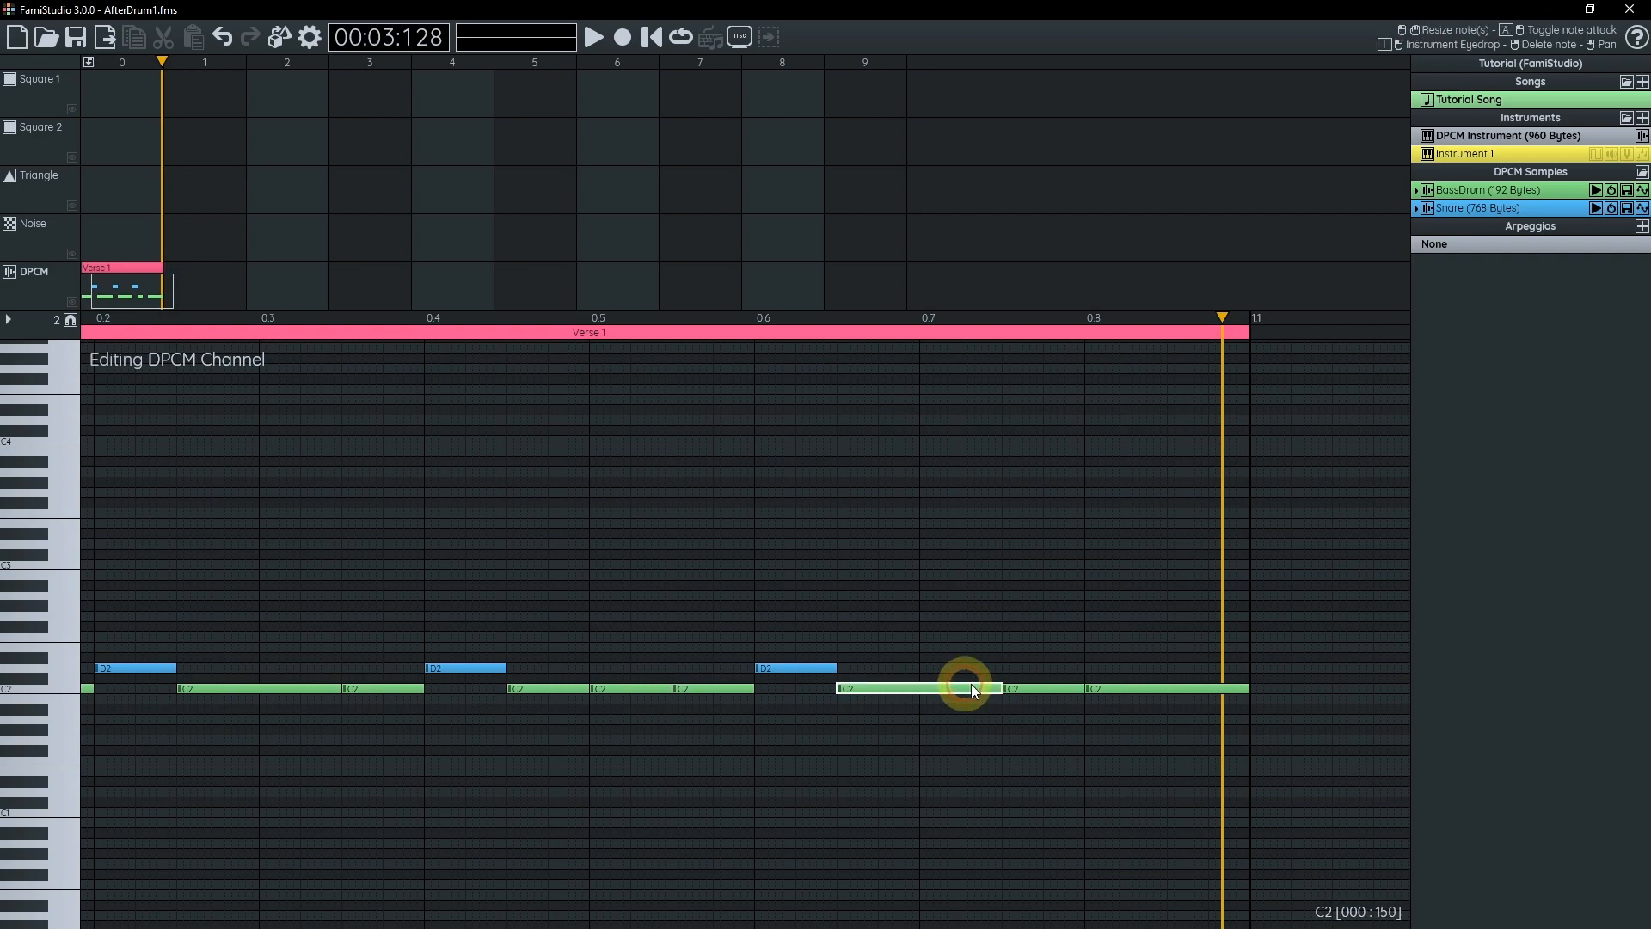
left_click(1104, 669)
left_click(1171, 688)
scroll(645, 656, "left", 3)
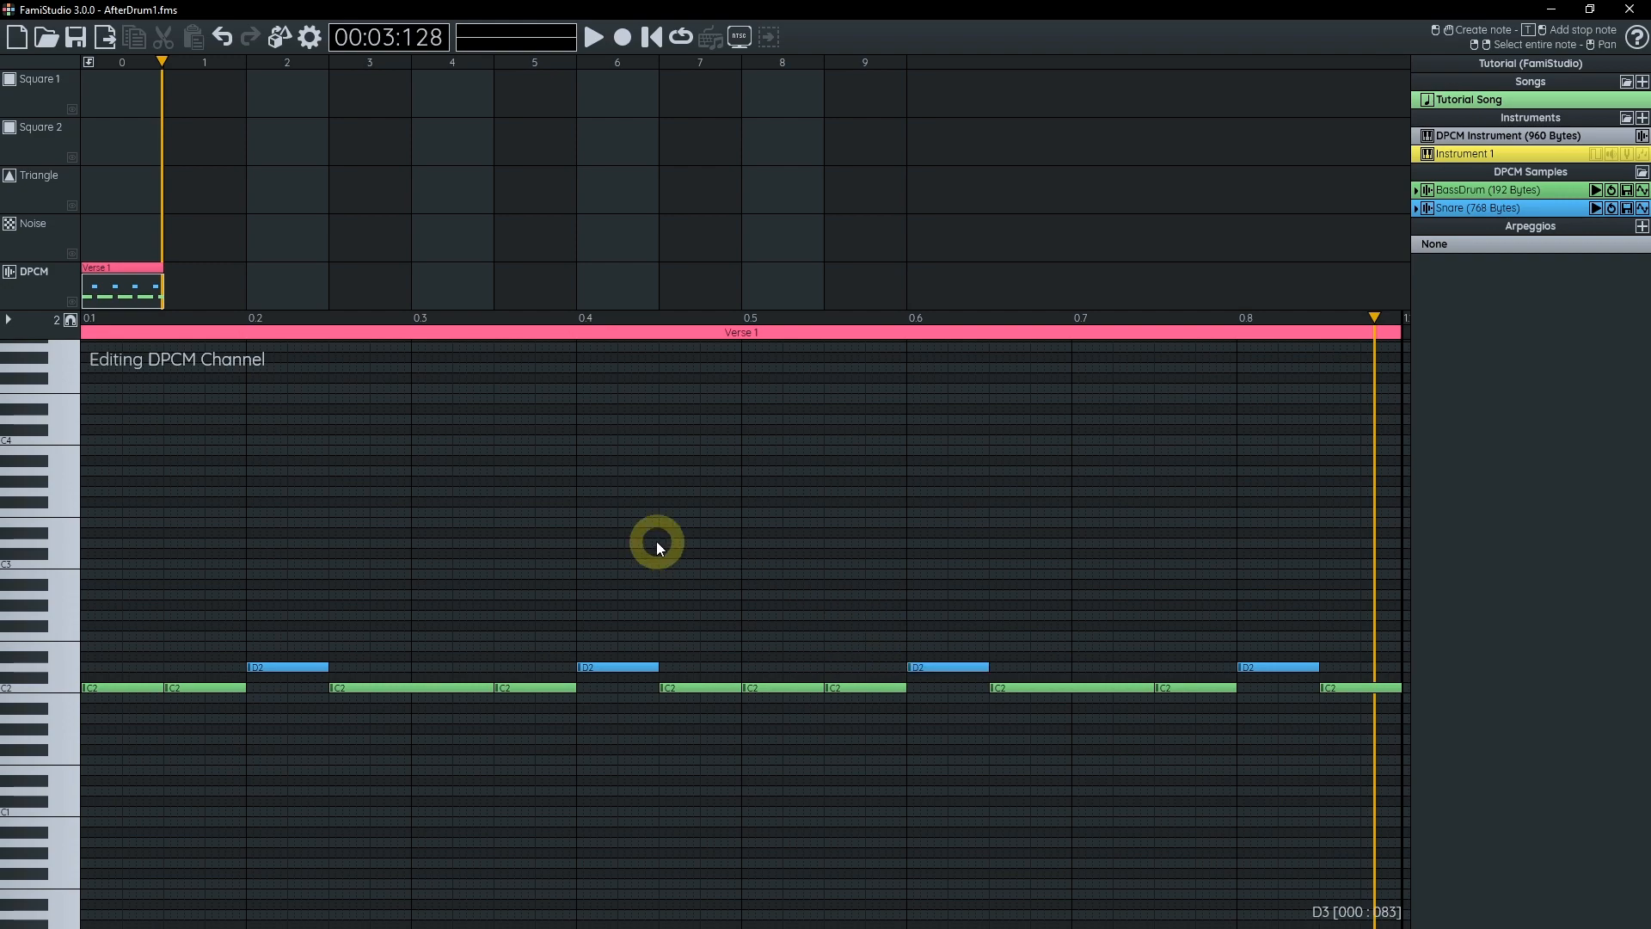
key("ctrl+2")
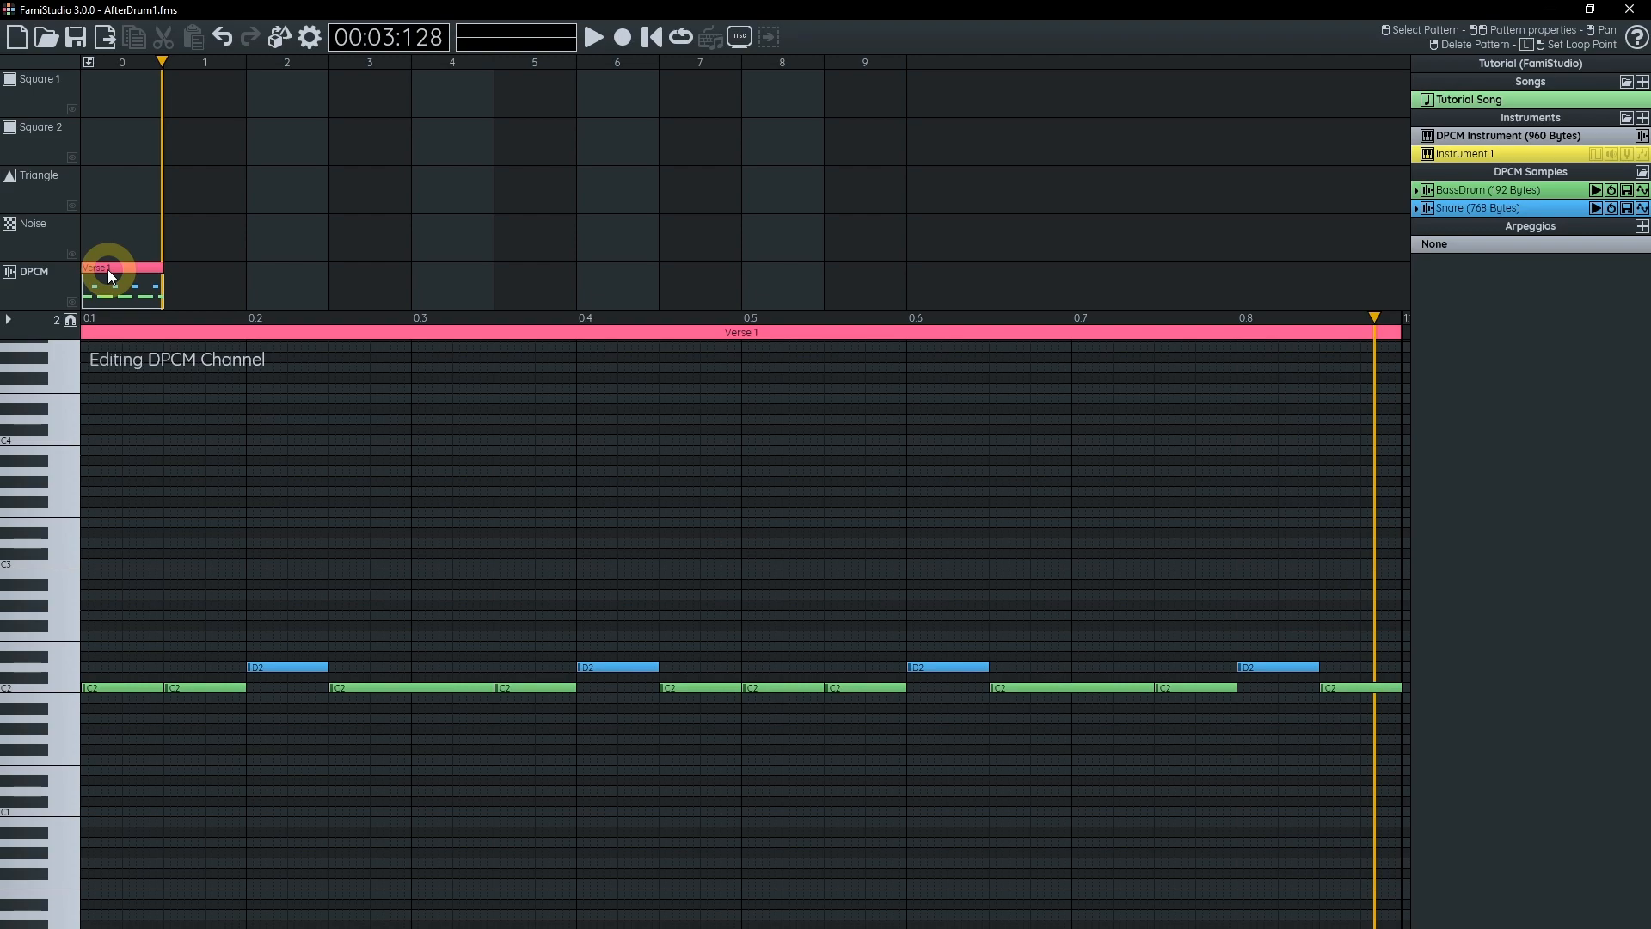
- Duplicate the DPCM channel's Verse 1 pattern into song position 1
mouse_move(107, 270)
left_mouse_down()
mouse_move(277, 262)
mouse_move(284, 276)
mouse_move(110, 282)
left_mouse_up()
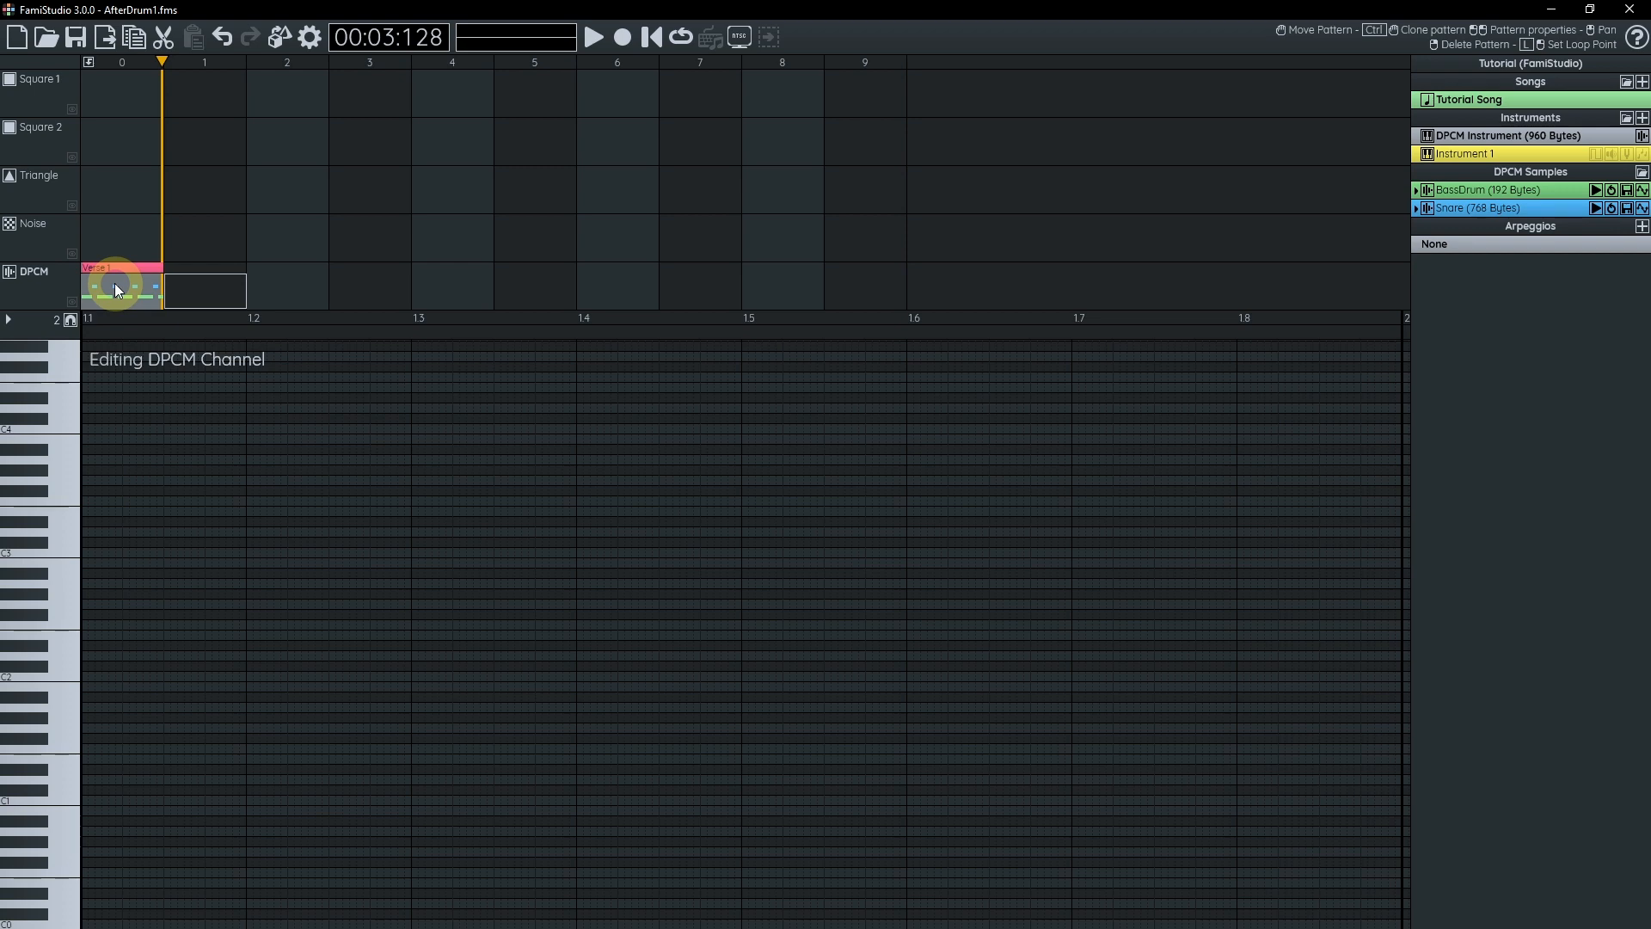
double_click(101, 286)
left_click(187, 277)
left_click_drag(188, 277, 184, 279)
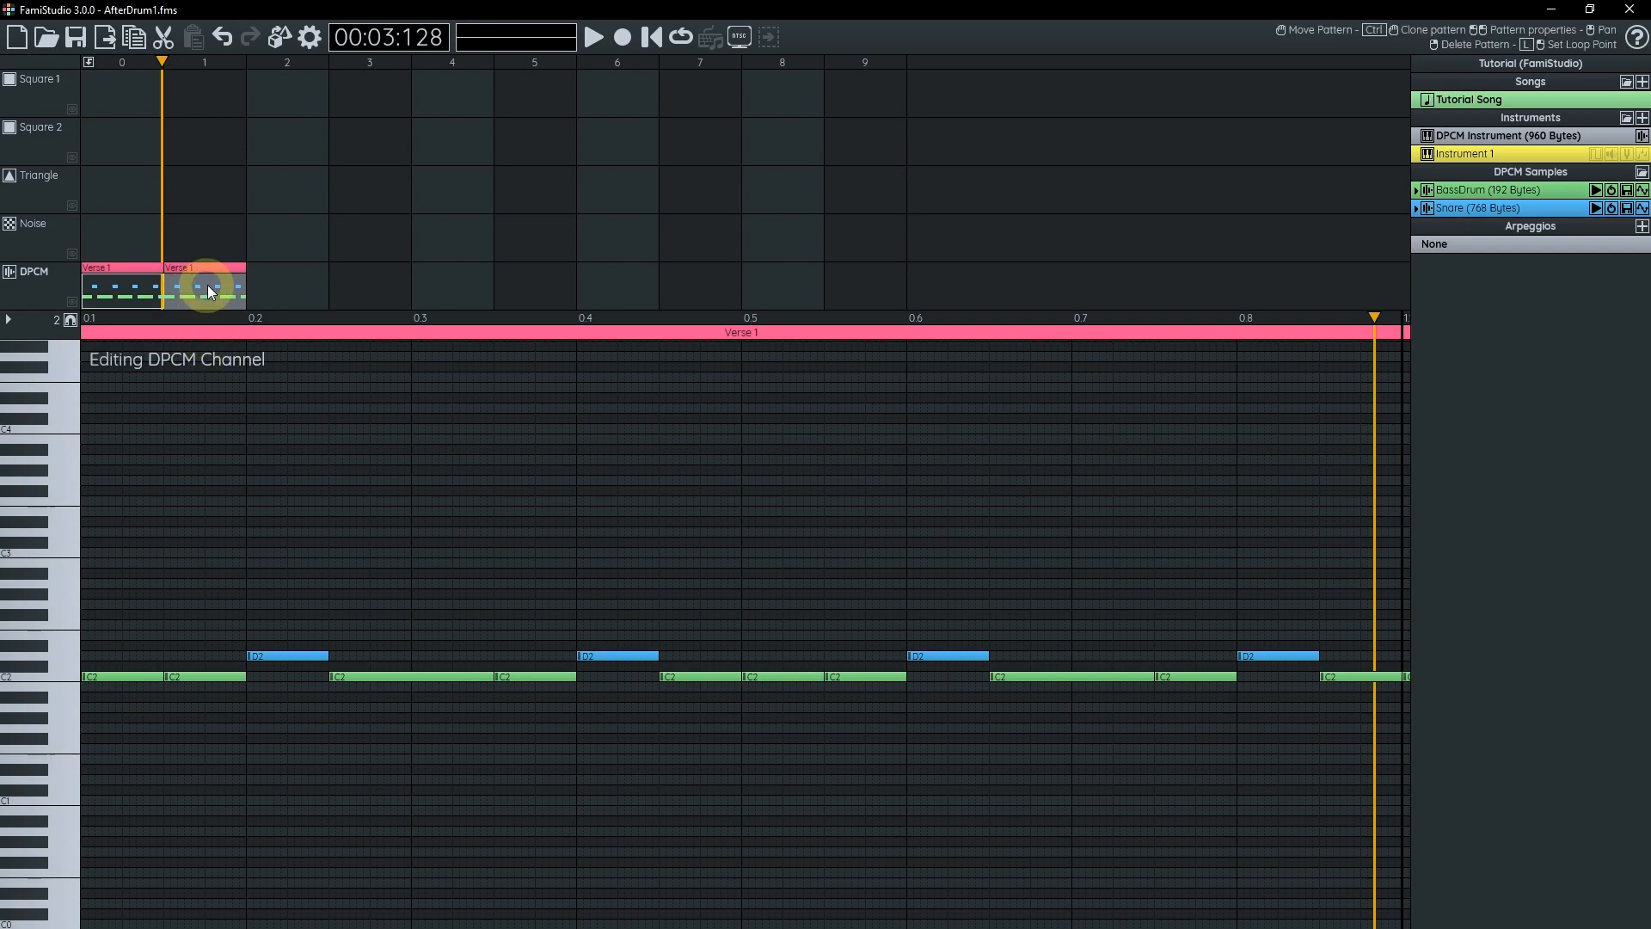
scroll(396, 490, "down", 2)
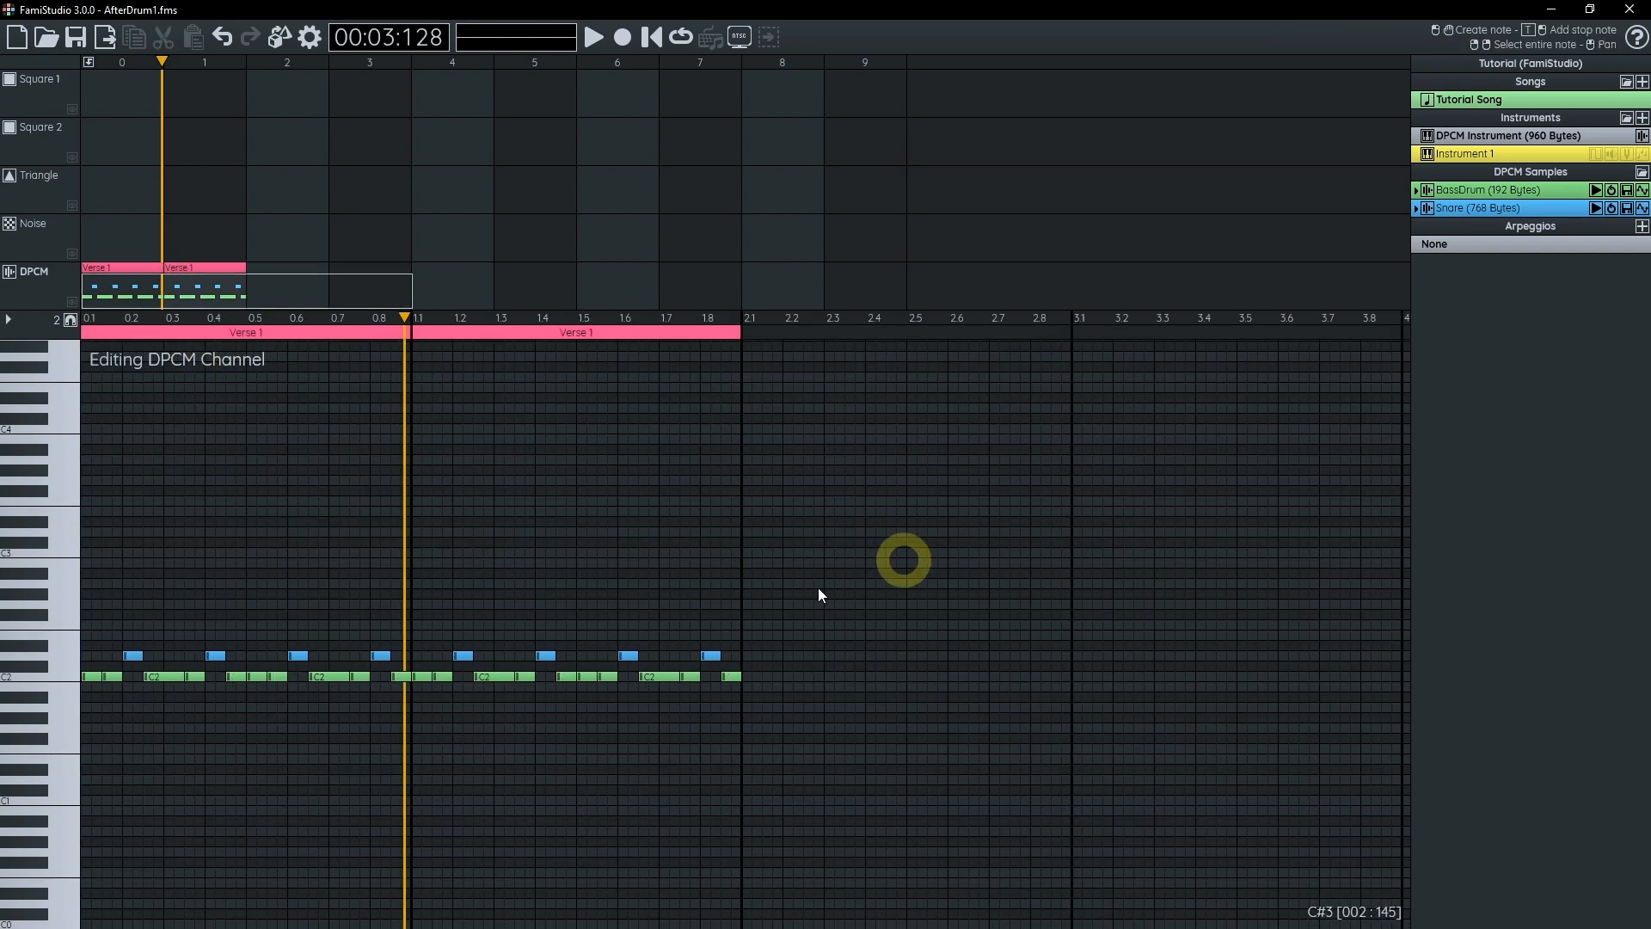
mouse_move(541, 657)
left_mouse_down()
mouse_move(540, 607)
mouse_move(534, 653)
left_mouse_up()
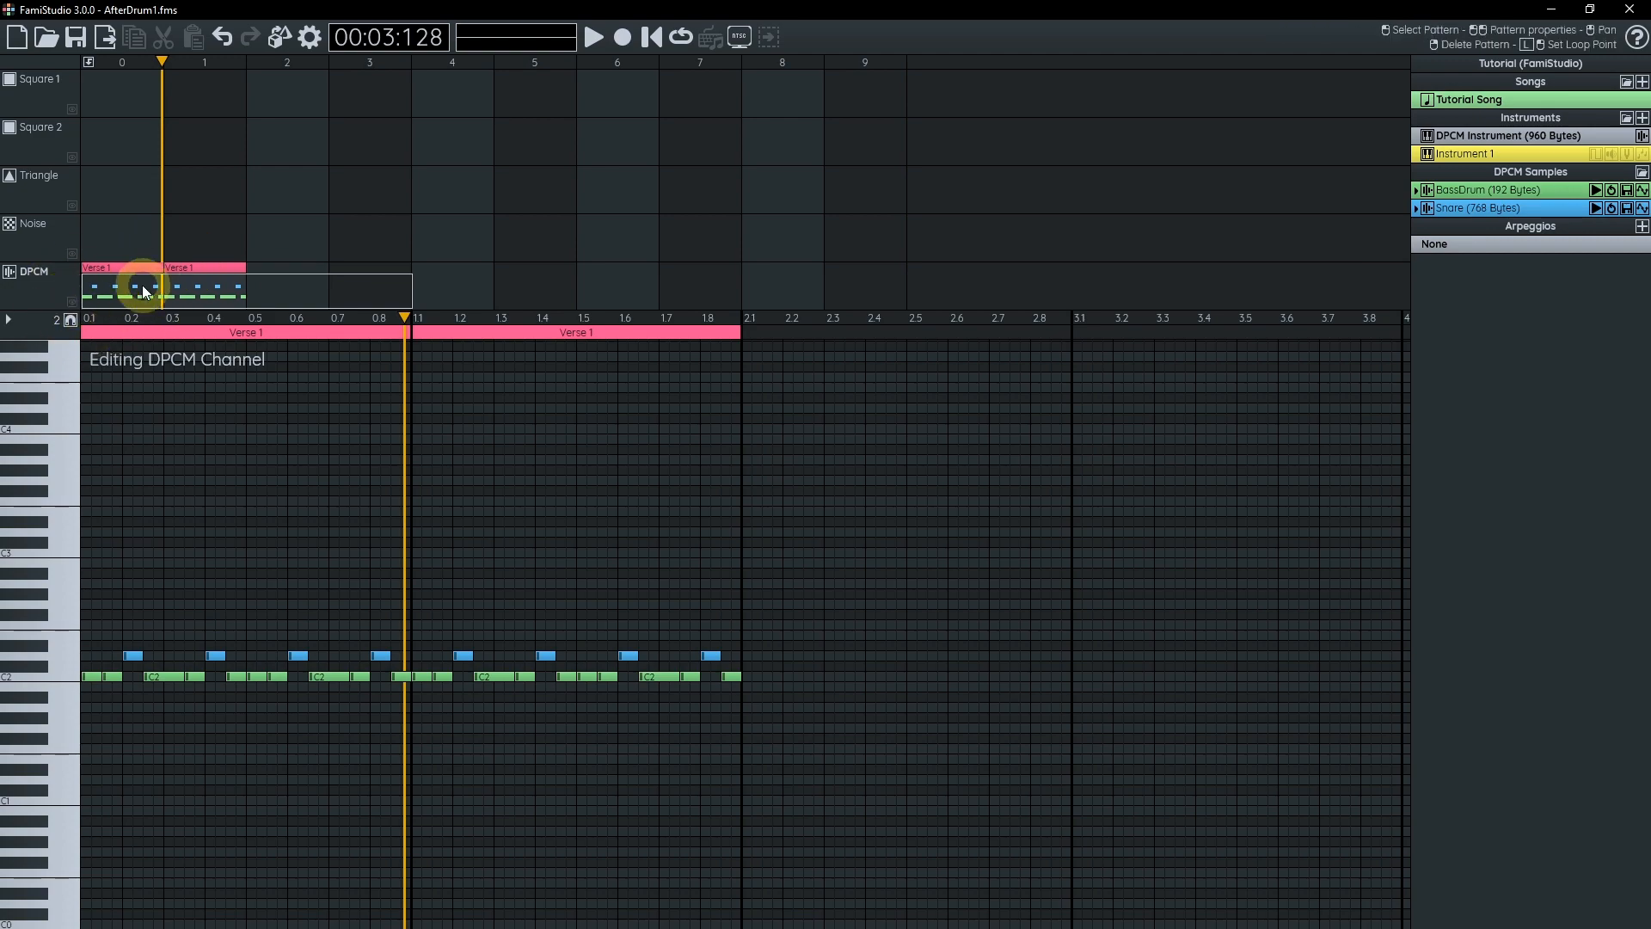
- Try renaming the second DPCM pattern to jfhsjdl with a yellow colour, and undo the change
double_click(198, 271)
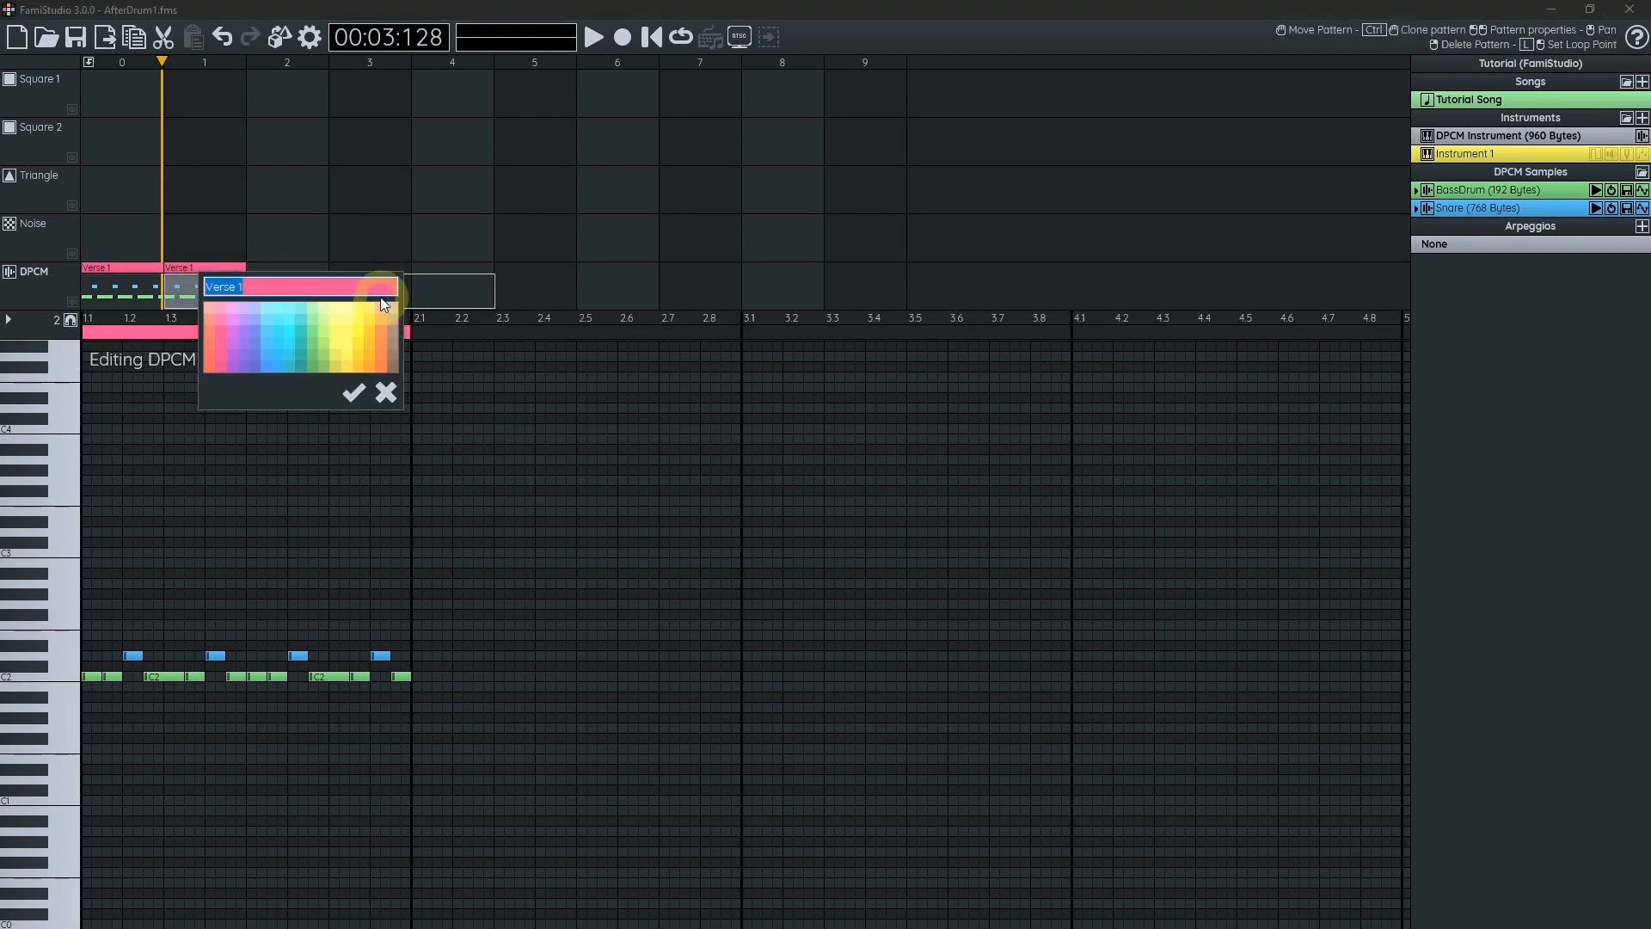
left_click(380, 293)
type("jfhsjdl")
left_click(348, 334)
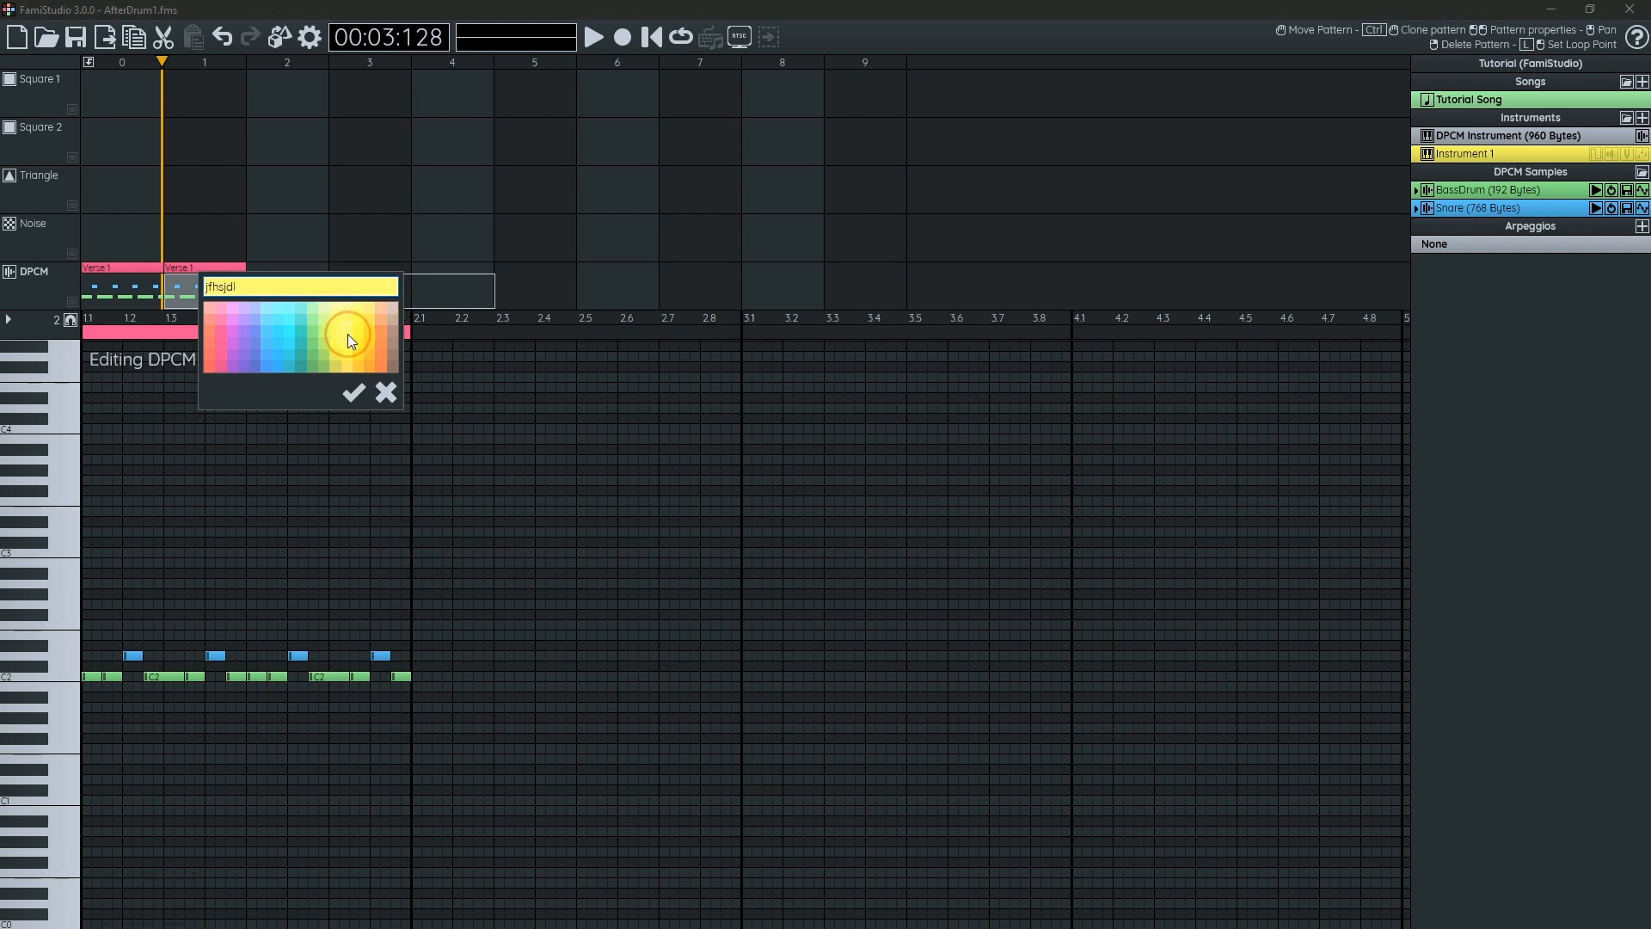
left_click(354, 392)
key("ctrl+z")
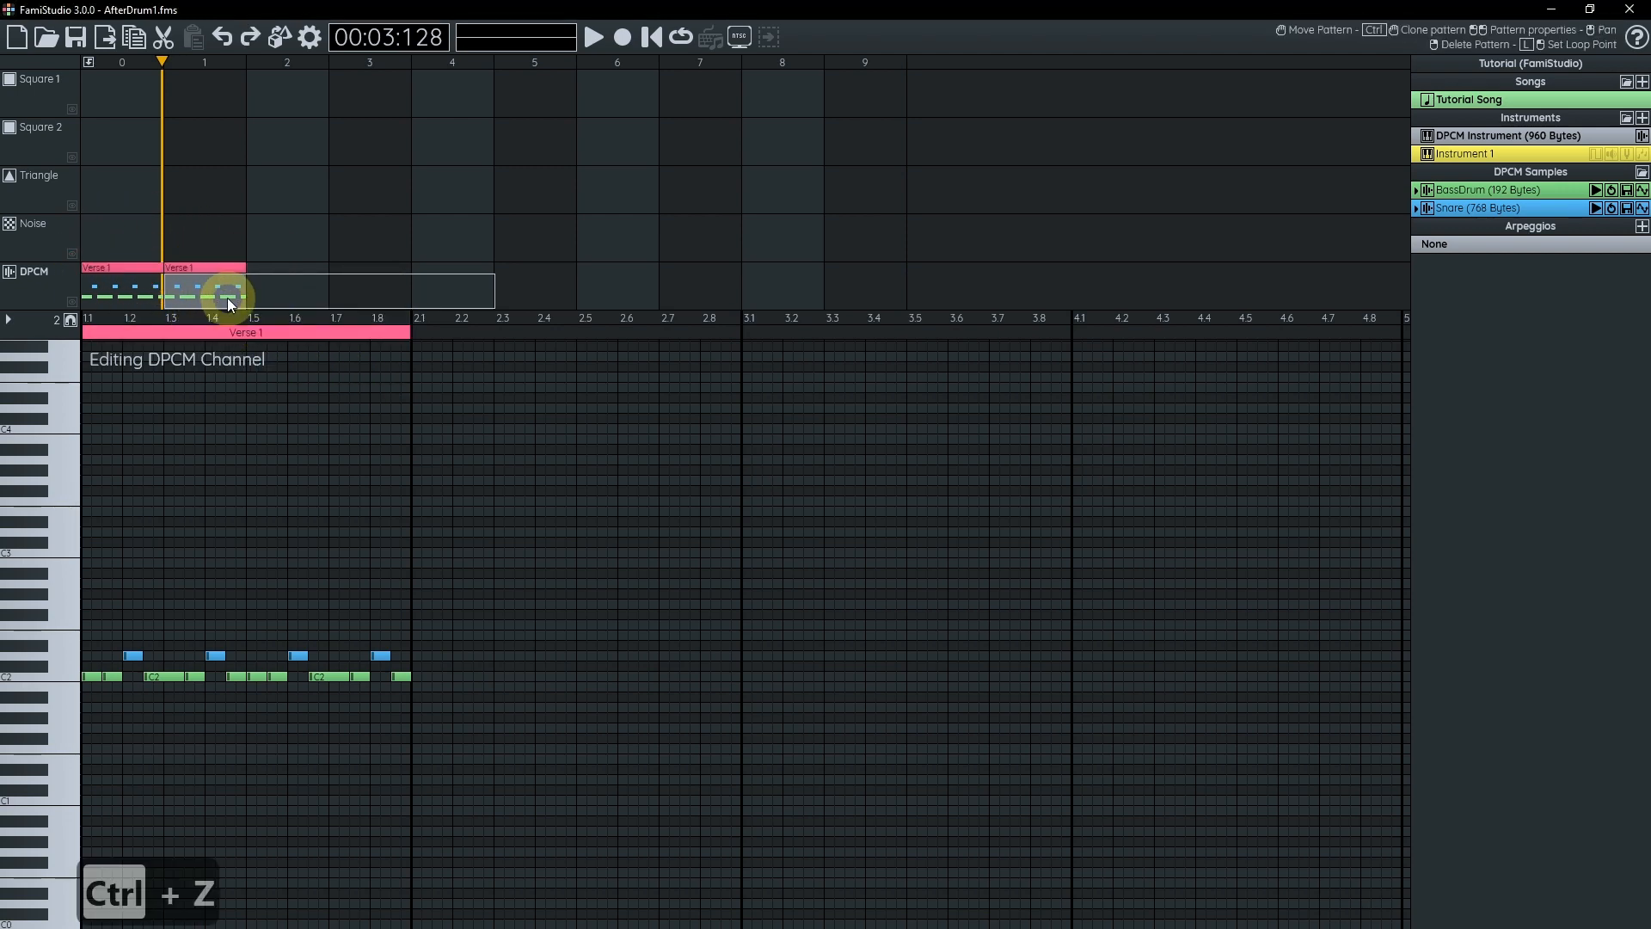
key("Escape")
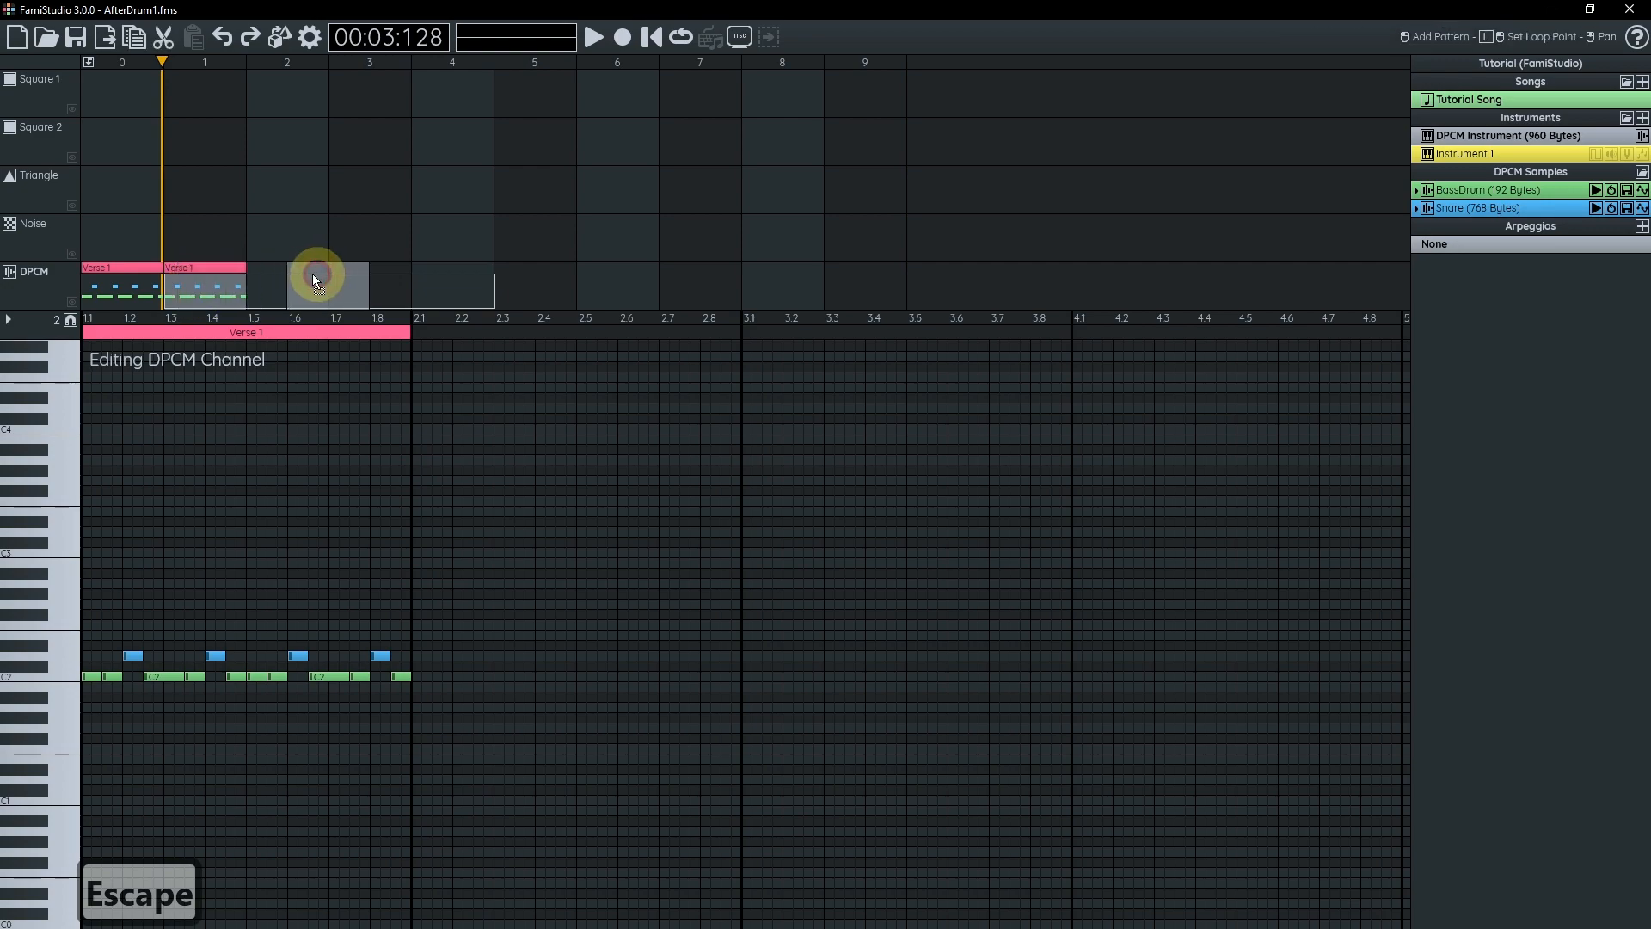
- Place two more copies of Verse 1 at positions 2 and 3 of the DPCM channel and play the drum track
left_click(277, 275)
left_click_drag(277, 275, 359, 276)
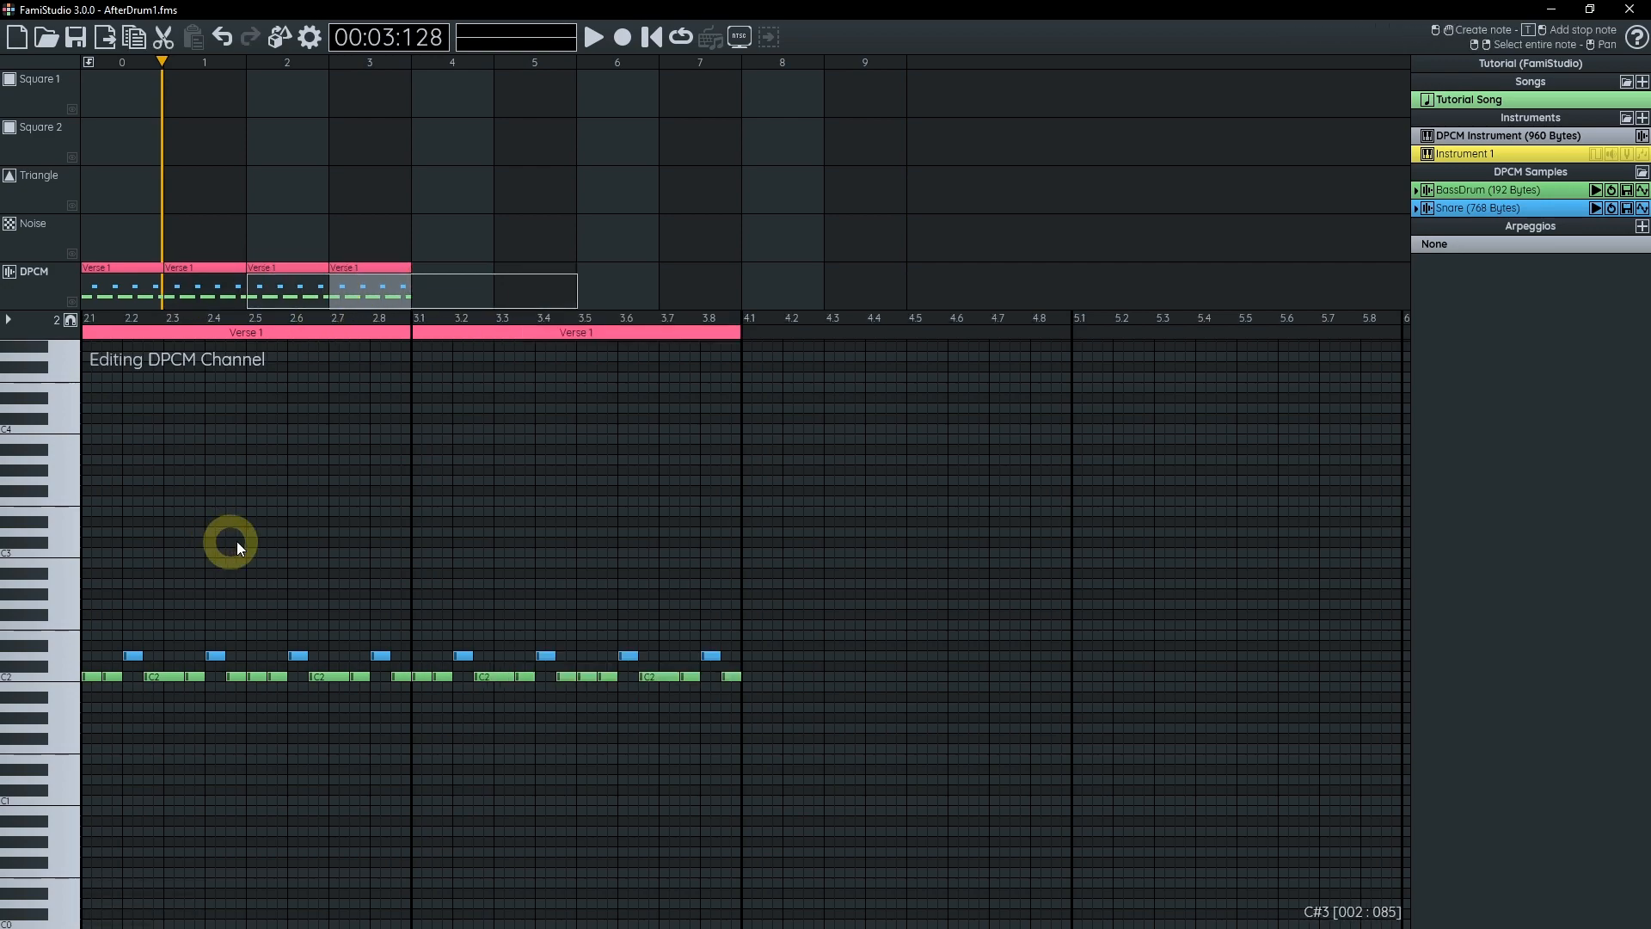
left_click_drag(230, 542, 1039, 525)
key("ctrl+space")
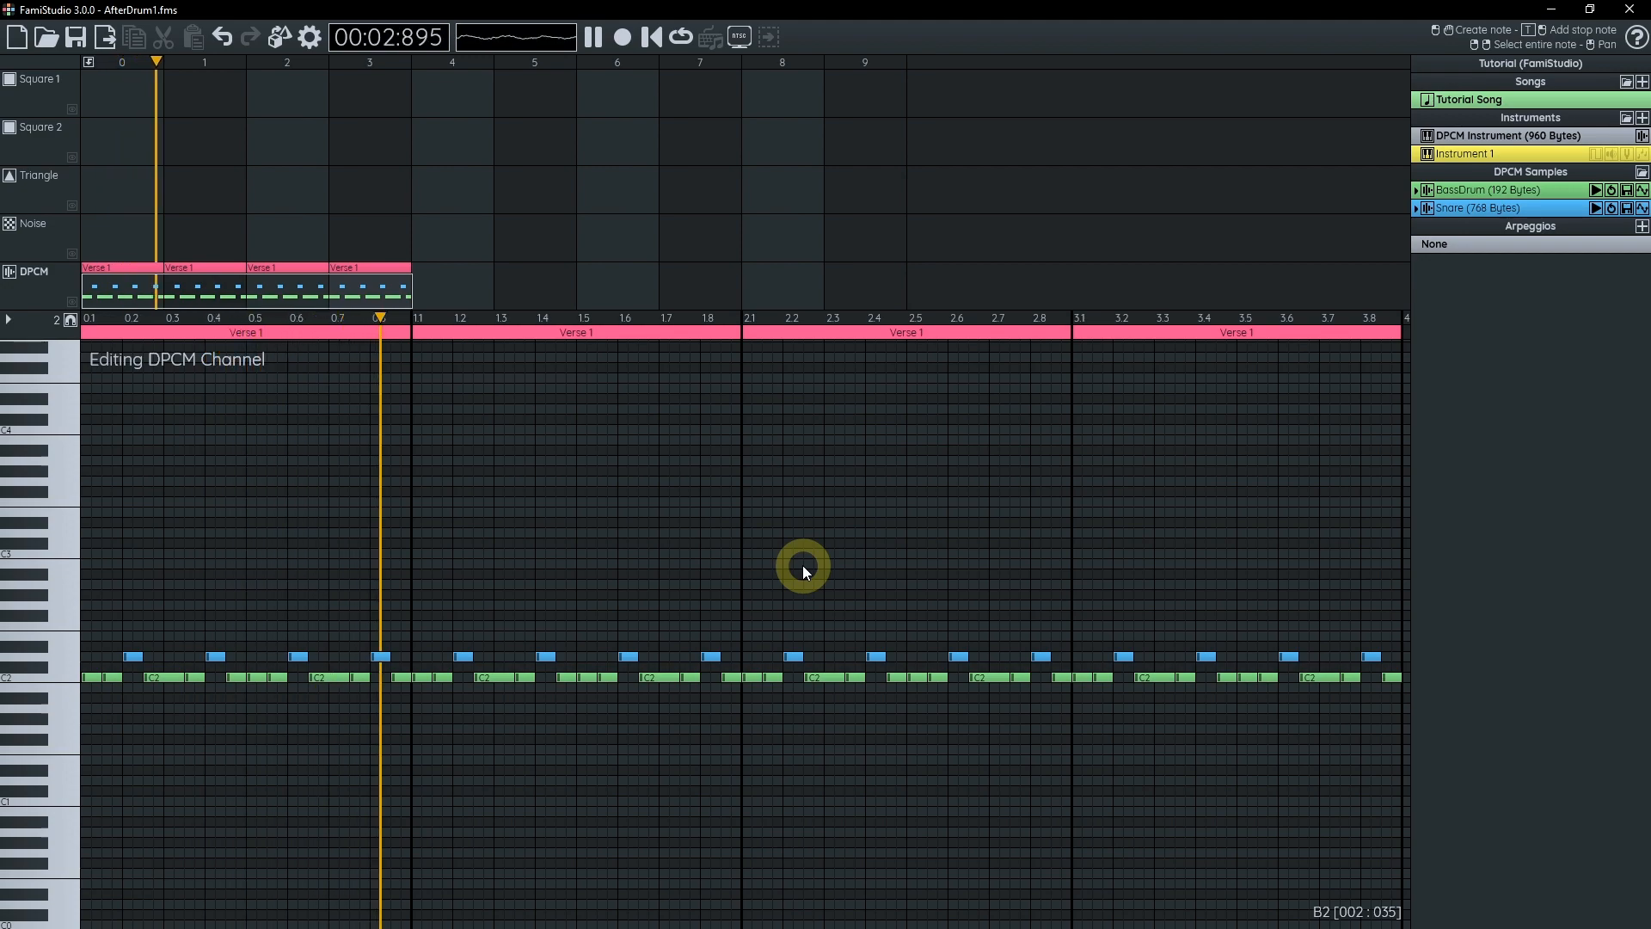
key("ctrl+space")
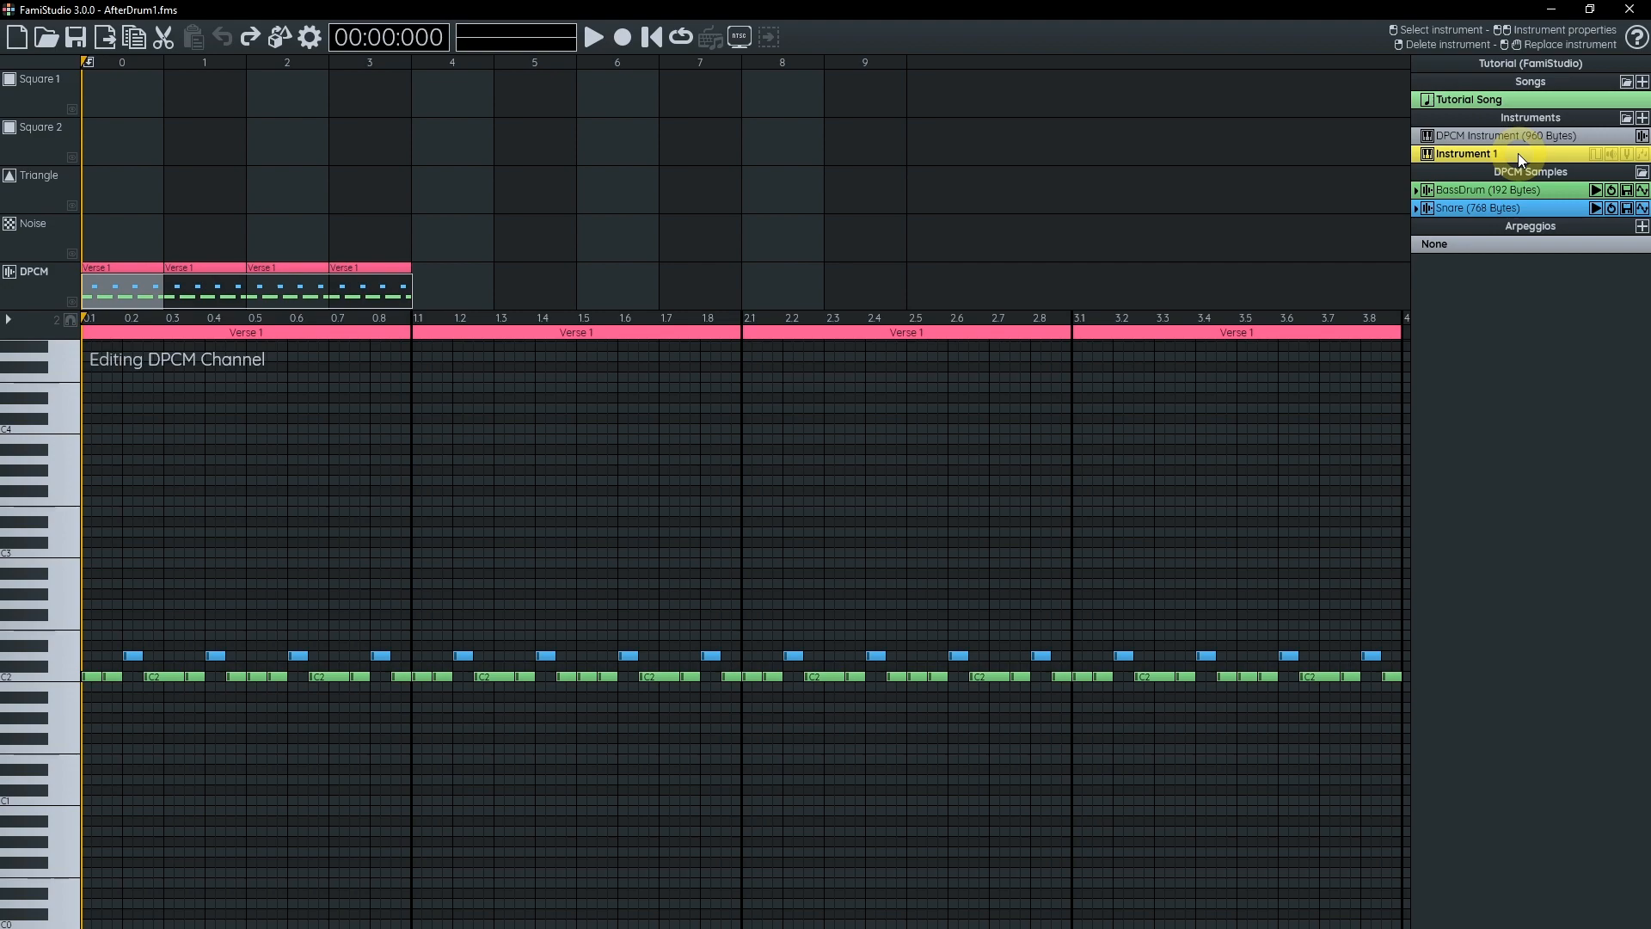
- Add a pattern at position 0 of the Triangle channel and name it Verse 1
double_click(103, 178)
type("VErse")
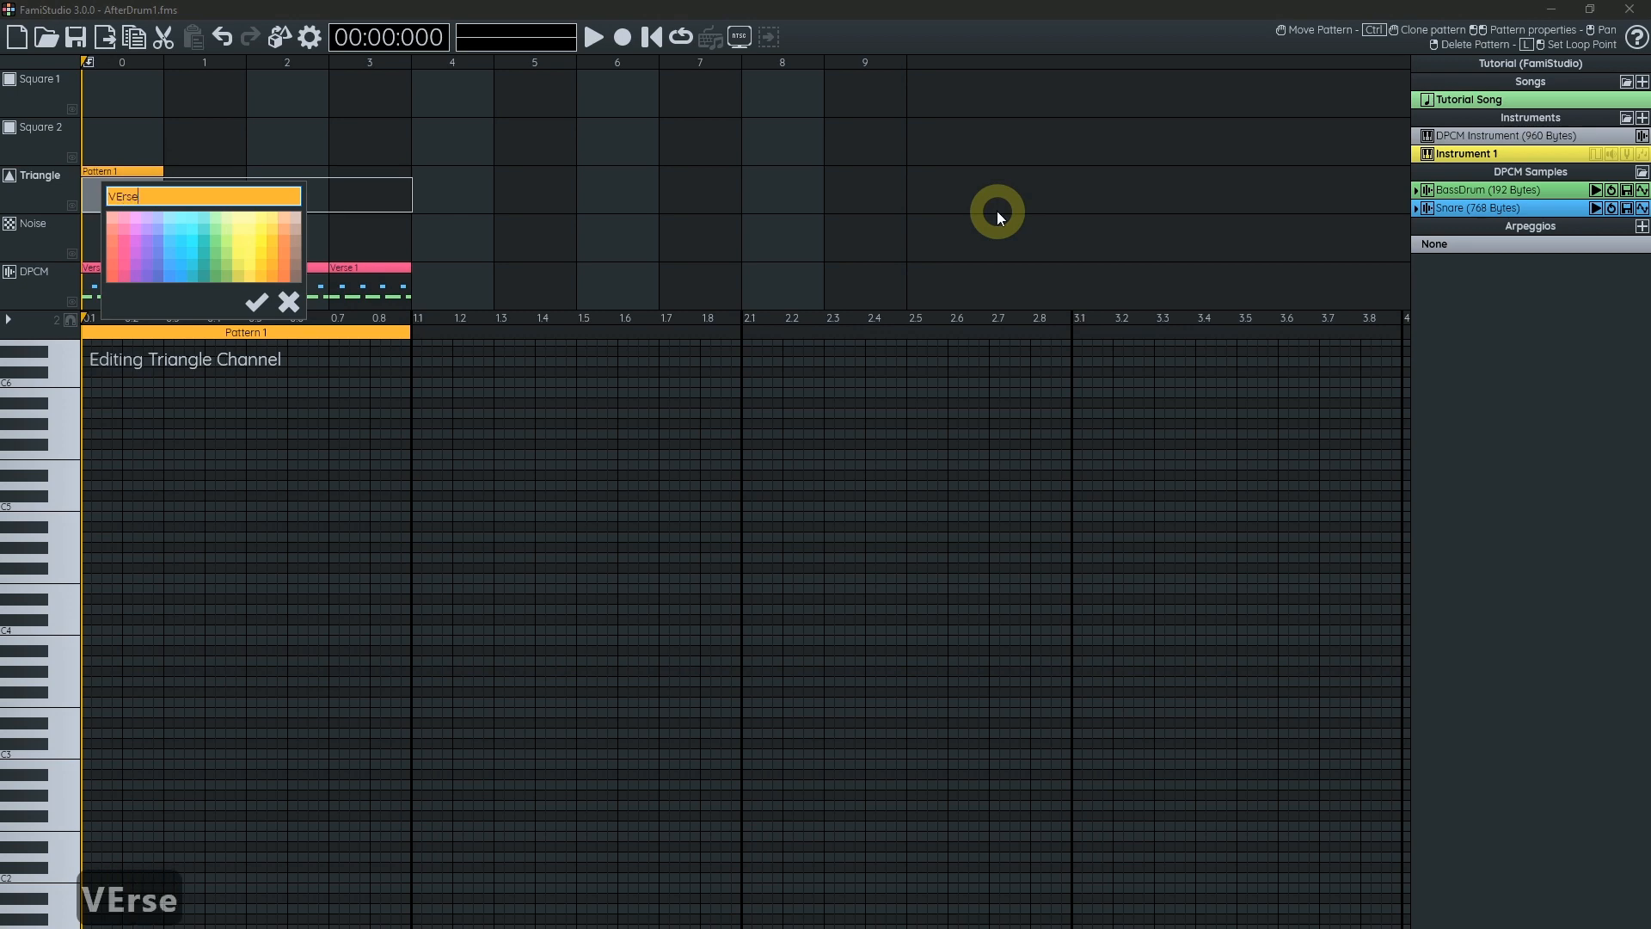
key("BackSpace")
key("BackSpace")
key("BackSpace")
key("BackSpace")
type("e")
key("BackSpace")
type("e 1")
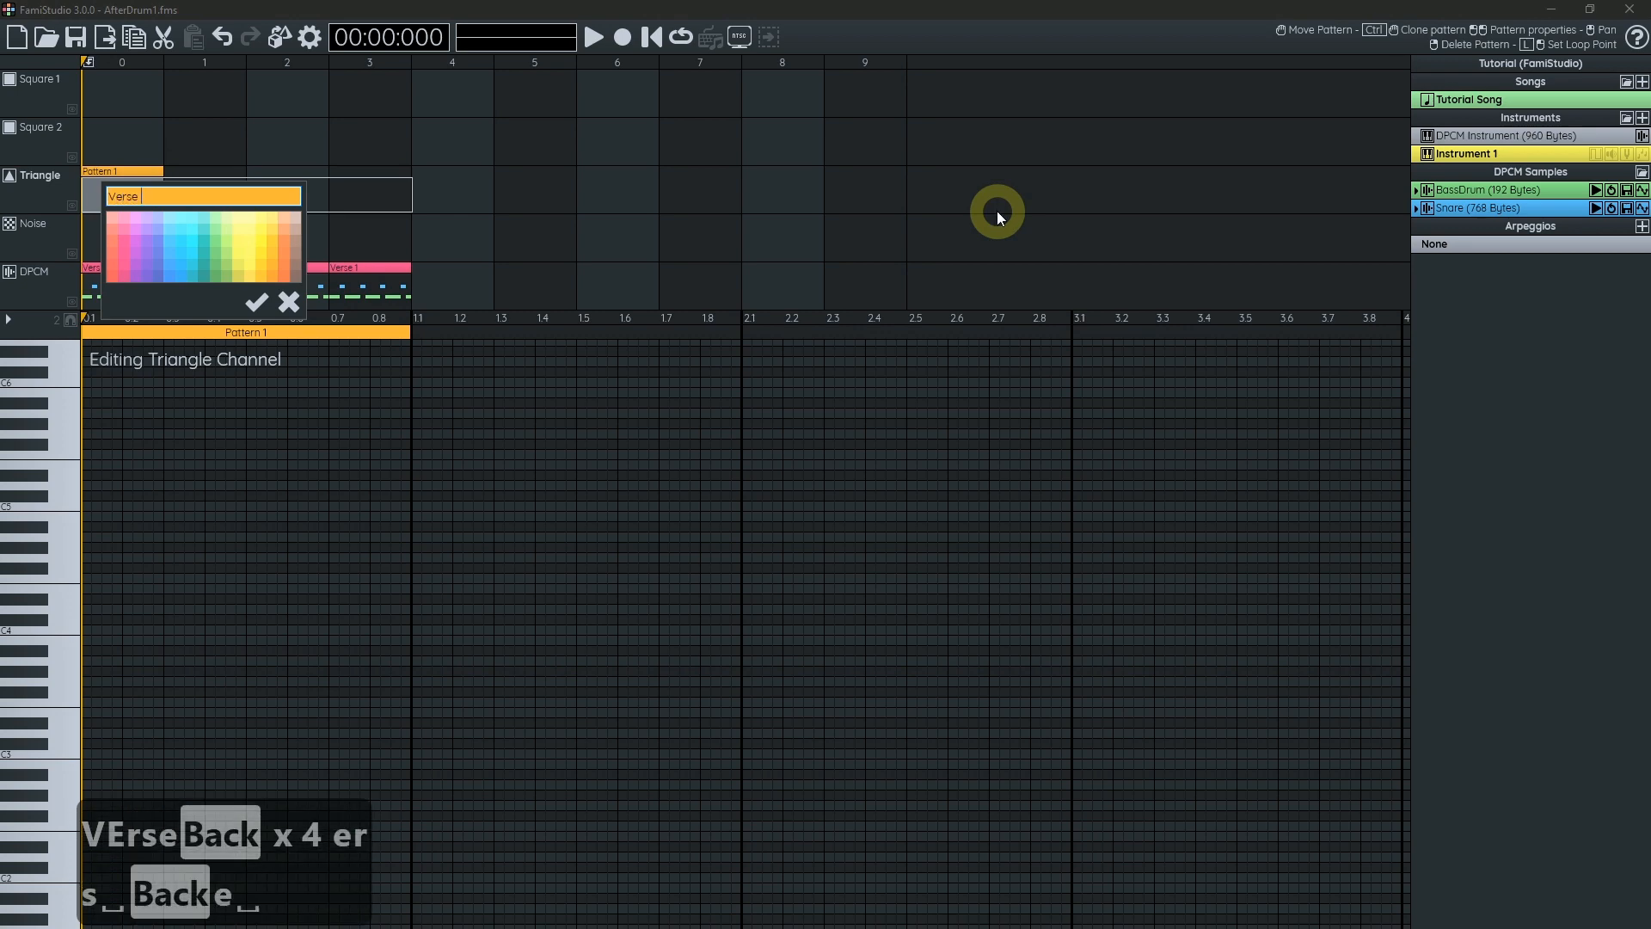
key("Return")
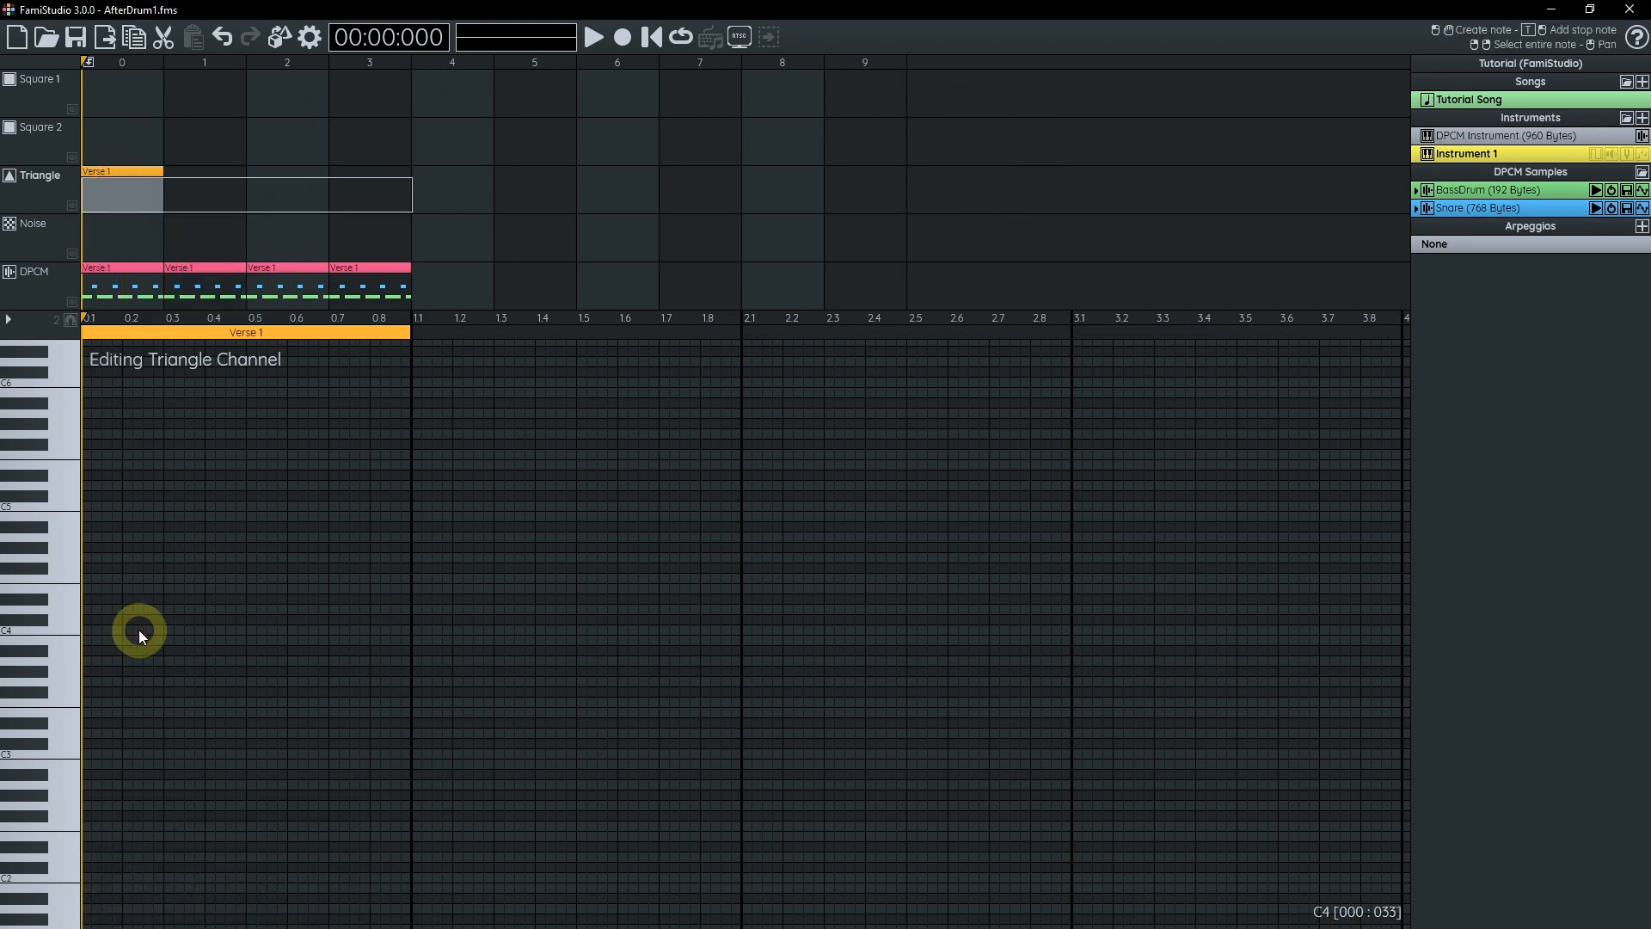
- Place four half-beat A#2 notes for Instrument 1 across beats 1 and 2 of the Triangle pattern with snapping on, and play them
scroll(156, 632, "up", 3)
left_click_drag(192, 636, 416, 653)
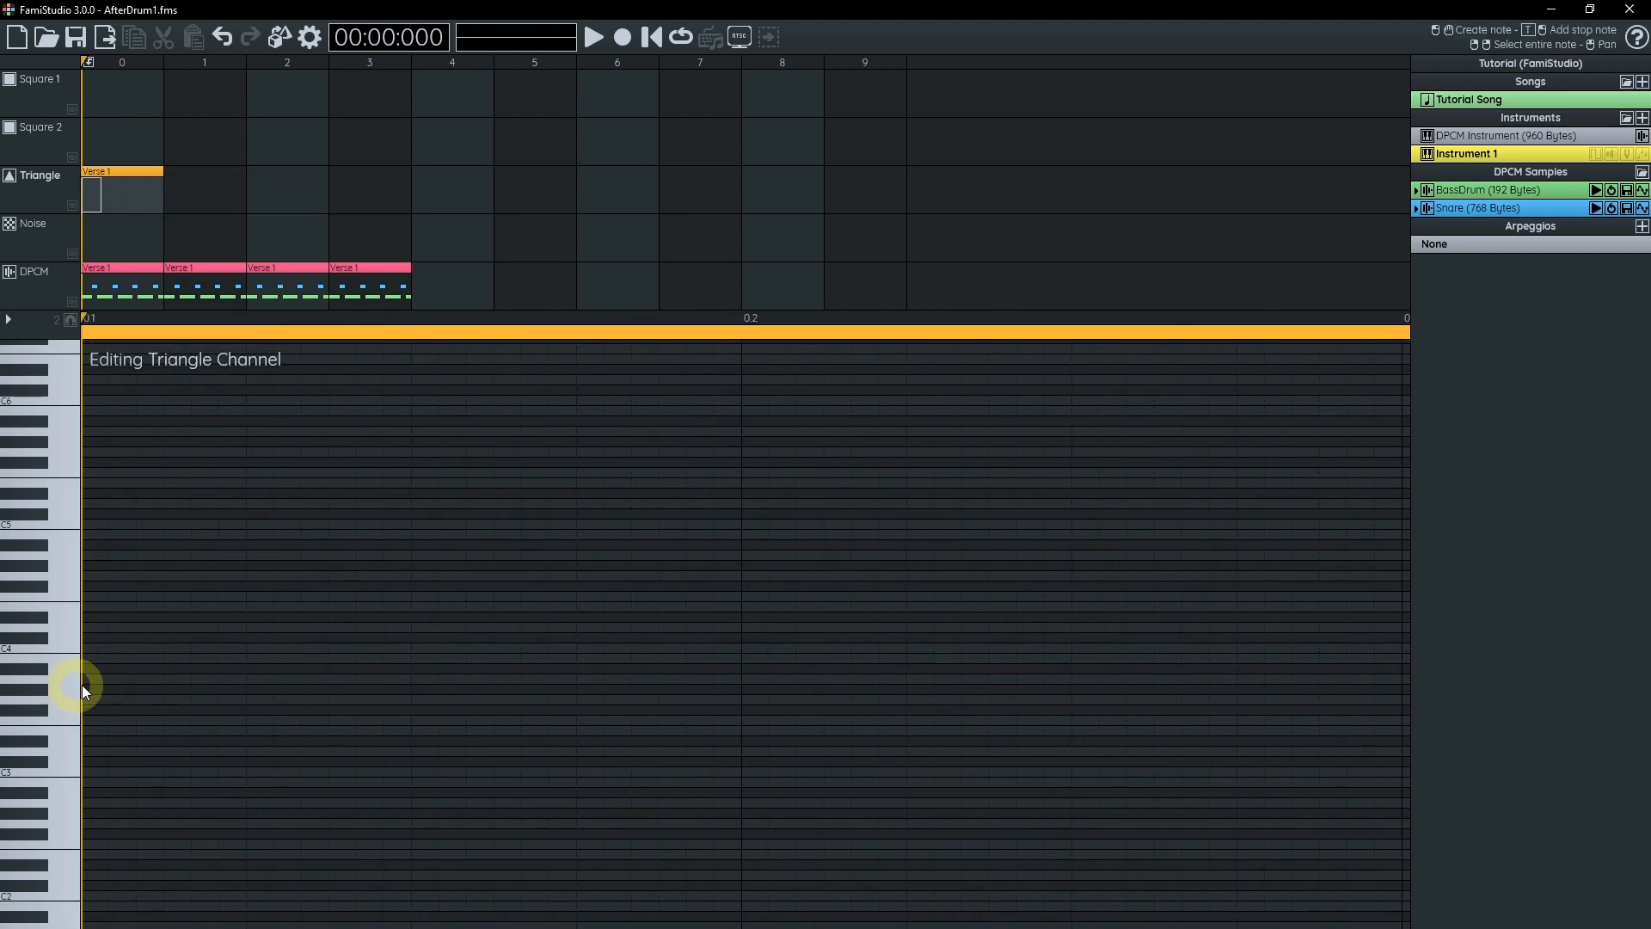
left_click_drag(162, 667, 256, 528)
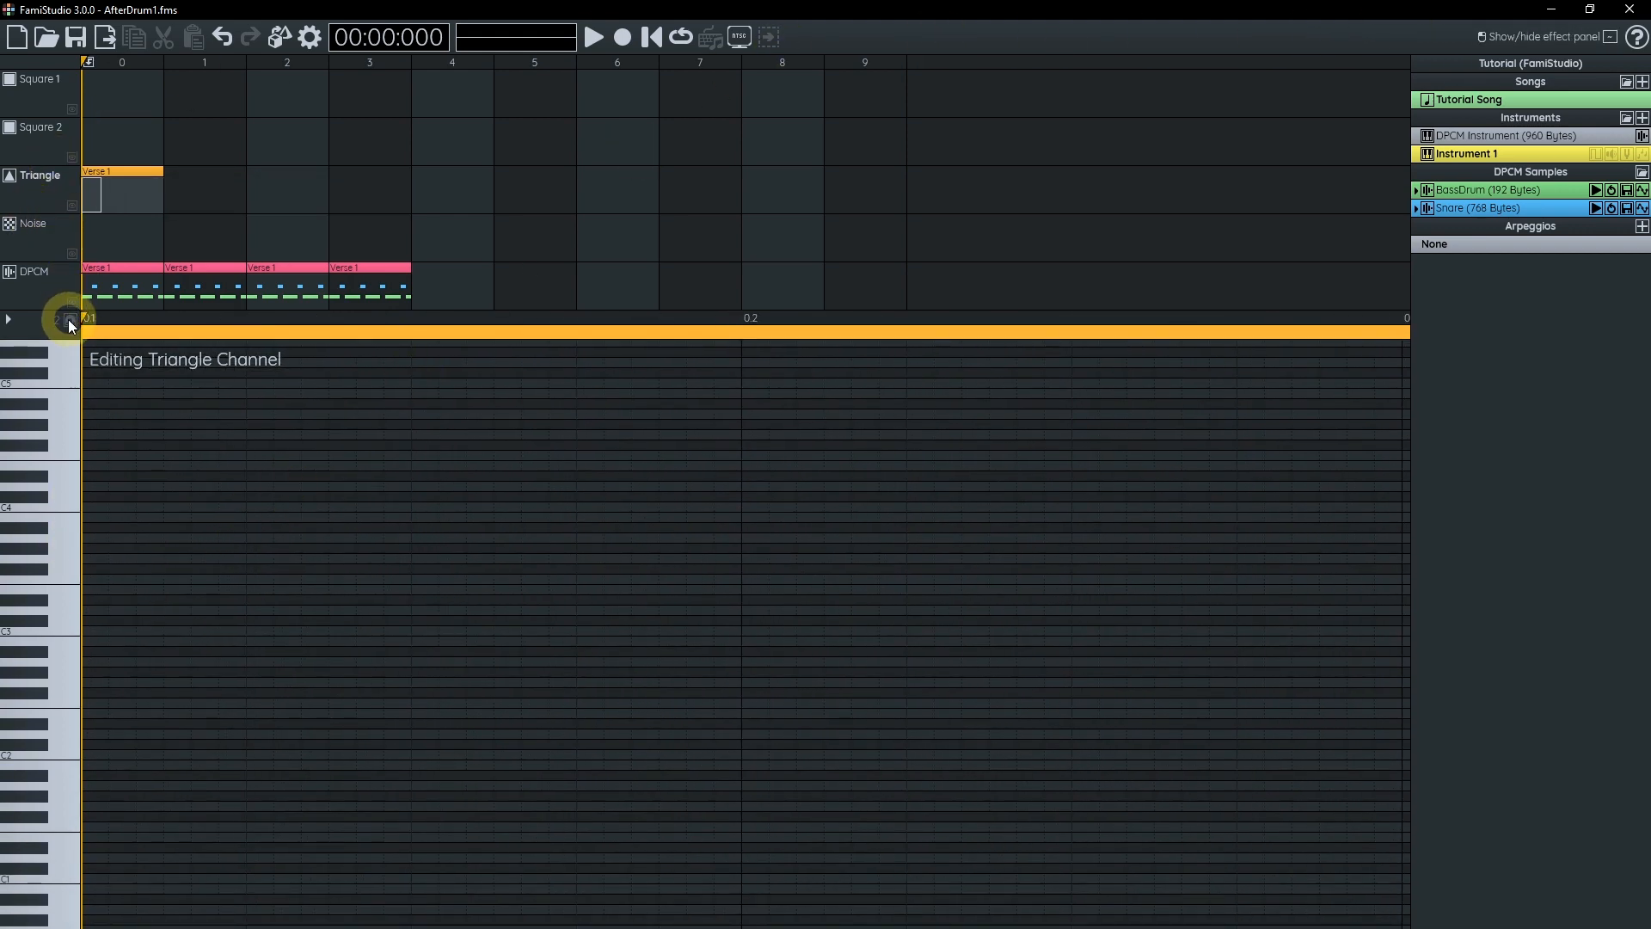
left_click_drag(184, 638, 207, 568)
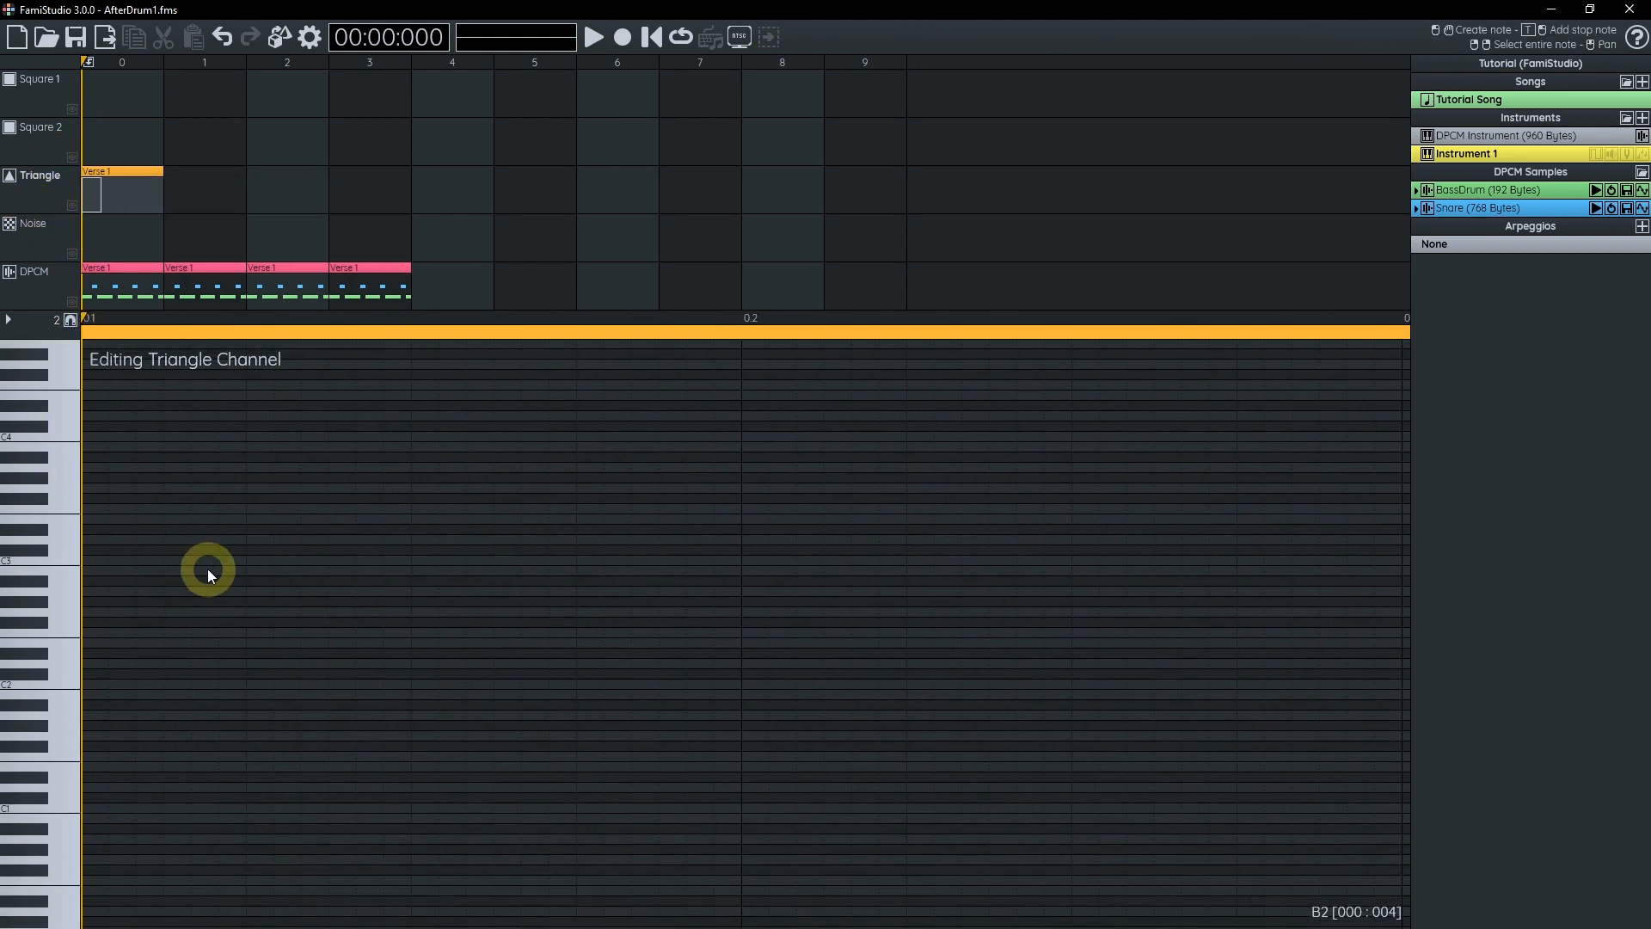
left_click(97, 582)
left_click(485, 585)
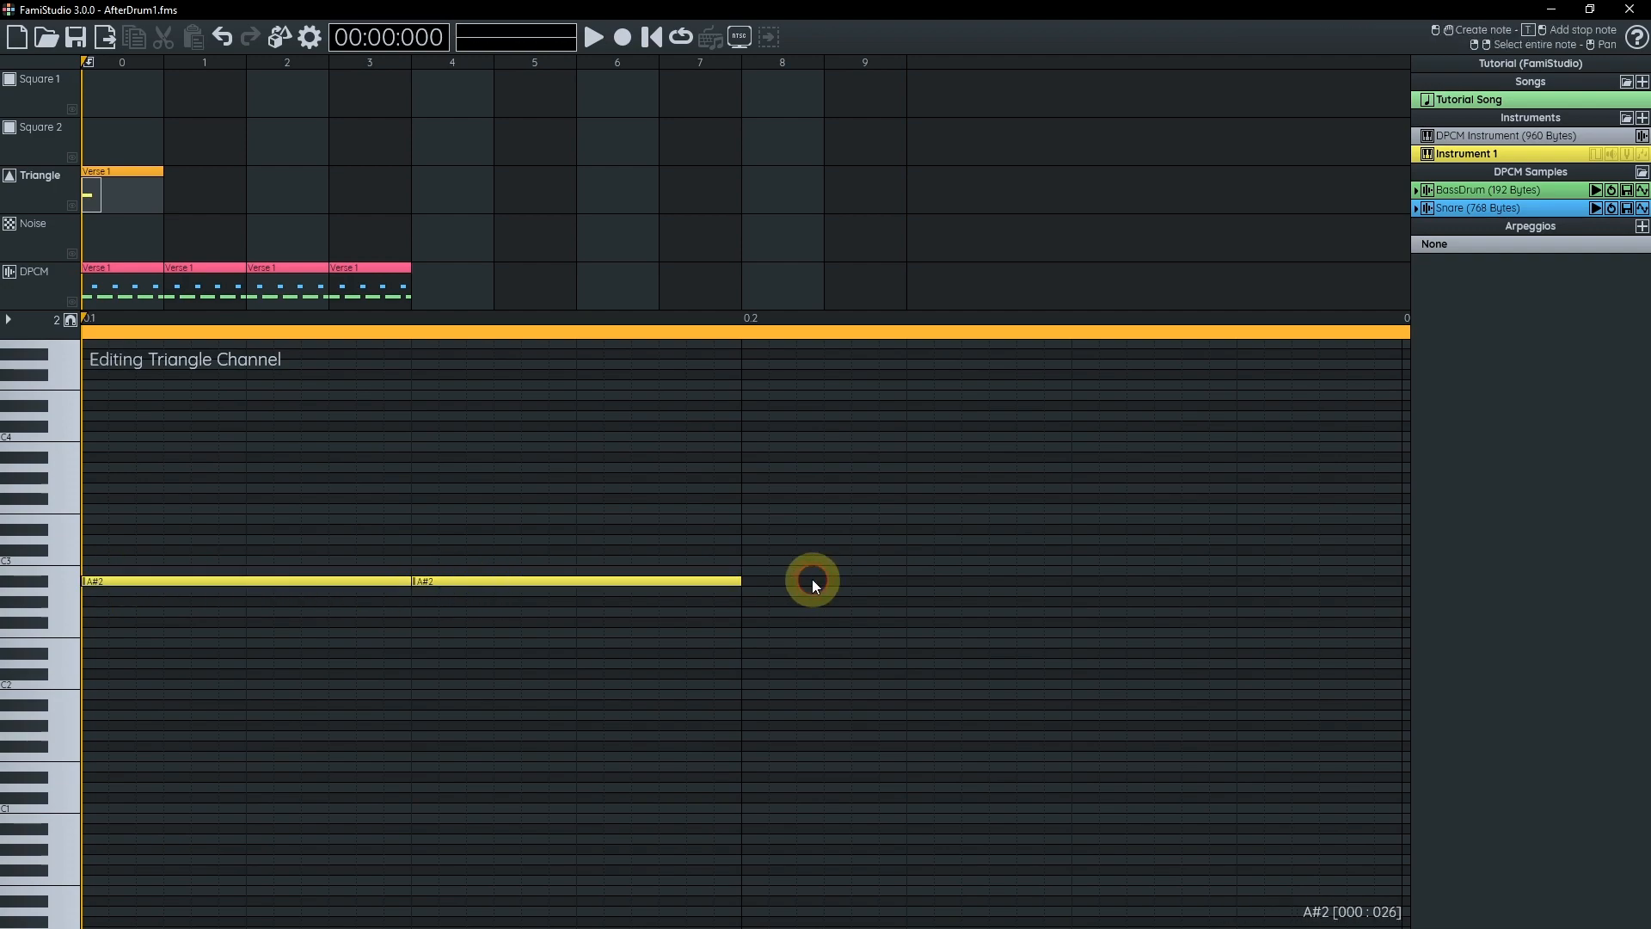
left_click(808, 580)
left_click(1127, 579)
scroll(1100, 597, "down", 1)
scroll(1017, 613, "down", 2)
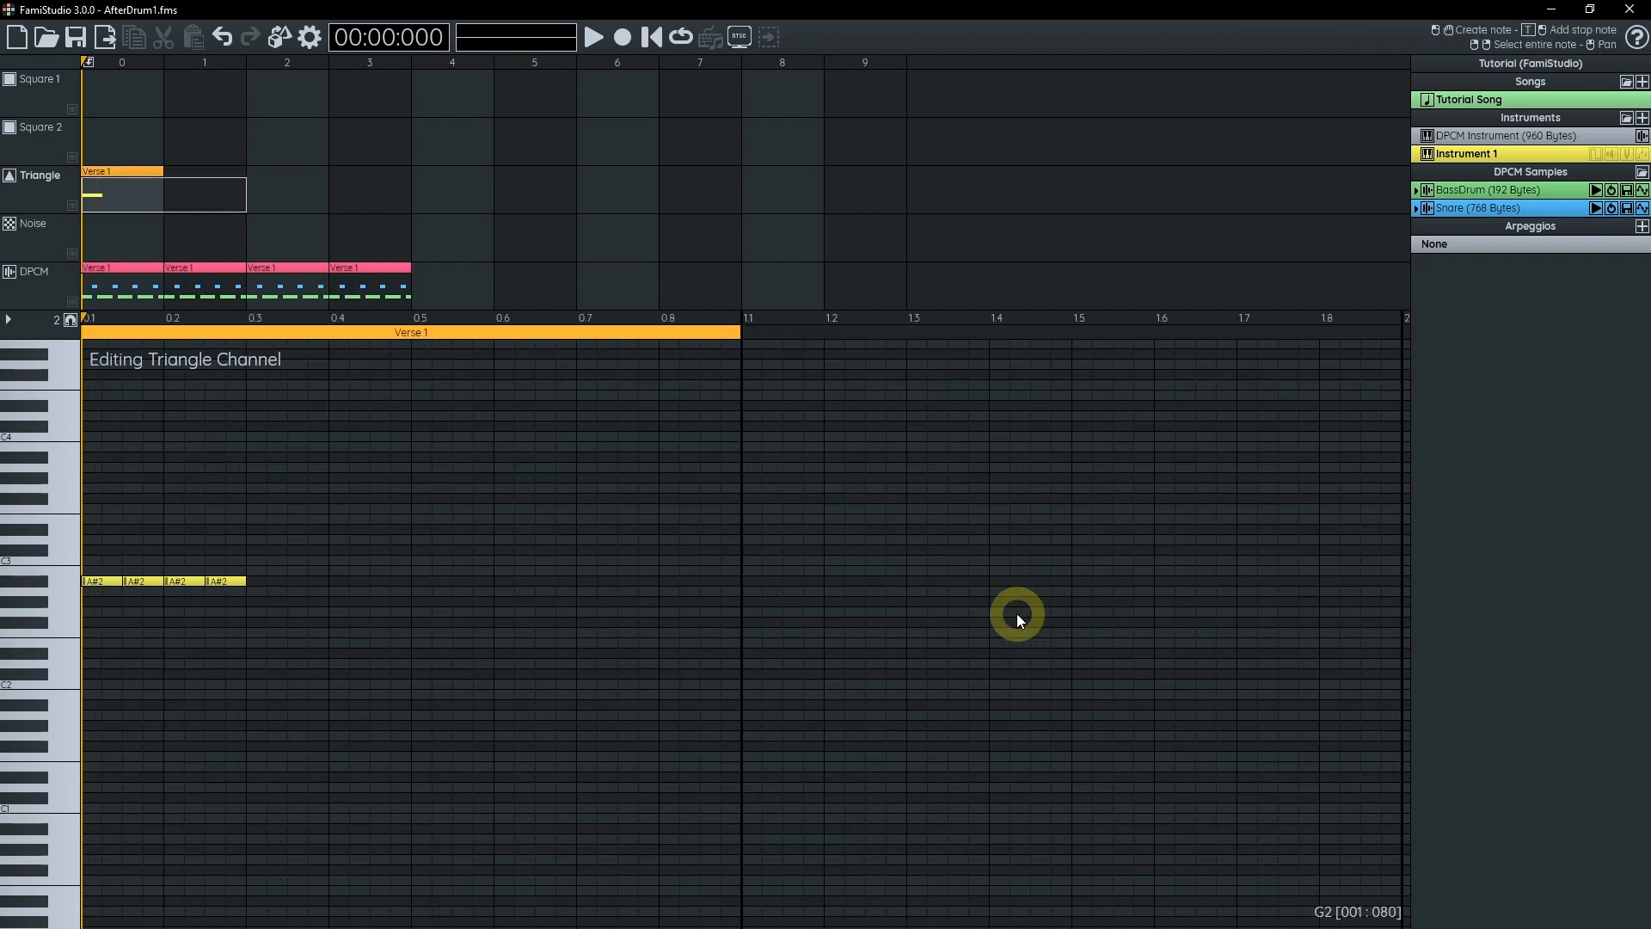
key("ctrl+3")
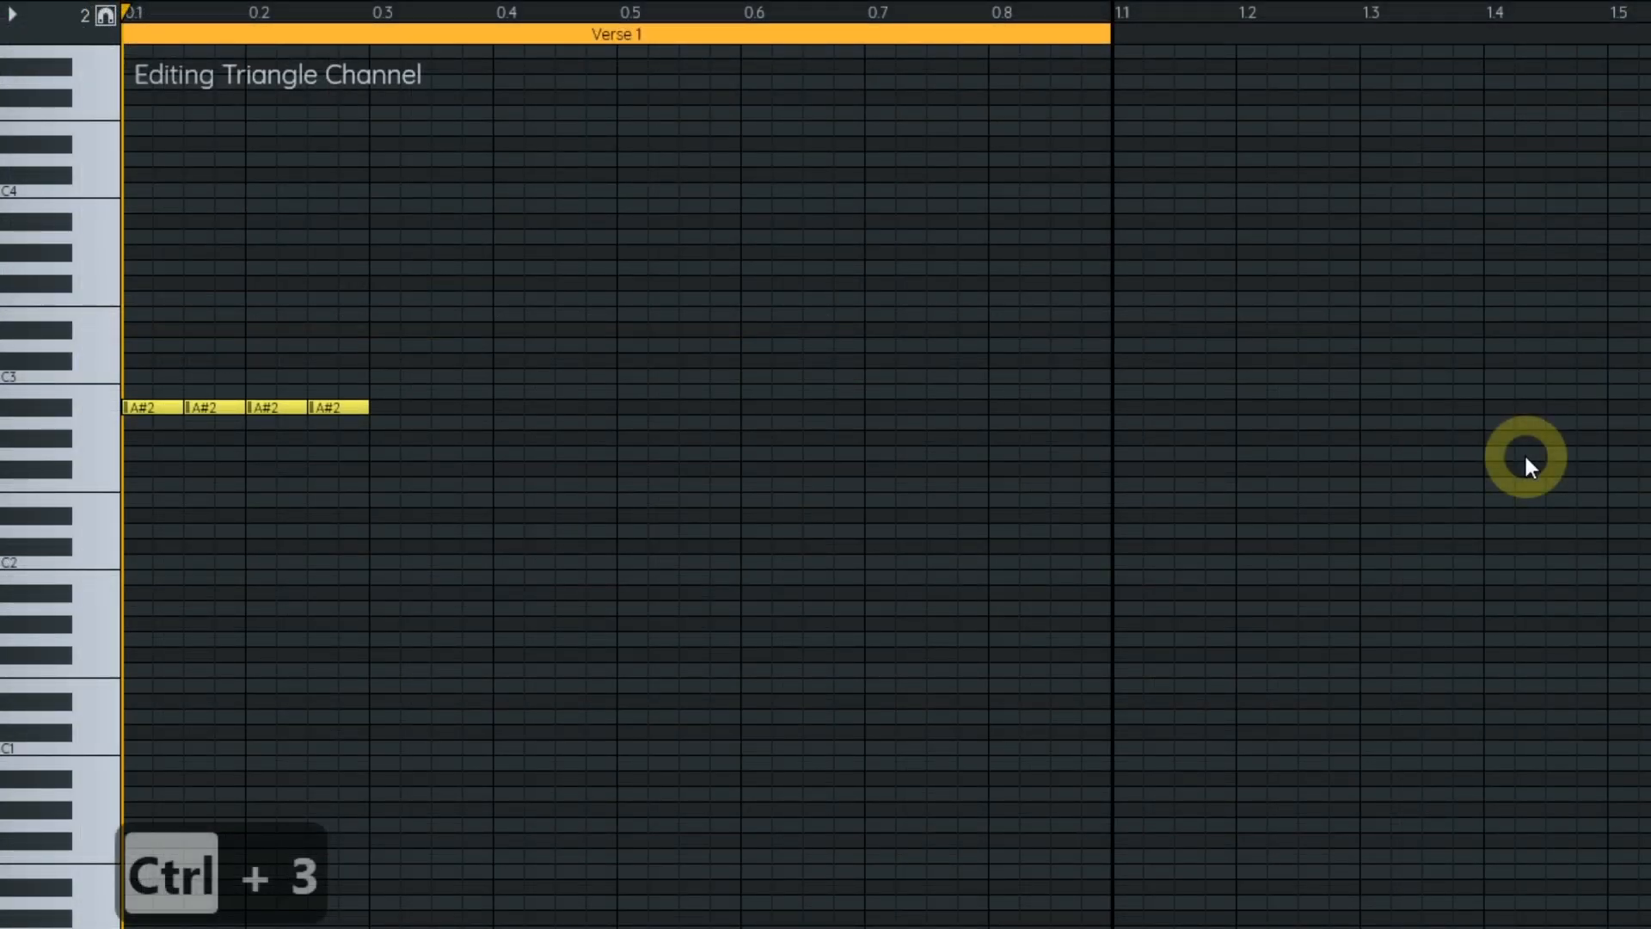
key("shift+space")
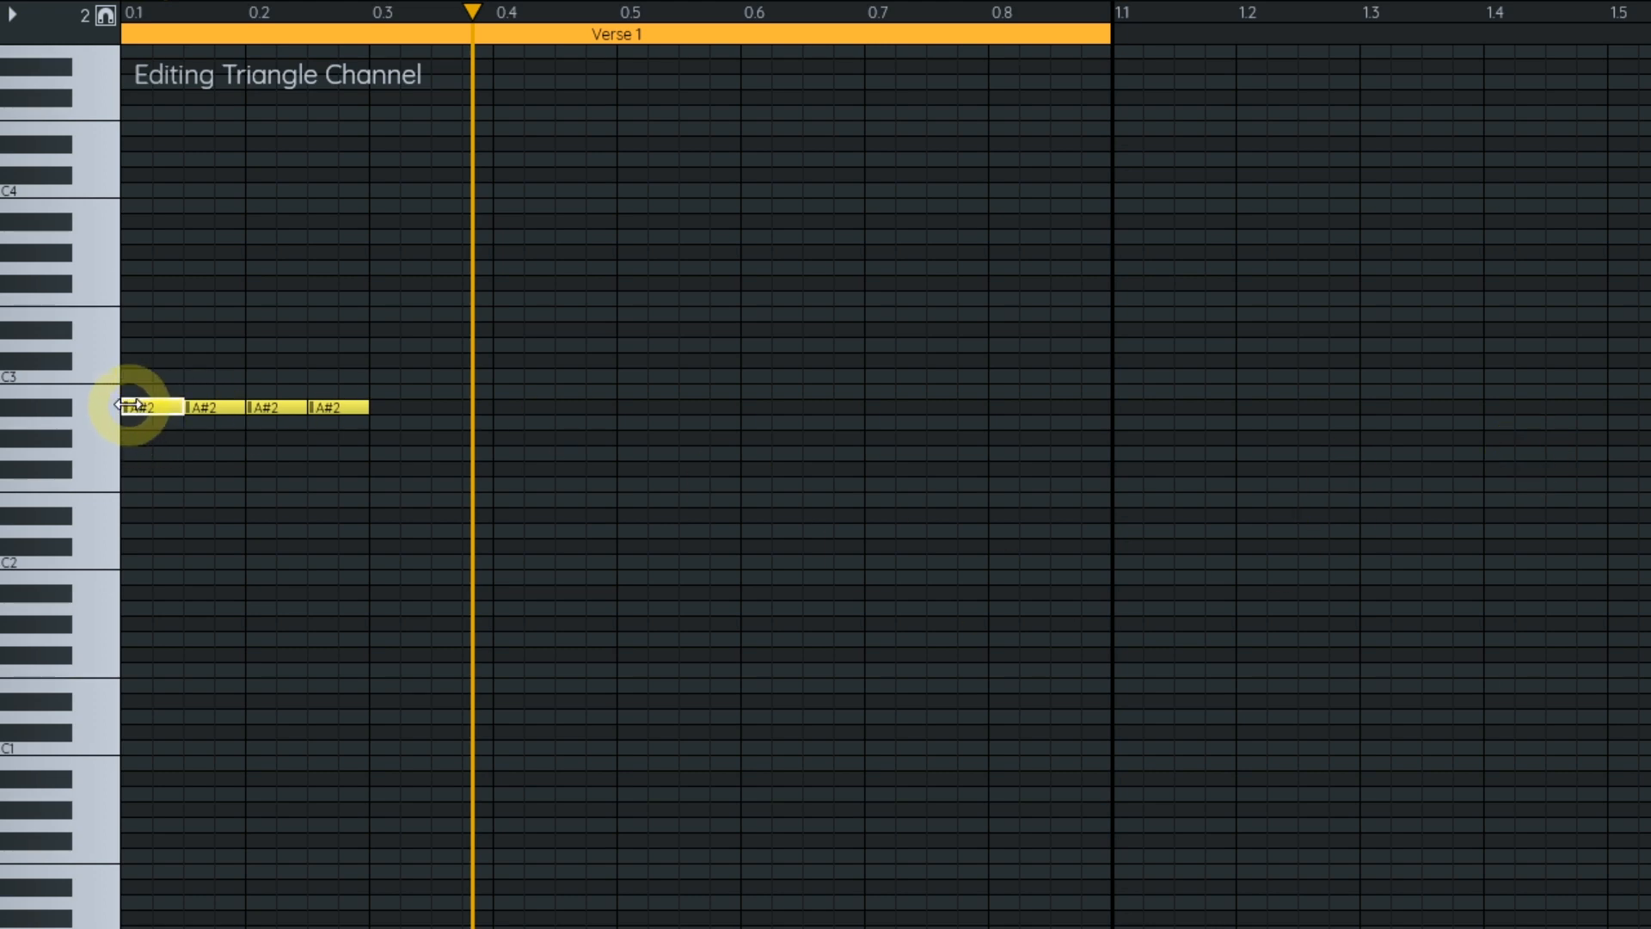
- Shorten all four A#2 notes slightly to leave a small gap after each, and play the song from the start
scroll(138, 375, "up", 4)
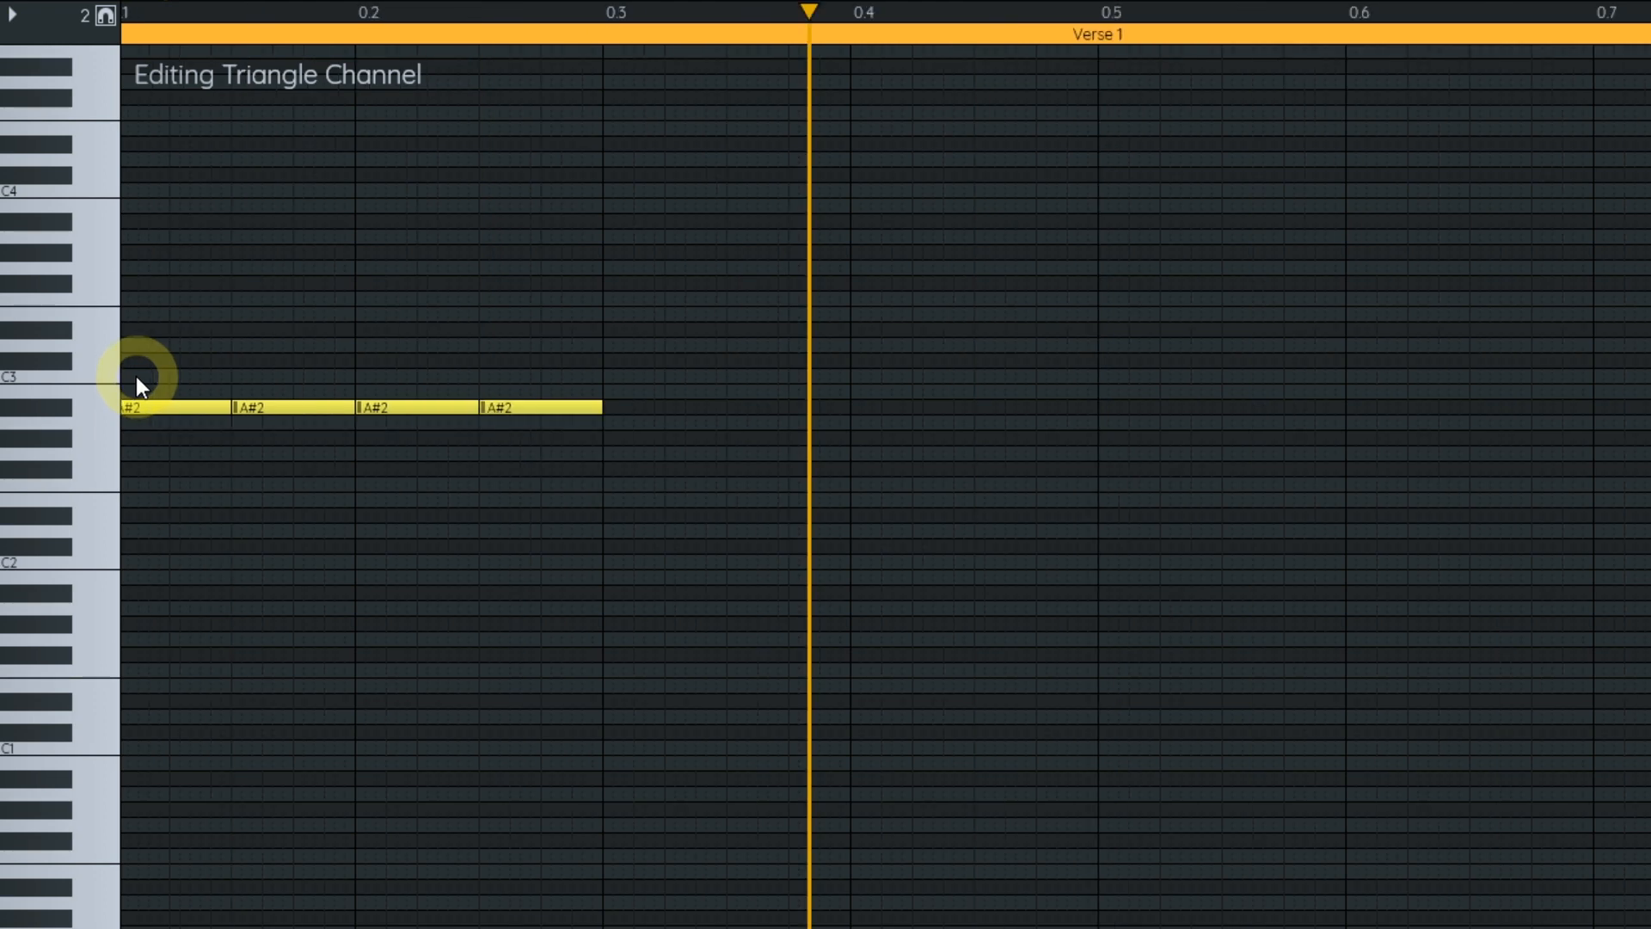
scroll(138, 375, "up", 1)
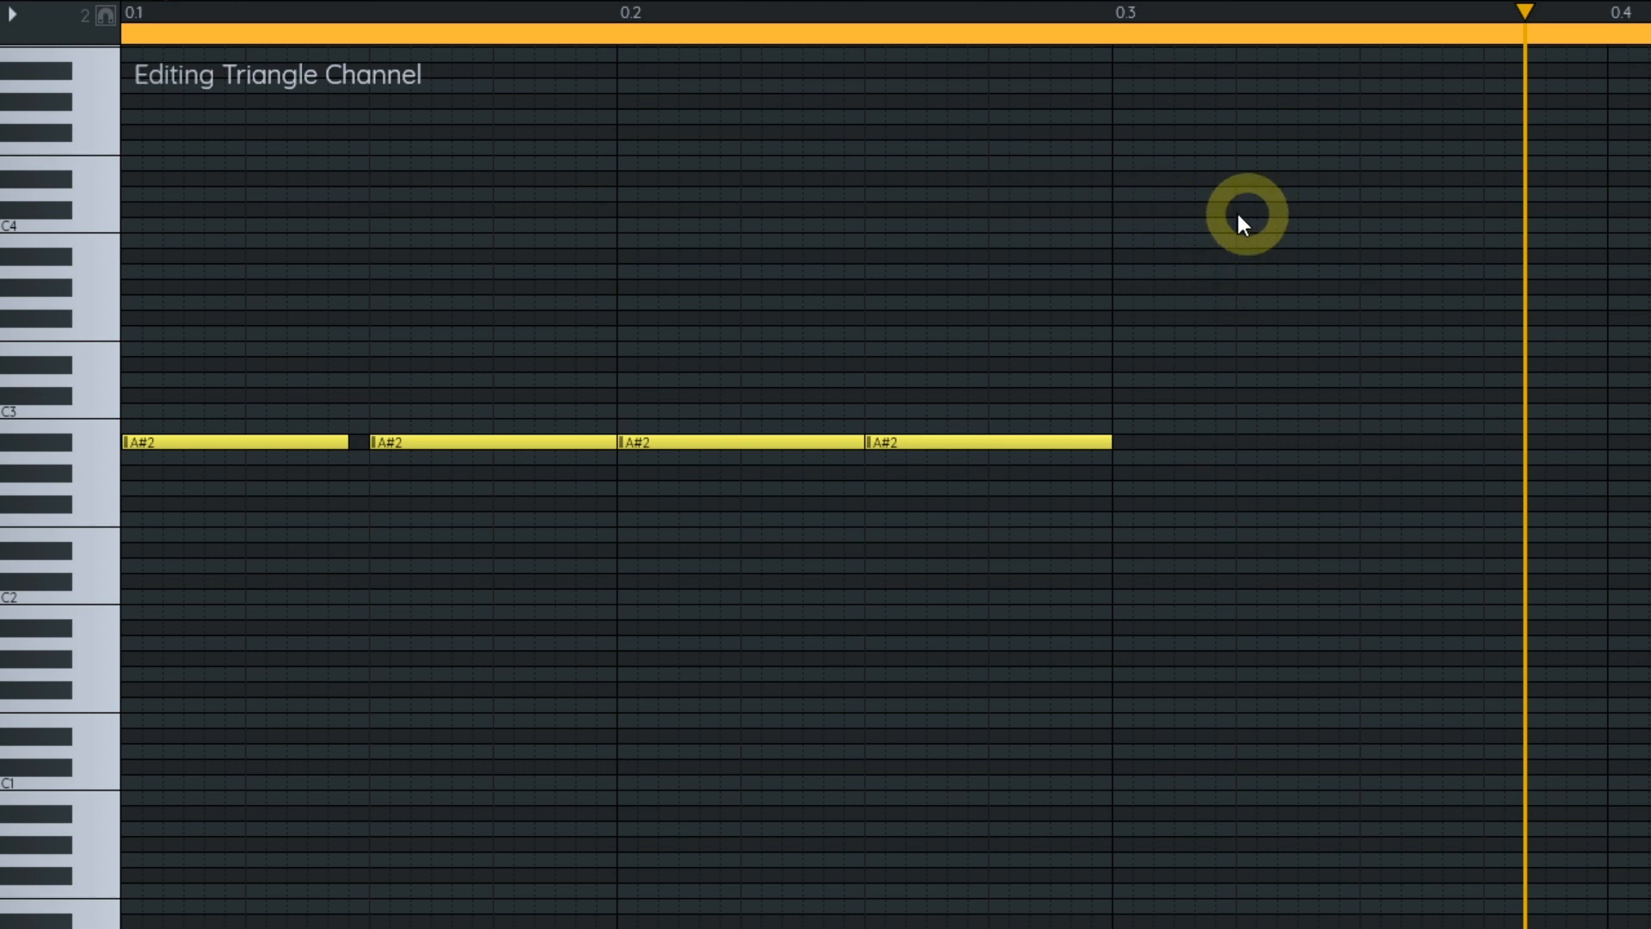
left_click_drag(1343, 173, 365, 203)
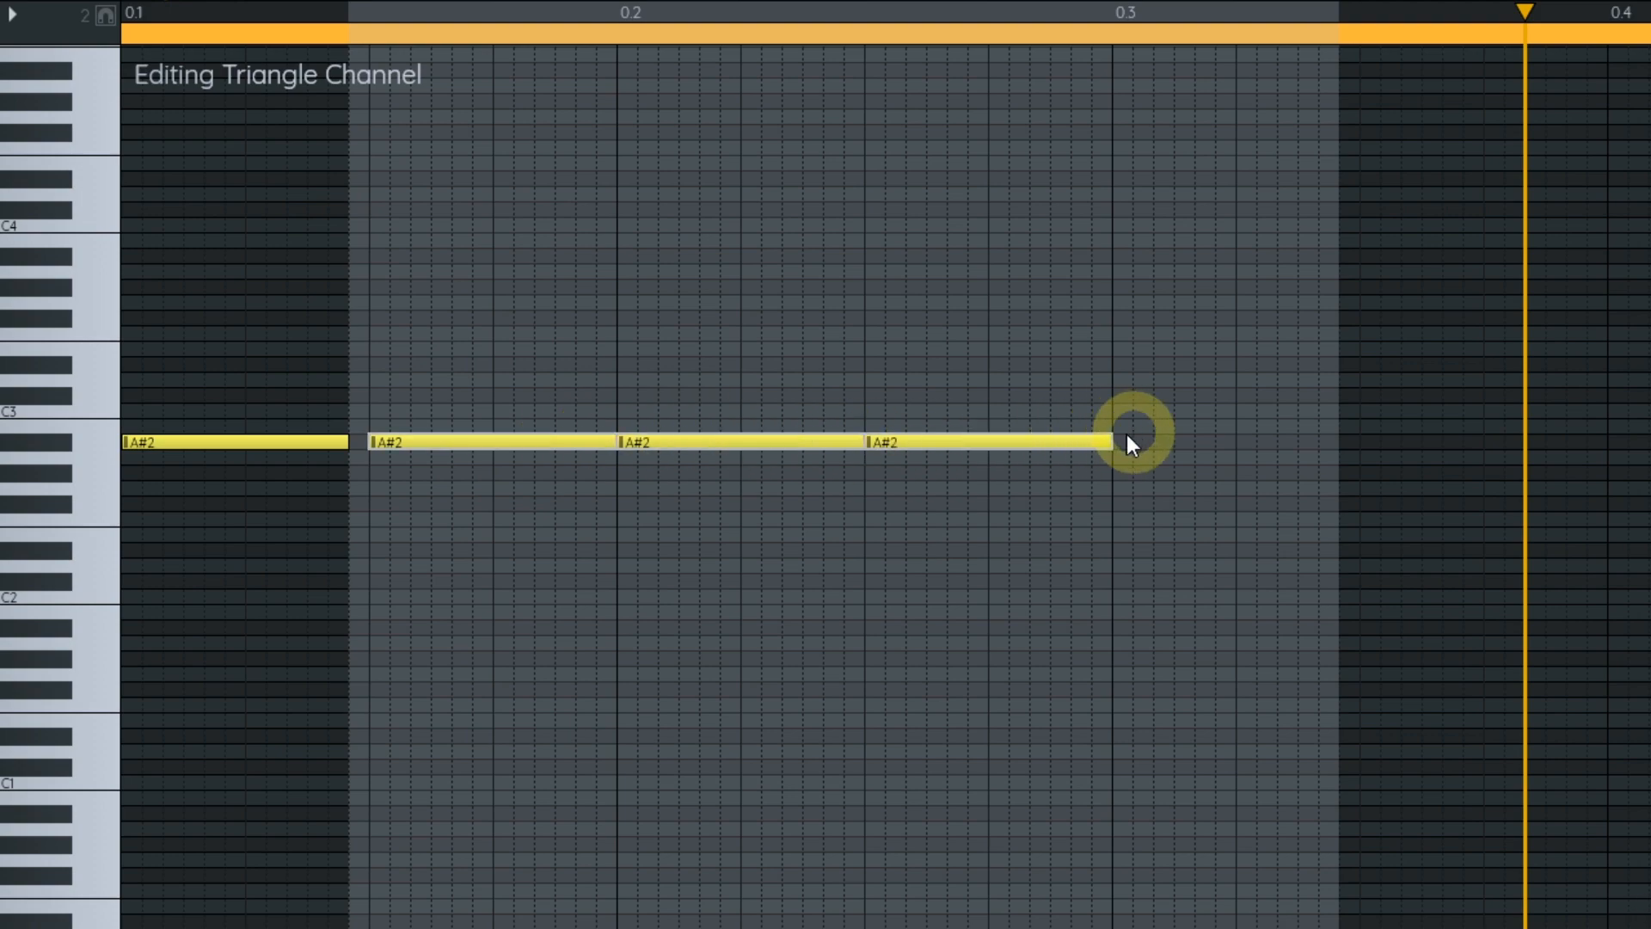
left_click_drag(1110, 443, 1089, 442)
key("Escape")
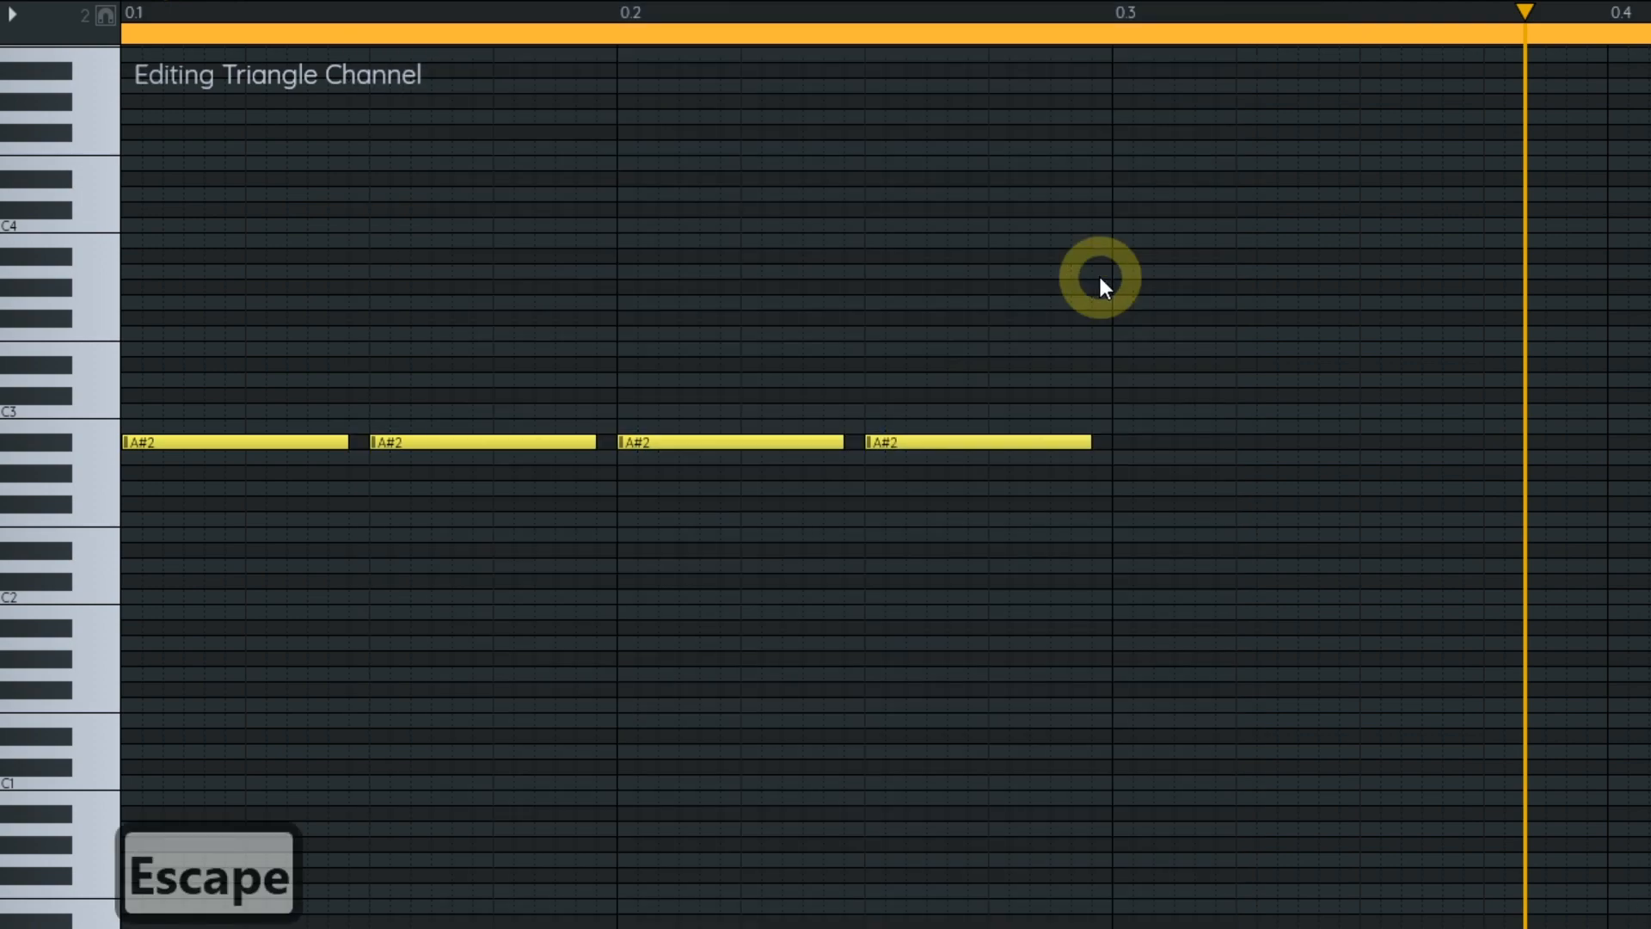
key("shift+space")
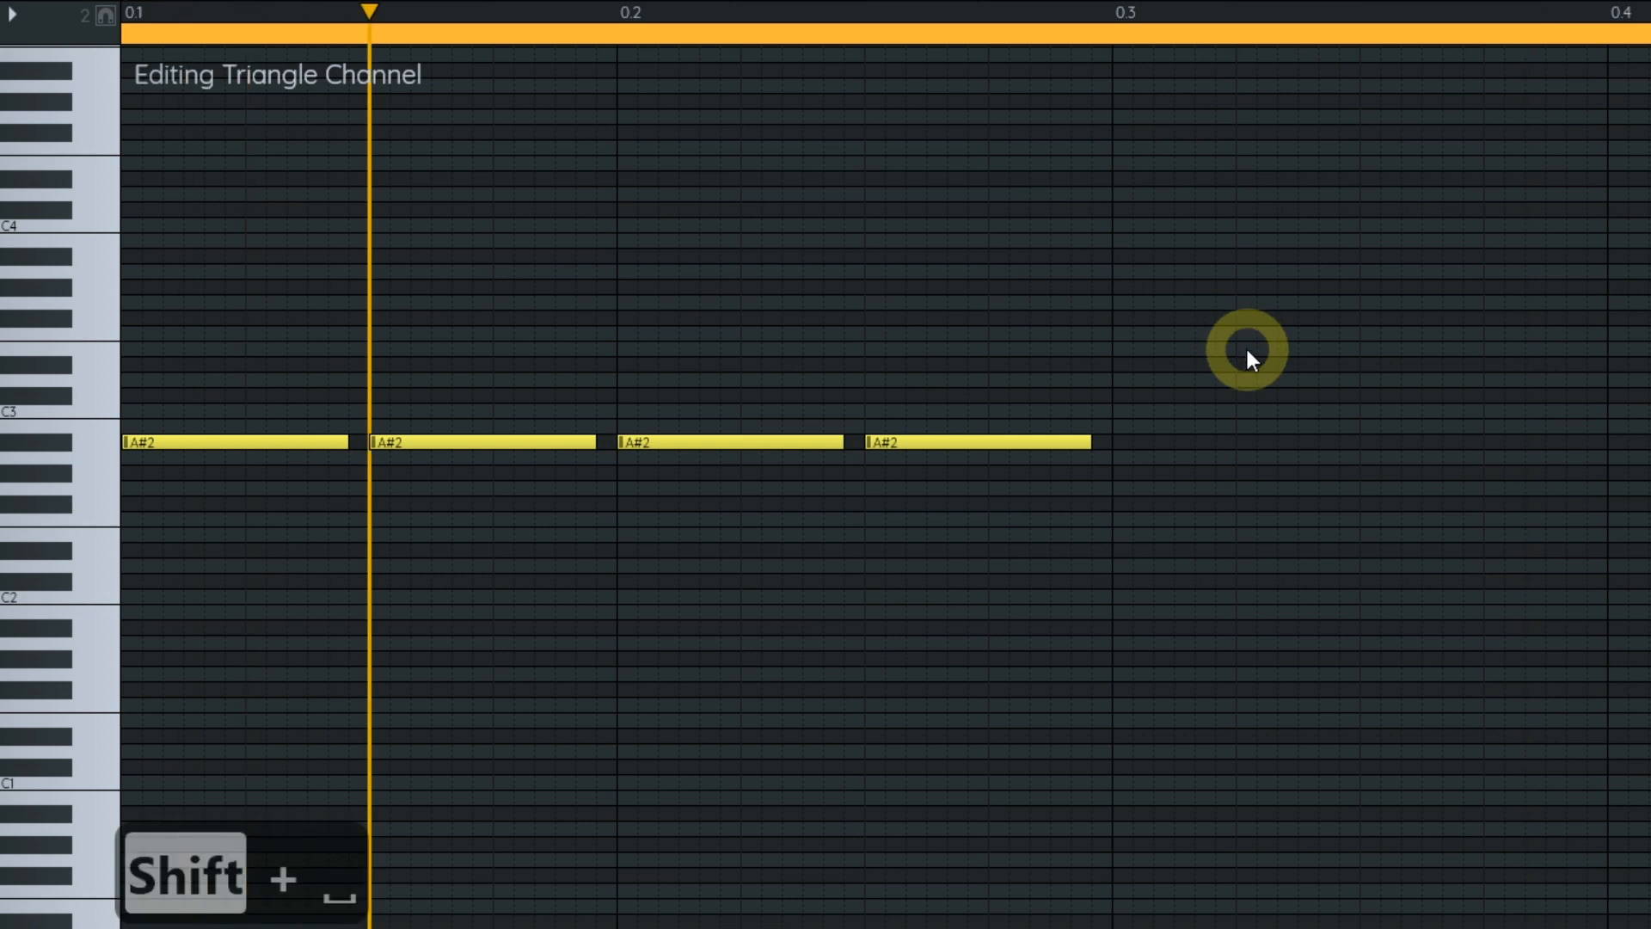
- Stop playback, copy the four A#2 notes in beats 1 and 2, and paste them three times from beat 3 to the end of Verse 1
key("space")
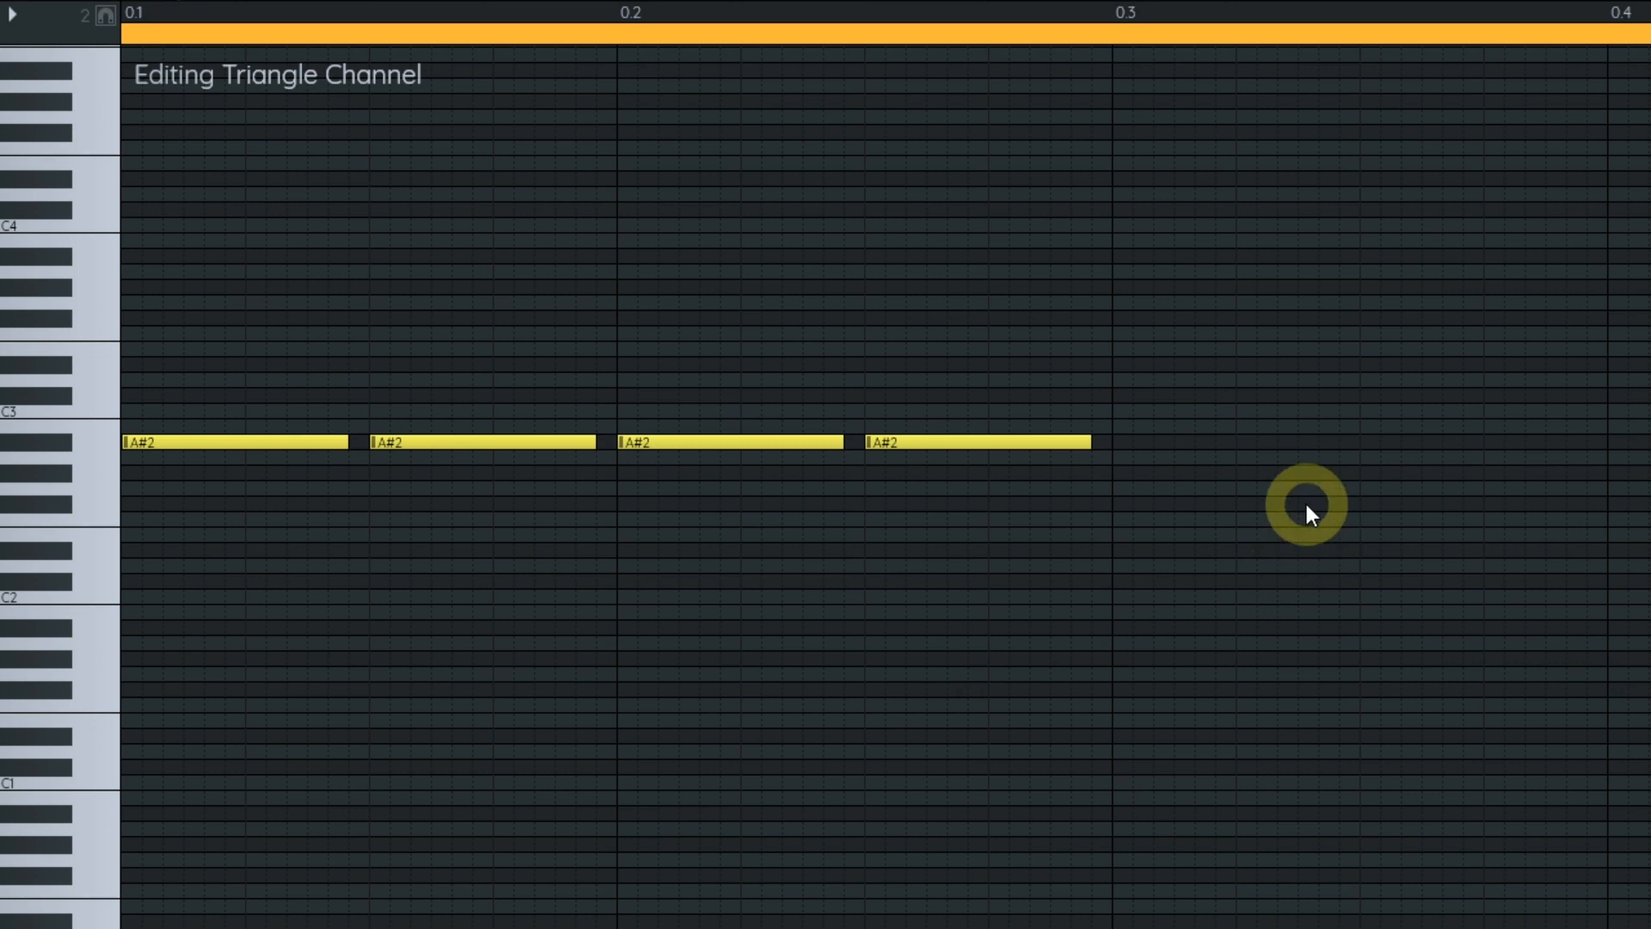
scroll(1306, 507, "down", 2)
scroll(958, 504, "down", 2)
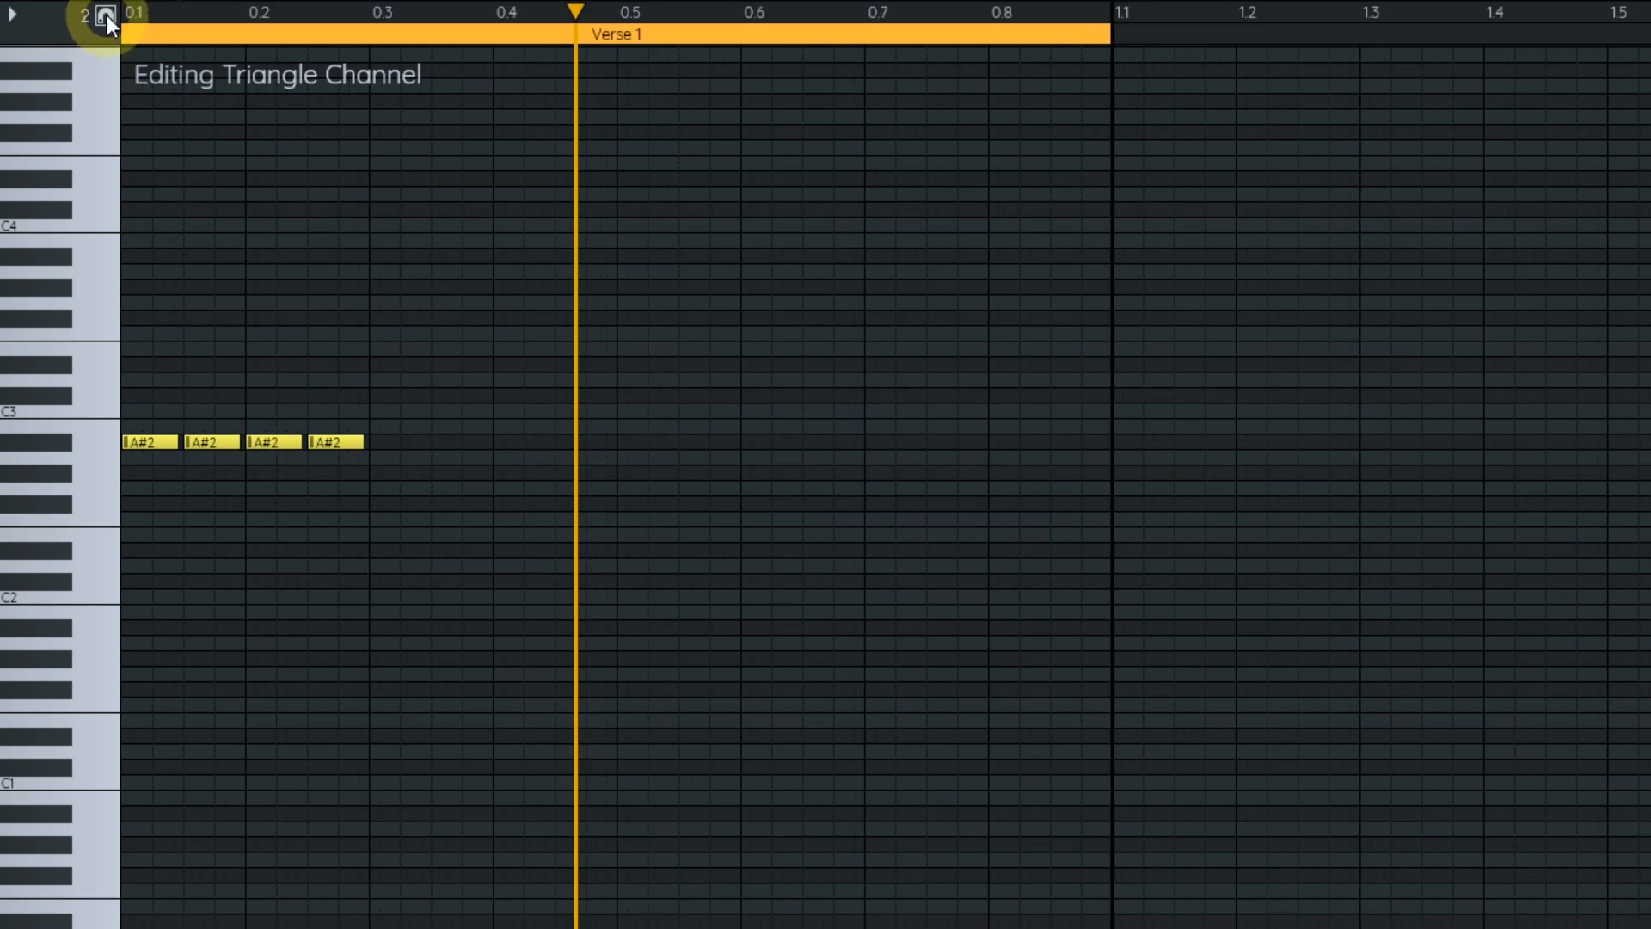
left_click_drag(138, 251, 351, 248)
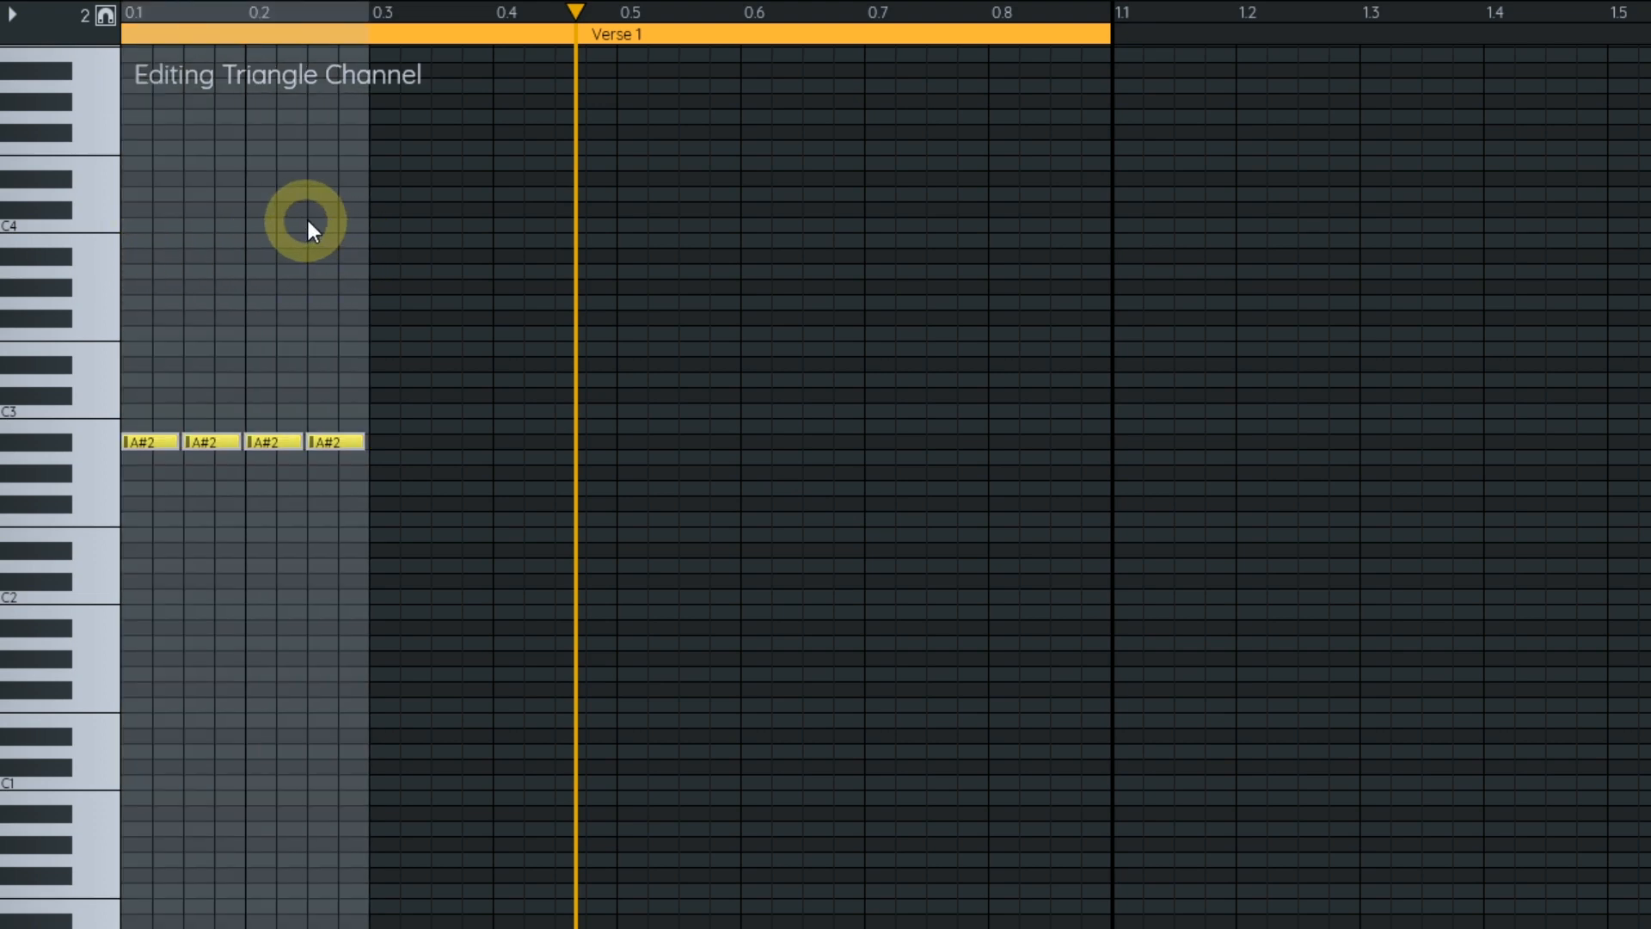
left_click_drag(135, 141, 328, 145)
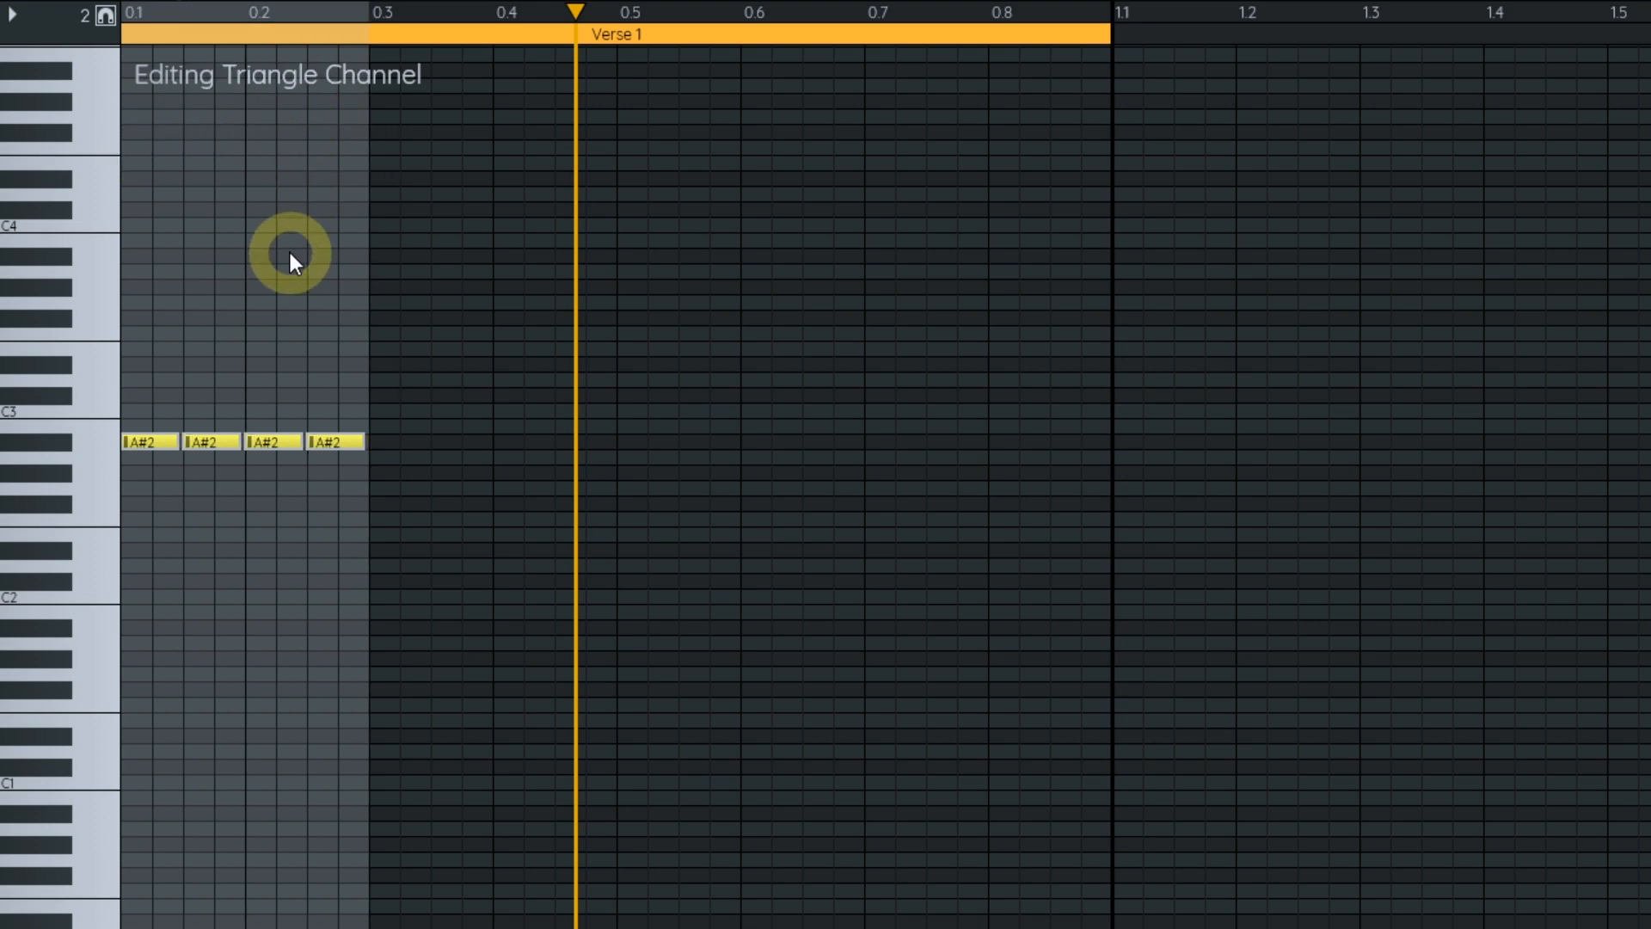
key("ctrl+c")
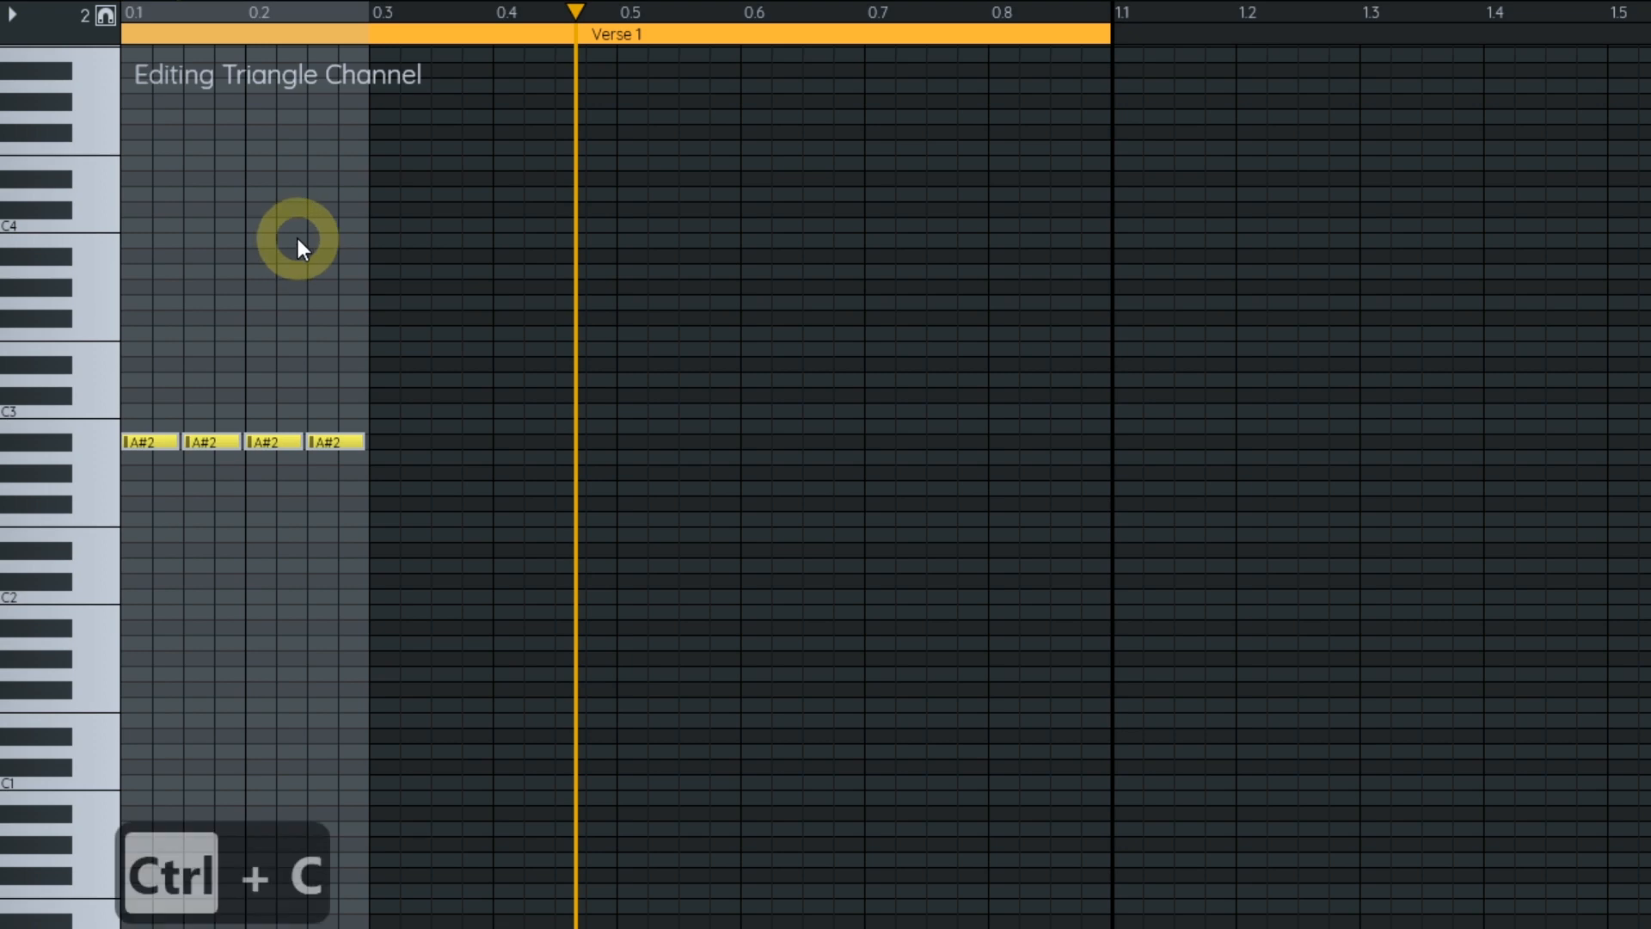
left_click(398, 166)
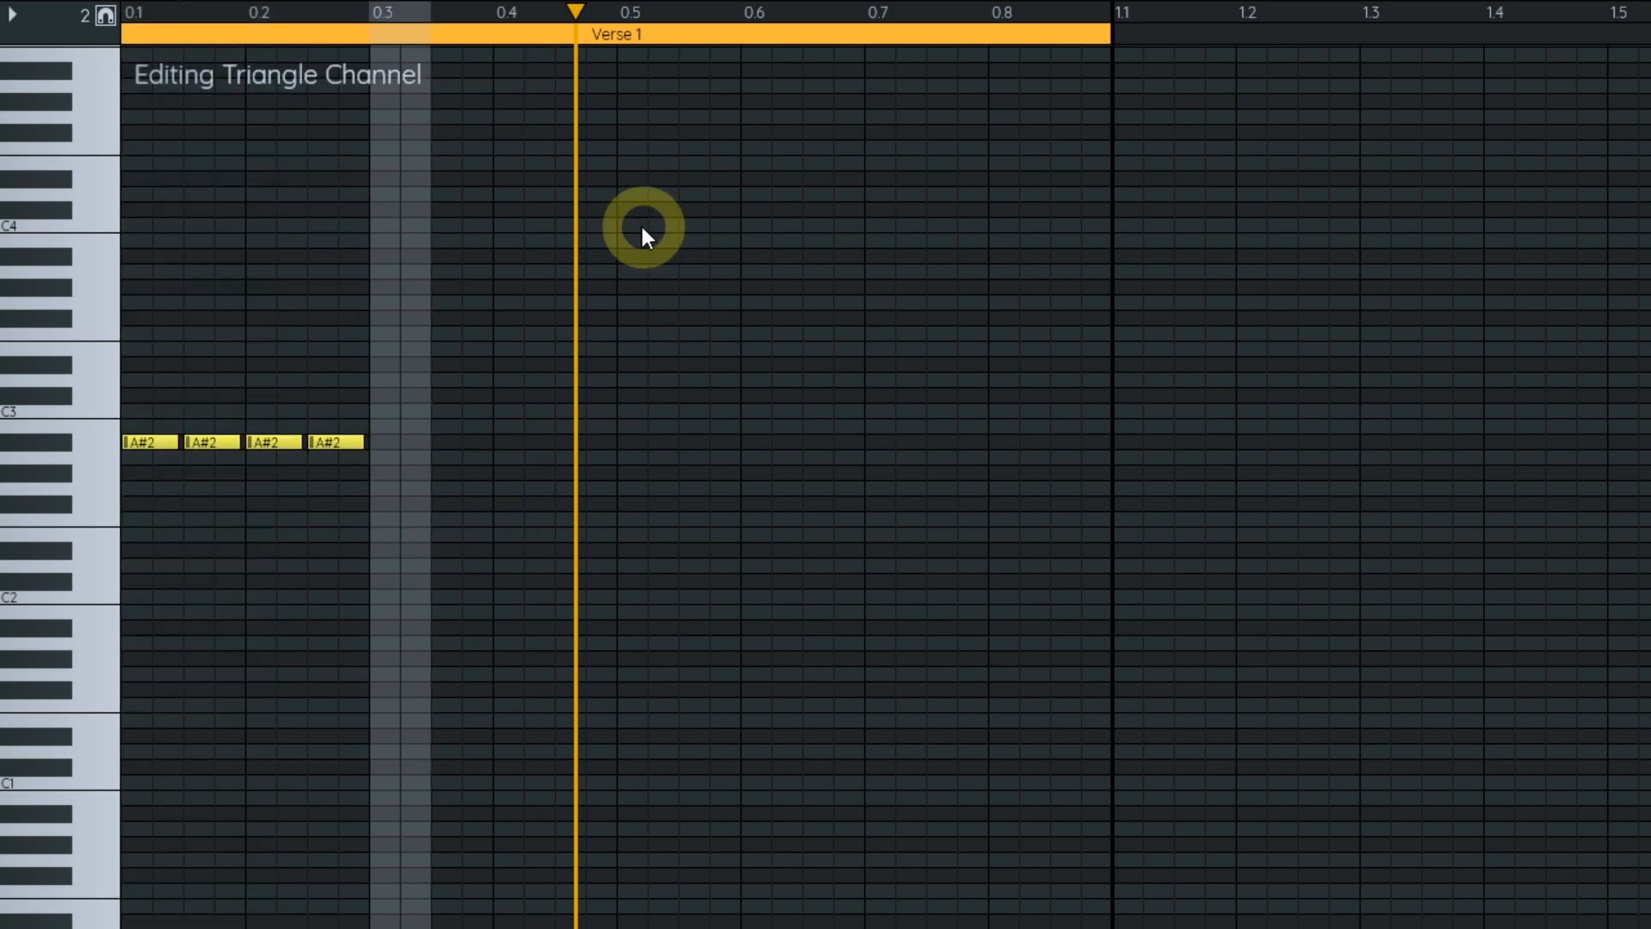
key("ctrl+v")
key("ctrl+v")
key("ctrl+v")
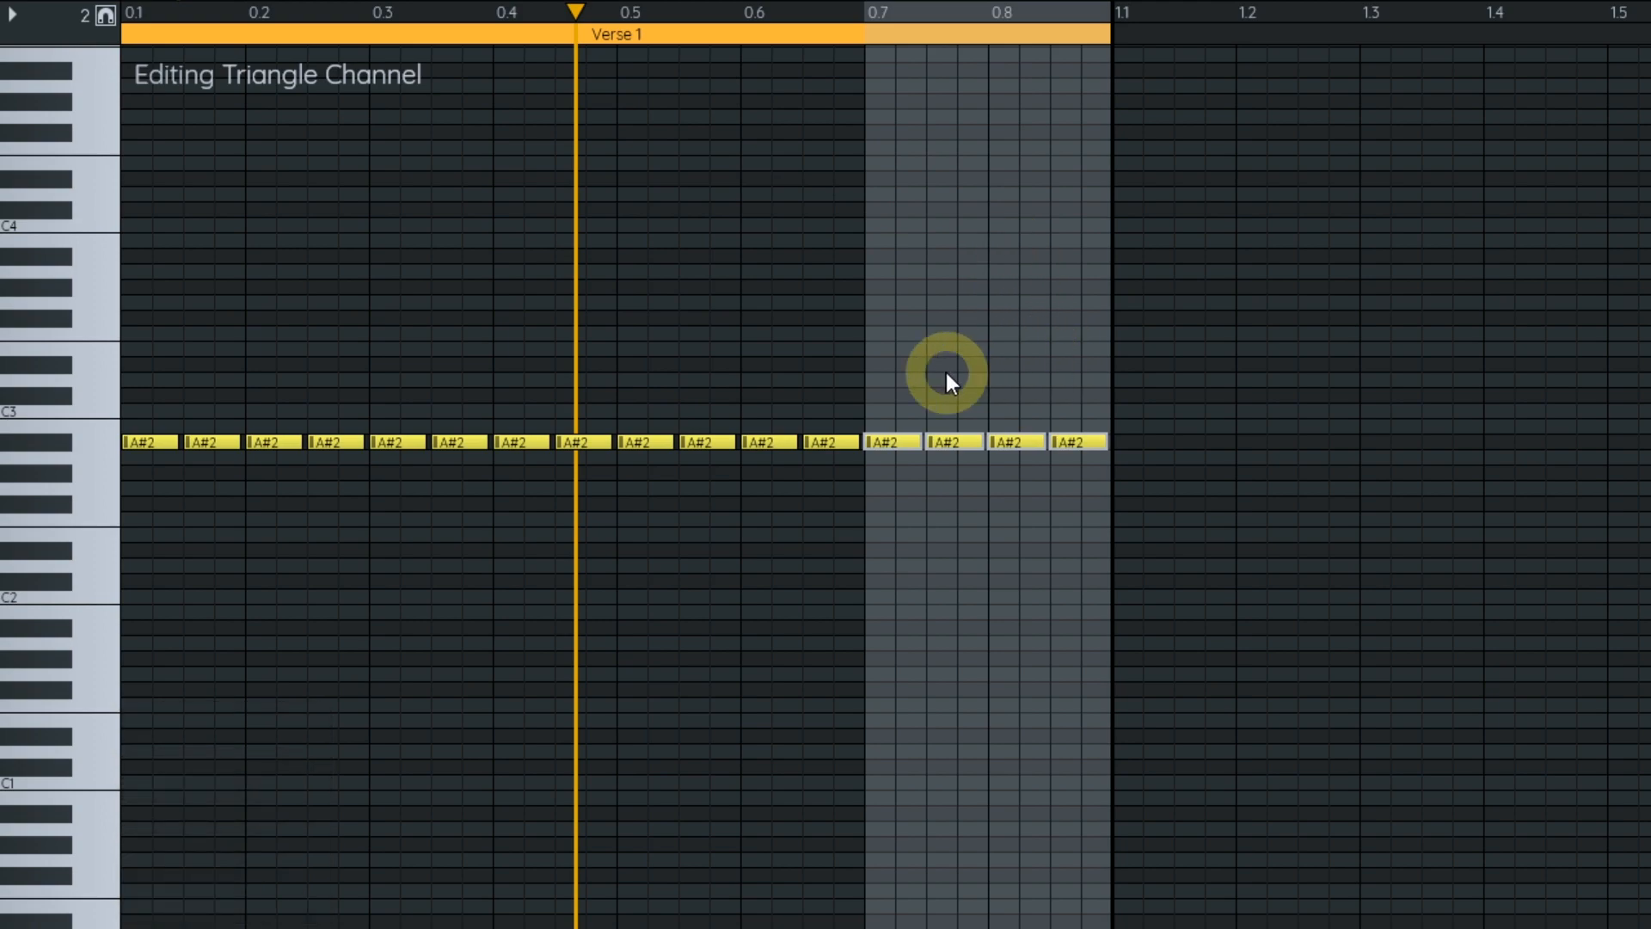
- Undo the three pastes of the A#2 notes in the Triangle pattern
key("ctrl+z")
key("ctrl+z")
key("ctrl+z")
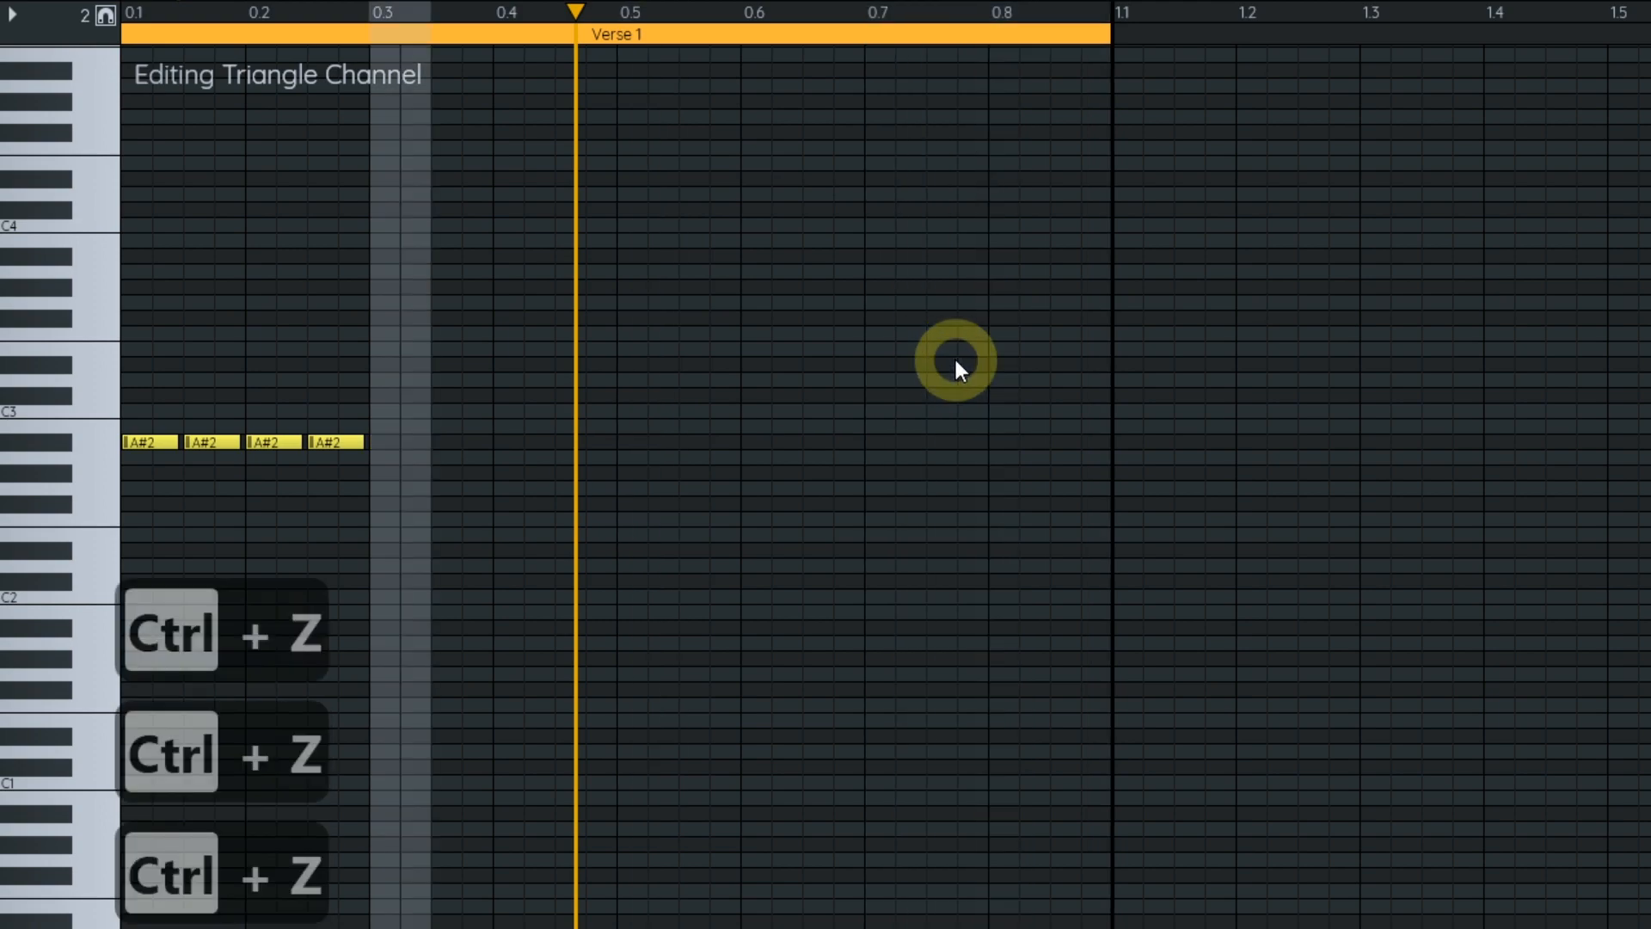
- Copy the four A#2 notes again and paste them at beat 3 with Paste Special, setting Repeat to 3
left_click_drag(126, 215, 347, 213)
key("ctrl+c")
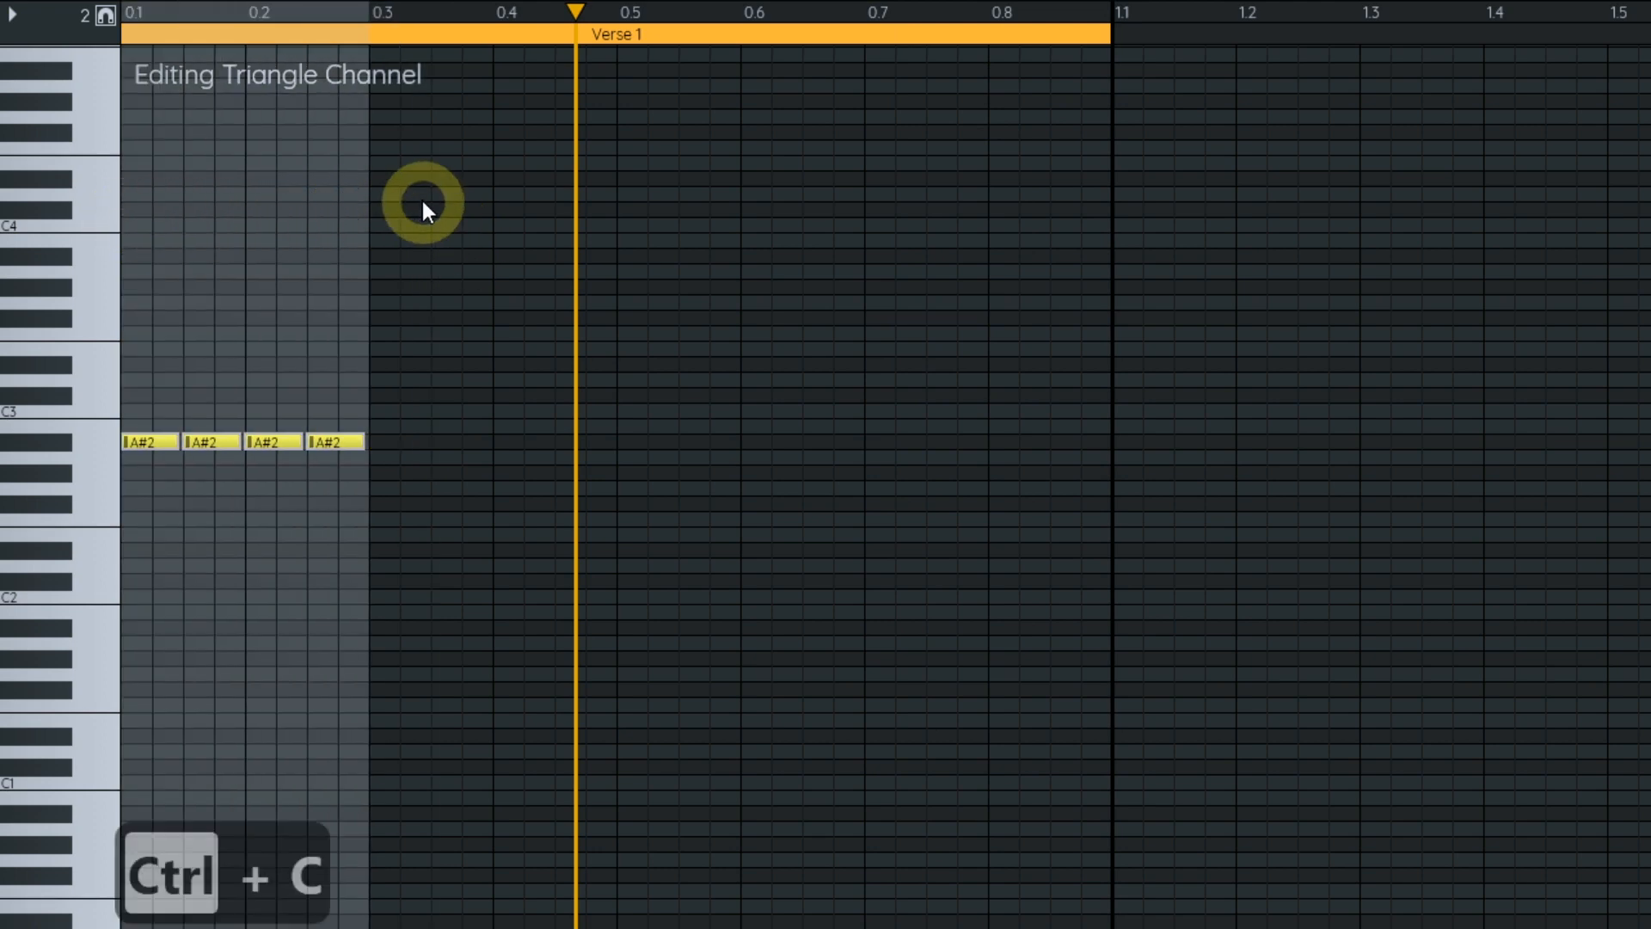
left_click(392, 193)
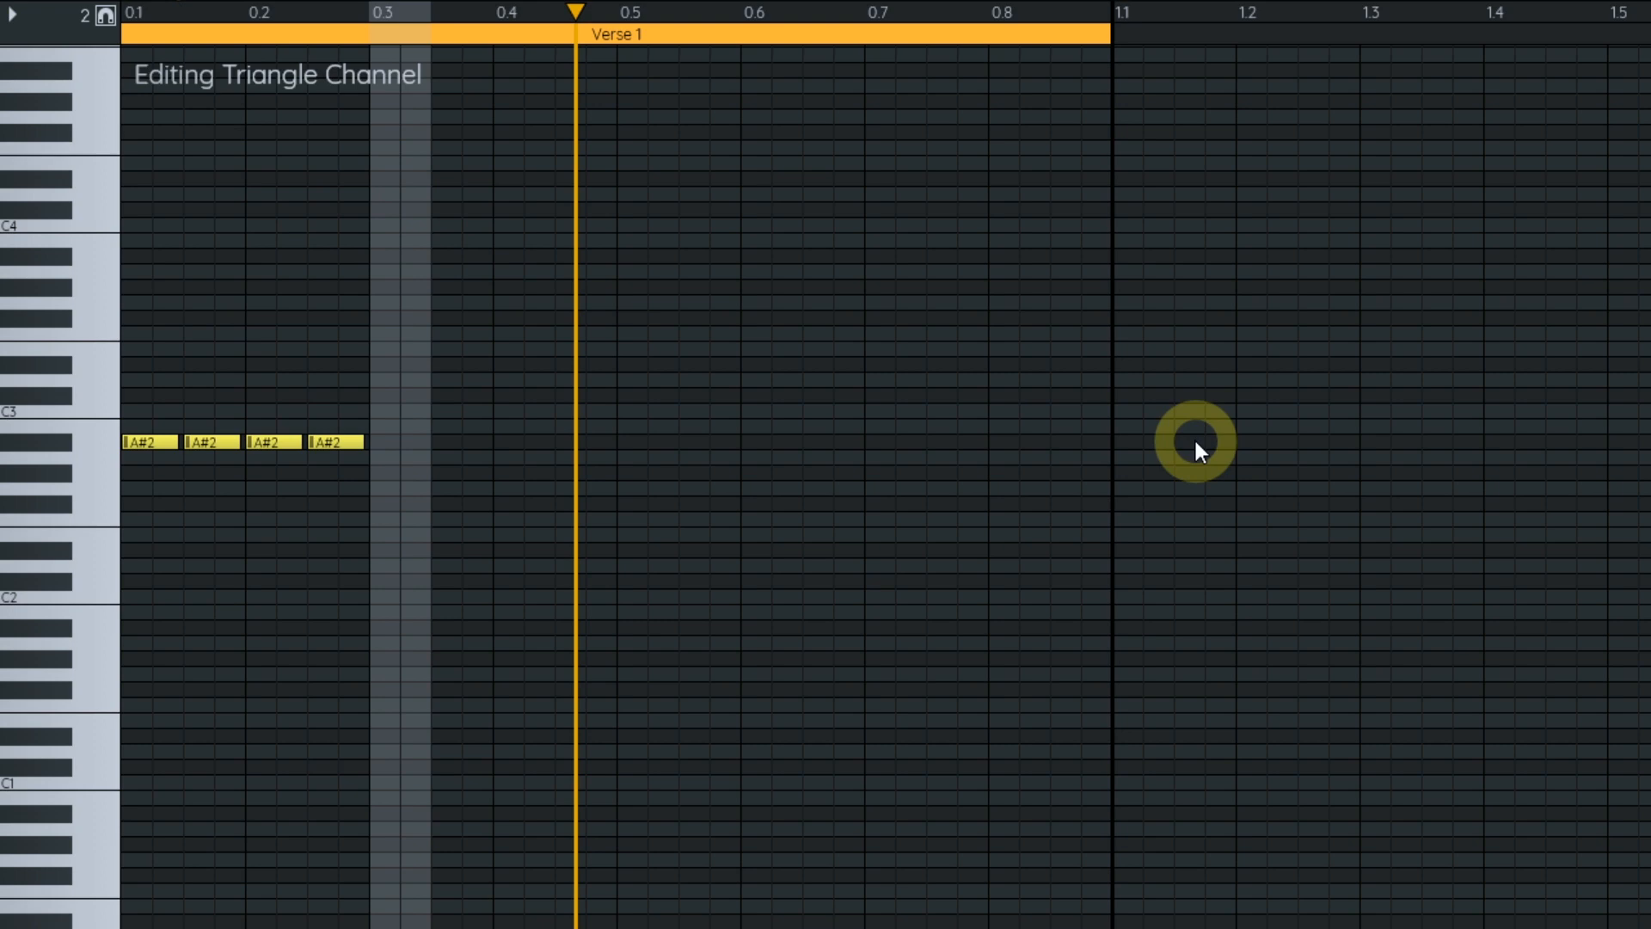
key("ctrl+shift+v")
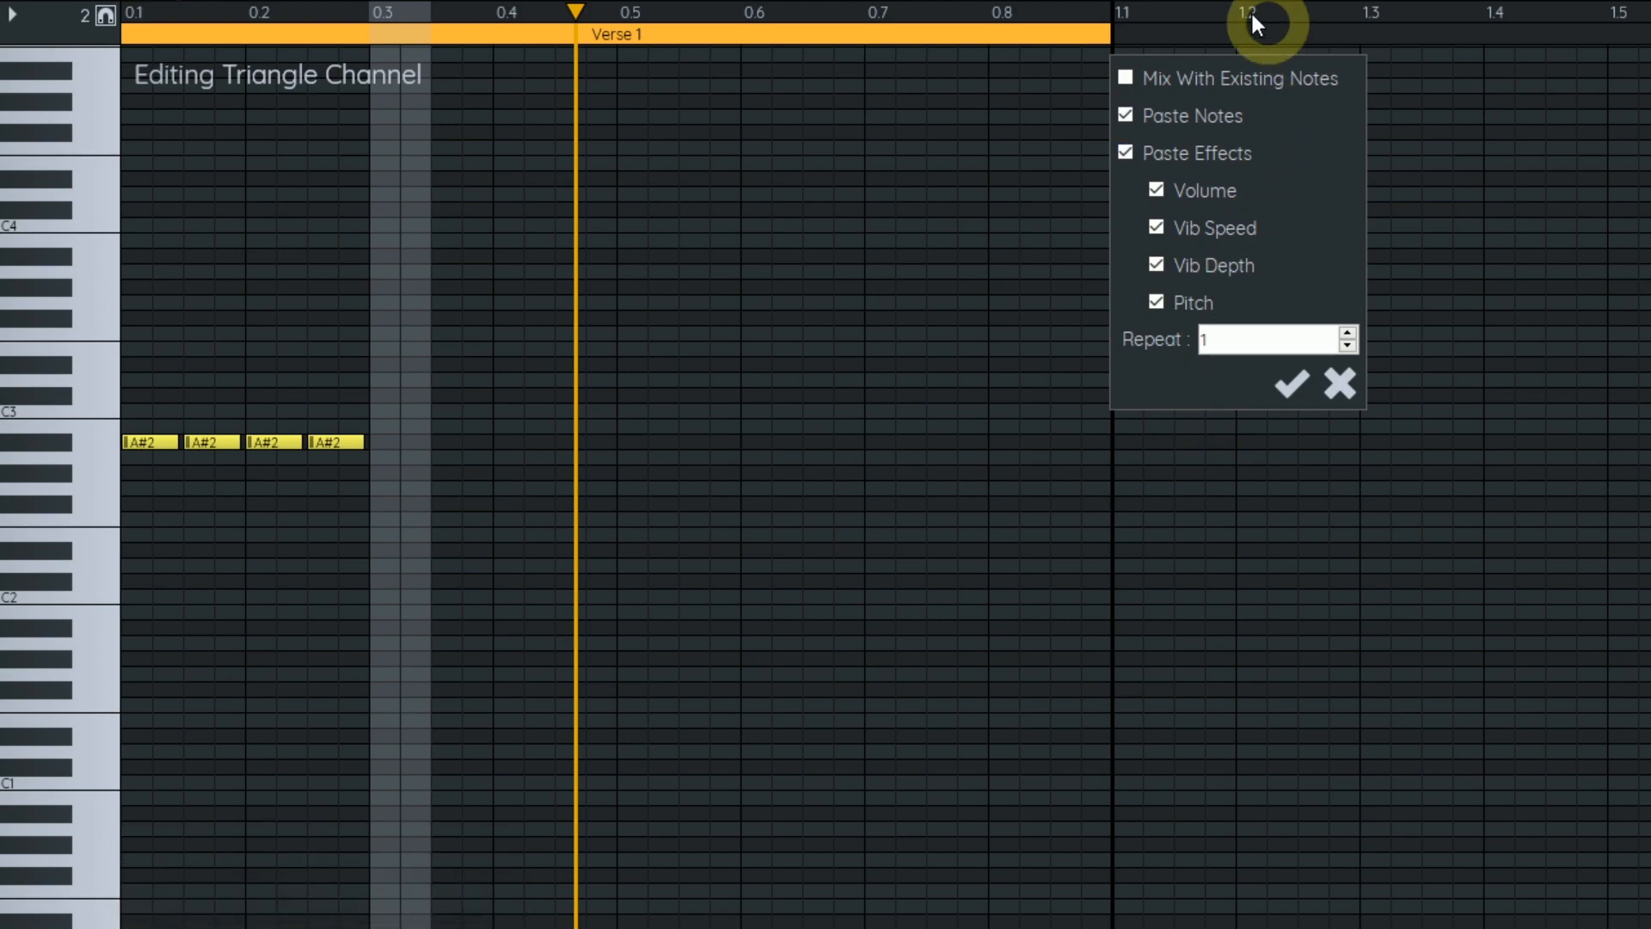
left_click(1347, 333)
left_click(1348, 333)
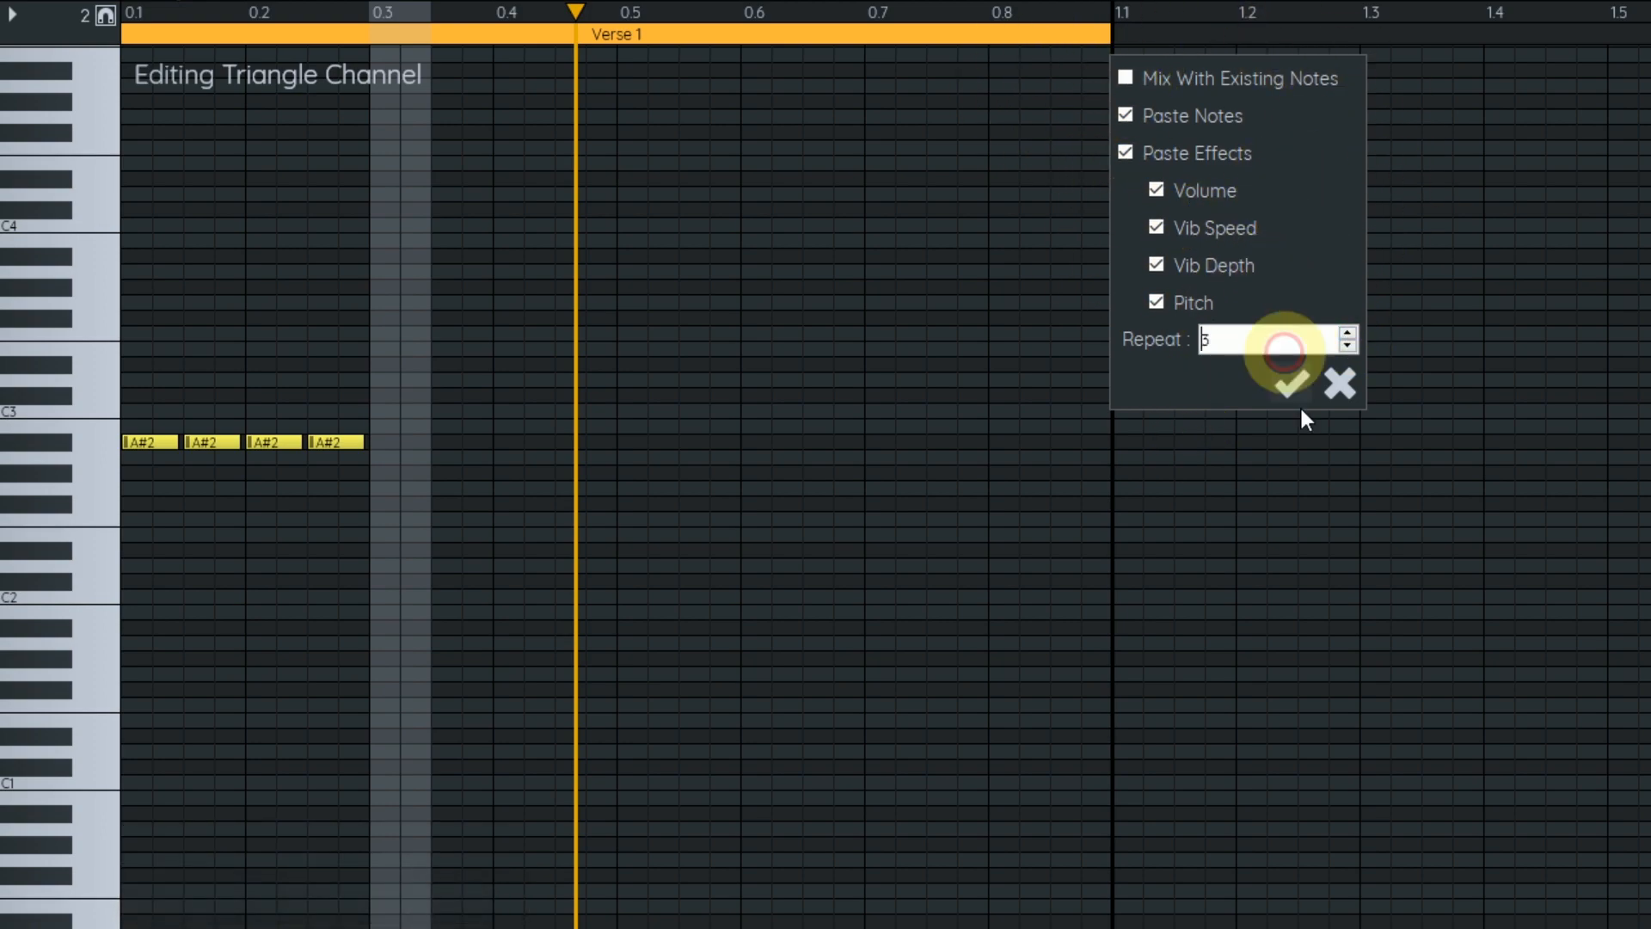
left_click(1288, 391)
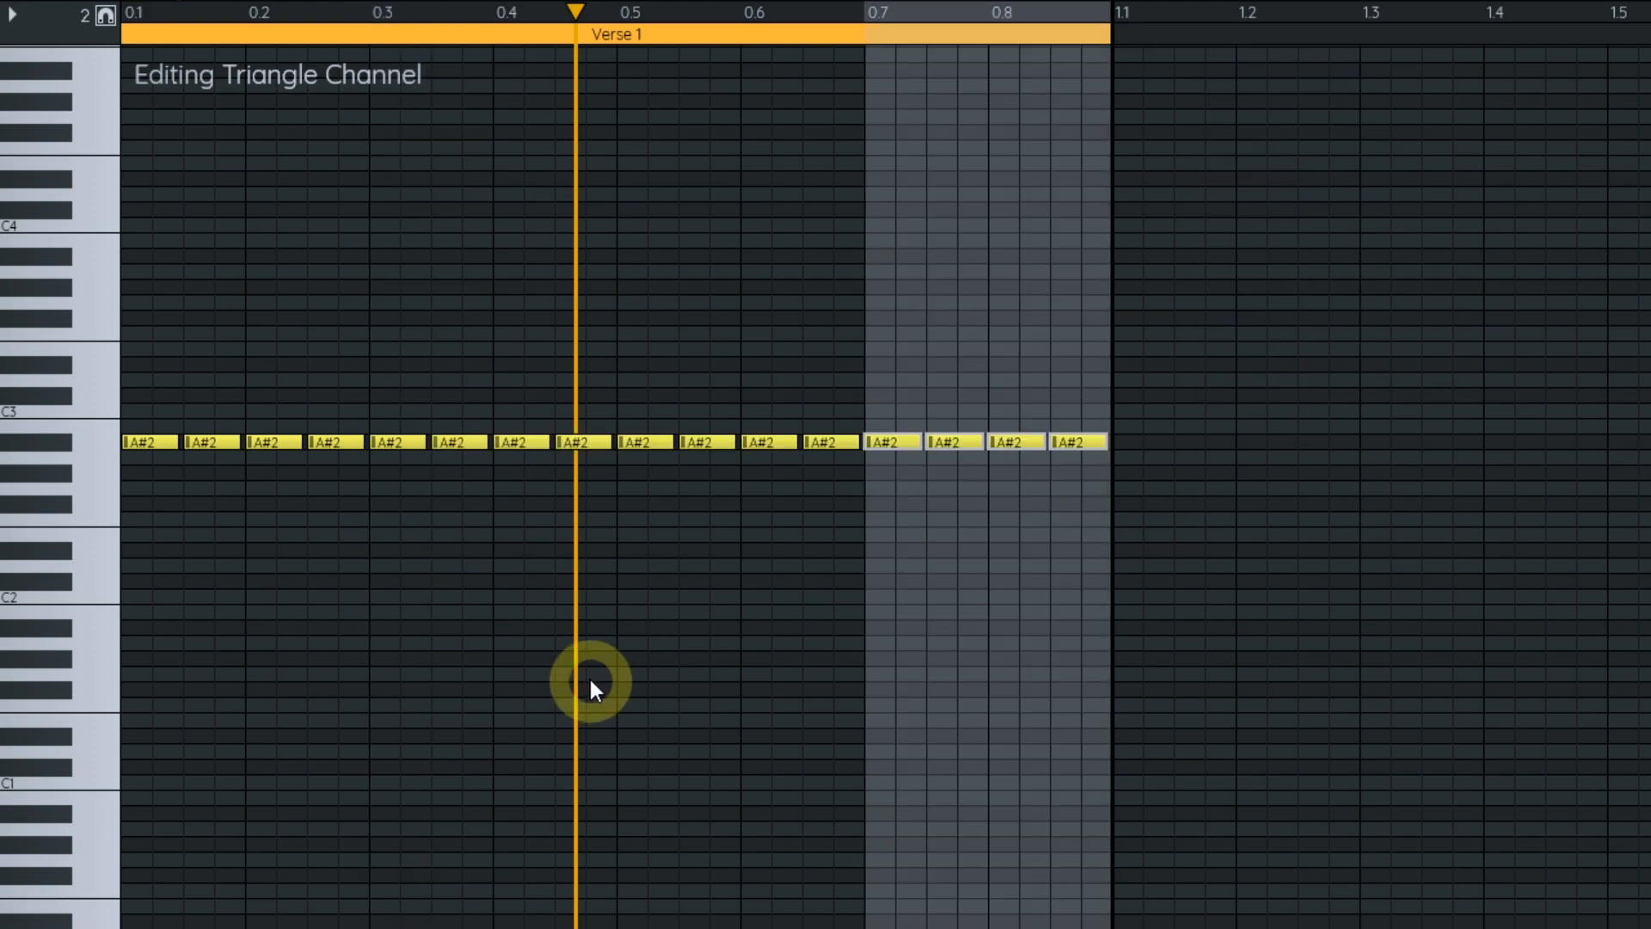
- Undo the repeated paste and the preceding note shortening, and redo the shortening
key("ctrl+z")
key("ctrl+z")
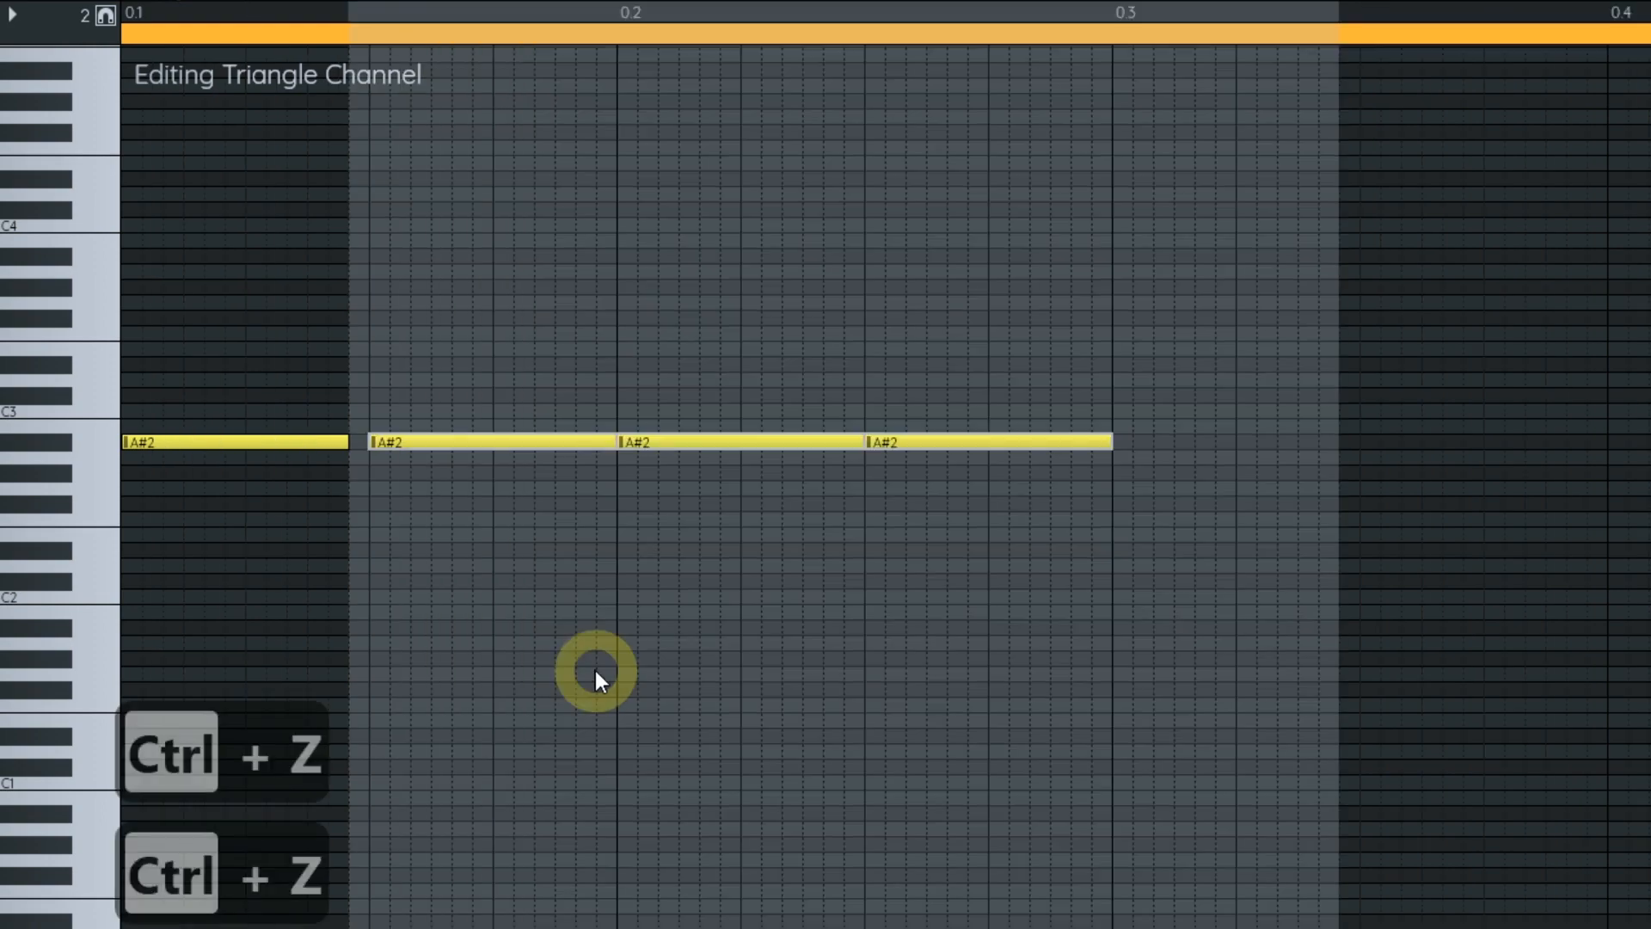
key("ctrl+y")
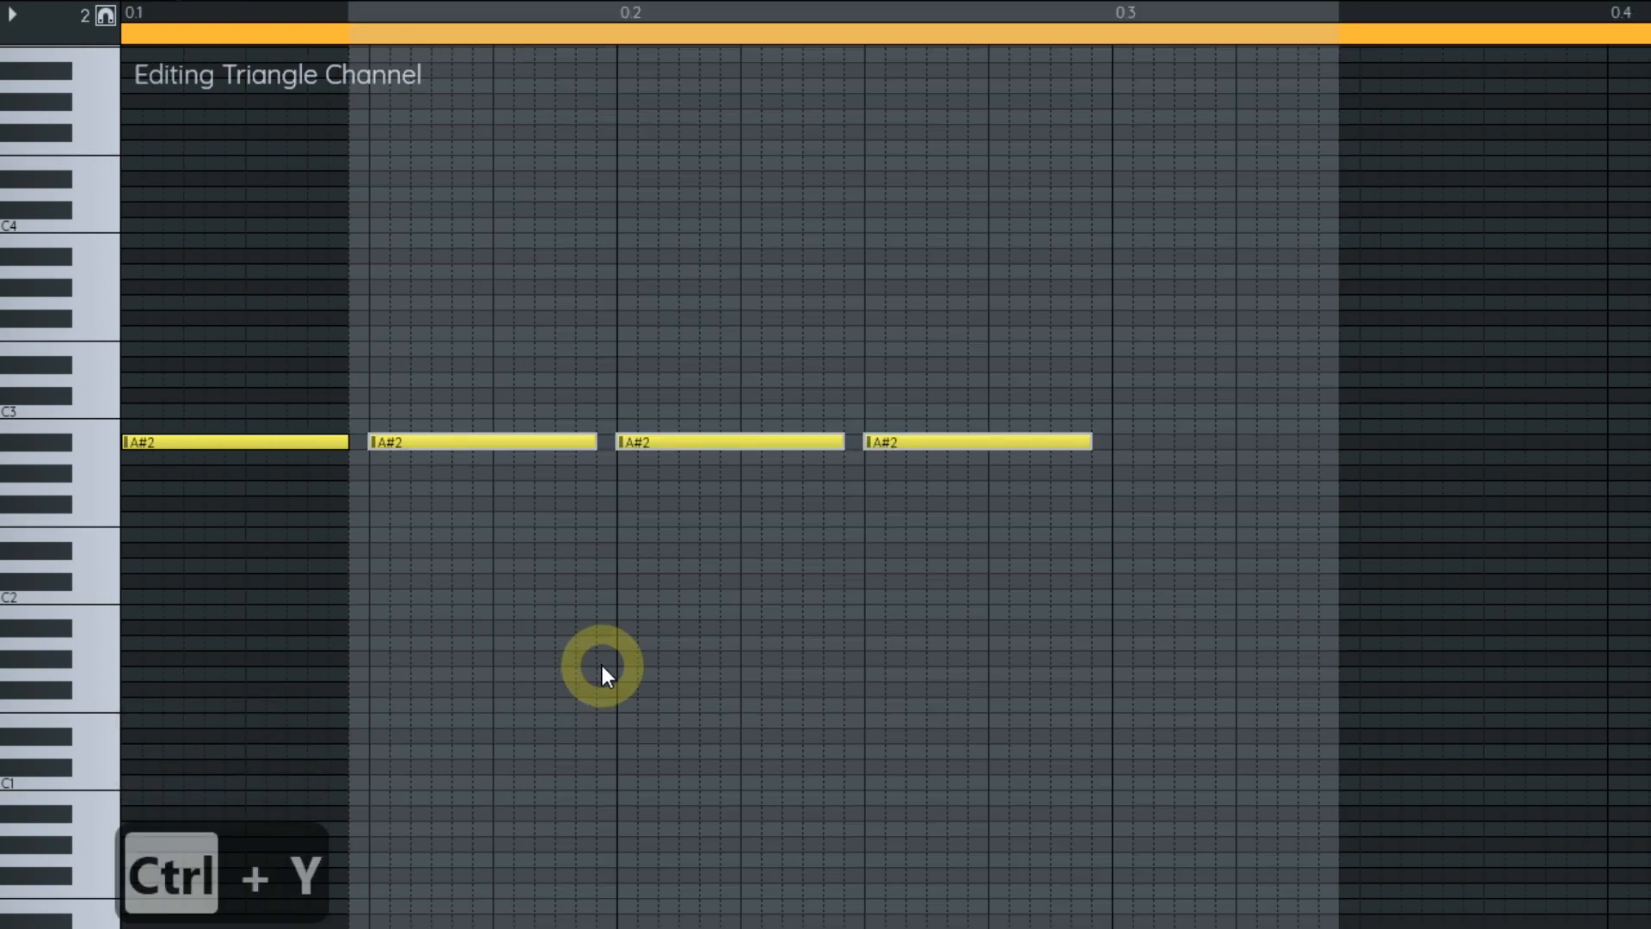
- Duplicate the selected four A#2 notes until they fill all eight beats of the Triangle's Verse 1, and play the song from the start
key("Escape")
scroll(597, 580, "down", 1)
left_click_drag(140, 18, 555, 28)
scroll(508, 447, "down", 2)
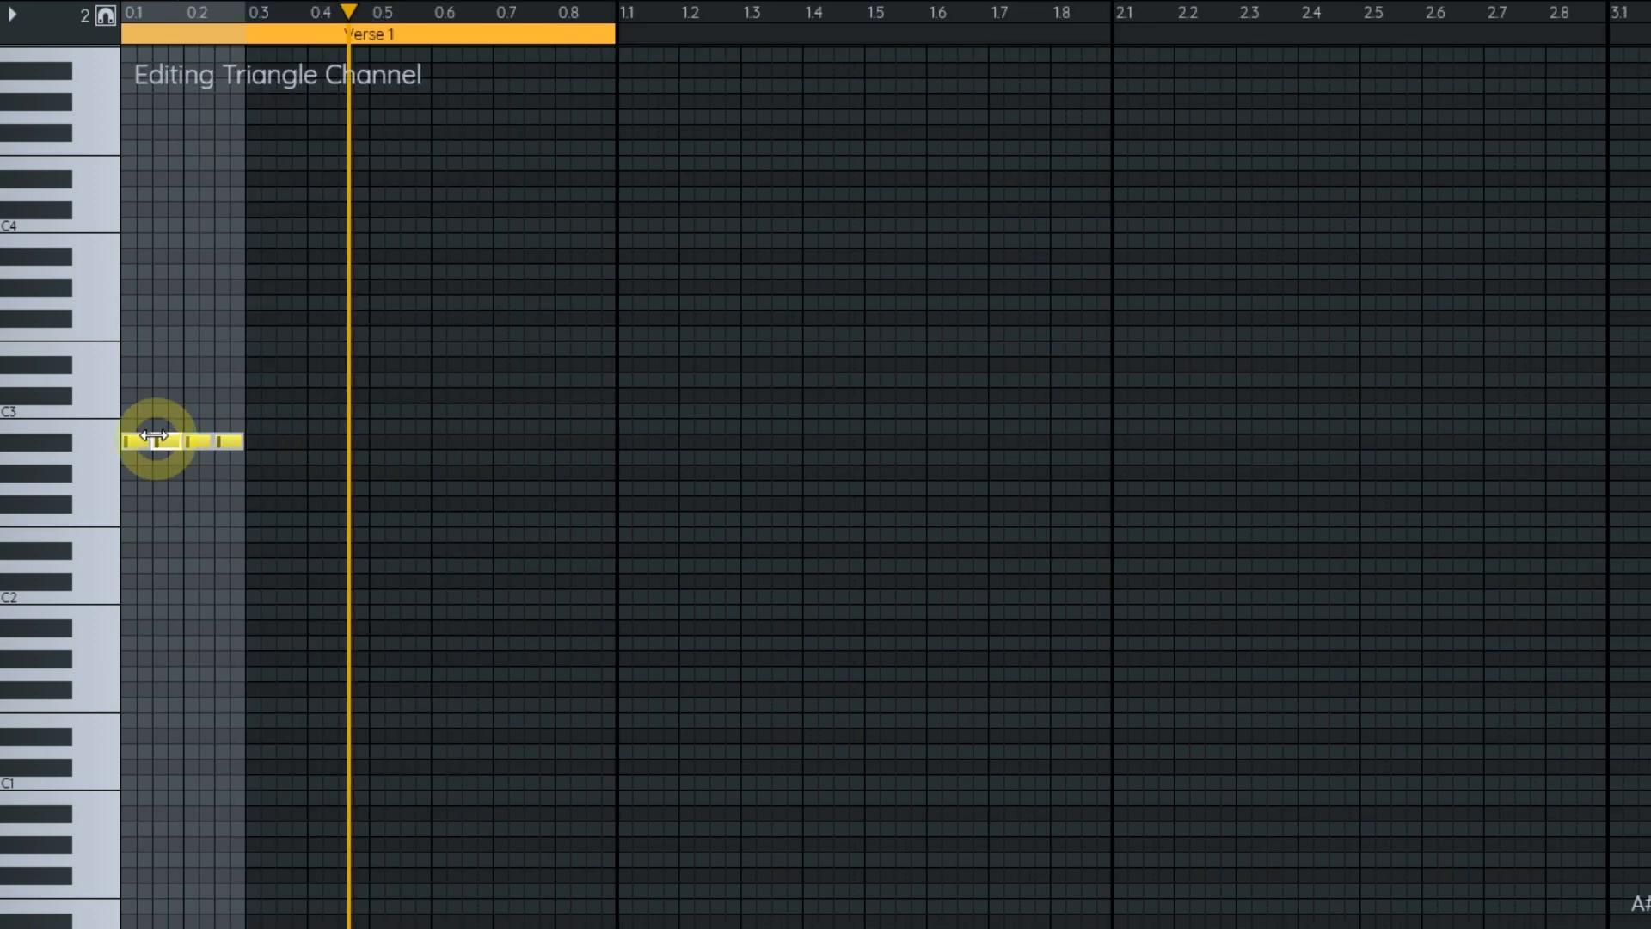
left_click_drag(136, 443, 257, 442)
left_click_drag(256, 442, 513, 442)
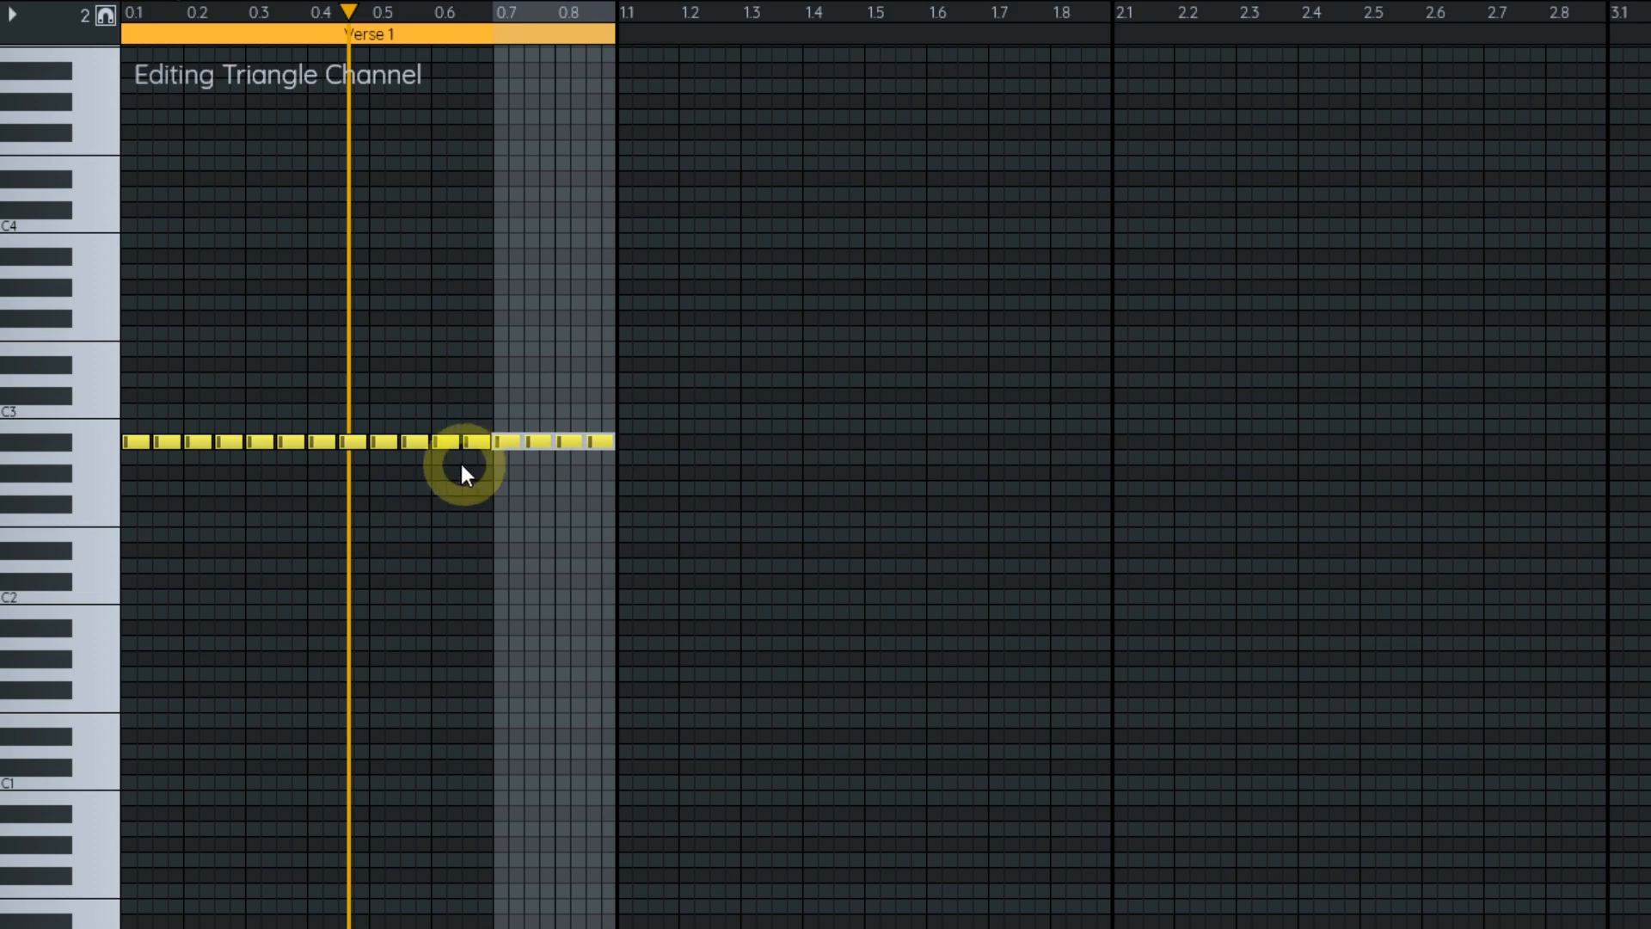
key("Escape")
scroll(224, 439, "up", 2)
left_click_drag(224, 438, 973, 497)
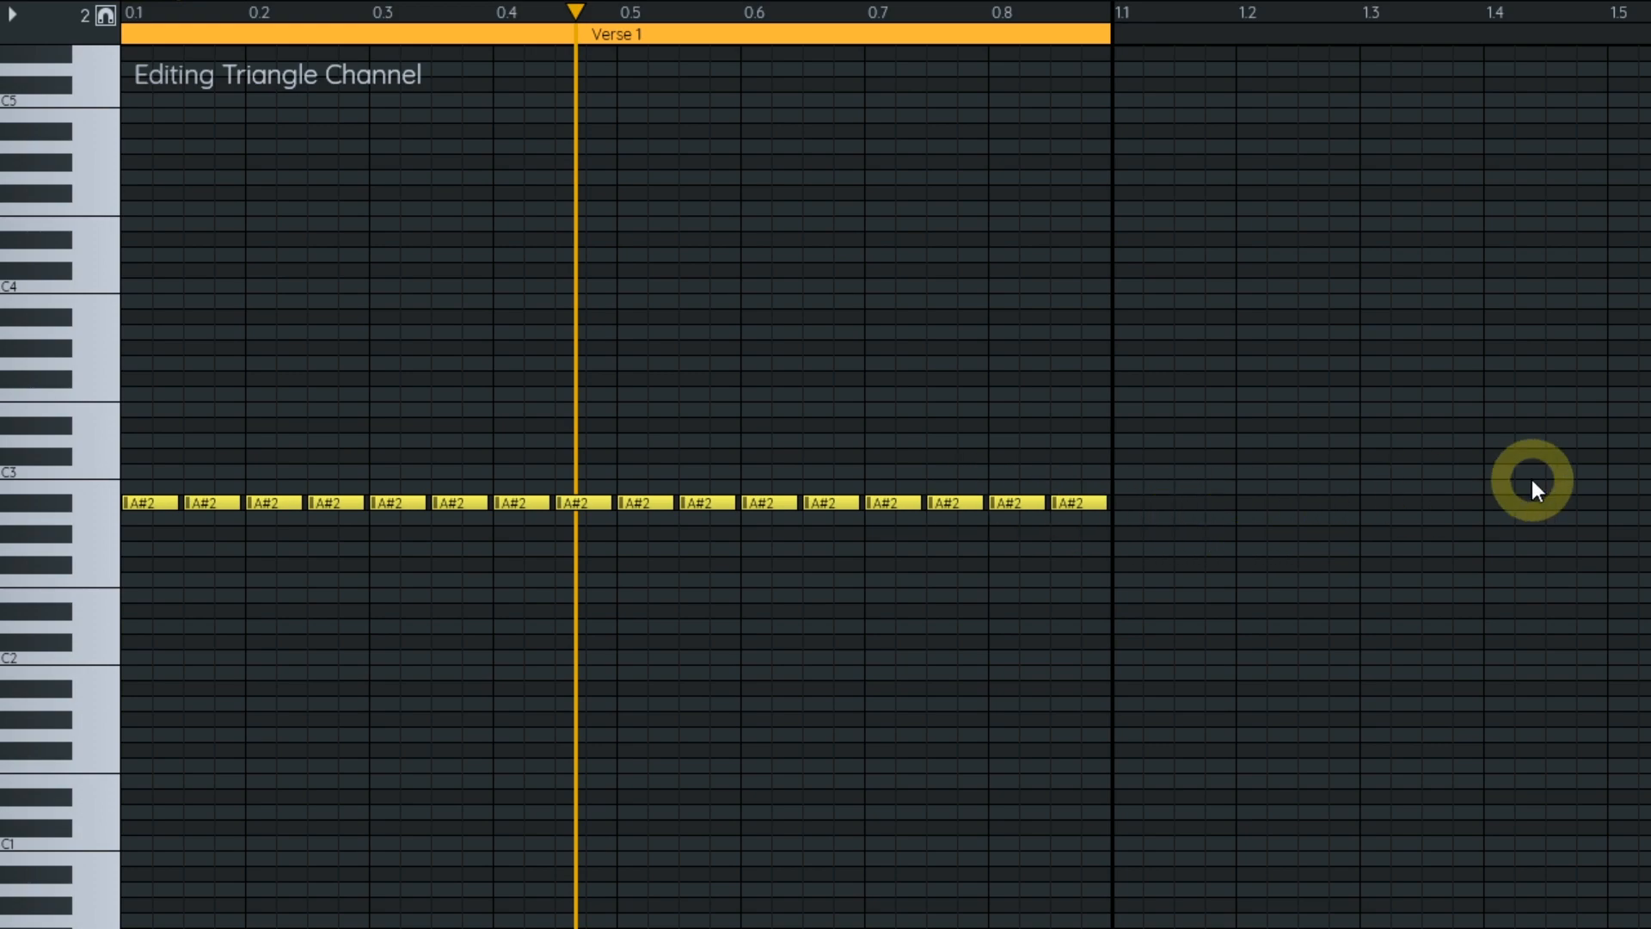
key("shift+space")
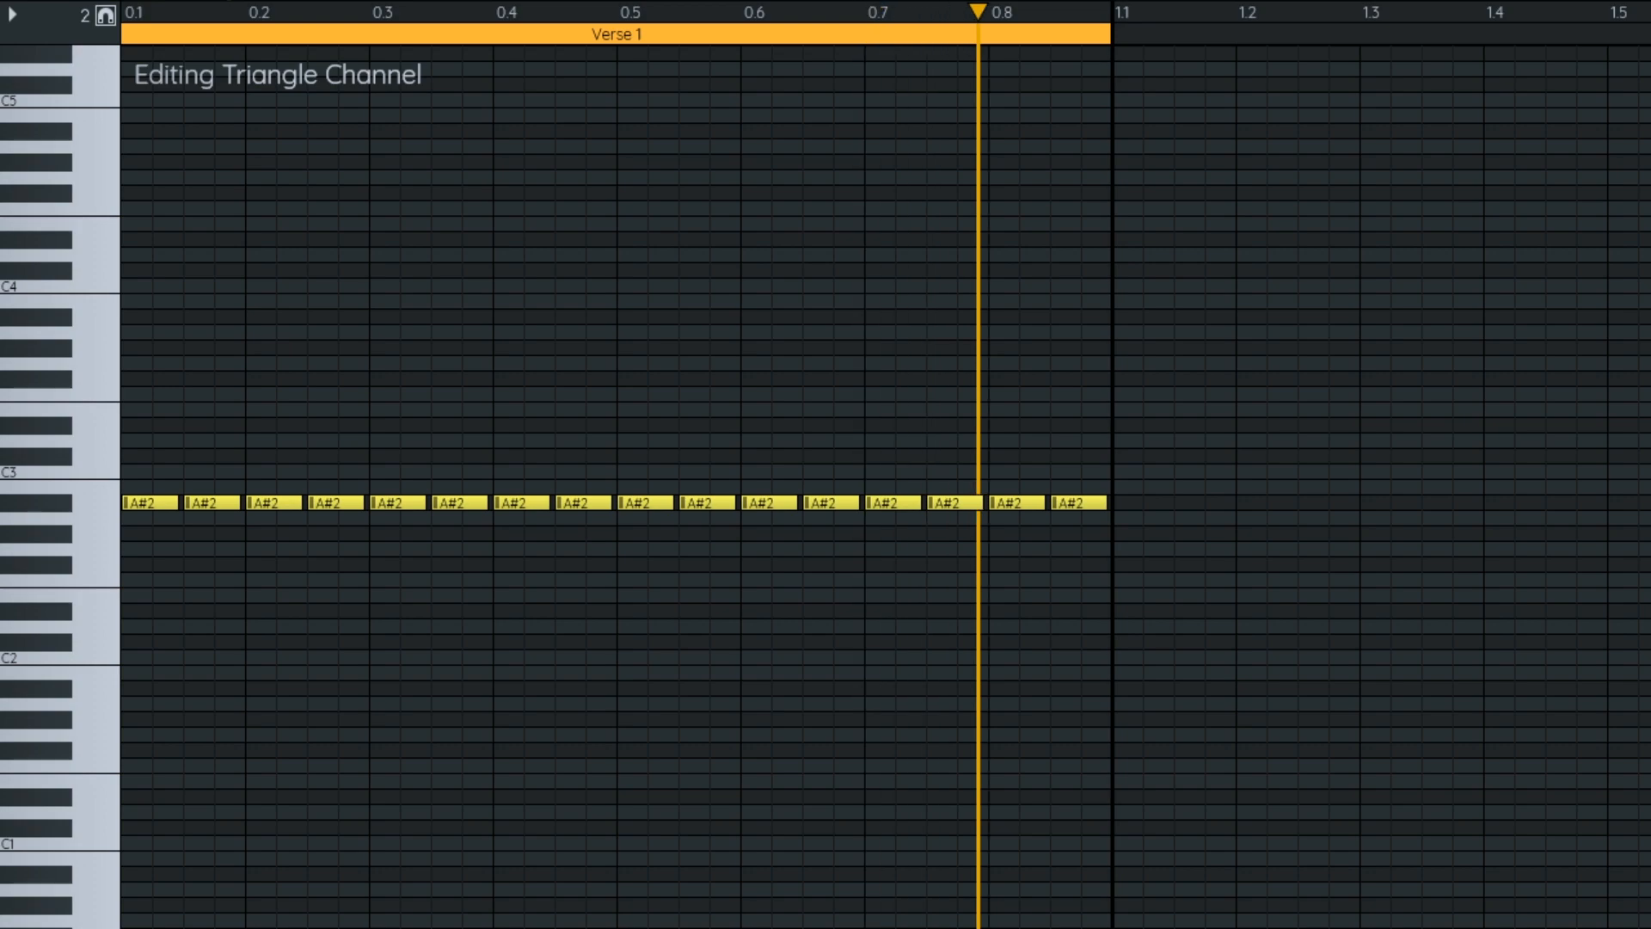
key("space")
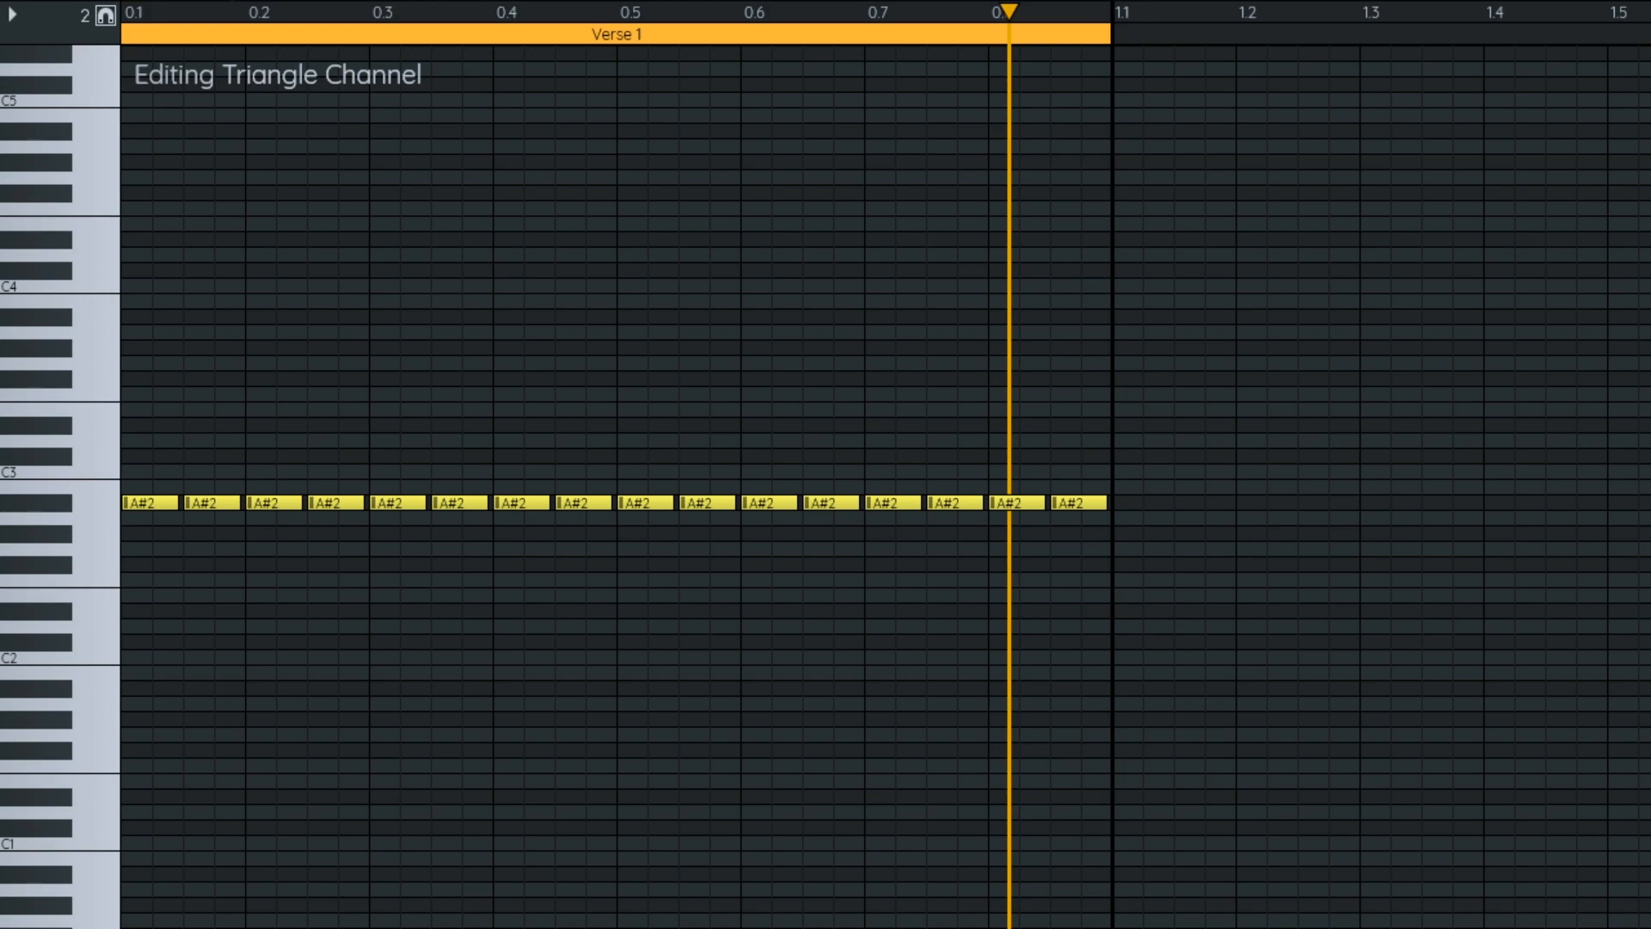
- Force the display of the Triangle and DPCM channels so their notes show in the background, and compare both channels, ending on Triangle
key("ctrl+2")
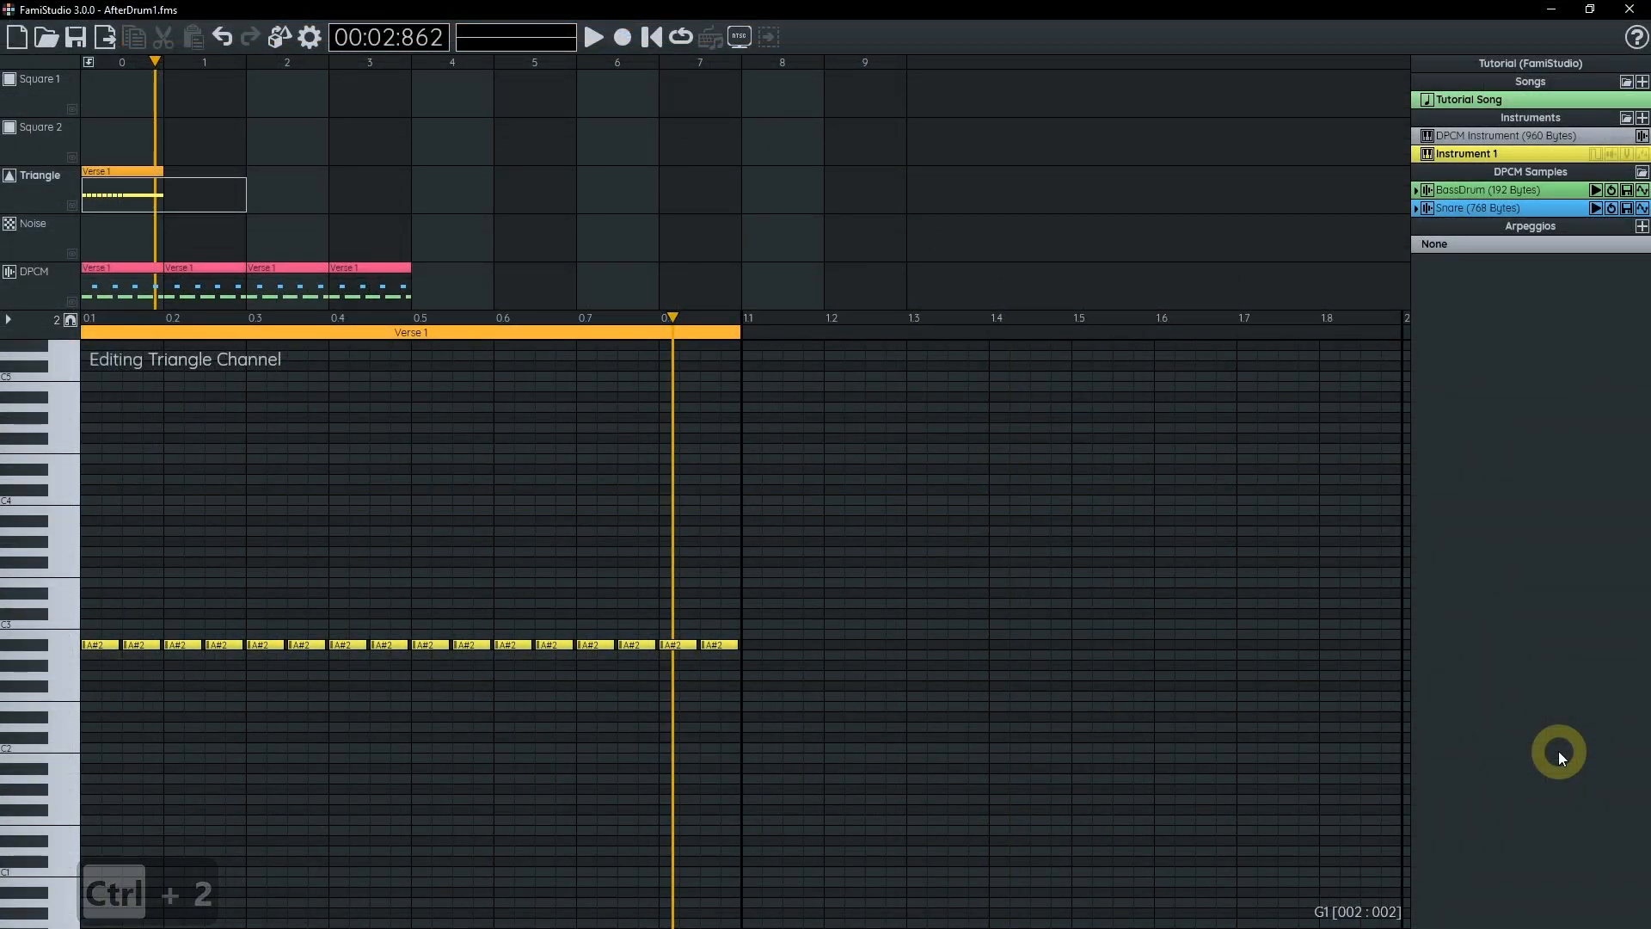
left_click(72, 205)
left_click(72, 301)
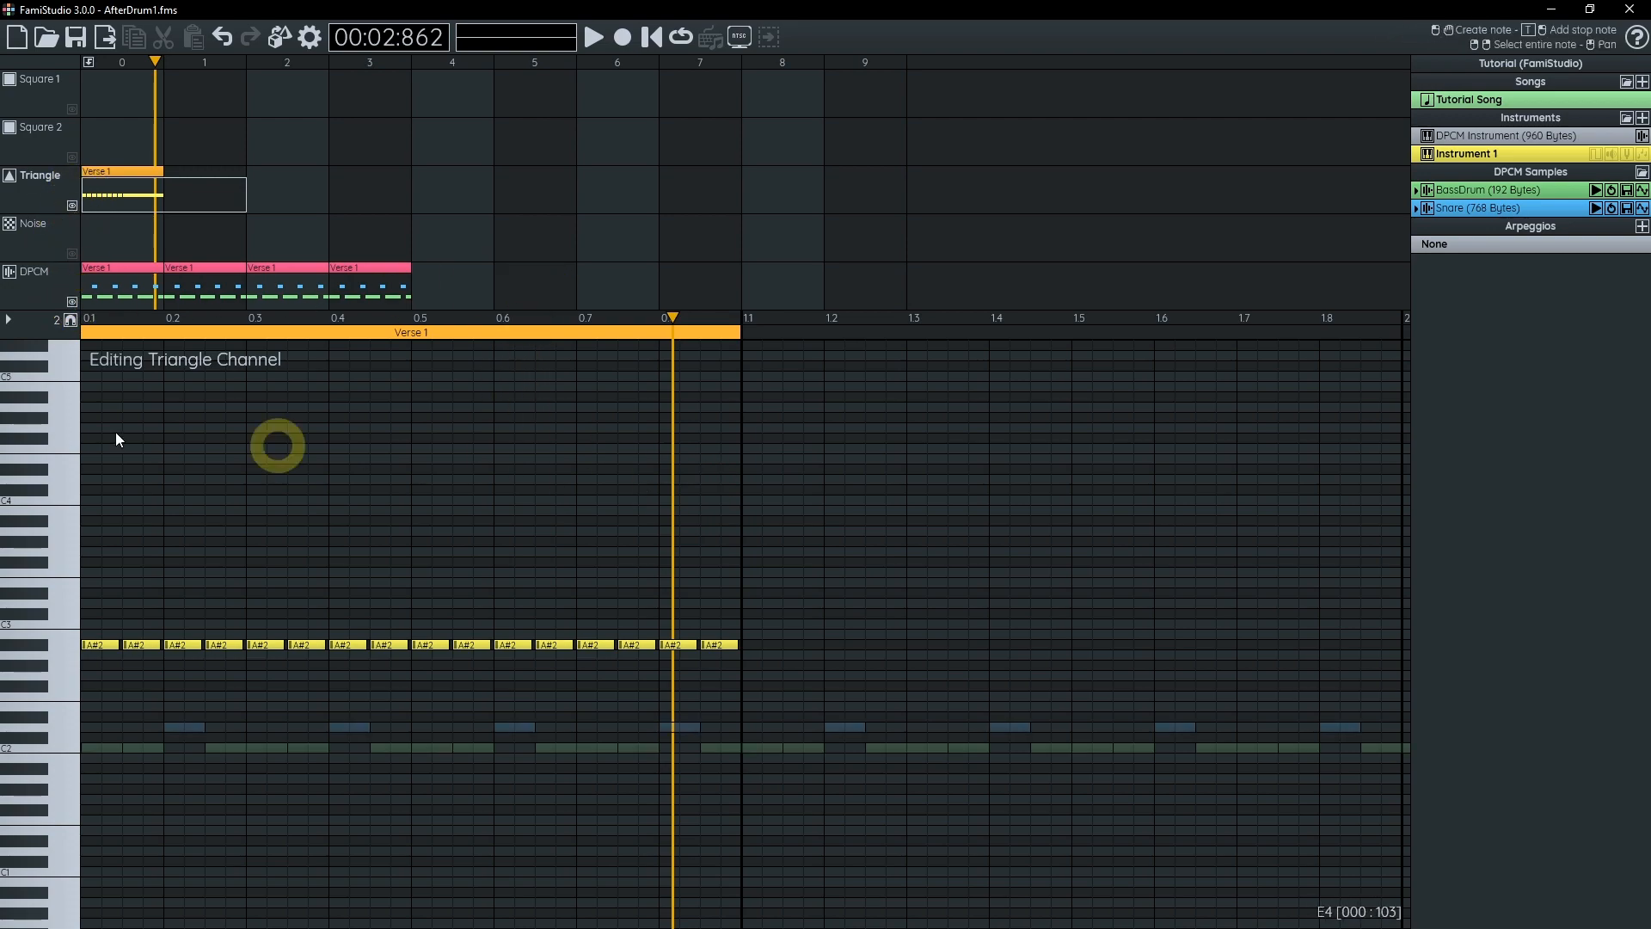
left_click(45, 296)
left_click(47, 183)
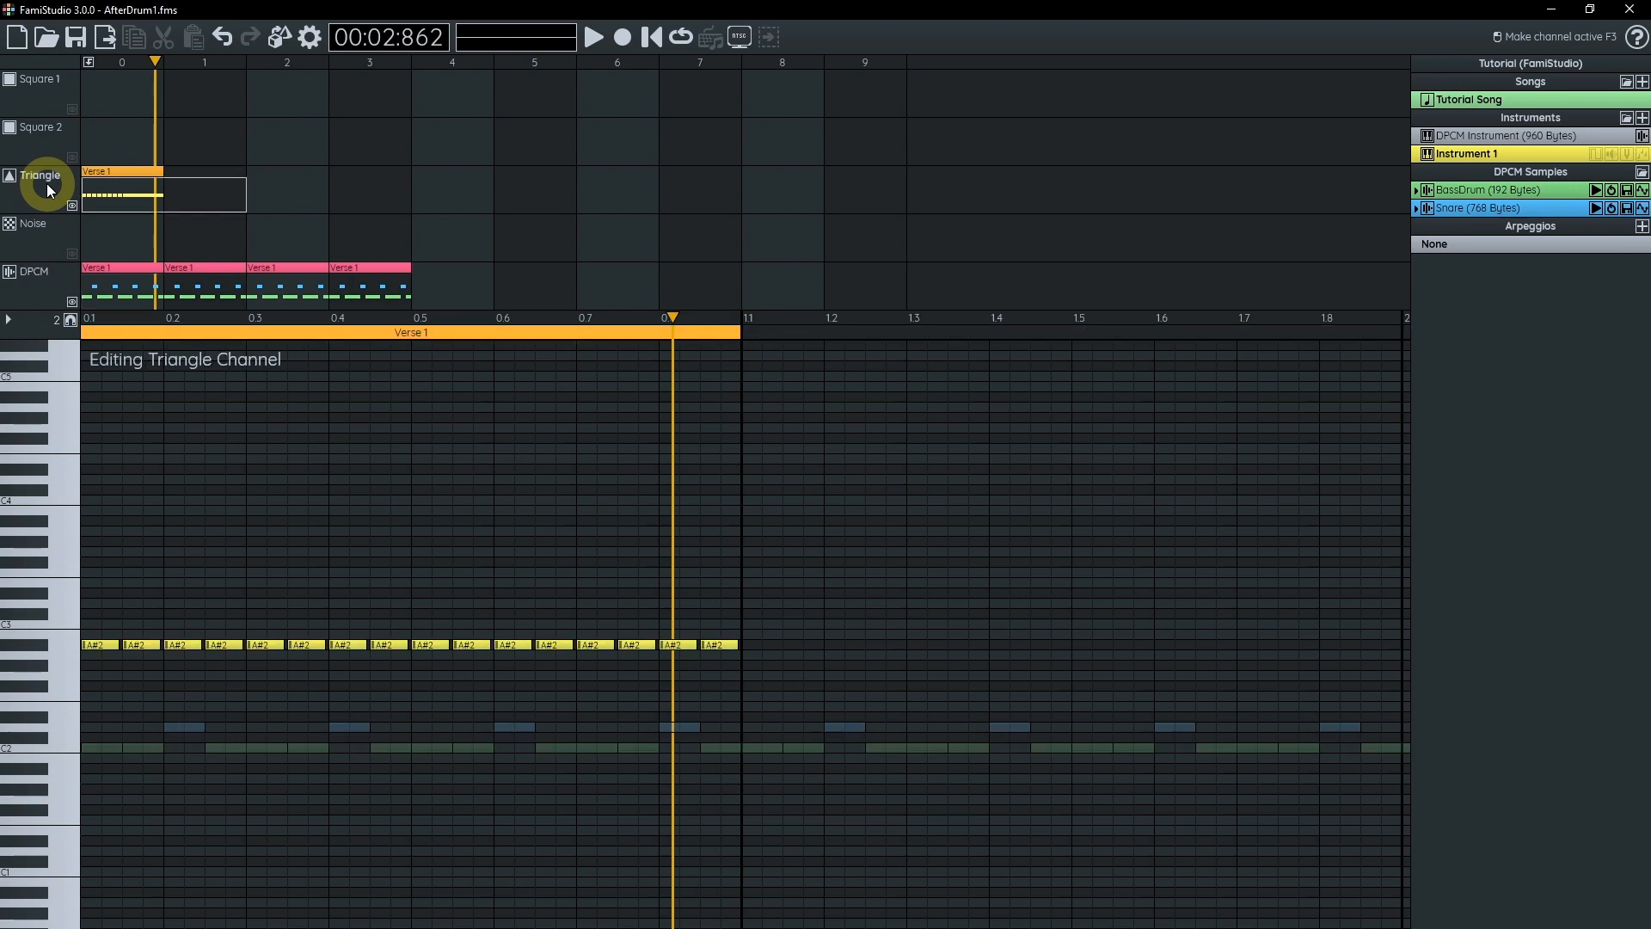
left_click(41, 302)
left_click(34, 178)
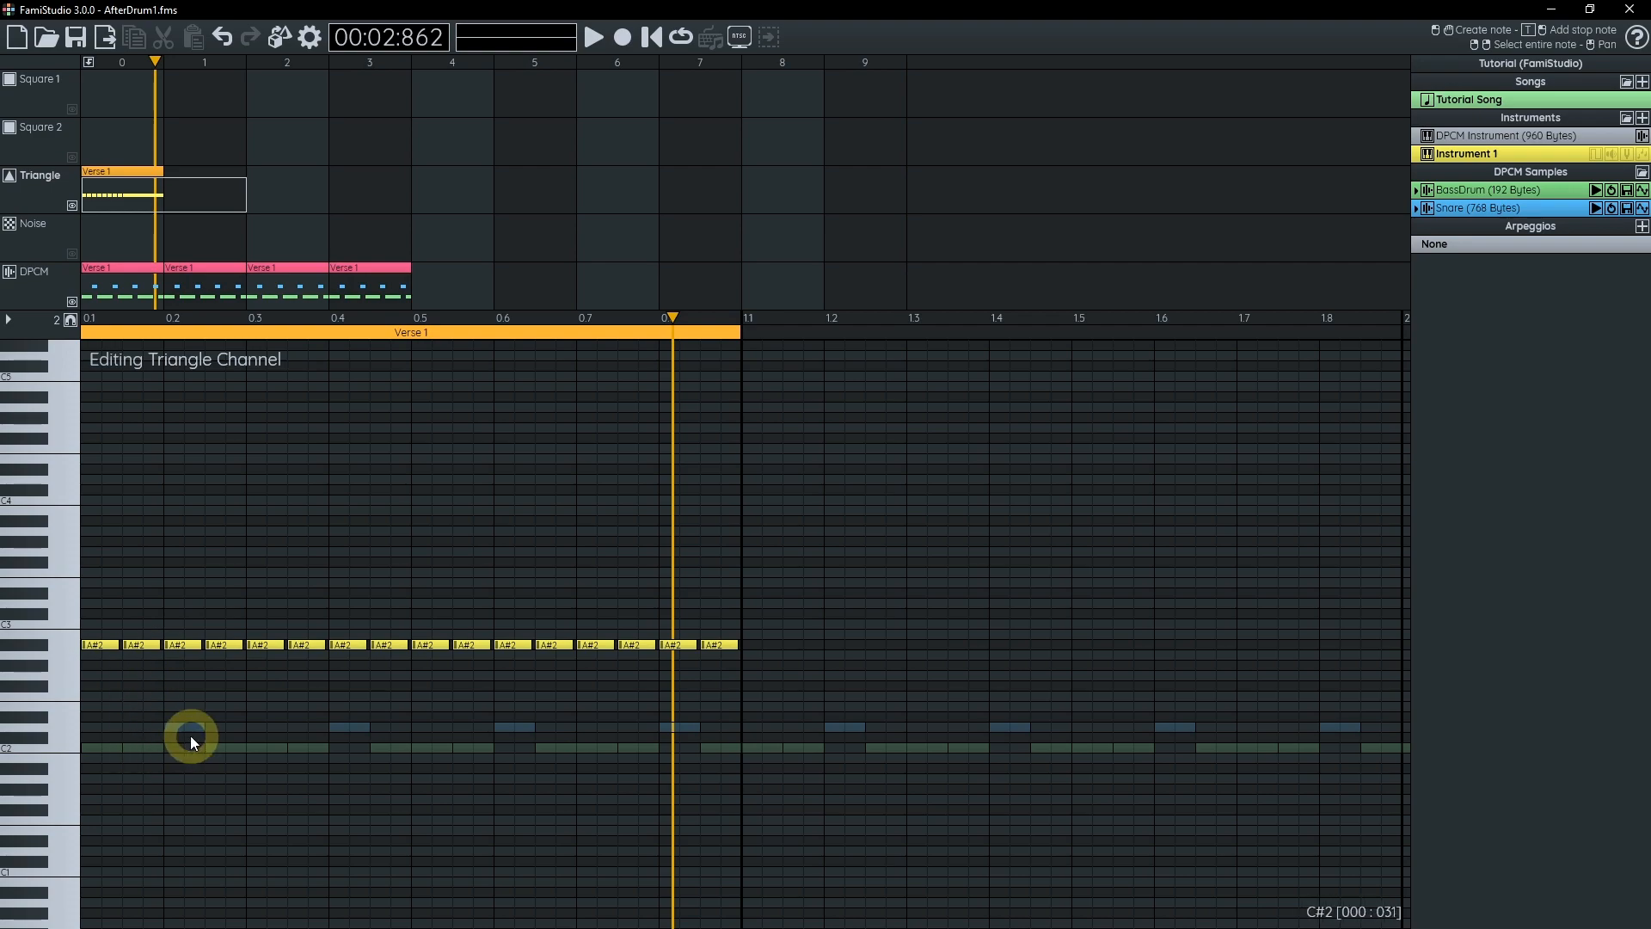
- Extend the A#2 notes at the middle of beats 2 and 6 to a full beat, replacing the notes after them, and play the song
key("ctrl+3")
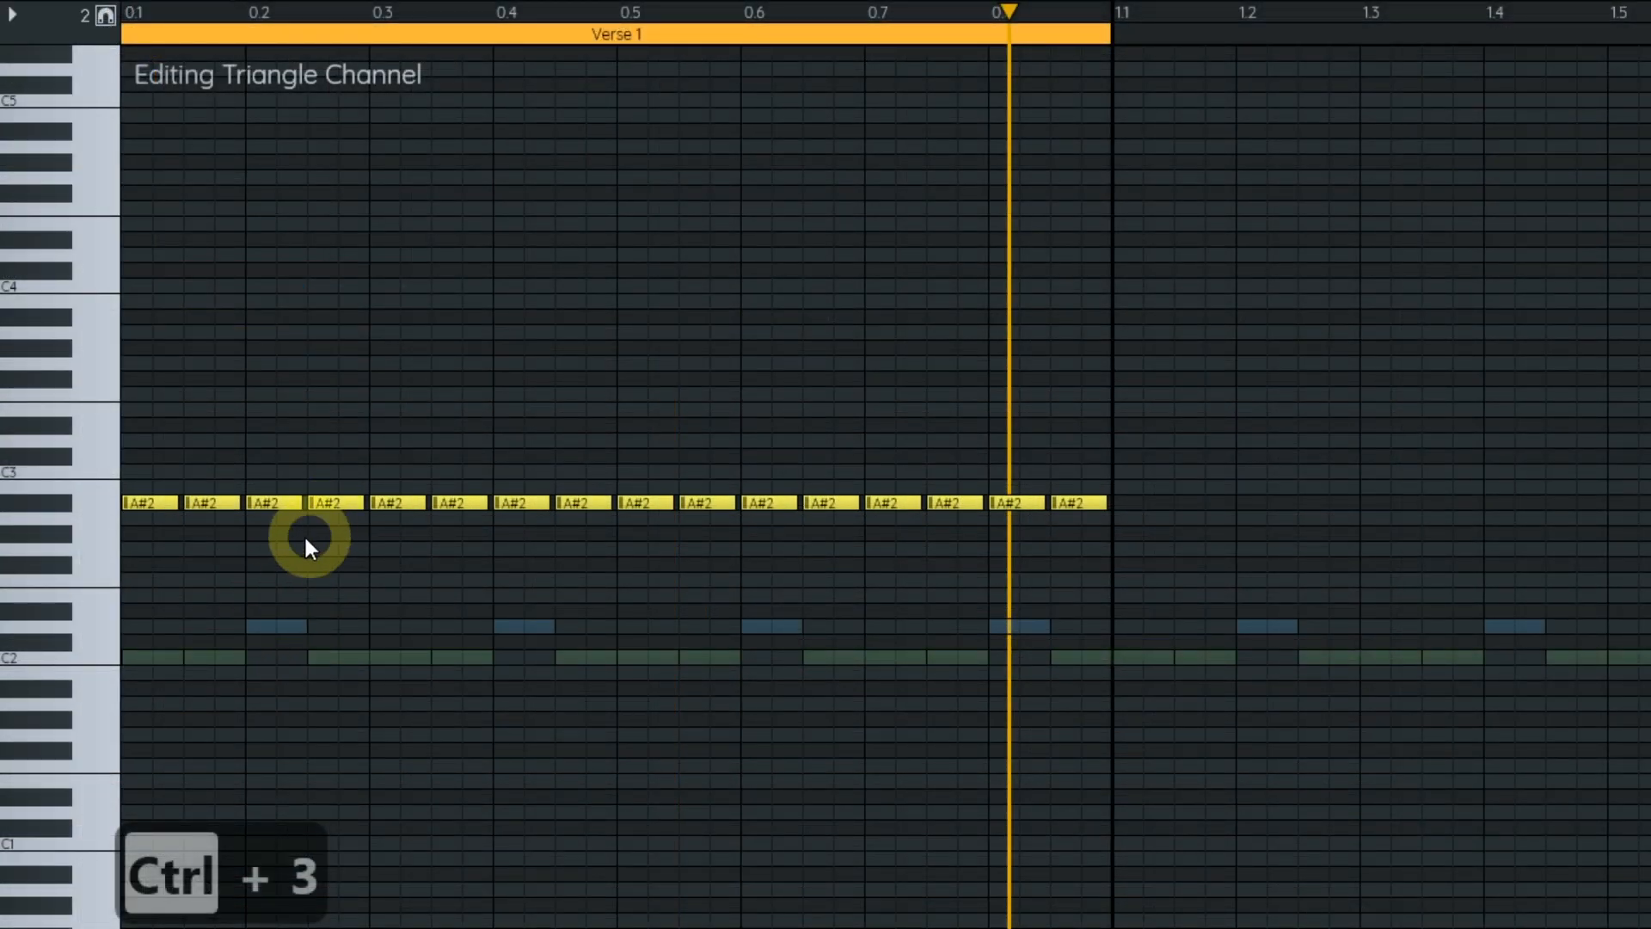
scroll(362, 551, "up", 1)
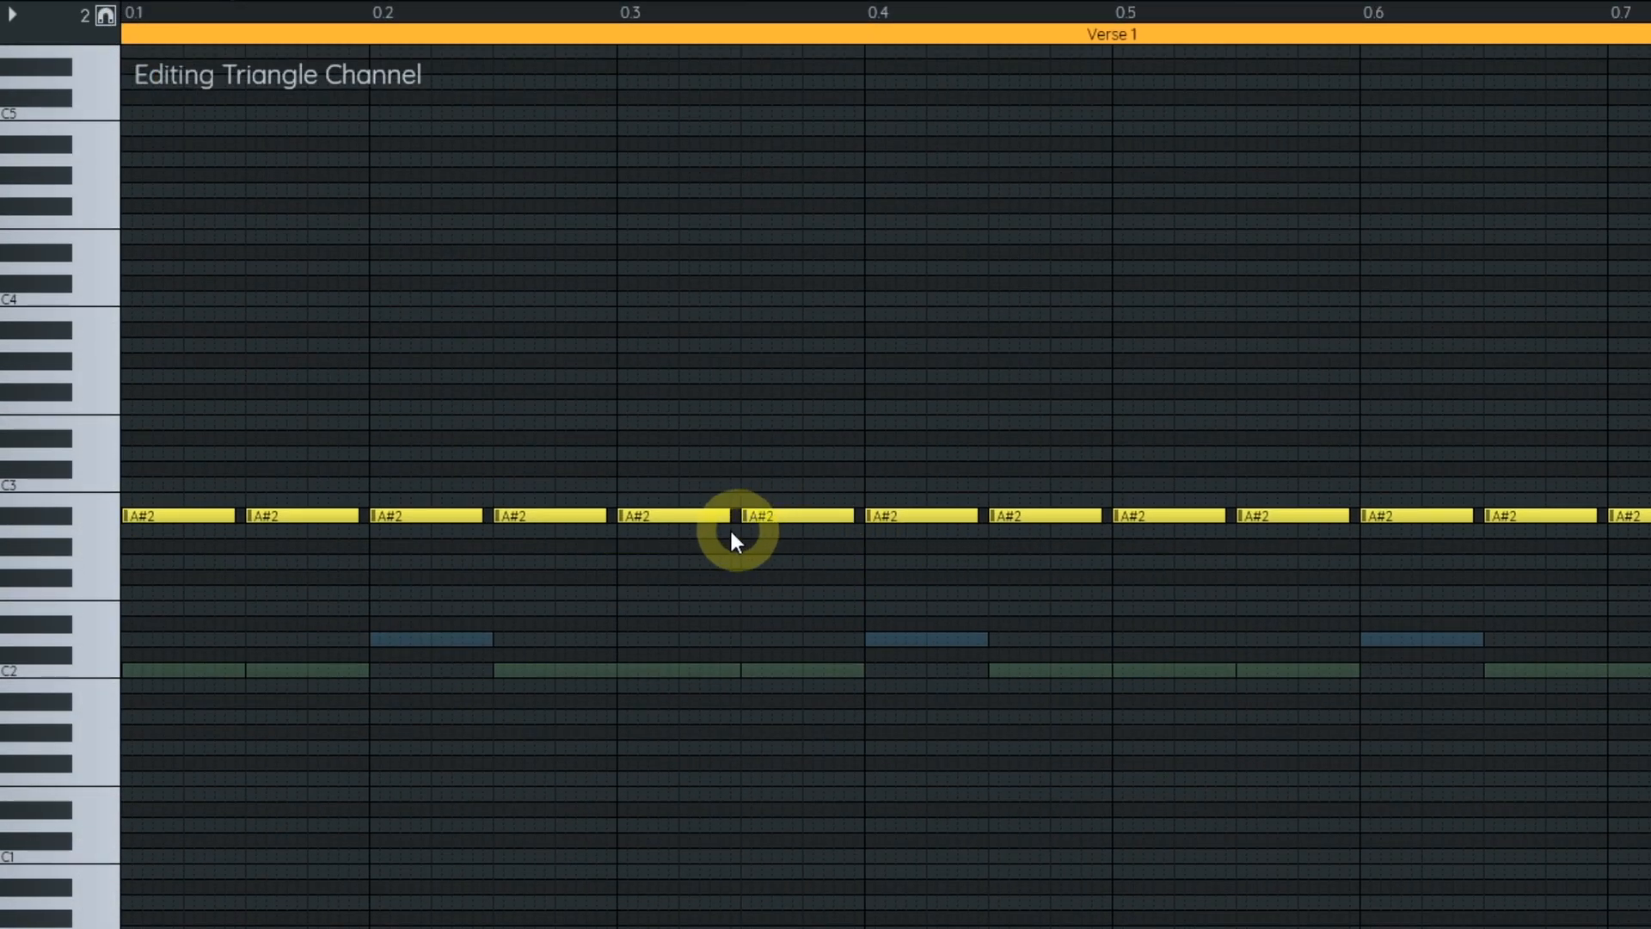
left_click_drag(607, 517, 713, 518)
scroll(938, 621, "right", 3)
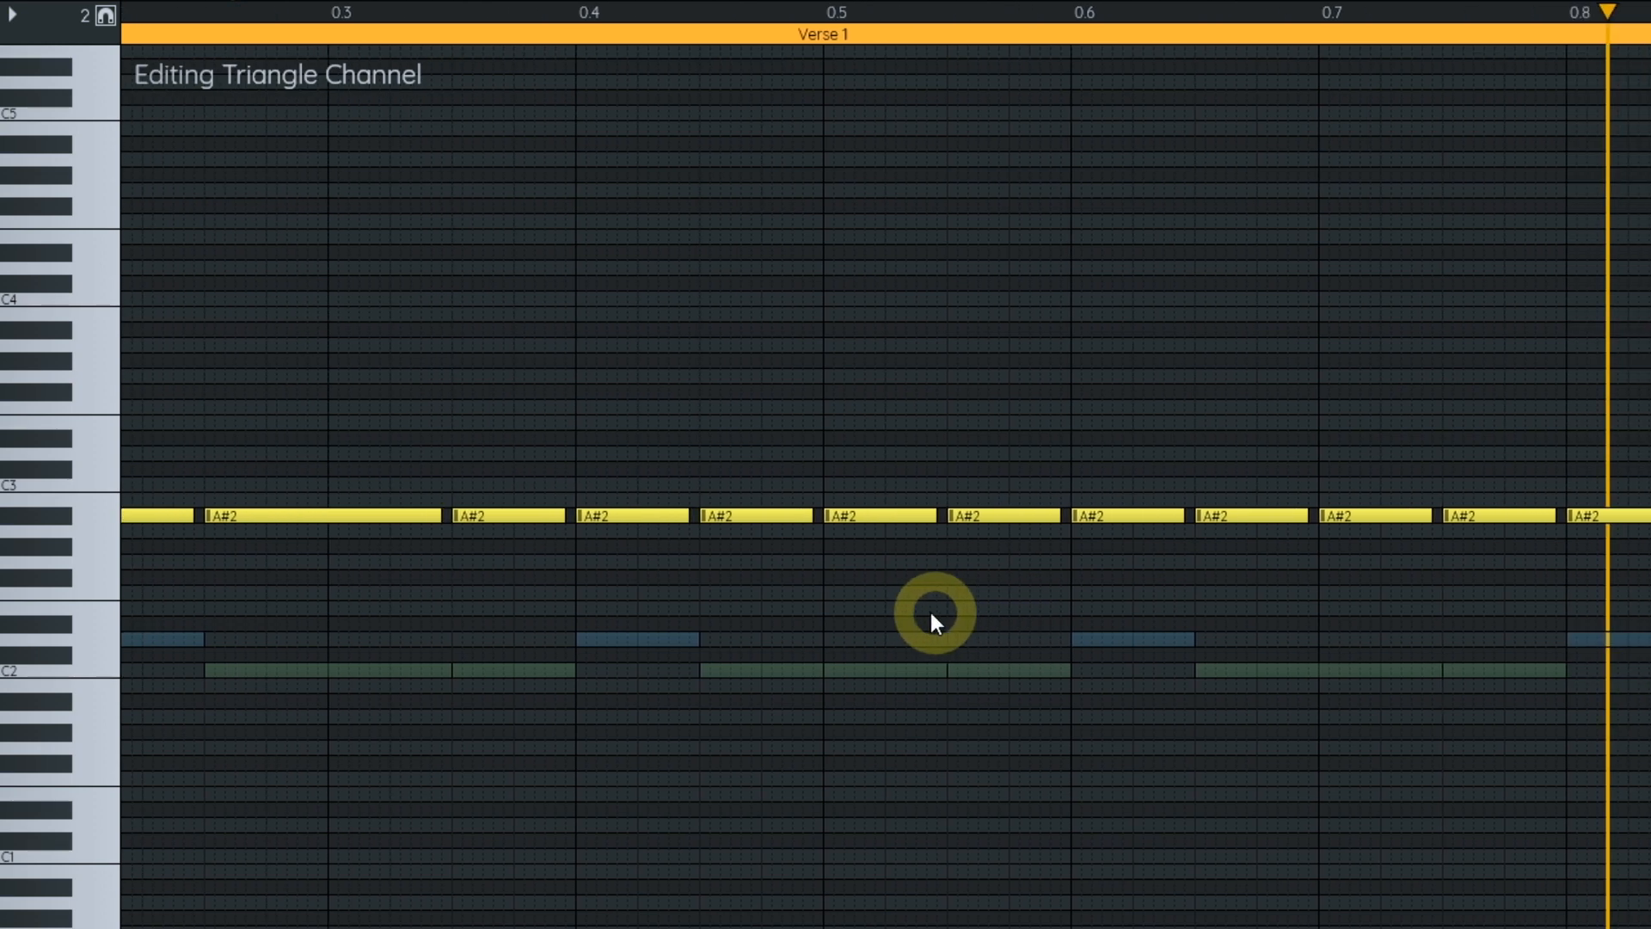
right_click(1329, 516)
left_click(1285, 516)
left_click_drag(1308, 516, 1394, 517)
scroll(1271, 616, "down", 1)
key("shift+space")
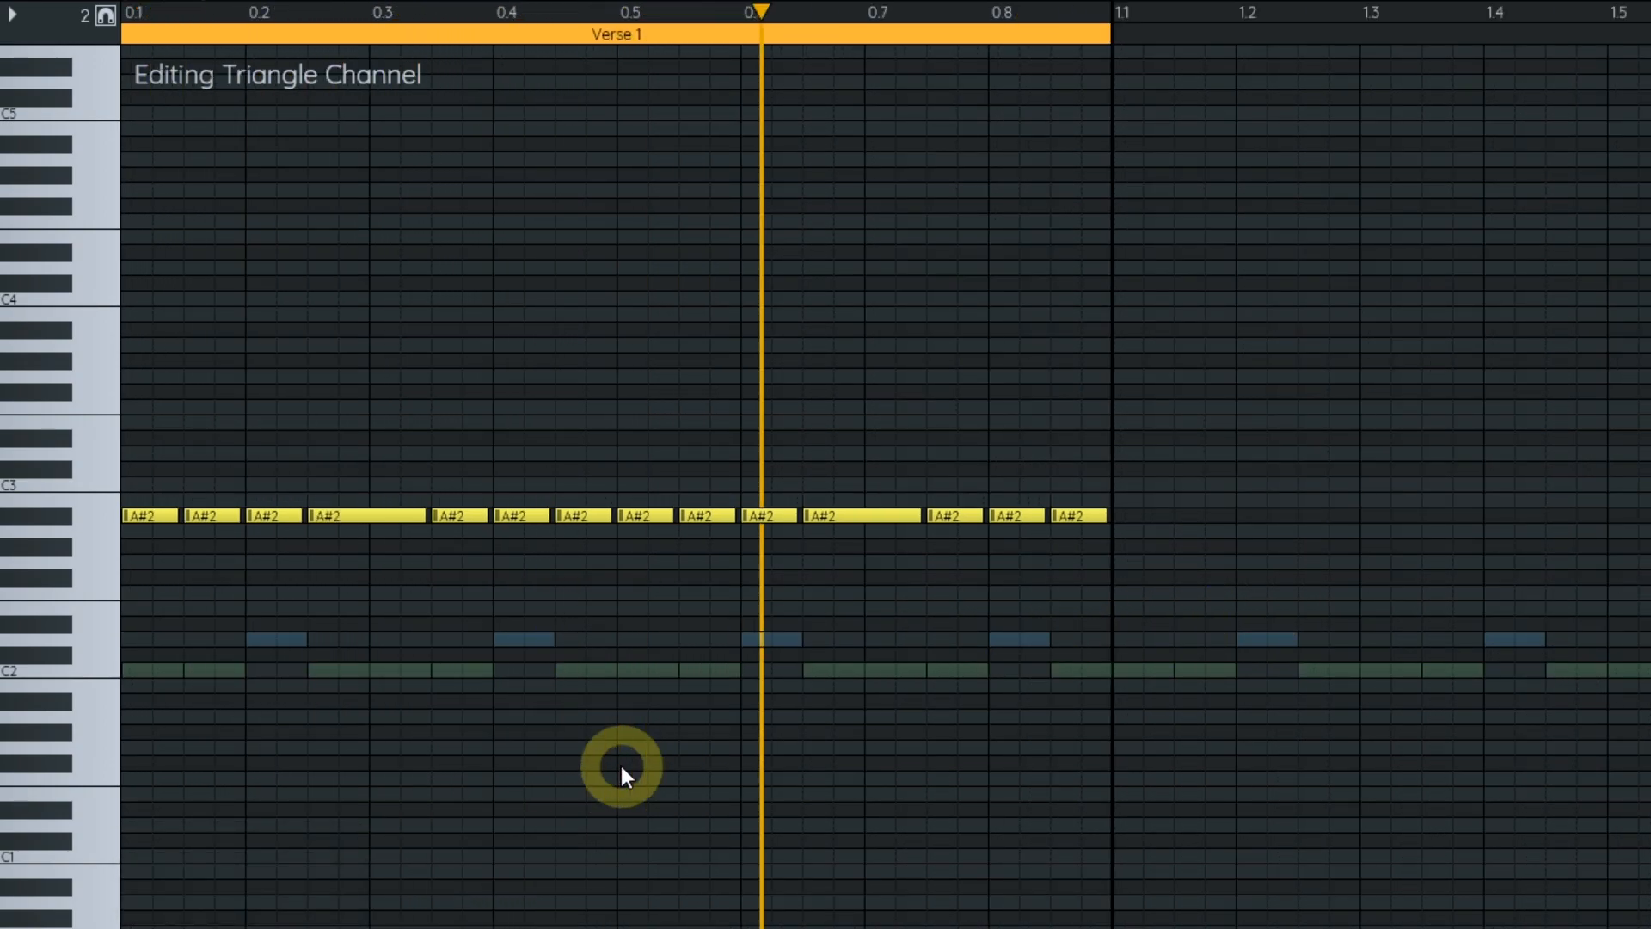
key("space")
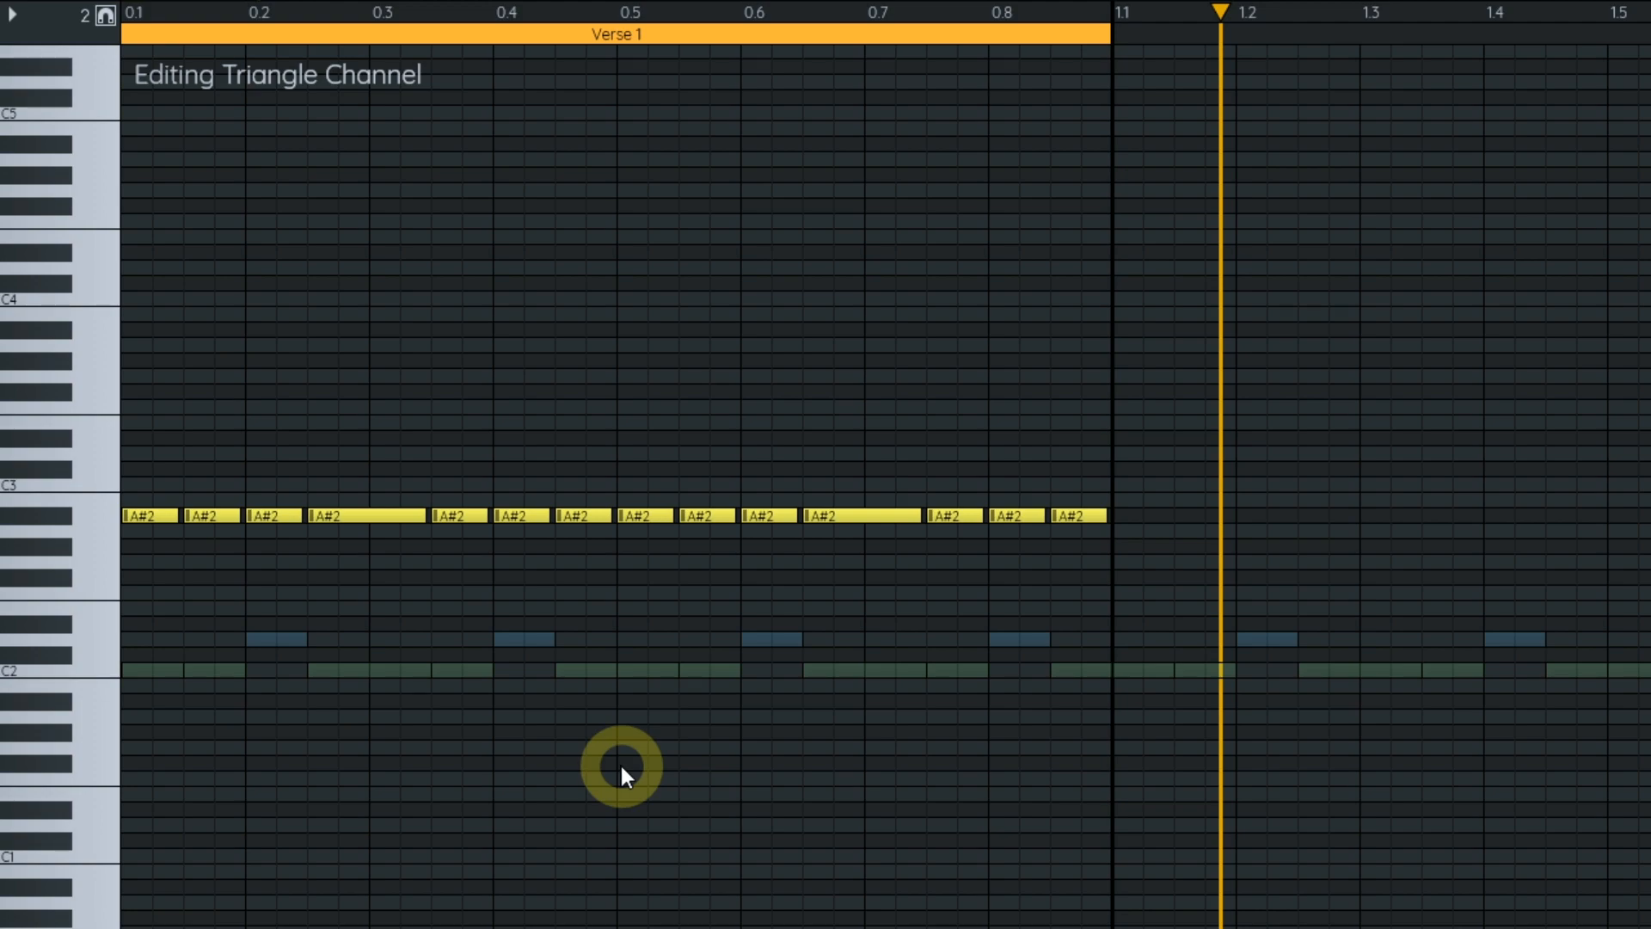
- Cycle the active channel from Square 1 through DPCM, and alternate repeatedly between Triangle and DPCM to compare their notes
key("ctrl+2")
key("F1")
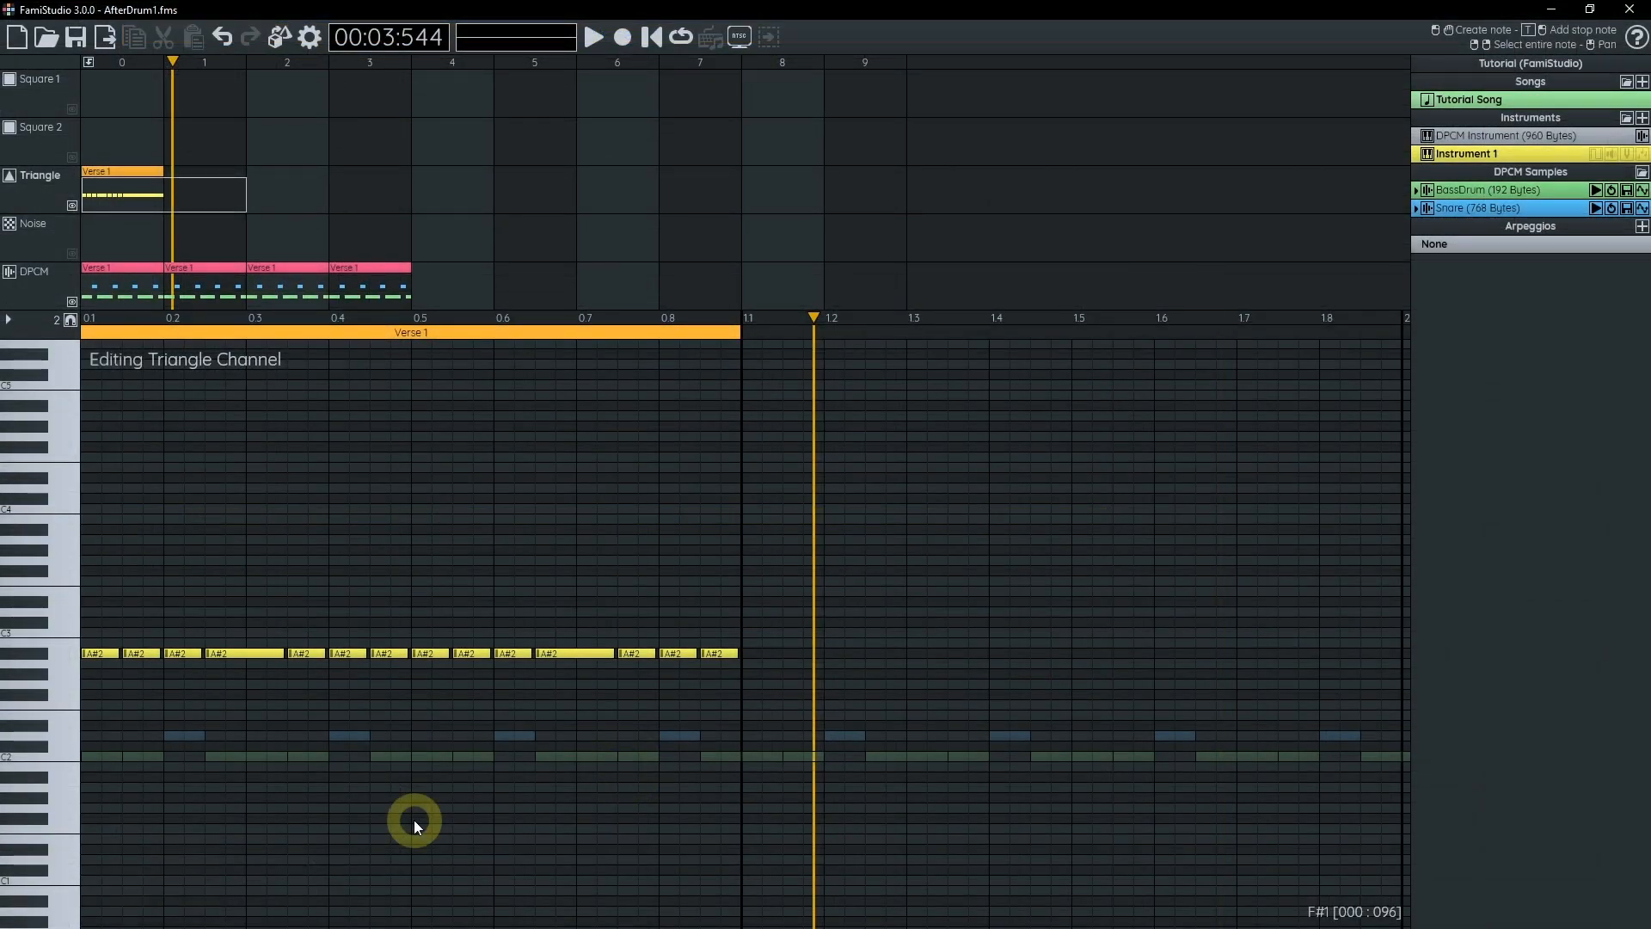
key("F2")
key("F3")
key("F4")
key("F5")
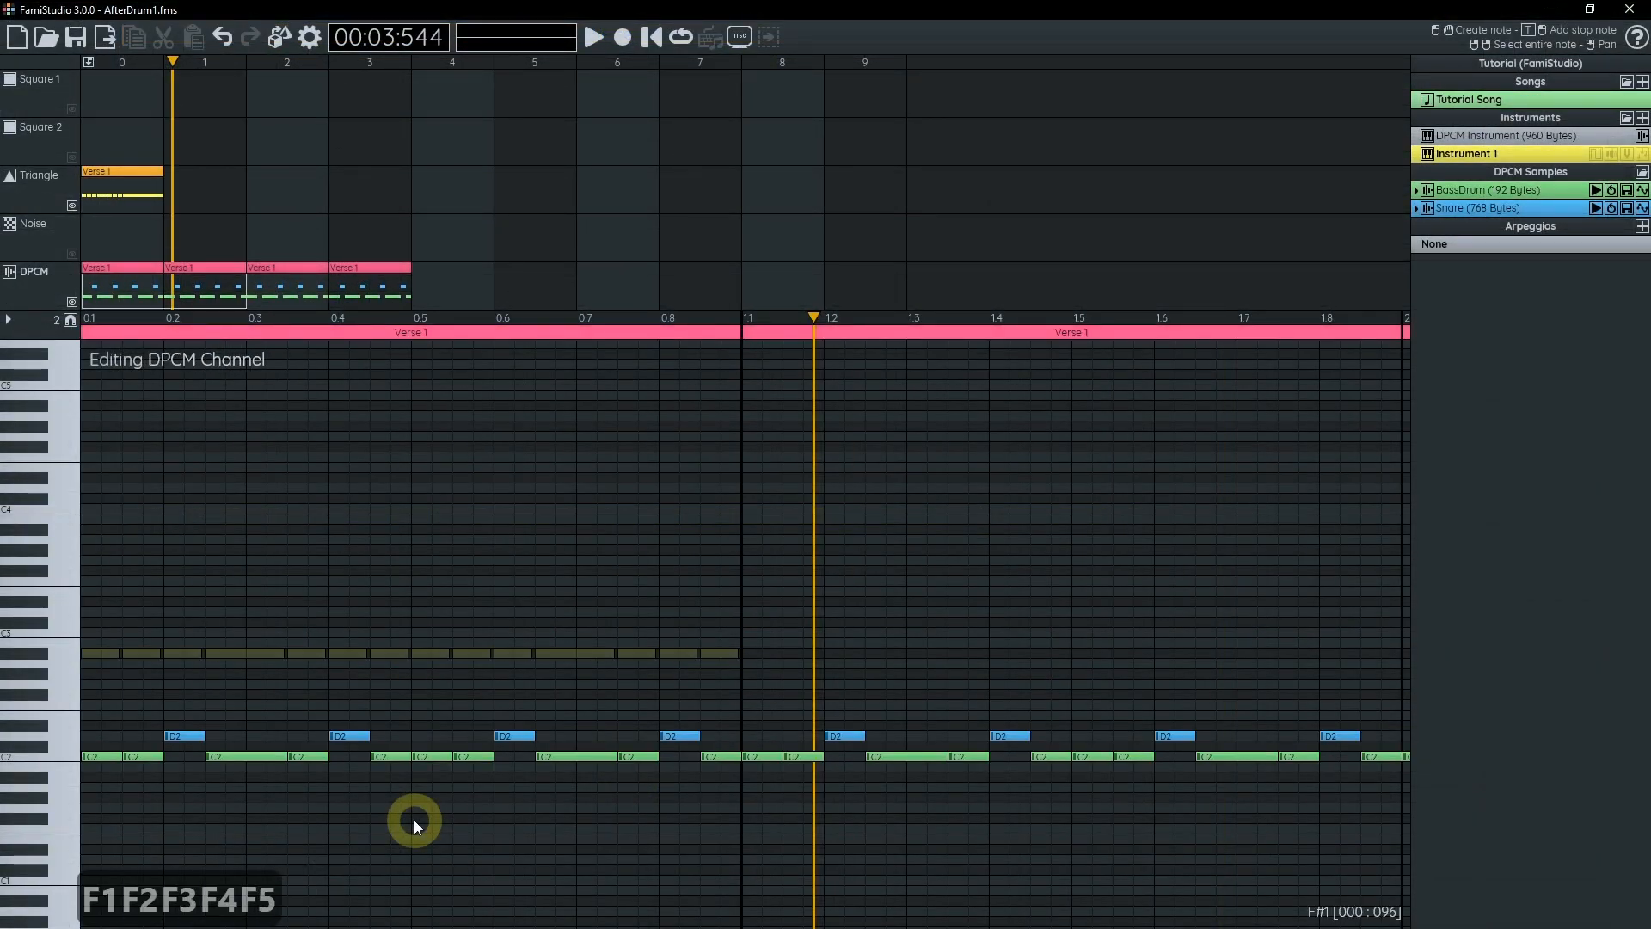
key("F3")
key("F5")
key("F3")
key("F5")
key("F3")
key("F5")
key("F3")
key("F5")
key("F3")
key("F5")
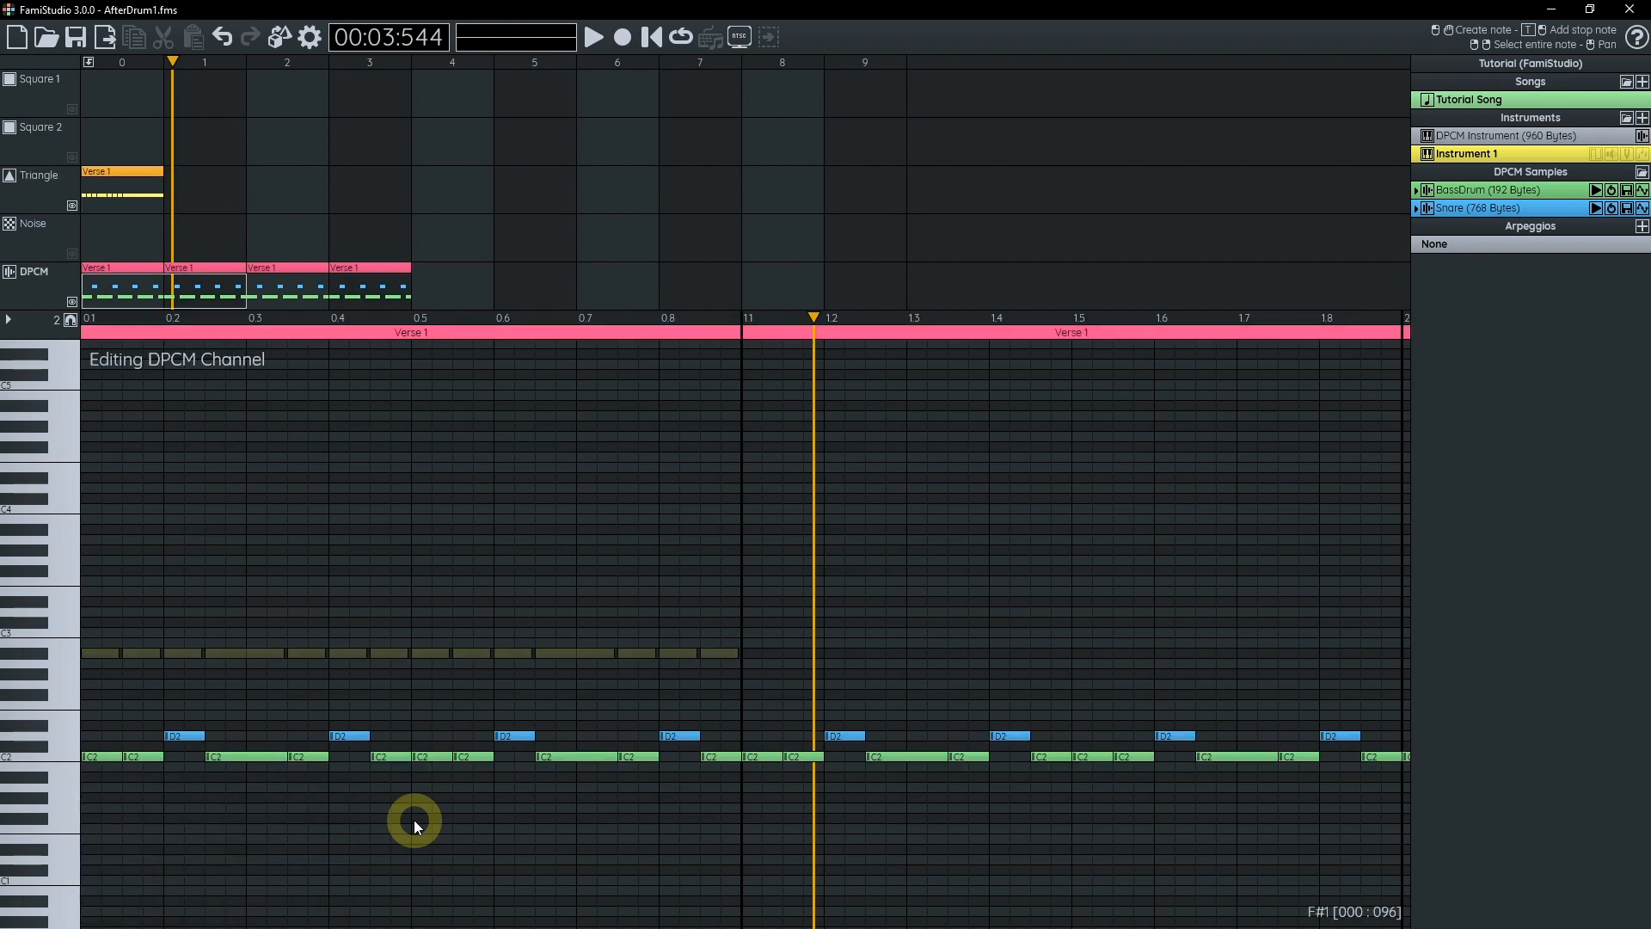
- Toggle the forced display of the Triangle and DPCM channels off and back on
key("ctrl+F3")
key("ctrl+F3")
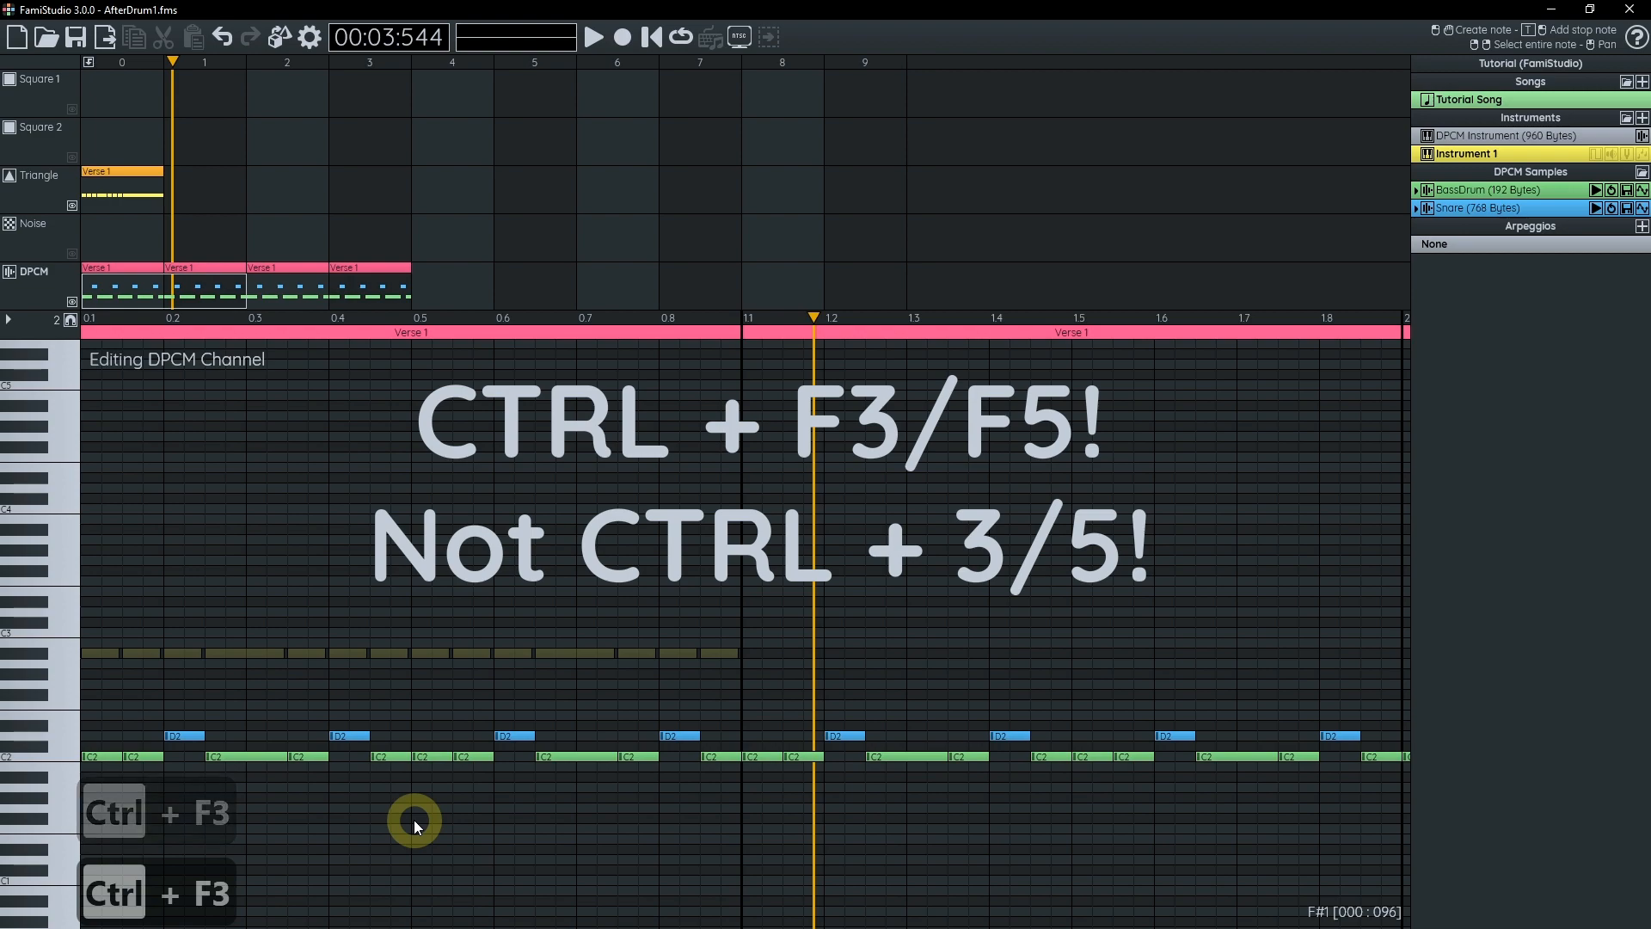
key("ctrl+F5")
key("ctrl+F3")
key("ctrl+F3")
key("ctrl+F3")
key("ctrl+F3")
key("ctrl+F3")
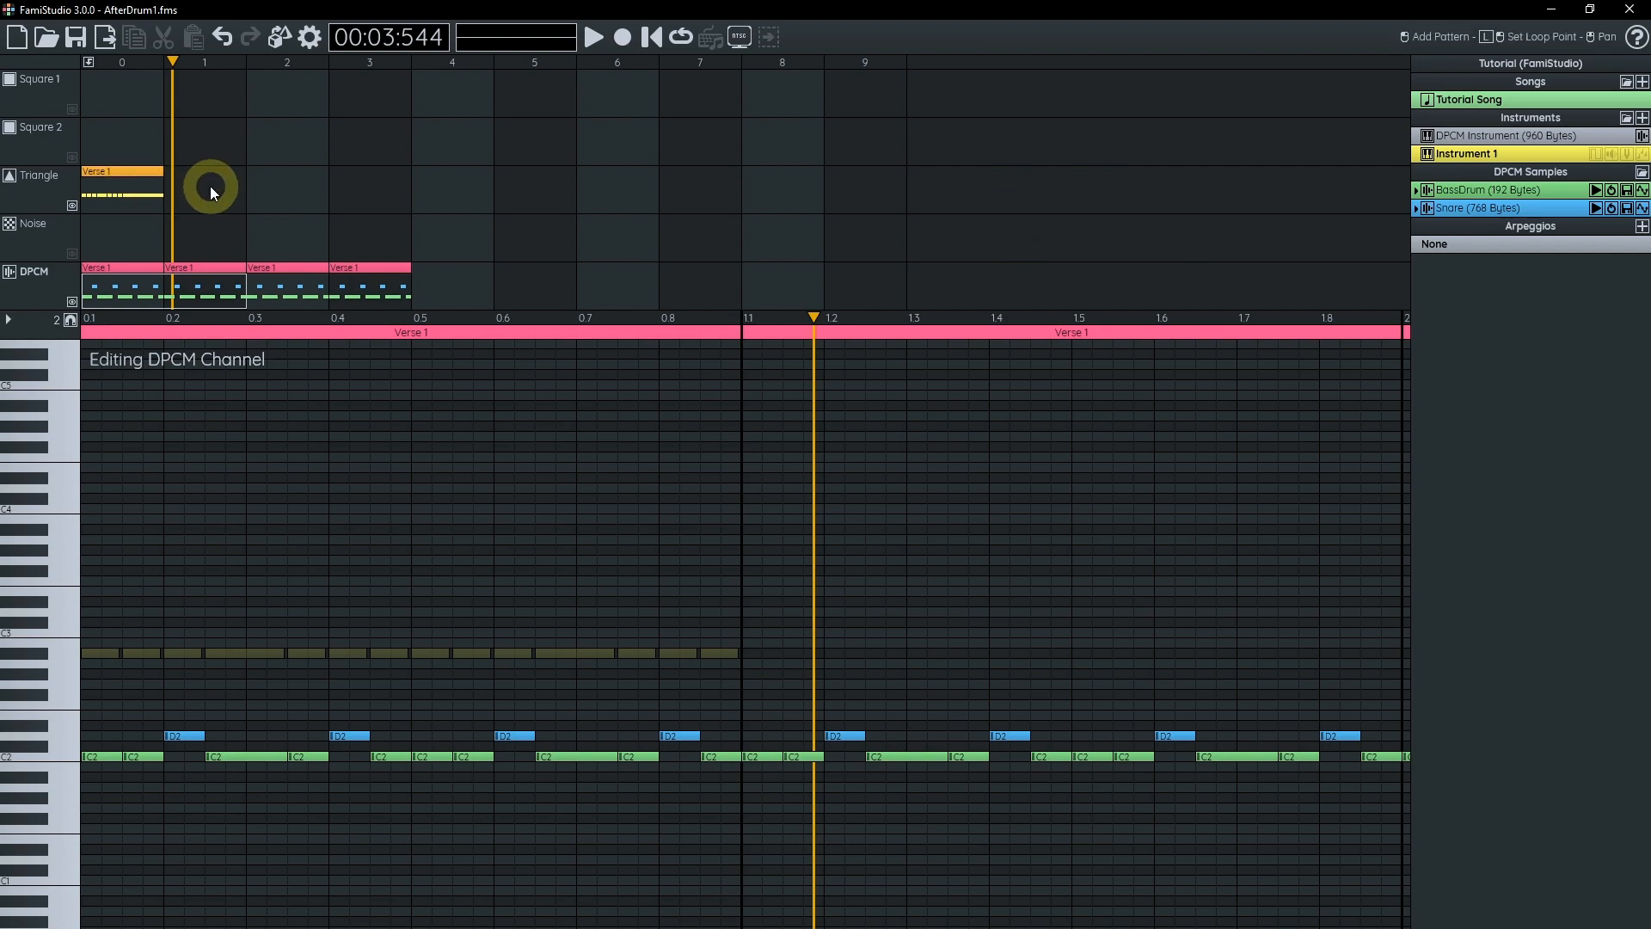
- Fill positions 1 to 3 of the Triangle channel with separate, independent duplicates of its Verse 1 pattern
left_click_drag(134, 184, 370, 192)
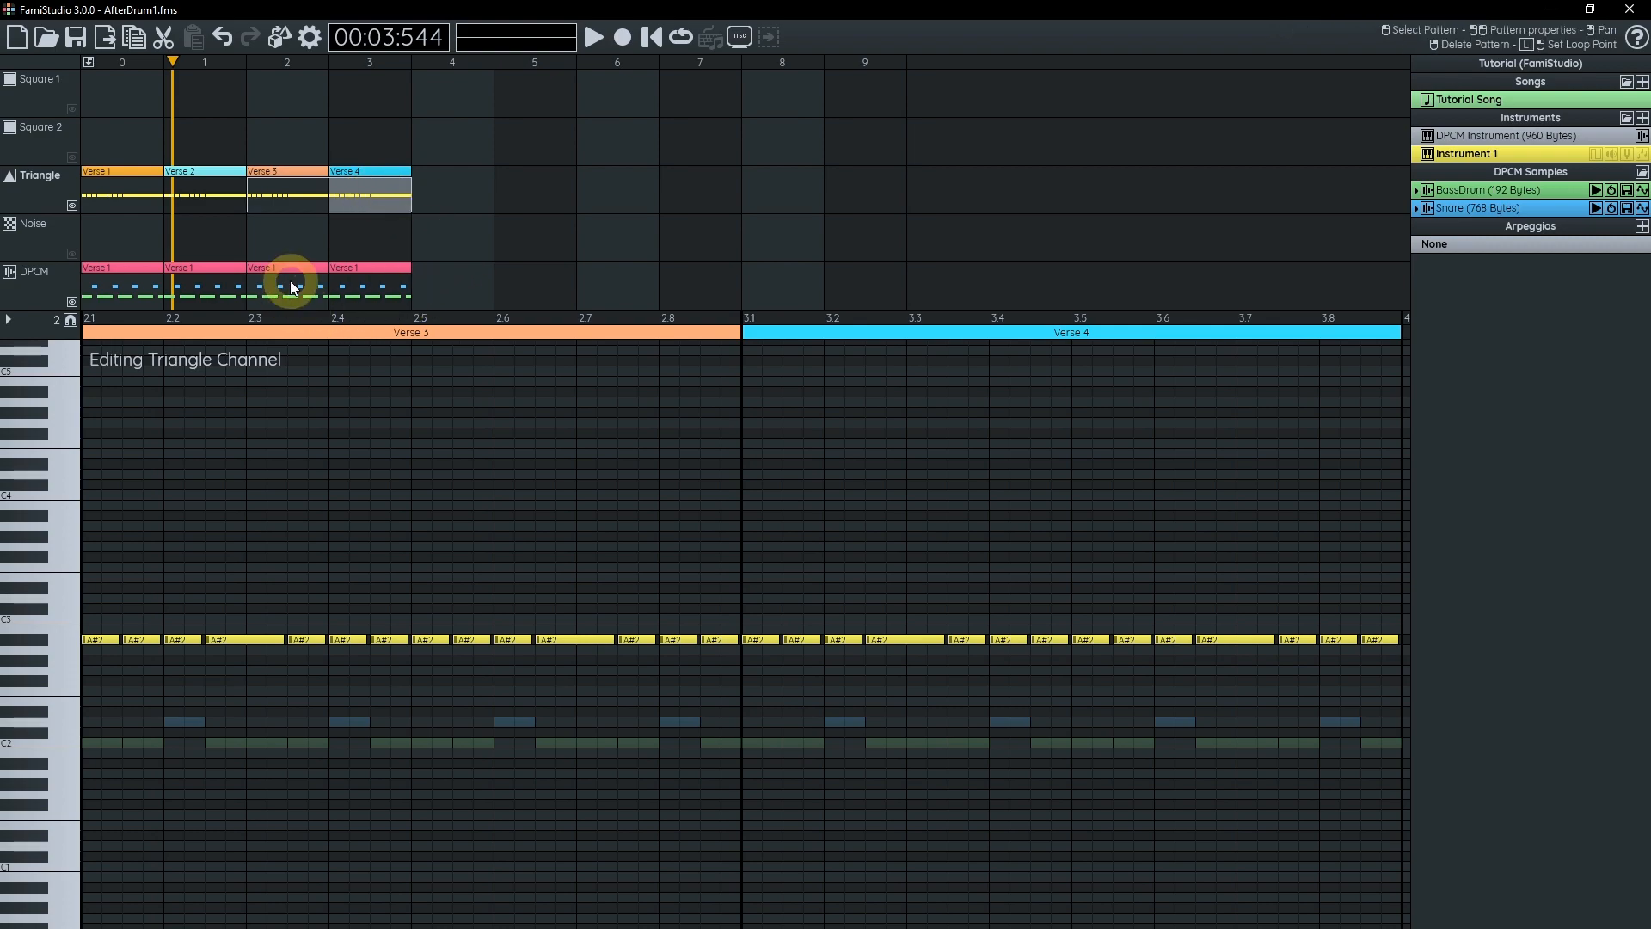
- Turn off the forced display of the DPCM channel's notes while editing the Triangle channel
left_click(70, 301)
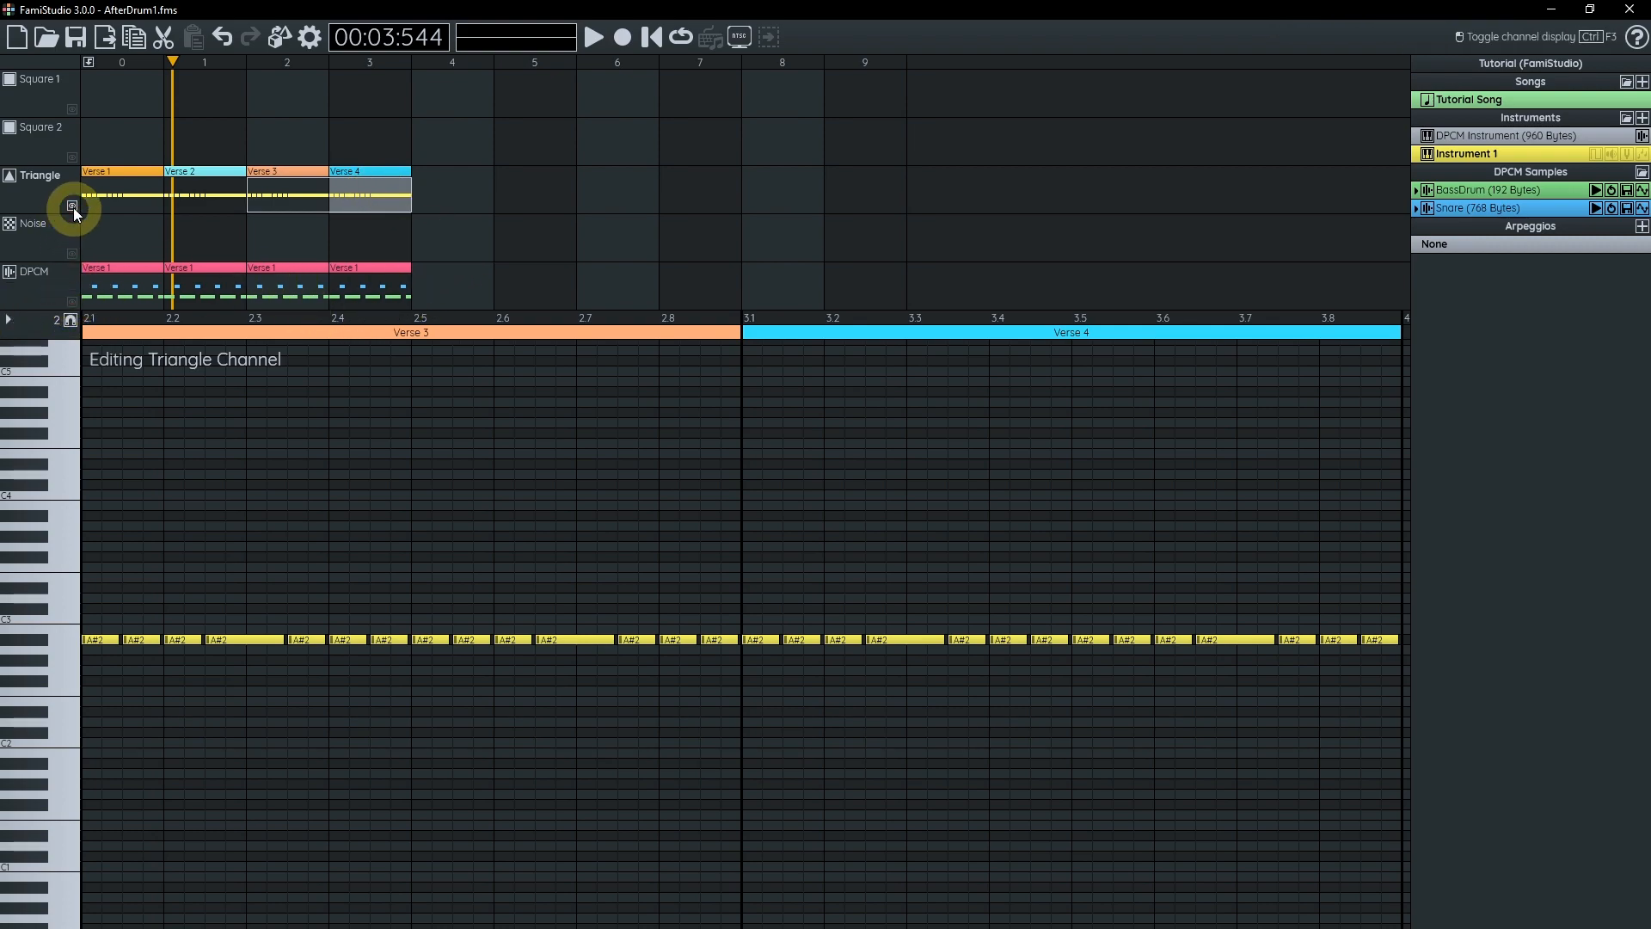
scroll(522, 506, "down", 1)
left_click_drag(399, 487, 840, 498)
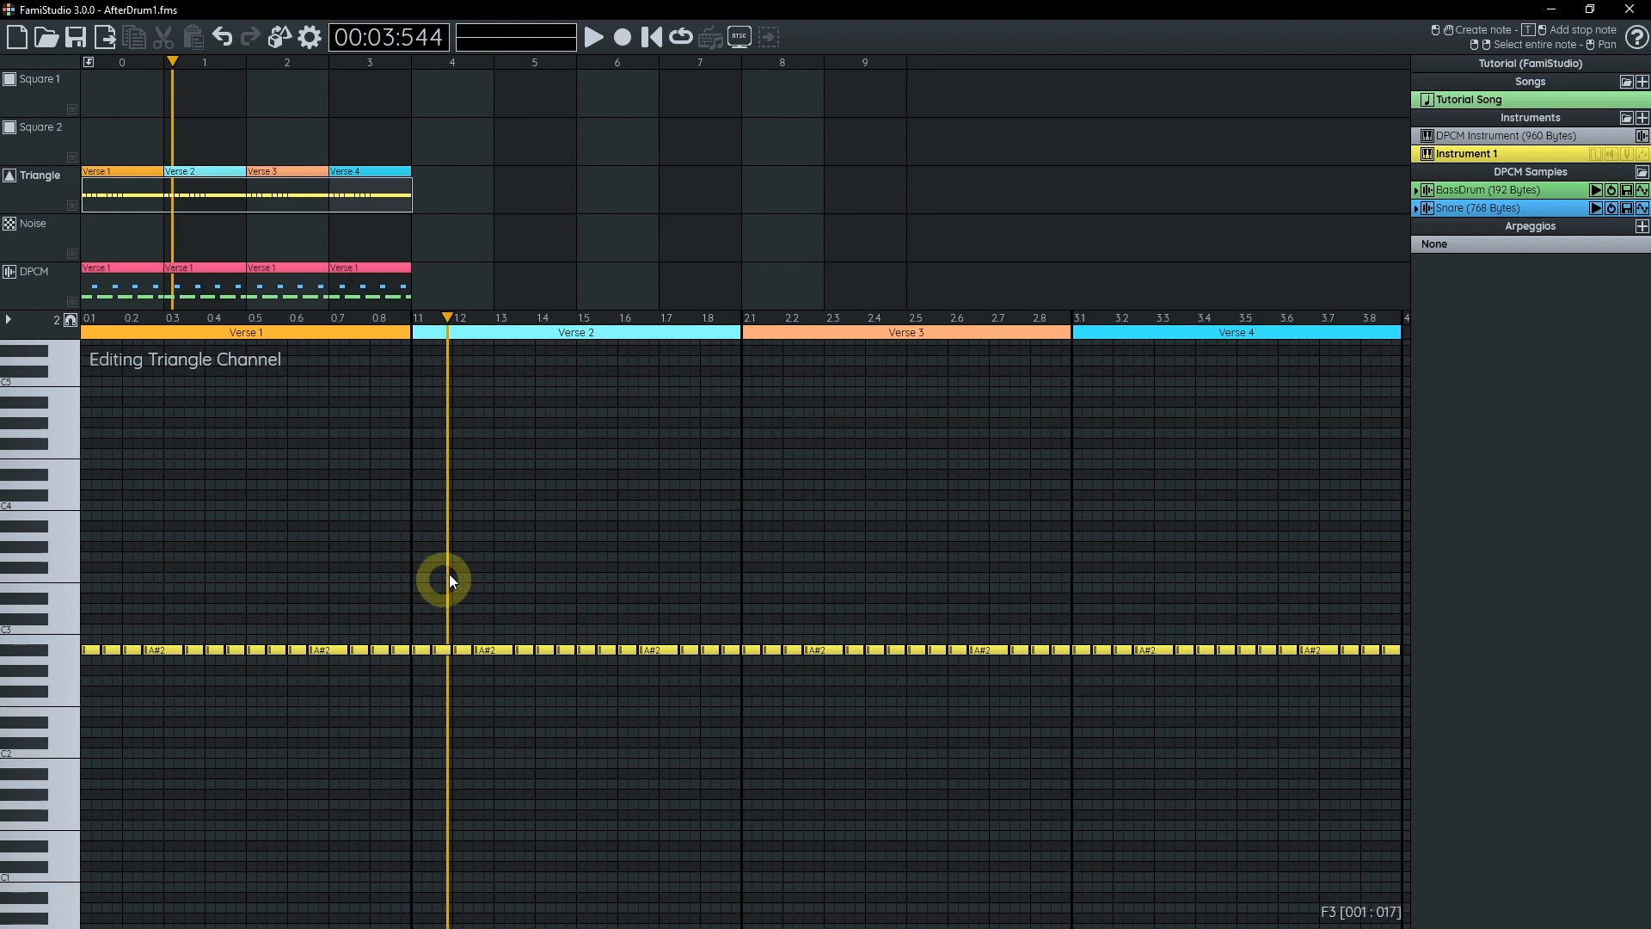
- Move all Verse 2 notes of the Triangle channel from A#2 down to G#2 and clear the selection
double_click(544, 320)
key("ctrl+2")
key("ctrl+3")
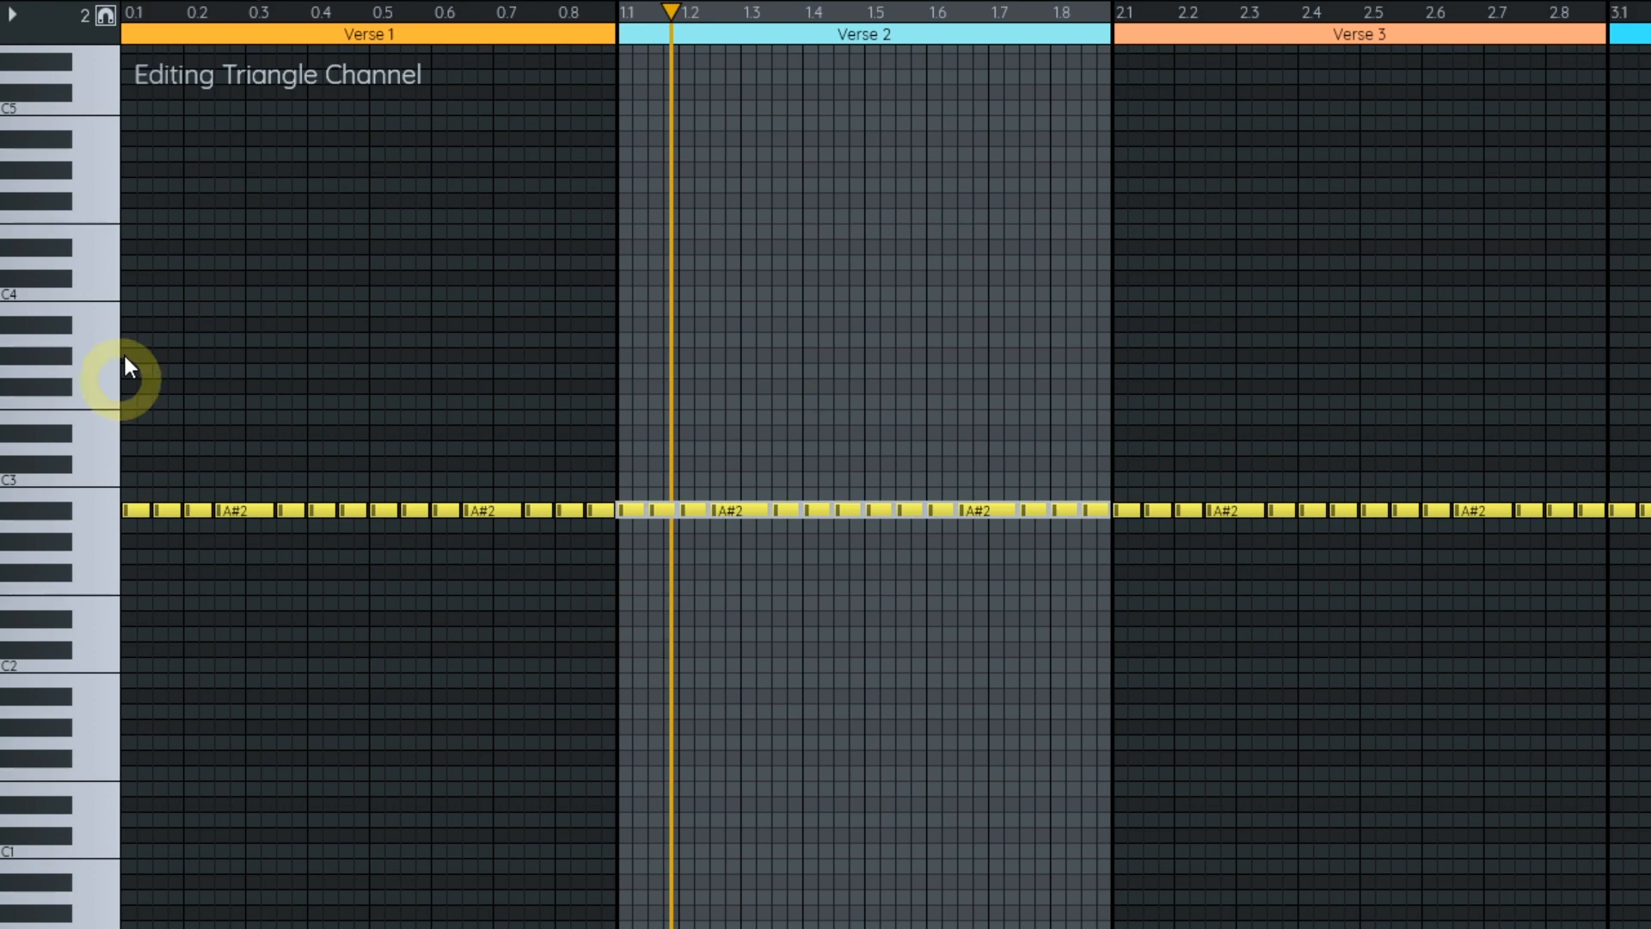
scroll(649, 523, "up", 2)
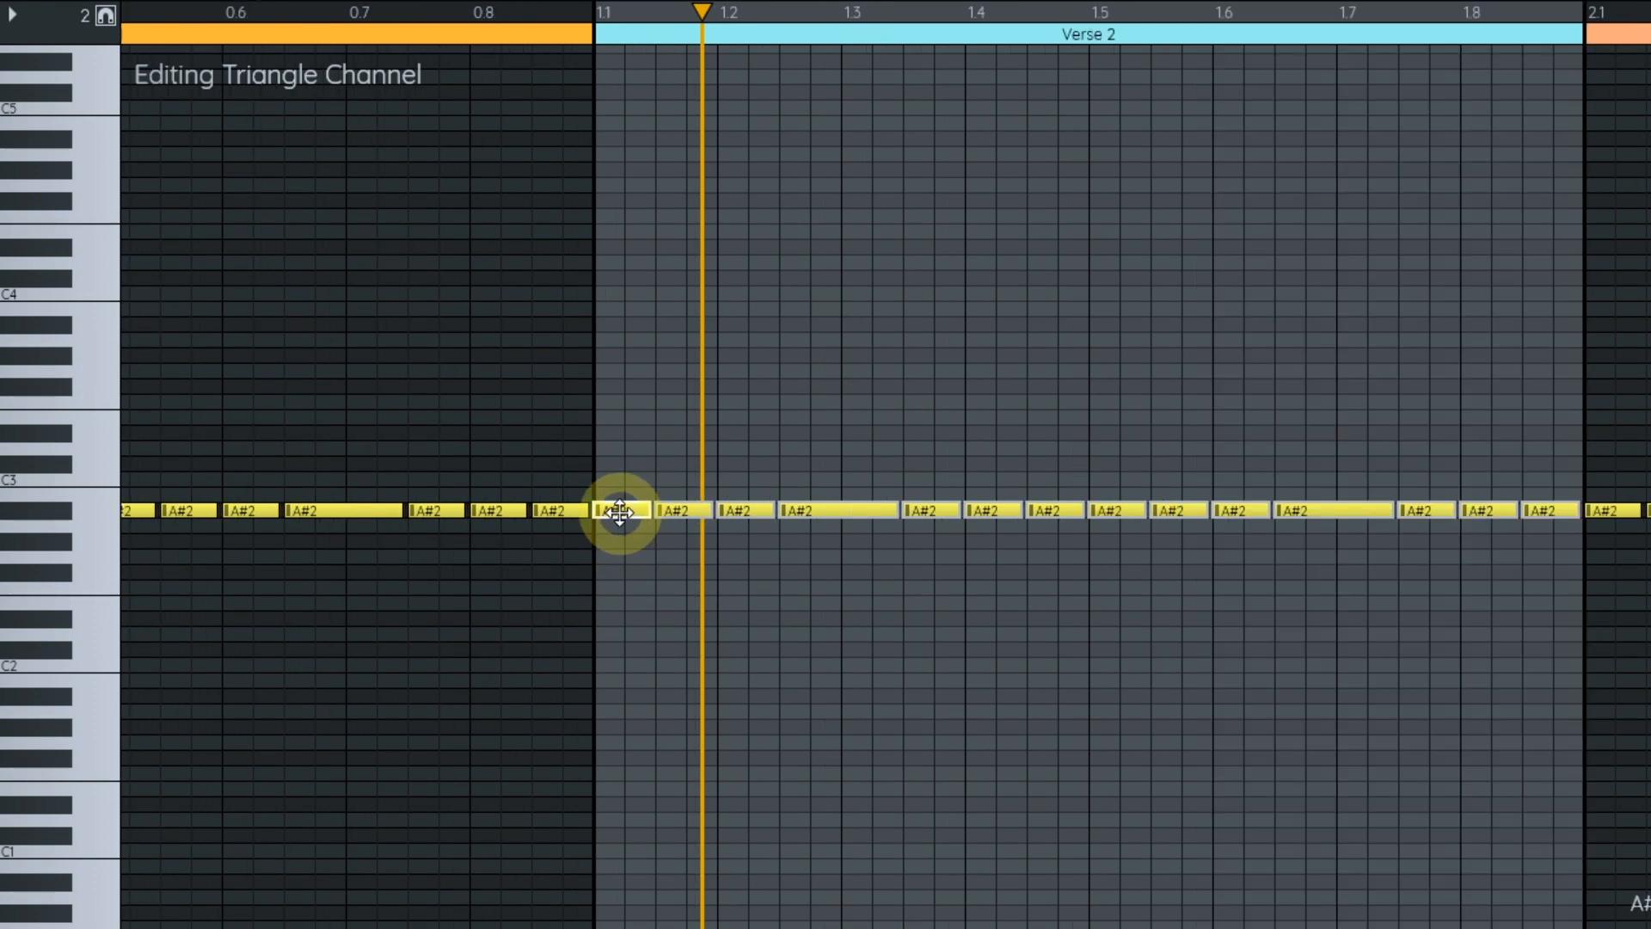
left_click_drag(619, 513, 621, 543)
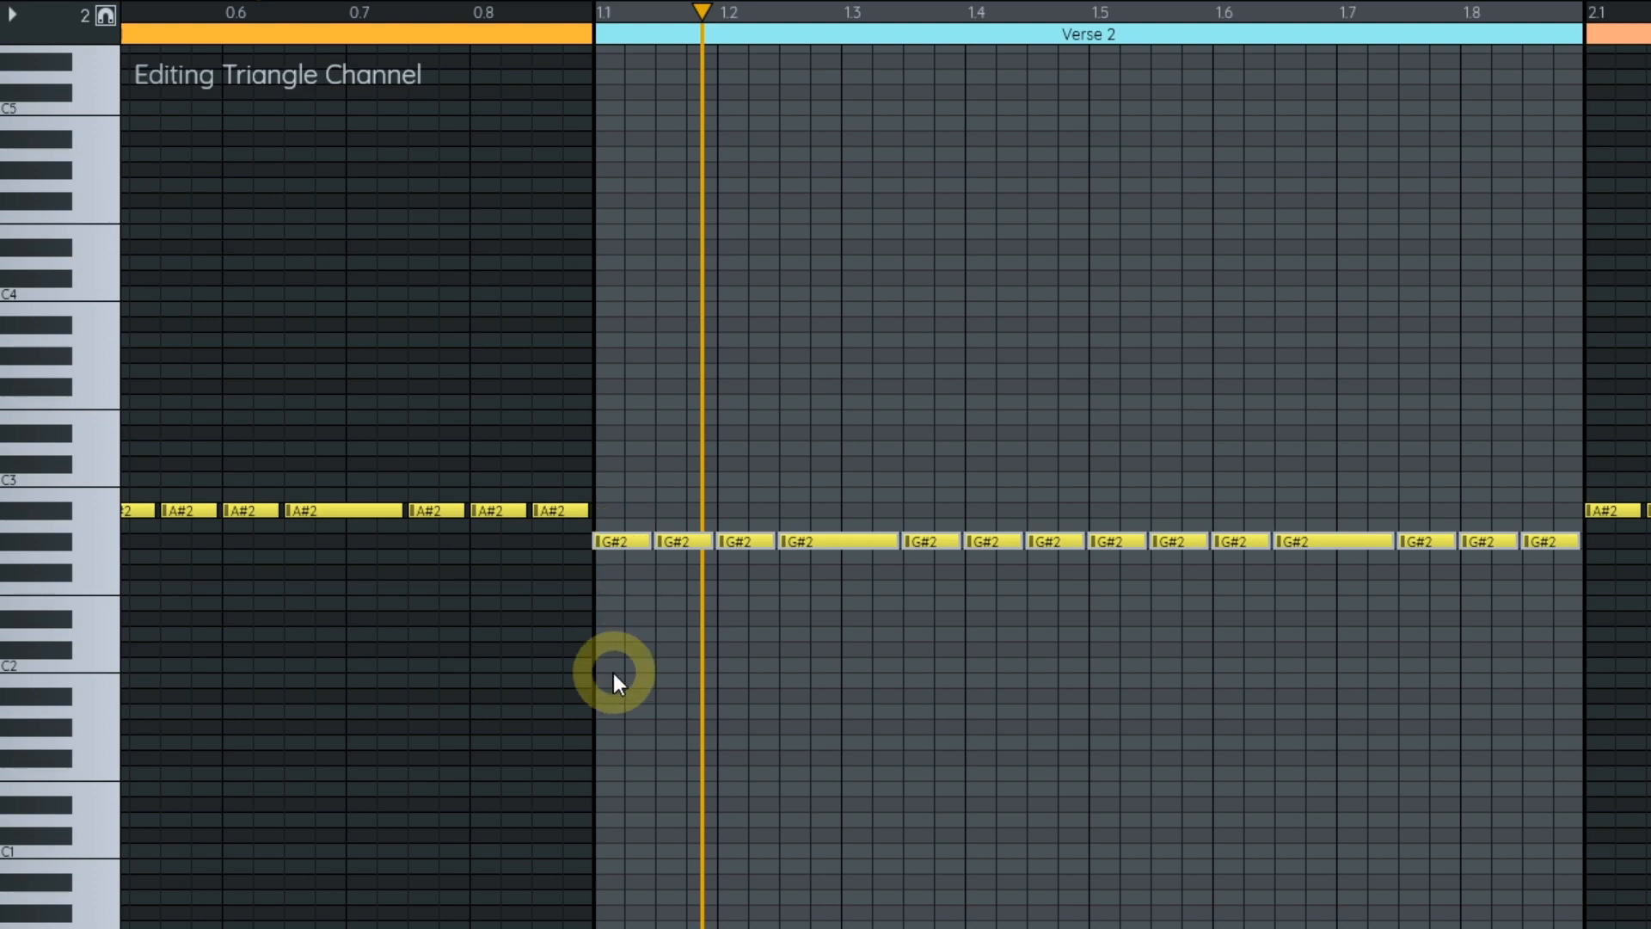
scroll(621, 639, "down", 2)
left_click_drag(617, 630, 1063, 635)
key("Escape")
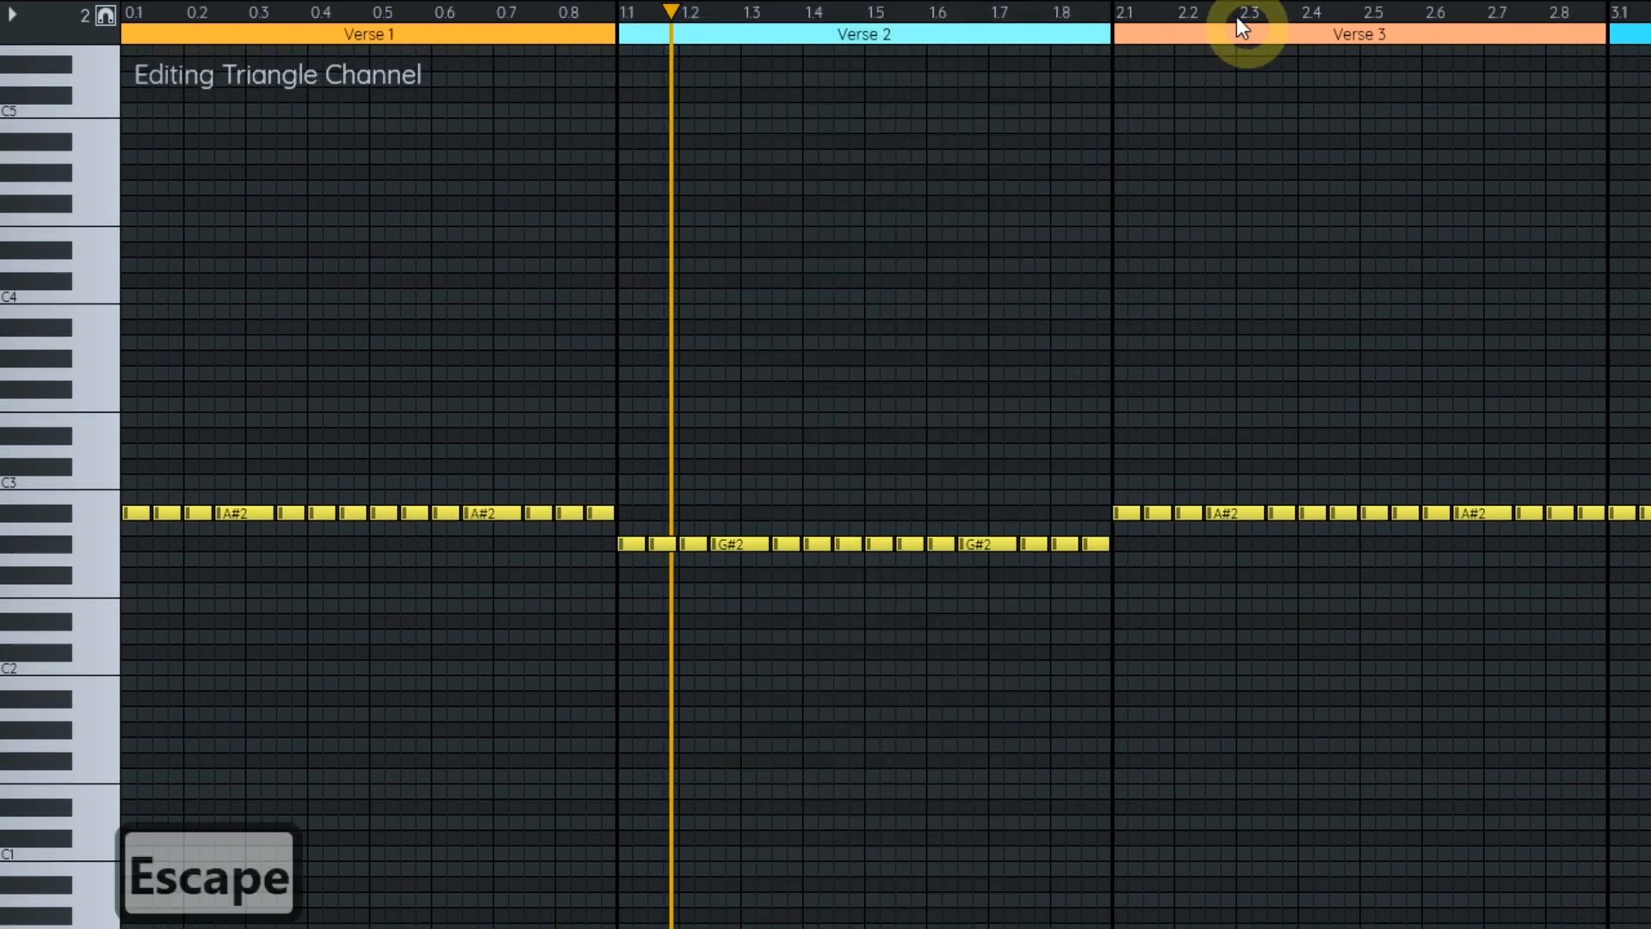
- Transpose all Verse 3 notes of the Triangle channel down four semitones to F#2
mouse_move(1151, 144)
left_mouse_down()
mouse_move(598, 215)
mouse_move(382, 212)
left_mouse_up()
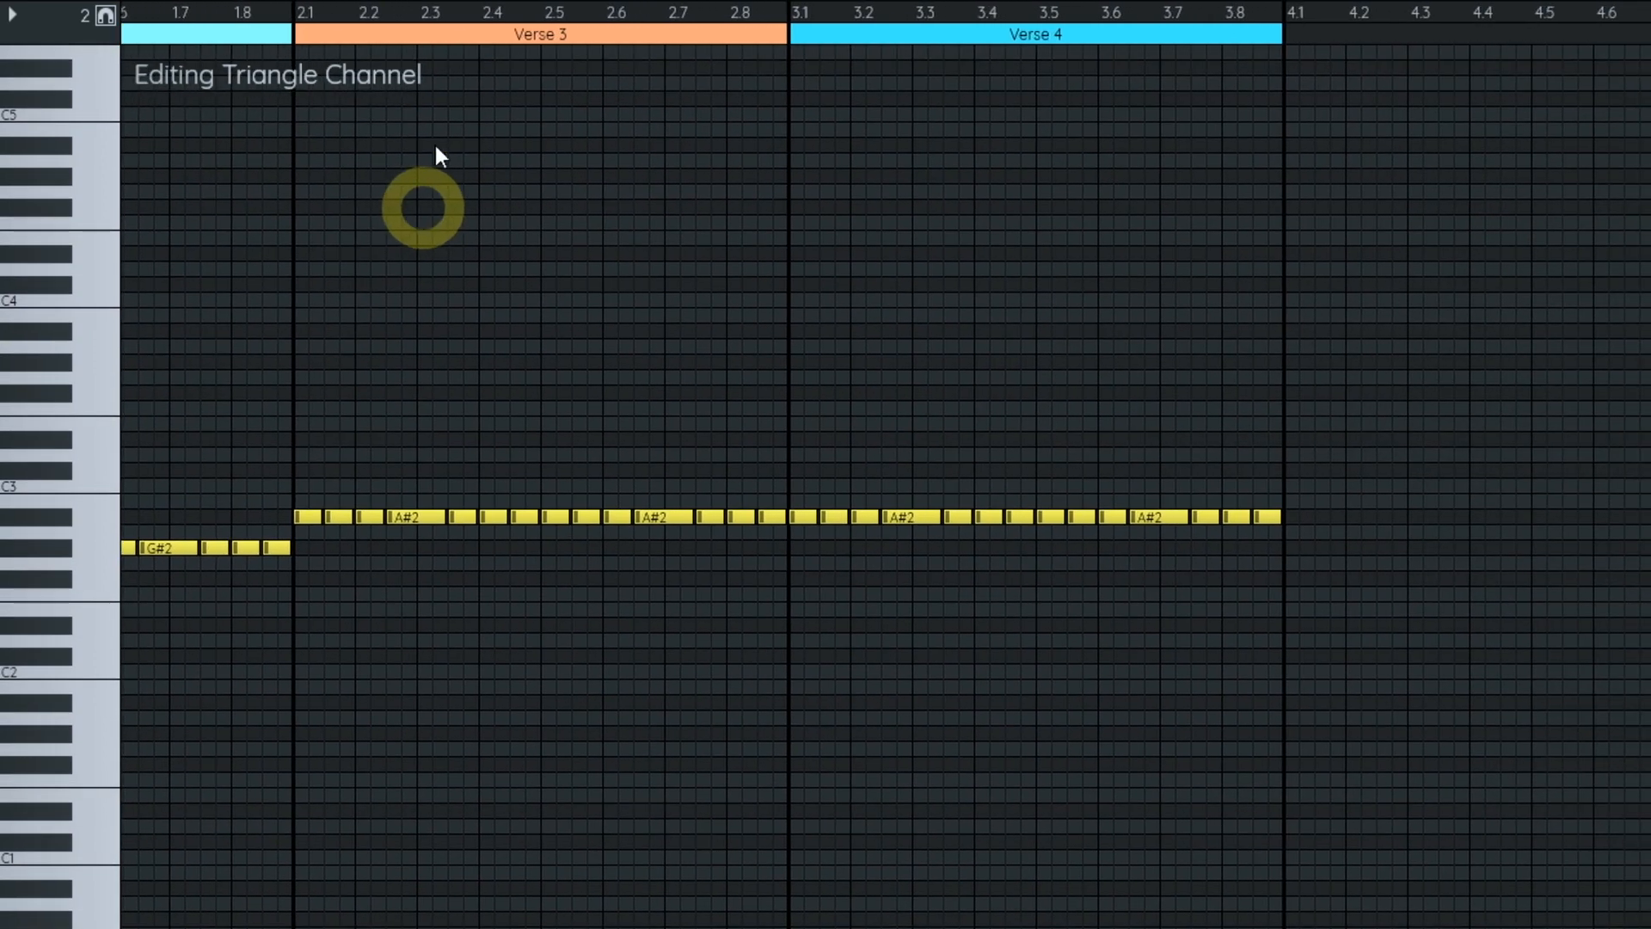
left_click(457, 17)
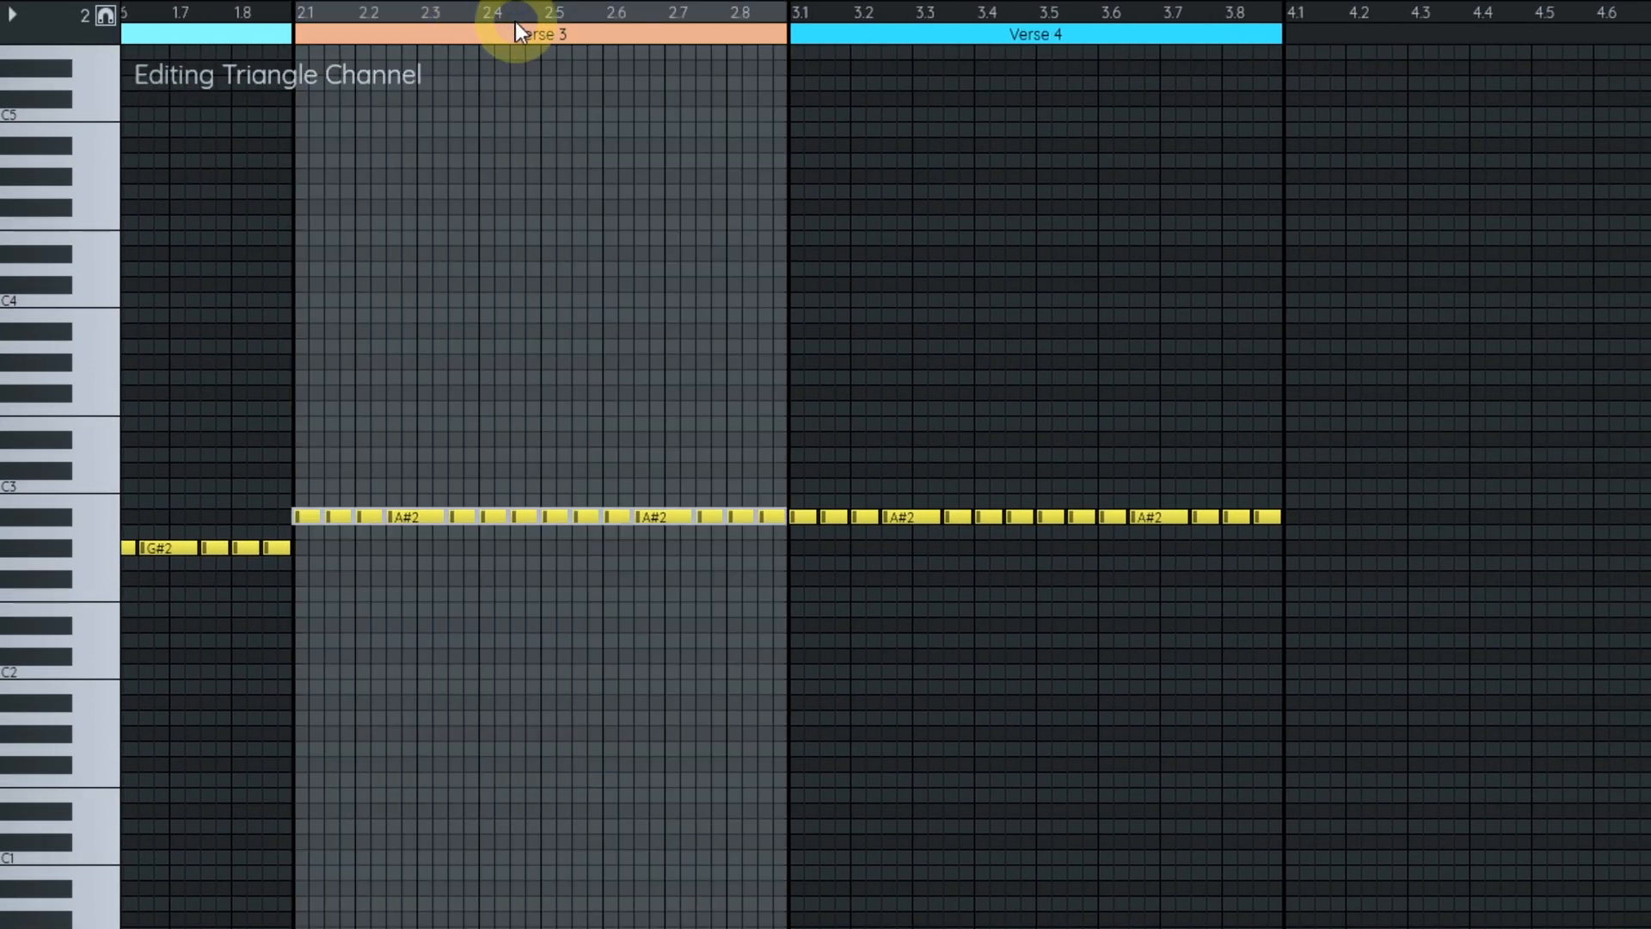
key("Down")
key("Down")
key("Down")
key("Down")
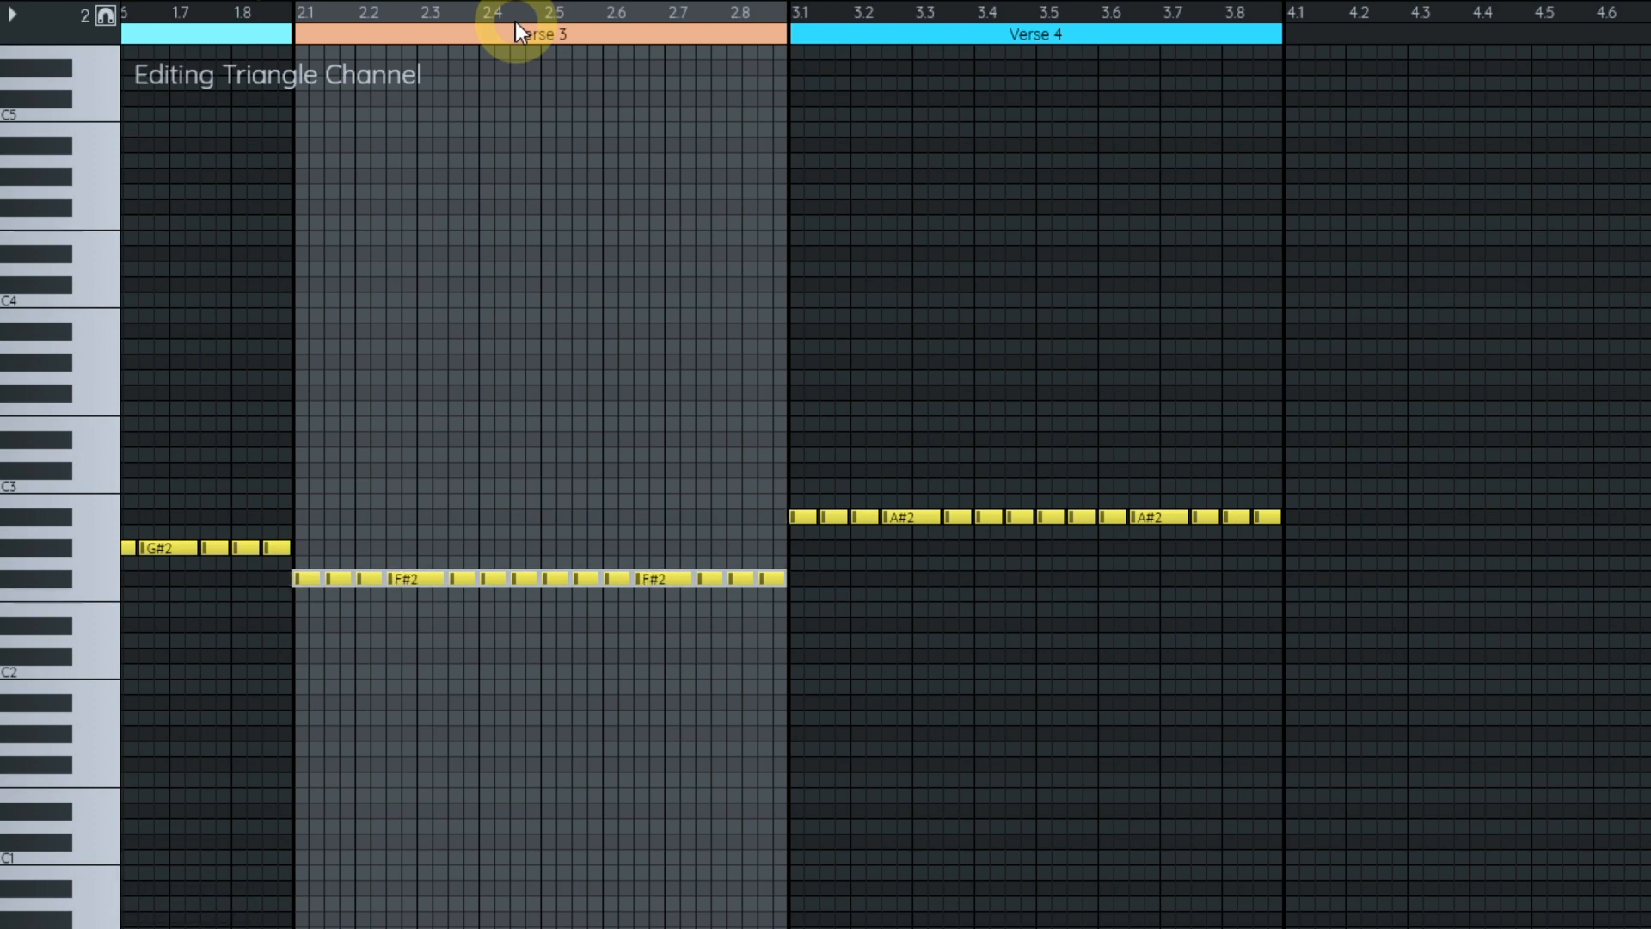
- Transpose the selected Verse 3 notes up one octave, down two octaves, and back up to F#2
key("ctrl+Up")
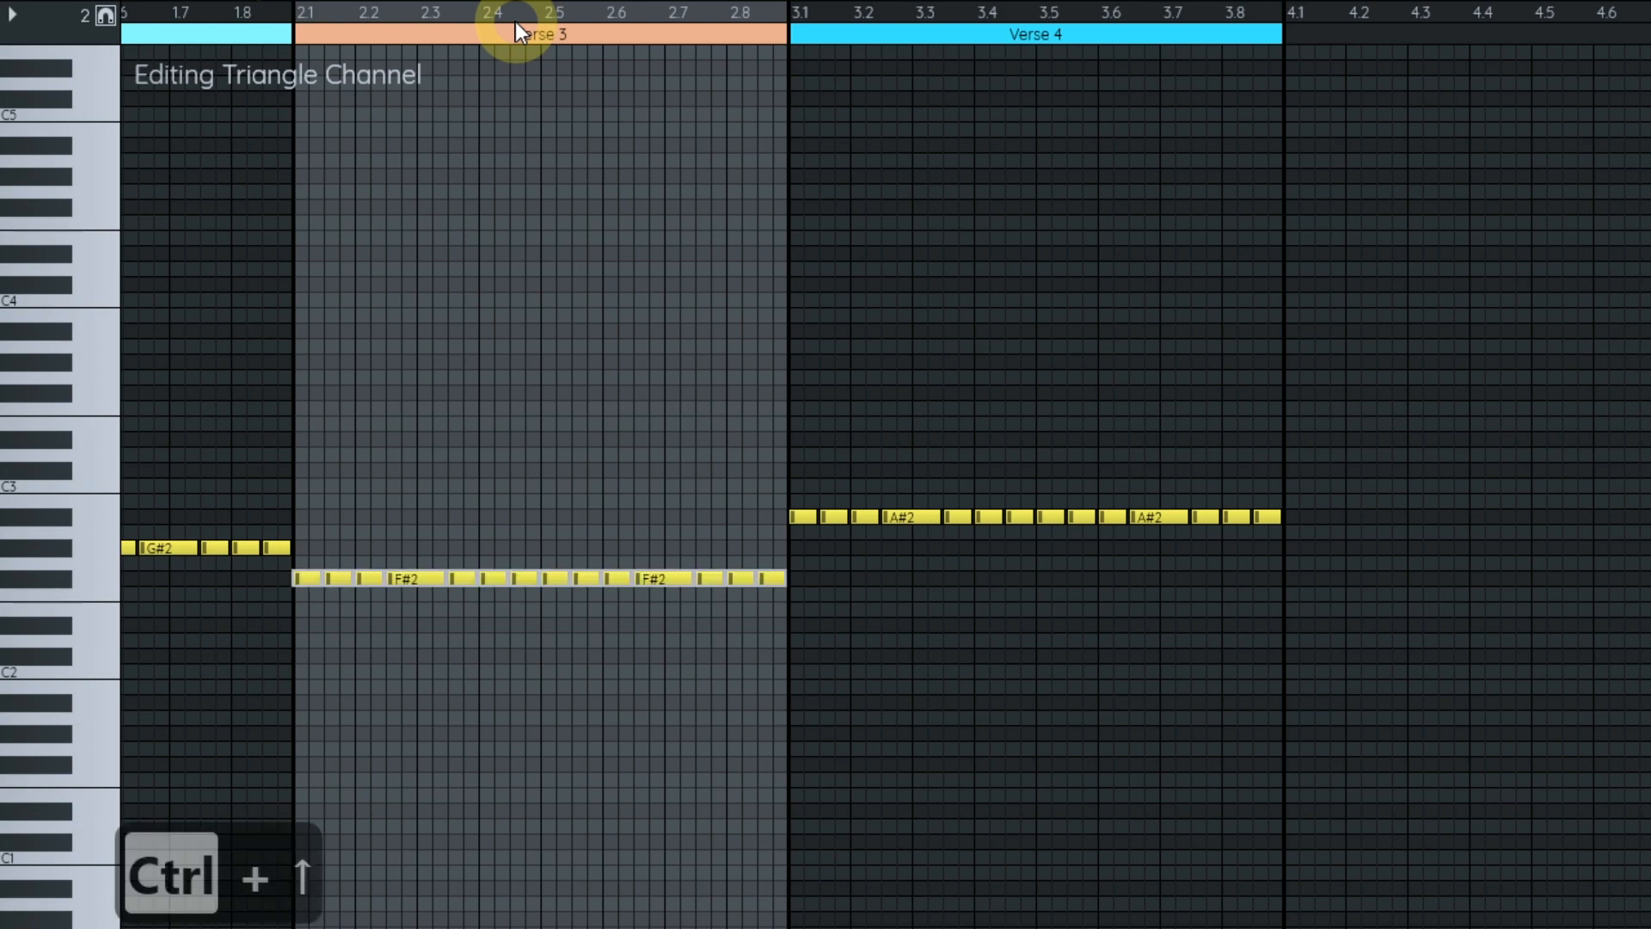
key("ctrl+Down")
key("ctrl+Down")
key("ctrl+Up")
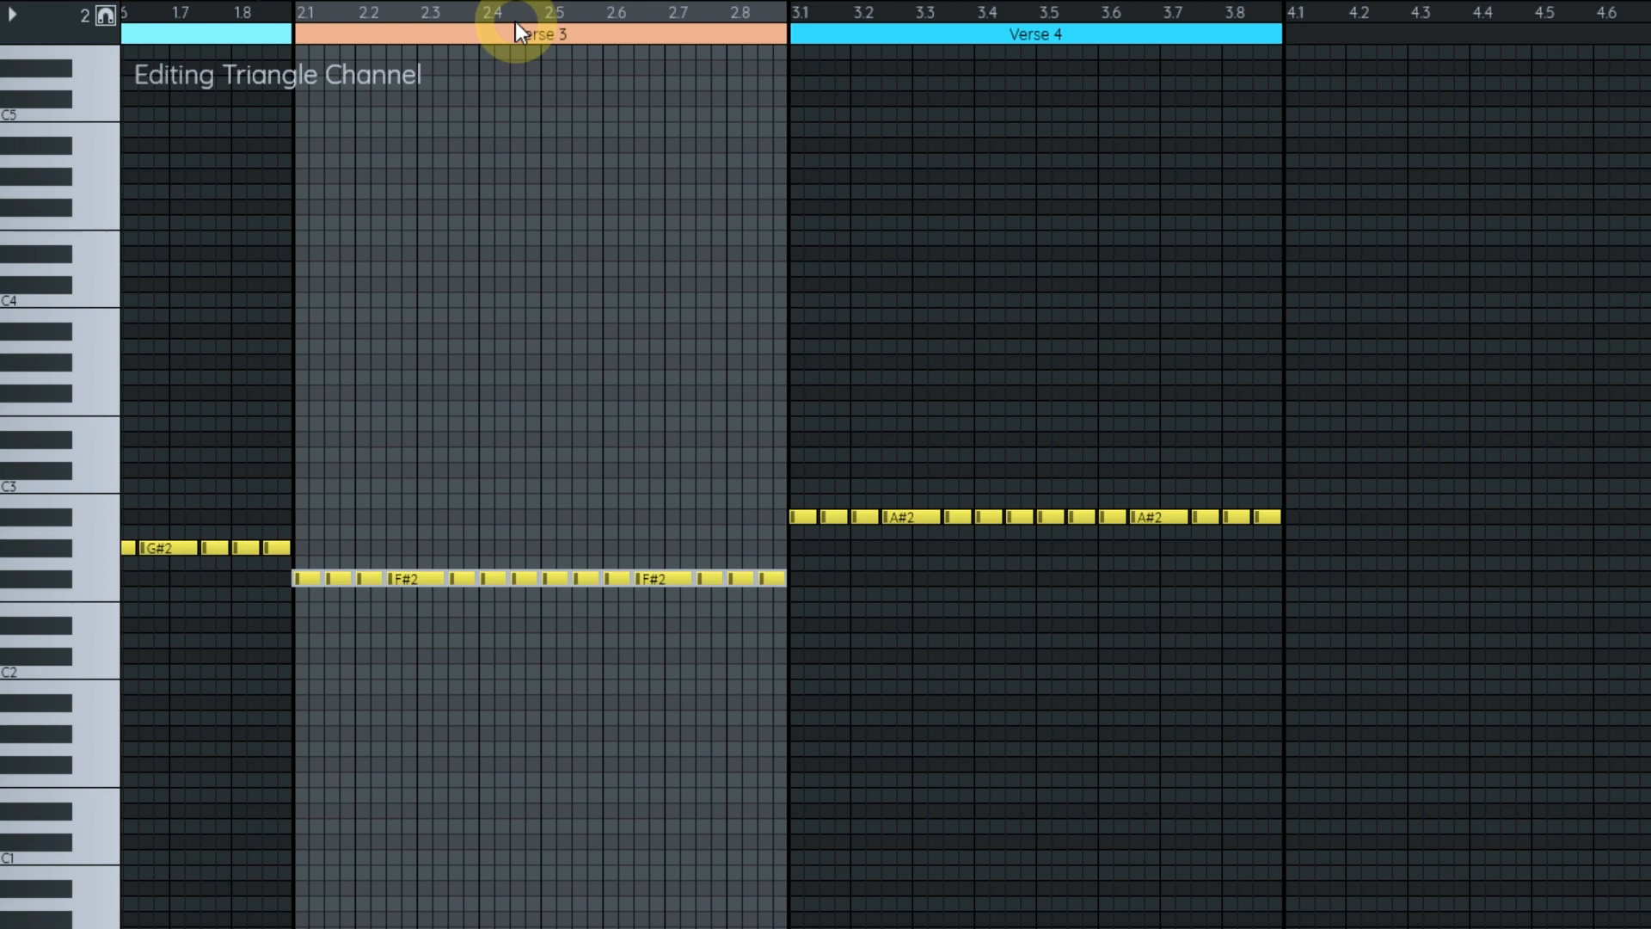
- Shift the selected Verse 3 notes later by six single frames and three snap increments, and return them to the pattern's start
scroll(339, 456, "up", 3)
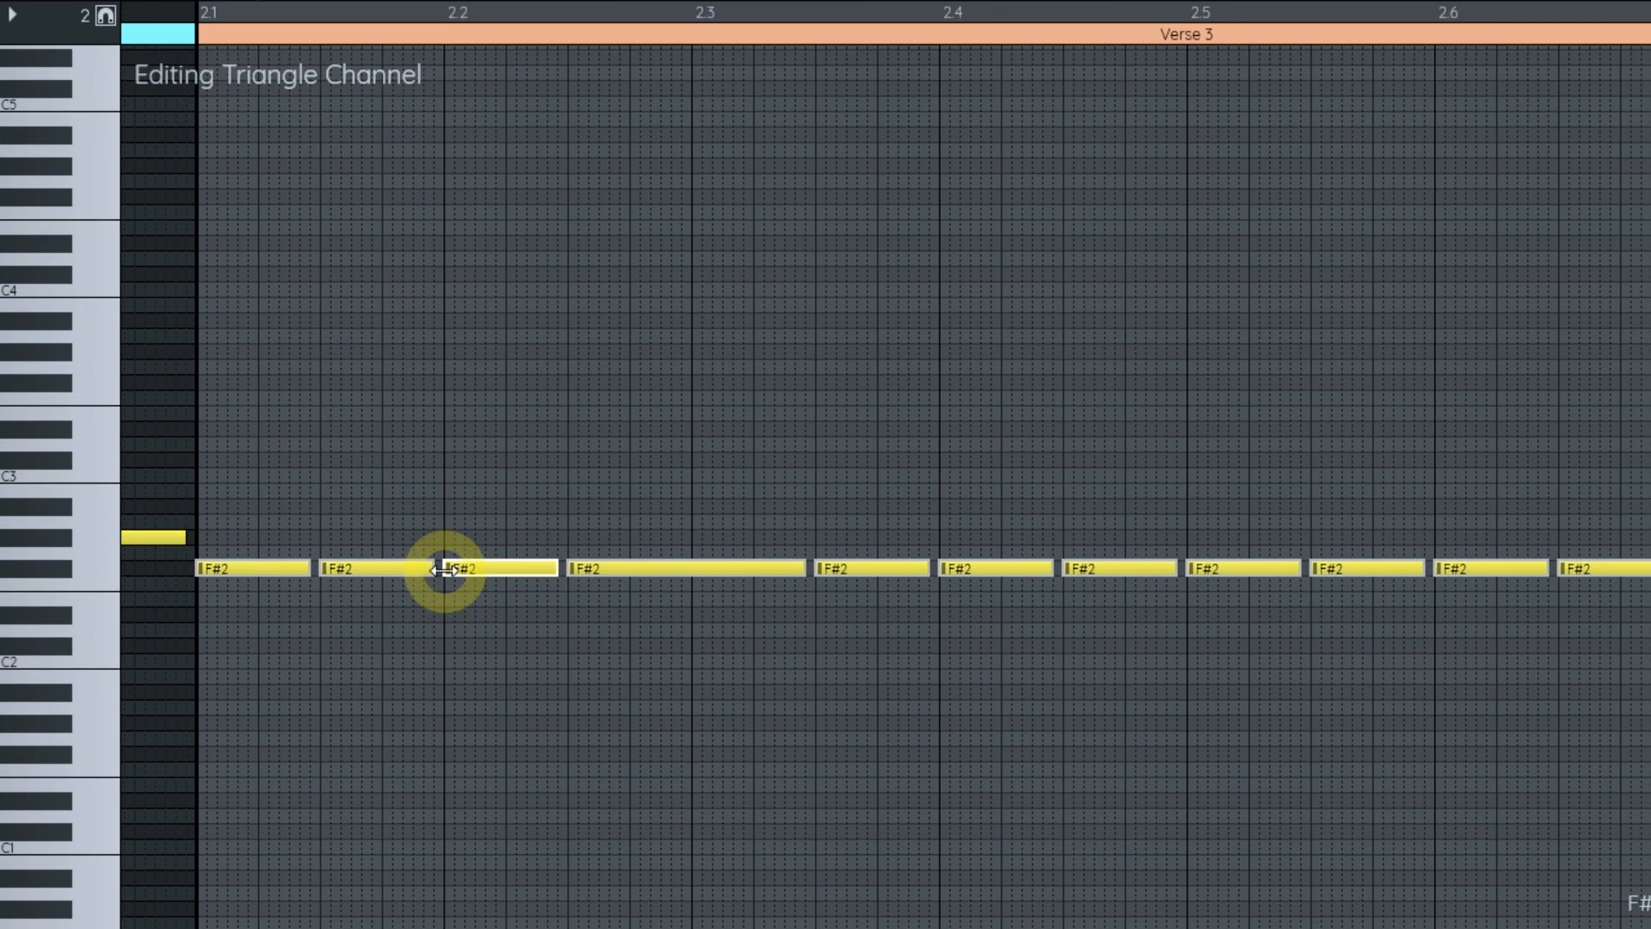
key("Right")
key("Right")
key("Right")
key("Right")
key("Right")
key("Right")
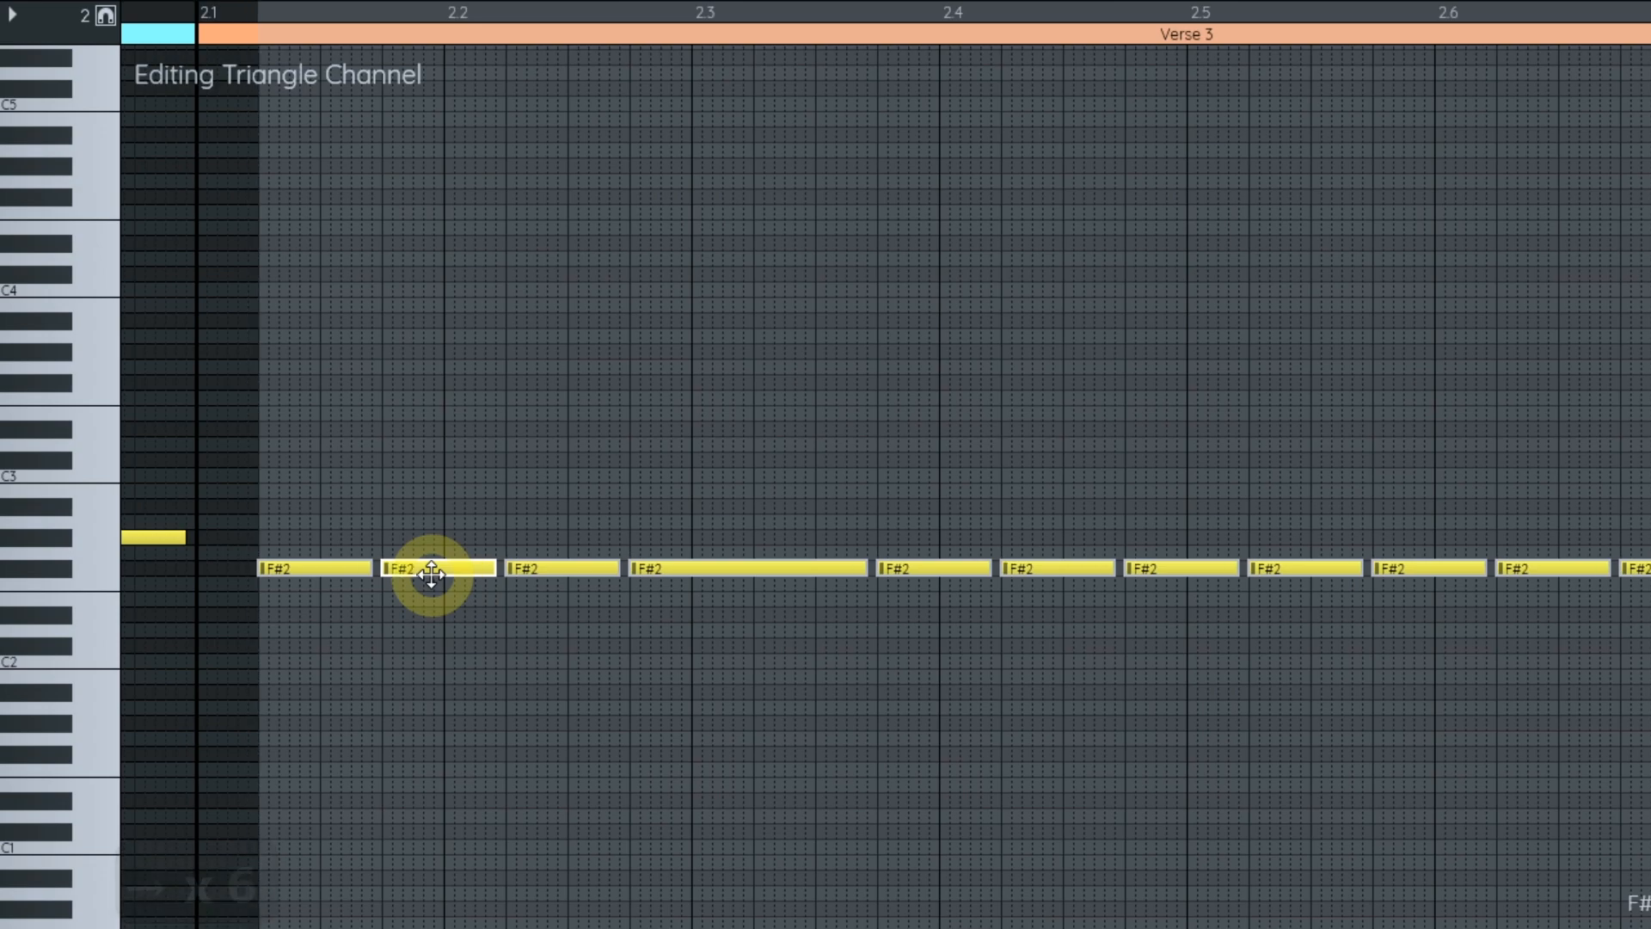
key("ctrl+Right")
key("ctrl+Right")
key("ctrl+Right")
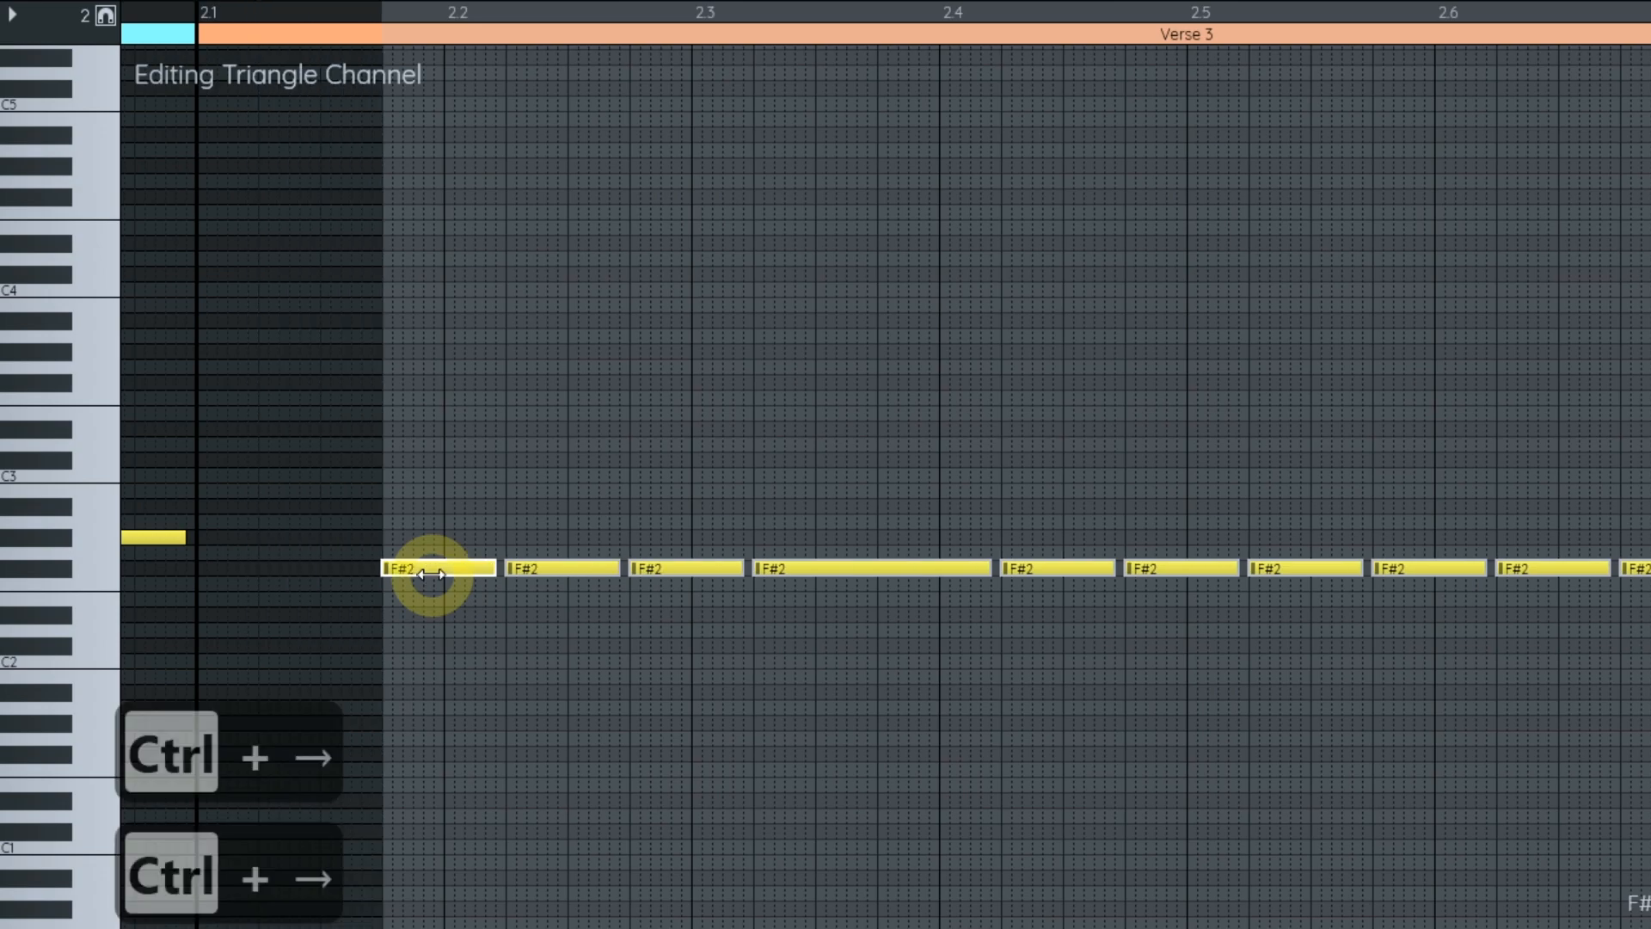
key("ctrl+Left")
key("ctrl+Left")
key("ctrl+Left")
key("ctrl+Left")
scroll(461, 497, "down", 2)
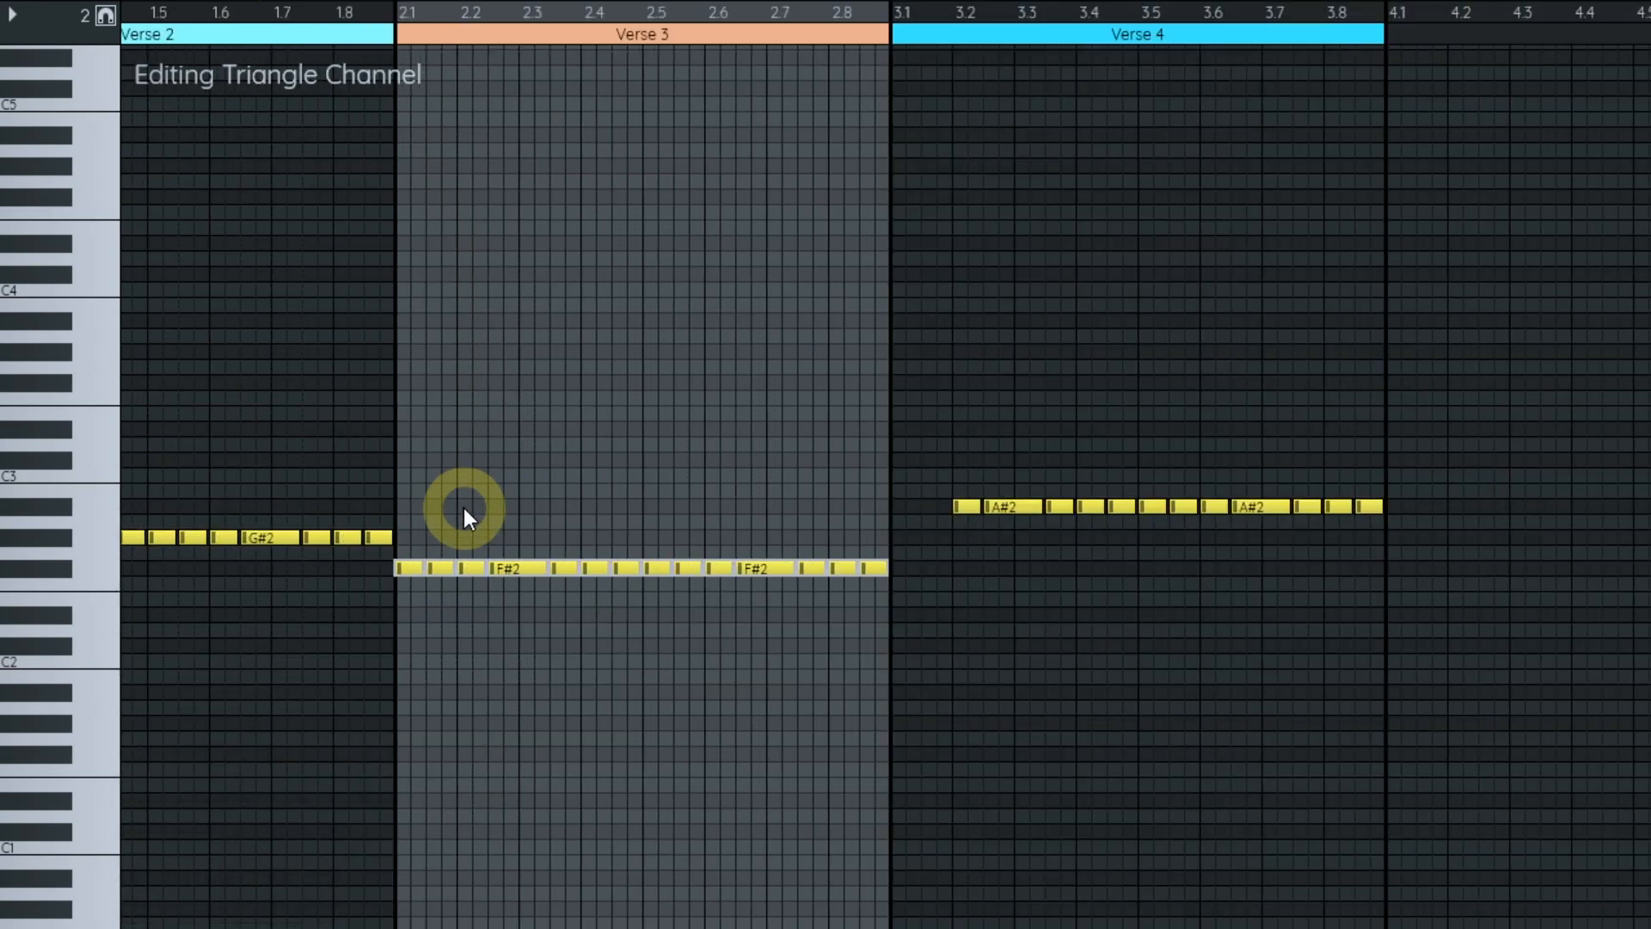
- Copy the Verse 3 notes over Verse 4 of the Triangle channel and lower the pasted notes one semitone to F2
left_click_drag(464, 504, 275, 500)
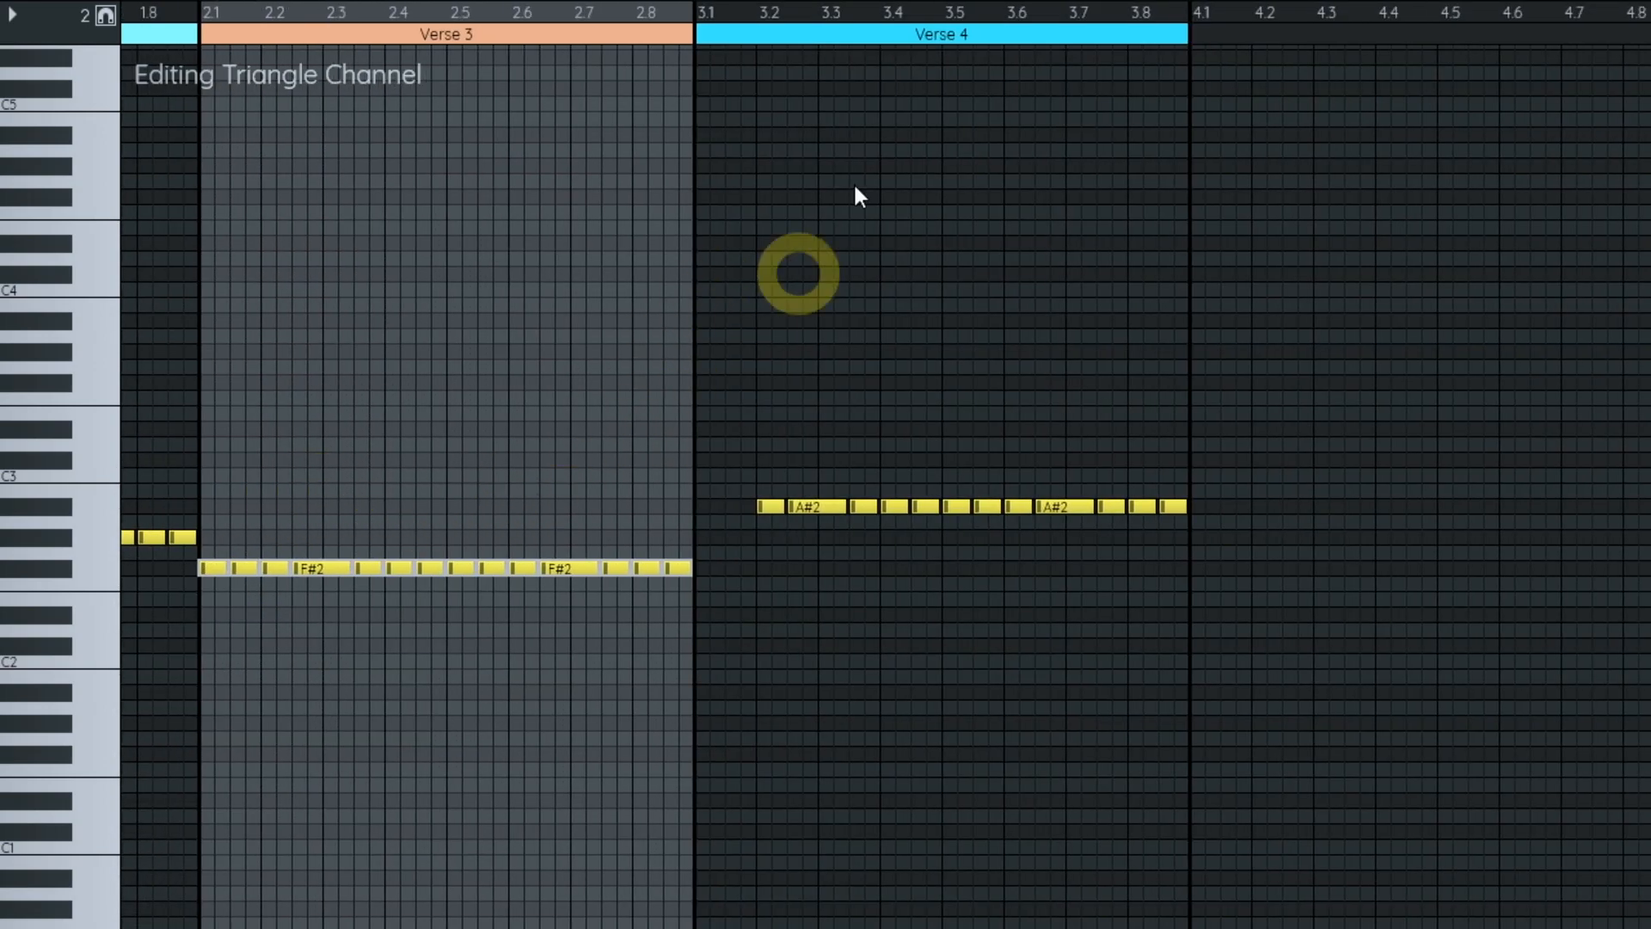
key("ctrl+c")
left_click(802, 14)
key("ctrl+v")
key("Down")
key("Escape")
- Play the song from the beginning to hear the four-verse bass line with the drums, and stop playback
left_click_drag(557, 468, 742, 475)
key("ctrl+2")
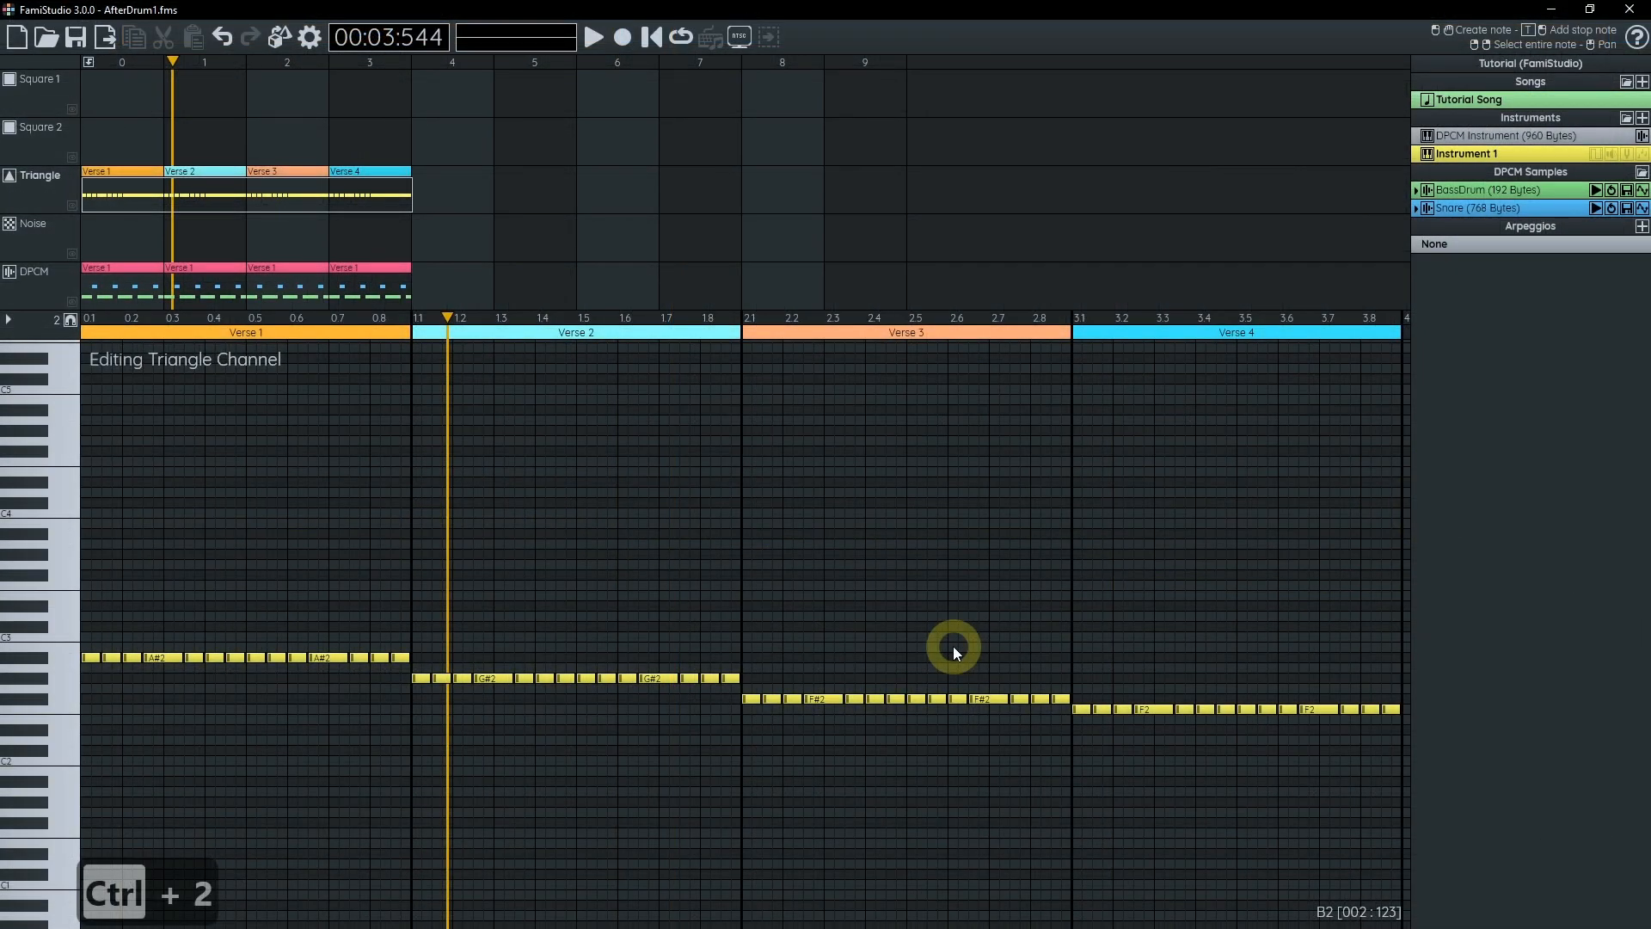
key("shift+space")
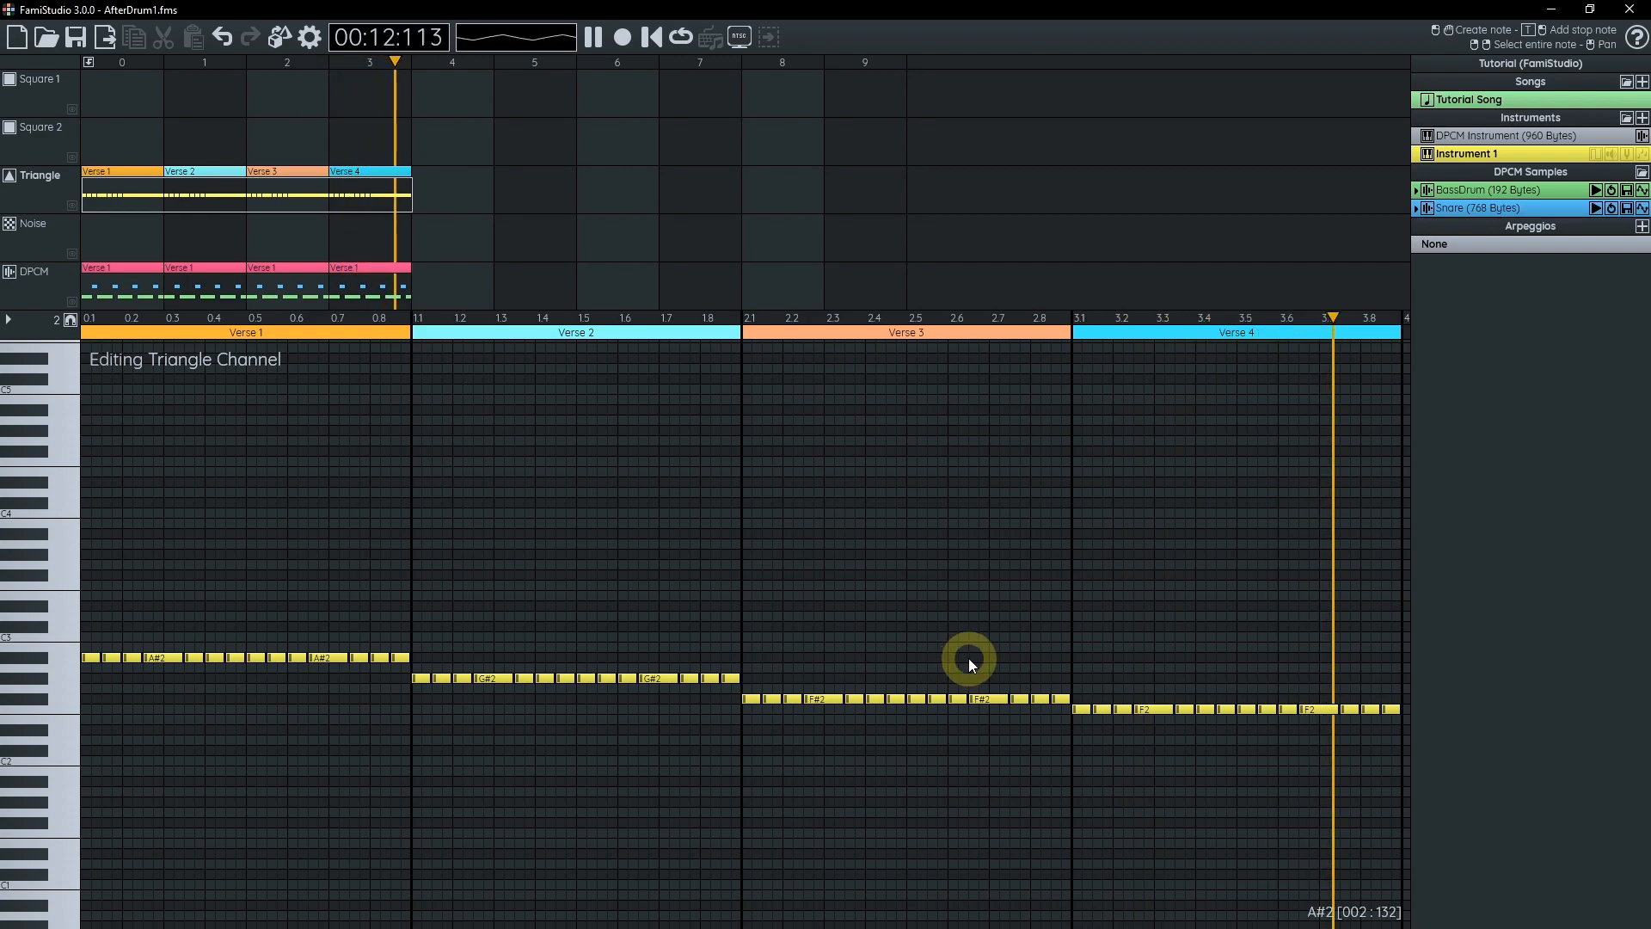
key("space")
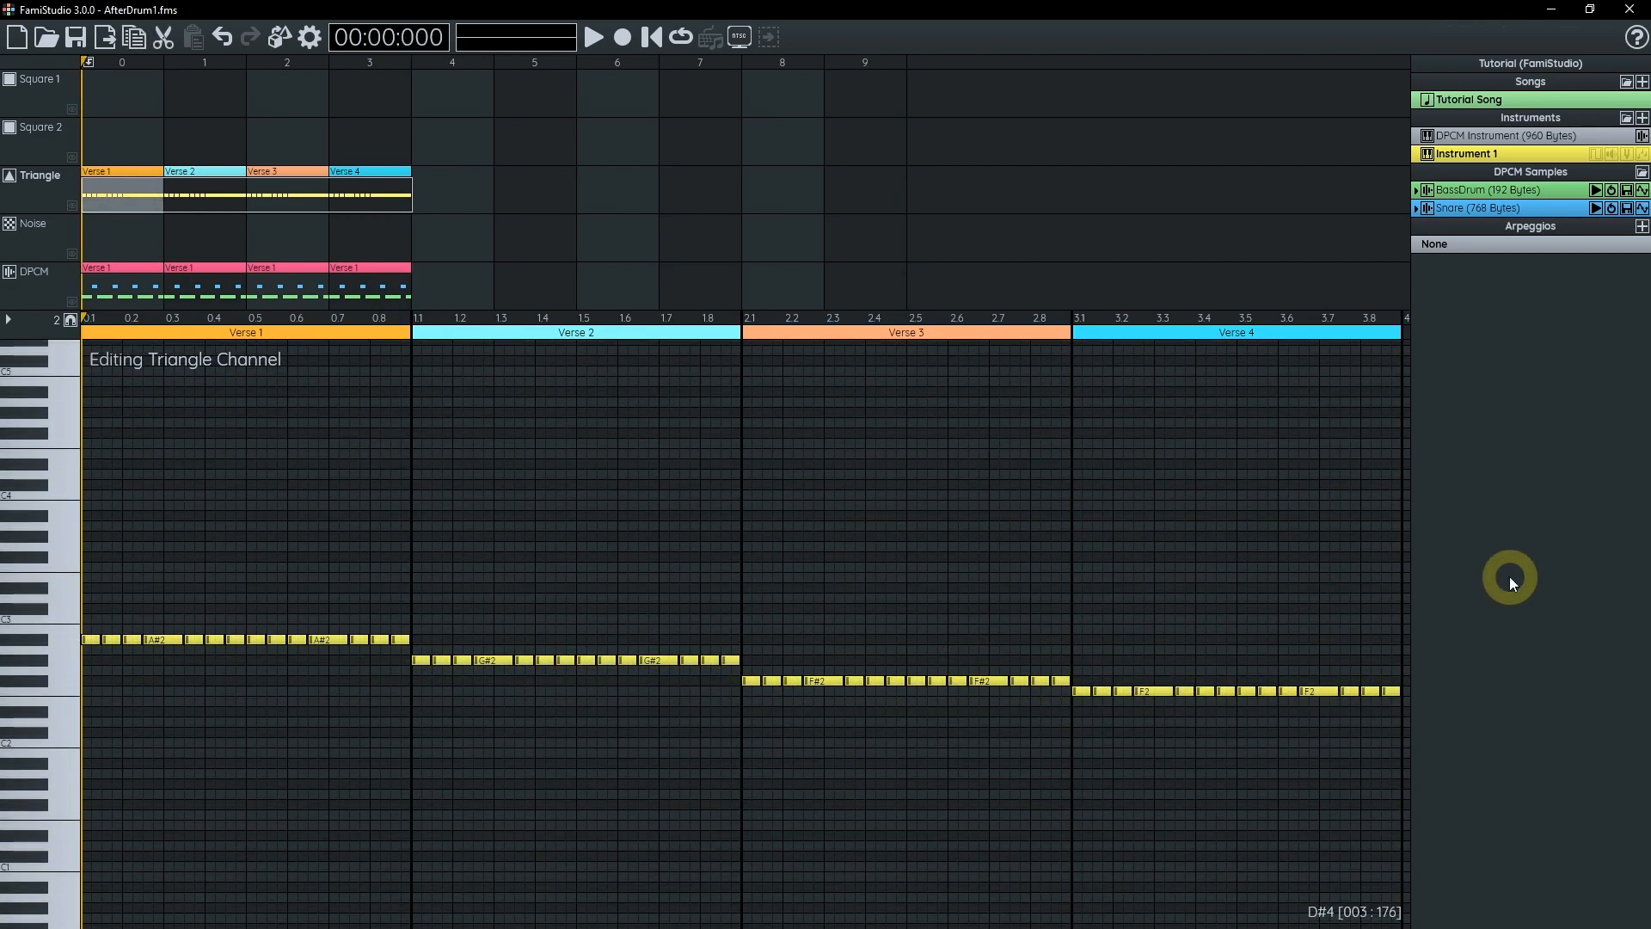
- Add a pattern named Verse 1 at position 0 of the Square 1 channel and turn on recording mode
left_click(106, 95)
double_click(107, 94)
type("Verse 1")
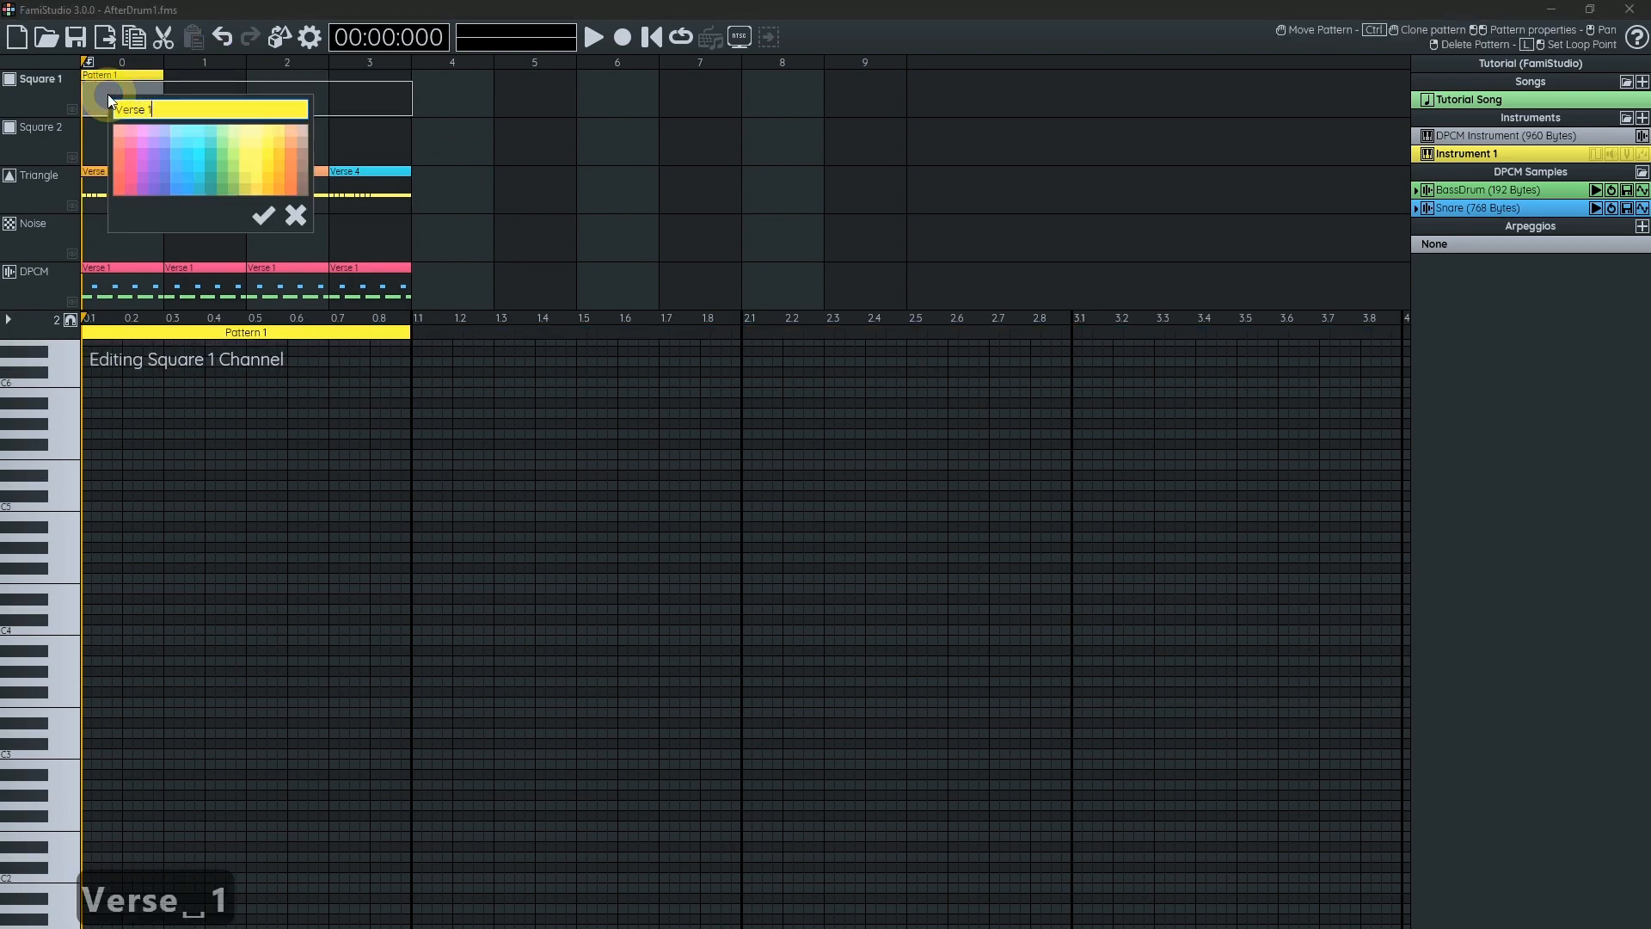
key("Return")
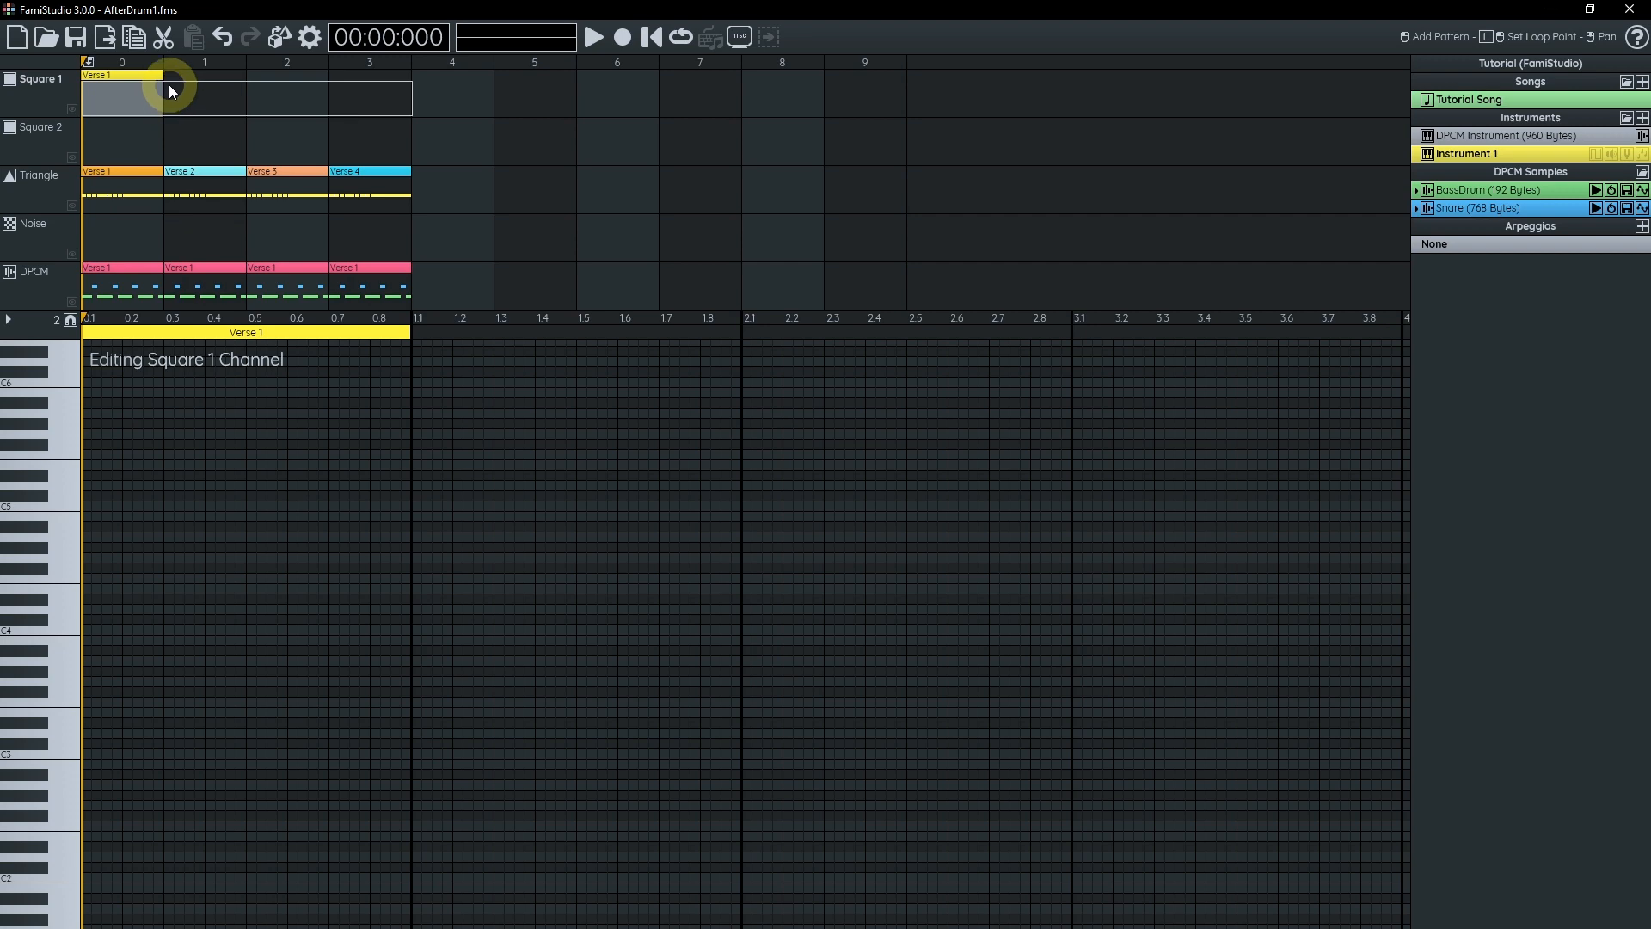
left_click(624, 37)
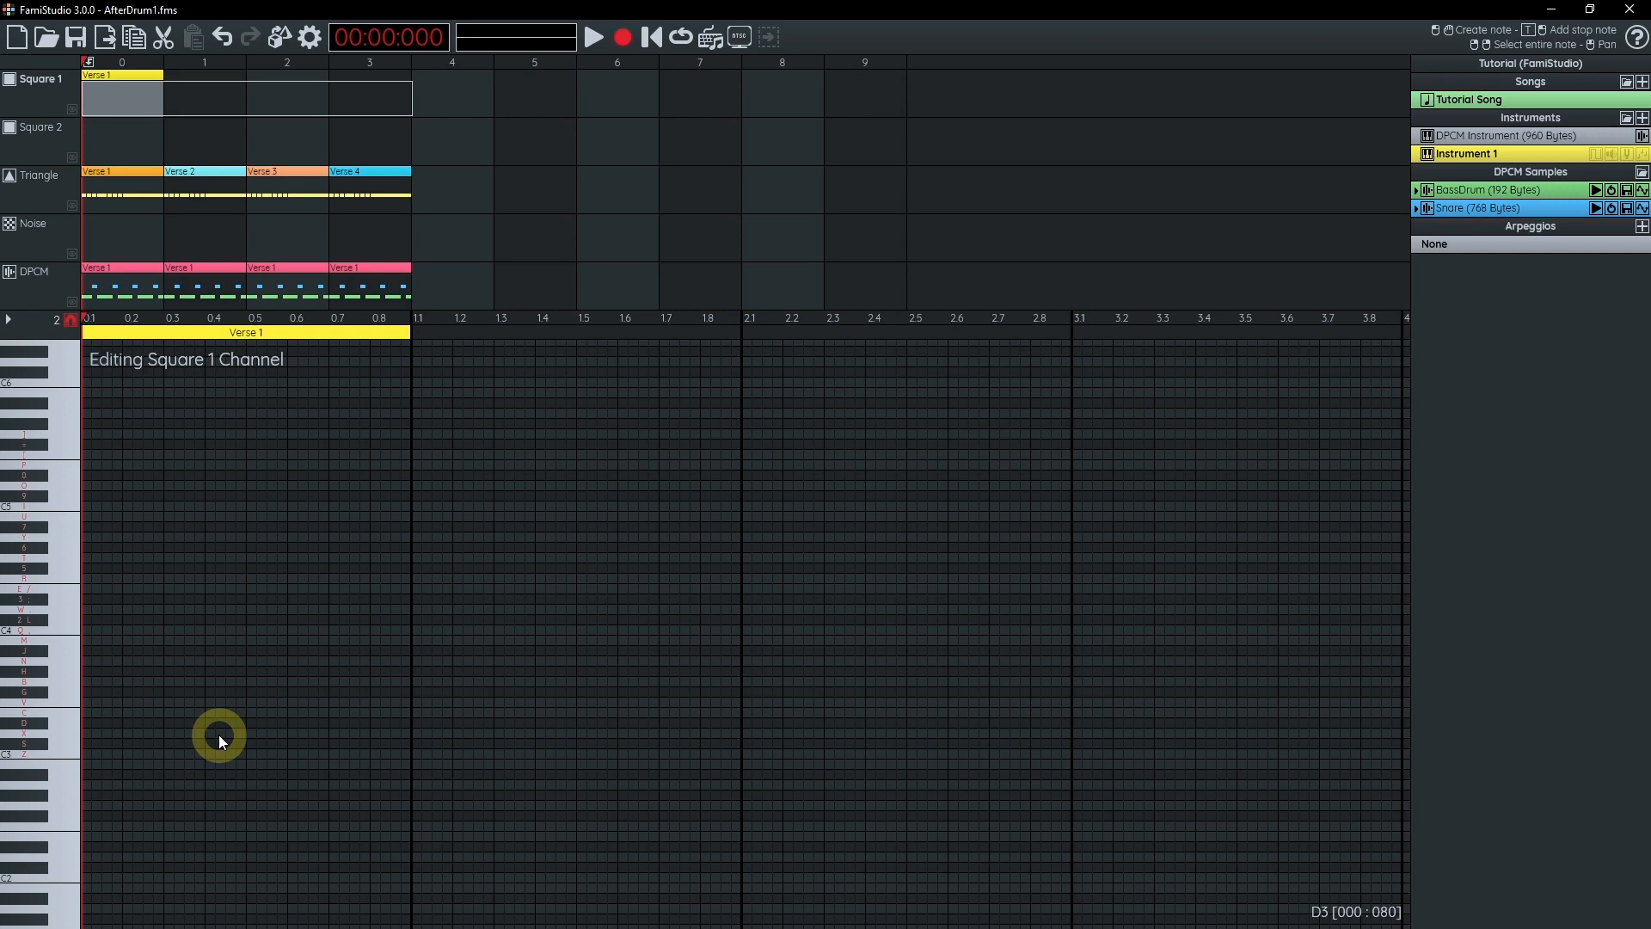
- Shift the octave range of the recording keys down twice and back up twice
key("Page_Down")
key("Page_Down")
key("Page_Up")
key("Page_Up")
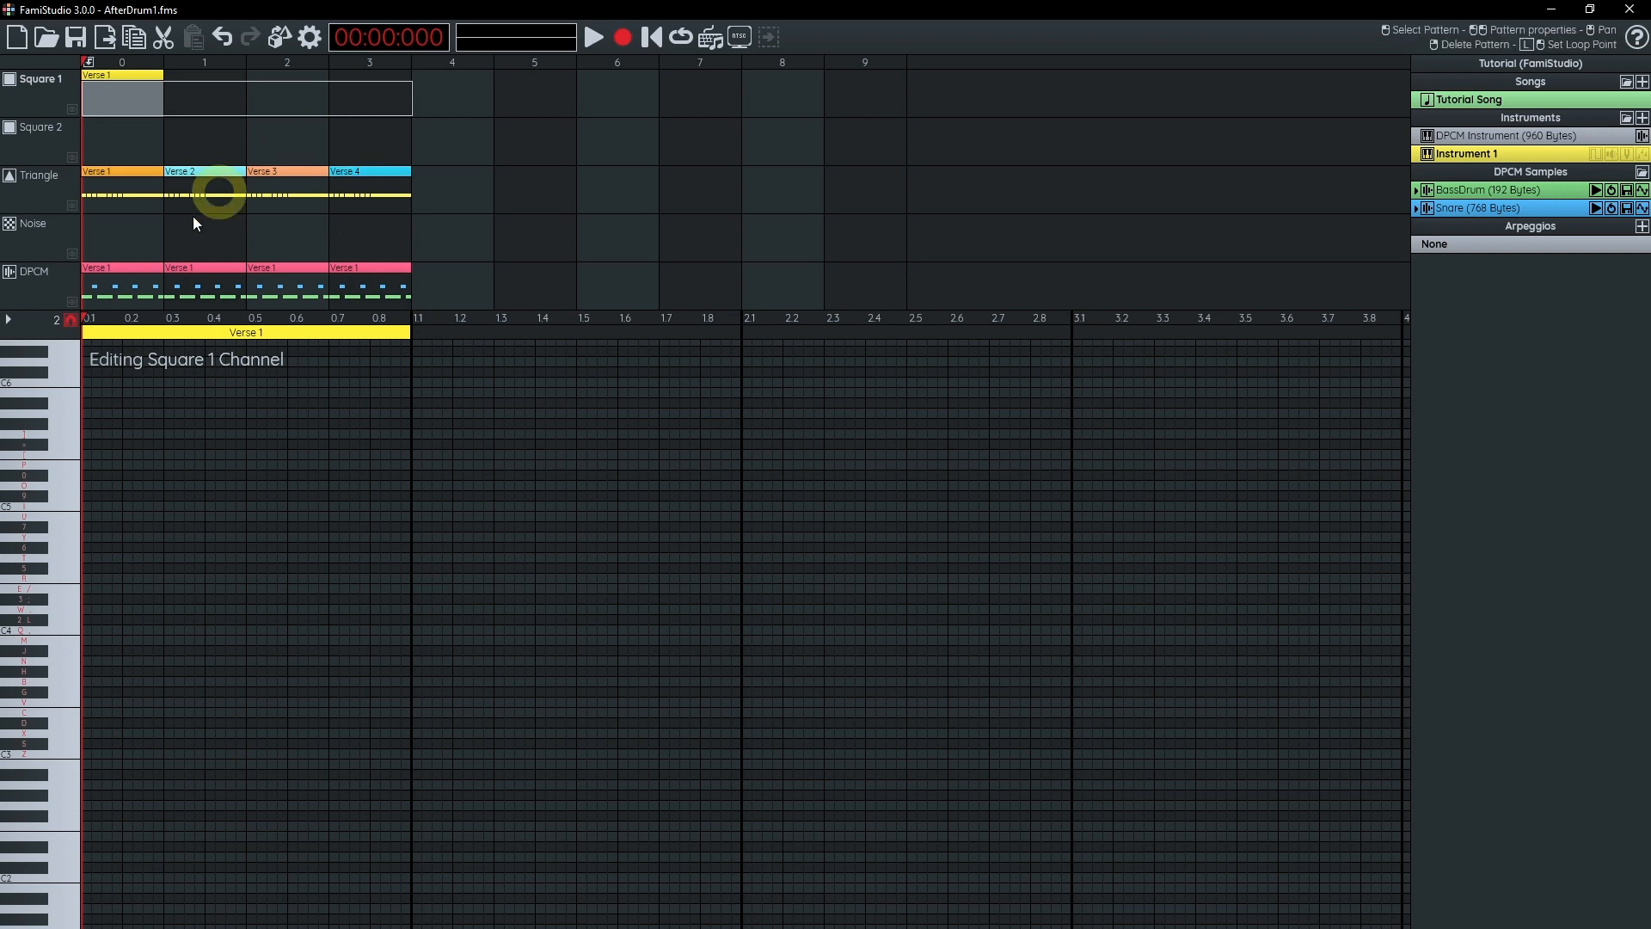
- Examine the QWERTY key-to-note assignments in the application settings and close them without changes
left_click(309, 38)
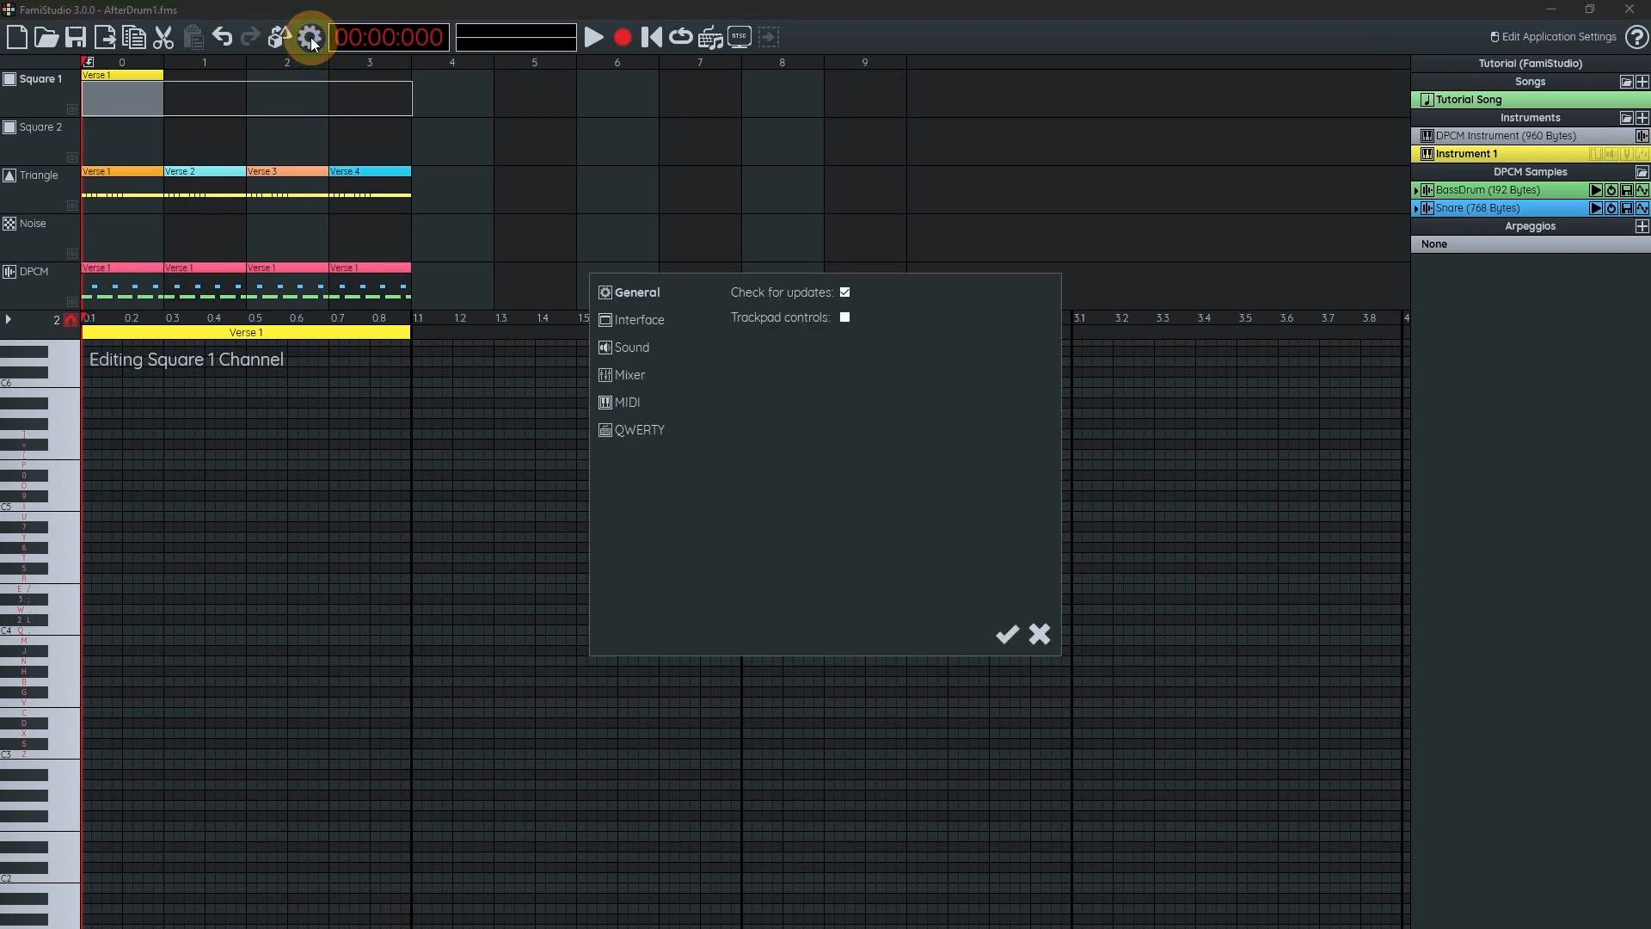
left_click(661, 437)
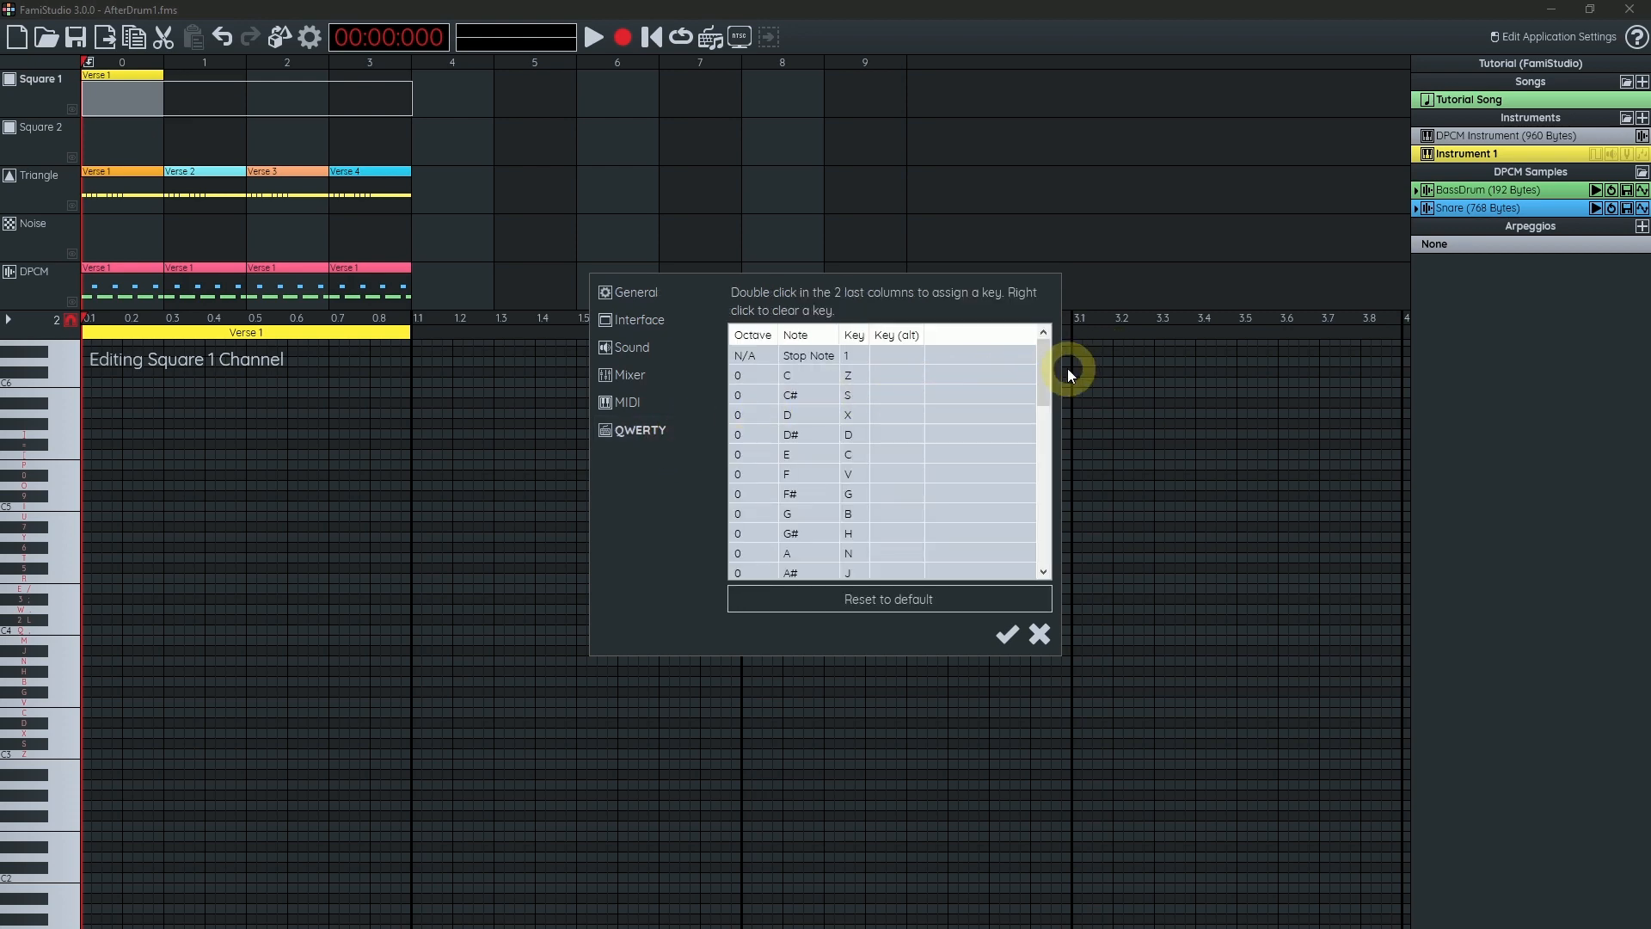
mouse_move(1045, 361)
left_mouse_down()
mouse_move(1039, 478)
mouse_move(1014, 359)
left_mouse_up()
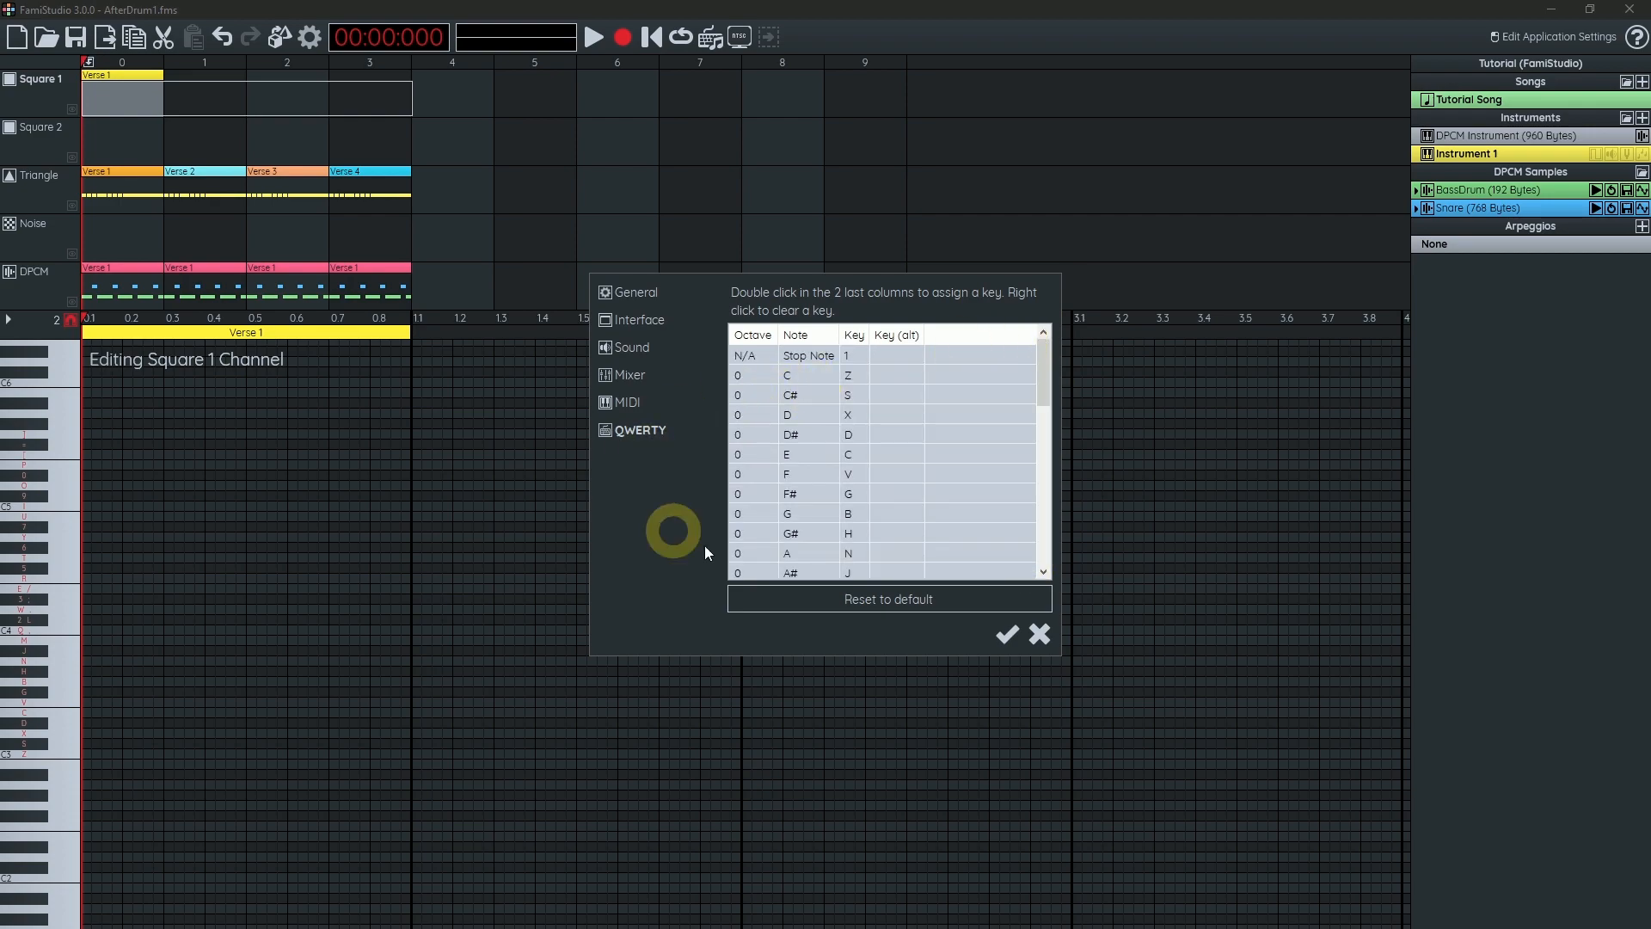
left_click(1041, 636)
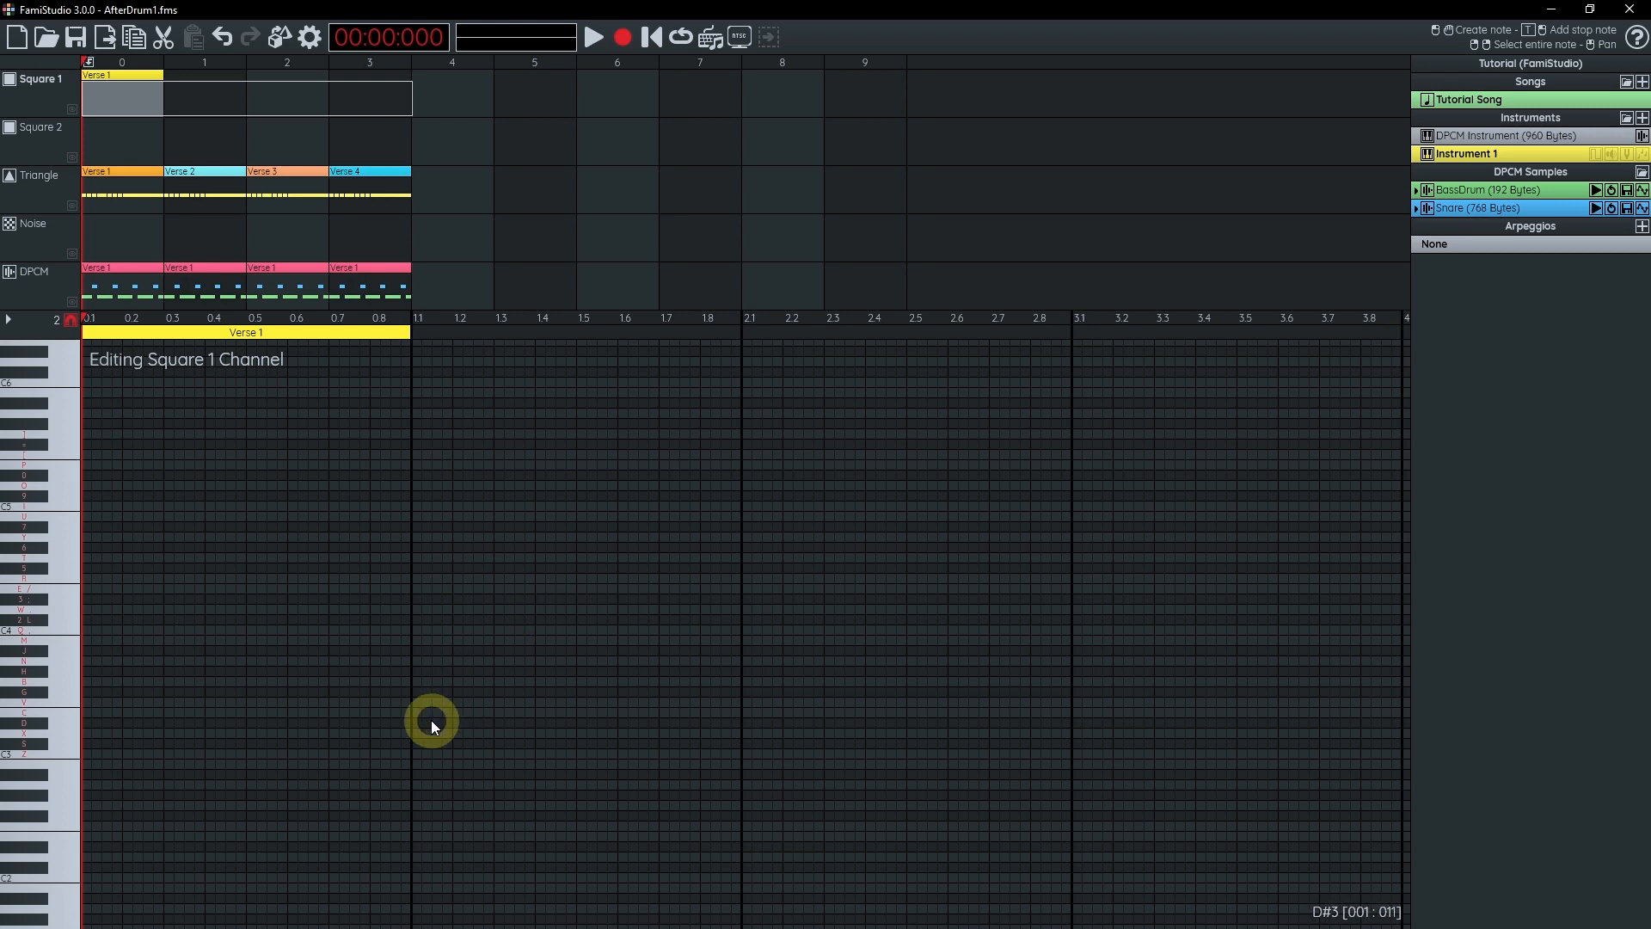
- Record an A#4 at the start of the Square 1 Verse 1 pattern and leave the following half beat empty
key("ctrl+3")
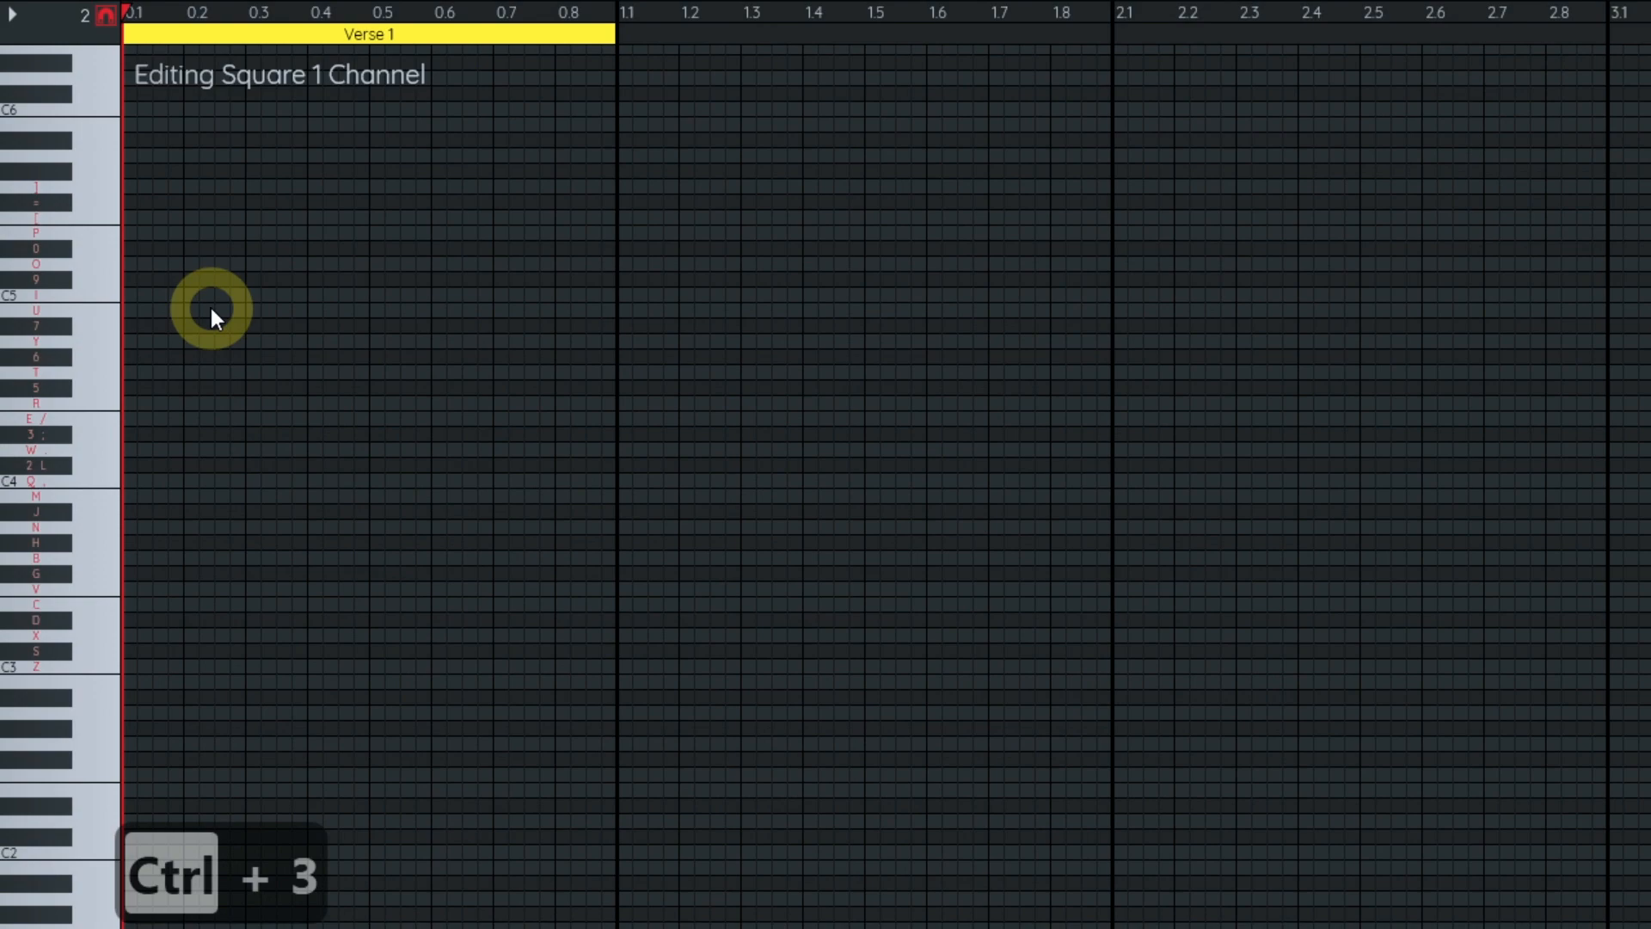
scroll(241, 291, "up", 1)
left_click_drag(241, 291, 882, 348)
scroll(167, 349, "up", 1)
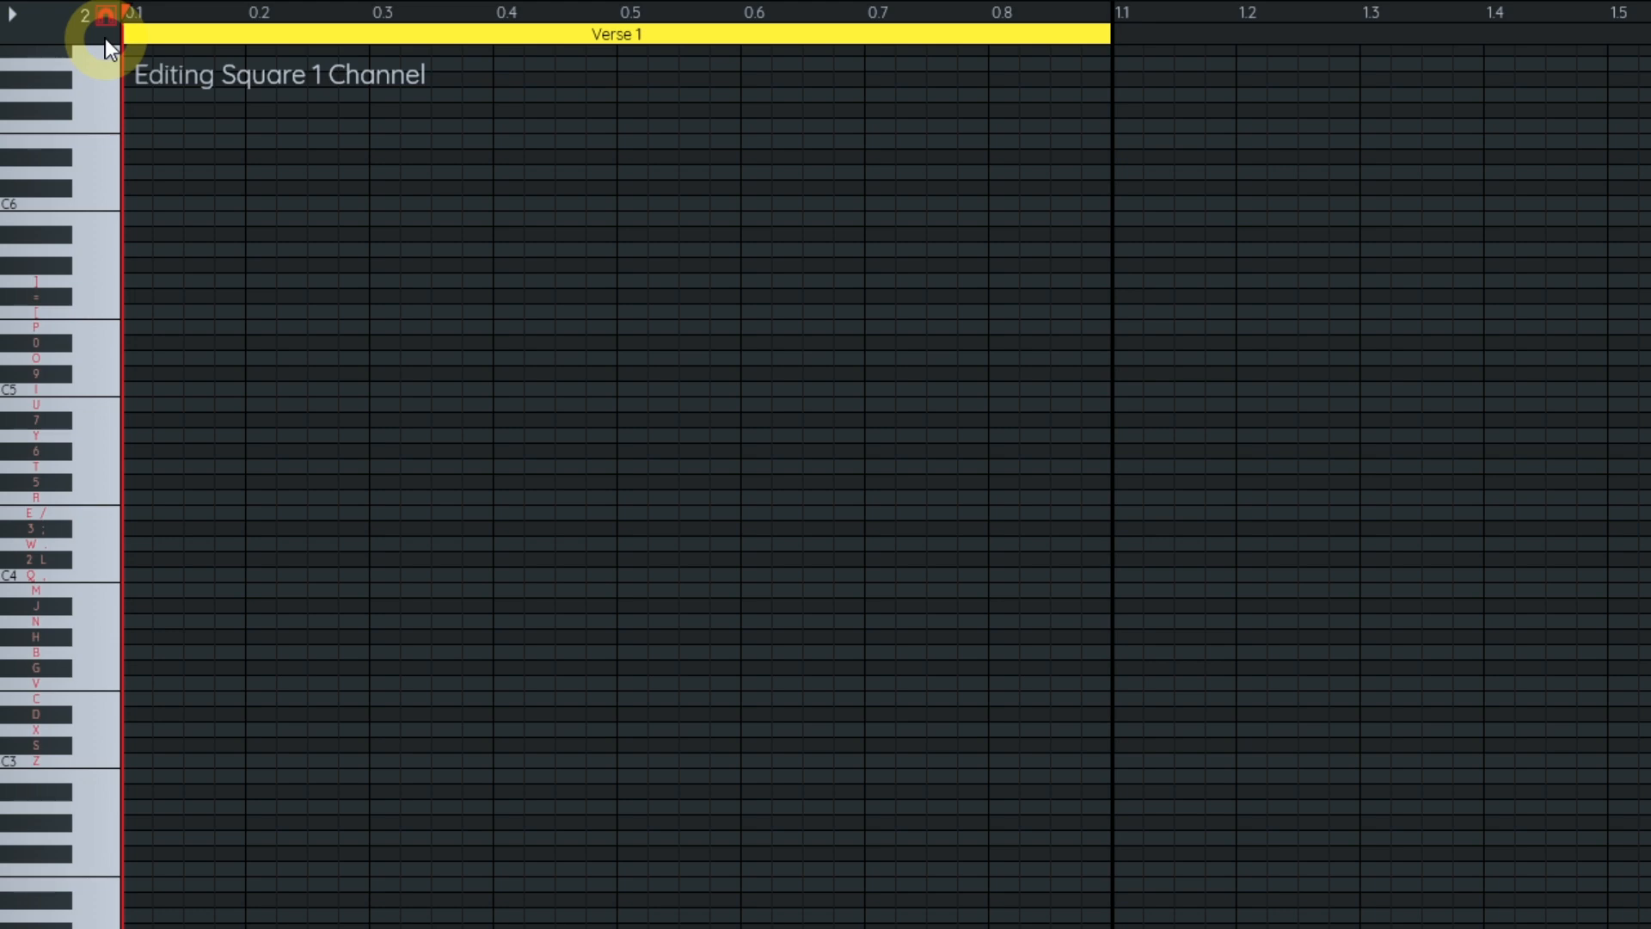
key("7")
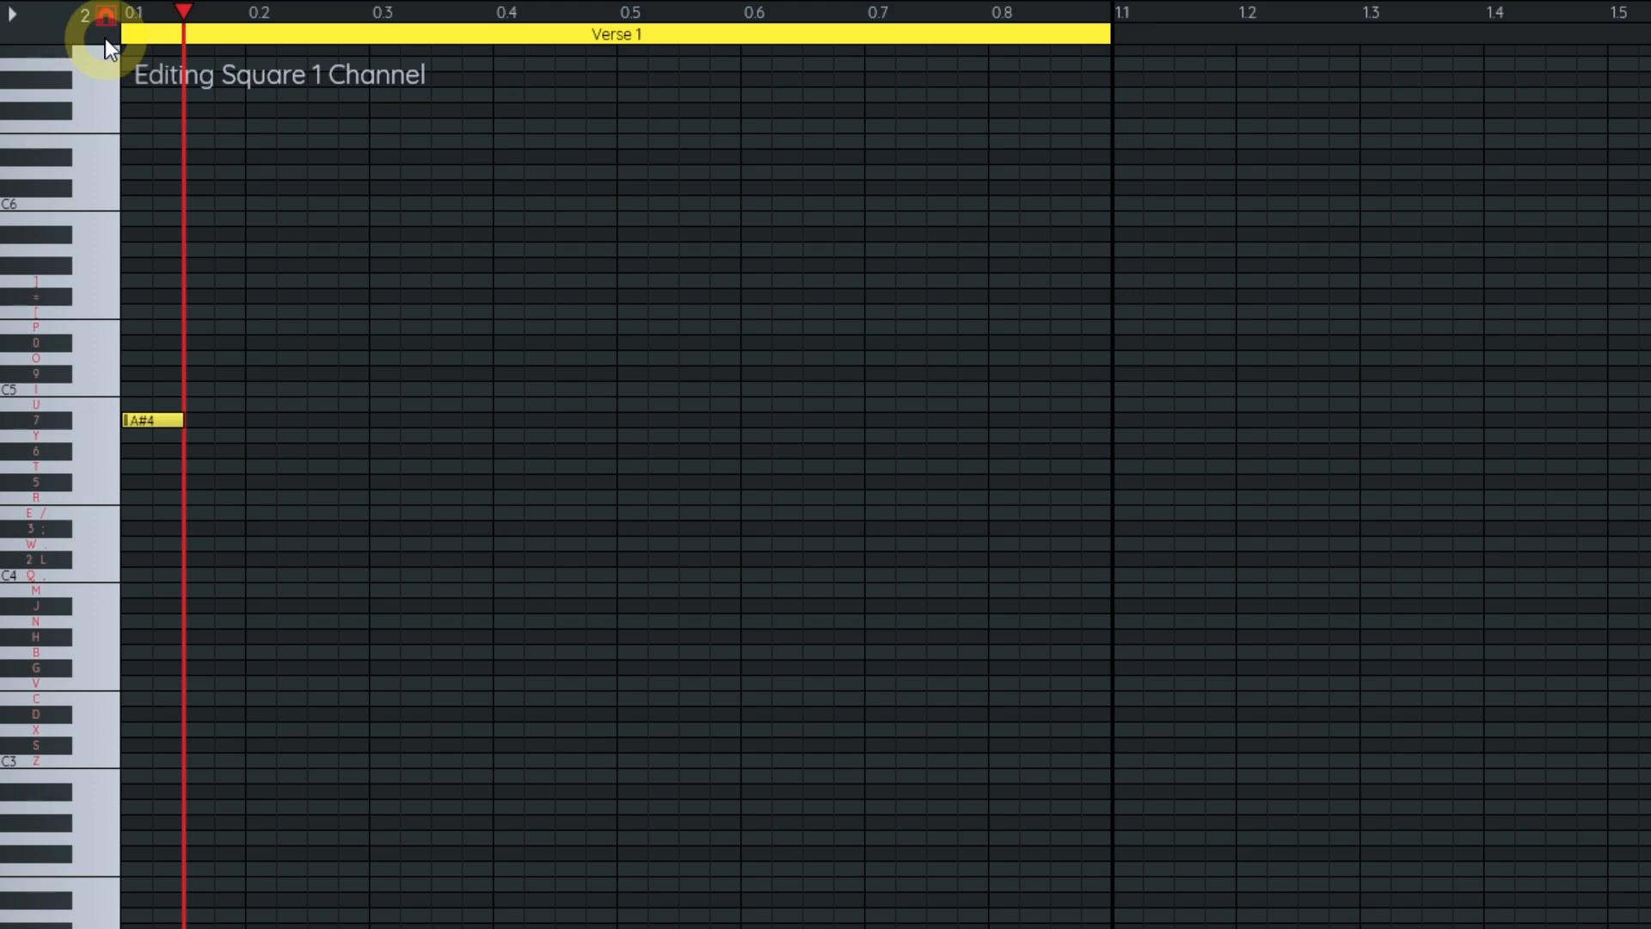
key("Tab")
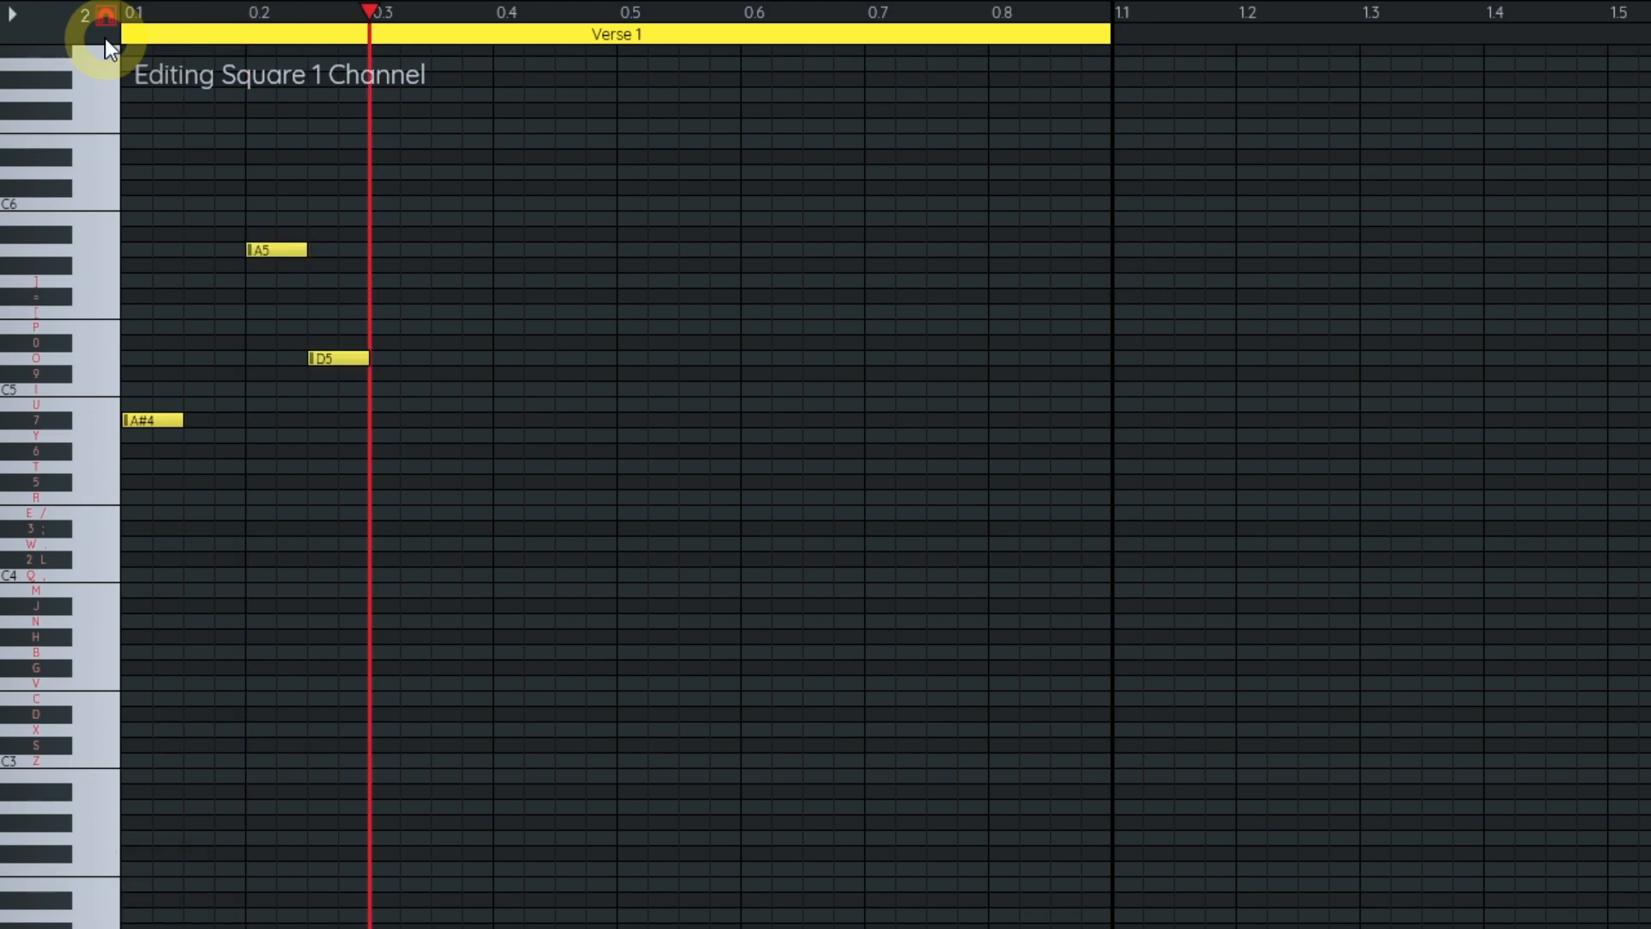
- Erase the A5 and D5 notes recorded after the first A#4, returning the recording position to beat 2
key("BackSpace")
key("BackSpace")
key("BackSpace")
key("BackSpace")
key("BackSpace")
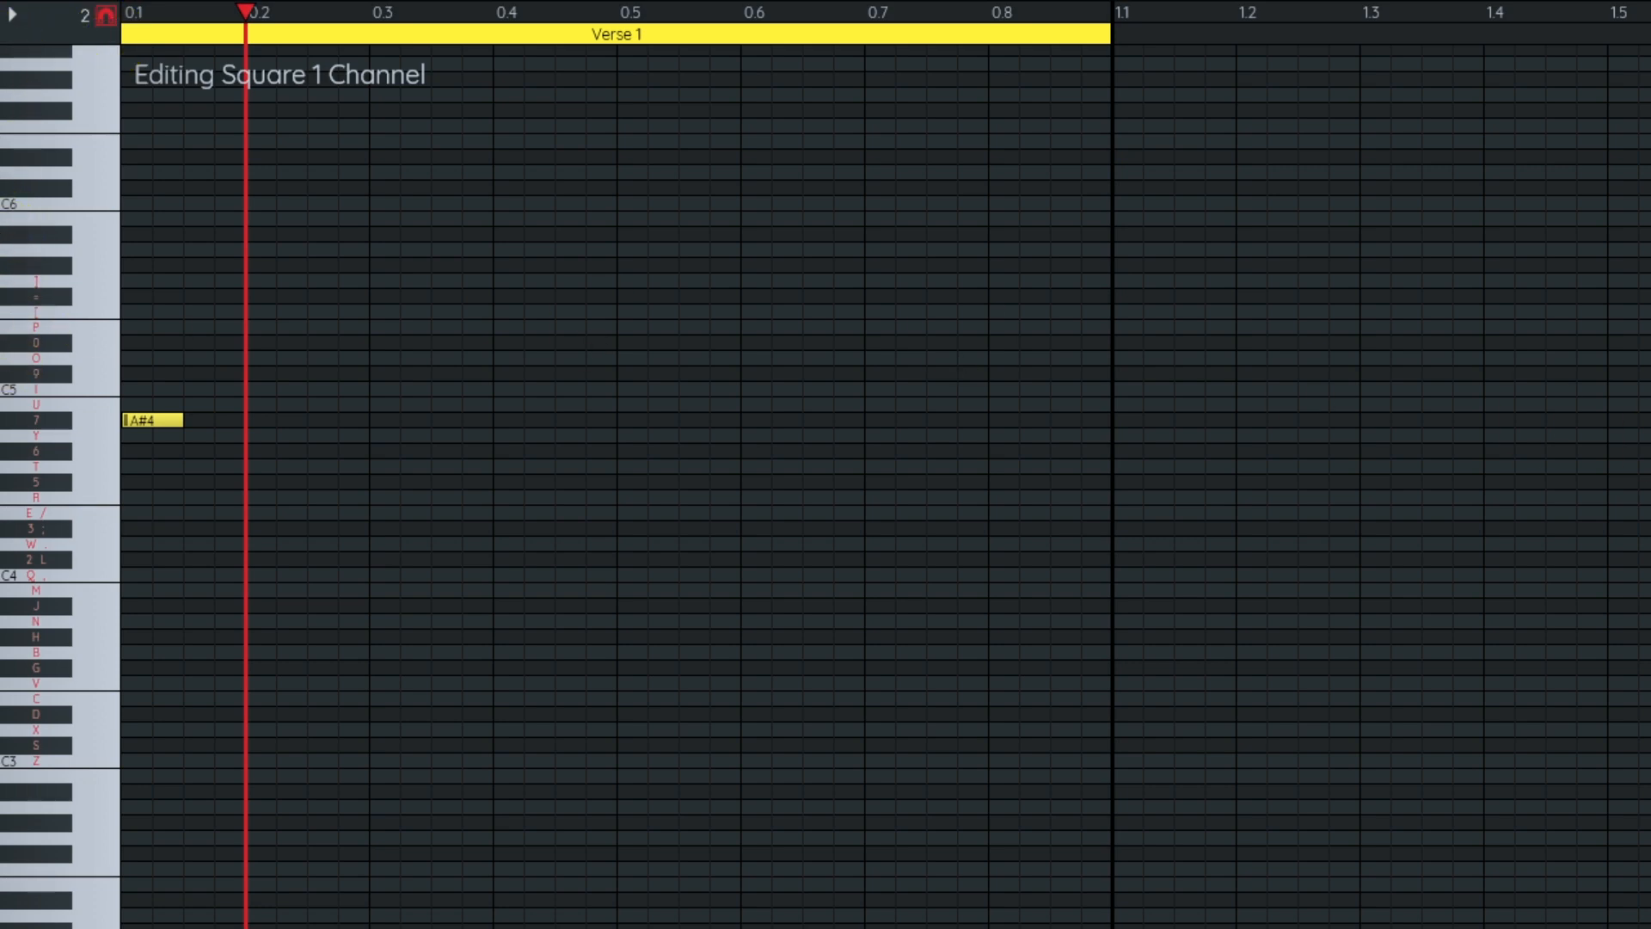
- From beat 2 of Verse 1, record A#4, a half-beat gap, A#4, G#4, another half-beat gap and A#4
key("7")
key("Tab")
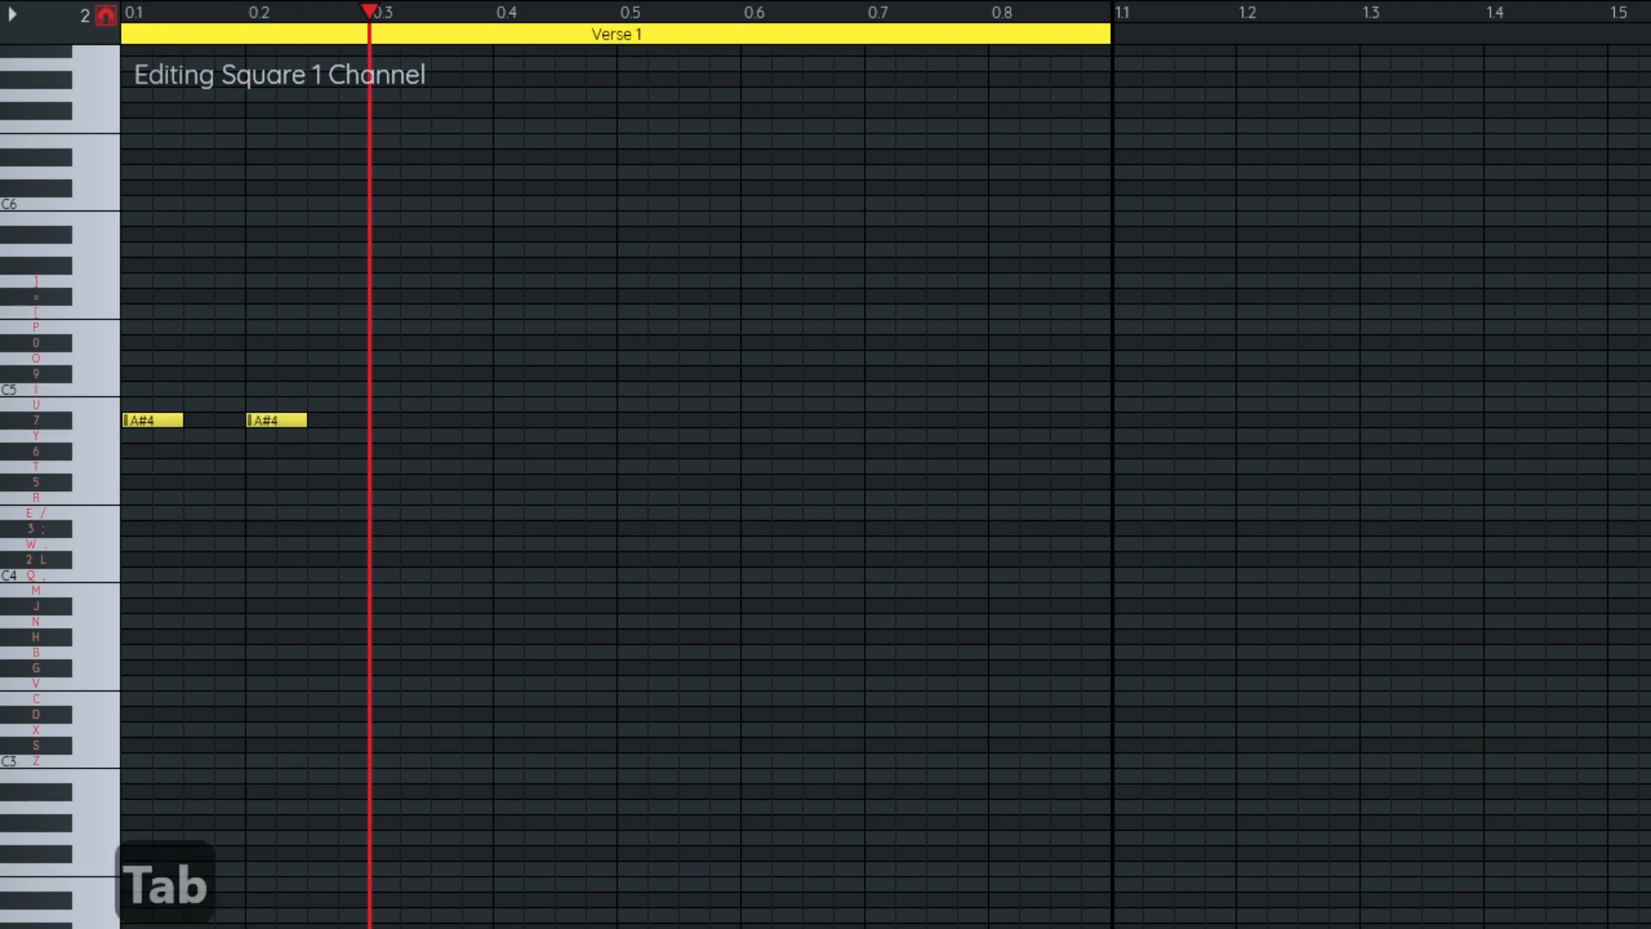
key("7")
key("6")
key("Tab")
key("7")
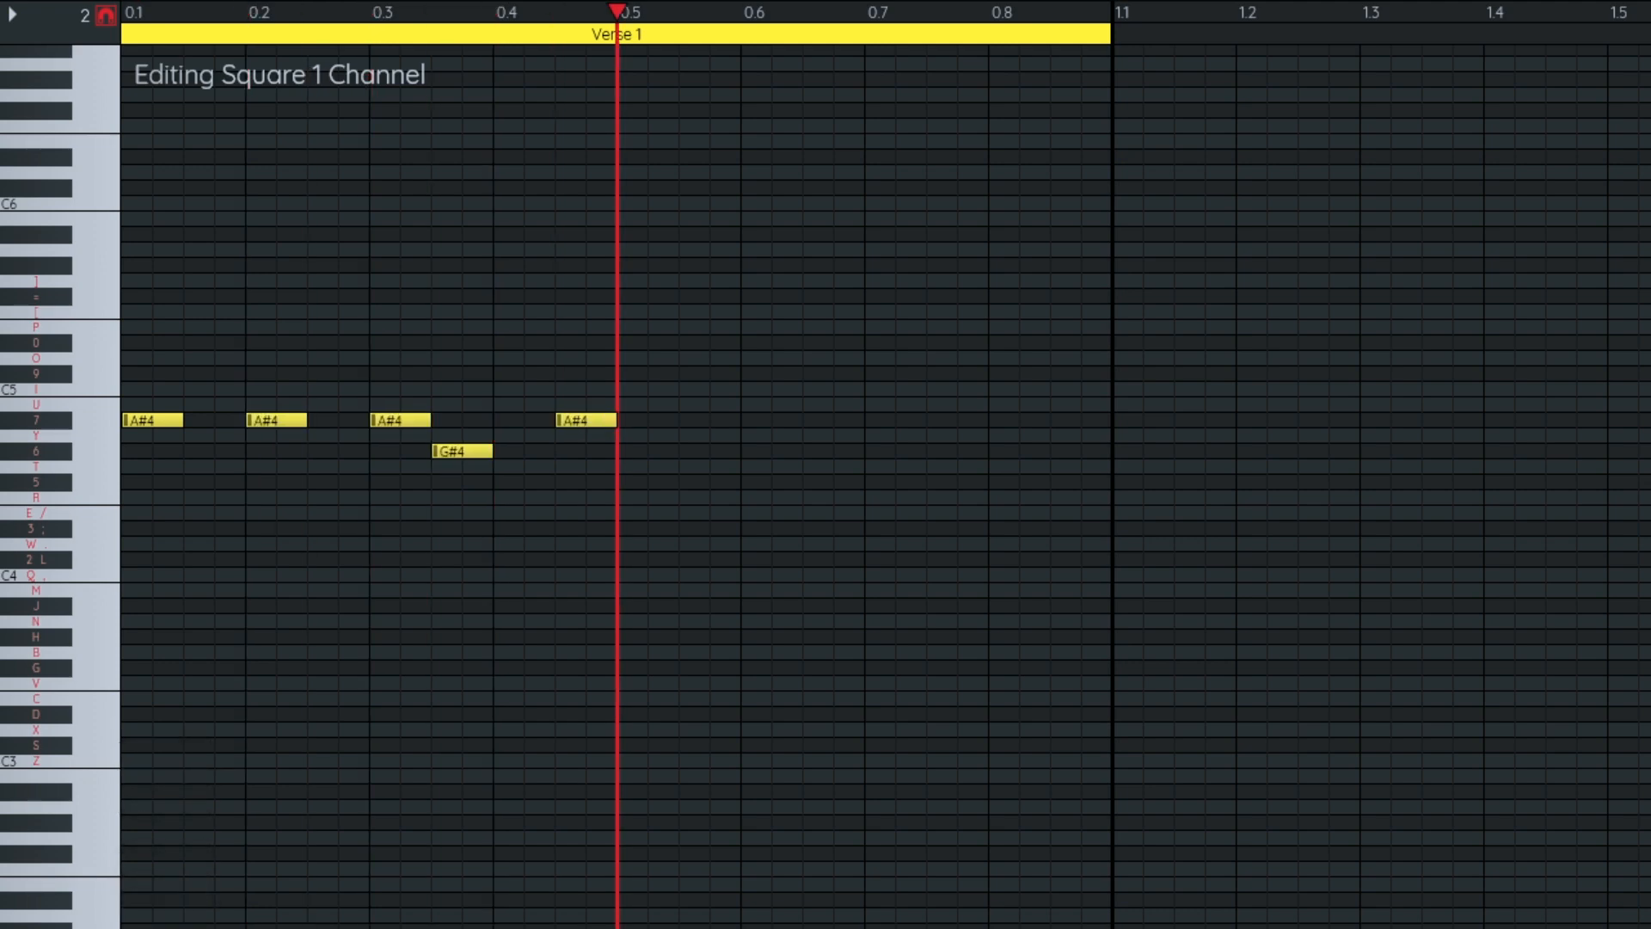
- From beat 5 of Verse 1, record a half-beat gap, G#4, A#4, C5, C#5, a half-beat gap, D#5 and a closing half-beat gap
key("Tab")
key("6")
key("7")
key("i")
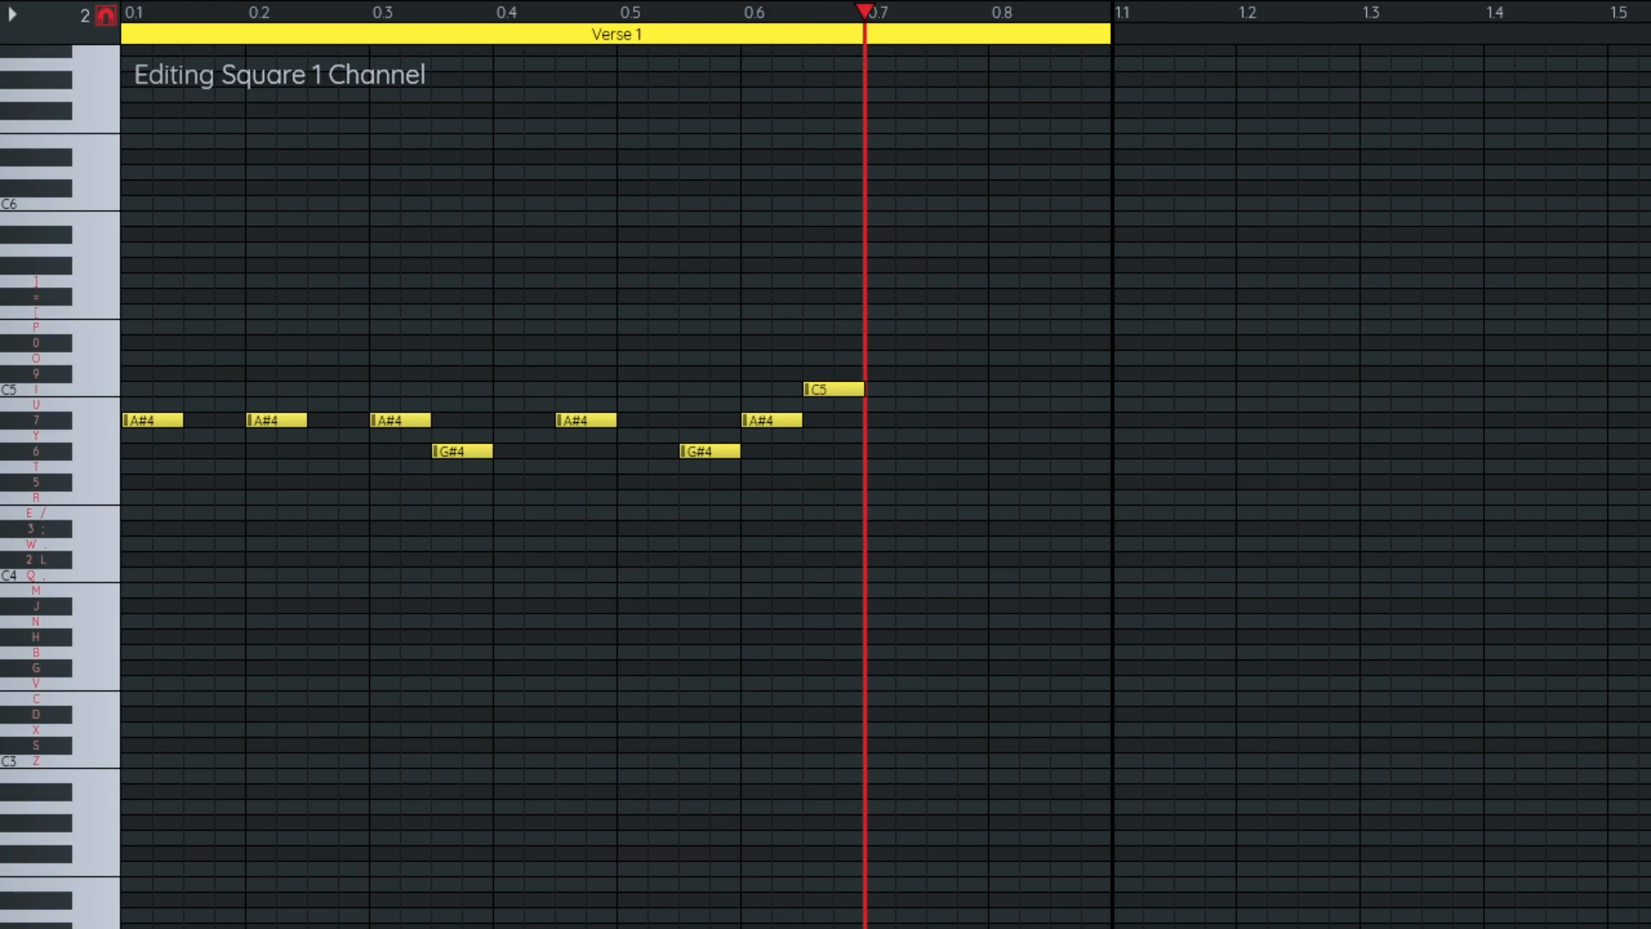
key("9")
key("Tab")
key("0")
key("Tab")
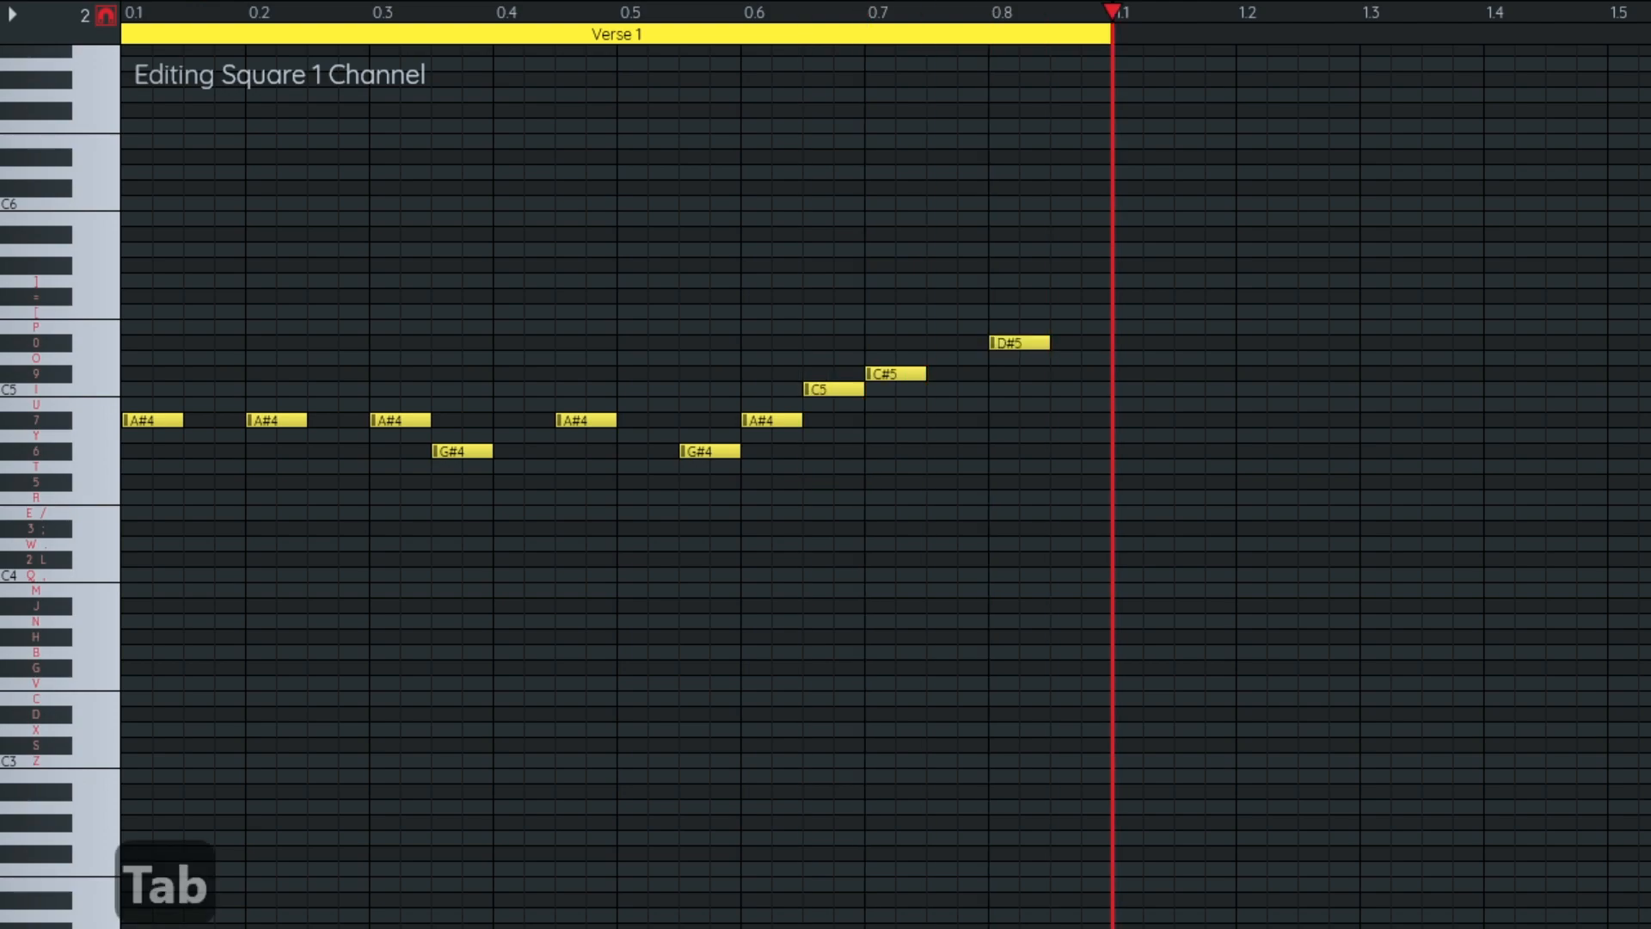
- In the second Square 1 pattern, record C#5, C5, C5, A#4 and C5 with half-beat gaps before the last three, leaving the rest empty
key("9")
key("i")
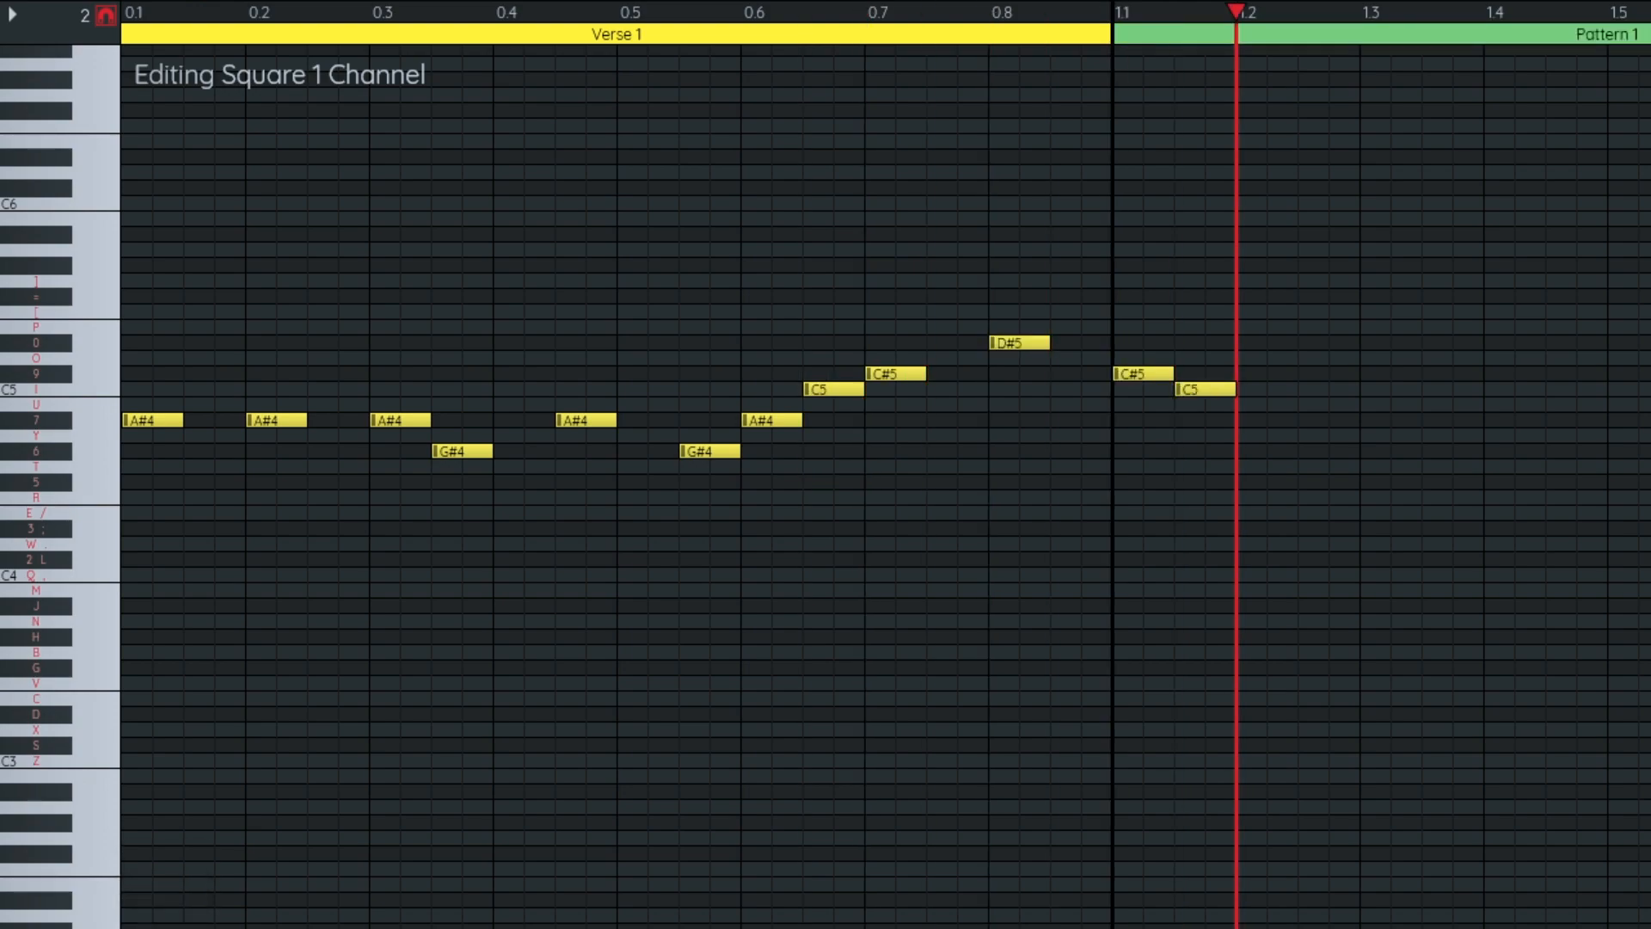
key("Tab")
key("i")
key("Tab")
key("7")
key("Tab")
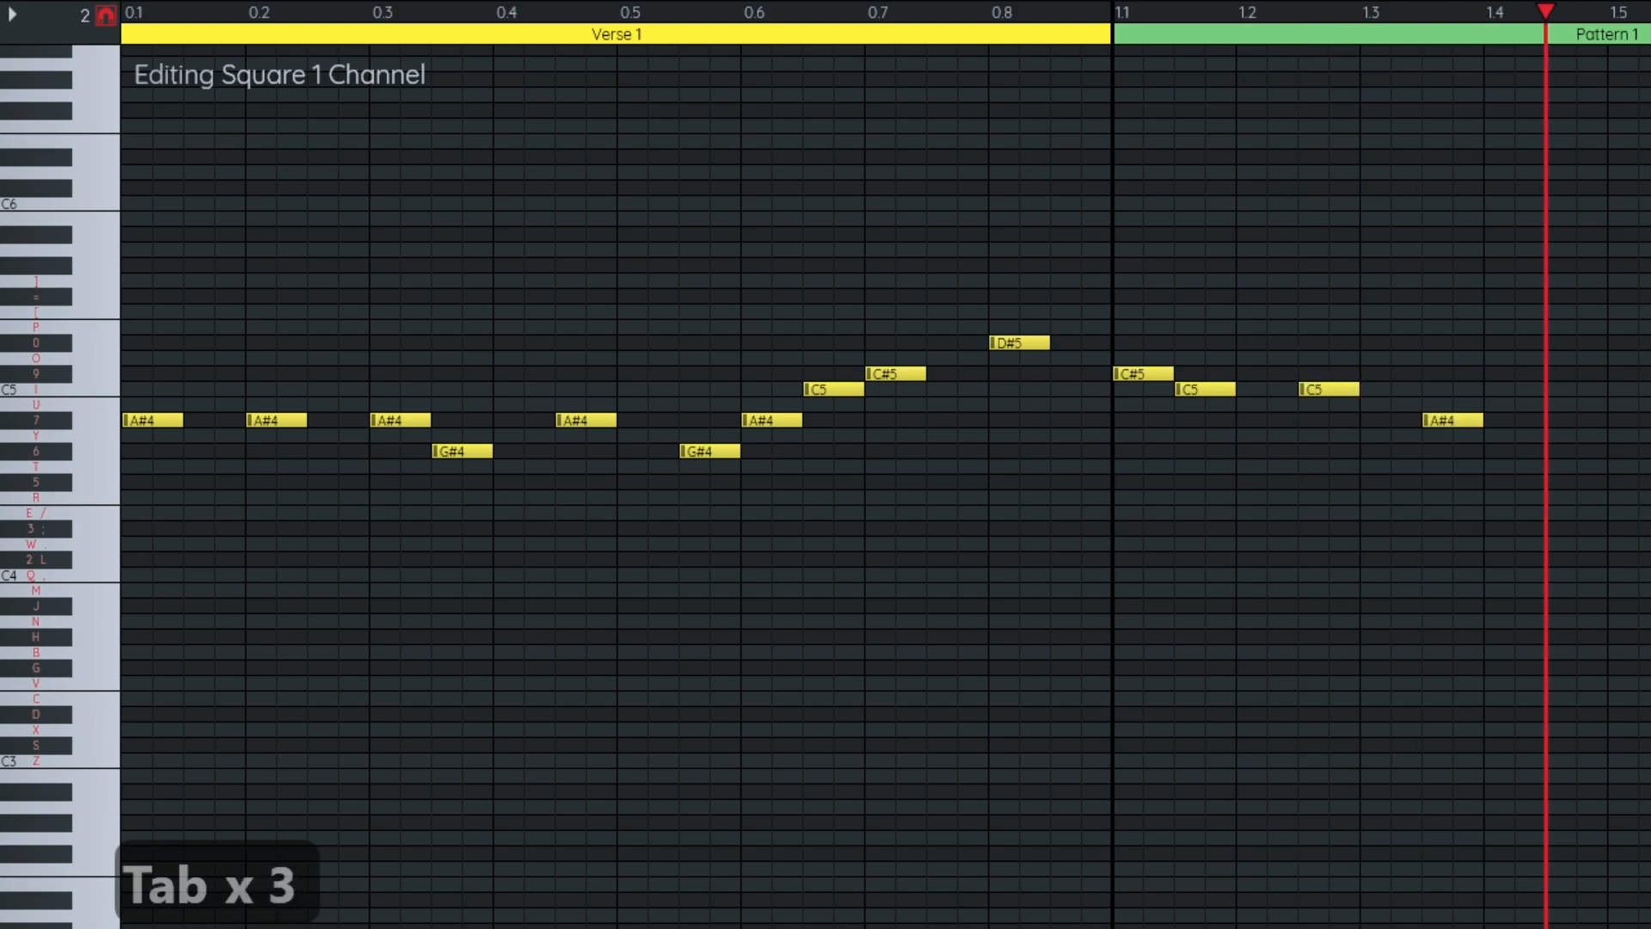
key("i")
key("Tab")
key("Tab")
key("Tab")
key("Tab")
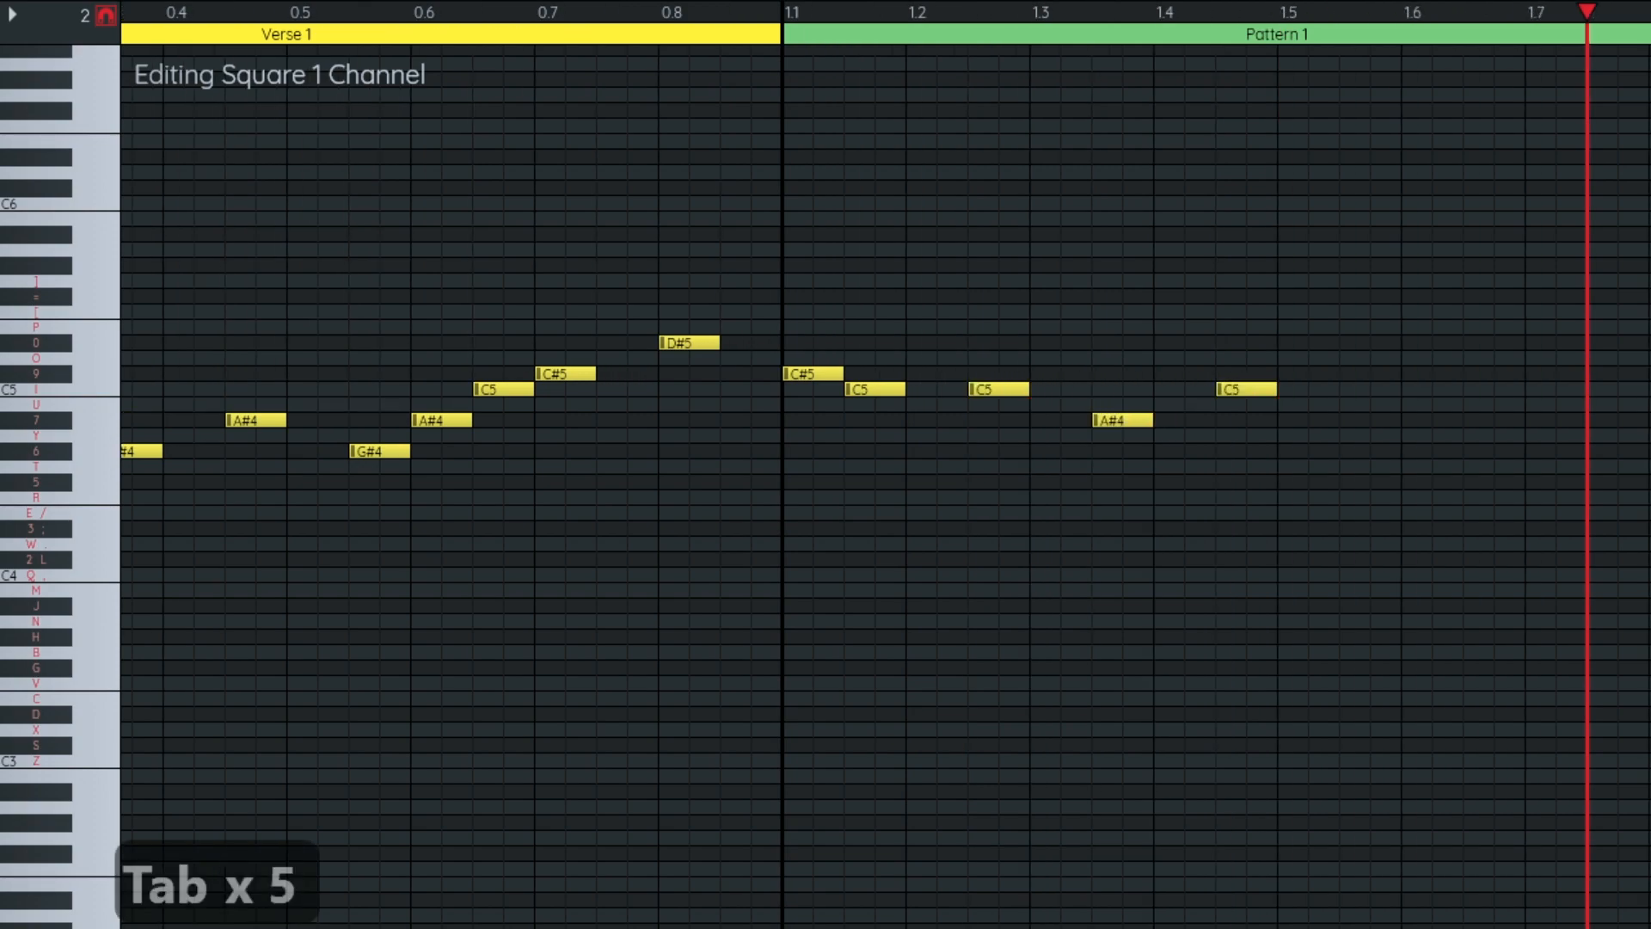
key("Tab")
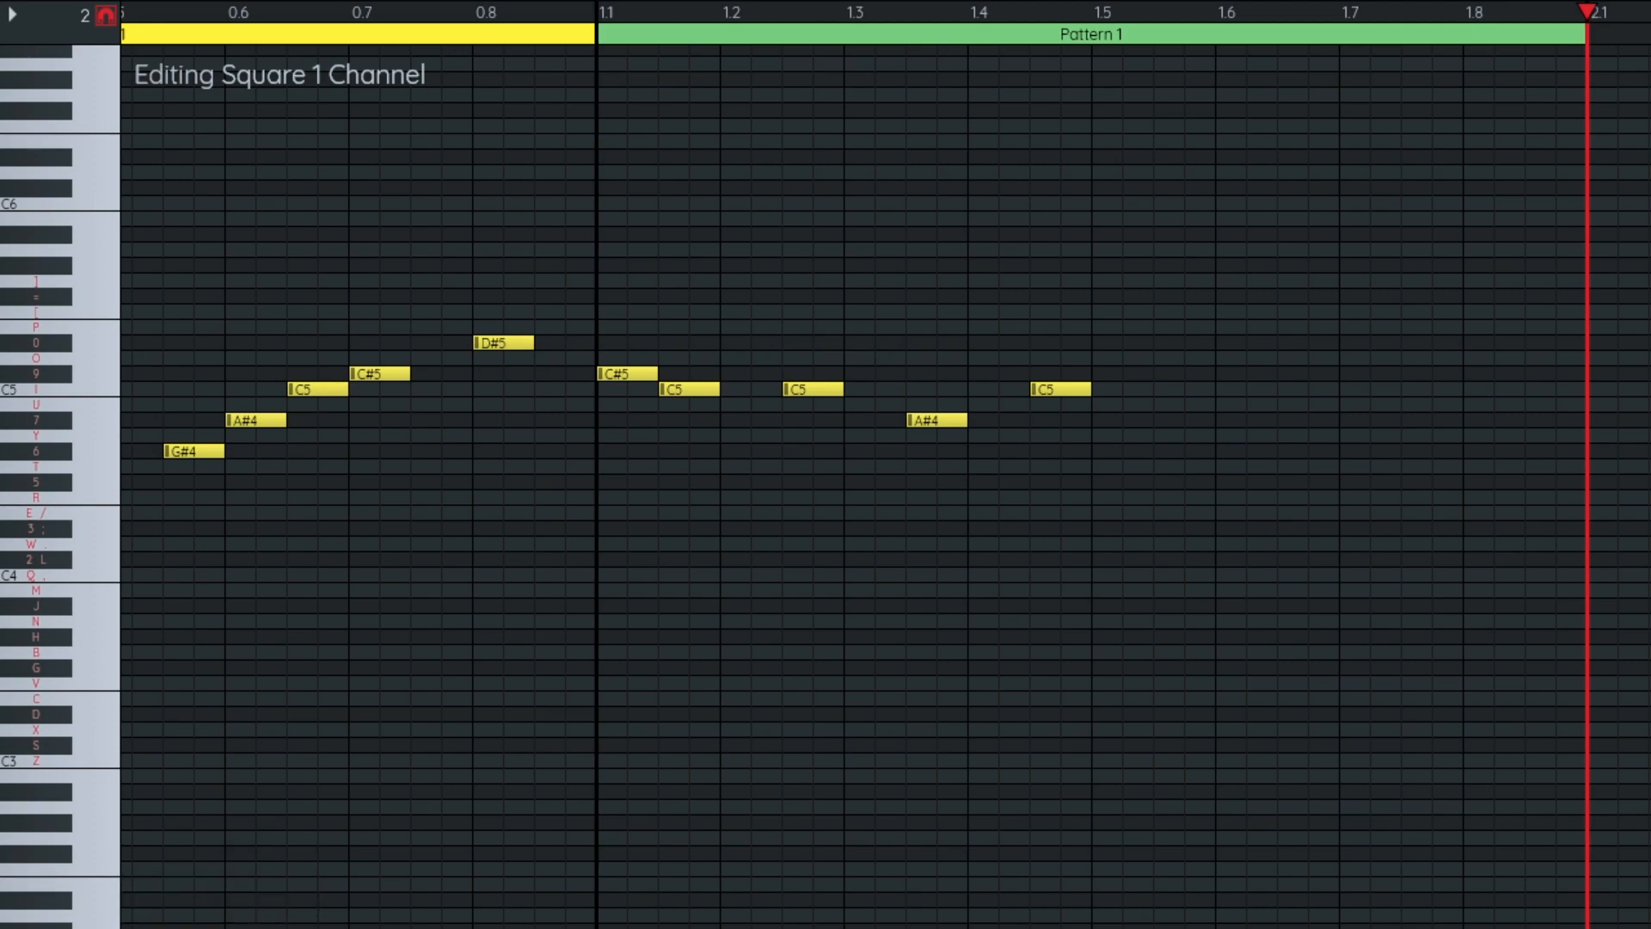
- In the third pattern, record C#5 at beat 1, C5 halfway through beat 2, C#5 at beat 4 and A#4 at beat 5, leaving the rest empty
key("9")
key("Tab")
key("Tab")
key("i")
key("Tab")
key("Tab")
key("Tab")
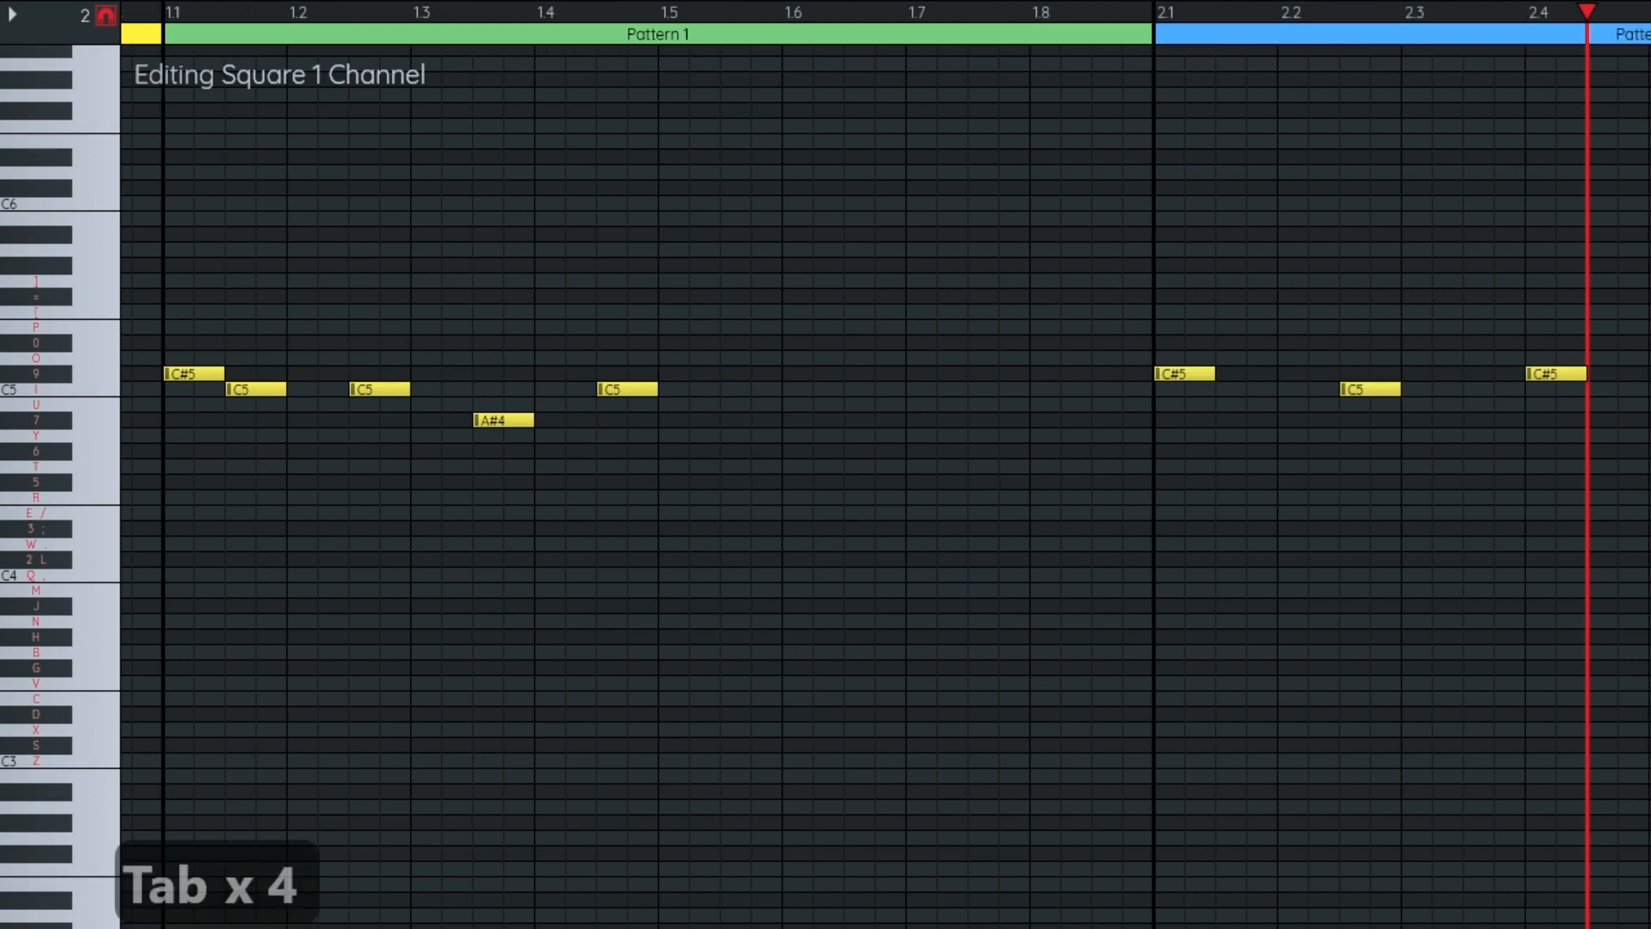
key("7")
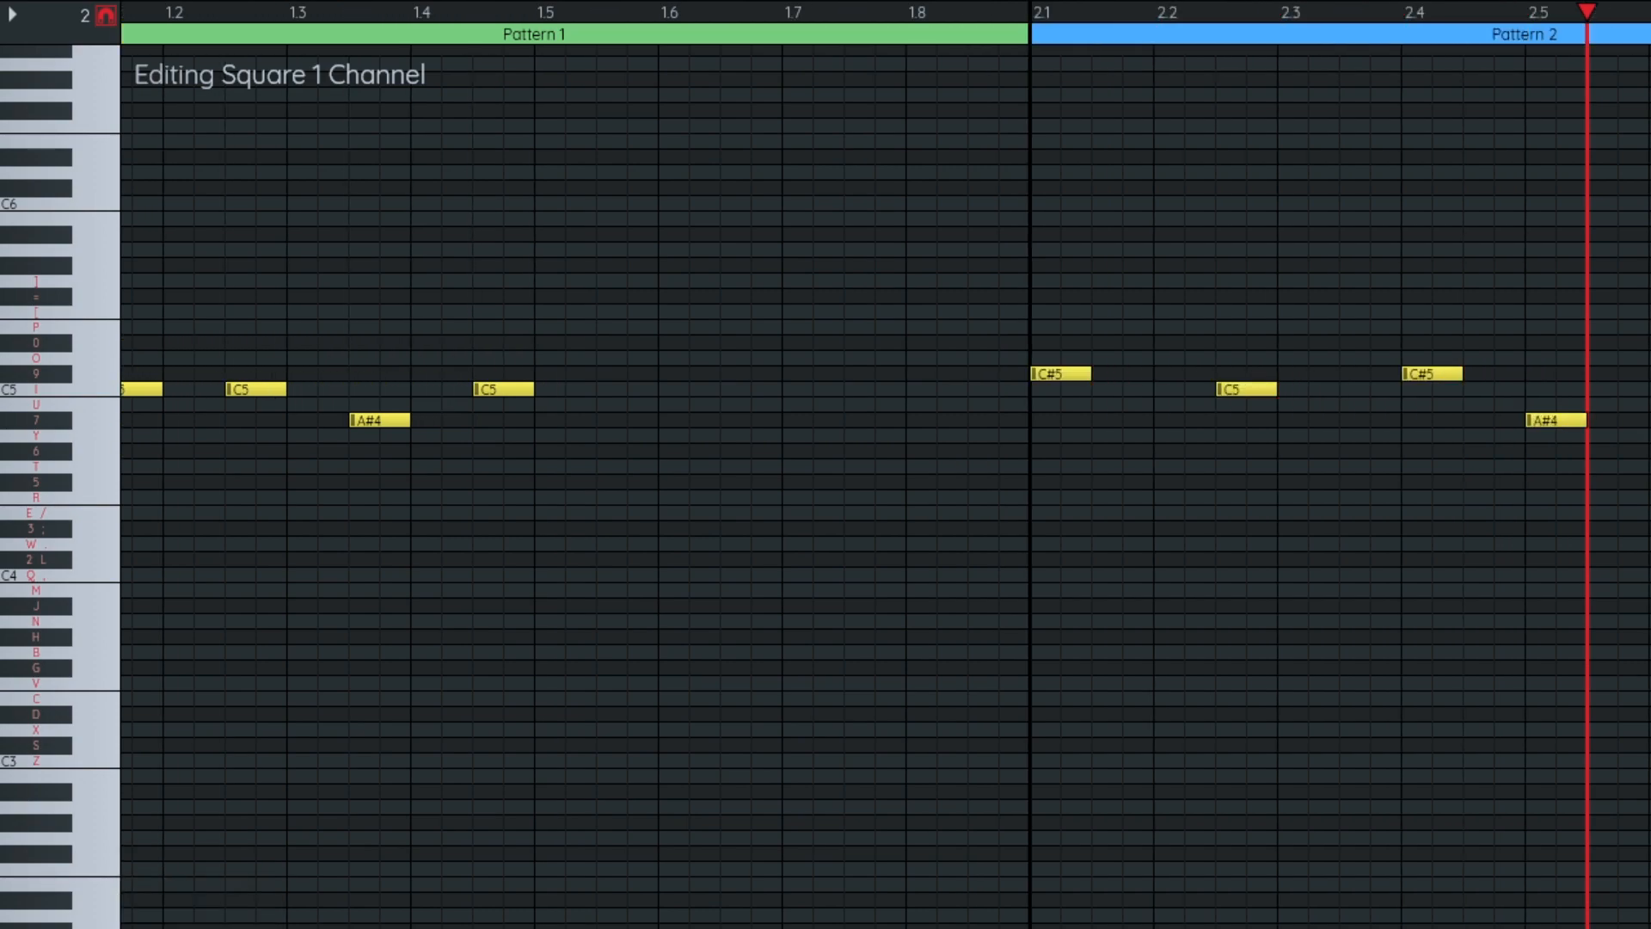
key("Tab")
key("Tab")
key("Tab")
key("Tab")
key("Tab")
key("Tab")
key("Tab")
key("Tab")
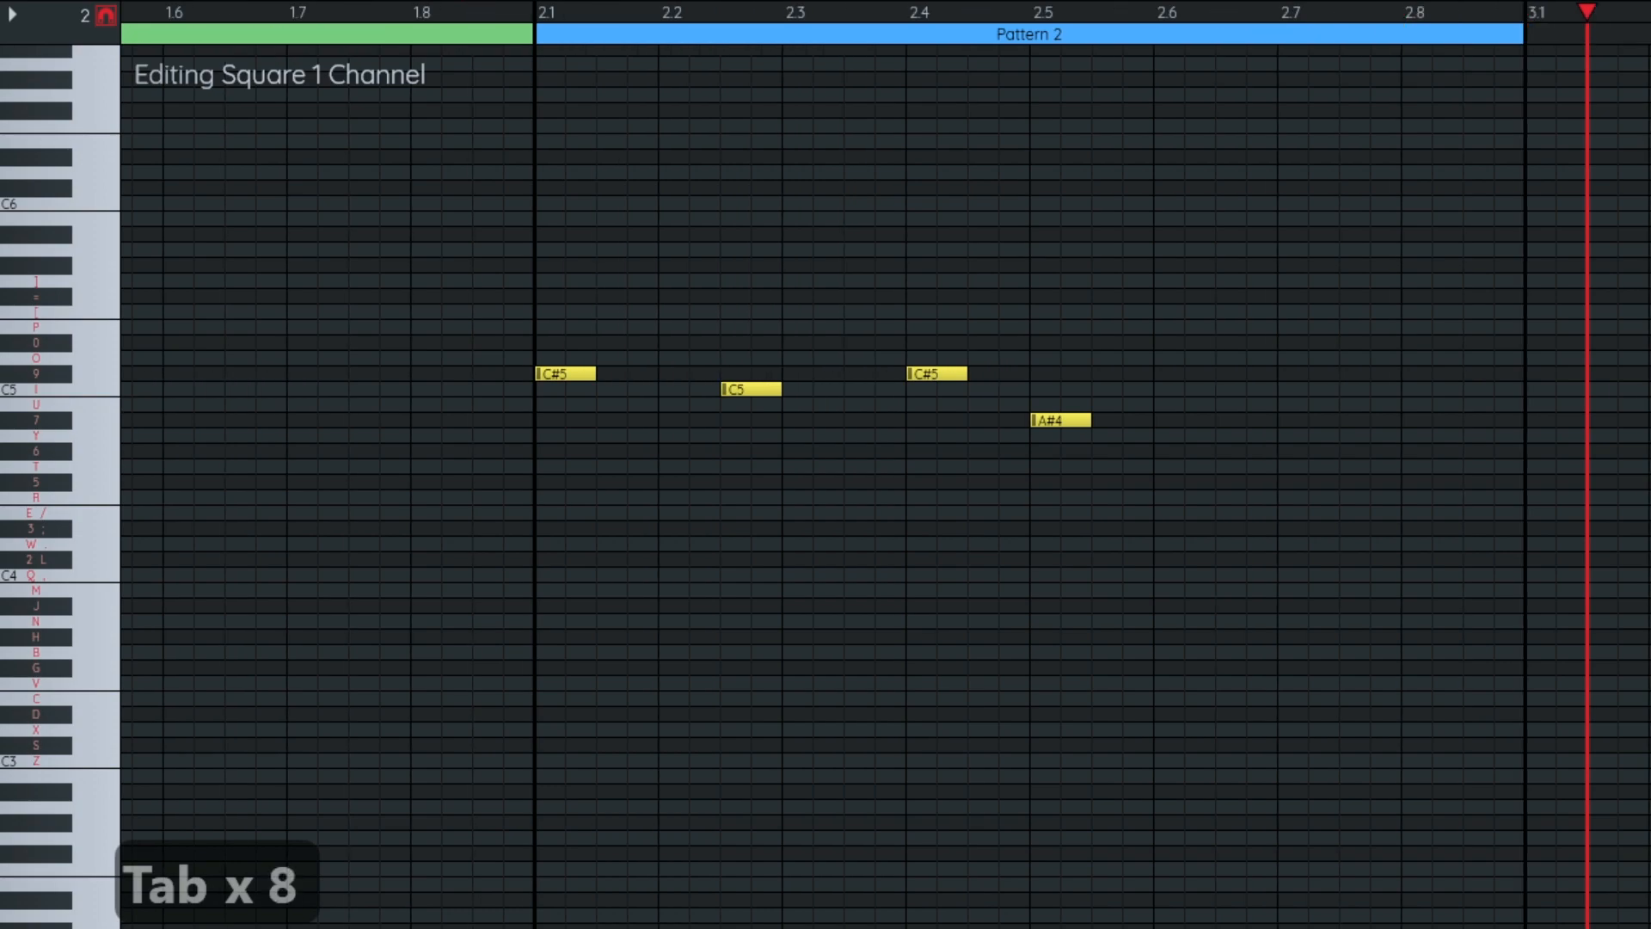
- Halfway through beat 1 of the fourth pattern, start recording the half-beat notes F4, G#4, A#4, C5, C#5, C5, A#4 and C5
key("r")
key("6")
key("7")
key("i")
key("9")
key("i")
key("7")
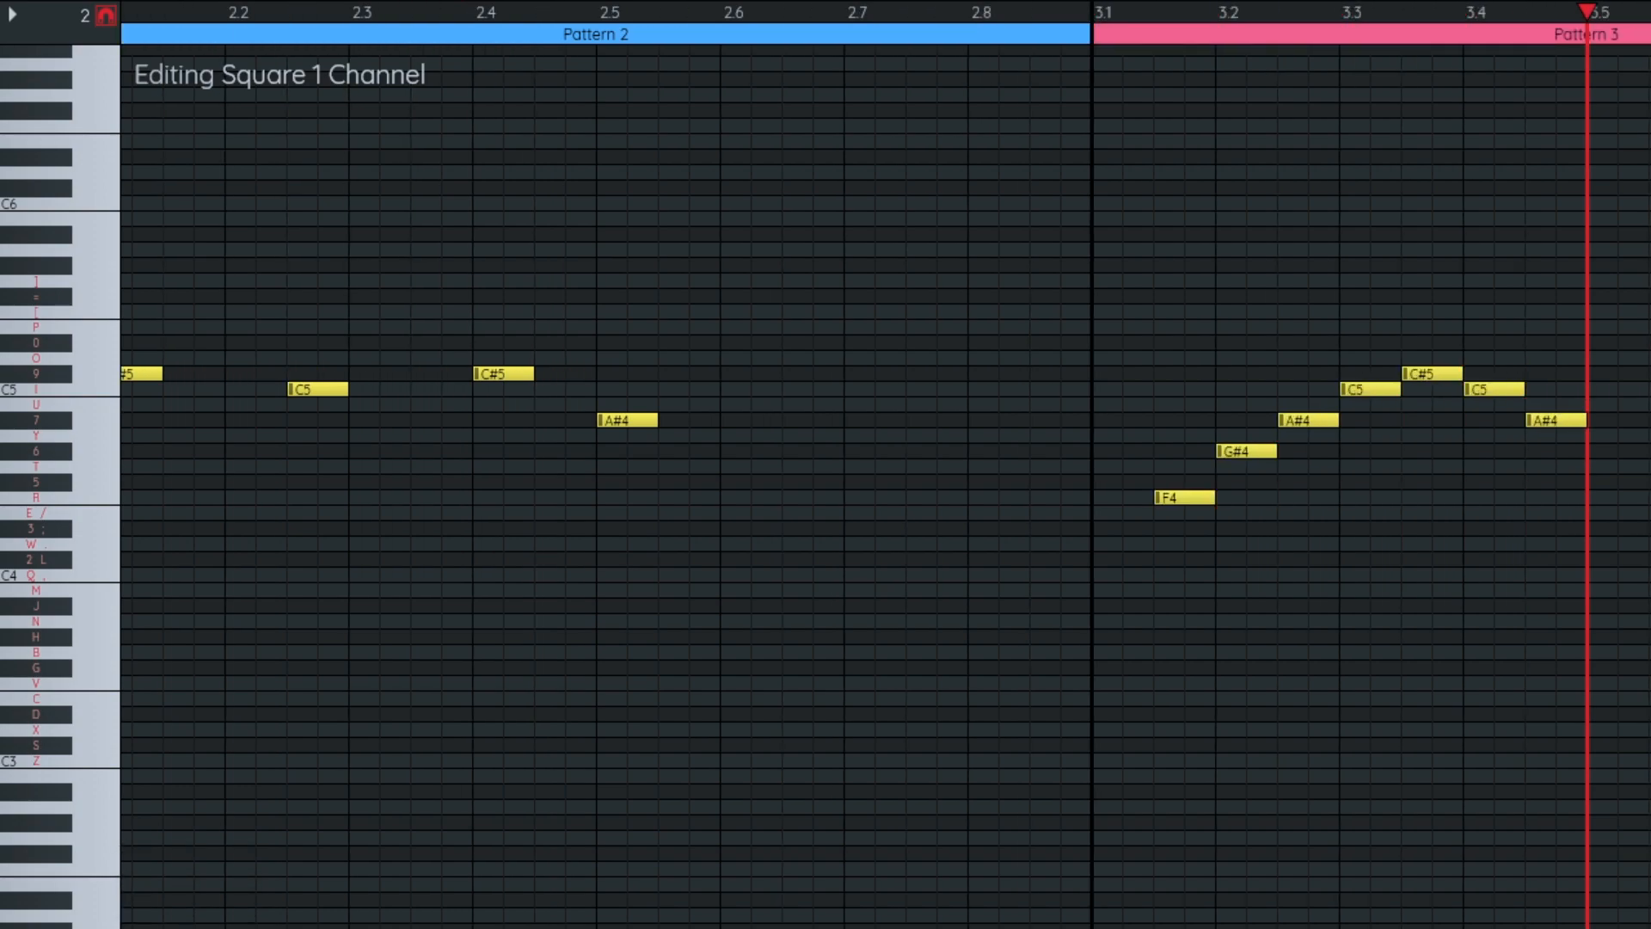
key("i")
- Select all the recorded Square 1 notes and lengthen them together so each one extends to the next note
scroll(1325, 378, "down", 1)
left_click_drag(626, 431, 1480, 478)
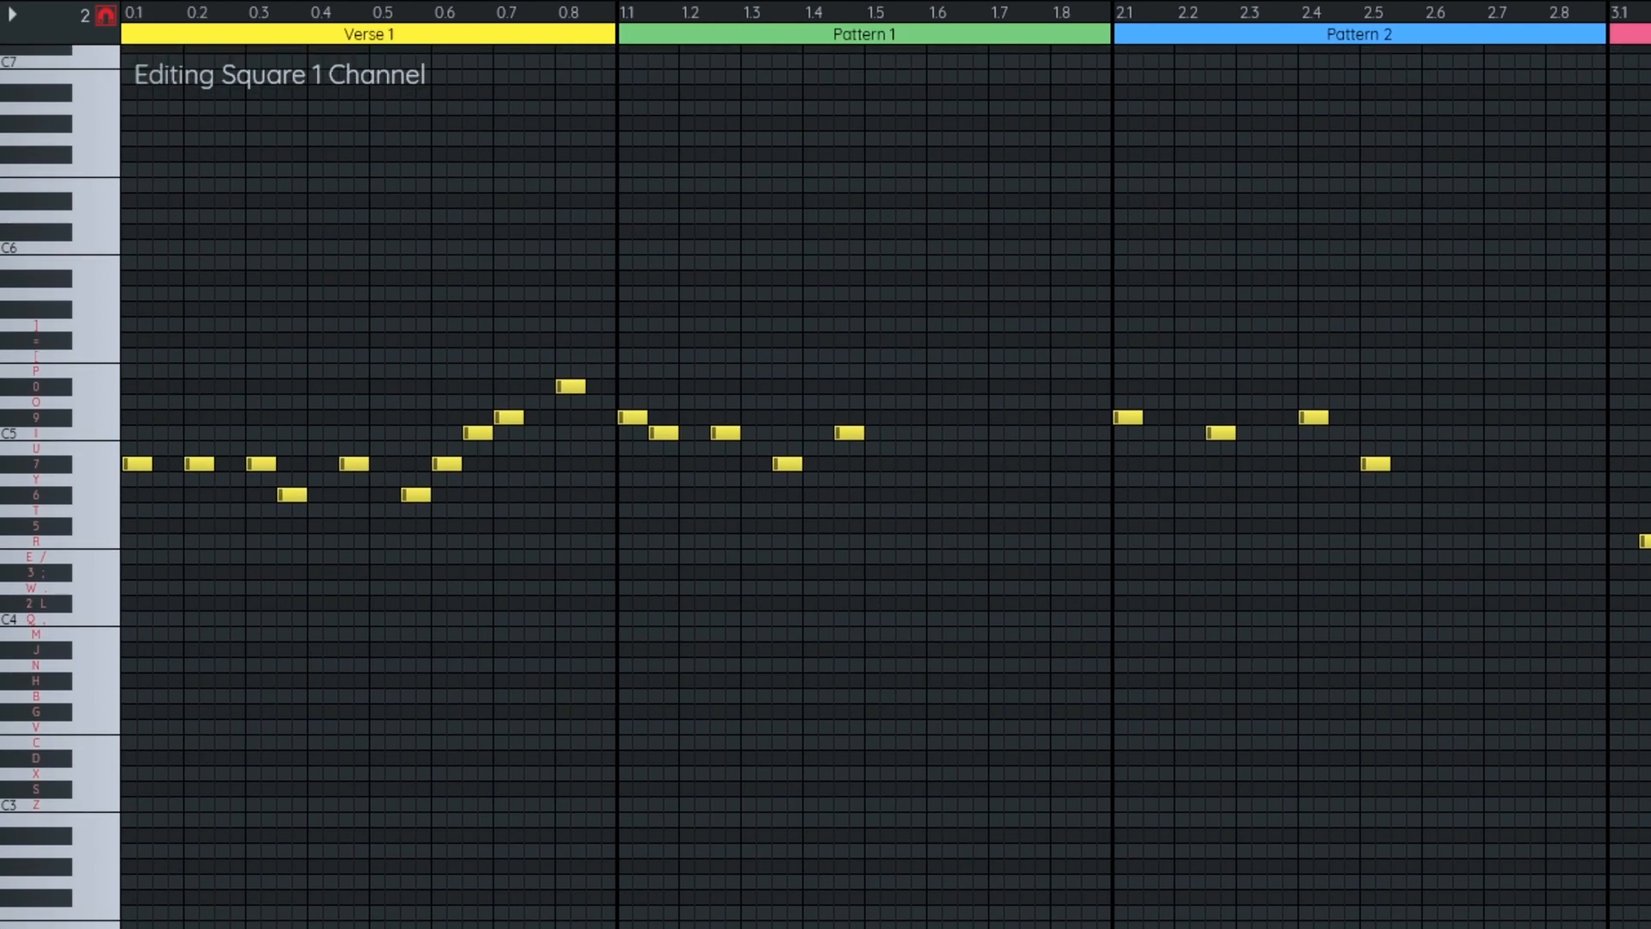
scroll(886, 464, "right", 10)
left_click_drag(1069, 25, 176, 7)
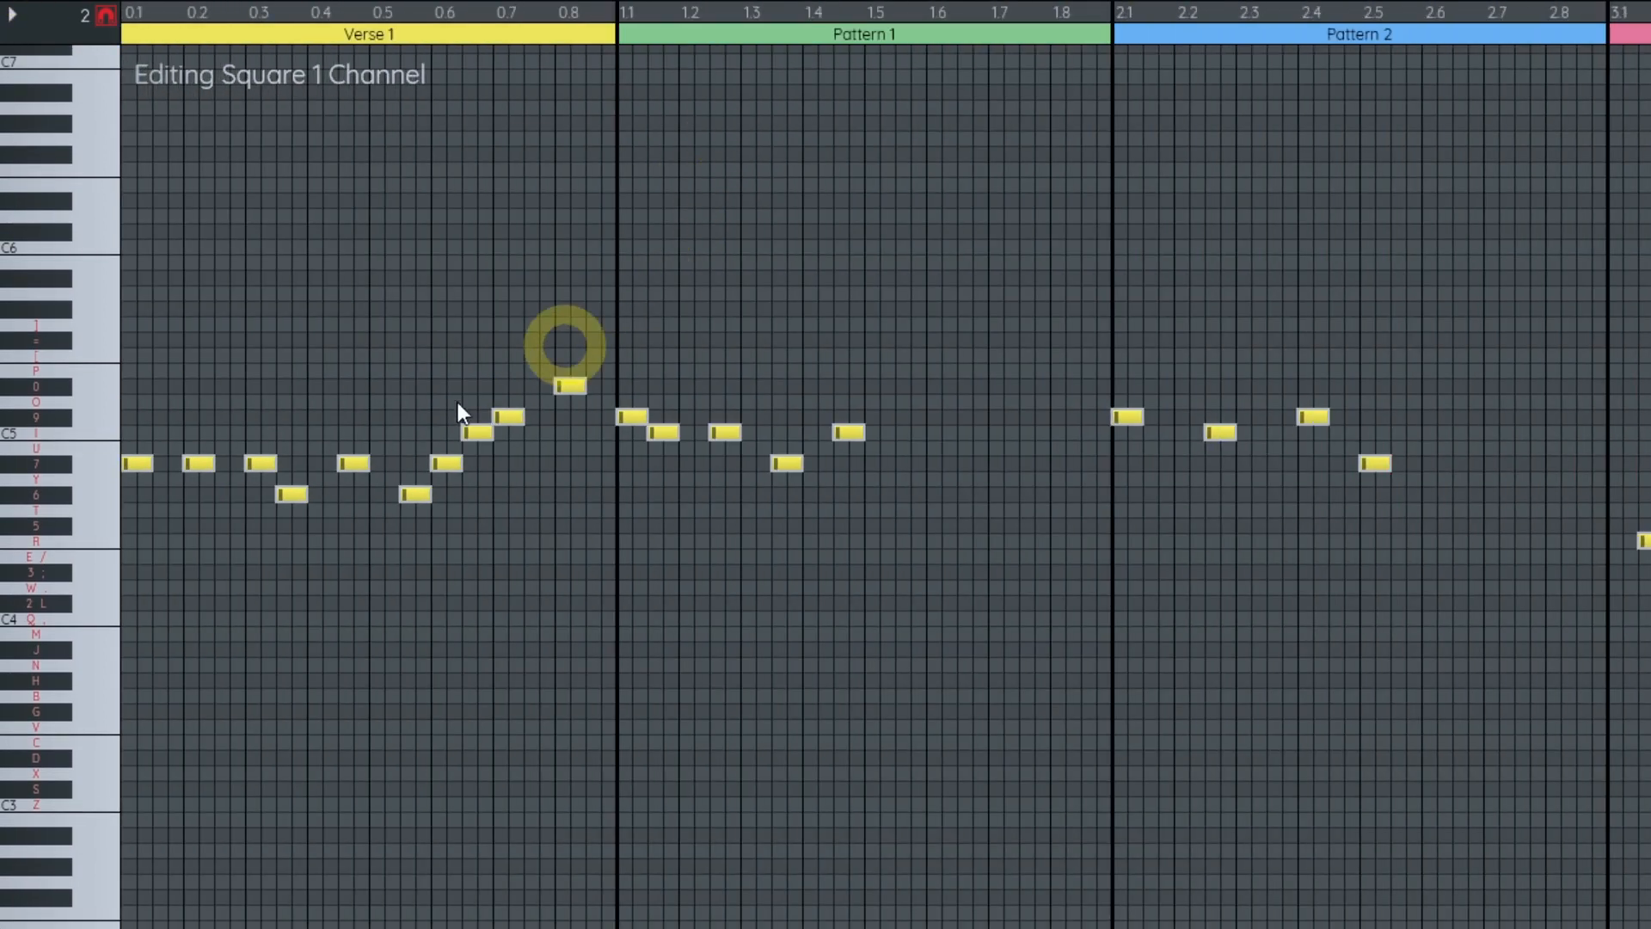
left_click_drag(146, 465, 387, 460)
left_click_drag(1650, 463, 1324, 461)
key("Escape")
scroll(1634, 435, "up", 3)
left_click_drag(1644, 428, 1404, 432)
scroll(843, 470, "down", 2)
left_click_drag(344, 468, 1650, 489)
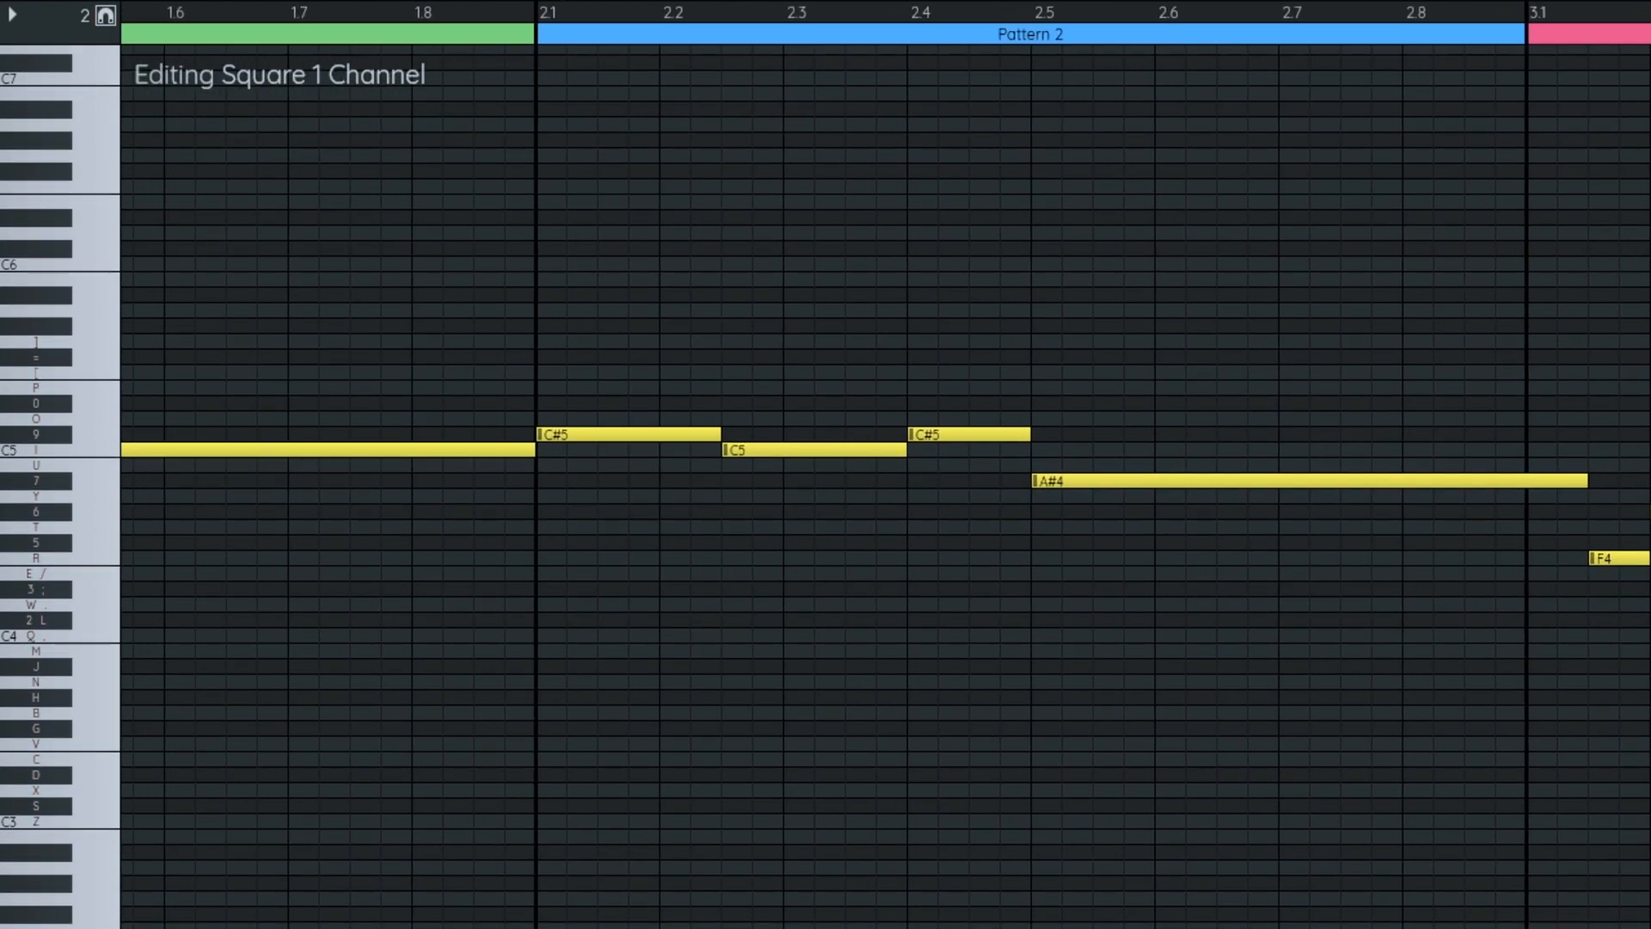
scroll(1371, 492, "down", 1)
left_click_drag(731, 473, 1142, 441)
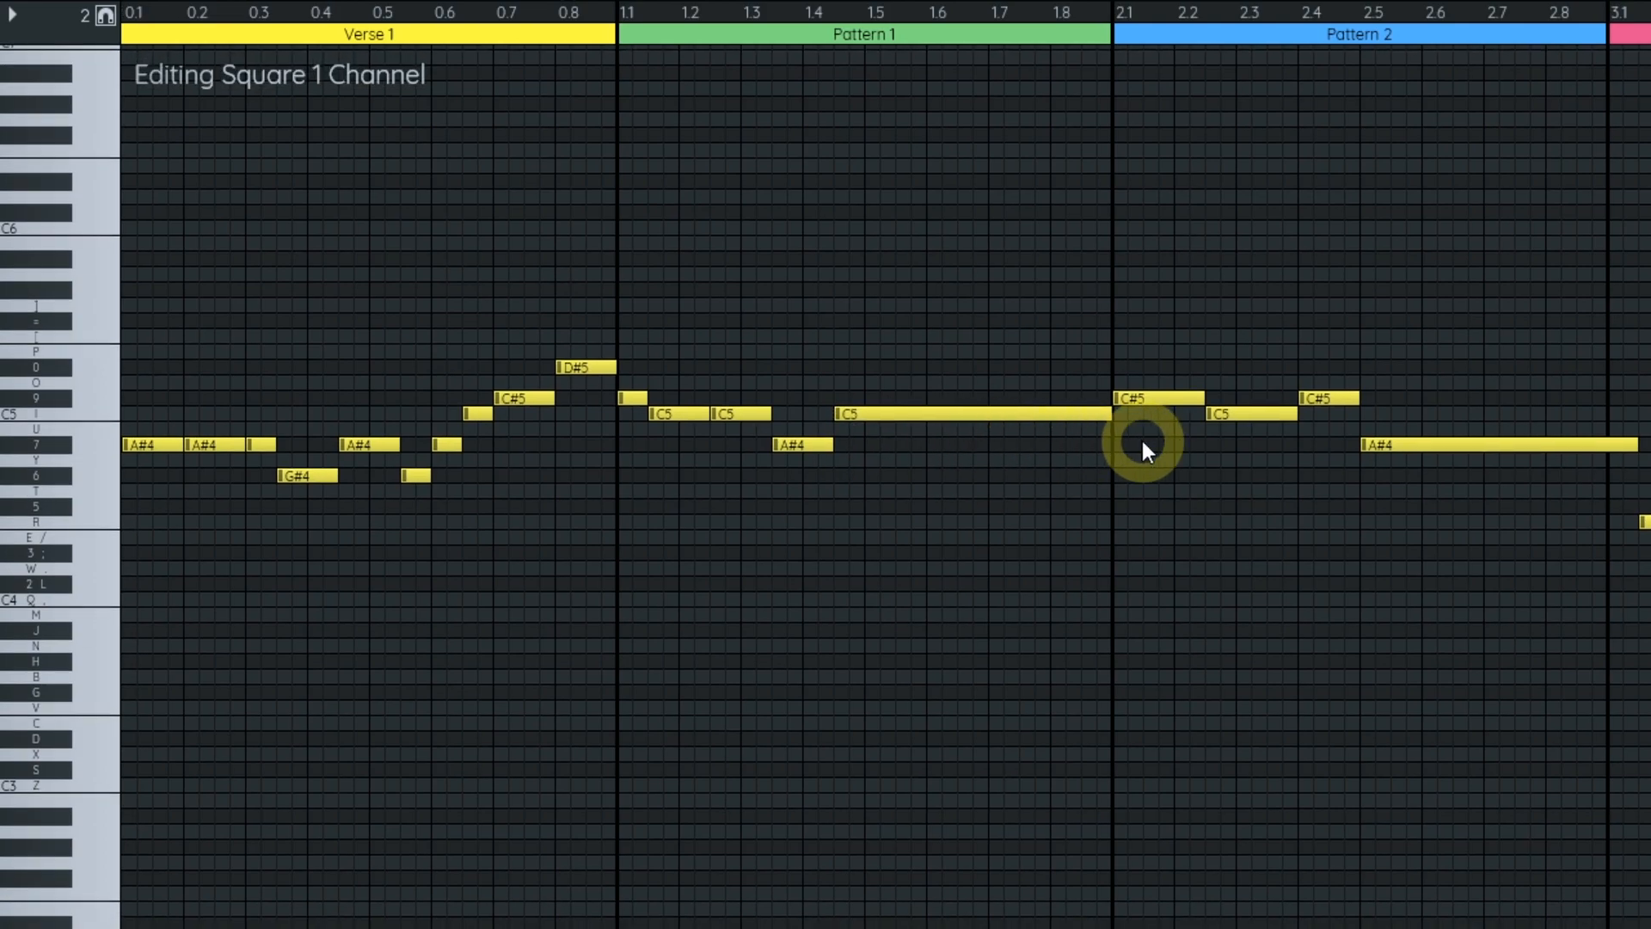
- Restore the full layout and rename the second Square 1 pattern as Verse 2, copying the name for reuse
key("ctrl+2")
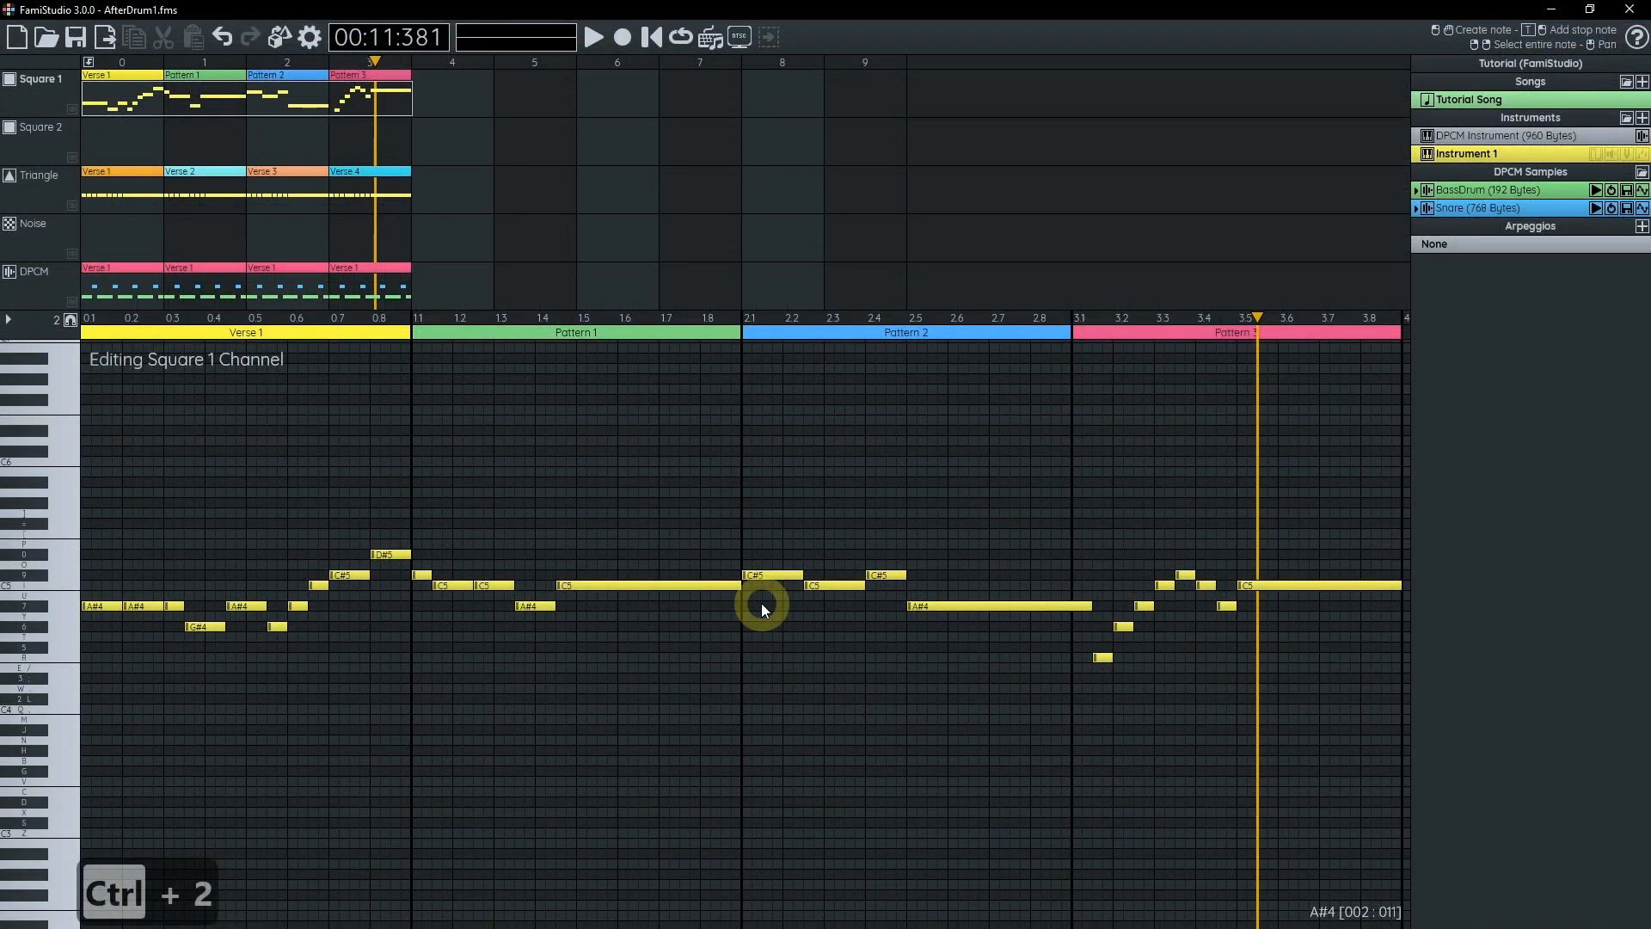
double_click(235, 83)
type("Verse 2")
key("shift+Home")
key("ctrl+c")
key("Return")
- Rename the third Square 1 pattern as Verse 3 by reusing the copied name
double_click(258, 86)
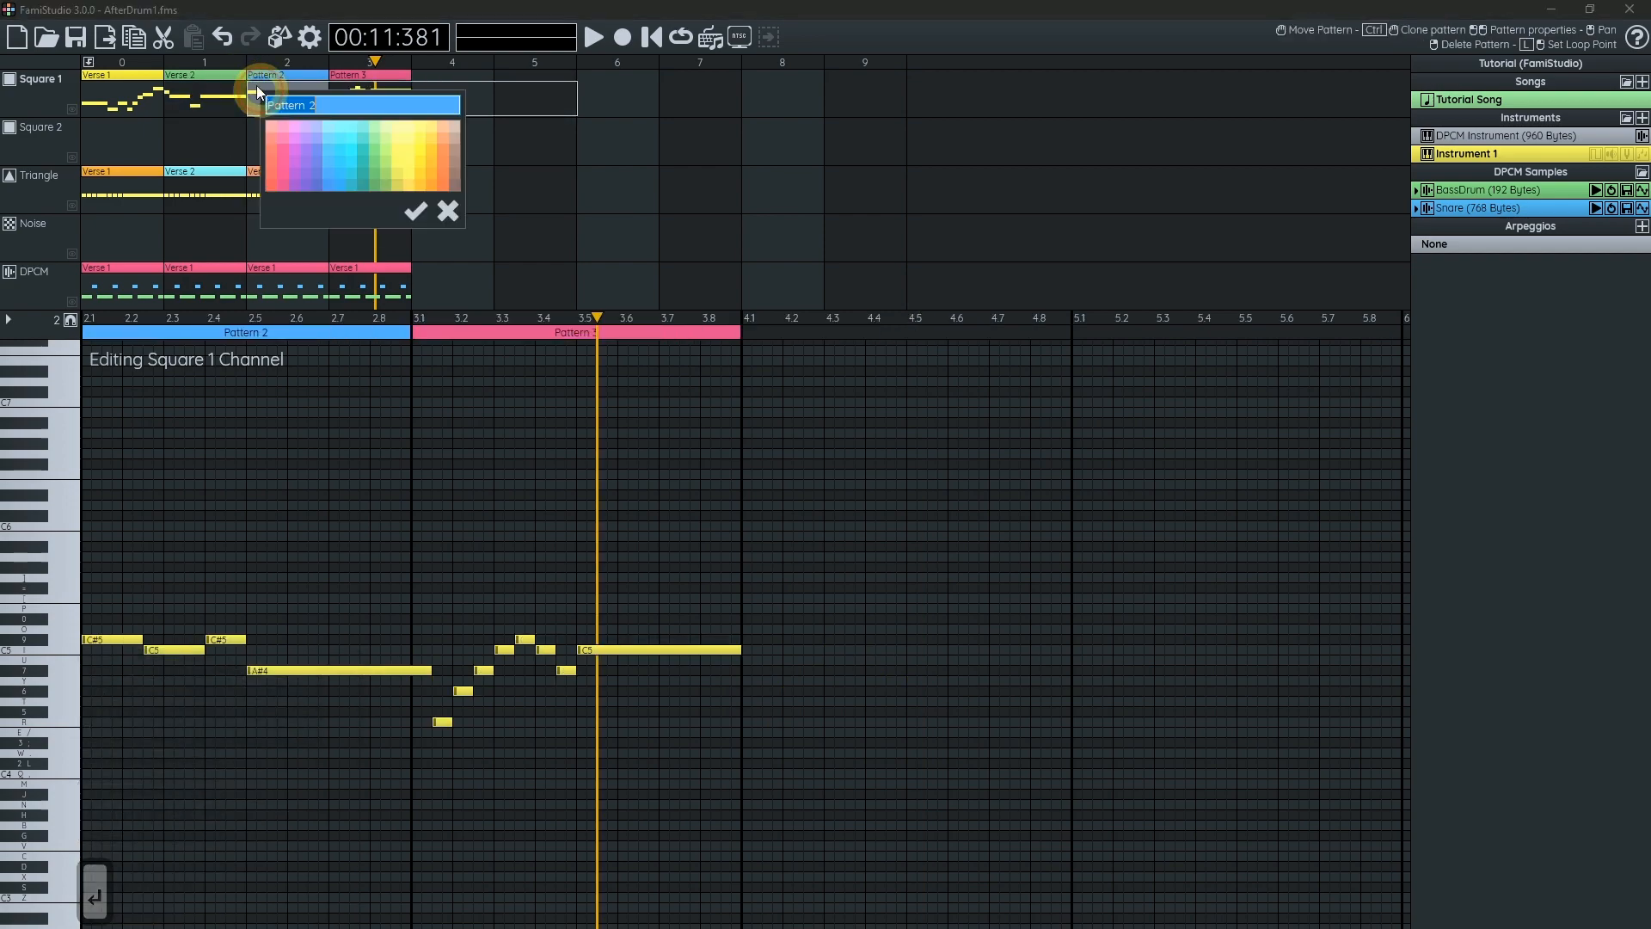
key("ctrl+v")
key("BackSpace")
type("3")
key("Return")
- Rename the fourth Square 1 pattern as Verse 4 by reusing the copied name
left_click(389, 105)
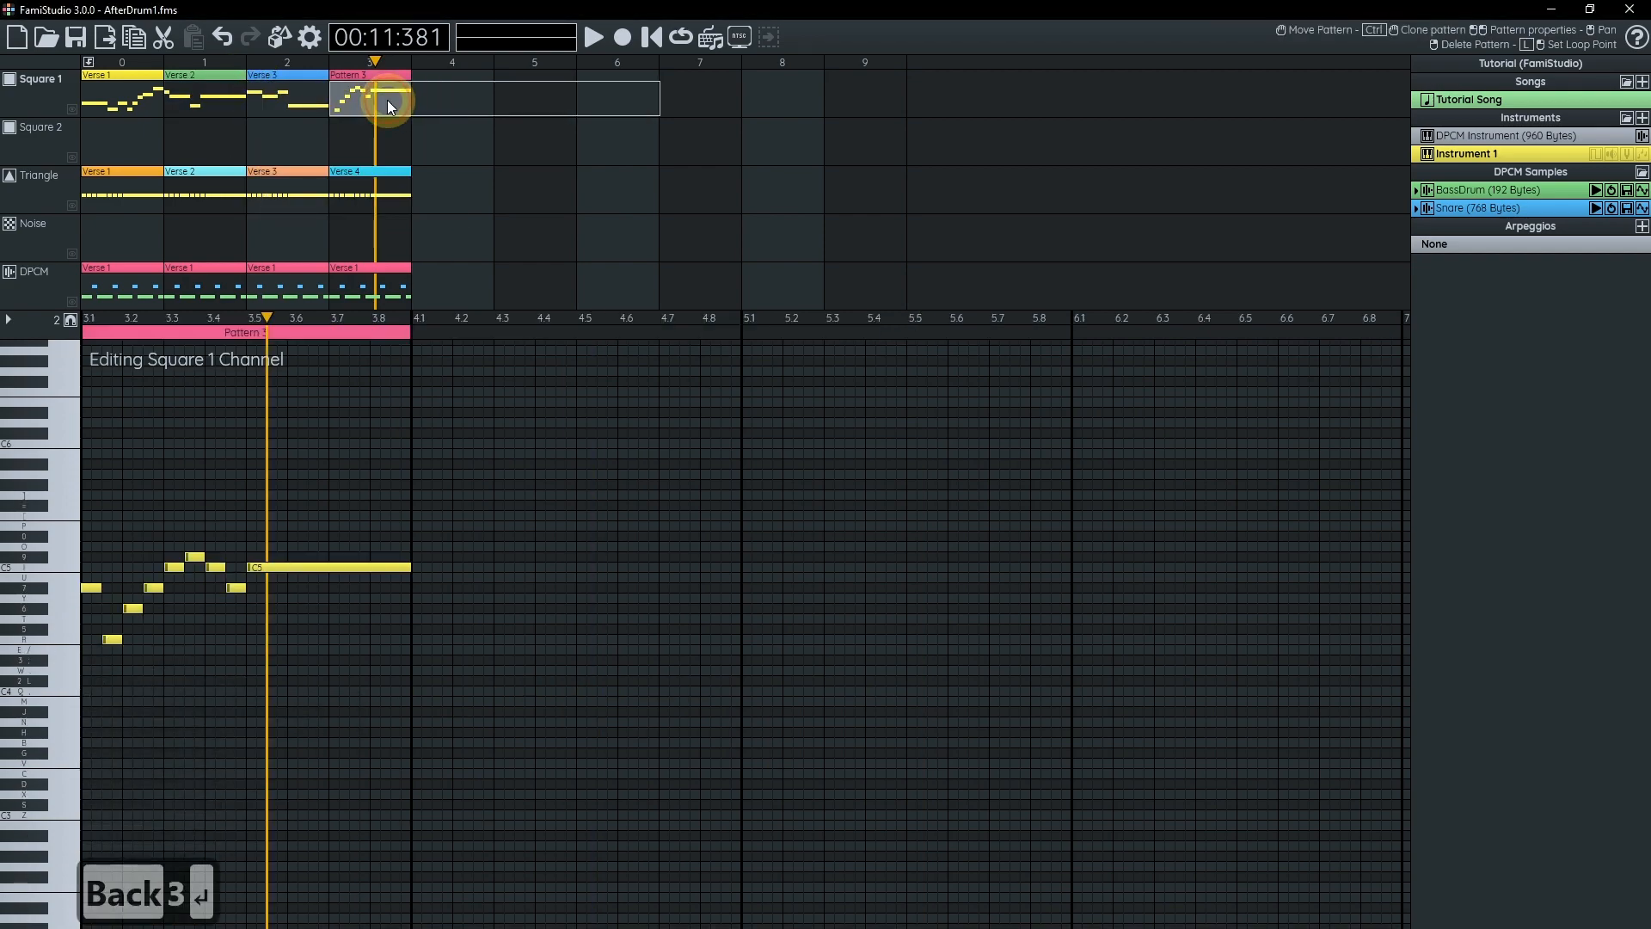
double_click(389, 105)
key("ctrl+v")
double_click(390, 96)
key("ctrl+v")
key("BackSpace")
type("4")
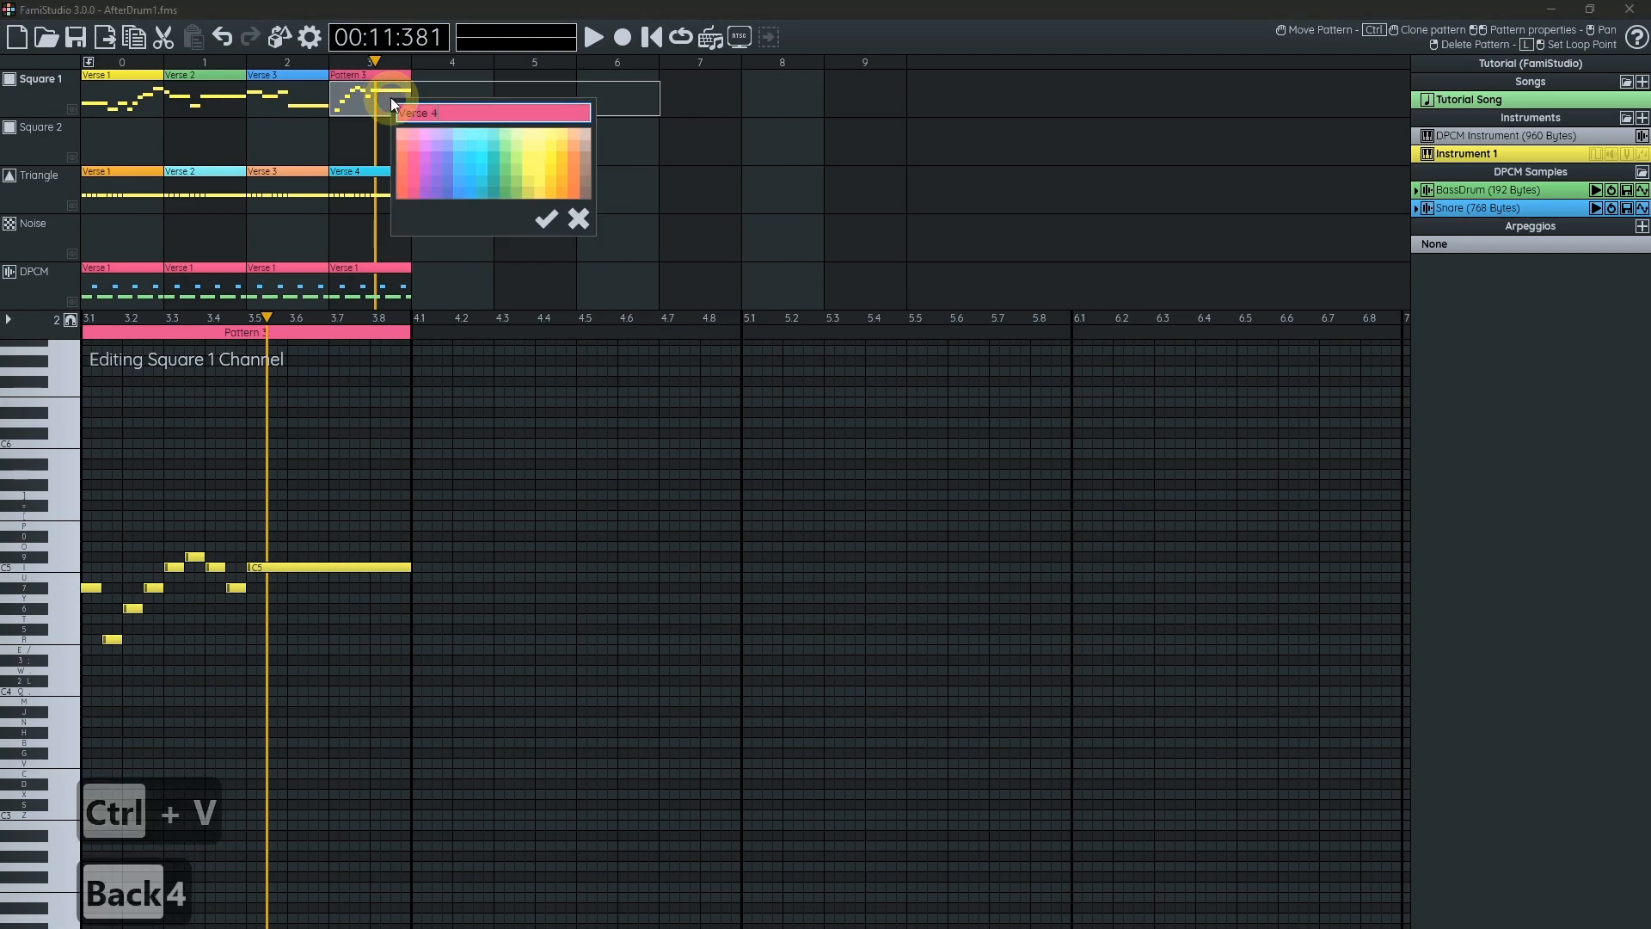
key("Return")
- Play the song from the beginning to hear the Square 1 melody with the bass and drums, and stop near its end
left_click(65, 86)
left_click_drag(303, 564, 399, 527)
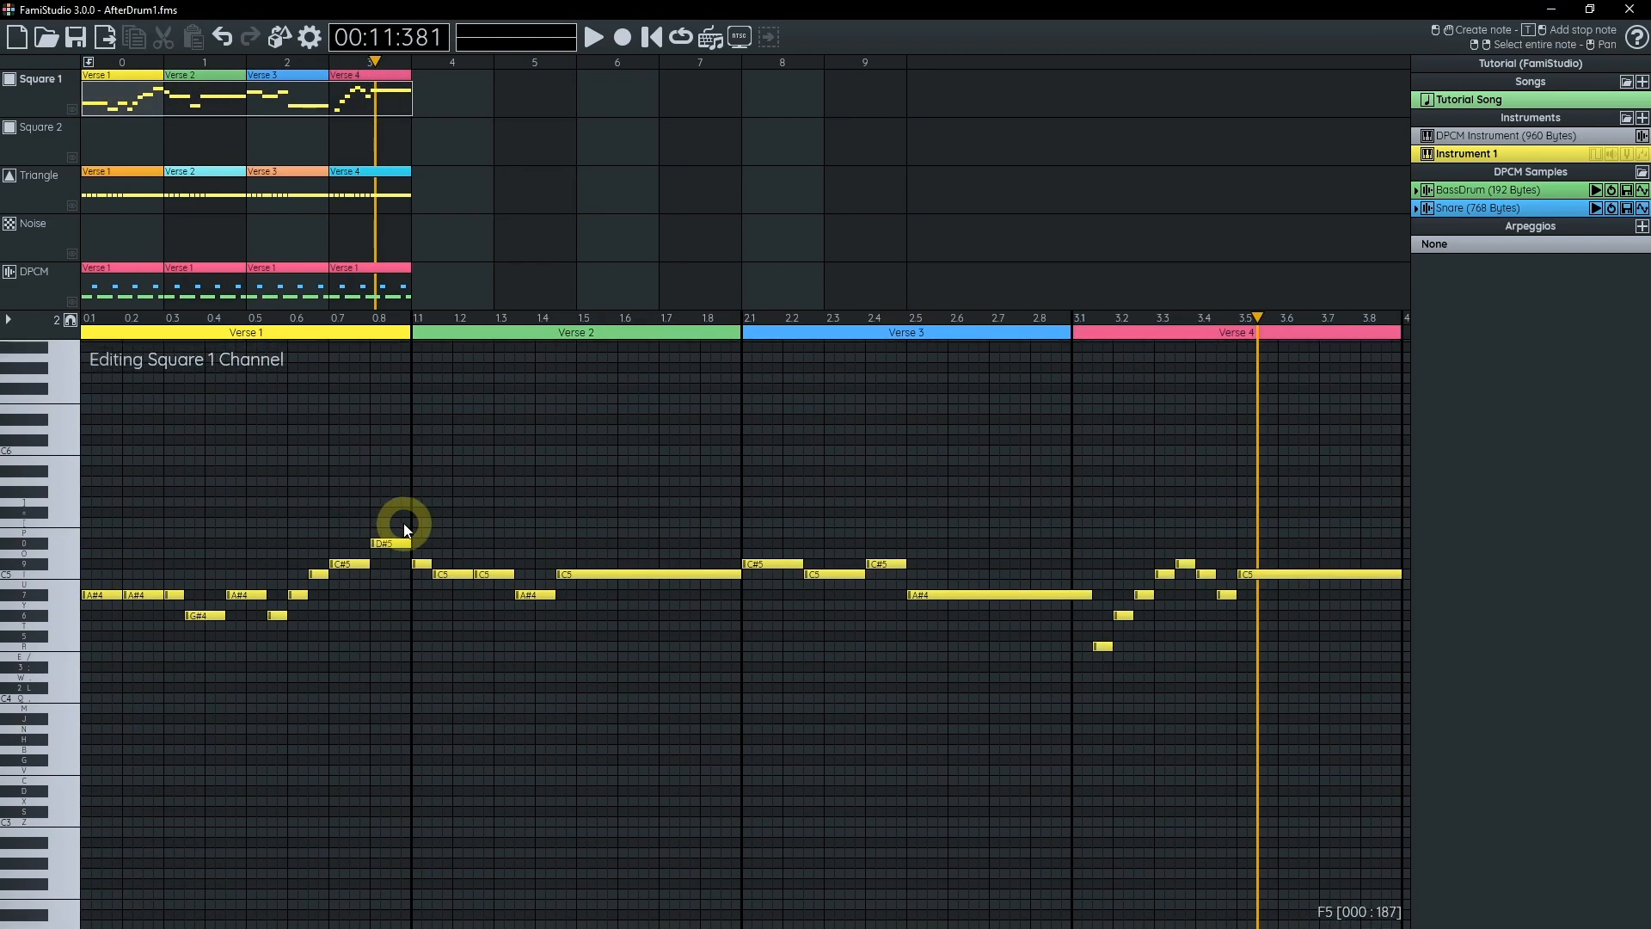
key("shift+space")
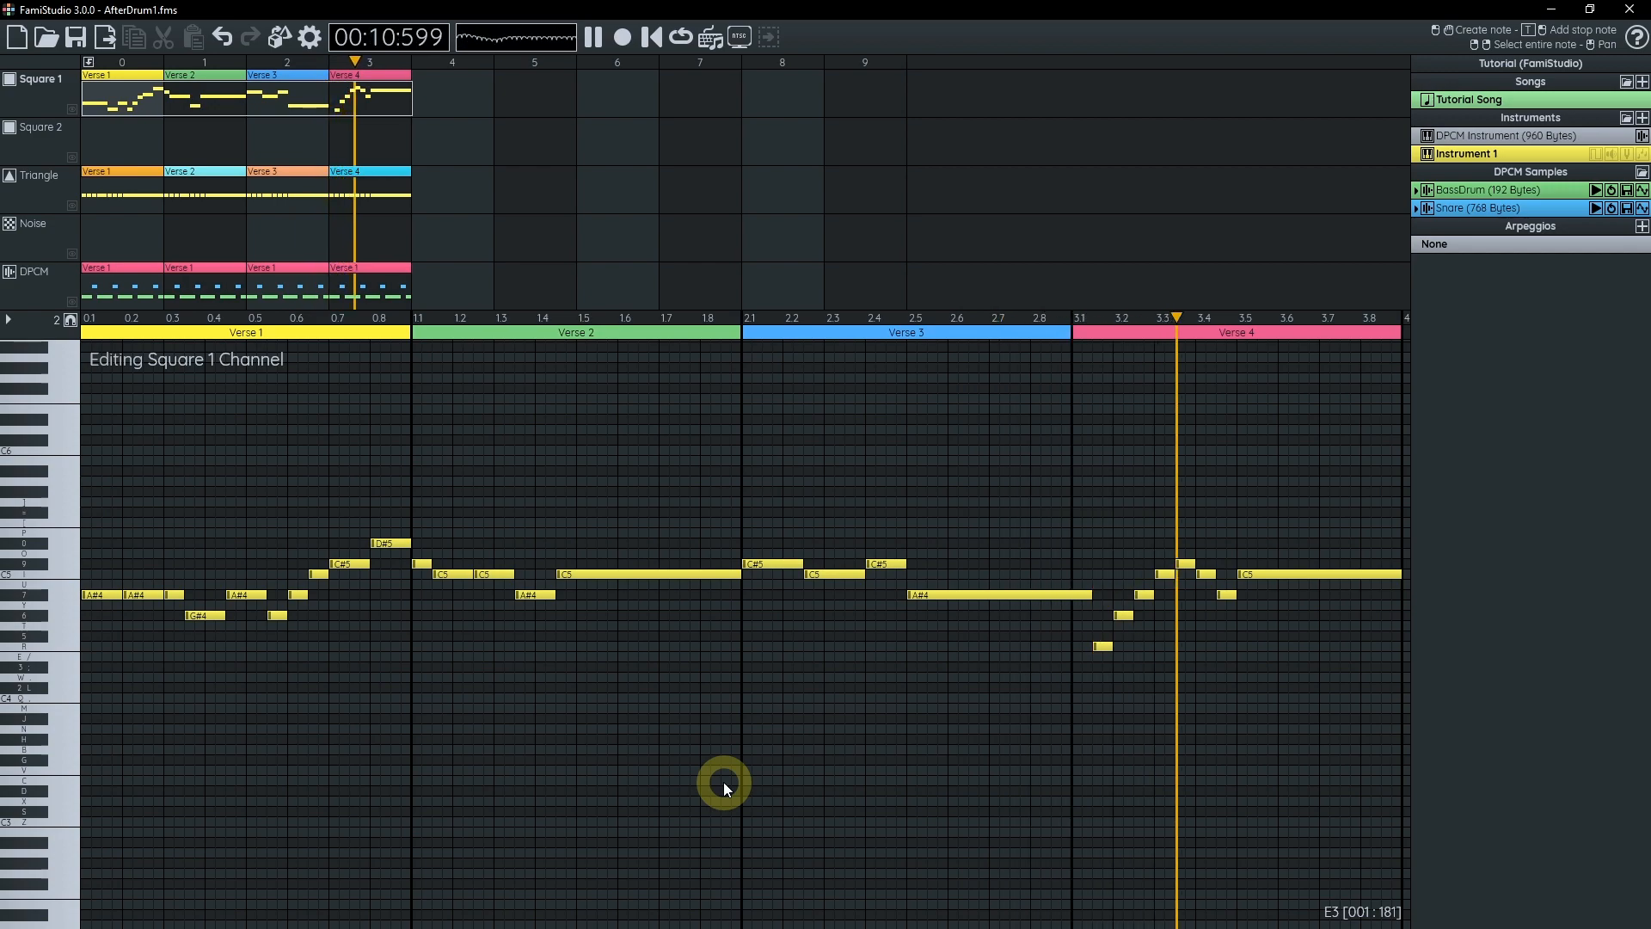
key("space")
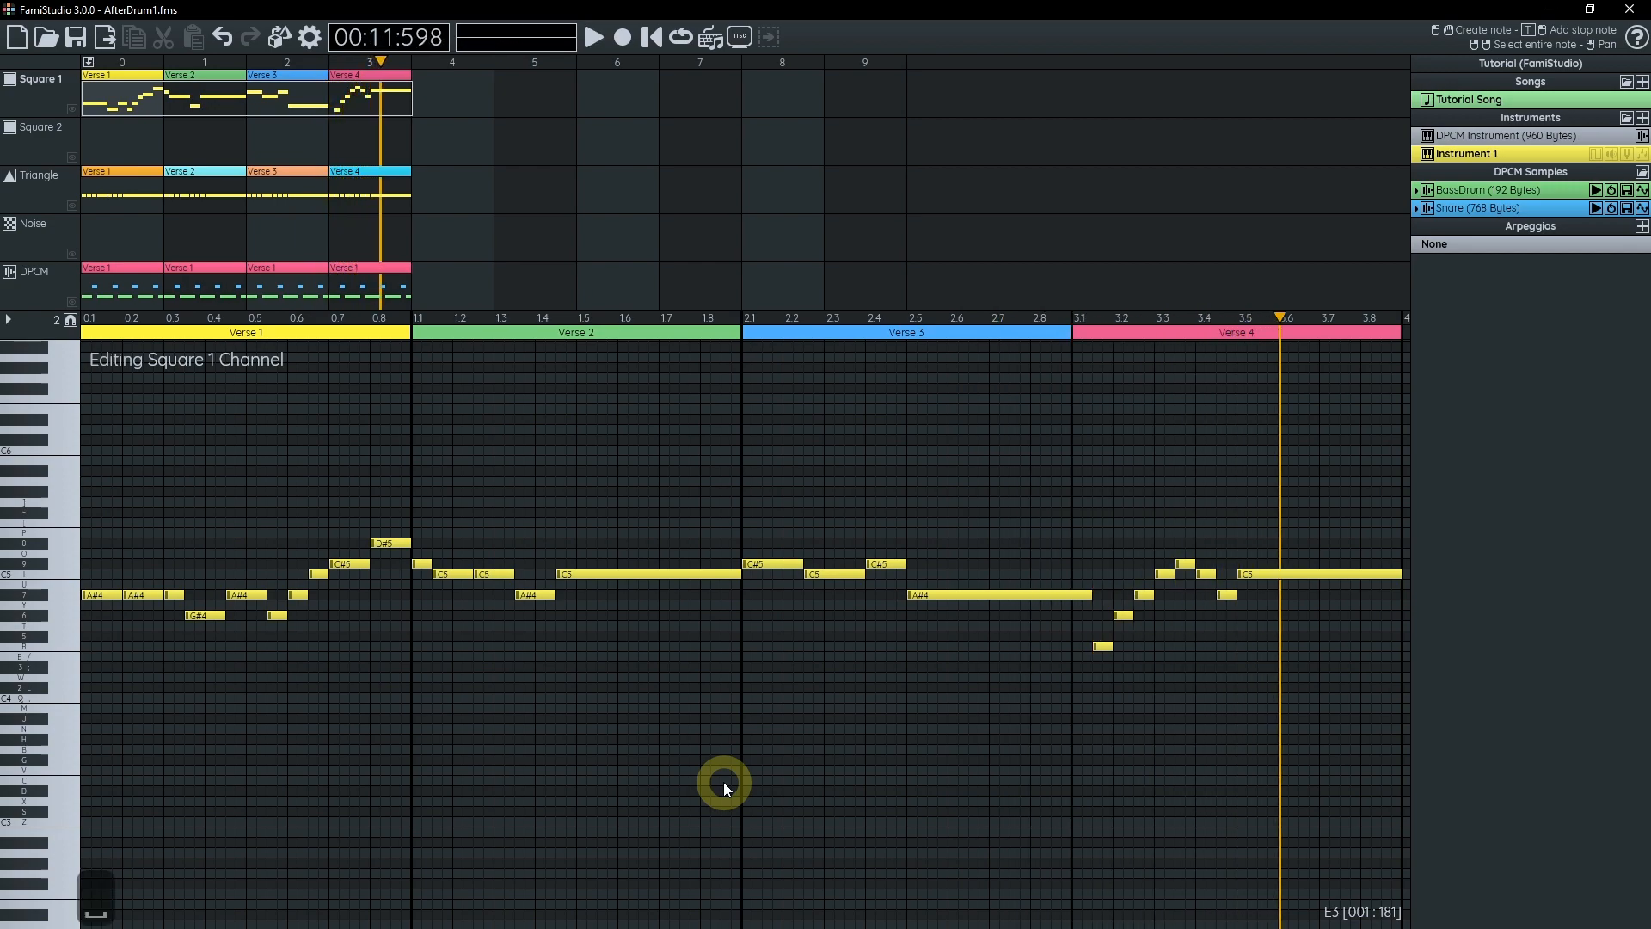
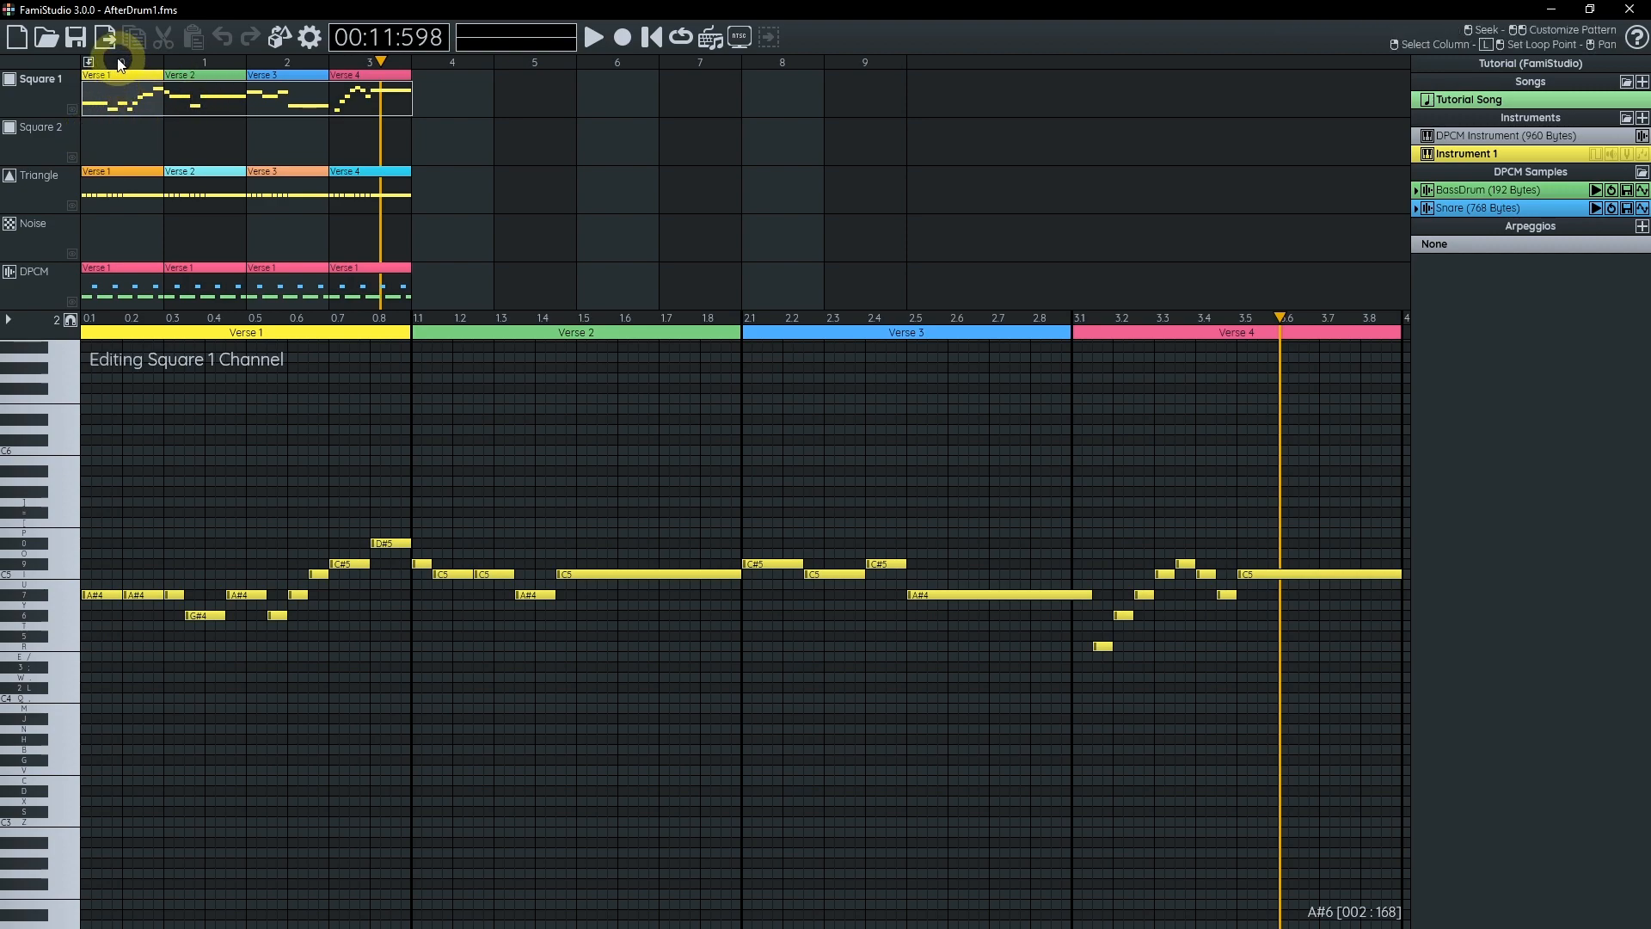
- Try selecting whole sequencer columns and blocks of patterns that span several channels
left_click_drag(119, 65, 736, 148)
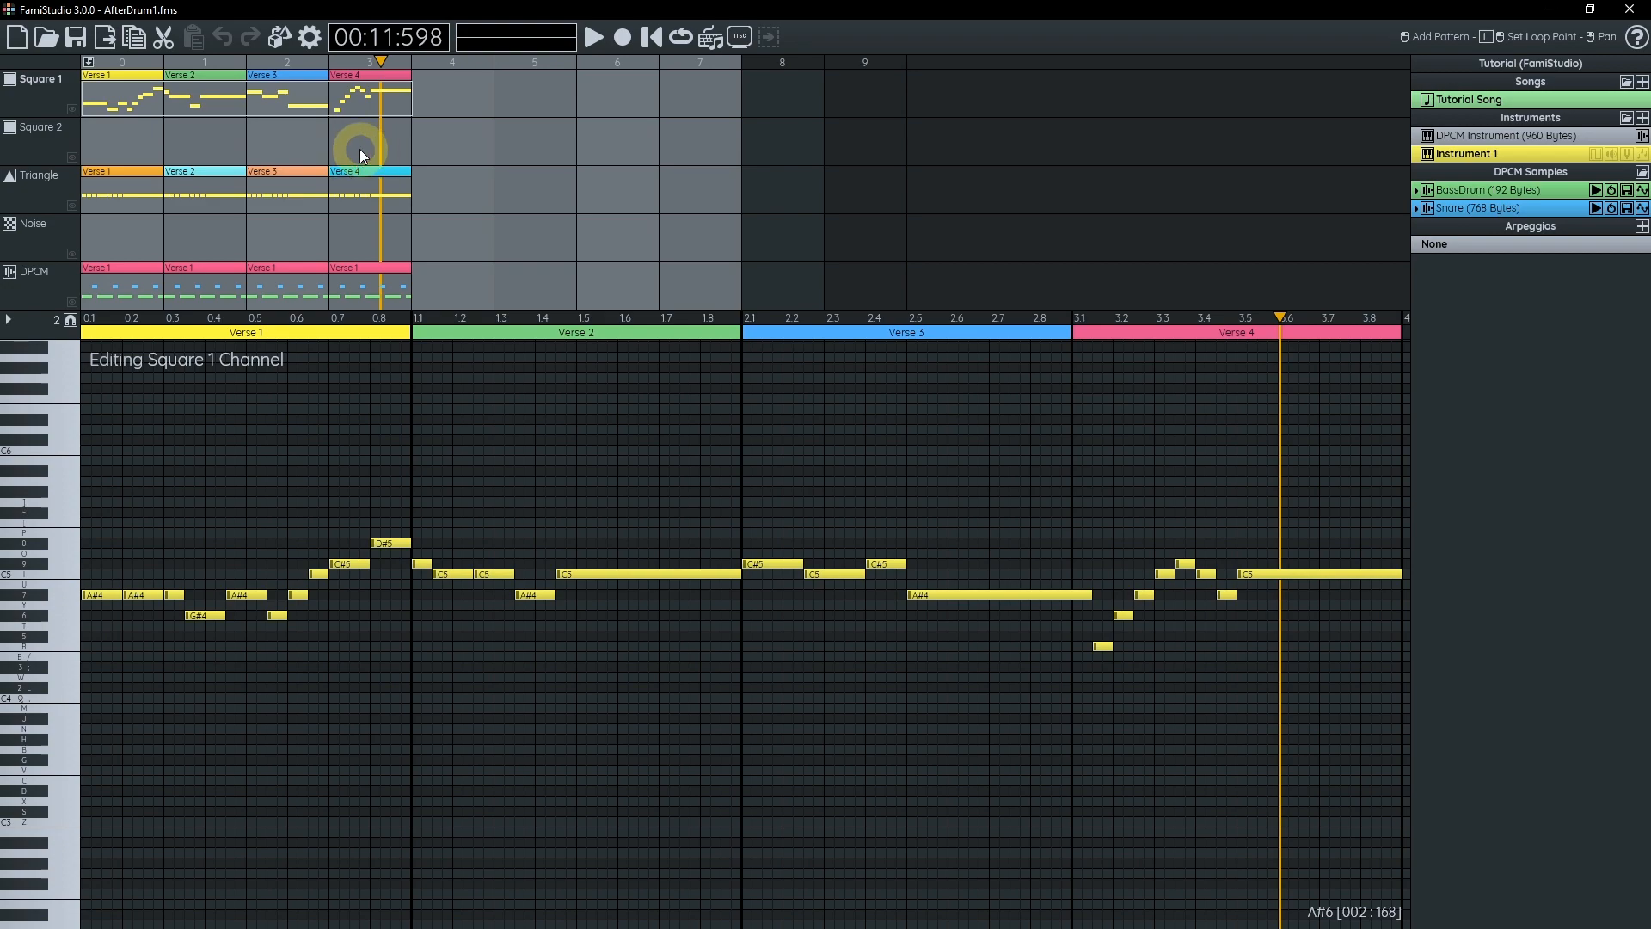
key("Escape")
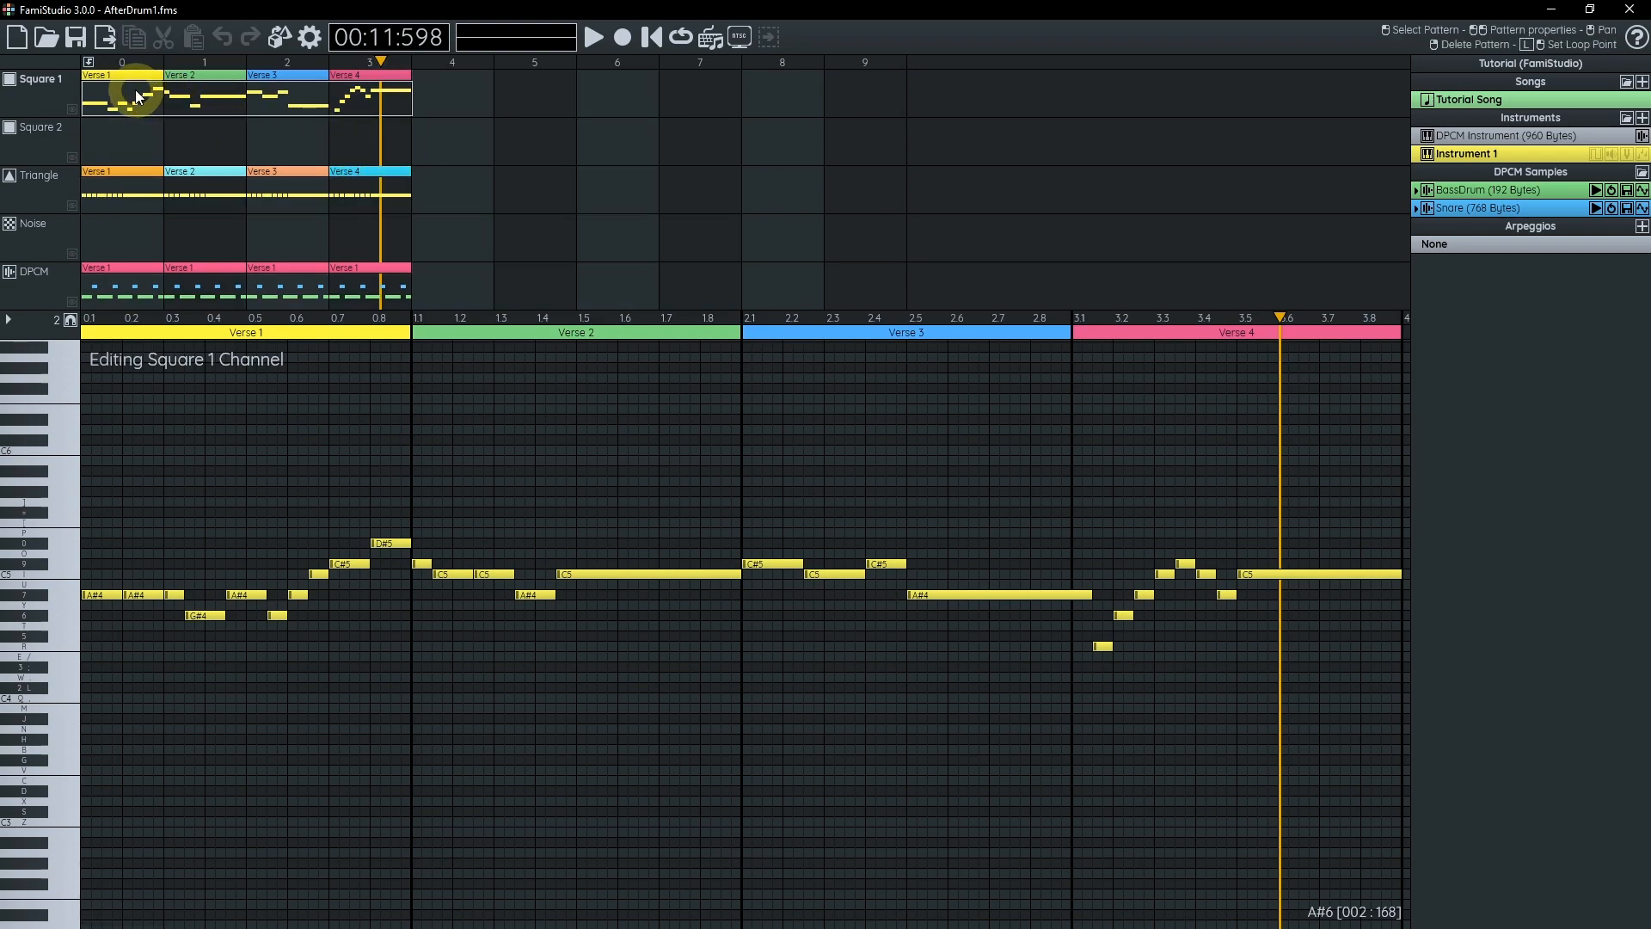
left_click(136, 90)
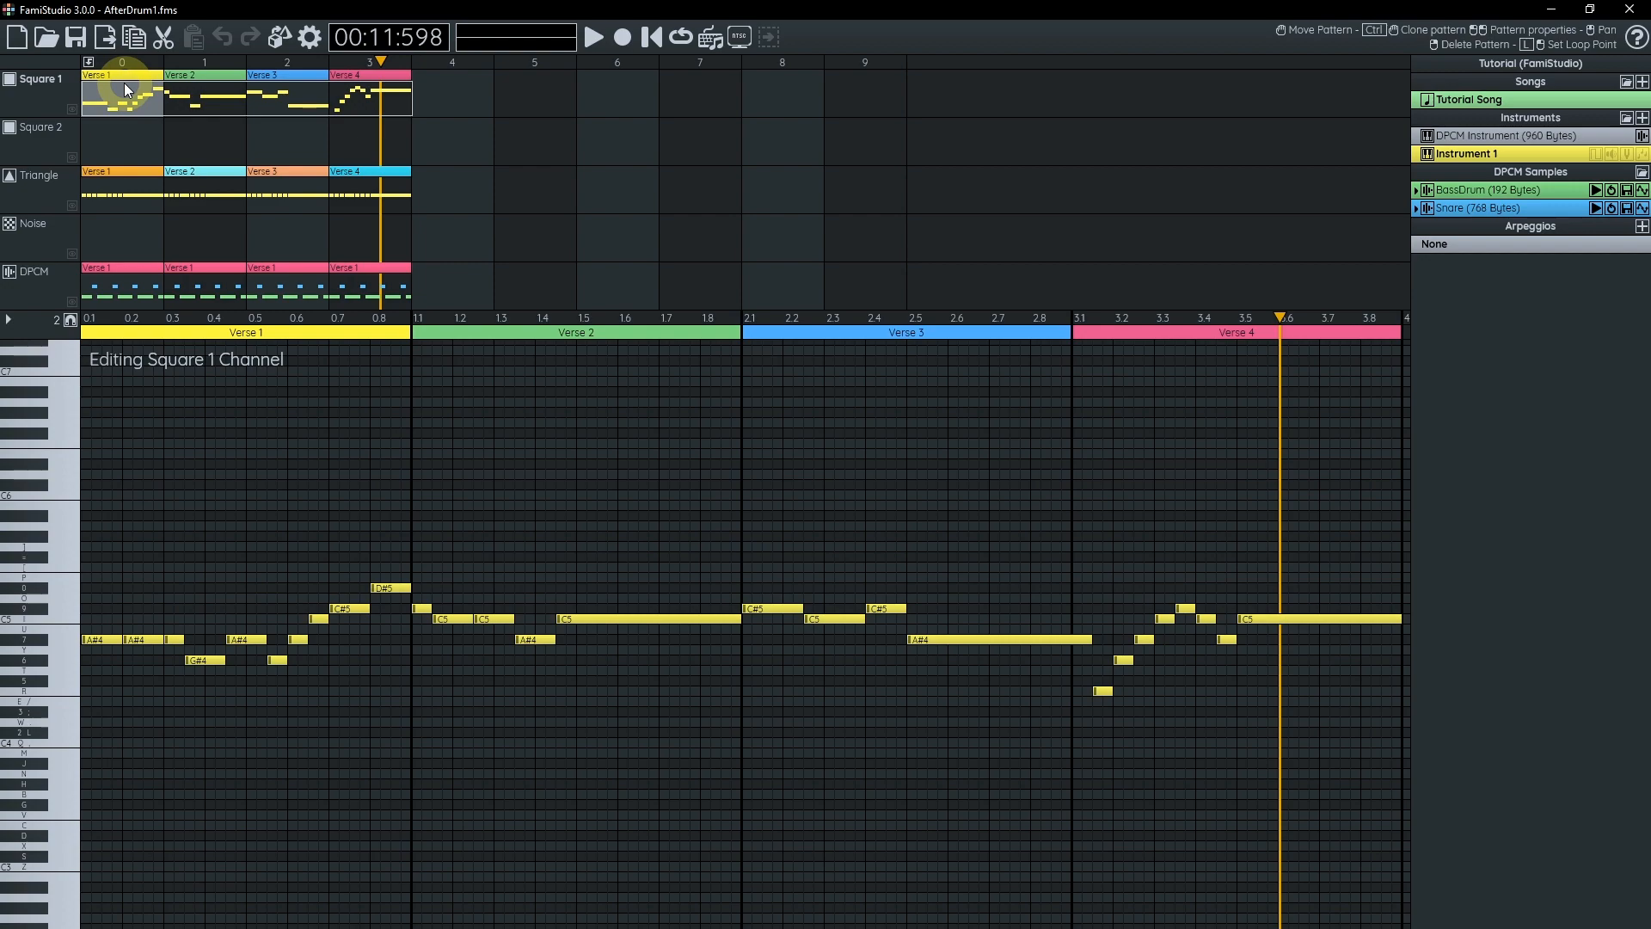
left_click(209, 193)
left_click(203, 276)
left_click(286, 96)
left_click(380, 96)
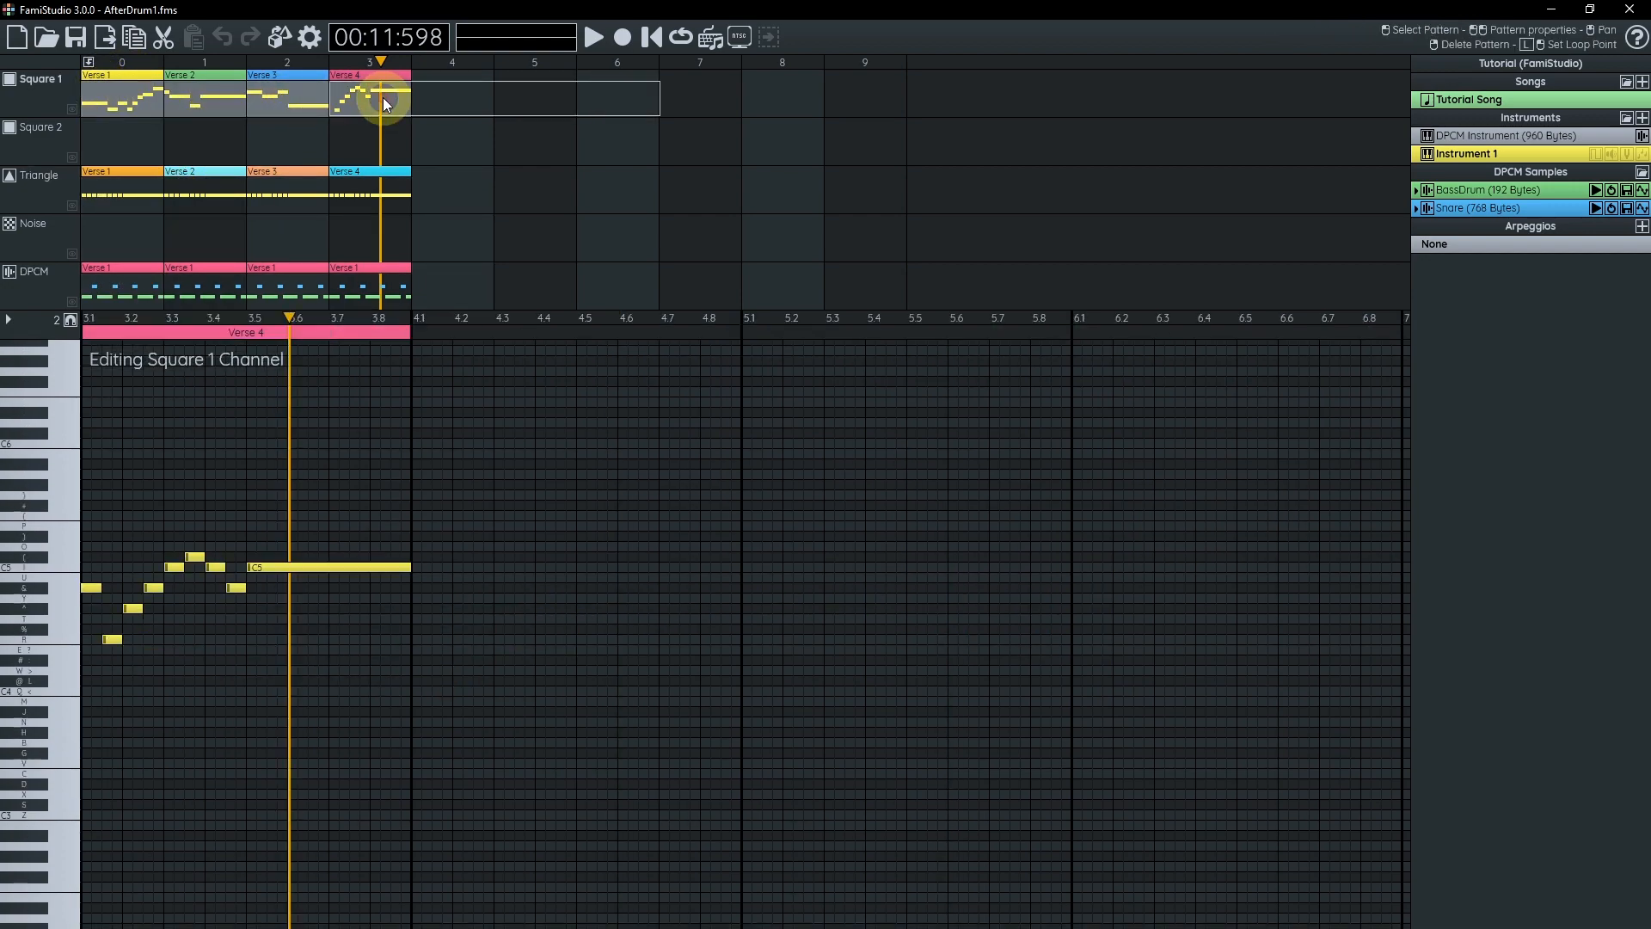
left_click(379, 191)
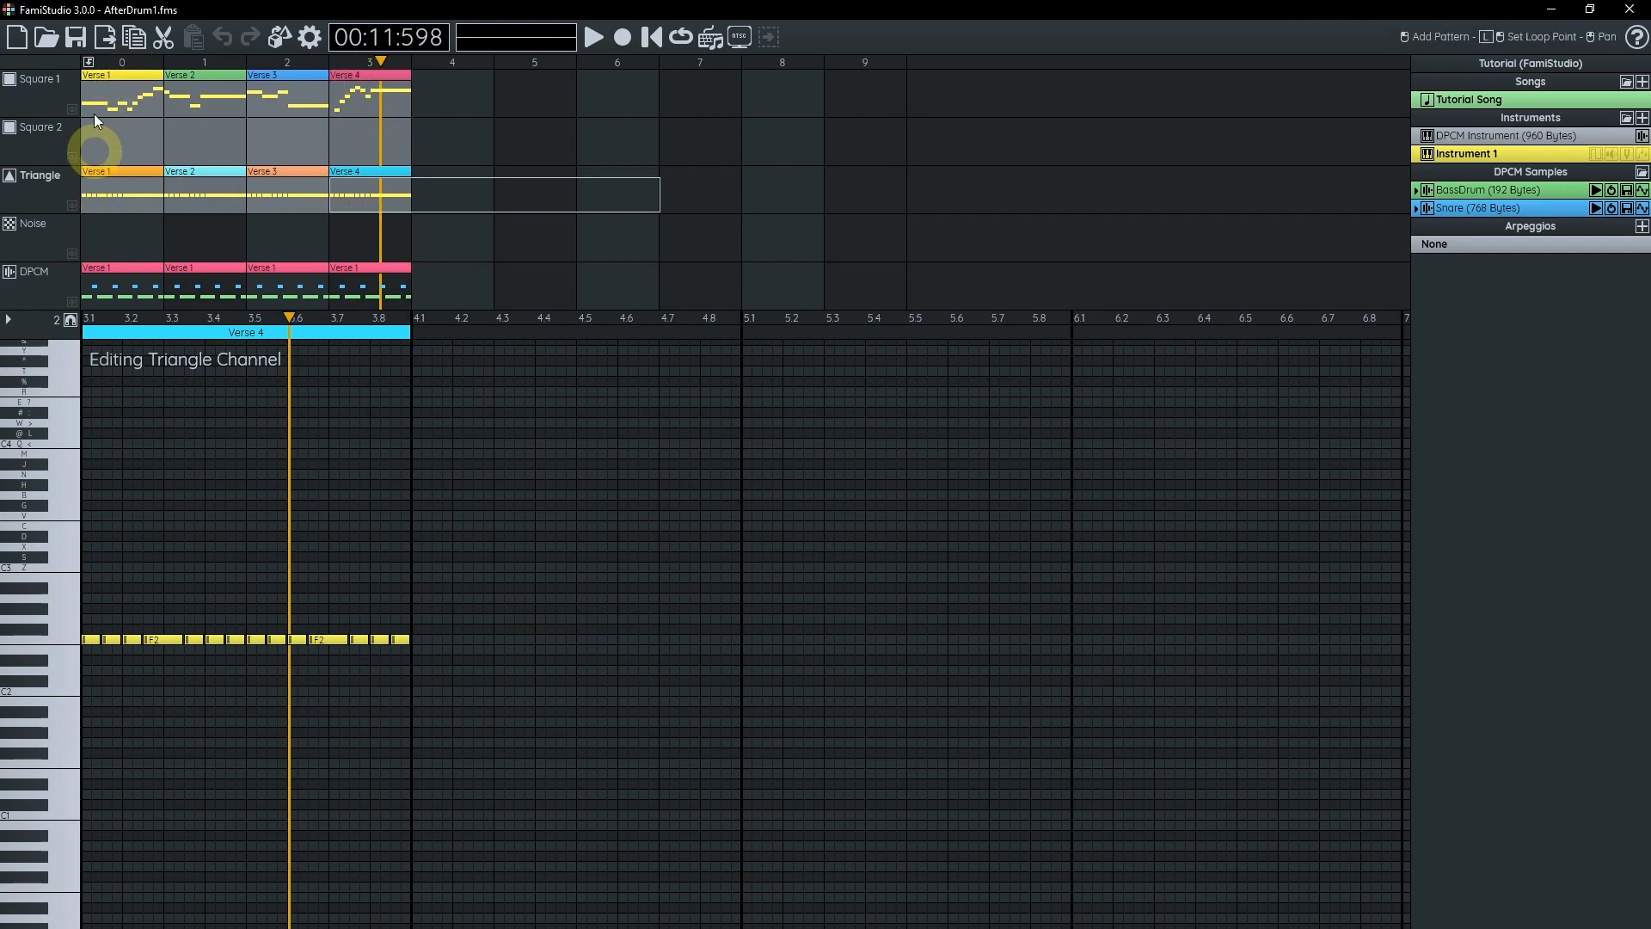
- Select the four Square 1 verse patterns and duplicate them as independent patterns onto the Square 2 channel
left_click(394, 96)
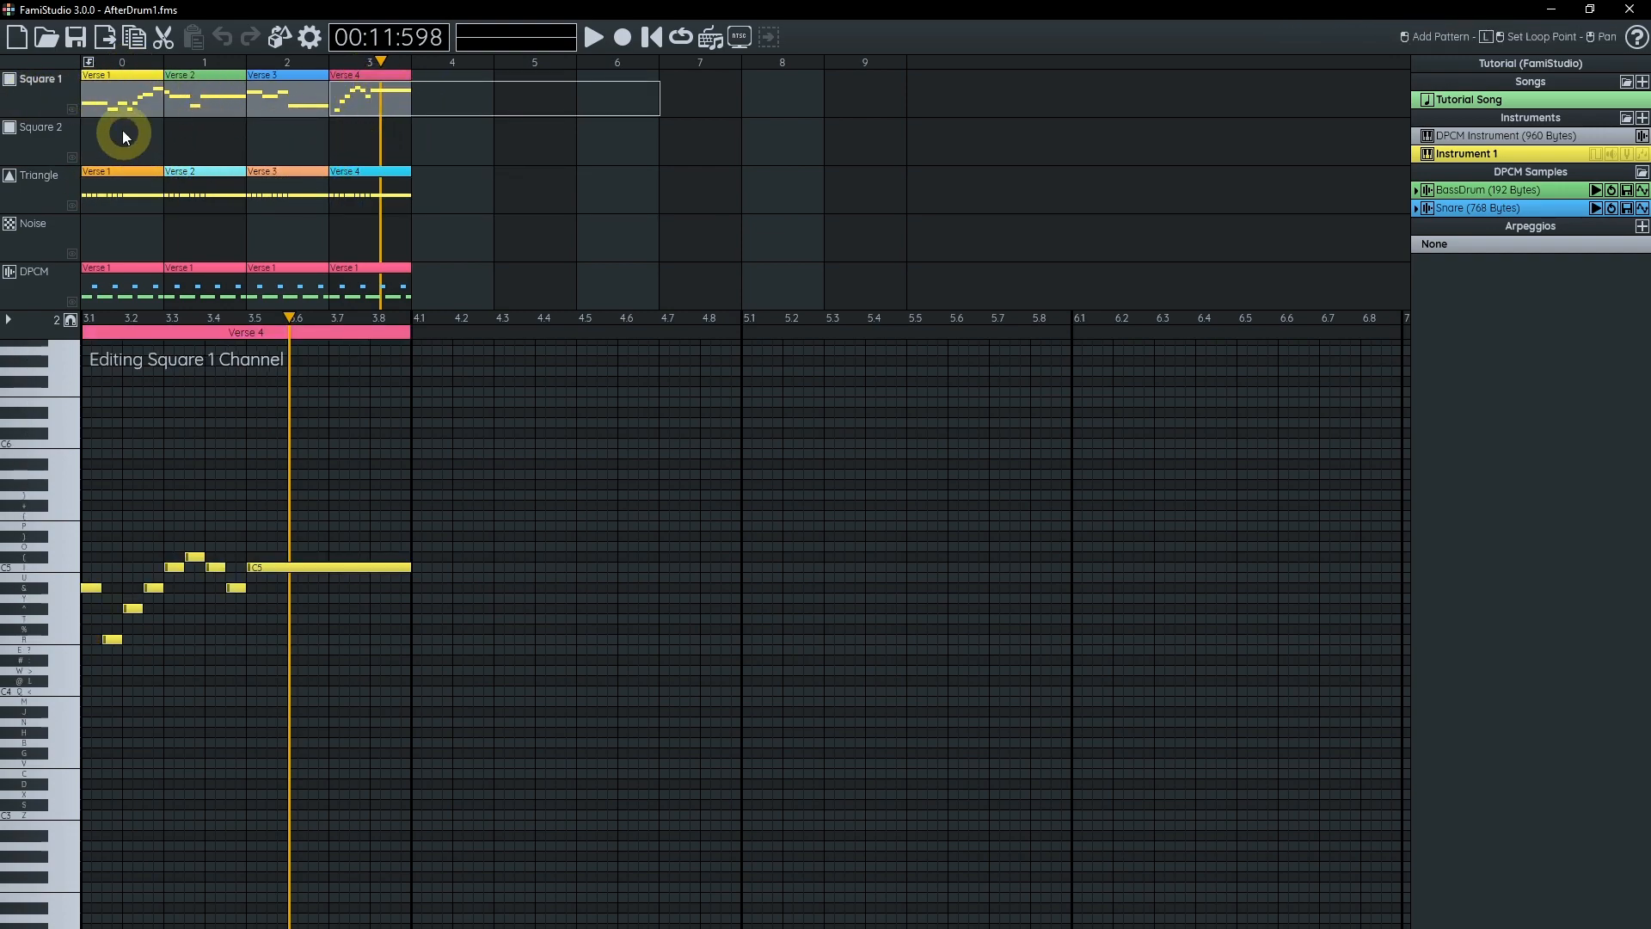
left_click_drag(128, 93, 128, 142)
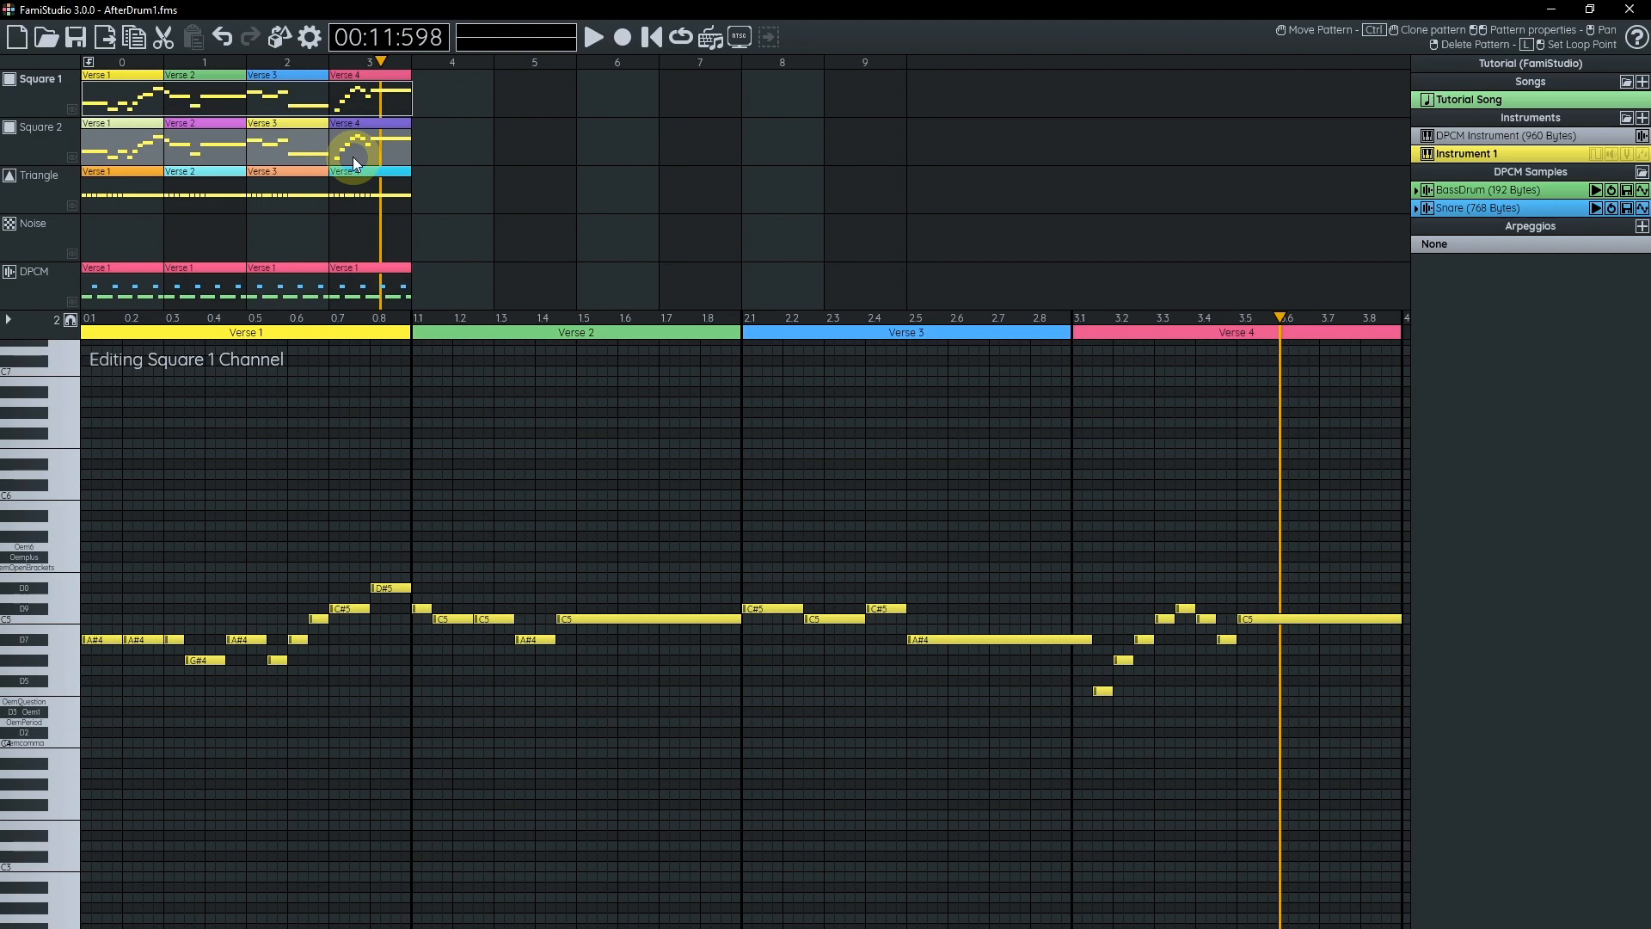
key("Escape")
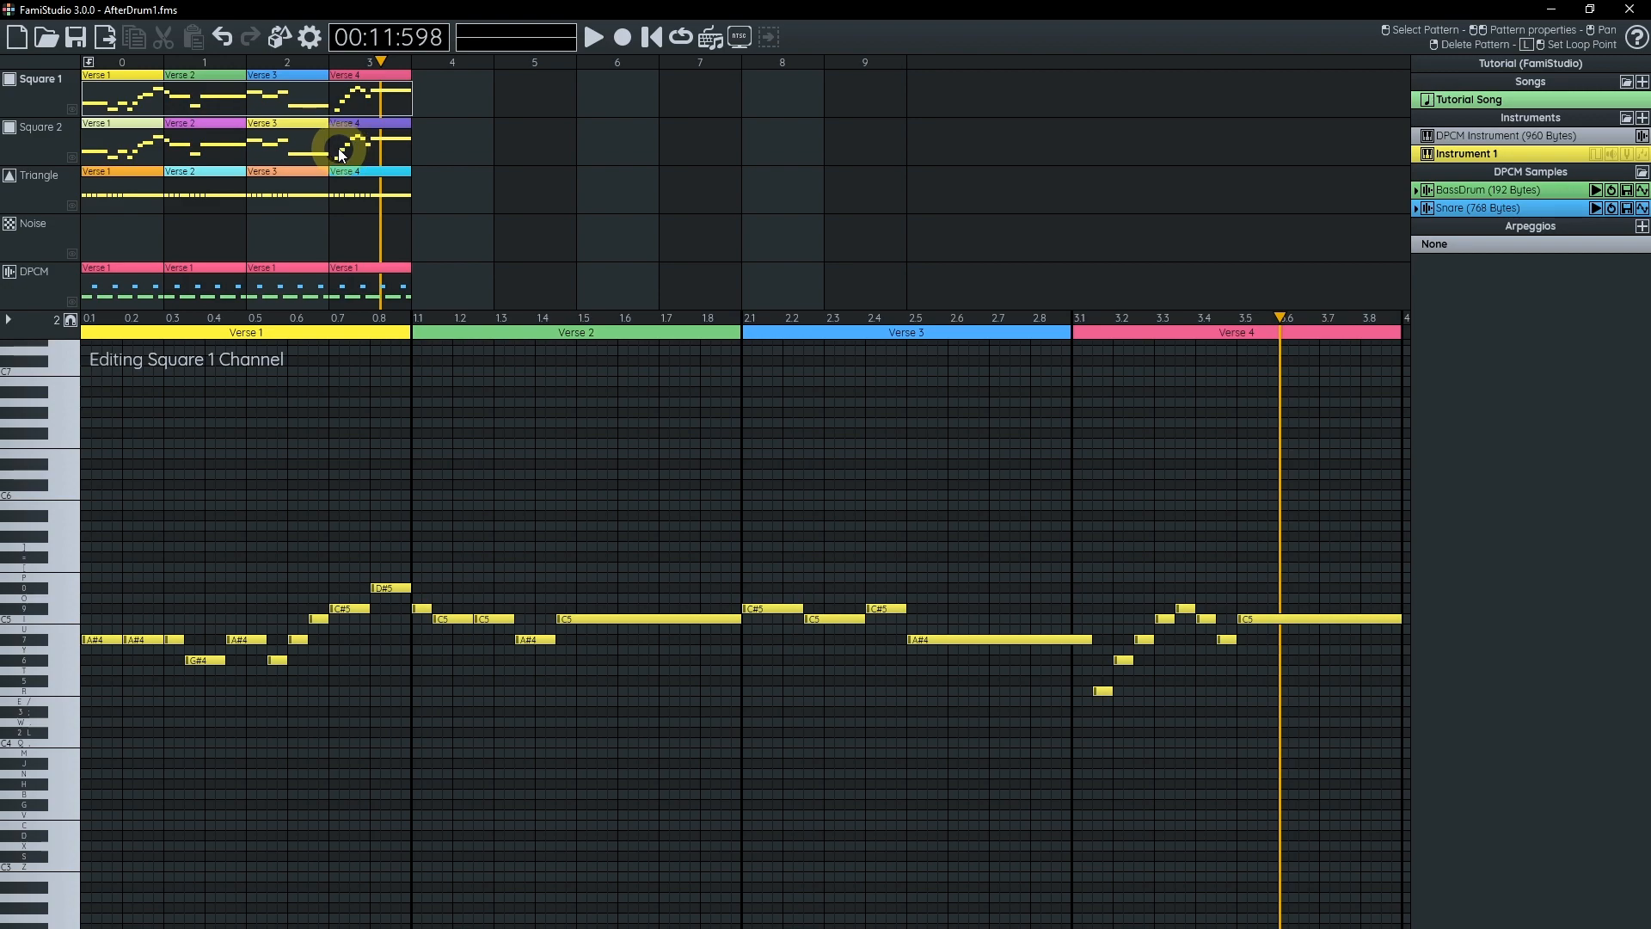
- Open the Square 2 channel, select the notes across all four verses and transpose them nine semitones down
left_click(111, 148)
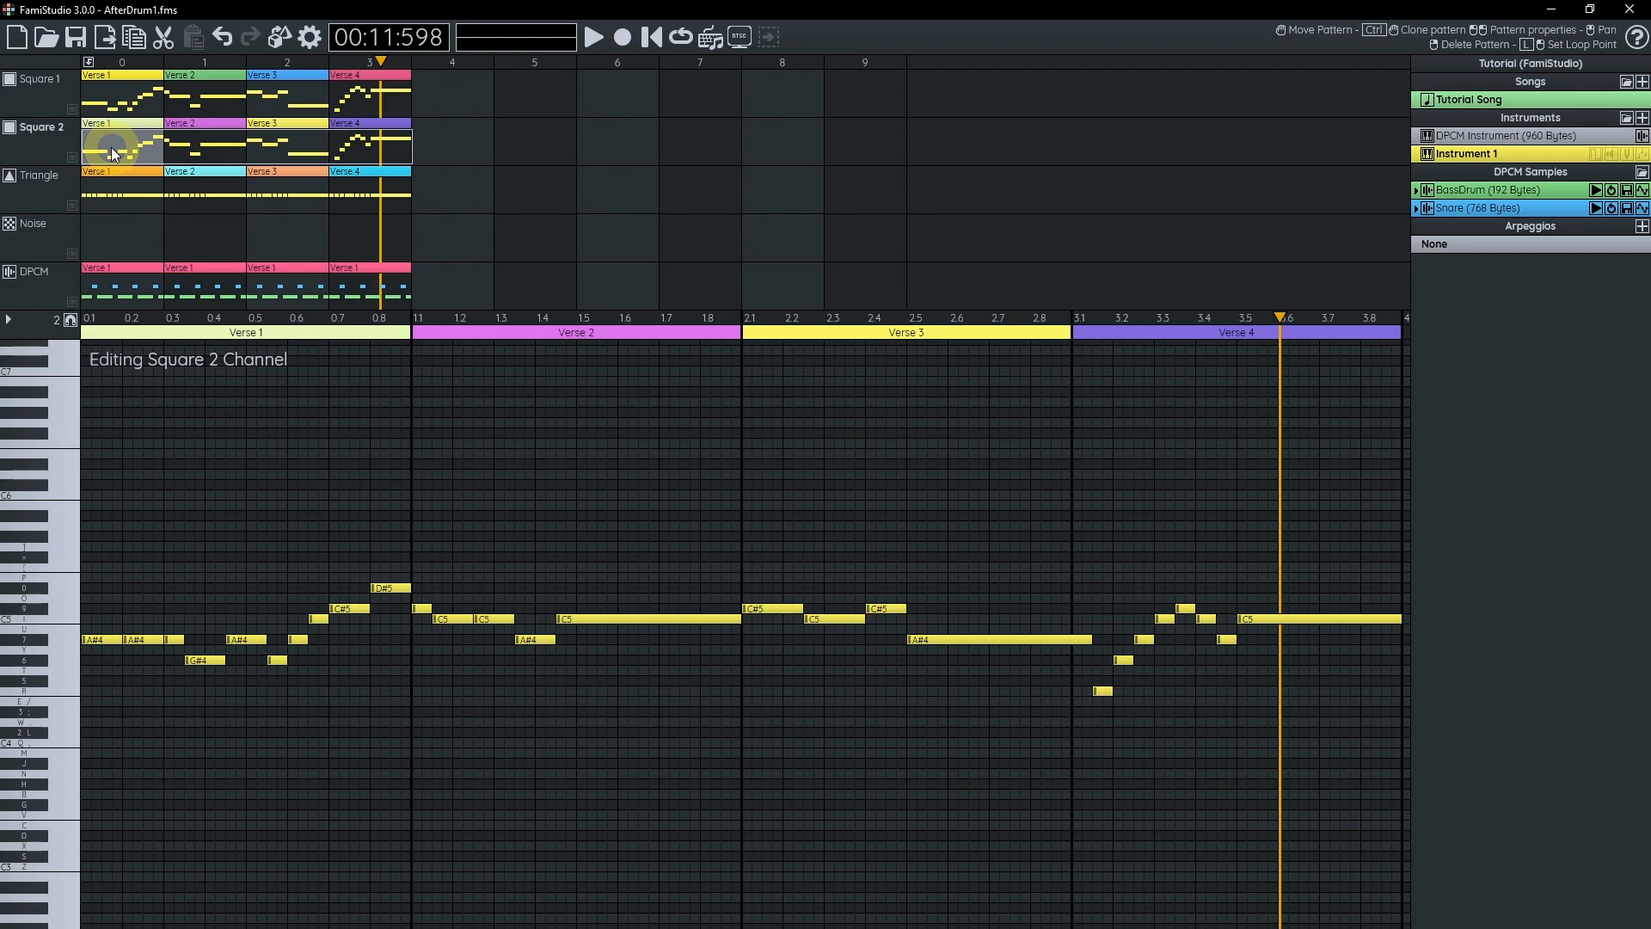
key("ctrl+3")
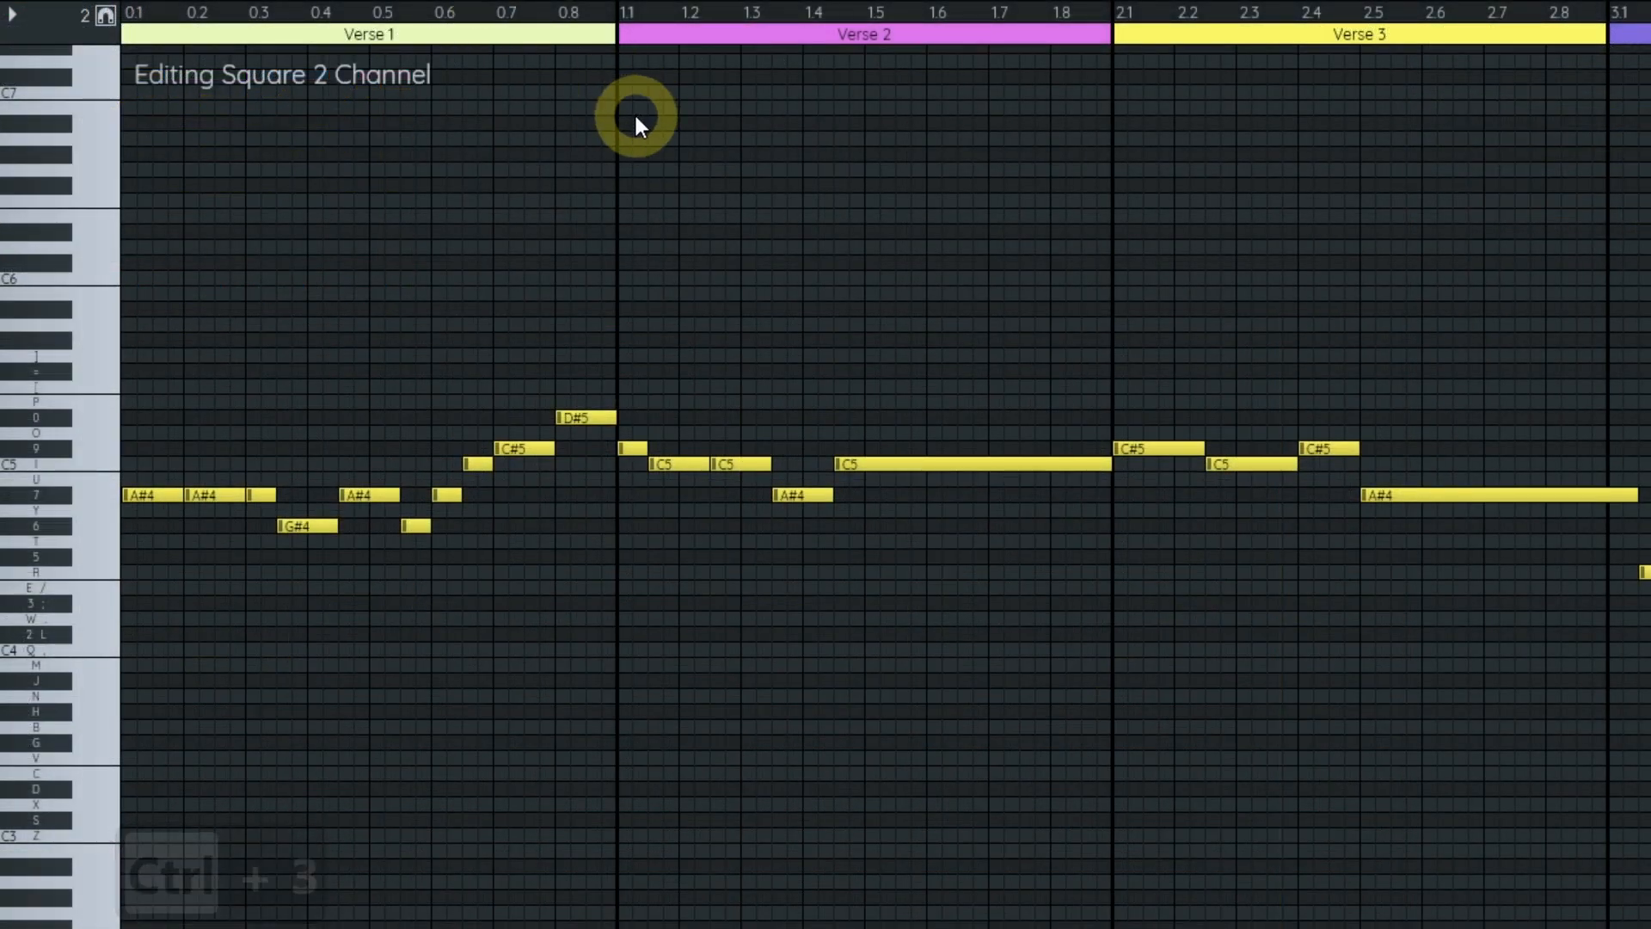
scroll(647, 318, "up", 2)
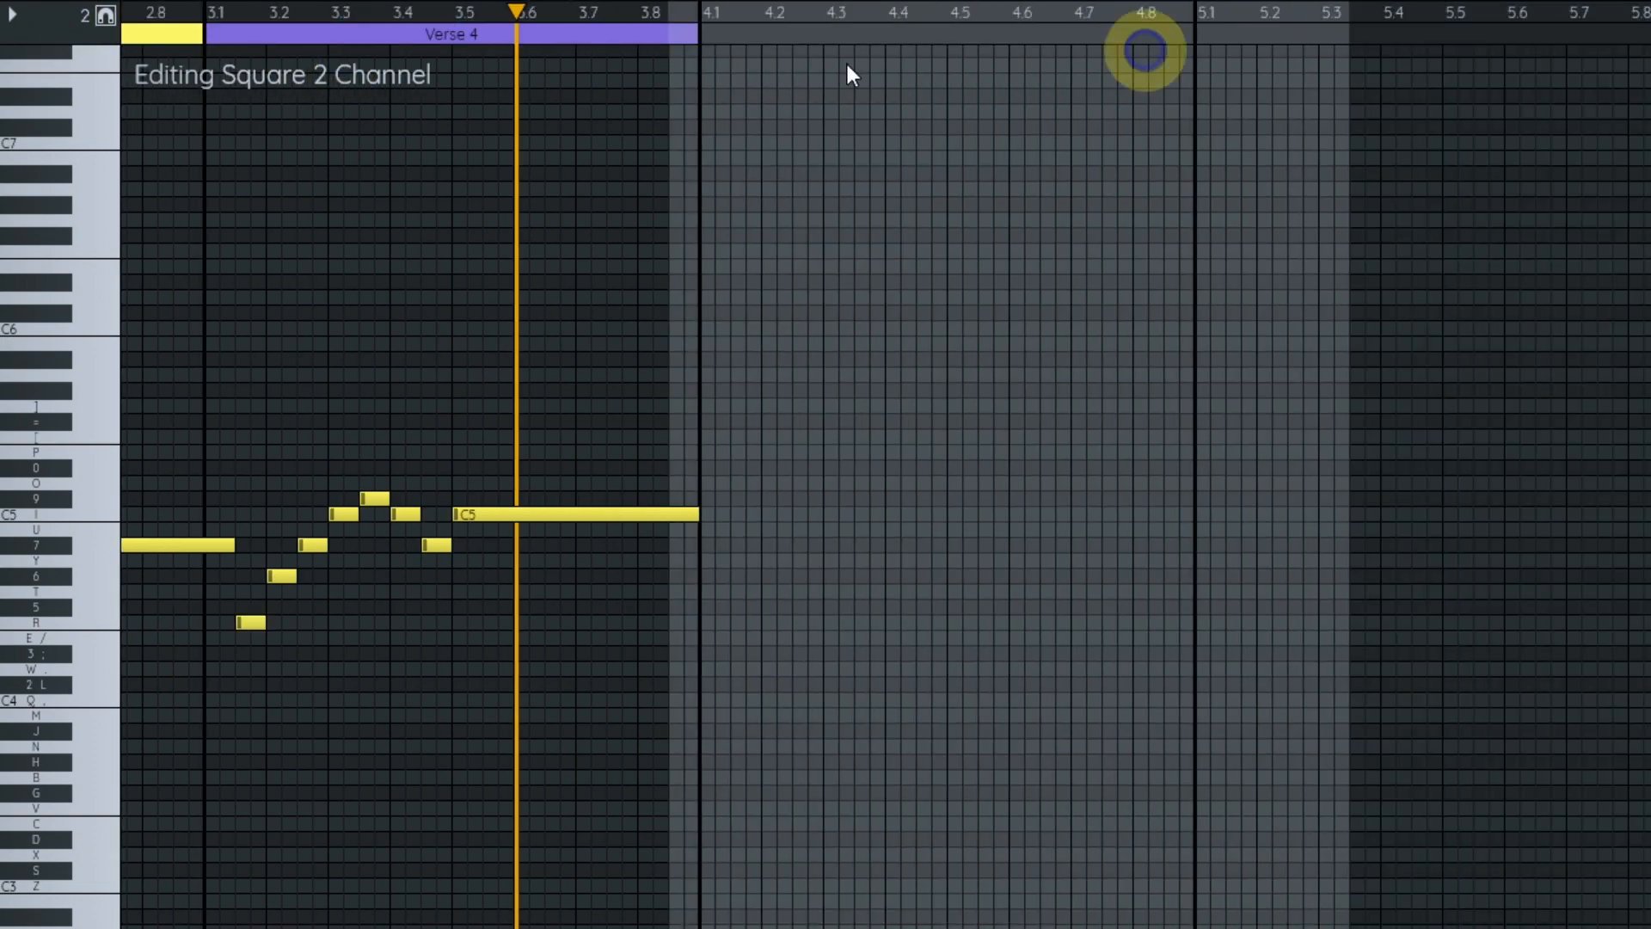
left_click_drag(1043, 63, 534, 62)
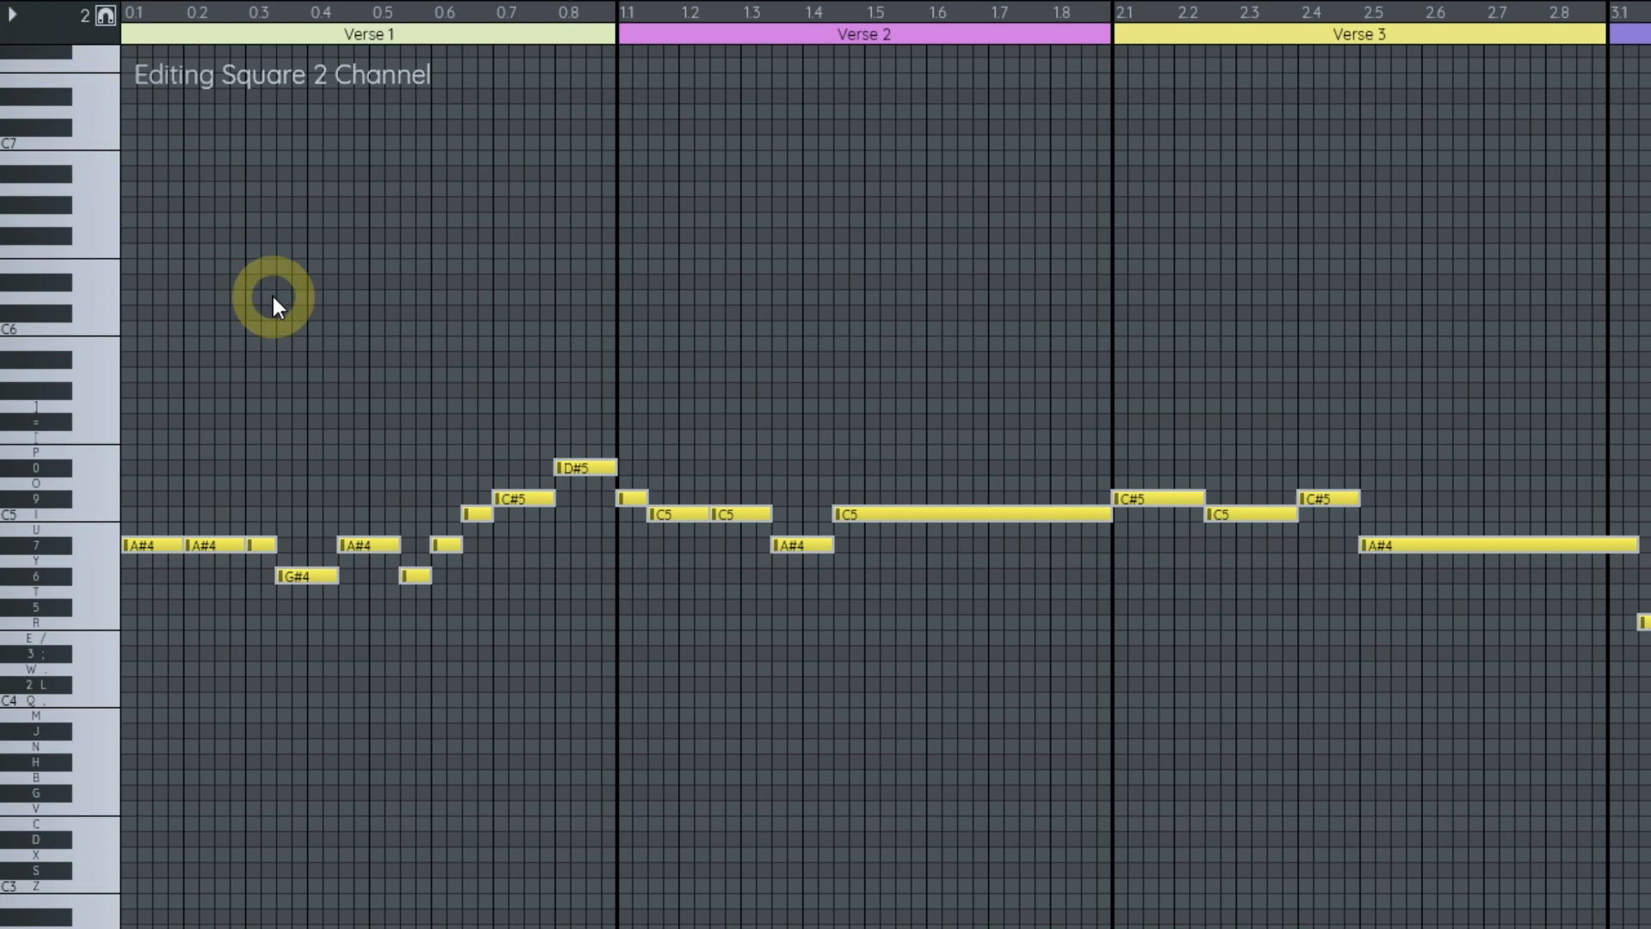
key("Down")
key("Down")
key("Down")
key("Down")
key("Down")
key("Down")
key("Down")
key("Down")
key("Down")
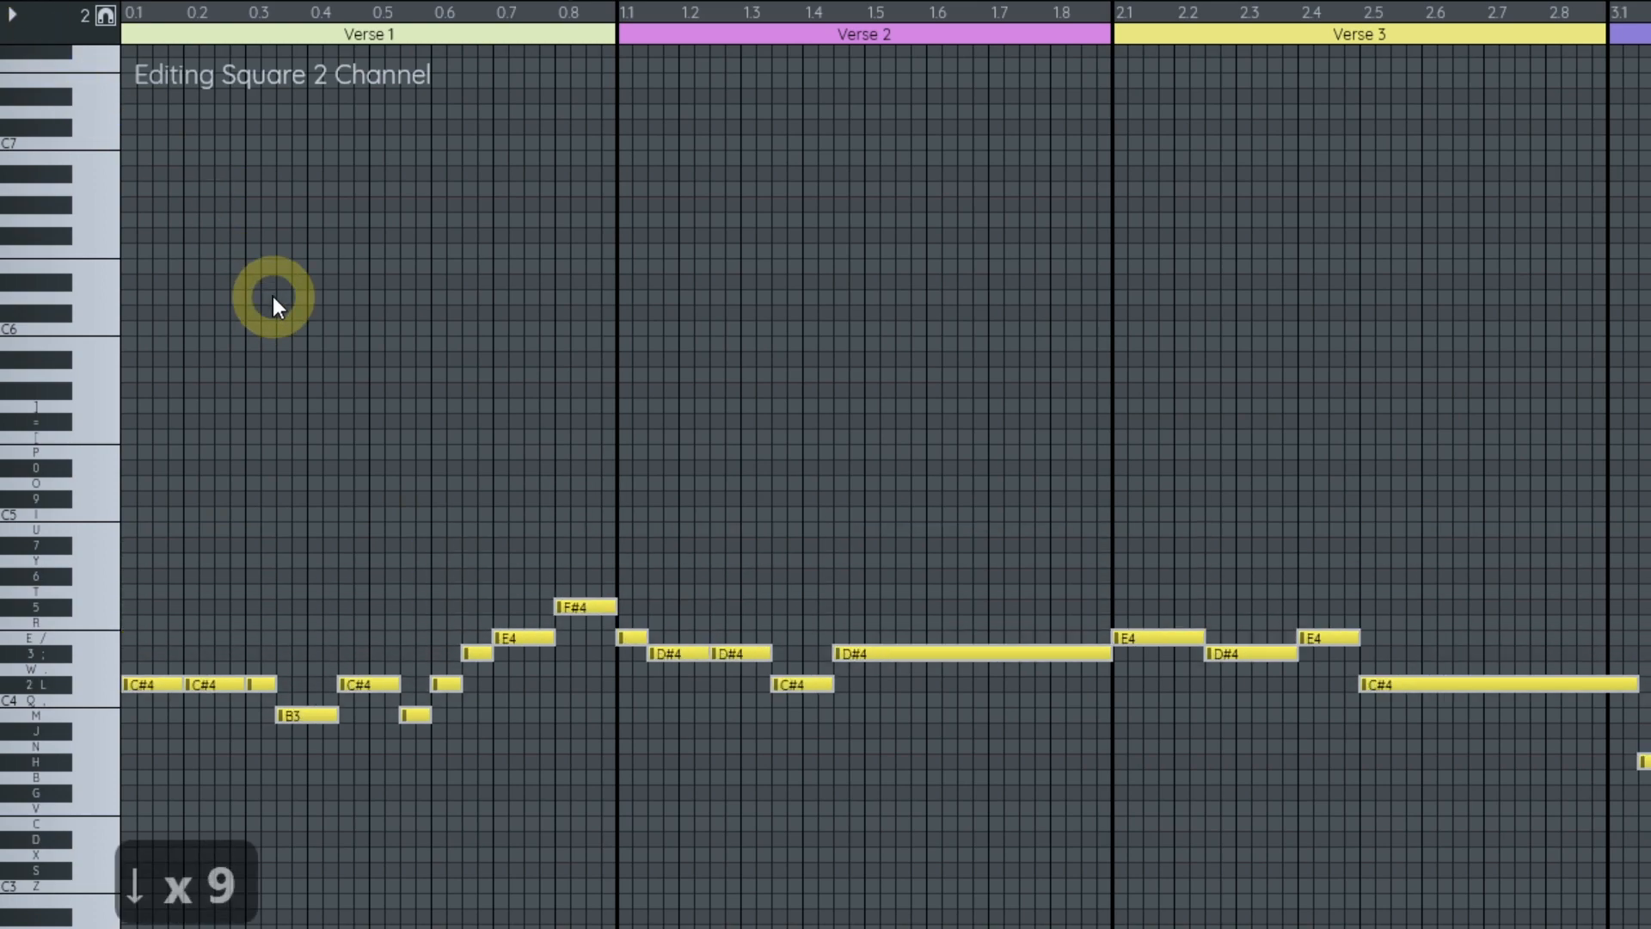
left_click_drag(809, 371, 885, 164)
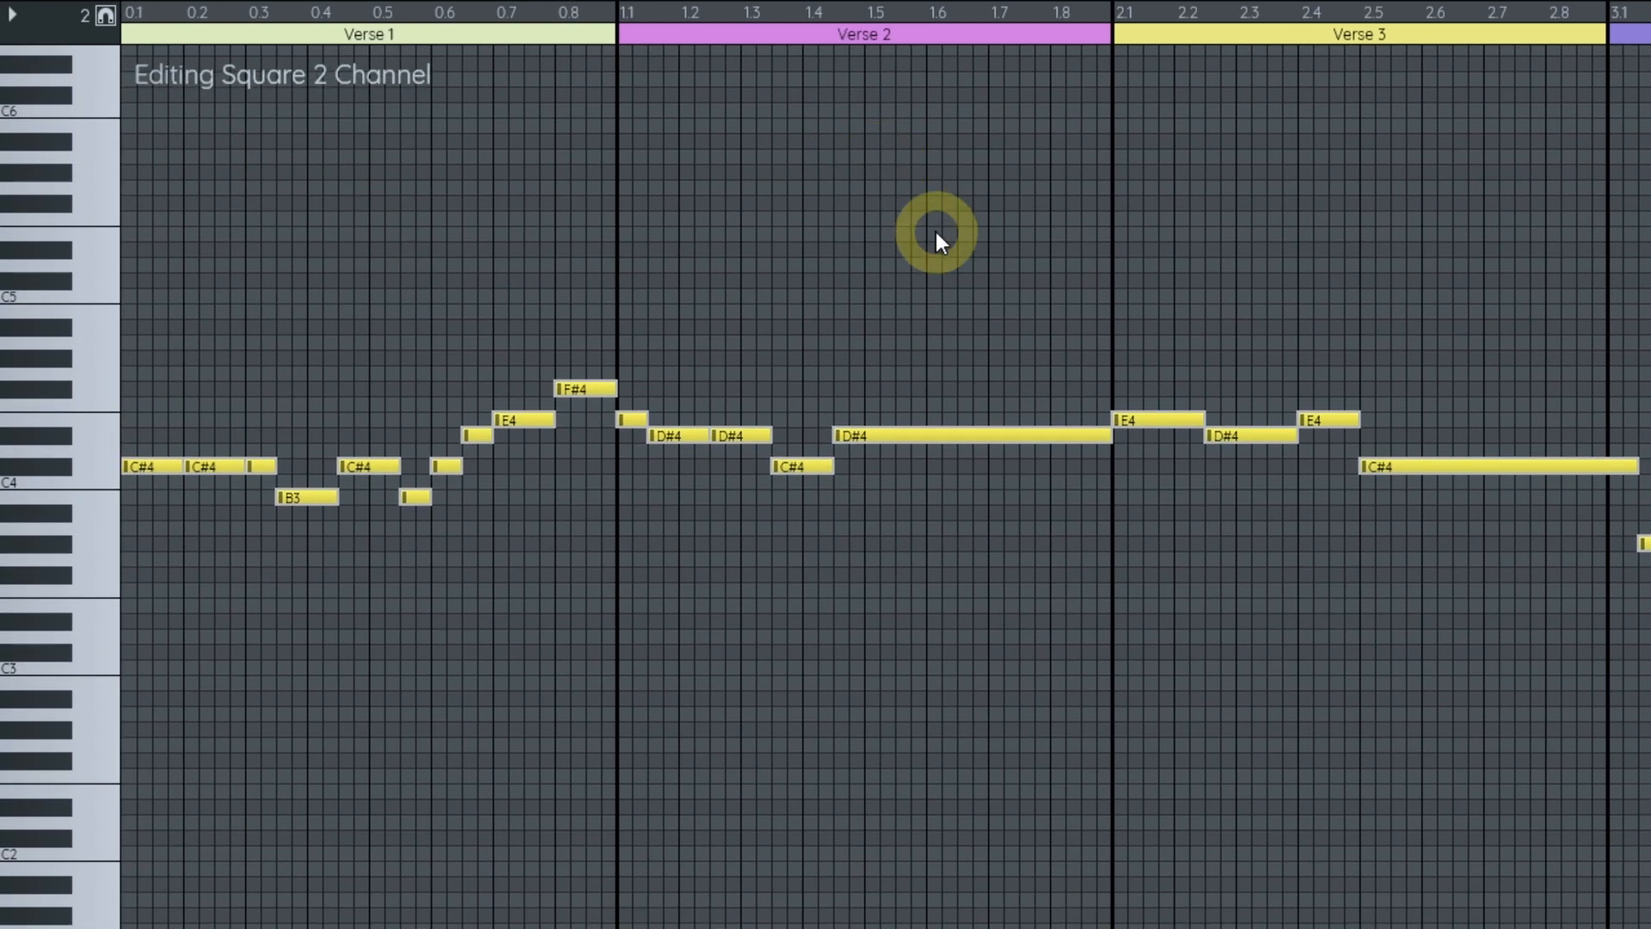
left_click(754, 436)
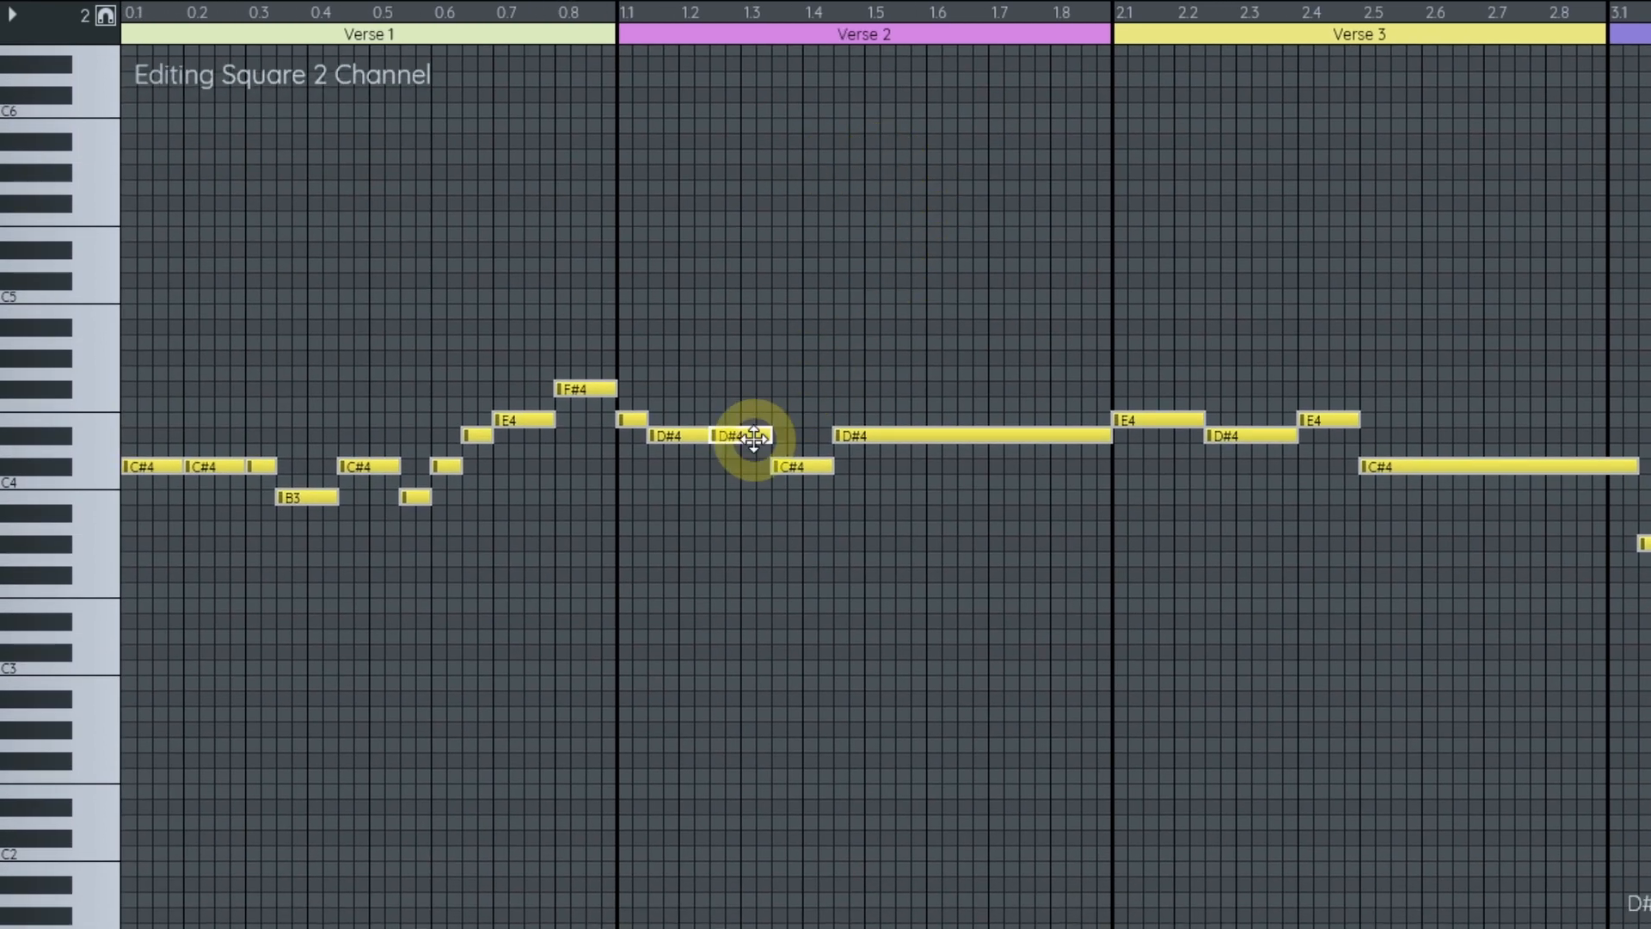
key("Escape")
scroll(745, 324, "up", 1)
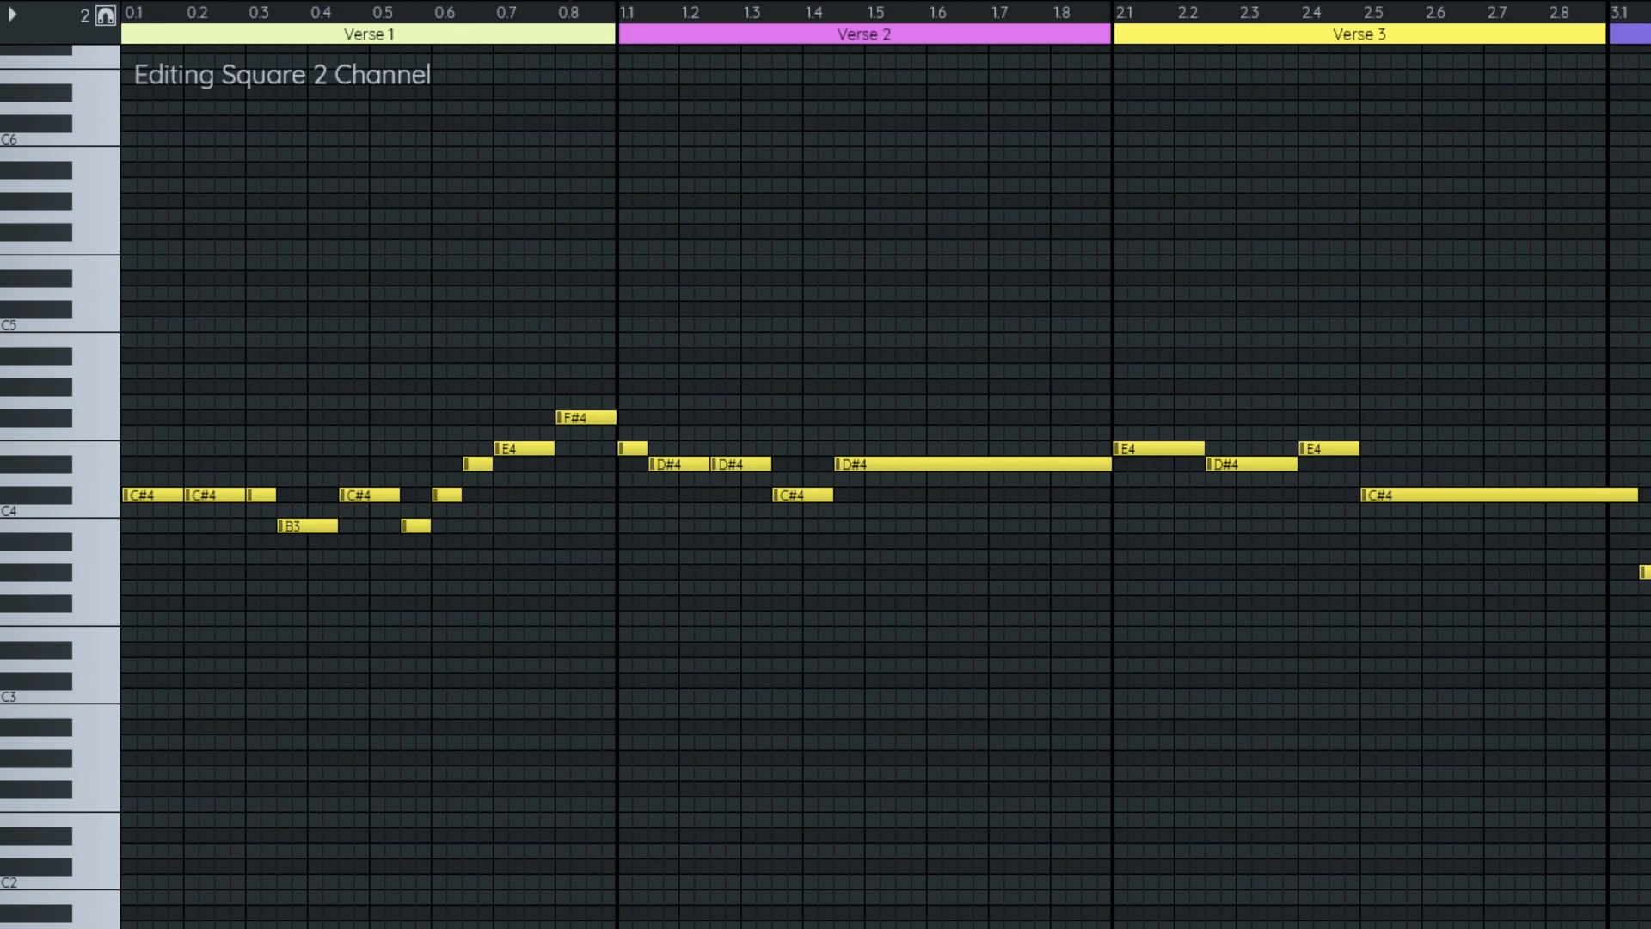
- Display the Square 1 notes as ghost notes behind the Square 2 melody
key("ctrl+1")
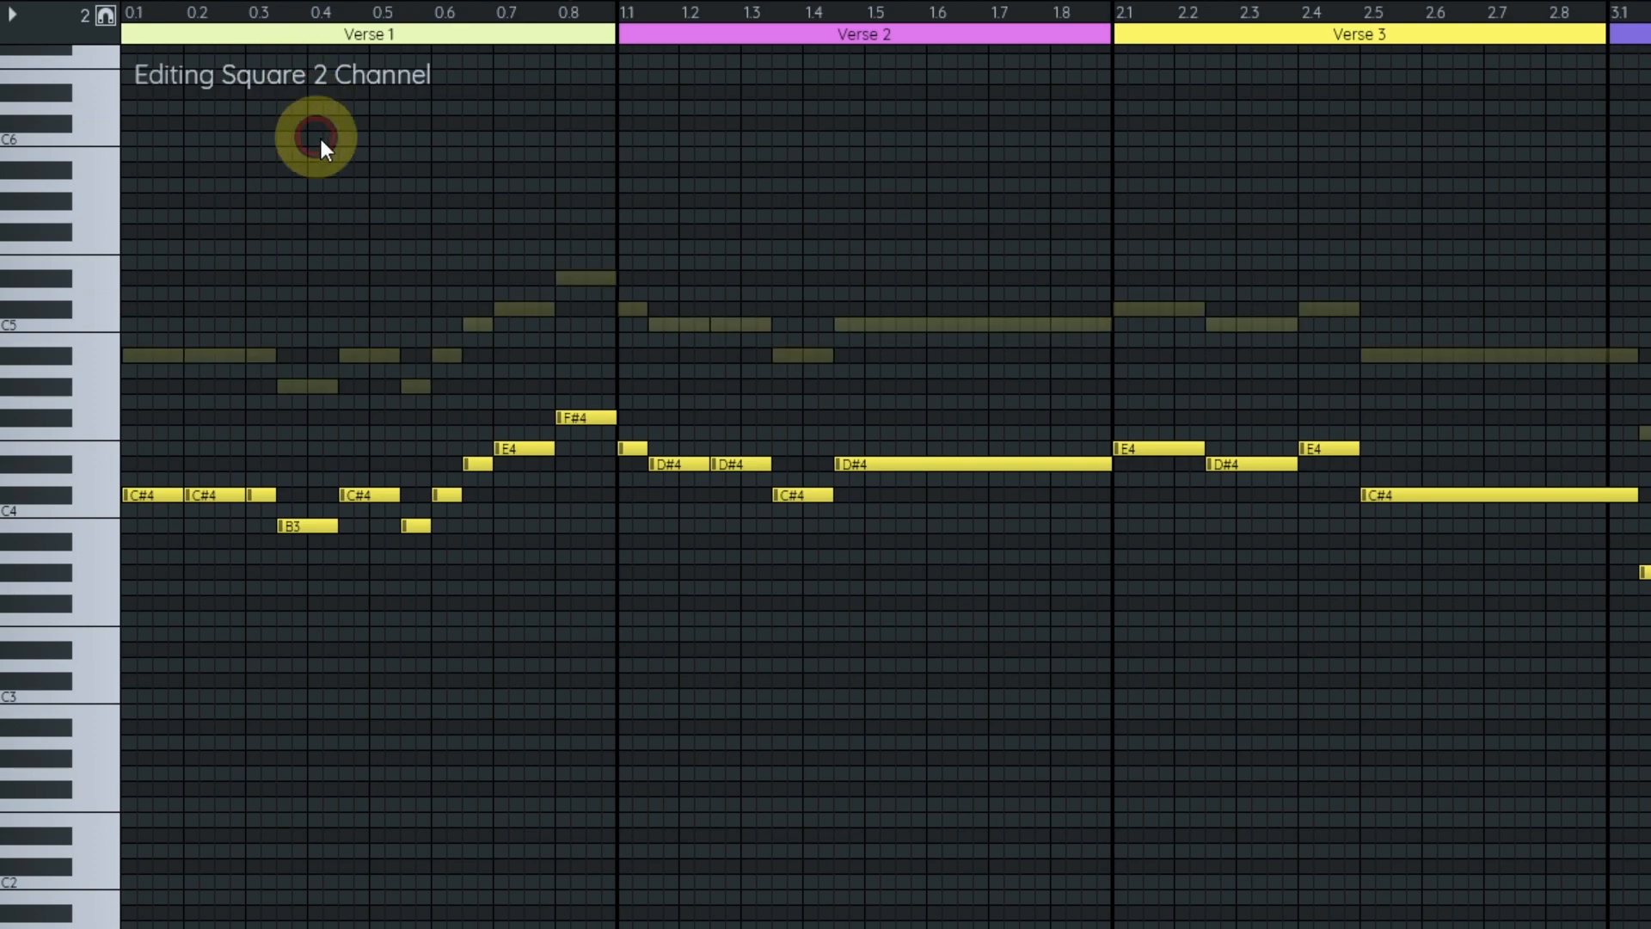
left_click(356, 316)
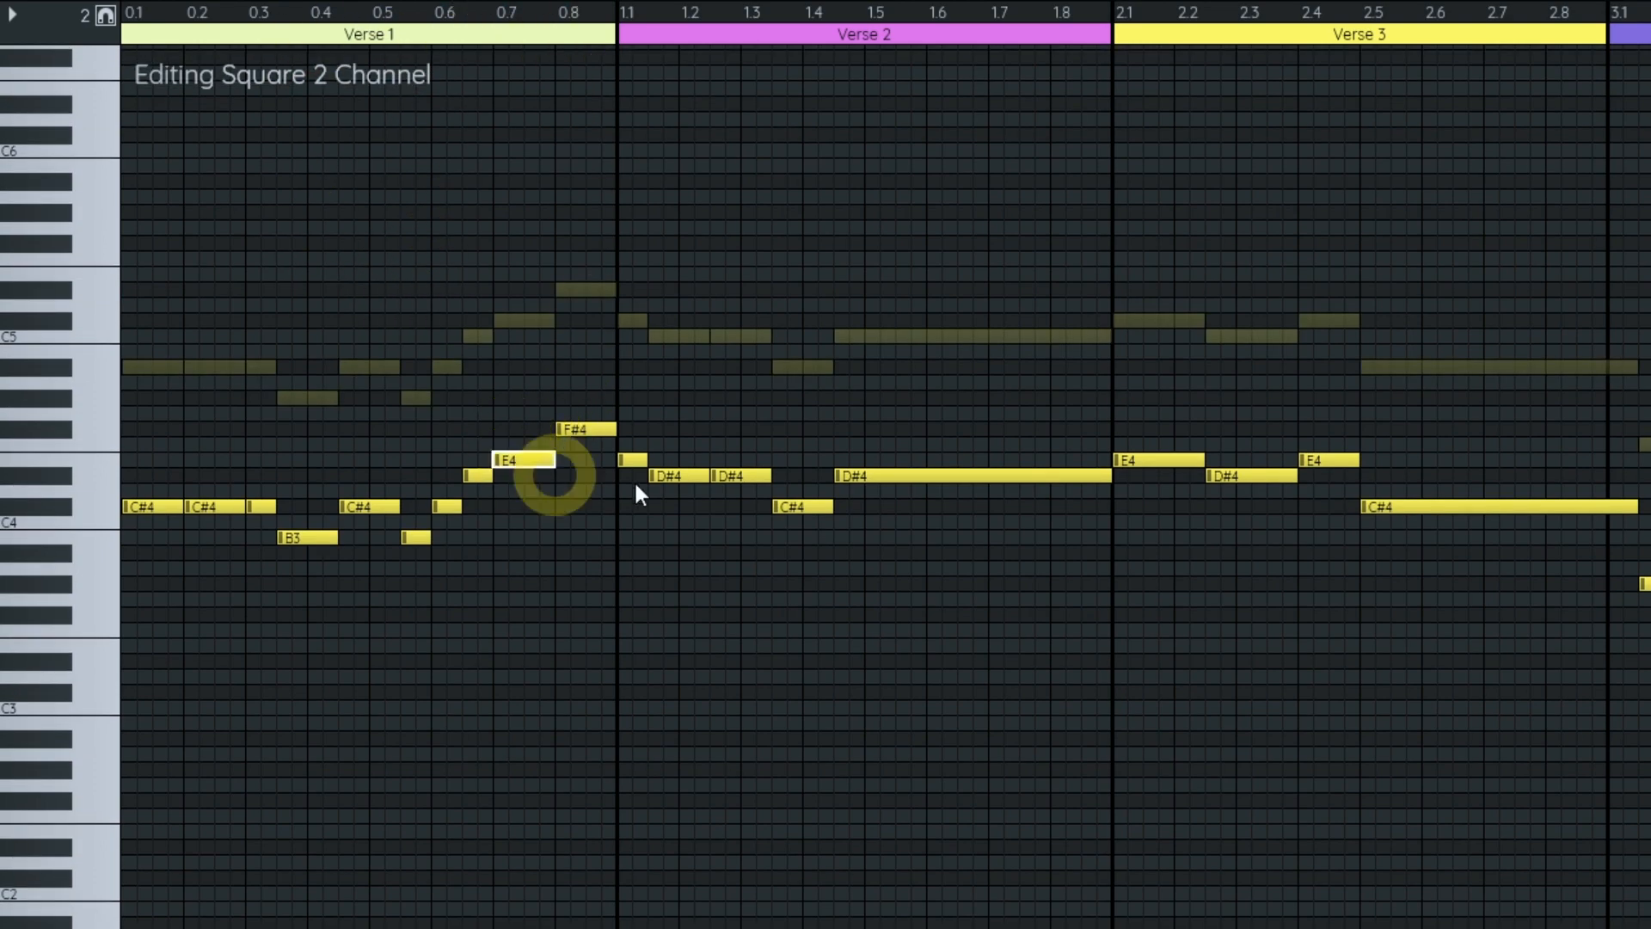
scroll(231, 401, "down", 2)
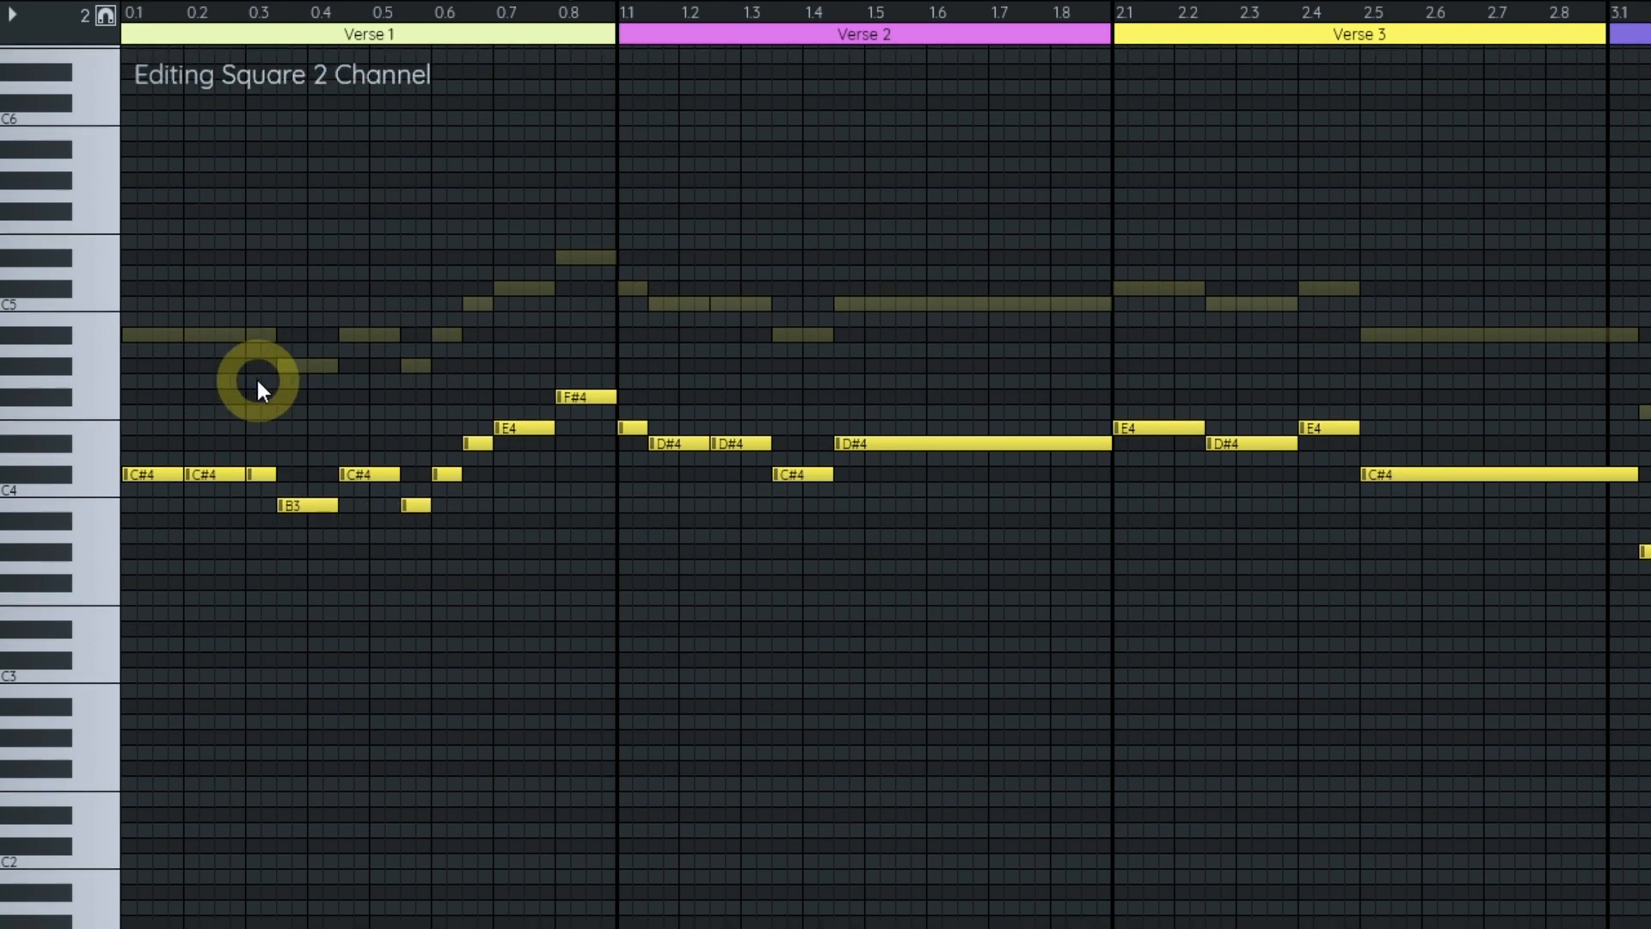
- Raise the B3 notes in Square 2's Verse 1 to C4, and the E4 notes in Verse 1 and at the start of Verse 2 to F4
scroll(271, 566, "up", 2, "ctrl")
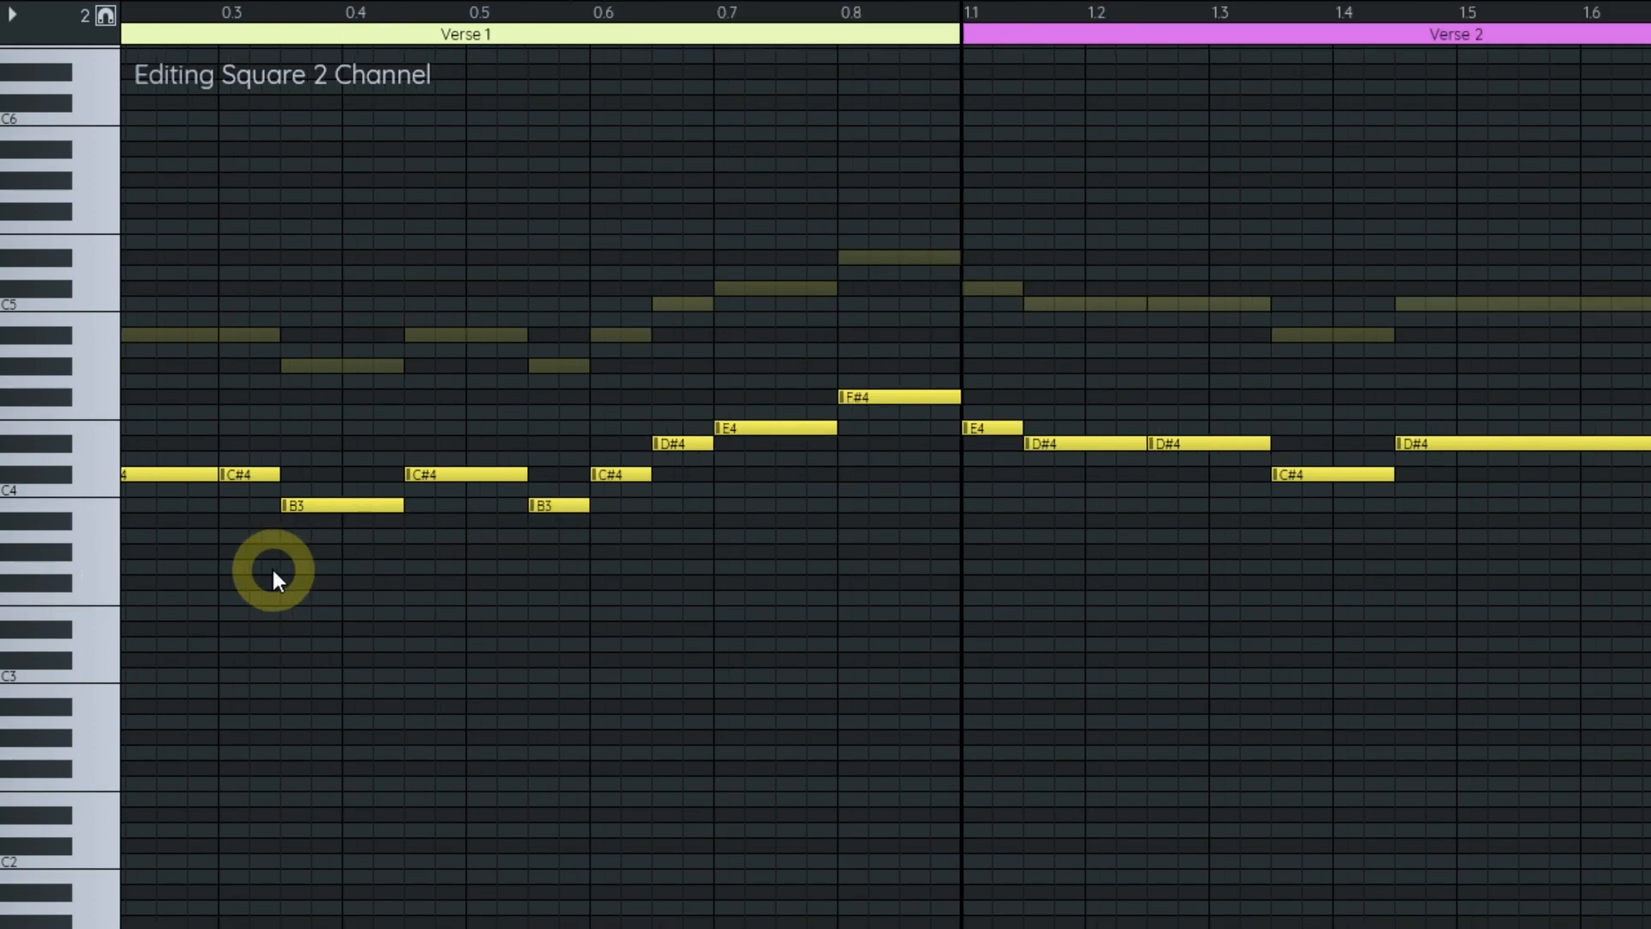
scroll(430, 576, "up", 1)
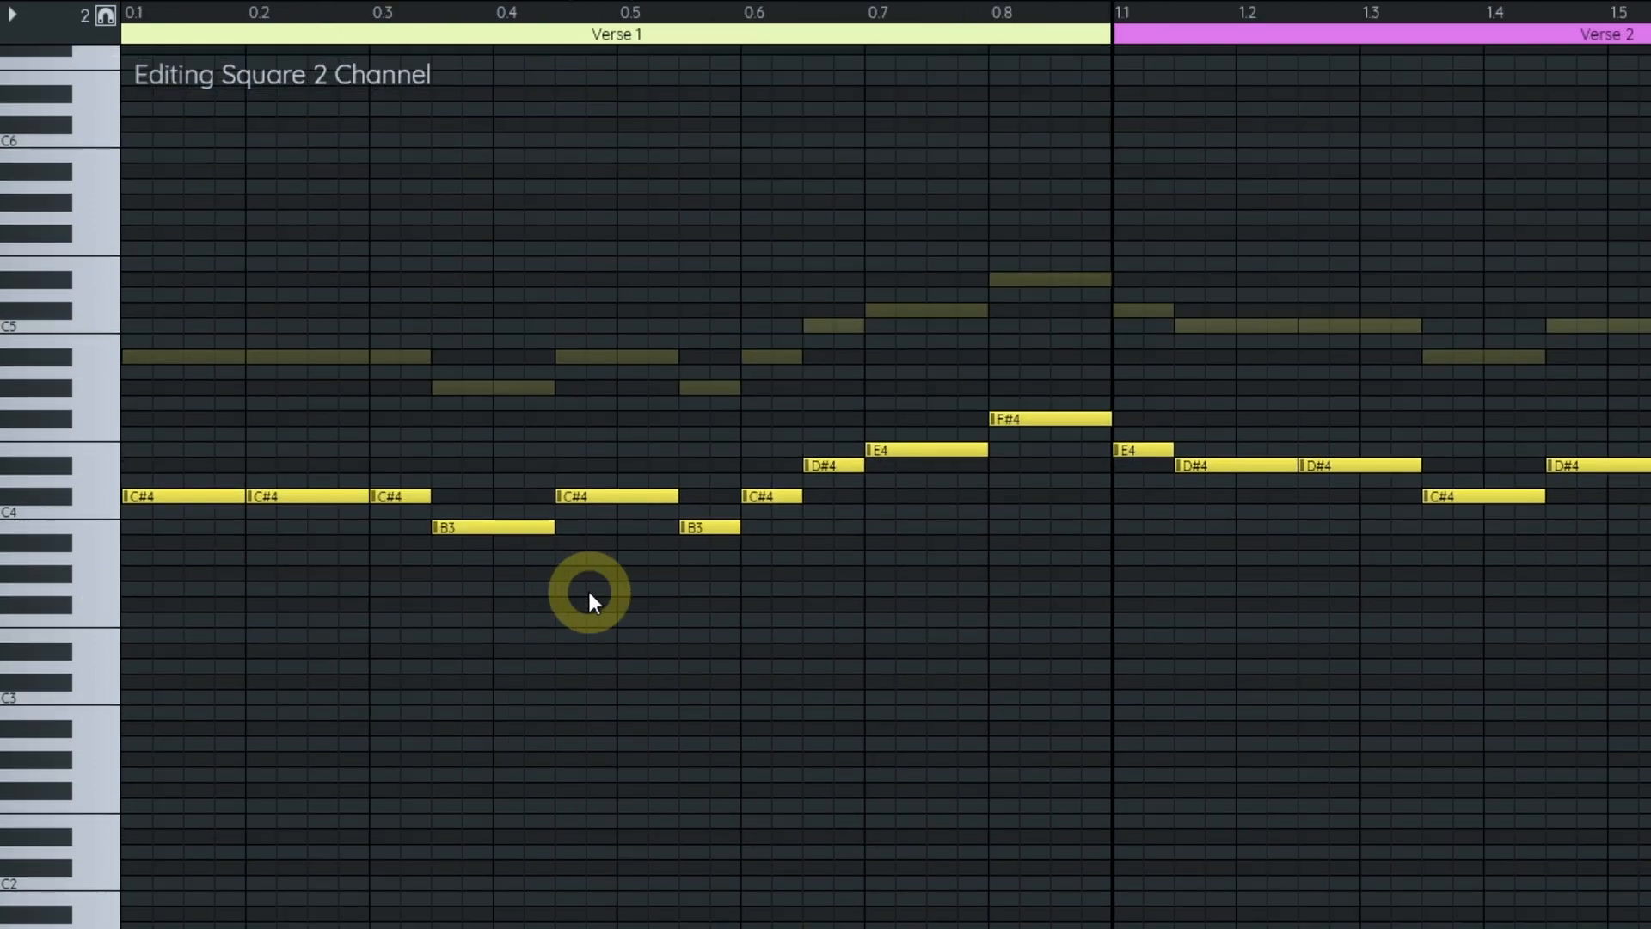
left_click(484, 529)
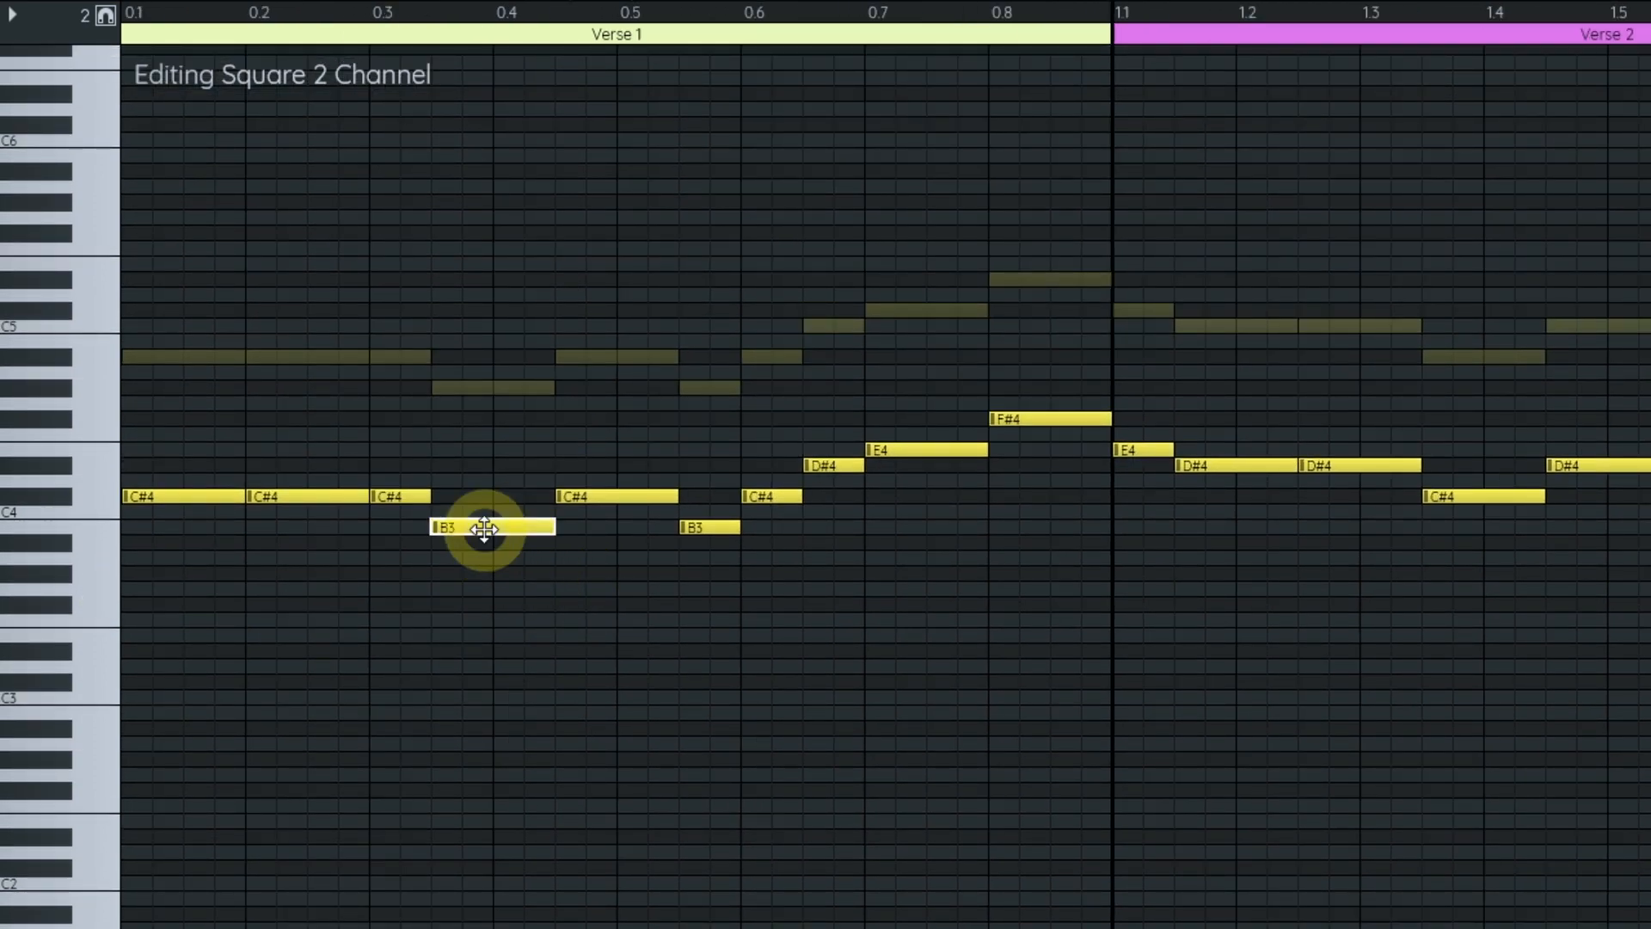
left_click_drag(484, 529, 487, 513)
left_click(709, 524)
left_click_drag(708, 524, 711, 514)
left_click(897, 450)
left_click_drag(896, 451, 900, 435)
left_click(1132, 445)
left_click_drag(1133, 444, 1139, 436)
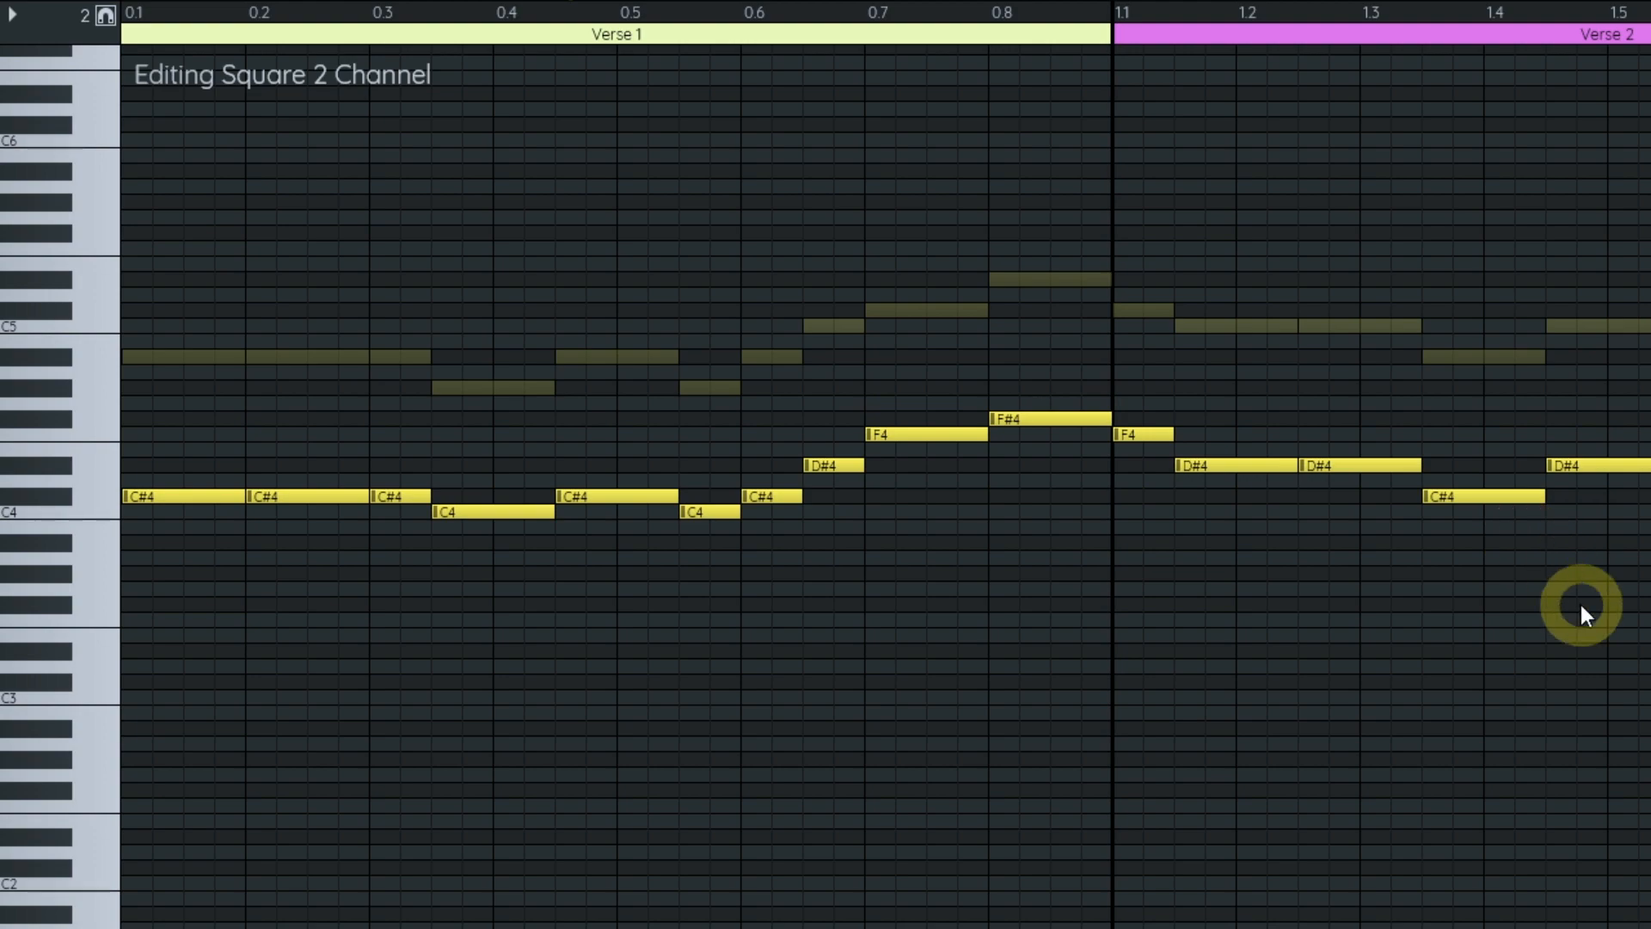
- Raise Square 2's two E4 notes in Verse 3 and the one in Verse 4 to F4, and Verse 4's B3 to C4
left_click_drag(1581, 606, 578, 621)
left_click_drag(1142, 628, 1047, 636)
left_click_drag(781, 466, 783, 451)
left_click_drag(1134, 465, 1131, 456)
left_click_drag(1647, 581, 1263, 519)
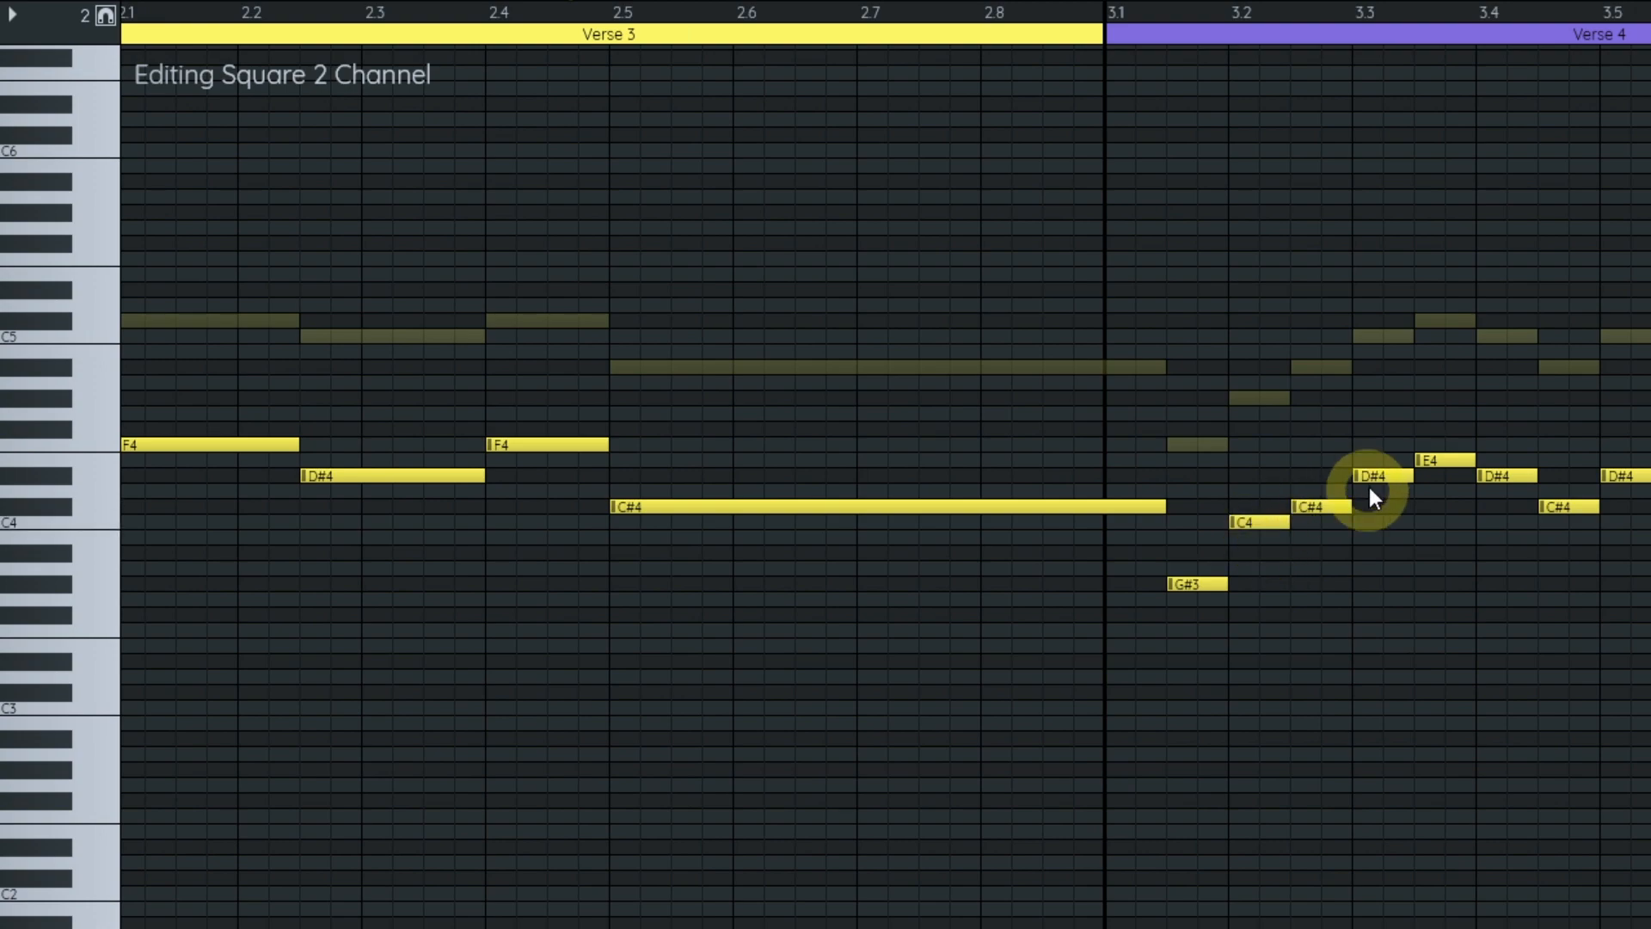
left_click_drag(1433, 461, 1439, 450)
scroll(1551, 673, "down", 1)
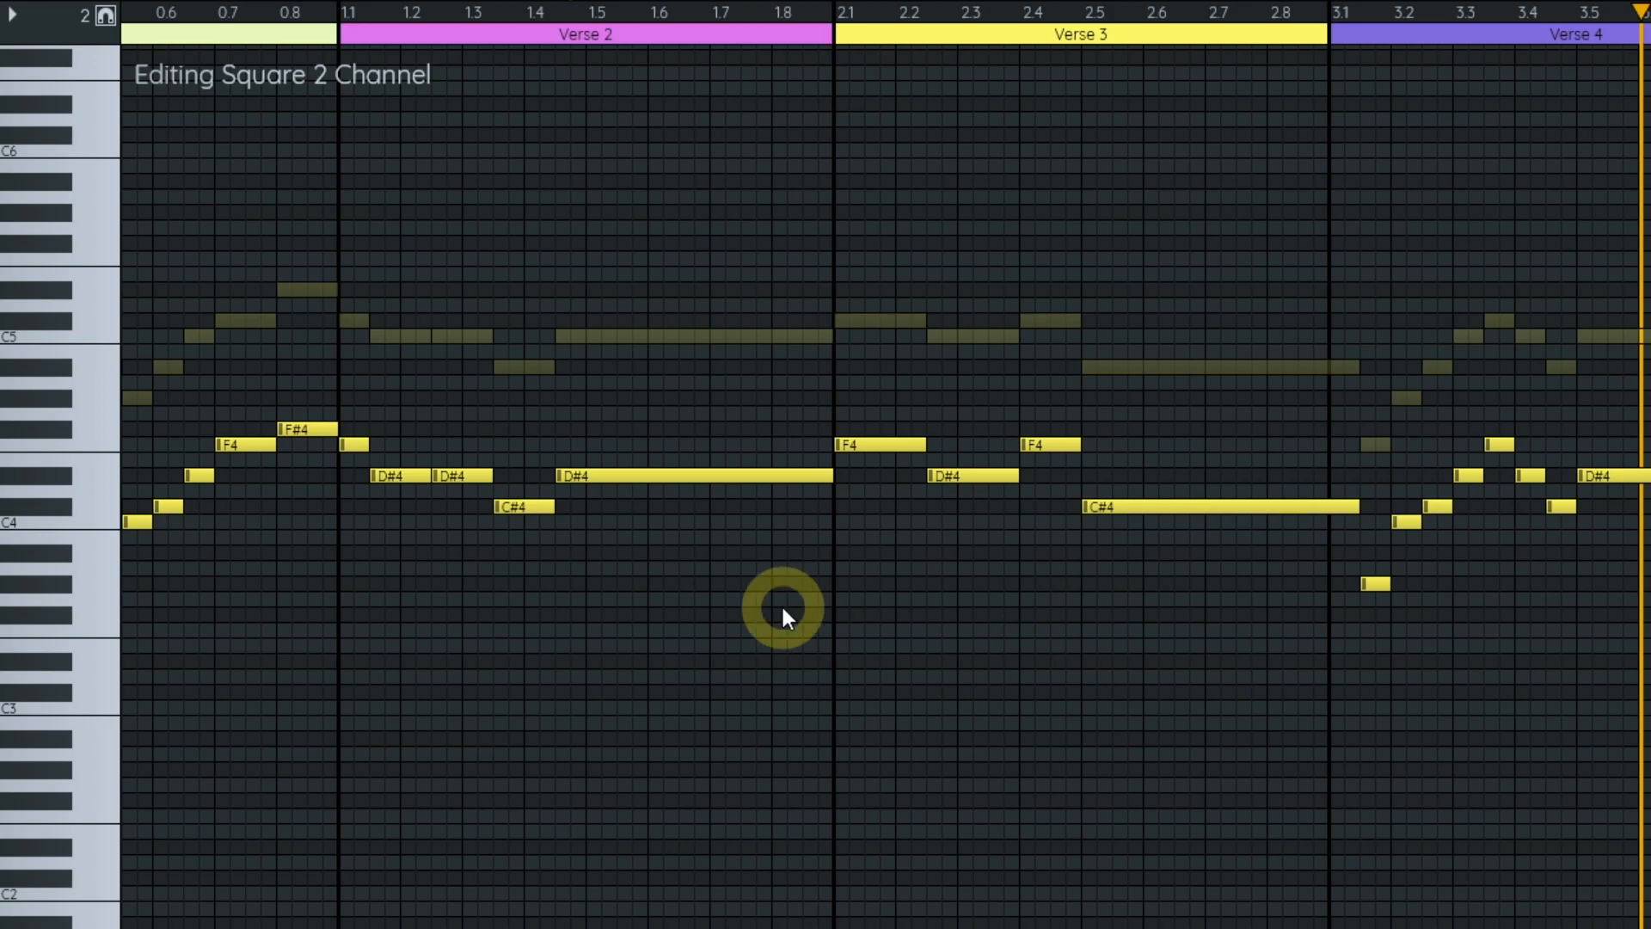
- Play the song from the beginning to hear the Square 2 harmony, and stop playback
left_click_drag(782, 608, 1540, 607)
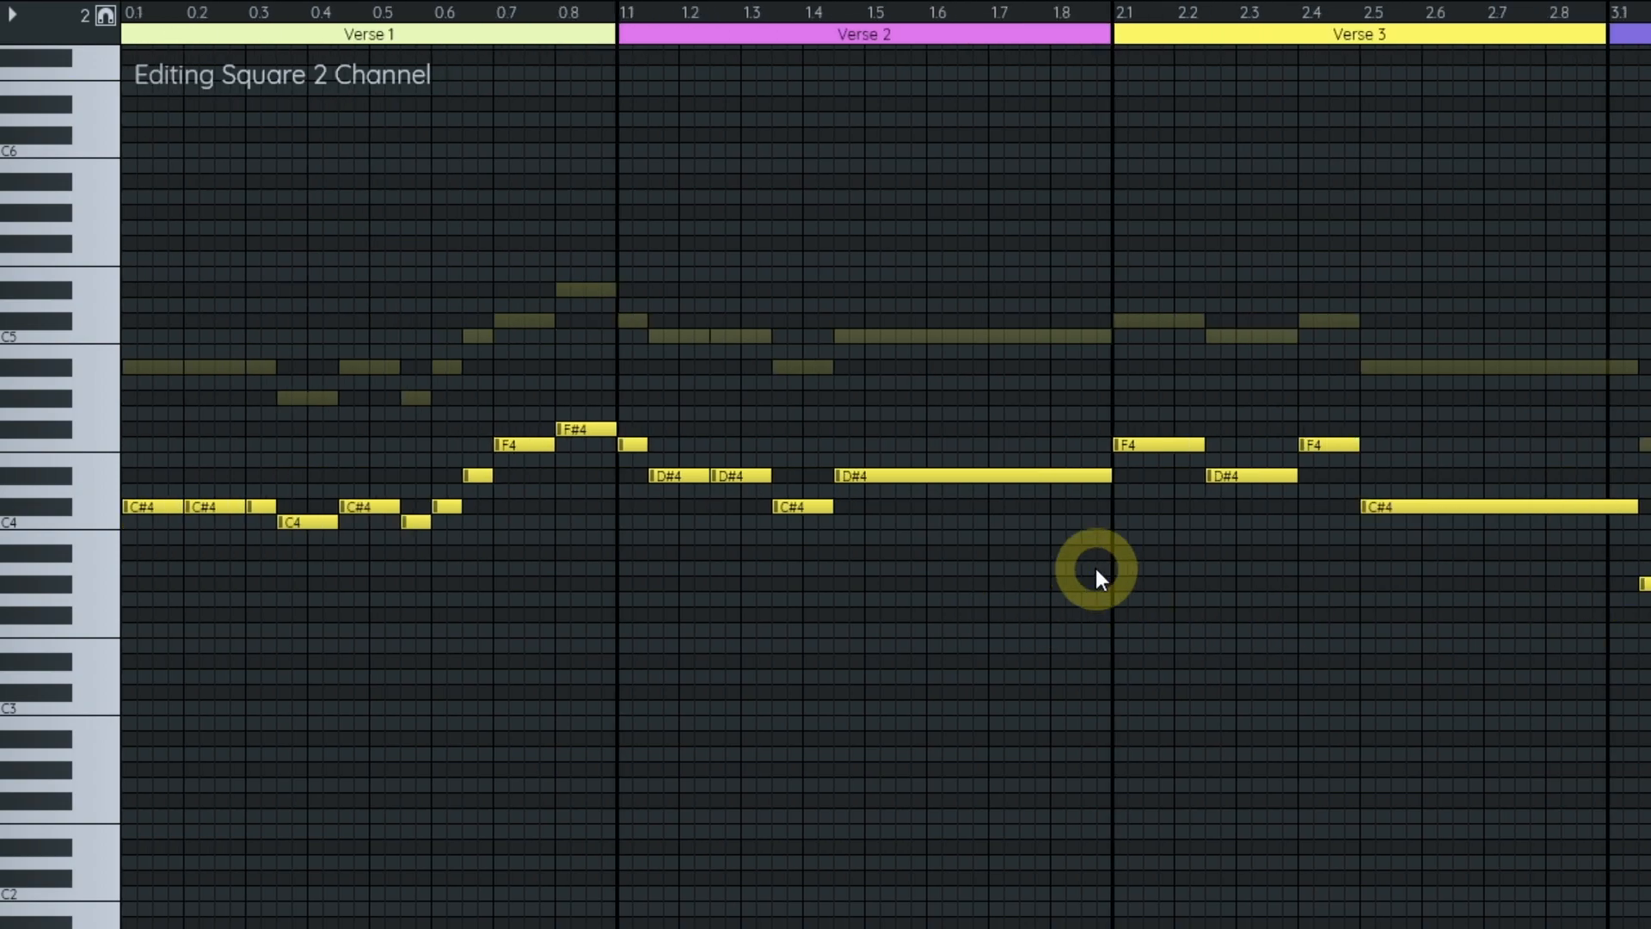
key("shift+space")
key("ctrl+2")
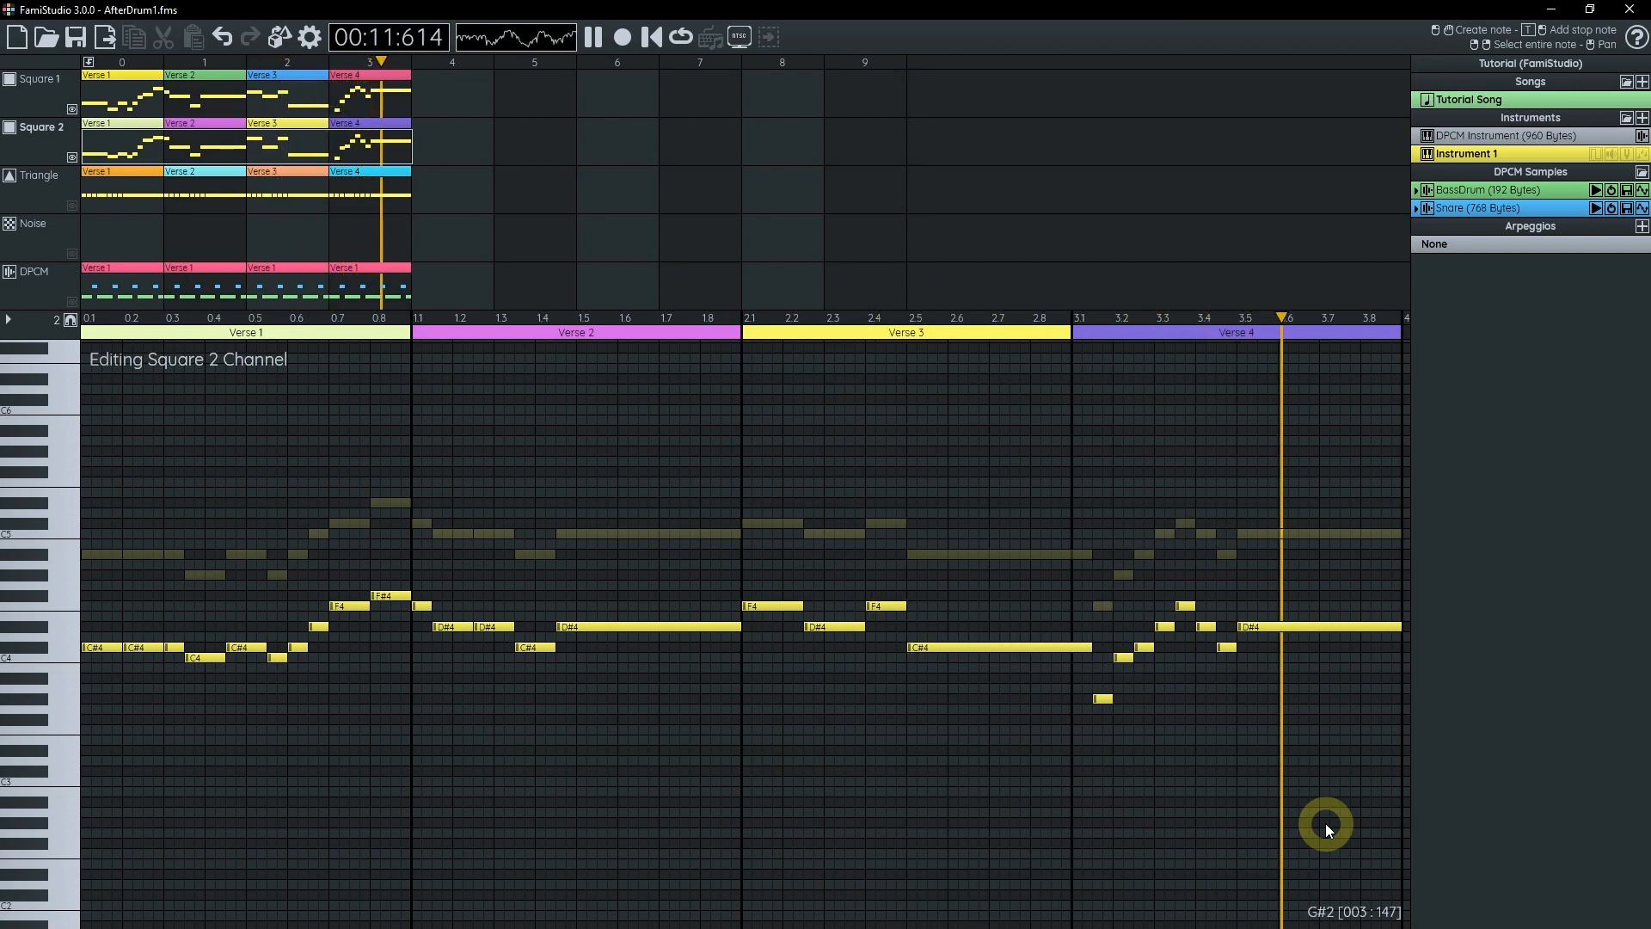
key("space")
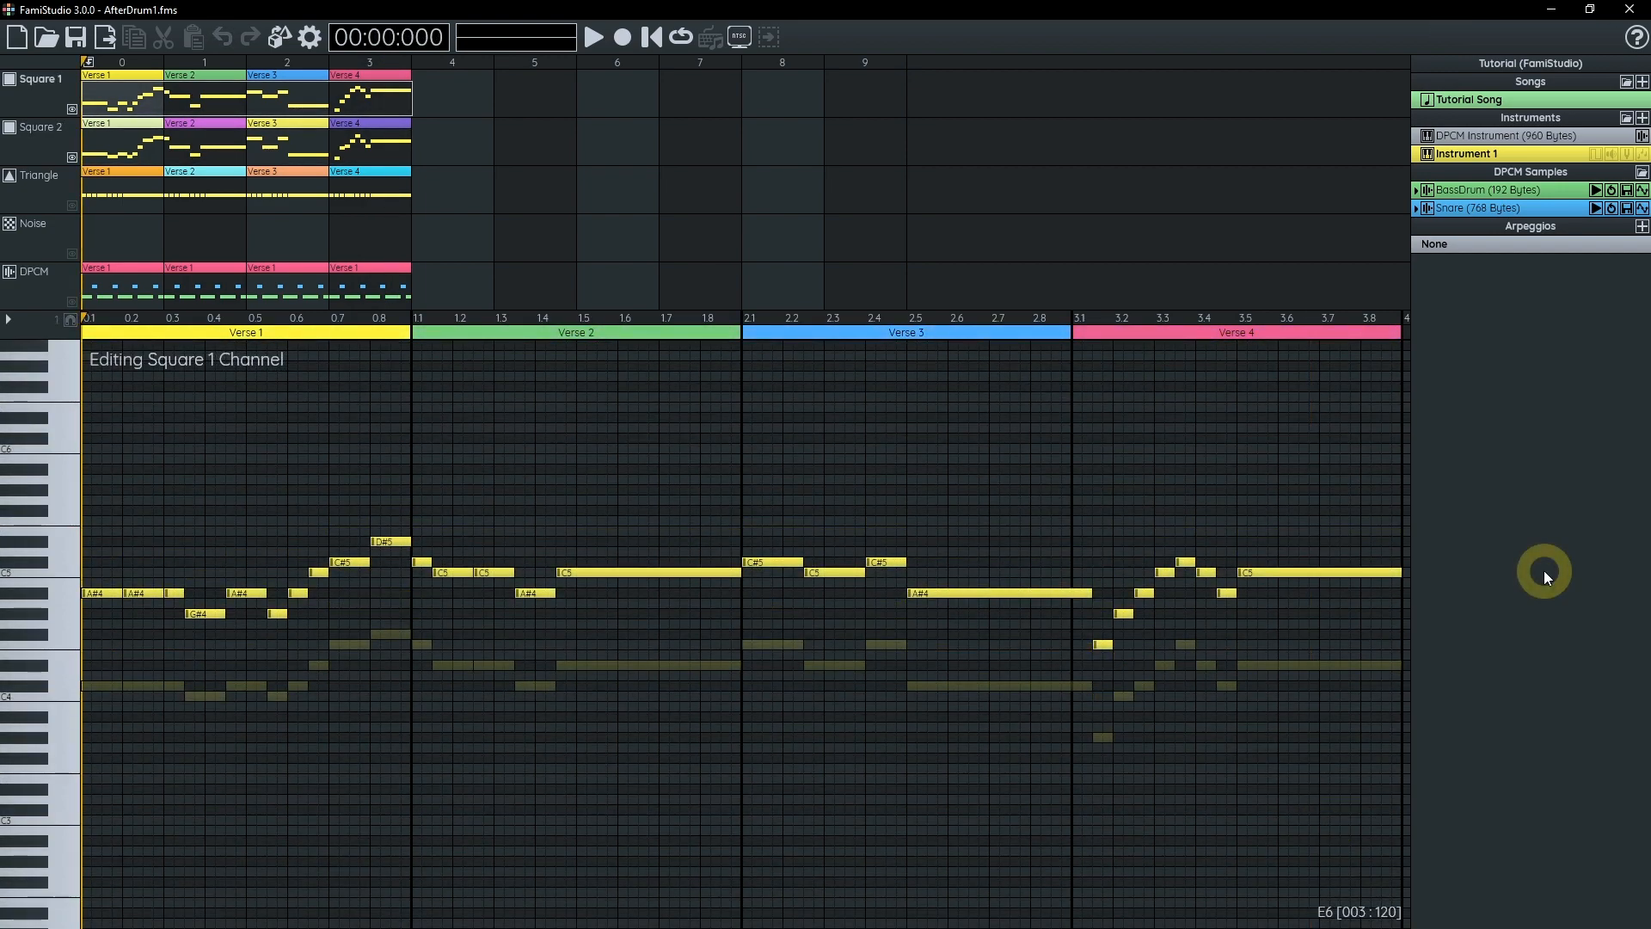
- Add a DPCM pattern in column 4, name it Chorus 1 and copy that name for reuse
double_click(449, 287)
type("Chorus 1")
key("shift+Home")
key("ctrl+c")
key("Return")
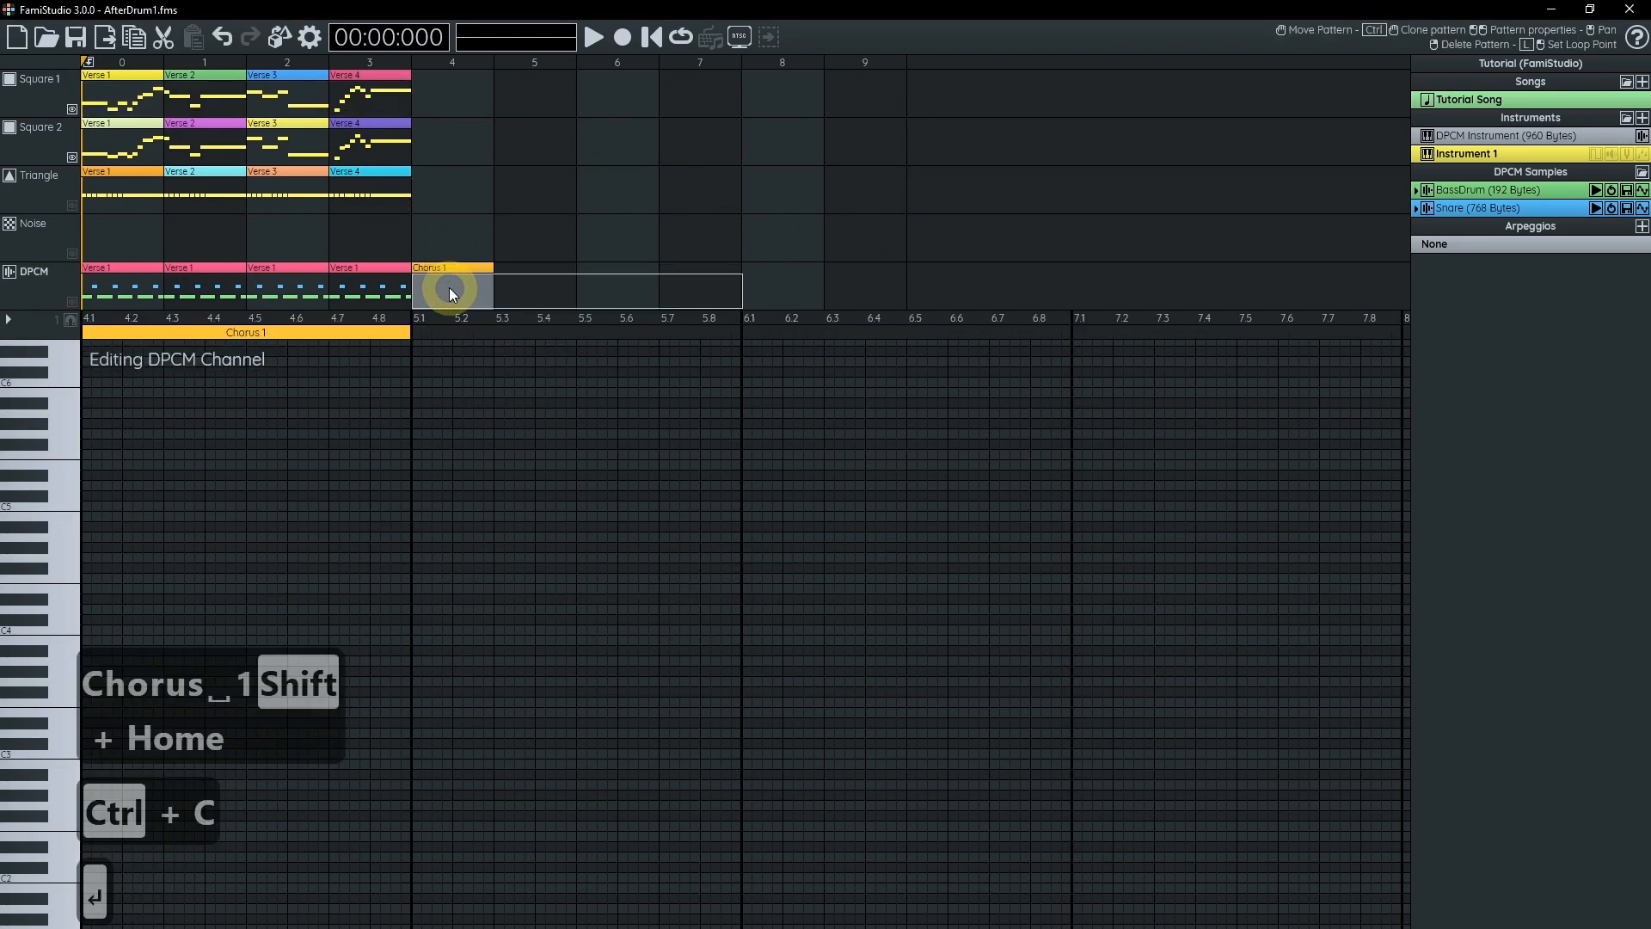
- Add a DPCM pattern in column 5 and name it Chorus 2 by reusing the copied name
double_click(545, 285)
key("ctrl+v")
key("BackSpace")
type("2")
key("Return")
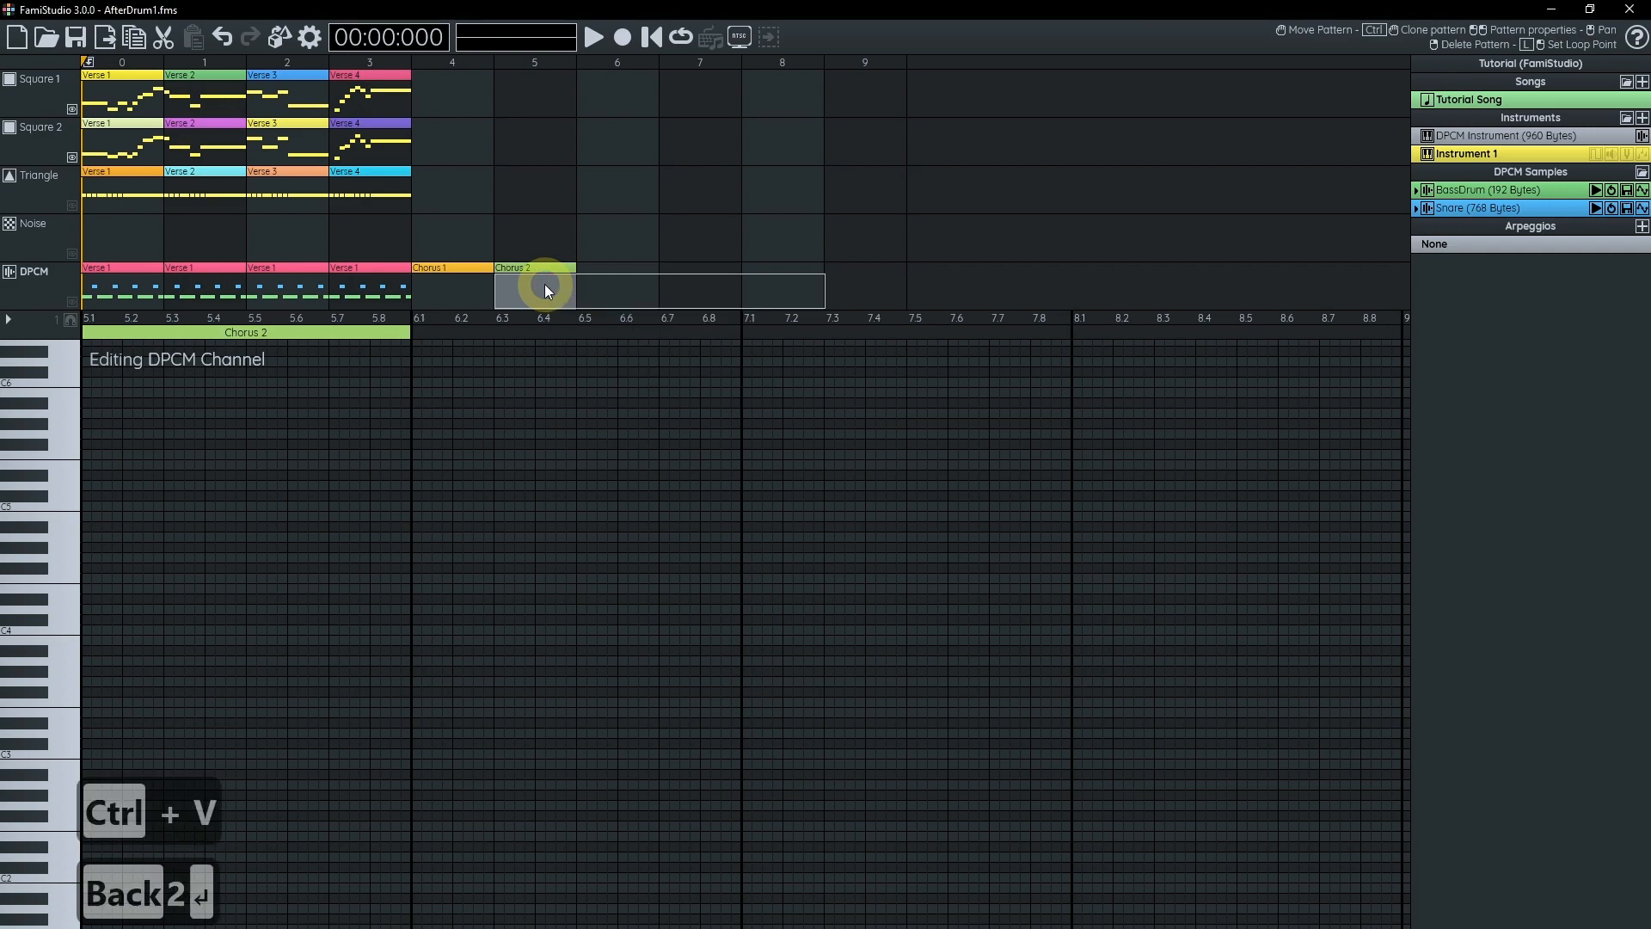
- Place eight C2 bass drum notes in the DPCM Chorus 1 pattern, one on each beat
left_click(416, 301)
left_click_drag(413, 701, 863, 566)
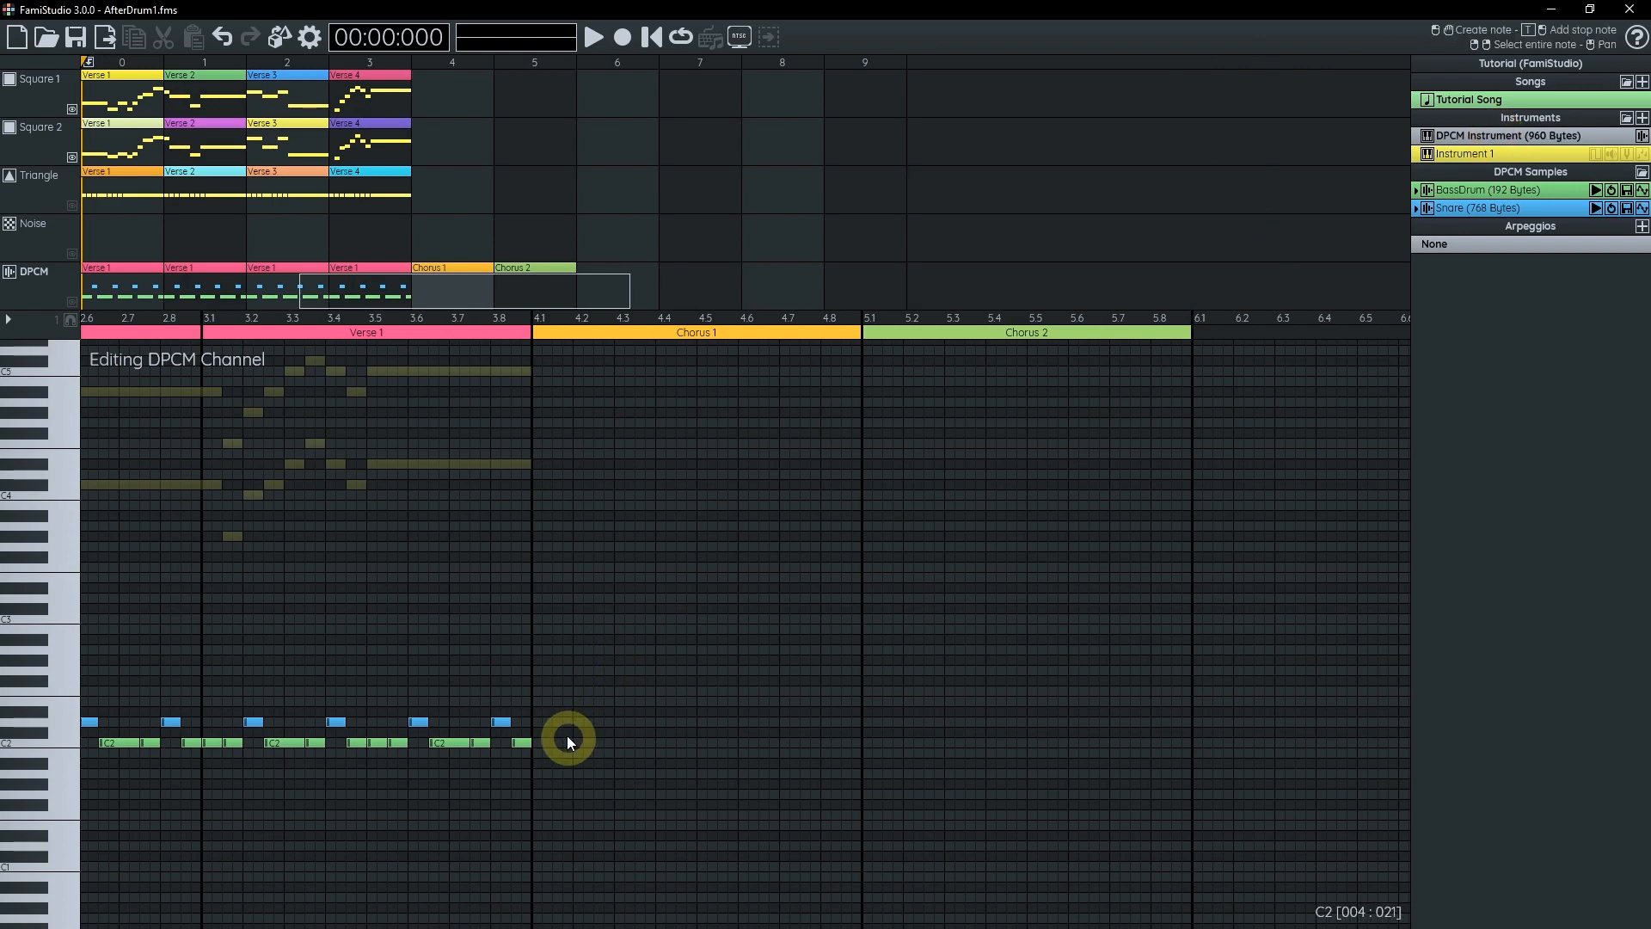
scroll(575, 717, "up", 1)
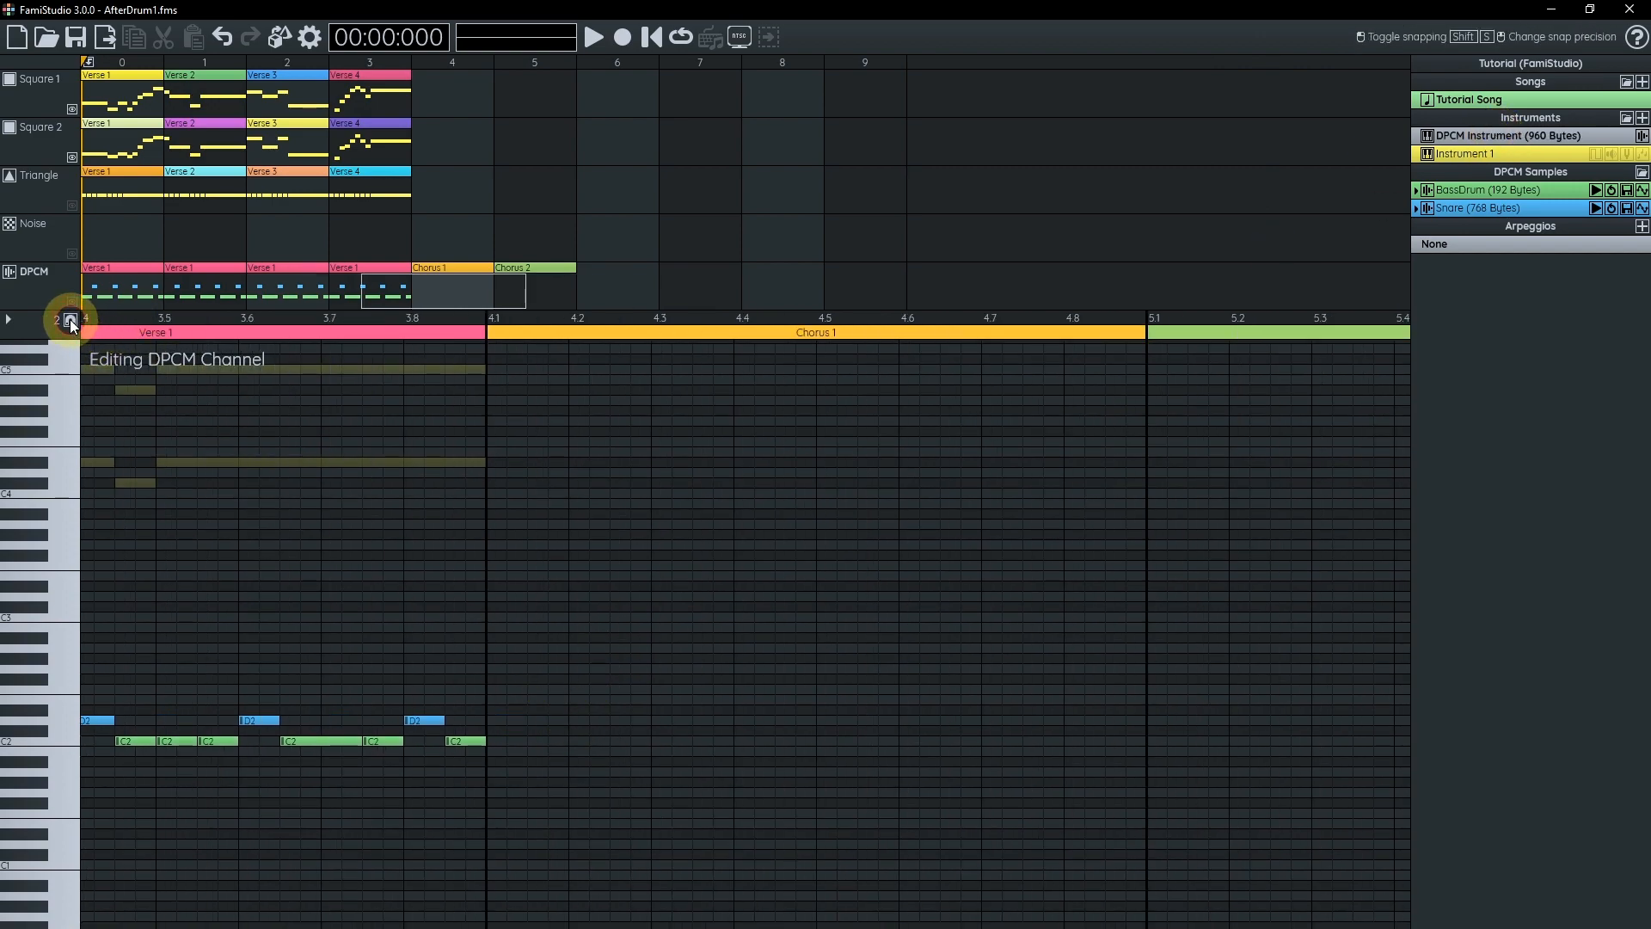
left_click(511, 739)
left_click(610, 741)
left_click(675, 741)
left_click(747, 742)
left_click(829, 742)
left_click(925, 740)
left_click(1025, 741)
left_click(1077, 741)
- Place two half-beat C2 notes on beat 5.1 and two half-beat D2 notes on beat 5.2 of the DPCM Chorus 2 pattern
left_click_drag(1076, 741, 217, 629)
key("ctrl+3")
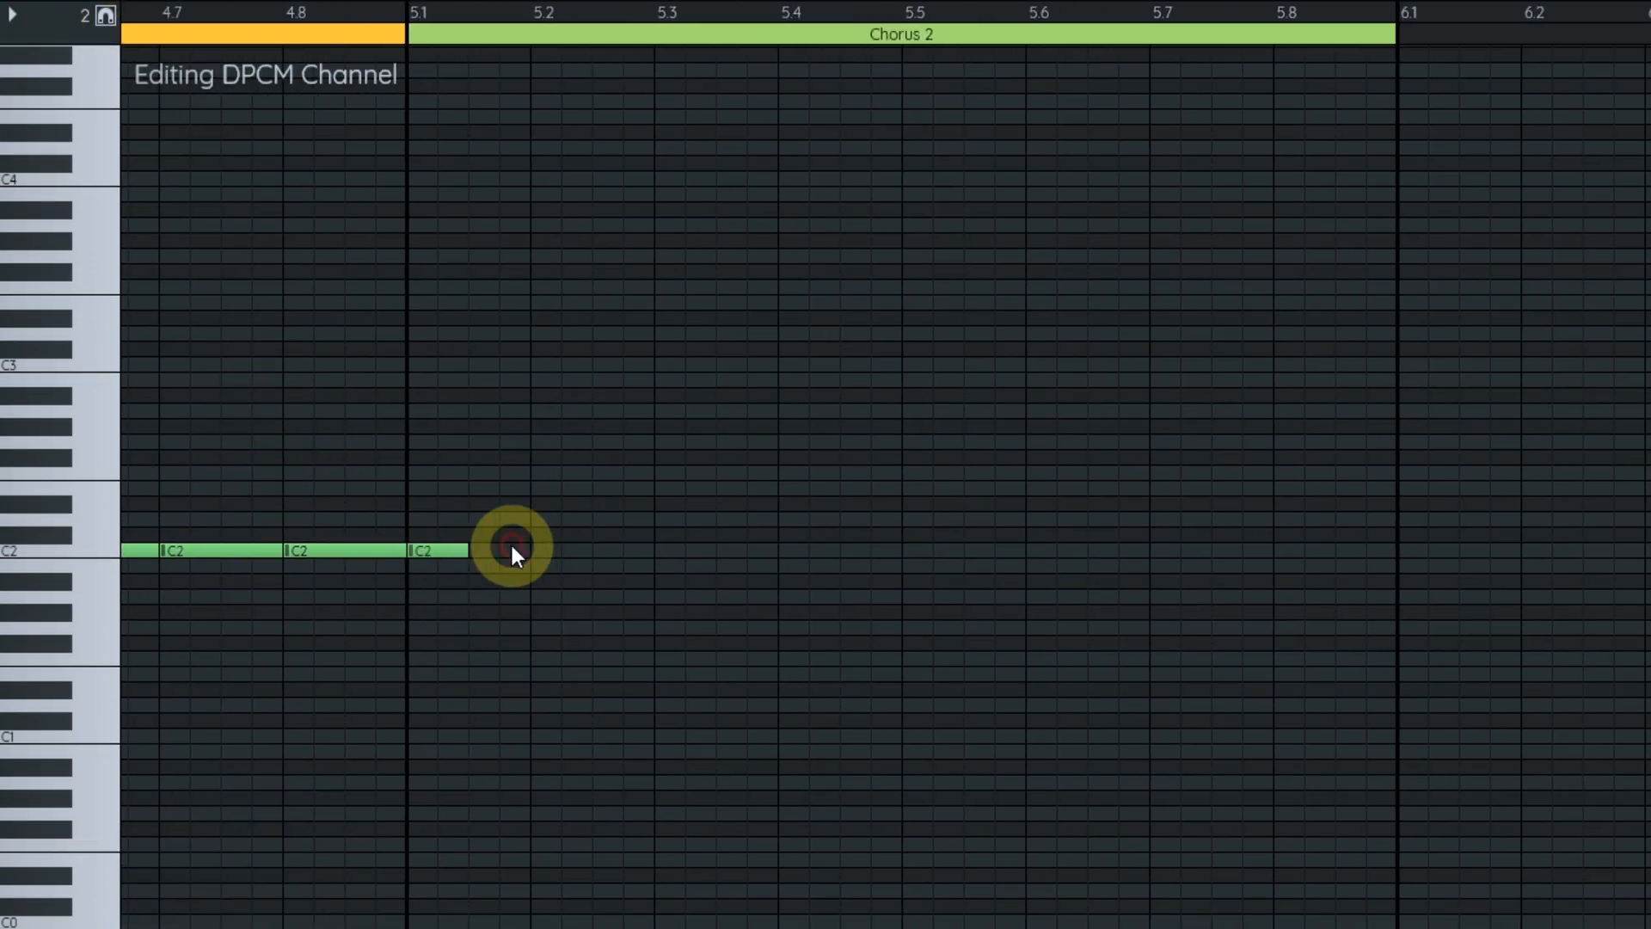
left_click(550, 518)
left_click(624, 519)
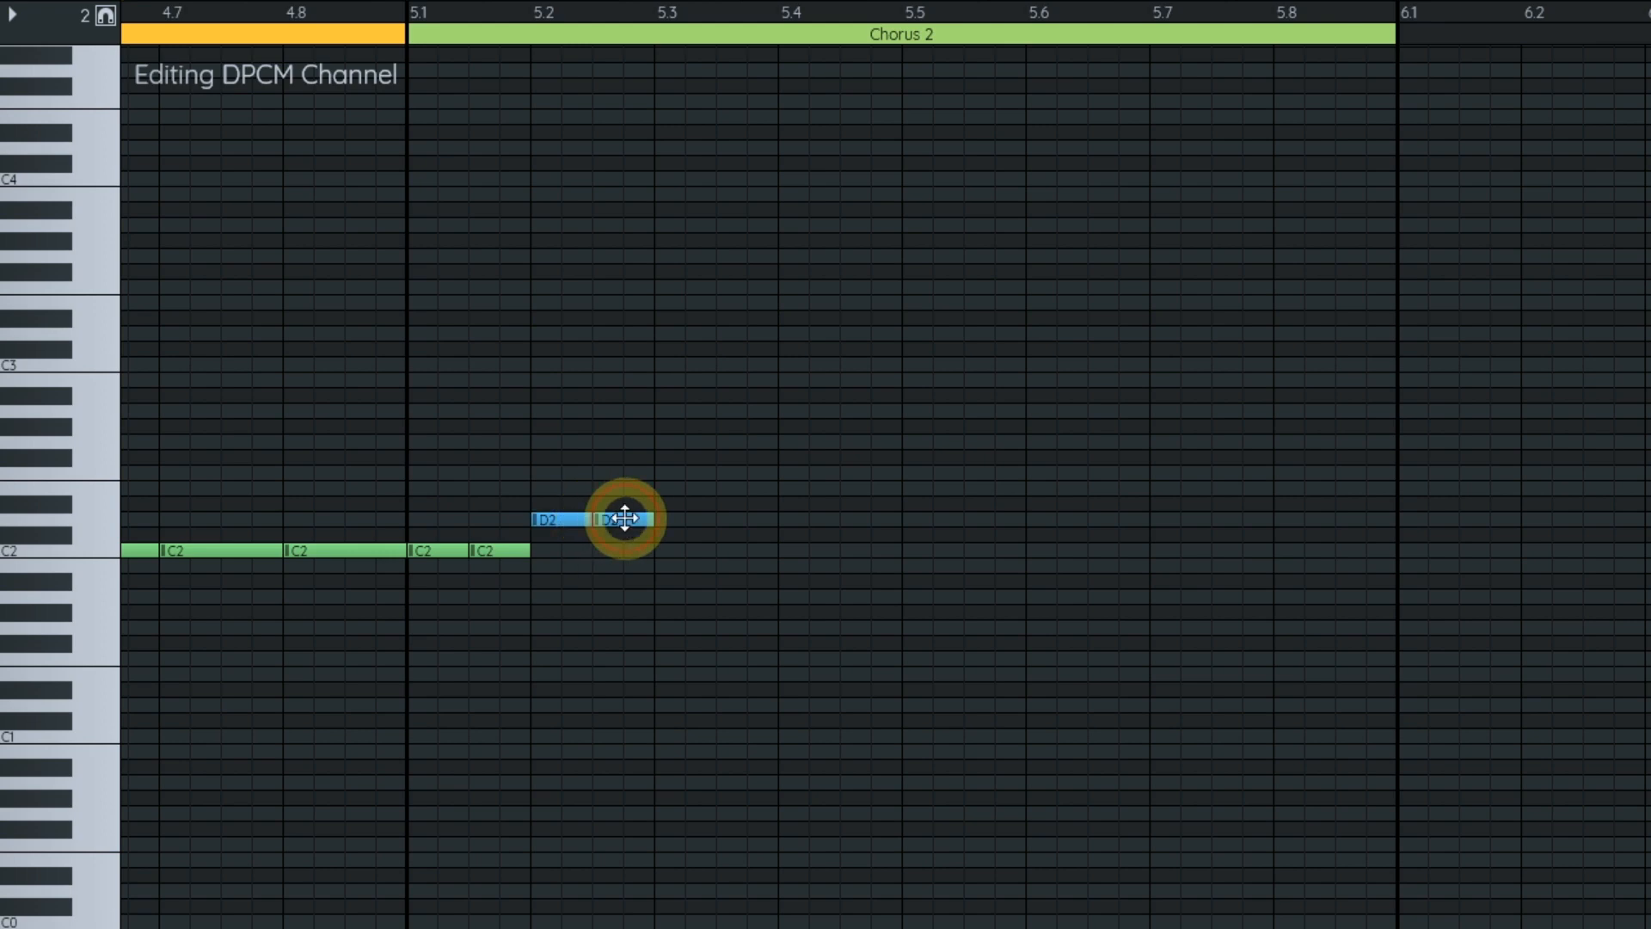
- Copy the first two beats of the DPCM Chorus 2 pattern and paste them at 5.3, 5.5 and 5.7
left_click_drag(602, 24, 411, 13)
key("ctrl+c")
left_click(677, 11)
key("ctrl+v")
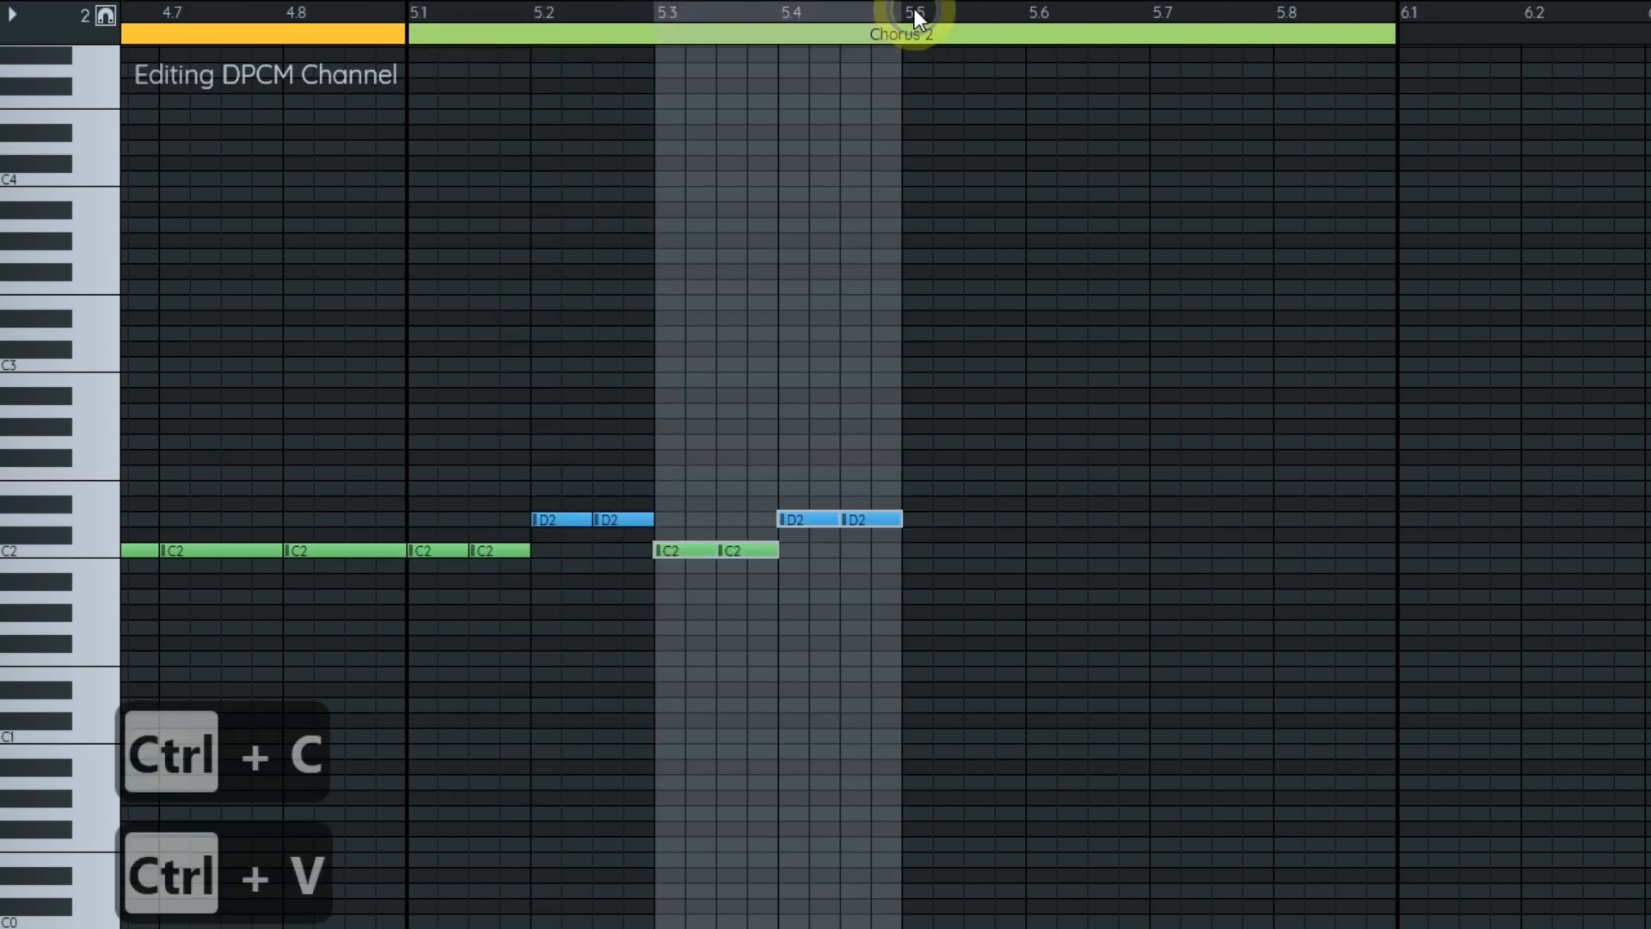
left_click(915, 12)
key("ctrl+v")
left_click(1170, 12)
key("ctrl+v")
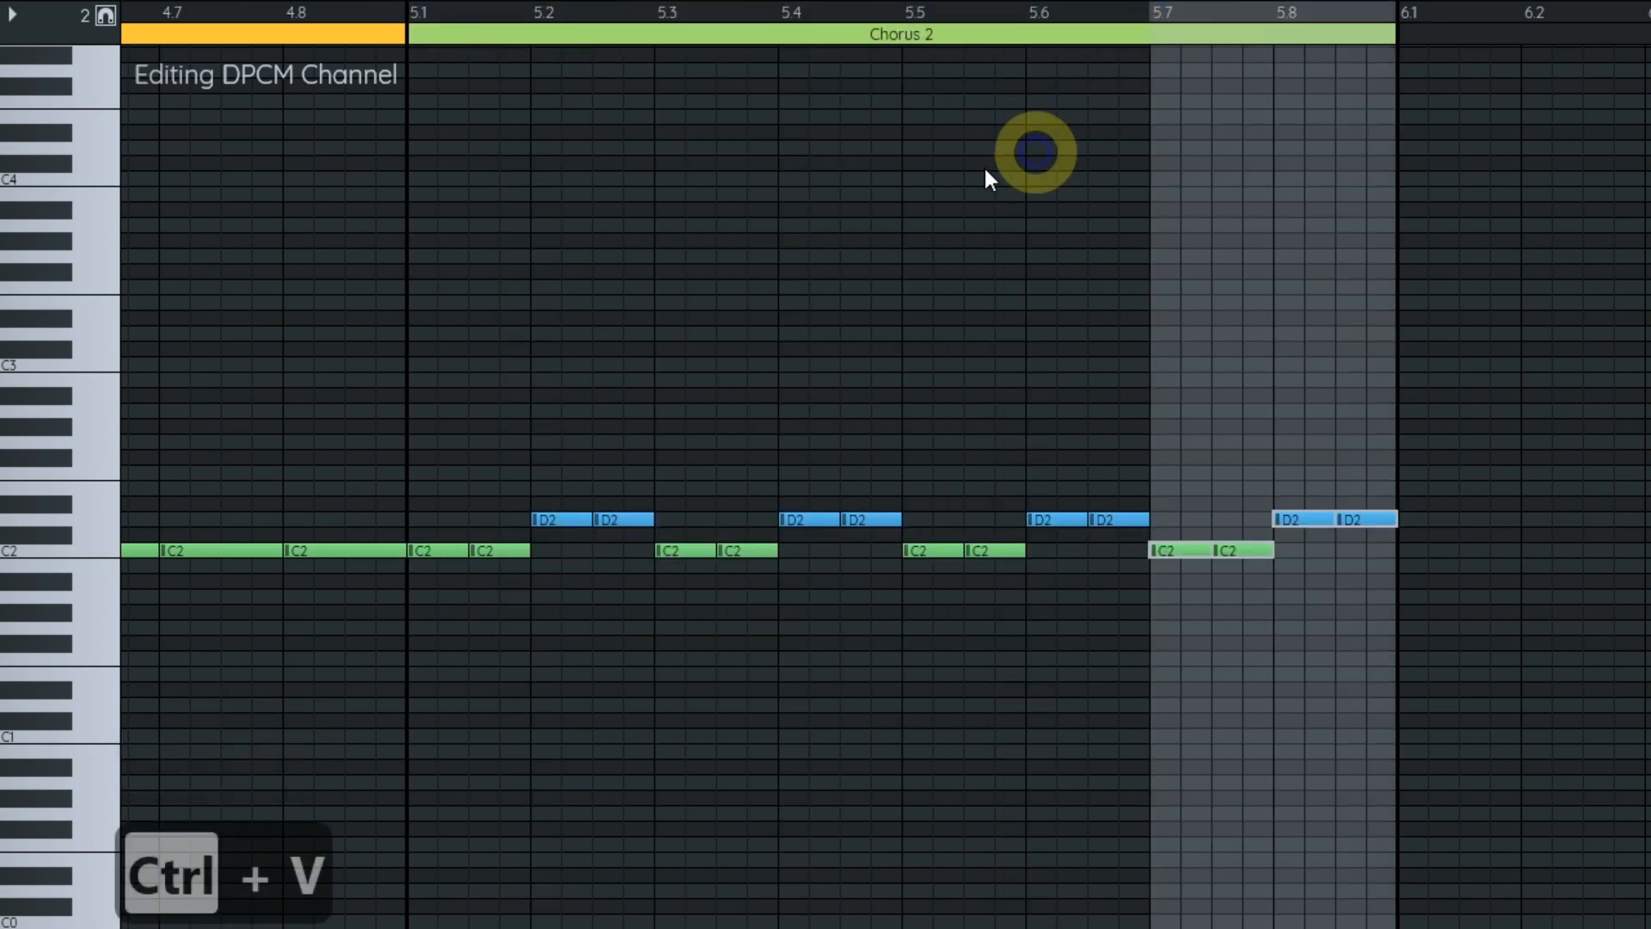
key("Escape")
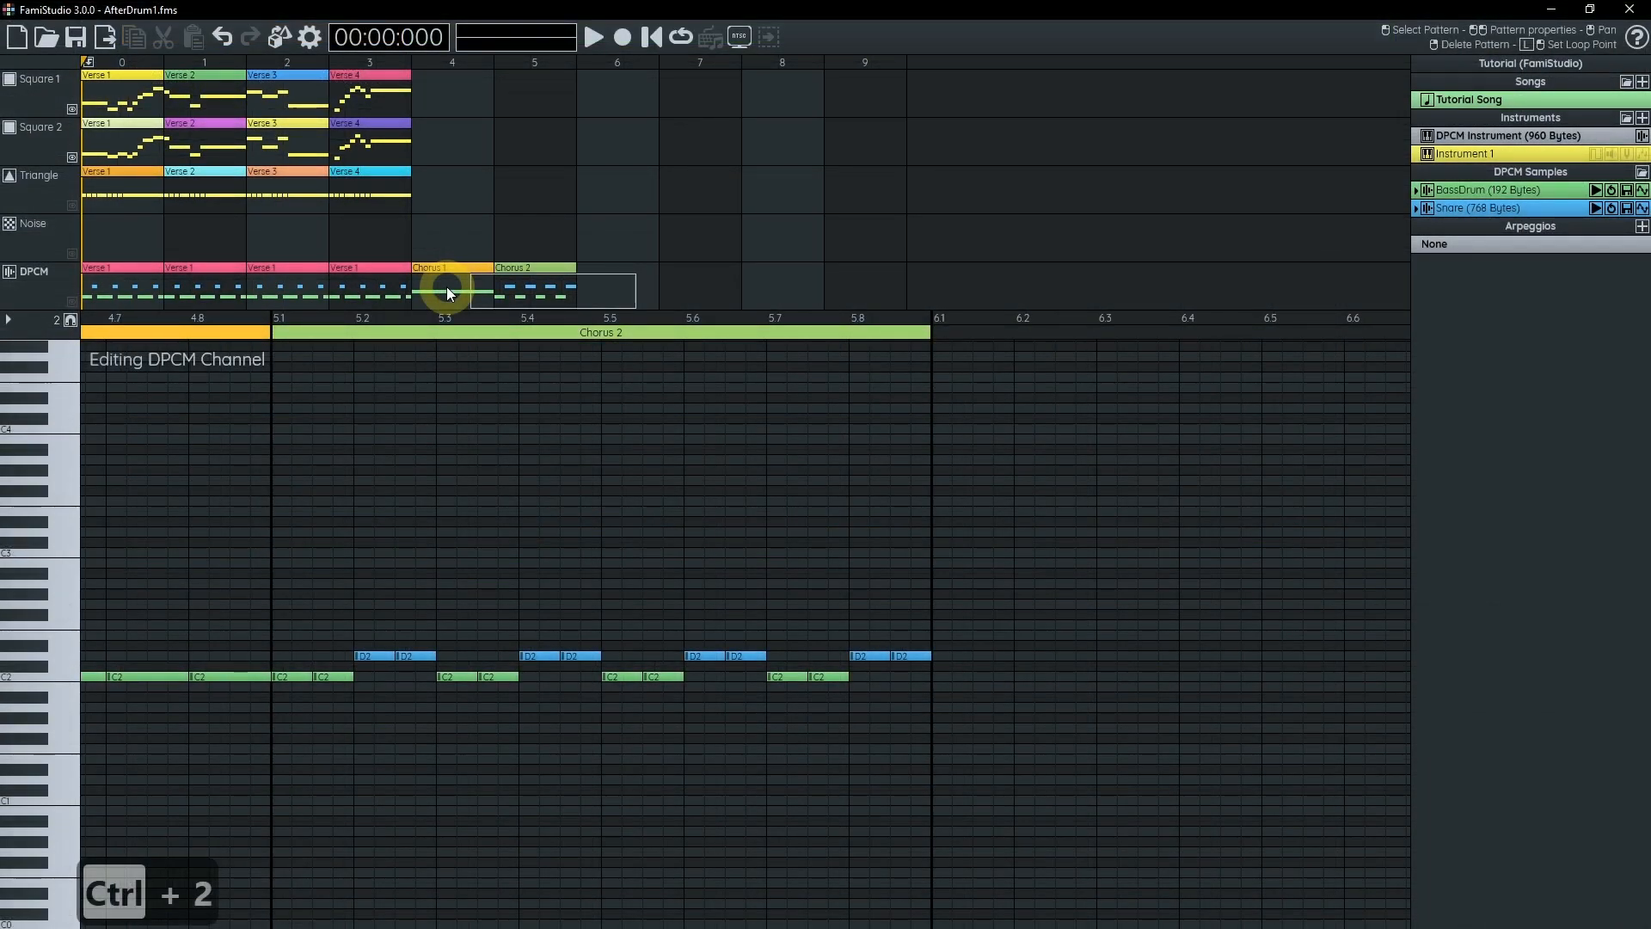
- Repeat the DPCM Chorus 1 and Chorus 2 patterns in columns 6 and 7, and two Verse 1 patterns in columns 8 and 9
left_click(446, 286)
left_click_drag(514, 275, 679, 292)
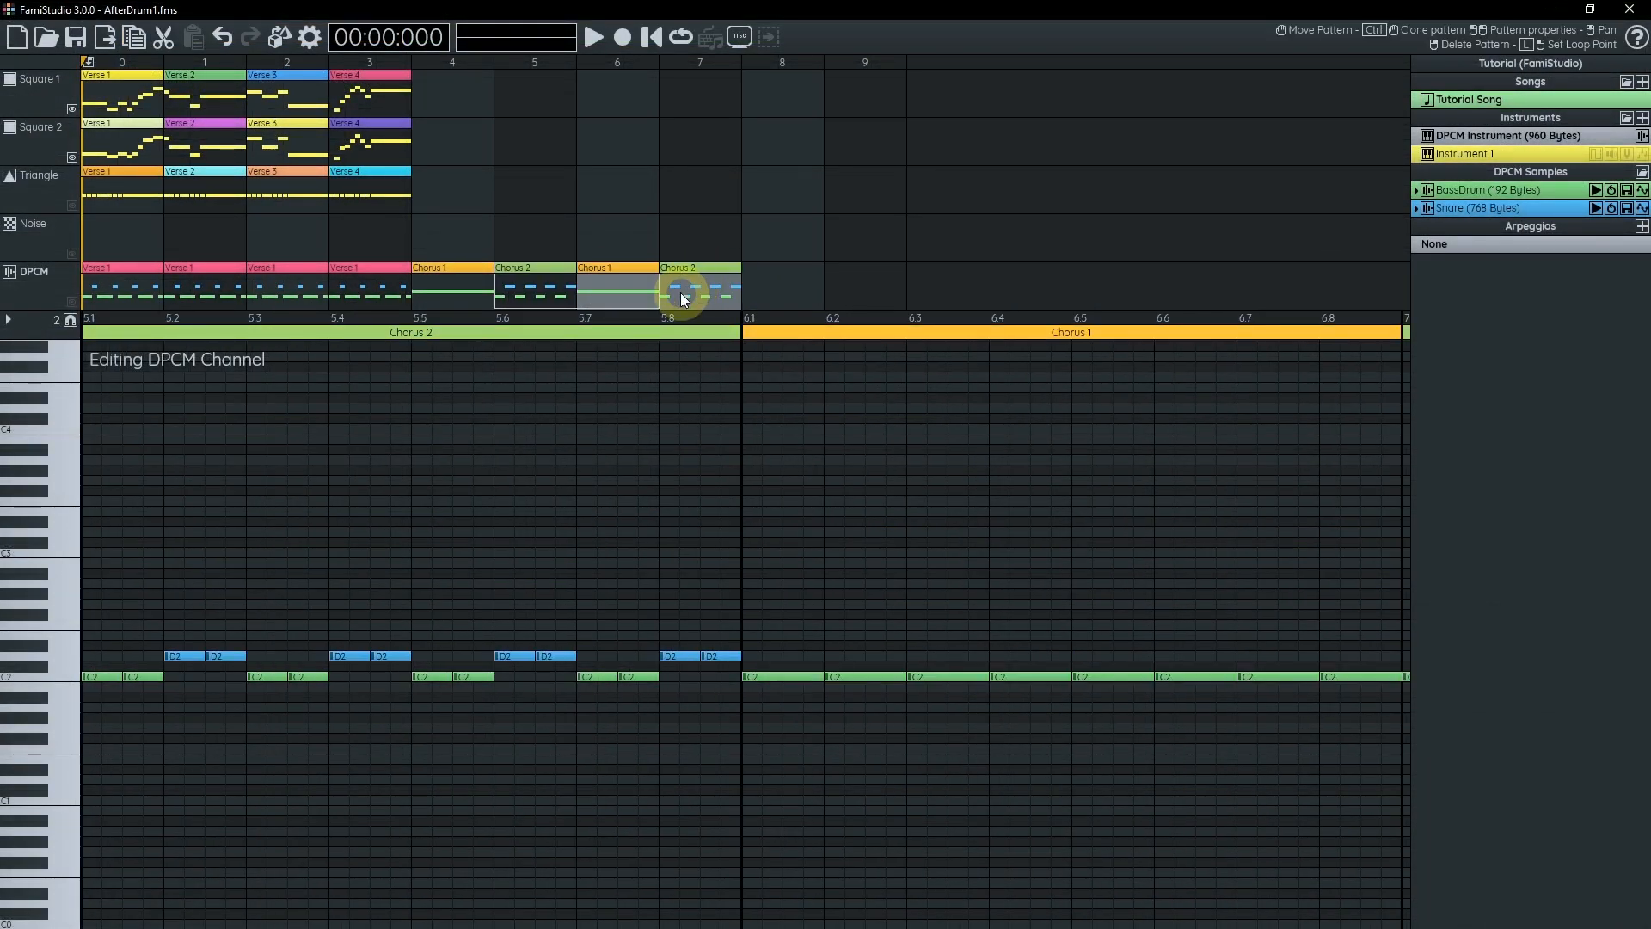
key("Escape")
left_click_drag(341, 263, 773, 294)
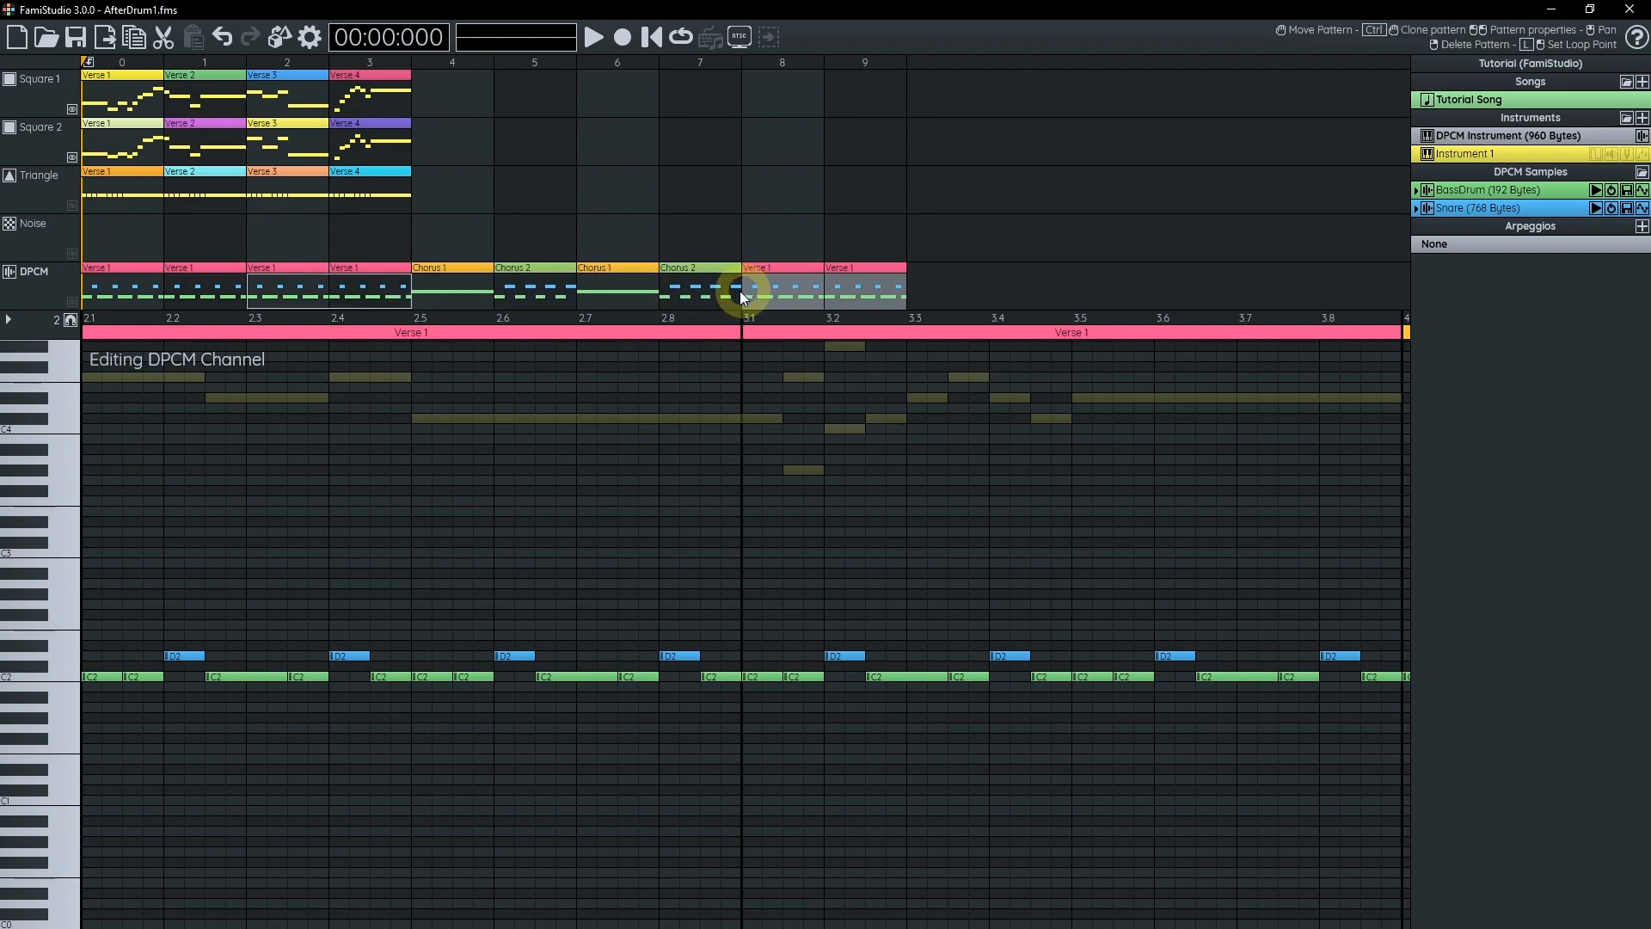
key("Escape")
- Hide the ghost notes of the Square 1 and Square 2 channels
left_click(72, 109)
left_click(73, 157)
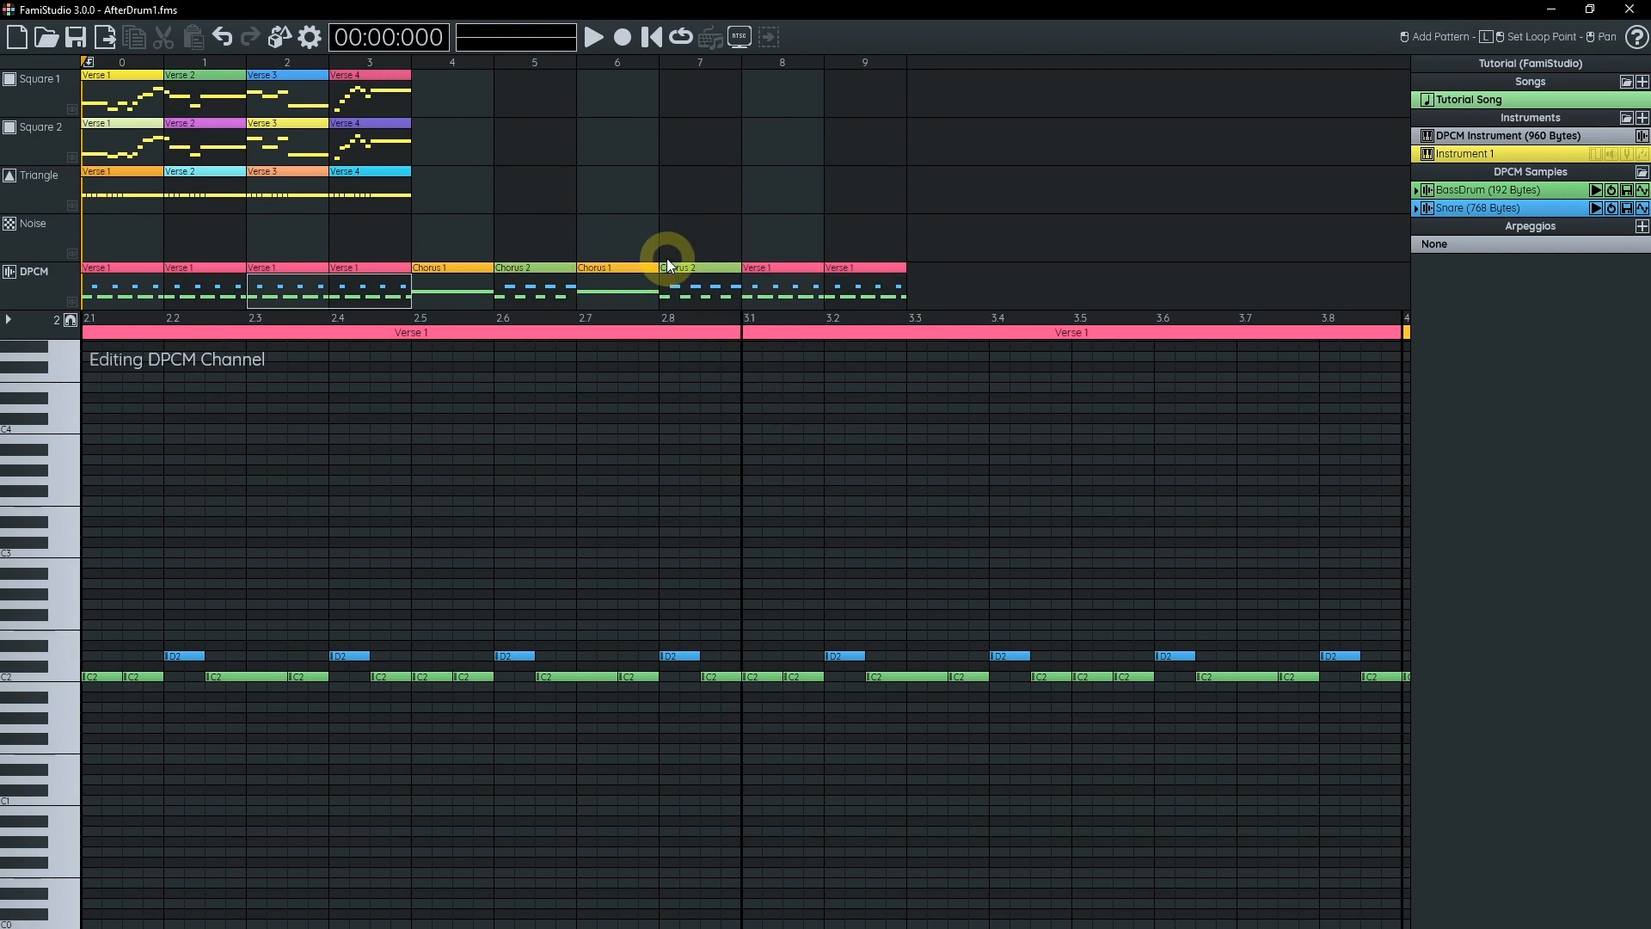
- Add a pattern to the Triangle channel in column 4 and name it Chorus 1
left_click(445, 188)
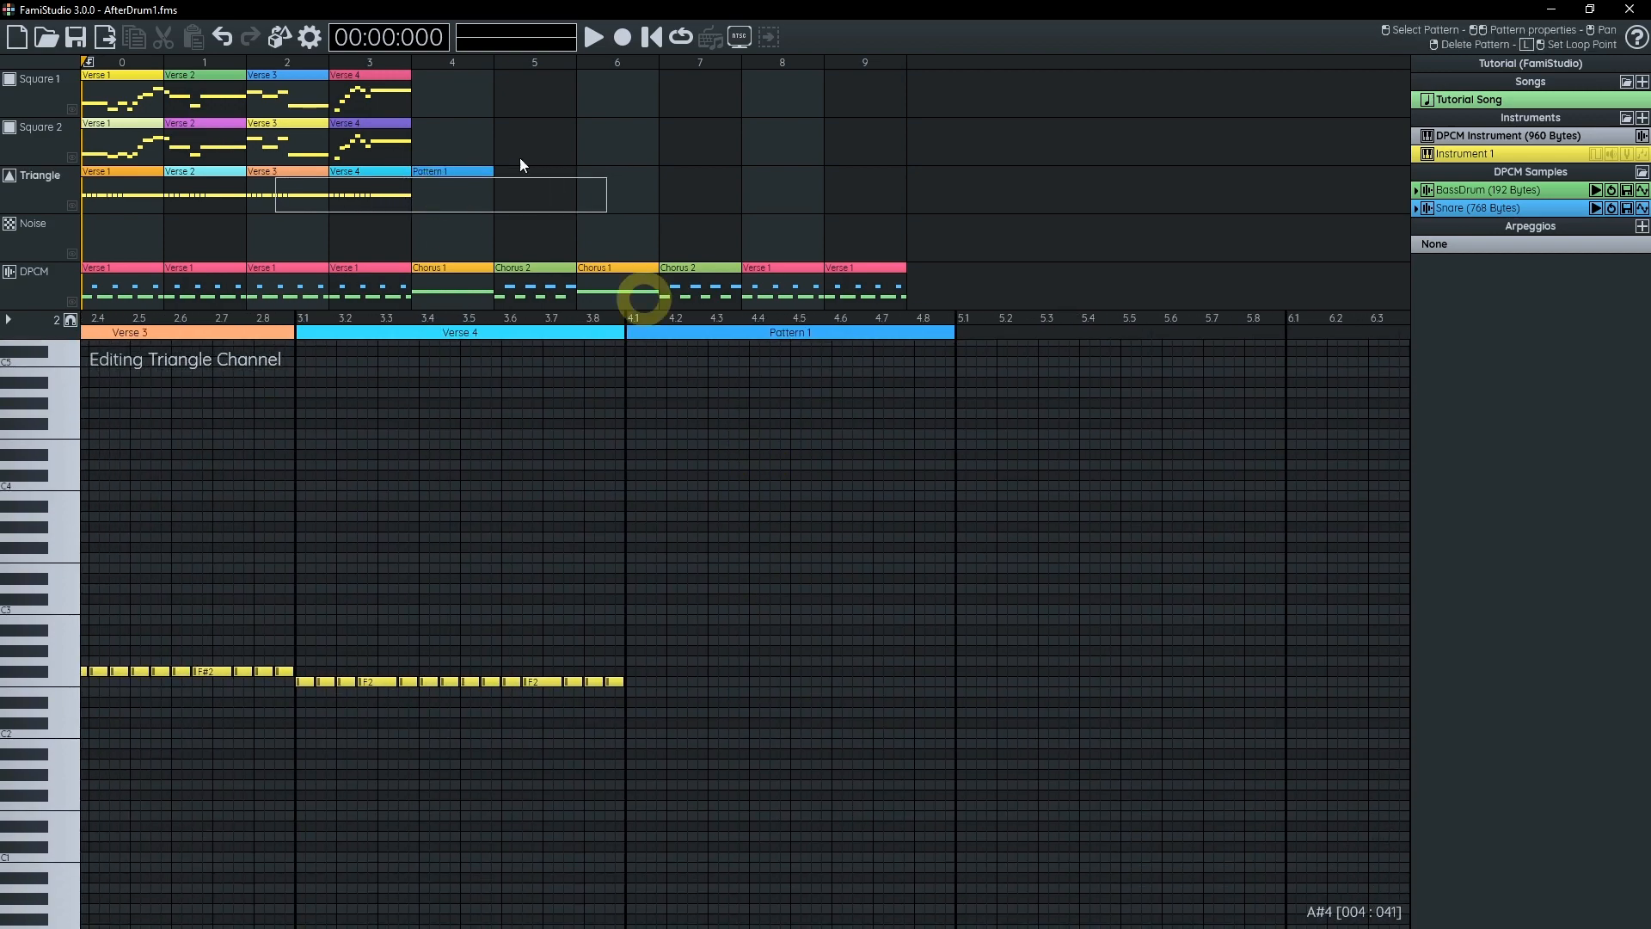
double_click(447, 182)
key("ctrl+2")
type("C")
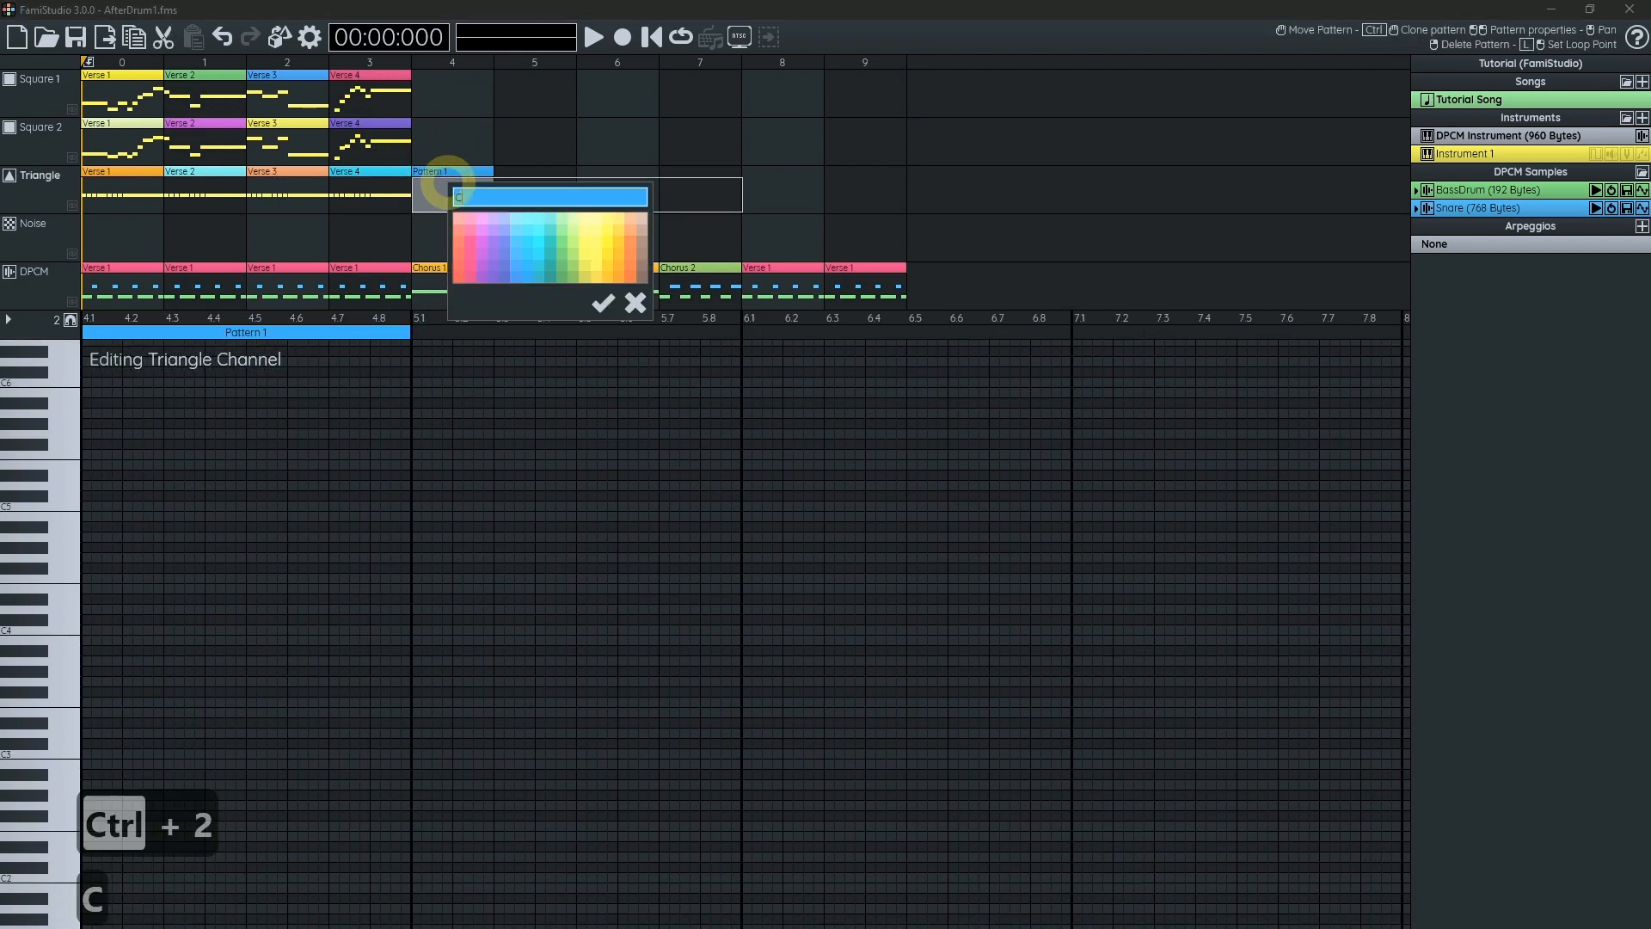
type("horus 1")
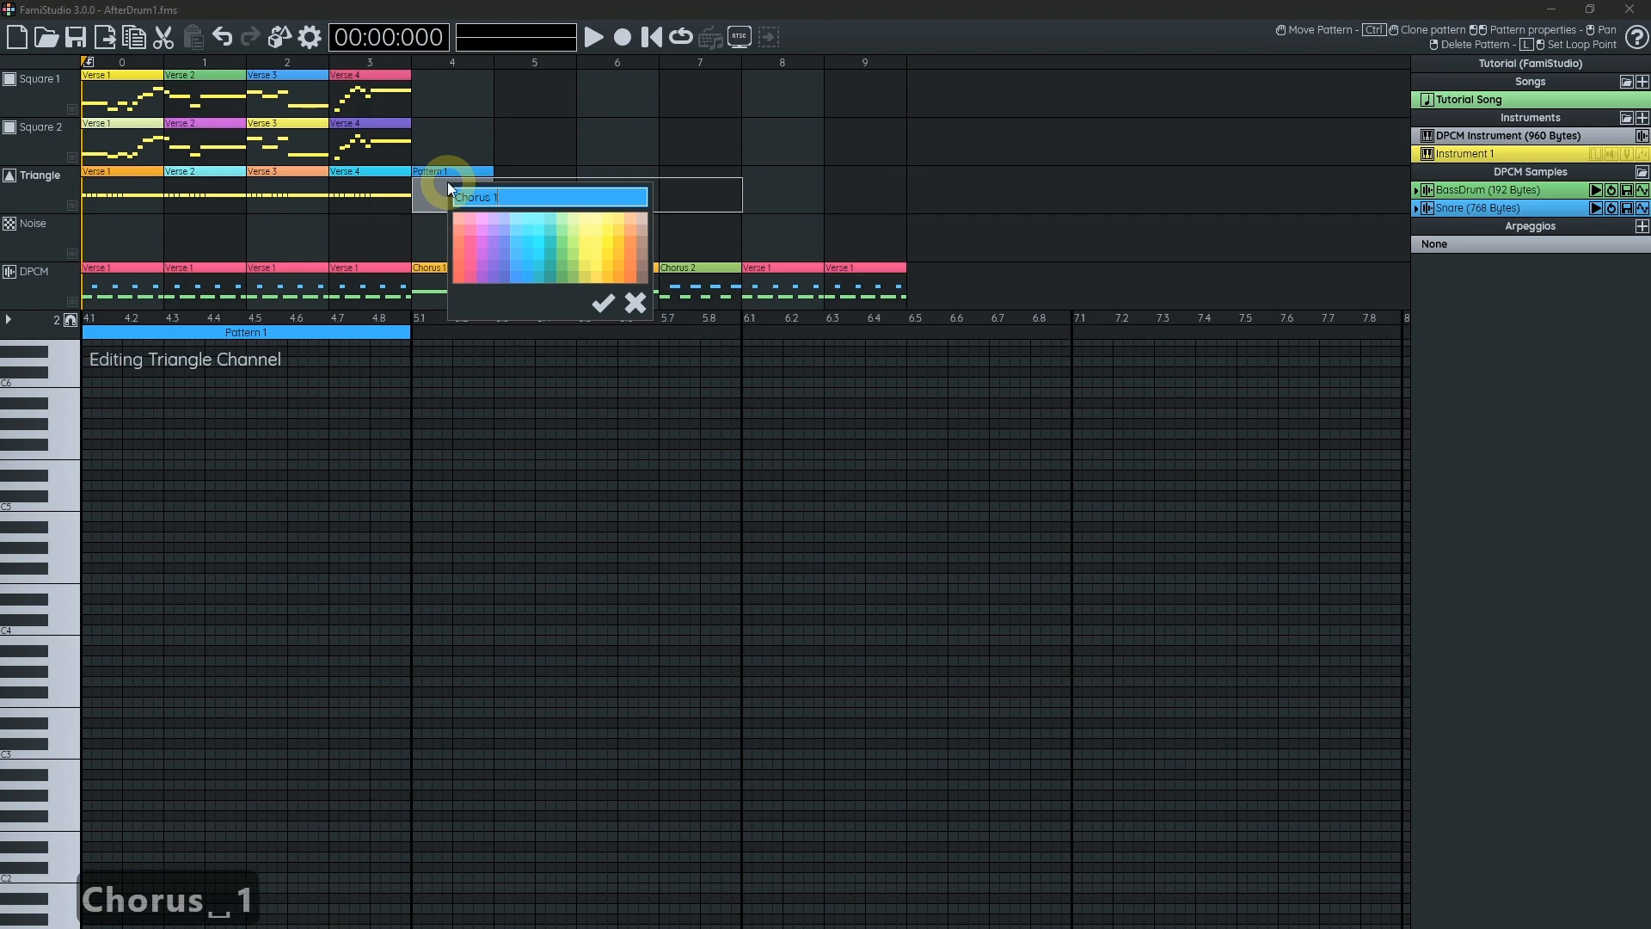
key("shift+Home")
key("ctrl+c")
key("Return")
- Add a second Triangle pattern in column 5 and name it Chorus 2
left_click(535, 182)
double_click(535, 182)
key("ctrl+v")
key("BackSpace")
type("2")
key("Return")
- Place four half-beat F#2 notes across beats 4.1 and 4.2 of the Triangle Chorus 1 pattern
left_click(462, 184)
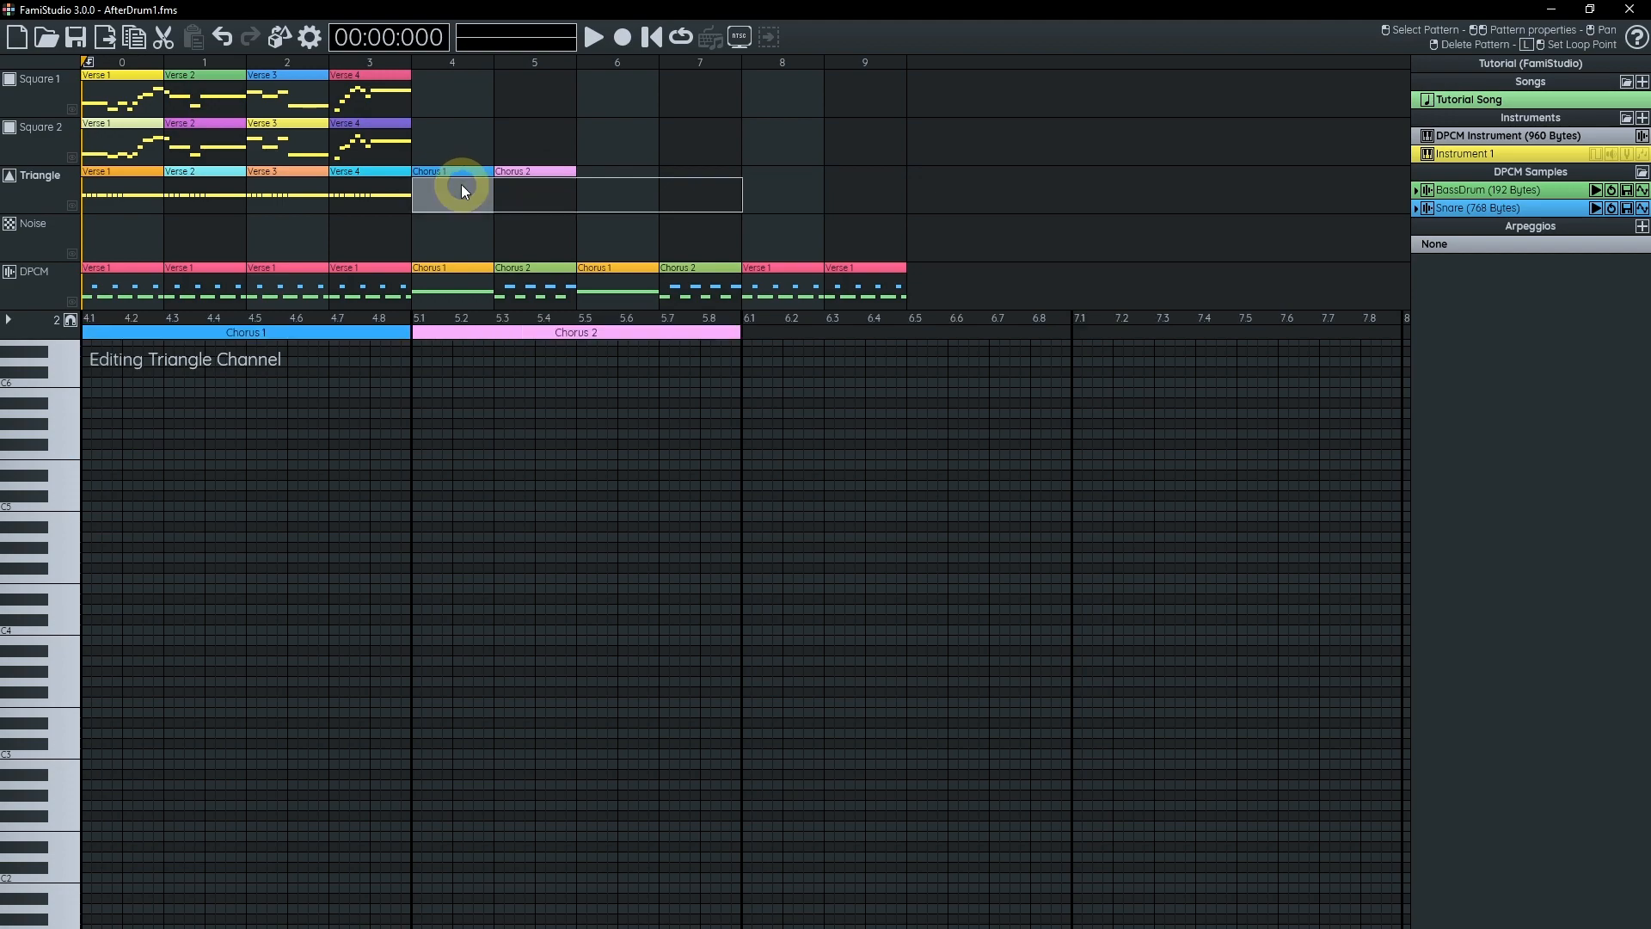
left_click_drag(483, 709, 756, 495)
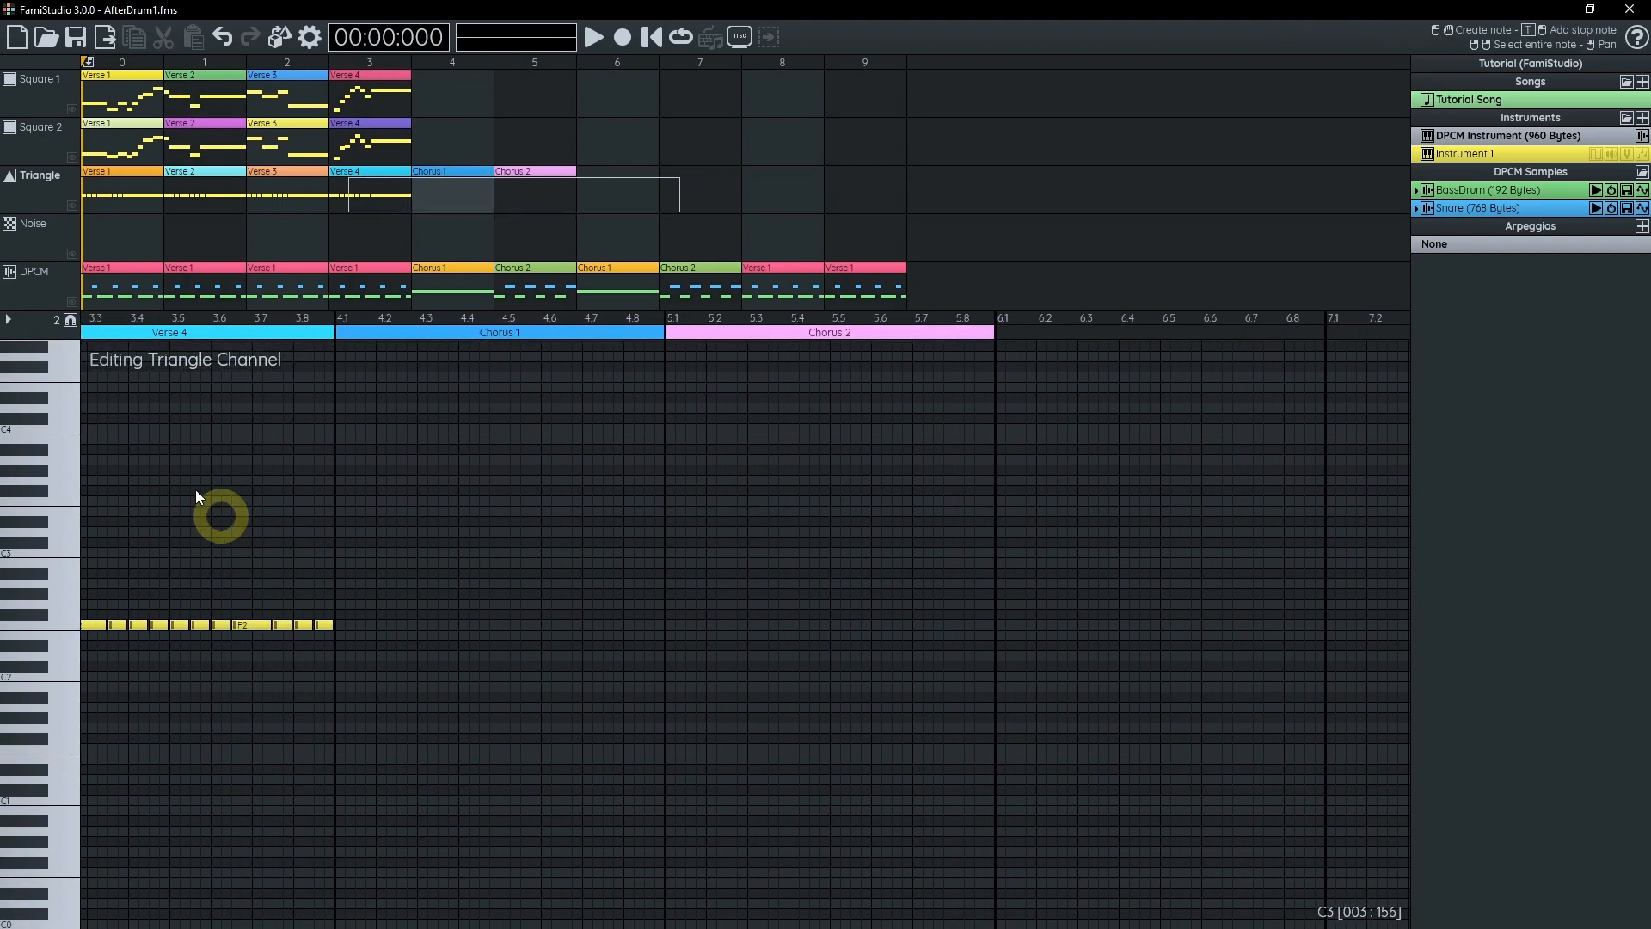
scroll(315, 641, "up", 2)
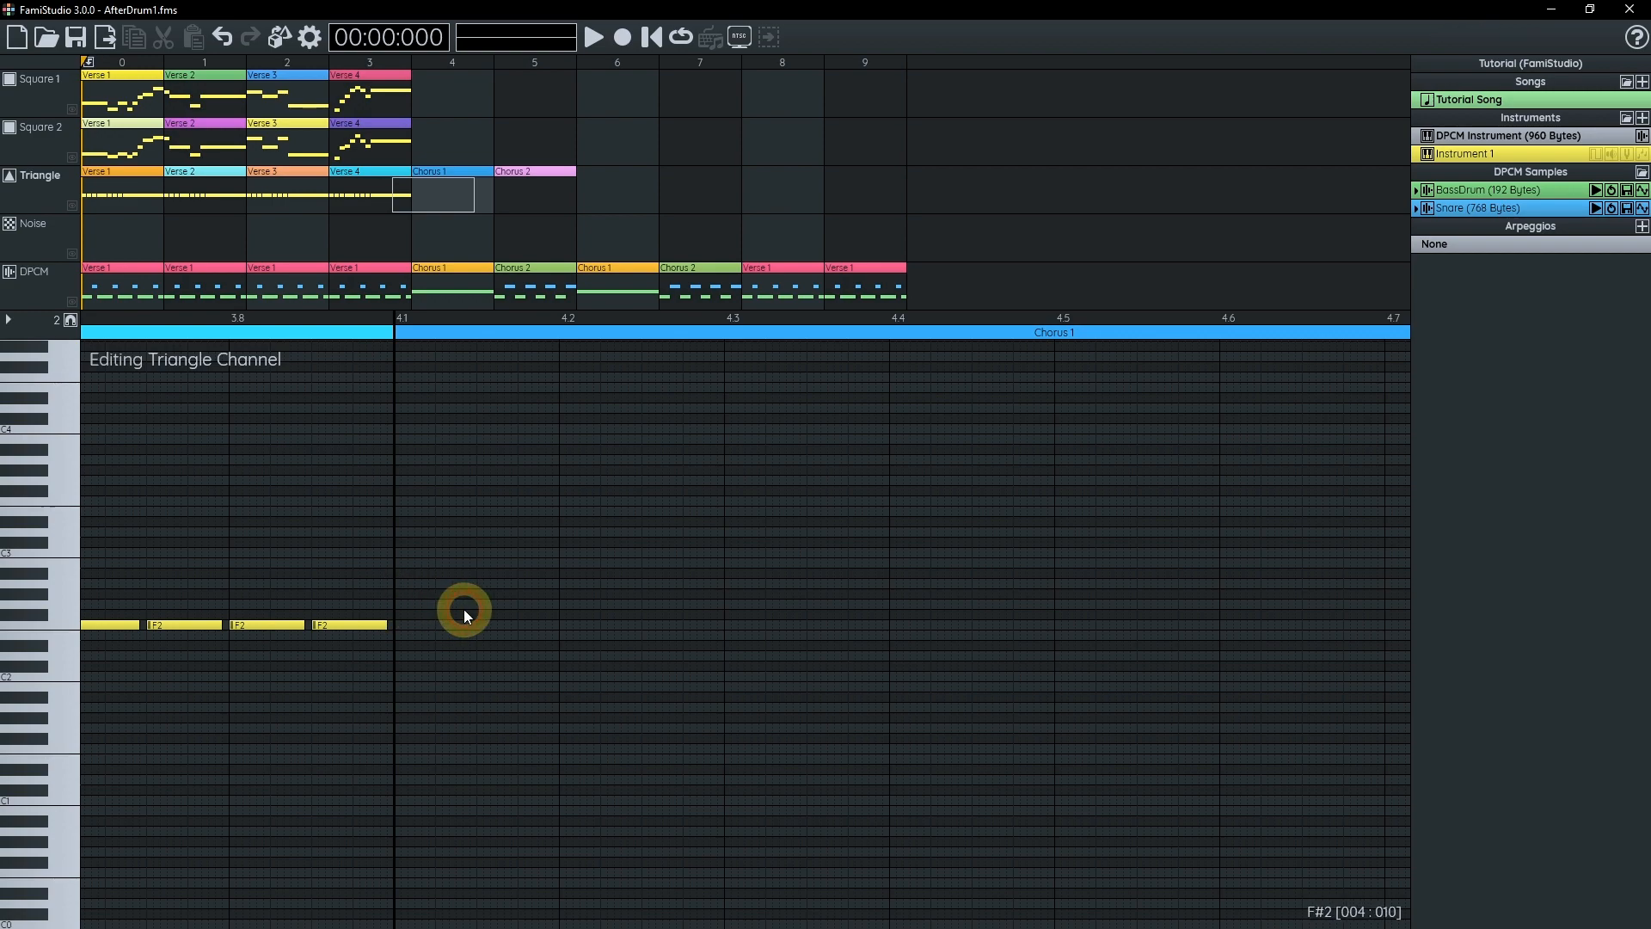
left_click(417, 613)
key("ctrl+2")
left_click_drag(514, 617, 663, 594)
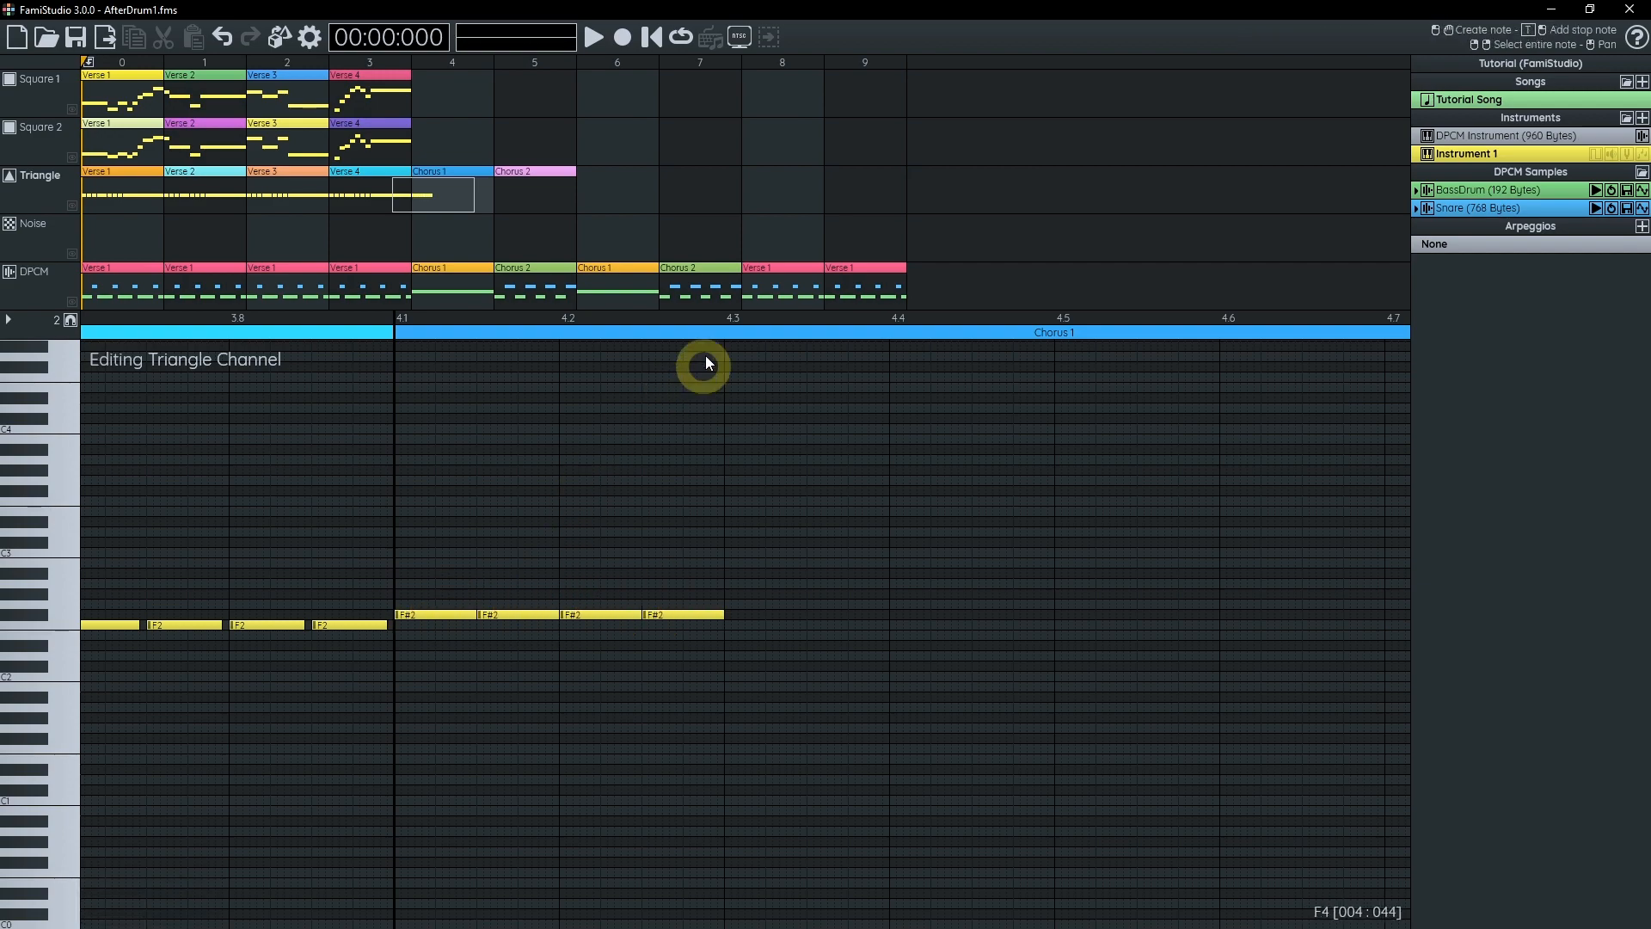
- Select the four F#2 notes and shorten their ends slightly to leave small gaps between them
left_click_drag(710, 317, 437, 313)
left_click_drag(508, 522, 311, 520)
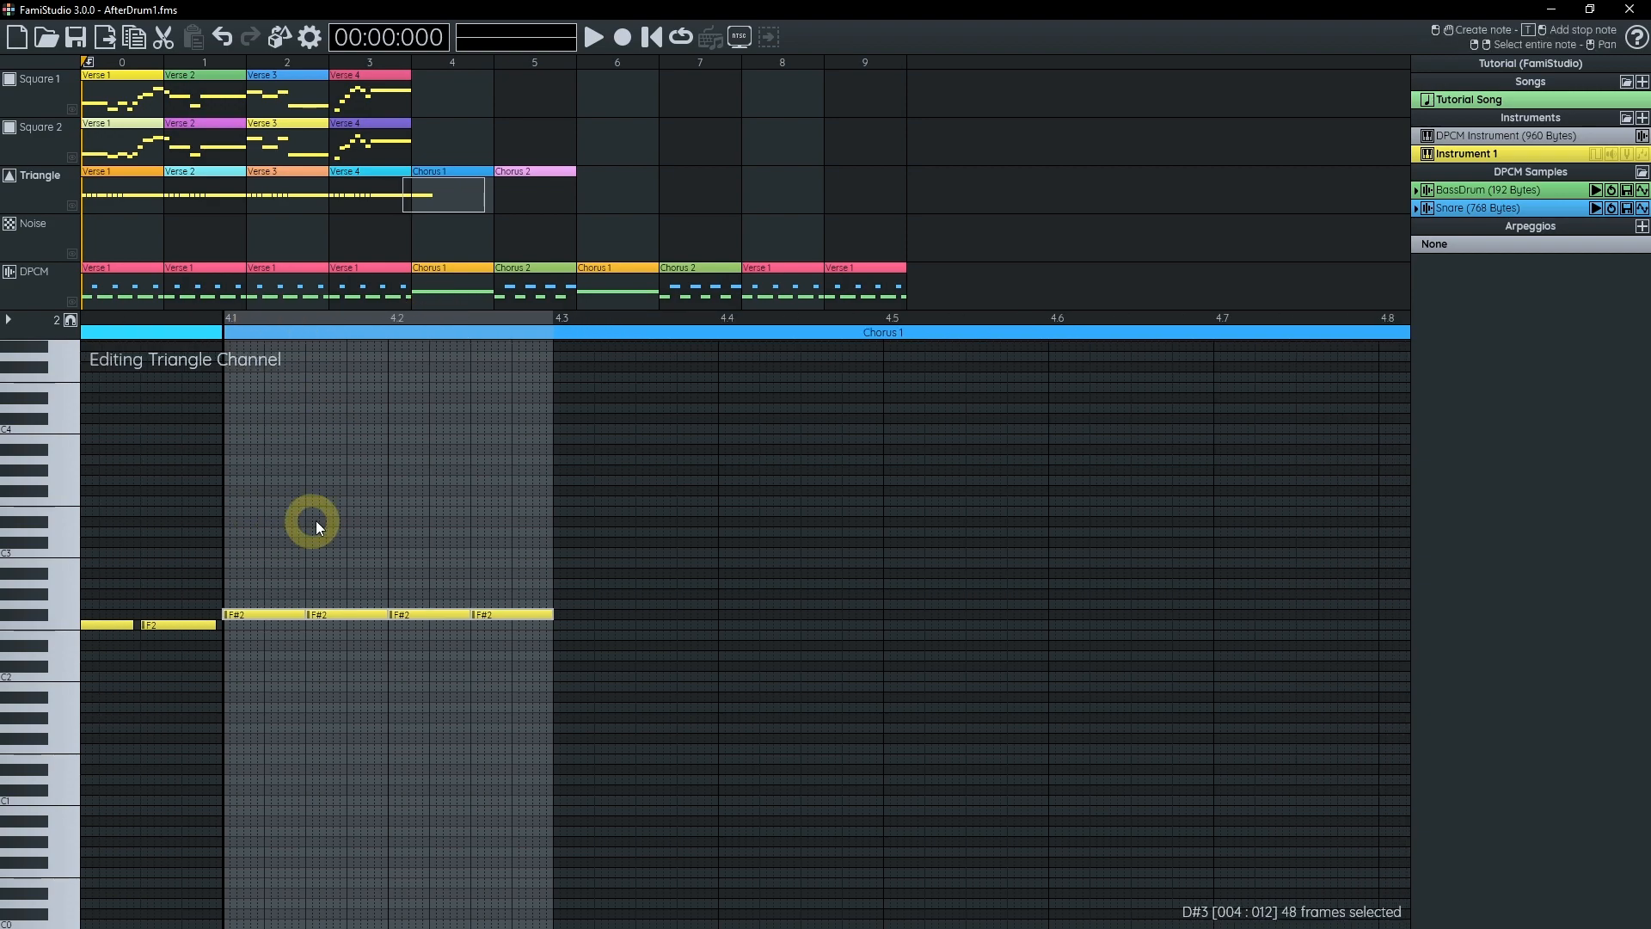
key("s")
key("s")
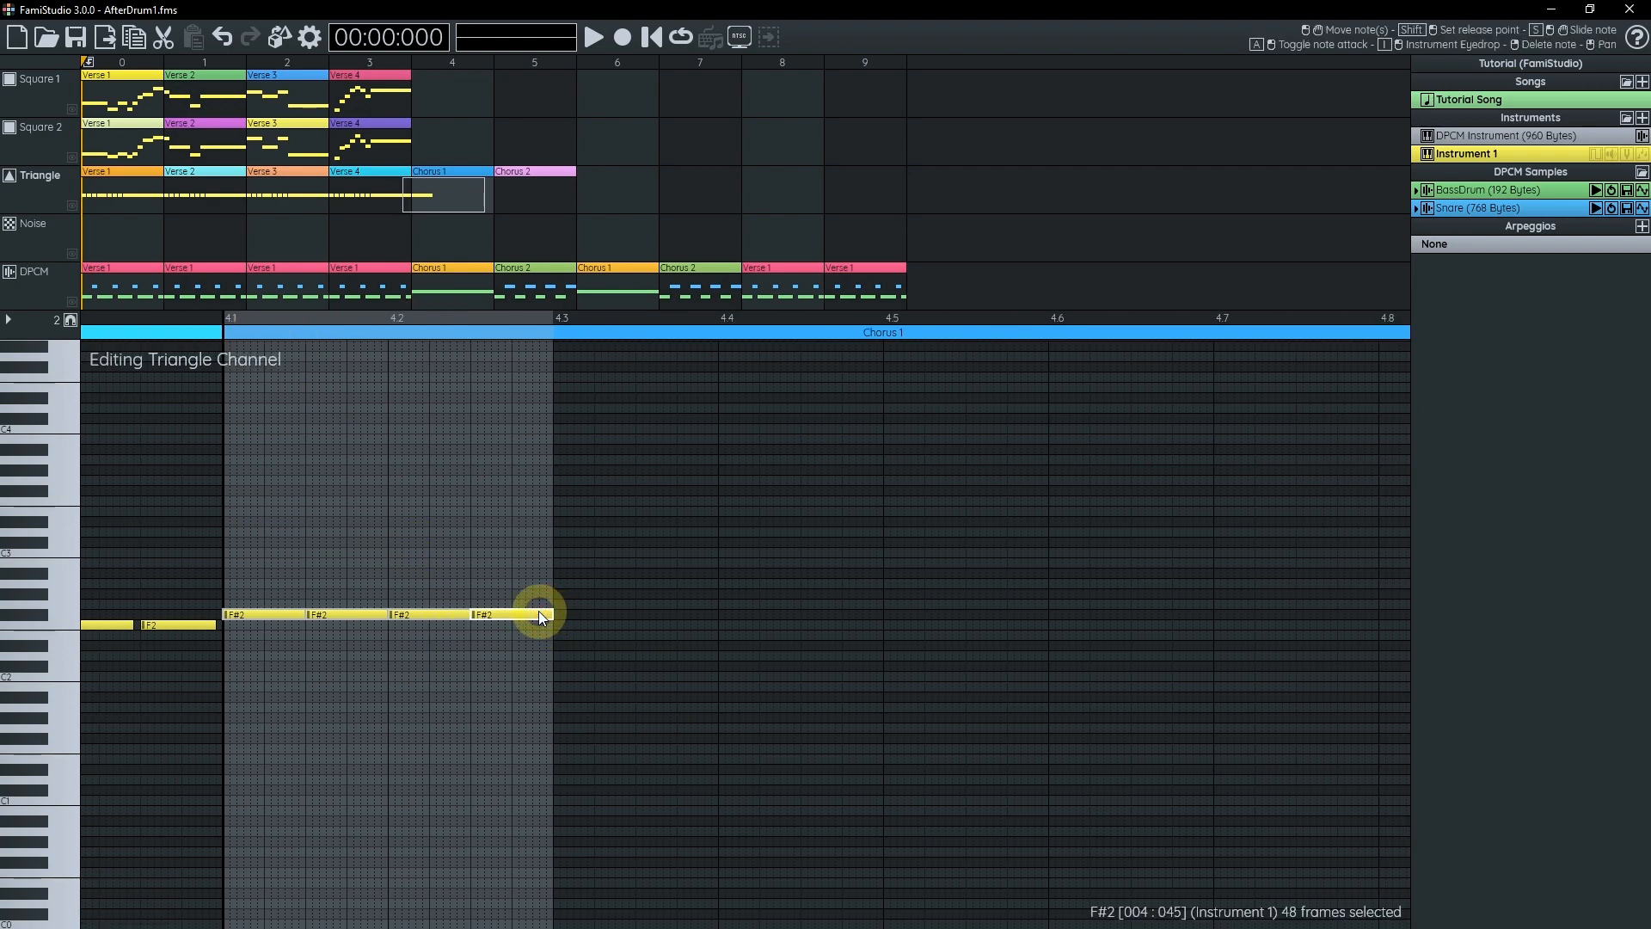
key("s")
left_click_drag(549, 614, 547, 614)
key("s")
- Copy the first two beats of the Triangle Chorus 1 pattern and paste them at 4.3, 4.5 and 4.7
left_click_drag(249, 323, 530, 318)
scroll(475, 400, "down", 2)
left_click_drag(475, 400, 204, 410)
key("ctrl+c")
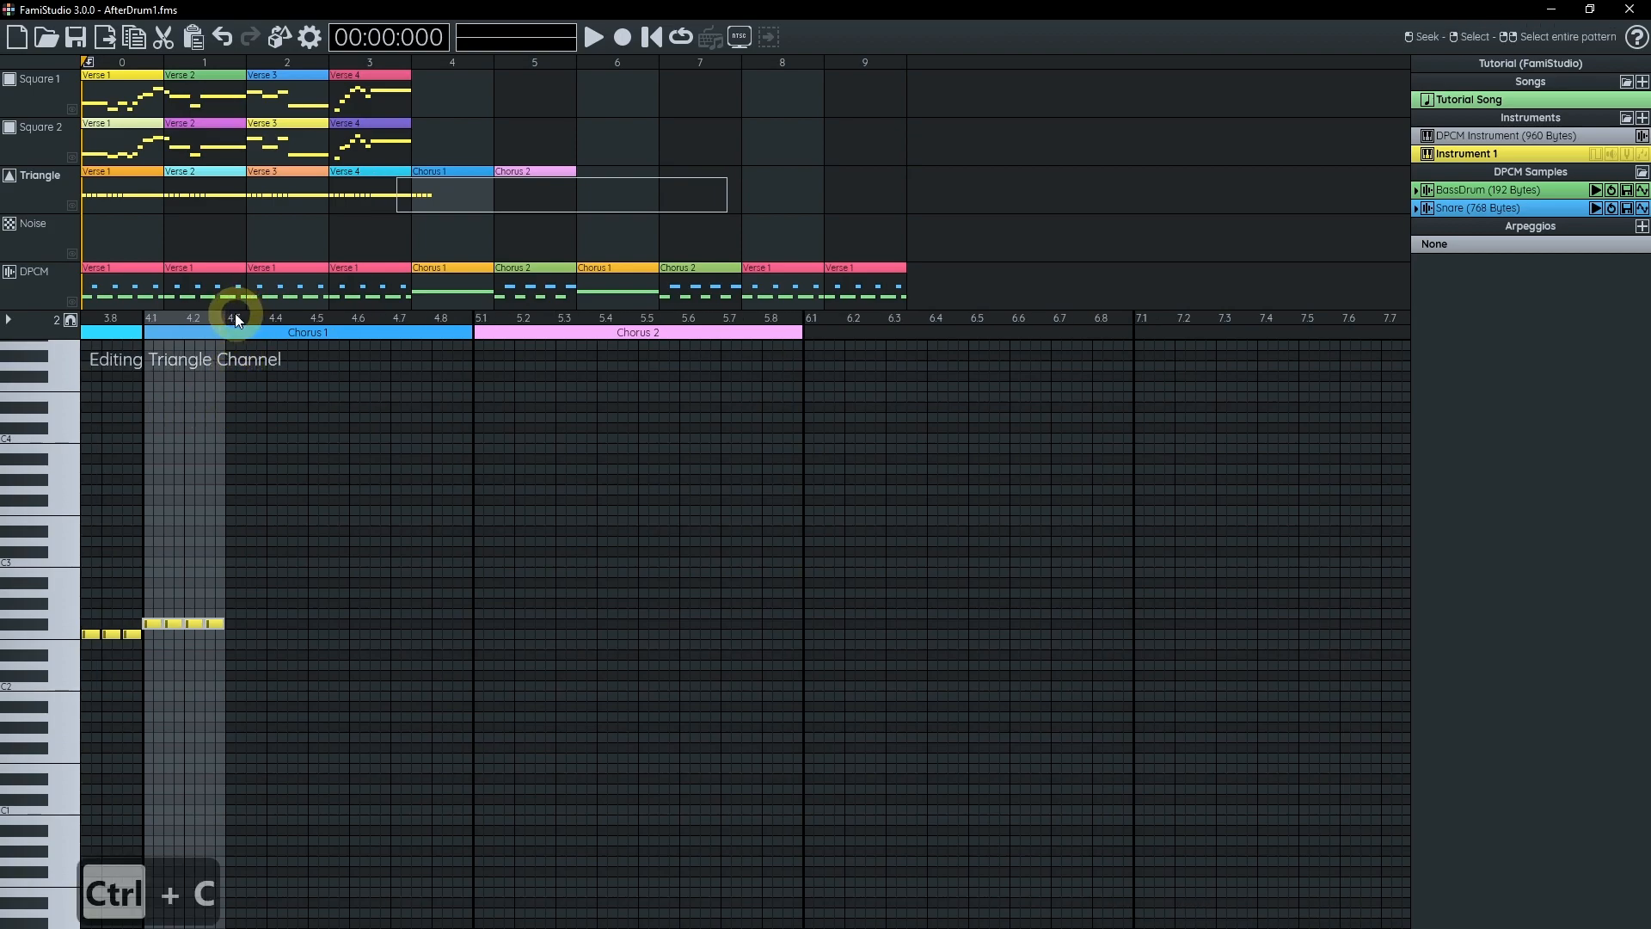
right_click(235, 313)
key("ctrl+v")
right_click(313, 315)
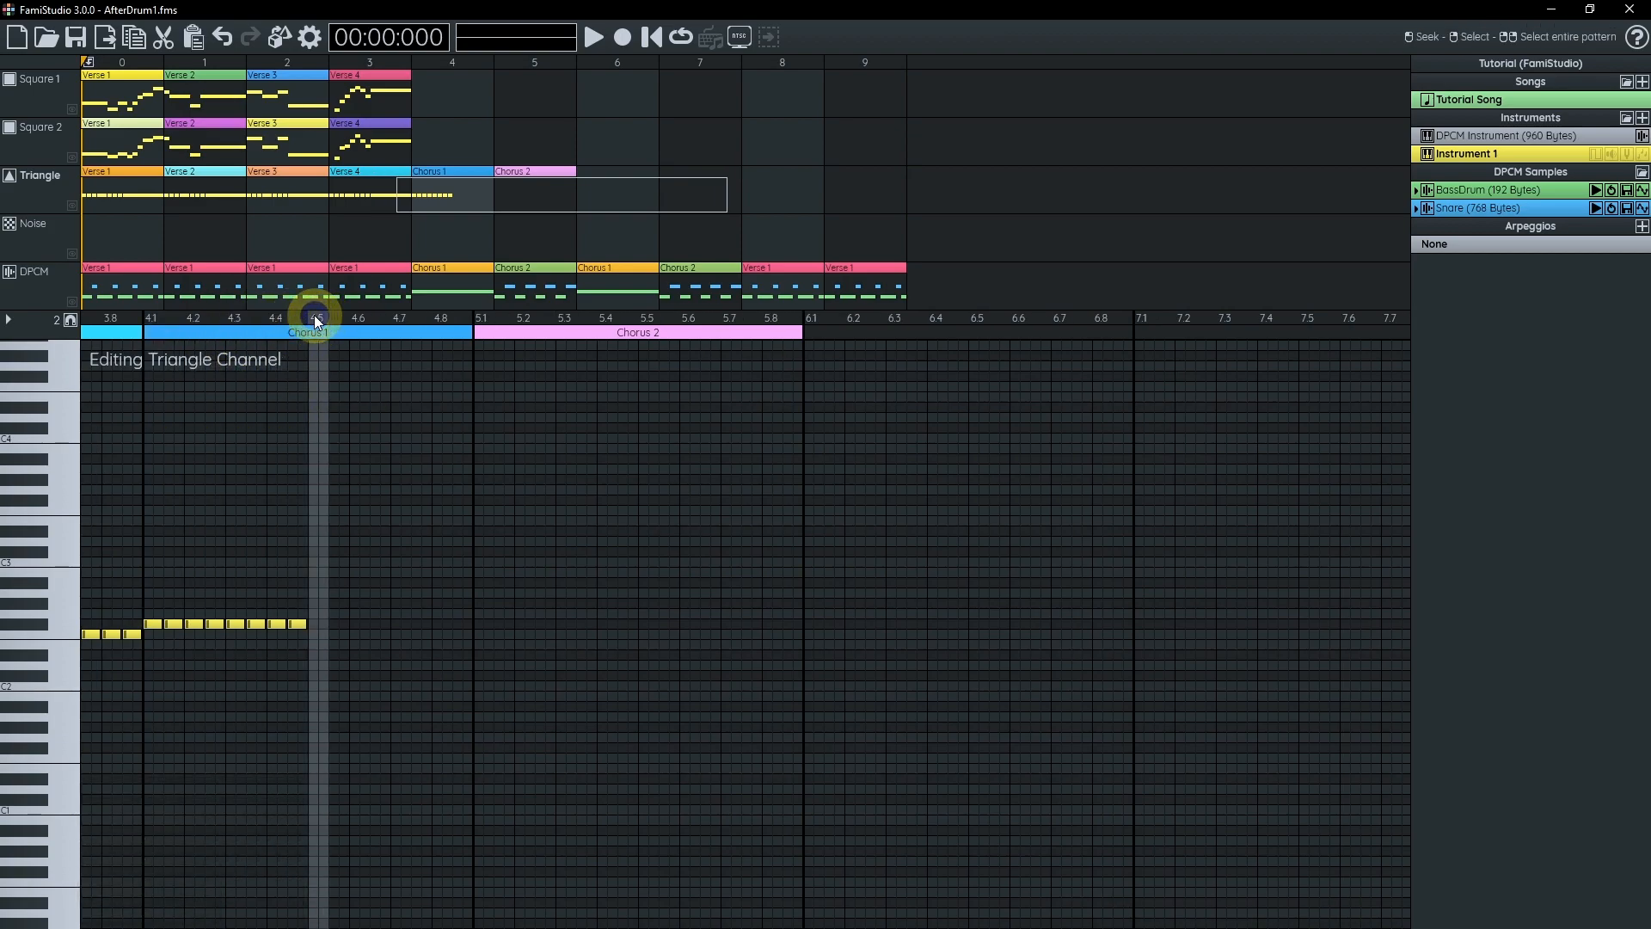
key("ctrl+v")
right_click(394, 318)
key("ctrl+v")
- Raise the notes in beats 4.5 to 4.8 of the Triangle Chorus 1 pattern by two semitones to G#2
left_click_drag(336, 315, 461, 318)
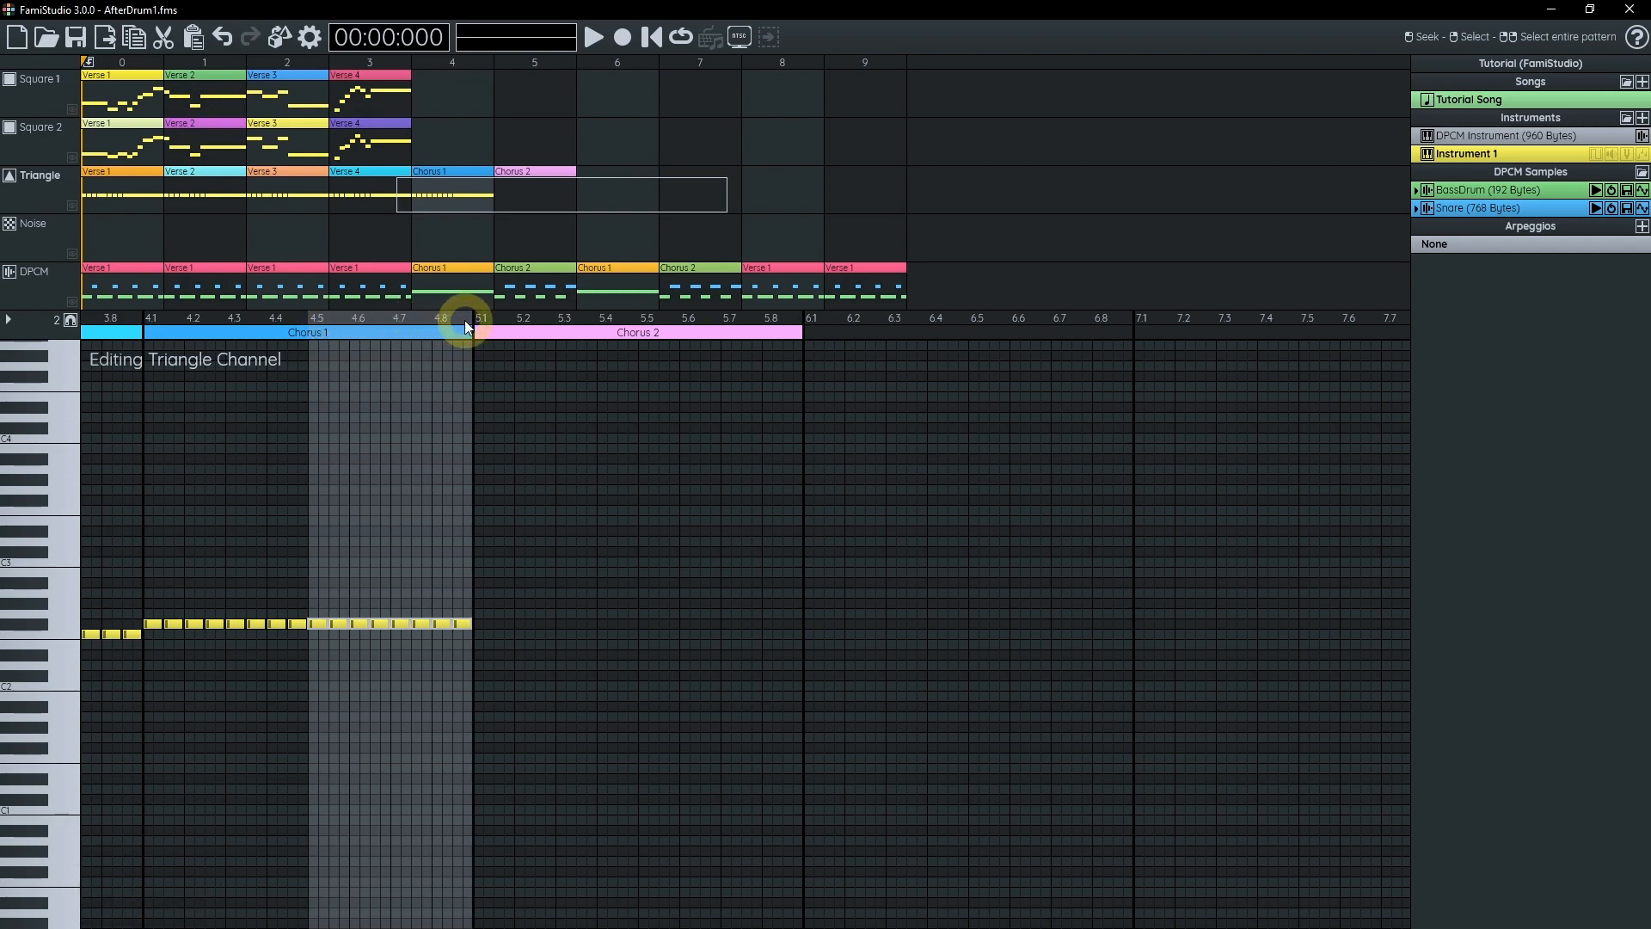
key("Up")
key("Up")
key("Escape")
key("Escape")
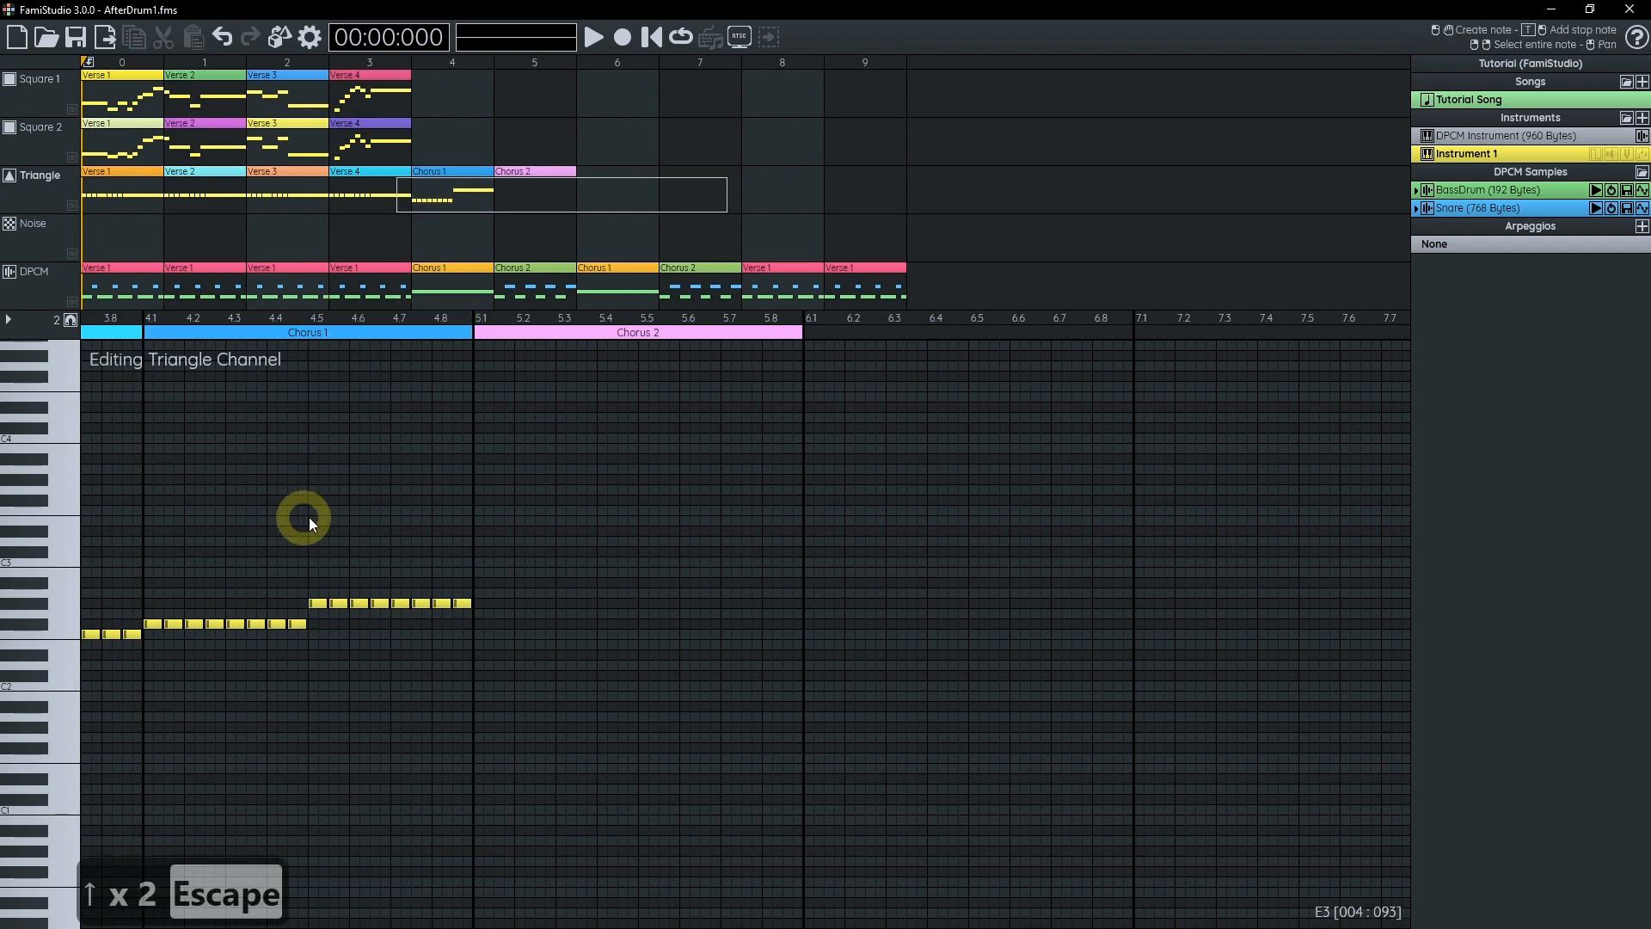
- Copy the Triangle Verse 4 notes into the Chorus 2 pattern and raise them five semitones to A#2
left_click_drag(303, 518, 642, 450)
left_click(294, 323)
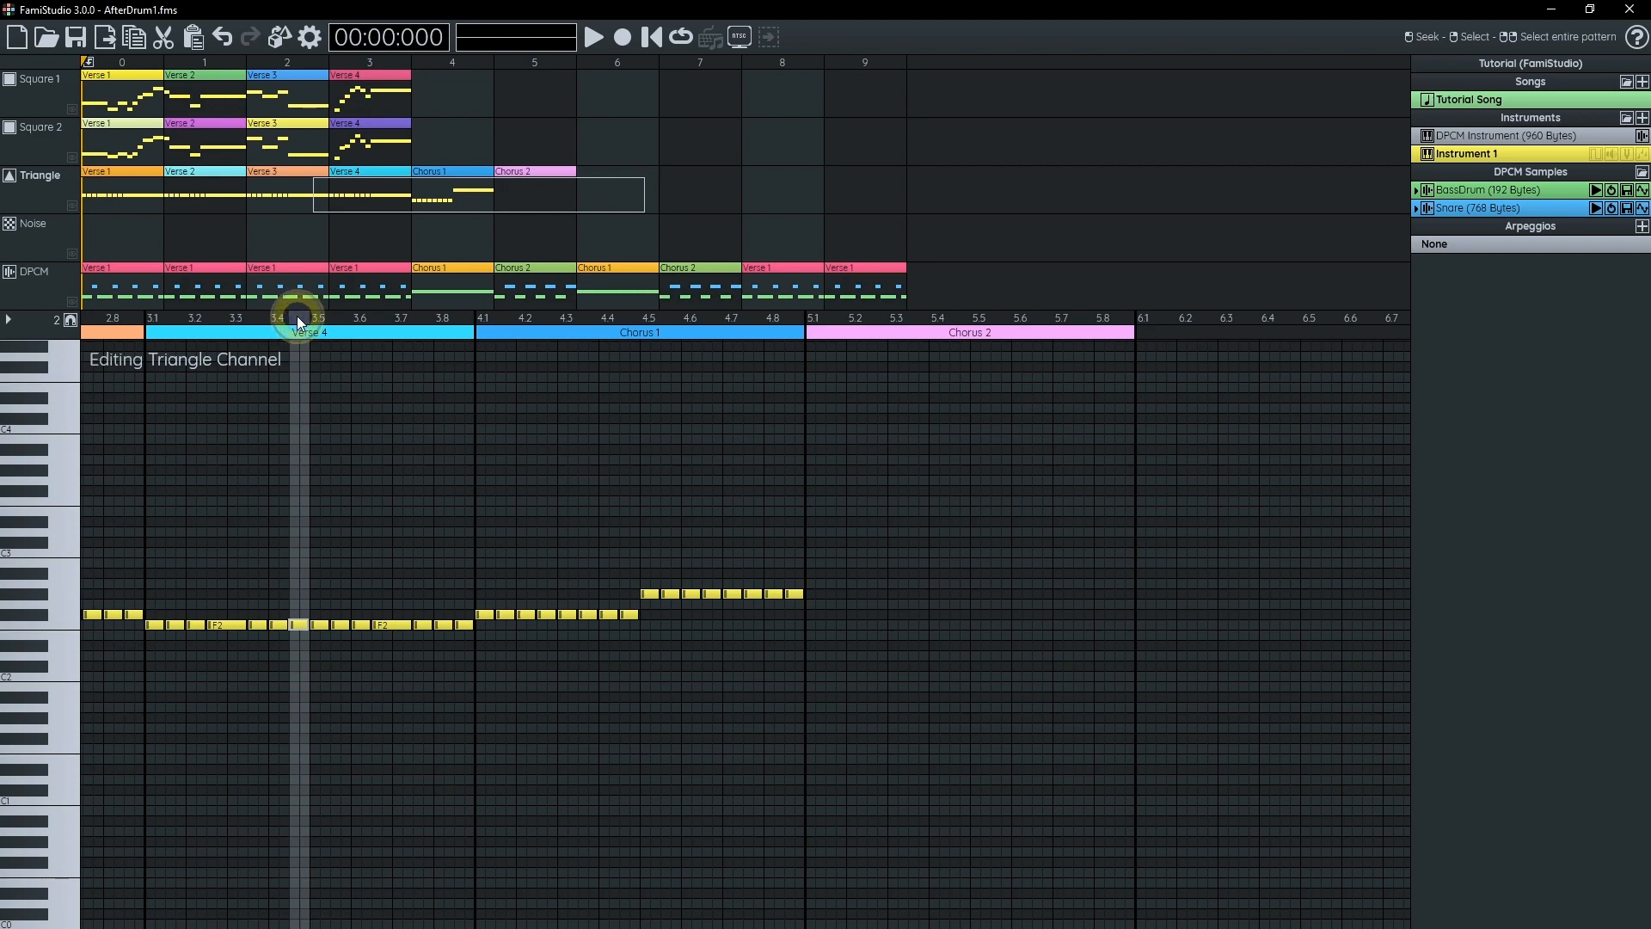
double_click(297, 317)
key("ctrl+c")
left_click_drag(823, 495, 684, 487)
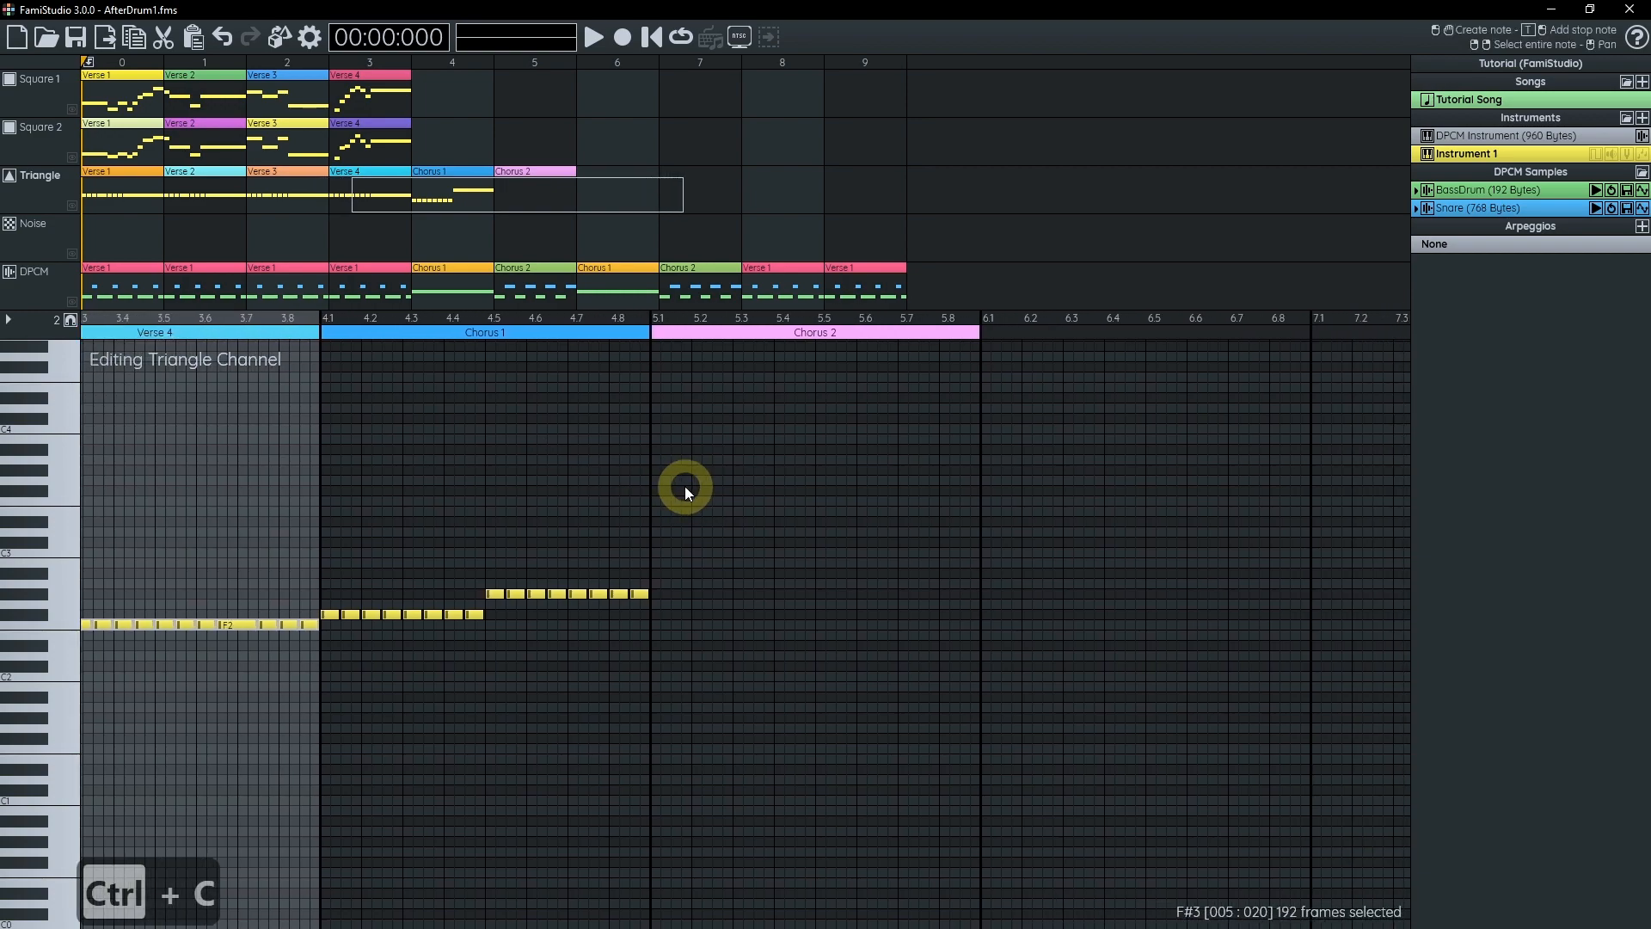
left_click(699, 318)
key("ctrl+v")
key("Up")
key("Up")
key("Up")
key("Up")
key("Up")
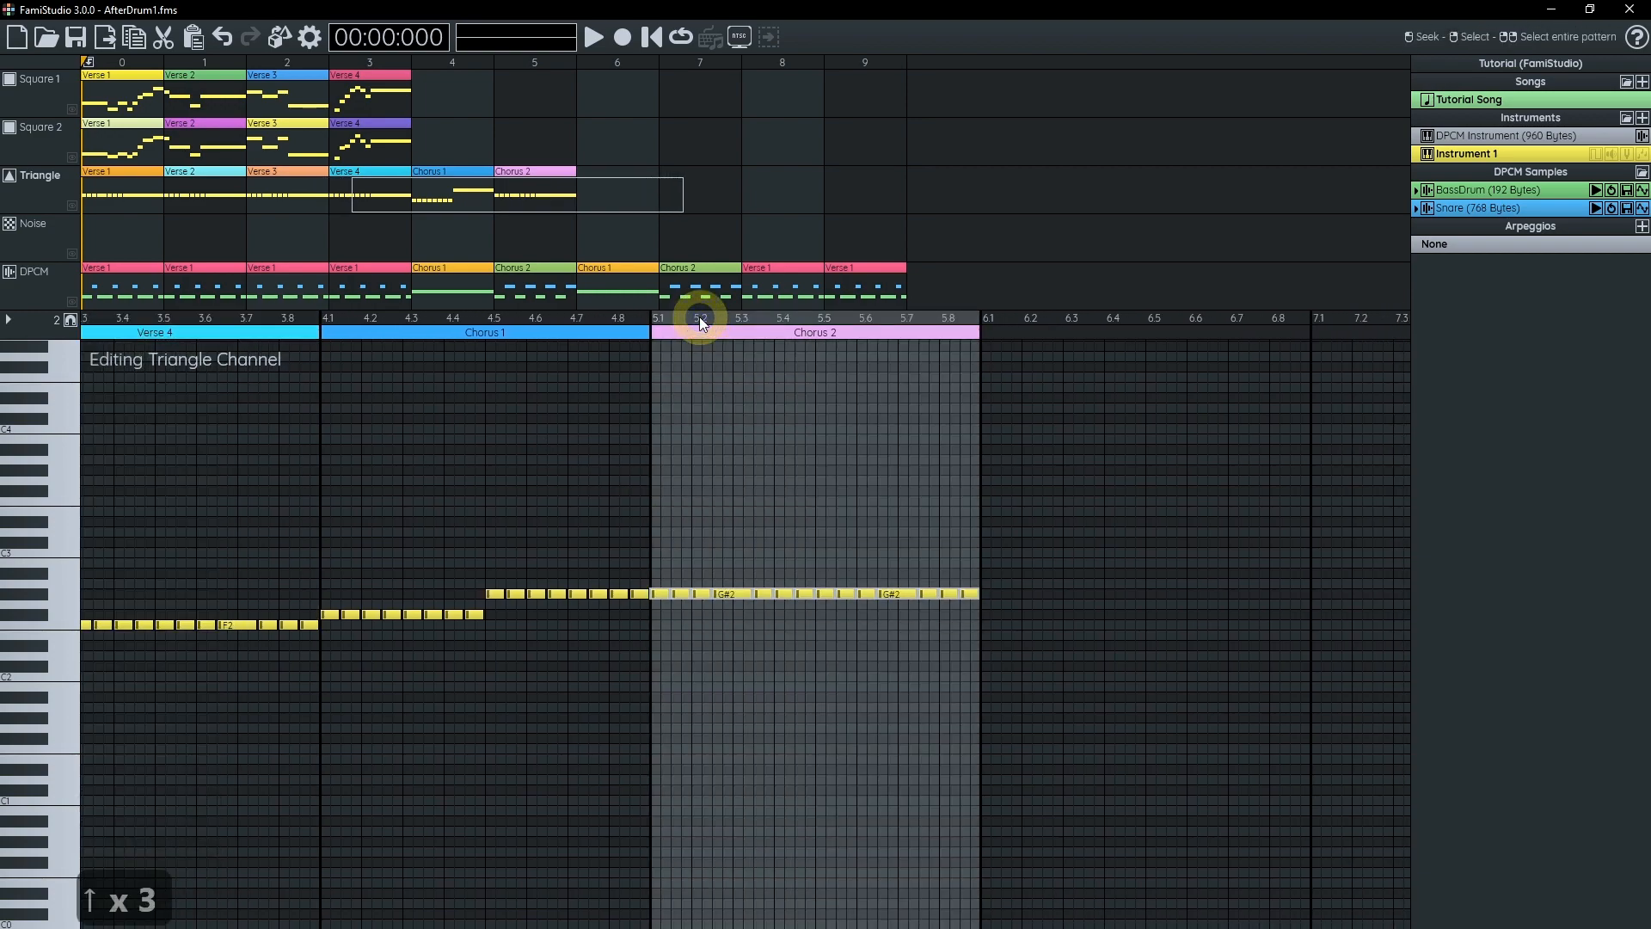
key("Escape")
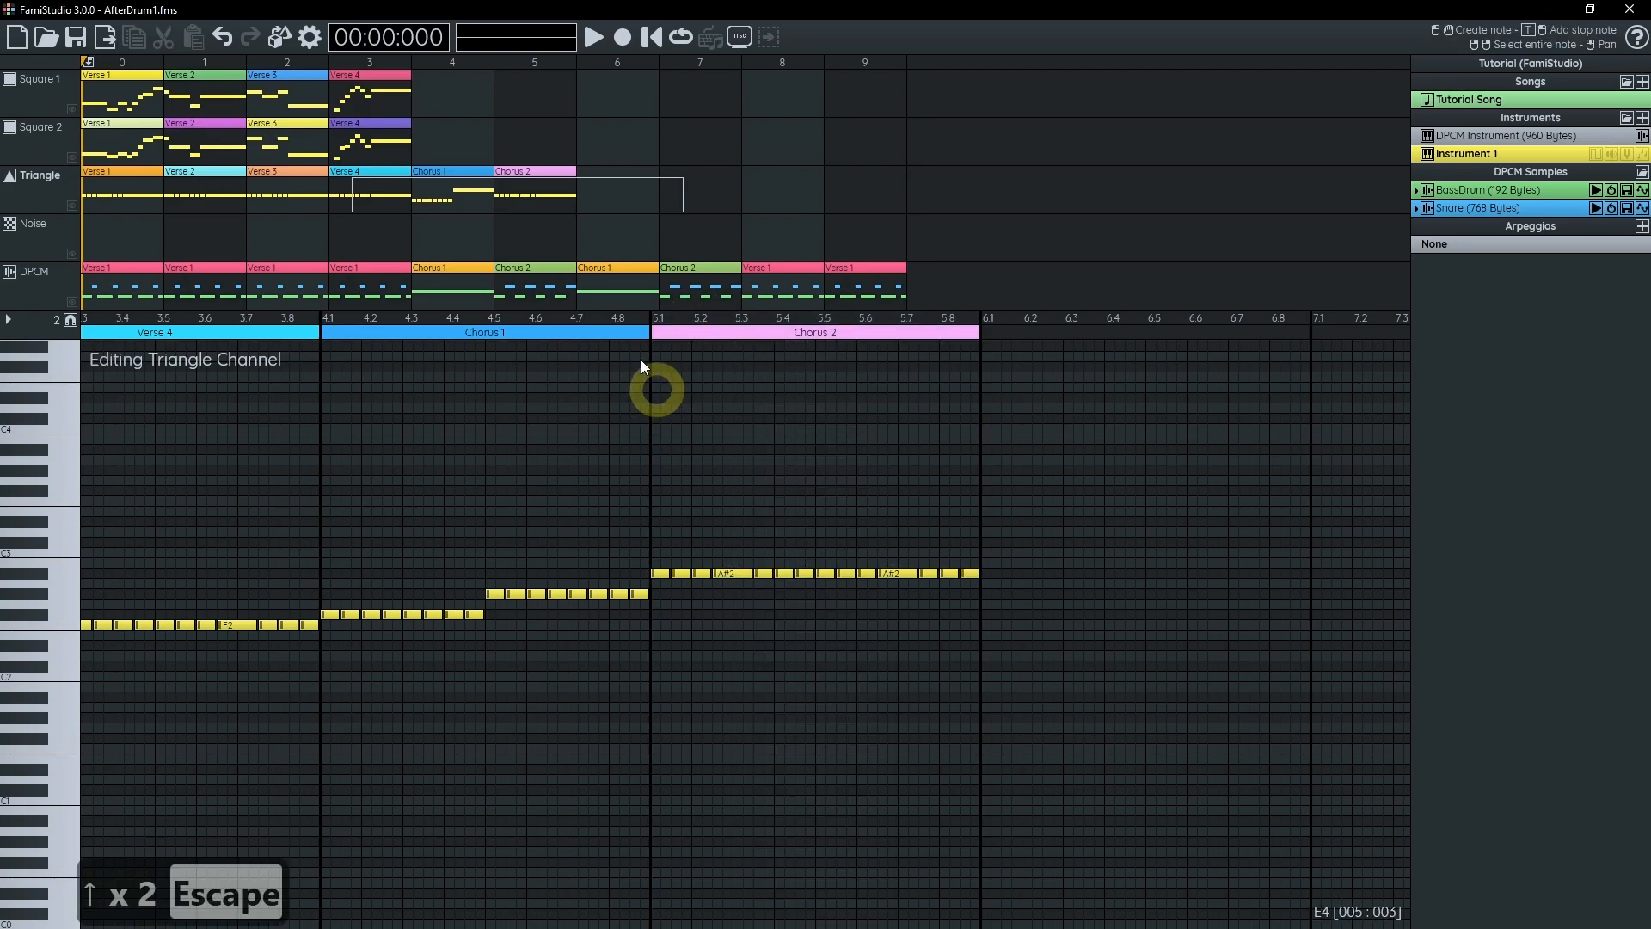
- Repeat the Triangle Chorus 1 and Chorus 2 patterns in columns 6 and 7 and again in columns 8 and 9
left_click(475, 178)
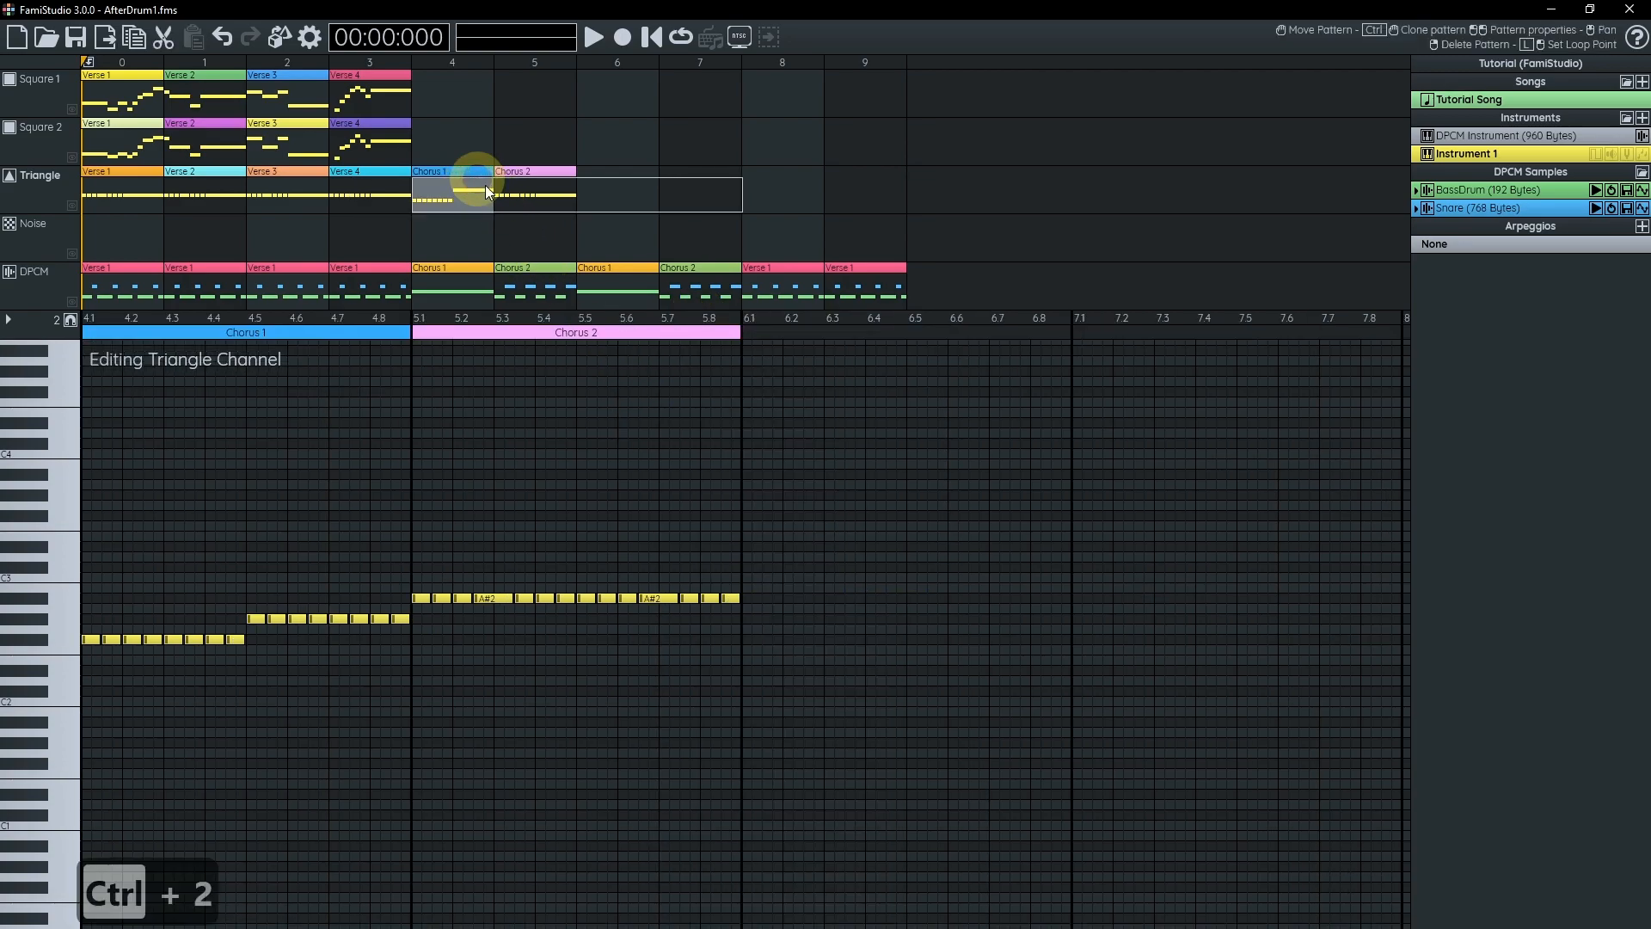
left_click(530, 180)
left_click(437, 191, "shift")
key("ctrl+c")
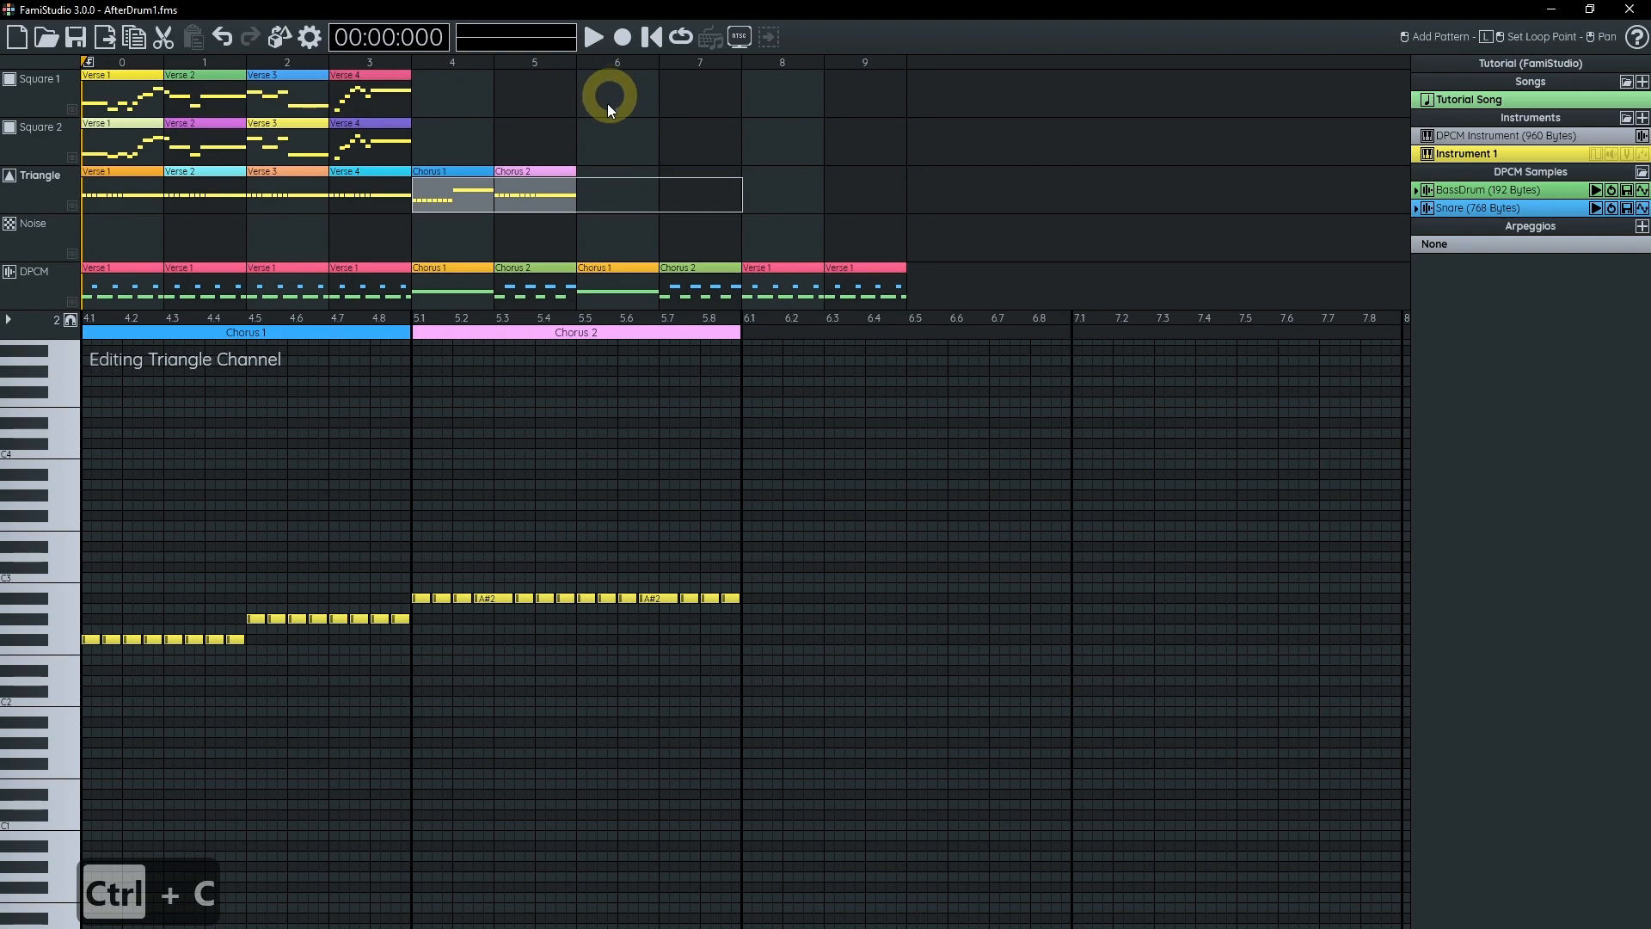
left_click_drag(484, 189, 705, 183)
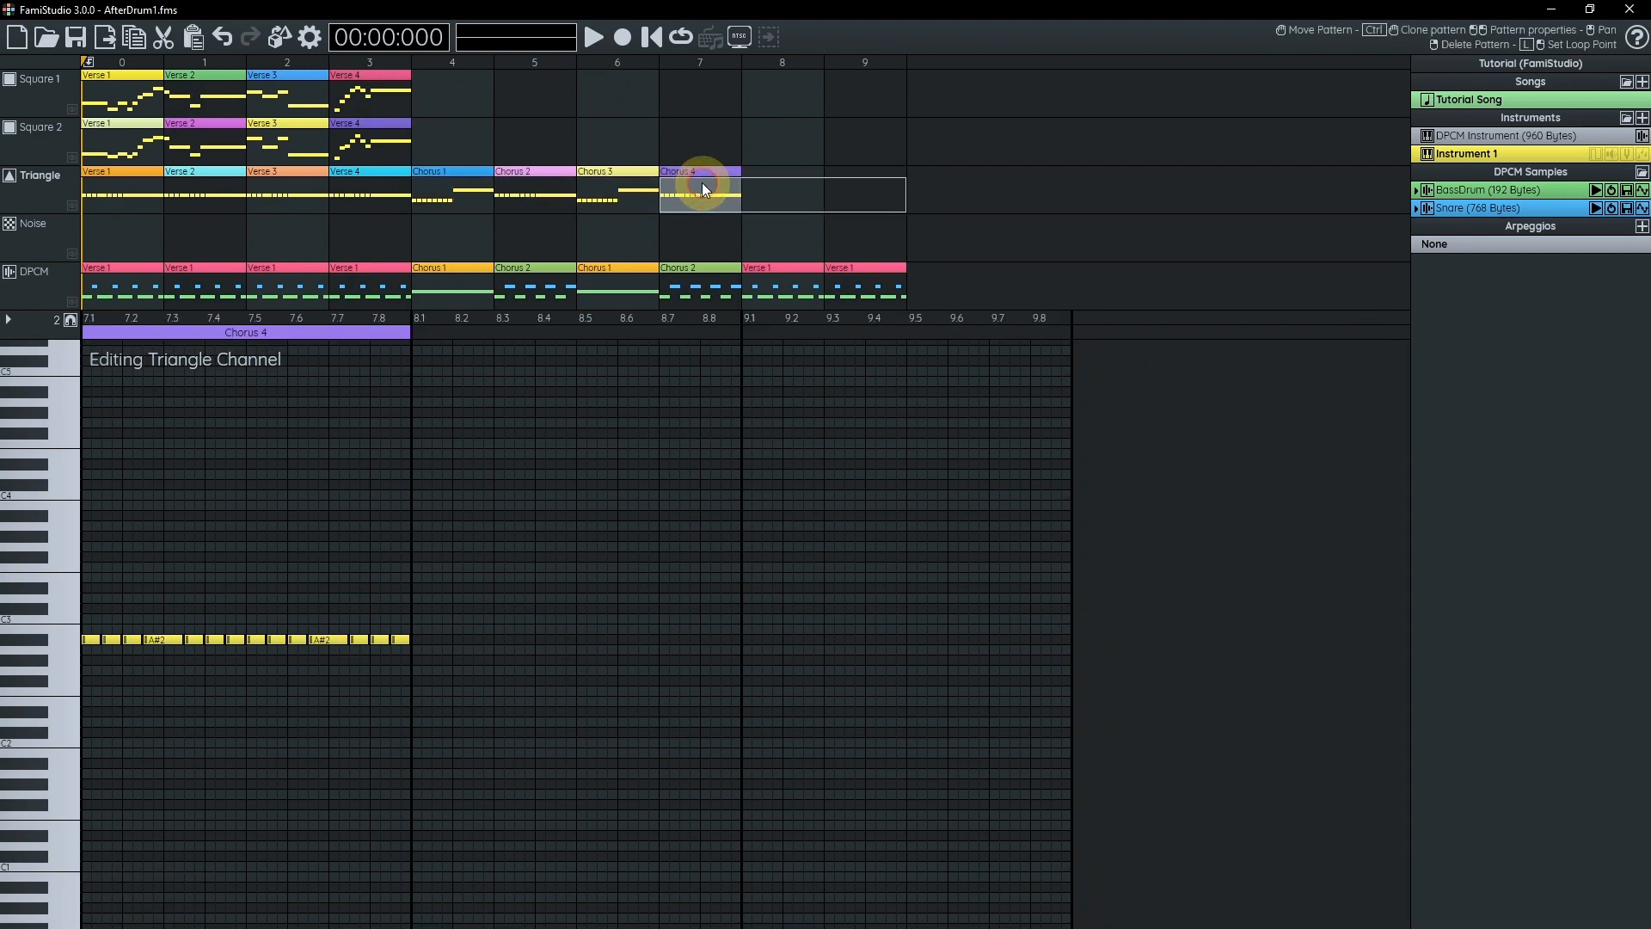
key("ctrl+z")
left_click_drag(516, 186, 849, 189)
key("Escape")
- Play the song from column 3 to check how the verse leads into the chorus bass and drums
left_click(401, 62)
key("space")
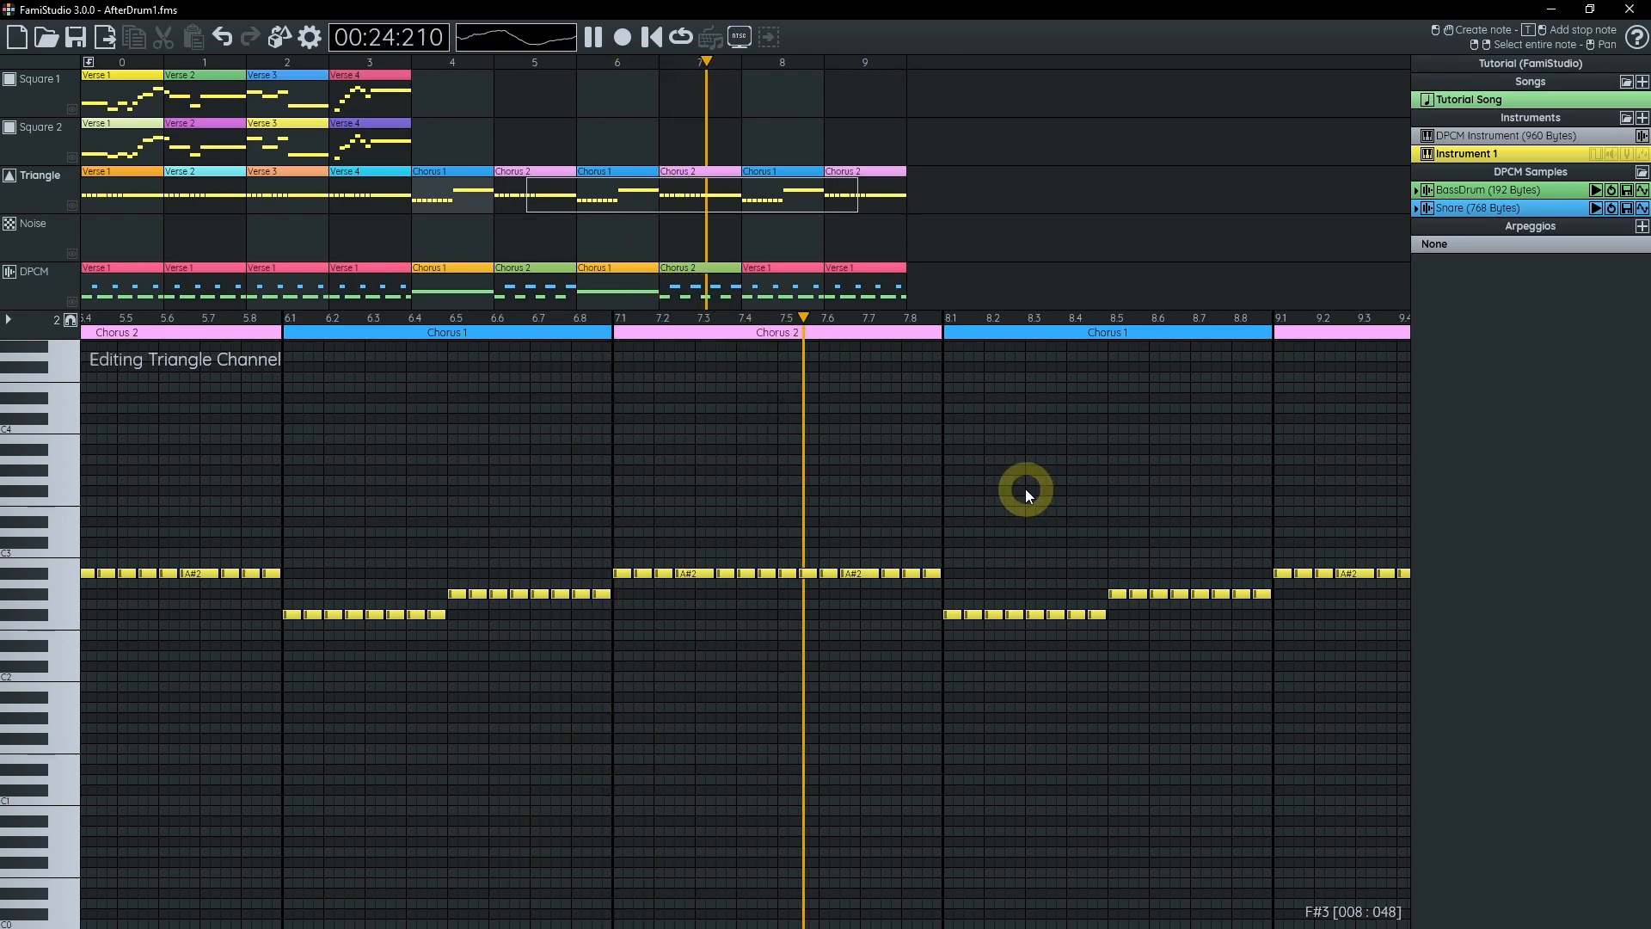
key("space")
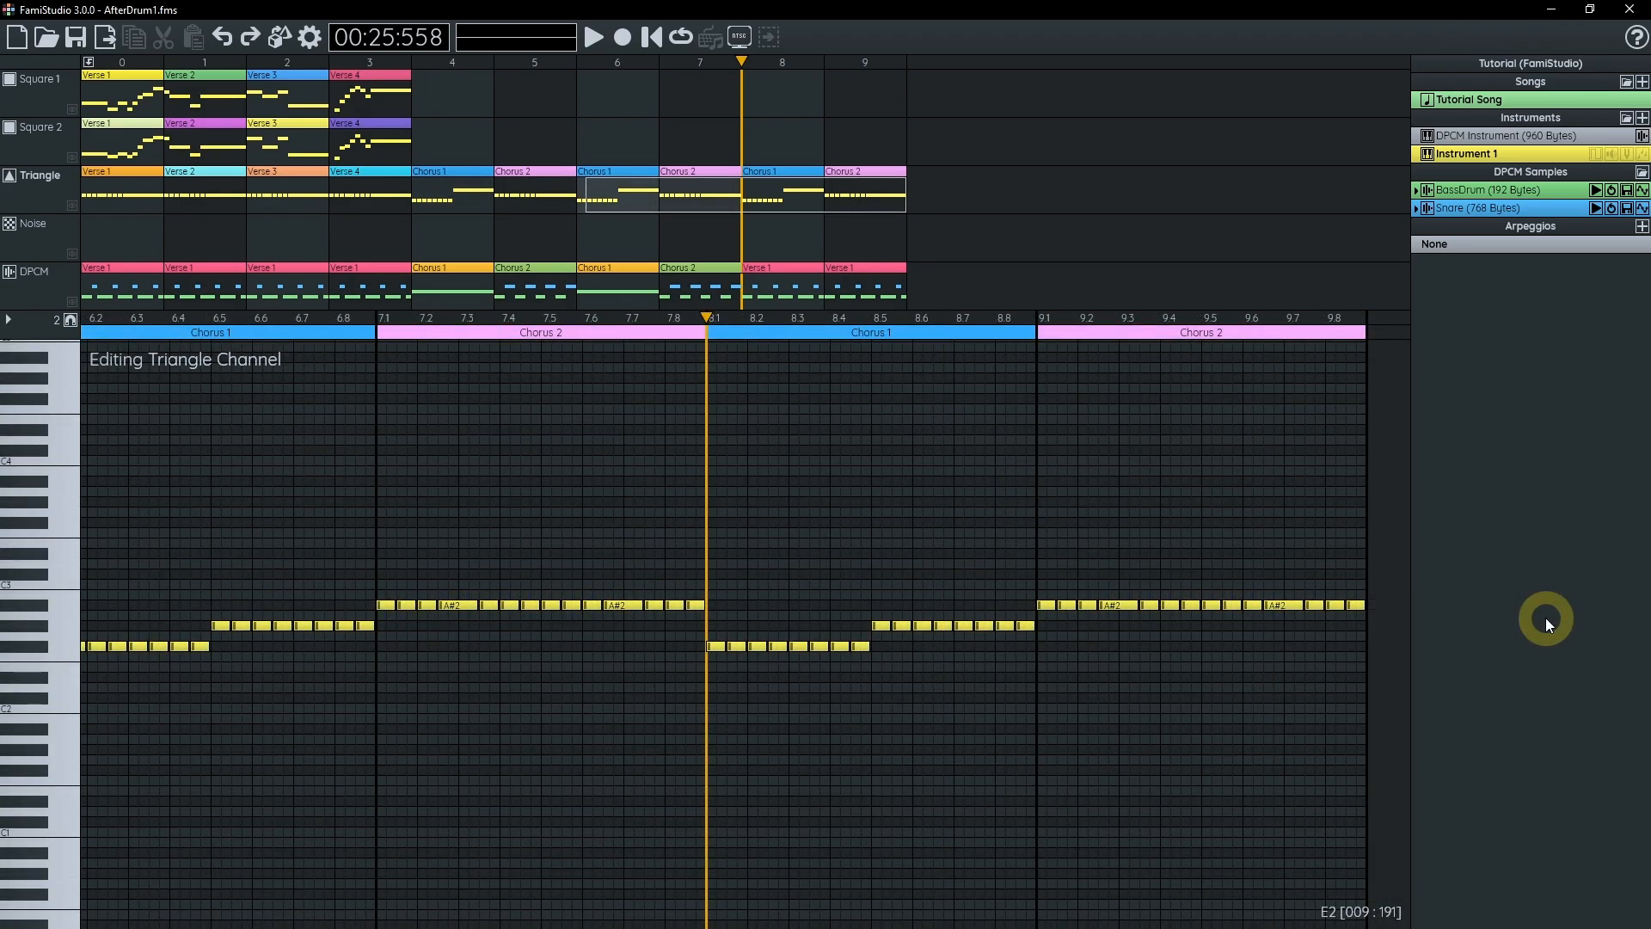
- Add a Square 1 pattern in column 4 and name it Chorus 1
double_click(459, 95)
type("Chorus 2")
key("BackSpace")
type("1")
key("shift+Home")
key("ctrl+c")
key("Return")
- Add a Square 1 pattern in column 5 and name it Chorus 2
double_click(540, 97)
key("ctrl+v")
key("BackSpace")
type("2")
key("Return")
- Add a Square 1 pattern in column 8 and name it Turnaround 1
double_click(784, 100)
type("Turnaround 1")
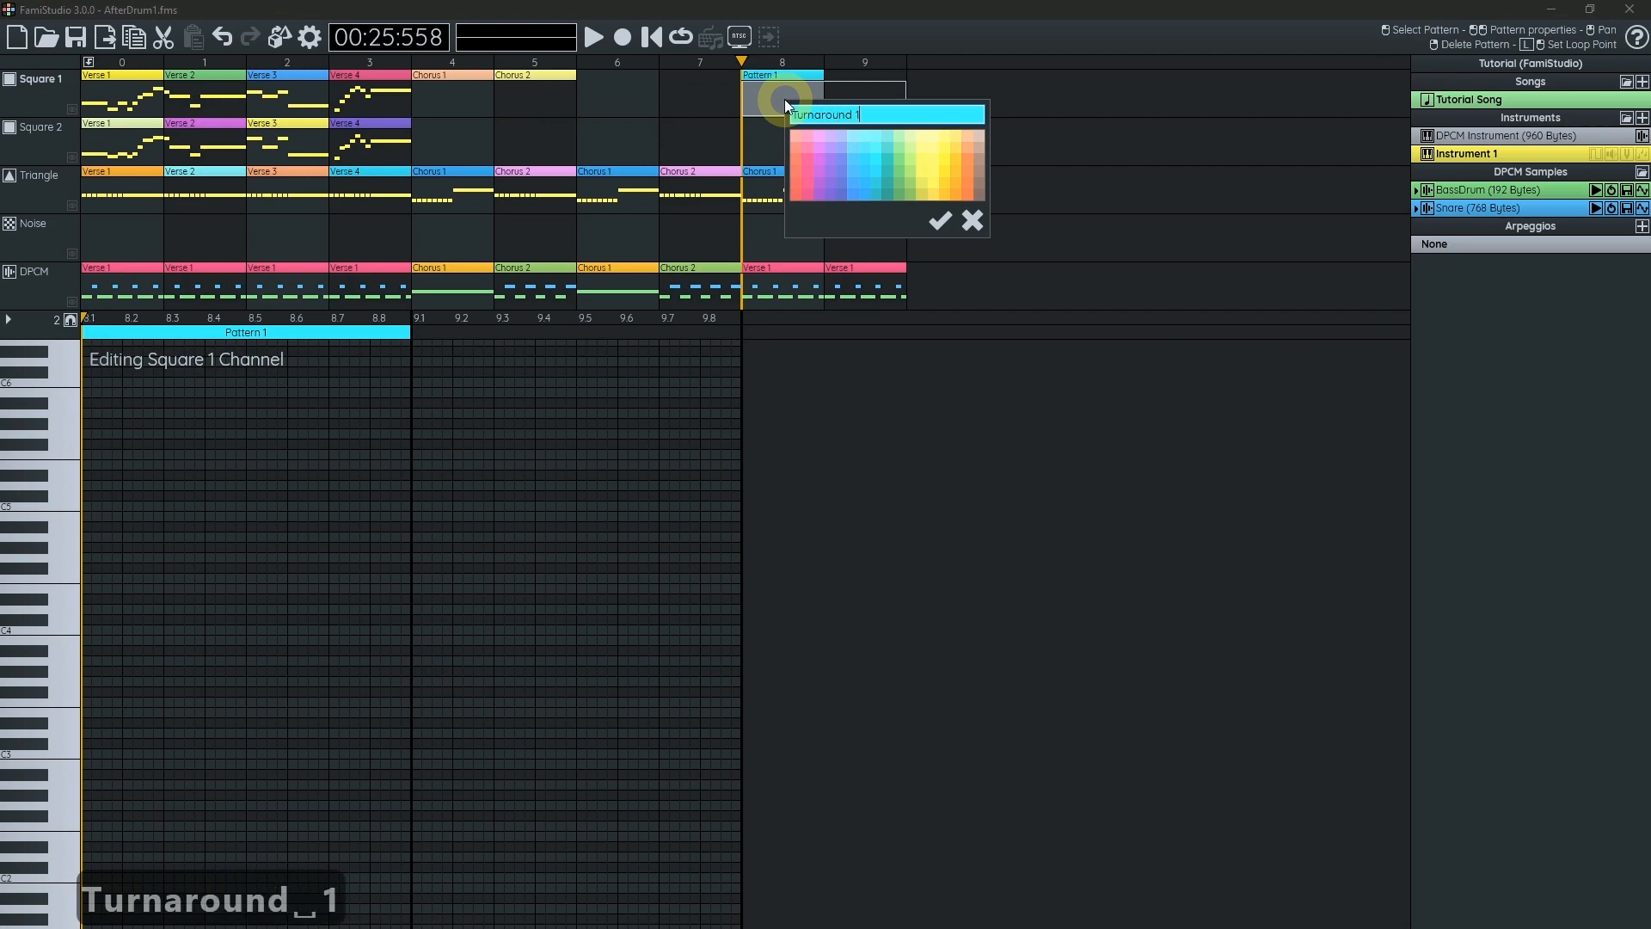
key("shift+Home")
key("ctrl+c")
key("Return")
- Add a Square 1 pattern in column 9 and name it Turnaround 2
double_click(853, 91)
key("ctrl+v")
key("BackSpace")
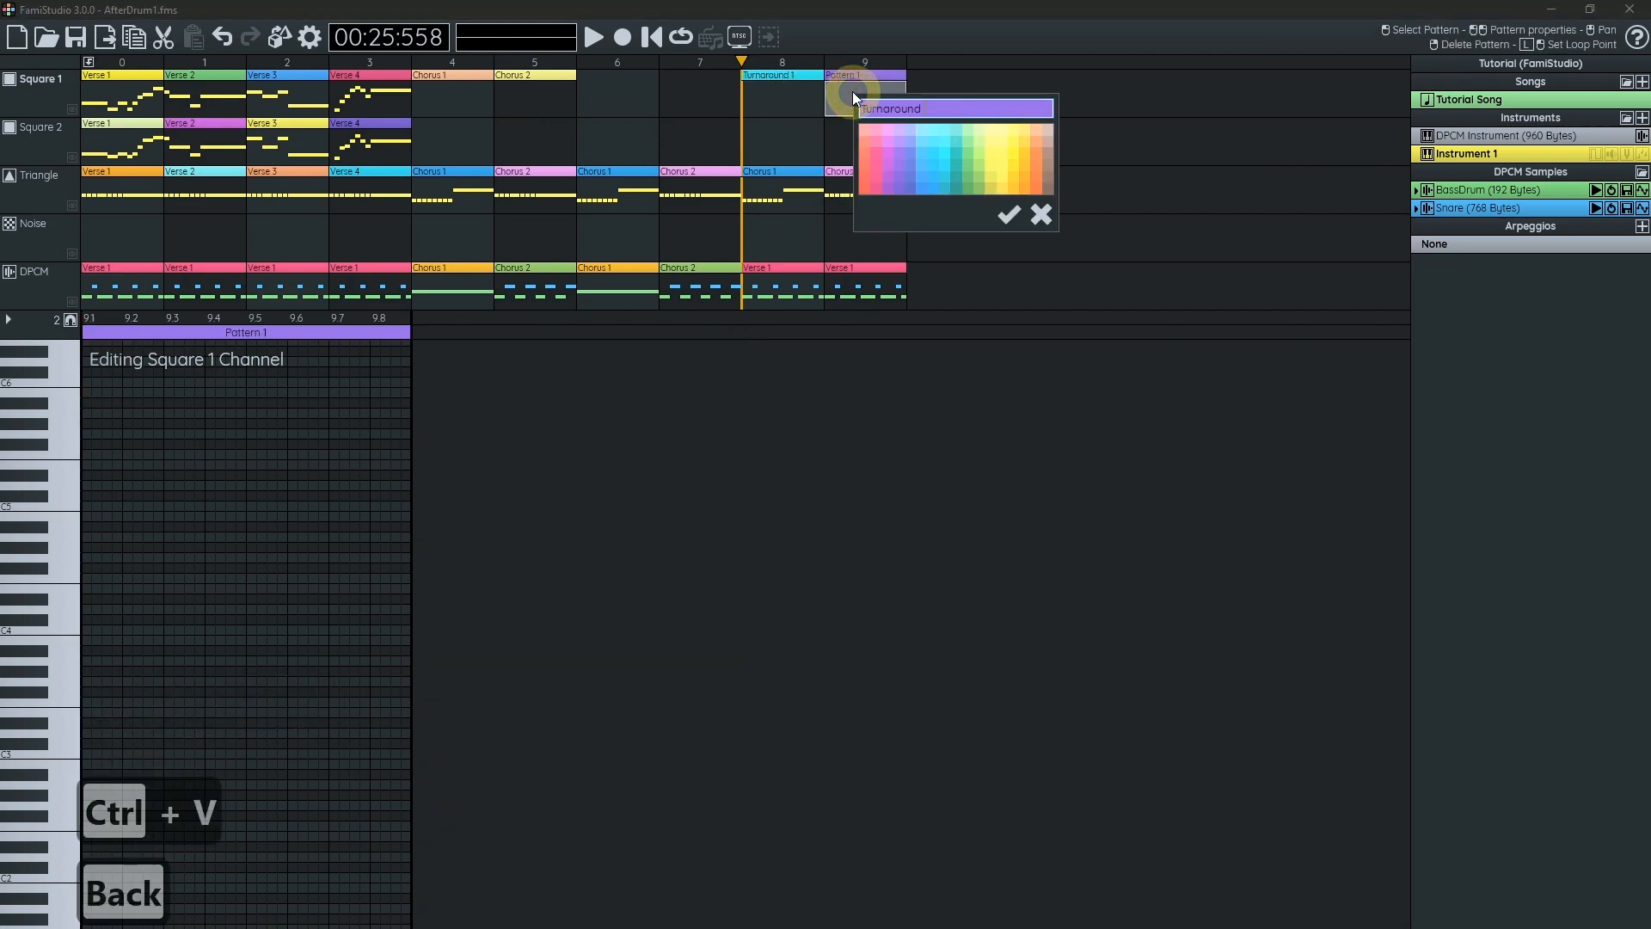
type("2")
key("Return")
- Repeat the Square 1 Chorus 1 and Chorus 2 patterns in columns 6 and 7
left_click(463, 100)
left_click(537, 94)
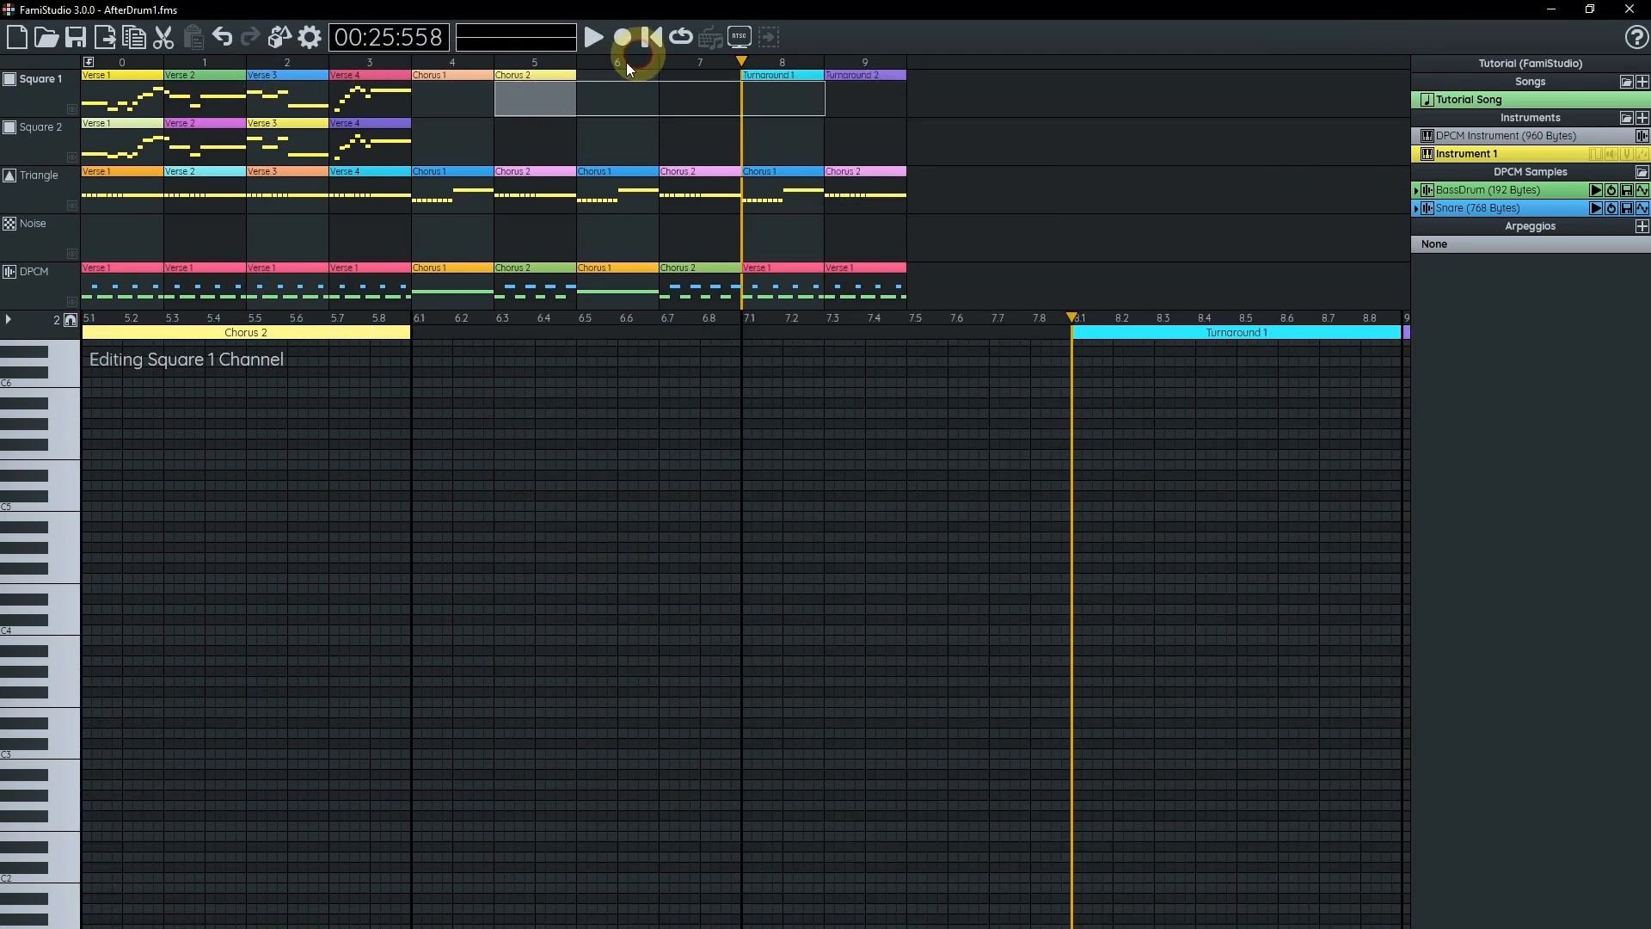
left_click(446, 96)
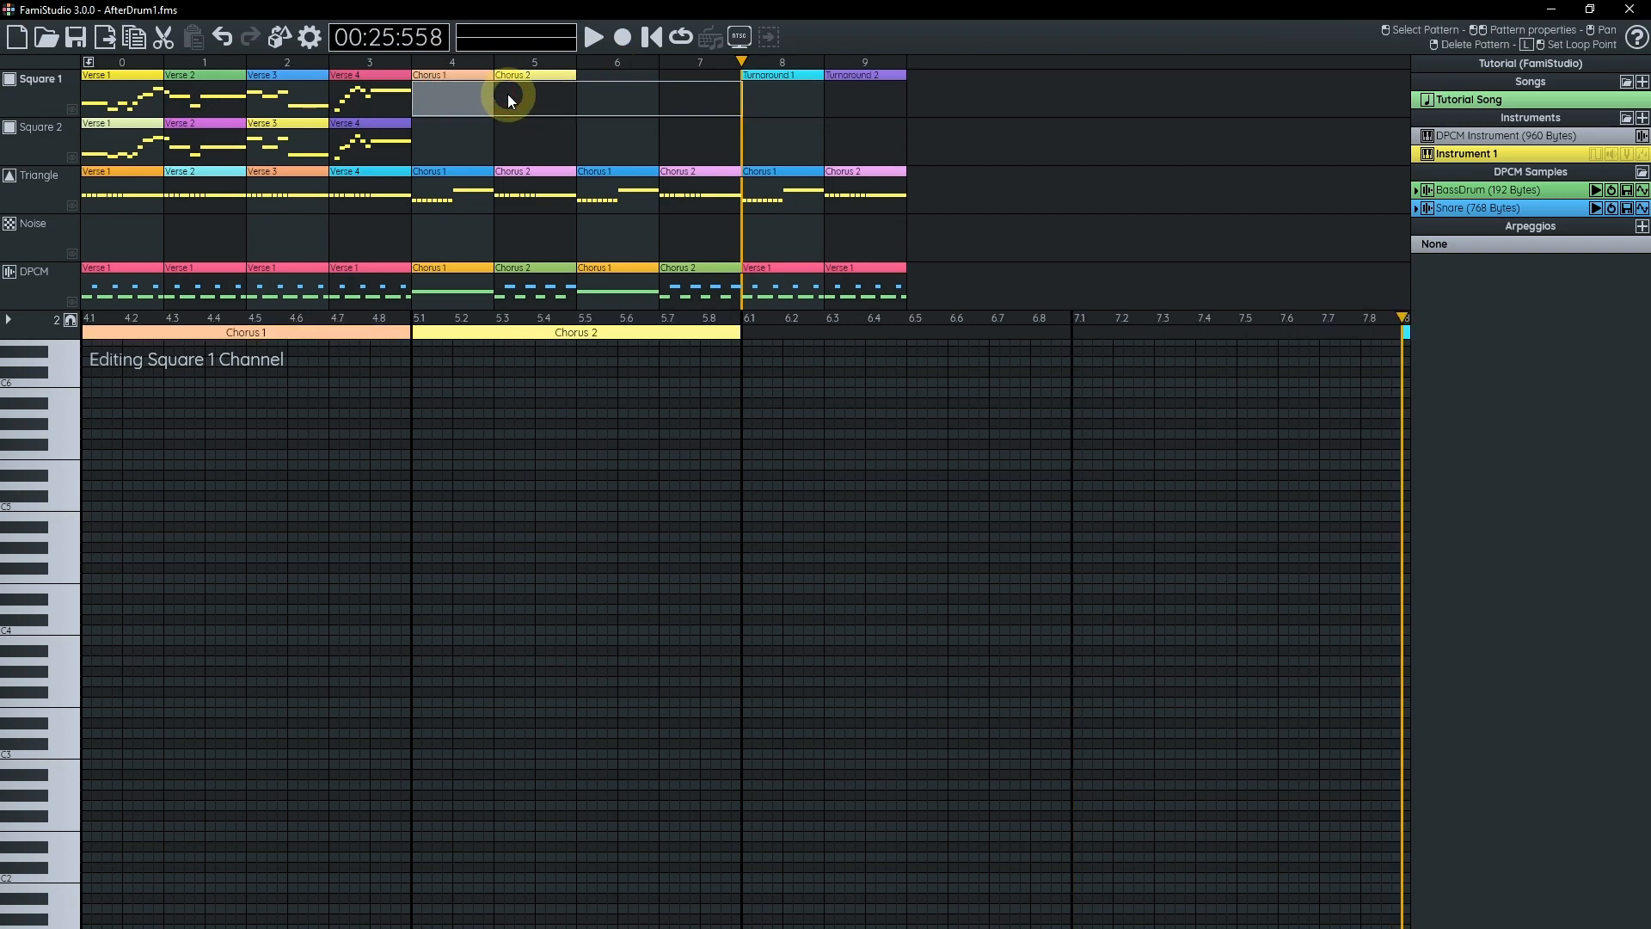
left_click(530, 95, "shift")
left_click_drag(530, 95, 697, 91)
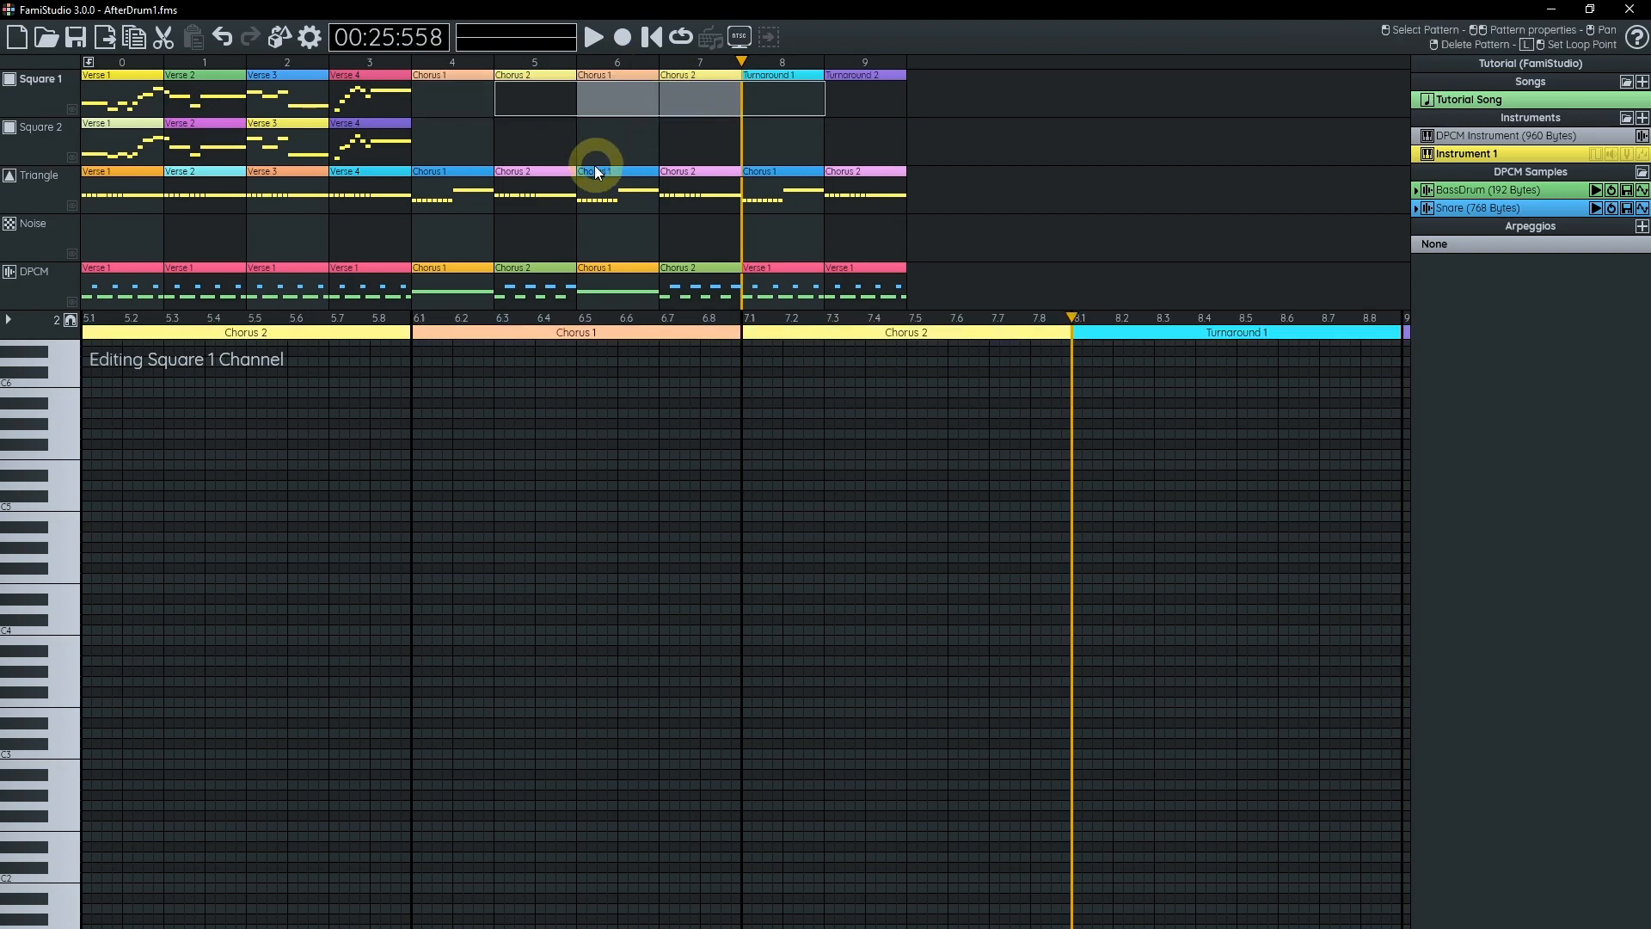
key("Escape")
- Write the Square 1 Chorus 1 melody: two one-beat C#4 notes, a five-beat G#4 and a one-beat F4
left_click(422, 81)
left_click_drag(527, 558, 774, 520)
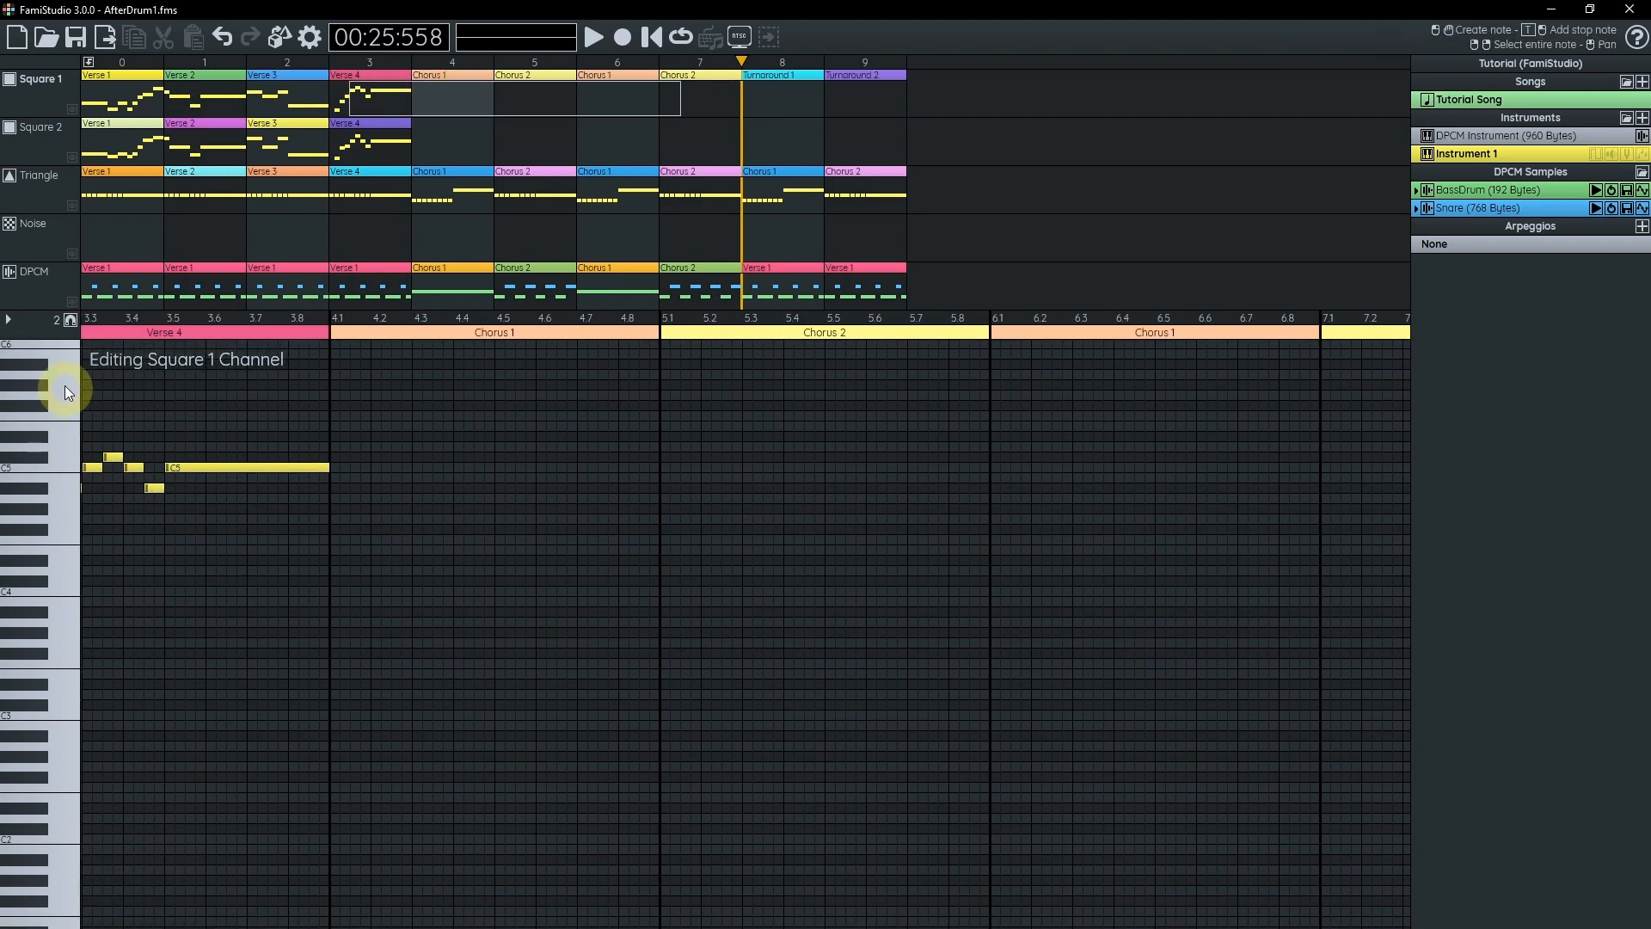
scroll(483, 569, "up", 1)
left_click_drag(342, 510, 472, 583)
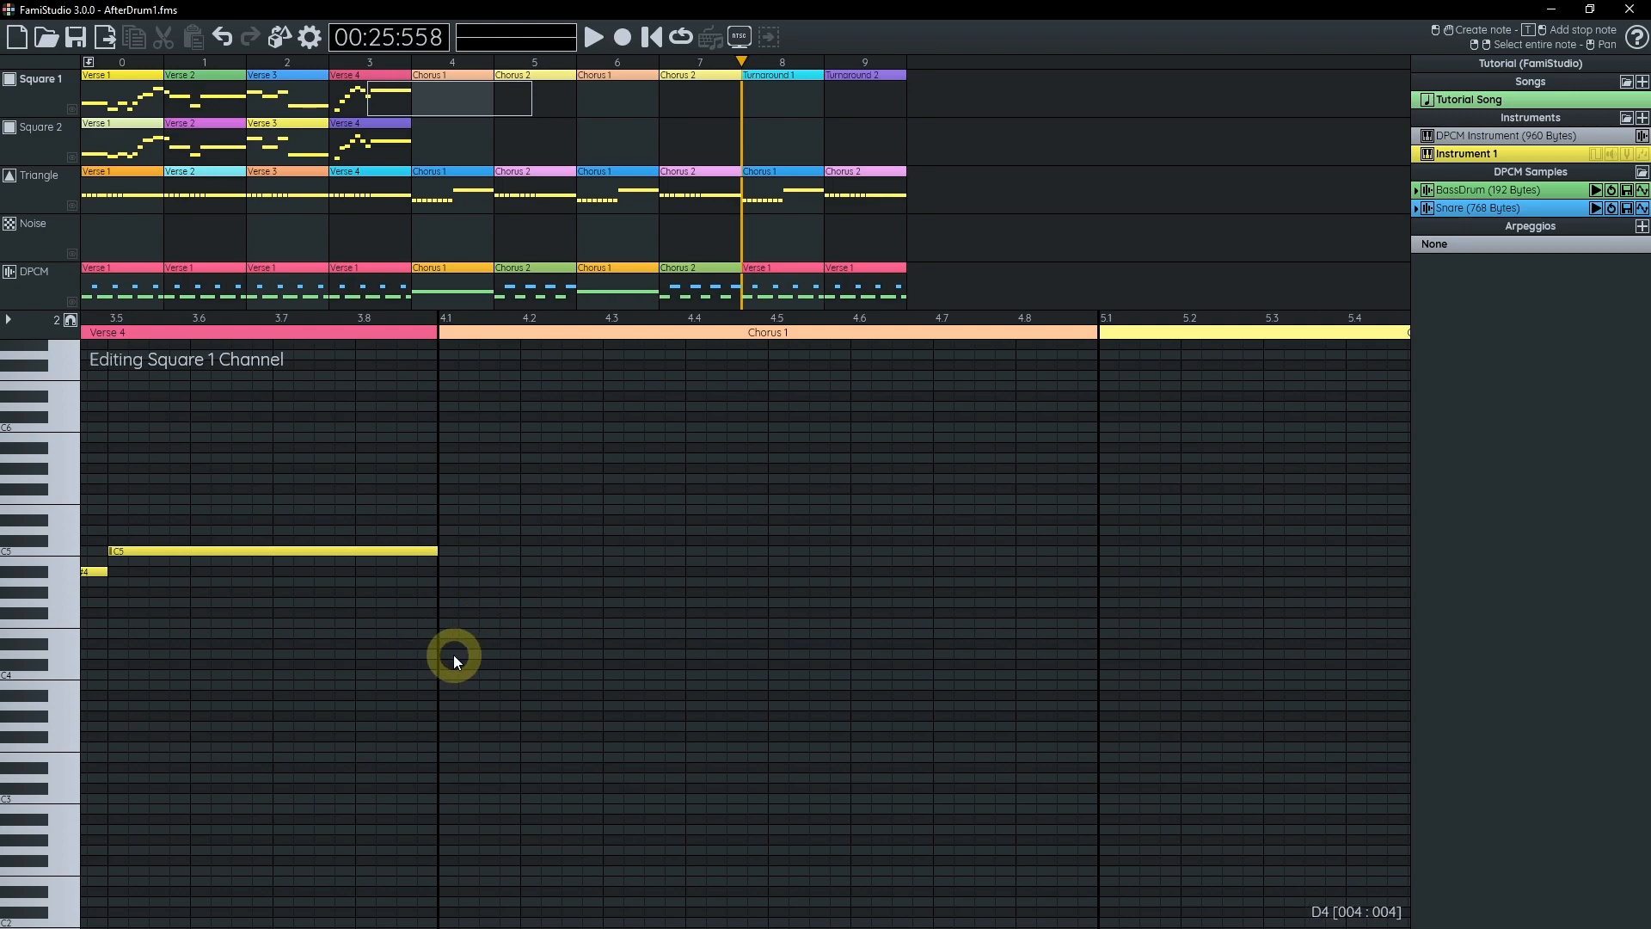
mouse_move(454, 658)
left_mouse_down()
mouse_move(518, 647)
mouse_move(472, 666)
mouse_move(602, 664)
left_mouse_up()
left_click_drag(614, 591, 1008, 592)
mouse_move(990, 647)
left_mouse_down()
mouse_move(591, 621)
mouse_move(755, 581)
mouse_move(706, 592)
mouse_move(696, 559)
mouse_move(748, 518)
mouse_move(1316, 523)
left_mouse_up()
- Write the Square 1 Chorus 2 melody: half-beat A#4 and C5 notes followed by a C#5 lasting until the pattern ends
left_click(718, 533)
left_click_drag(1182, 662, 265, 701)
scroll(265, 702, "down", 1)
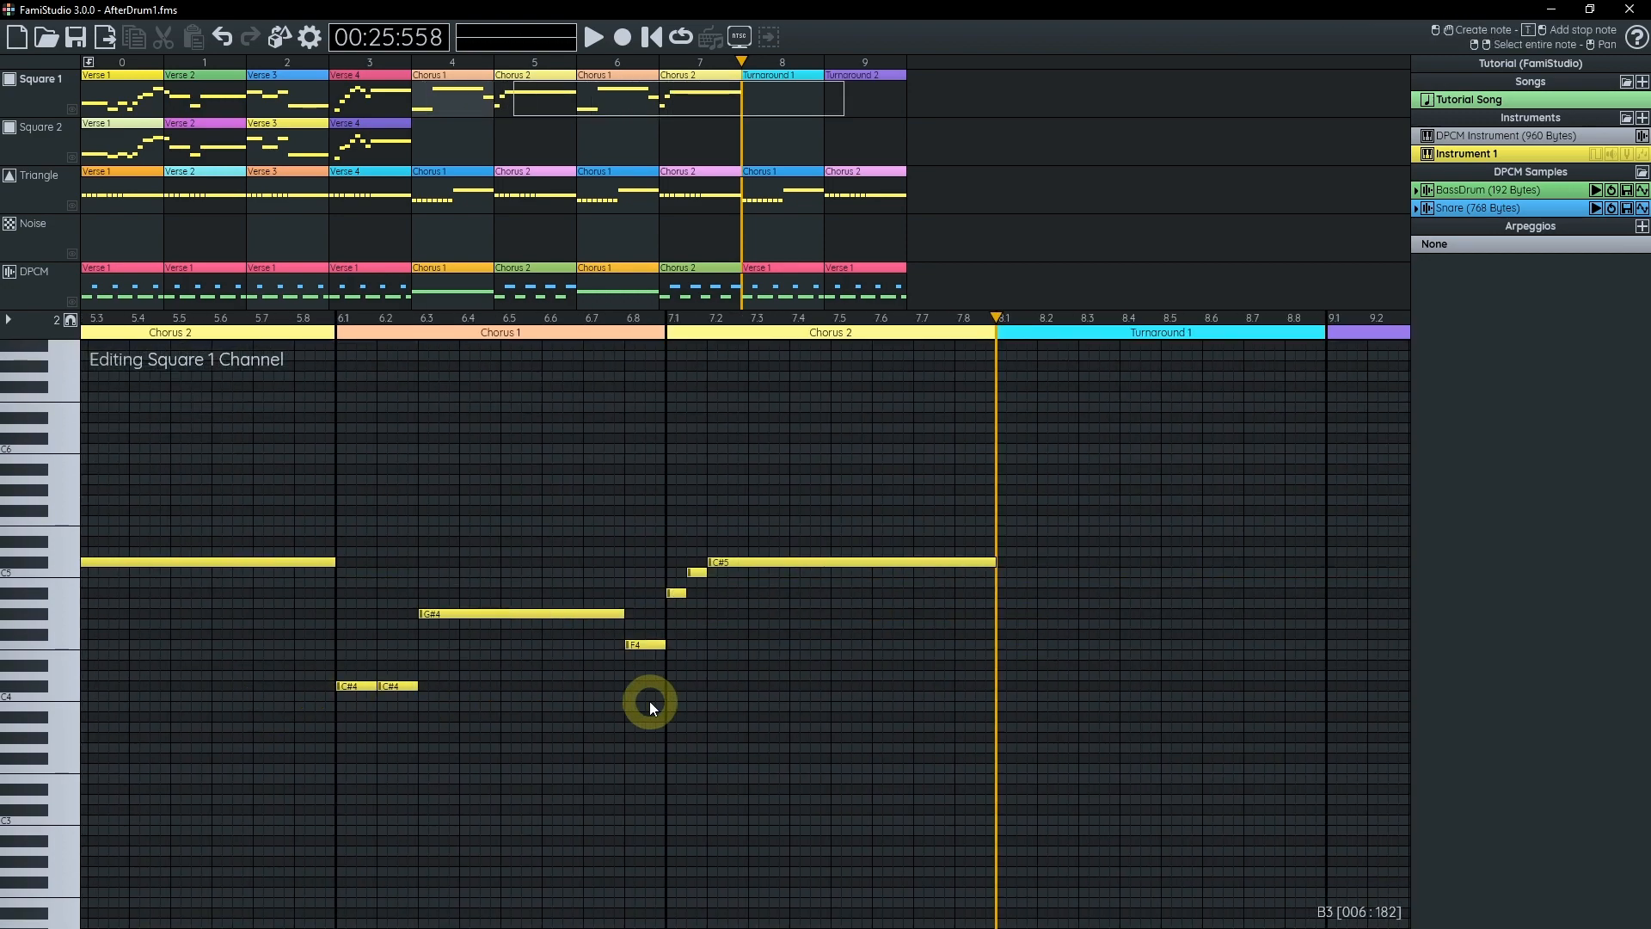
- Start the Square 1 Turnaround 1 melody with a C#5 and a D#5, each one and a half beats long
left_click_drag(930, 692, 520, 635)
scroll(637, 585, "up", 1)
left_click_drag(636, 586, 269, 608)
key("ctrl+3")
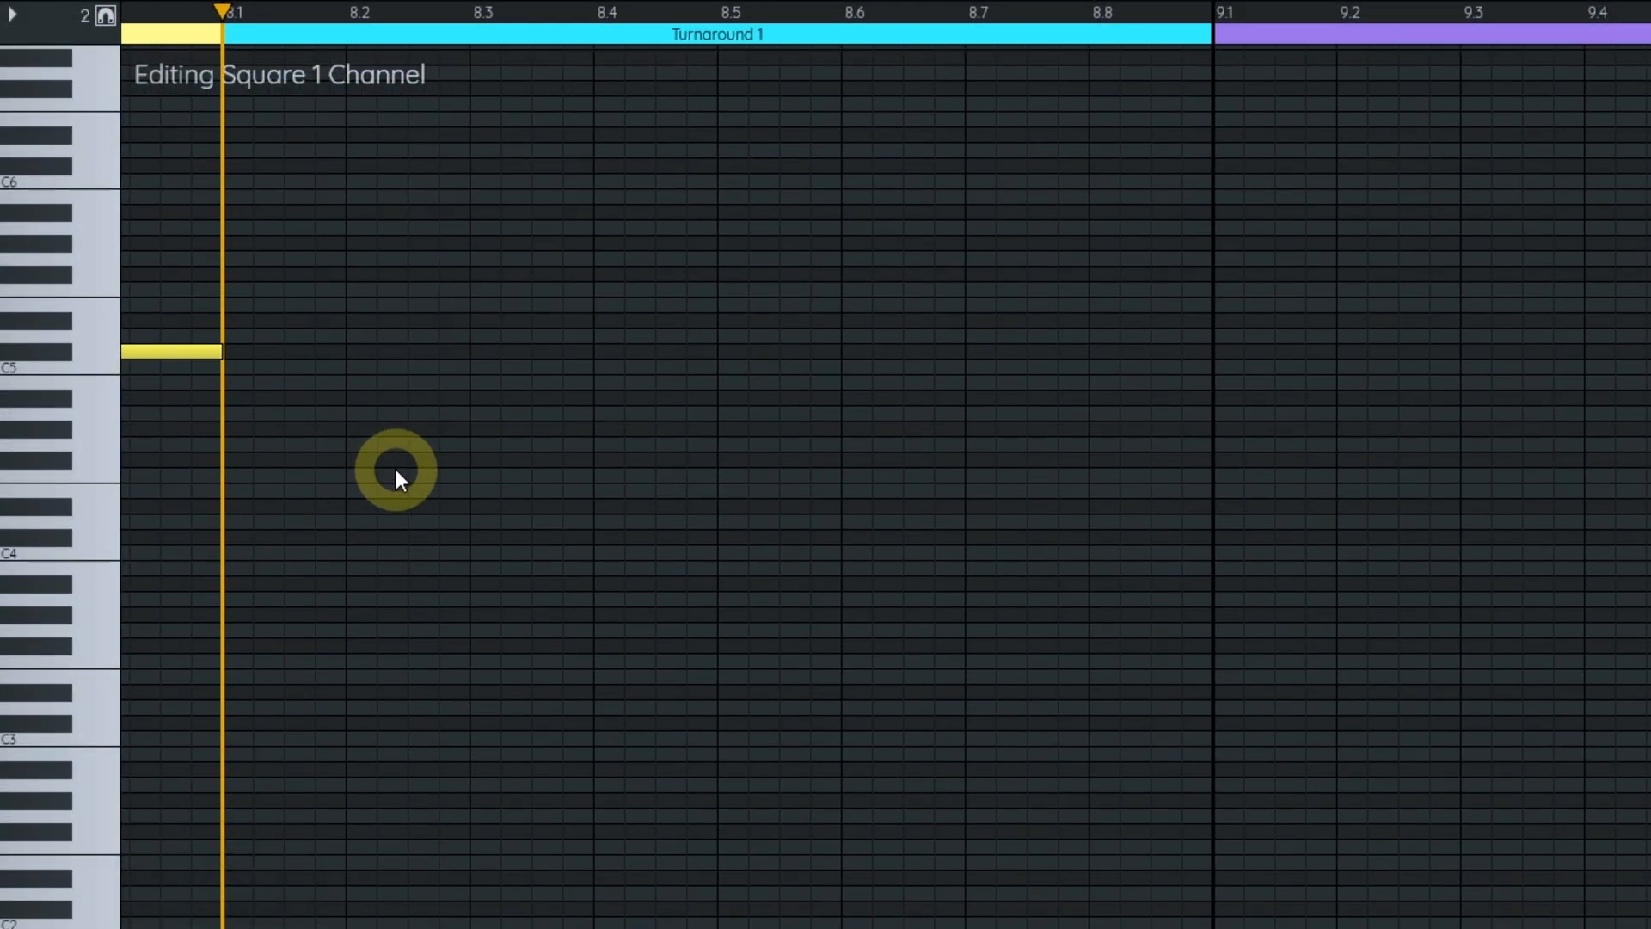
left_click_drag(249, 349, 420, 339)
left_click(428, 335)
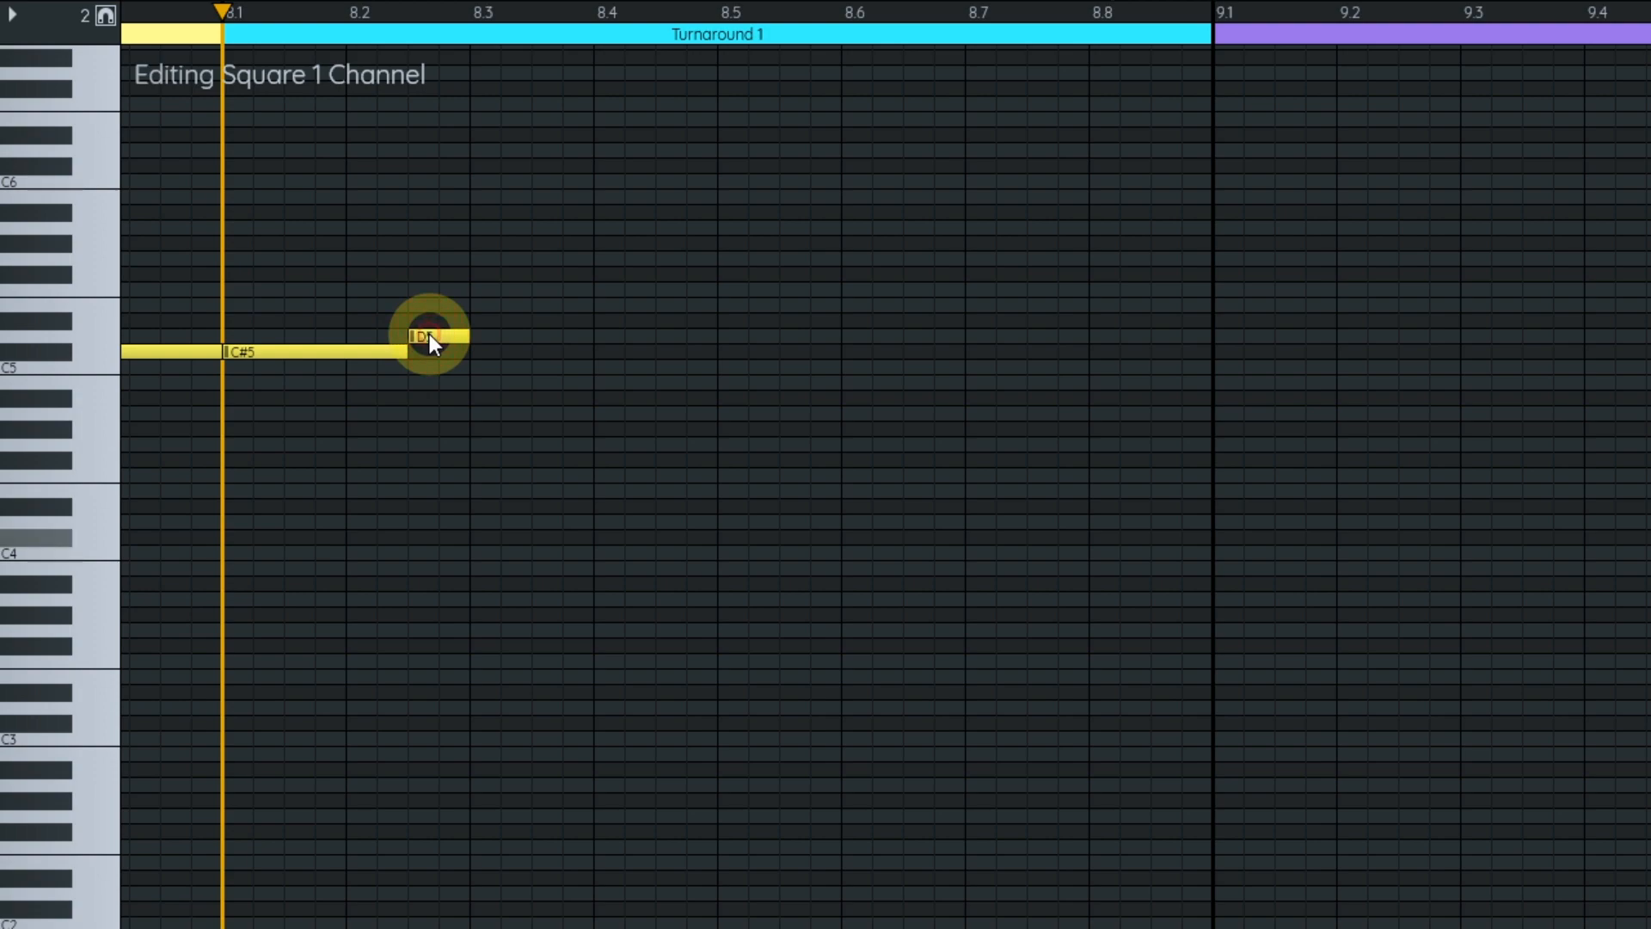
key("ctrl+z")
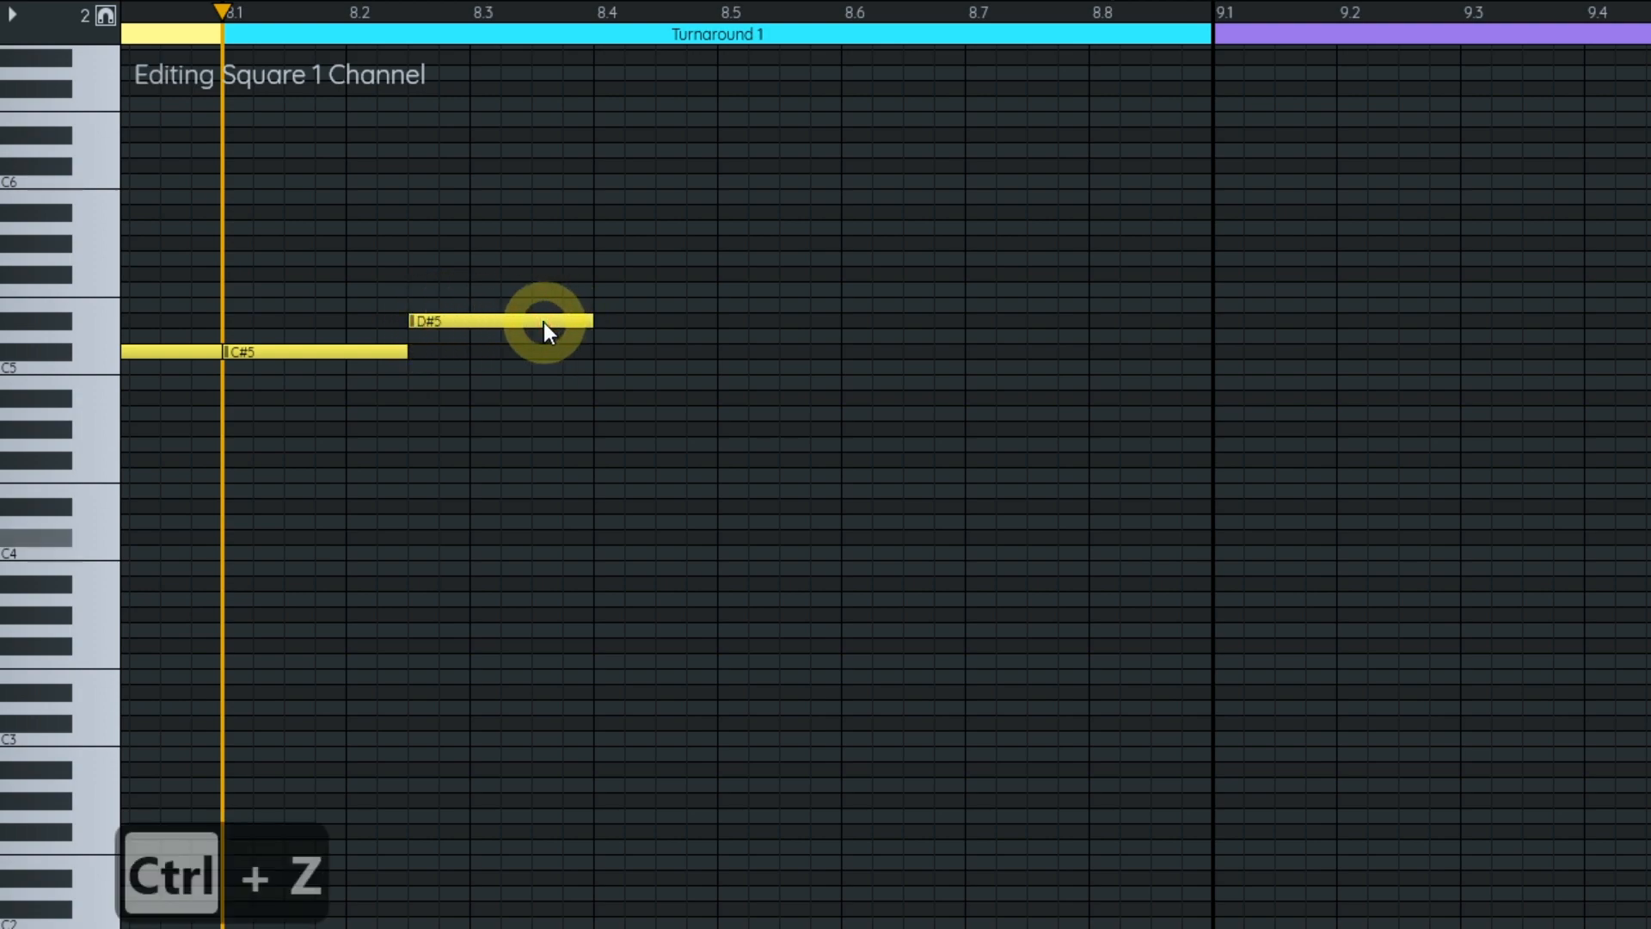
- Complete Turnaround 1 with one-beat C5, one-and-a-half-beat C#5 and A#4, and one-beat G#4, and fill Turnaround 2 with a single A#4
left_click_drag(597, 366, 717, 366)
left_click_drag(840, 442, 781, 382)
mouse_move(662, 289)
left_mouse_down()
mouse_move(841, 290)
mouse_move(1077, 368)
mouse_move(1154, 361)
mouse_move(718, 351)
mouse_move(1208, 348)
left_mouse_up()
scroll(1164, 335, "down", 1)
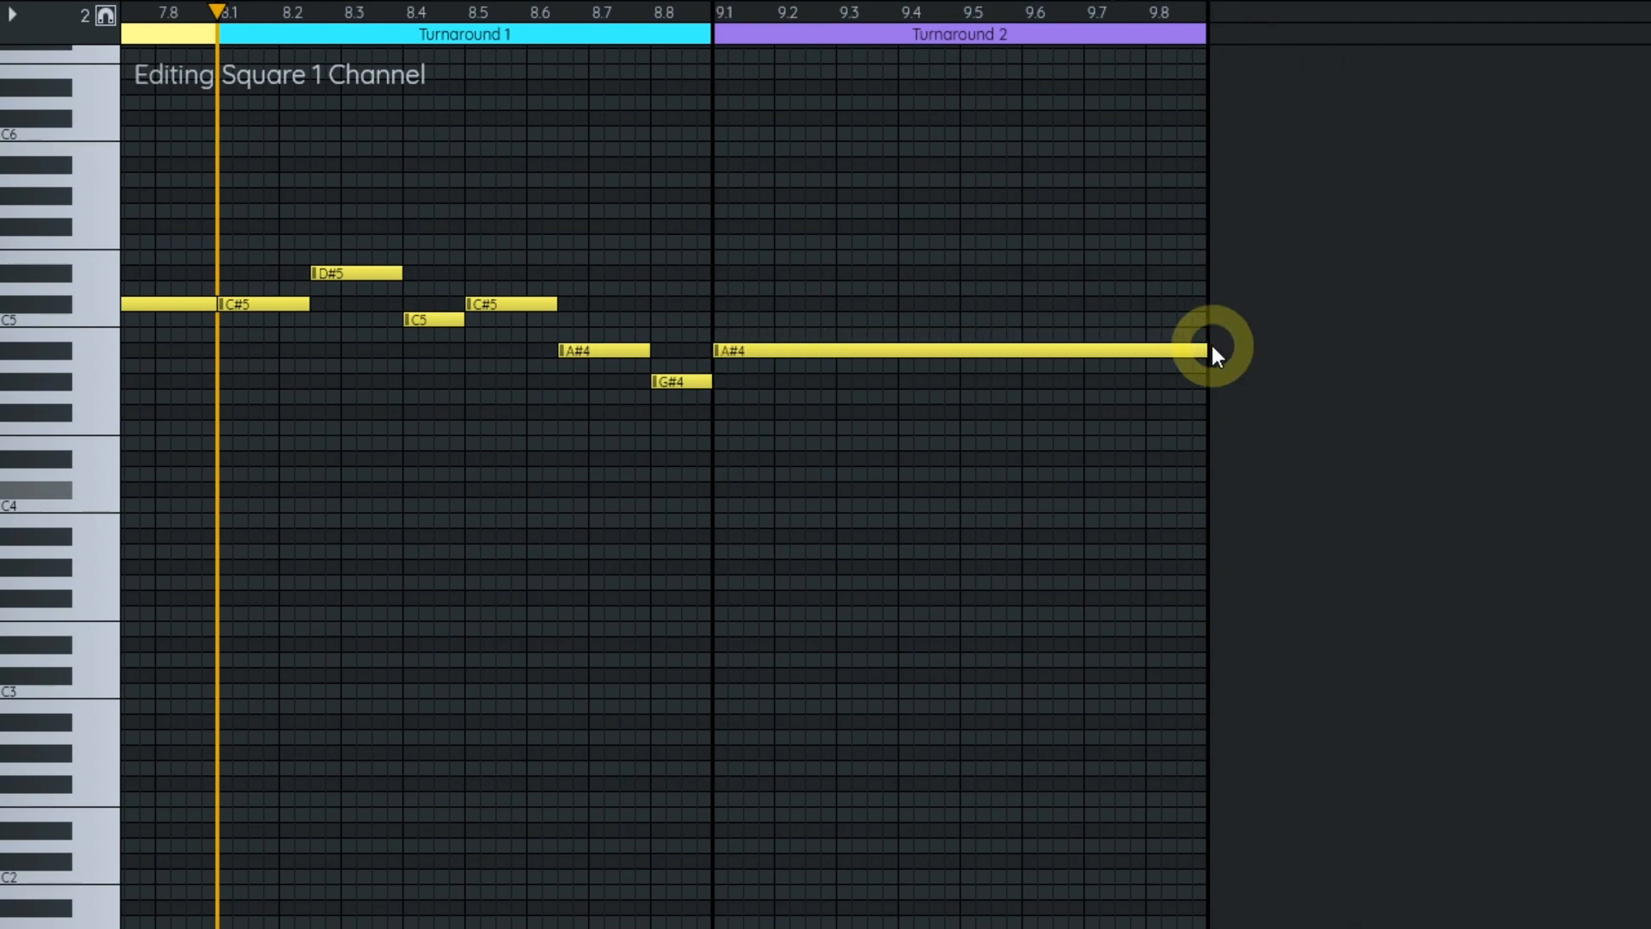
left_click_drag(680, 428, 1650, 555)
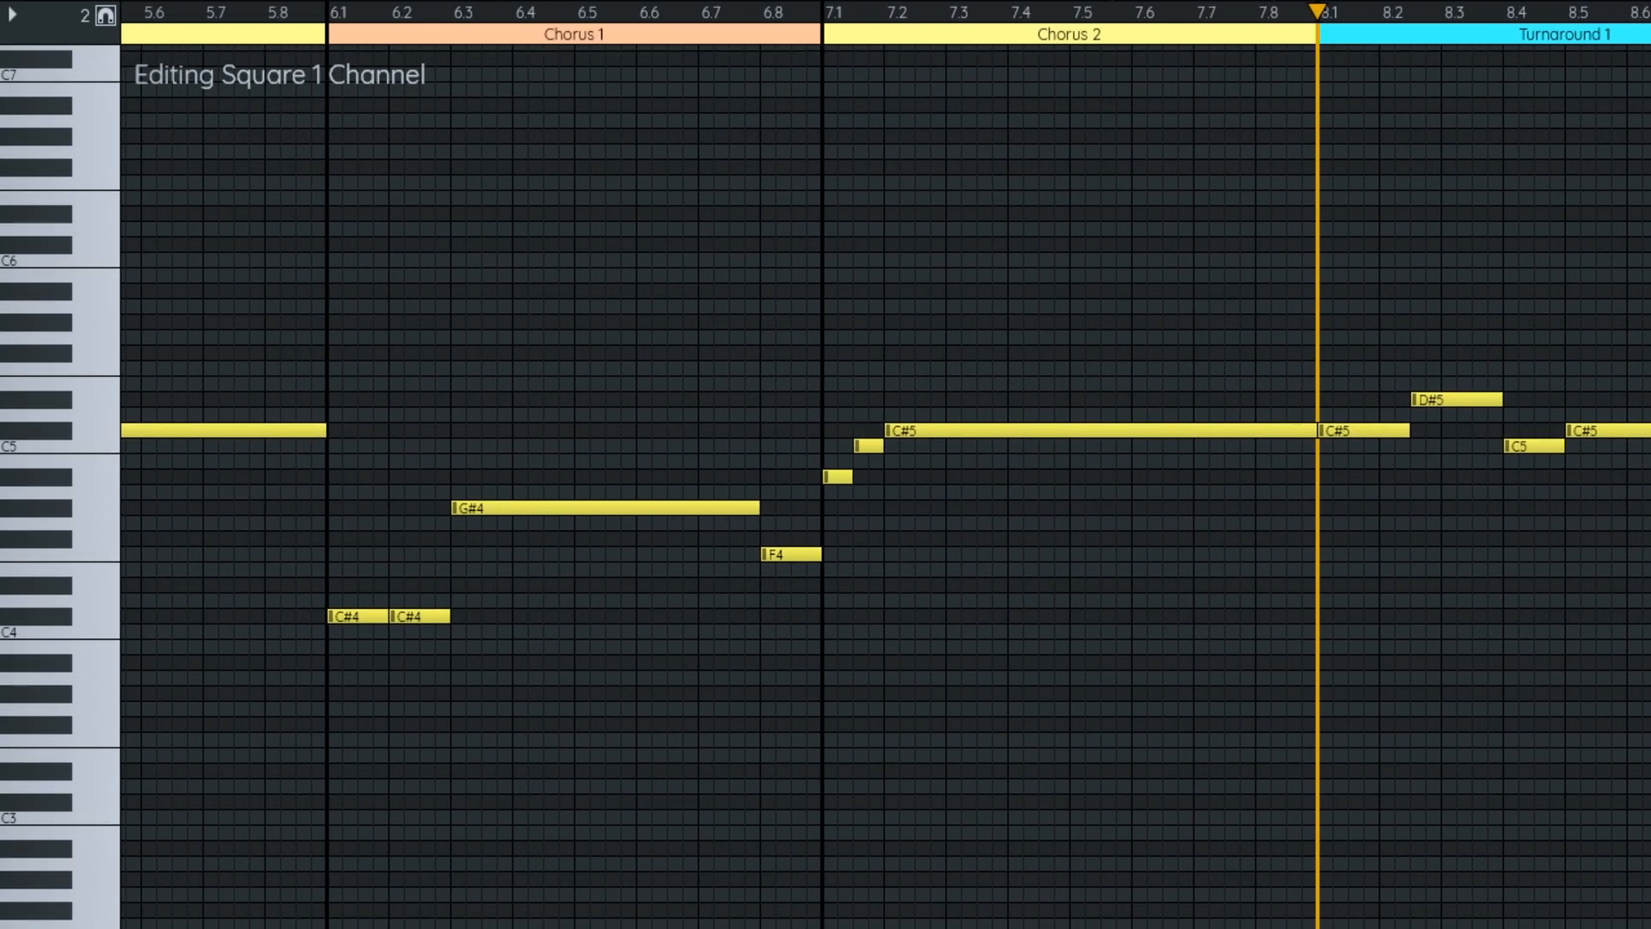
- Shorten the Square 1 Chorus 2 C#5 by half a beat at its start and extend the preceding C5 to one beat
key("space")
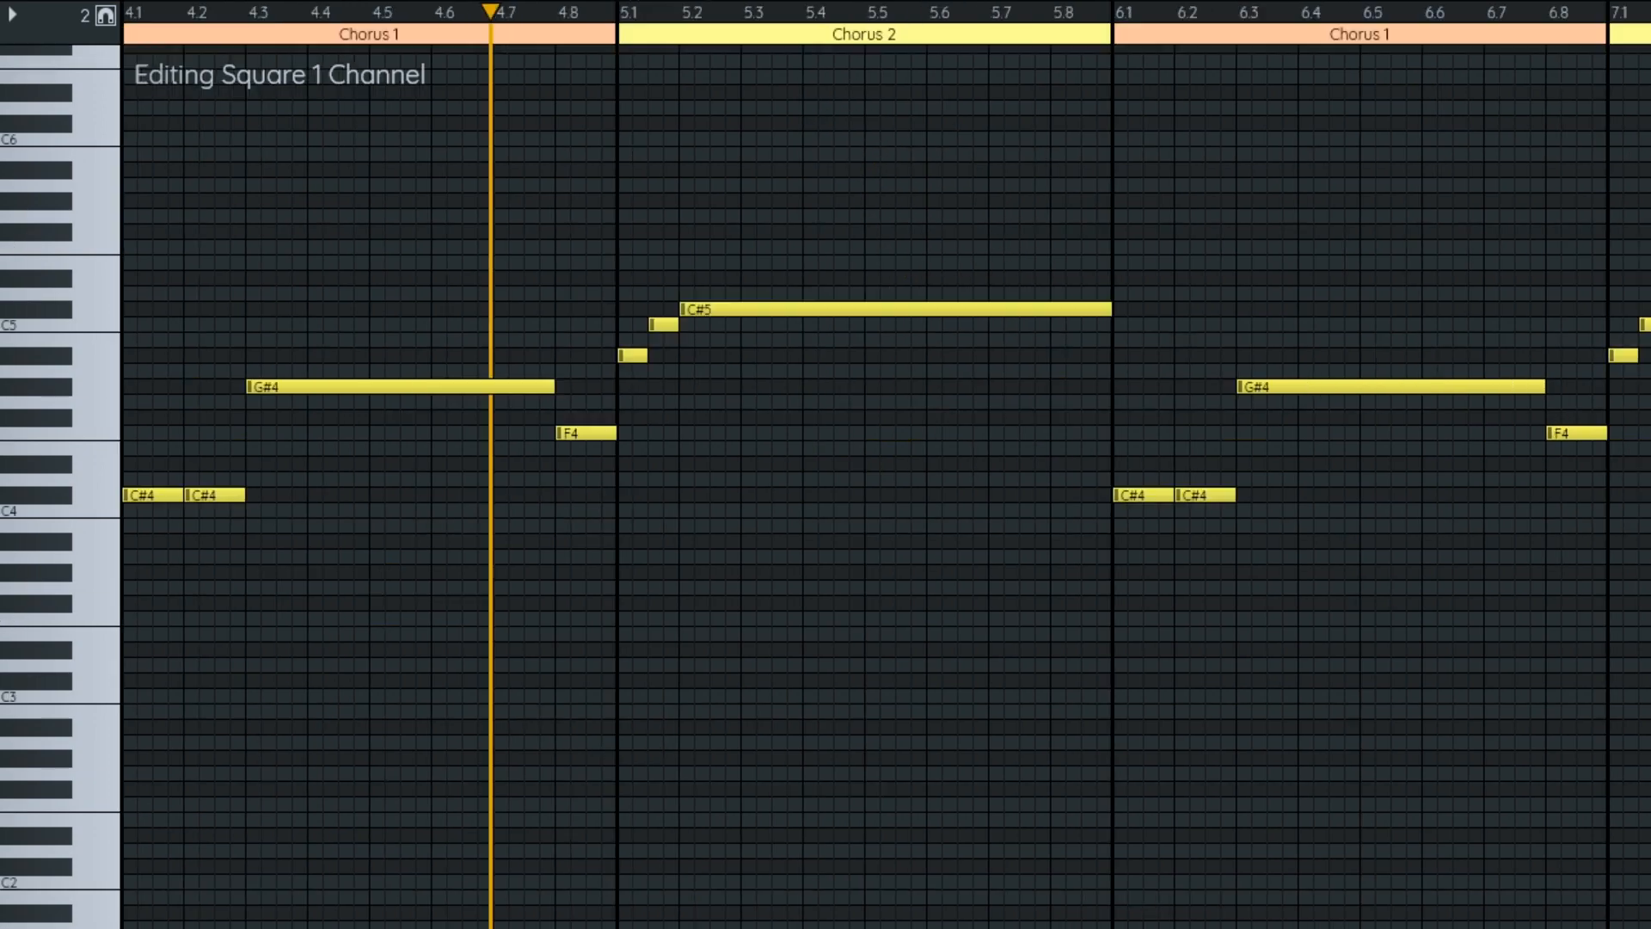
left_click_drag(755, 447, 865, 523)
scroll(813, 400, "up", 1)
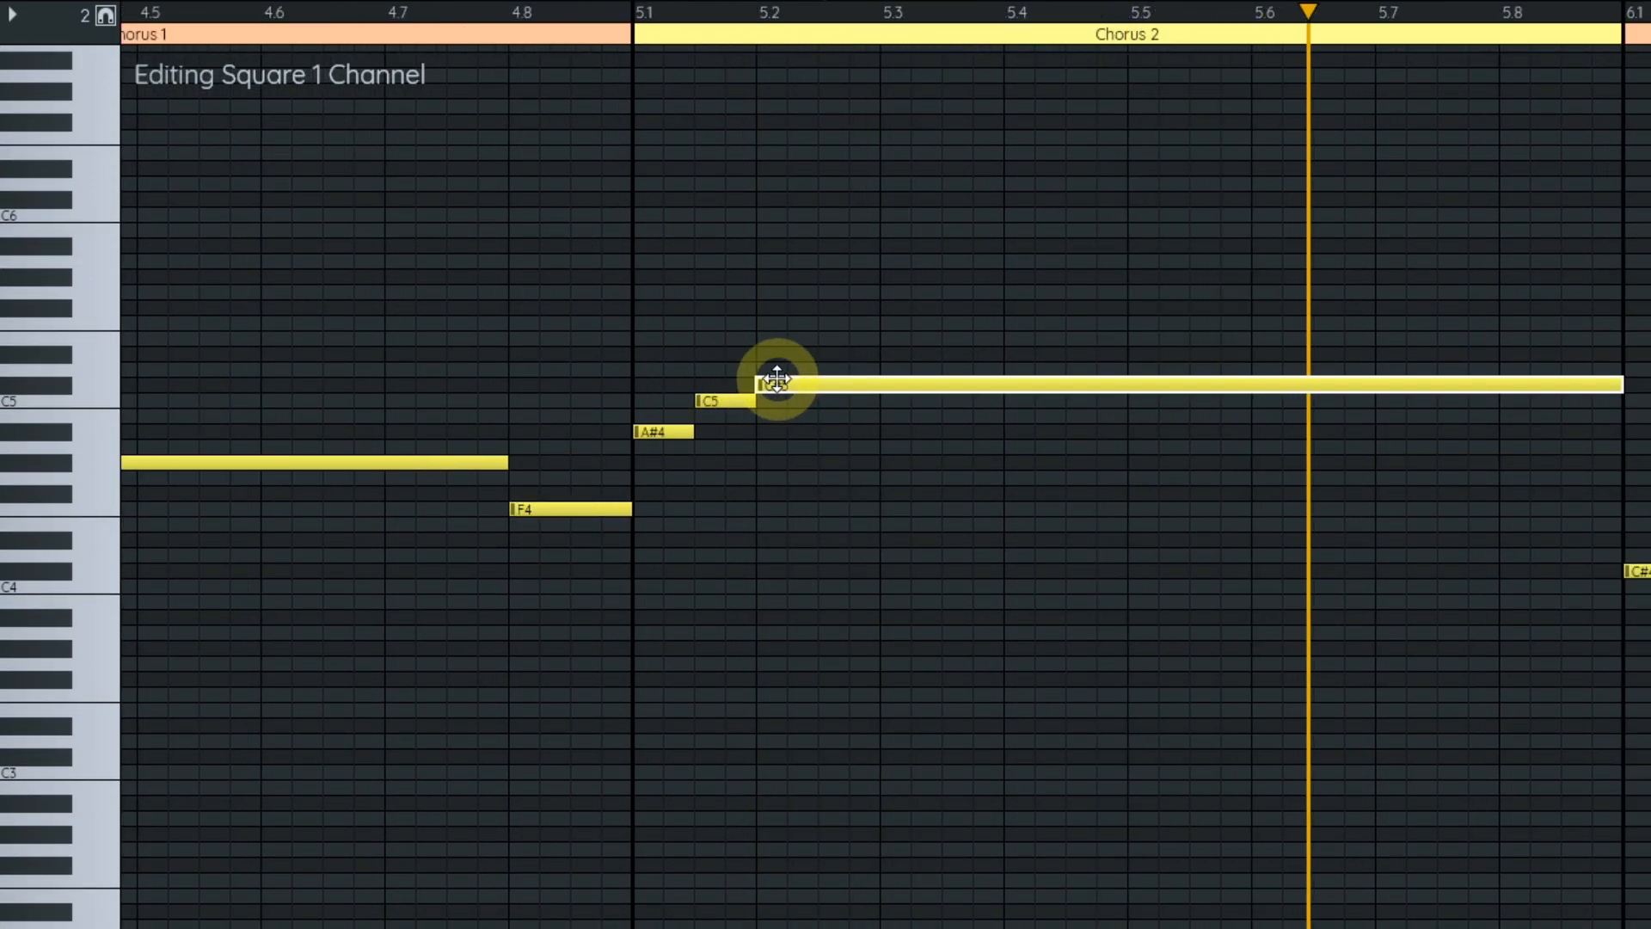
left_click_drag(757, 383, 824, 387)
left_click(750, 400)
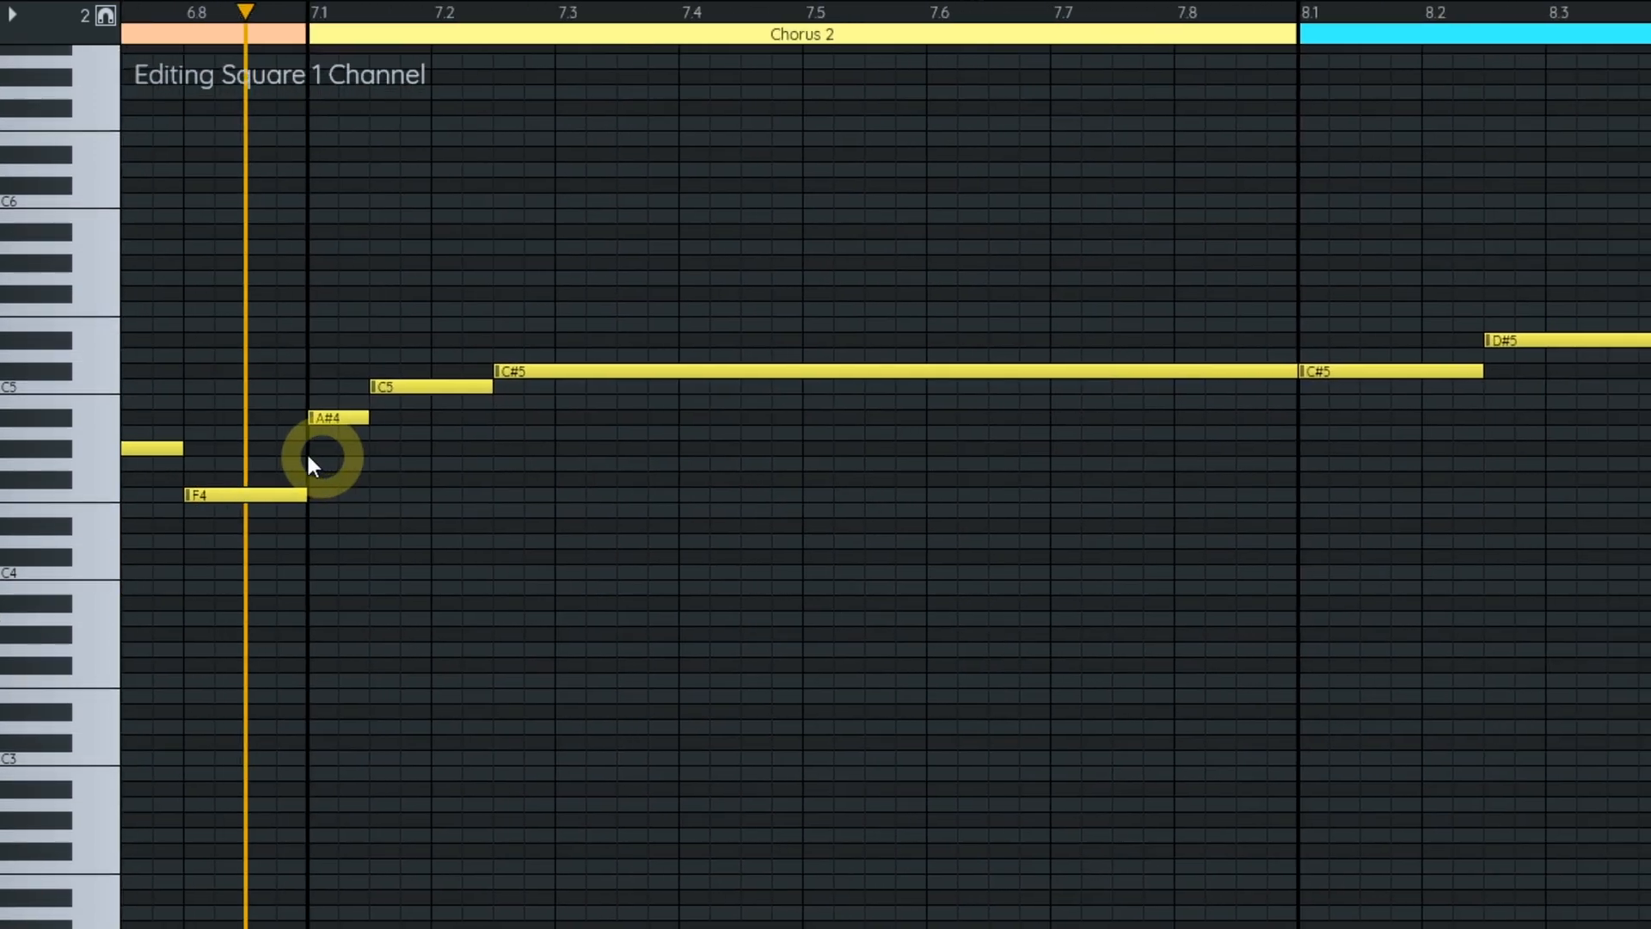
- Listen to the Square 1 melody through the second chorus and Turnaround 1, and stop playback
left_click_drag(1204, 502, 183, 510)
left_click_drag(837, 509, 783, 525)
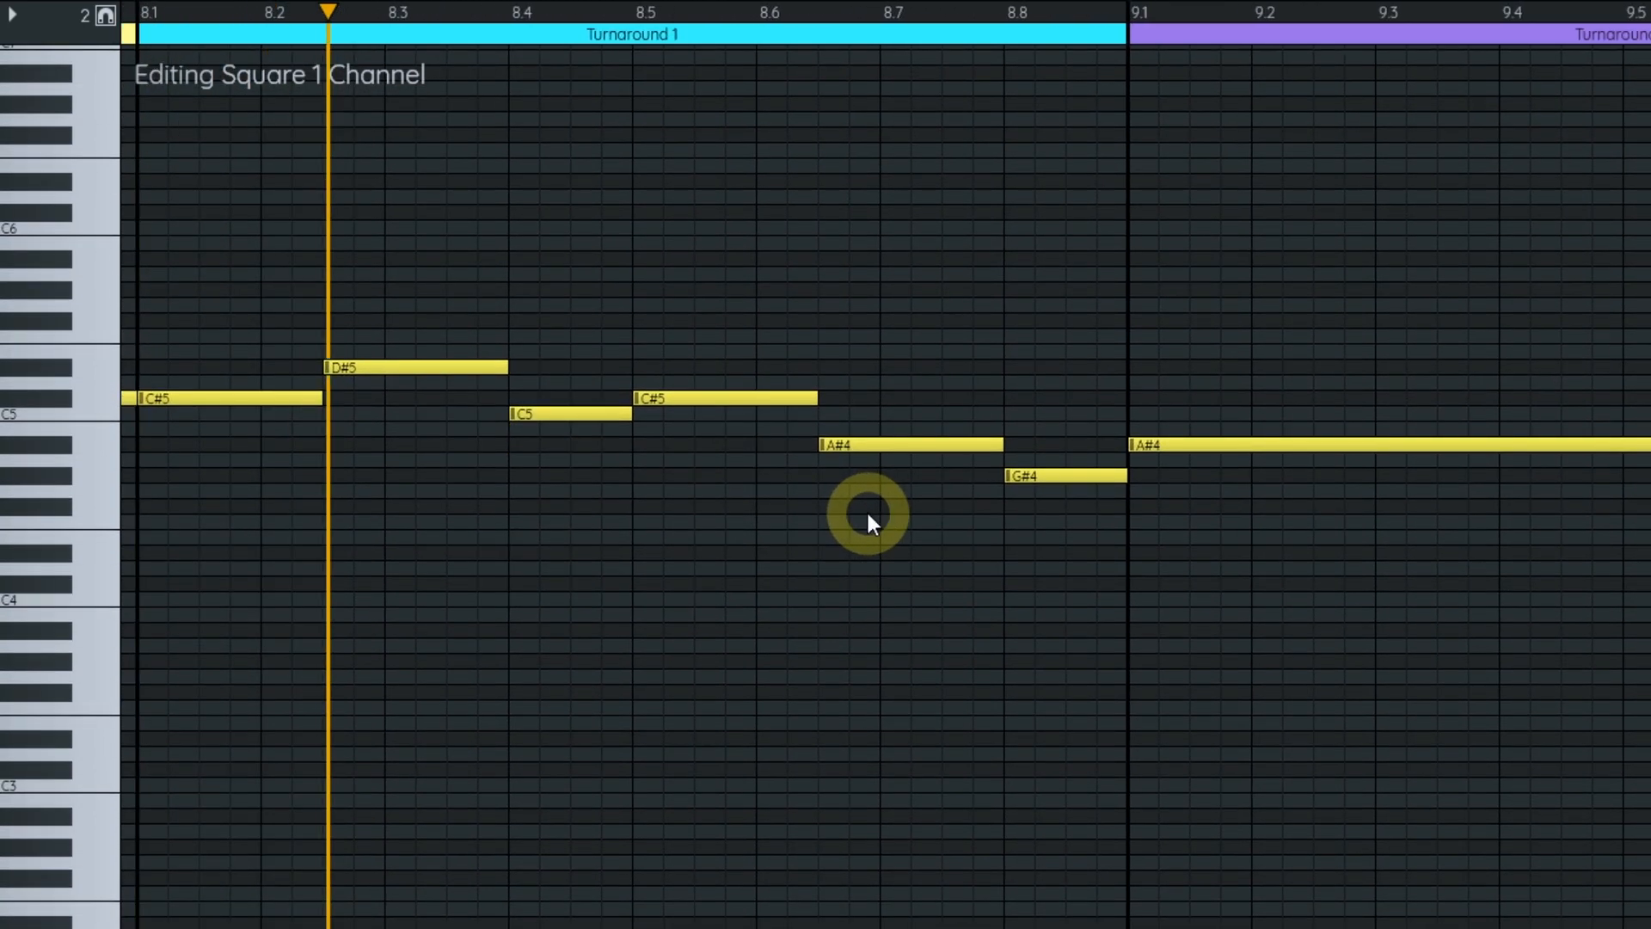
left_click_drag(978, 544, 464, 549)
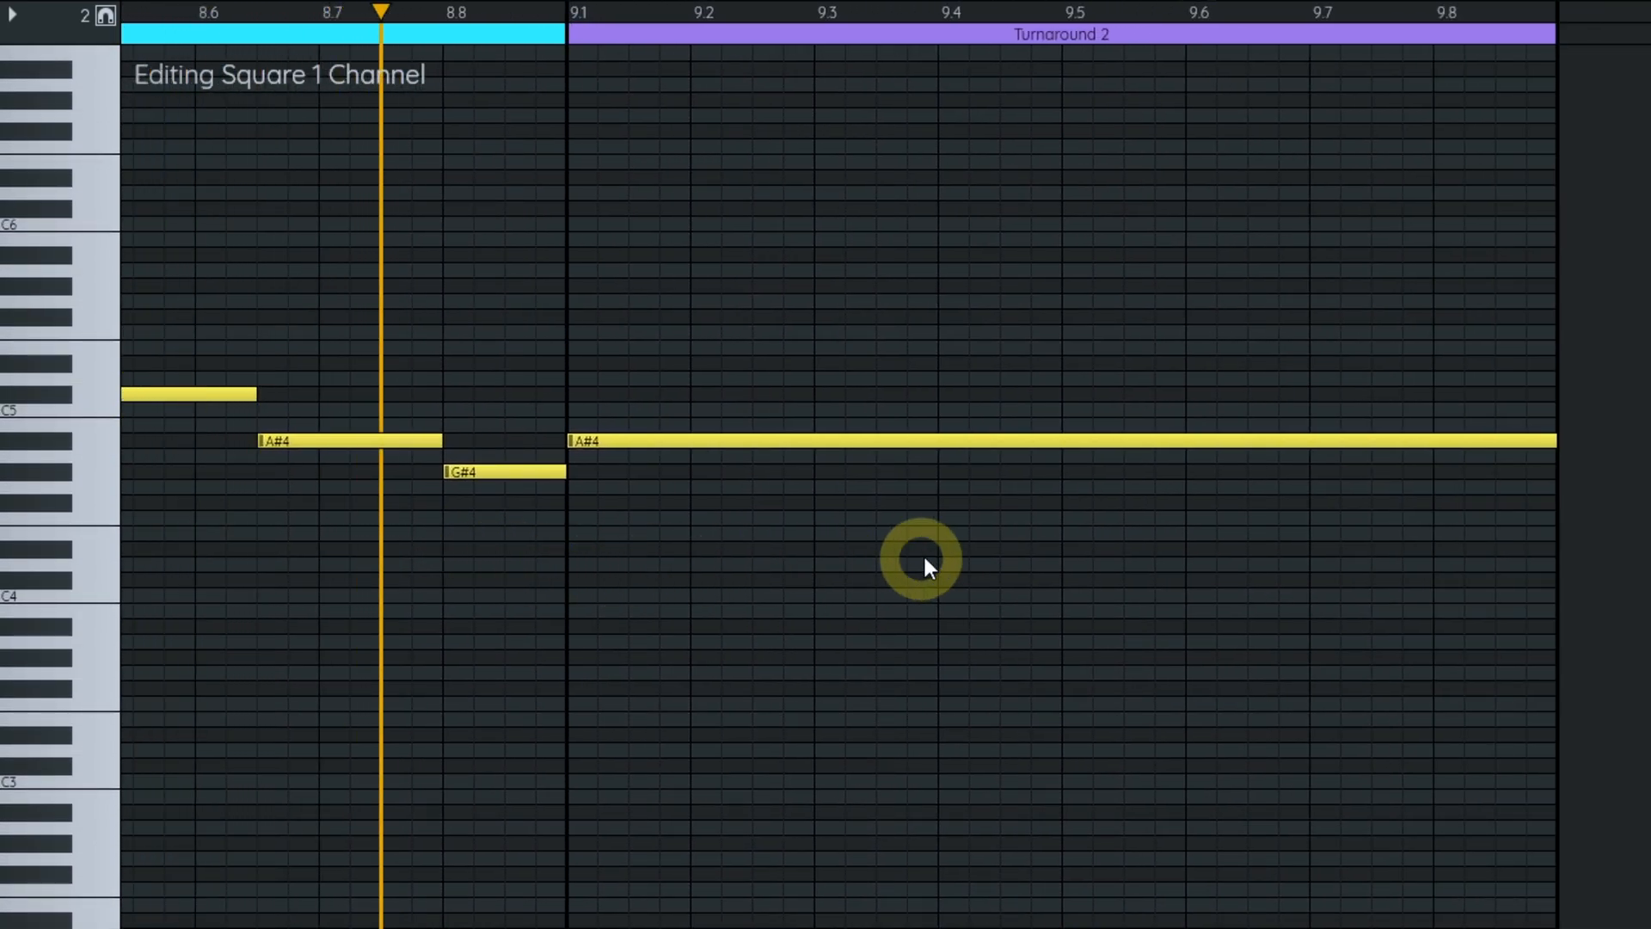
key("space")
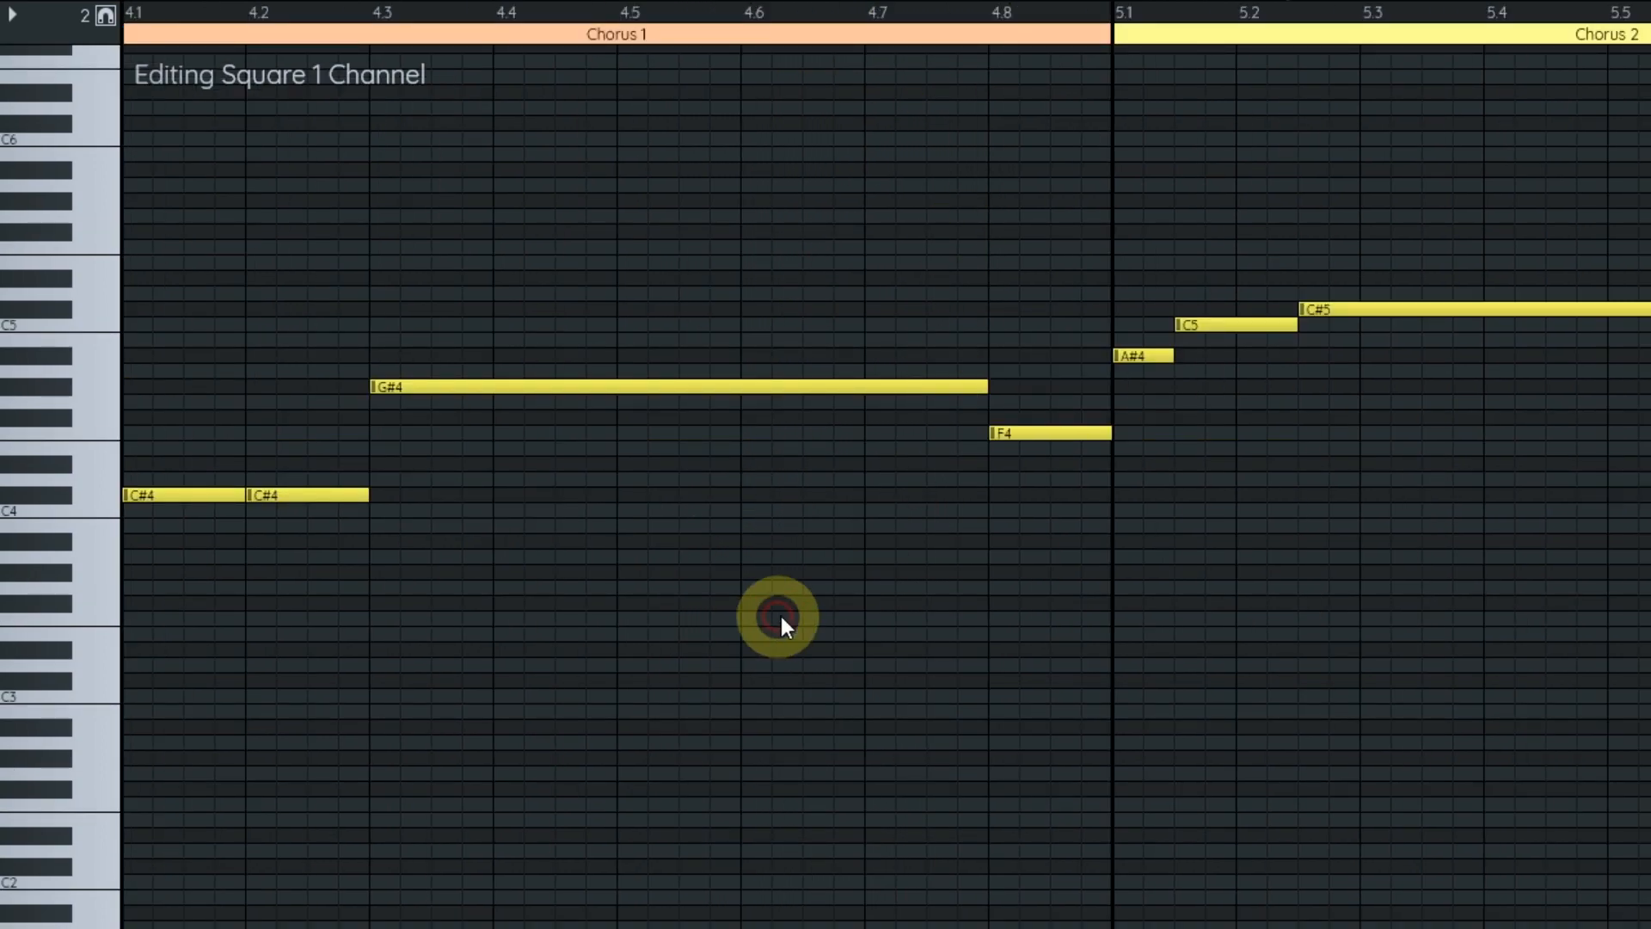
- Add a slide from the second C#4 of Square 1 Chorus 1 up to the following G#4
left_click_drag(780, 612, 731, 601)
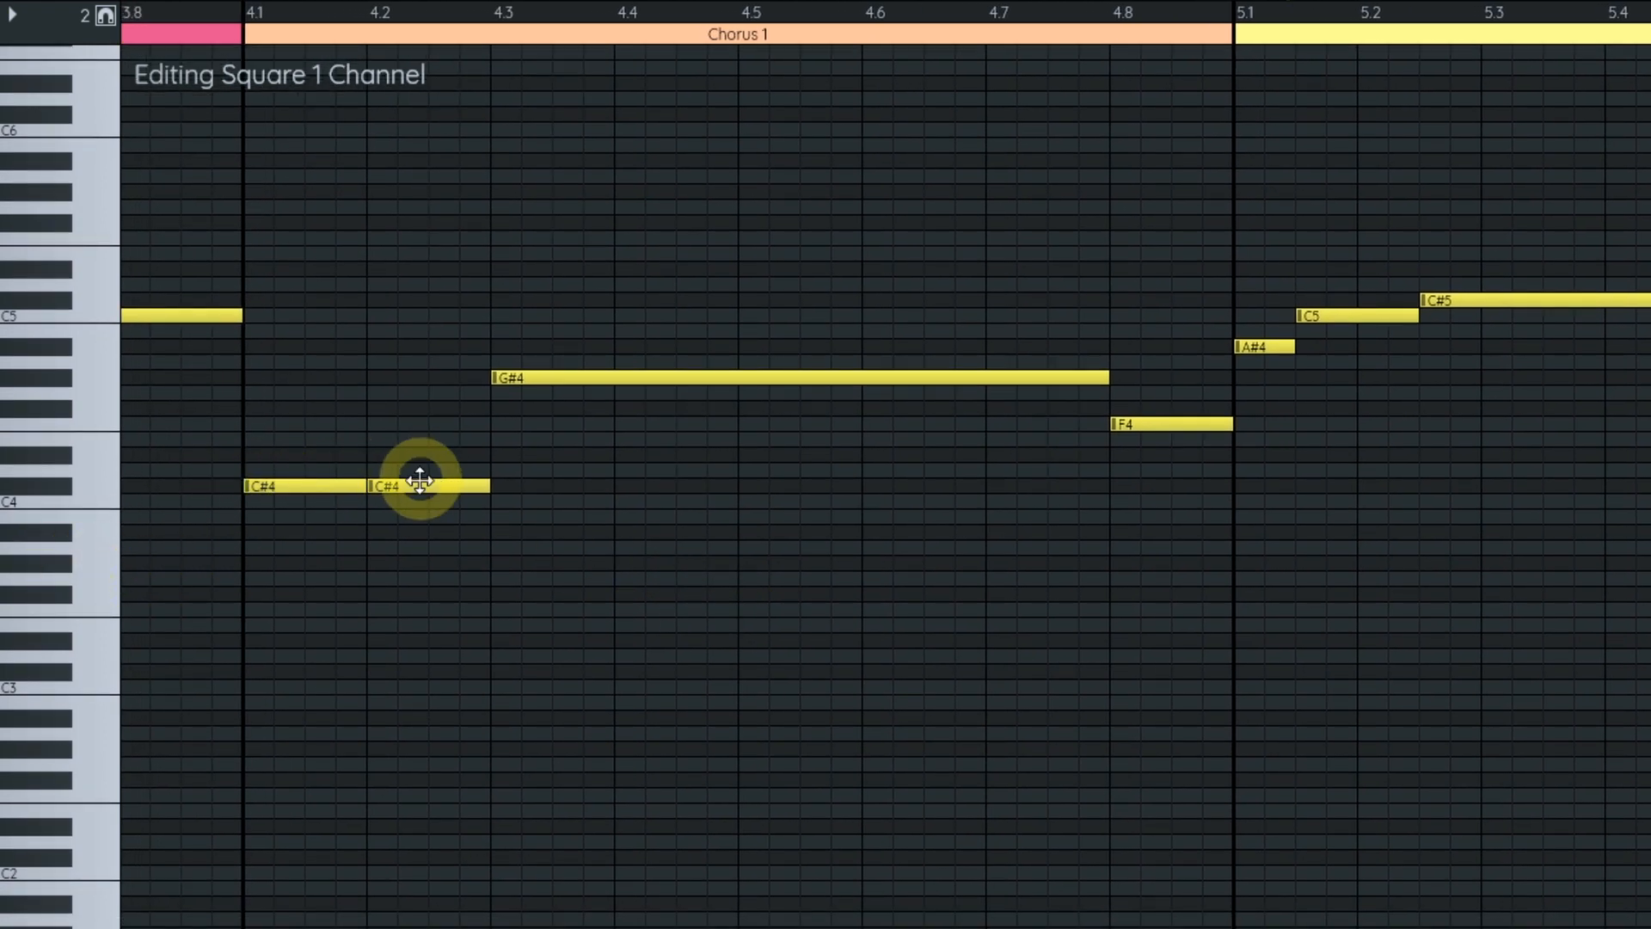
left_click(423, 487)
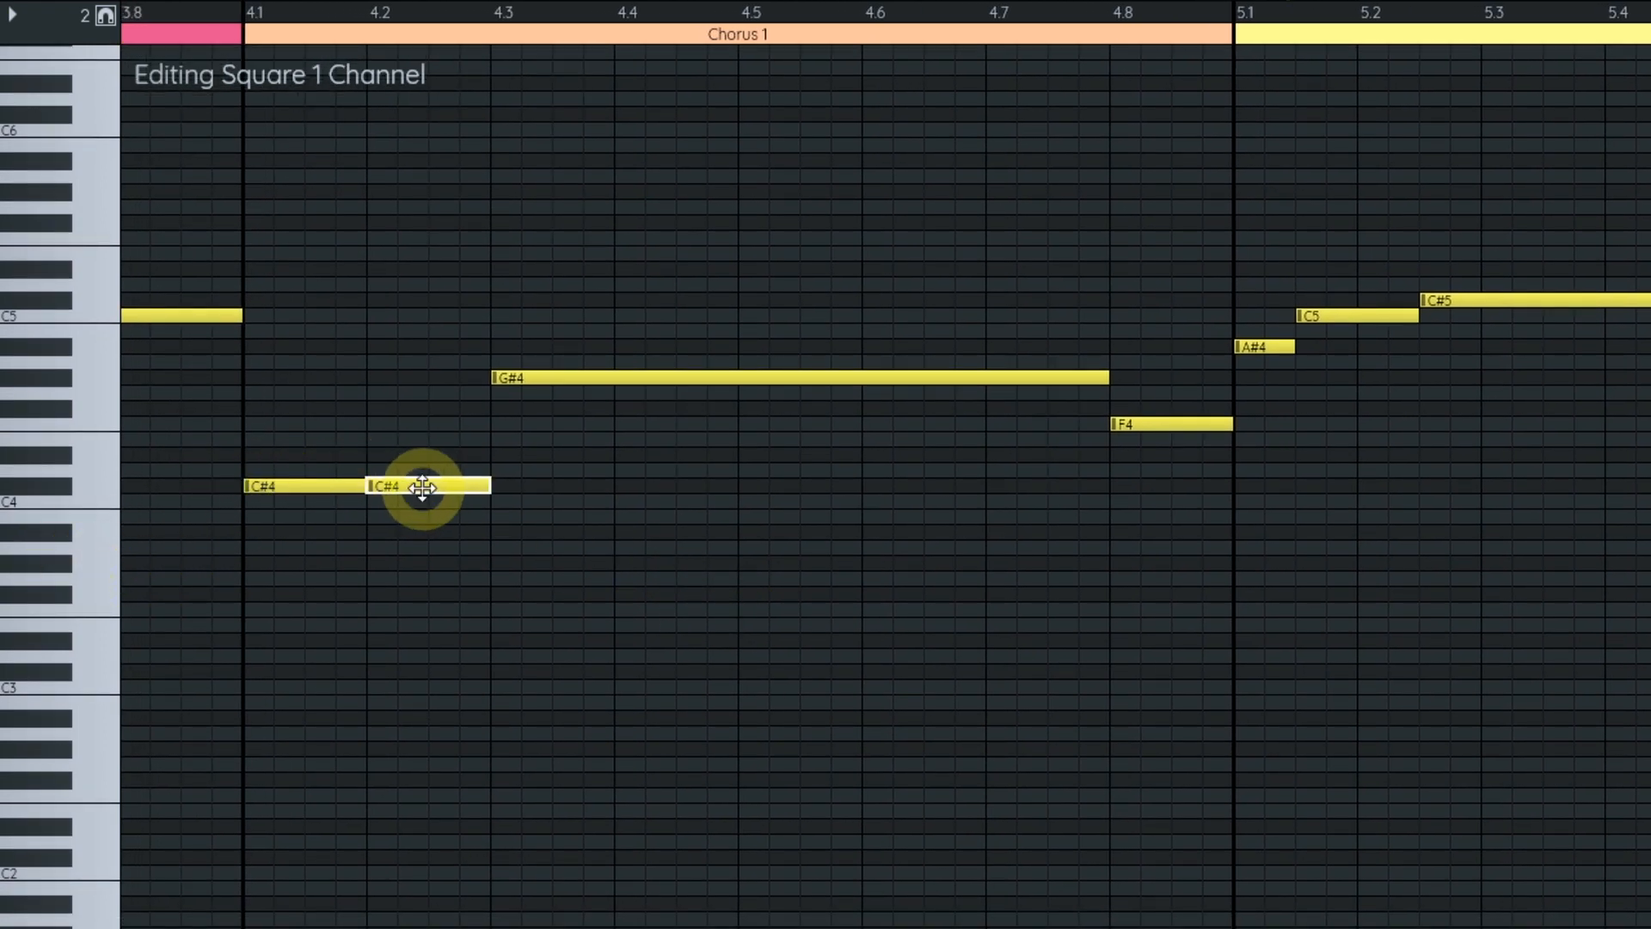
left_click(541, 378)
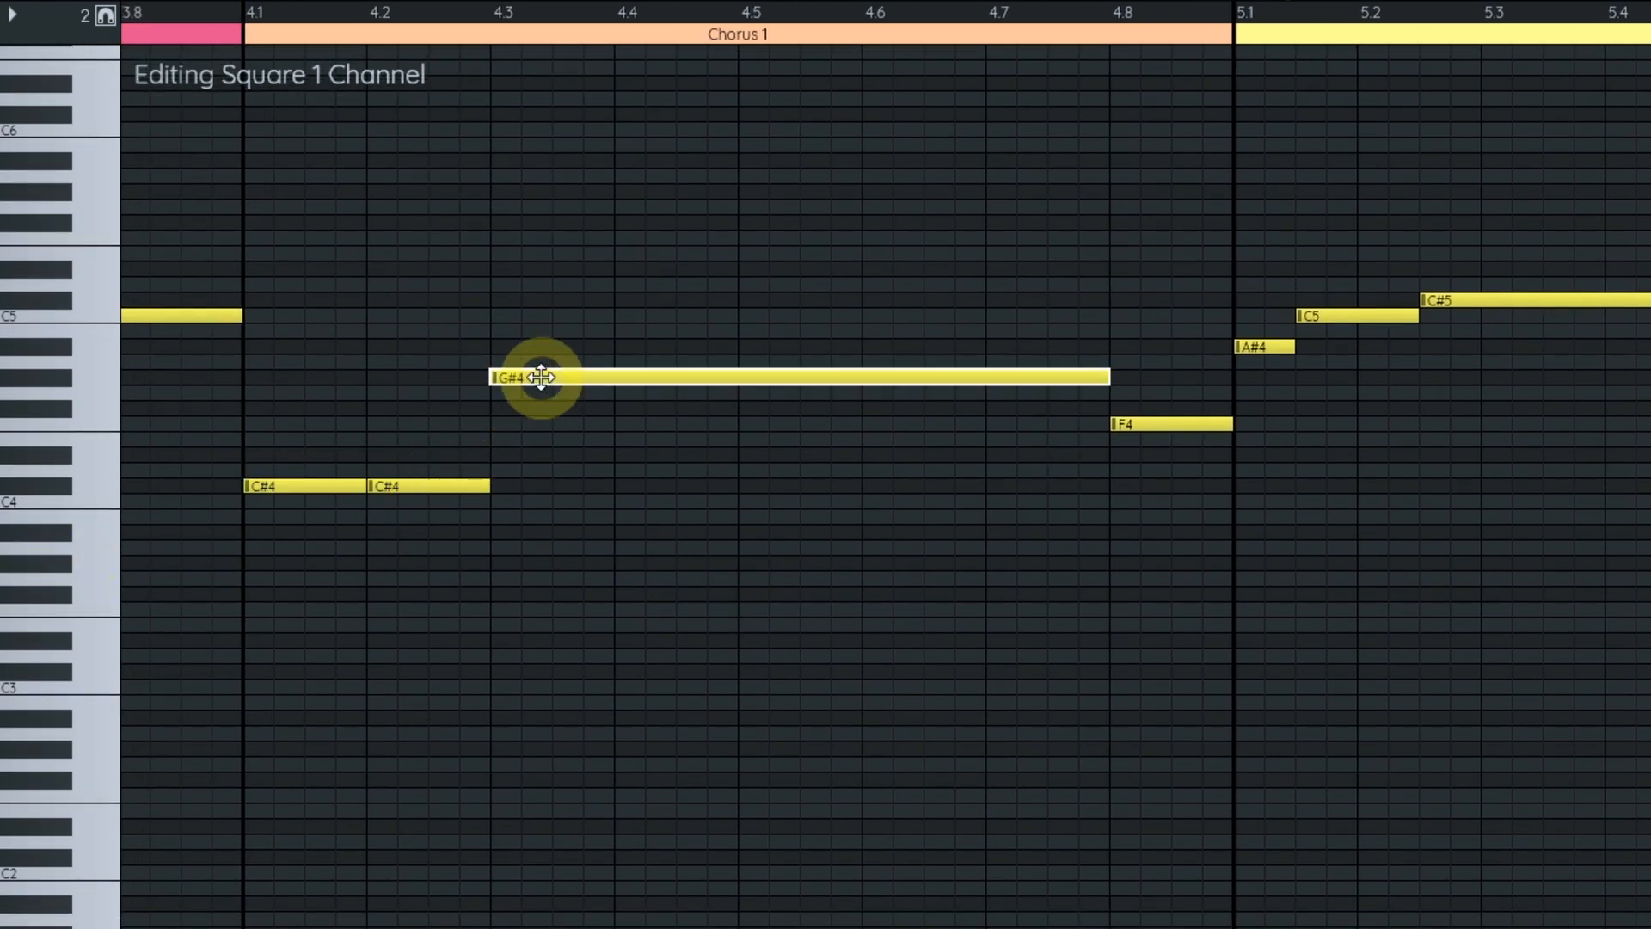
left_click(520, 172)
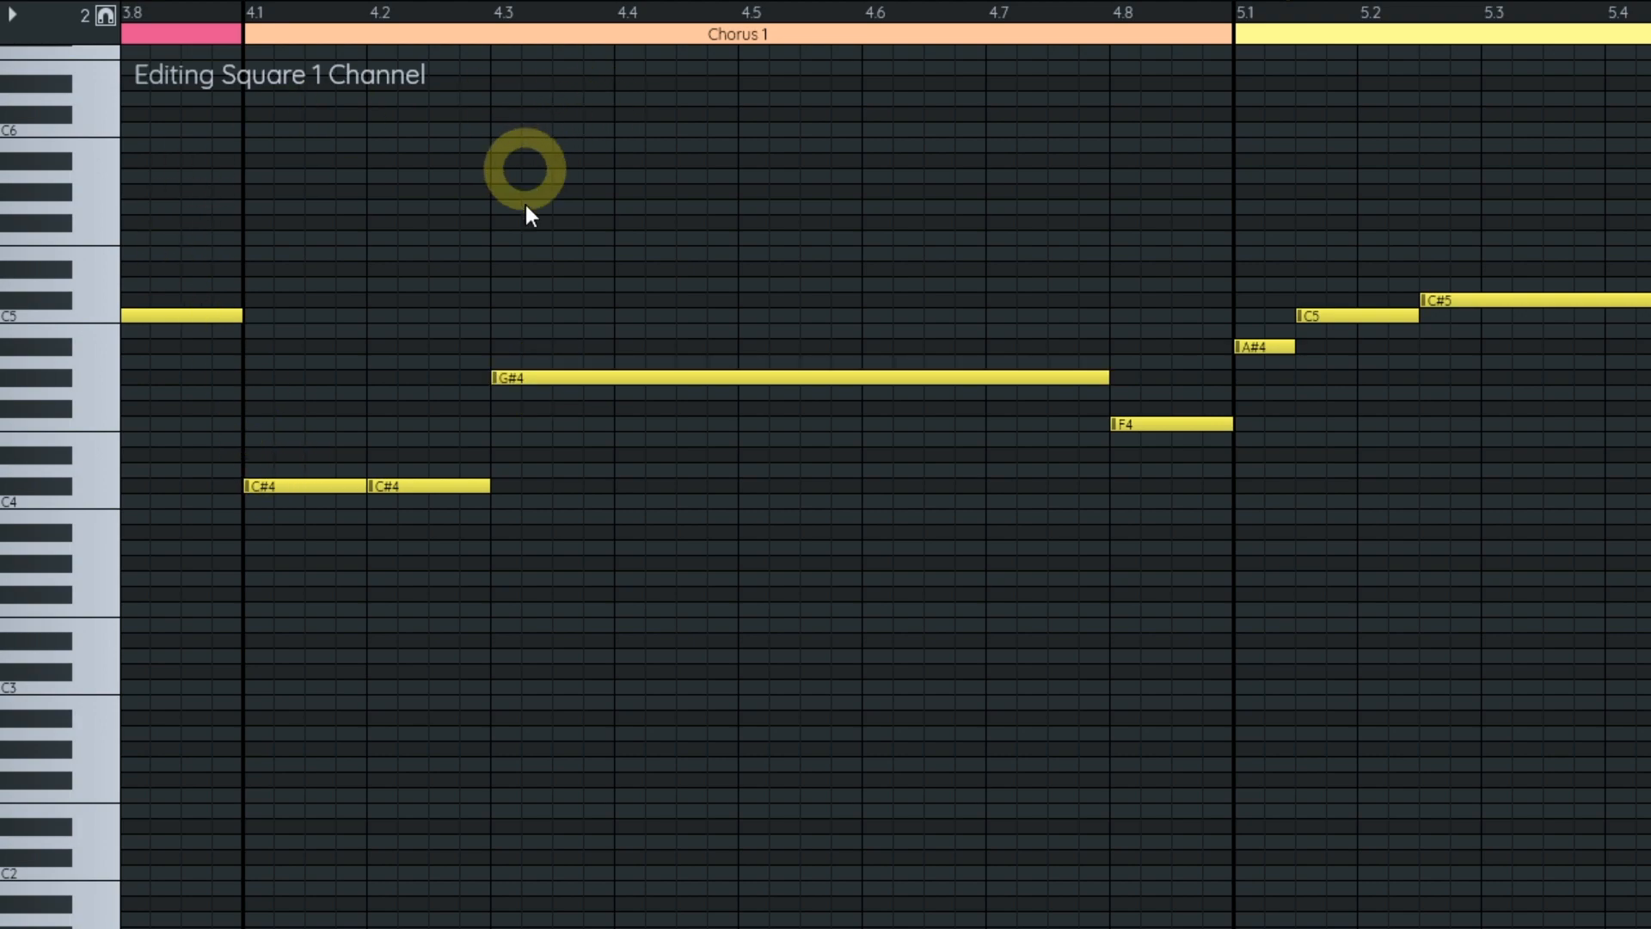
left_click(331, 325)
left_click(538, 274)
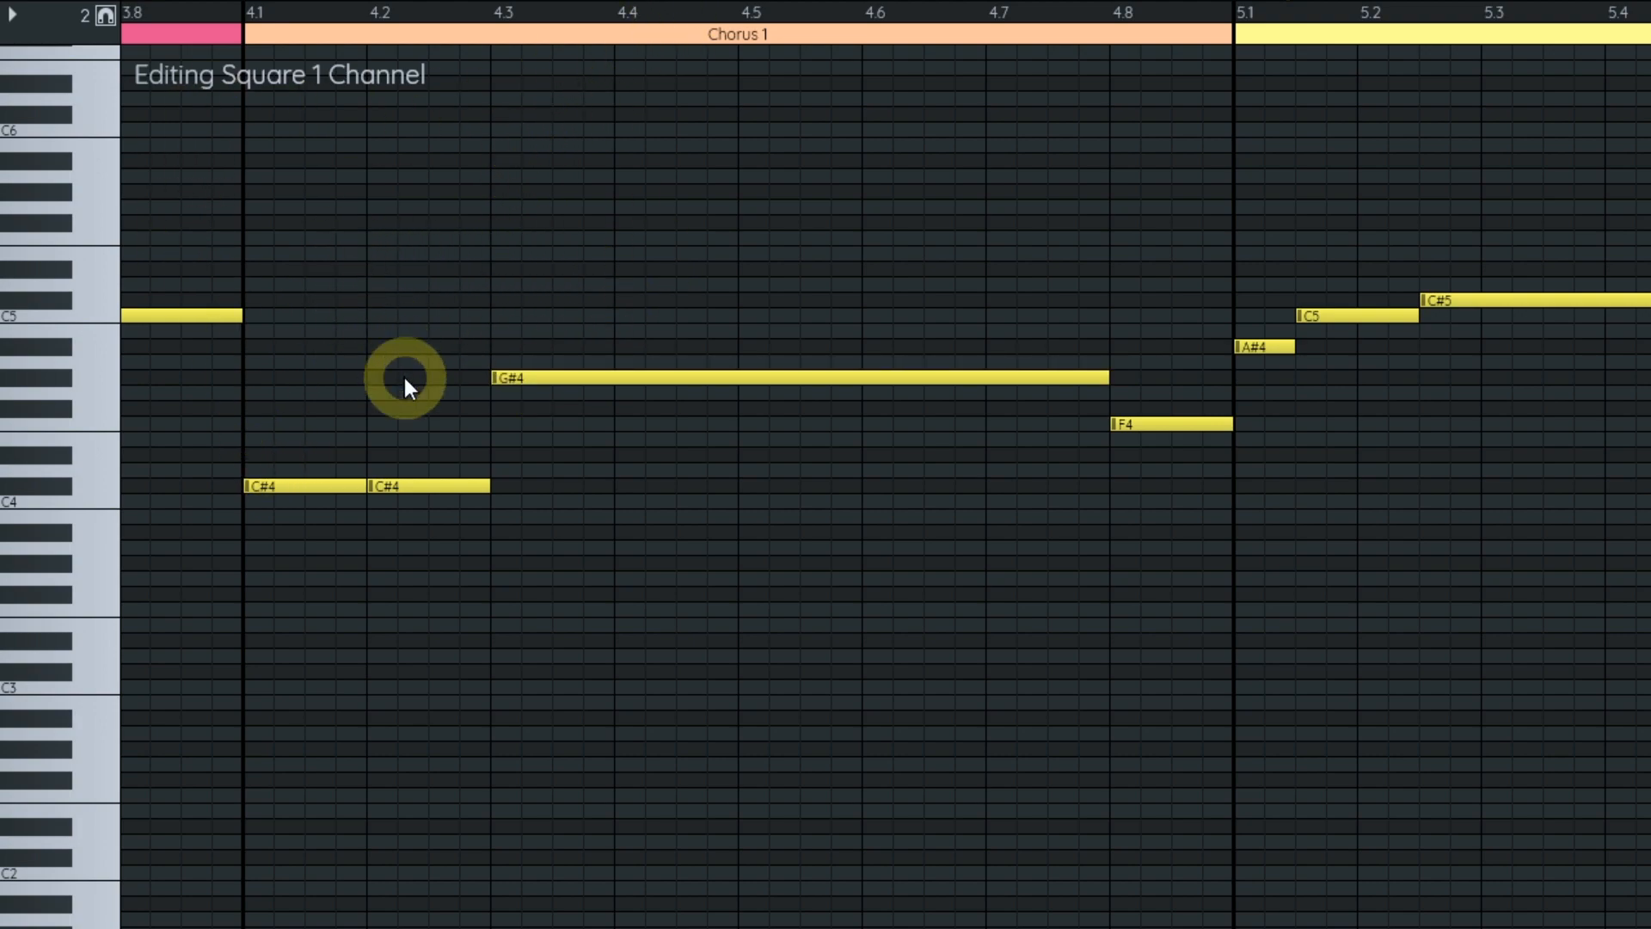
key("s")
mouse_move(457, 484)
left_mouse_down()
mouse_move(458, 200)
mouse_move(468, 573)
mouse_move(472, 241)
mouse_move(467, 378)
mouse_move(489, 480)
left_mouse_up()
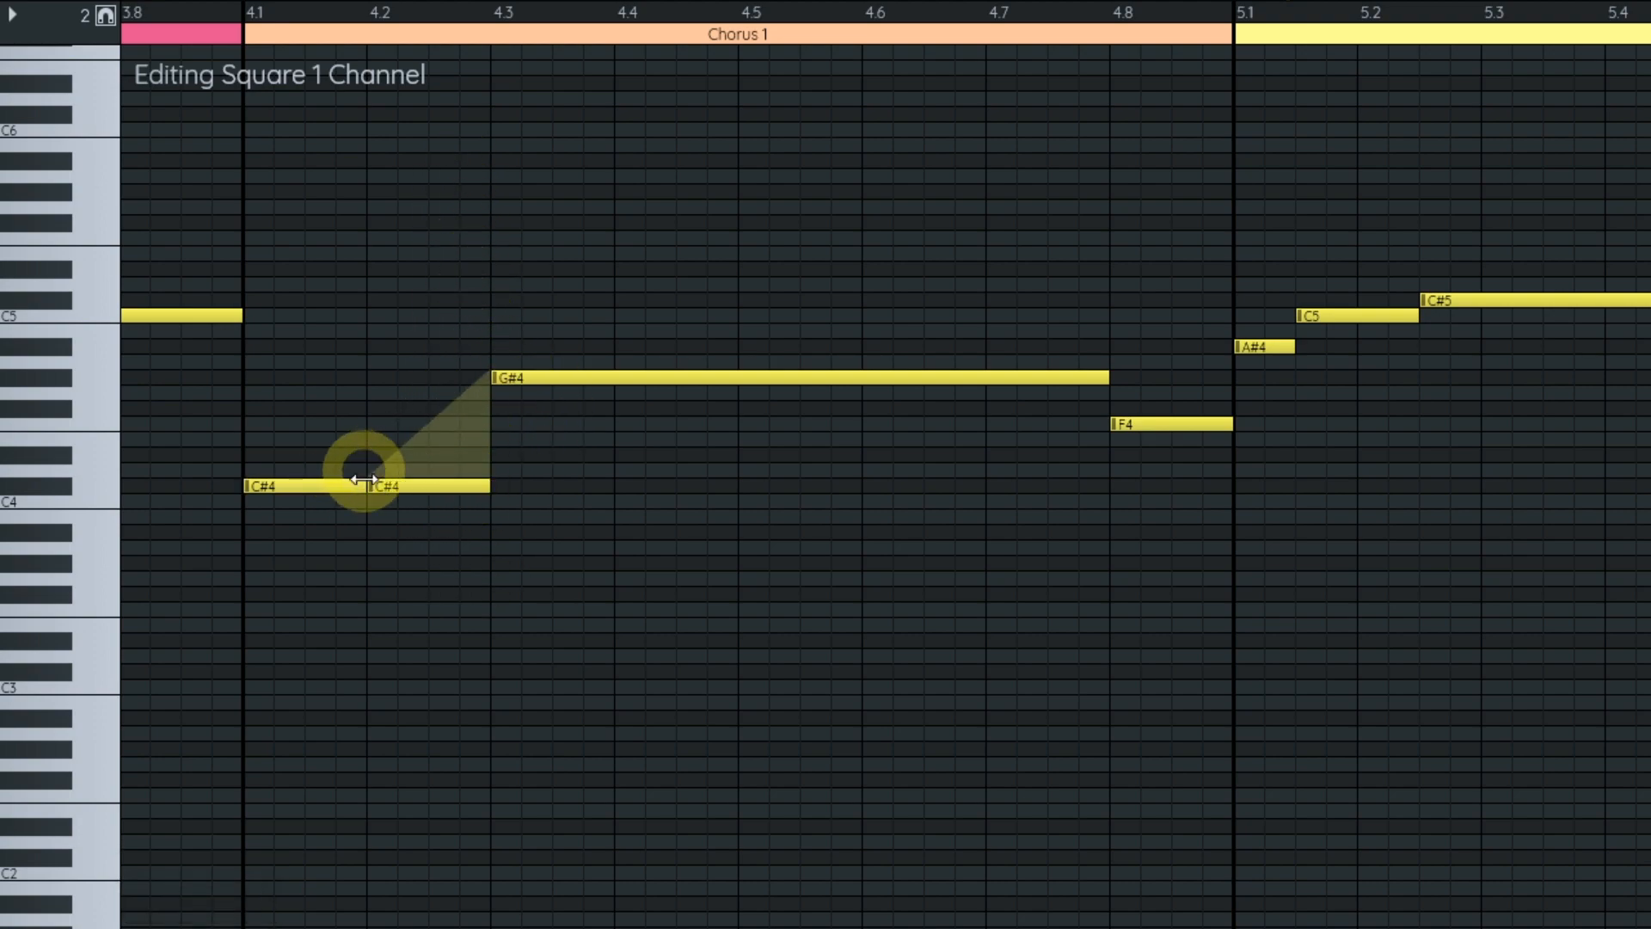
left_click_drag(495, 512, 507, 518)
left_click(358, 544)
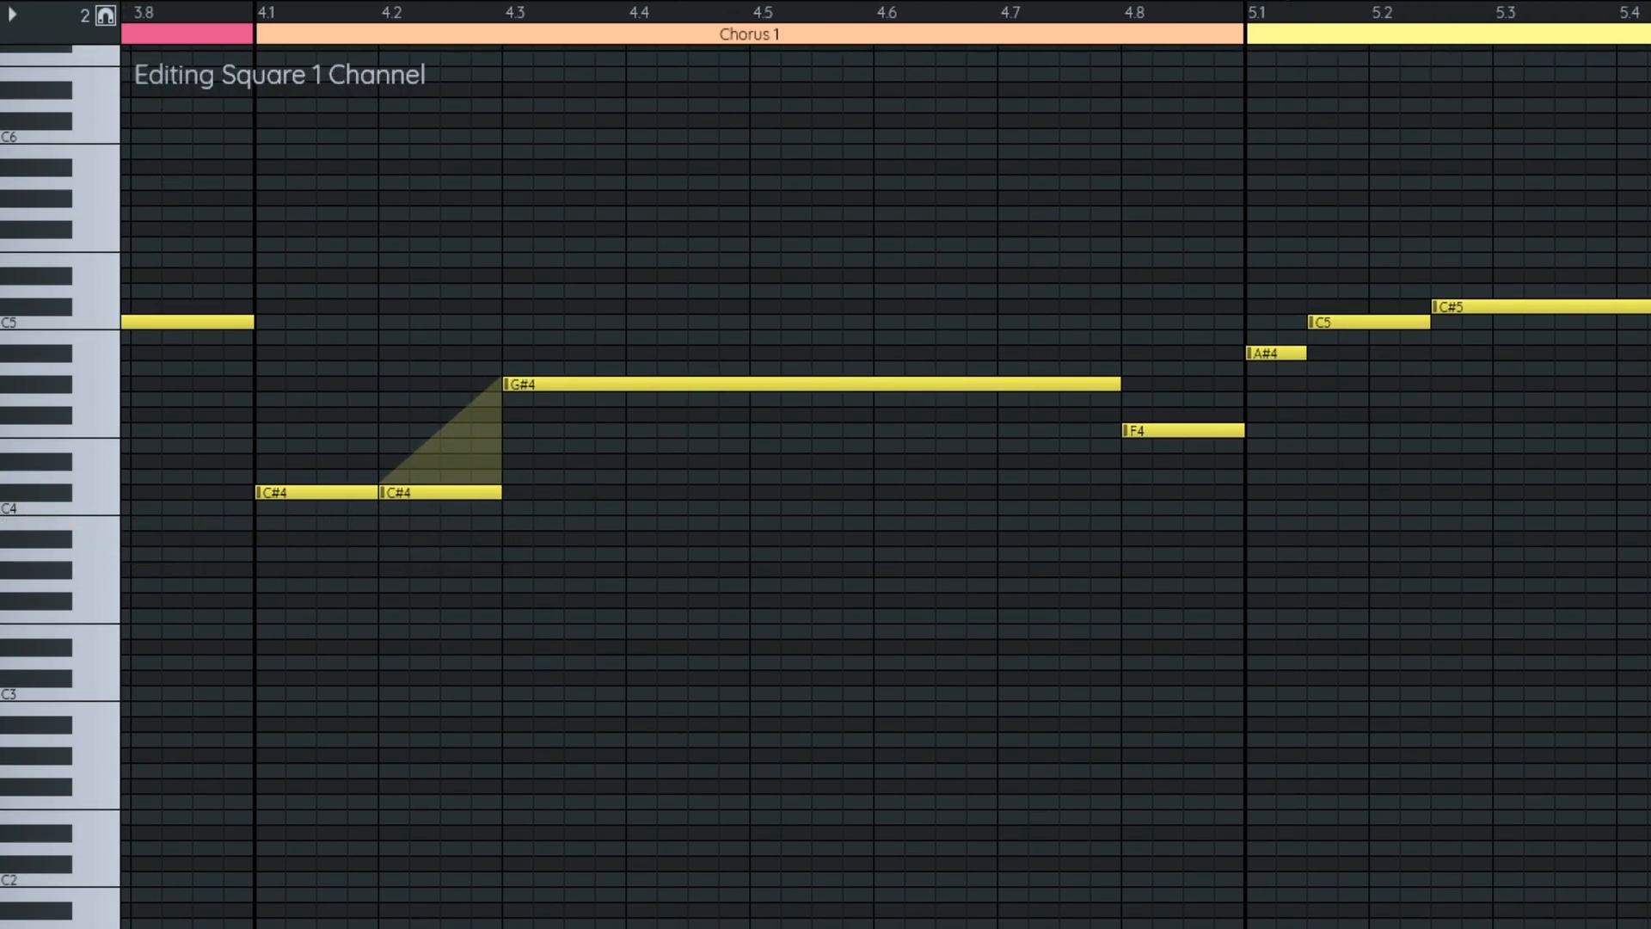
- Play the song from just before Chorus 1 into Chorus 2 to hear the slide note
left_click(218, 17)
key("space")
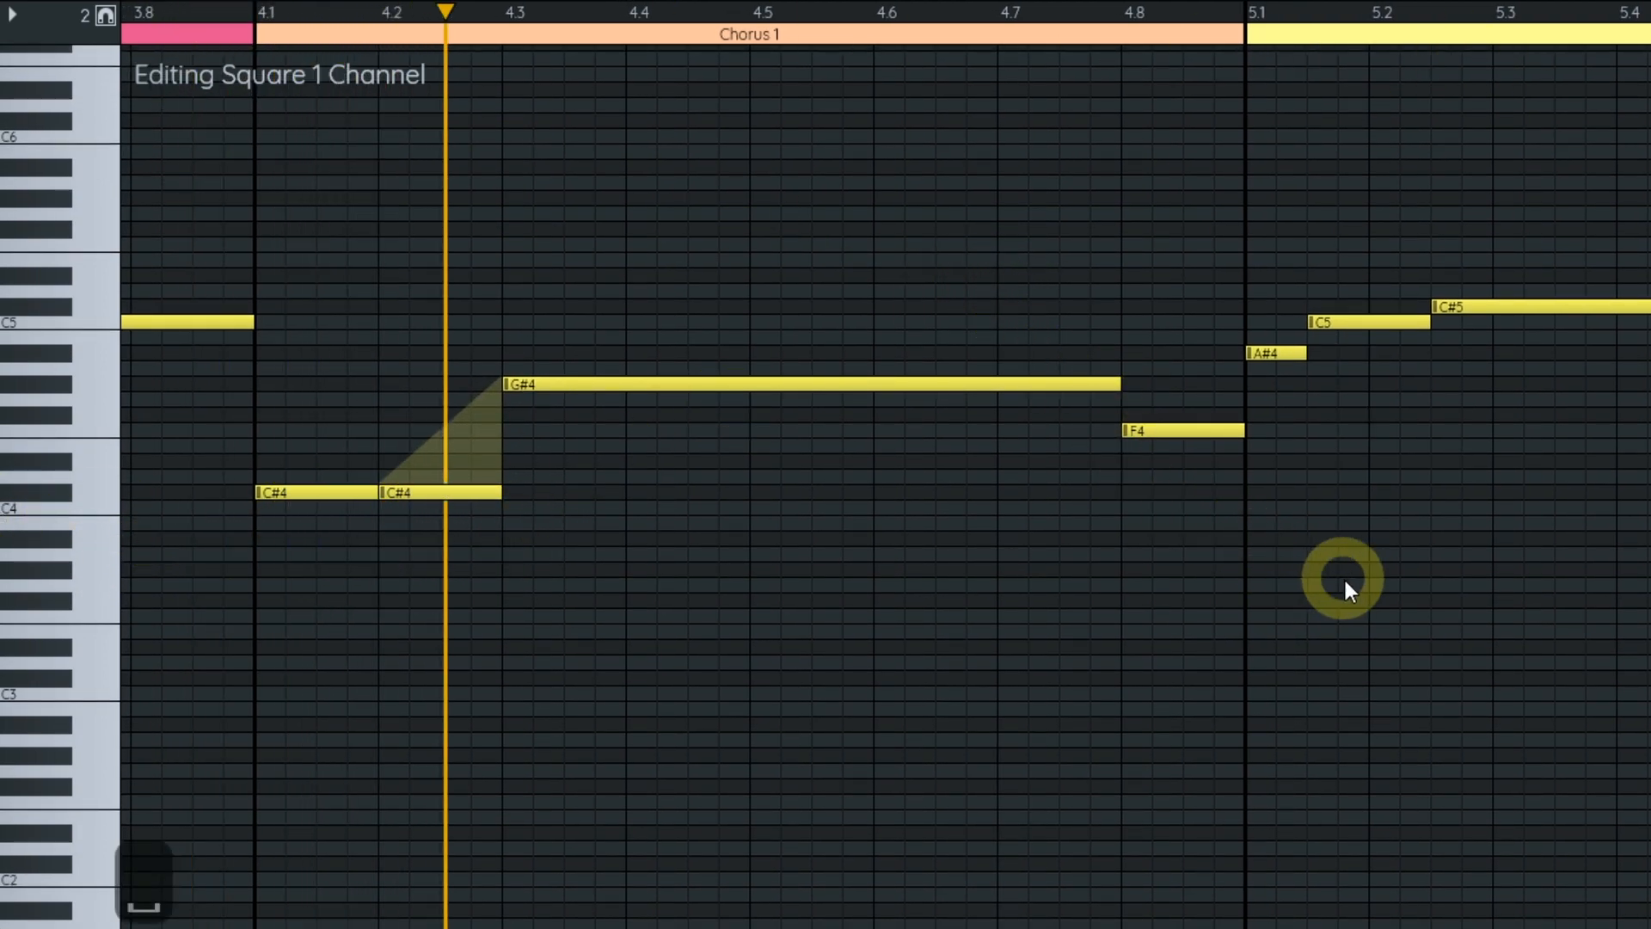
left_click_drag(1253, 579, 1040, 576)
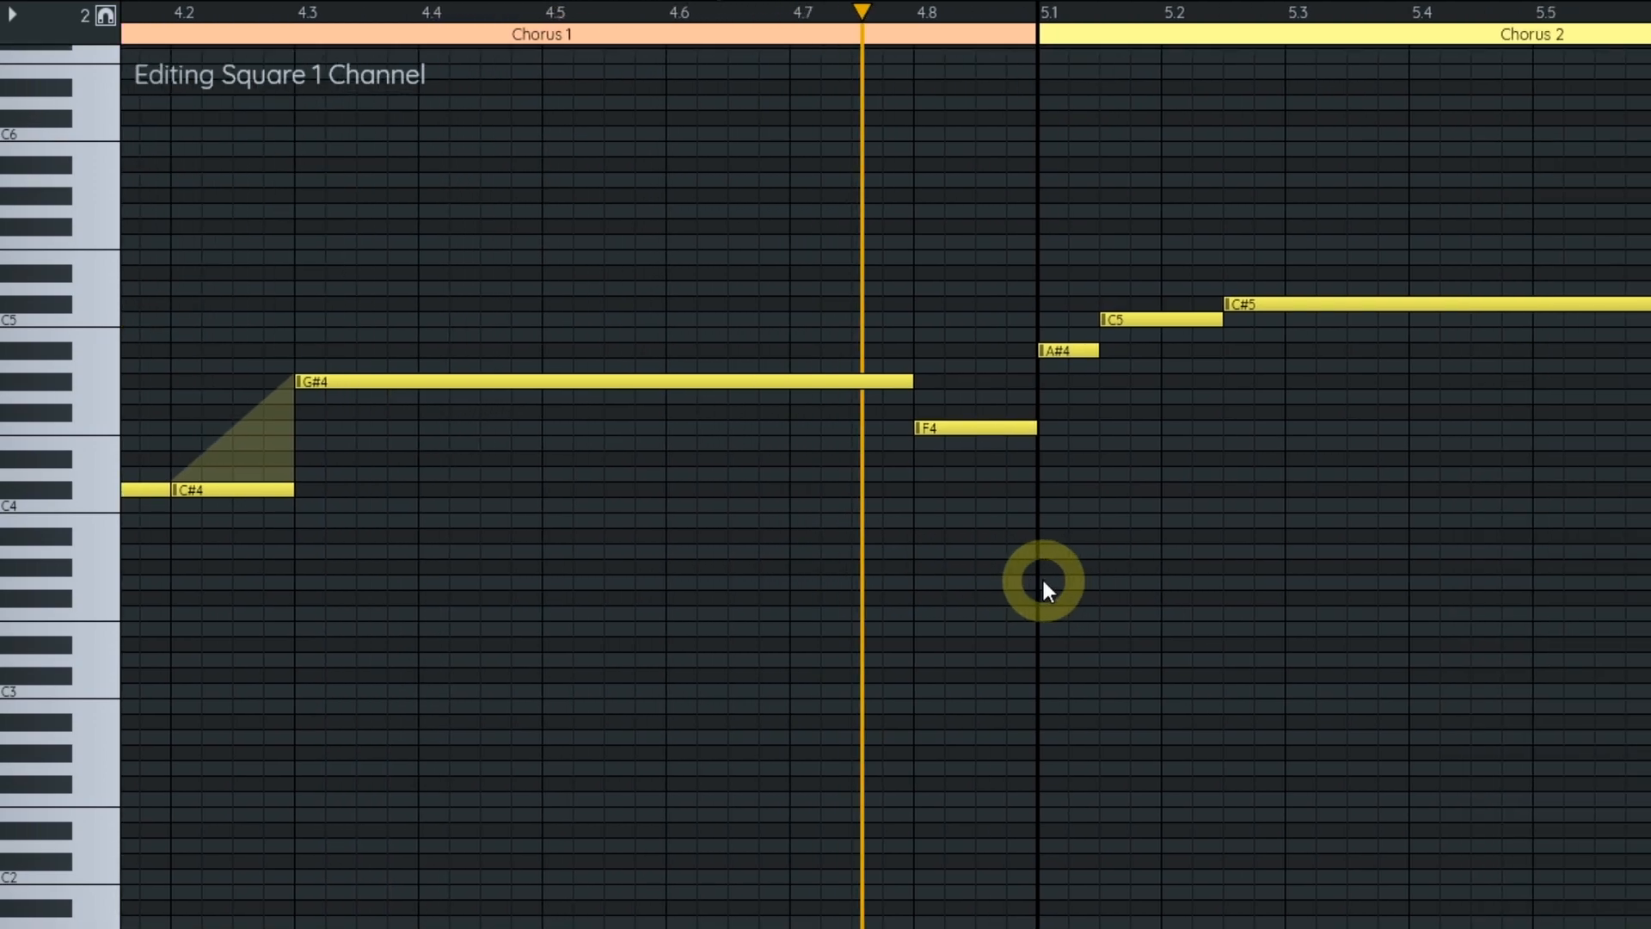
key("space")
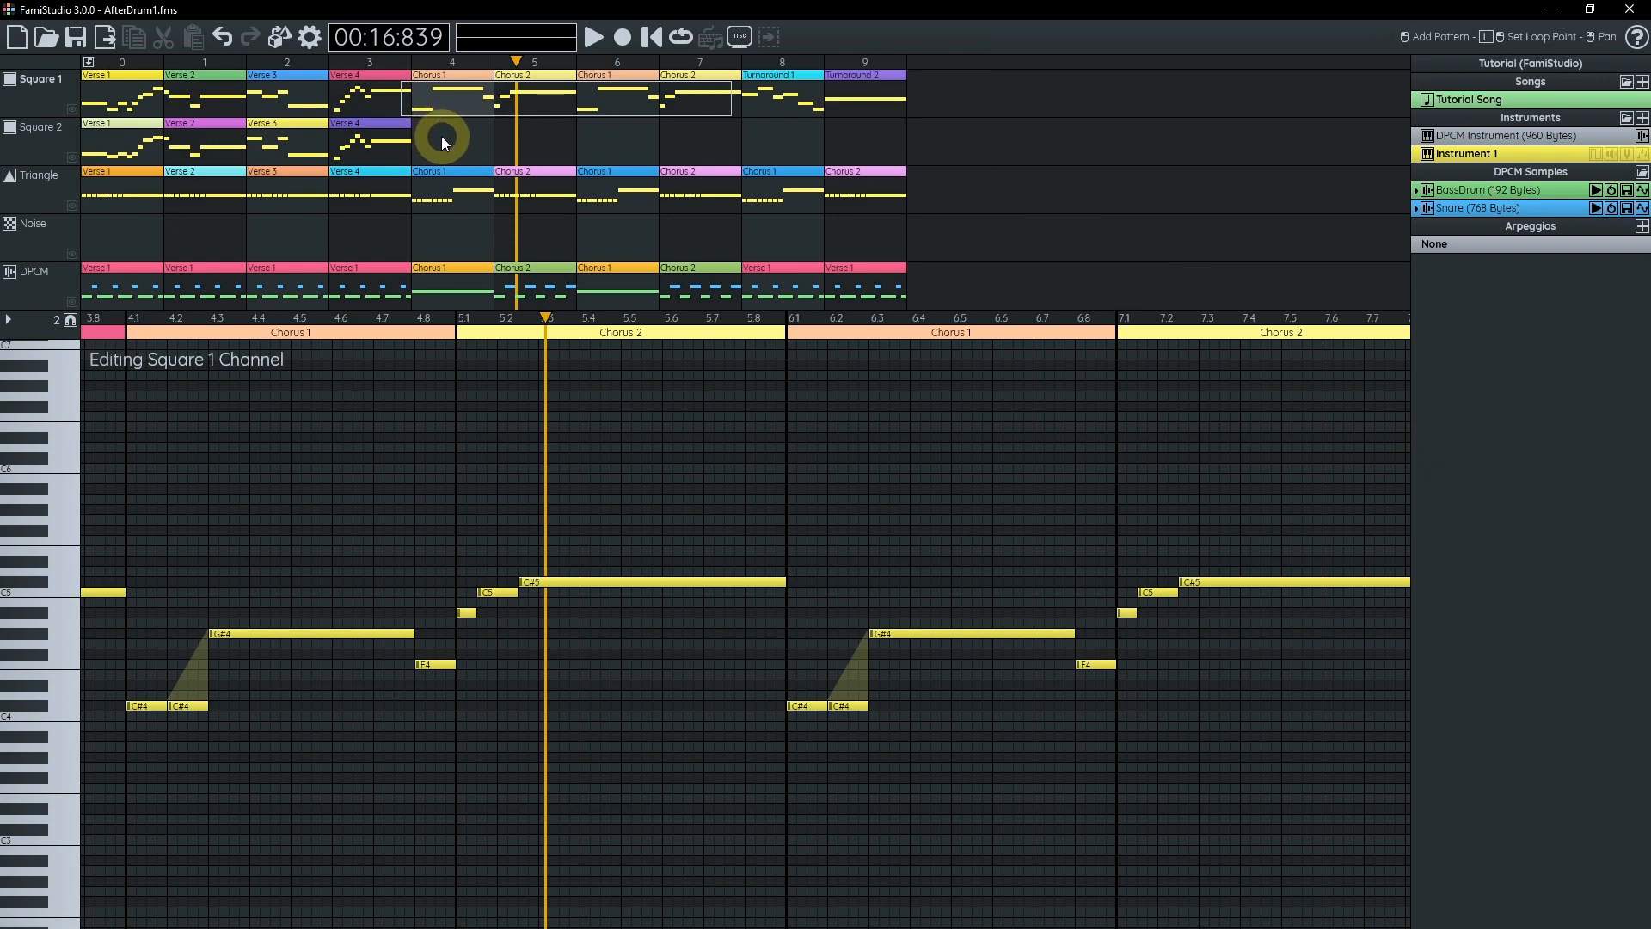
- Create a Square 2 pattern at measure 4, place the playhead at its start and enable recording in the maximized piano roll
double_click(414, 140)
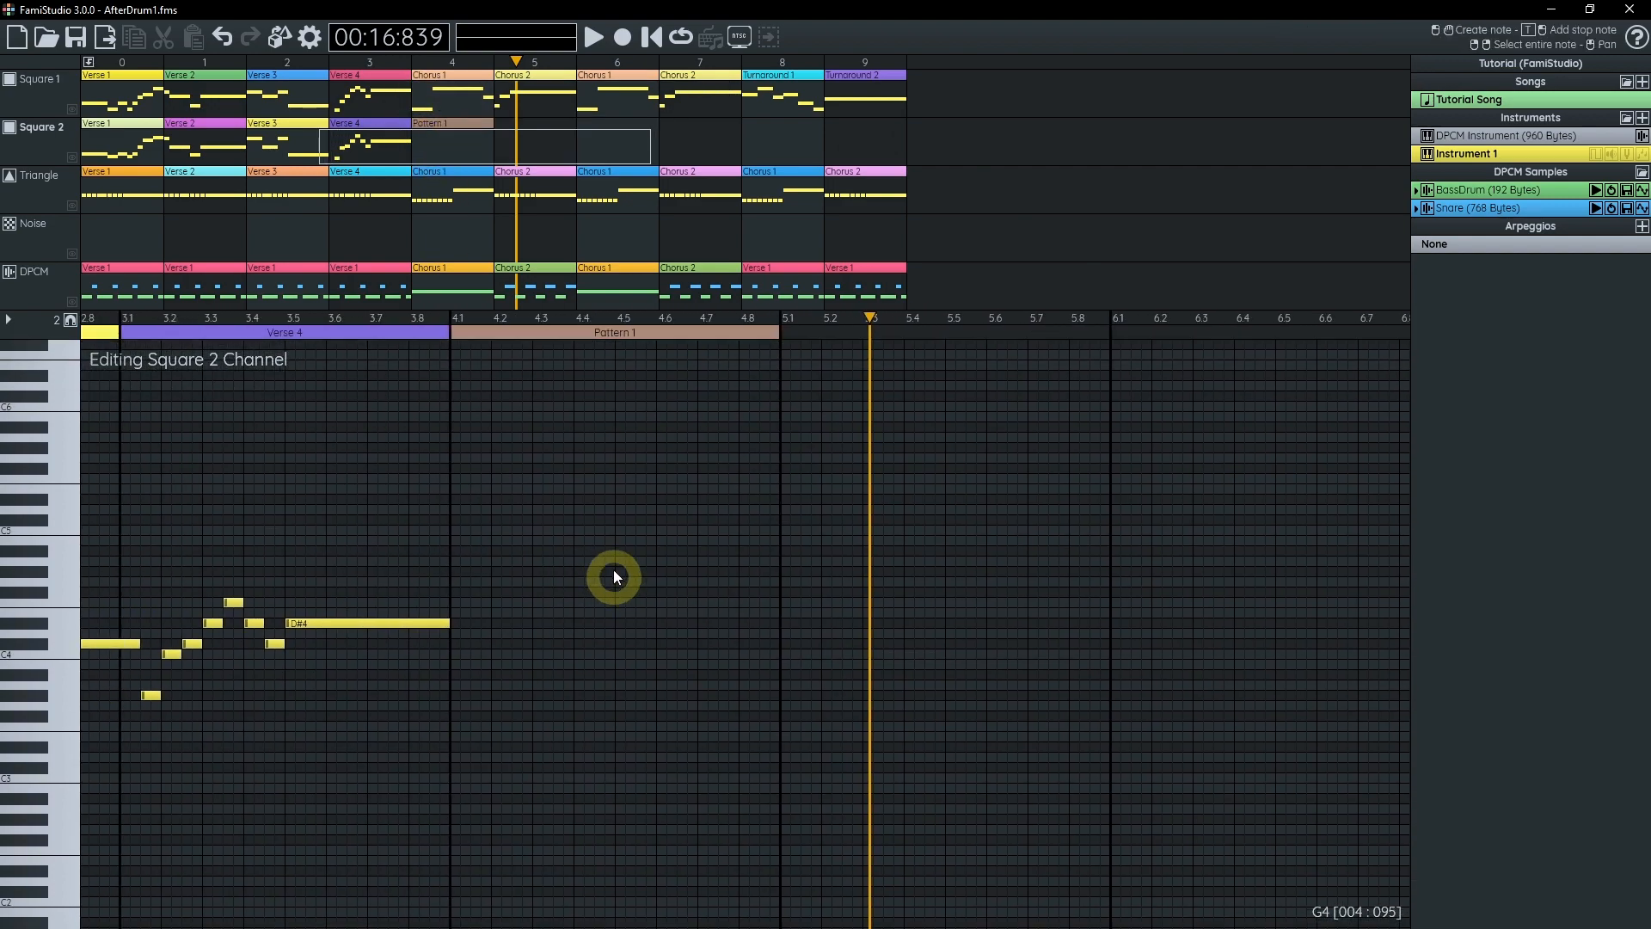
scroll(447, 348, "up", 1)
left_click(449, 317)
left_click_drag(748, 720, 275, 672)
scroll(344, 684, "down", 1)
key("ctrl+3")
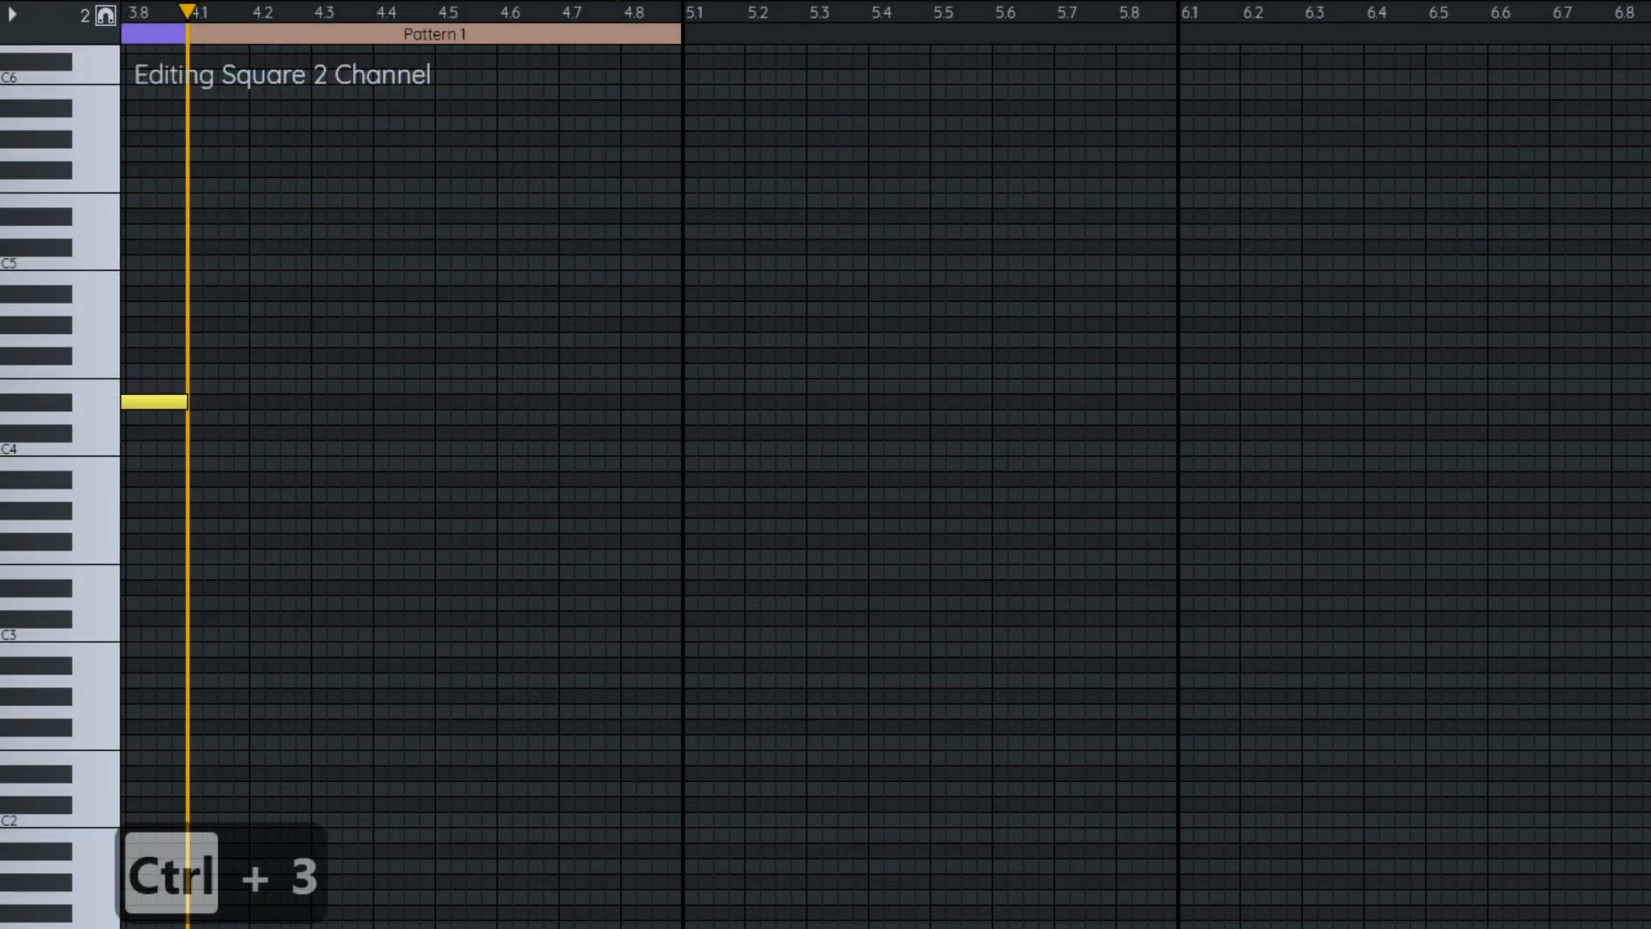
key("Return")
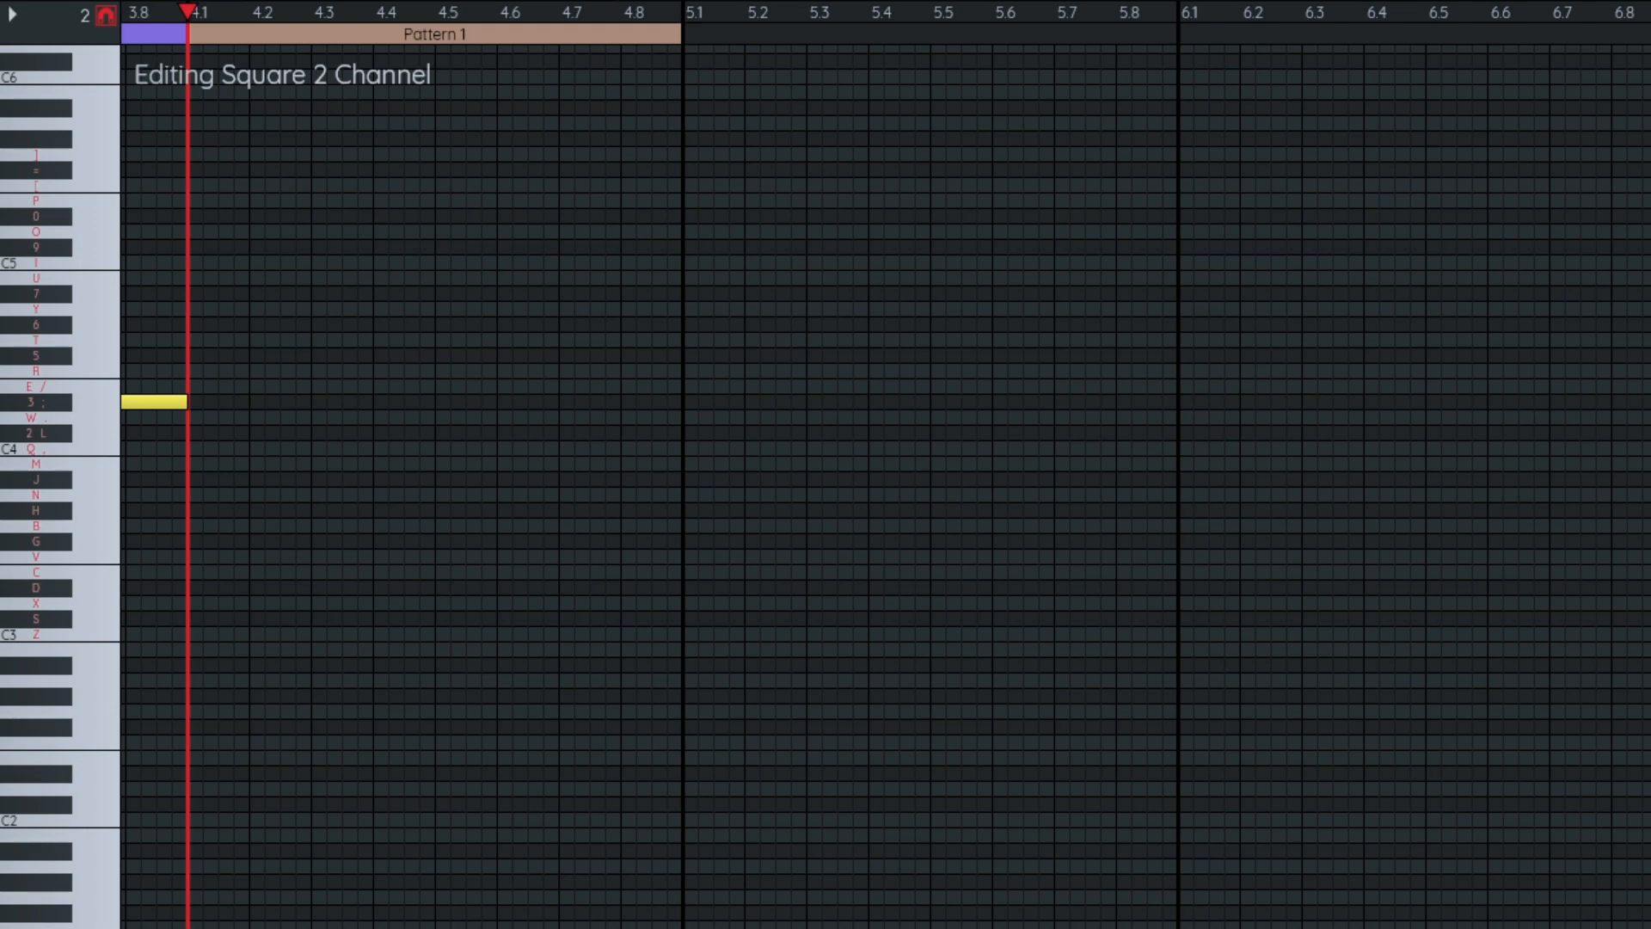
- Record the first half of Square 2 Pattern 1 as half-beat notes: G#3, A#3, C#4, G#3, A#3, C#4, G#3, A#3
key("h")
key("j")
key("l")
key("h")
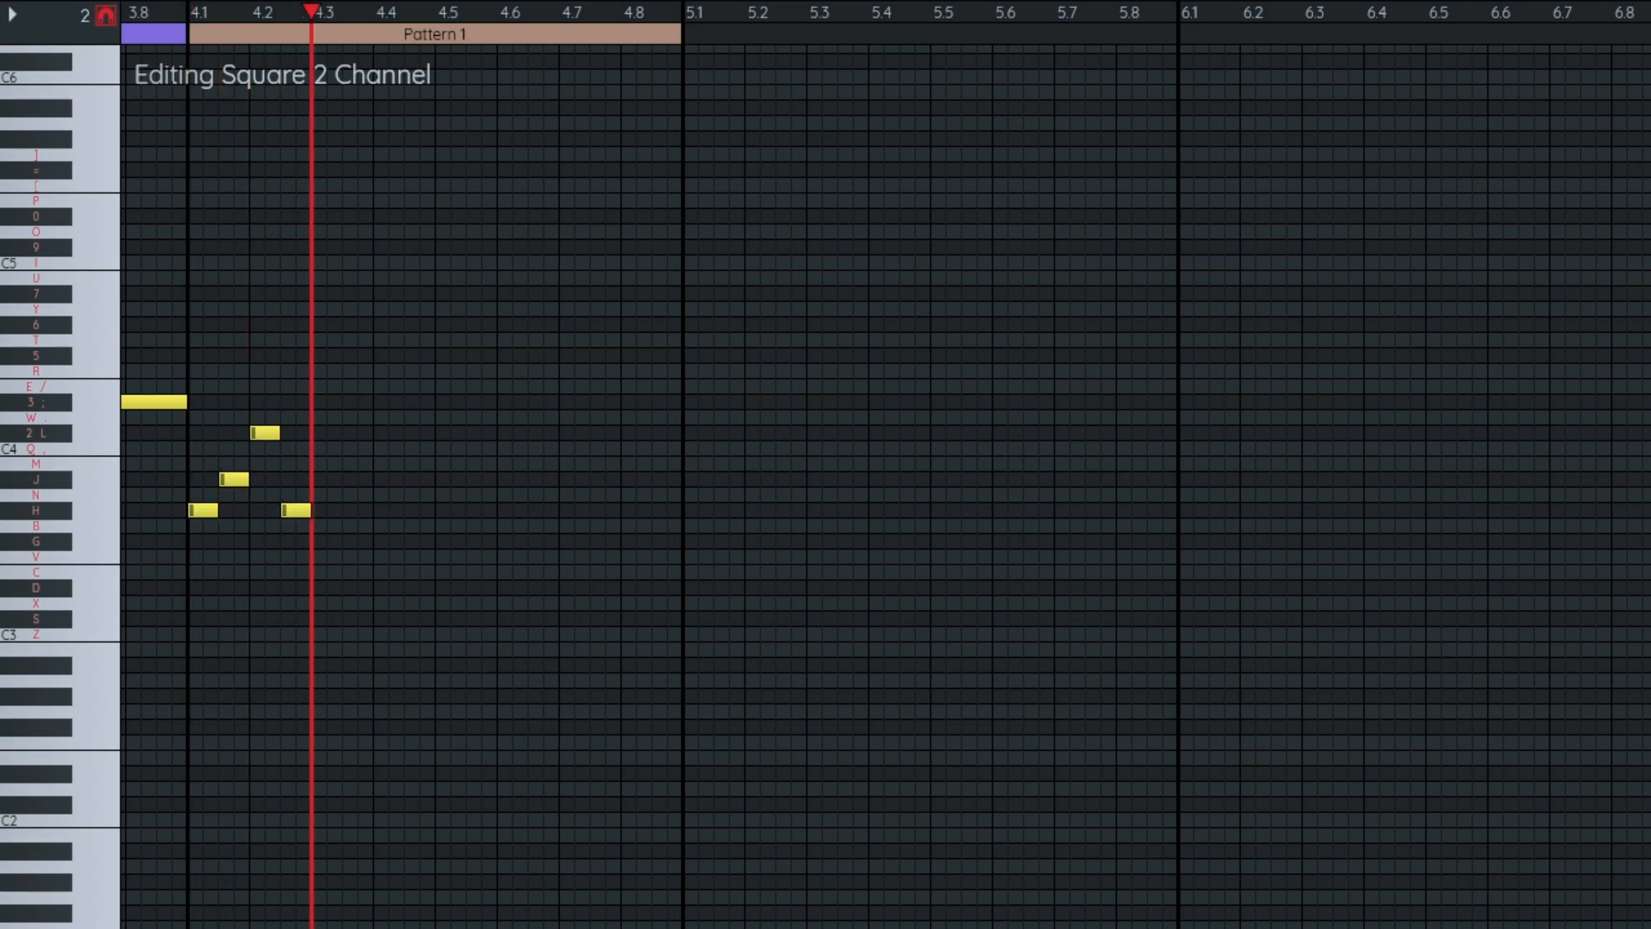
key("j")
key("l")
key("h")
key("j")
- Record the second half of Square 2 Pattern 1 as half-beat notes: G#3, A#3, D#4, G#3, A#3, D#4, G#3, A#3
key("h")
key("j")
key("semicolon")
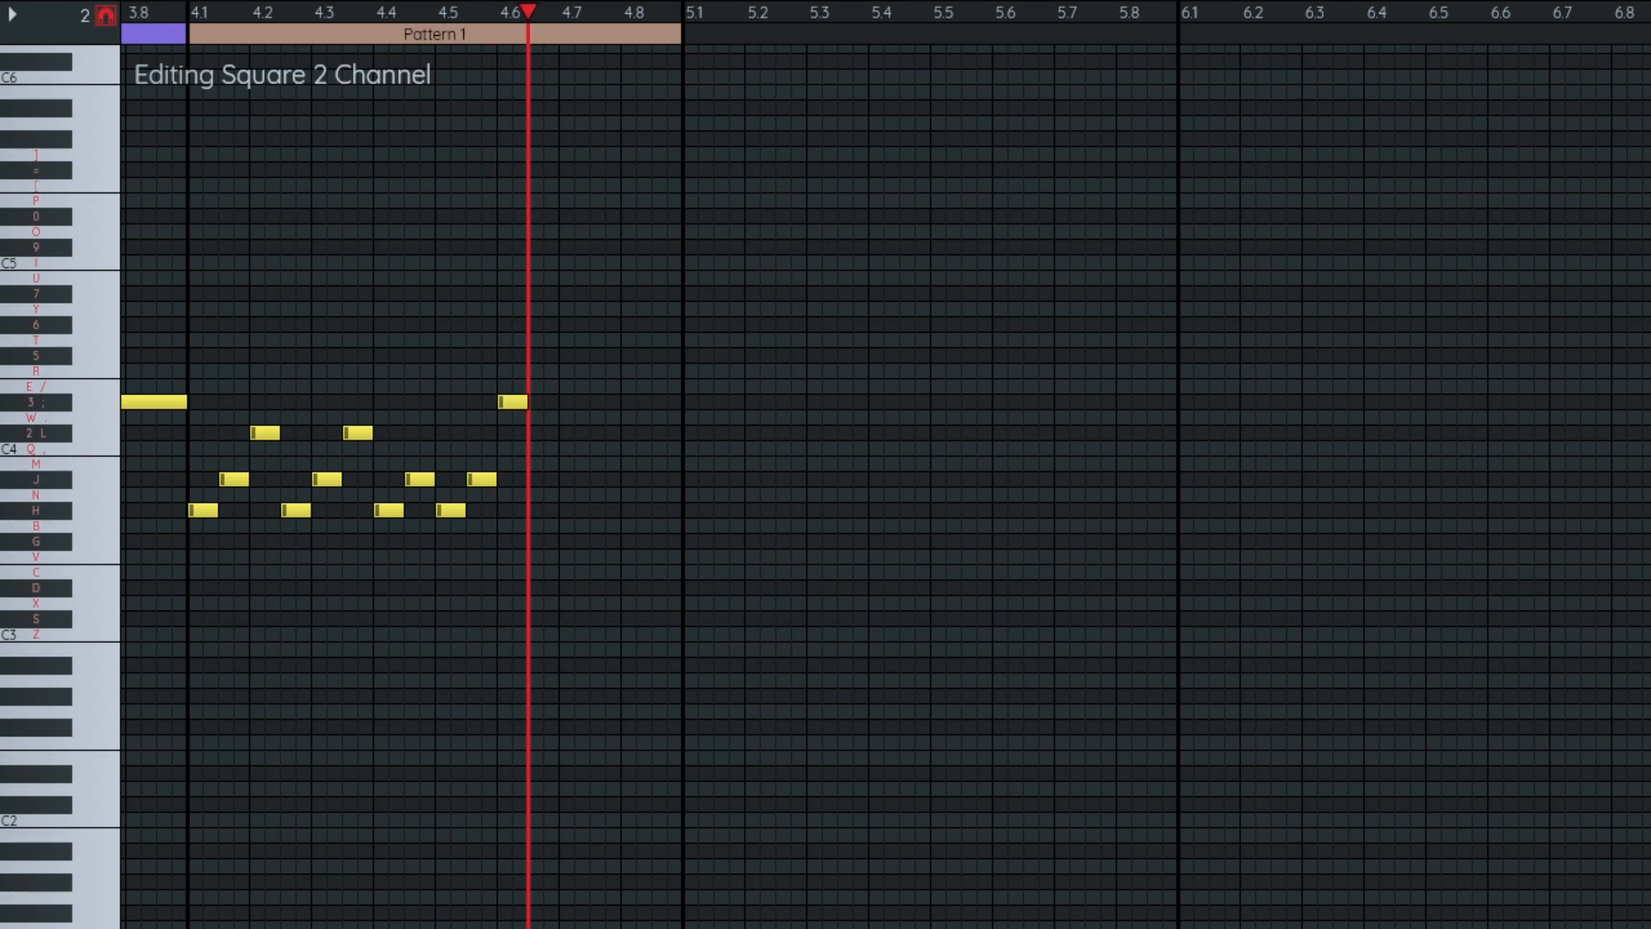
key("h")
key("j")
key("semicolon")
key("h")
key("j")
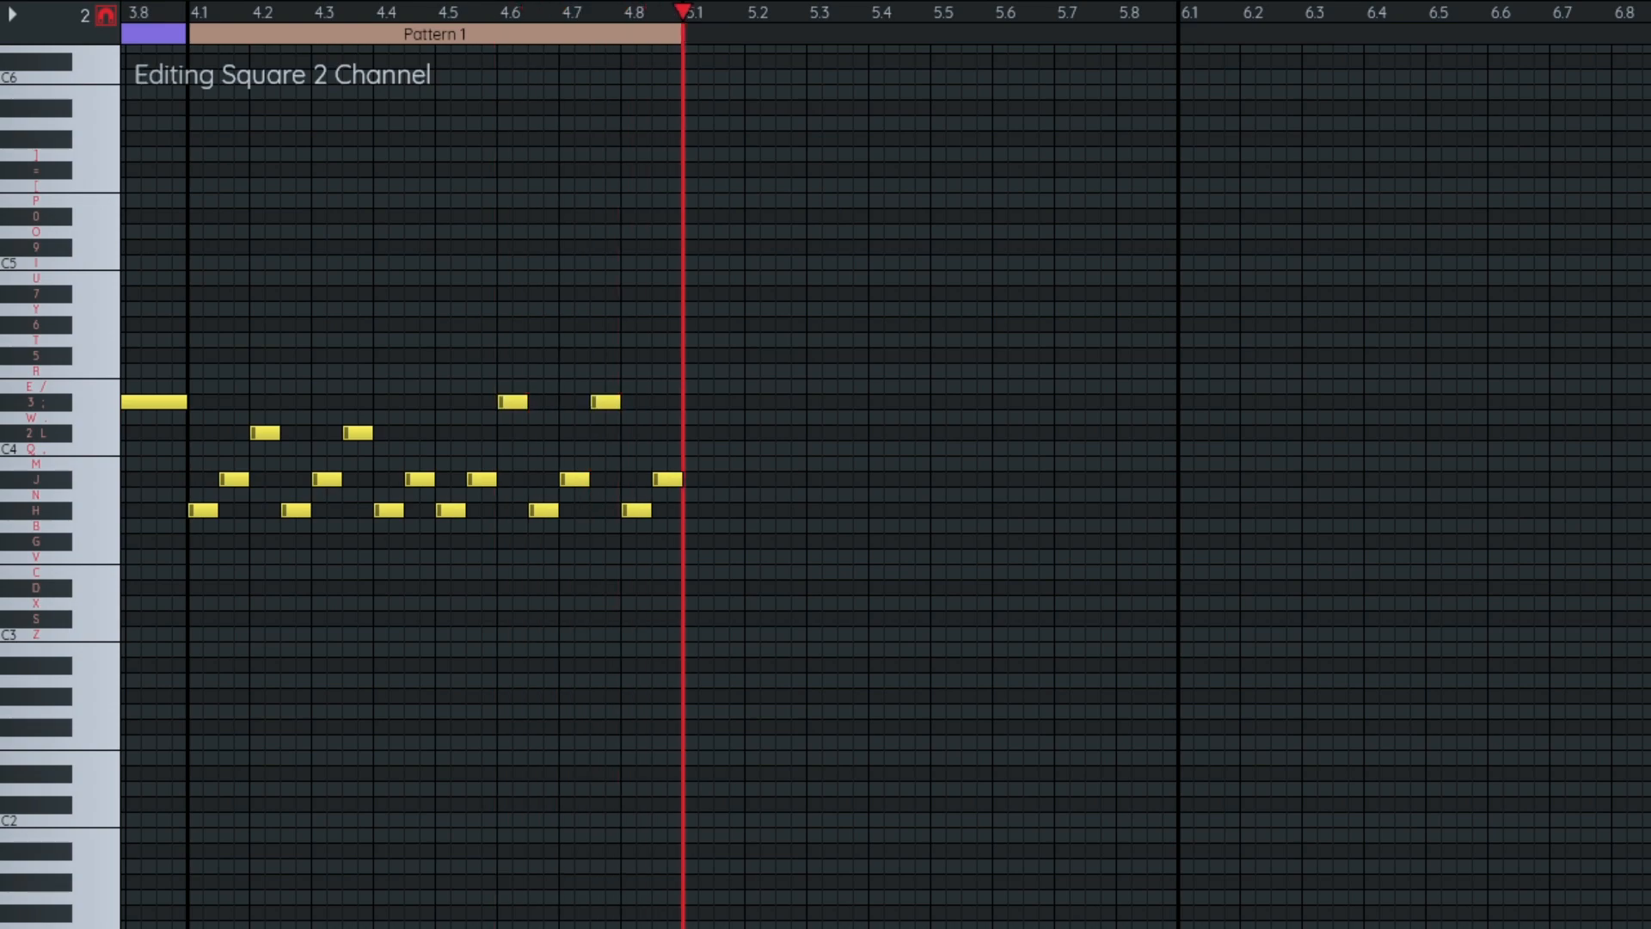
- Record the first half of Square 2 Pattern 2 as half-beat notes: F3, A#3, C#4, F3, A#3, C#4, F3, A#3
key("v")
key("j")
key("semicolon")
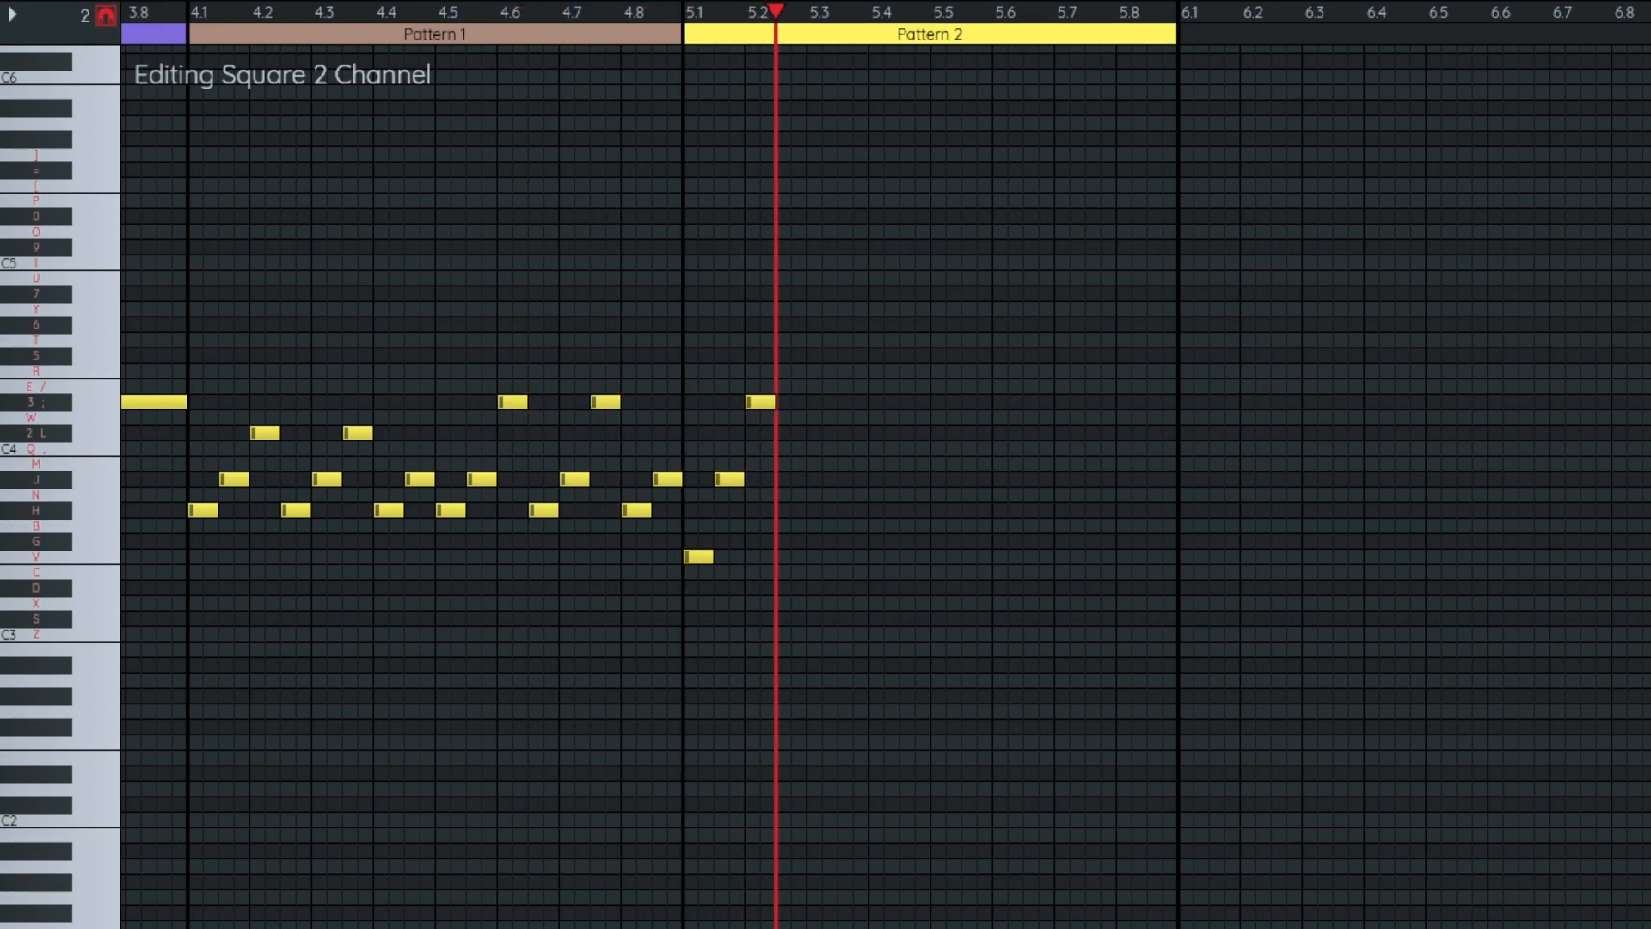
key("l")
key("v")
key("j")
key("l")
key("v")
key("j")
- Record half-beat C#4, F4, A#4, C#4, F4, A#4, C#4 and F4 in the second half of Pattern 2, and stop recording
key("l")
key("r")
key("7")
key("l")
key("r")
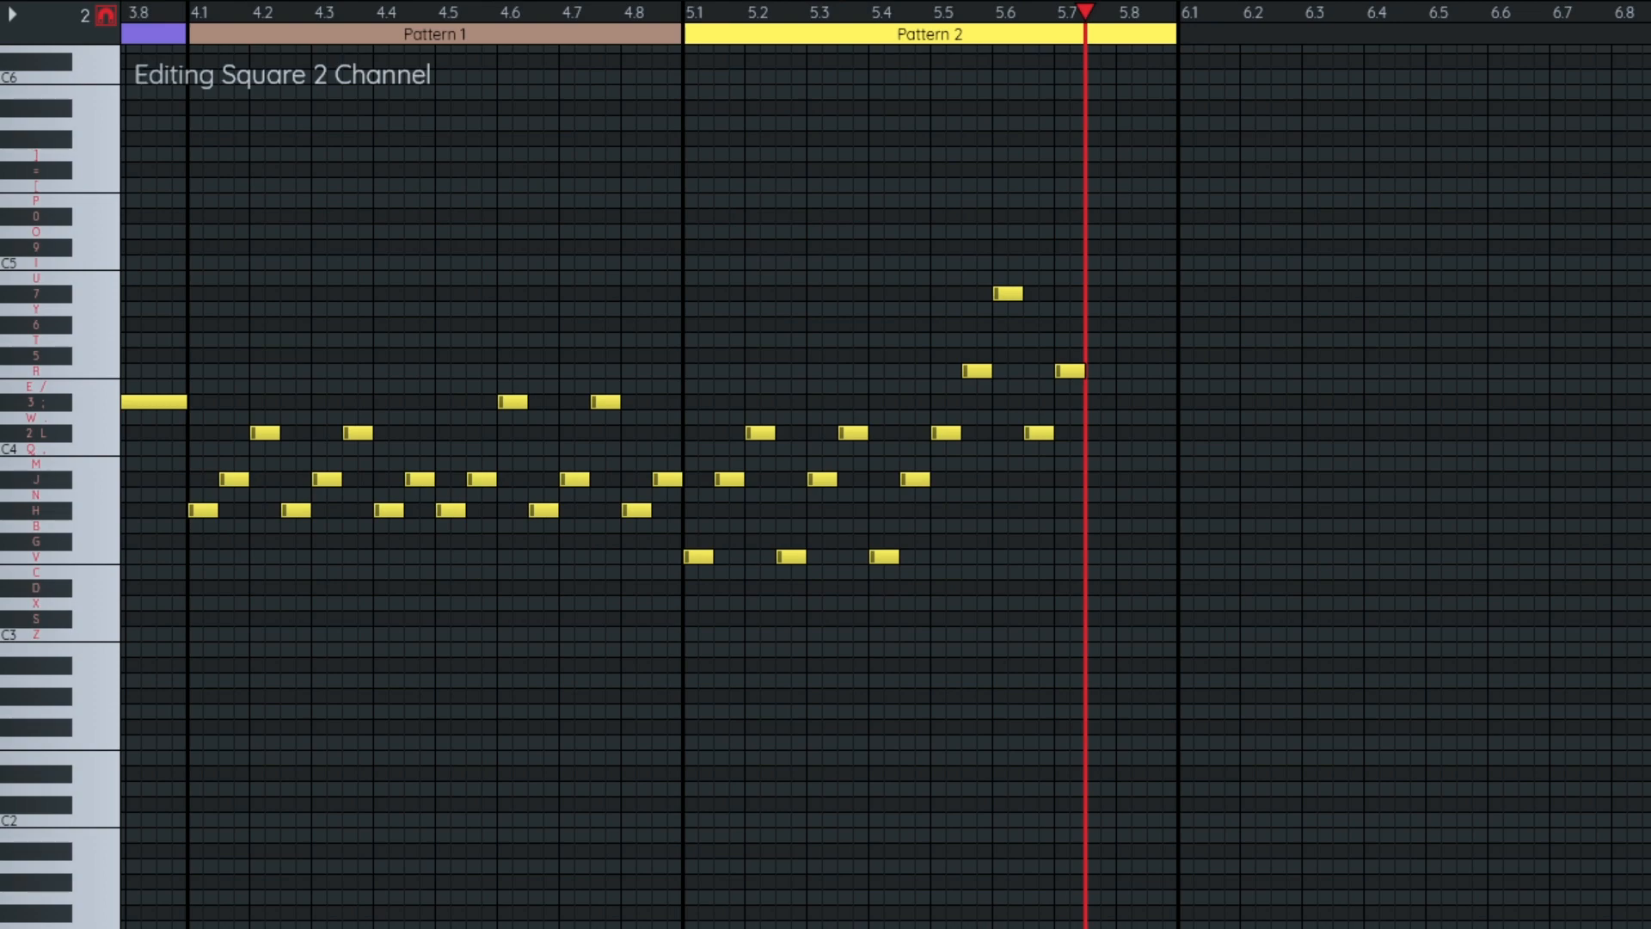
key("7")
key("l")
key("r")
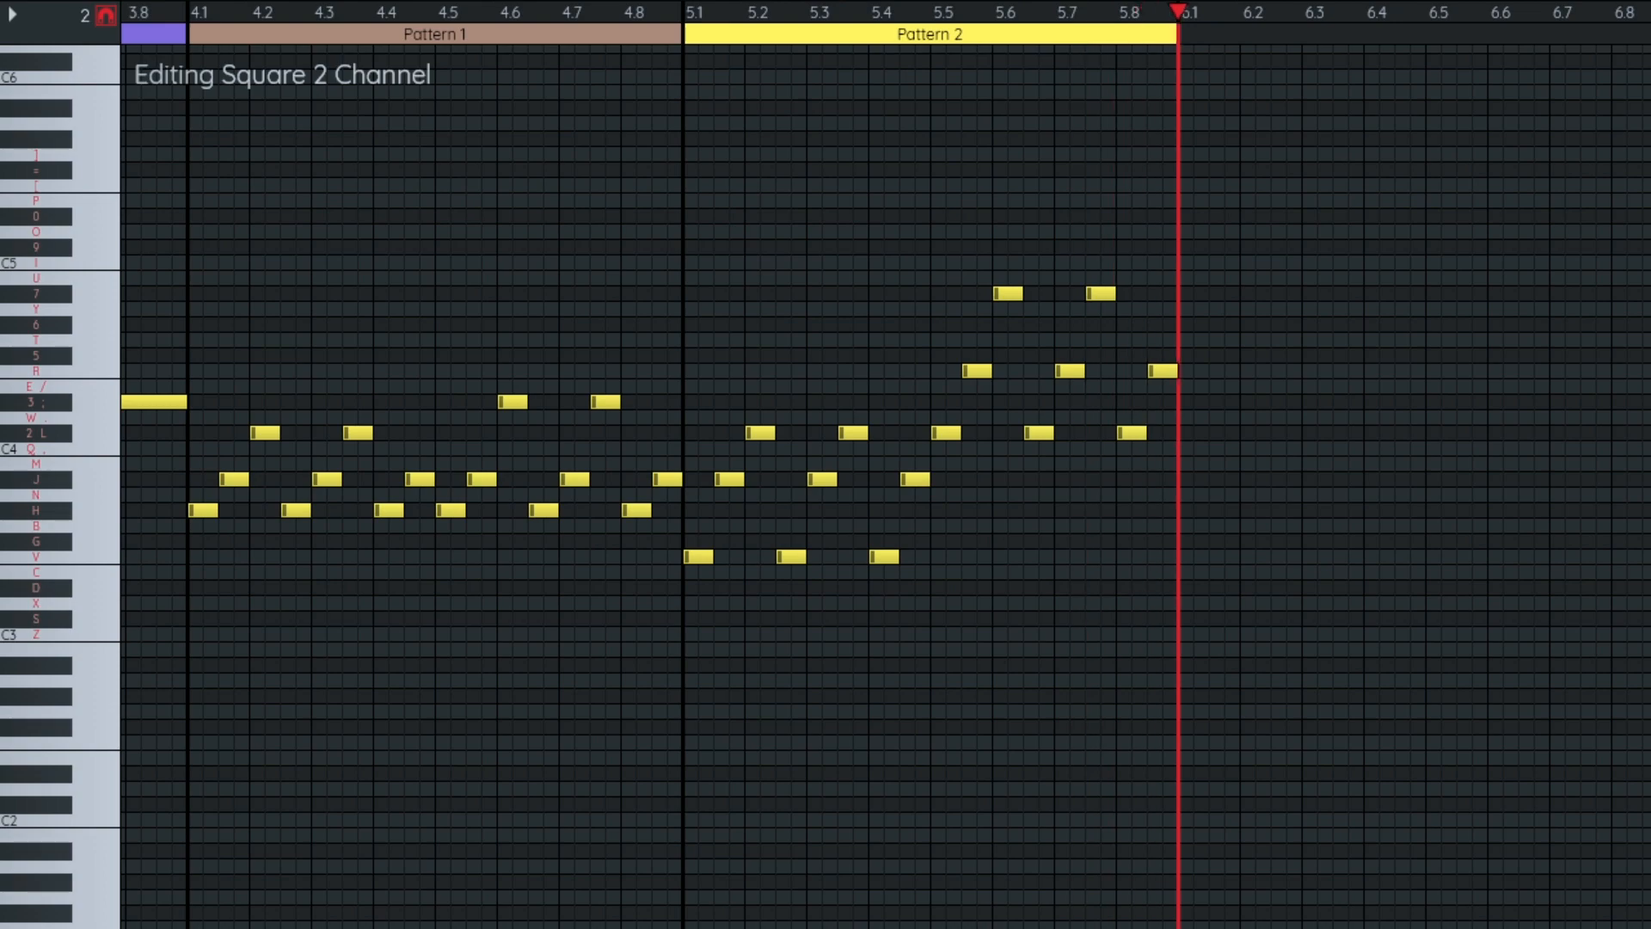
key("Return")
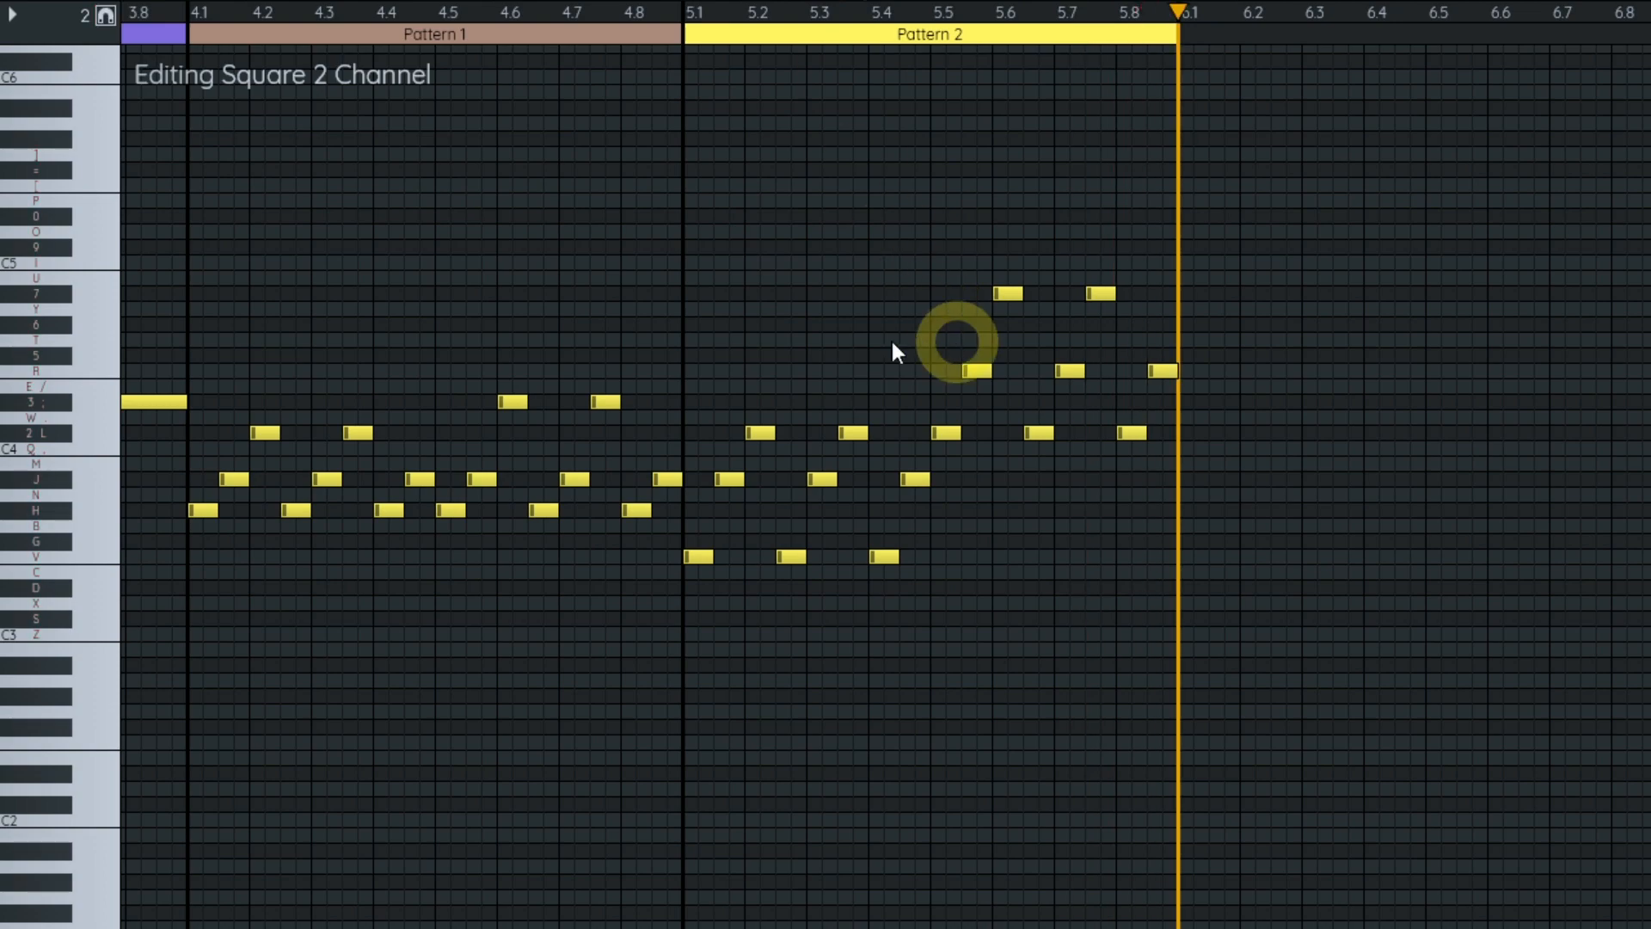
- Transpose the last two notes of Square 2 Pattern 2 up one octave, to C#5 and F5
scroll(951, 343, "up", 5)
left_click_drag(1014, 28, 1050, 17)
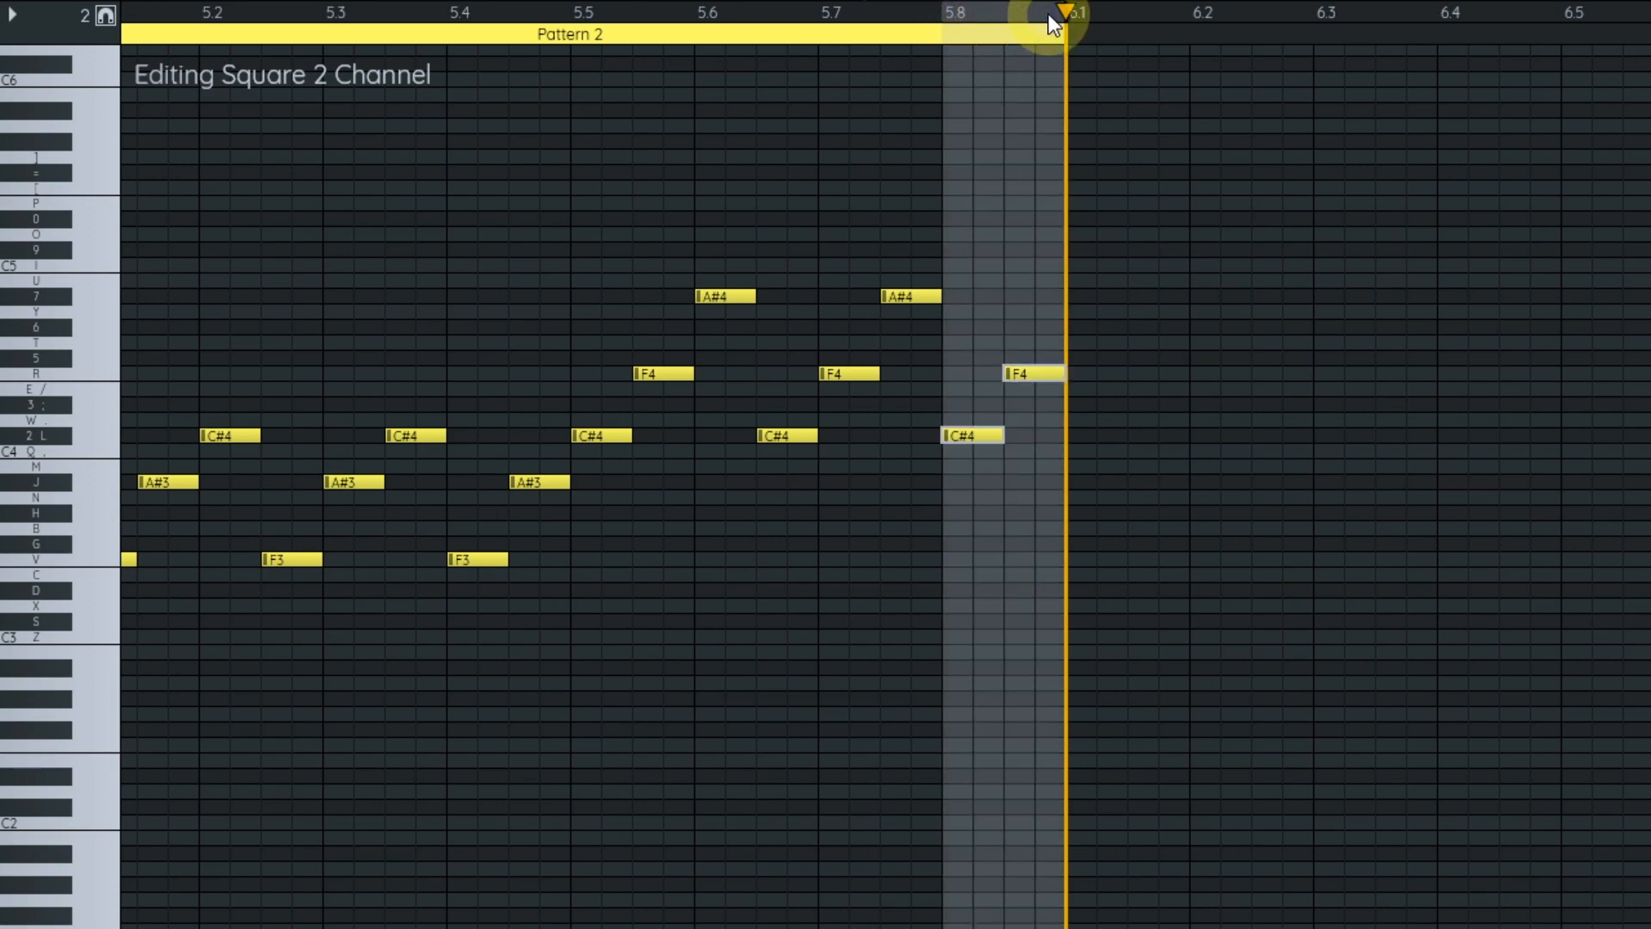
key("ctrl+Up")
scroll(984, 614, "down", 2)
left_click_drag(985, 613, 1073, 597)
key("Escape")
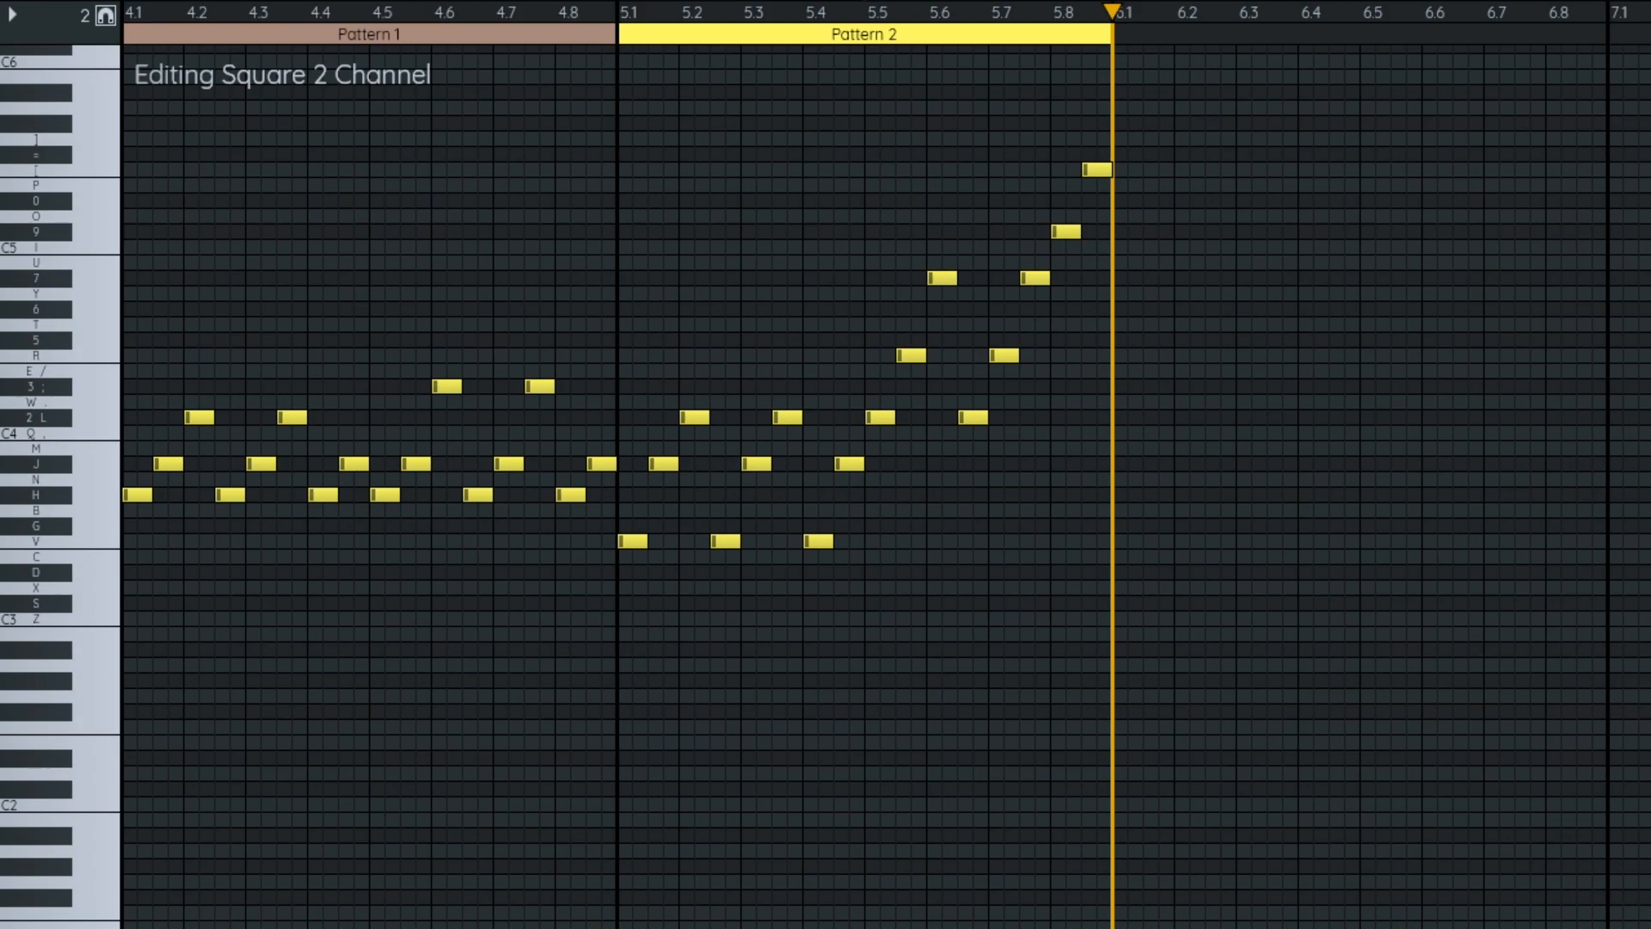
- Rename Square 2's Pattern 1 as Chorus 1 and Pattern 2 as Chorus 2
type("Chorus 1")
key("Return")
key("ctrl+2")
double_click(530, 138)
type("C")
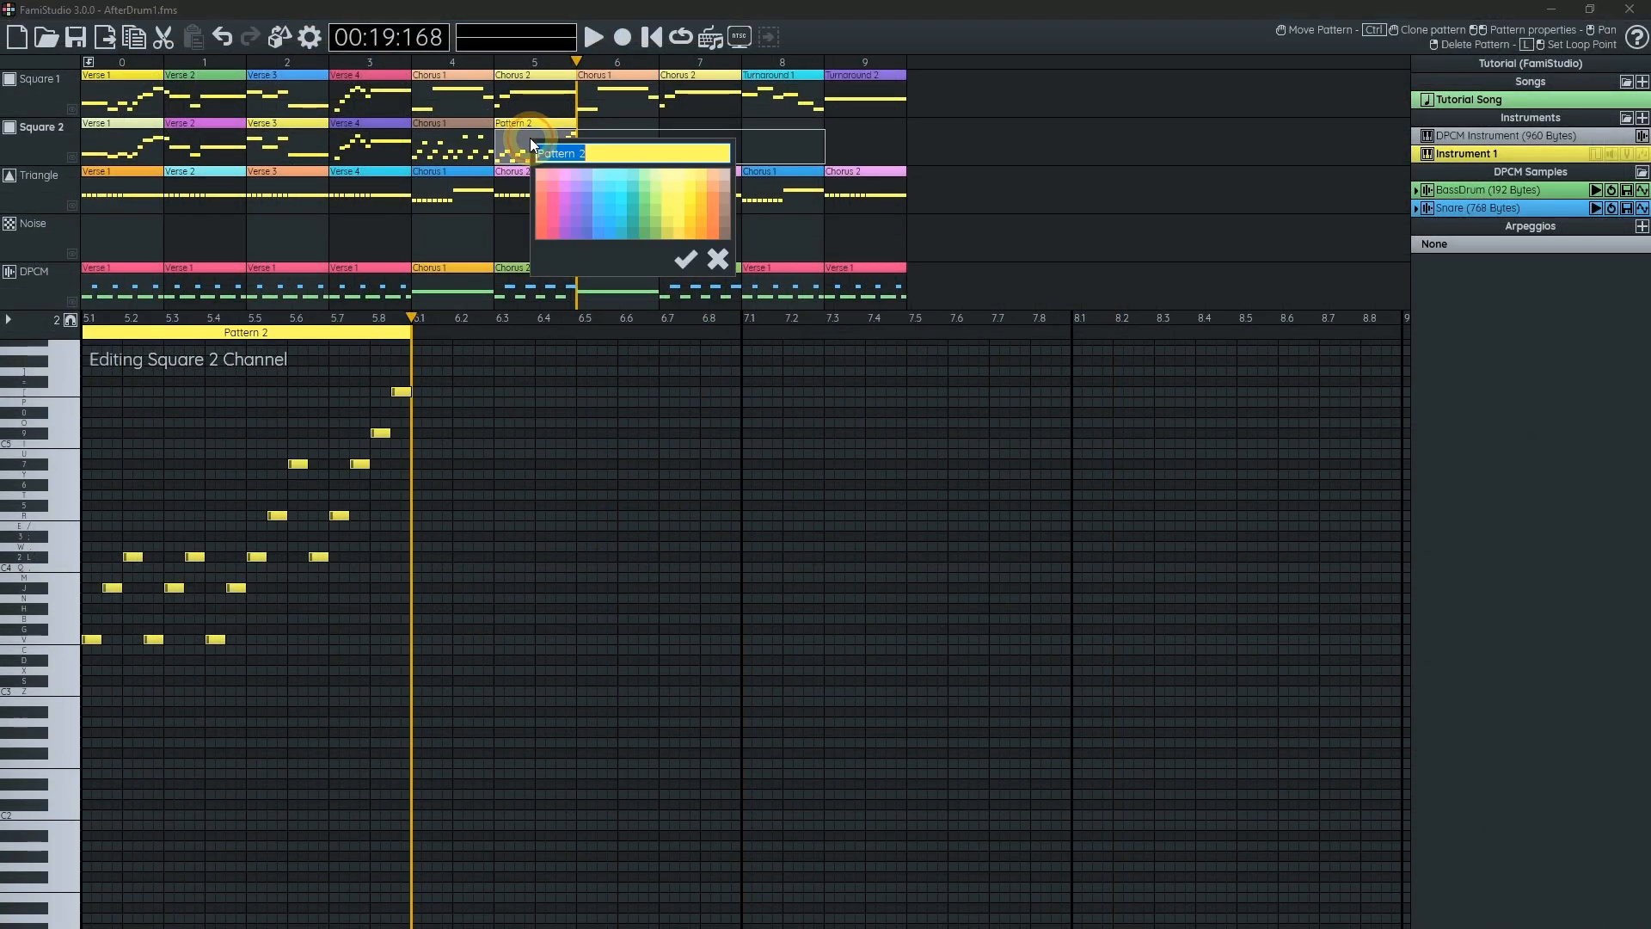
type("horus 2")
key("Return")
- Copy the Square 2 Chorus 1 and Chorus 2 pair into measures 6–7 and 8–9
left_click(440, 146)
left_click(440, 146, "shift")
left_click_drag(454, 147, 621, 149)
left_click_drag(620, 148, 788, 147)
- Play the song from just before the first chorus to hear the Square 2 arpeggios, and stop playback
left_click(401, 60)
key("space")
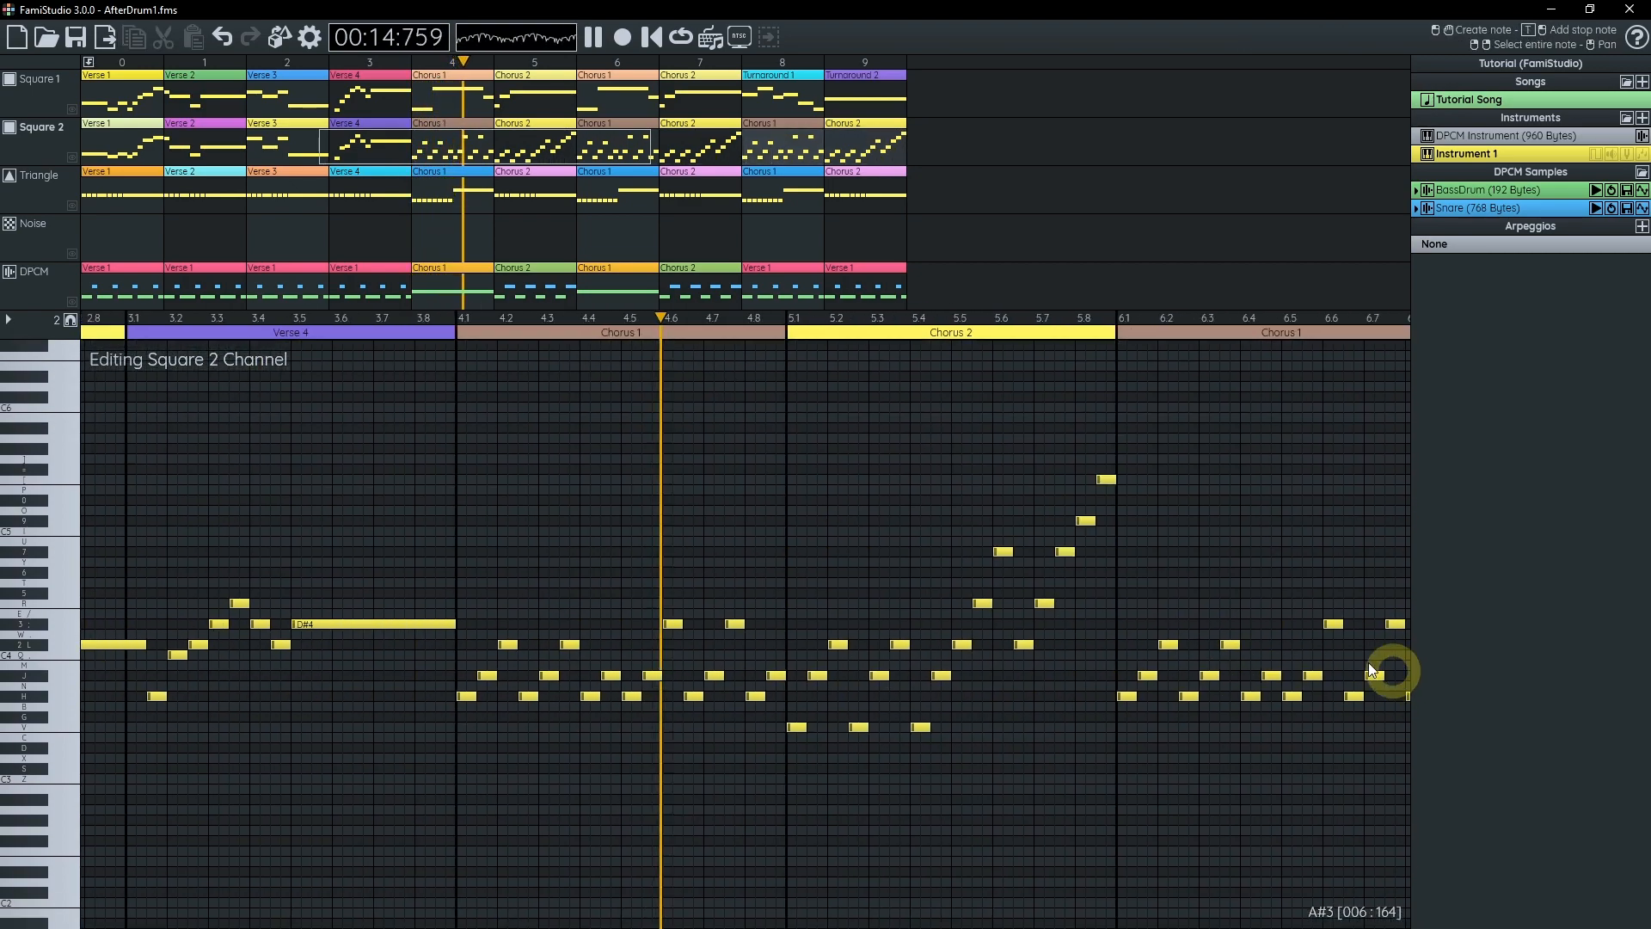
left_click_drag(1056, 671, 691, 633)
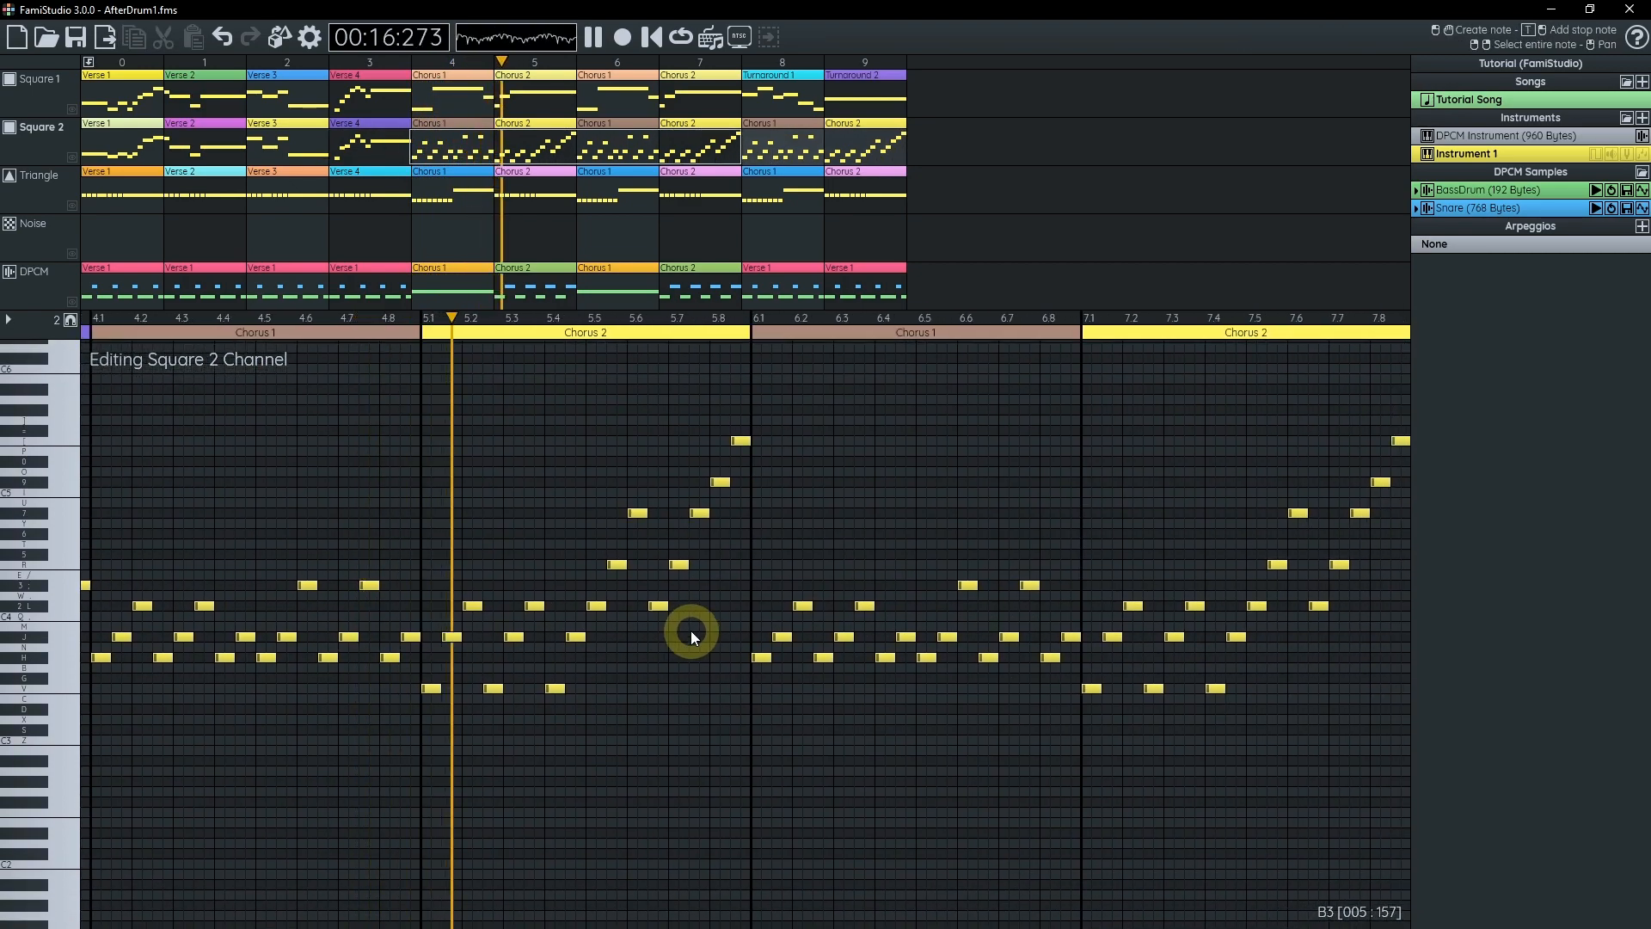
left_click_drag(725, 702, 623, 699)
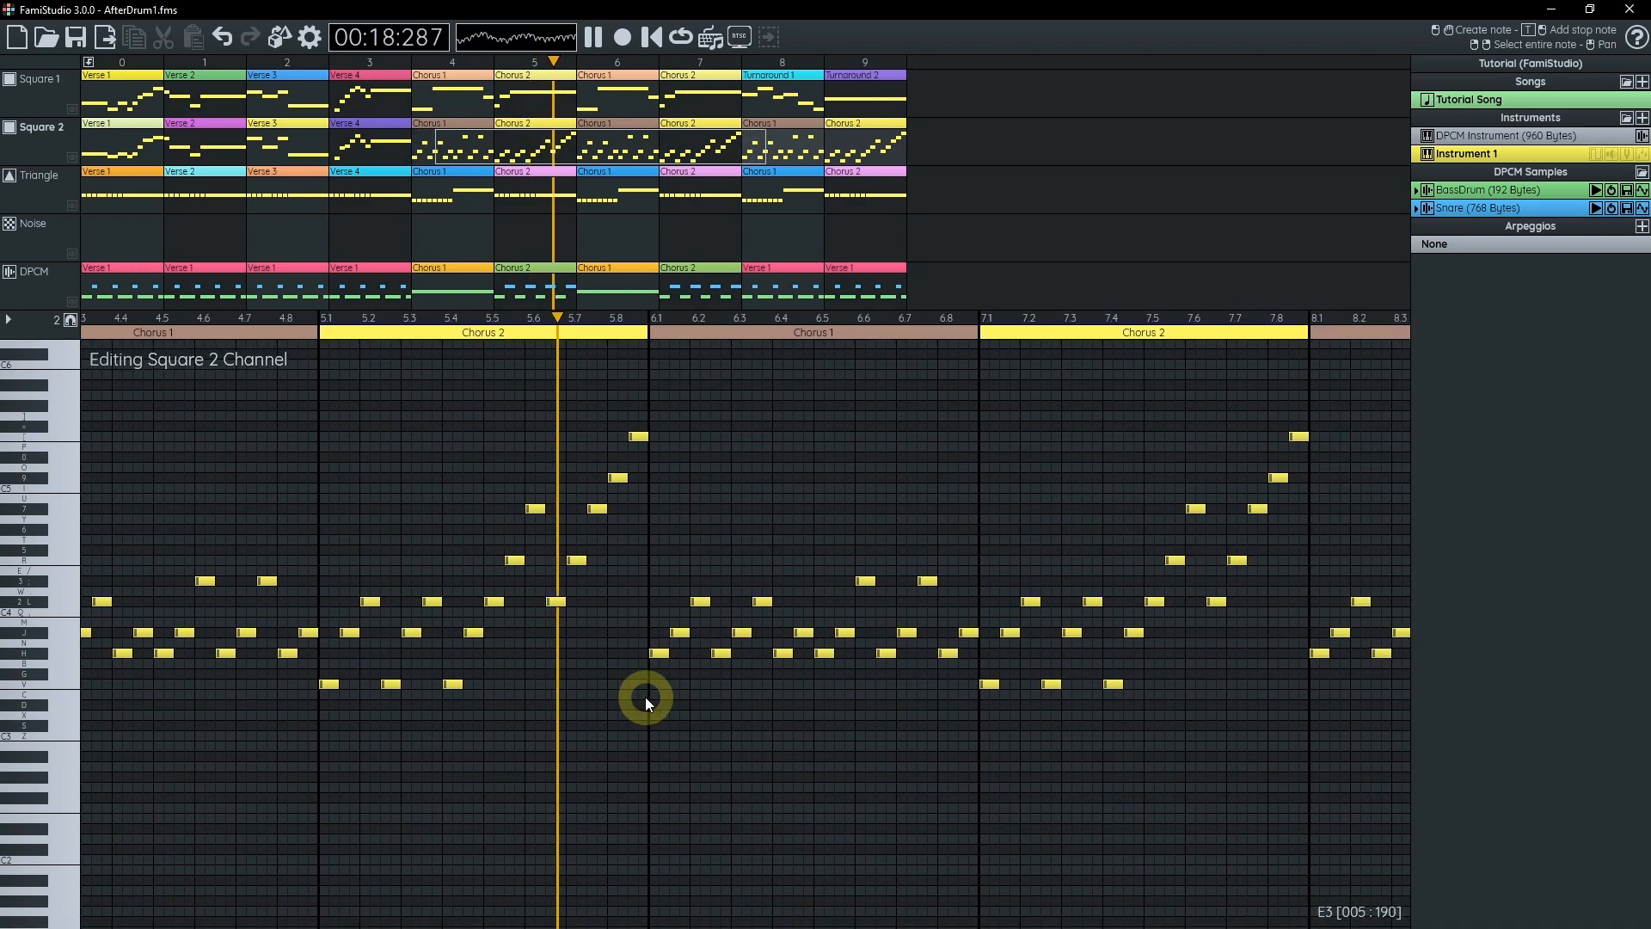
key("space")
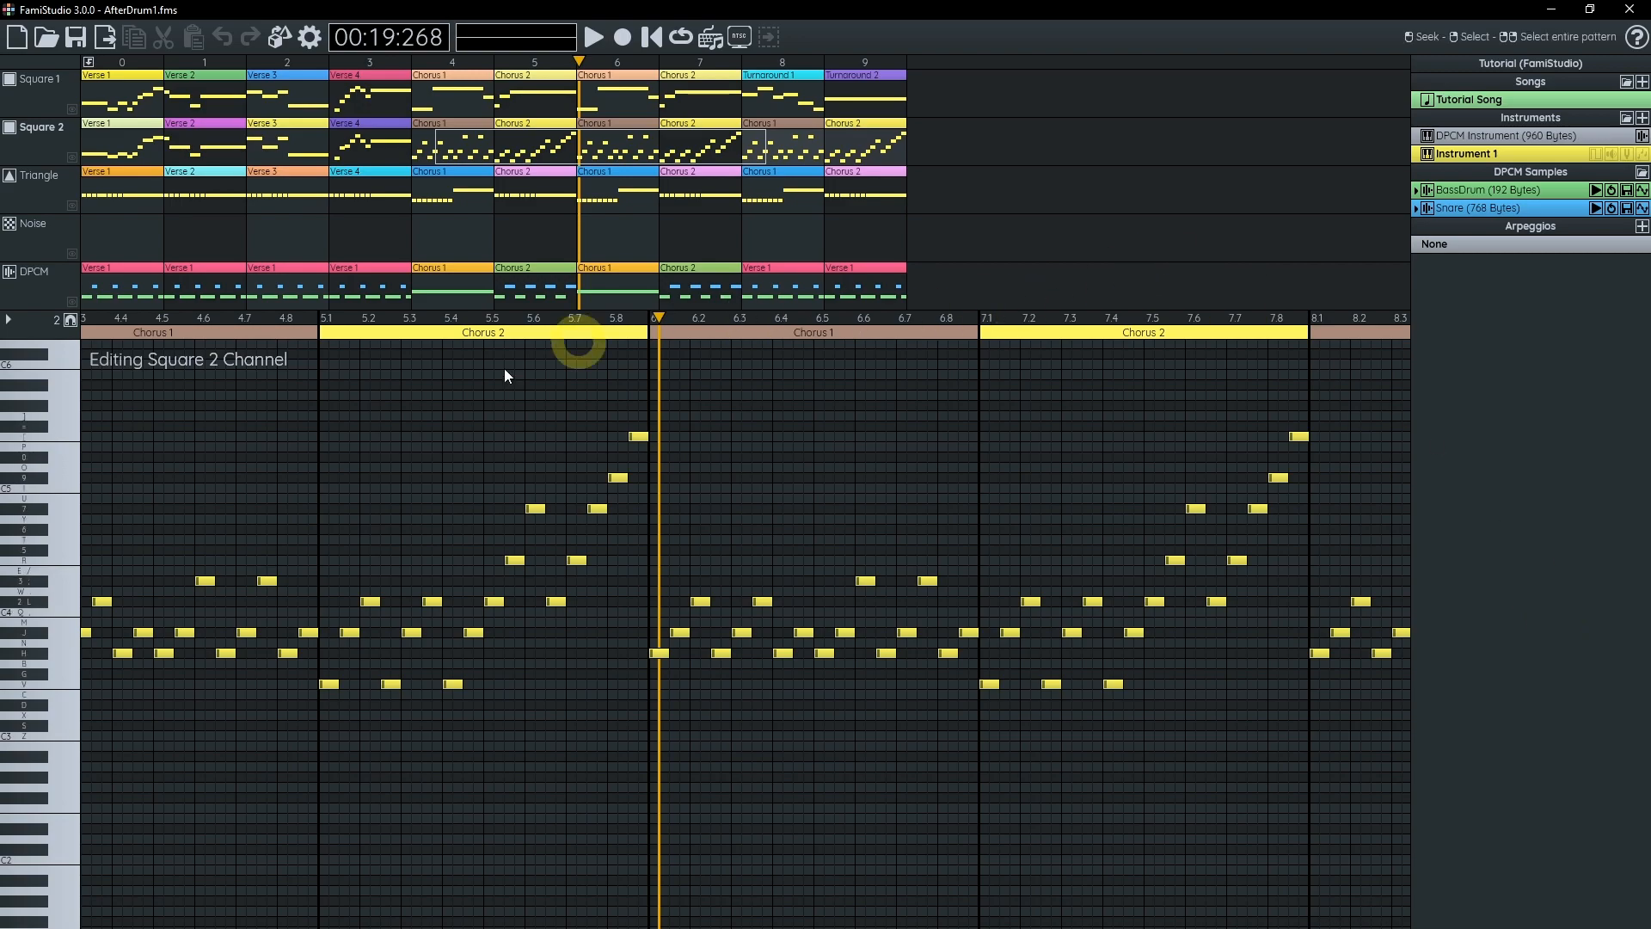
- Open the Square 1 channel around Chorus 1 for editing and show its effect values, with Volume as the active effect
key("ctrl+3")
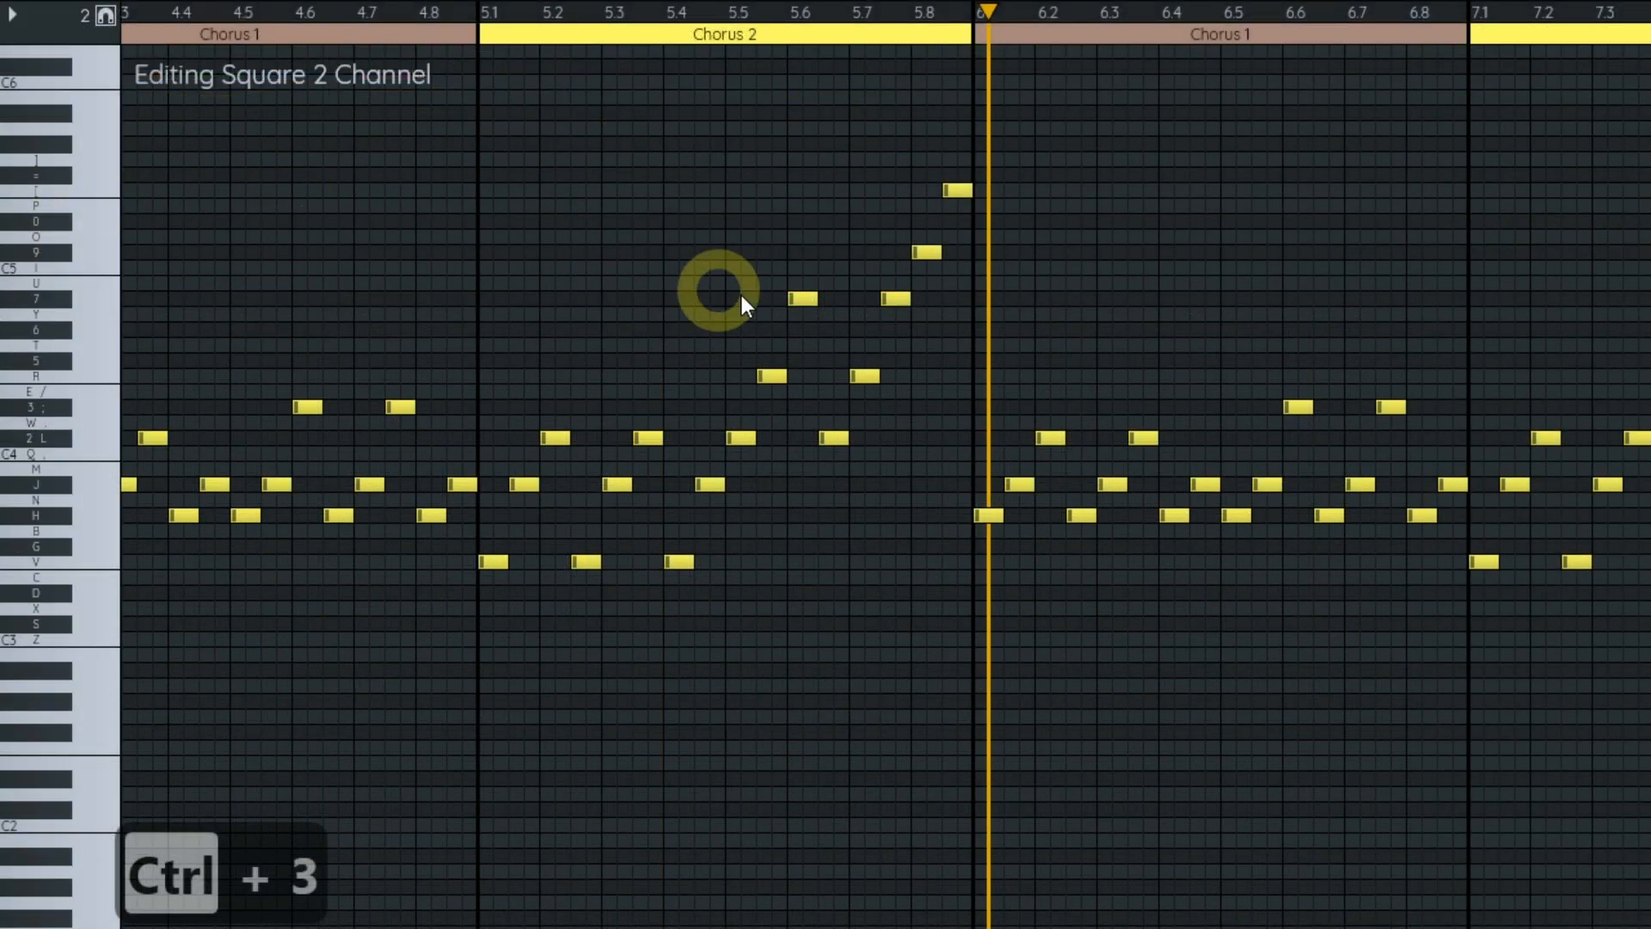
left_click_drag(826, 308, 995, 368)
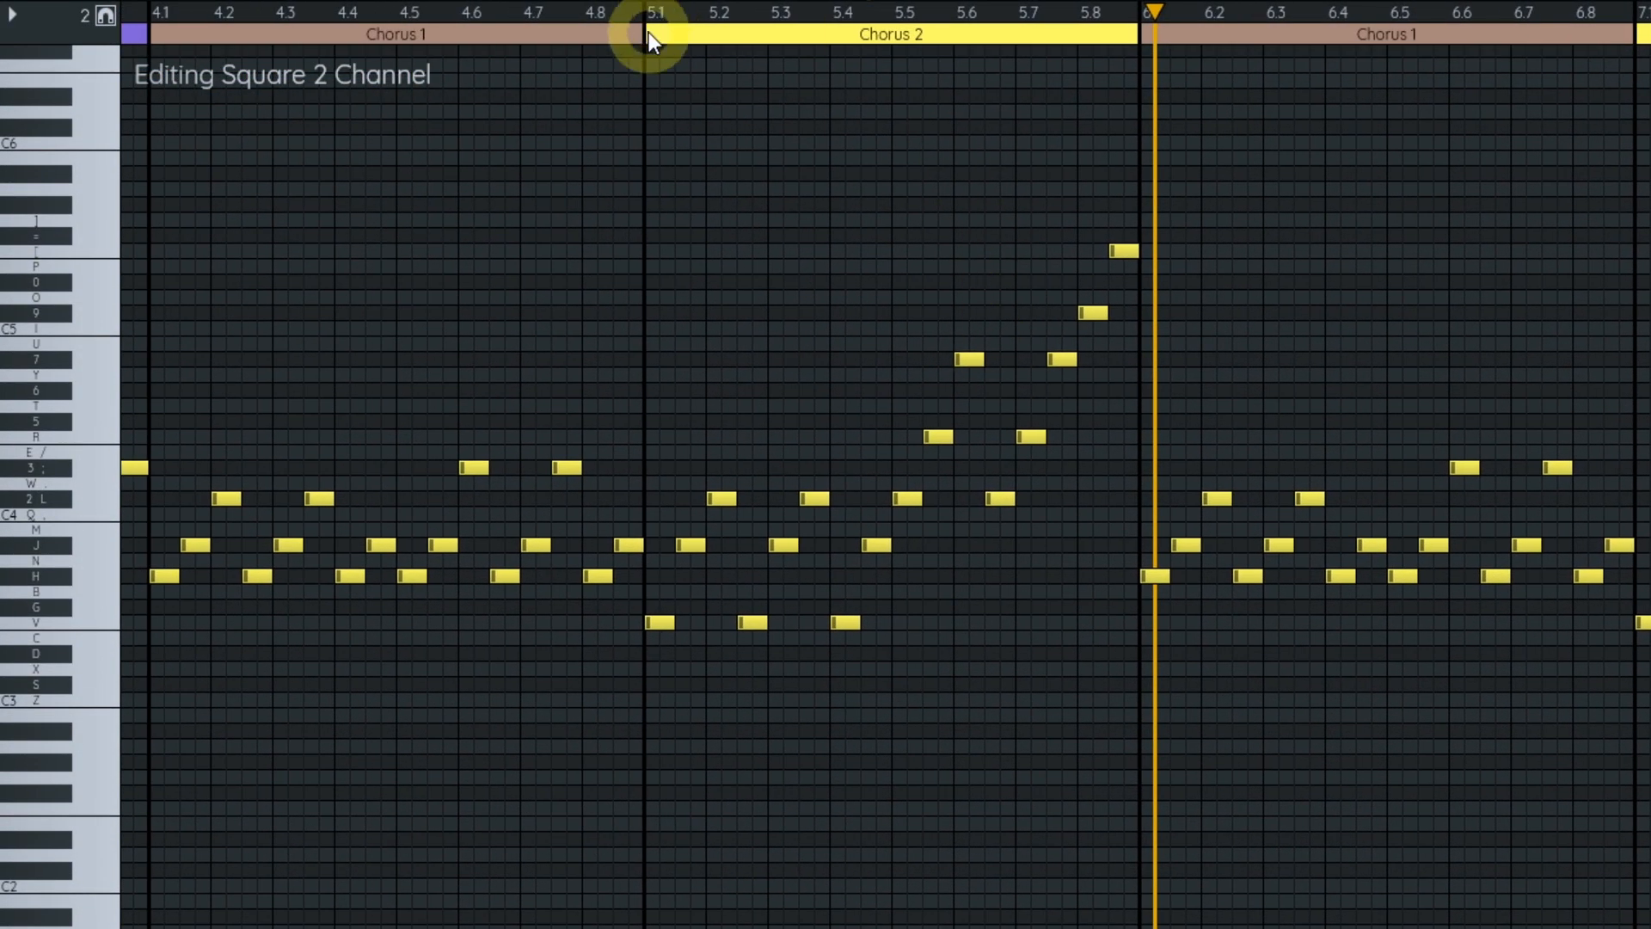
left_click(602, 2)
left_click_drag(688, 259, 939, 413)
left_click_drag(834, 471, 527, 391)
left_click(18, 15)
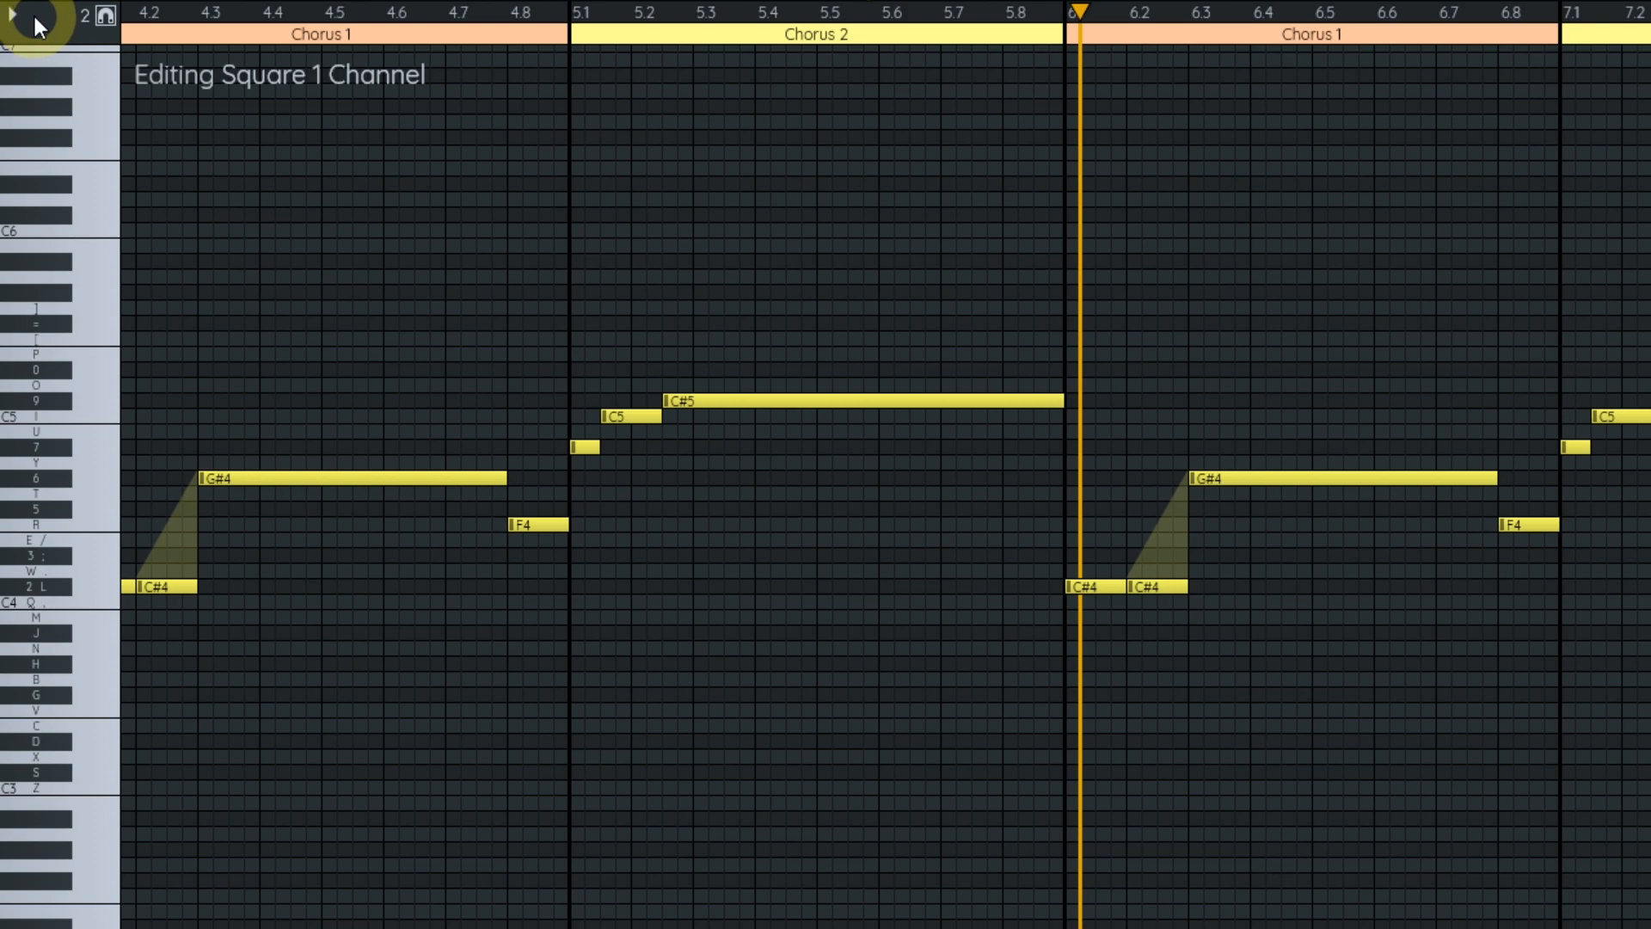
left_click(32, 12)
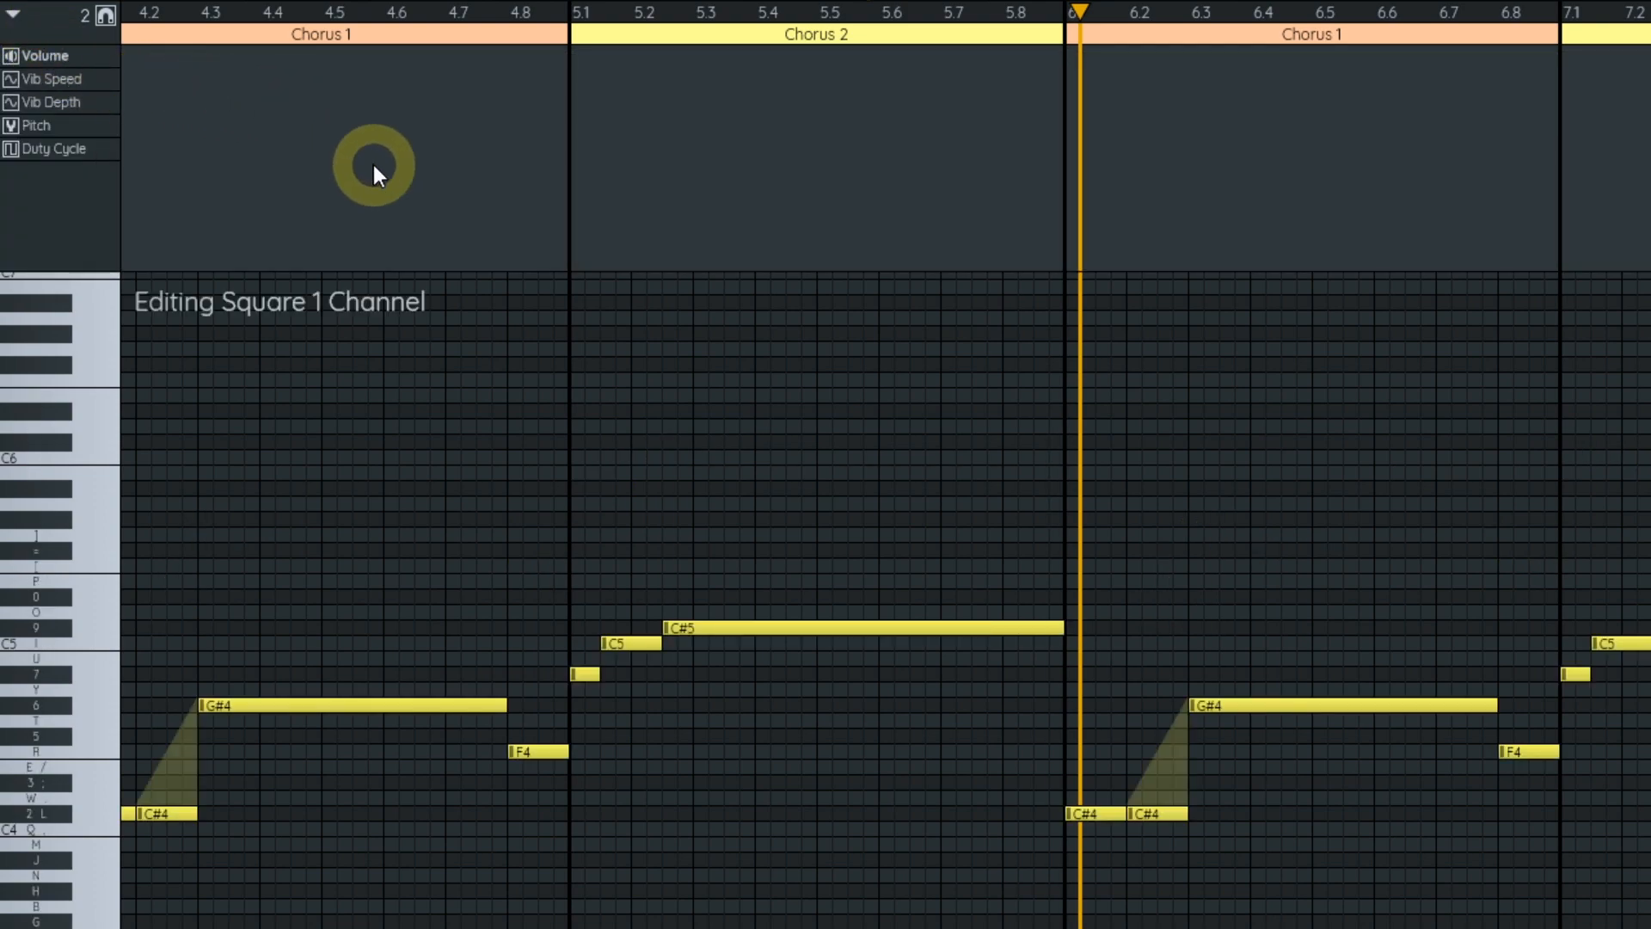
- Add descending volume values of 12, 11, 7 and 5 along the long G#4 note in Square 1's first Chorus 1
left_click_drag(978, 581, 1332, 526)
left_click_drag(860, 446, 895, 459)
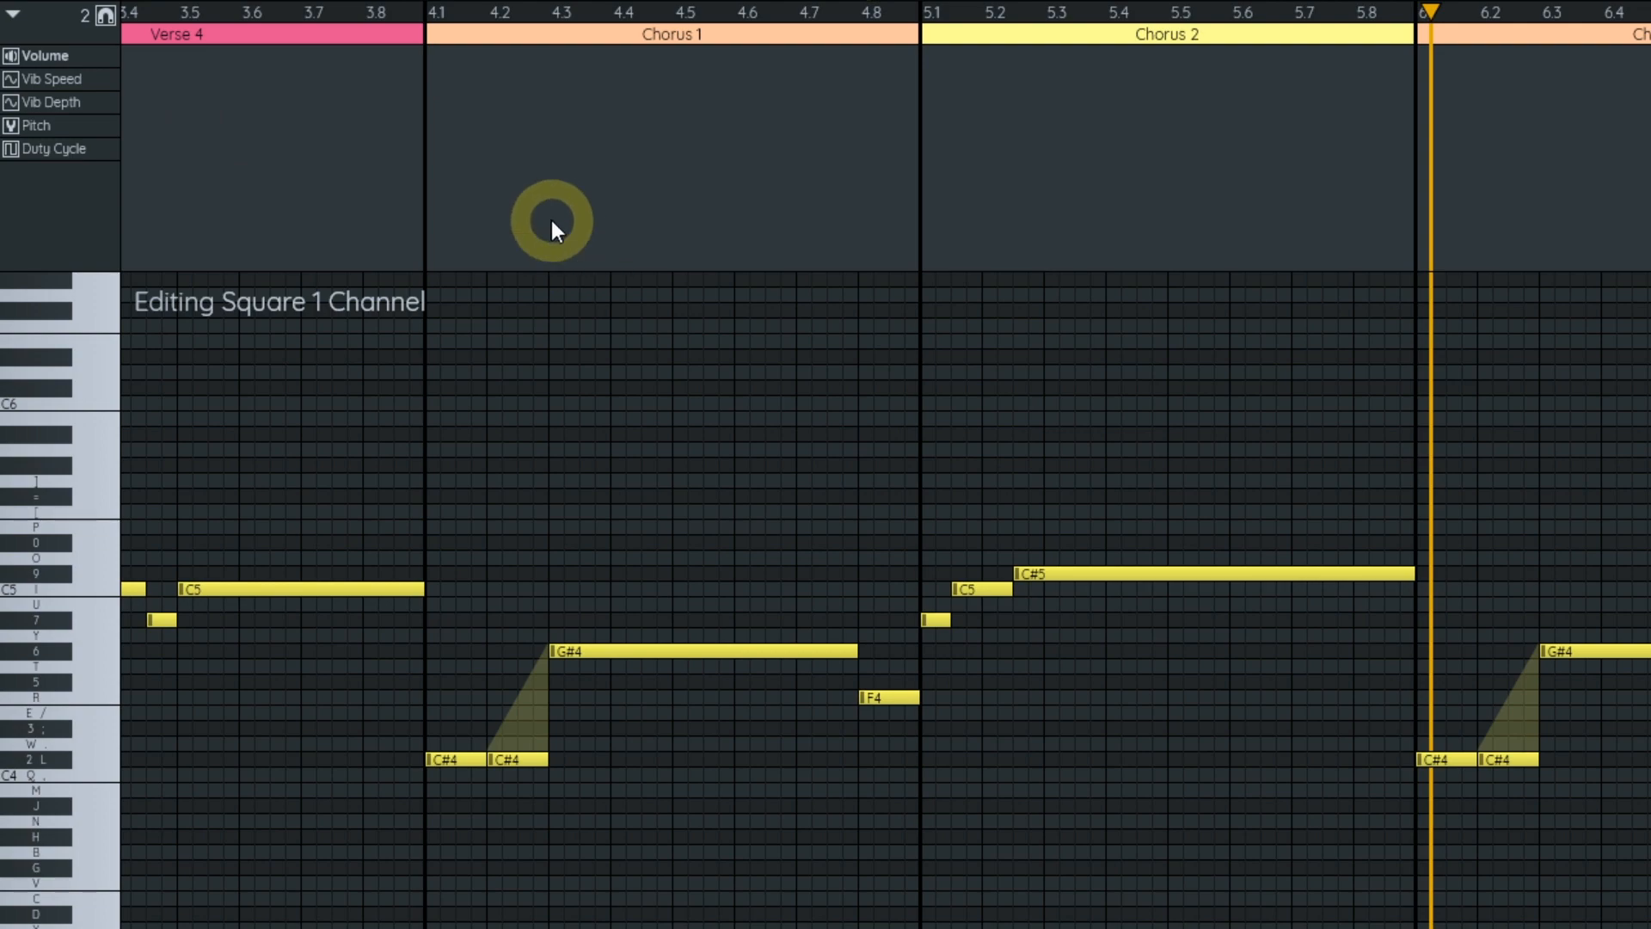
left_click_drag(553, 221, 634, 214)
scroll(633, 214, "up", 1)
left_click(628, 90)
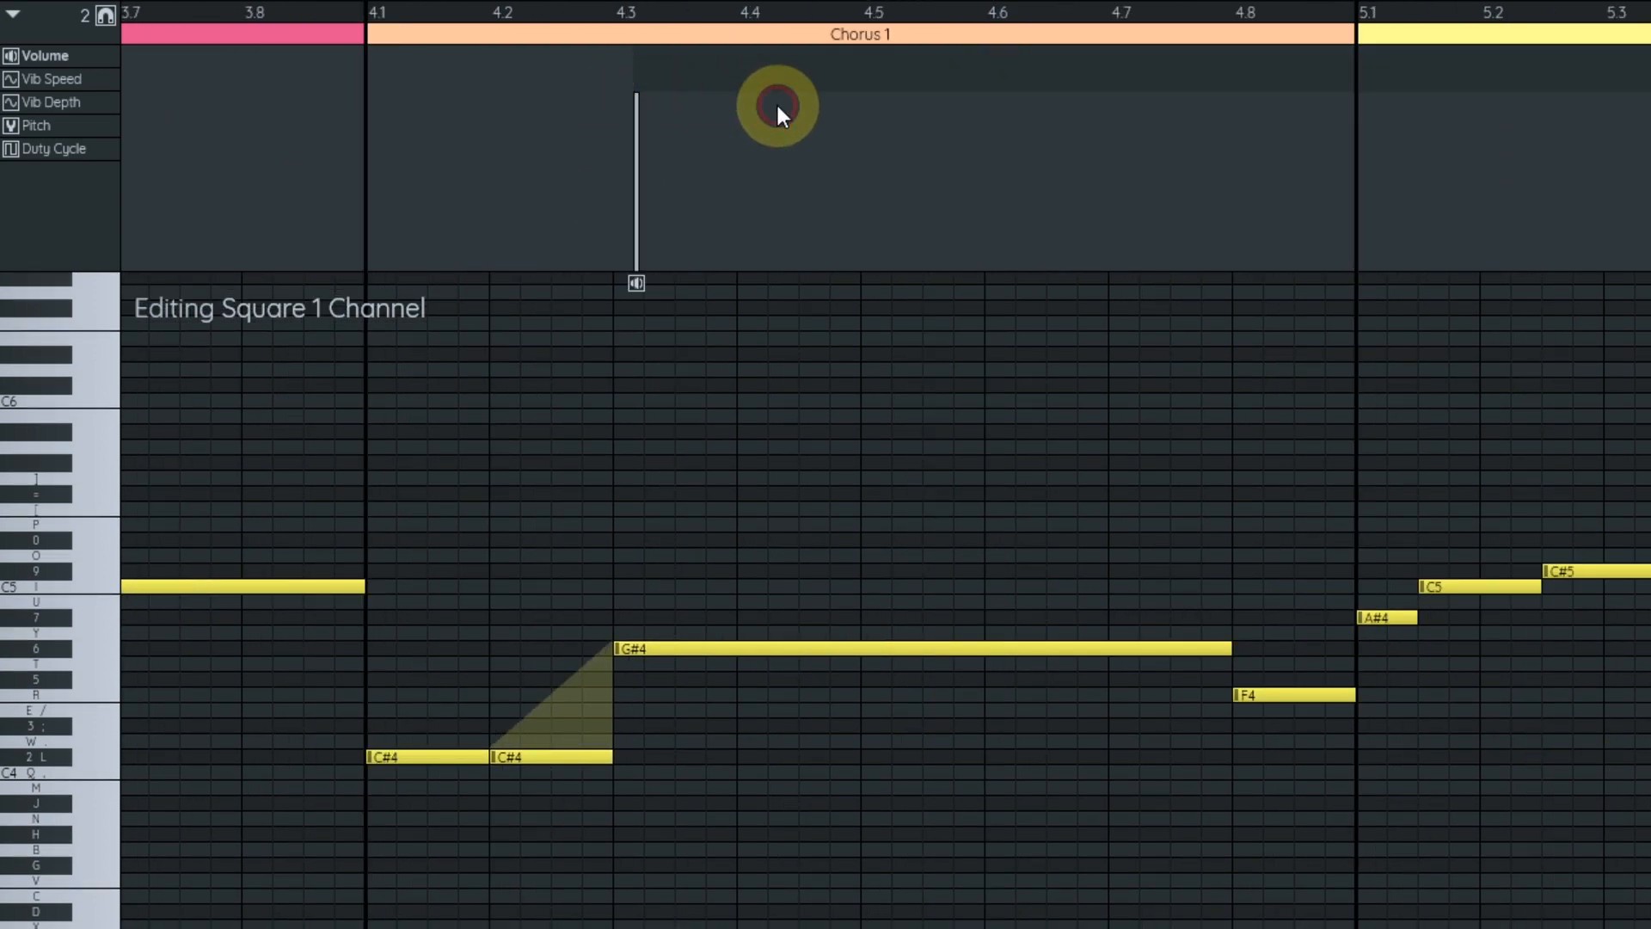
left_click(779, 107)
scroll(731, 129, "up", 2)
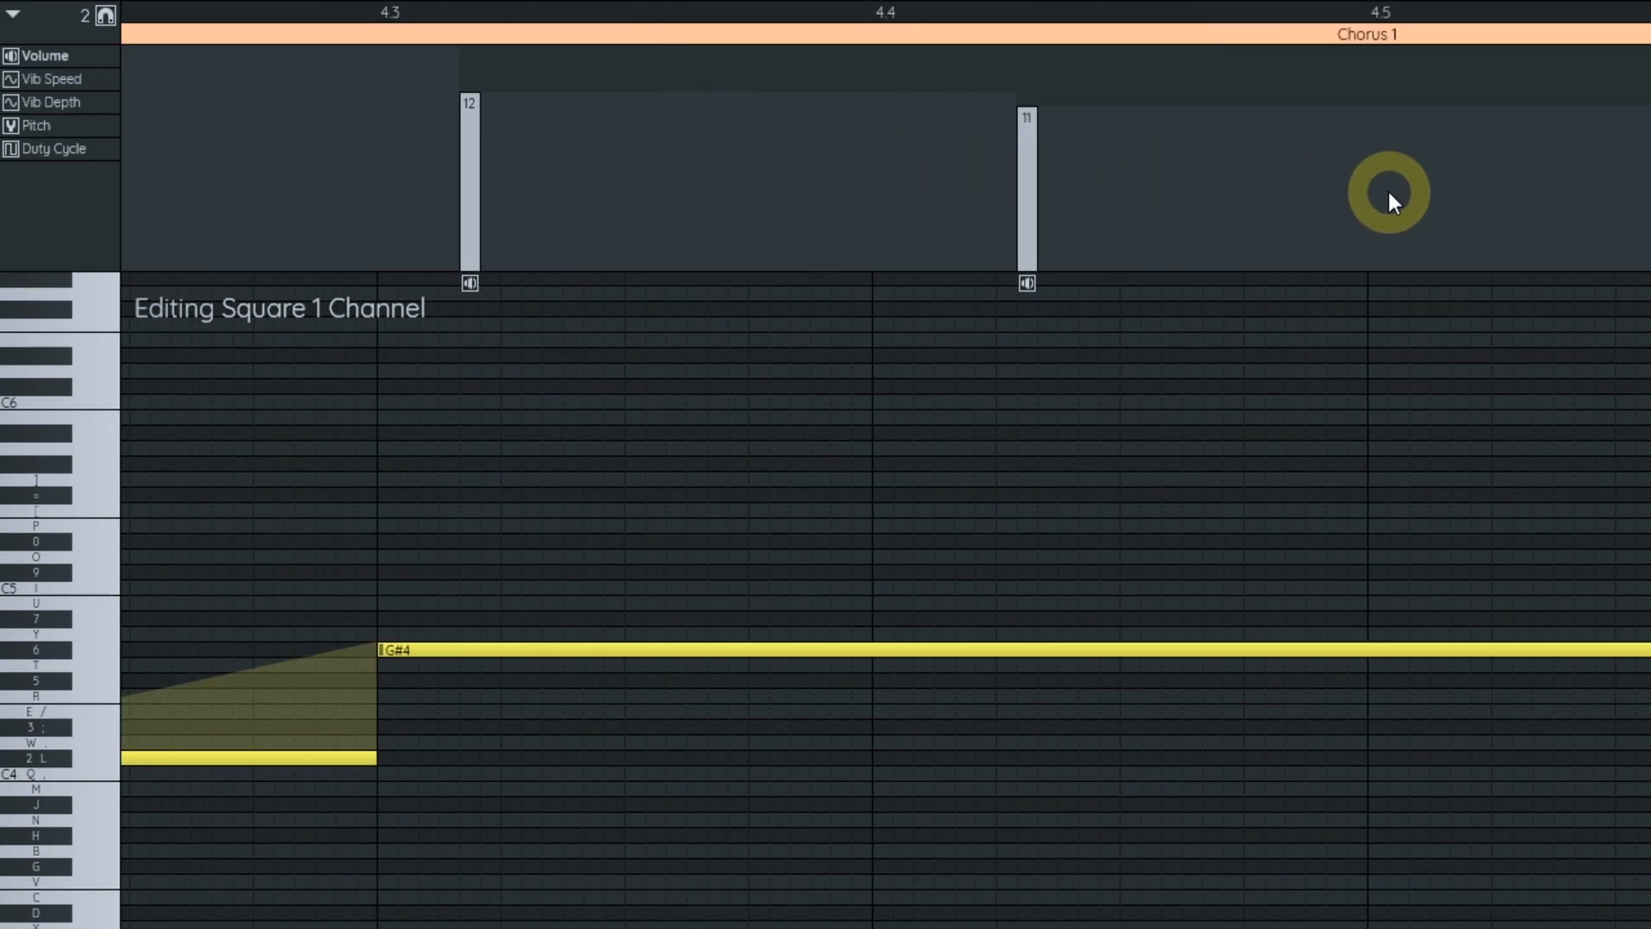
left_click_drag(1393, 202, 1511, 166)
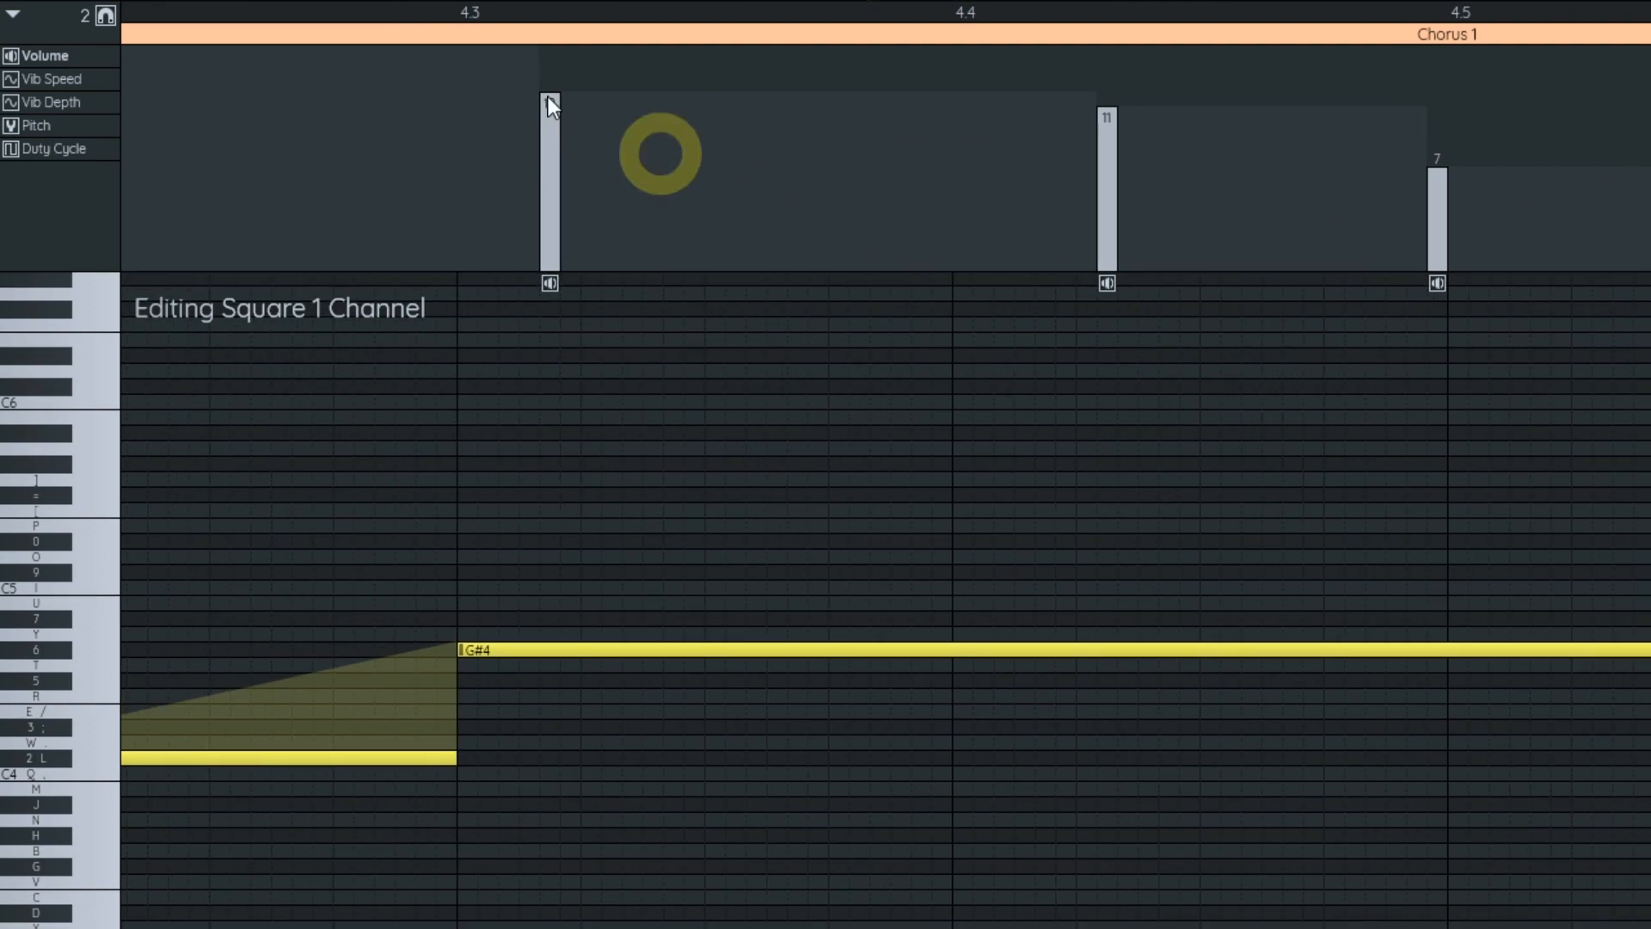
- Play the song from near the start of Chorus 1 to hear the volume changes, and examine the volume values along the G#4 note
scroll(621, 136, "down", 1)
scroll(711, 177, "down", 1)
left_click(446, 15)
key("space")
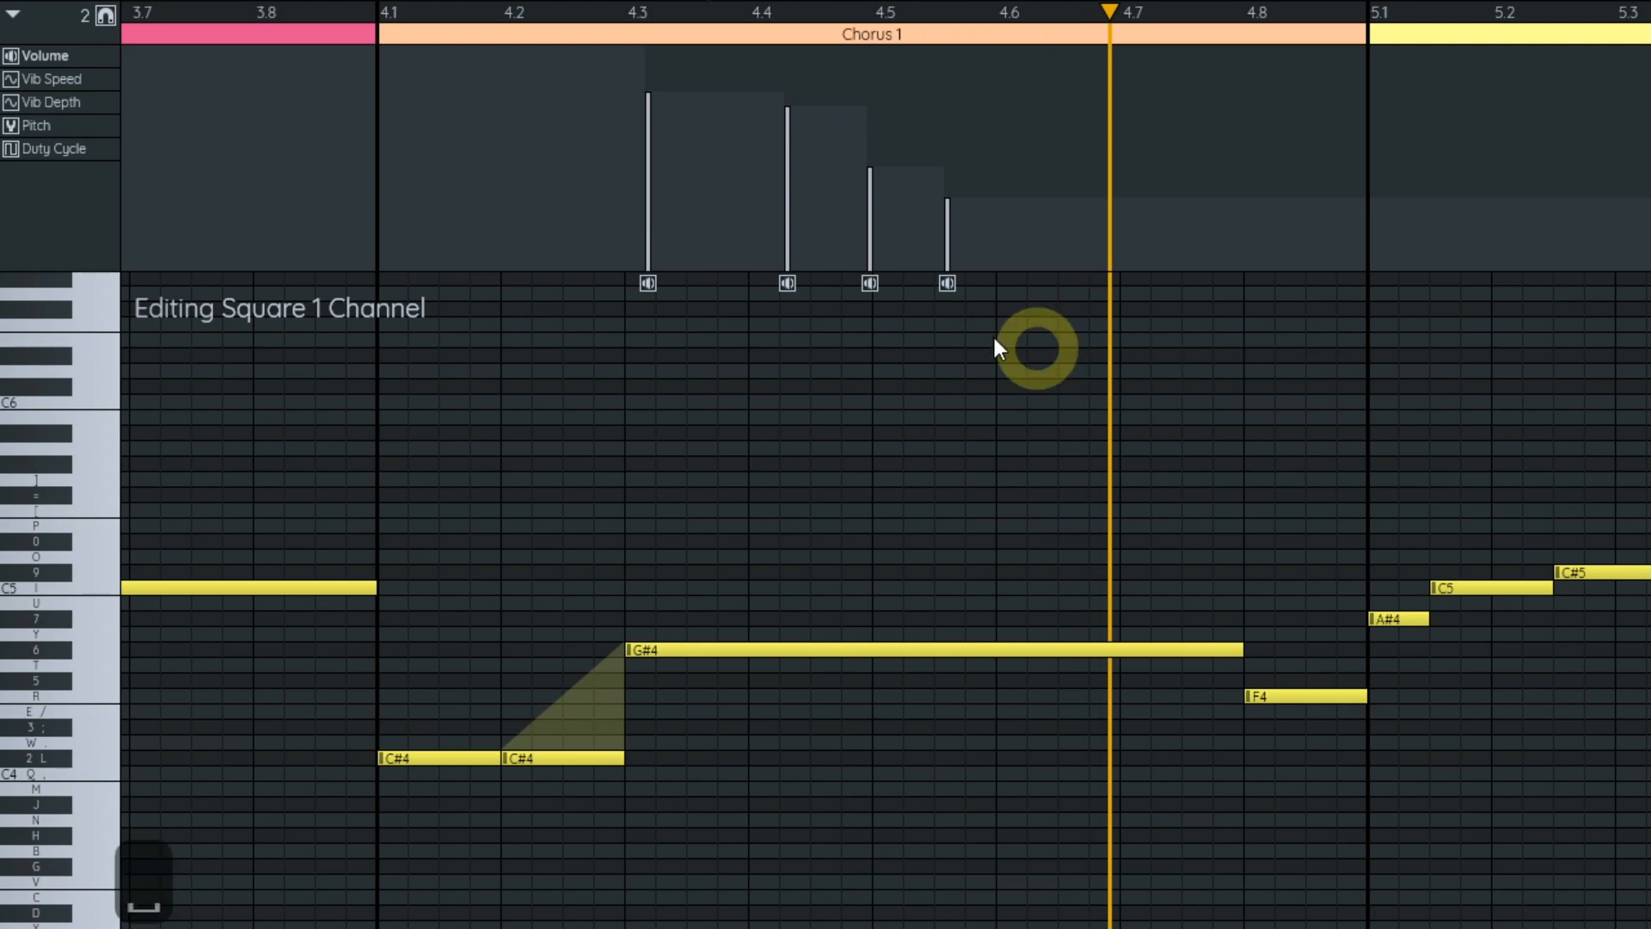
scroll(782, 250, "up", 1)
left_click_drag(801, 248, 979, 296)
scroll(1174, 346, "up", 2)
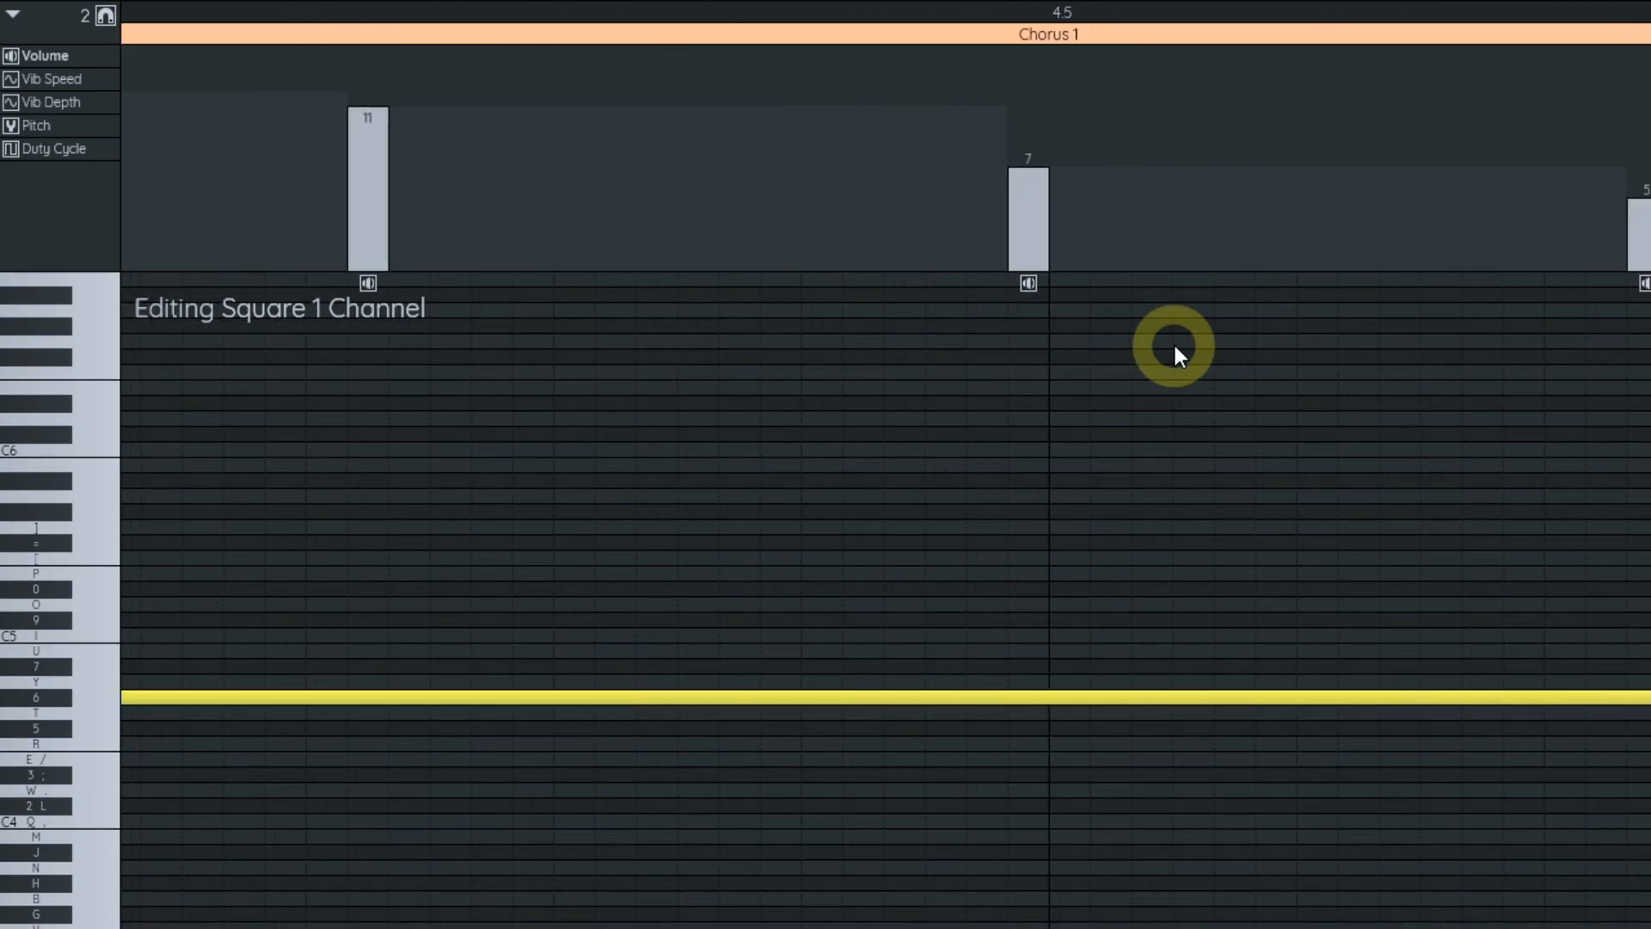
left_click_drag(1174, 346, 1305, 390)
scroll(1305, 391, "down", 2)
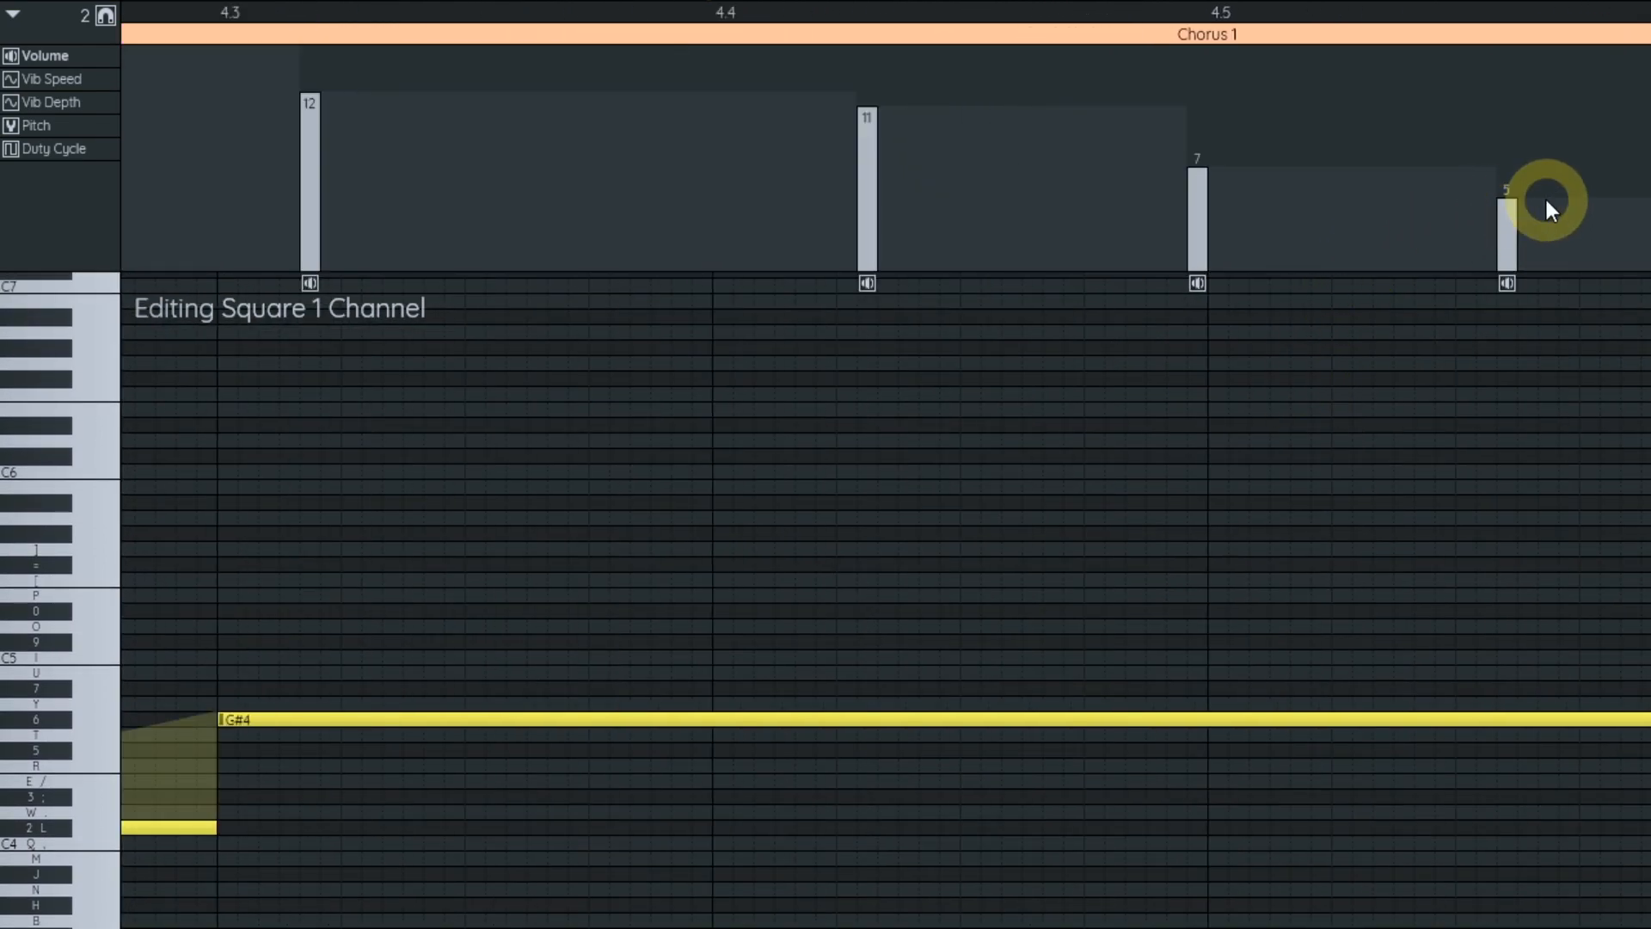
- Delete the volume value of 5 located between 4.5 and 4.6 in Chorus 1
double_click(1505, 214)
scroll(1231, 461, "down", 1)
left_click_drag(1231, 461, 1294, 457)
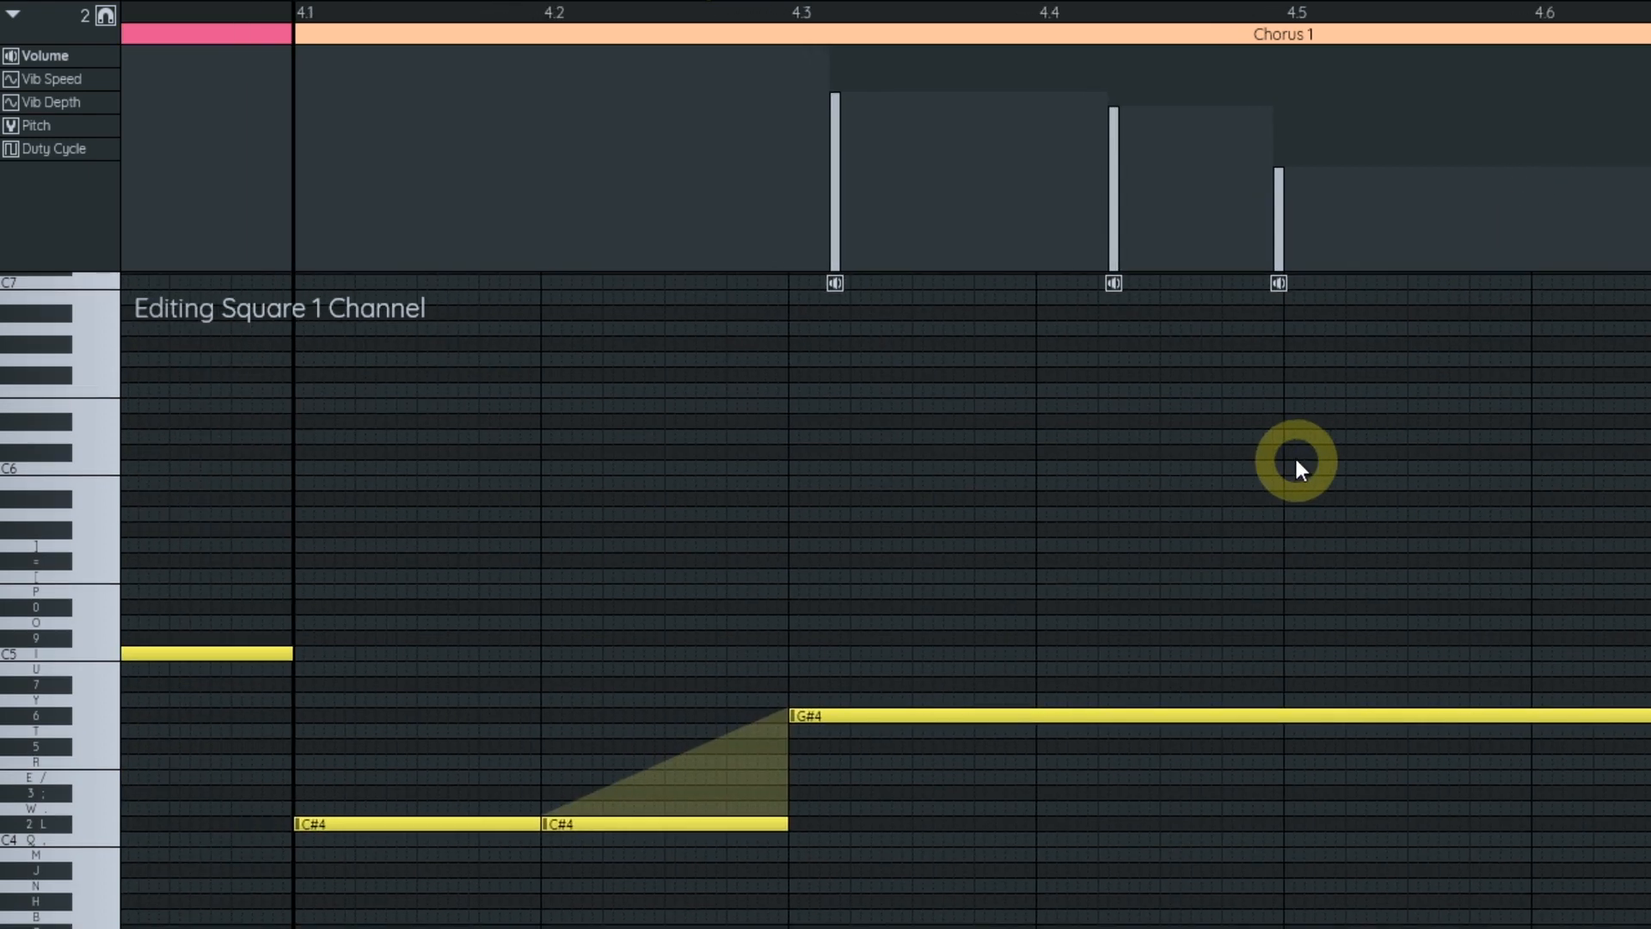
- Select the time range around 4.3 to 4.5 and delete only its Volume effects, keeping notes and all other effects, then clear the selection
scroll(1260, 454, "up", 1)
left_click_drag(251, 369, 1386, 416)
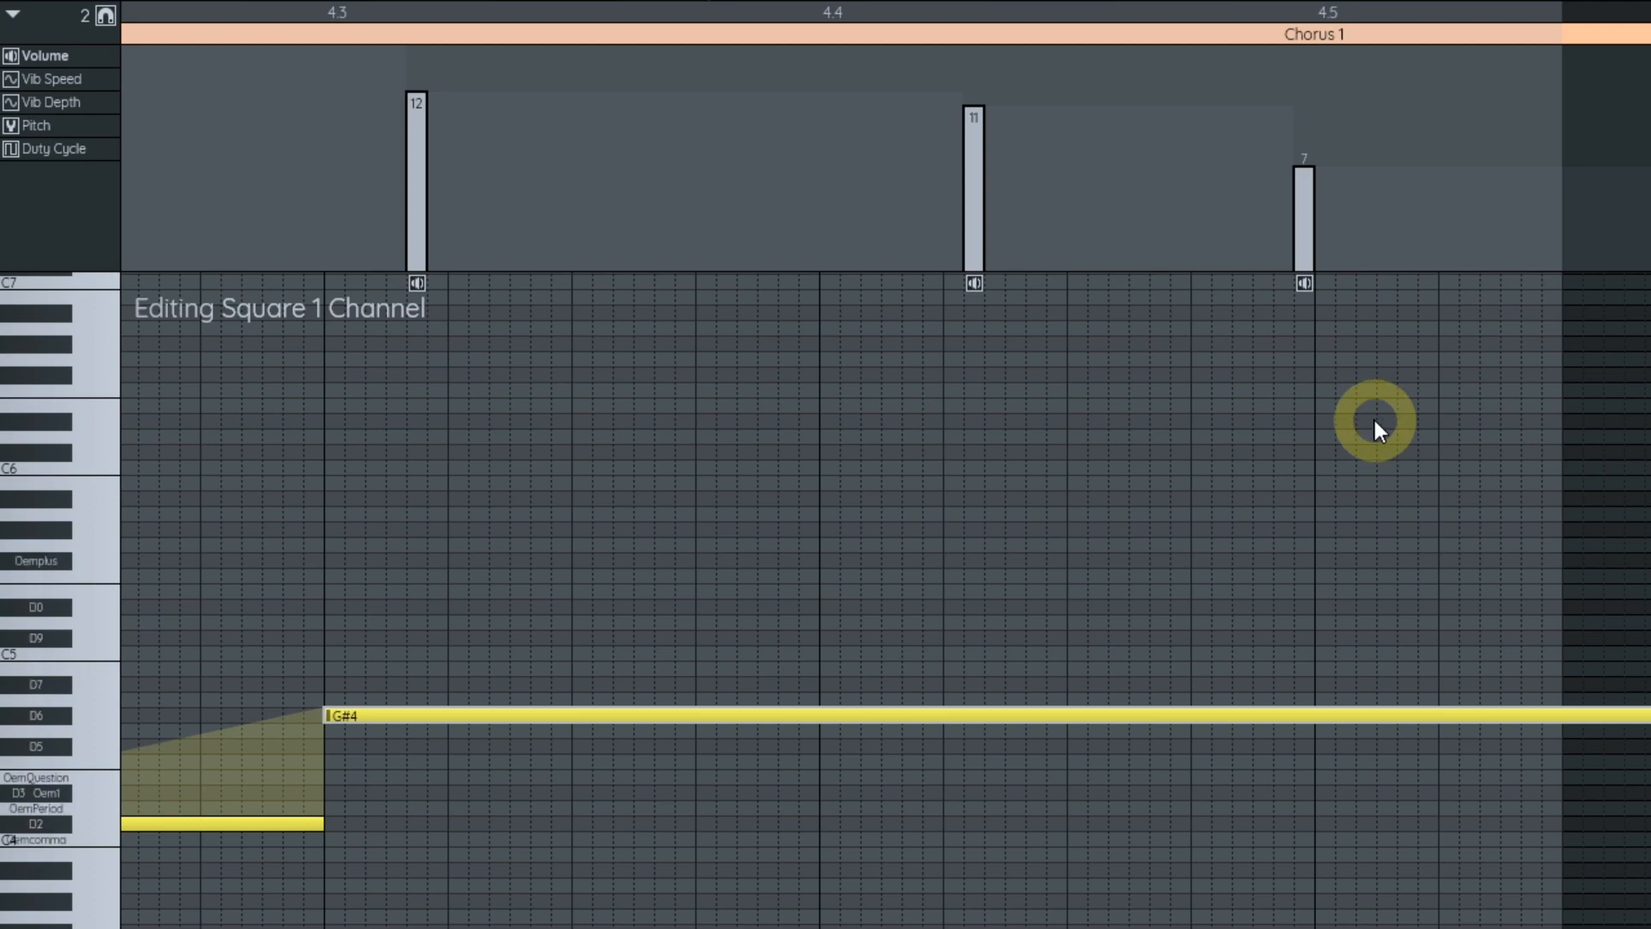
key("ctrl+shift+Delete")
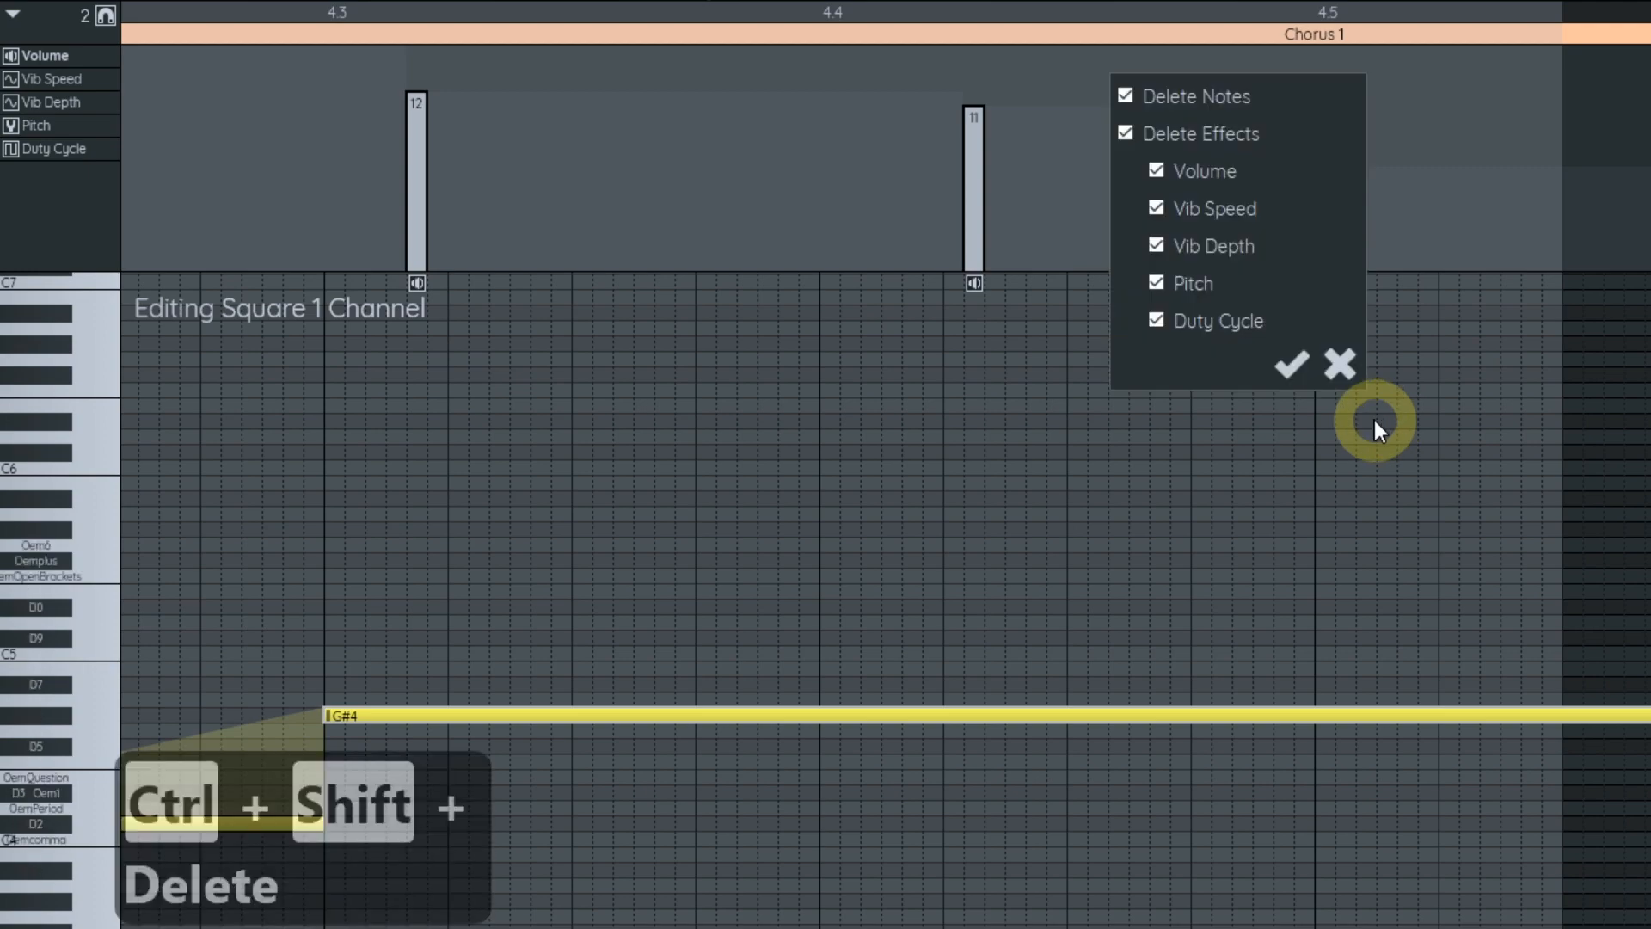
left_click(1194, 95)
left_click(1218, 133)
left_click(1225, 169)
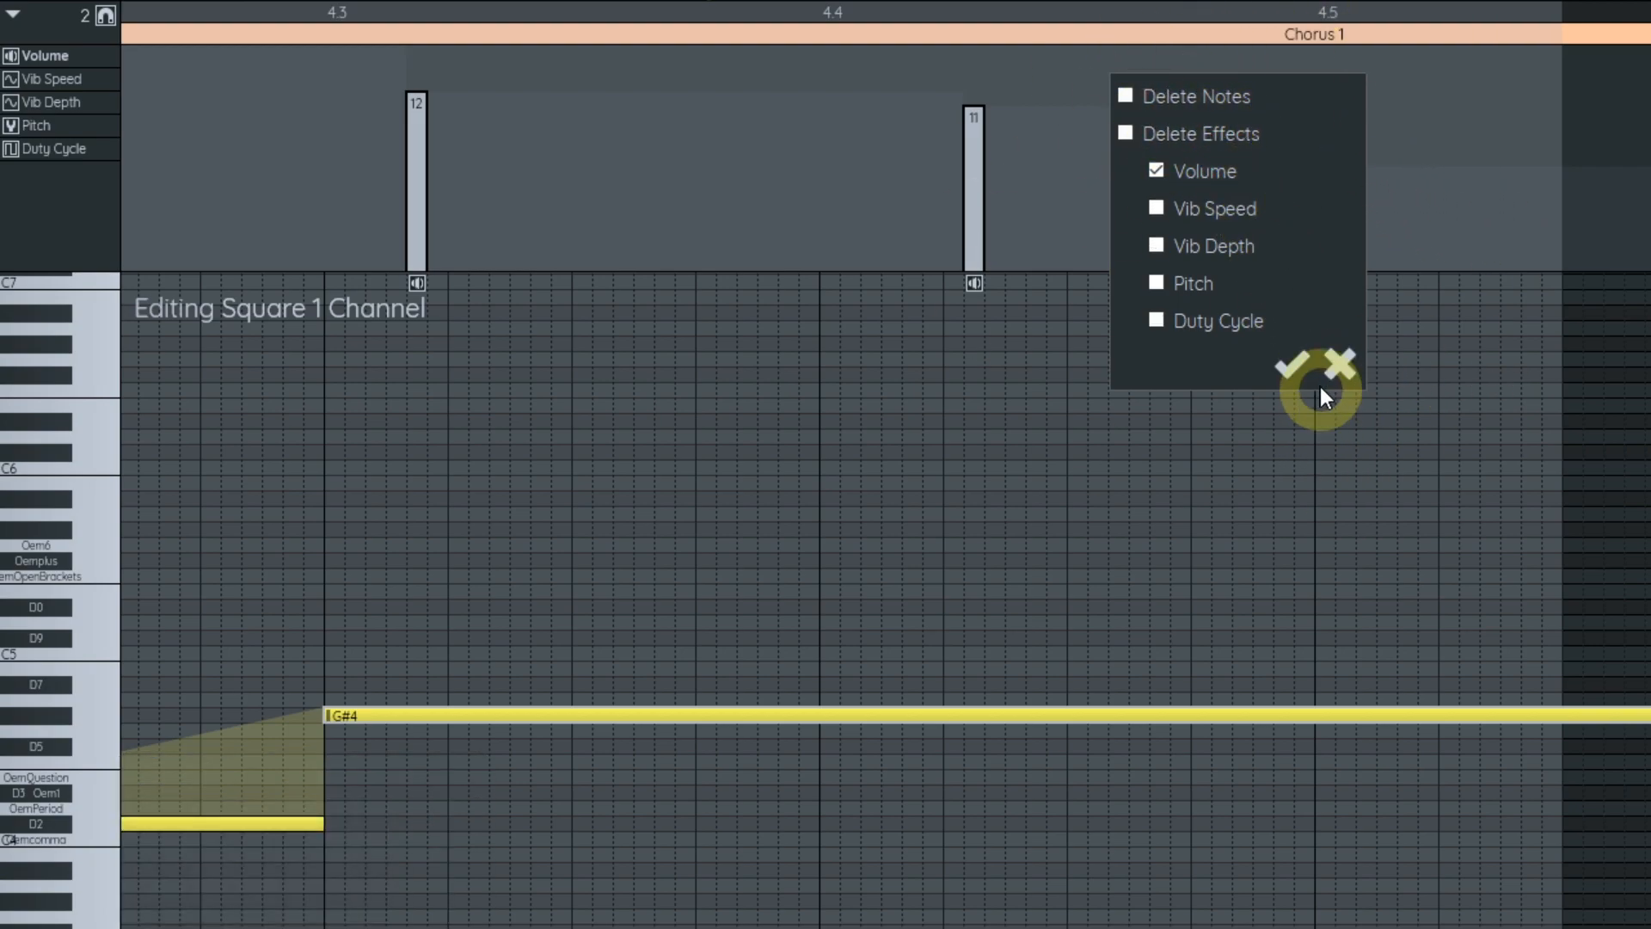
left_click(1290, 365)
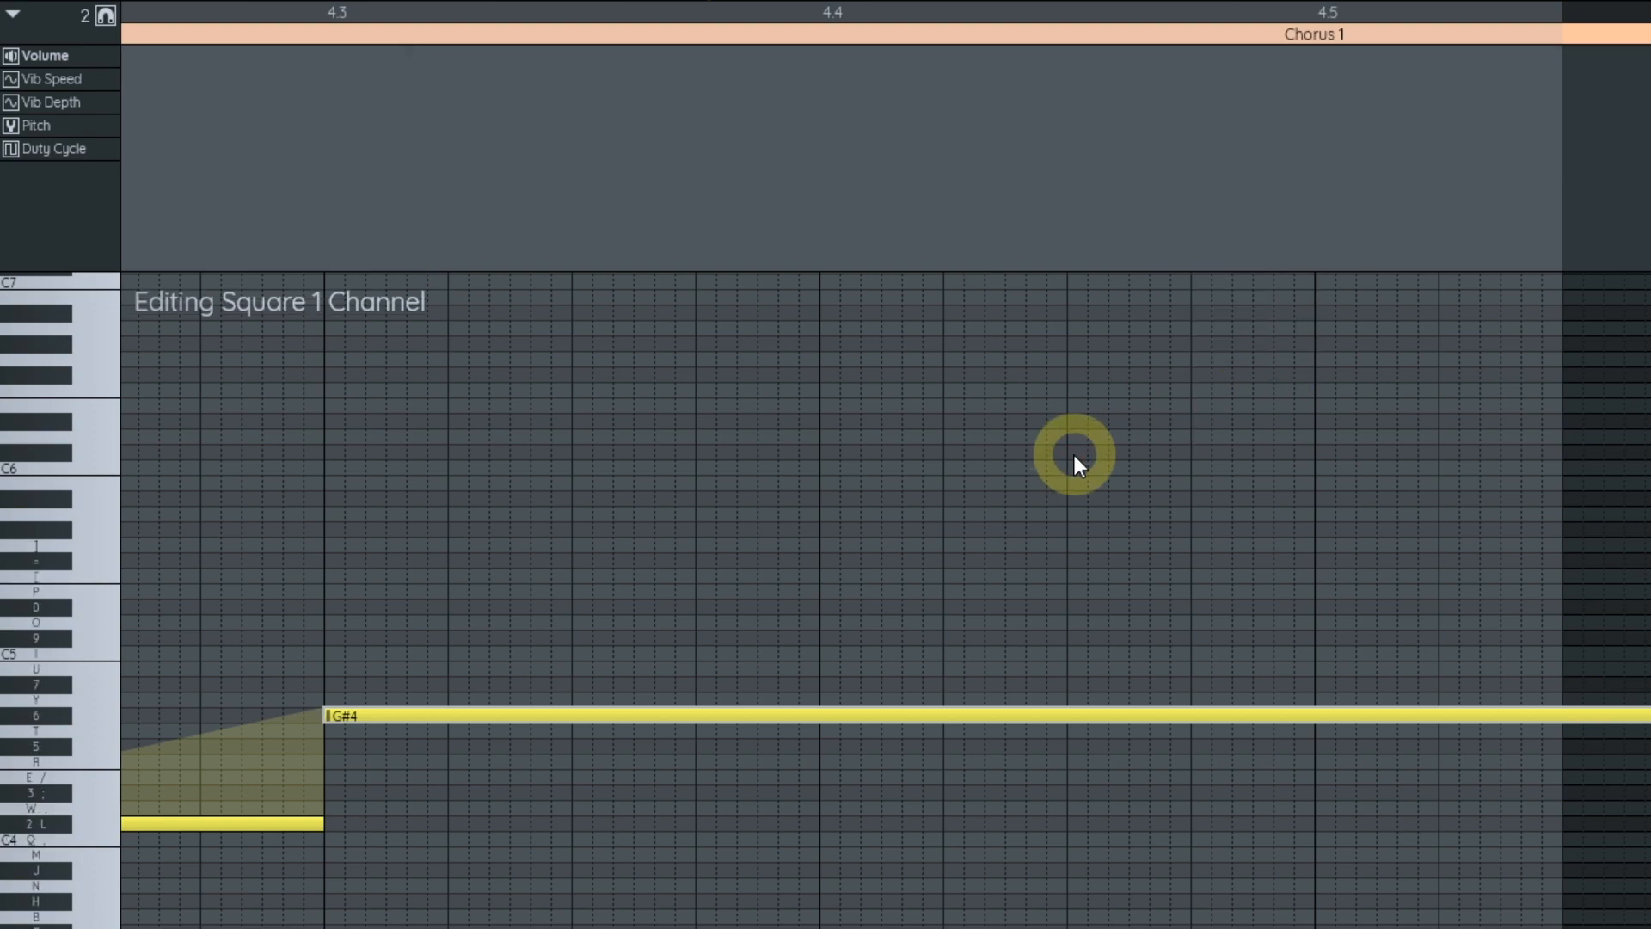
key("Escape")
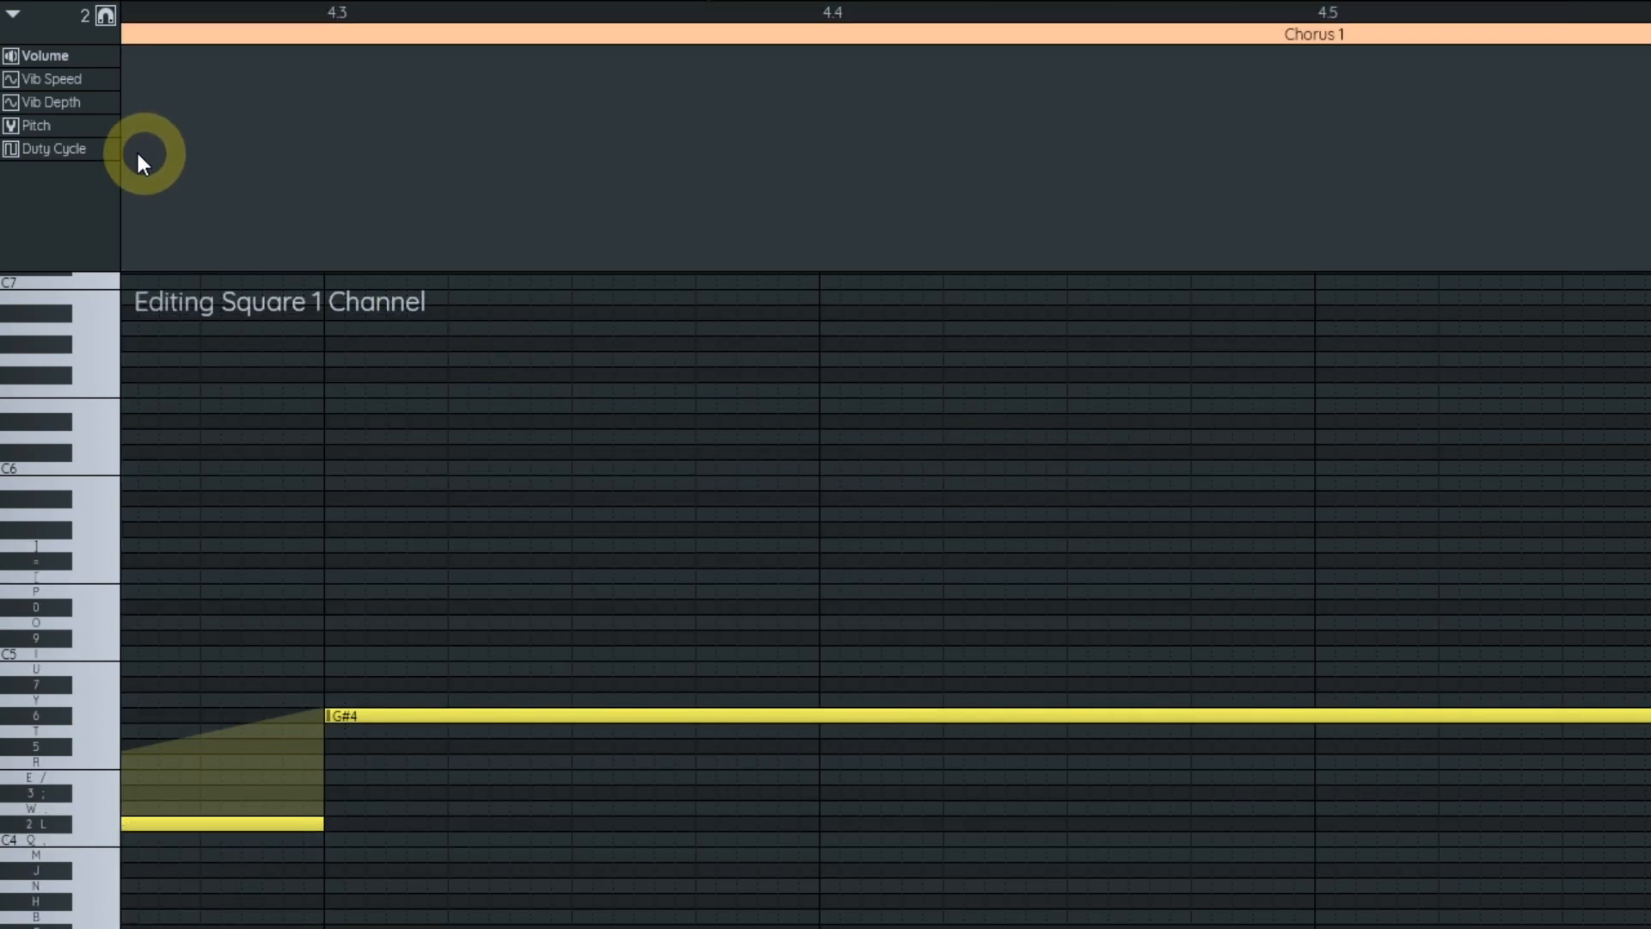
- Add rising Pitch effect values of 11, 18, 23, 31, 42 and 53 along the G#4 note between 4.3 and 4.6
left_click(36, 125)
left_click(686, 159)
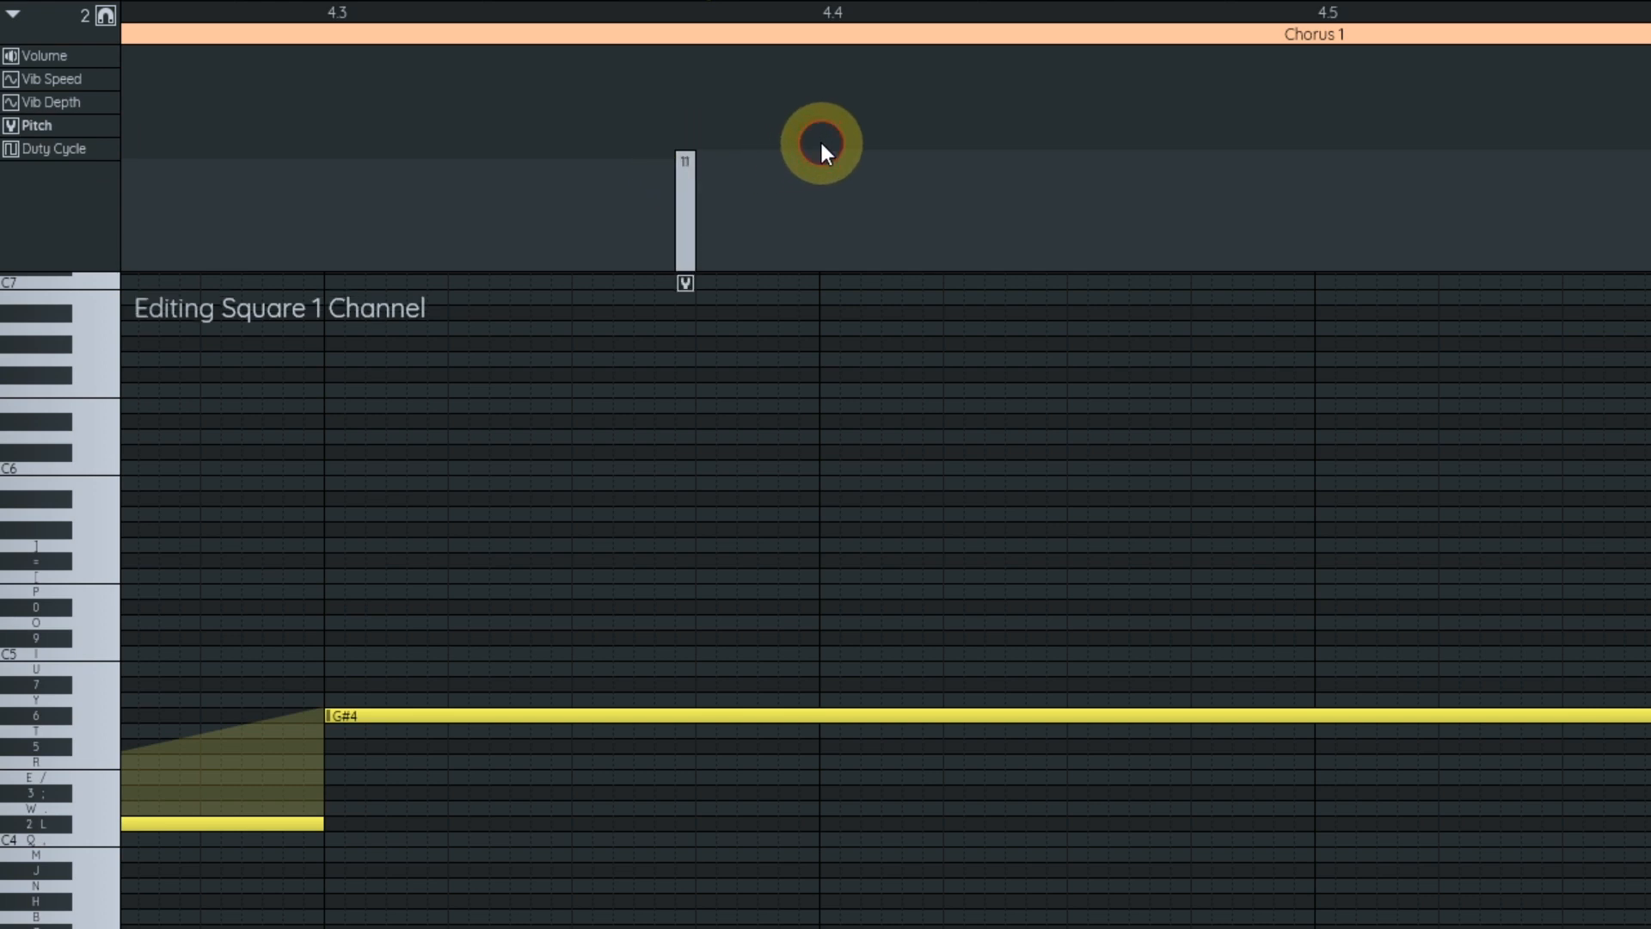
left_click(829, 150)
left_click(953, 143)
left_click(1161, 136)
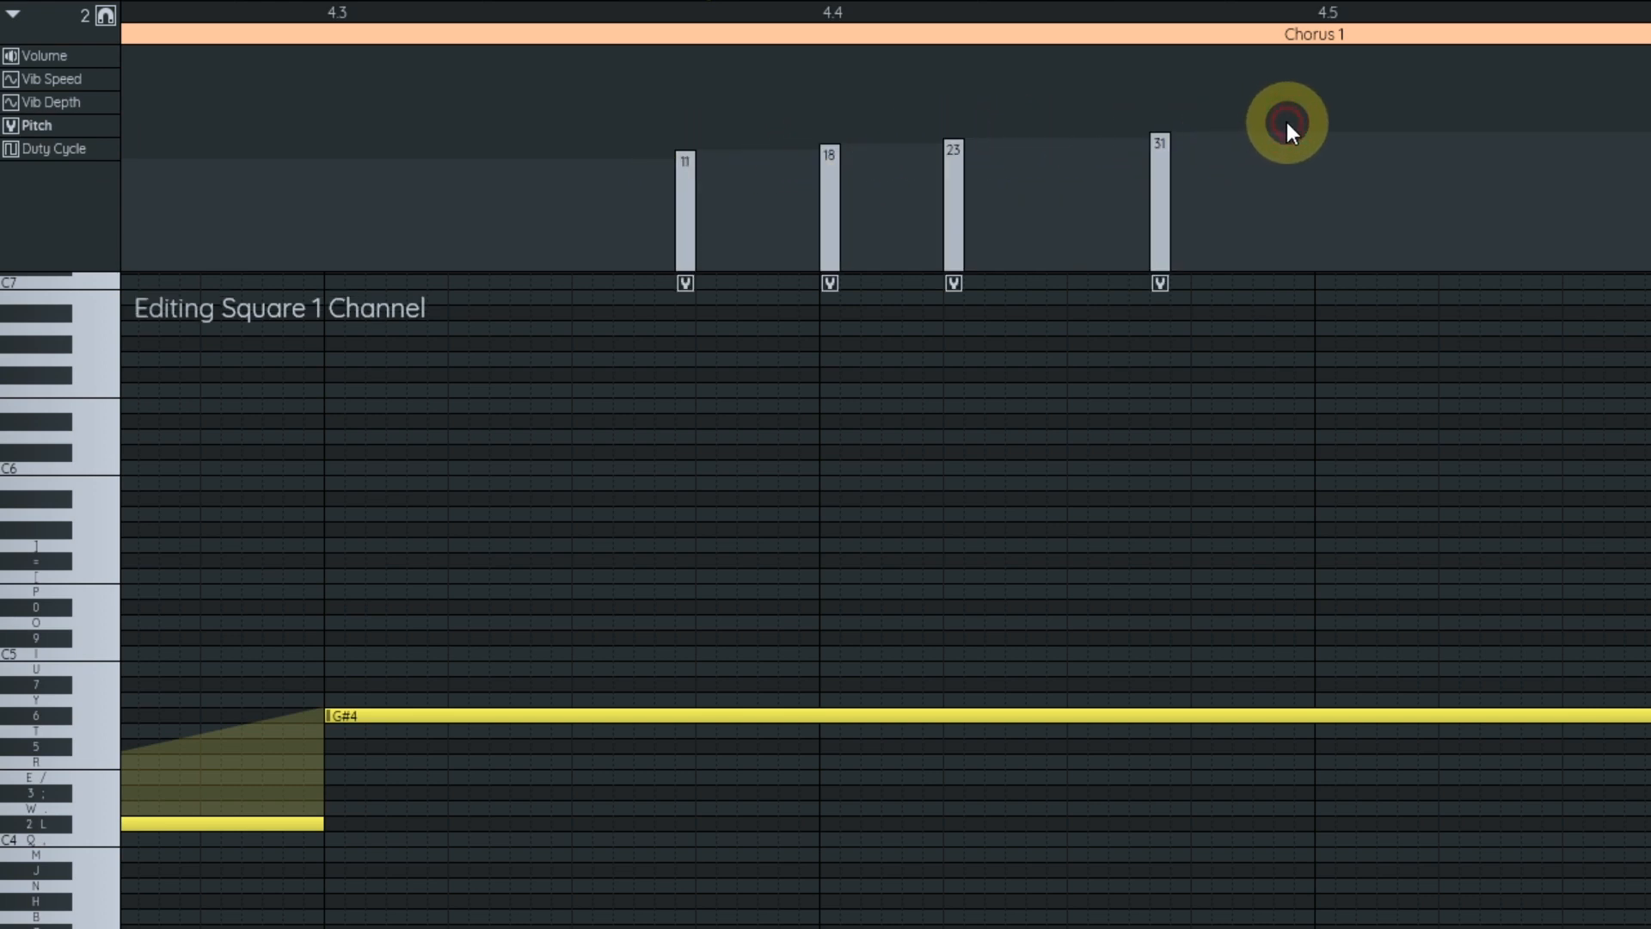
left_click(1284, 127)
left_click(1470, 119)
key("space")
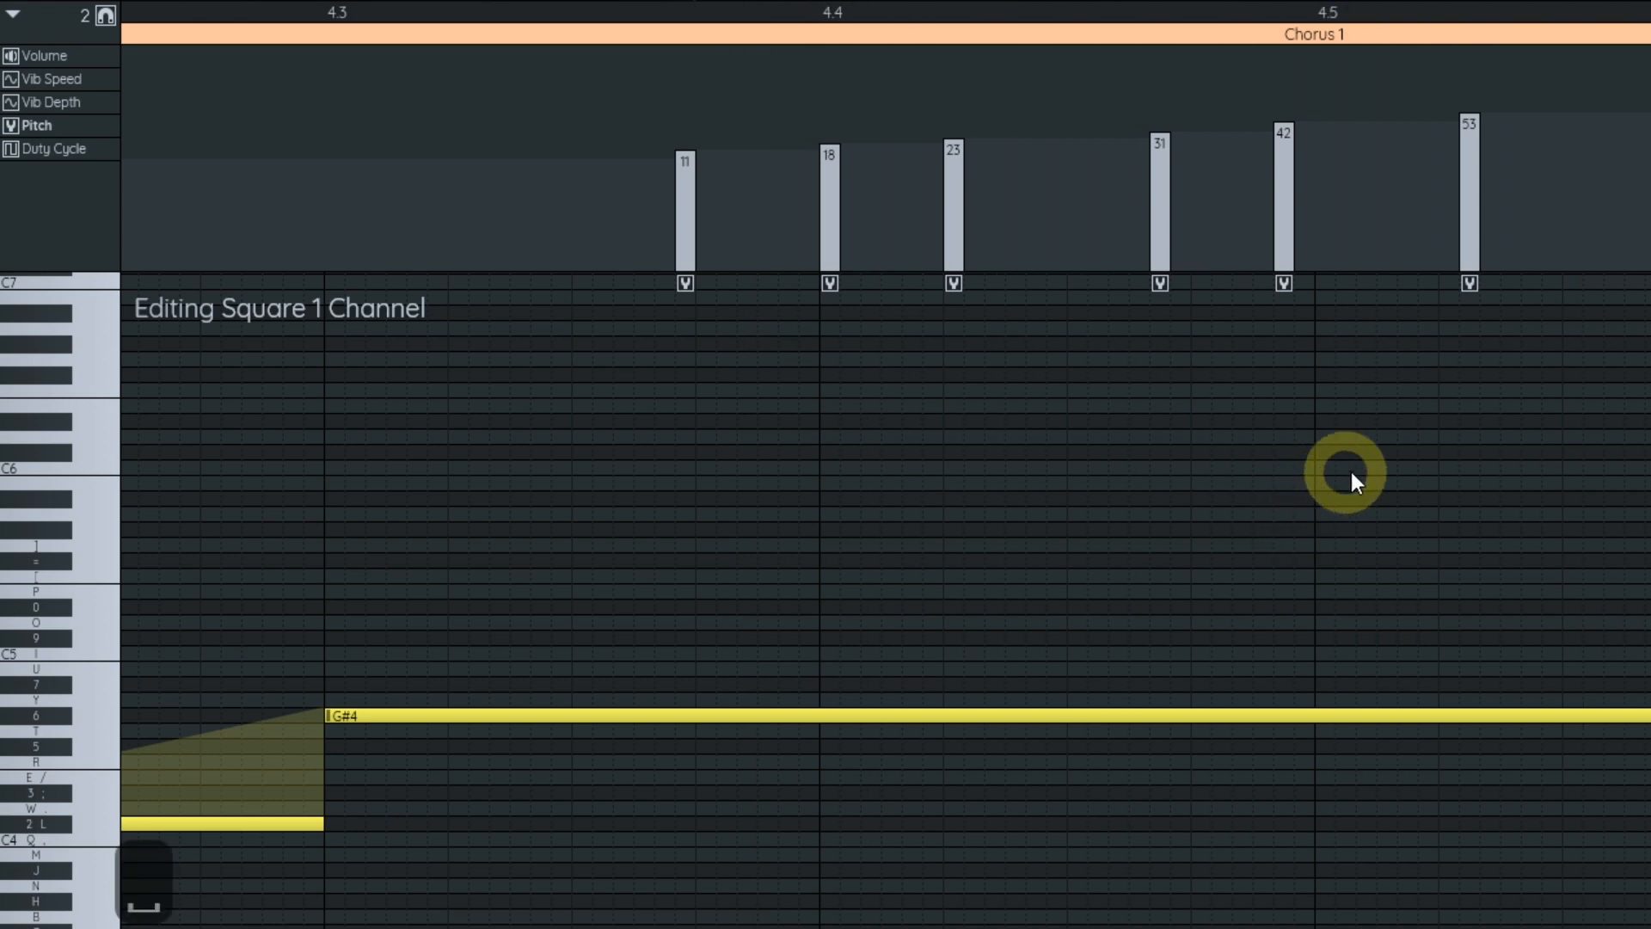
- Delete all six Pitch effect values along the G#4 note
right_click(1465, 222)
right_click(1276, 222)
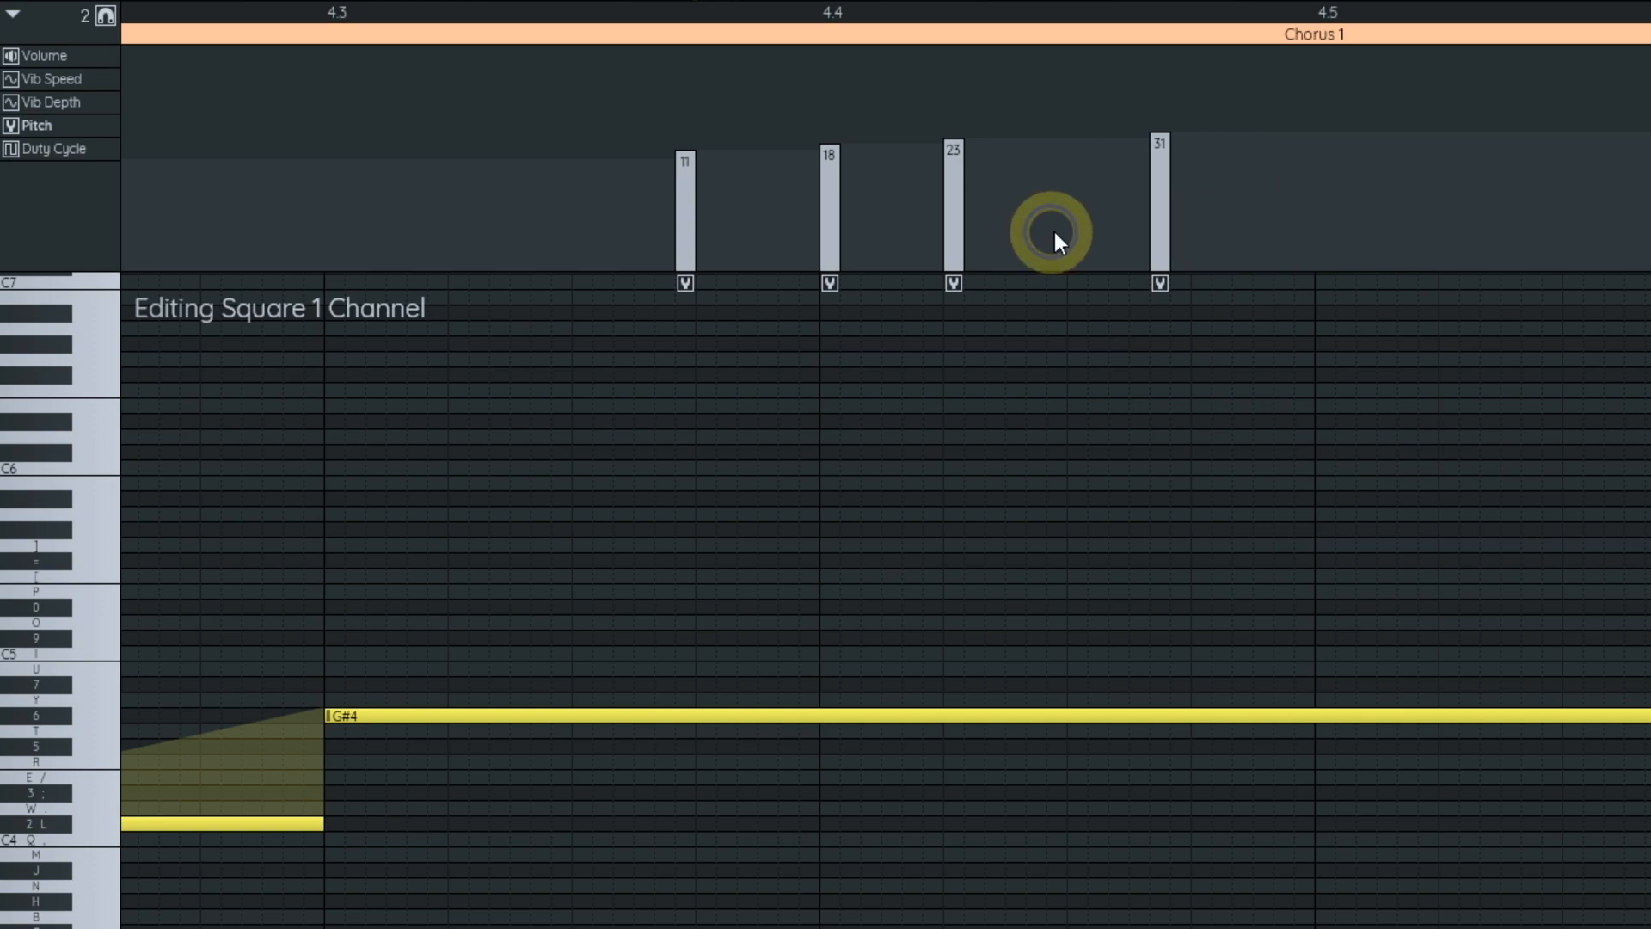
right_click(1160, 224)
right_click(954, 217)
right_click(831, 226)
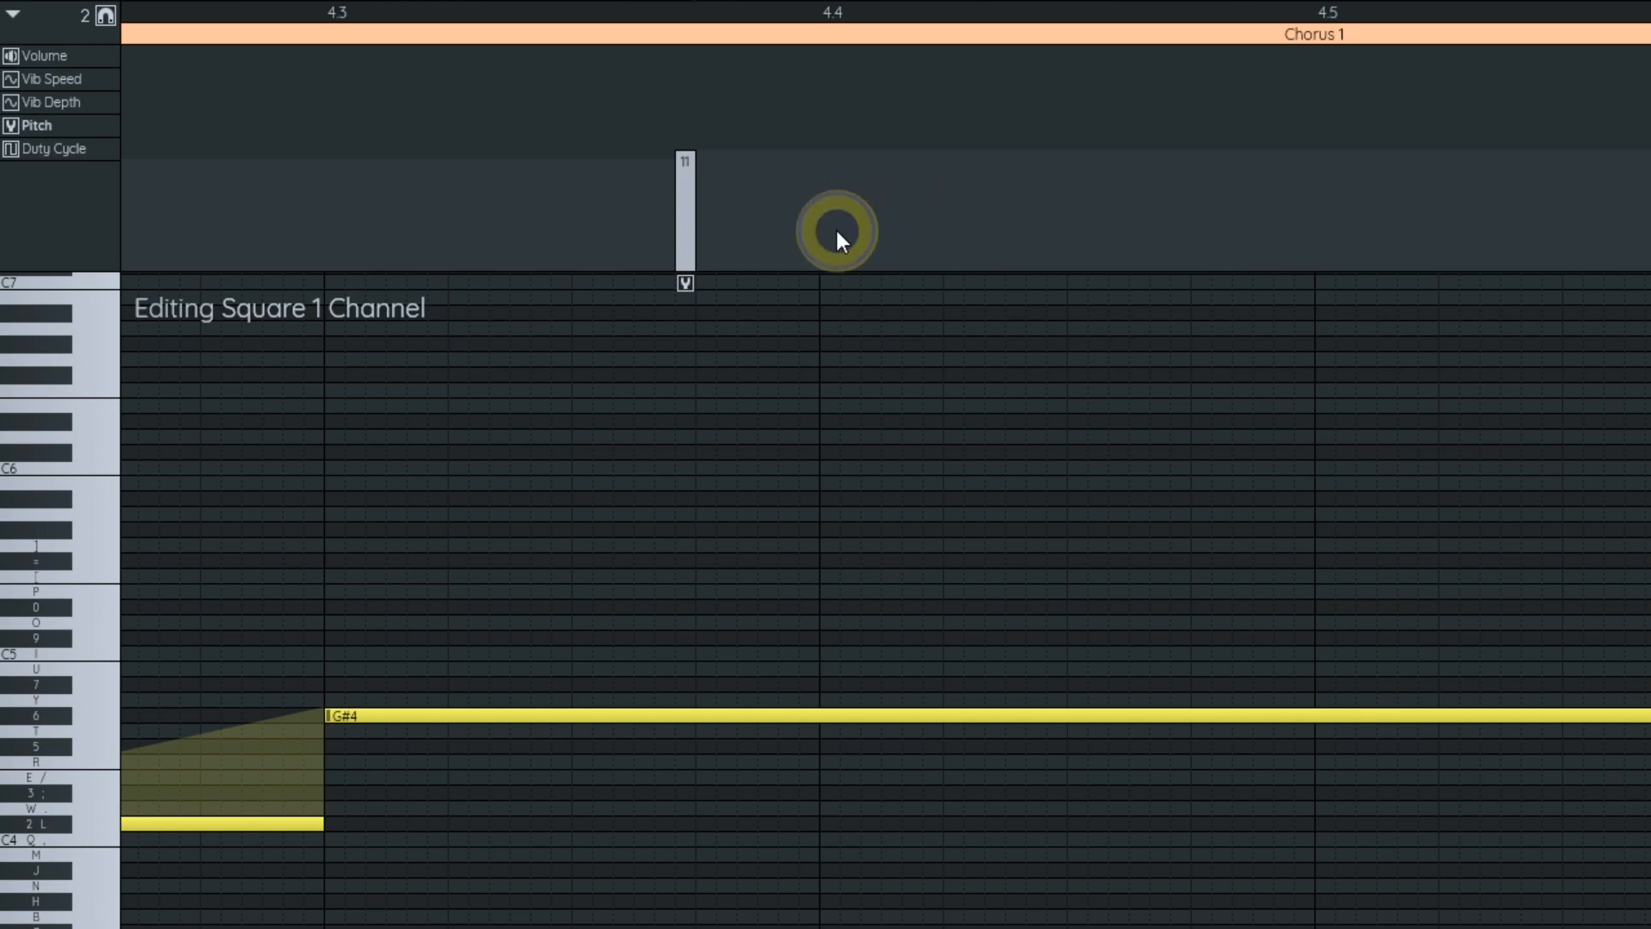
right_click(676, 233)
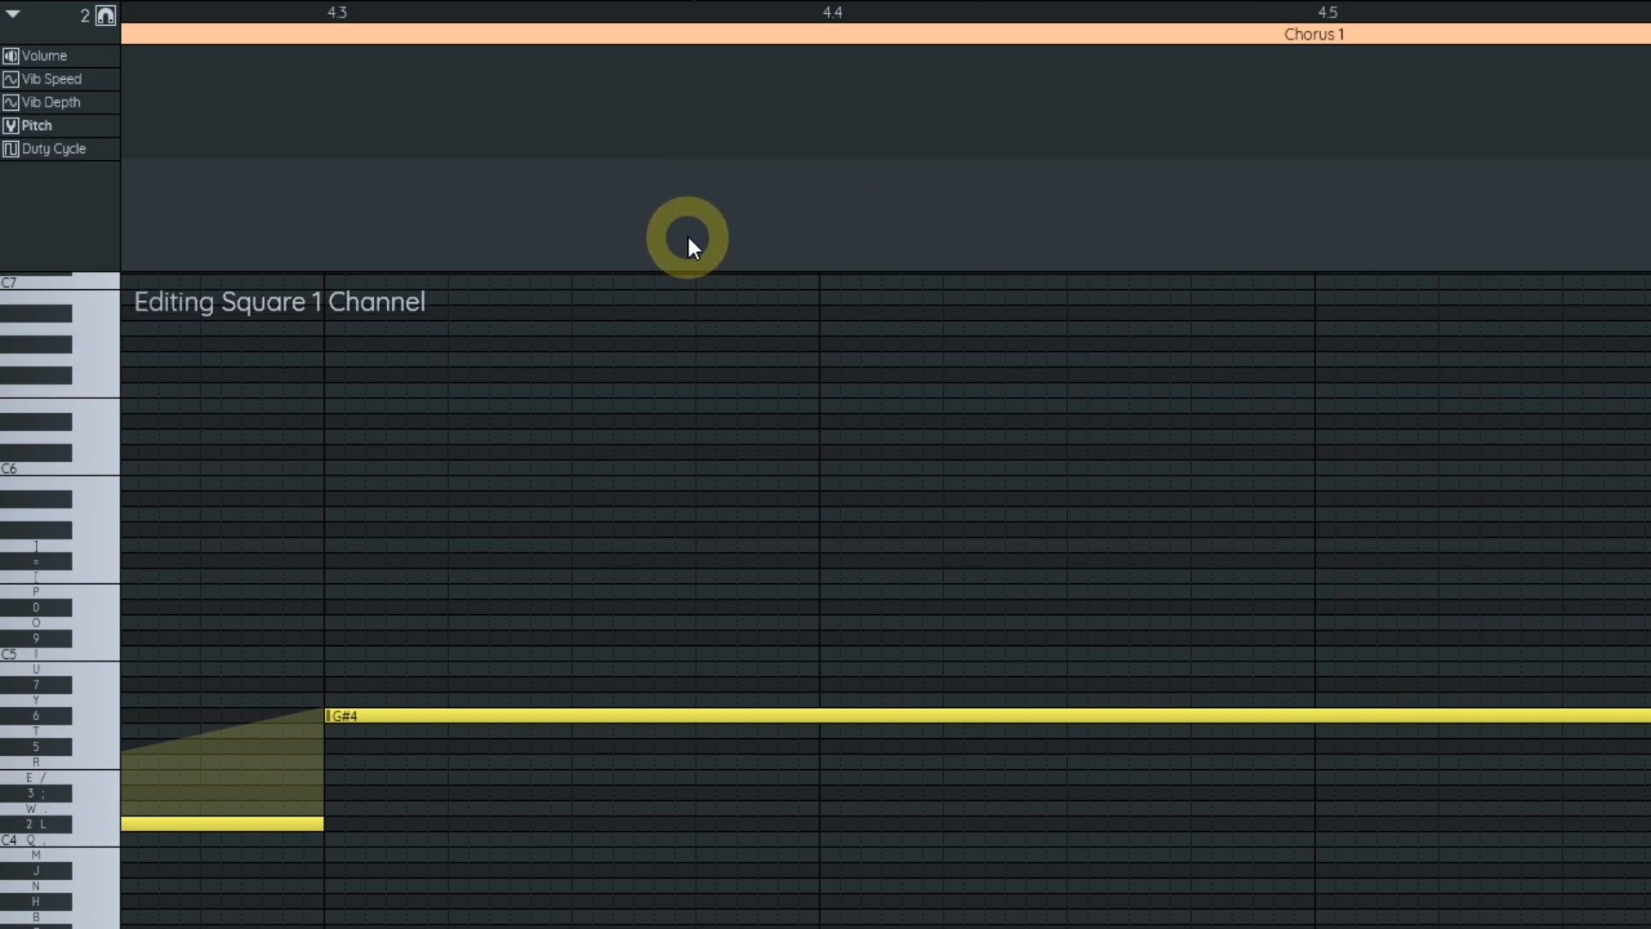
- Open the volume envelope of Instrument 1 and extend it to 20 frames
scroll(952, 324, "down", 2)
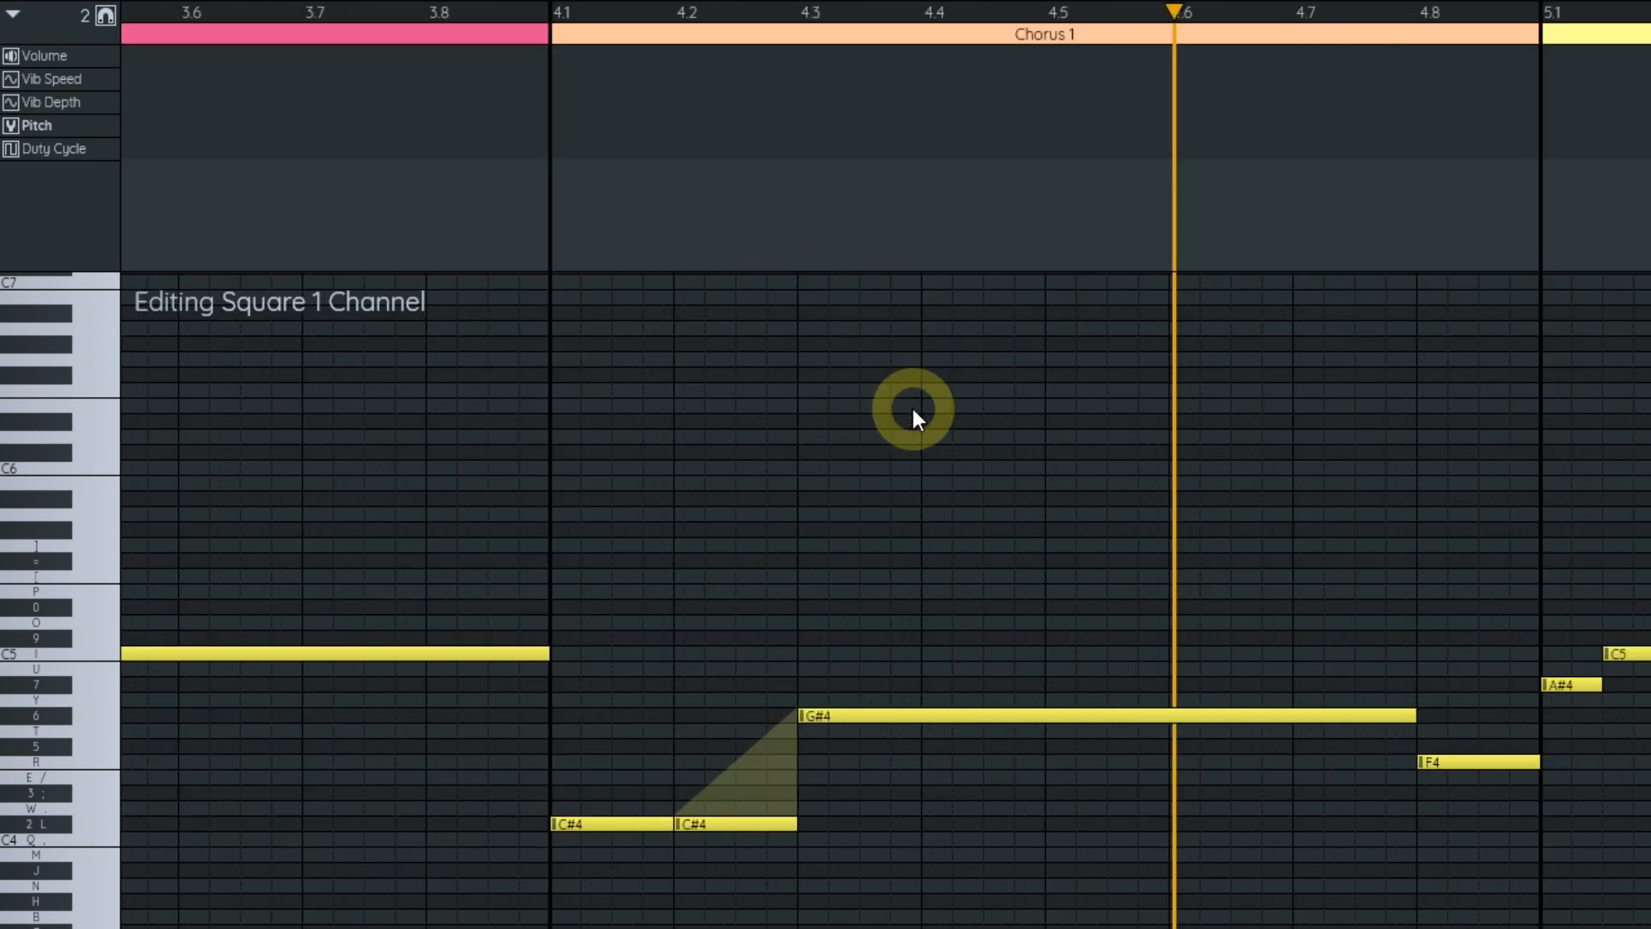
left_click_drag(943, 441, 941, 358)
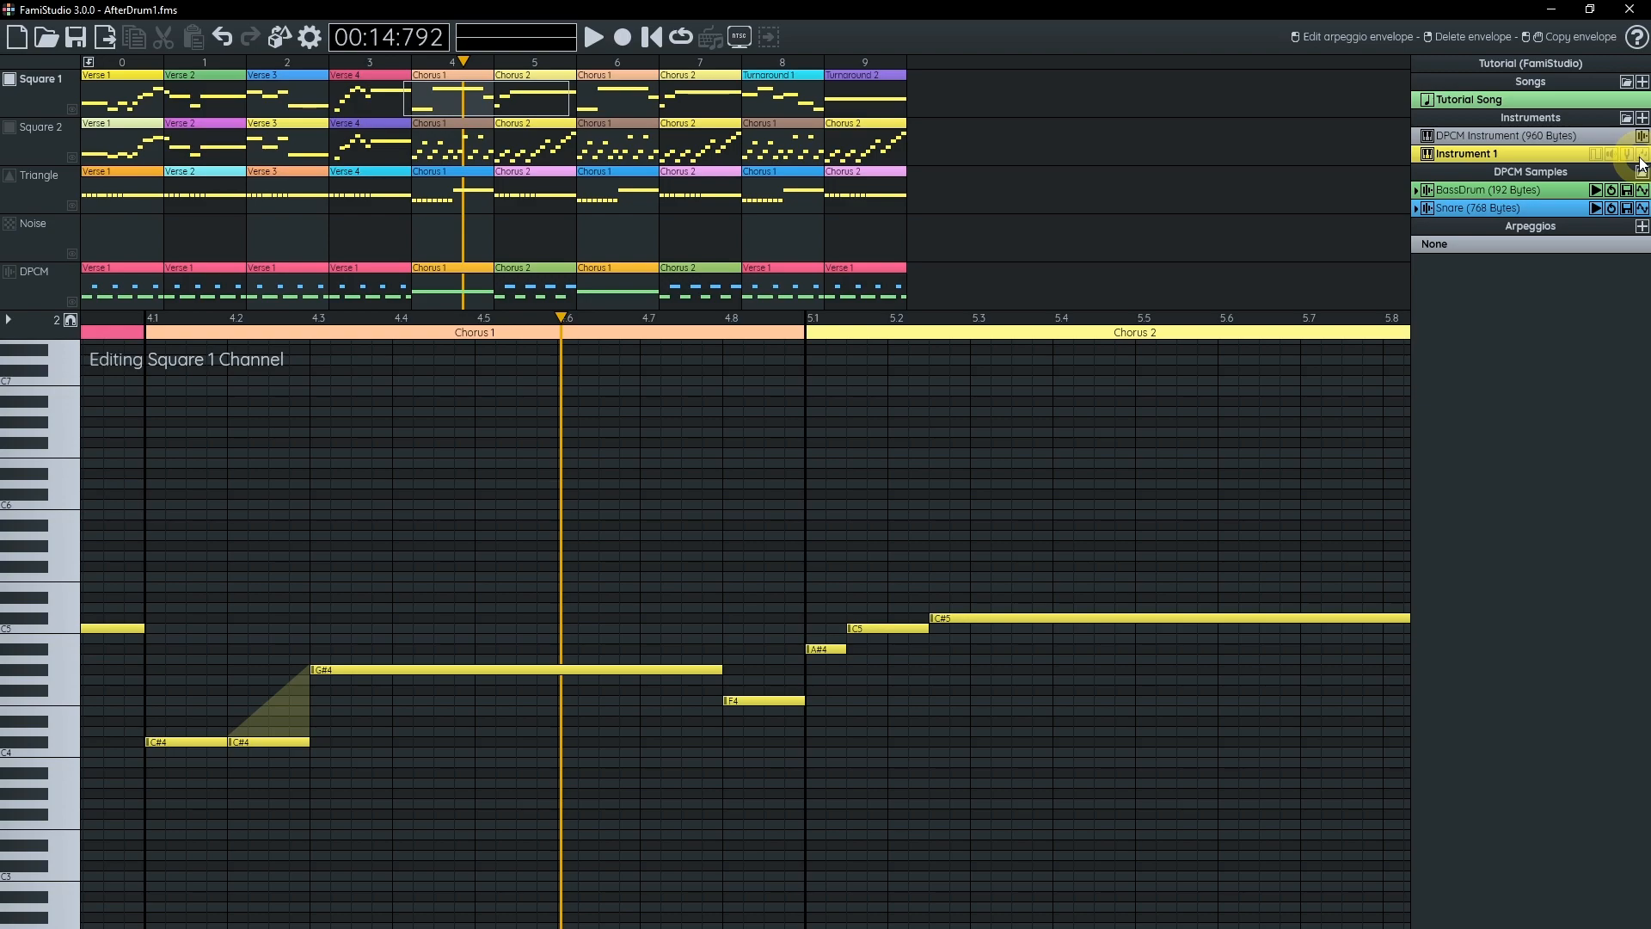
left_click(1595, 153)
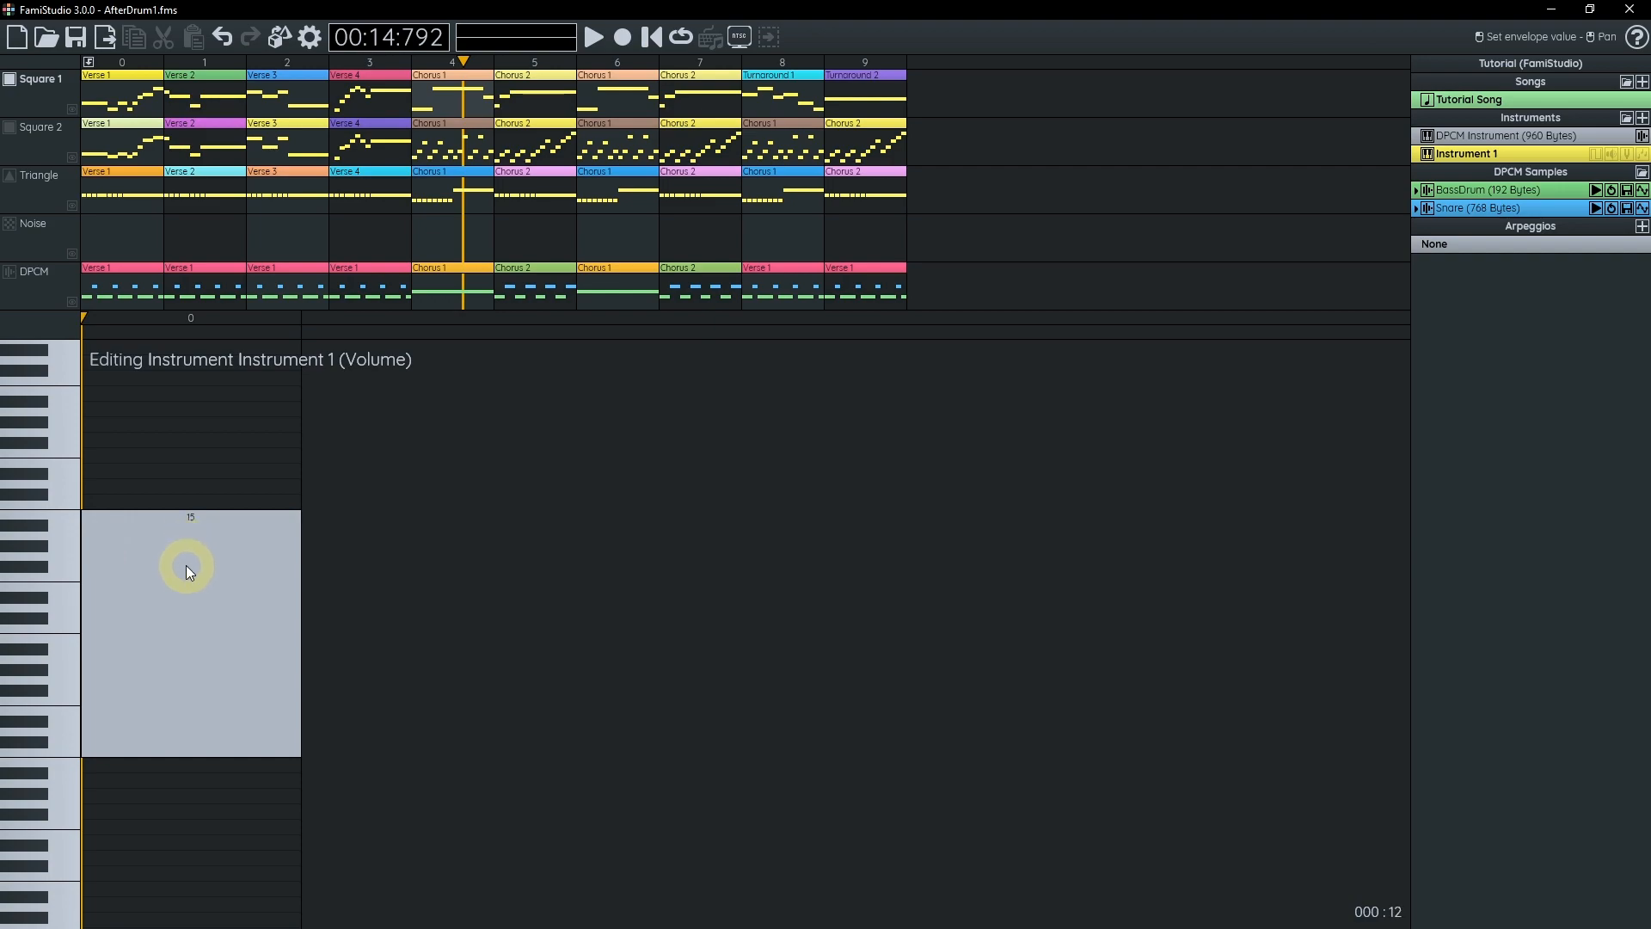
scroll(183, 566, "down", 2)
key("ctrl+3")
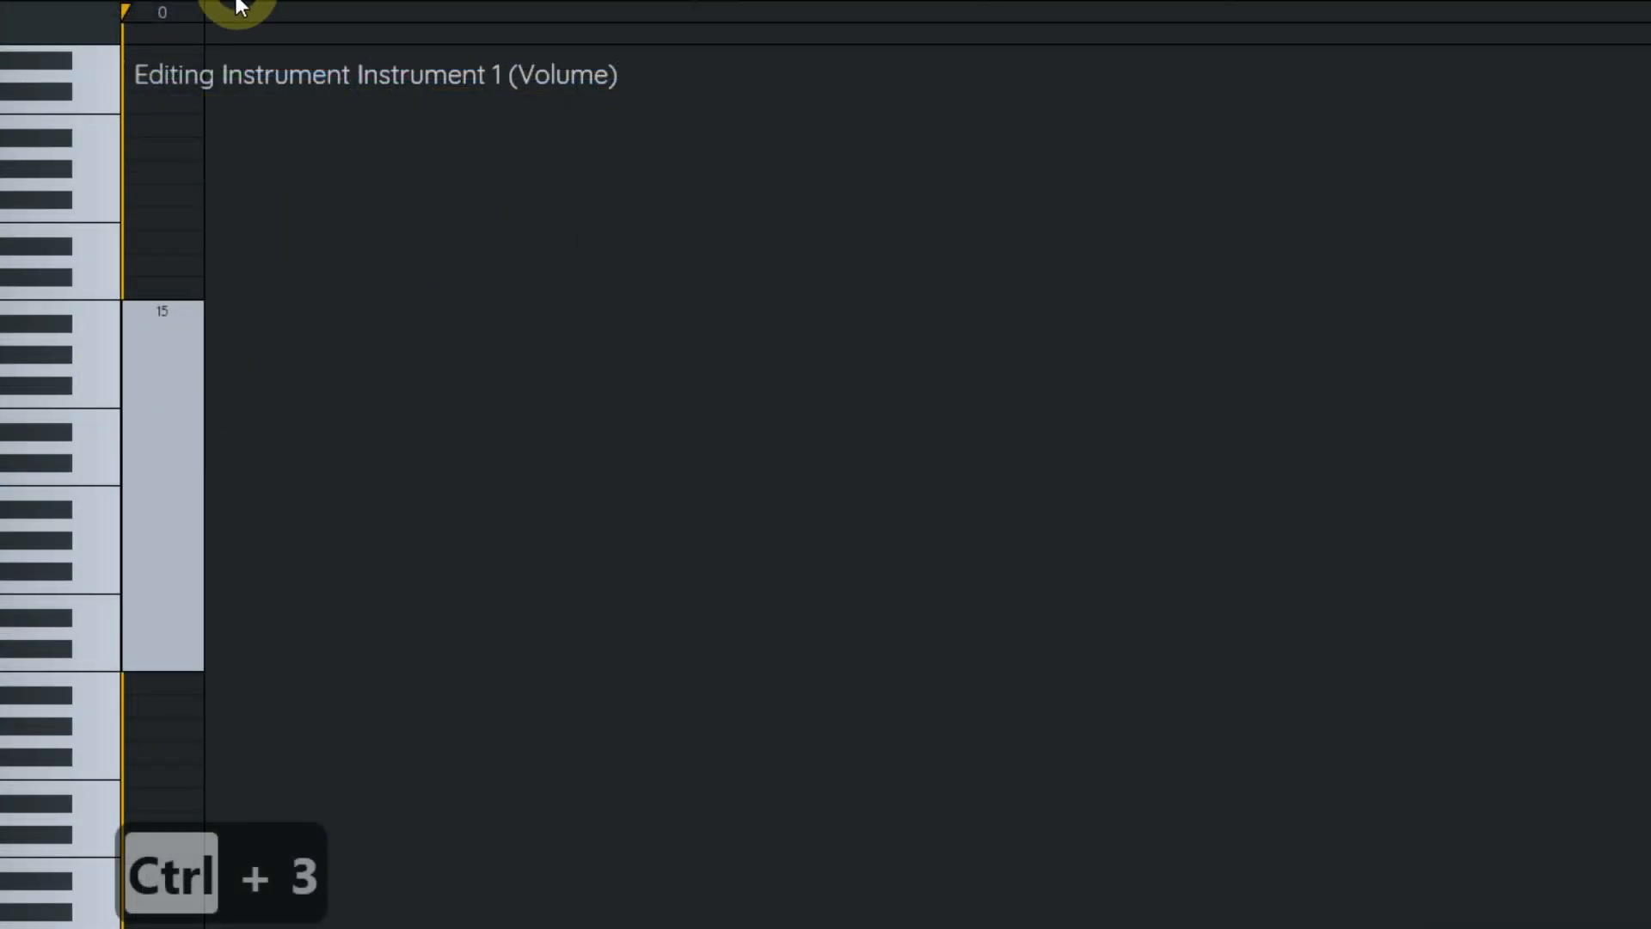
left_click_drag(143, 319, 608, 315)
left_click_drag(912, 7, 1622, 10)
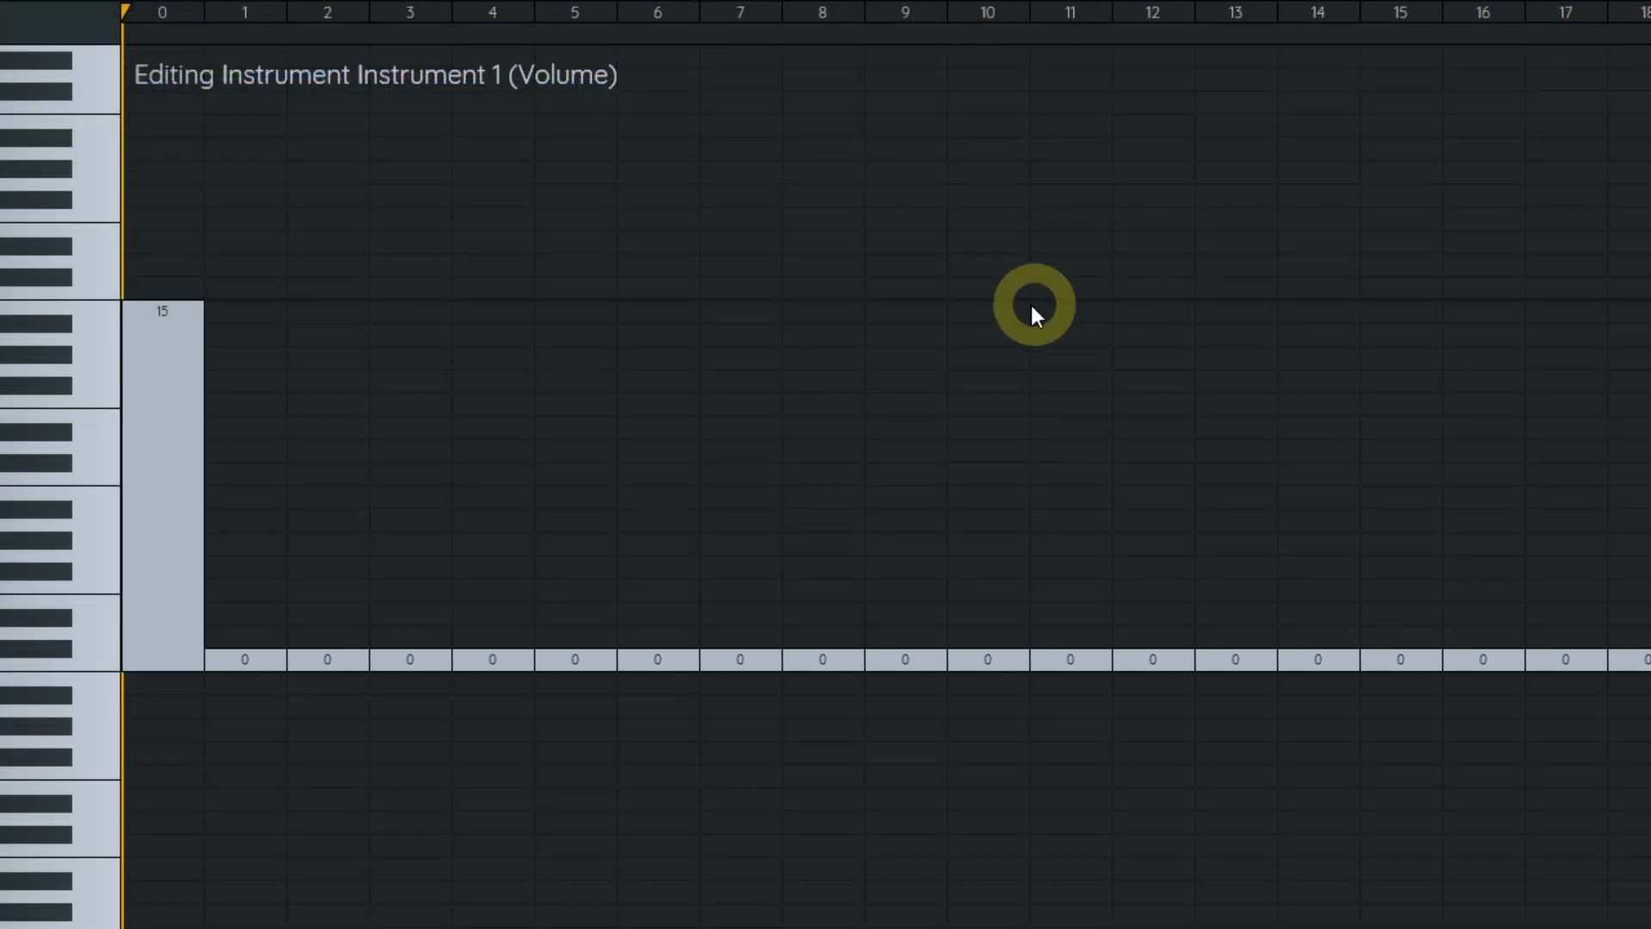
- Draw a volume curve falling from 15 to 3 across frames 0 to 19 and audition it with test notes
scroll(1043, 309, "down", 1)
mouse_move(143, 308)
left_mouse_down()
mouse_move(839, 543)
mouse_move(989, 571)
left_mouse_up()
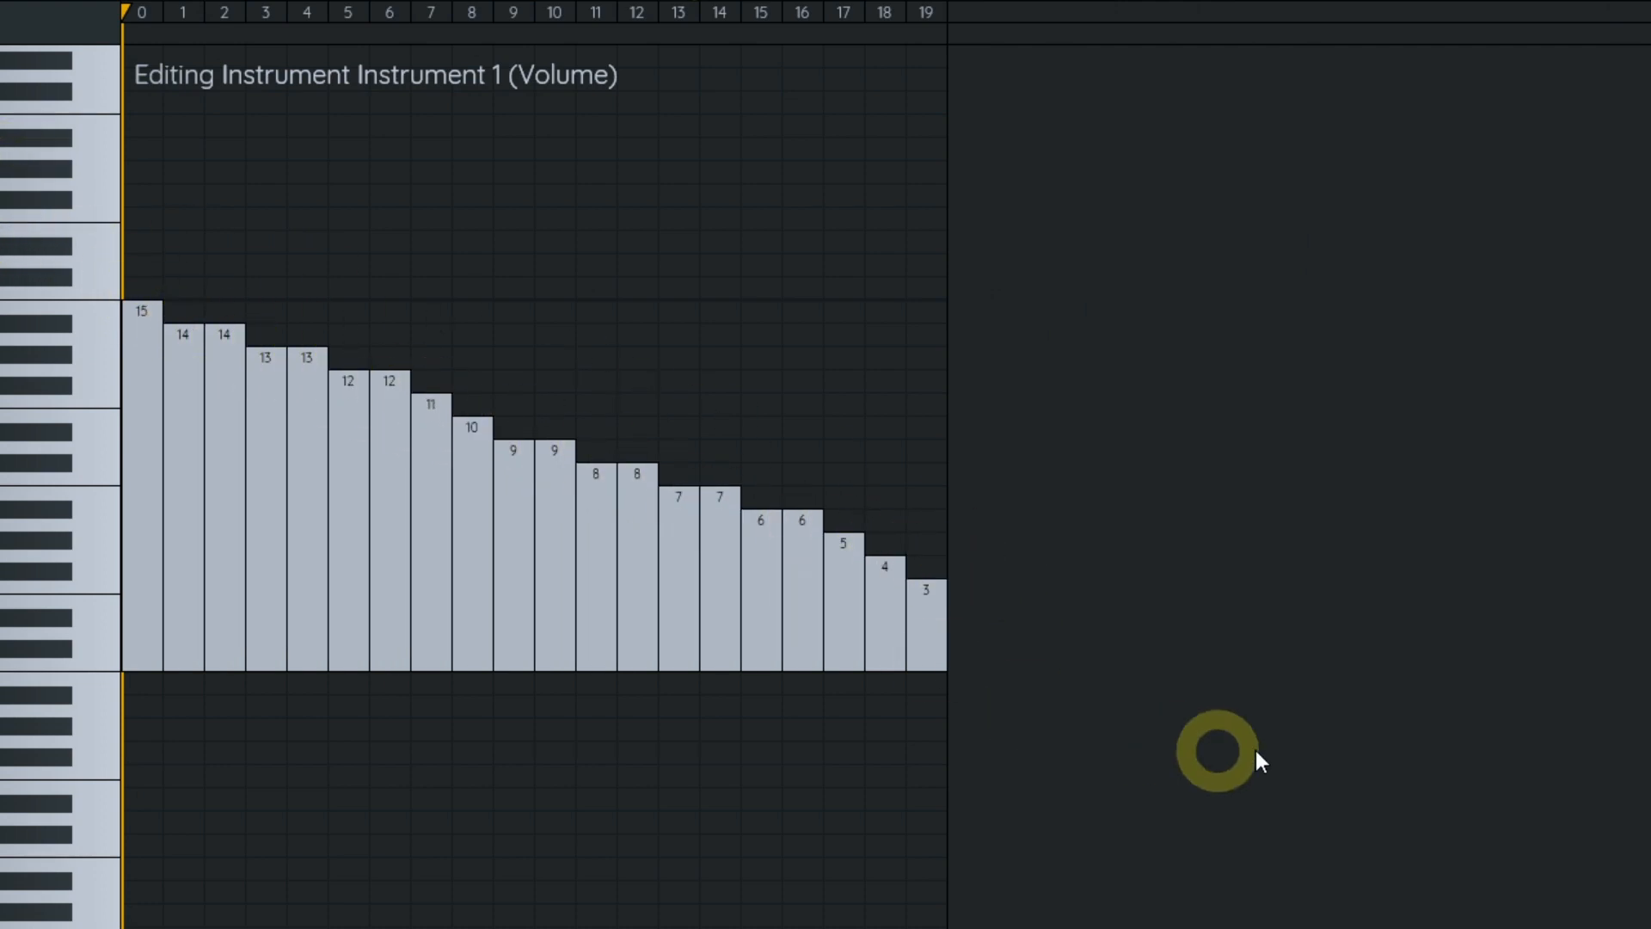
left_click(102, 478)
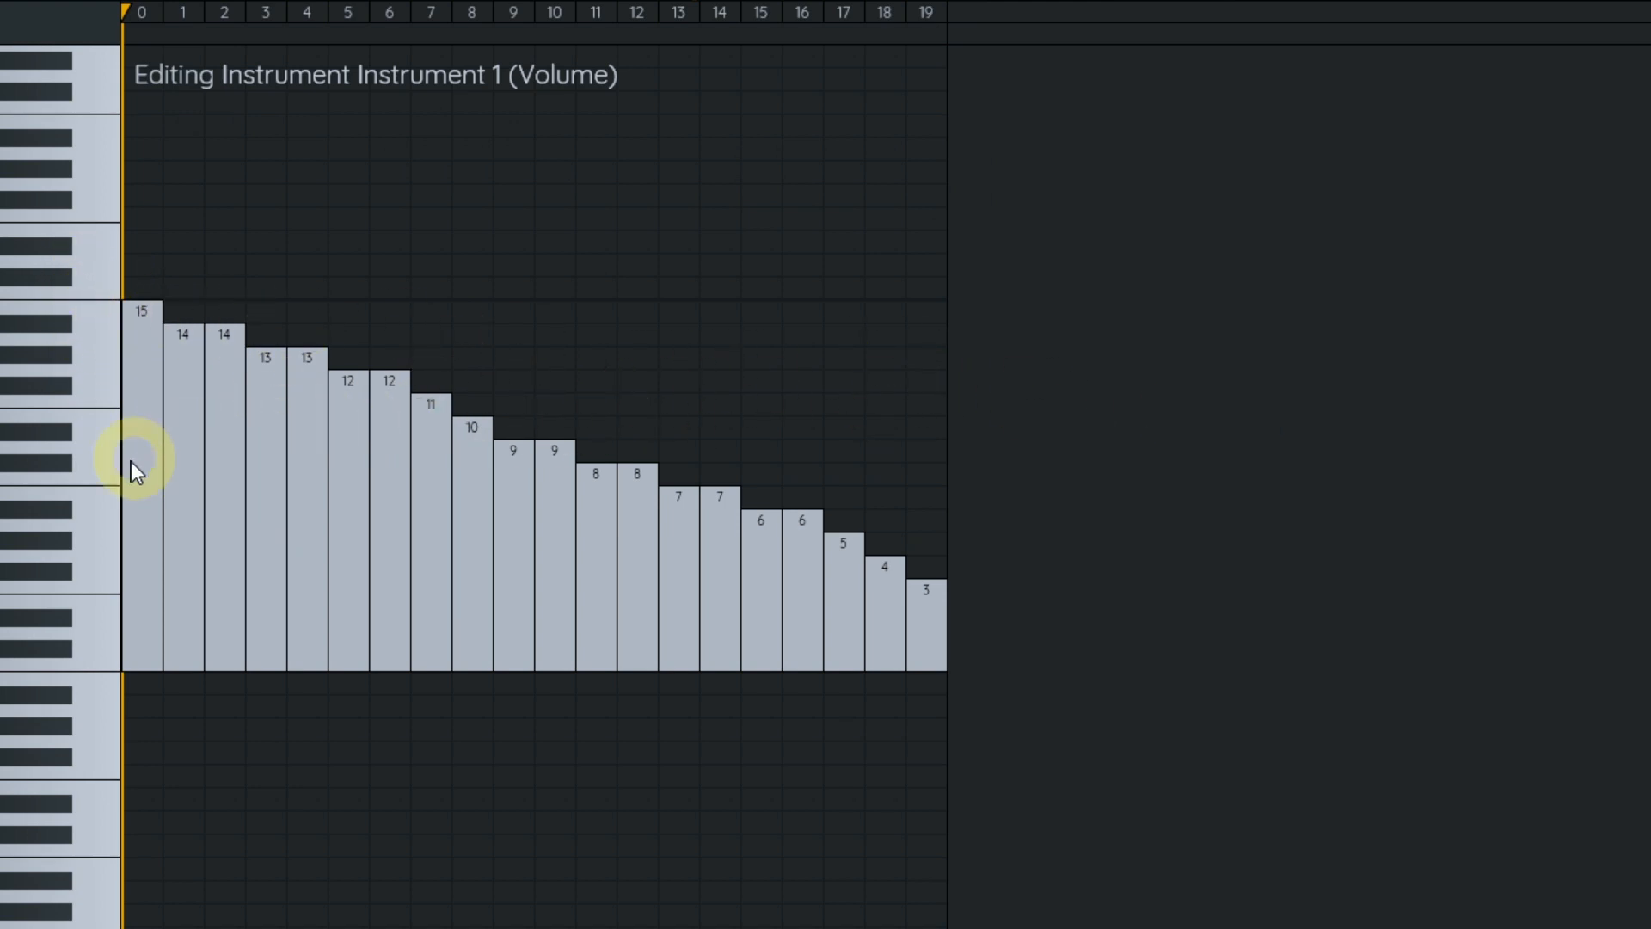
left_click(105, 468)
left_click(105, 468)
left_click(105, 468)
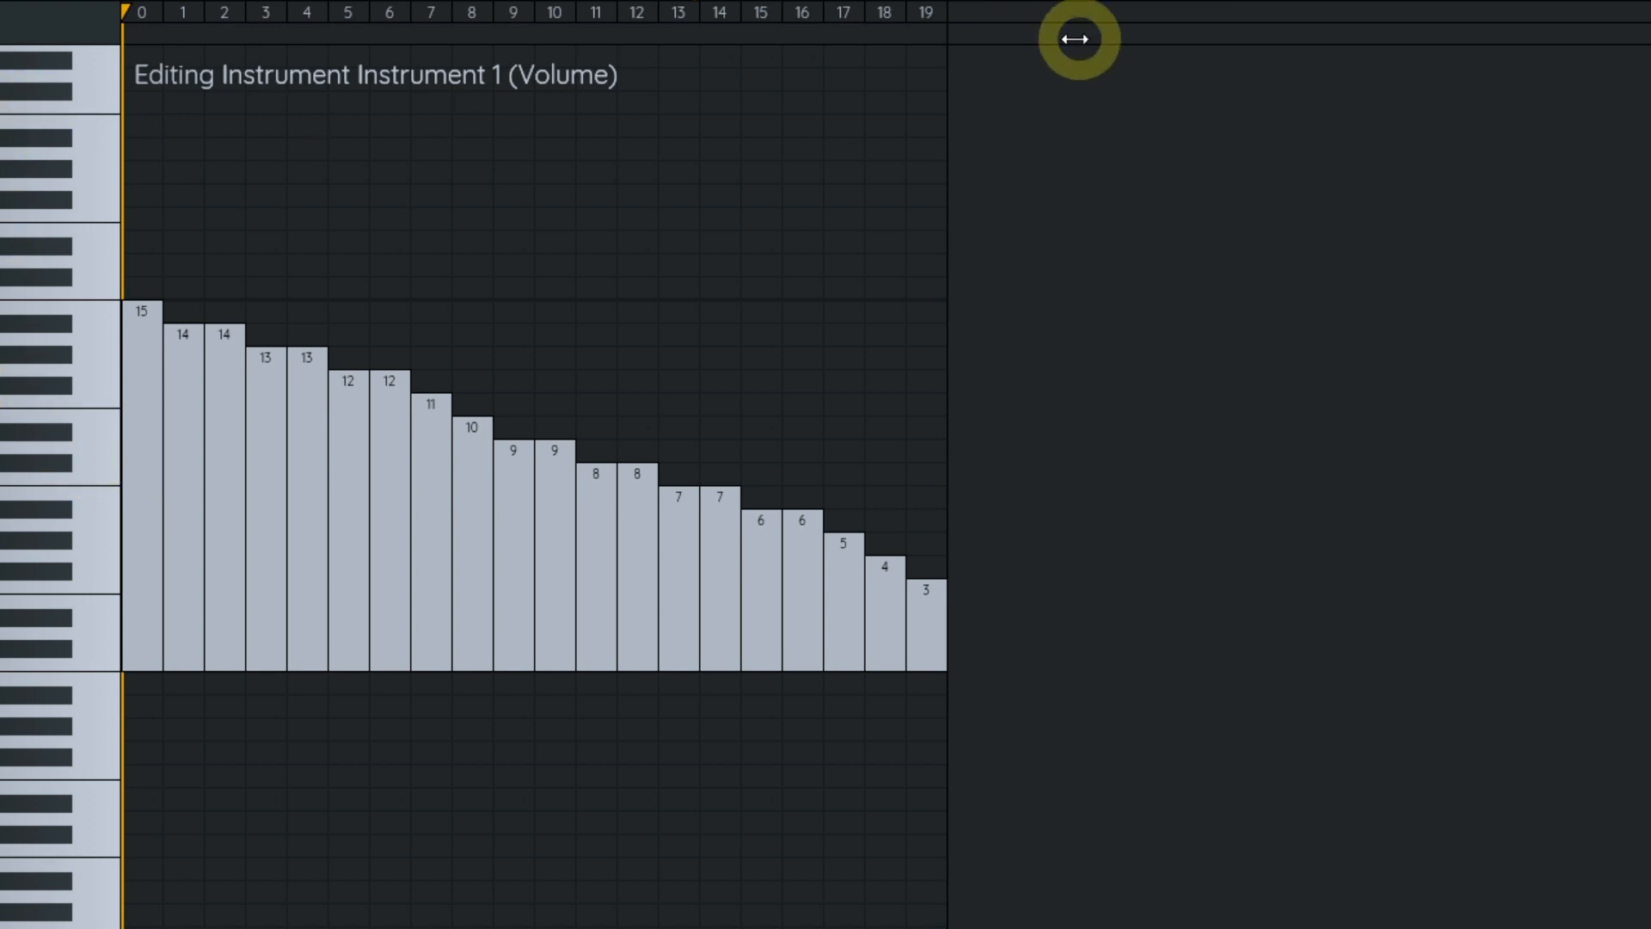
- Extend the volume envelope to 24 frames with a loop point at frame 12, shape the loop between 8 and 6, and audition it
left_click_drag(957, 19, 1097, 17)
left_click_drag(966, 31, 615, 33)
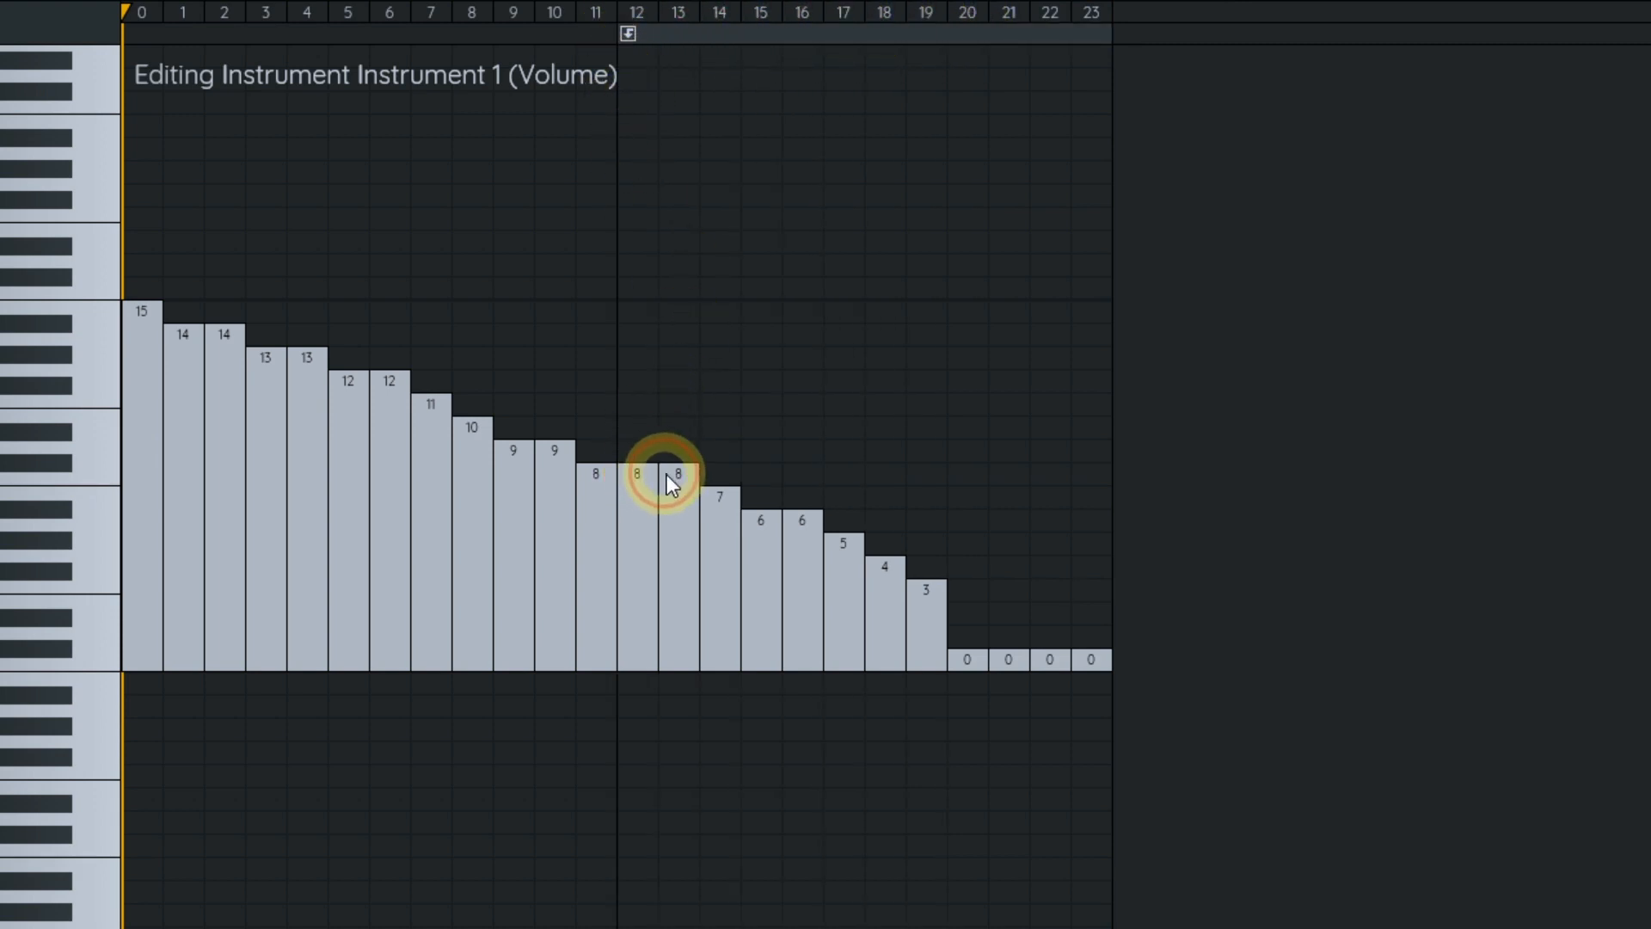
mouse_move(855, 517)
left_mouse_down()
mouse_move(1070, 497)
mouse_move(1092, 478)
left_mouse_up()
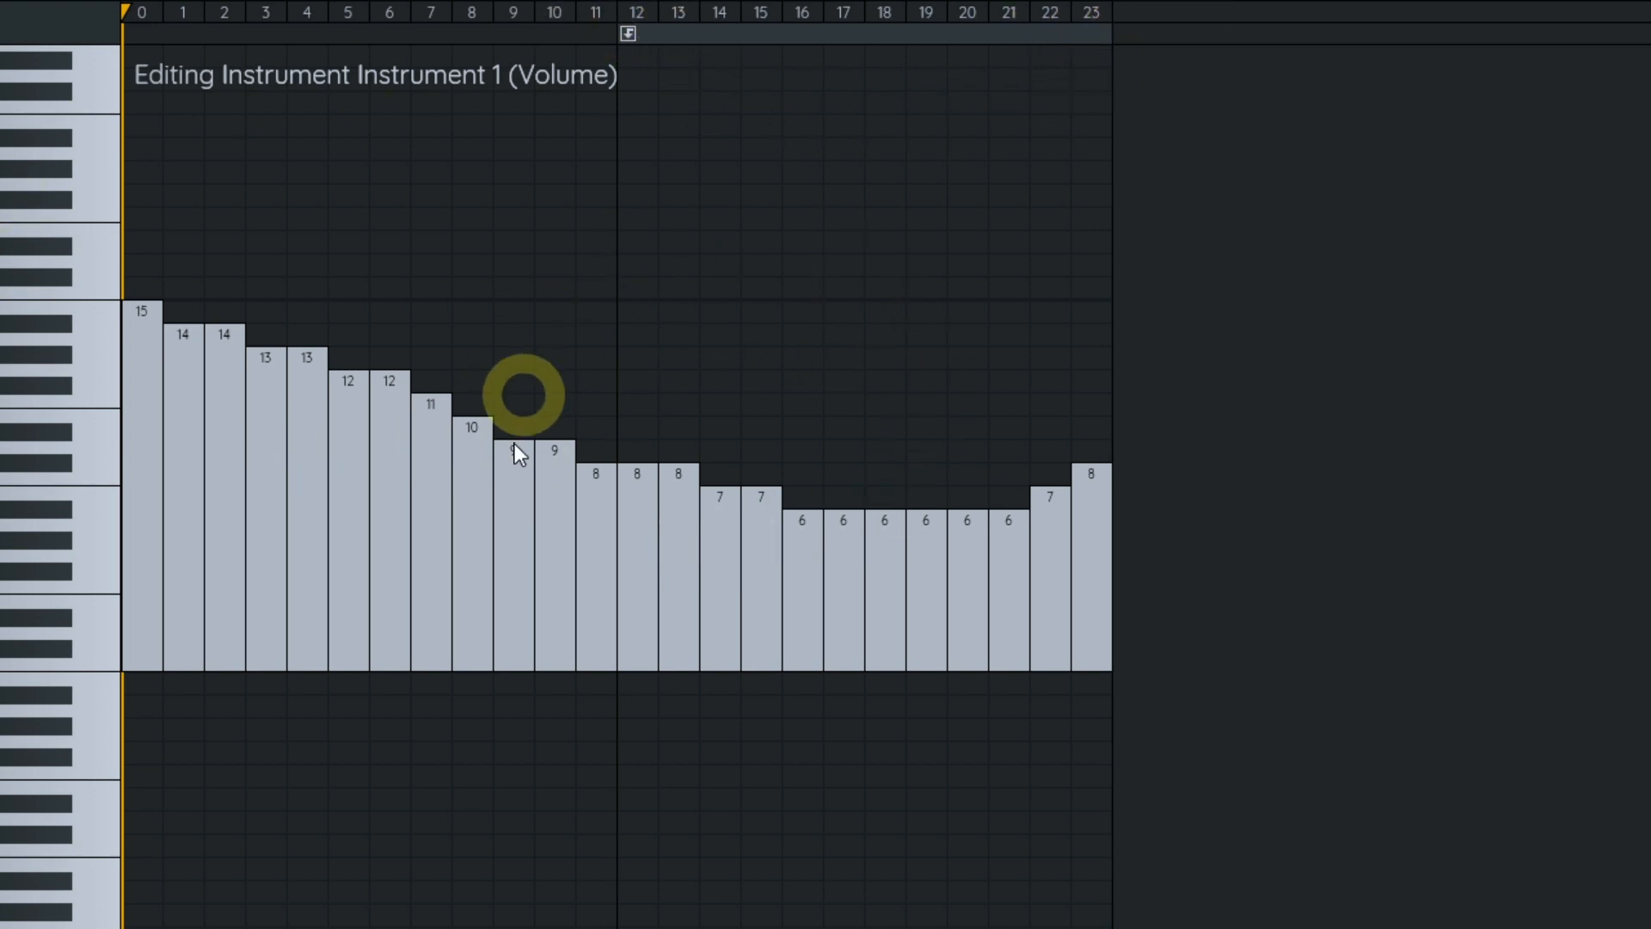
left_click(106, 476)
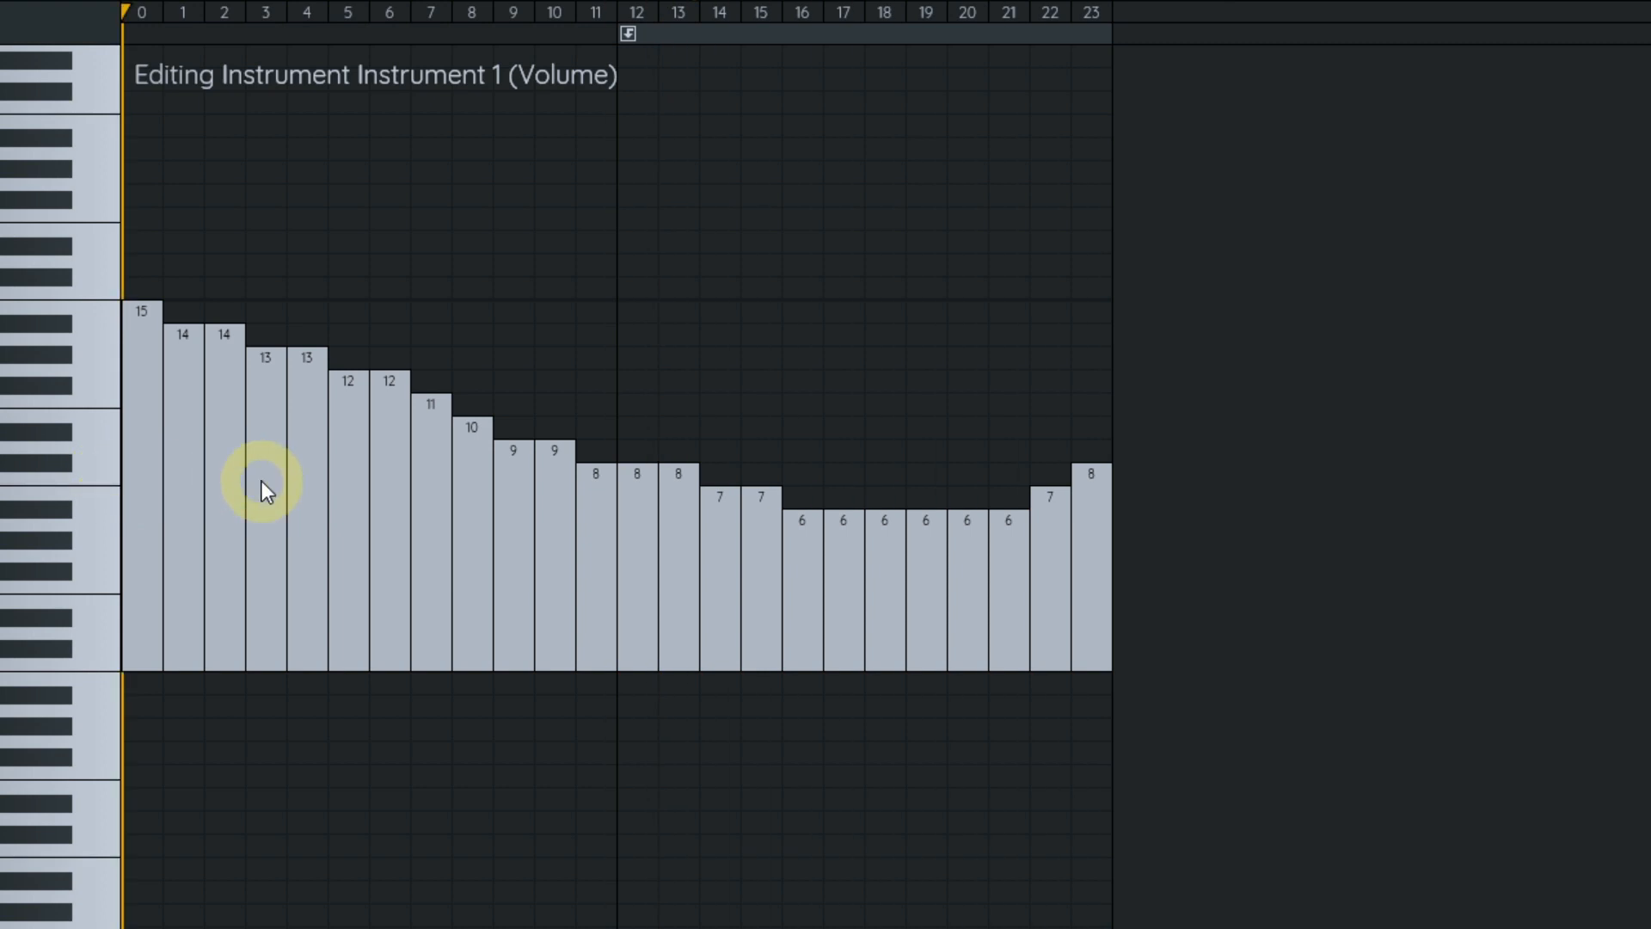
- Extend the volume envelope to 40 frames, set a release point at frame 24 with a fade from 8 to 1, and audition it
scroll(553, 405, "down", 2)
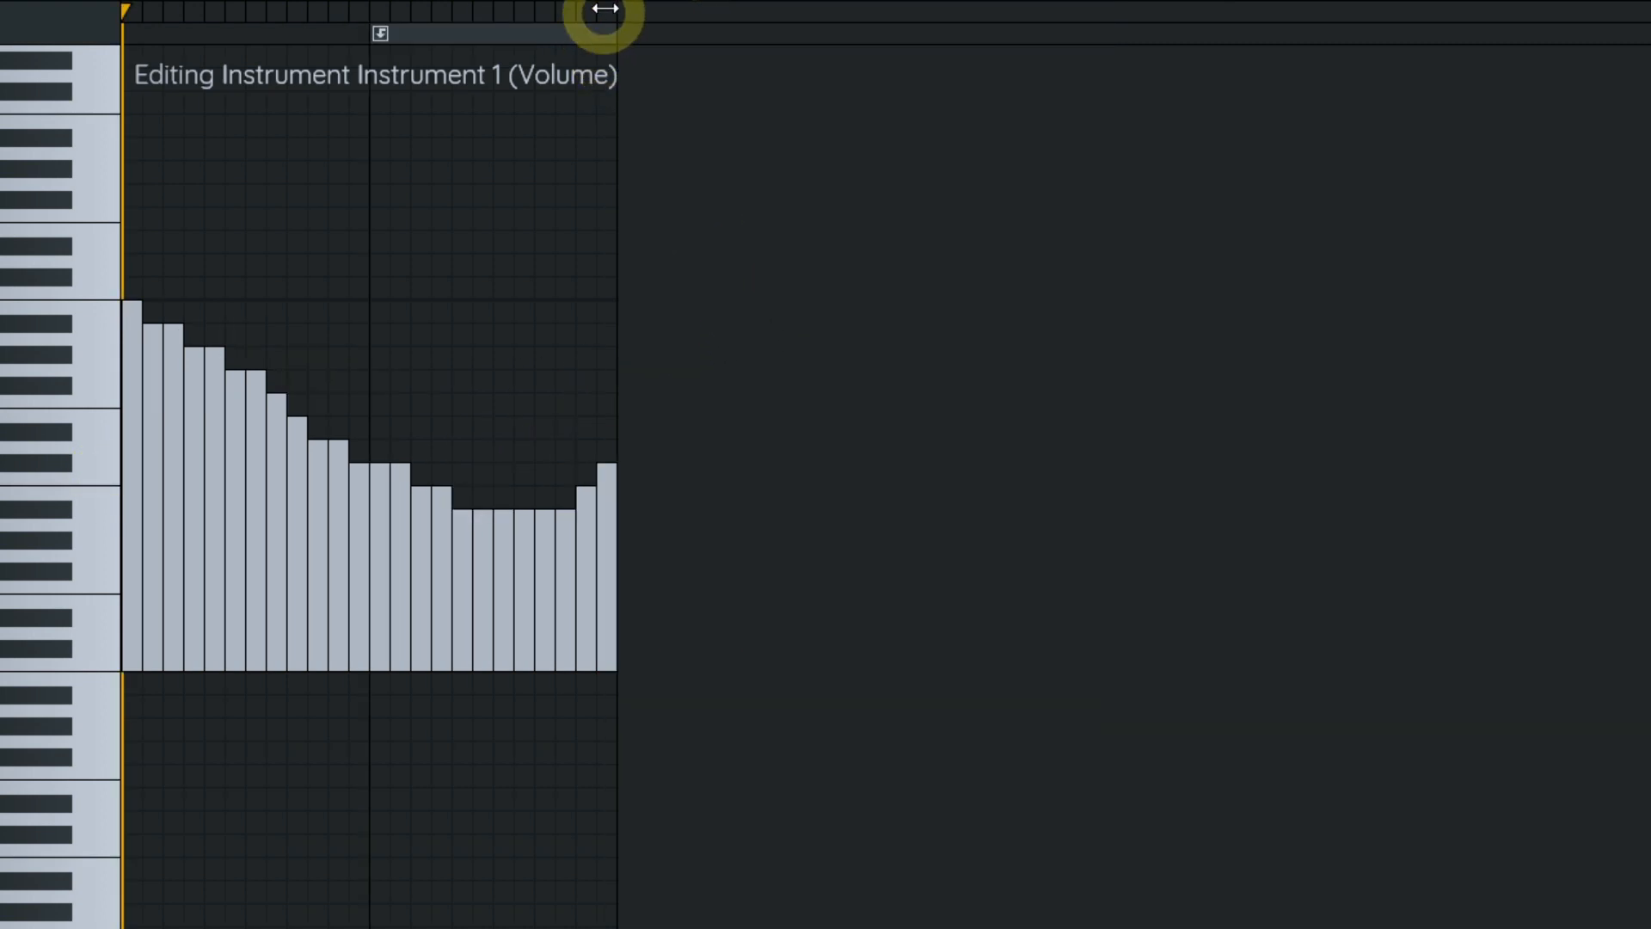
left_click_drag(621, 9, 946, 5)
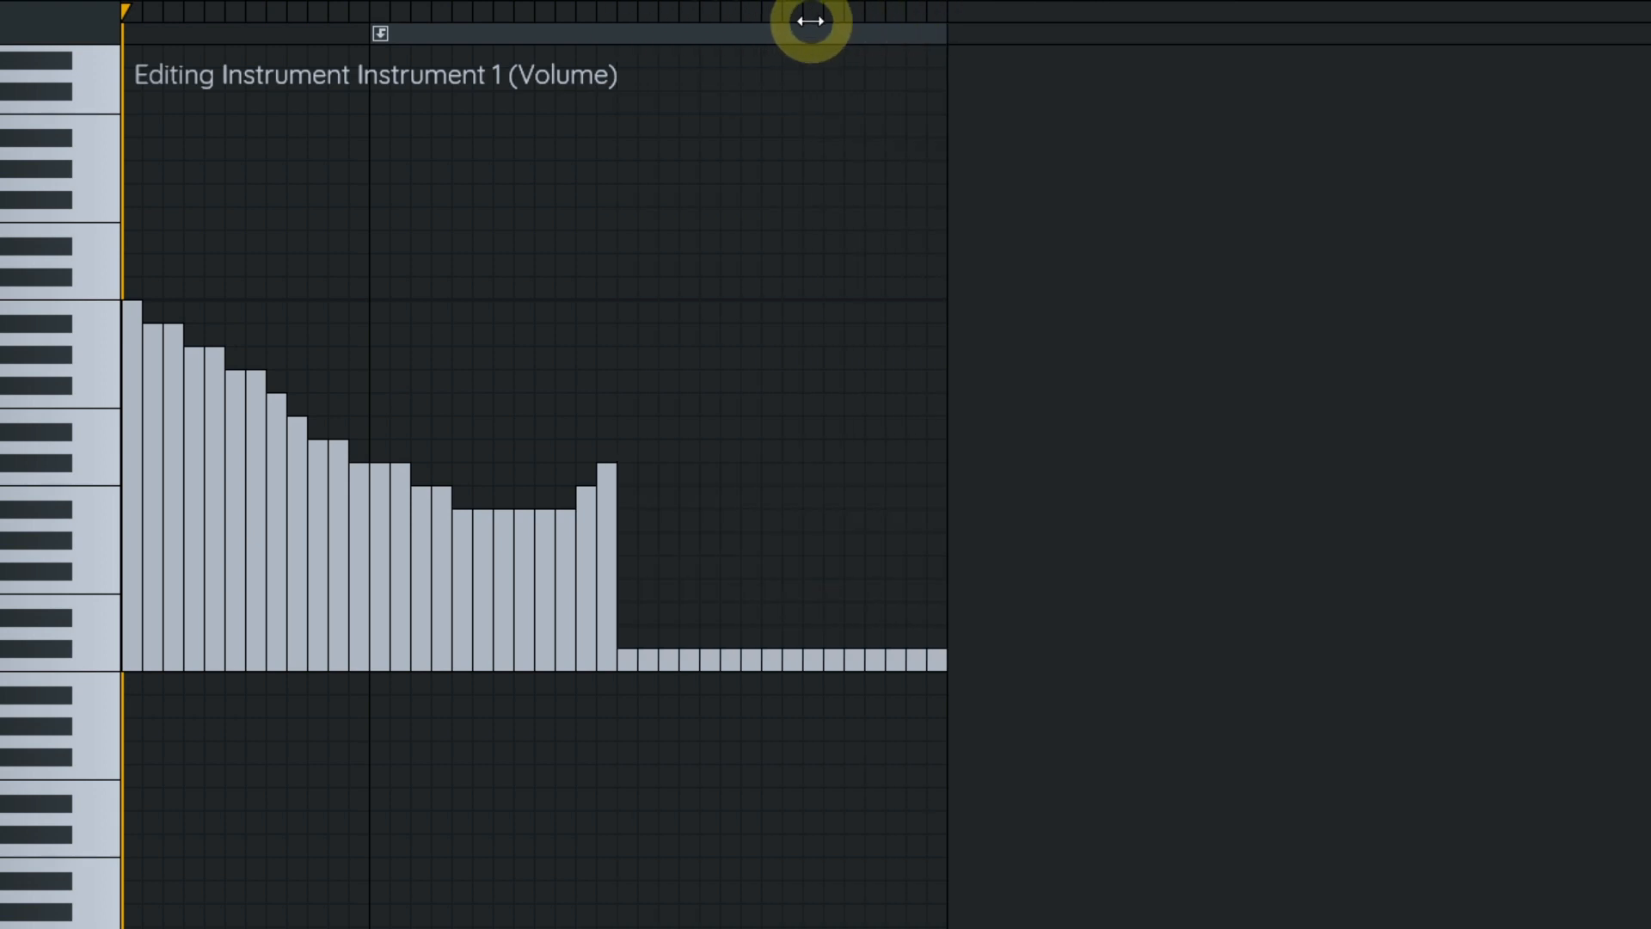
left_click_drag(729, 31, 628, 33)
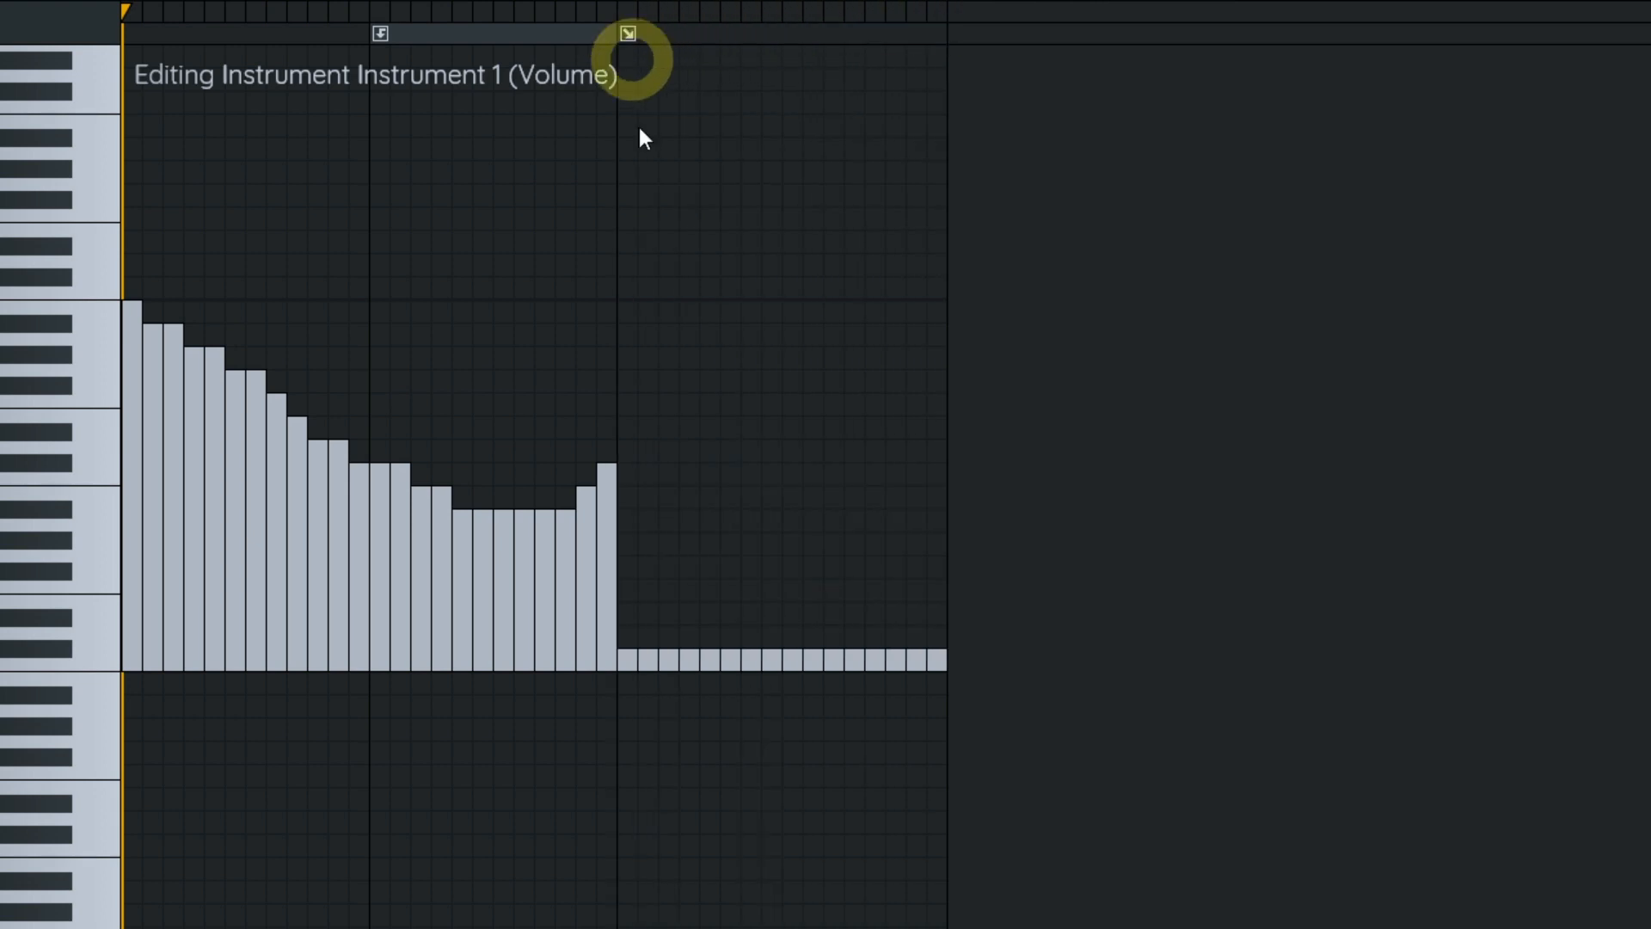
left_click_drag(612, 479, 895, 605)
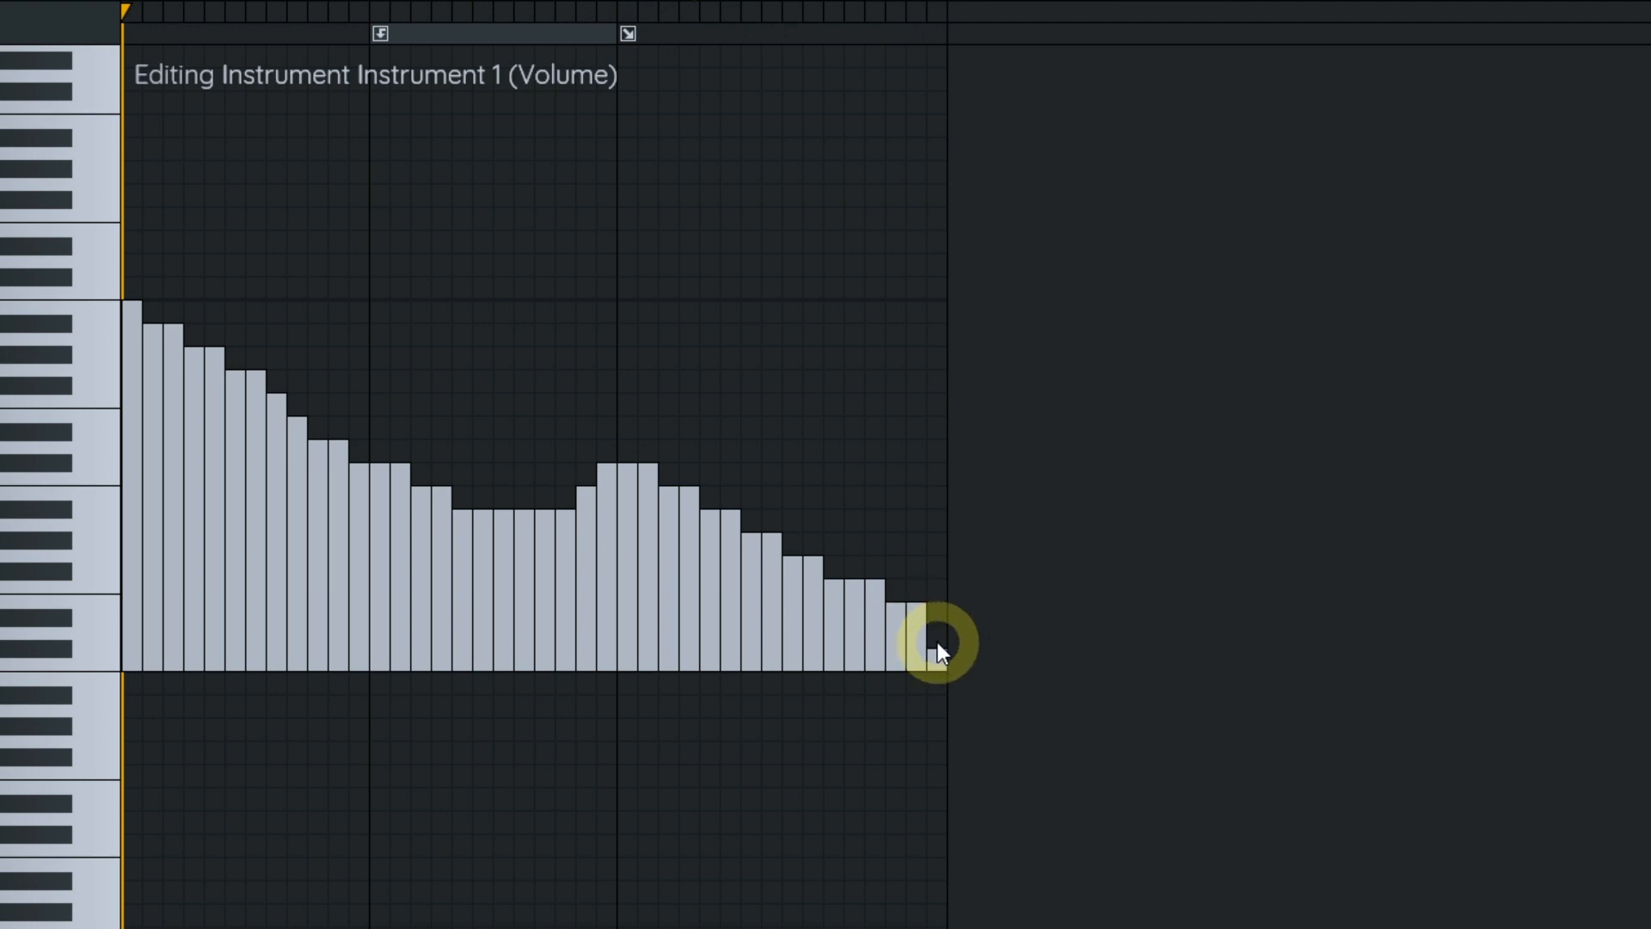
scroll(405, 498, "up", 2)
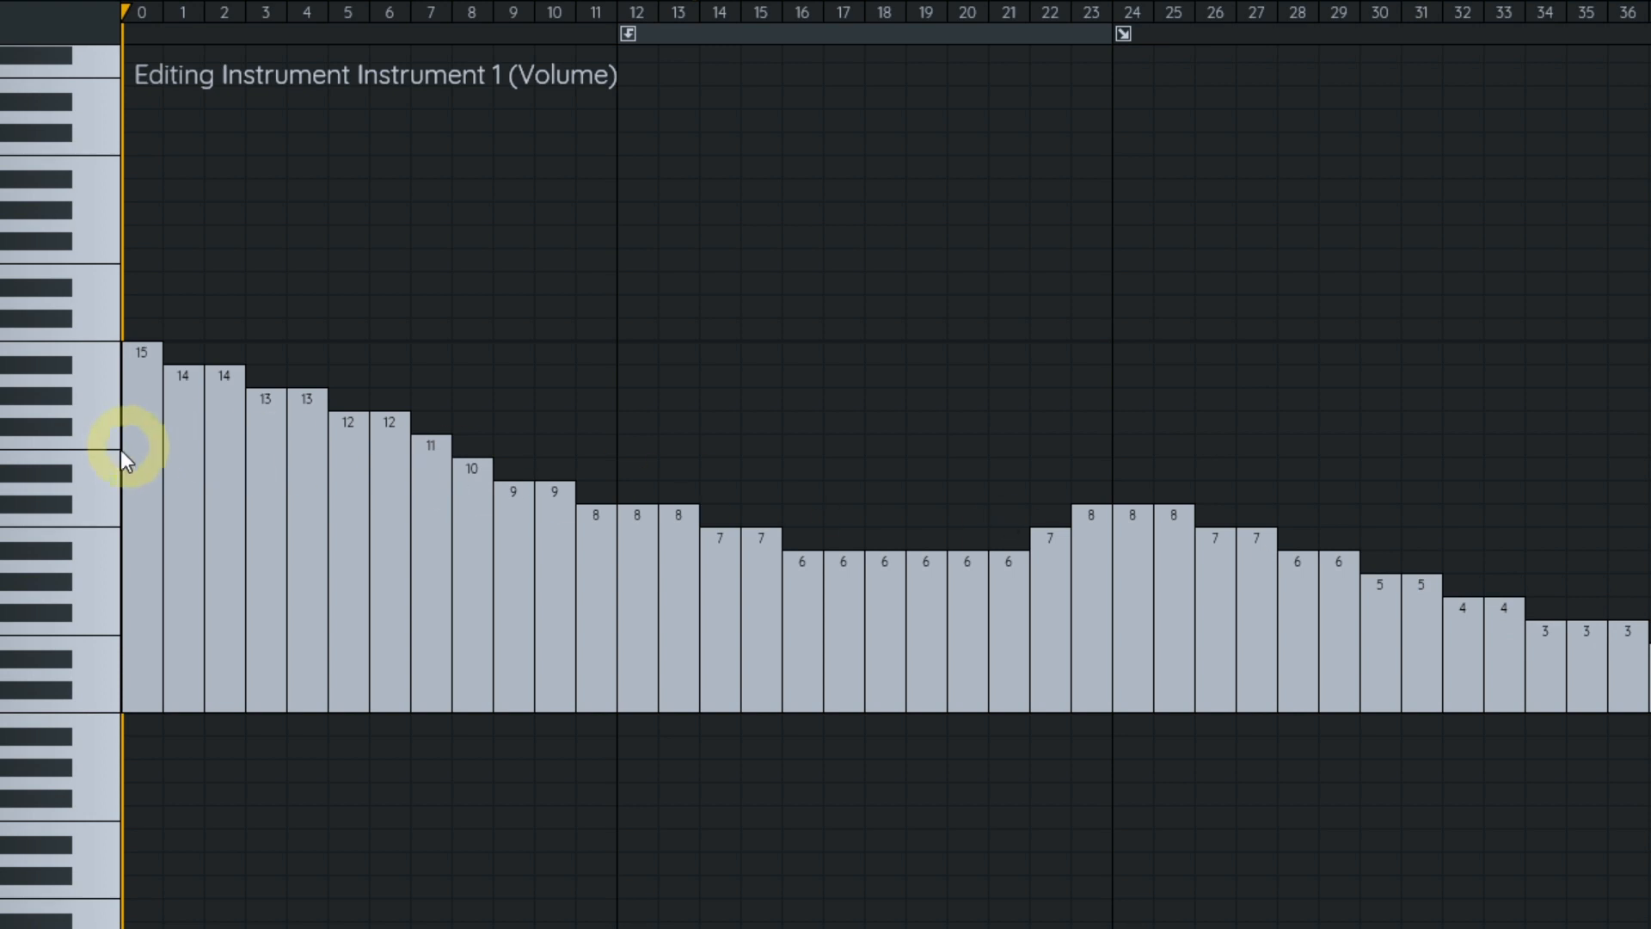
left_click(102, 518)
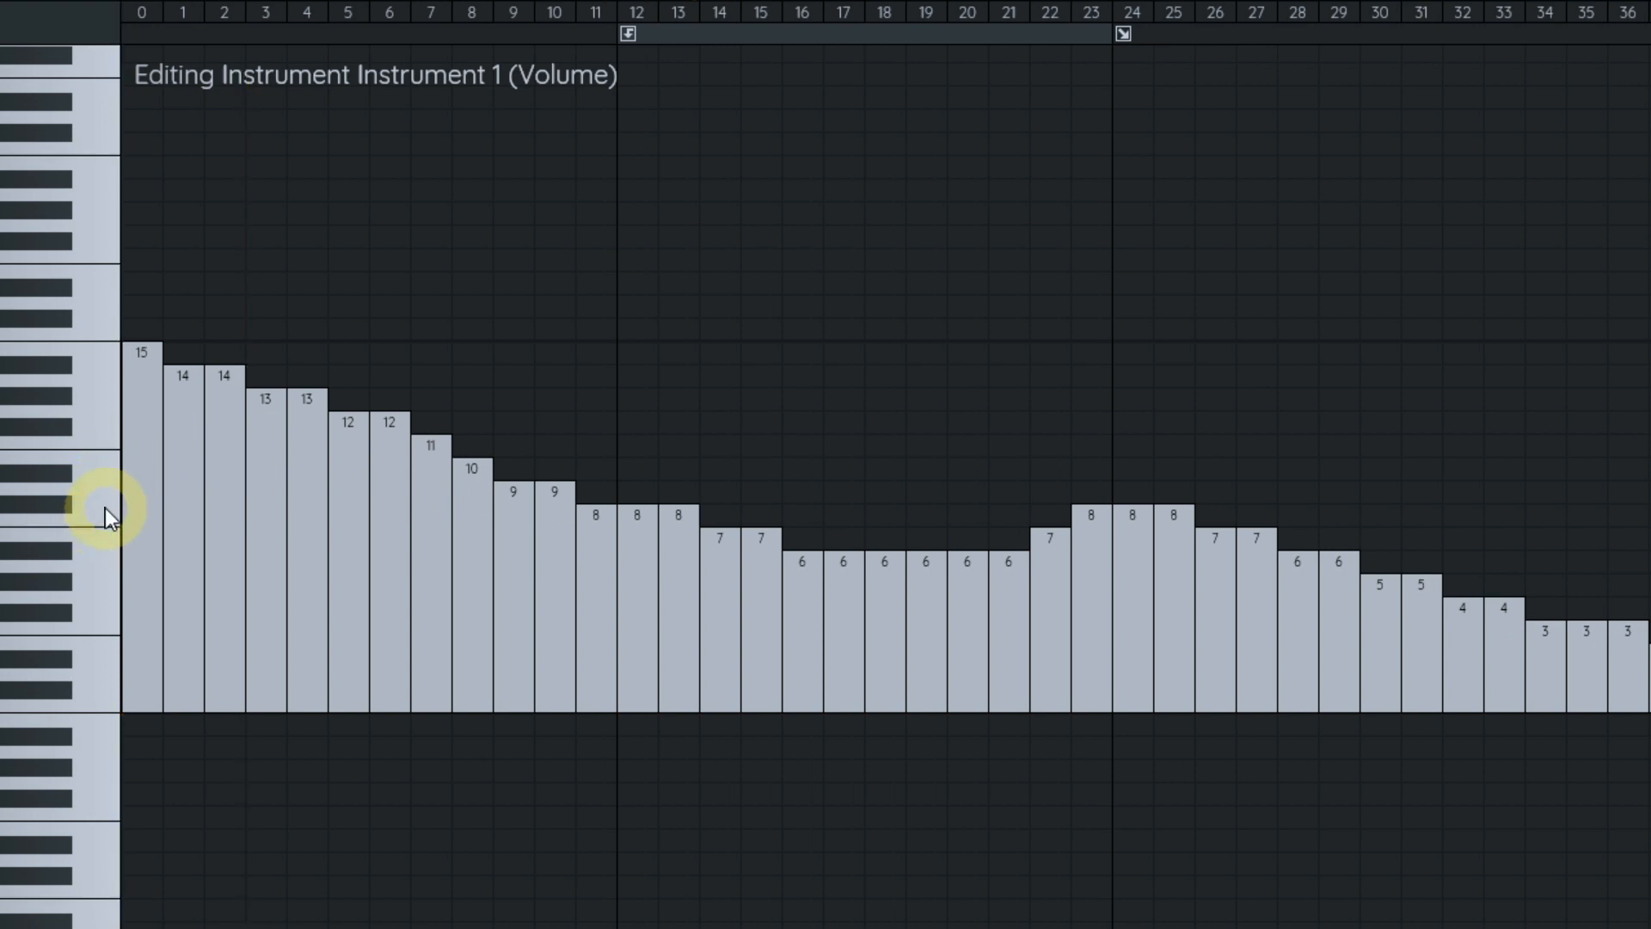
left_click(105, 507)
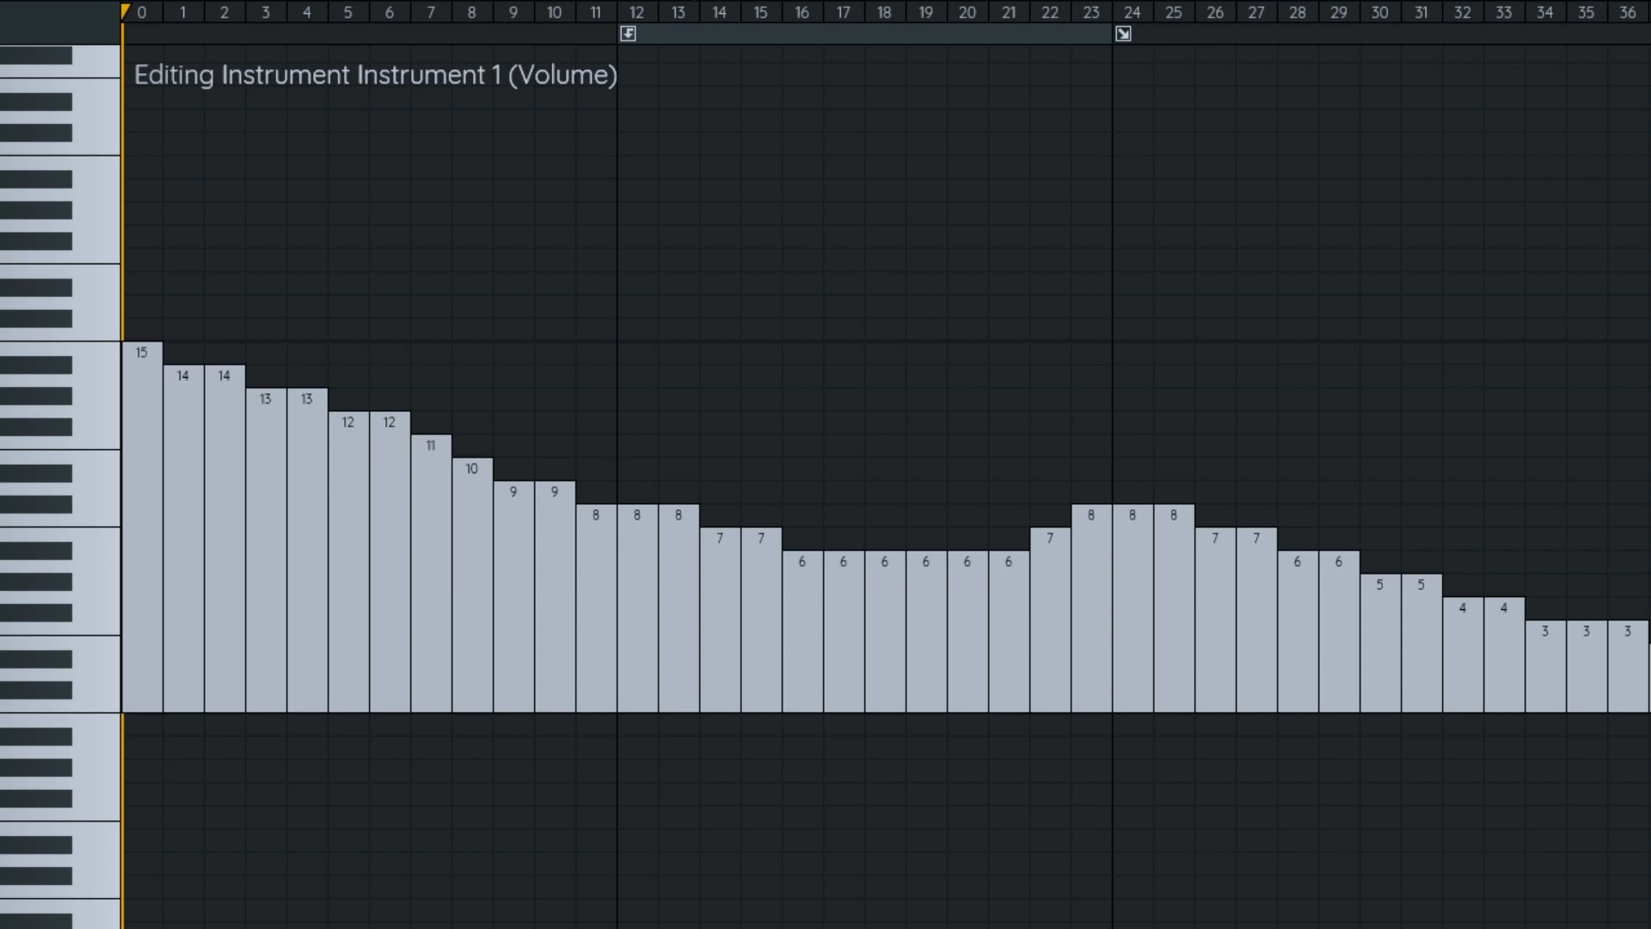
- Delete the volume envelope of Instrument 1
key("ctrl+2")
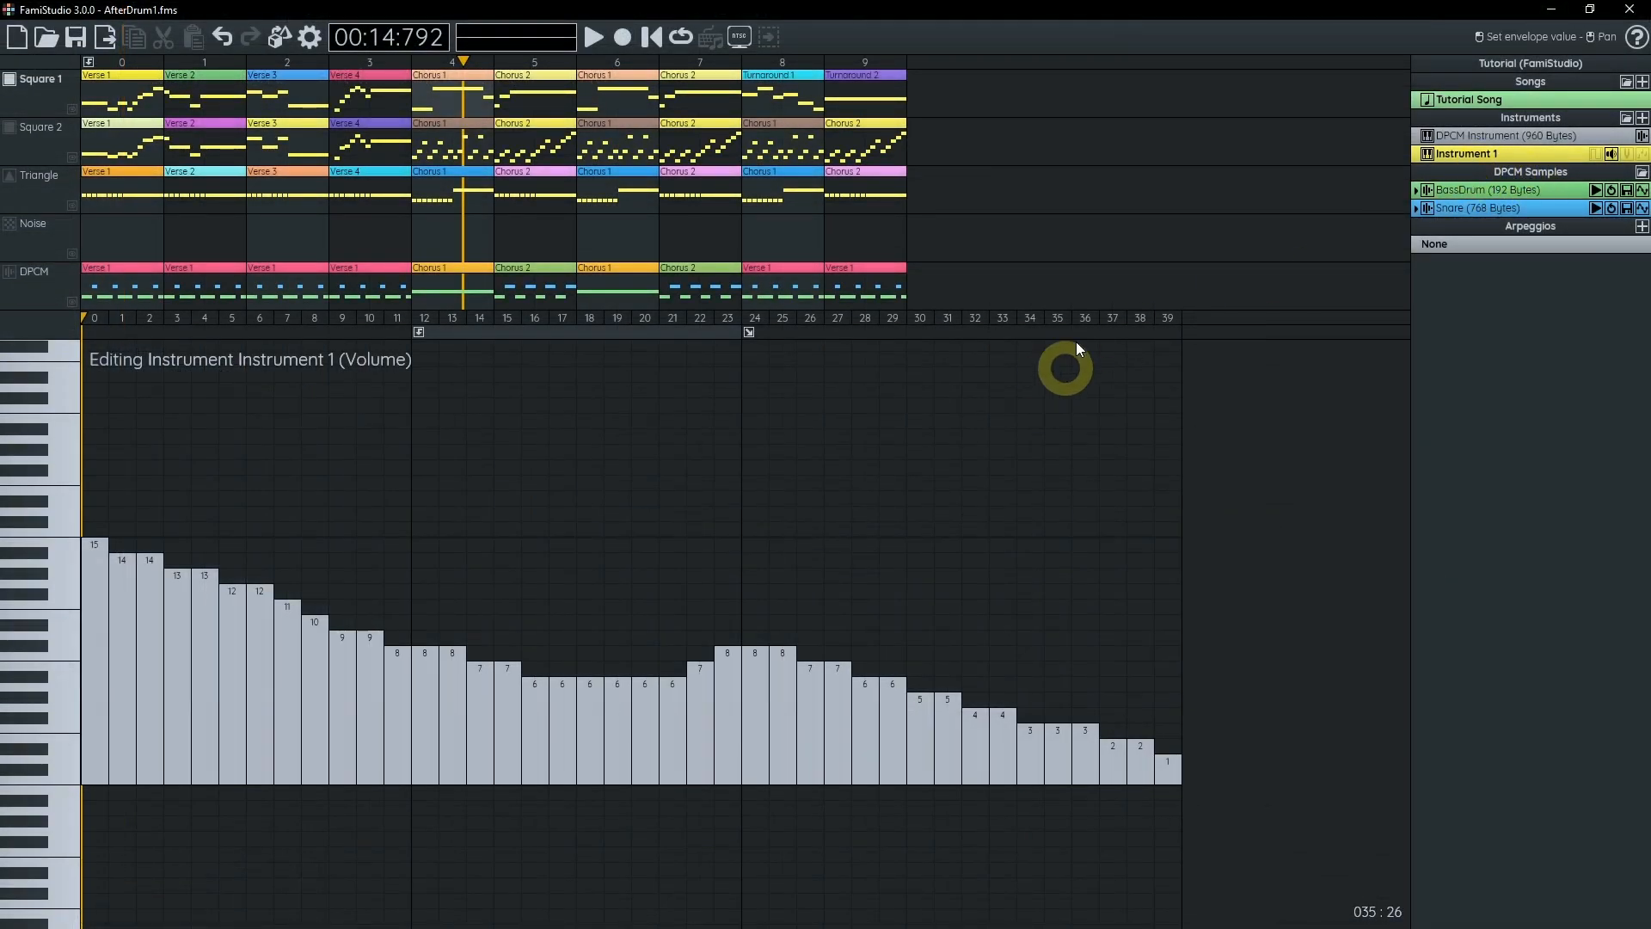
right_click(1613, 160)
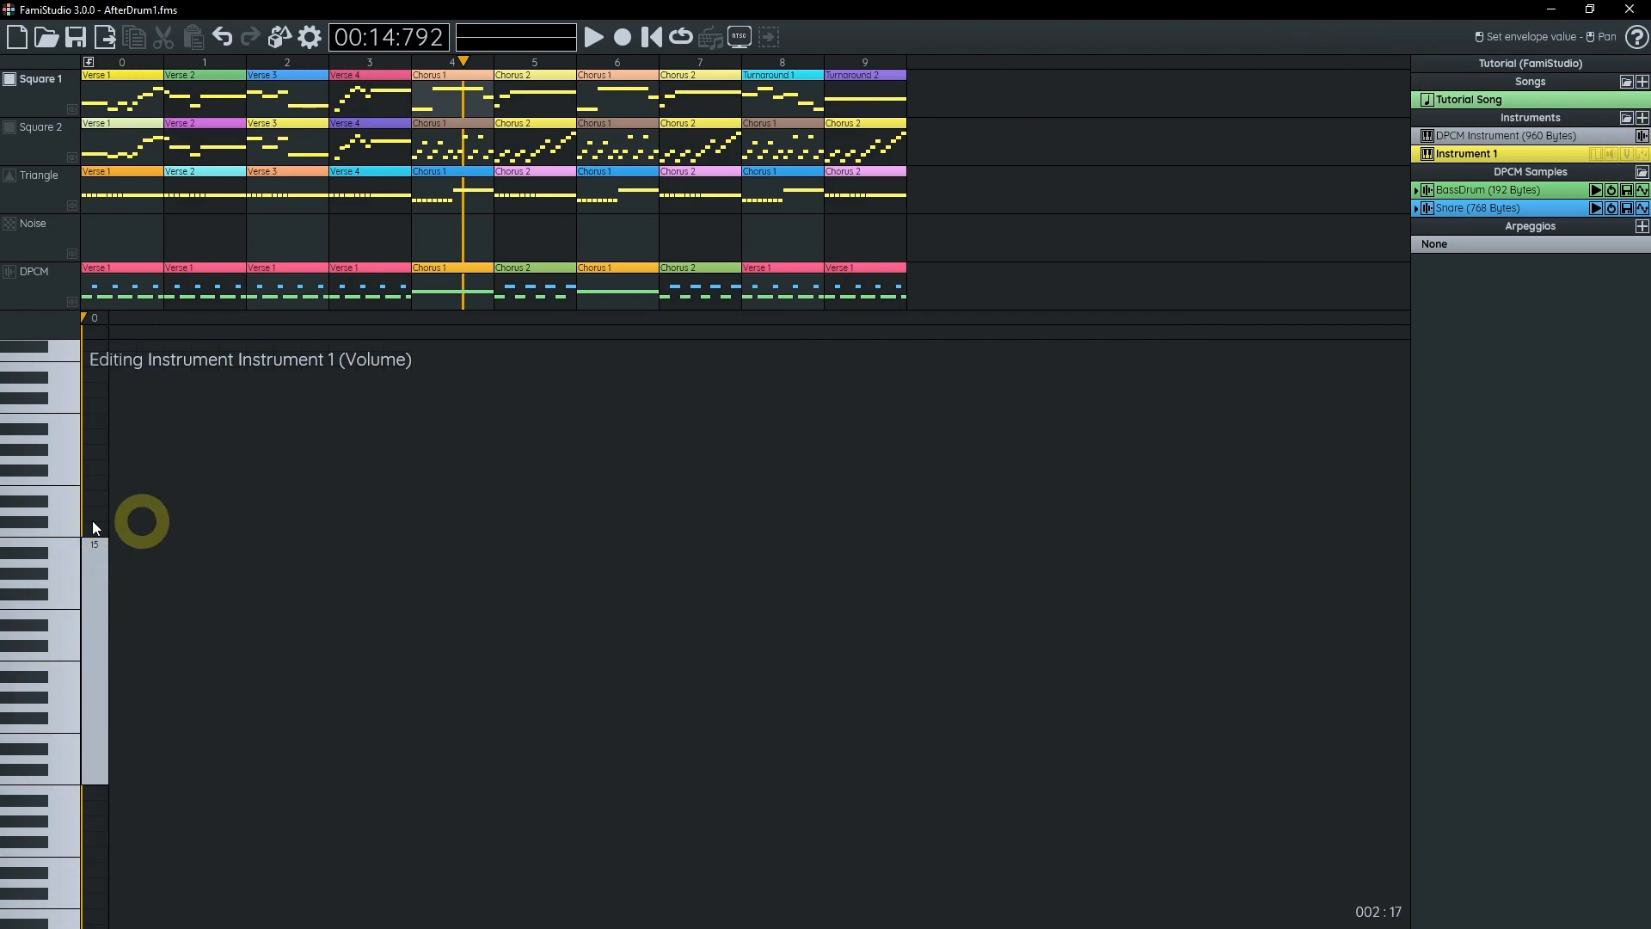
- Open the pitch envelope of Instrument 1 and extend it to 27 frames
left_click(1632, 158)
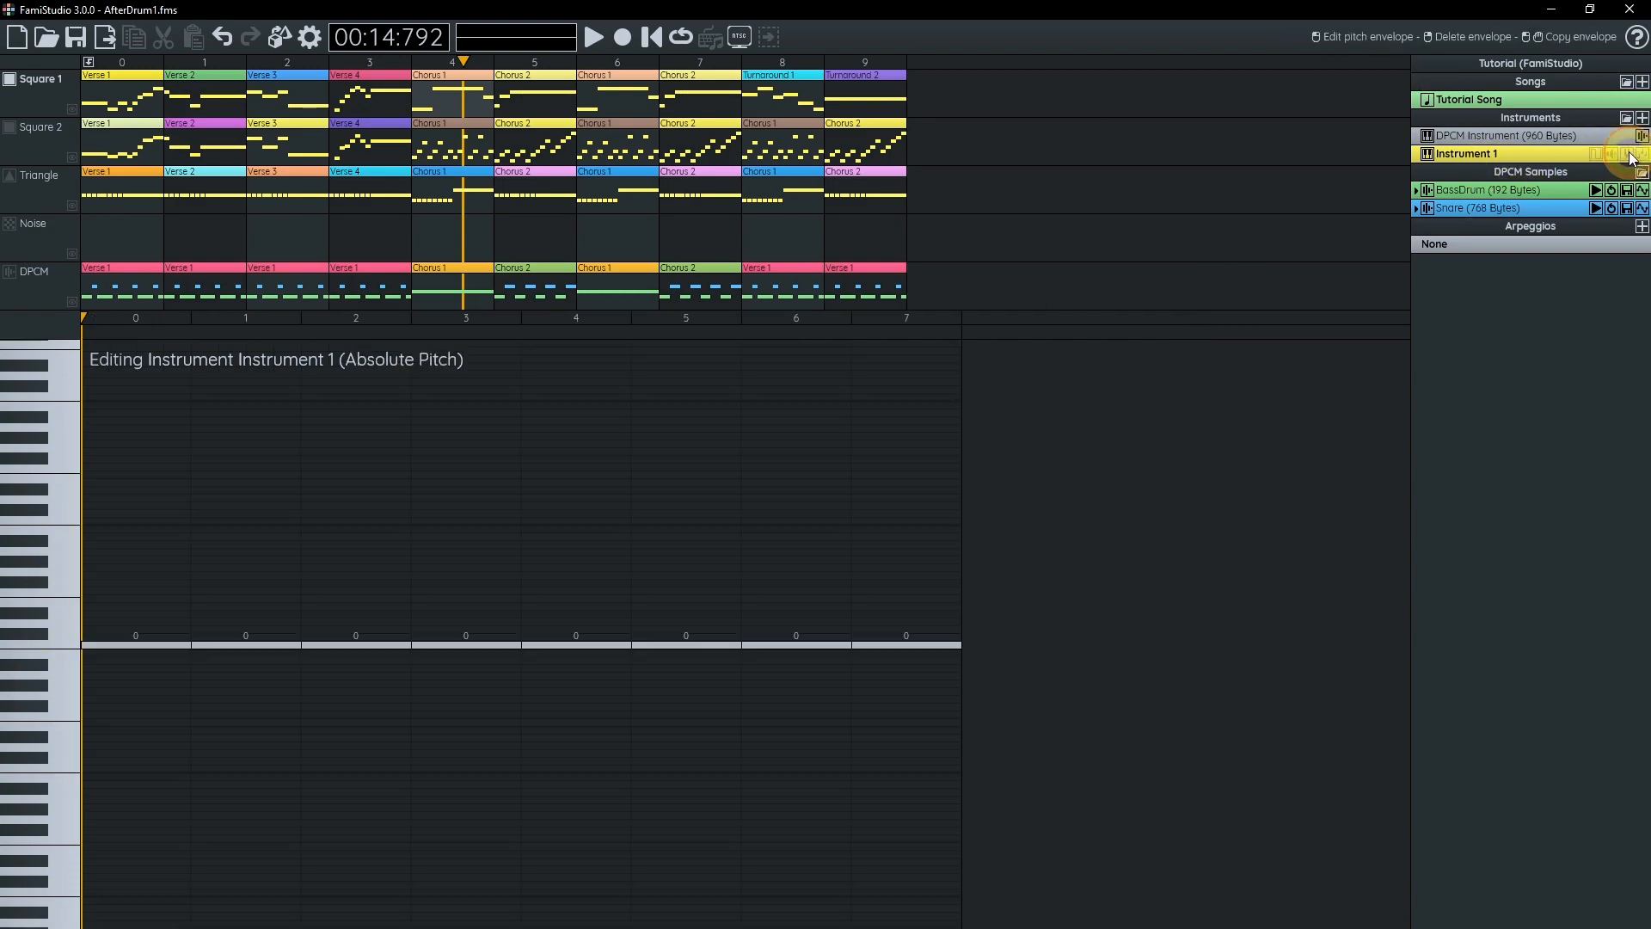
key("ctrl+3")
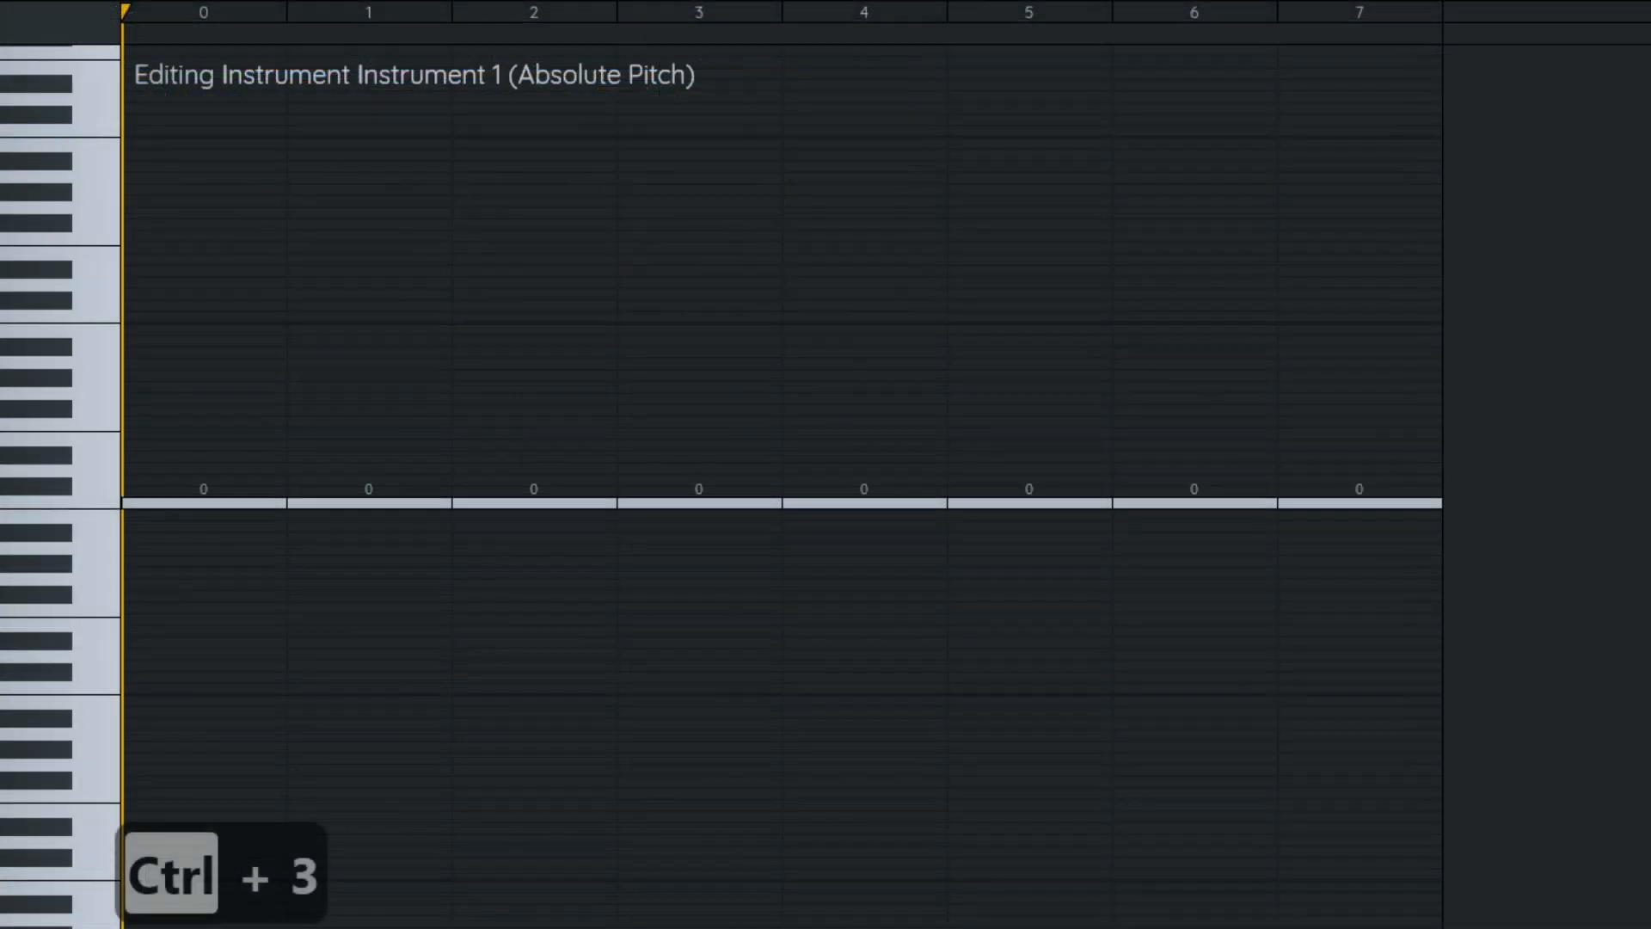
left_click_drag(446, 13, 1247, 9)
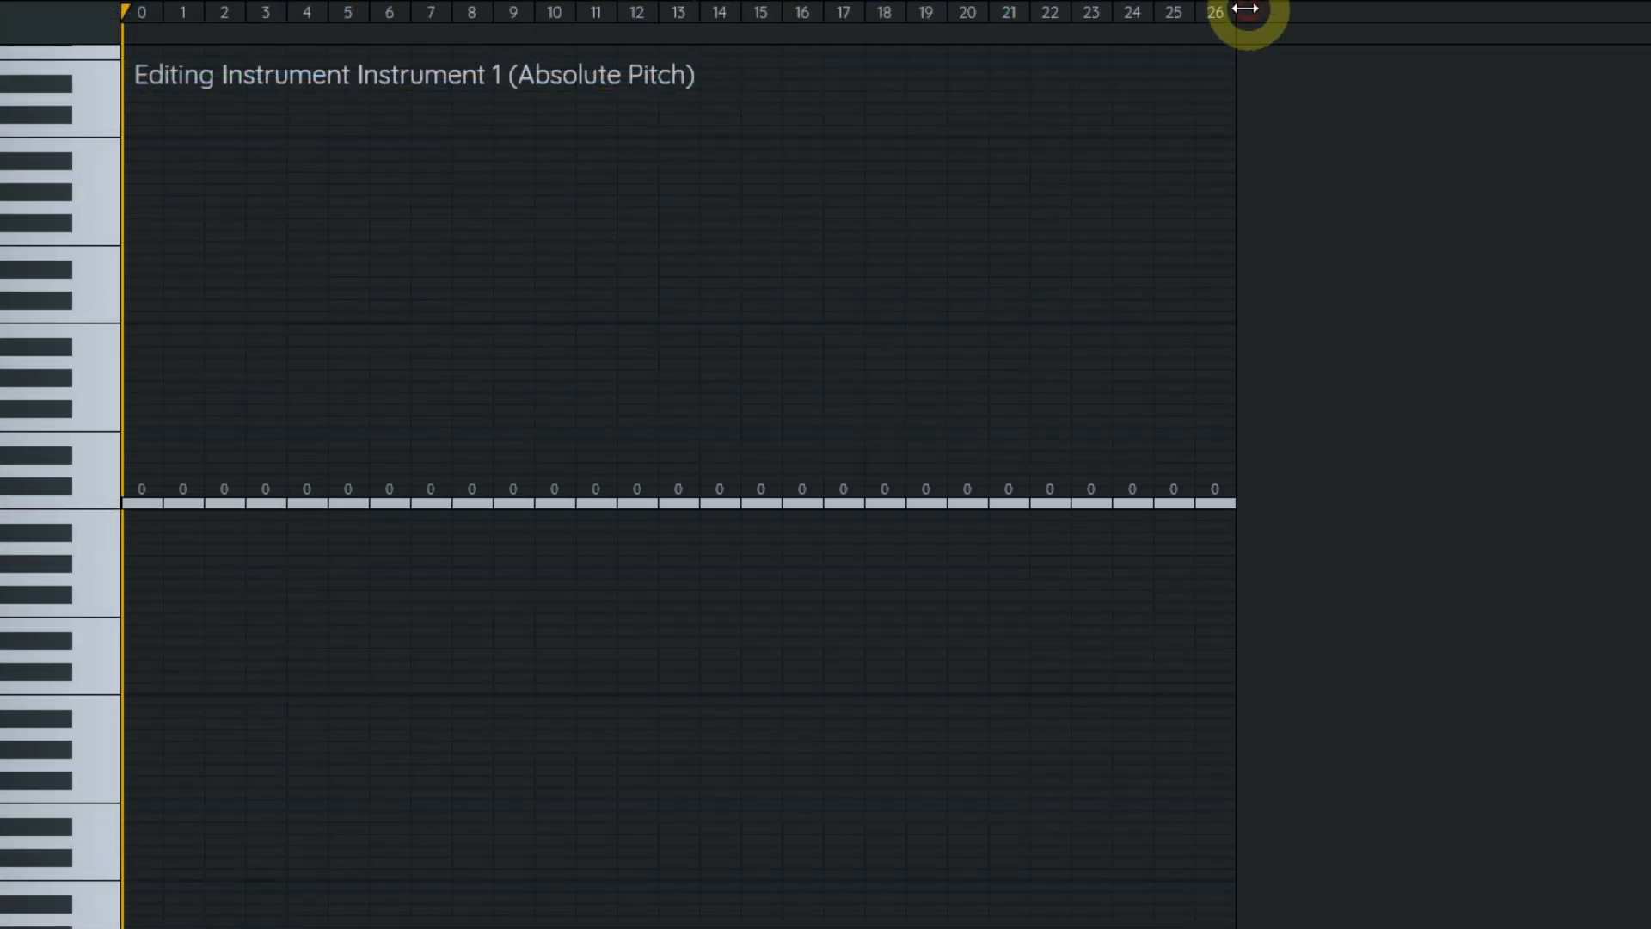
- Draw a rising curve in Instrument 1's pitch envelope and audition it with a note
mouse_move(352, 499)
left_mouse_down()
mouse_move(1062, 415)
mouse_move(1433, 308)
left_mouse_up()
left_click(97, 503)
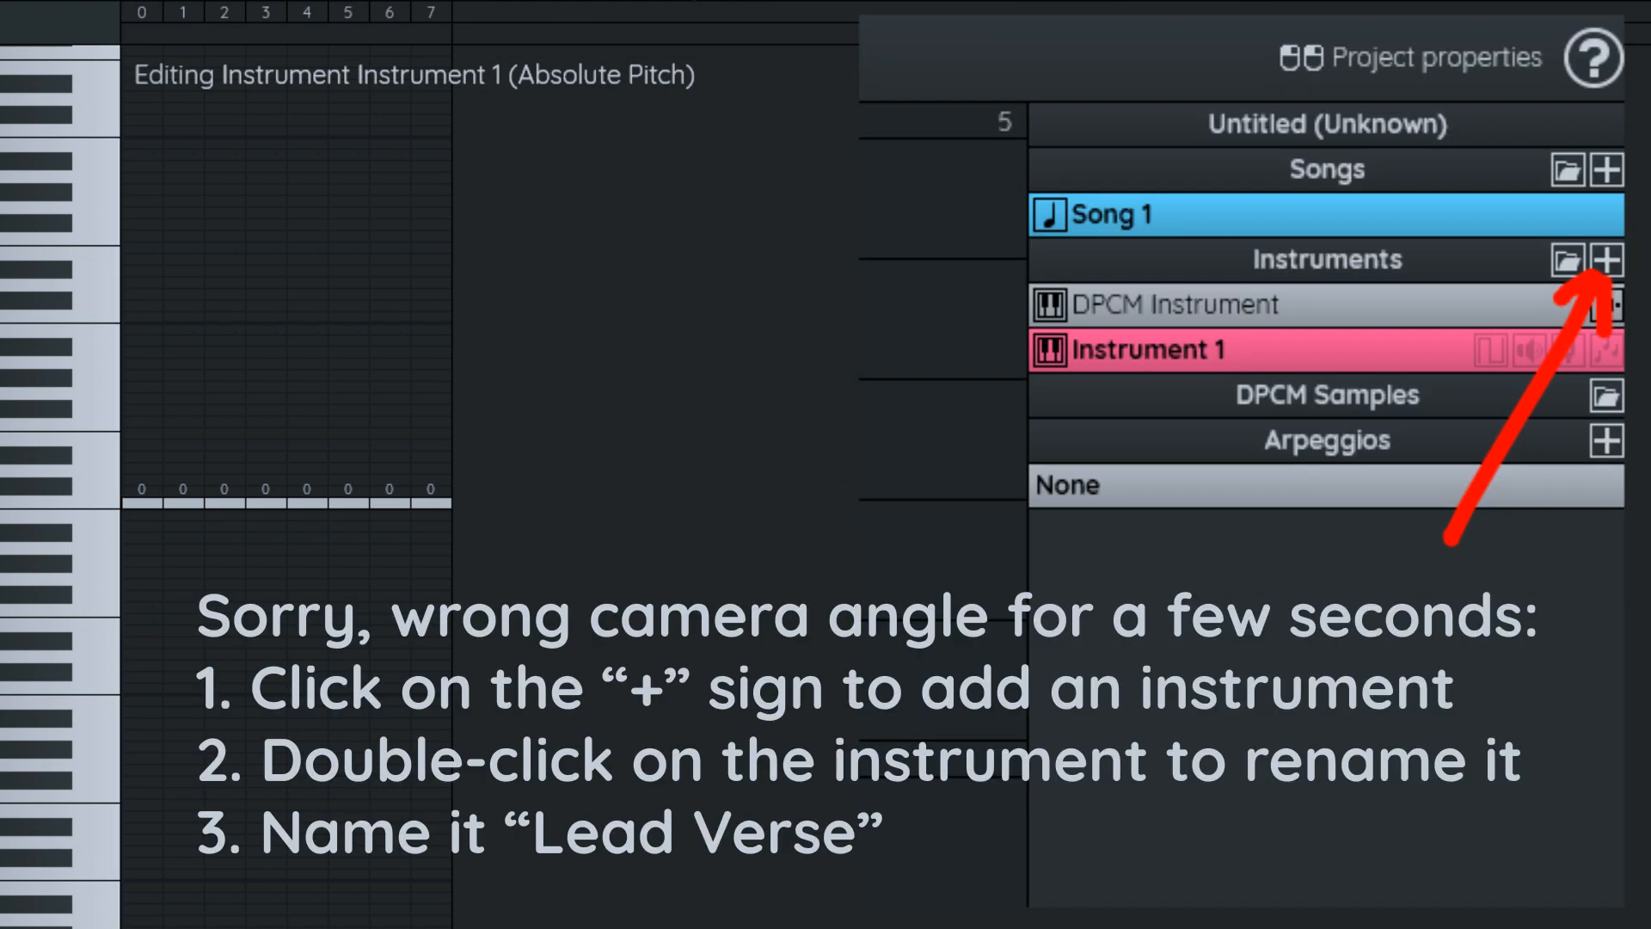
- Add a new instrument and name it LeadVerse1
type("leadVersio")
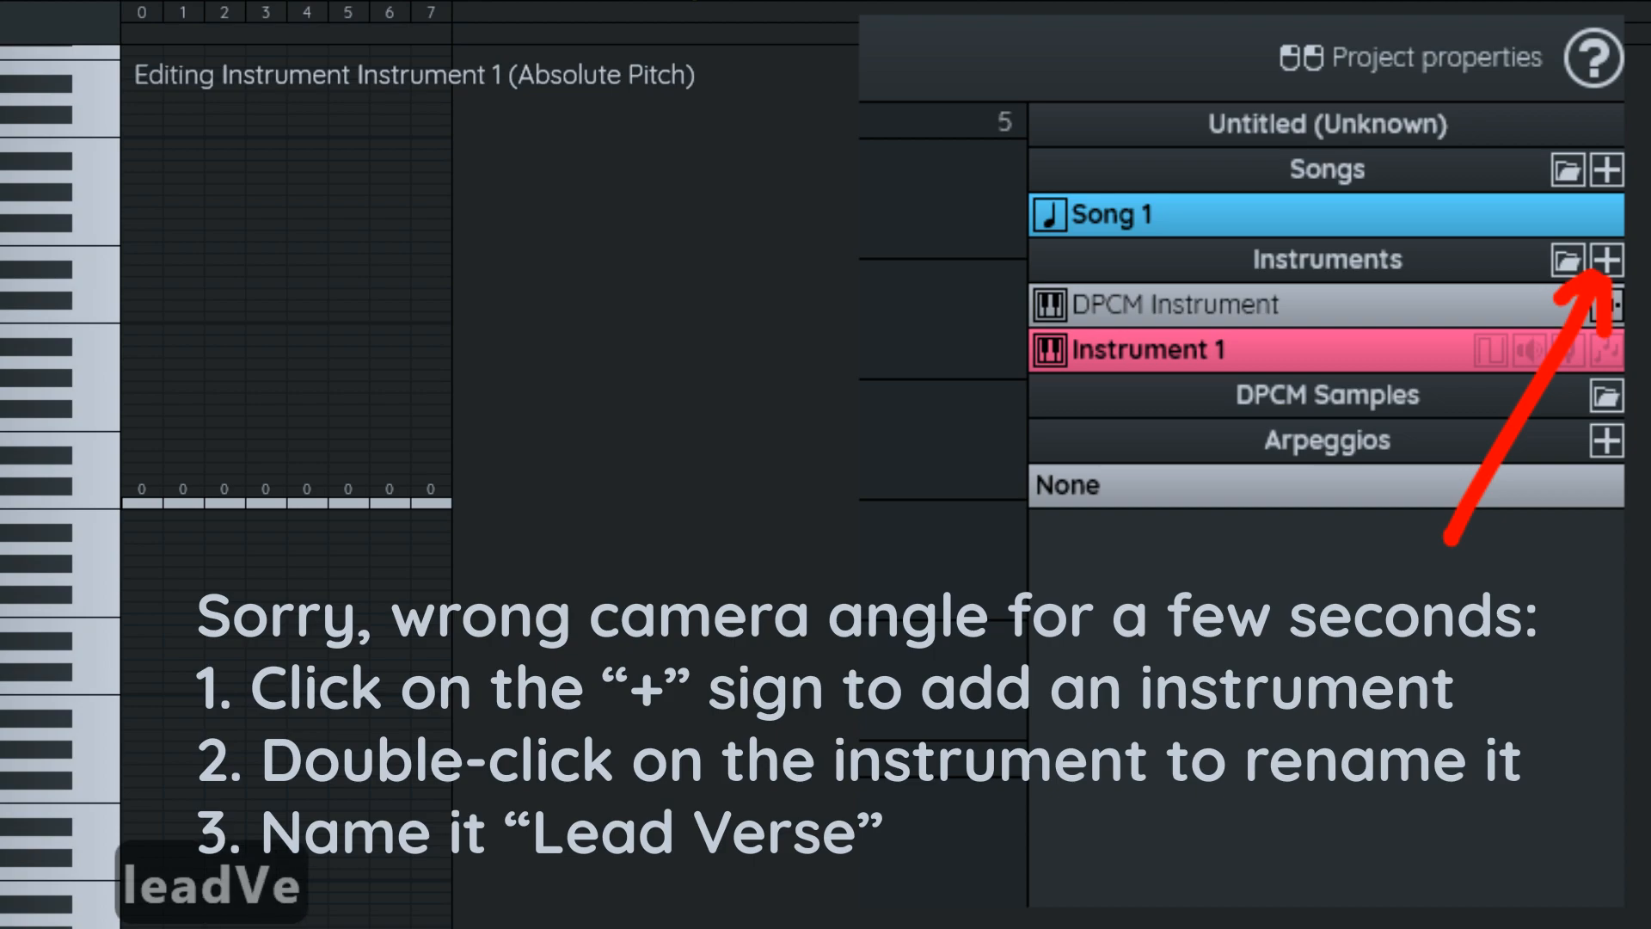
type("n")
key("BackSpace")
key("BackSpace")
key("BackSpace")
type("e")
key("Home")
key("Delete")
type("L")
key("End")
type("1")
key("Return")
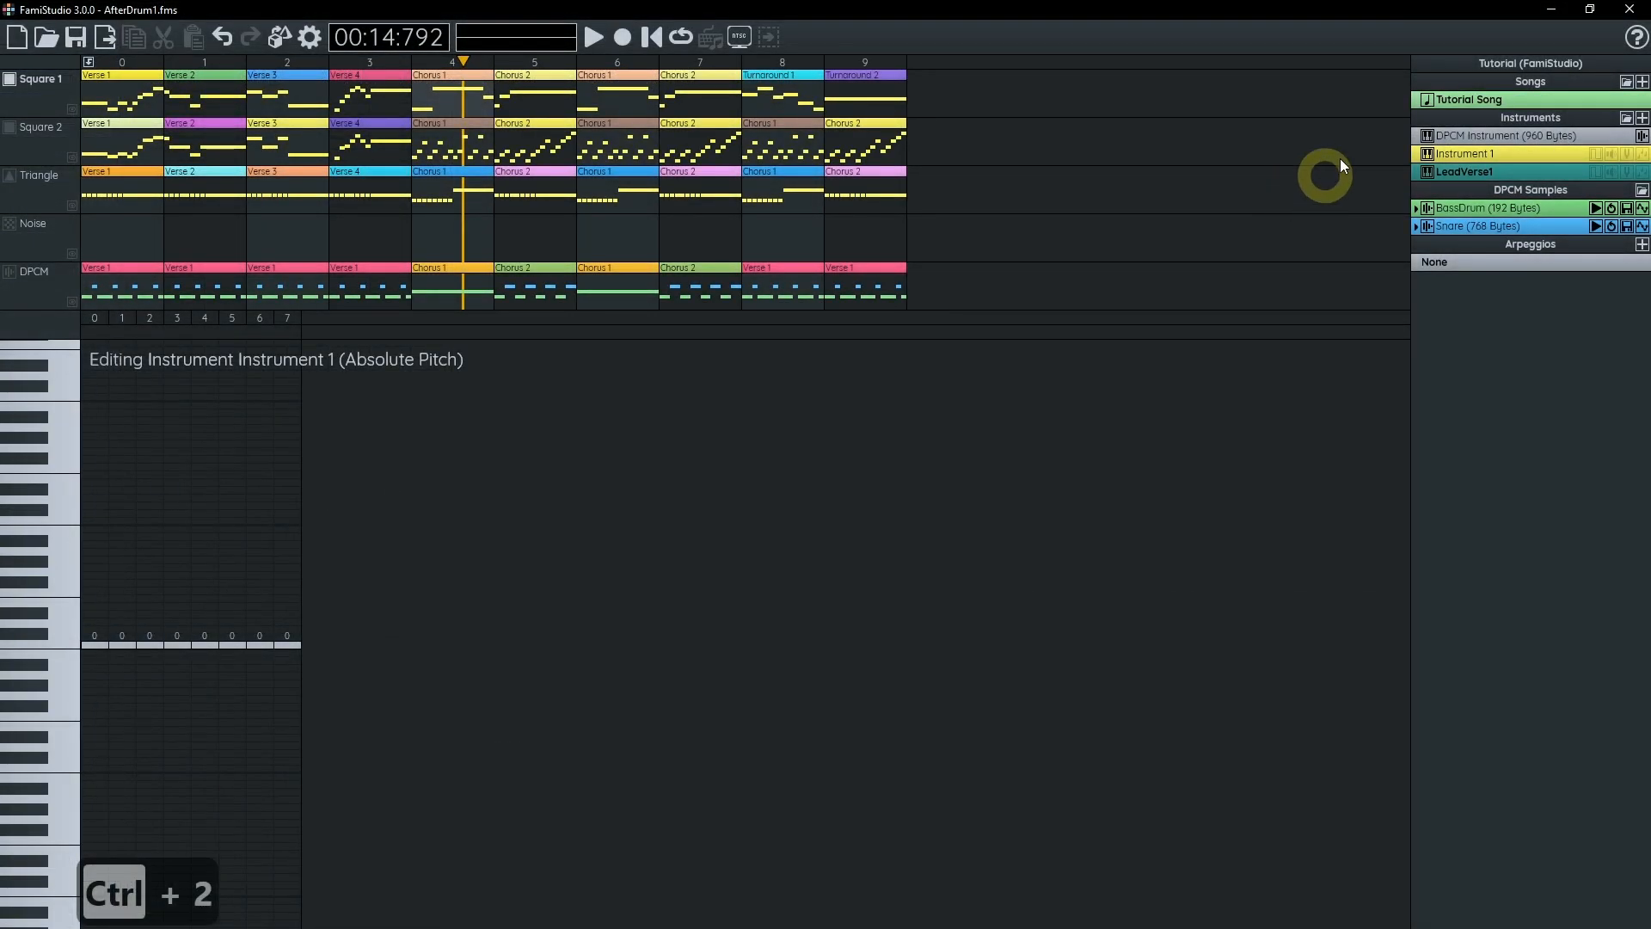
- Open LeadVerse1's volume envelope, extend it to 18 frames and draw values starting at 6, rising to 7 and falling to 4
left_click(1610, 172)
left_click_drag(336, 318, 632, 322)
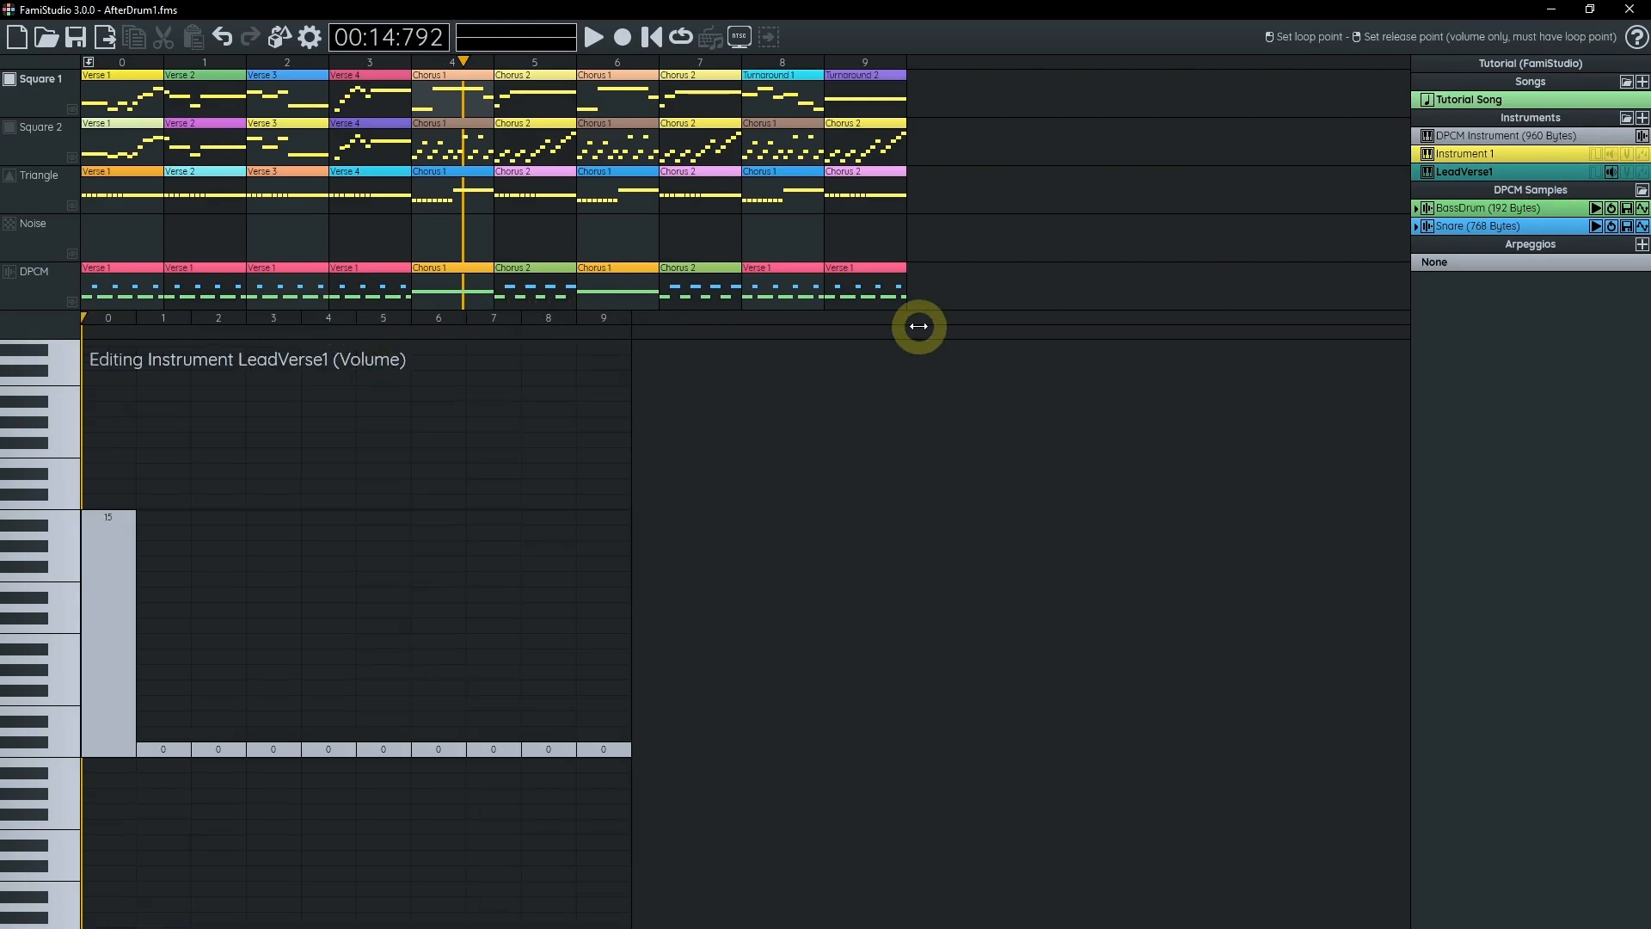
key("ctrl+3")
left_click_drag(949, 11, 1607, 11)
left_click(174, 495)
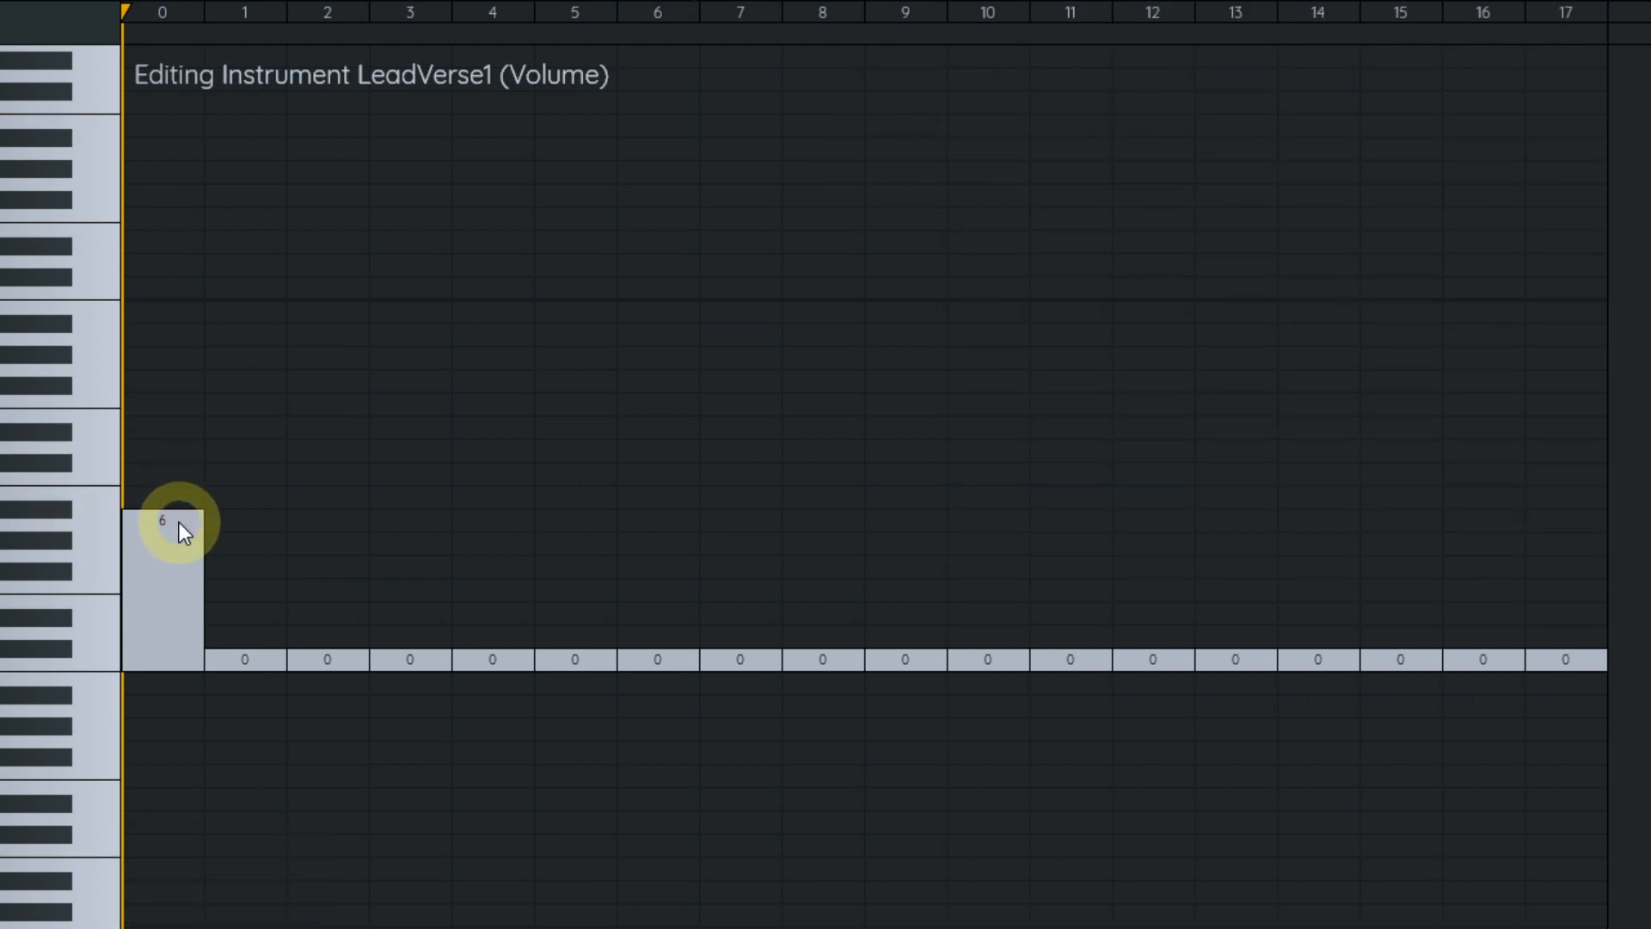
mouse_move(179, 523)
left_mouse_down()
mouse_move(479, 501)
mouse_move(804, 524)
left_mouse_up()
scroll(633, 545, "down", 1)
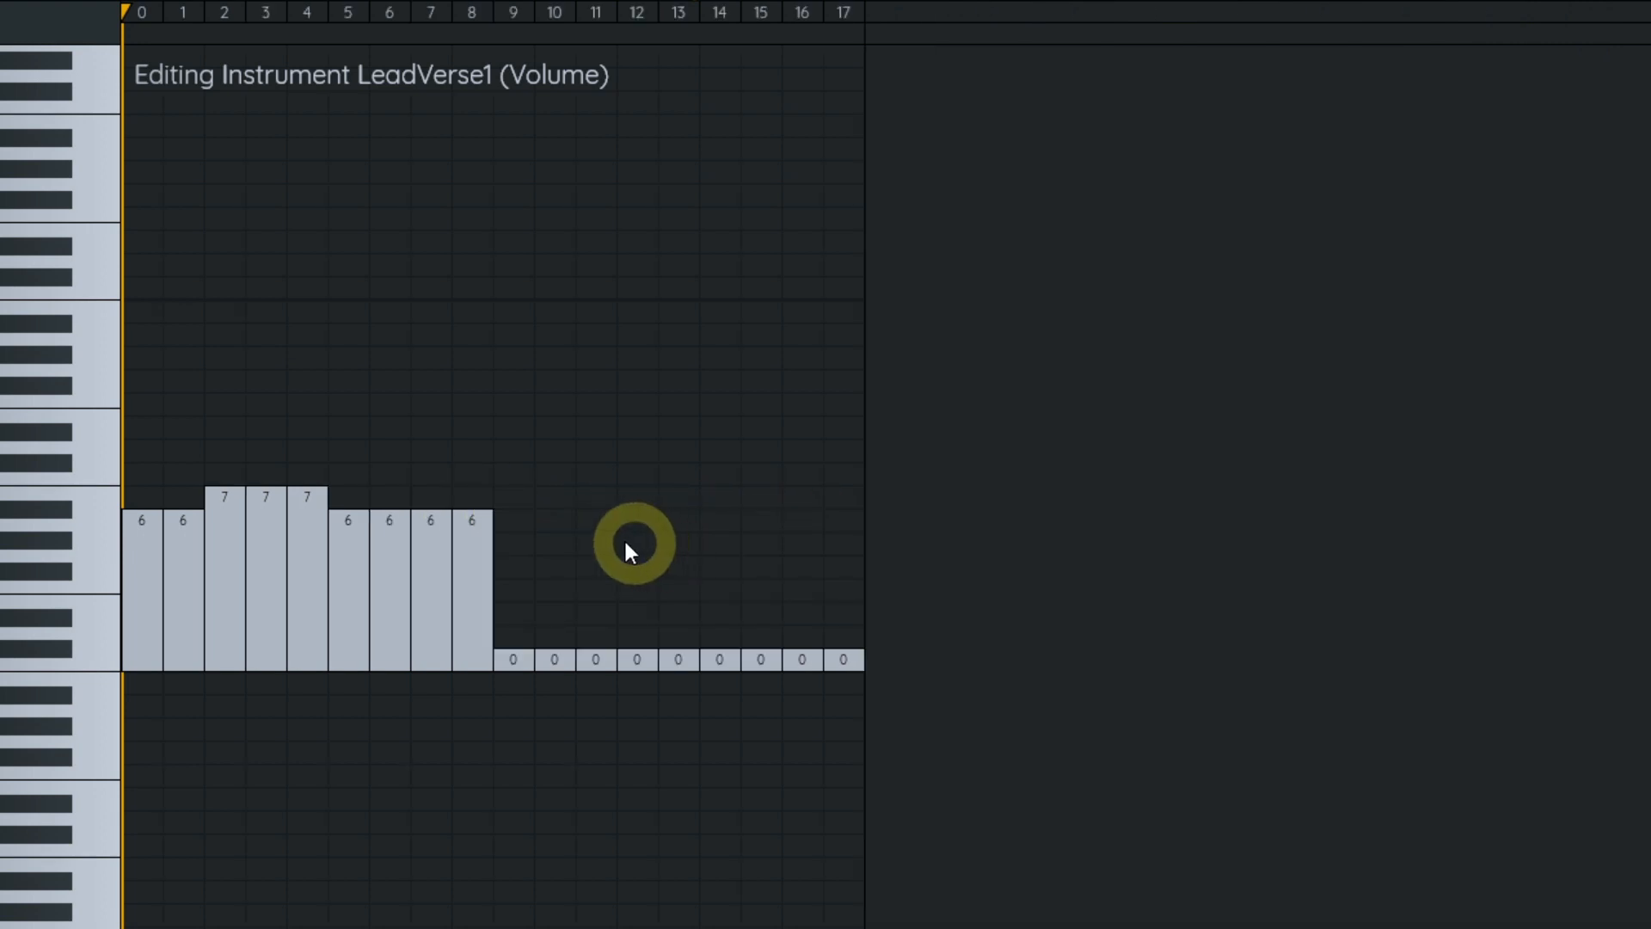
mouse_move(509, 537)
left_mouse_down()
mouse_move(743, 537)
mouse_move(817, 567)
left_mouse_up()
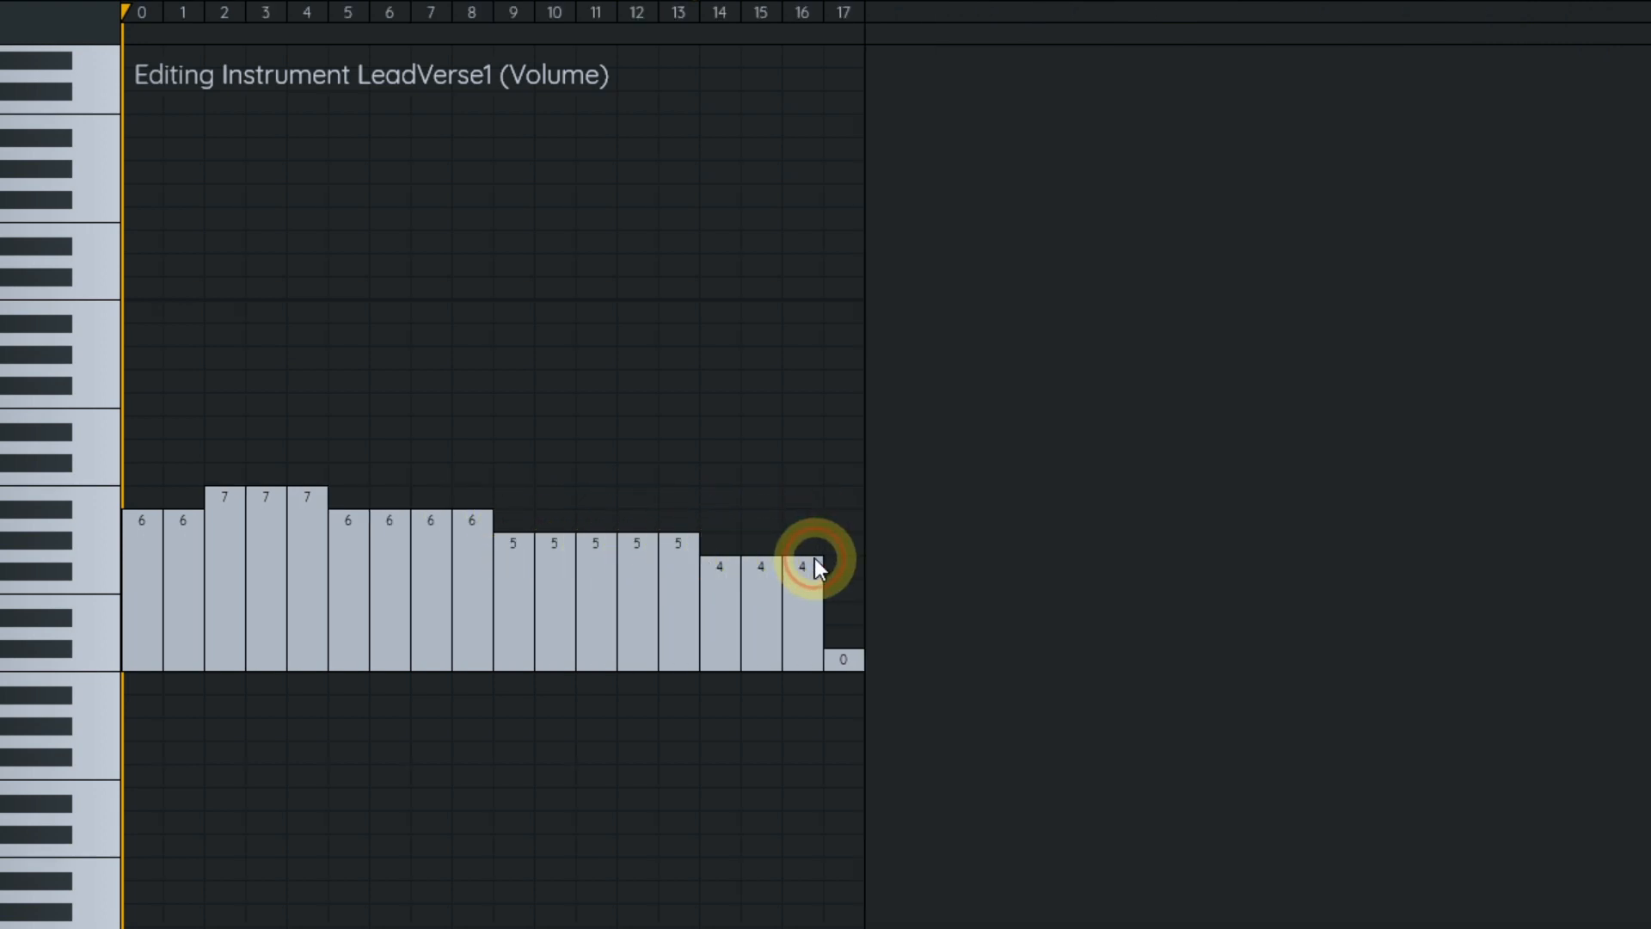
- Continue the volume envelope's fade from 4 down to 1 and set its length to 30 frames
left_click_drag(865, 14, 1607, 27)
left_click_drag(849, 571, 1334, 641)
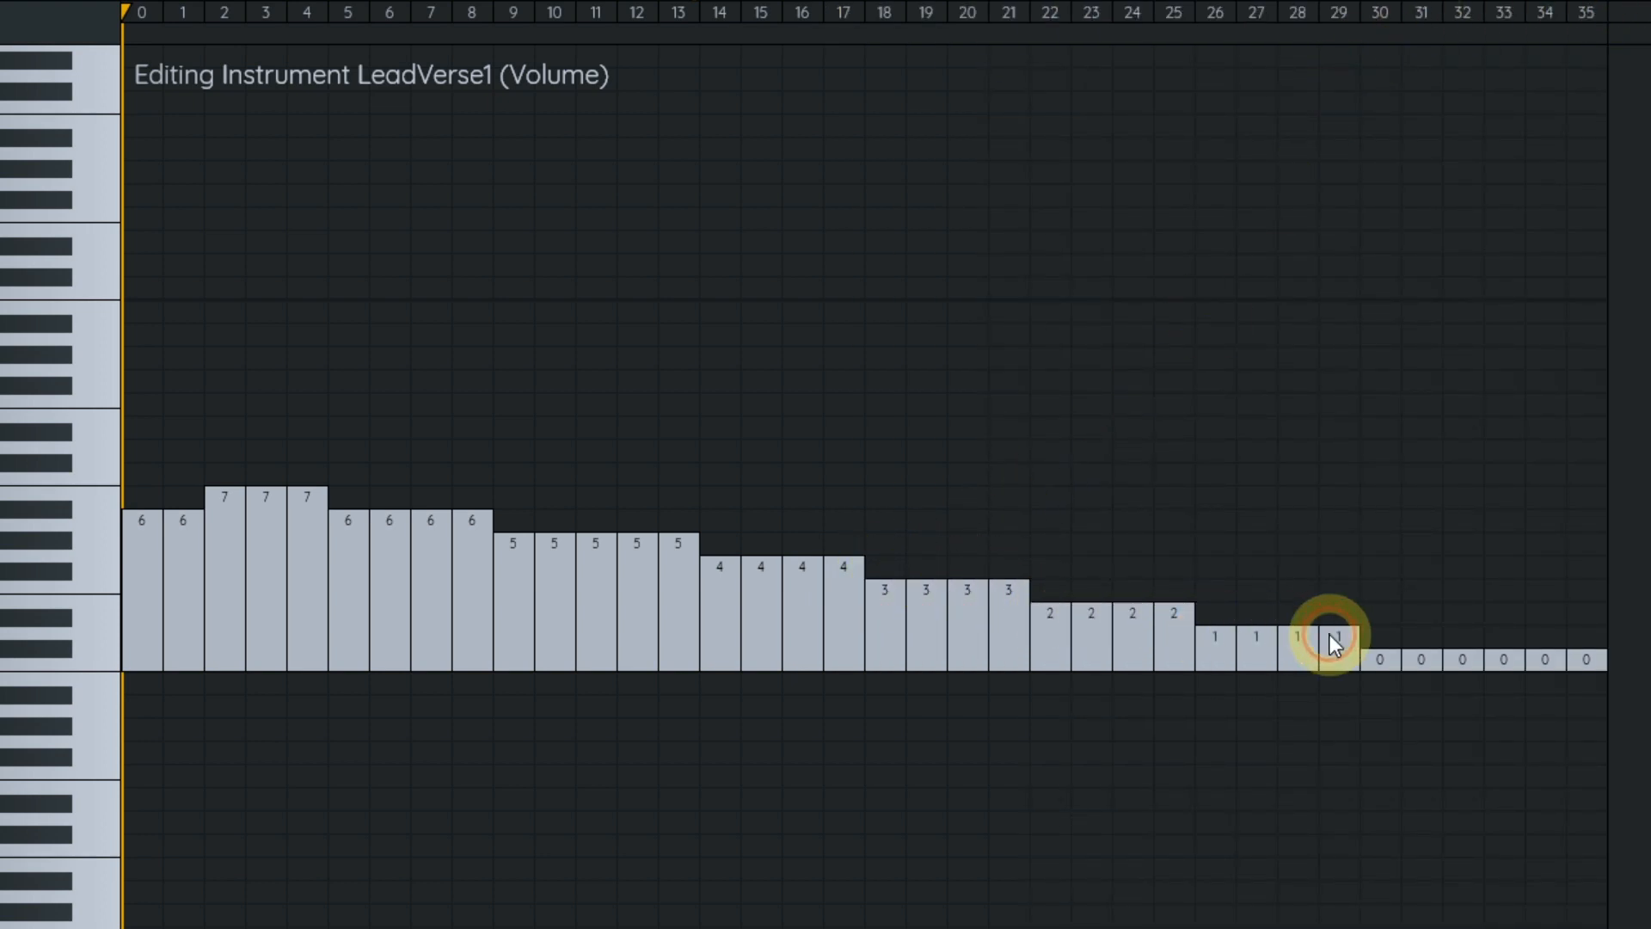
left_click_drag(1411, 14, 1357, 14)
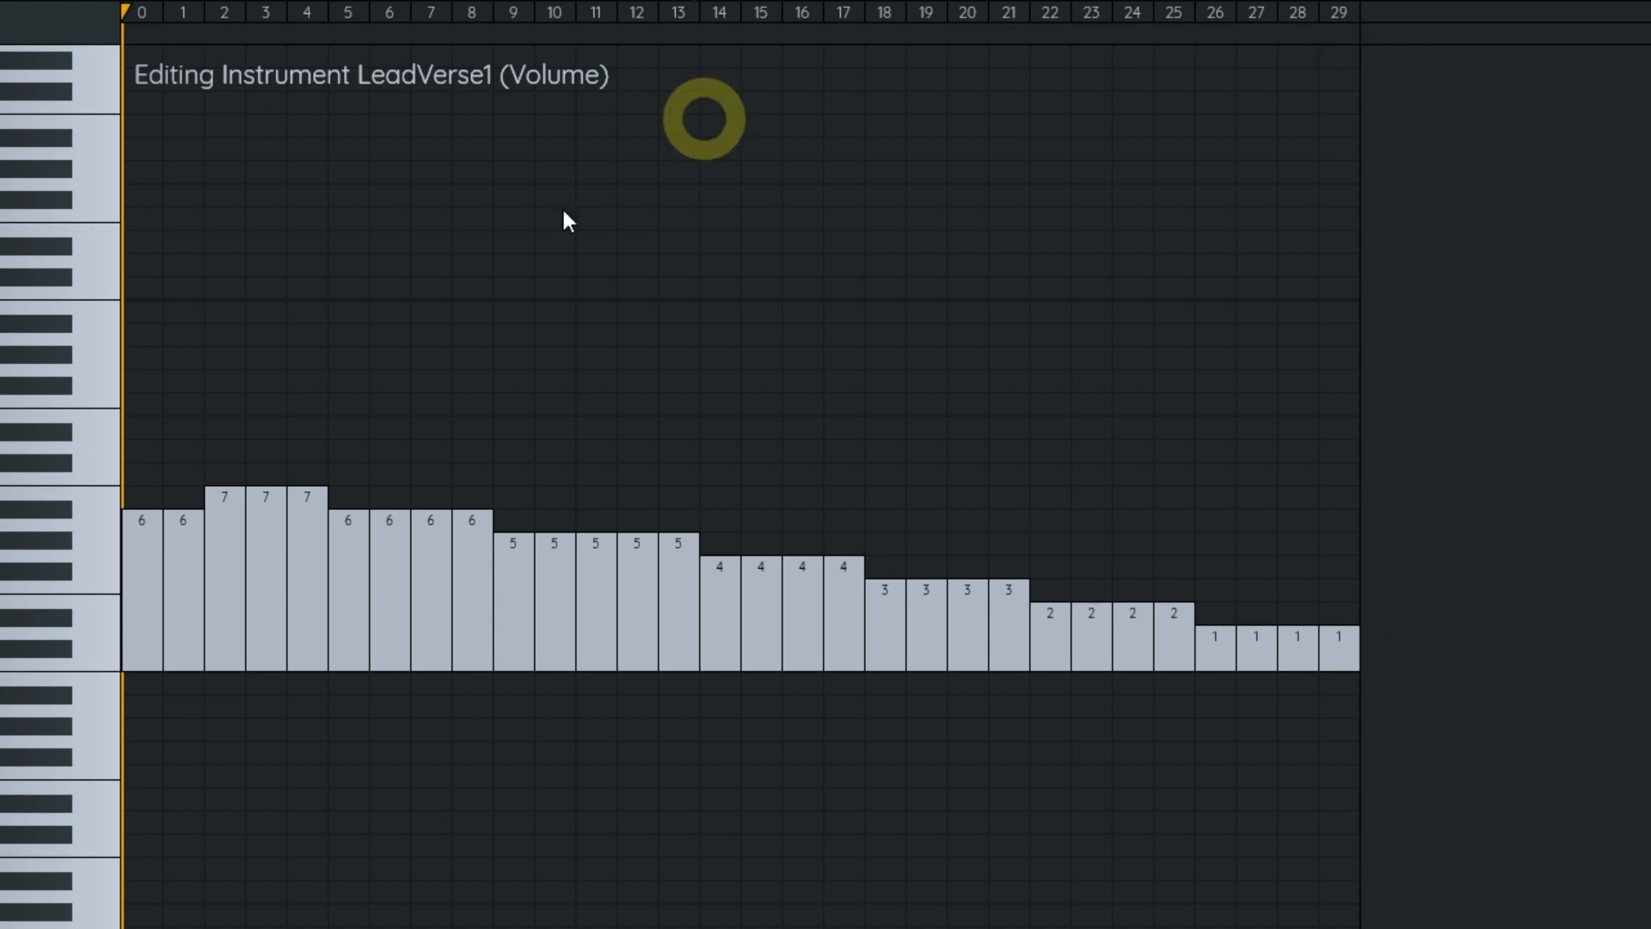
- Set the volume envelope's loop point at frame 9 and release point at frame 10, and audition it
left_click_drag(502, 29, 528, 29)
left_click(91, 659)
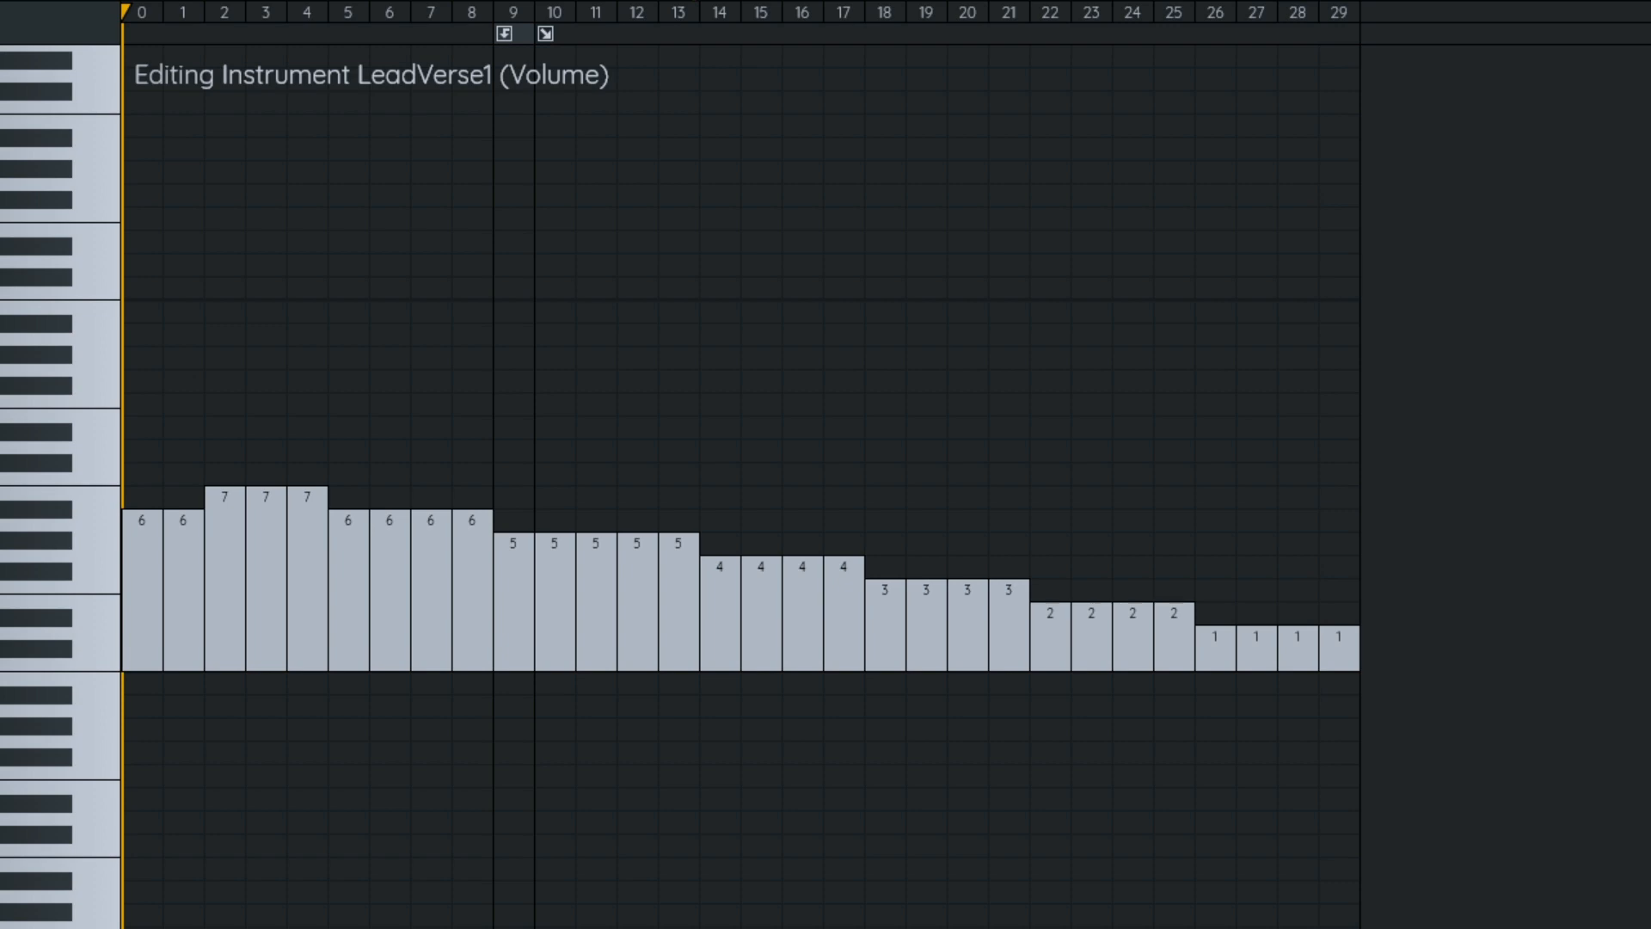
- Open and lengthen LeadVerse1's pitch envelope, and draw a vibrato wave between 2 and -2 across frames 31 to 39
key("ctrl+2")
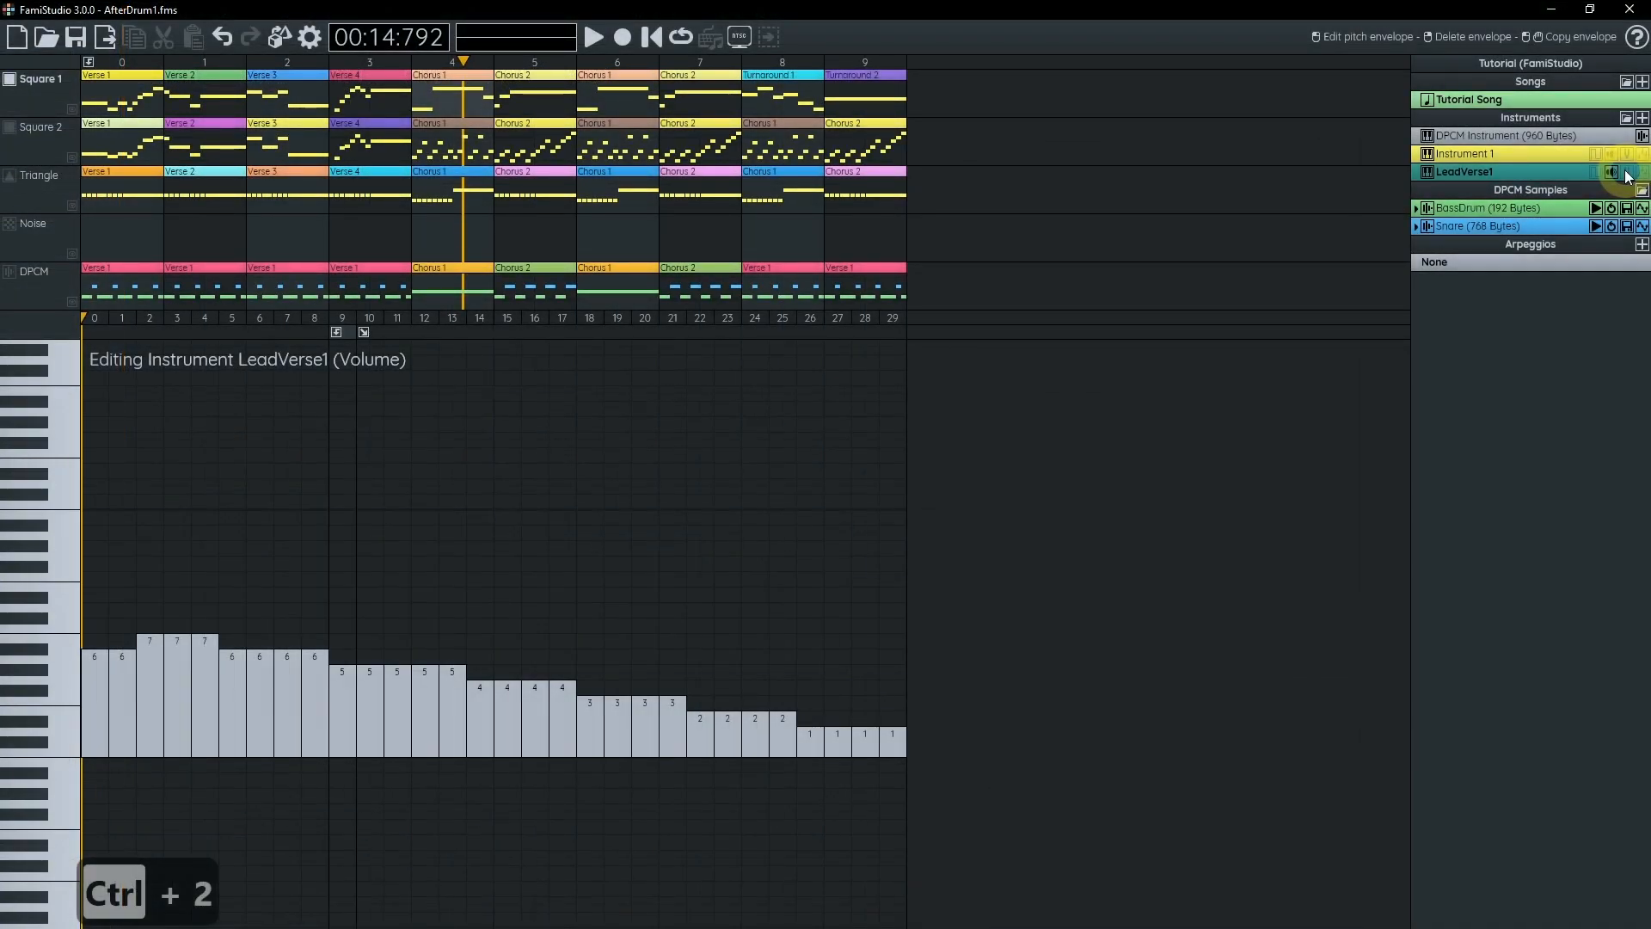
left_click(1617, 174)
scroll(735, 566, "down", 3)
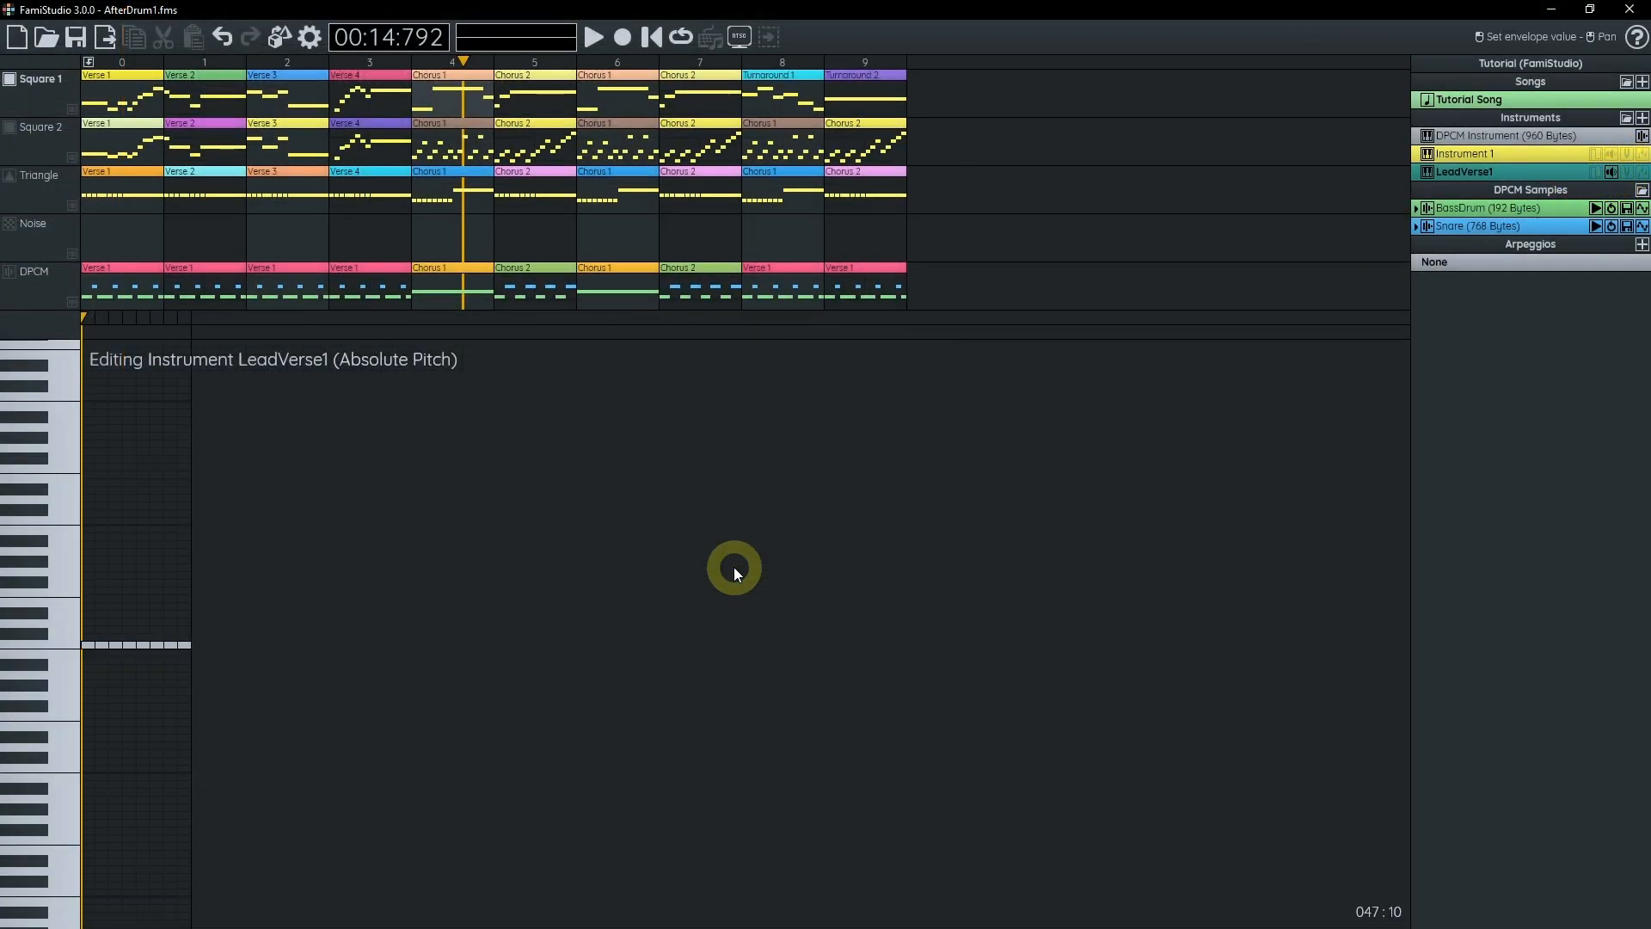
key("ctrl+3")
left_click_drag(286, 12, 1401, 19)
scroll(922, 172, "up", 1)
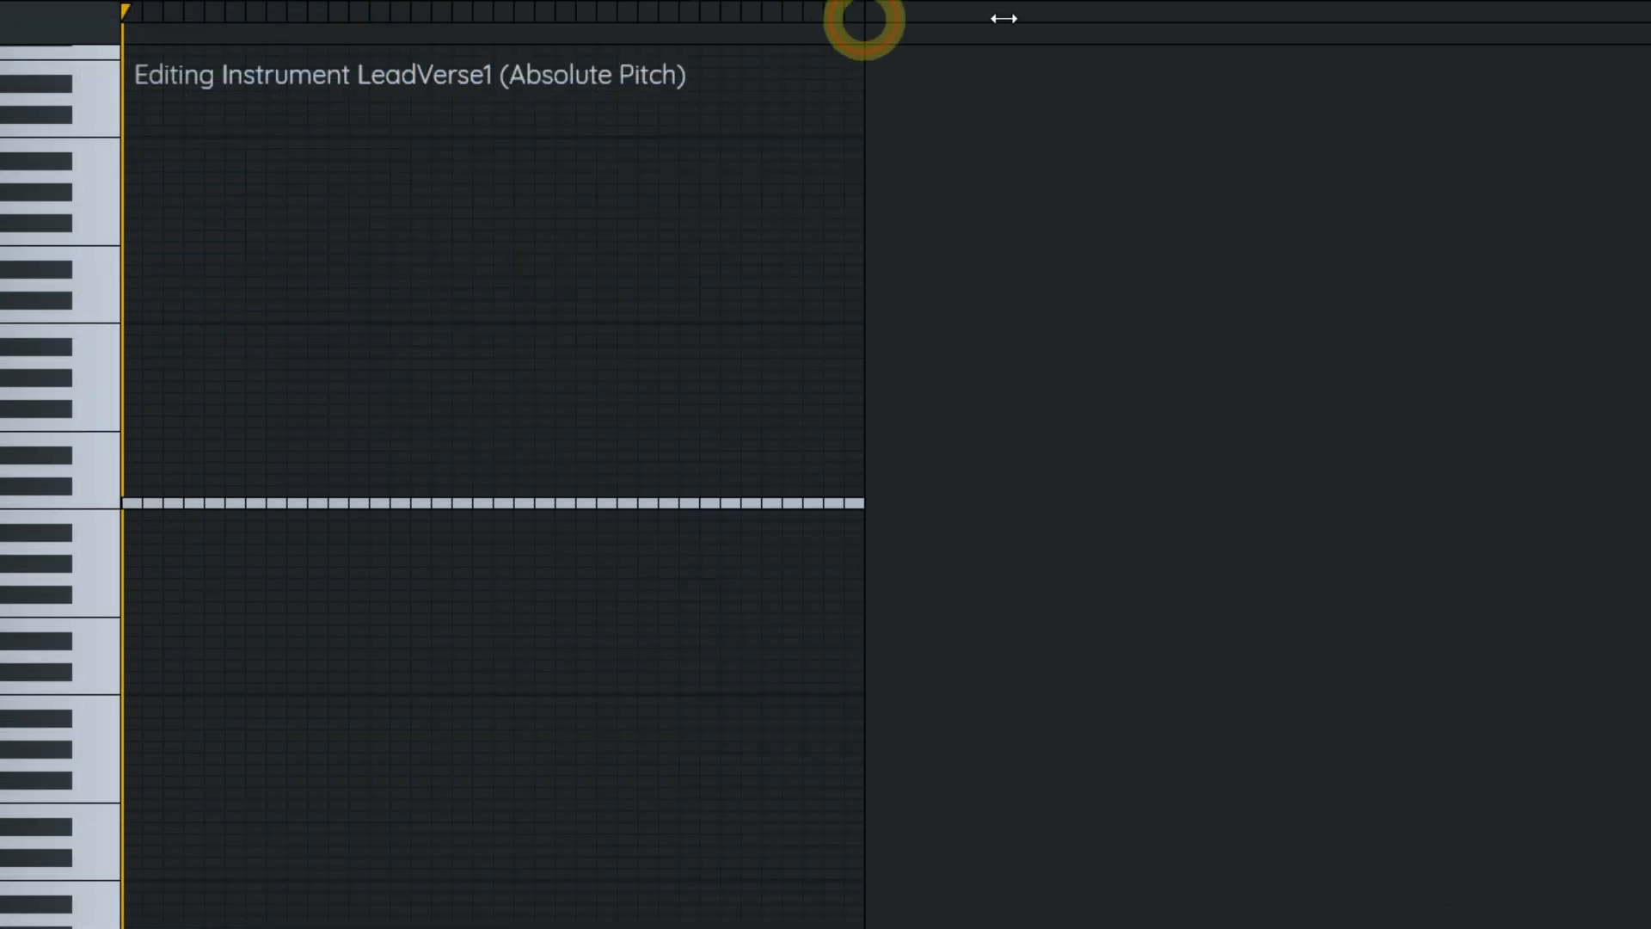
left_click_drag(993, 171, 1101, 163)
scroll(1101, 163, "right", 4)
scroll(1054, 168, "left", 4)
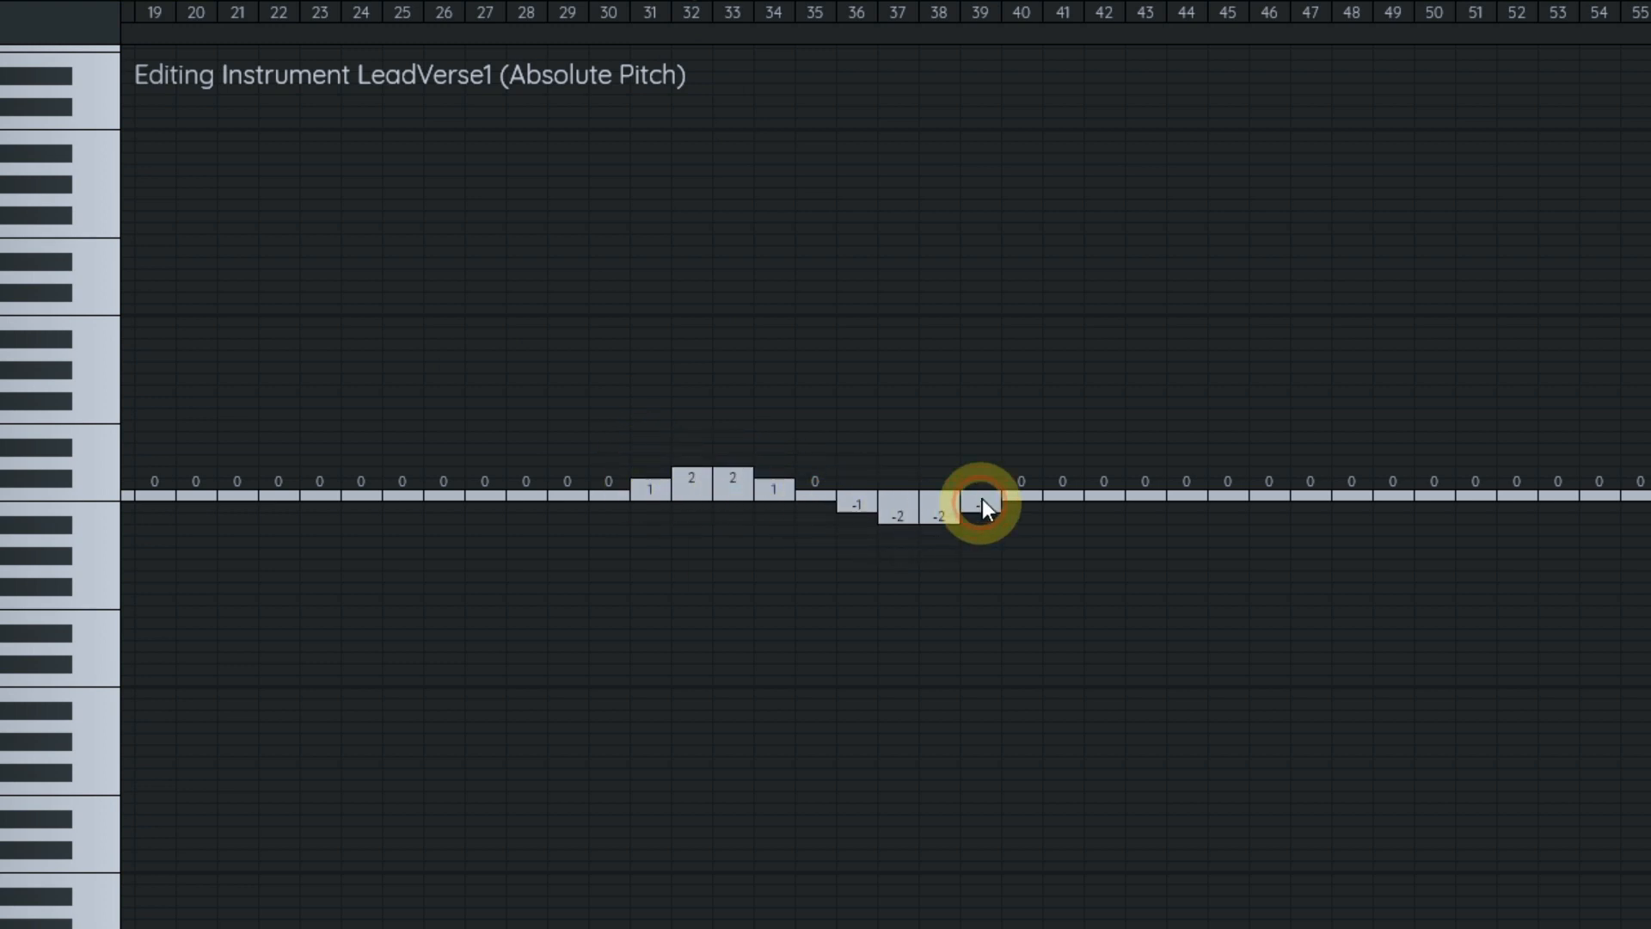
- Shorten the pitch envelope to 40 frames, set its loop point at frame 30, and audition the delayed vibrato
left_click_drag(1070, 29, 1003, 15)
mouse_move(597, 30)
left_mouse_down()
mouse_move(562, 31)
mouse_move(591, 30)
left_mouse_up()
scroll(448, 334, "down", 1)
left_click_drag(446, 334, 812, 338)
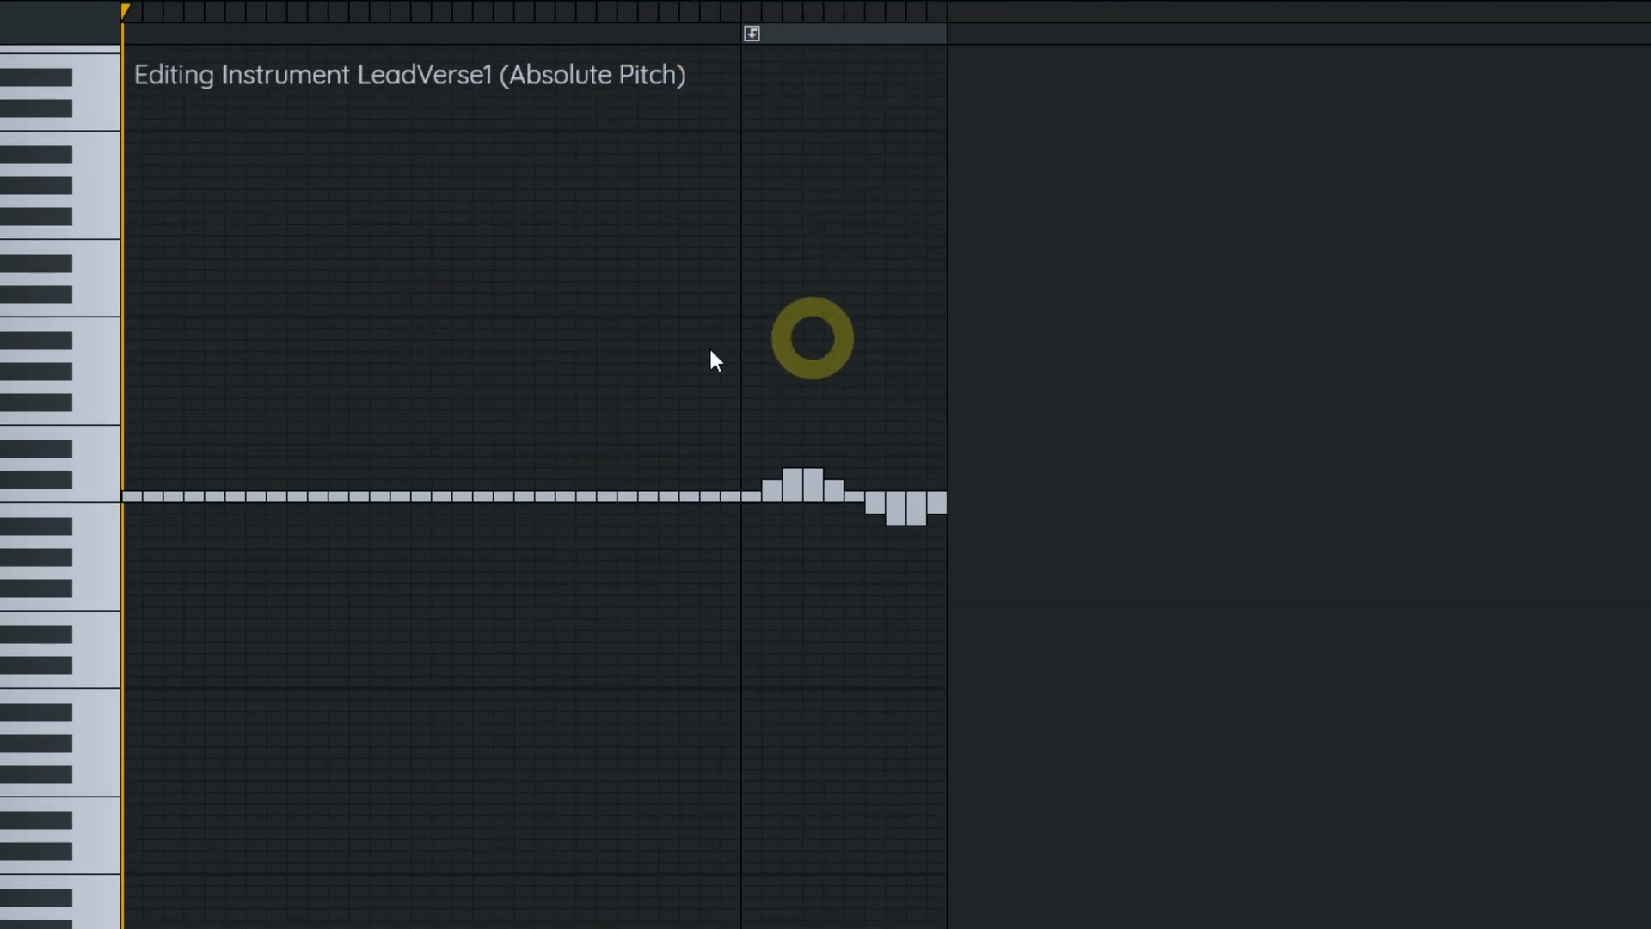
left_click(96, 494)
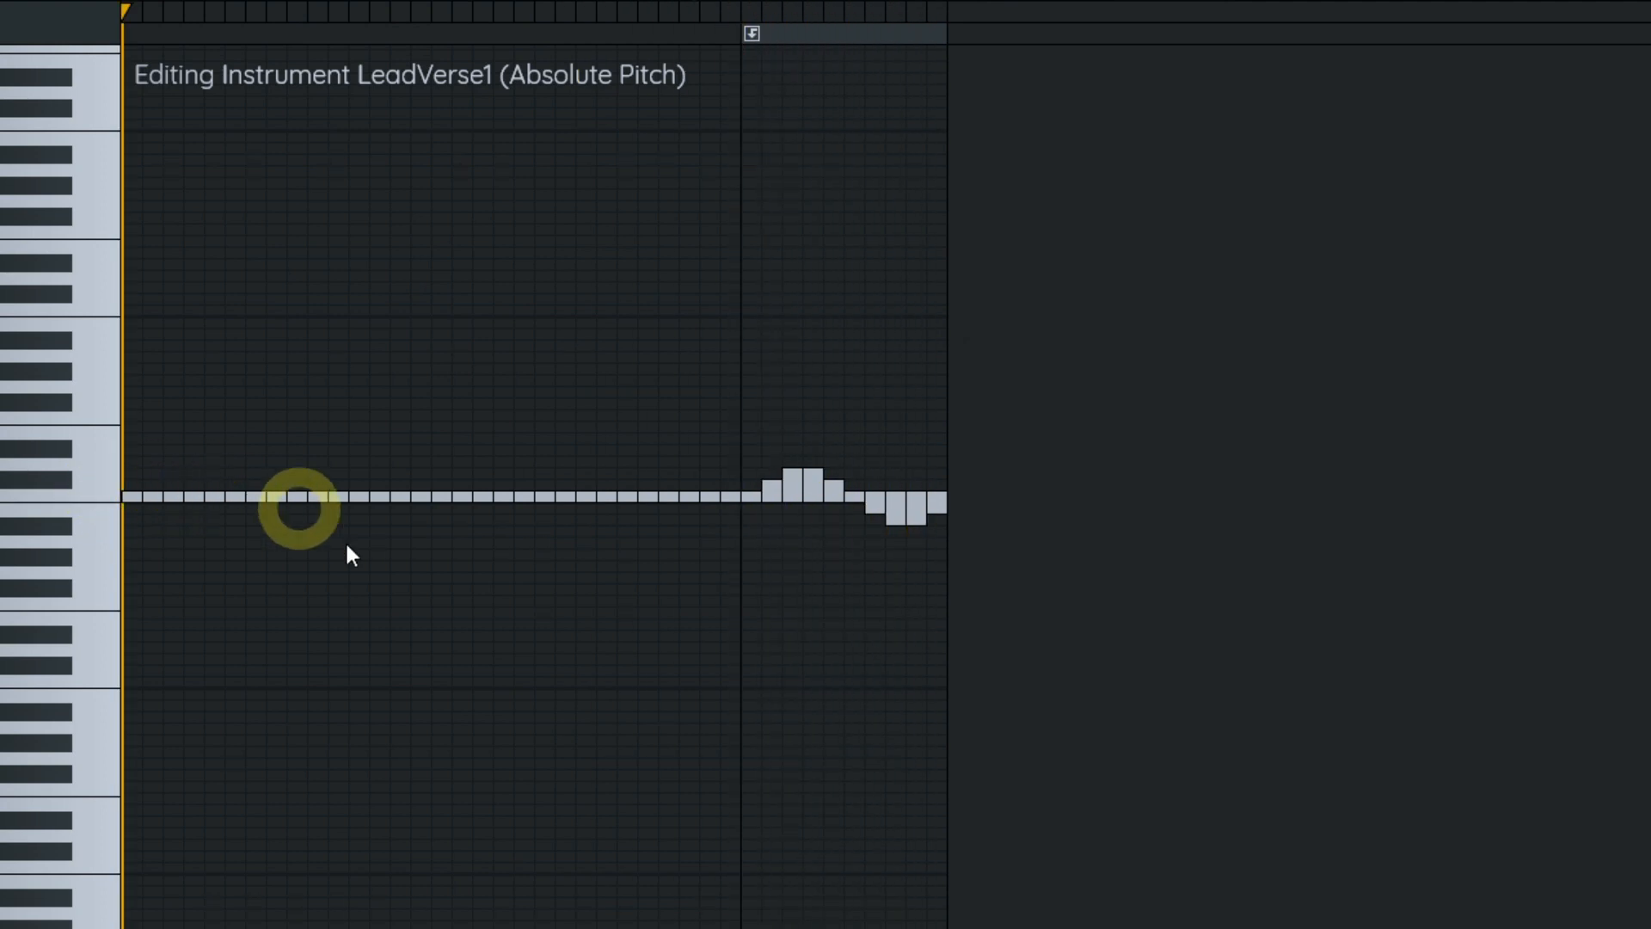
scroll(514, 487, "up", 1)
left_click_drag(515, 488, 1359, 414)
scroll(1015, 483, "down", 1)
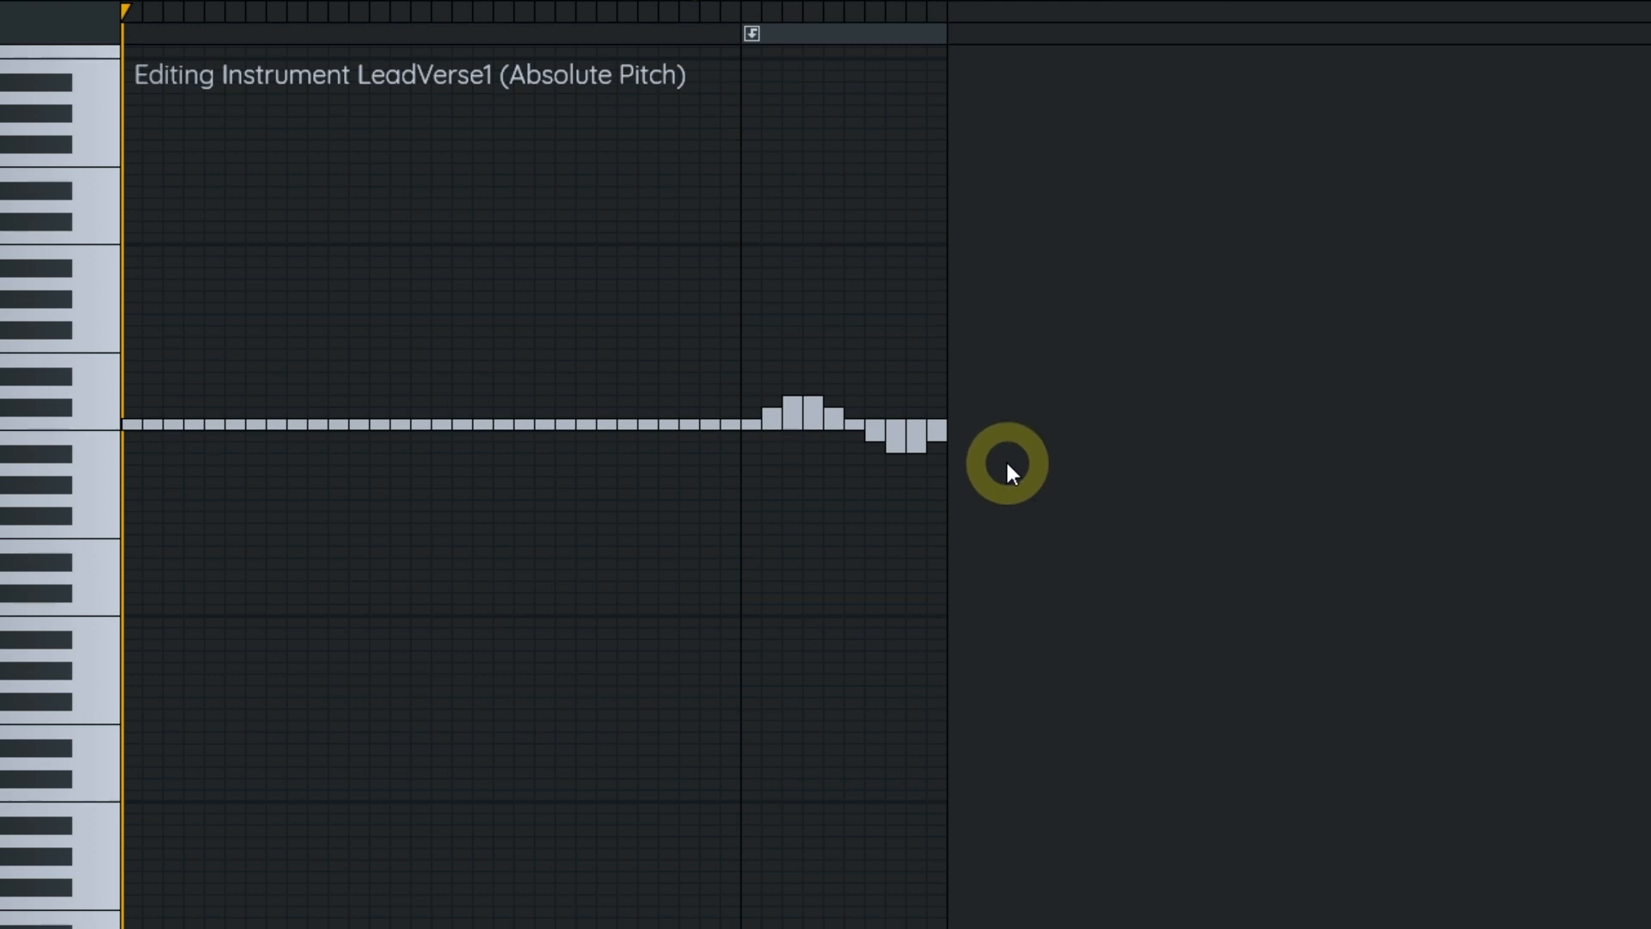
- Open LeadVerse1's duty cycle envelope and audition duty value 0 on low and high notes
key("ctrl+2")
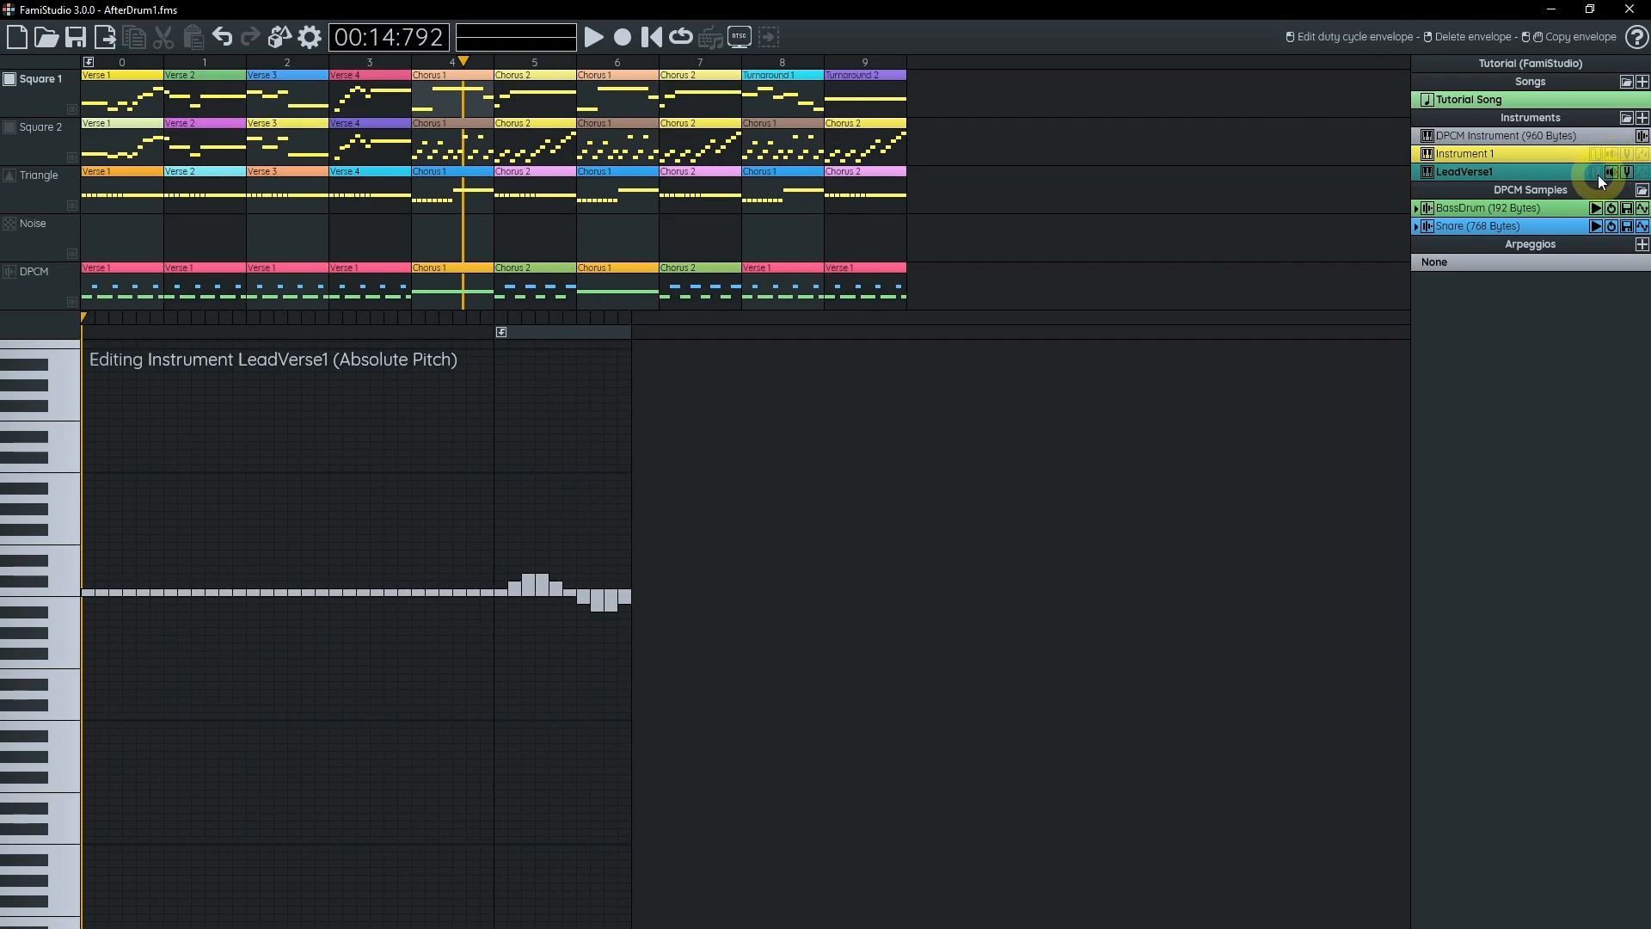
left_click(1598, 172)
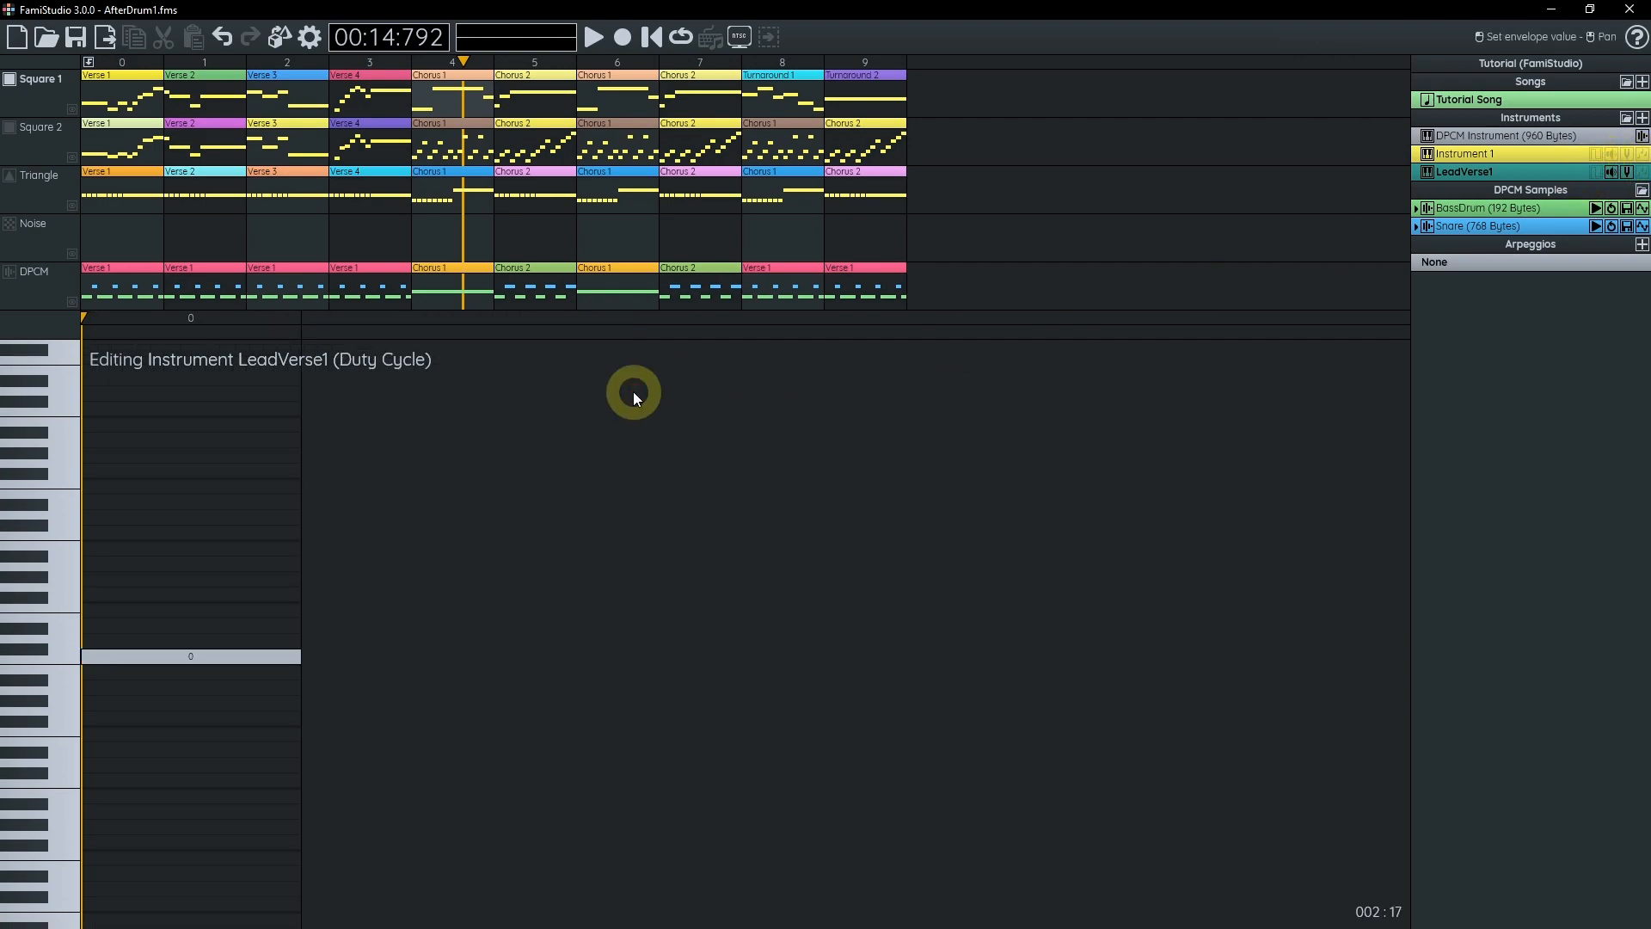
key("ctrl+3")
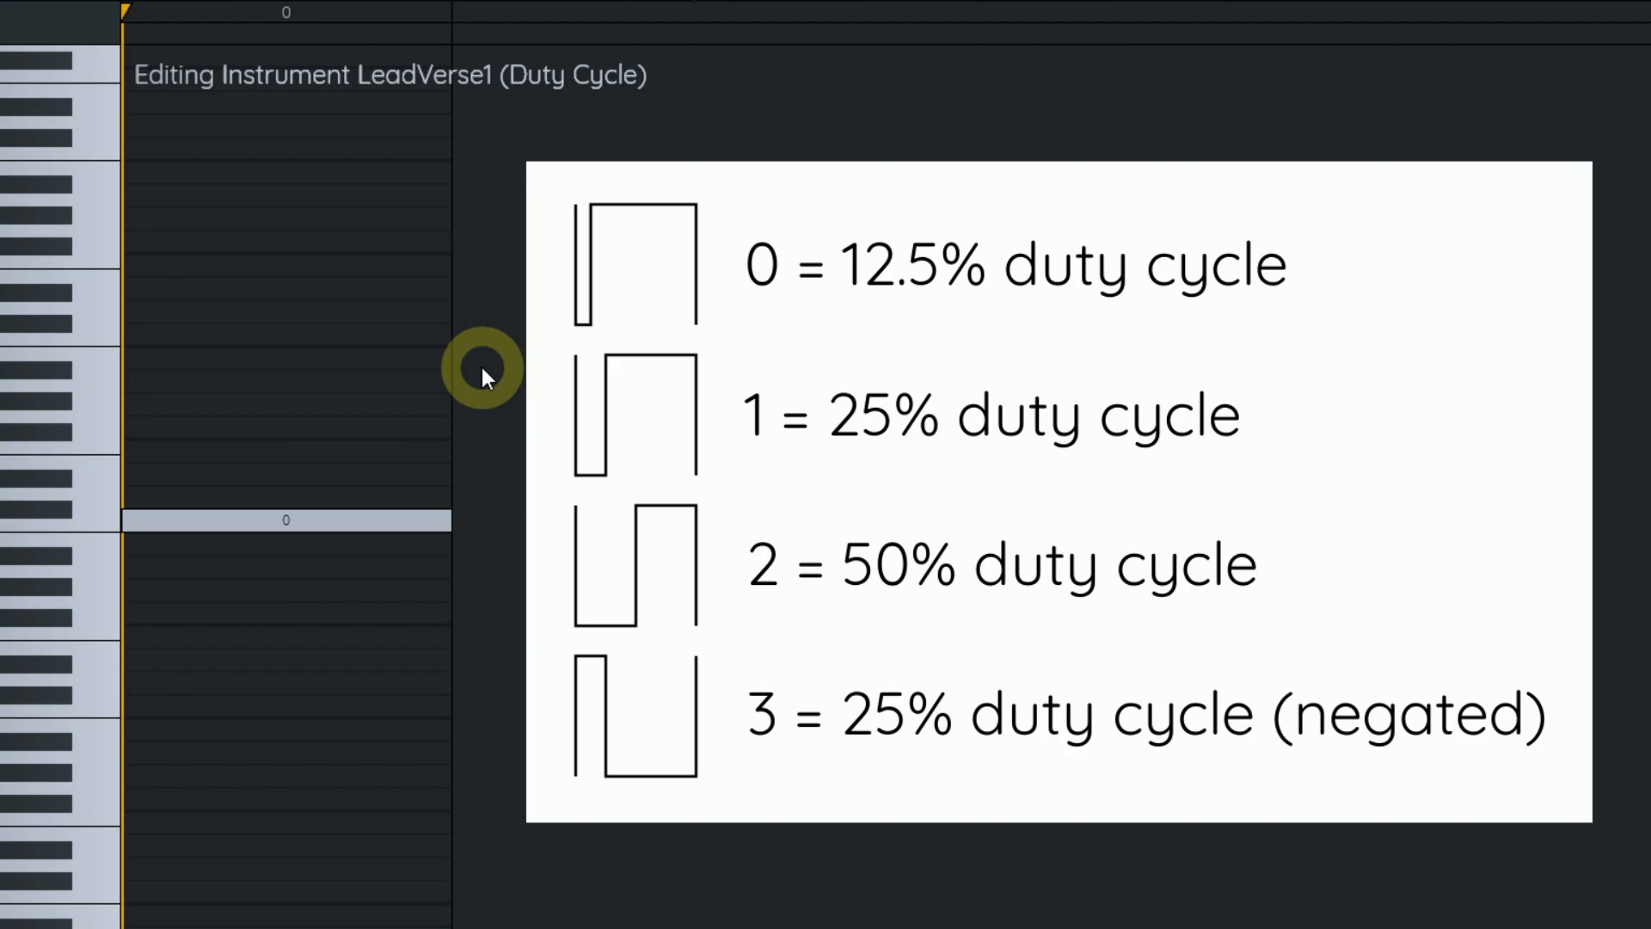
left_click(91, 338)
left_click(85, 518)
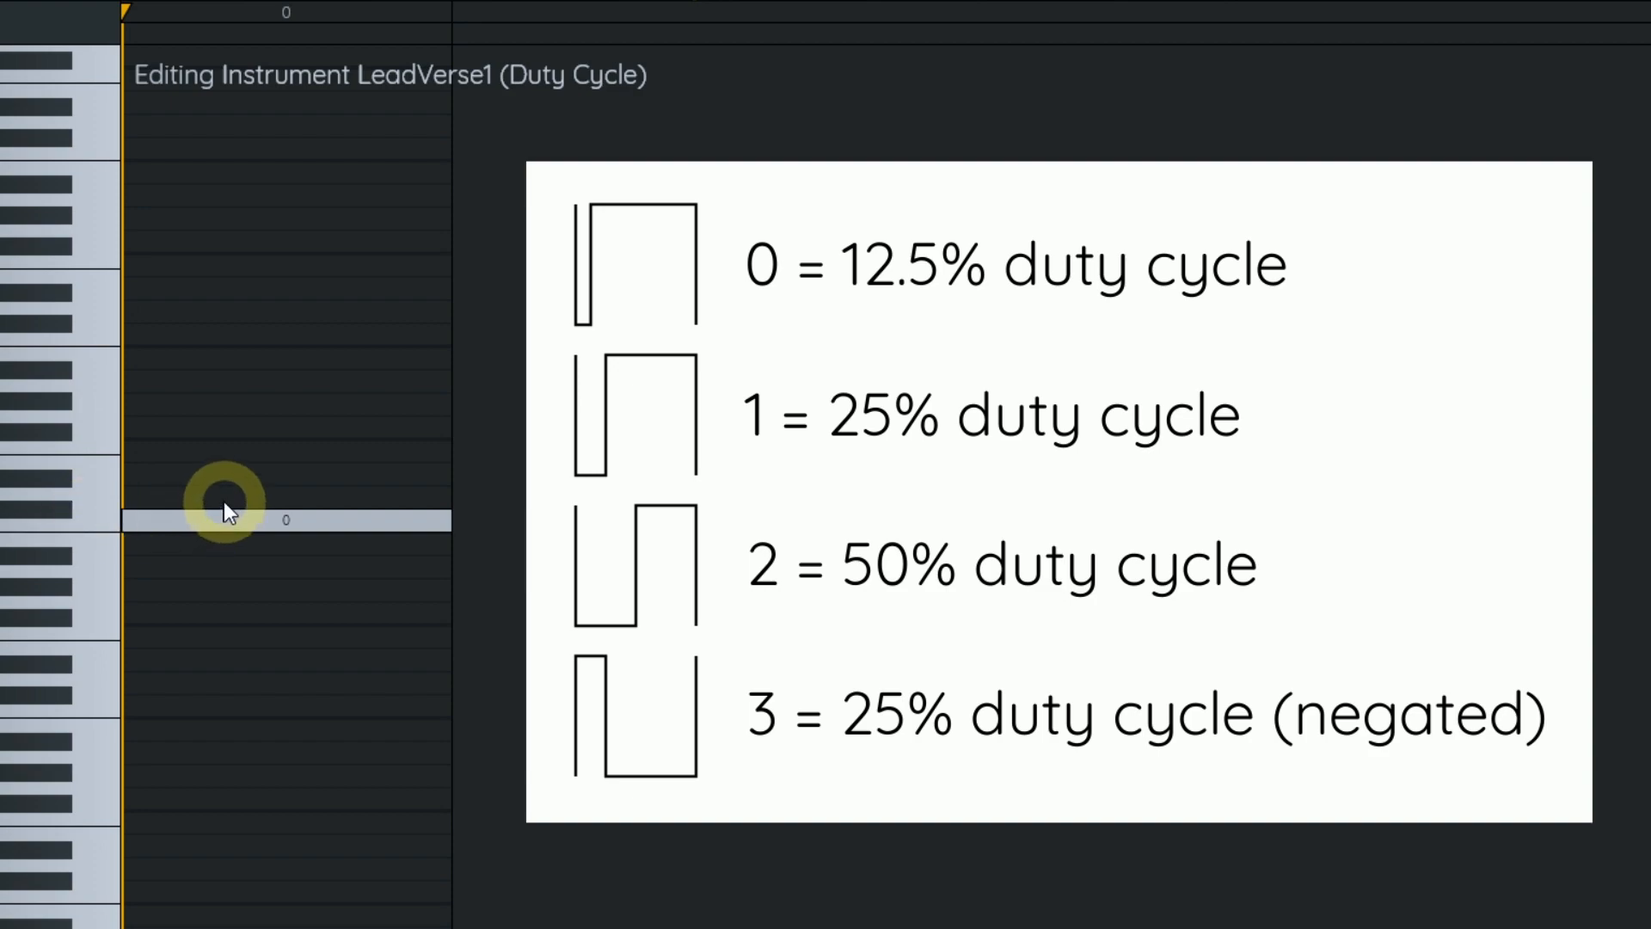
- Set the single-frame duty cycle value to 1, then 2, auditioning the sound of each
left_click(224, 502)
left_click(89, 525)
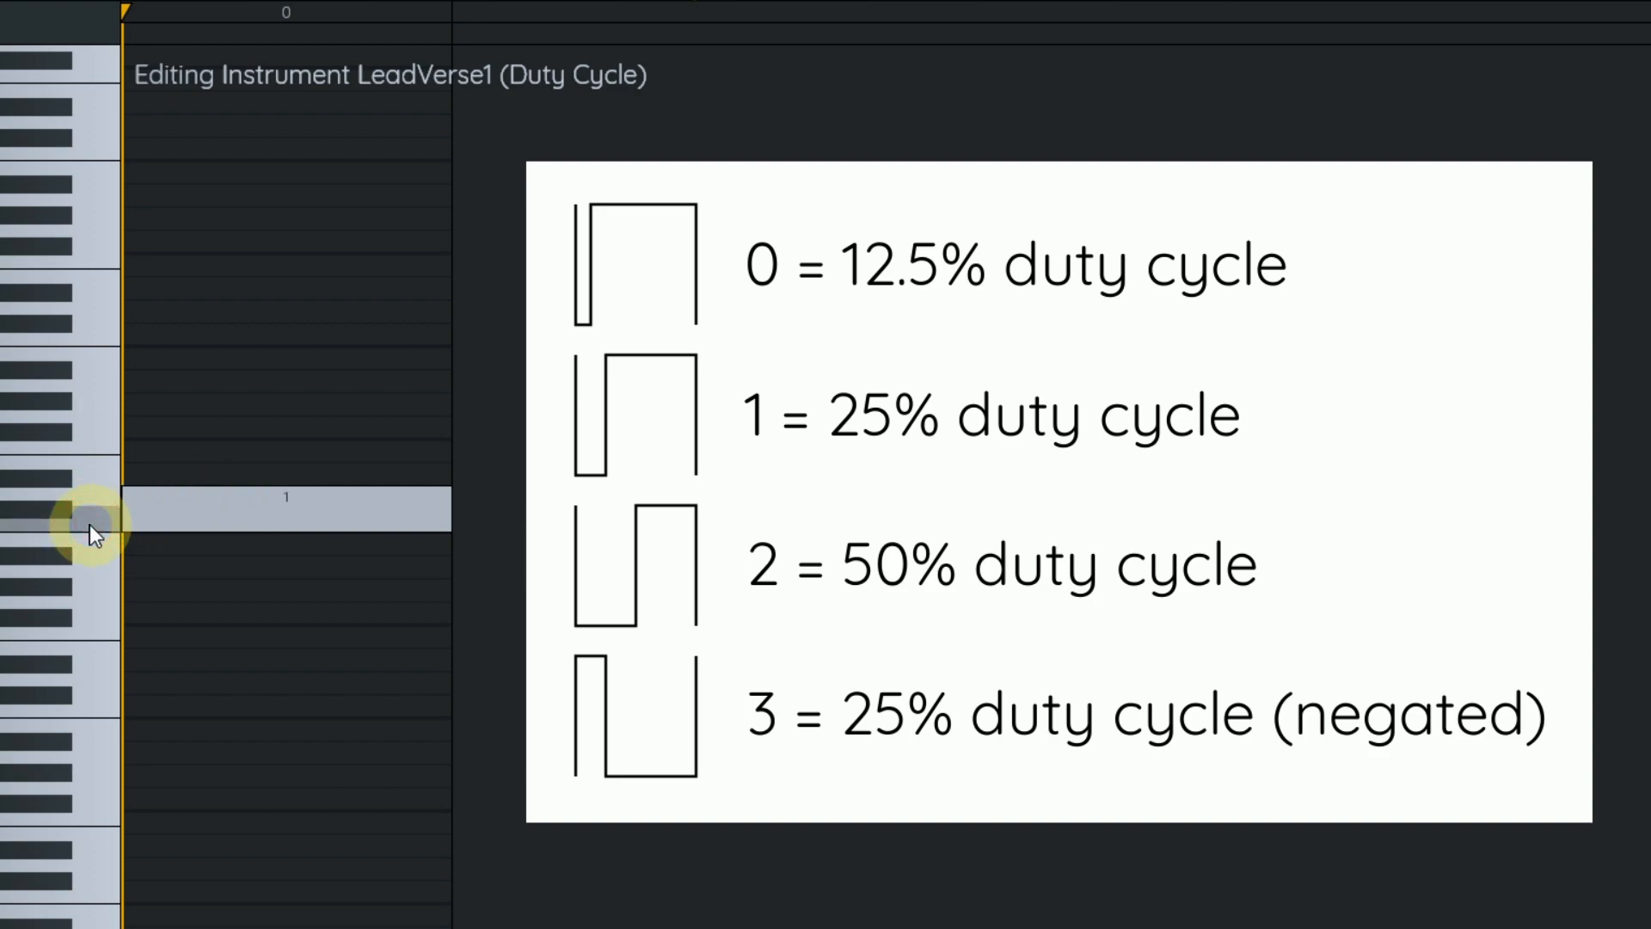
left_click(203, 478)
left_click(97, 533)
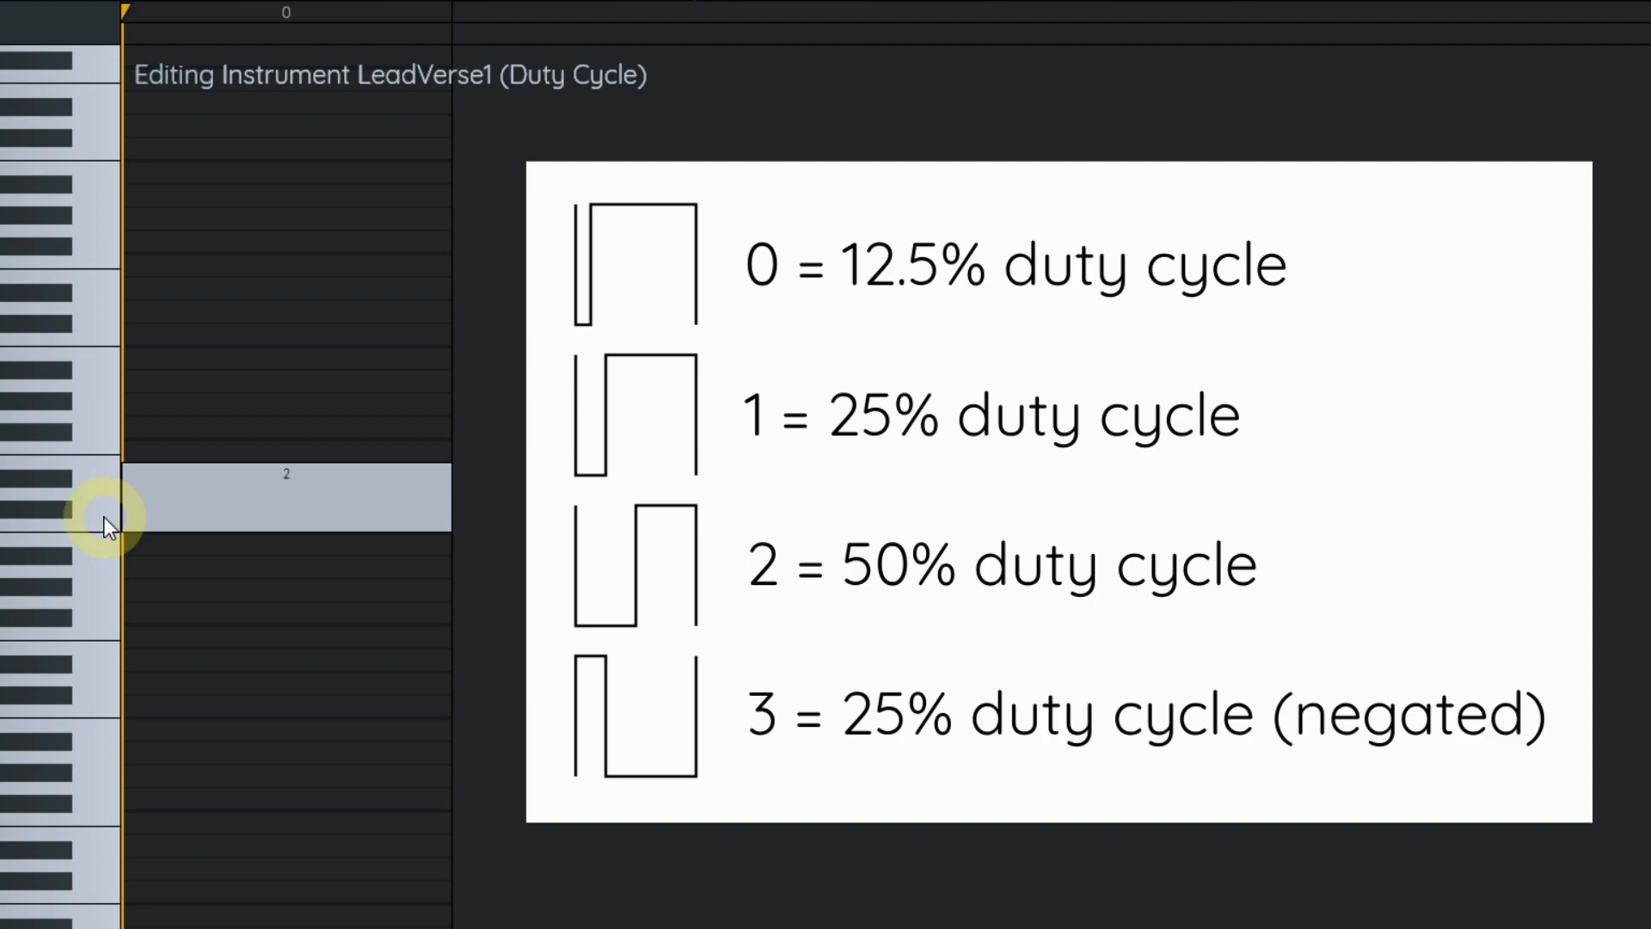
left_click(101, 518)
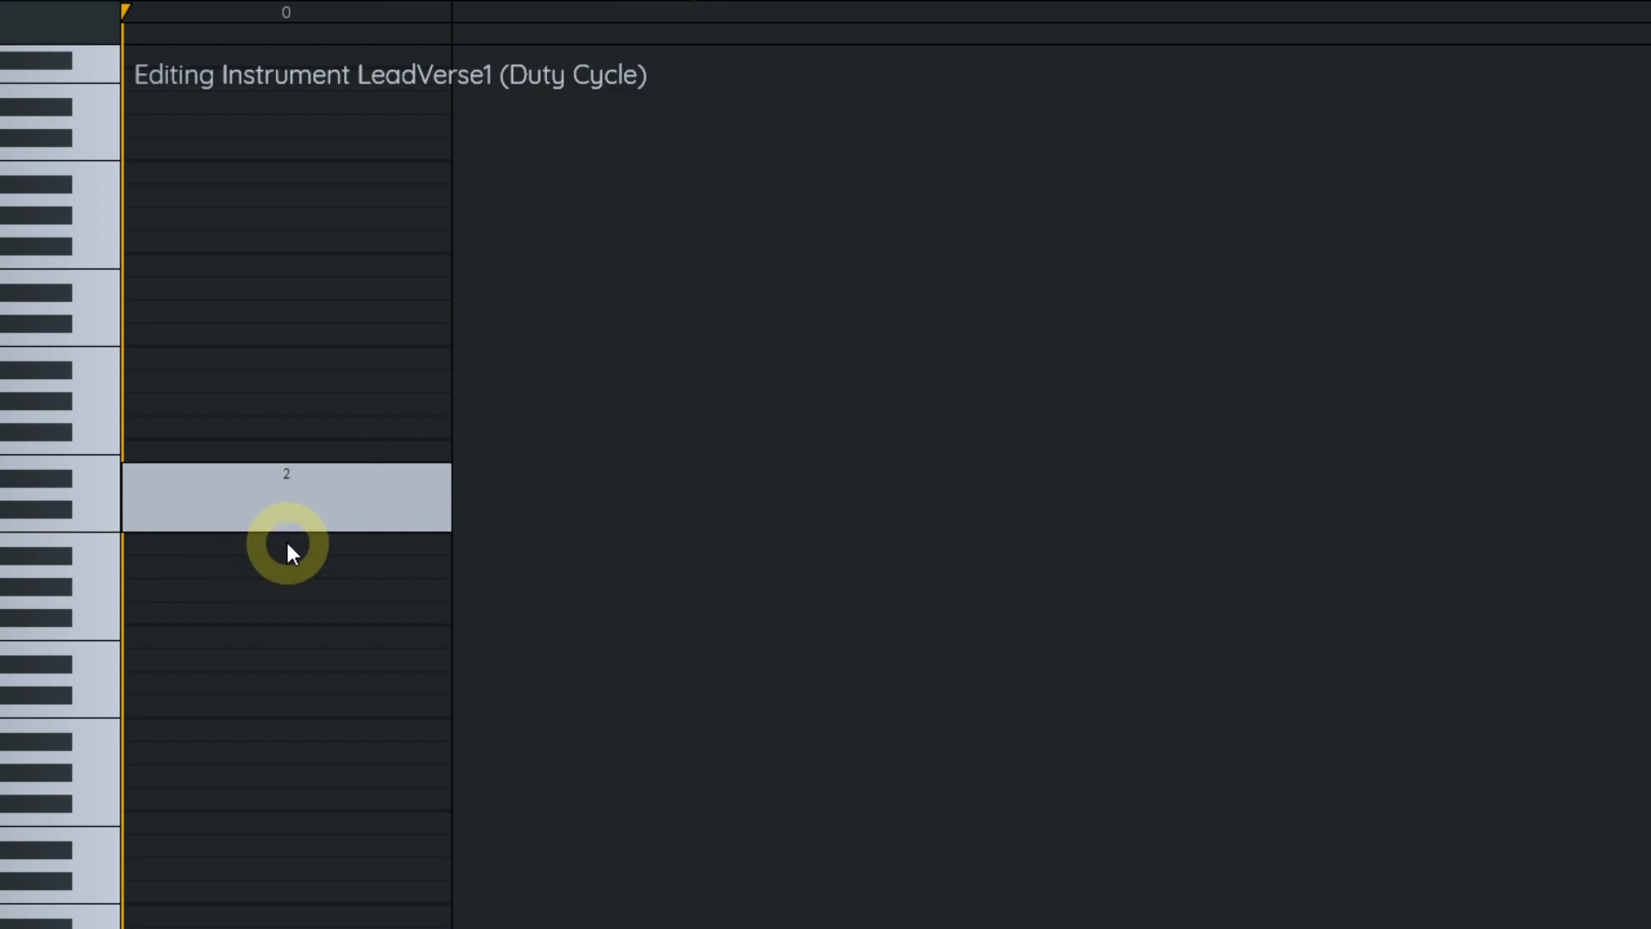
- Extend the duty cycle envelope to two frames with values 1 and 0, and audition it on several notes
left_click(712, 12)
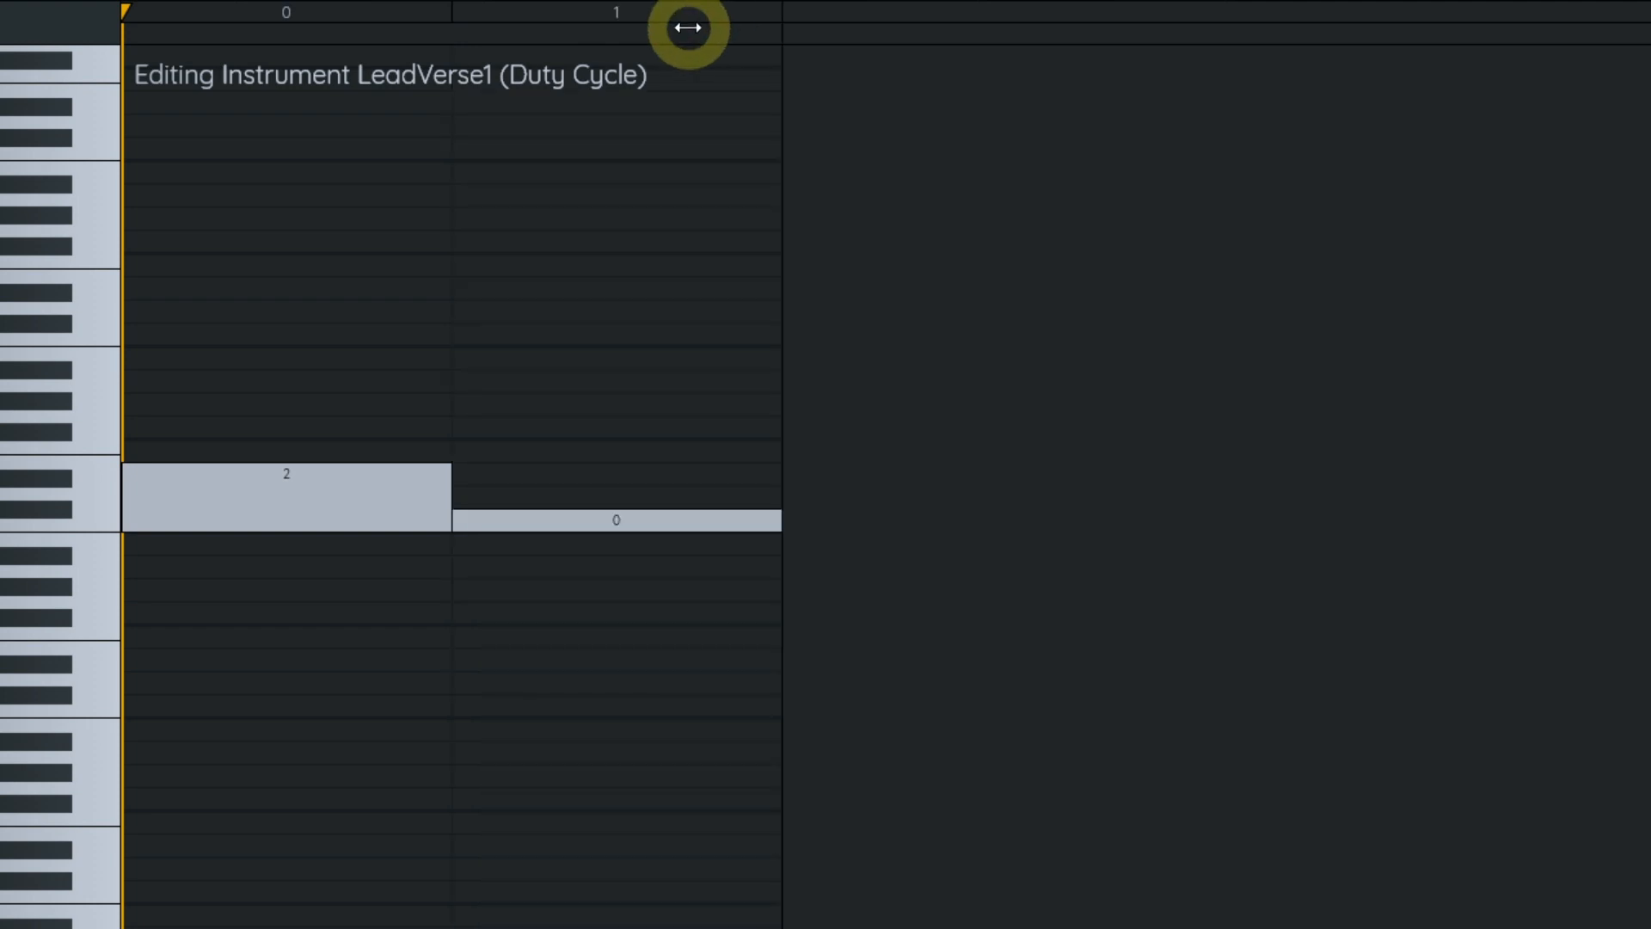
left_click(352, 491)
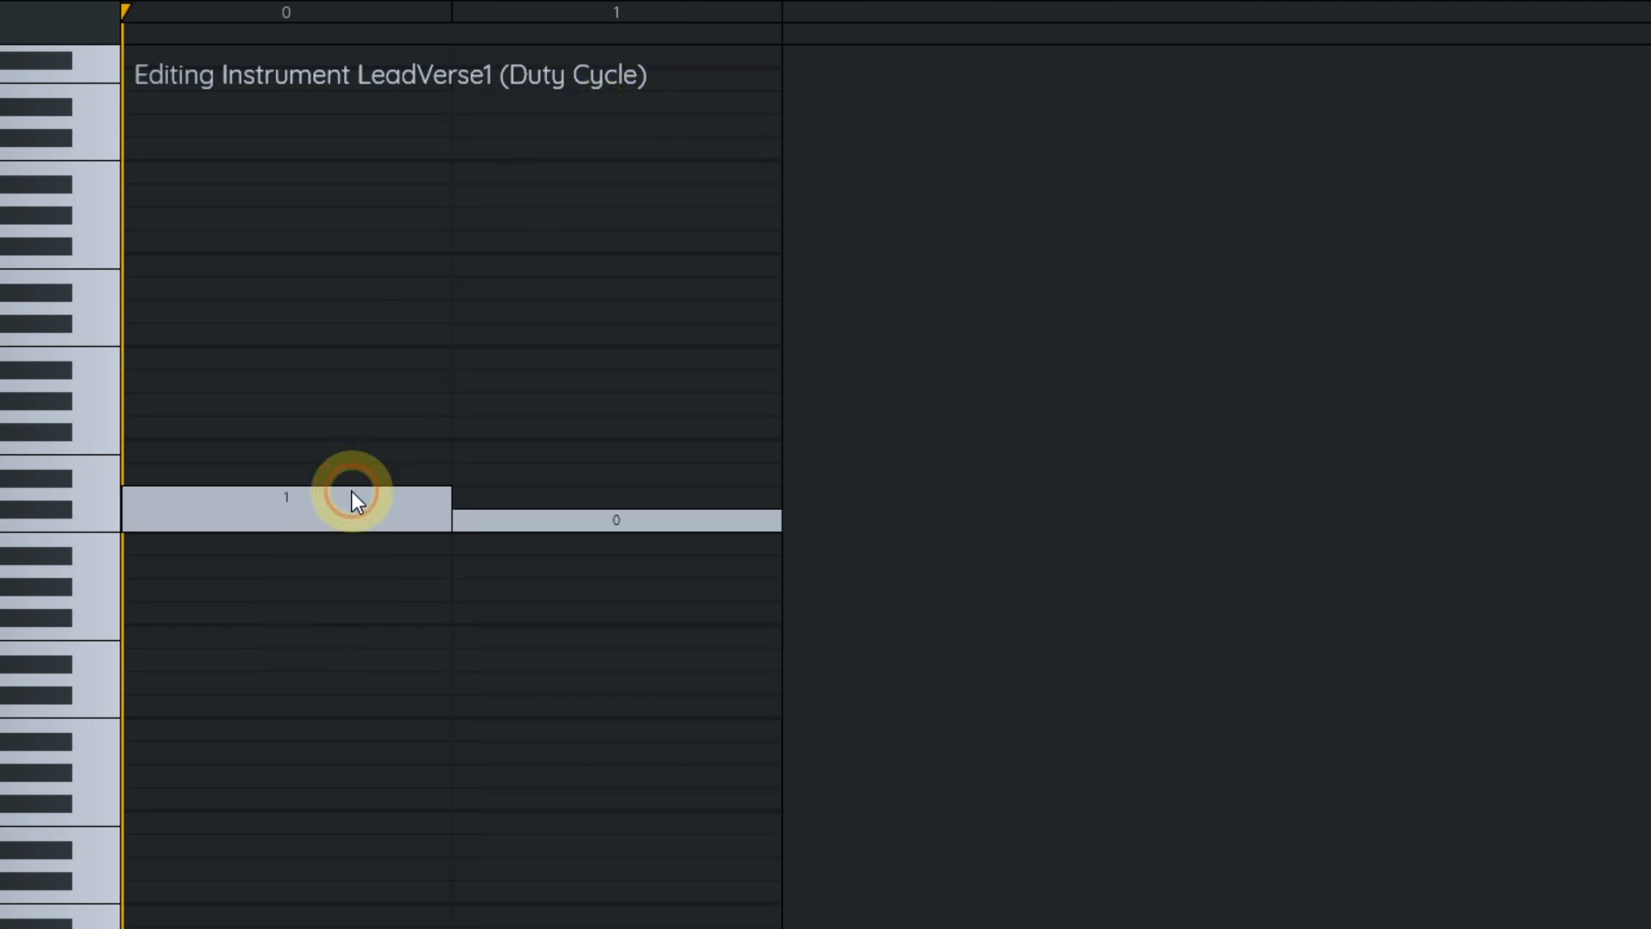
scroll(608, 518, "down", 1)
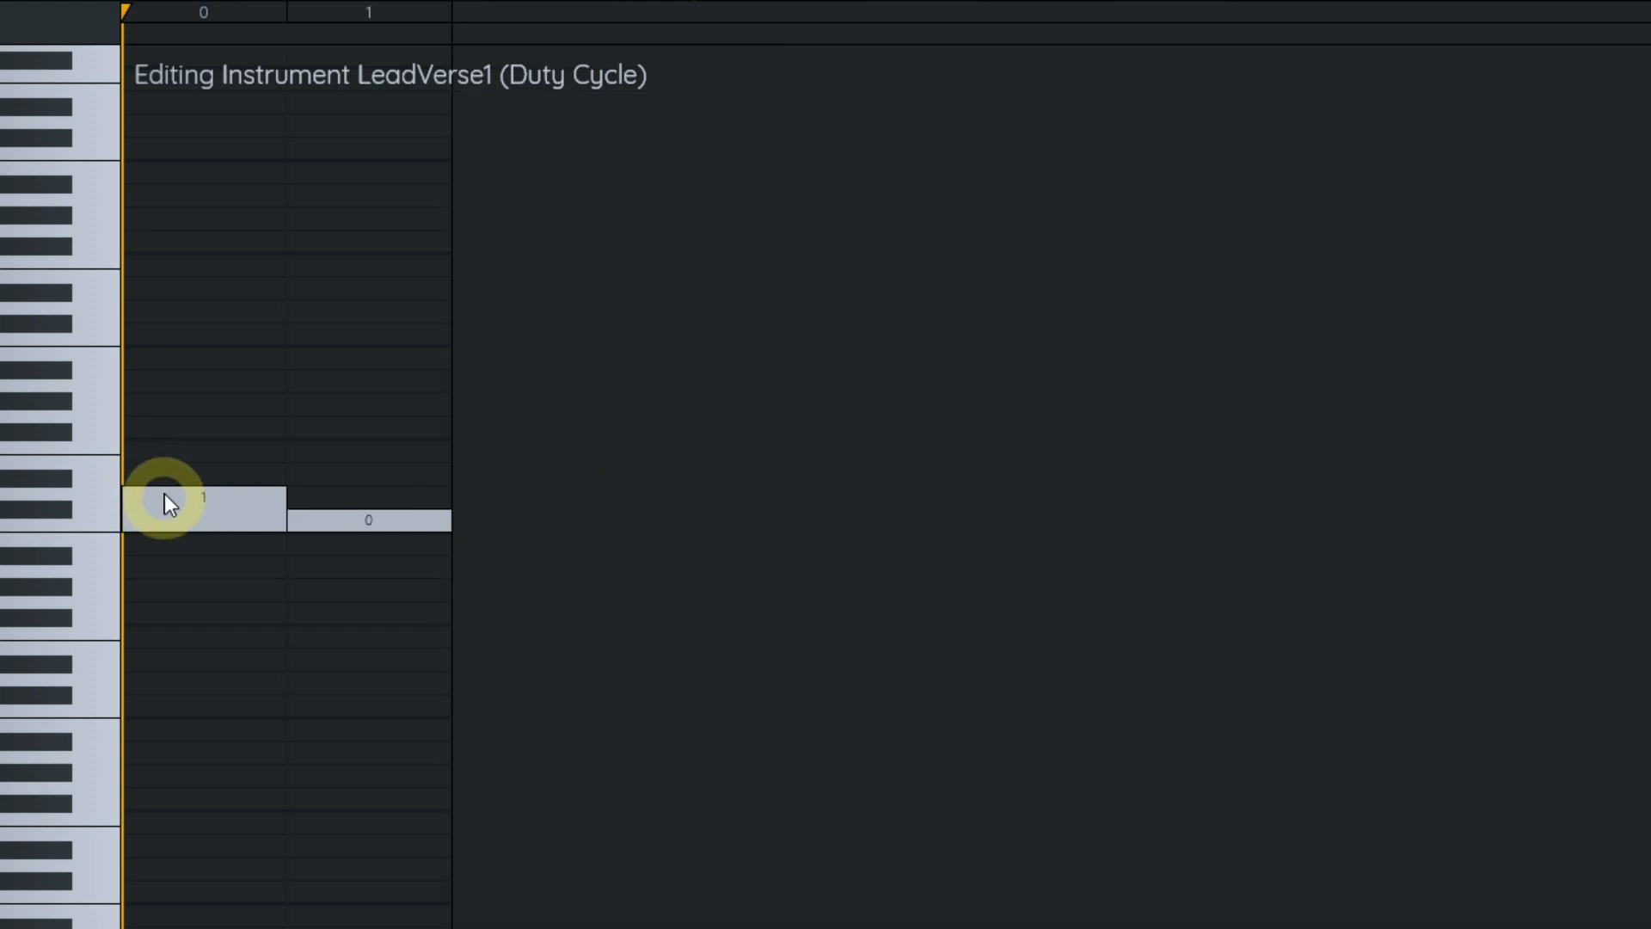
left_click(95, 519)
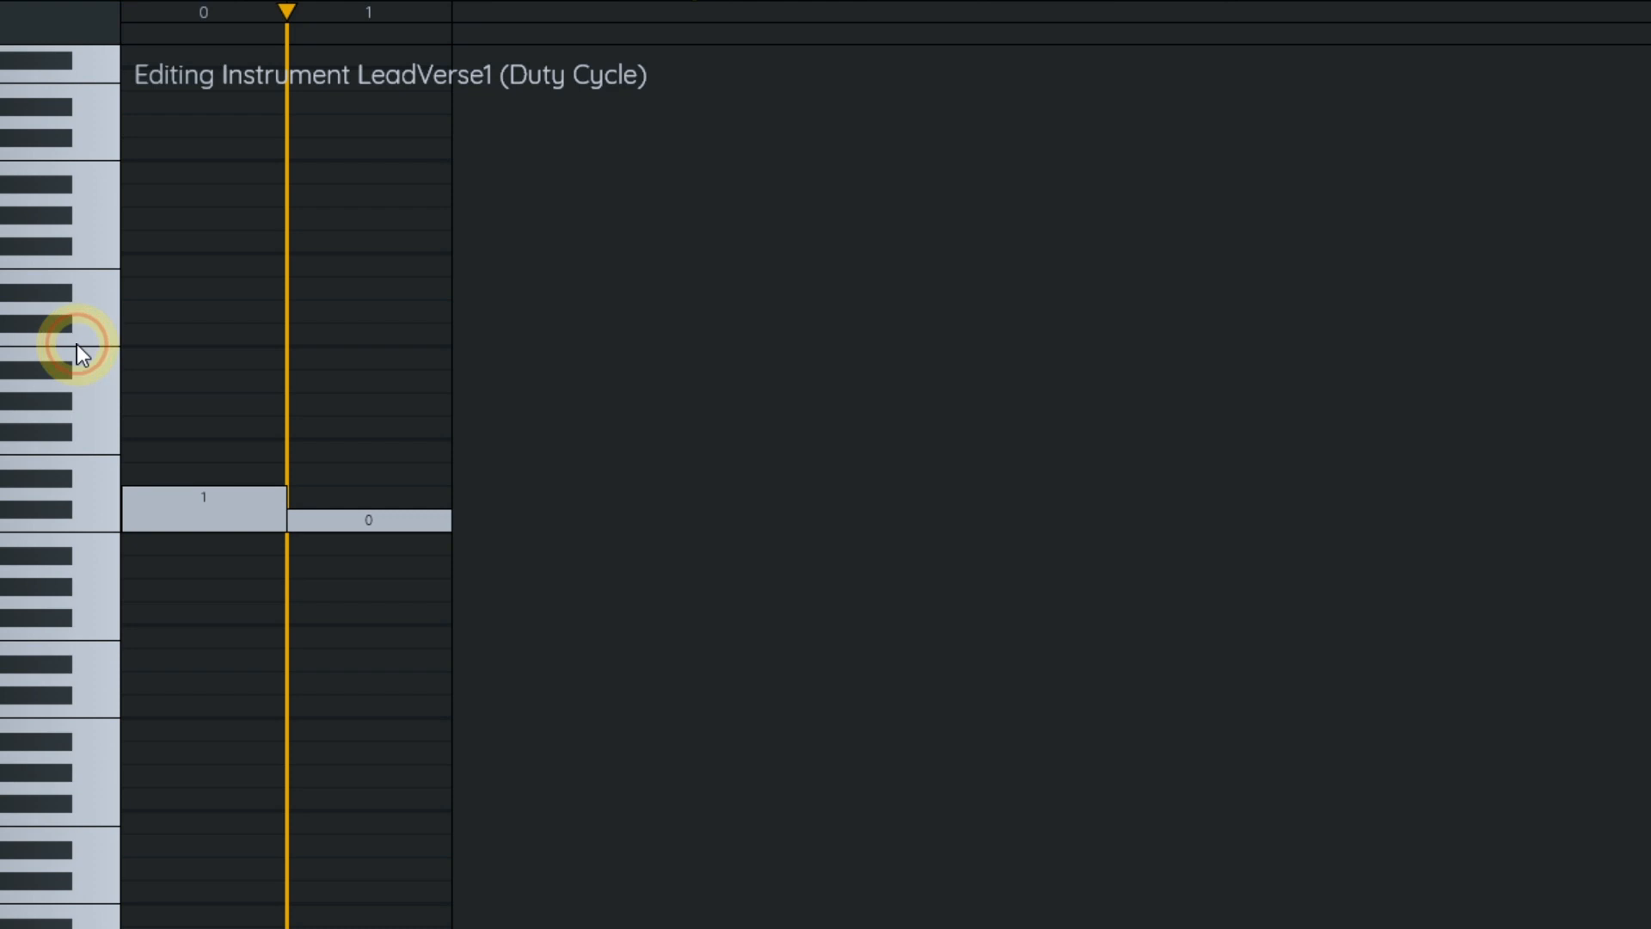
left_click_drag(81, 391, 90, 385)
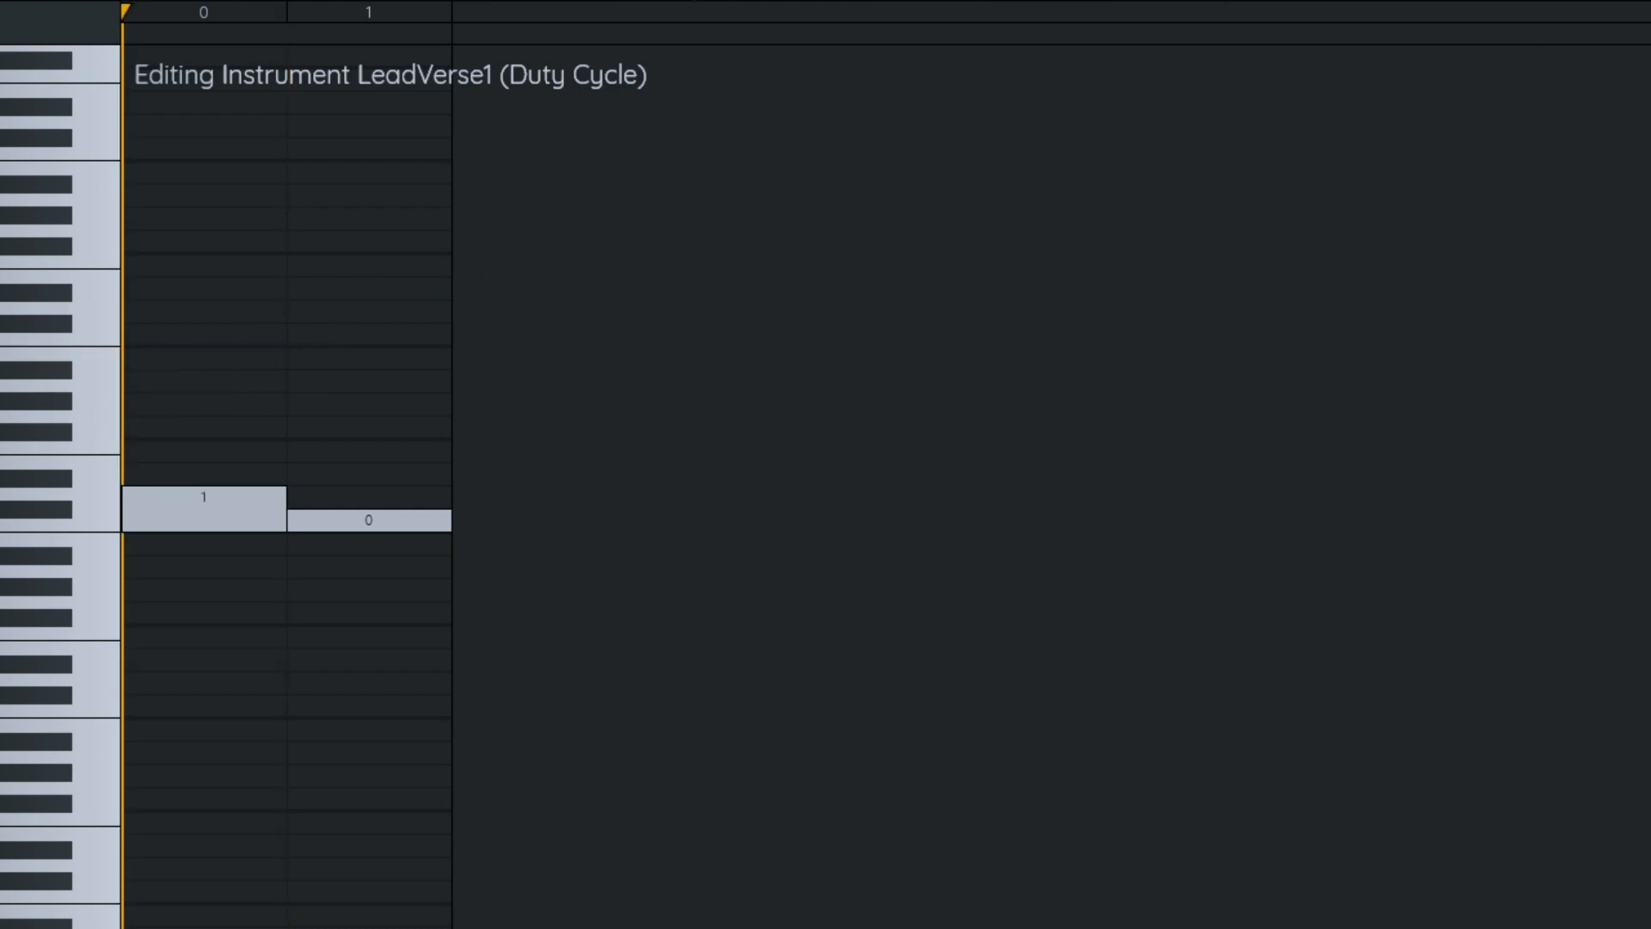
- Add another instrument and name it LeadVerse2
key("ctrl+2")
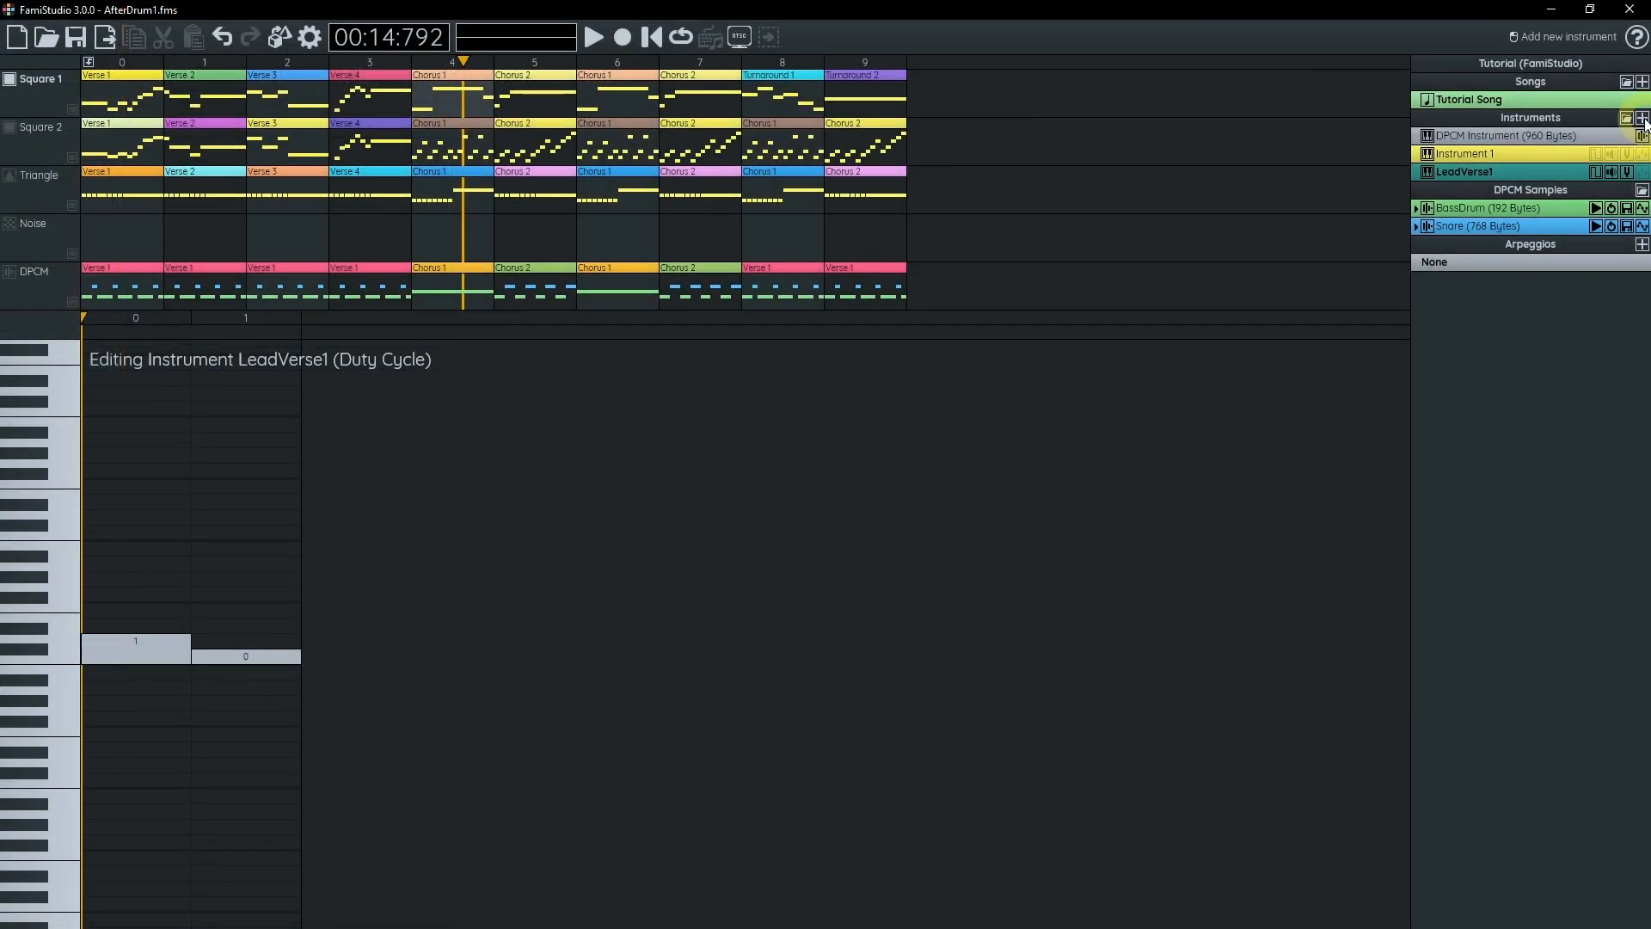
left_click(1643, 118)
double_click(1479, 174)
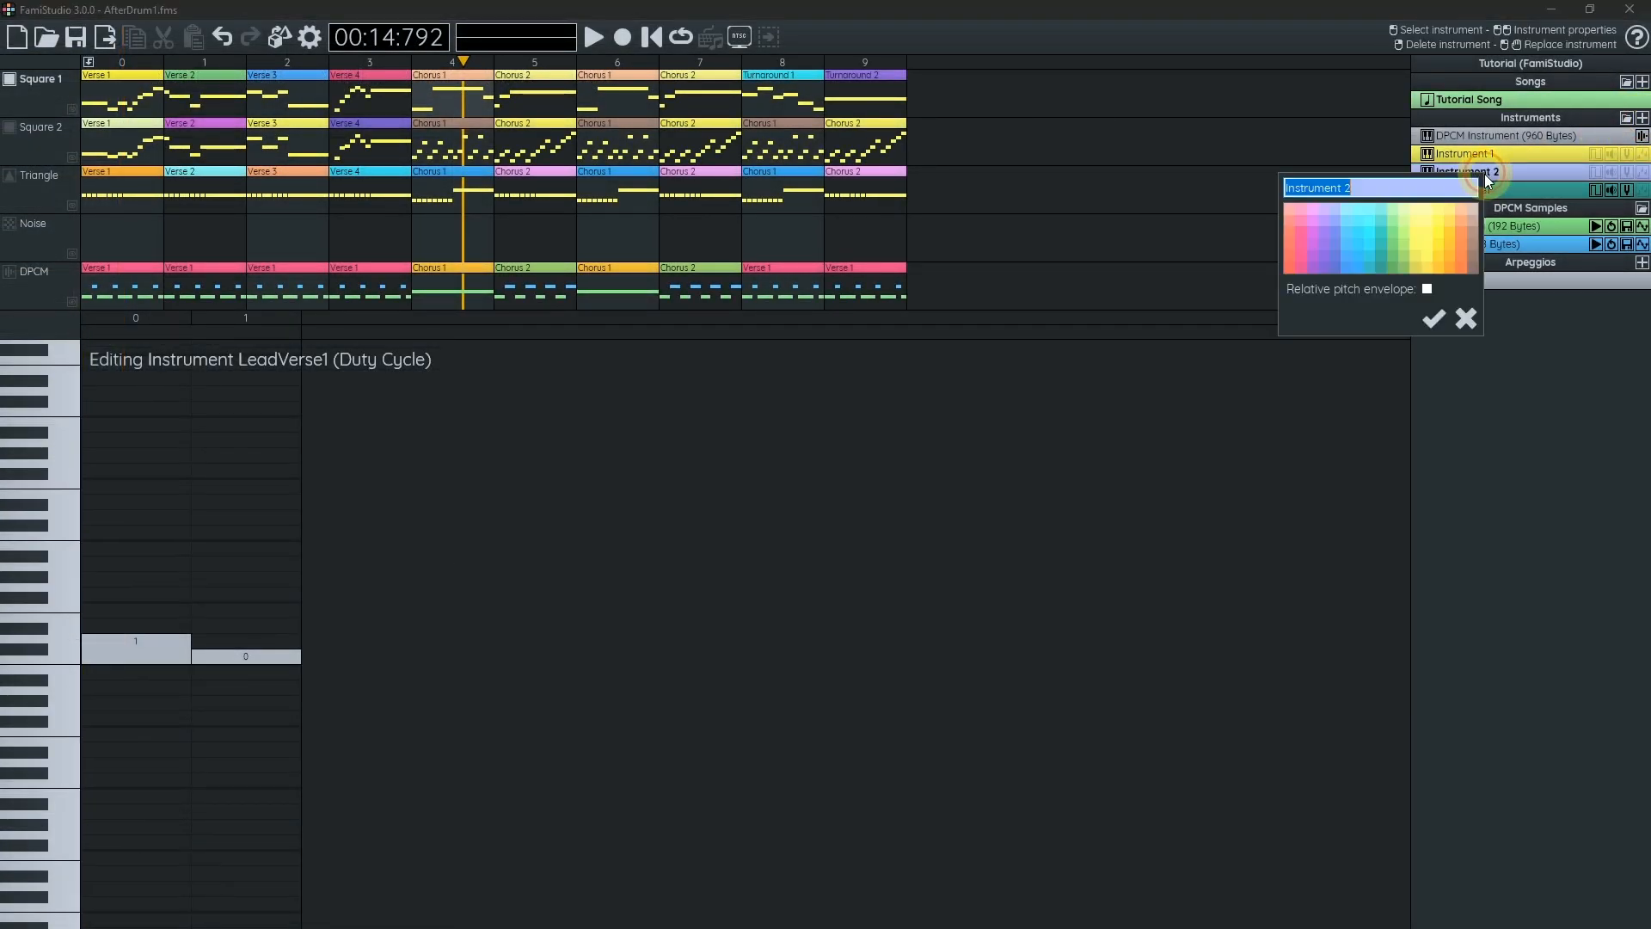
type("LeadVersio")
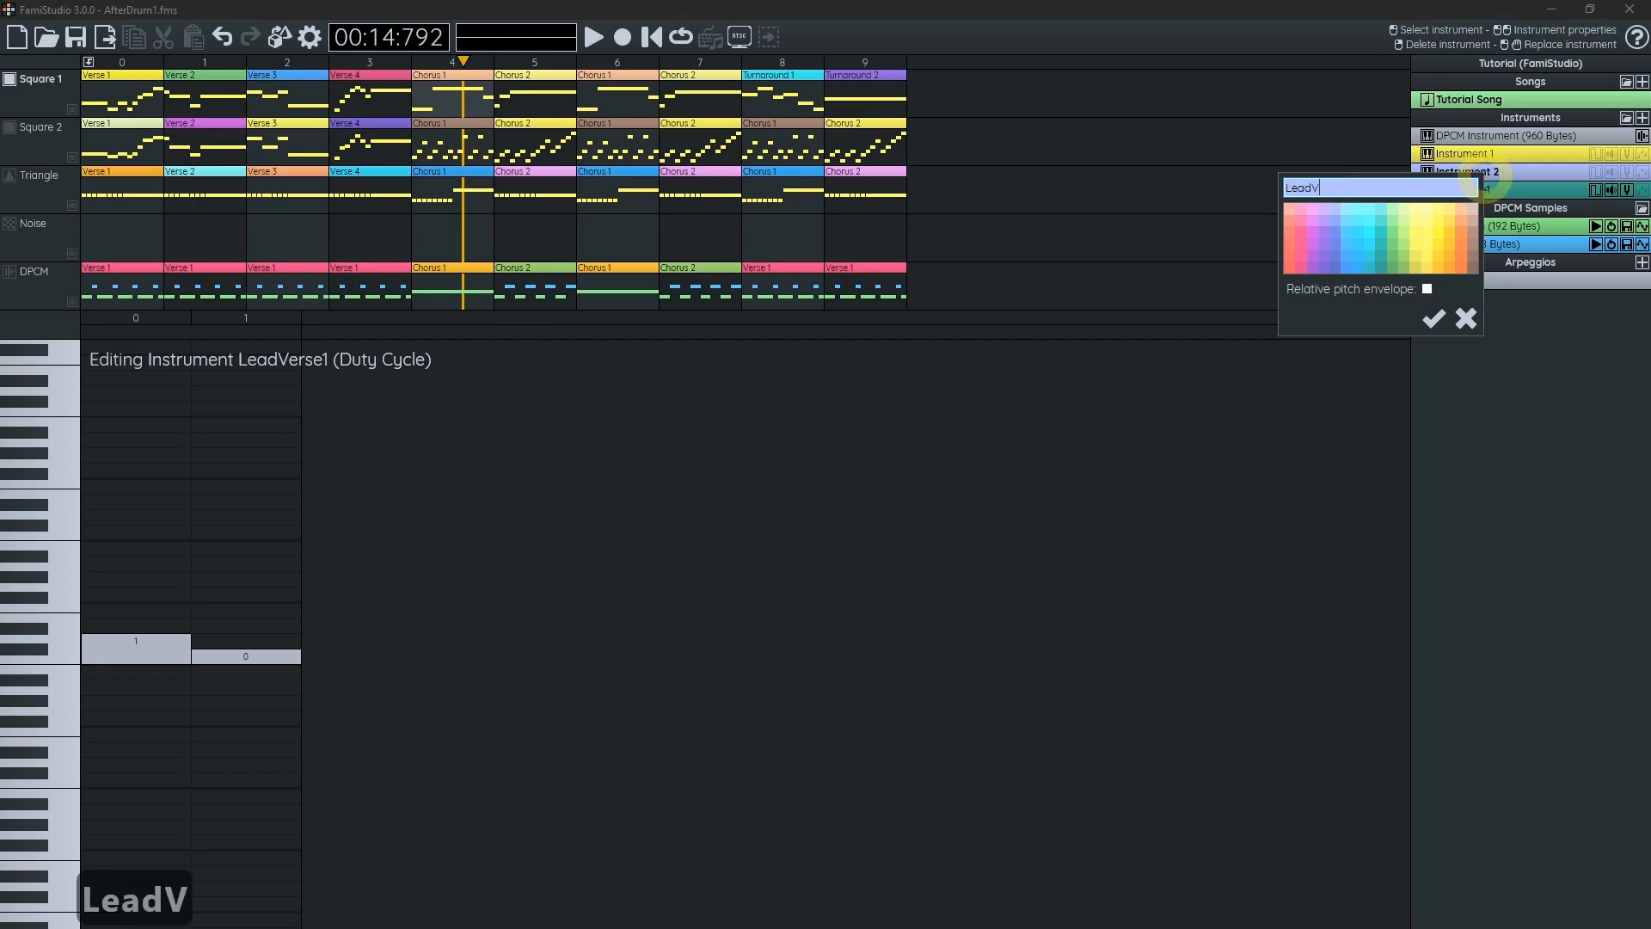
key("BackSpace")
key("BackSpace")
type("e2")
key("Return")
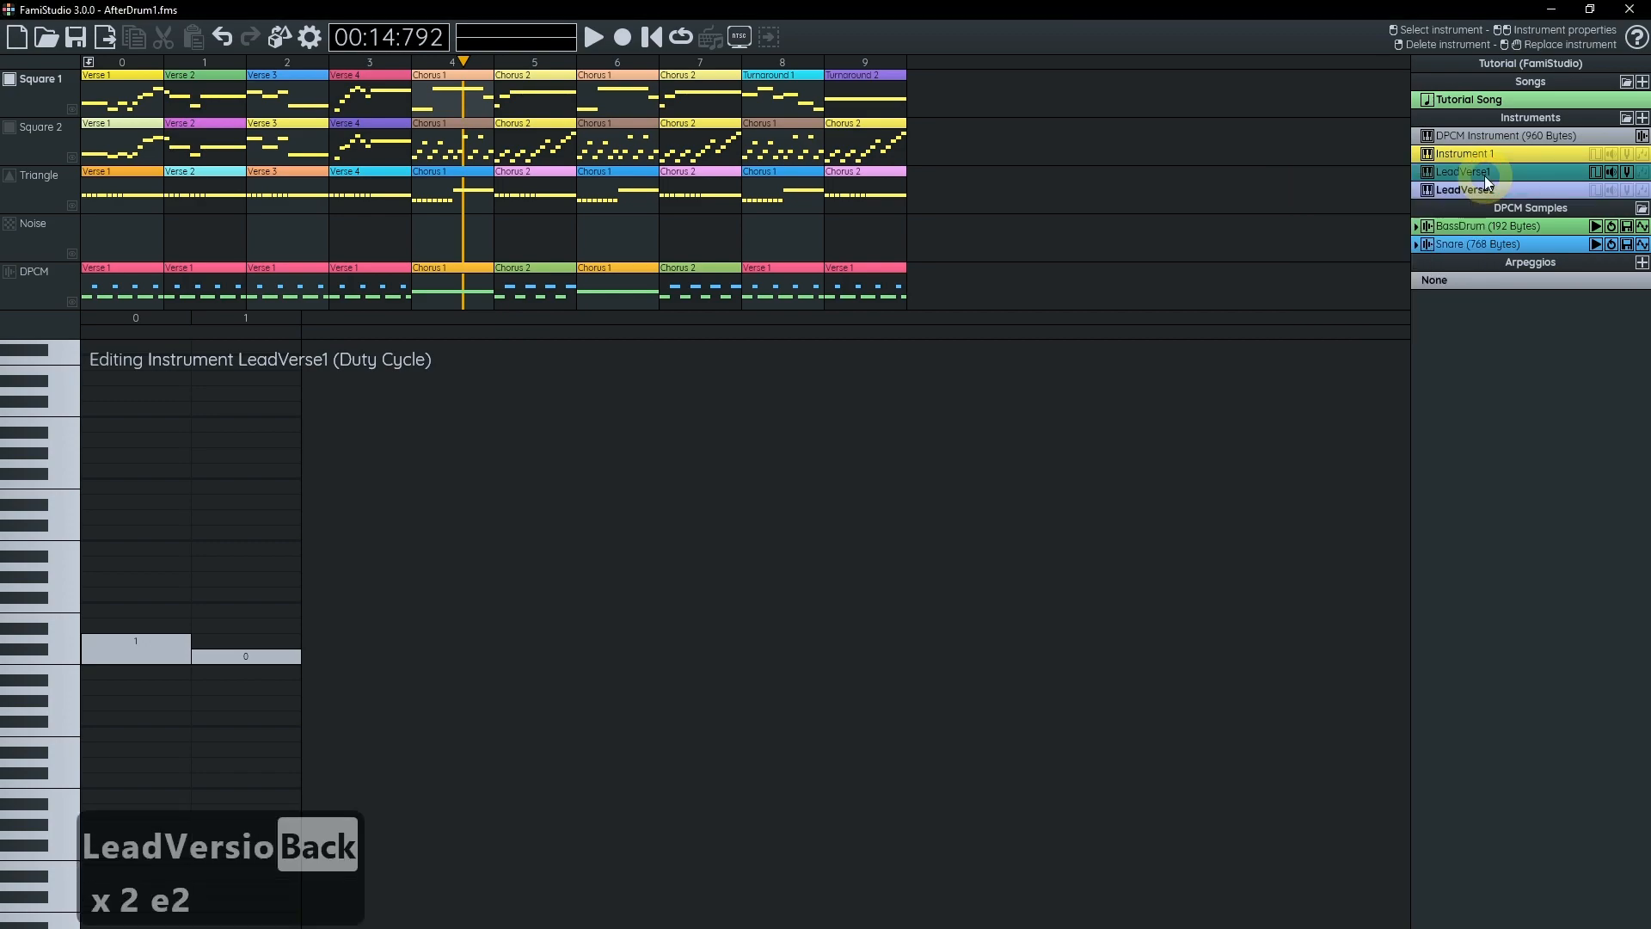
- Copy the pitch, volume and duty cycle envelopes from LeadVerse1 to LeadVerse2
left_click(1632, 176)
left_click_drag(1631, 175, 1596, 189)
left_click(876, 532)
left_click(1608, 170)
left_click(881, 531)
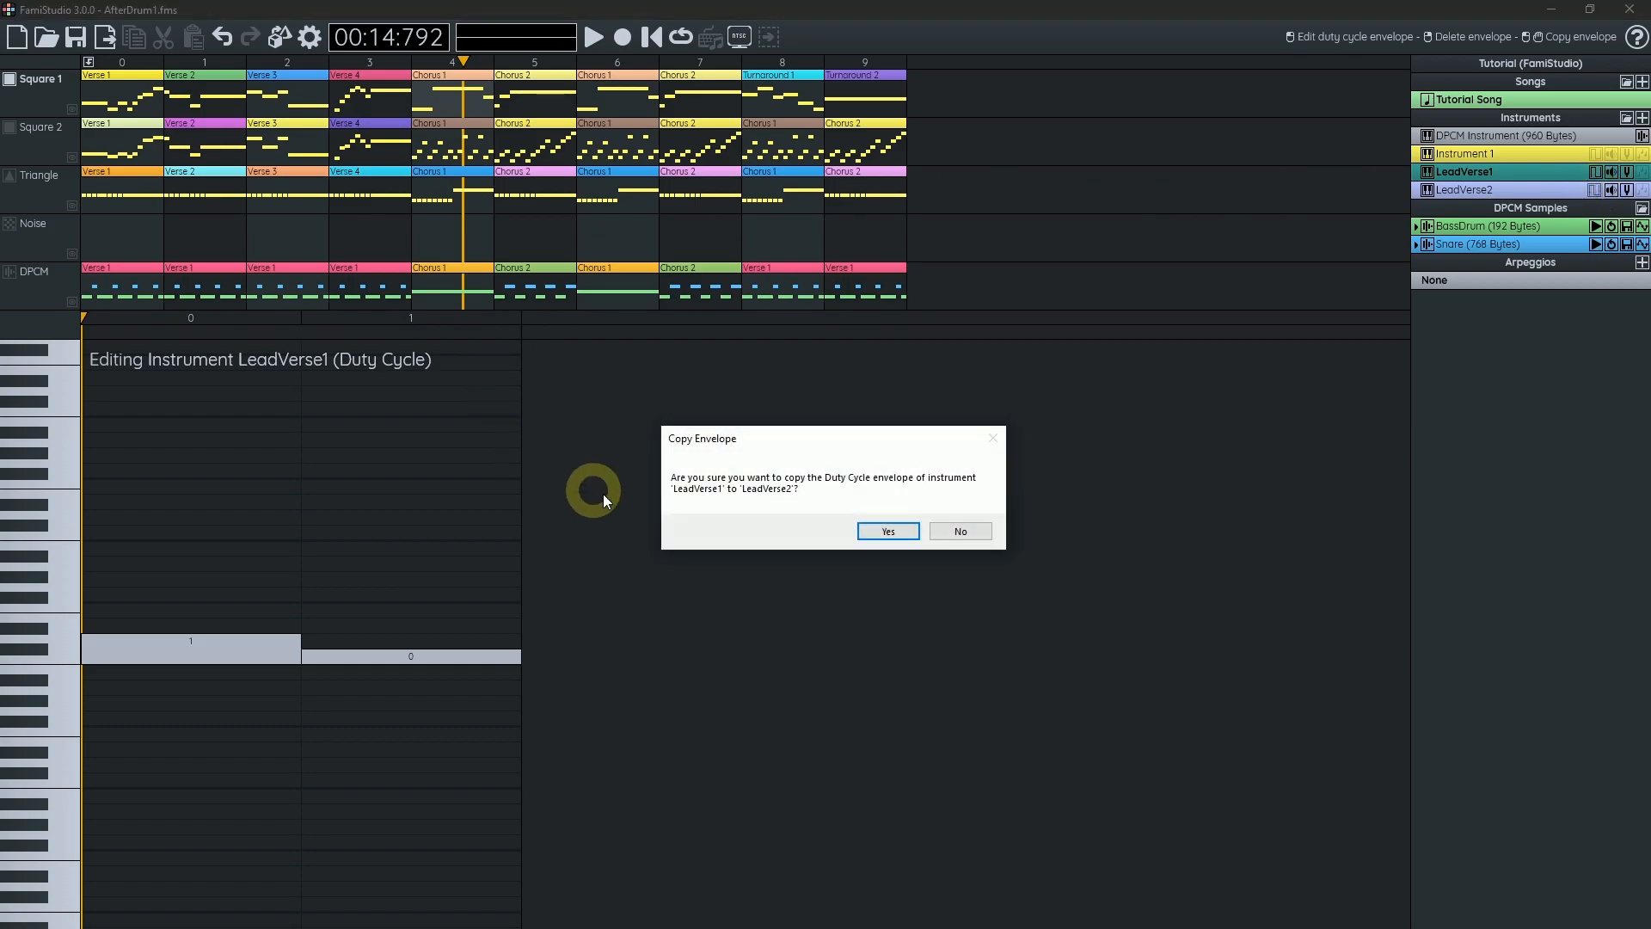
left_click(875, 528)
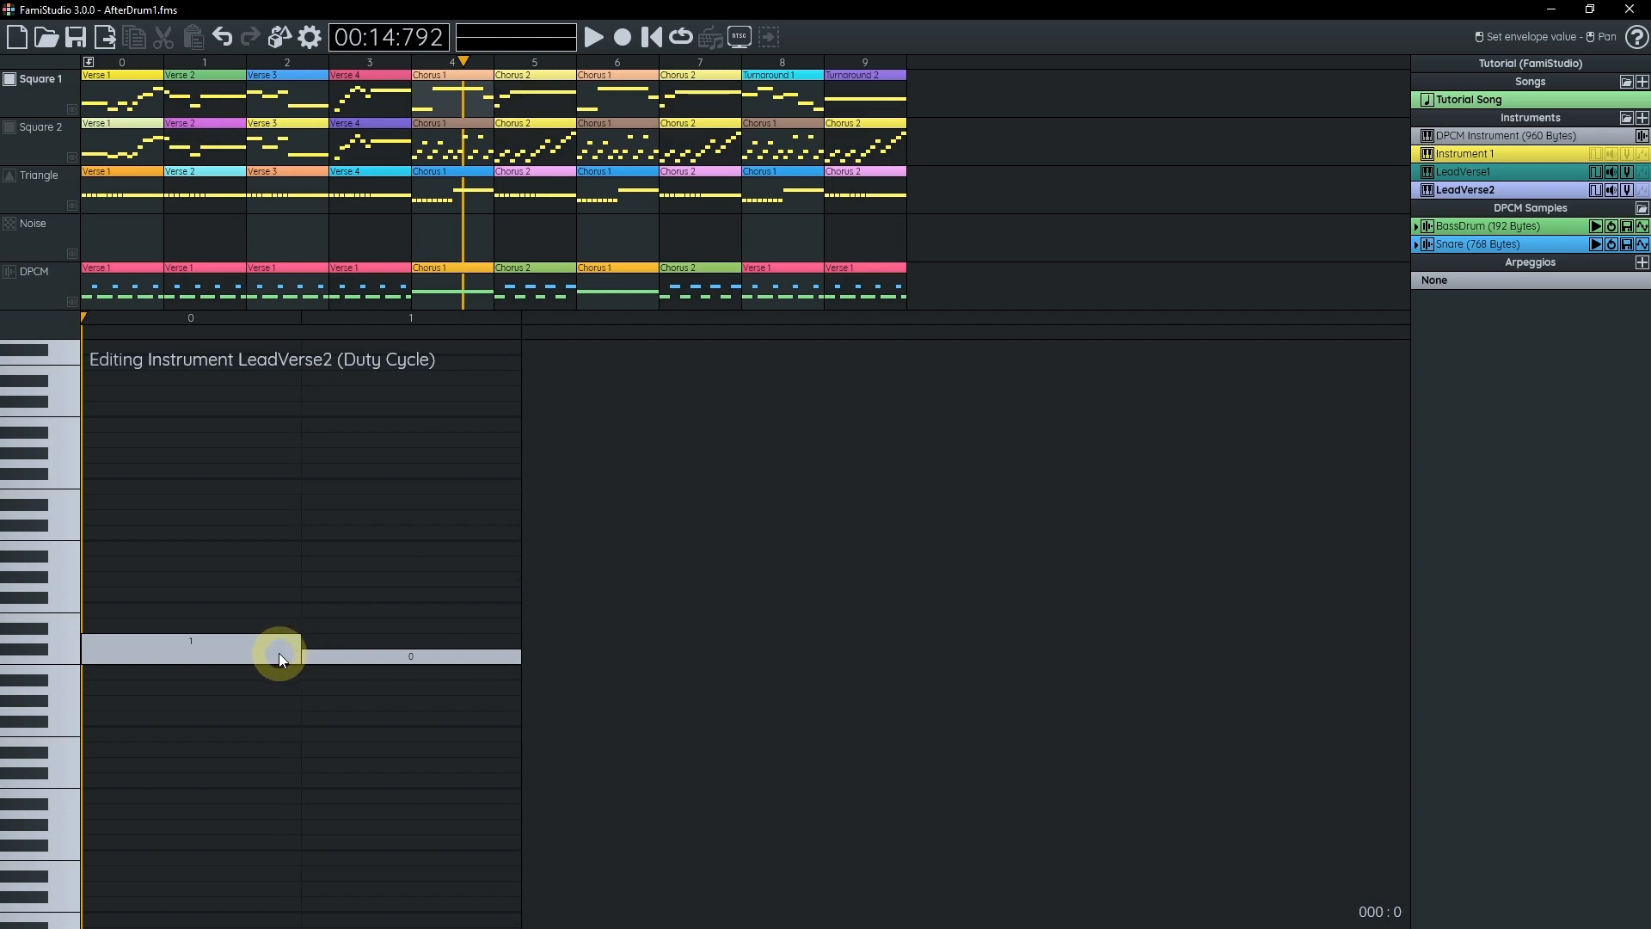
- Set the LeadVerse2 duty cycle envelope values to 0 and 1, and audition a note
left_click_drag(279, 657, 323, 641)
left_click(39, 652)
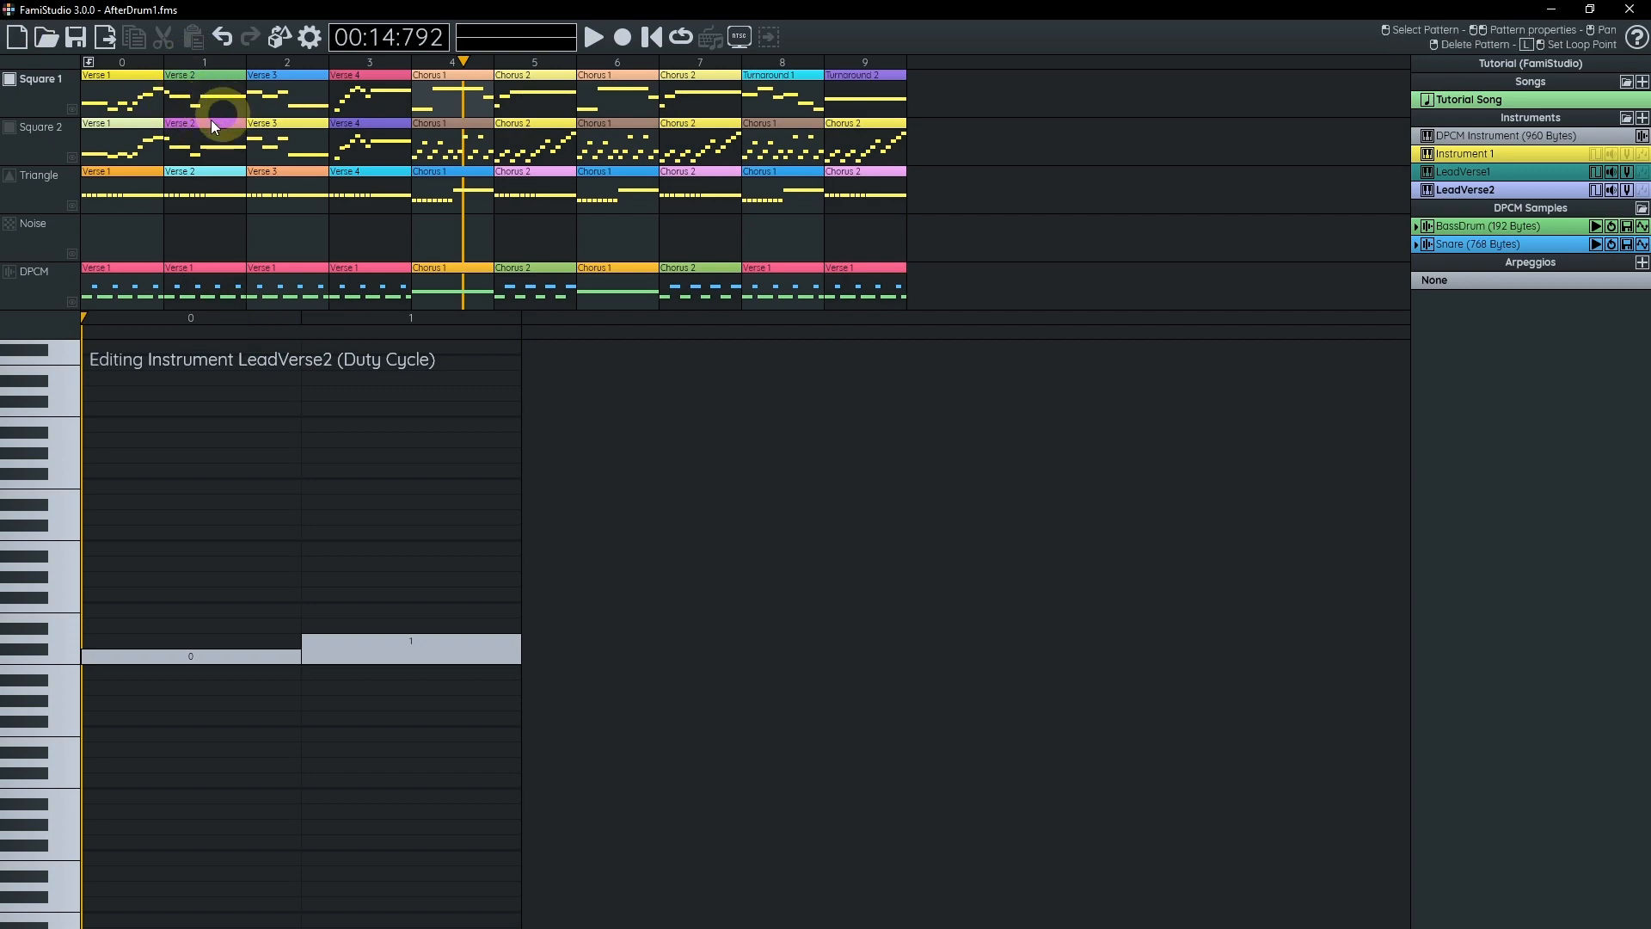
- Assign LeadVerse1 to all Square 1 notes in the Verse 1 to Verse 4 patterns
key("ctrl+2")
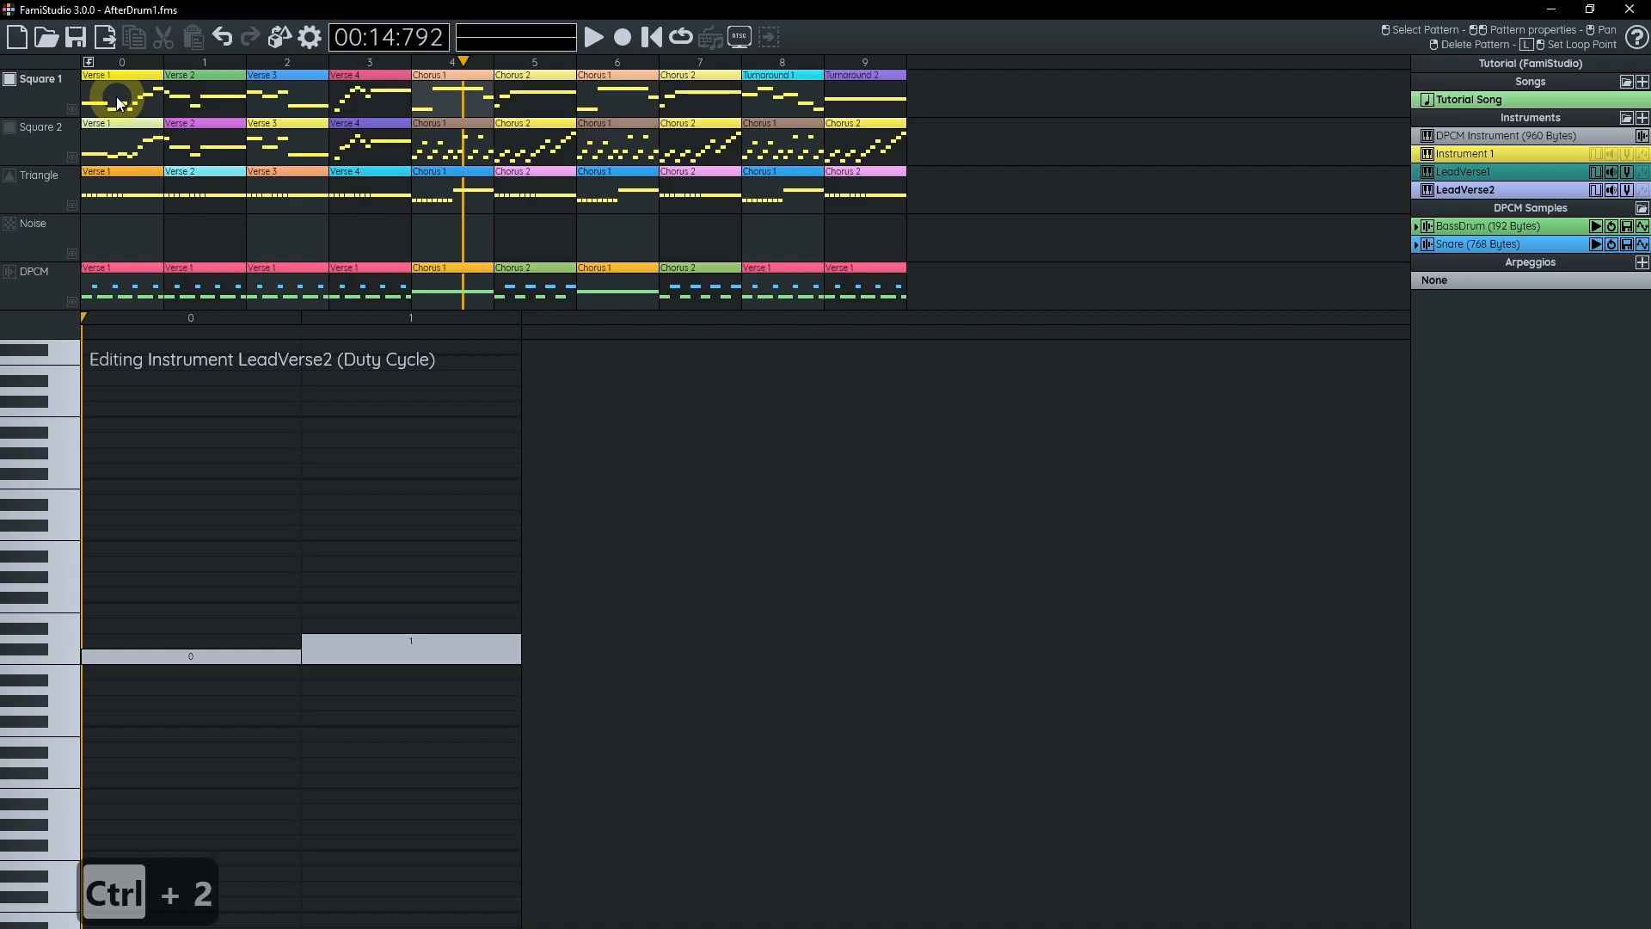
double_click(117, 104)
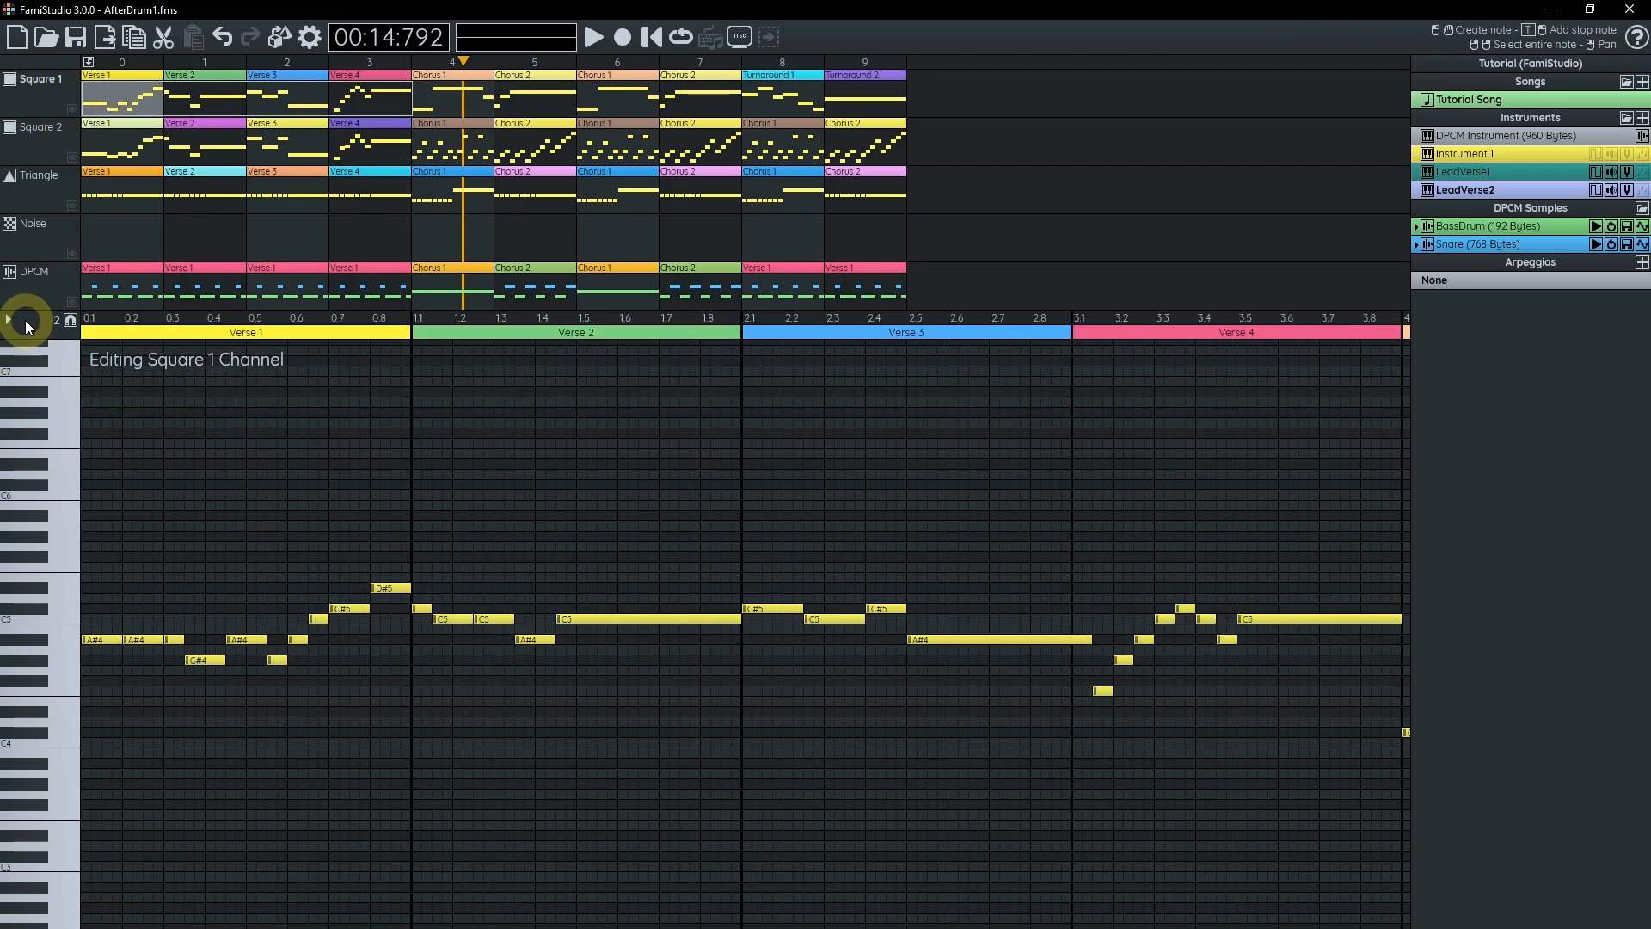
left_click_drag(90, 320, 748, 314)
left_click_drag(297, 575, 1155, 543)
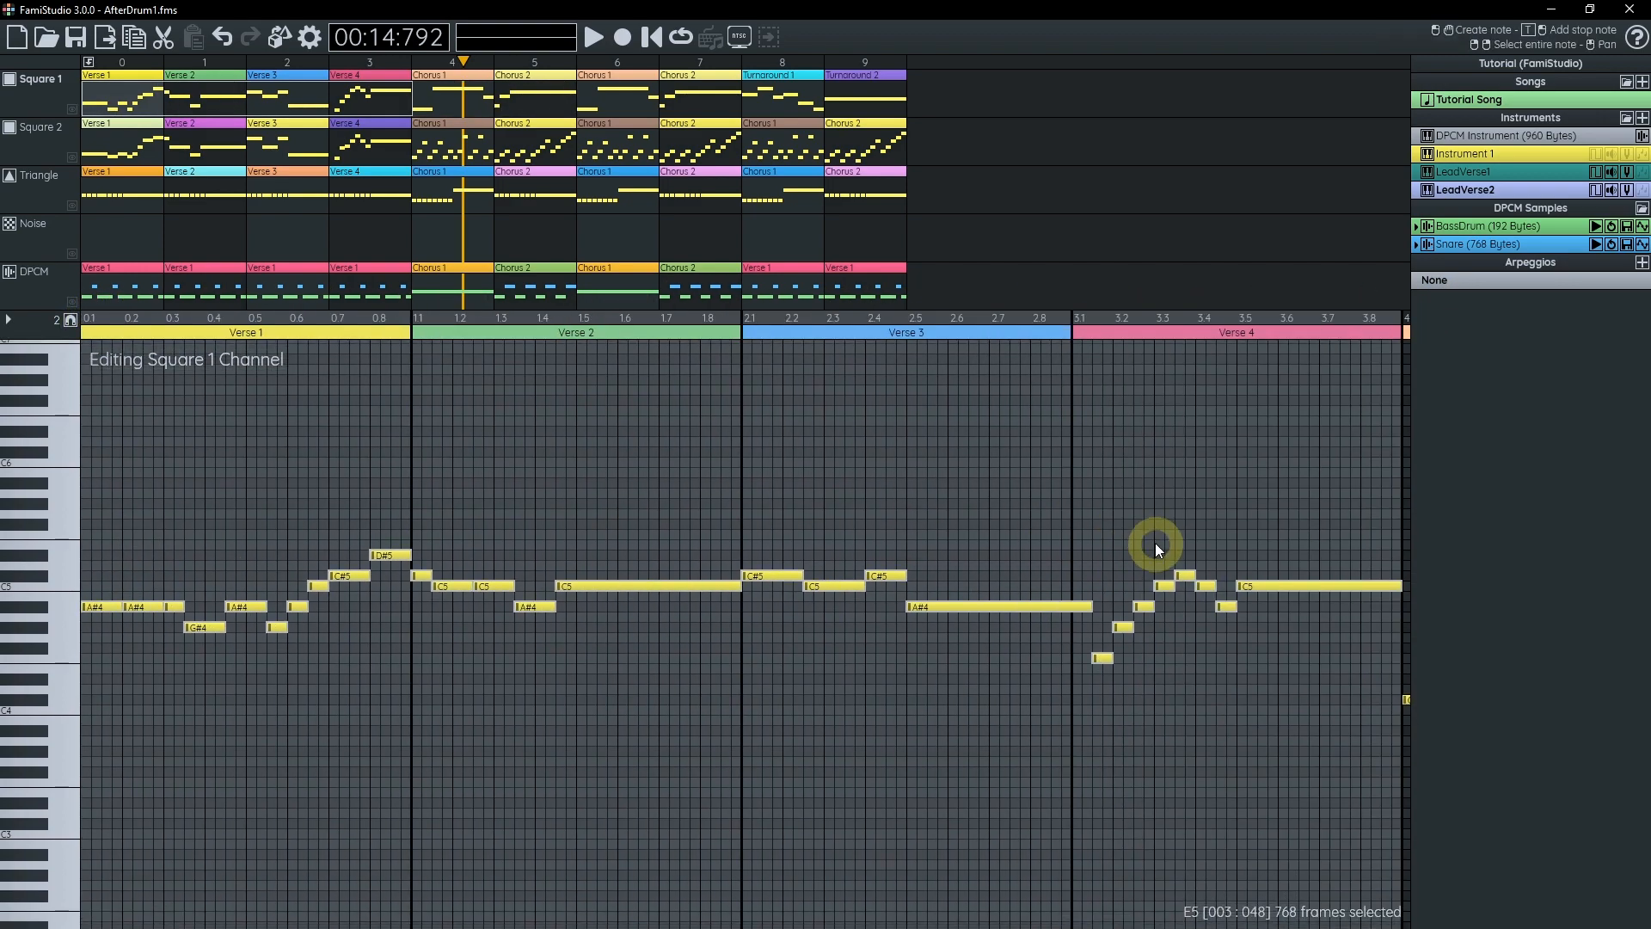
left_click_drag(1499, 167, 642, 558)
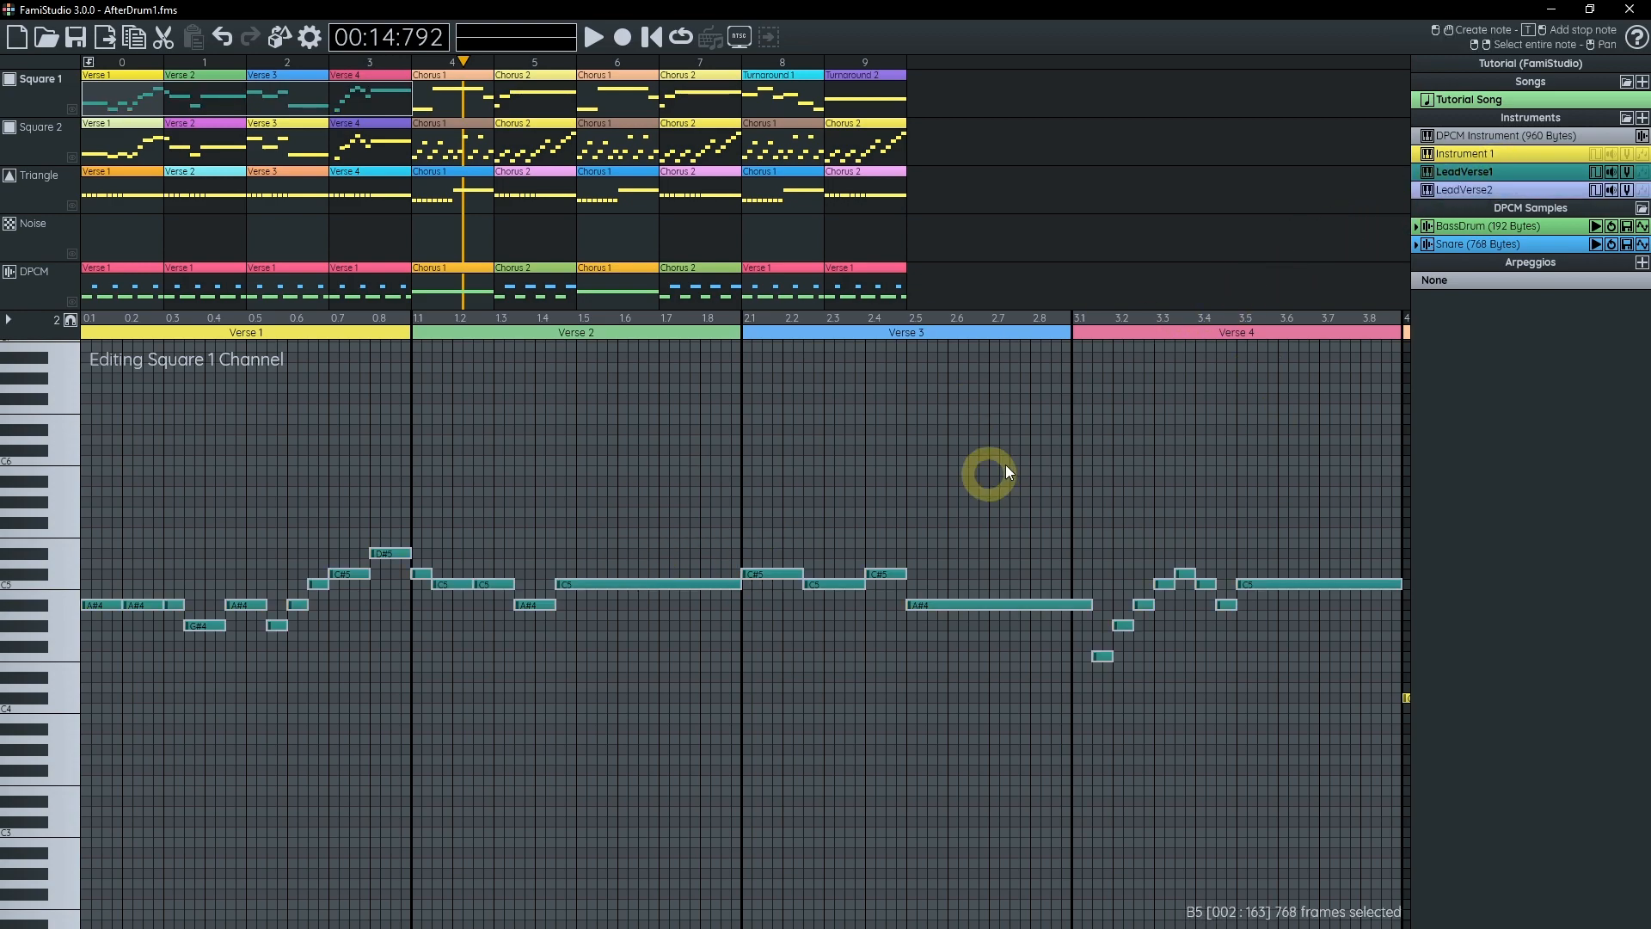
key("Escape")
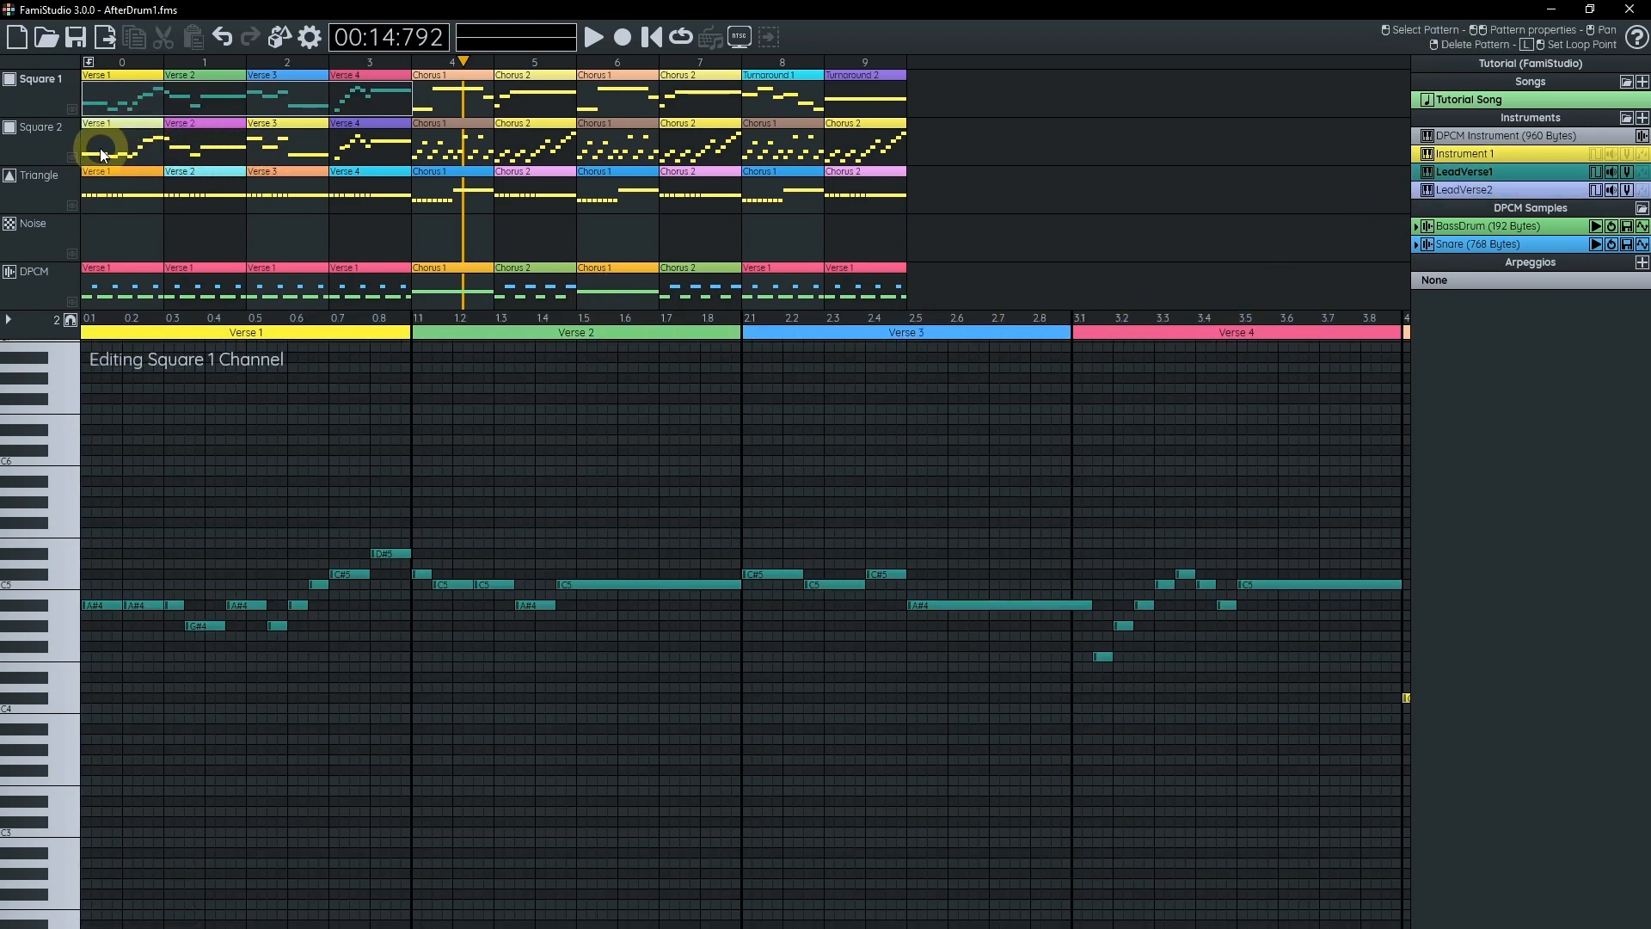
- Assign LeadVerse2 to all Square 2 notes in the Verse 1 to Verse 4 patterns
double_click(101, 154)
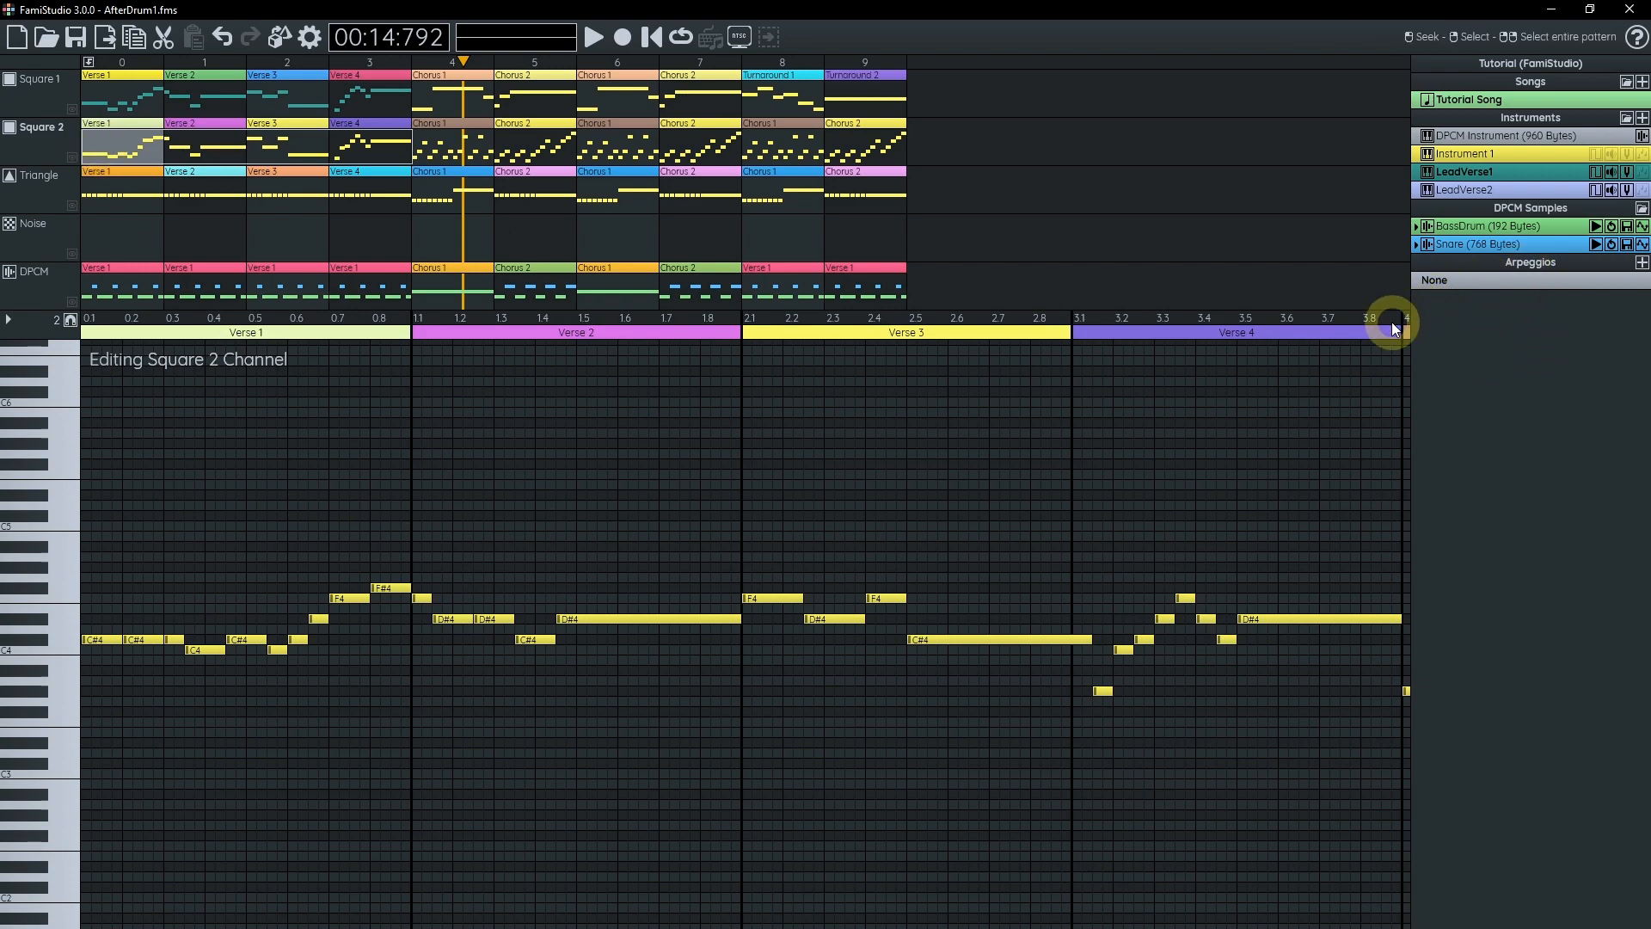
left_click_drag(1397, 322, 17, 381)
left_click_drag(1498, 191, 214, 576)
key("Escape")
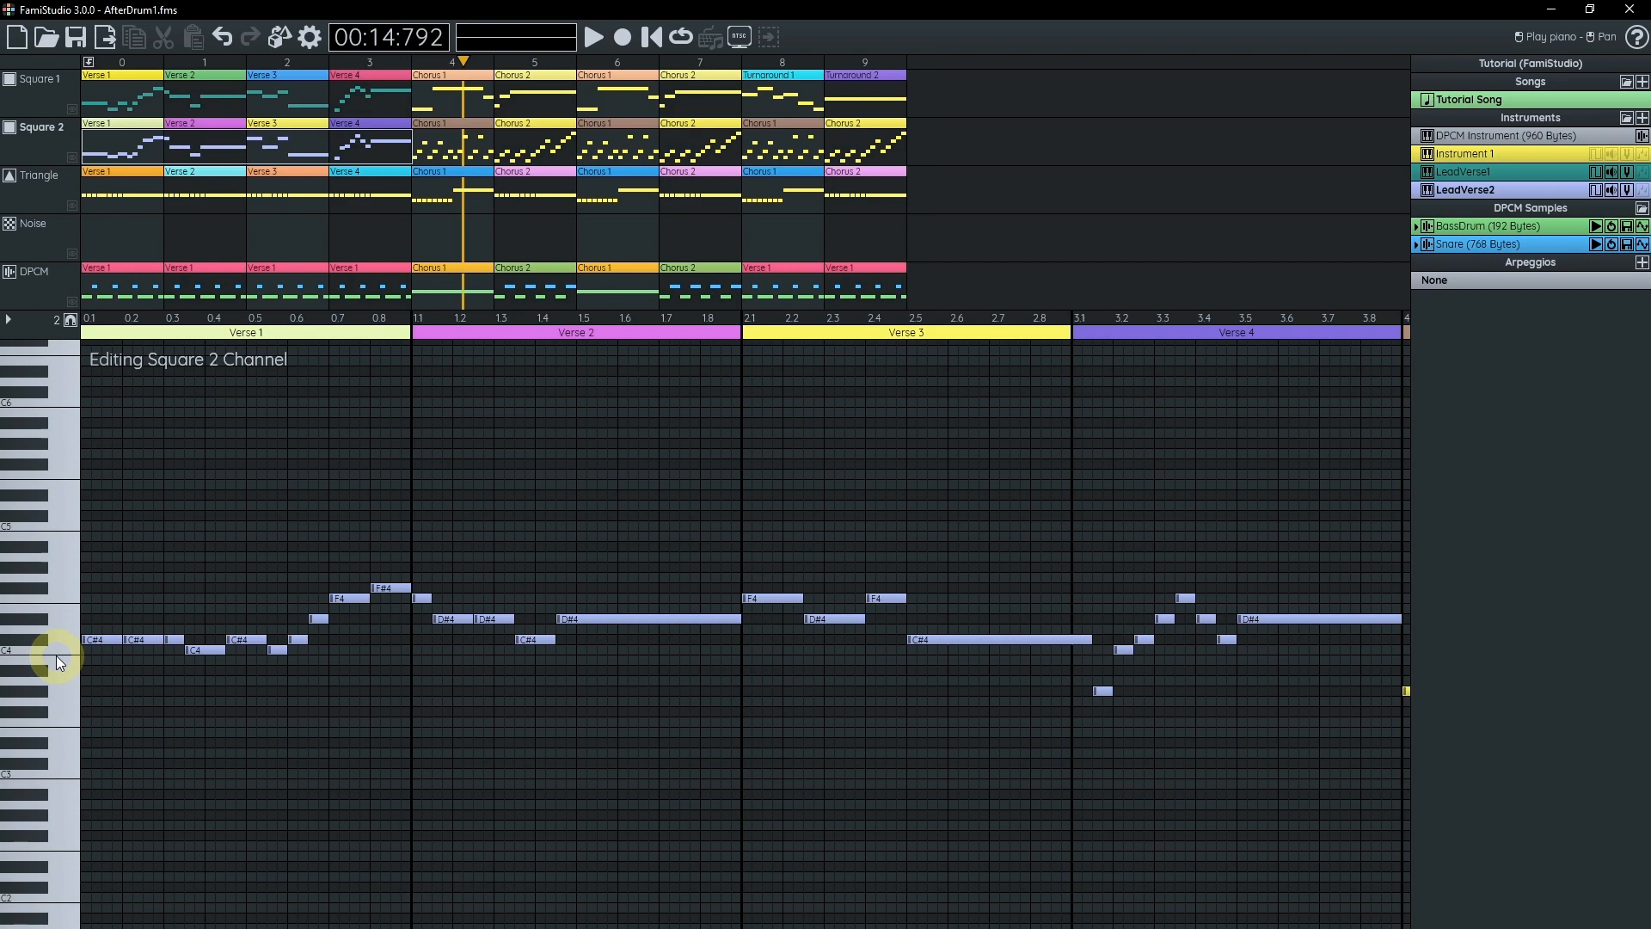
- Add a release point at beat 1.8 to the long C5 note in Square 1's Verse 2 pattern
double_click(297, 100)
left_click_drag(364, 619, 1206, 537)
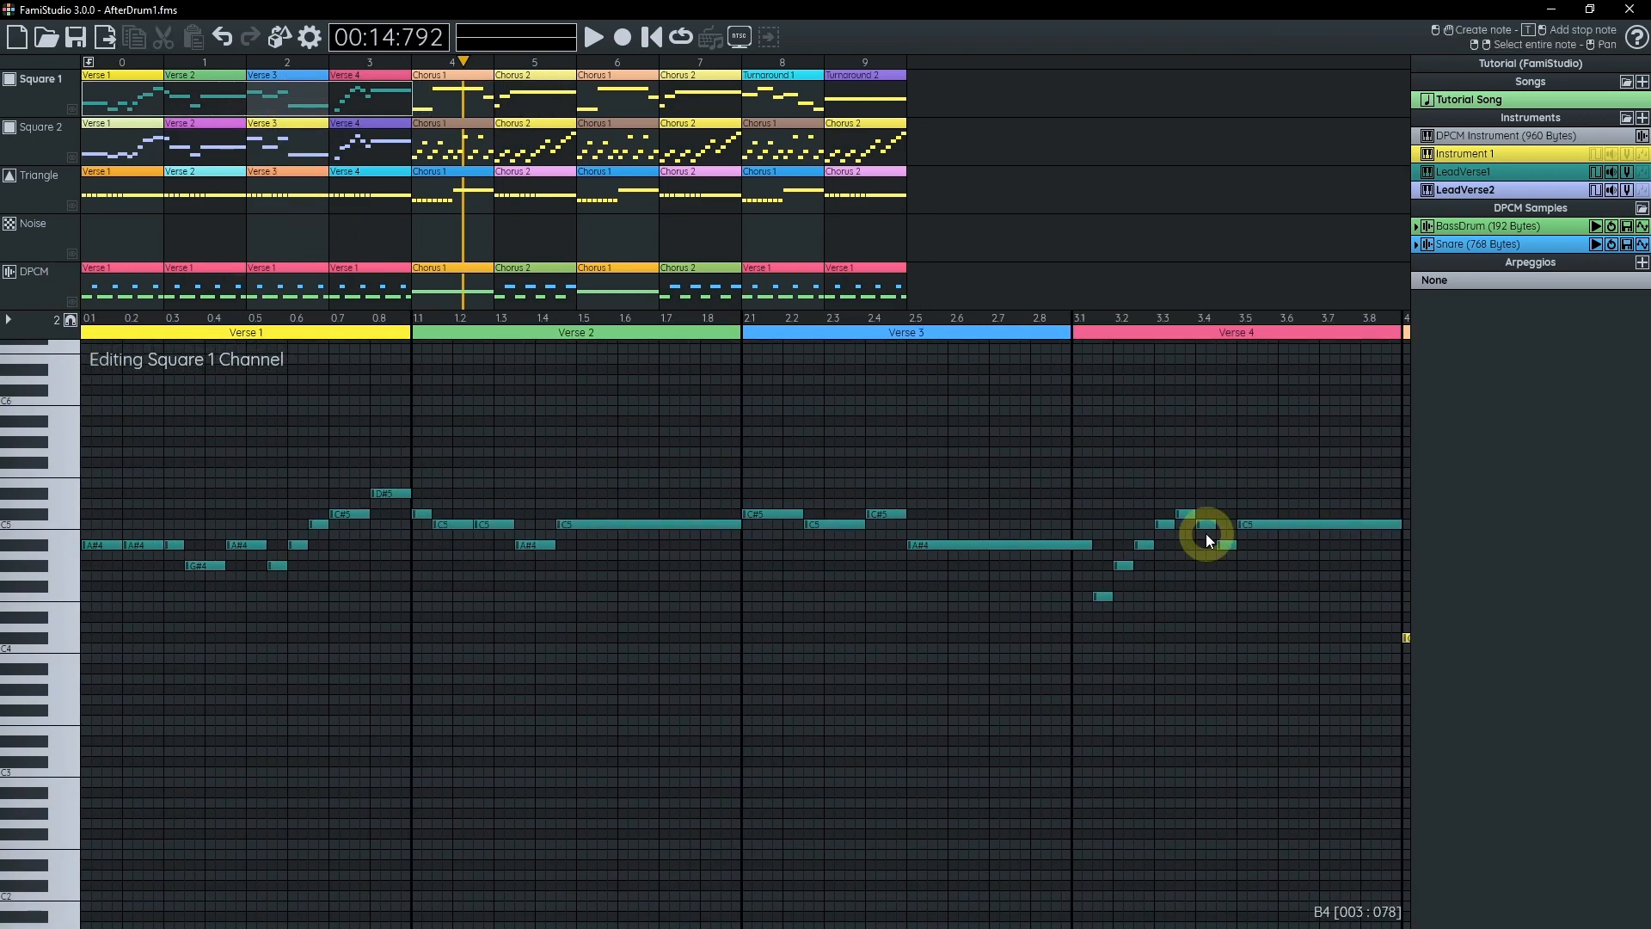
left_click(648, 520)
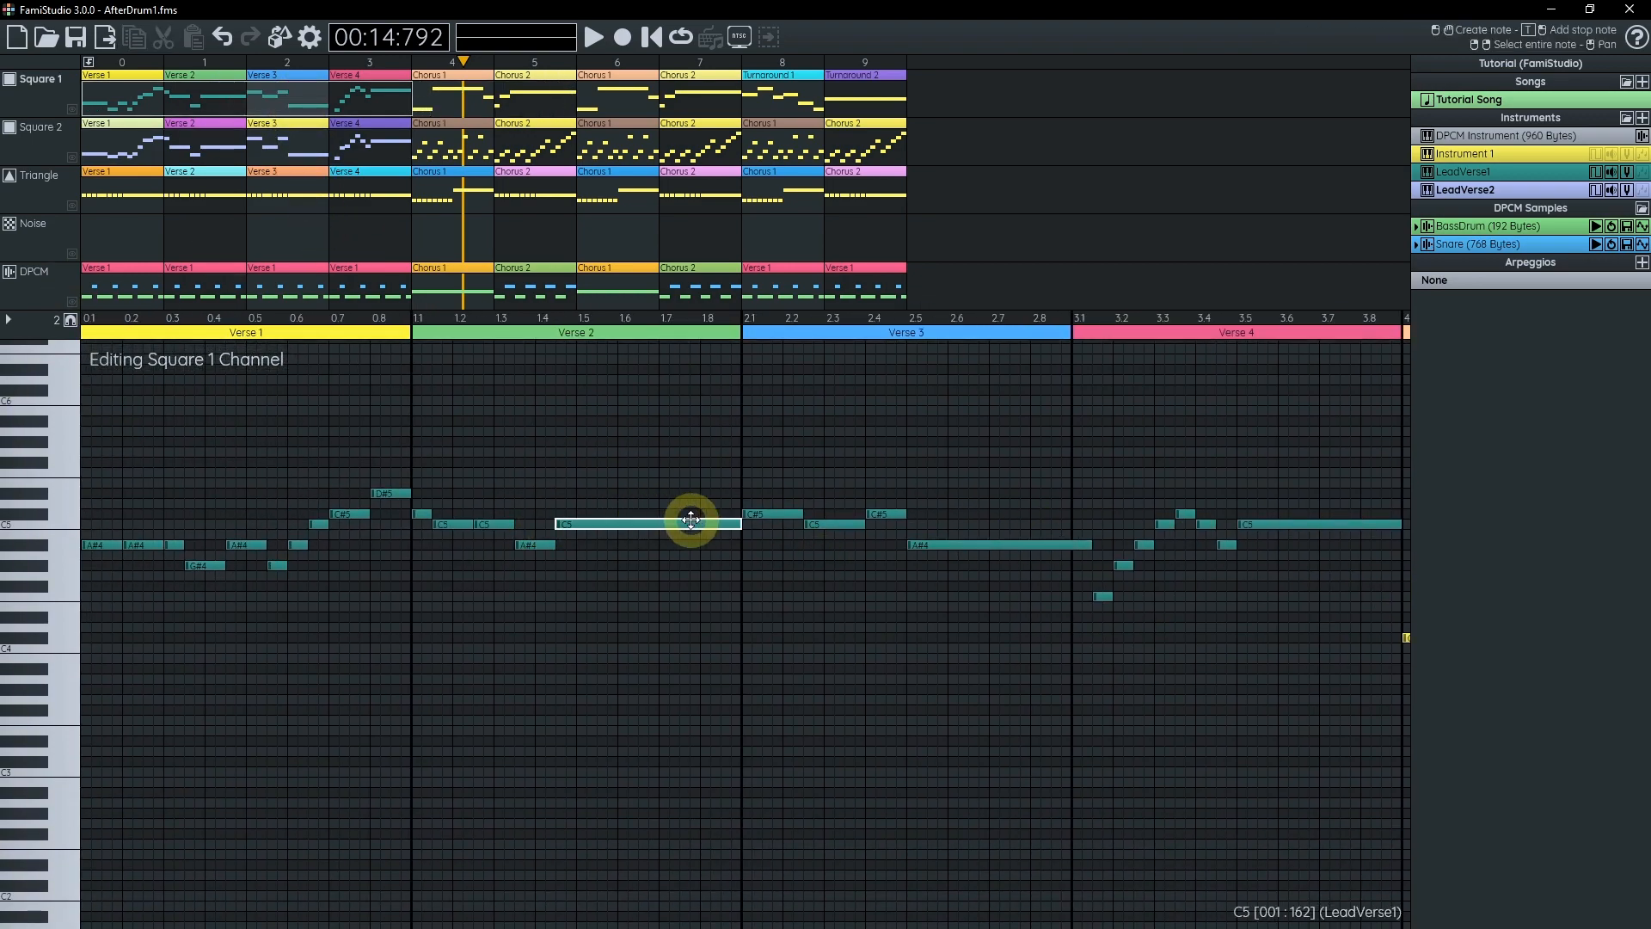
scroll(723, 523, "up", 3)
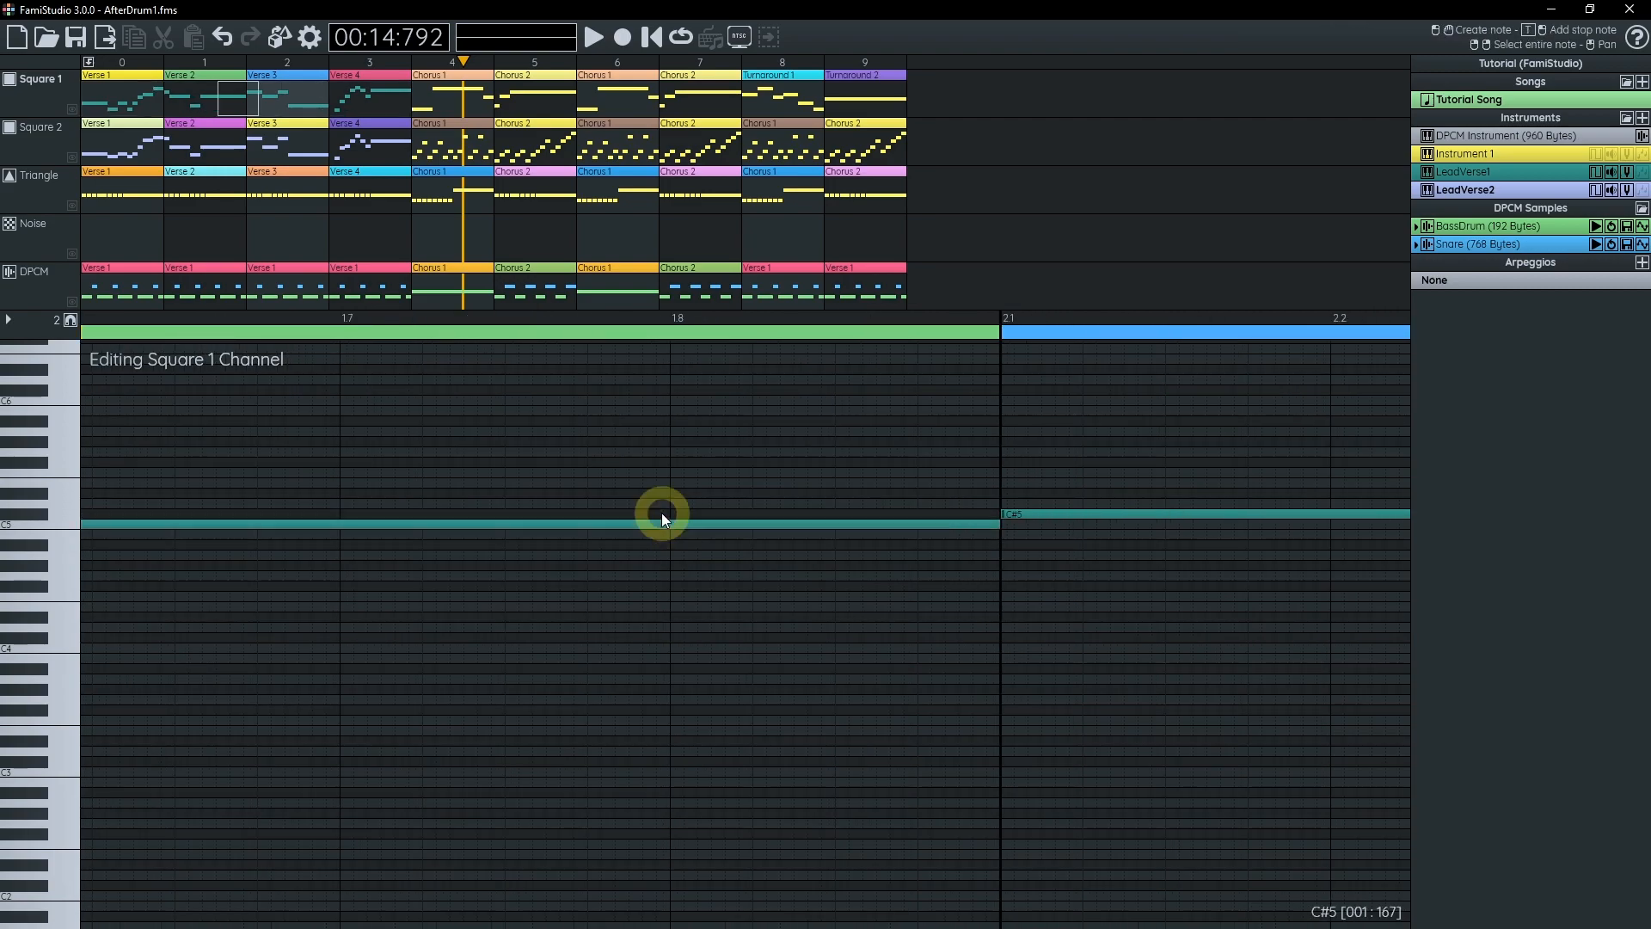
key("ctrl+3")
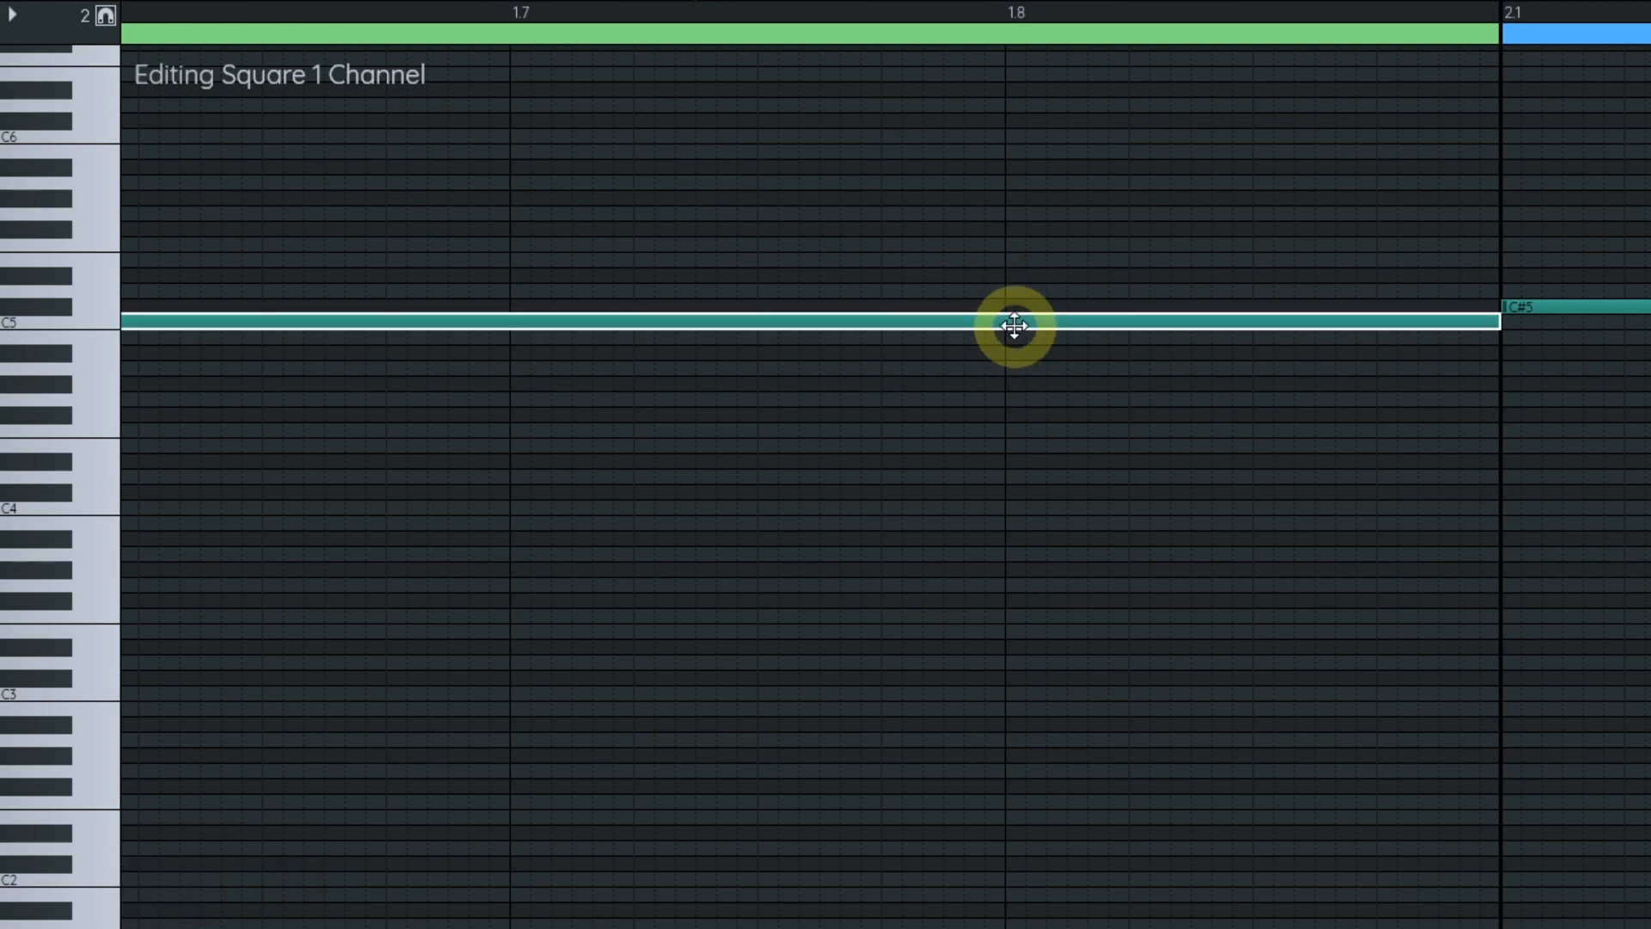
left_click_drag(1010, 325, 1008, 441)
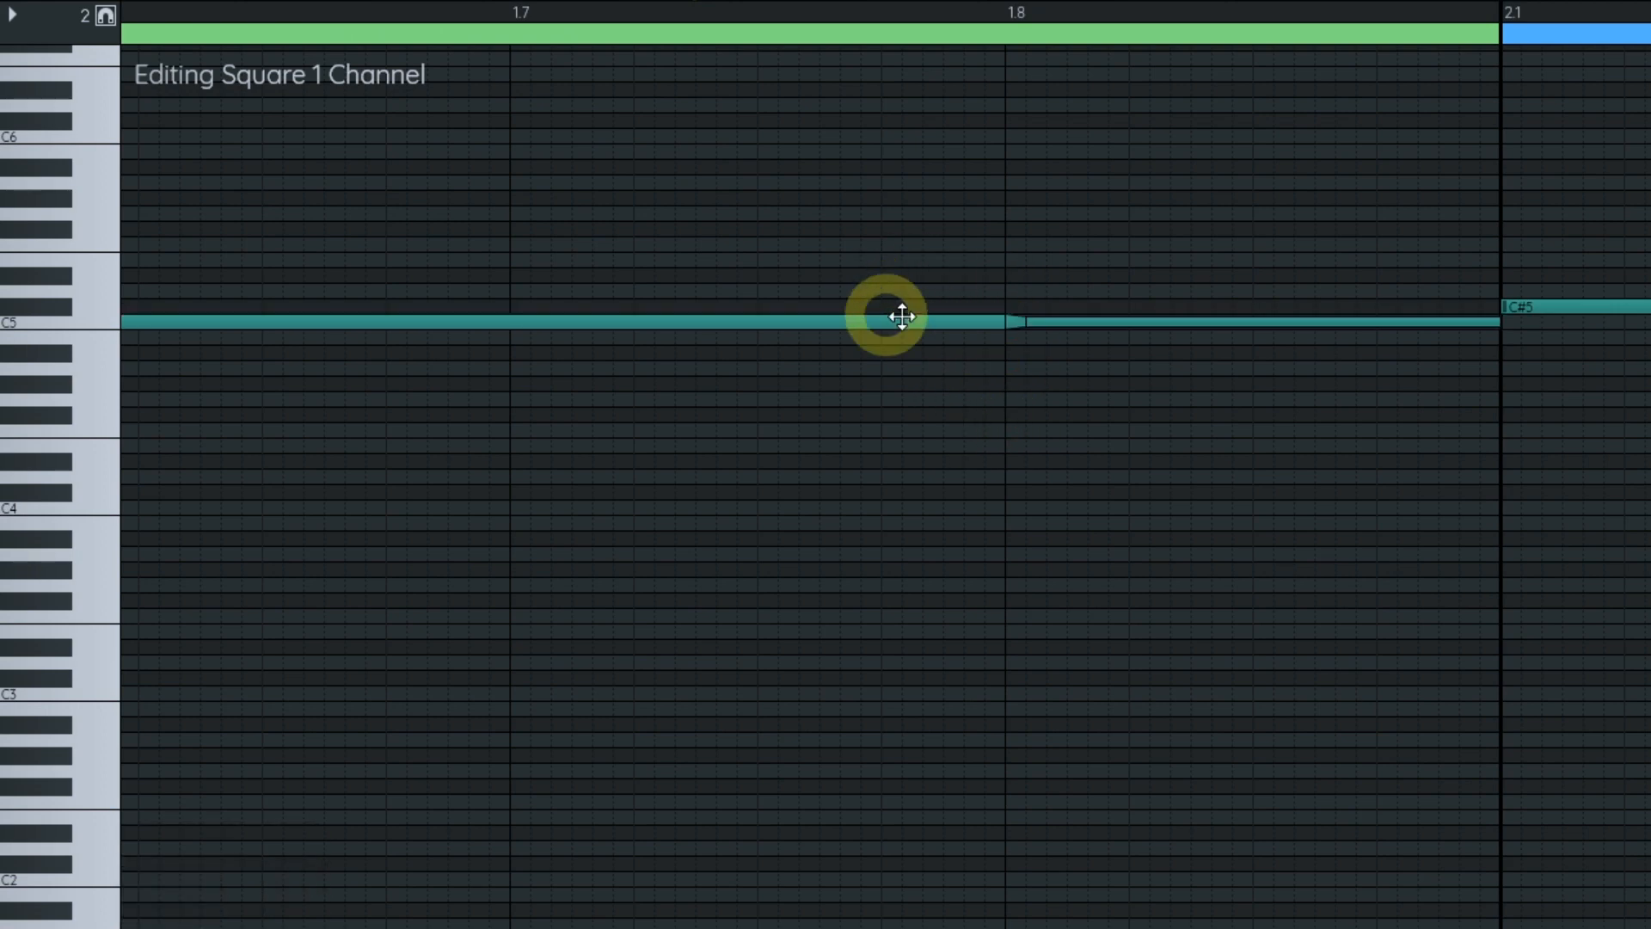
scroll(1044, 286, "down", 1)
left_click_drag(1045, 287, 626, 282)
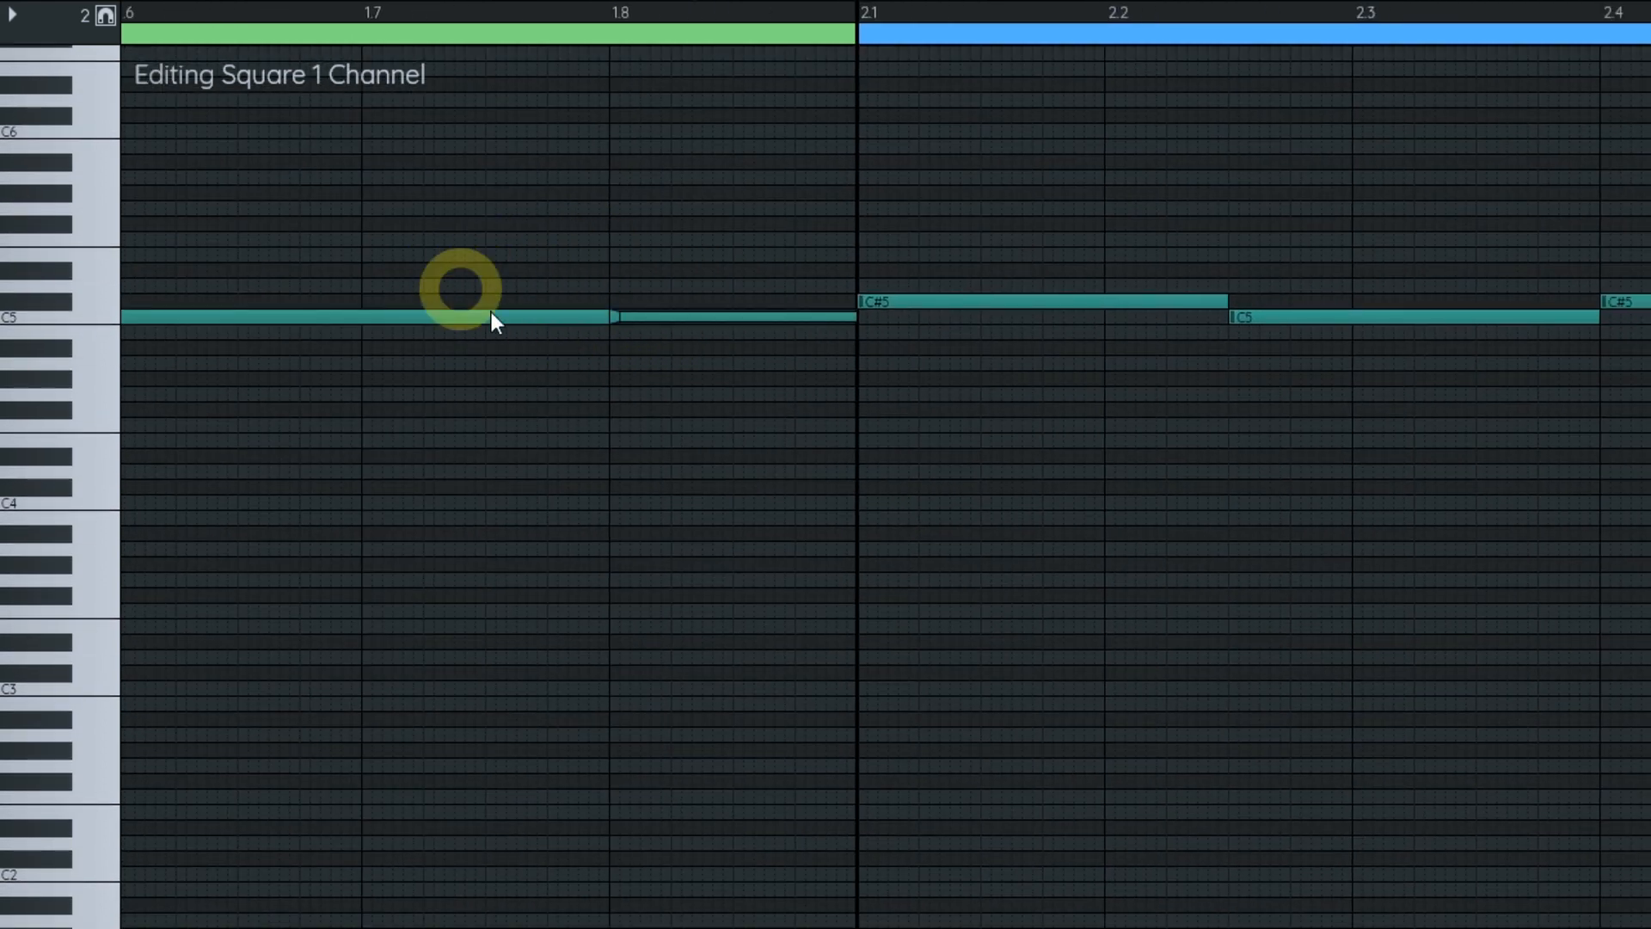
scroll(616, 413, "down", 2)
left_click_drag(512, 420, 418, 398)
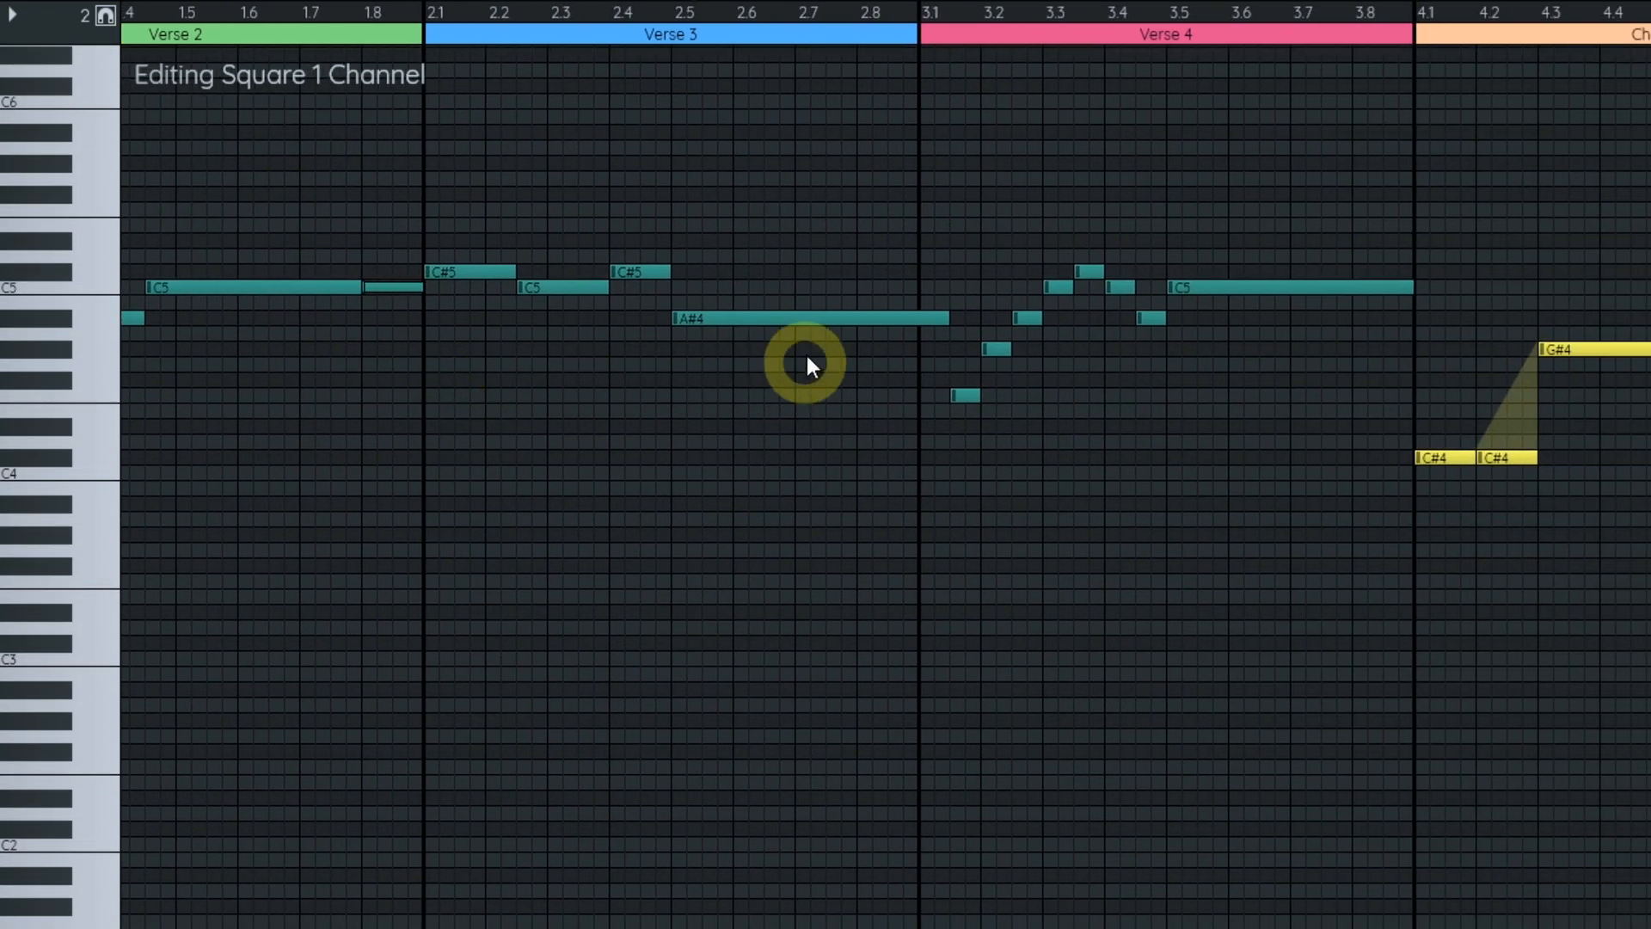
- Add release points near the ends of Square 1's long A#4 note in Verse 3 and long C5 note in Verse 4
scroll(808, 356, "up", 1)
left_click(974, 318)
left_click_drag(1603, 413, 778, 433)
scroll(1120, 508, "down", 1)
left_click_drag(703, 482, 1604, 461)
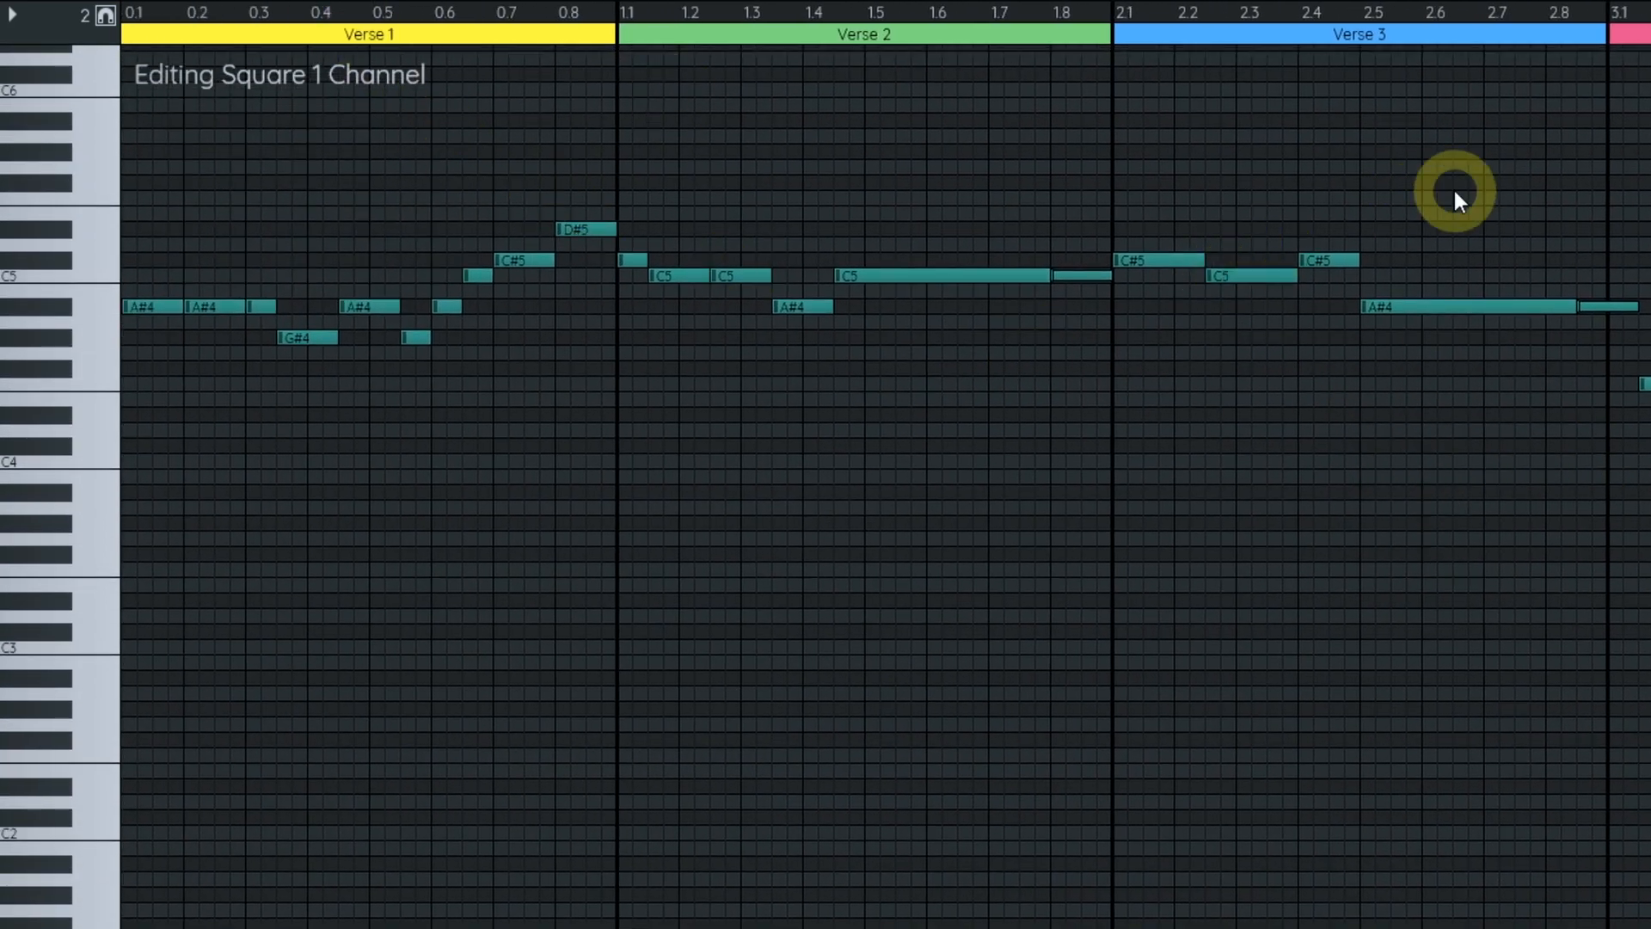
- Add release points near the ends of Square 2's long notes in Verse 2, Verse 3 and Verse 4
key("2")
left_click(1051, 464)
scroll(1527, 517, "up", 2)
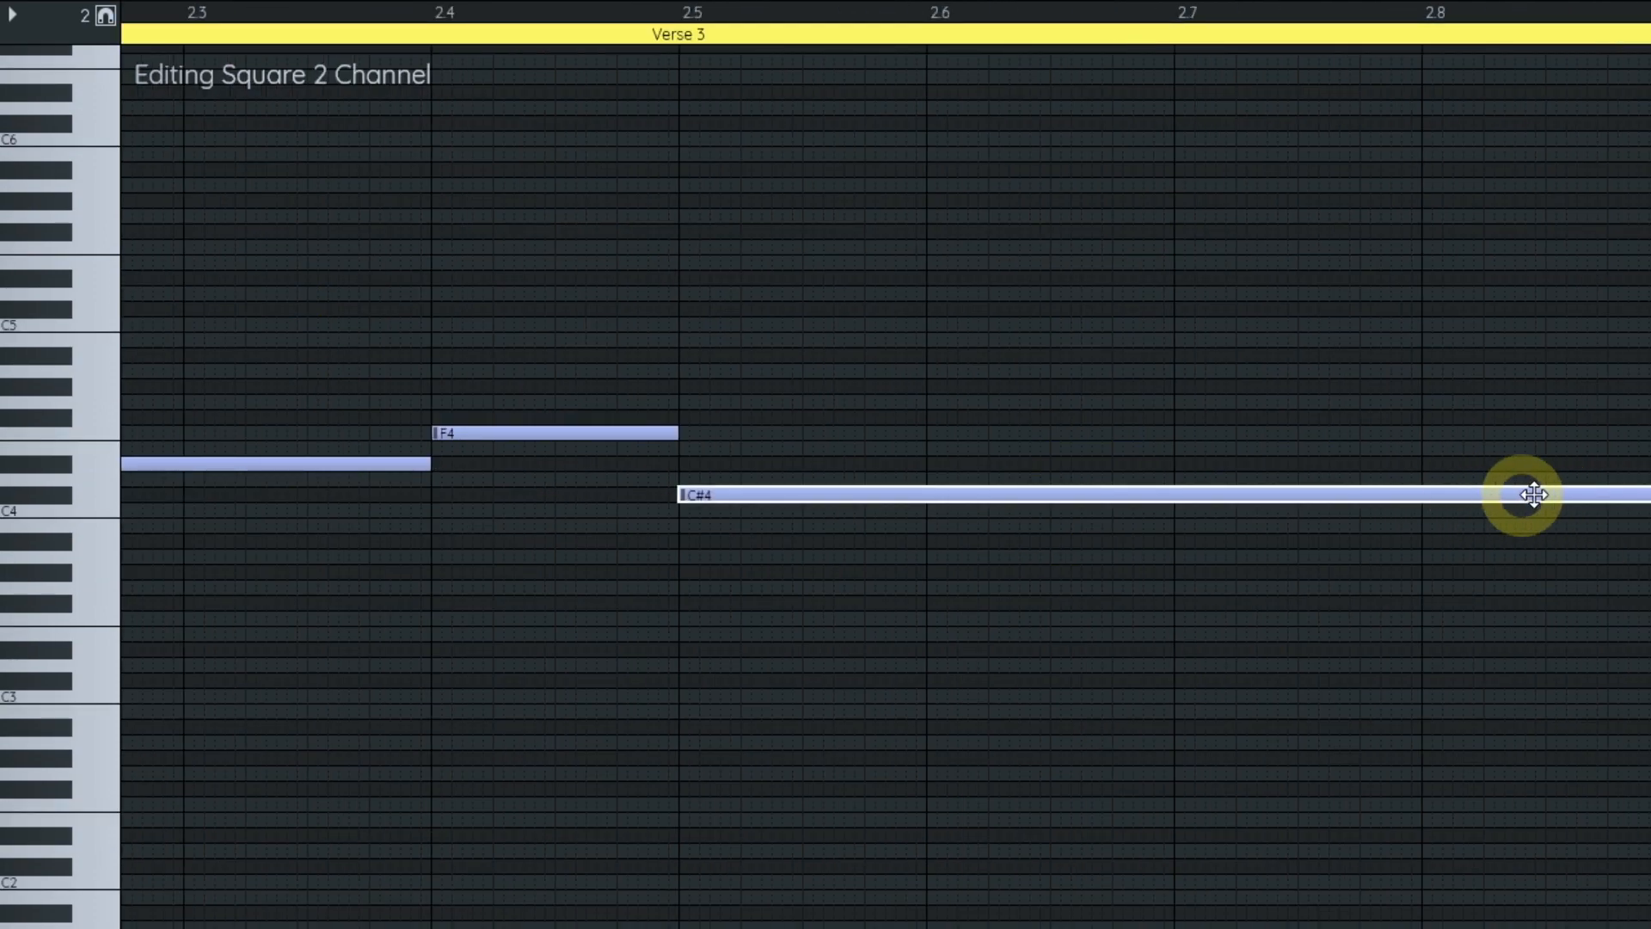
left_click(1543, 495)
scroll(1505, 567, "down", 1)
left_click_drag(1455, 587, 322, 595)
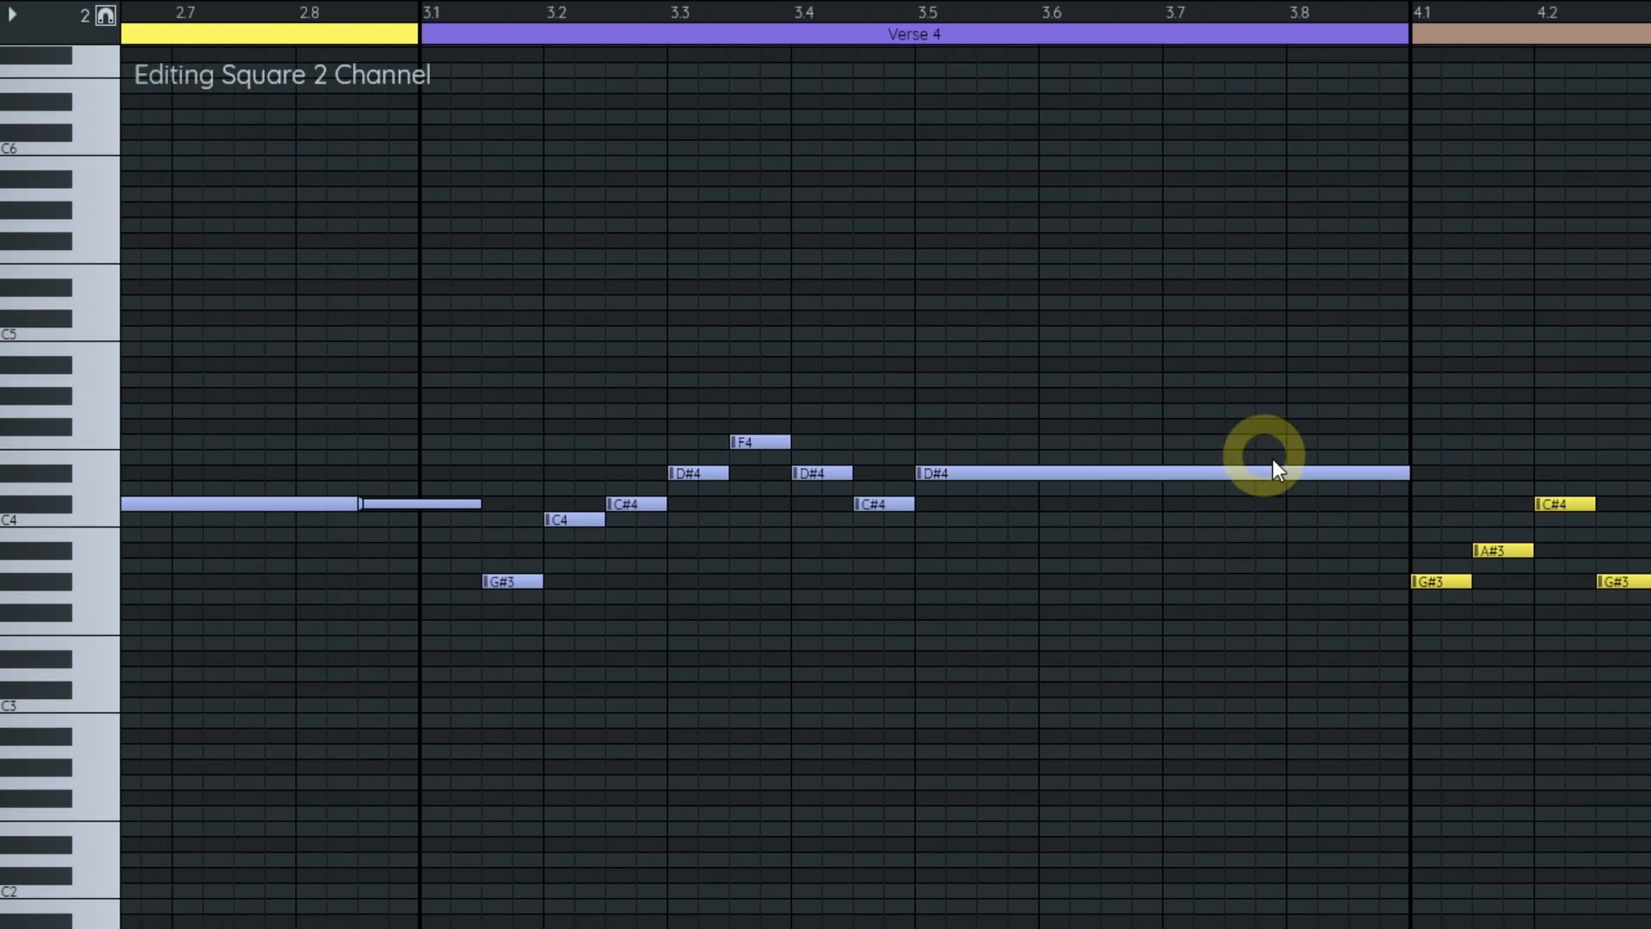
left_click(1290, 469)
scroll(1266, 618, "down", 1)
left_click_drag(1265, 609, 1650, 648)
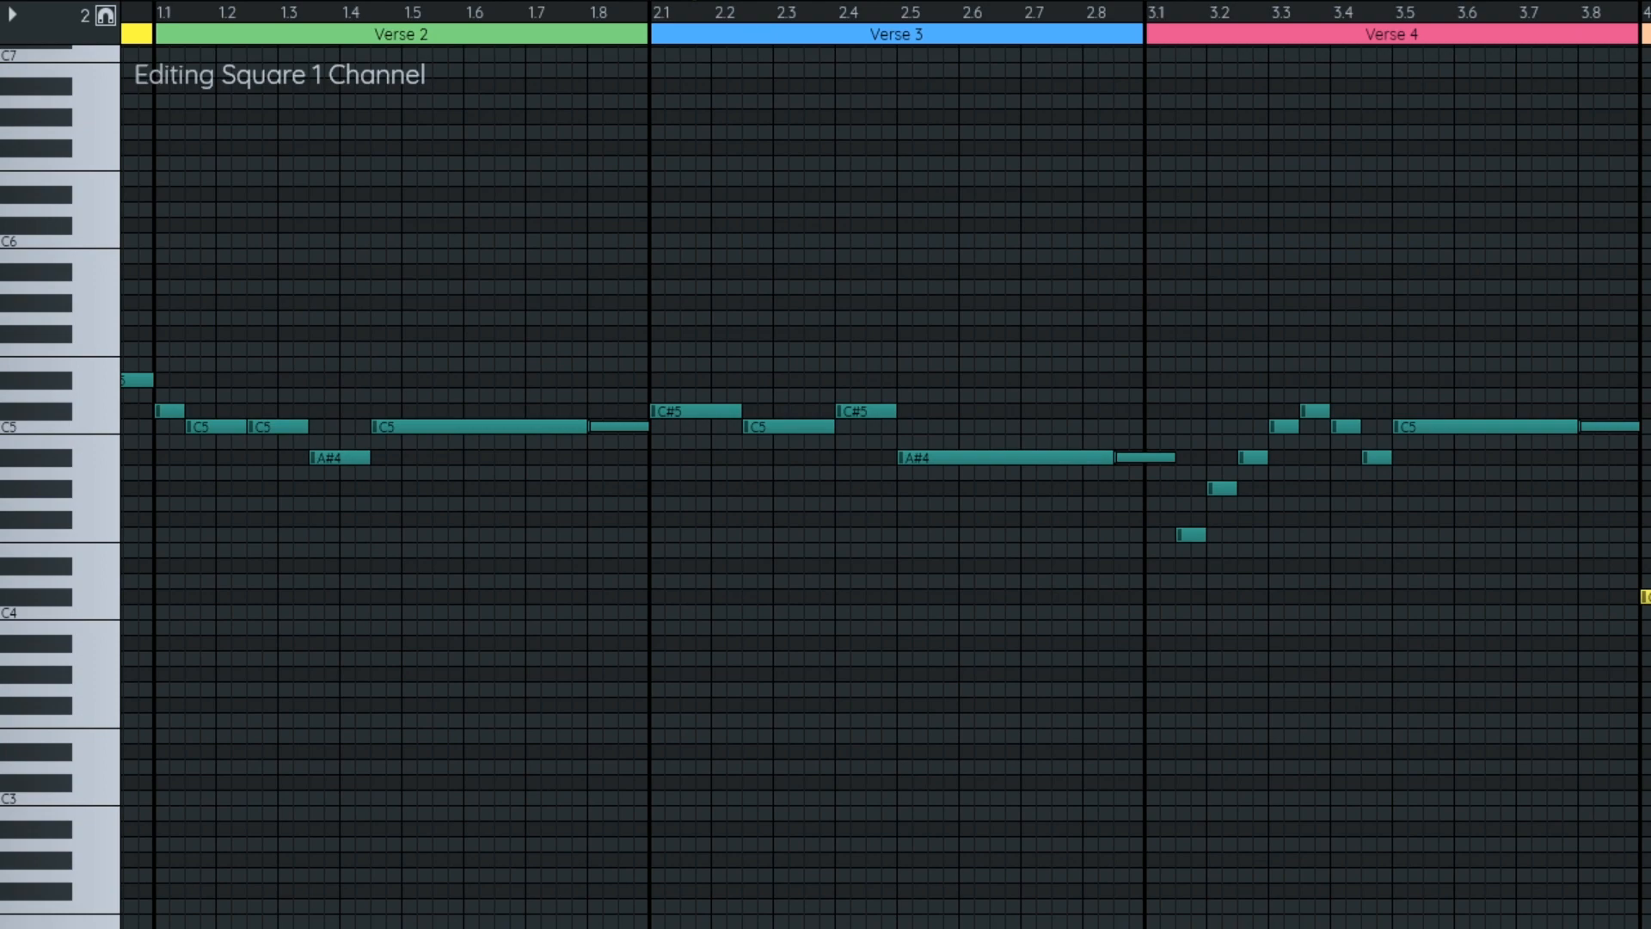
- Play the song from just before beat 1.4 in Verse 2 into Verse 3 to hear the released note
left_click_drag(552, 292, 1211, 287)
left_click(933, 10)
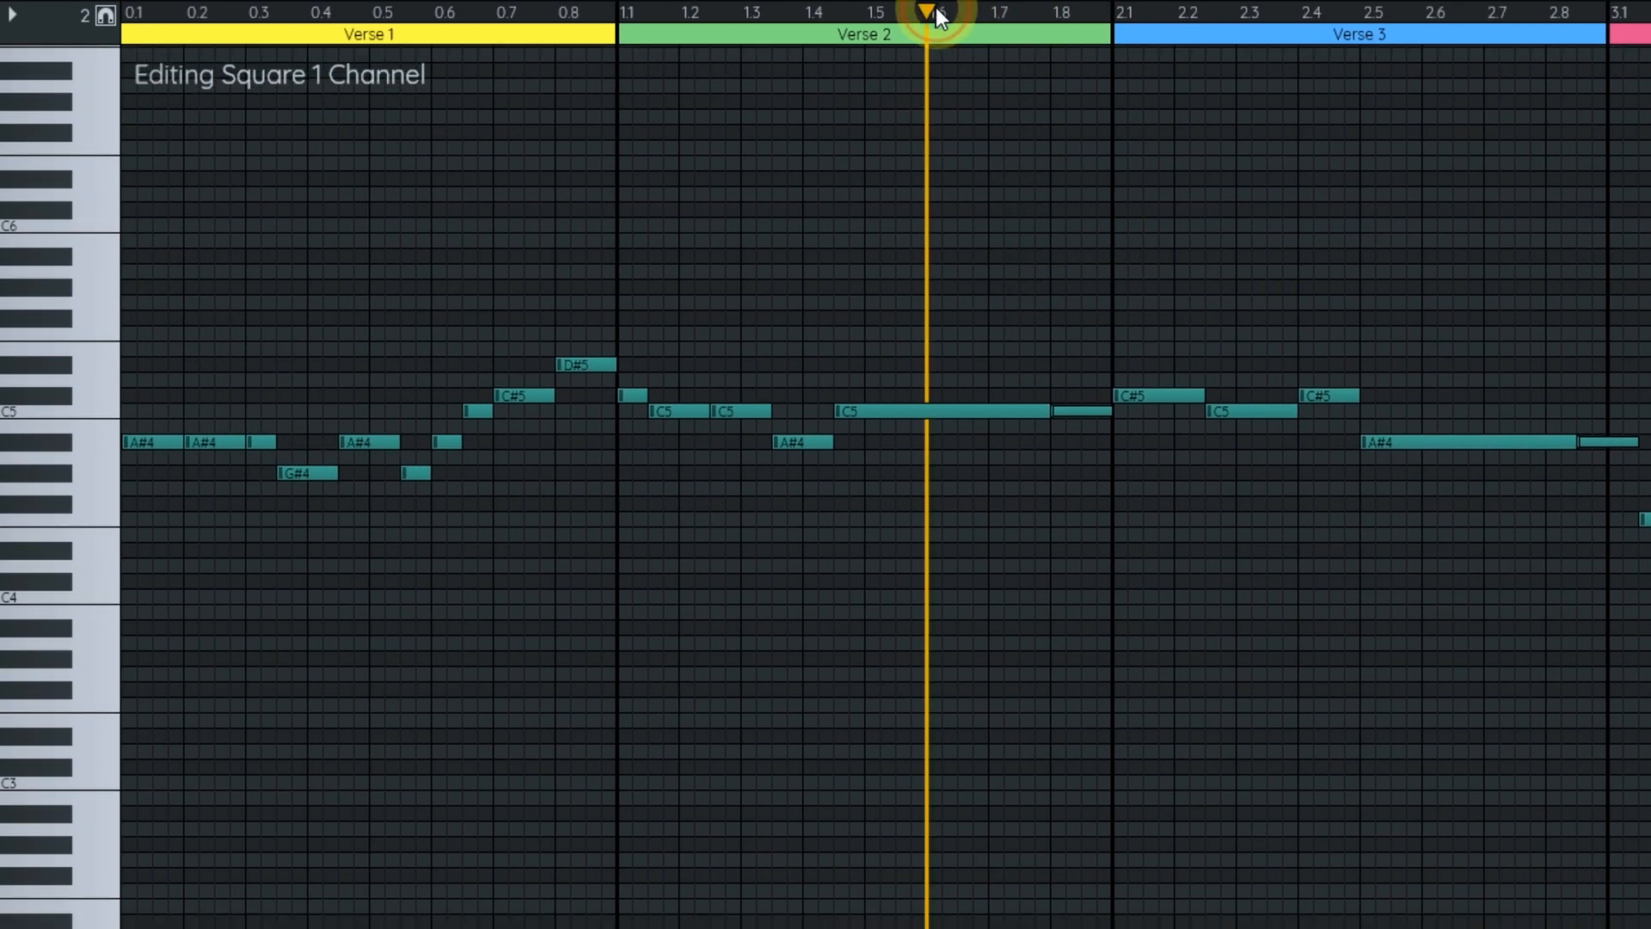
scroll(1055, 286, "up", 1)
left_click(565, 18)
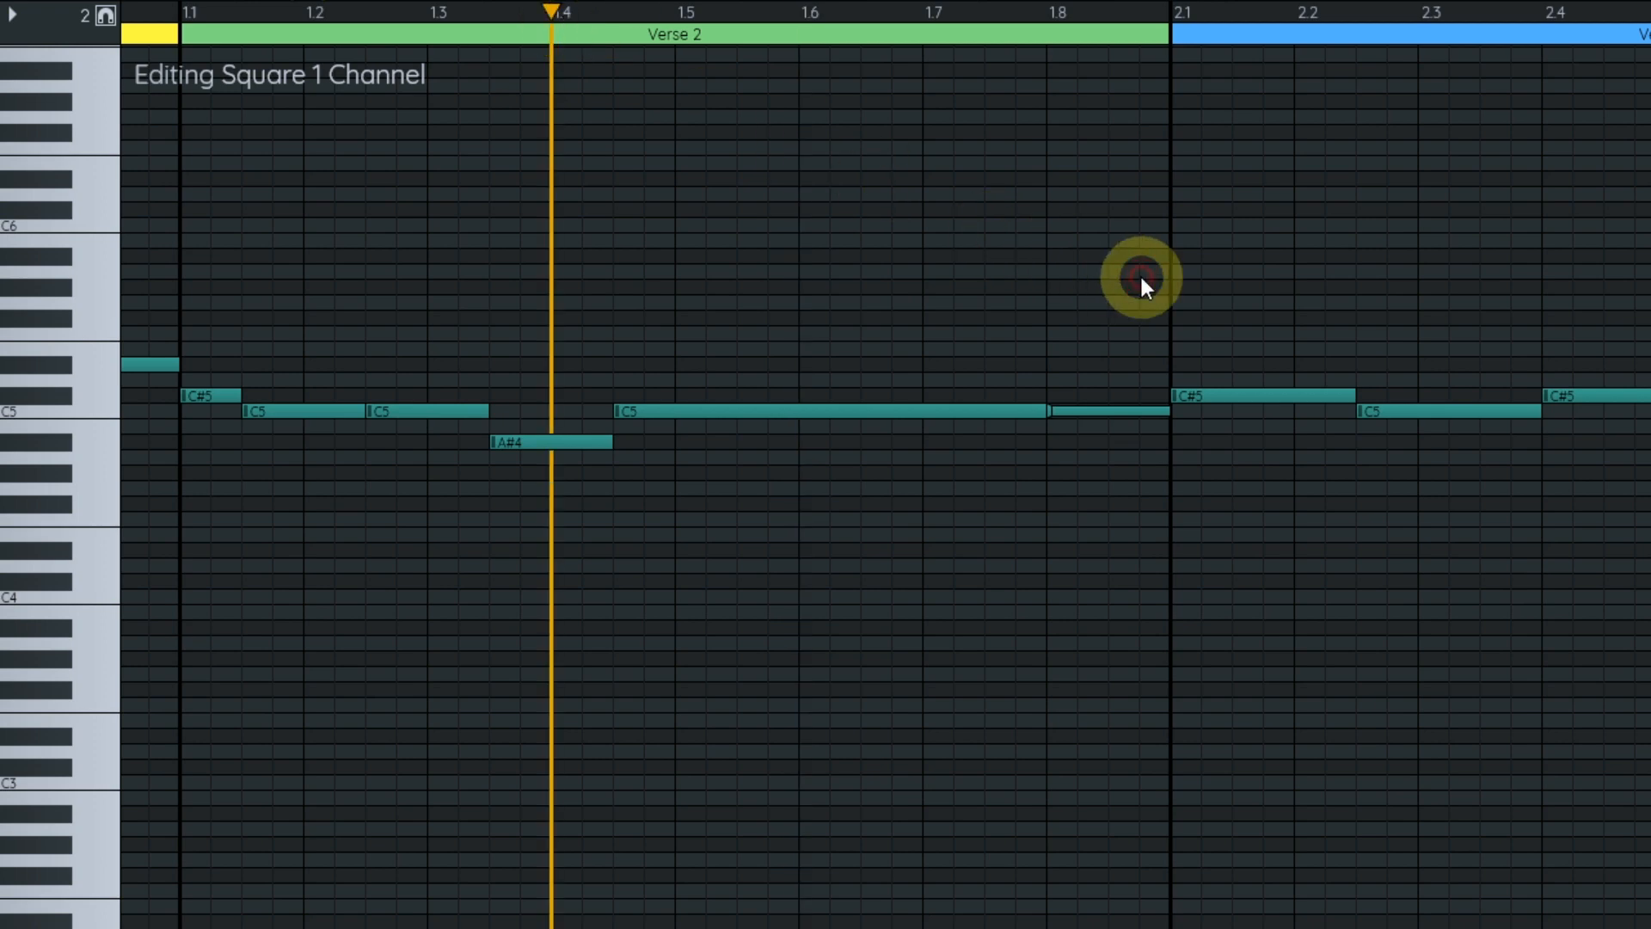
key("space")
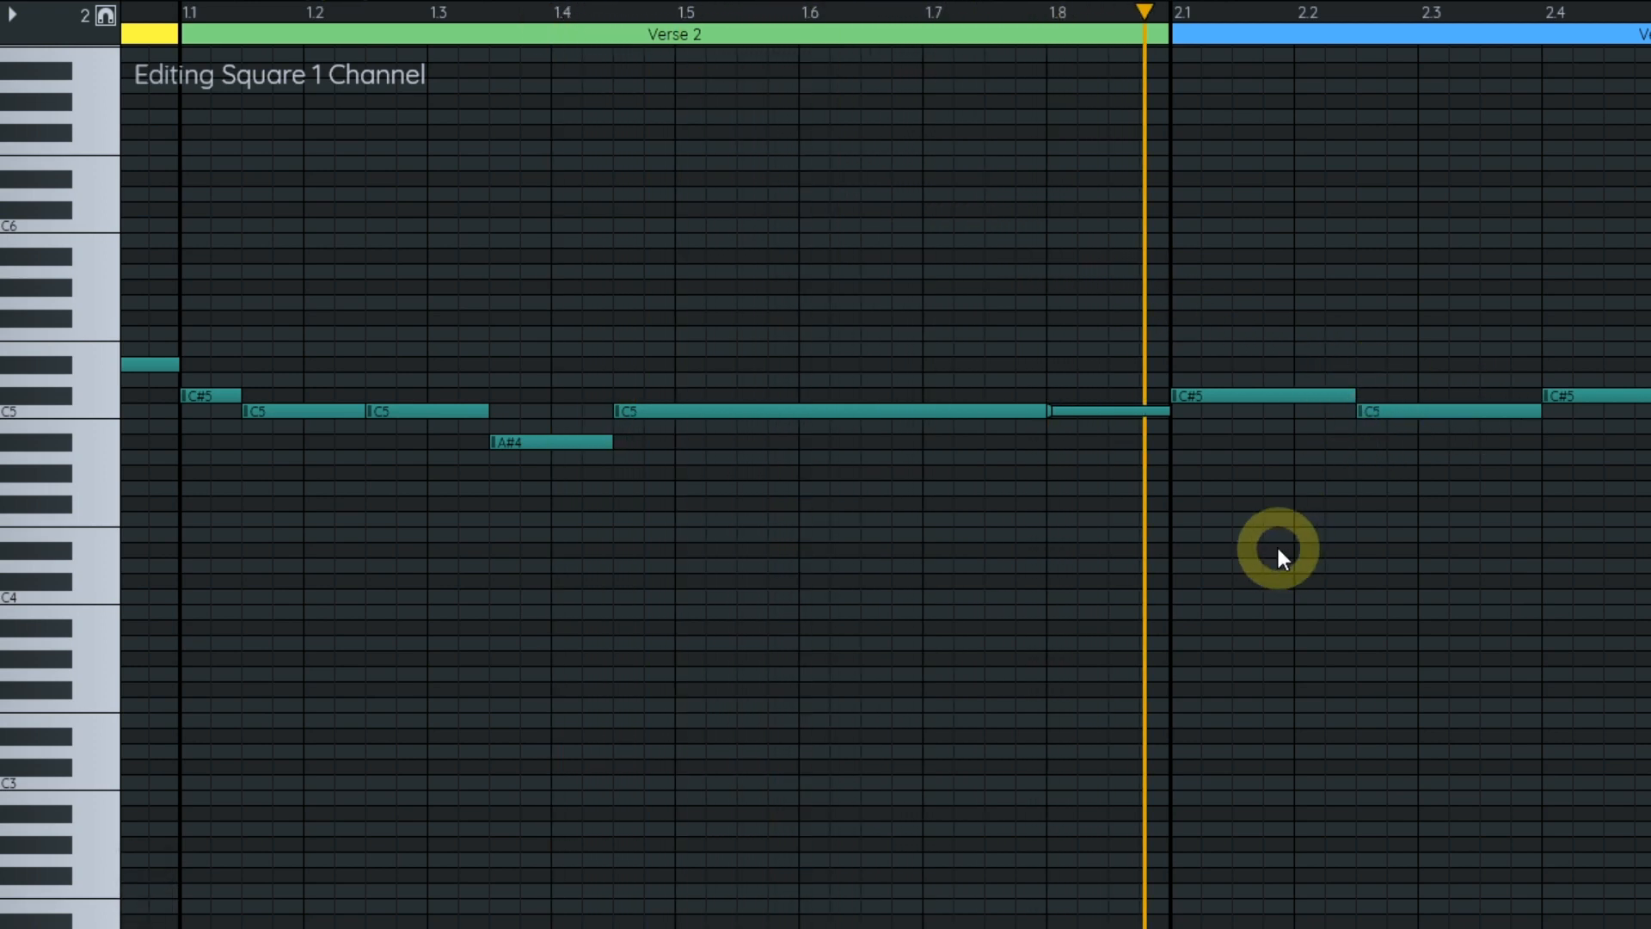
key("space")
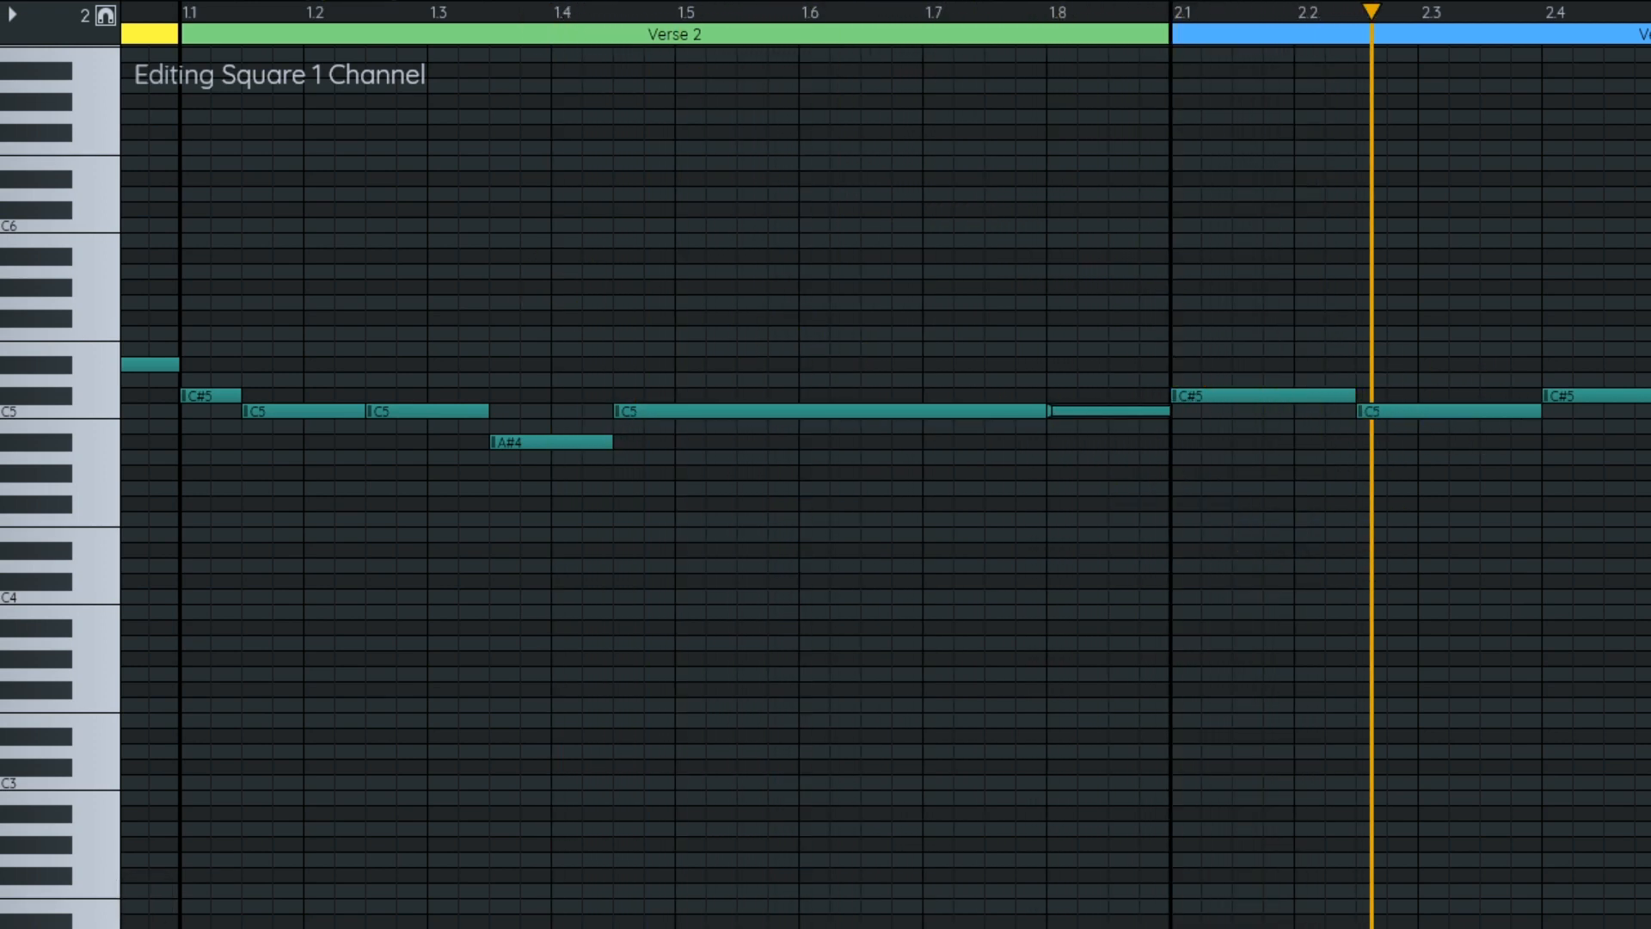
- Play the song from the beginning through the four verse patterns and stop before the chorus
scroll(359, 270, "down", 1)
left_click_drag(360, 271, 708, 320)
key("ctrl+2")
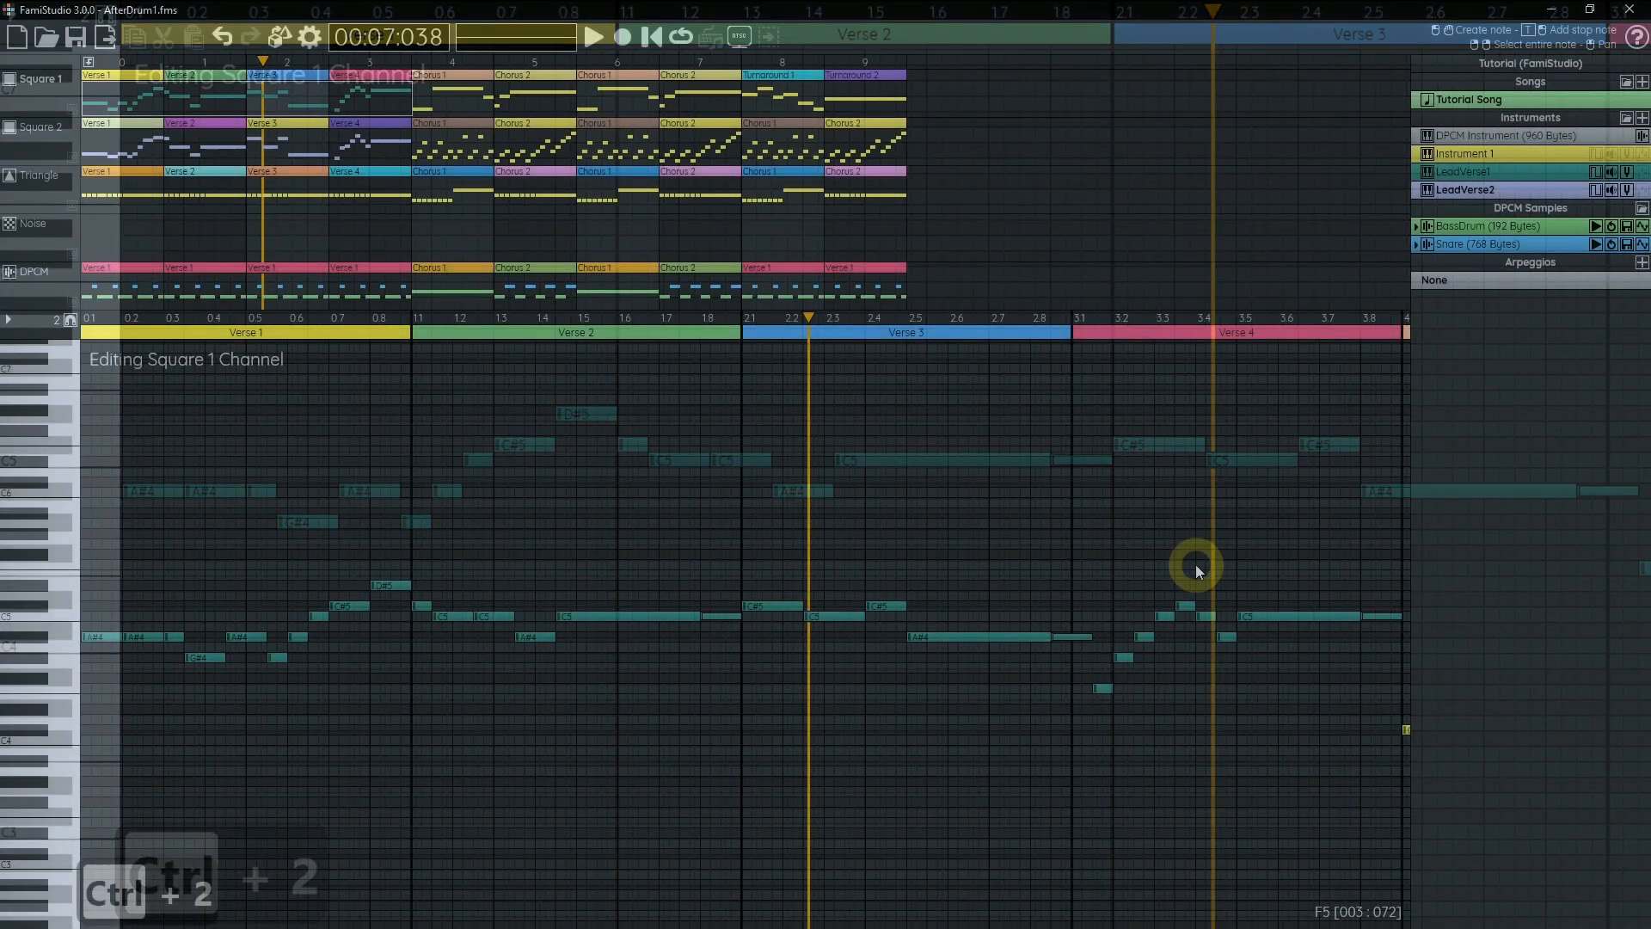
key("shift+space")
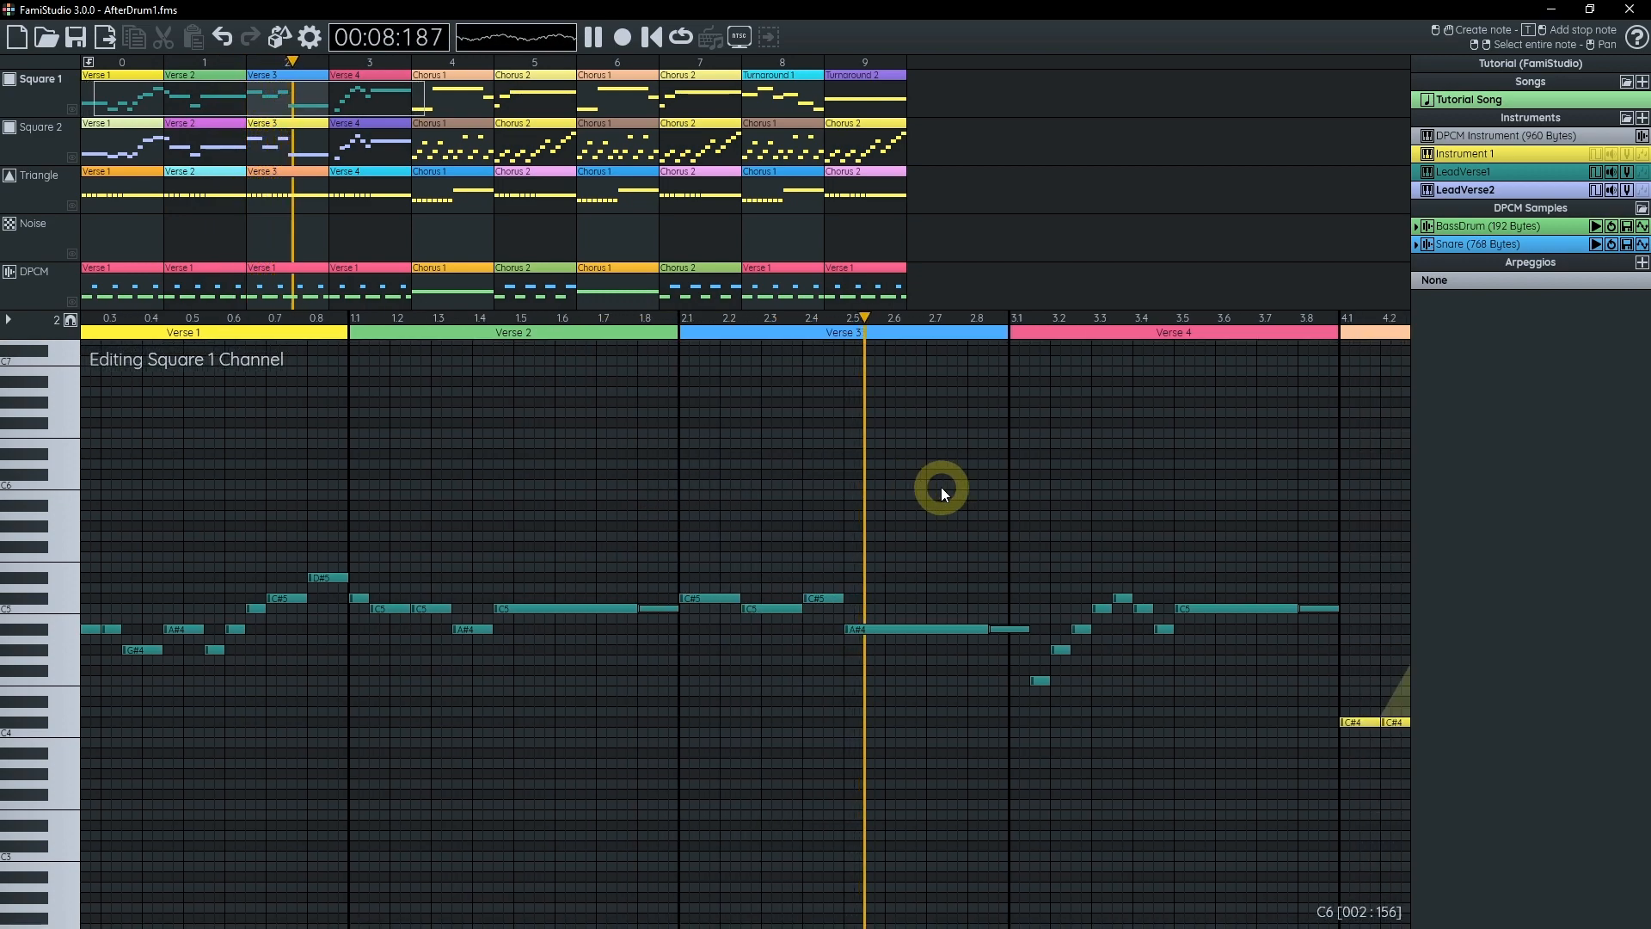
left_click_drag(941, 488, 873, 500)
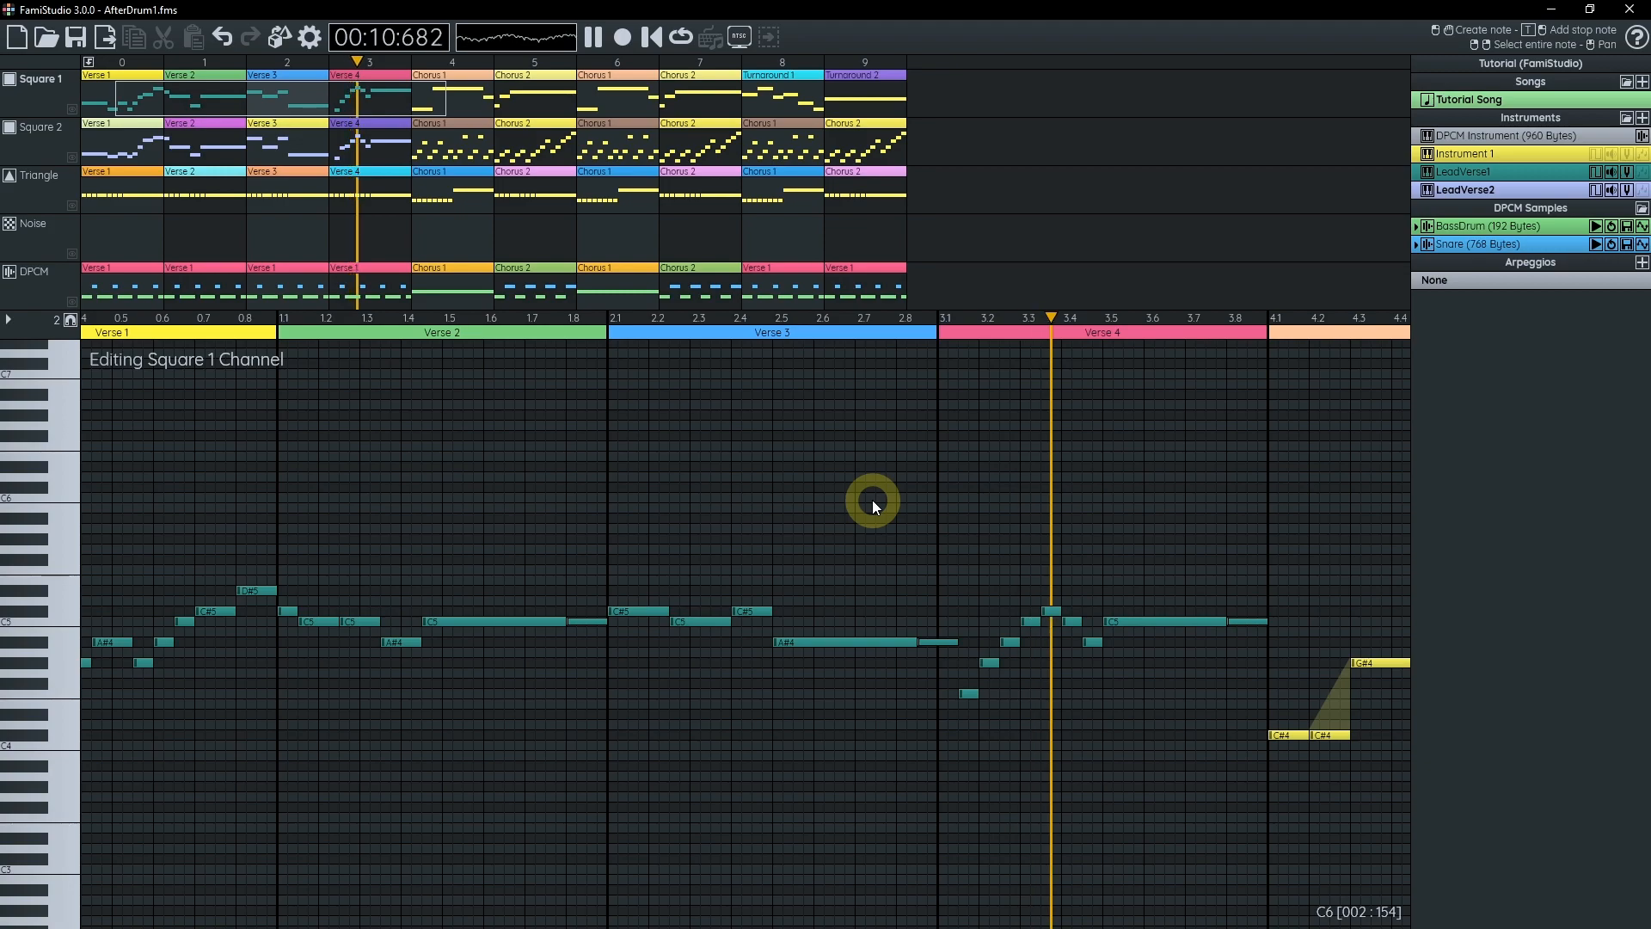
key("space")
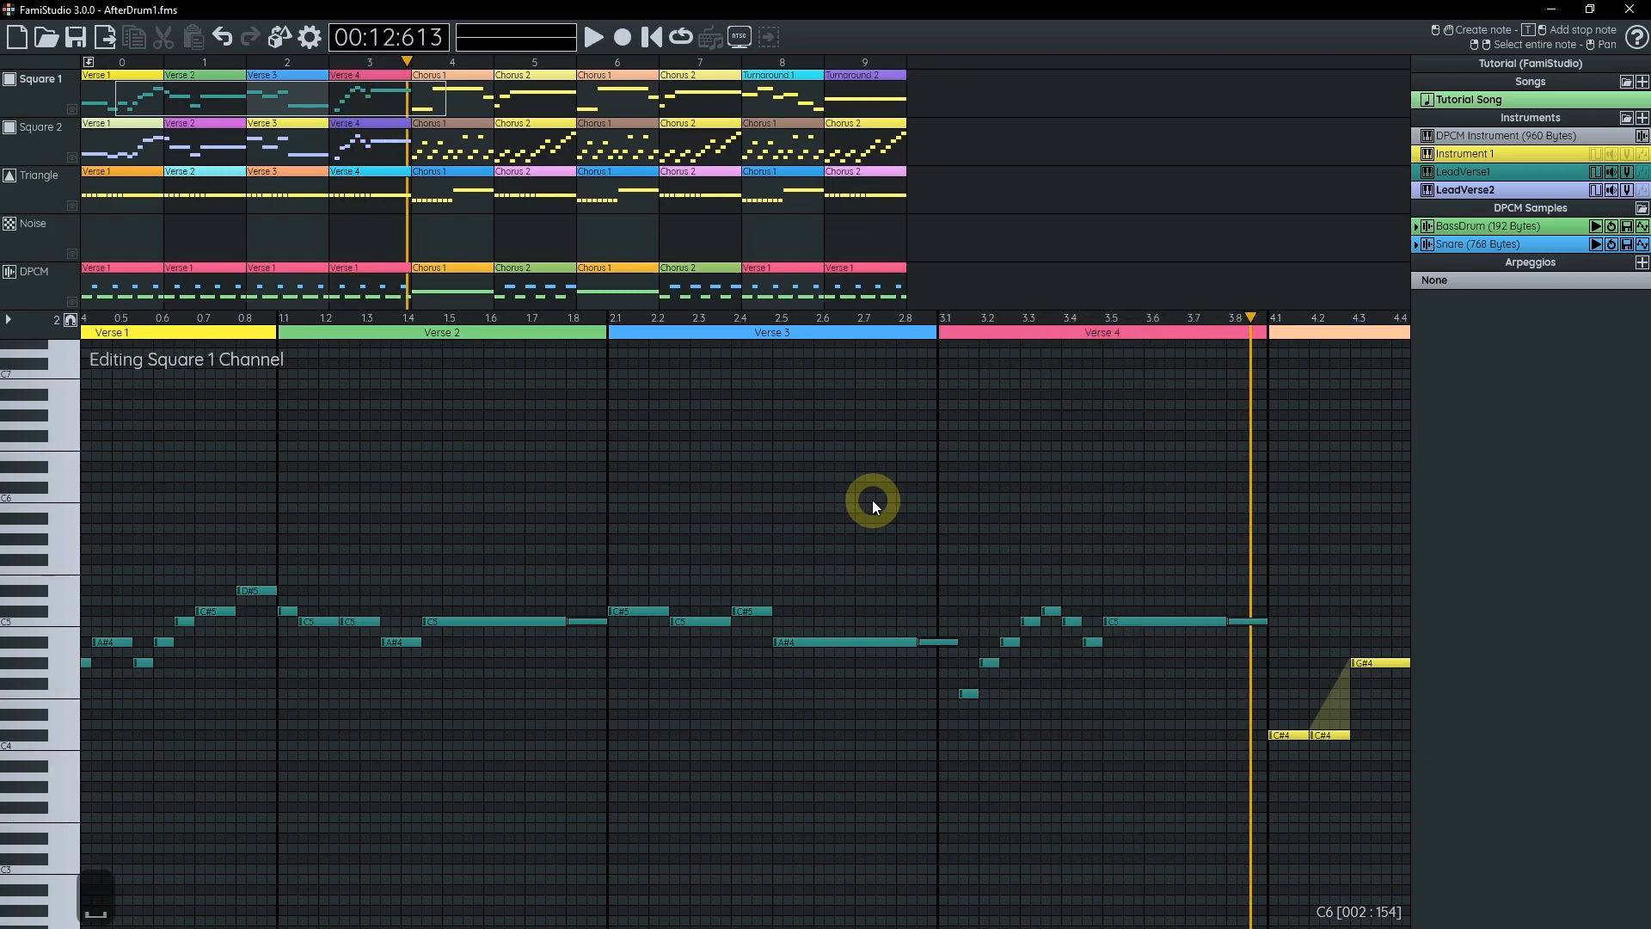
left_click_drag(514, 580, 853, 559)
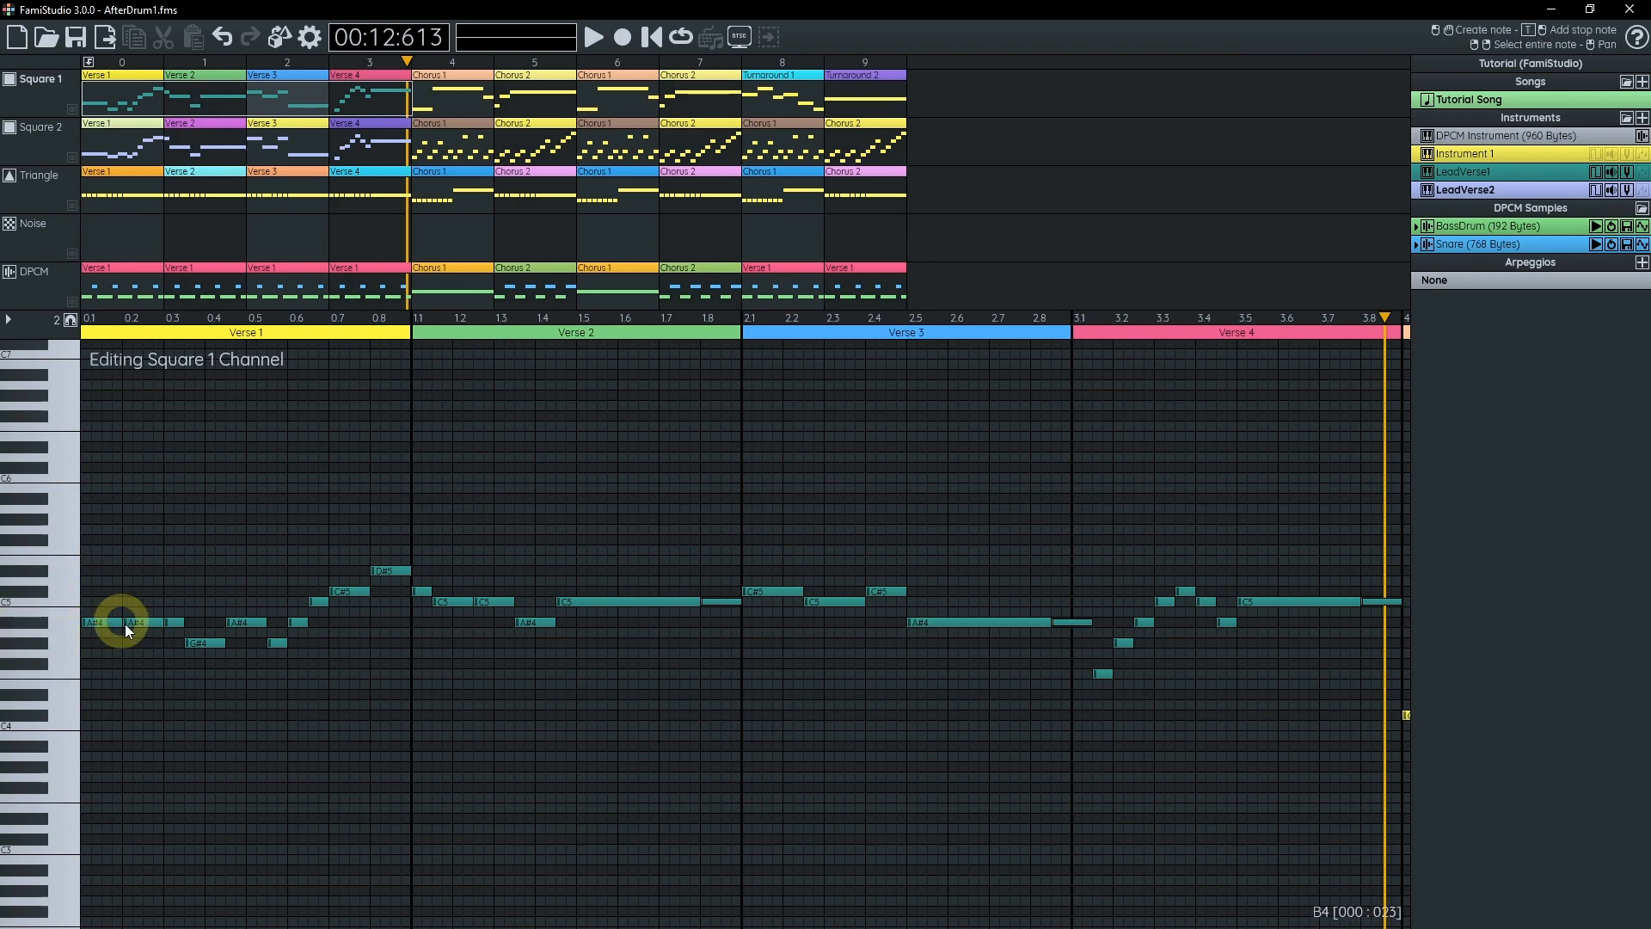
left_click(160, 619)
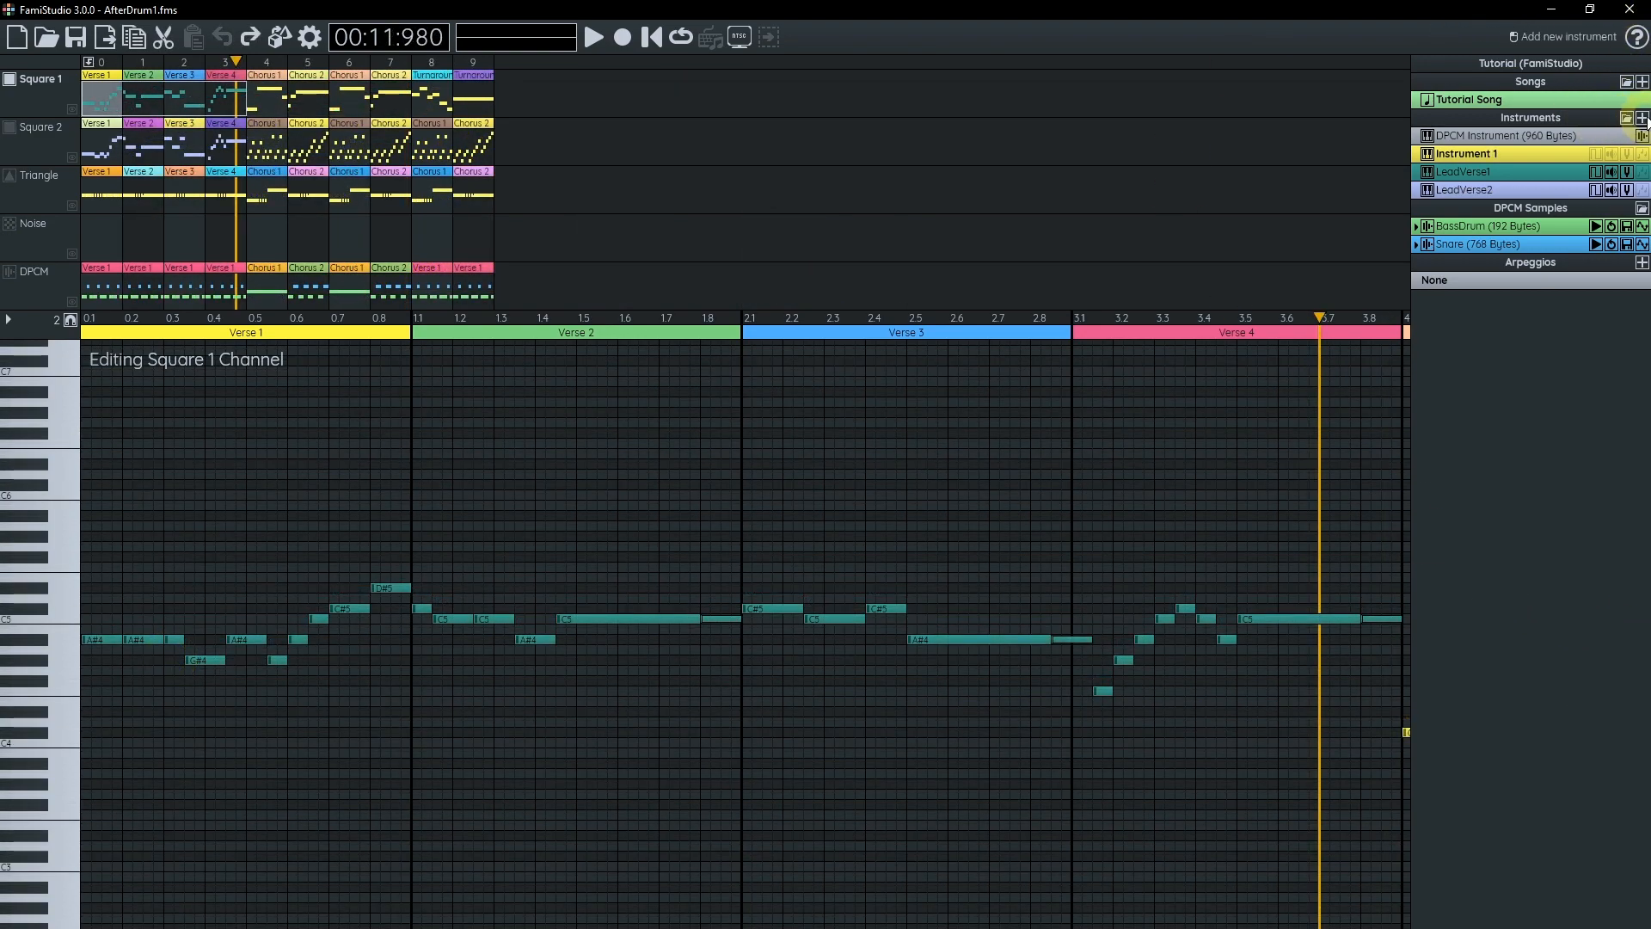
- Add an instrument named LeadChorus and set its single-frame duty cycle envelope to 2
left_click(1643, 117)
double_click(1520, 172)
type("LeadChorus")
key("Return")
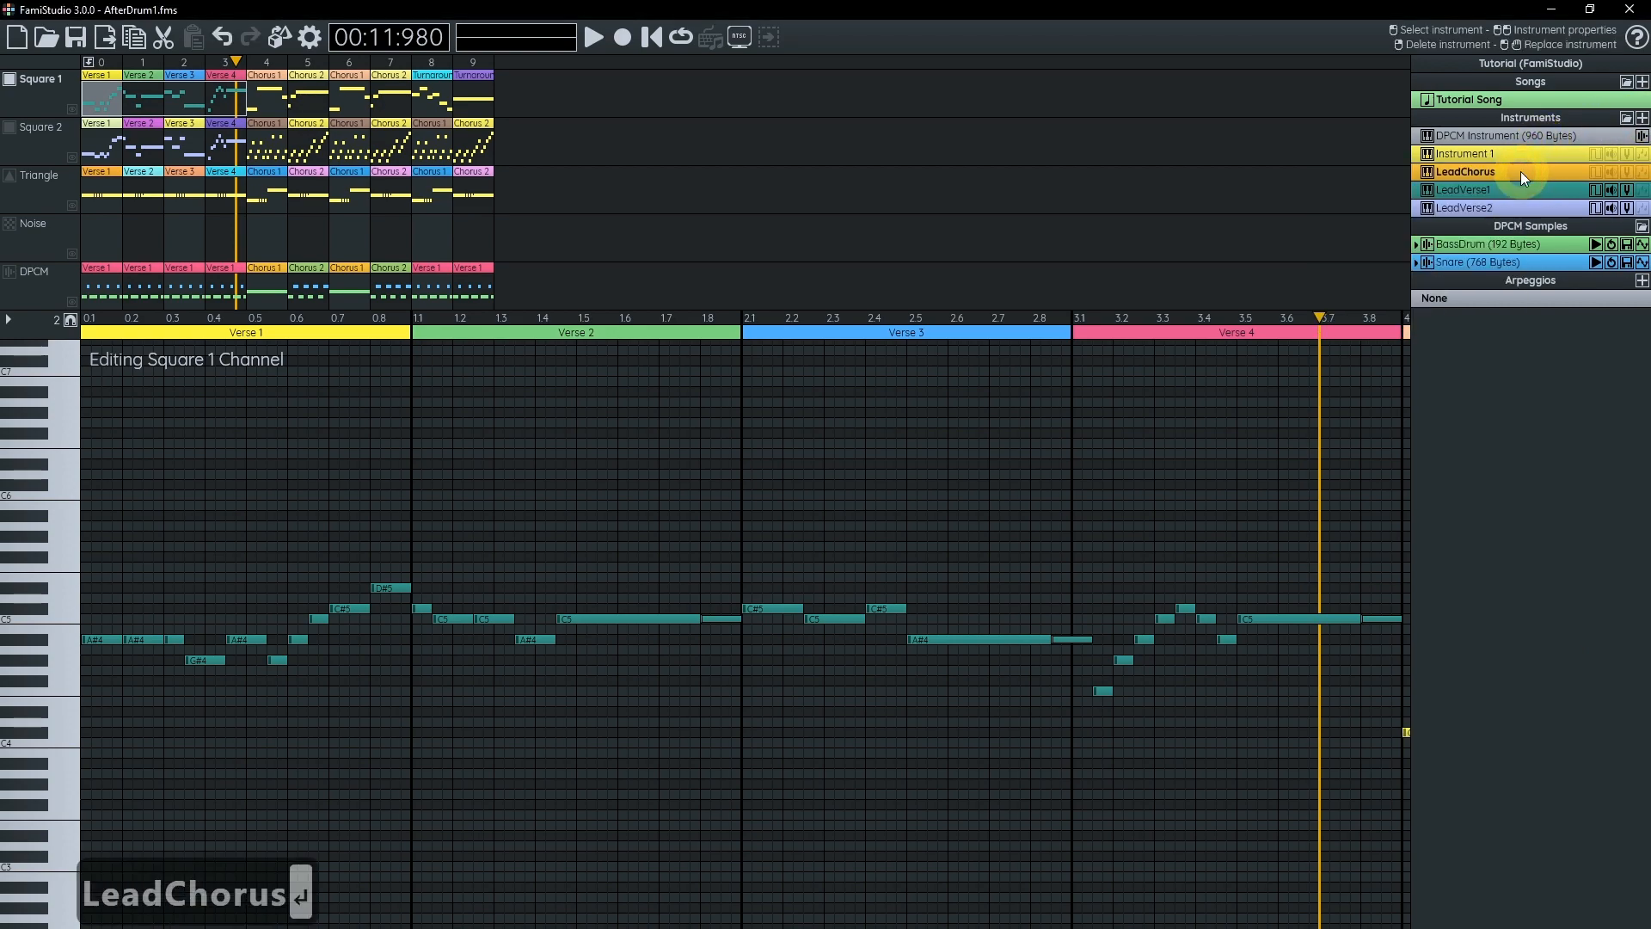
left_click(1596, 172)
left_click(225, 636)
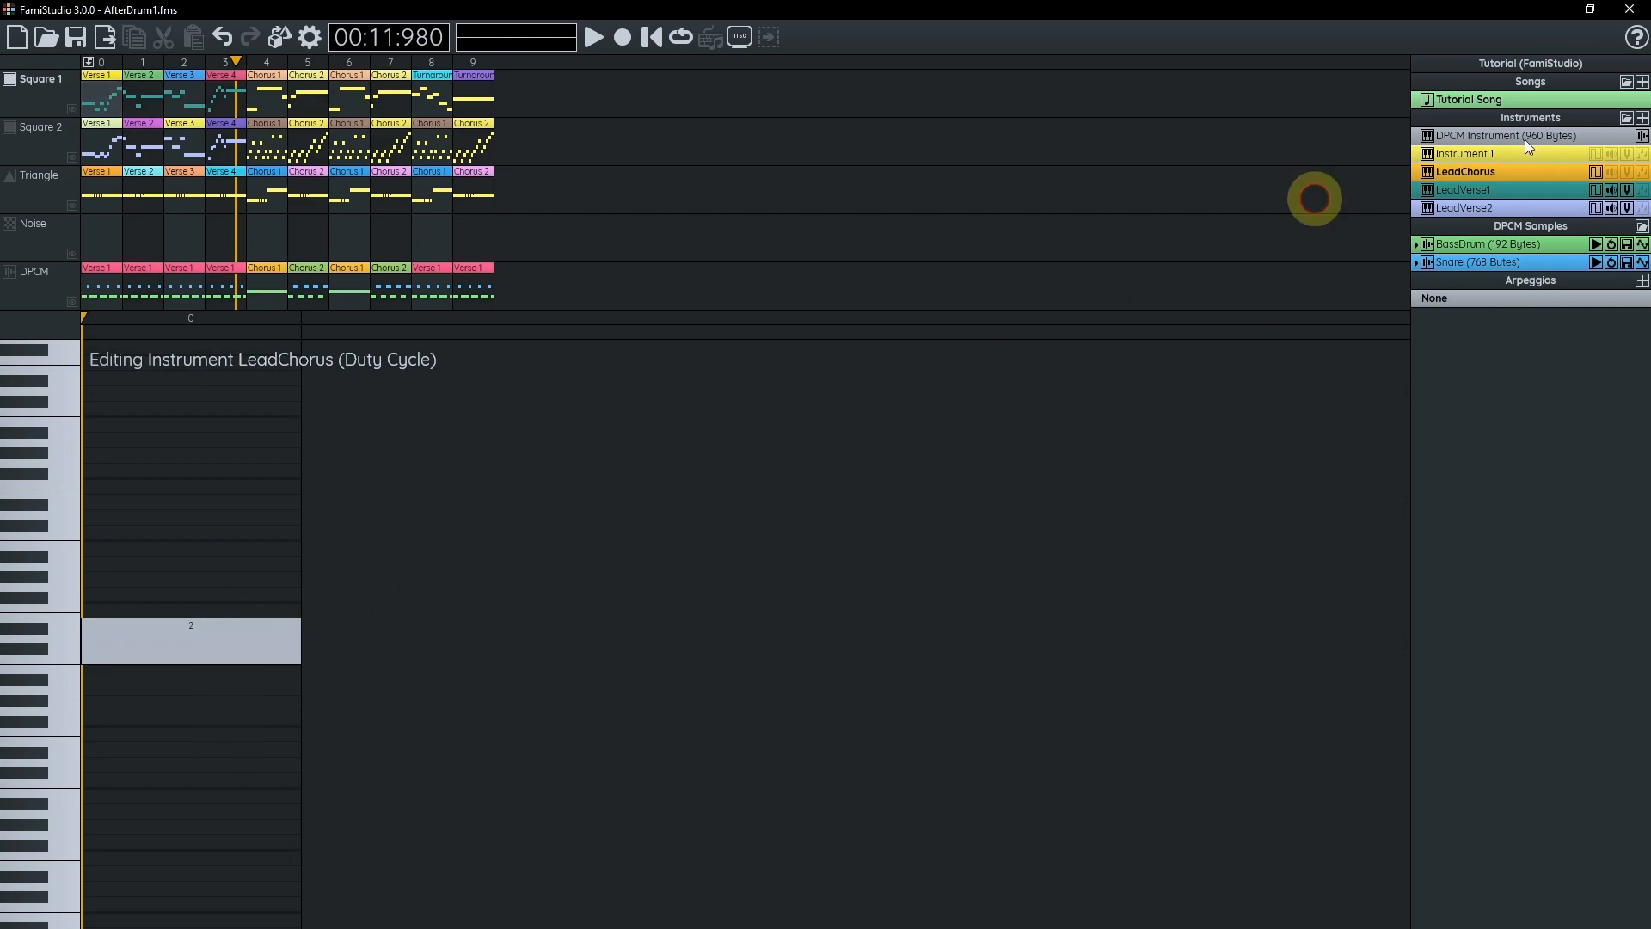
- Give LeadChorus a three-frame volume envelope with the values 5, 6 and 7
left_click(1611, 172)
left_click_drag(590, 318, 647, 318)
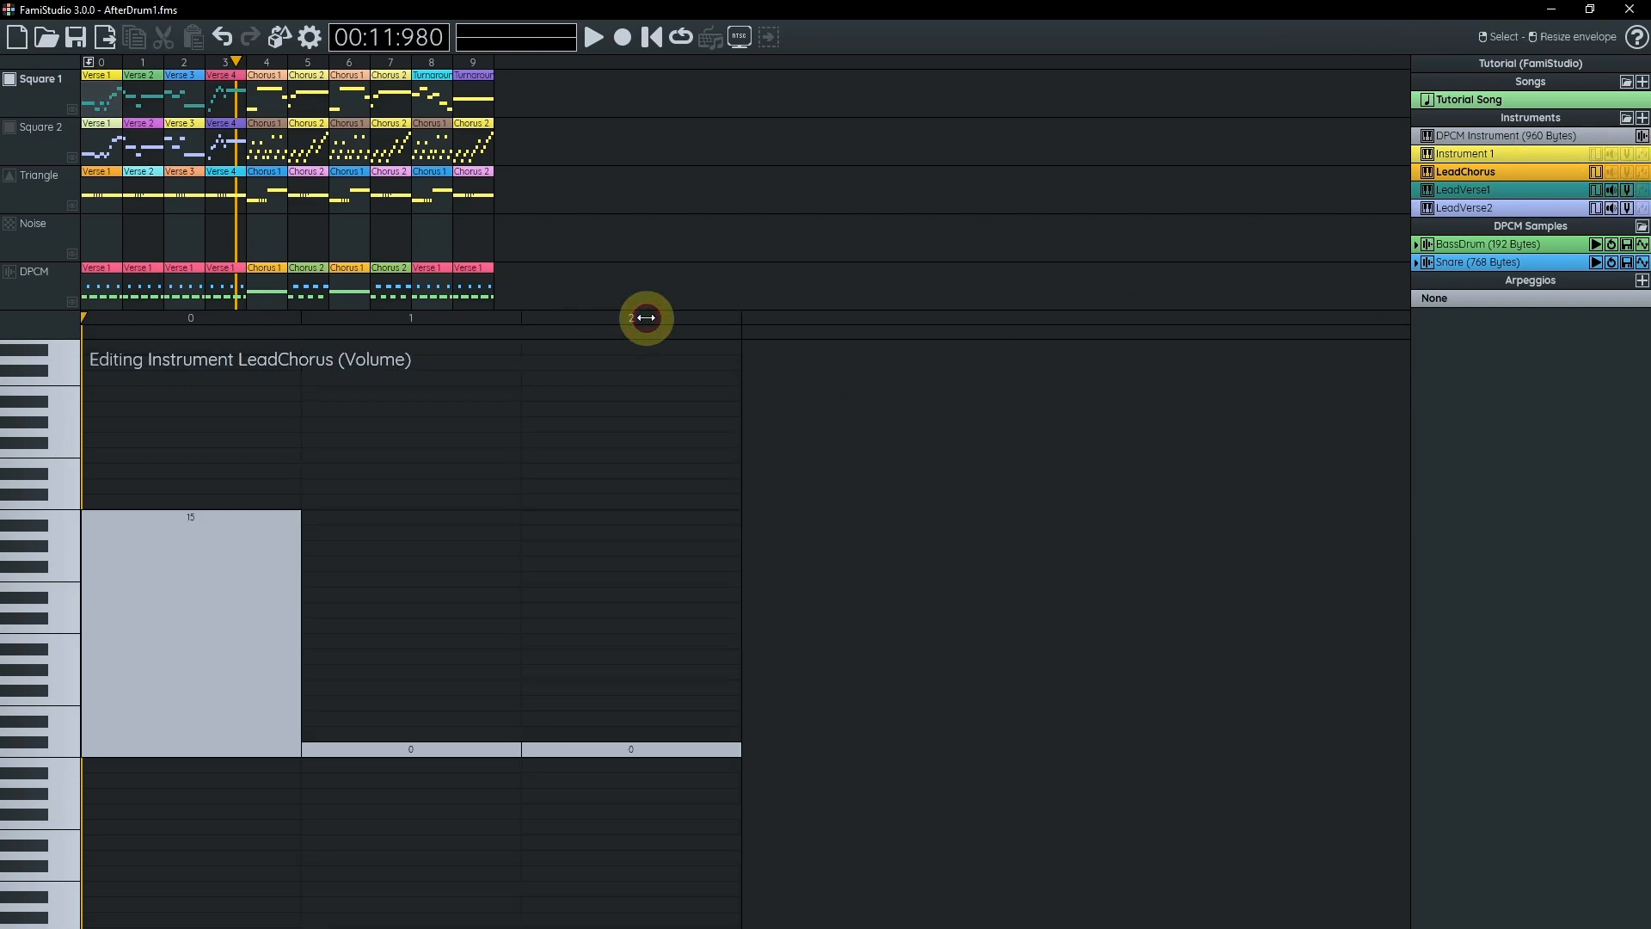
left_click(224, 671)
left_click(392, 657)
left_click(580, 642)
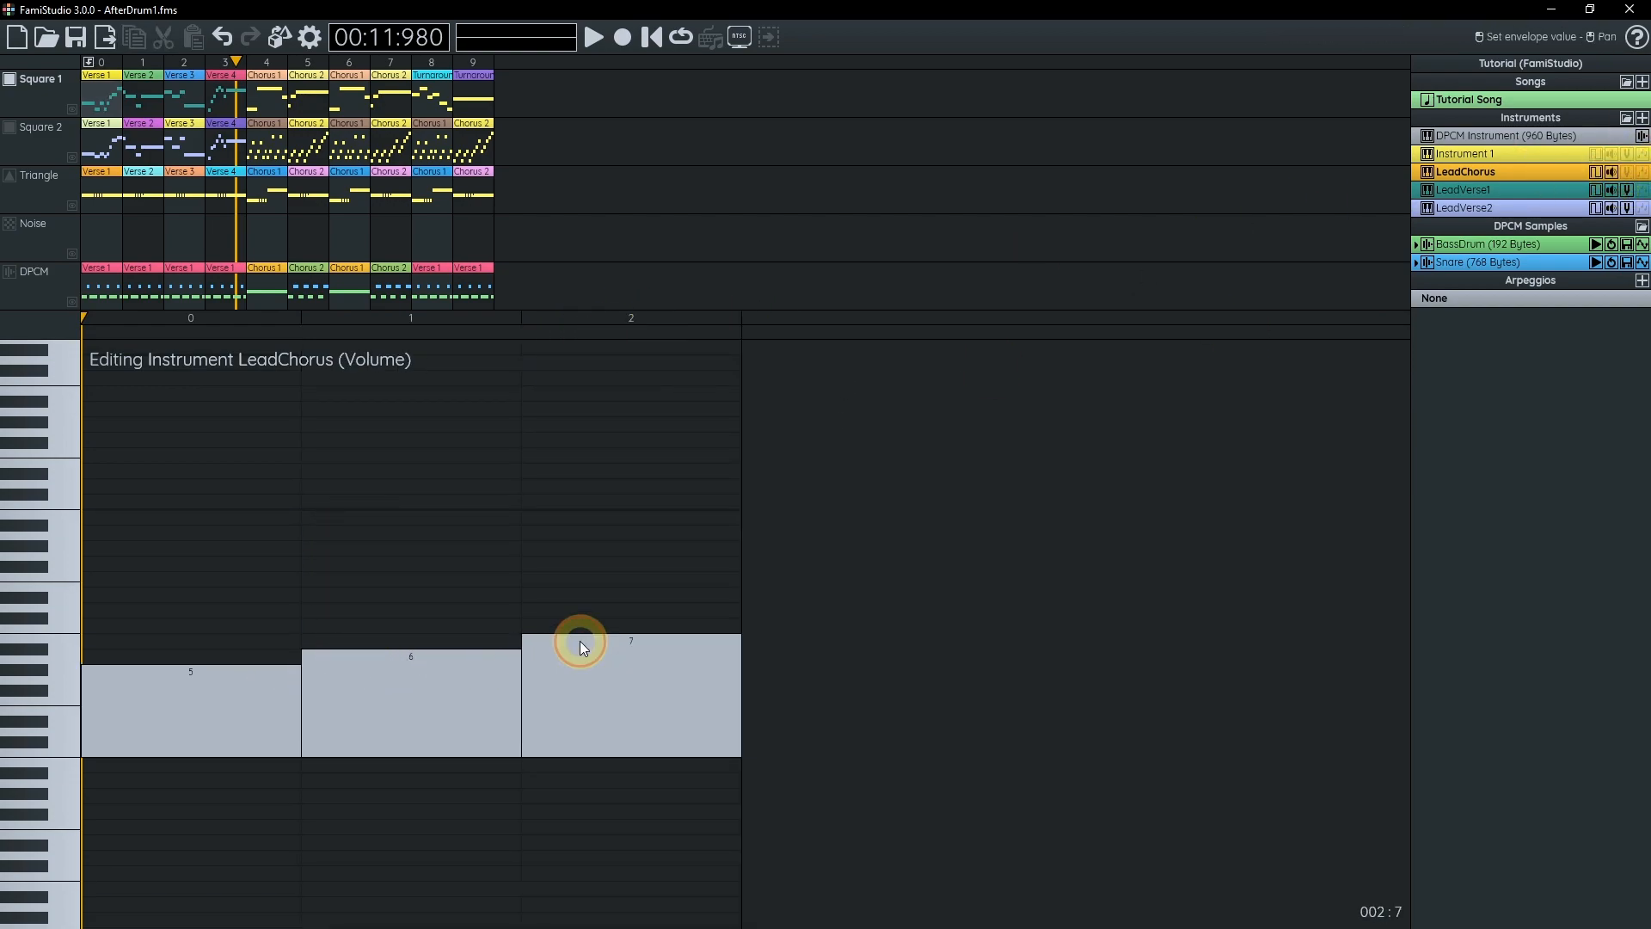
- Copy the pitch envelope from LeadVerse1 to LeadChorus
left_click(1627, 188)
left_click_drag(1624, 178, 1627, 172)
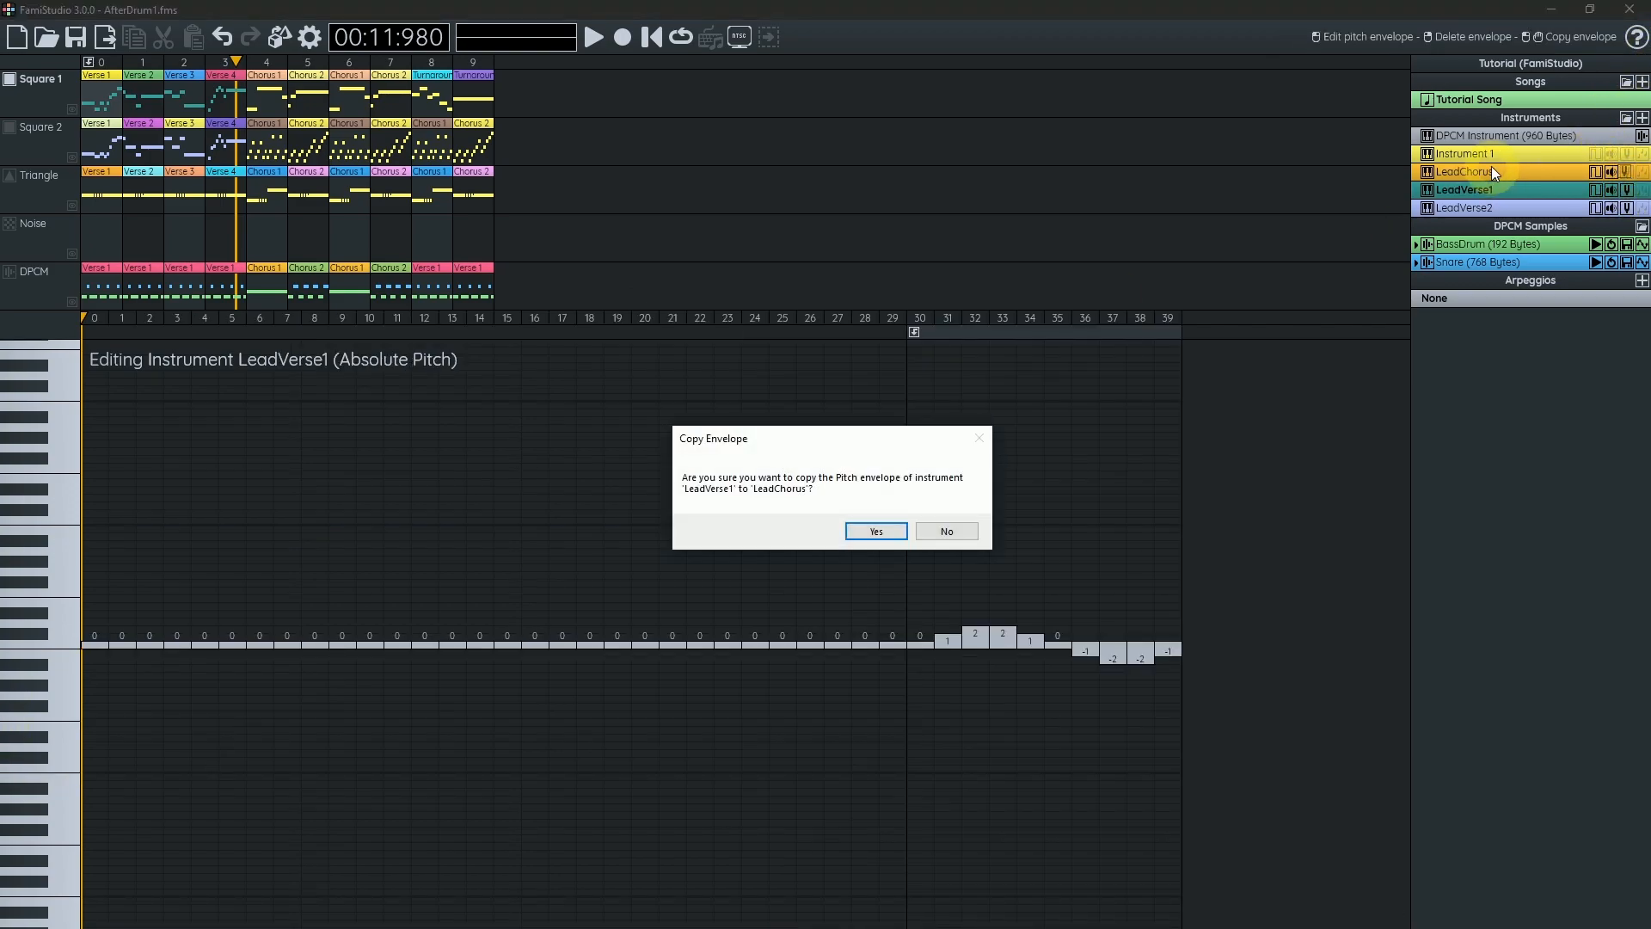
left_click(873, 532)
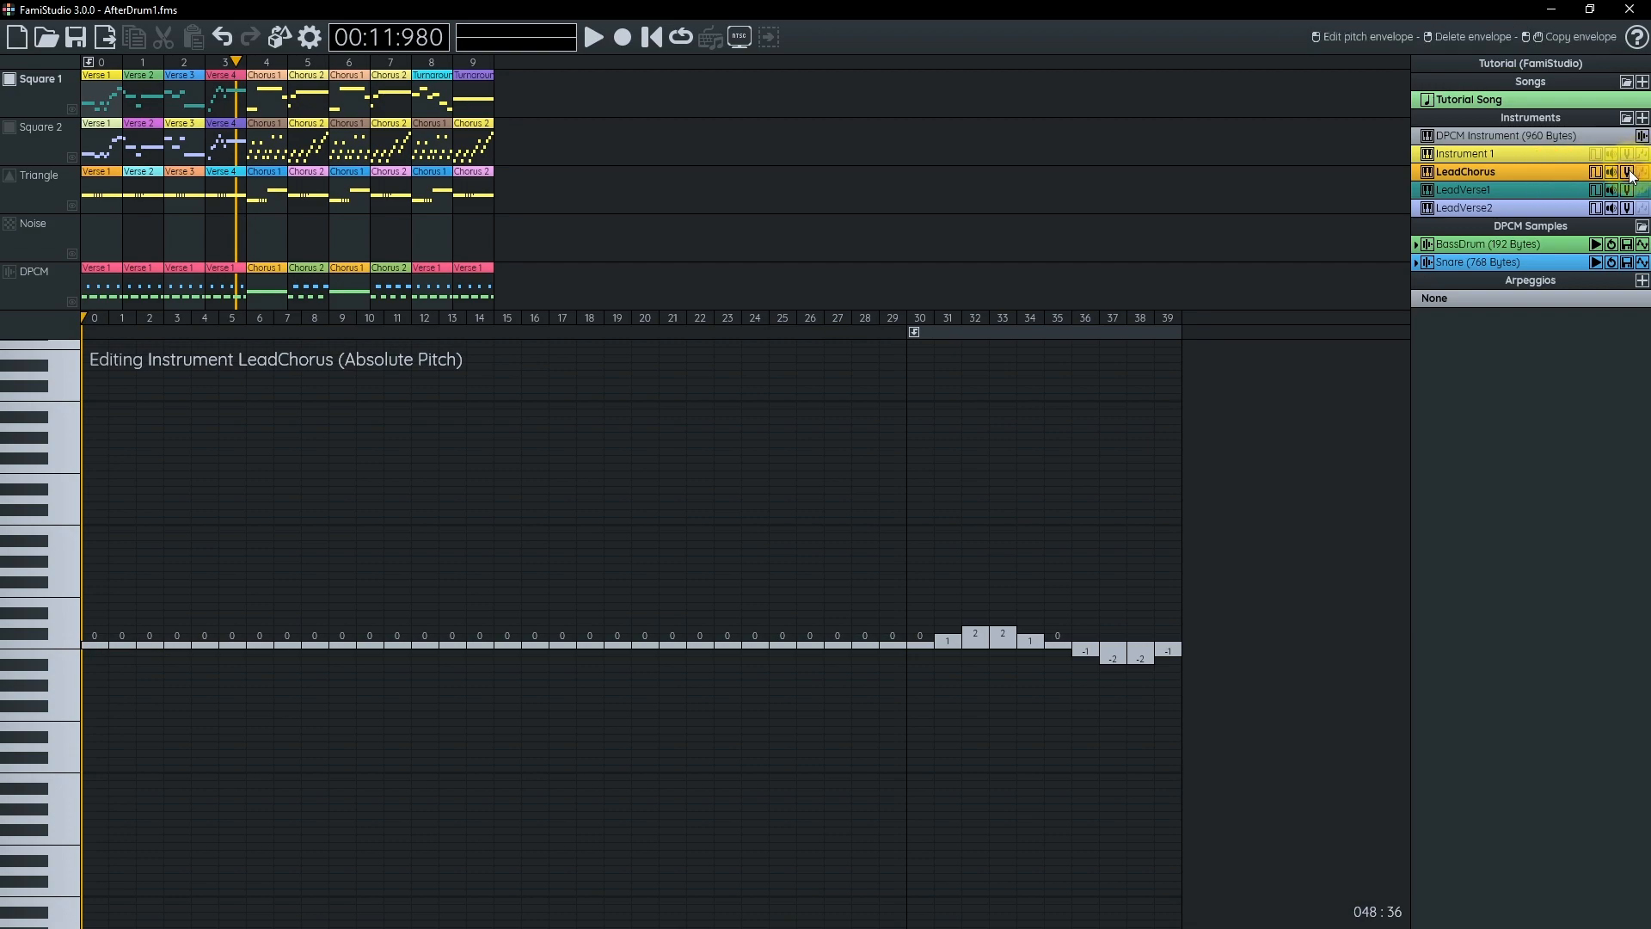
- Audition LeadChorus and assign it to all of Square 1's Chorus 1 and Chorus 2 notes
left_click(60, 642)
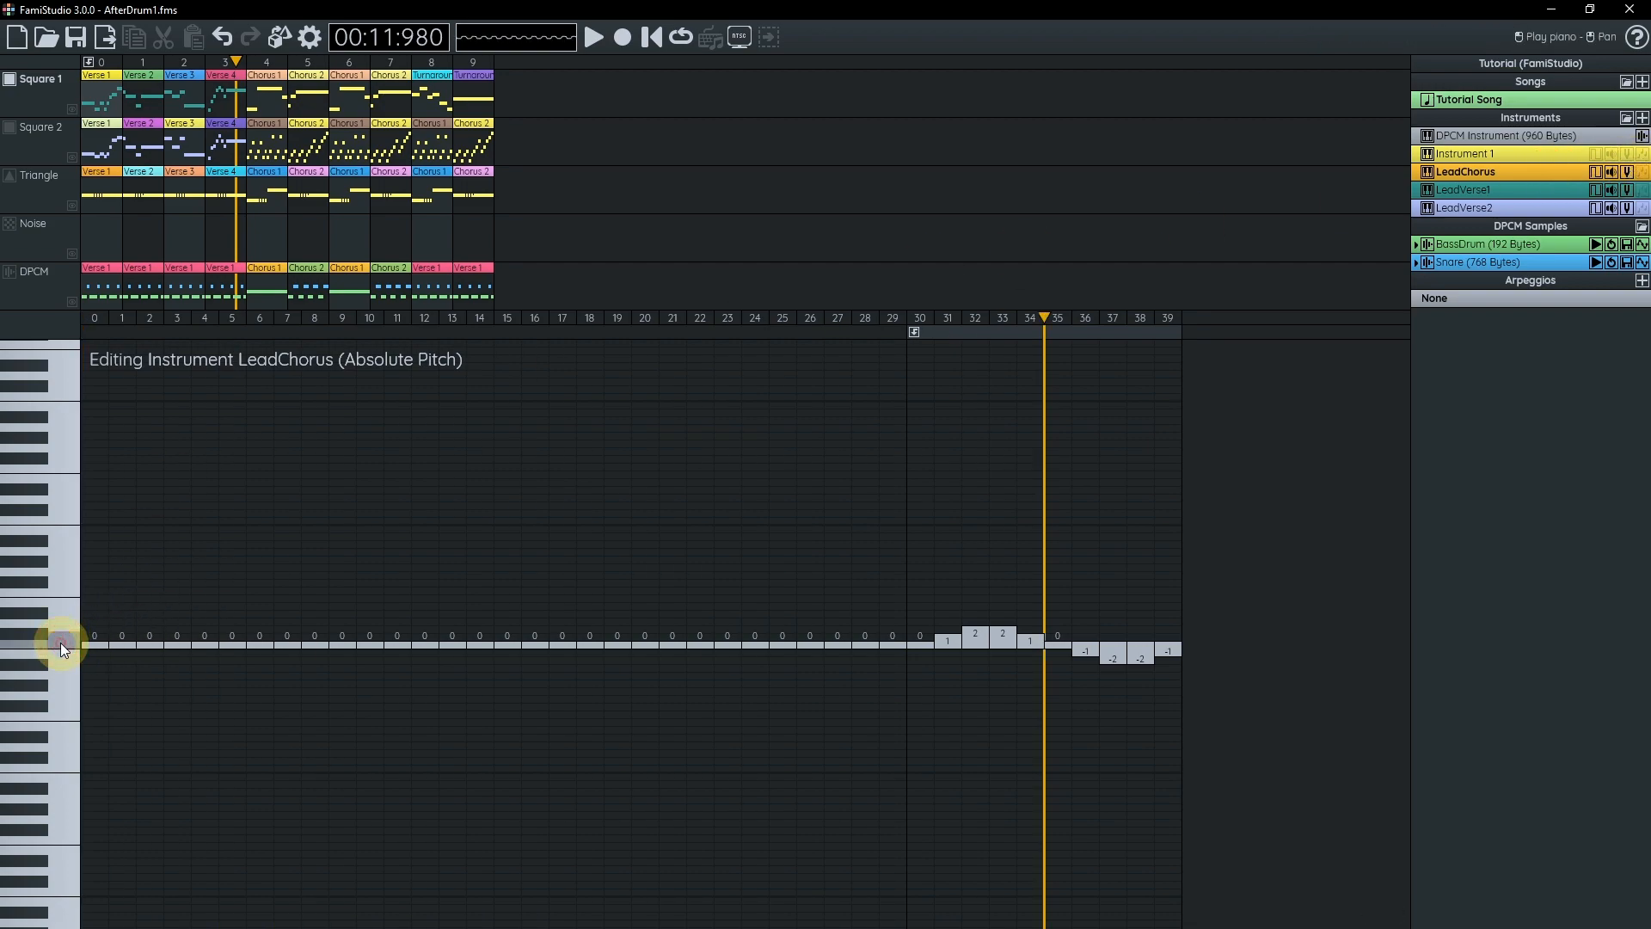
left_click(274, 98)
scroll(482, 543, "down", 4)
left_click_drag(791, 504, 533, 506)
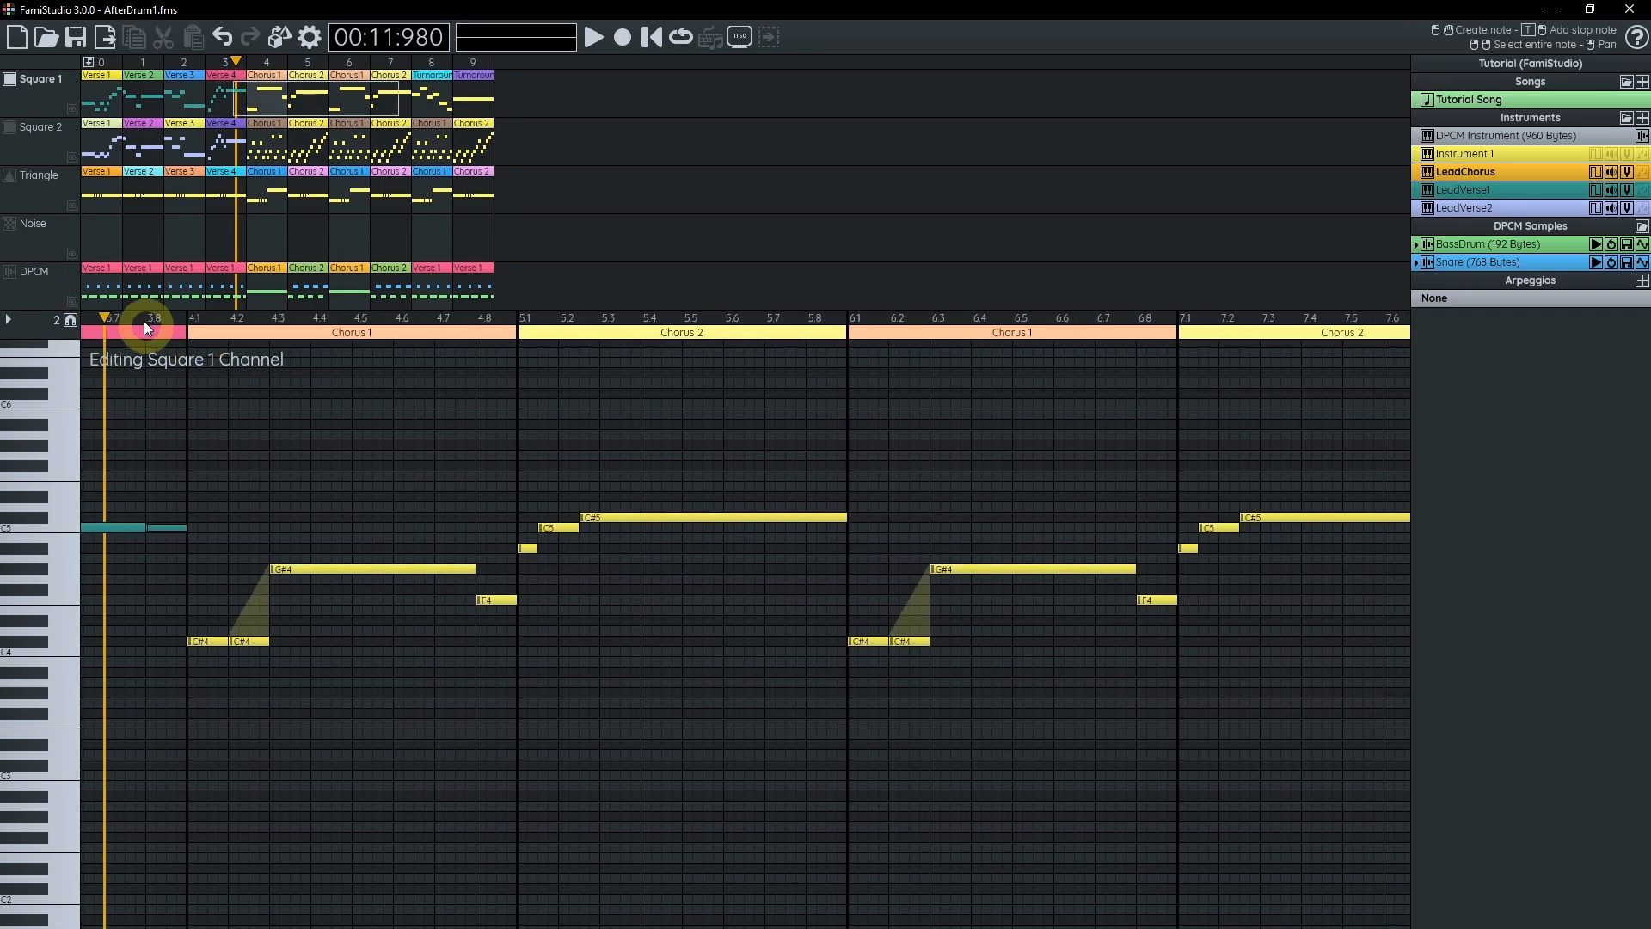
left_click_drag(186, 324, 1351, 334)
left_click_drag(278, 518, 1329, 461)
left_click_drag(494, 536, 1273, 660)
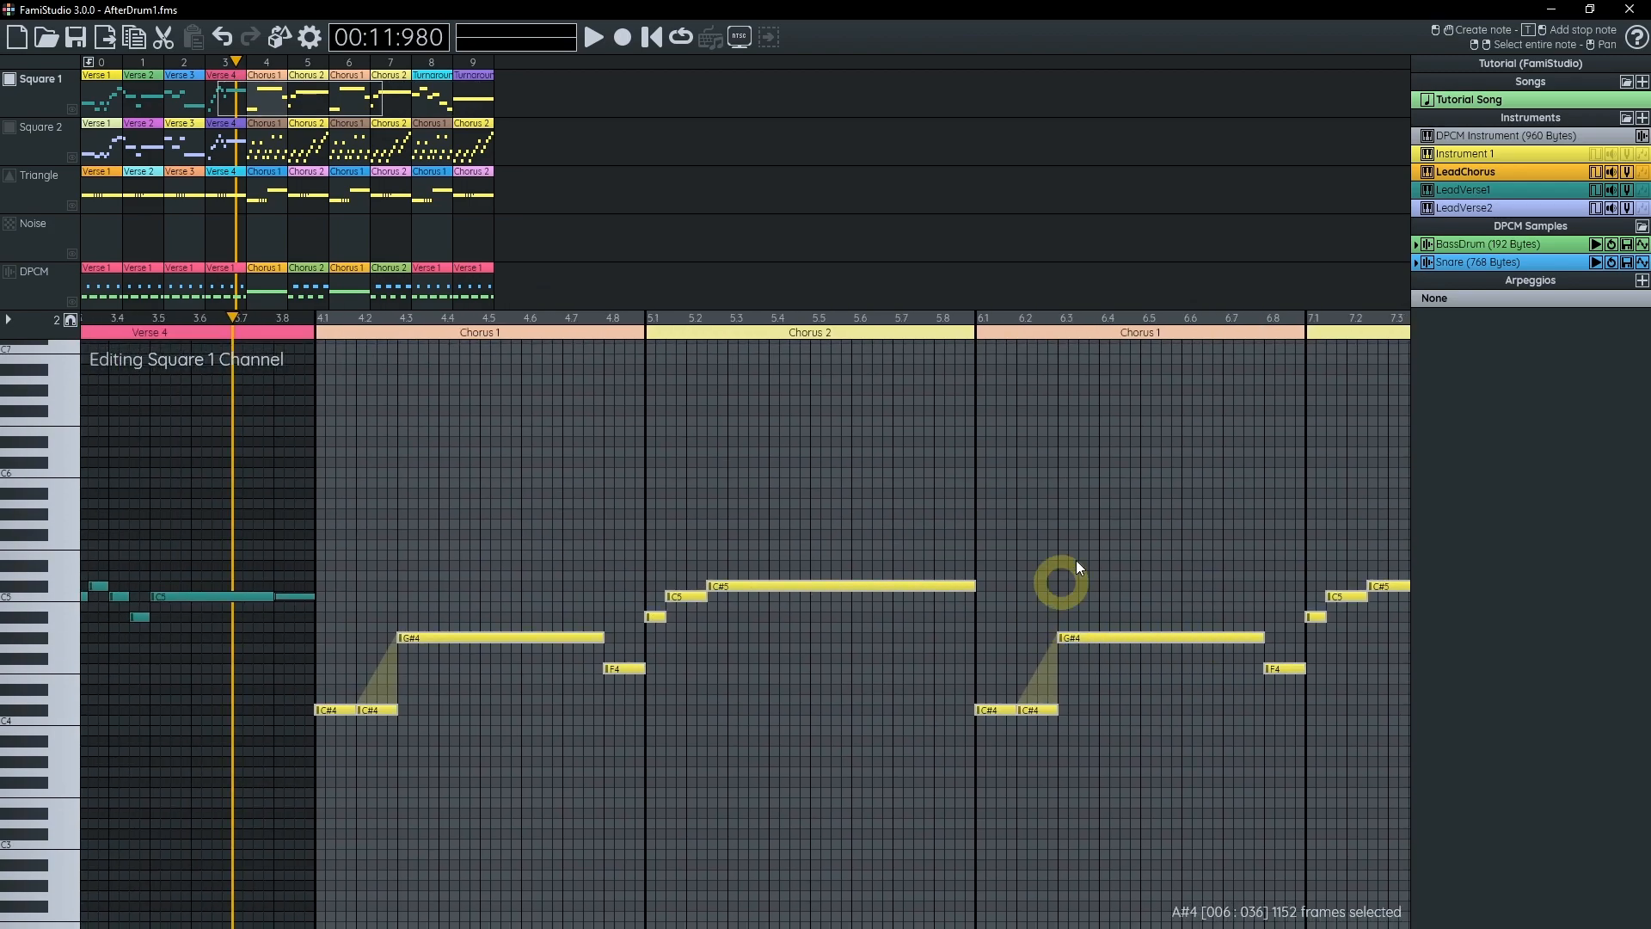
left_click_drag(1556, 172, 505, 634)
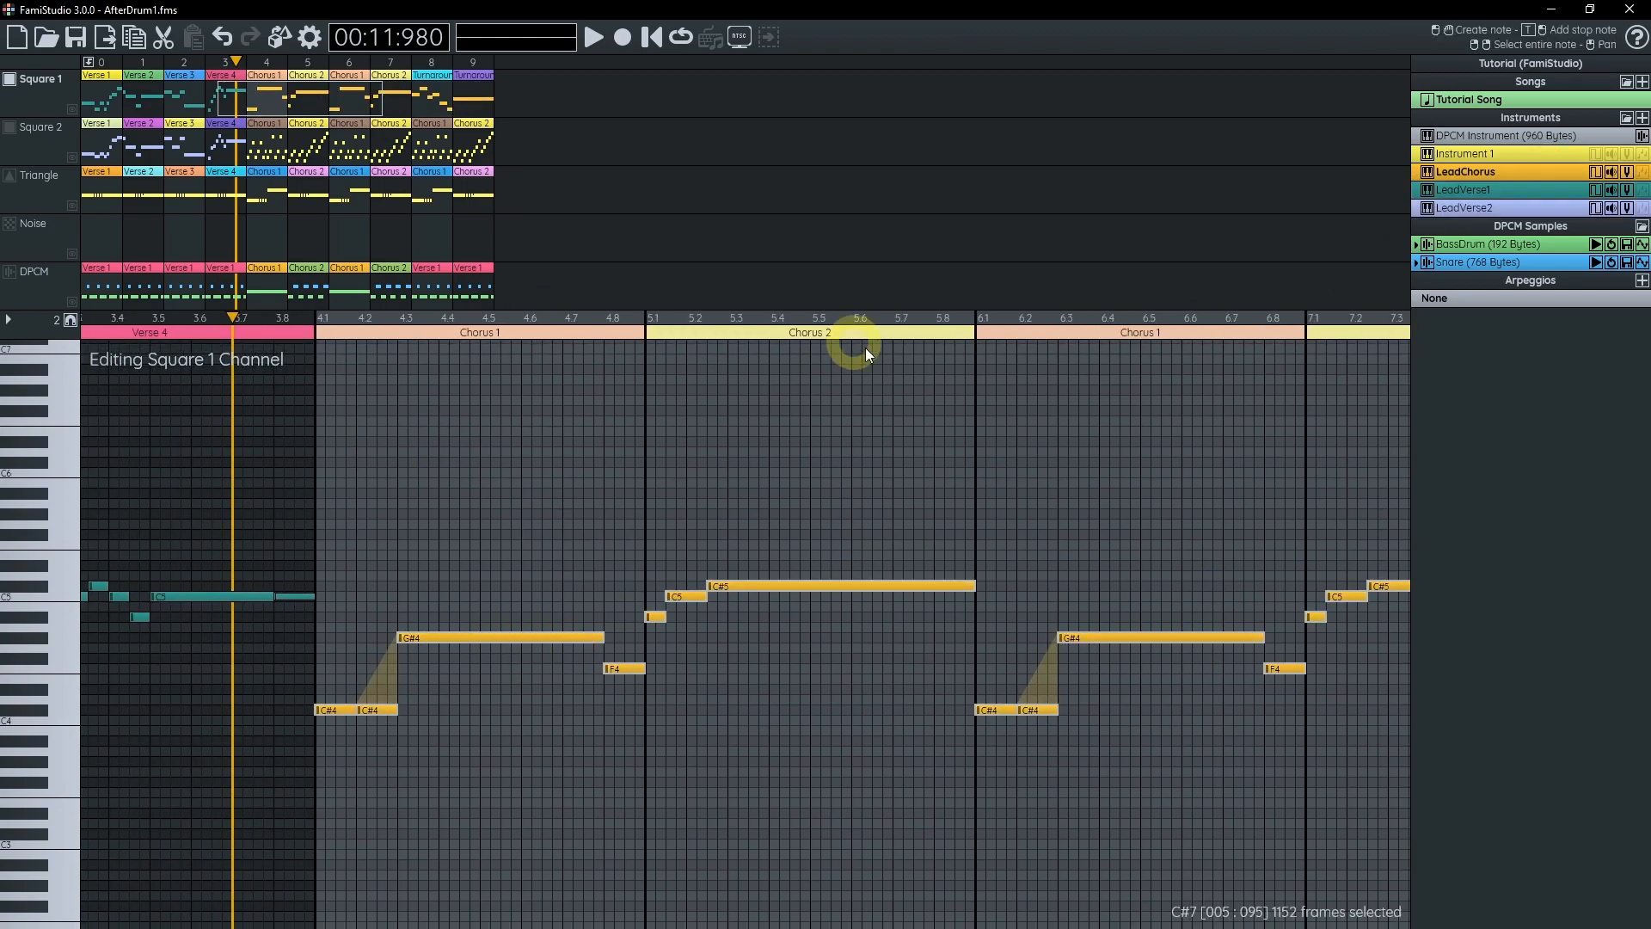
left_click_drag(806, 529, 626, 498)
key("Escape")
- Play from the end of Verse 4 into Square 1's first Chorus 1 pattern twice to hear the slide note
scroll(251, 616, "up", 1)
left_click_drag(256, 614, 739, 600)
left_click_drag(664, 583, 446, 573)
key("ctrl+3")
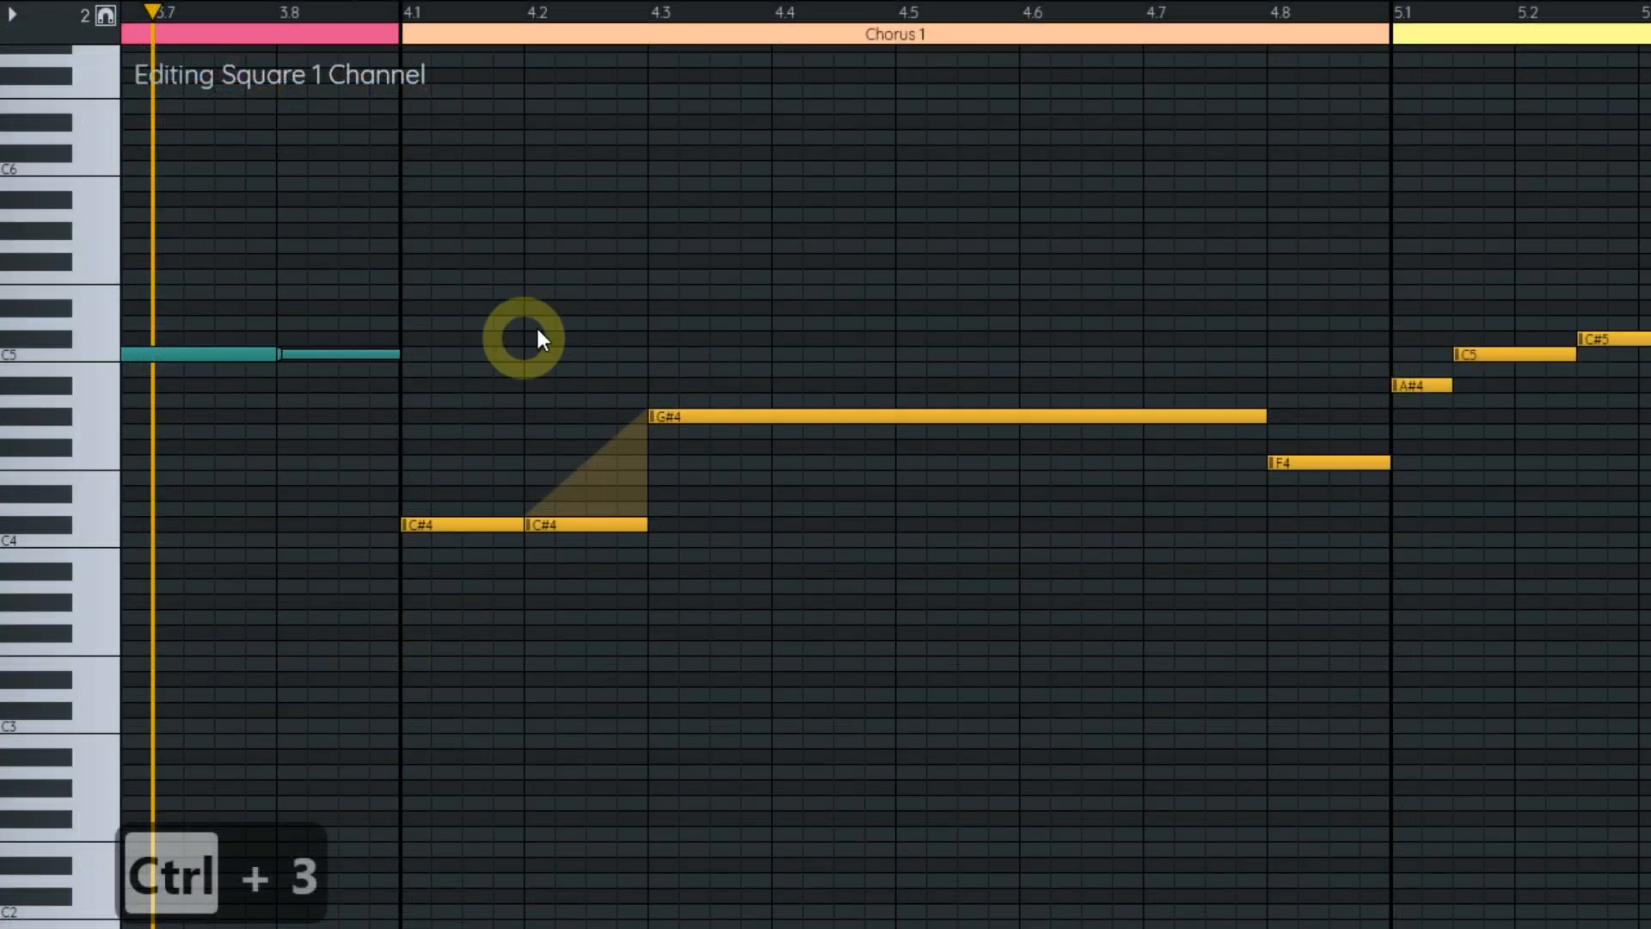
left_click_drag(619, 296, 560, 273)
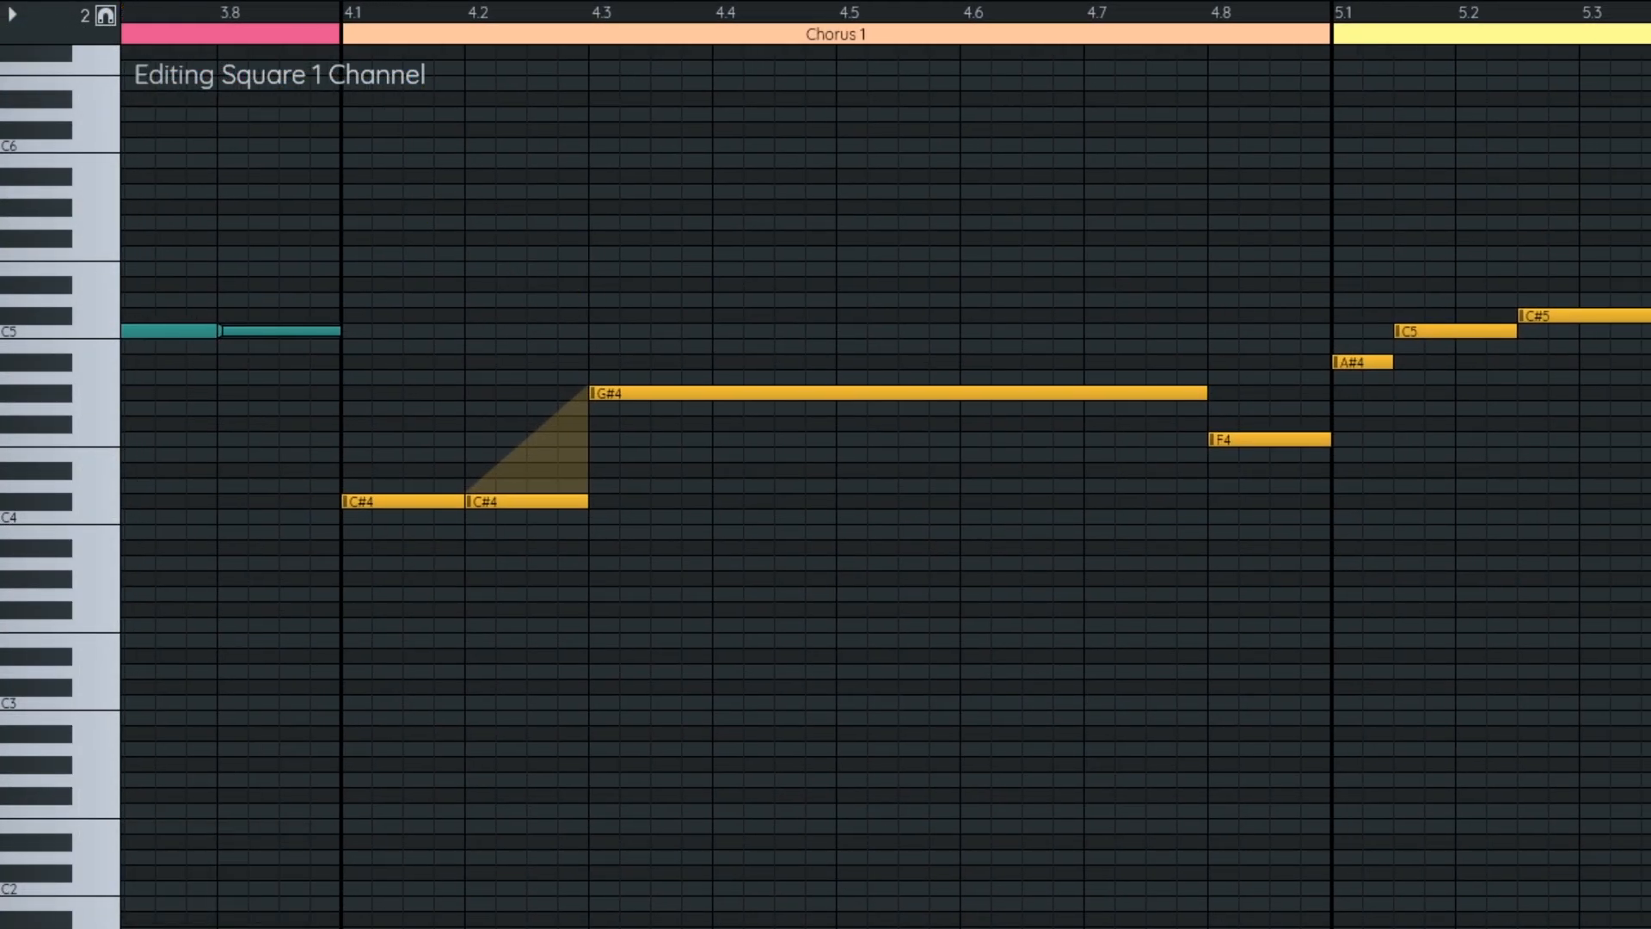
left_click_drag(457, 143, 440, 136)
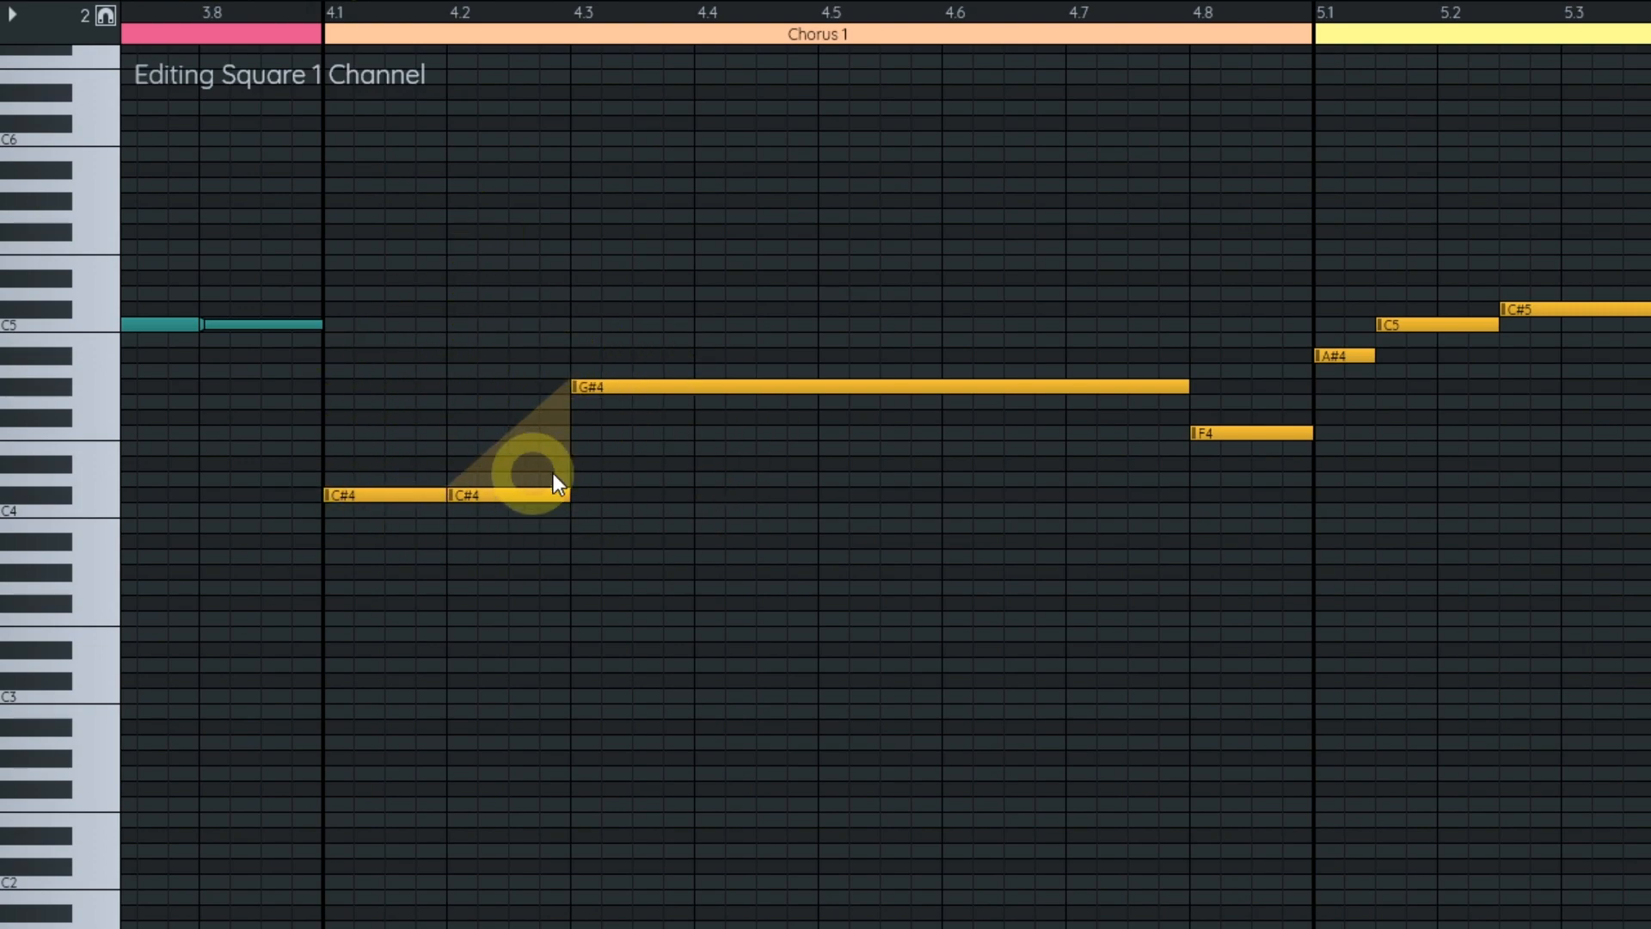
left_click(203, 7)
key("space")
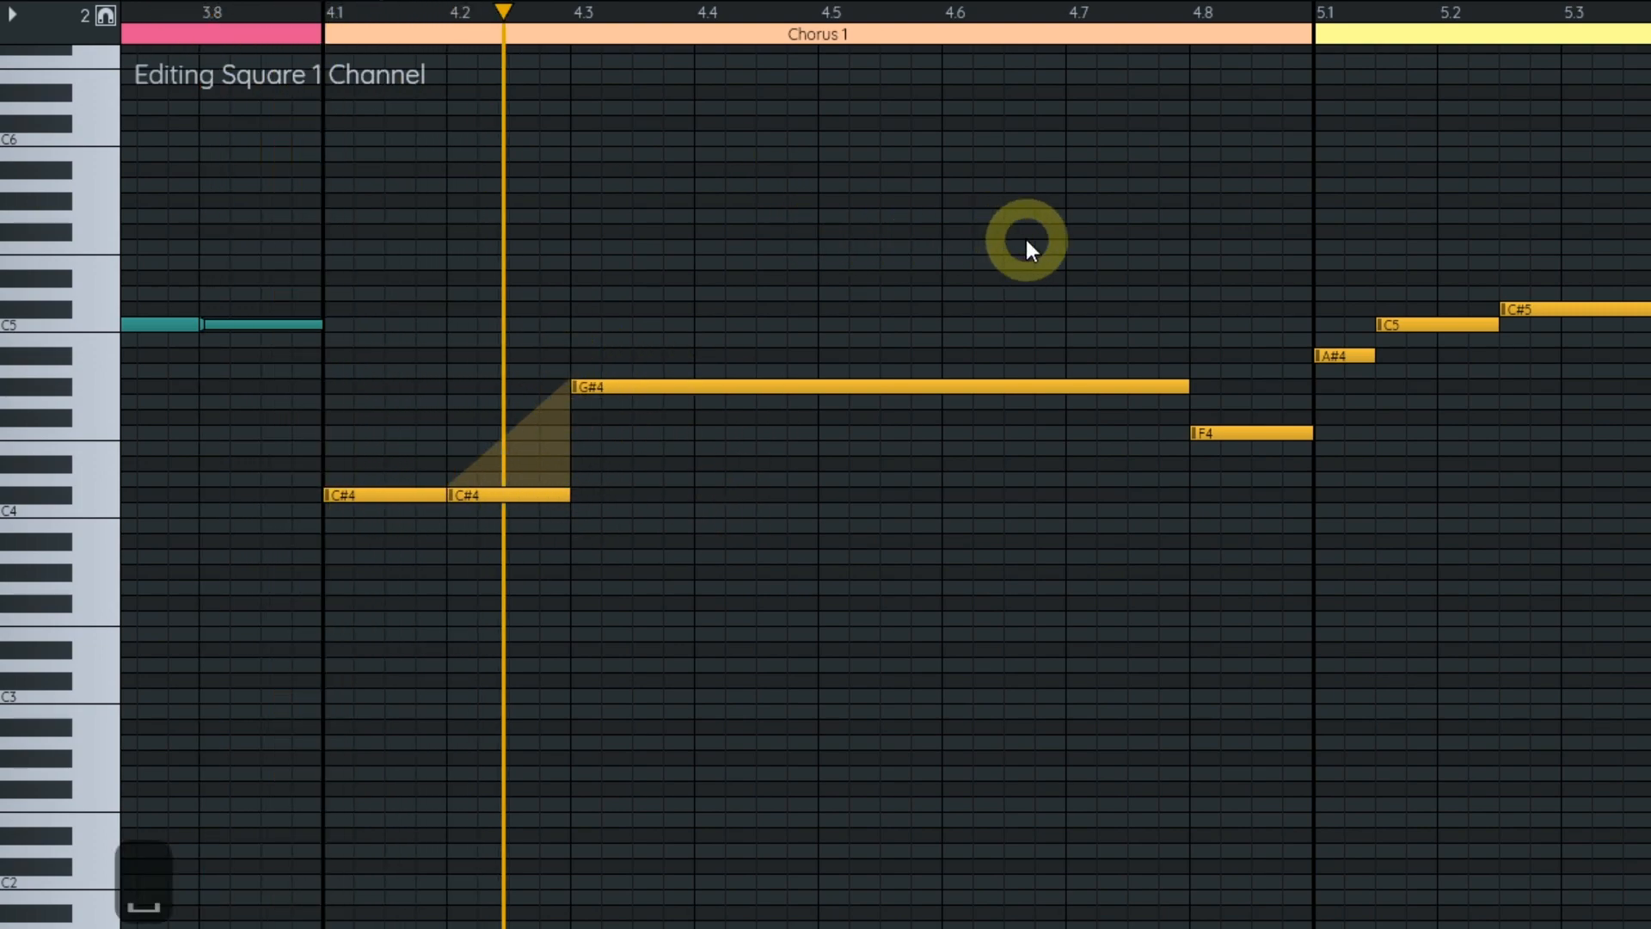
key("space")
left_click(244, 15)
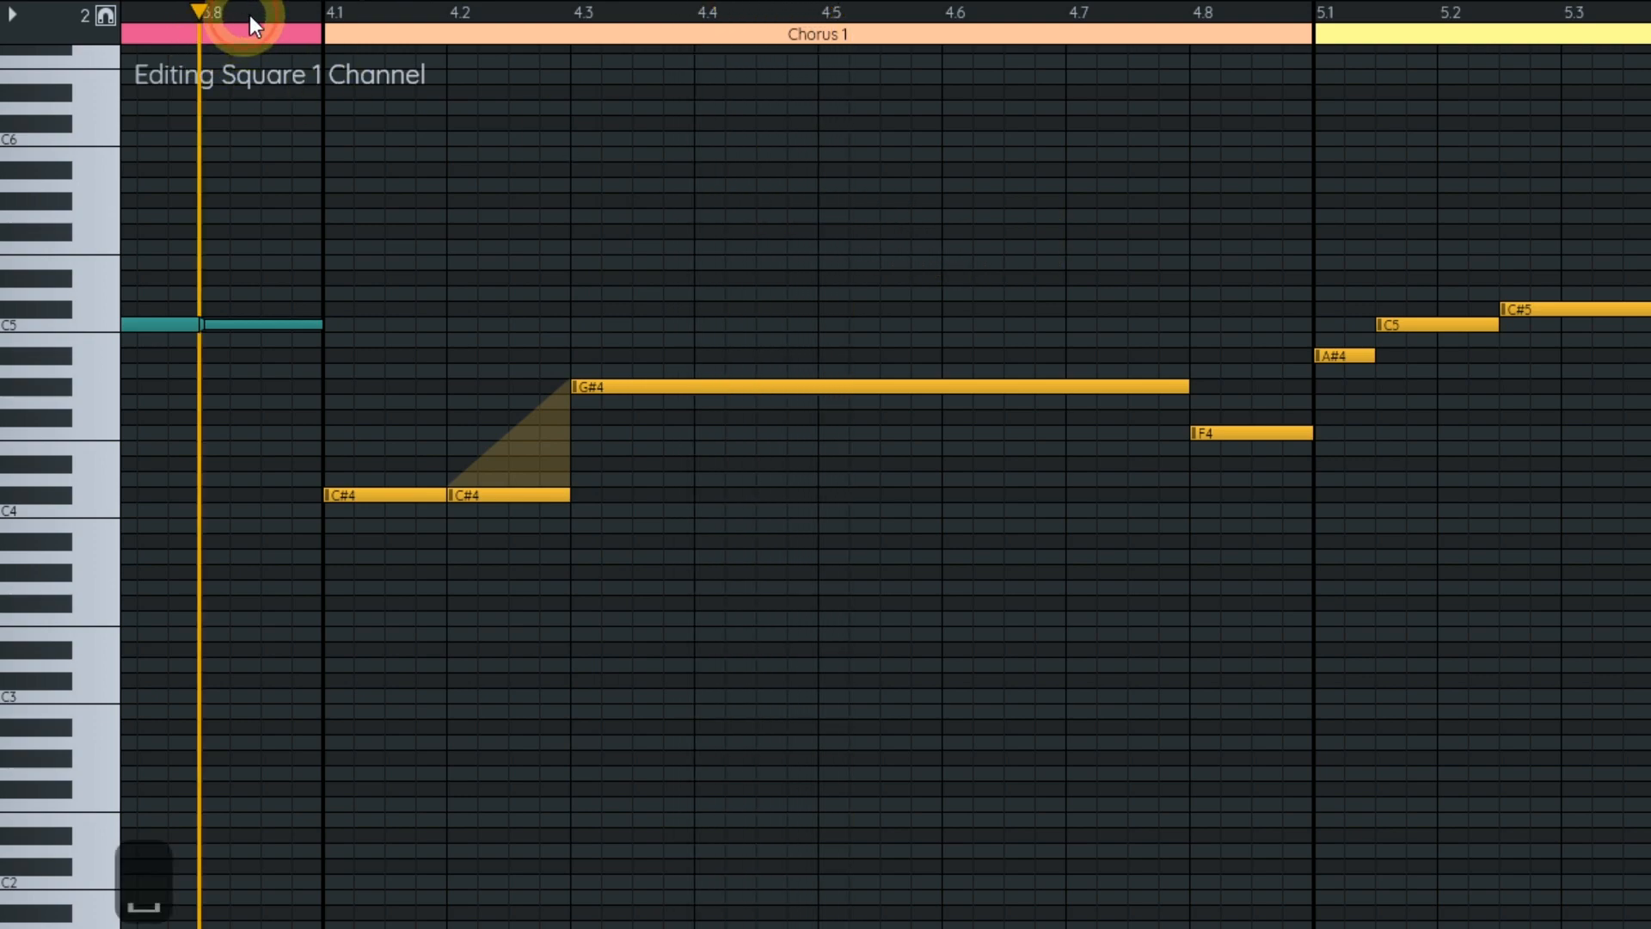
key("space")
key("space")
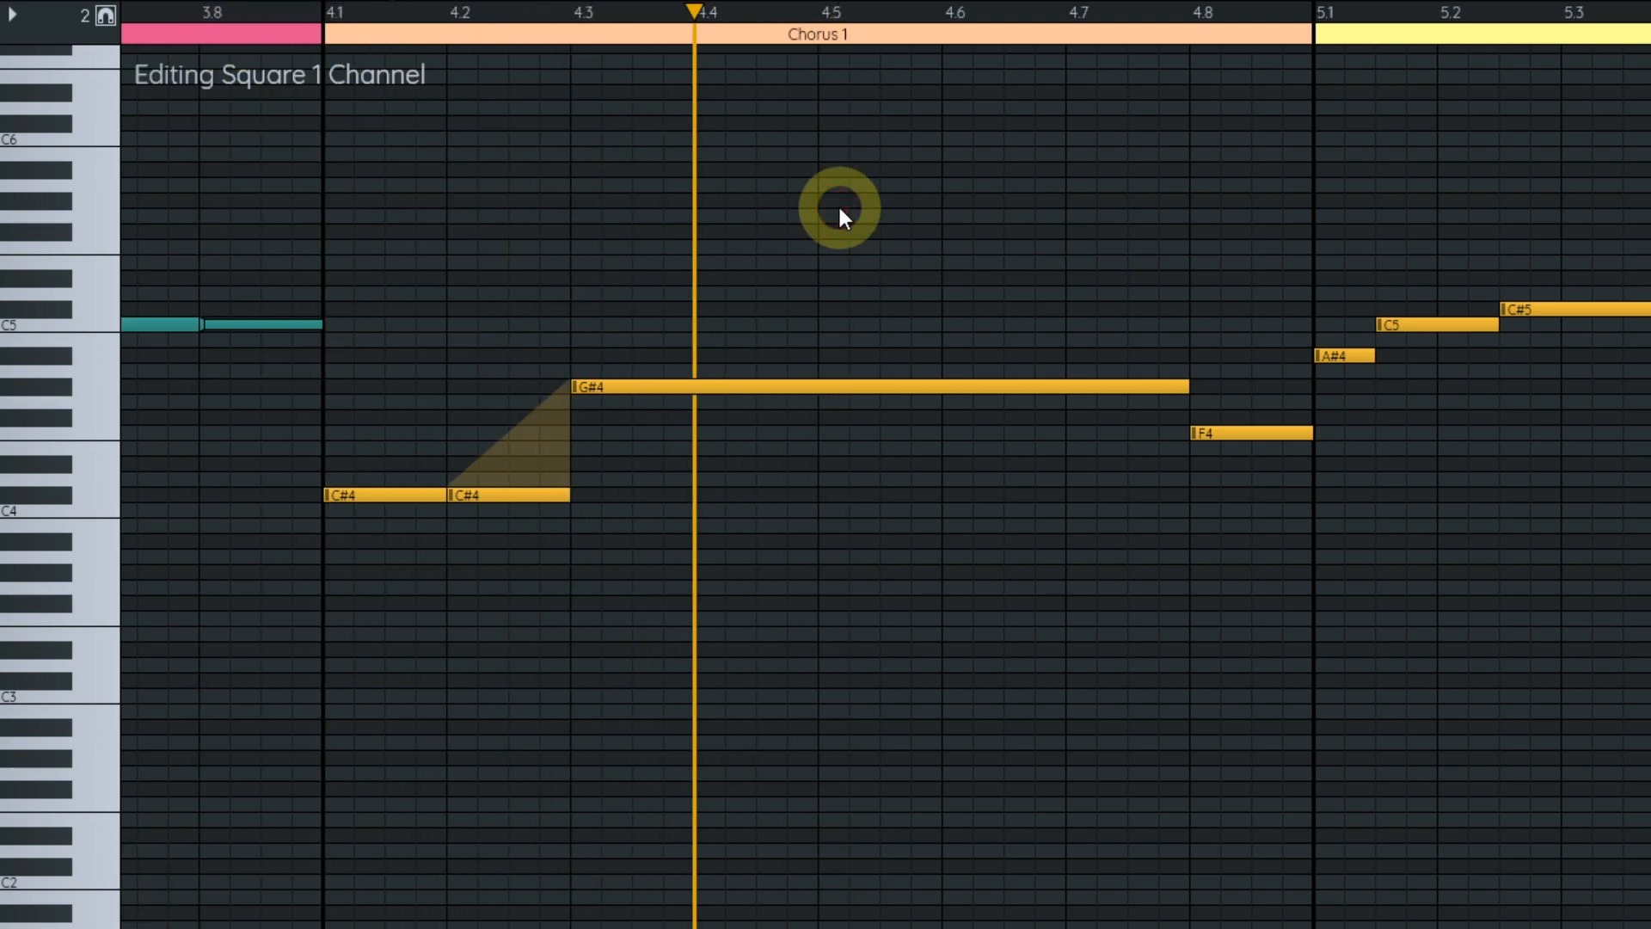
left_click(383, 493)
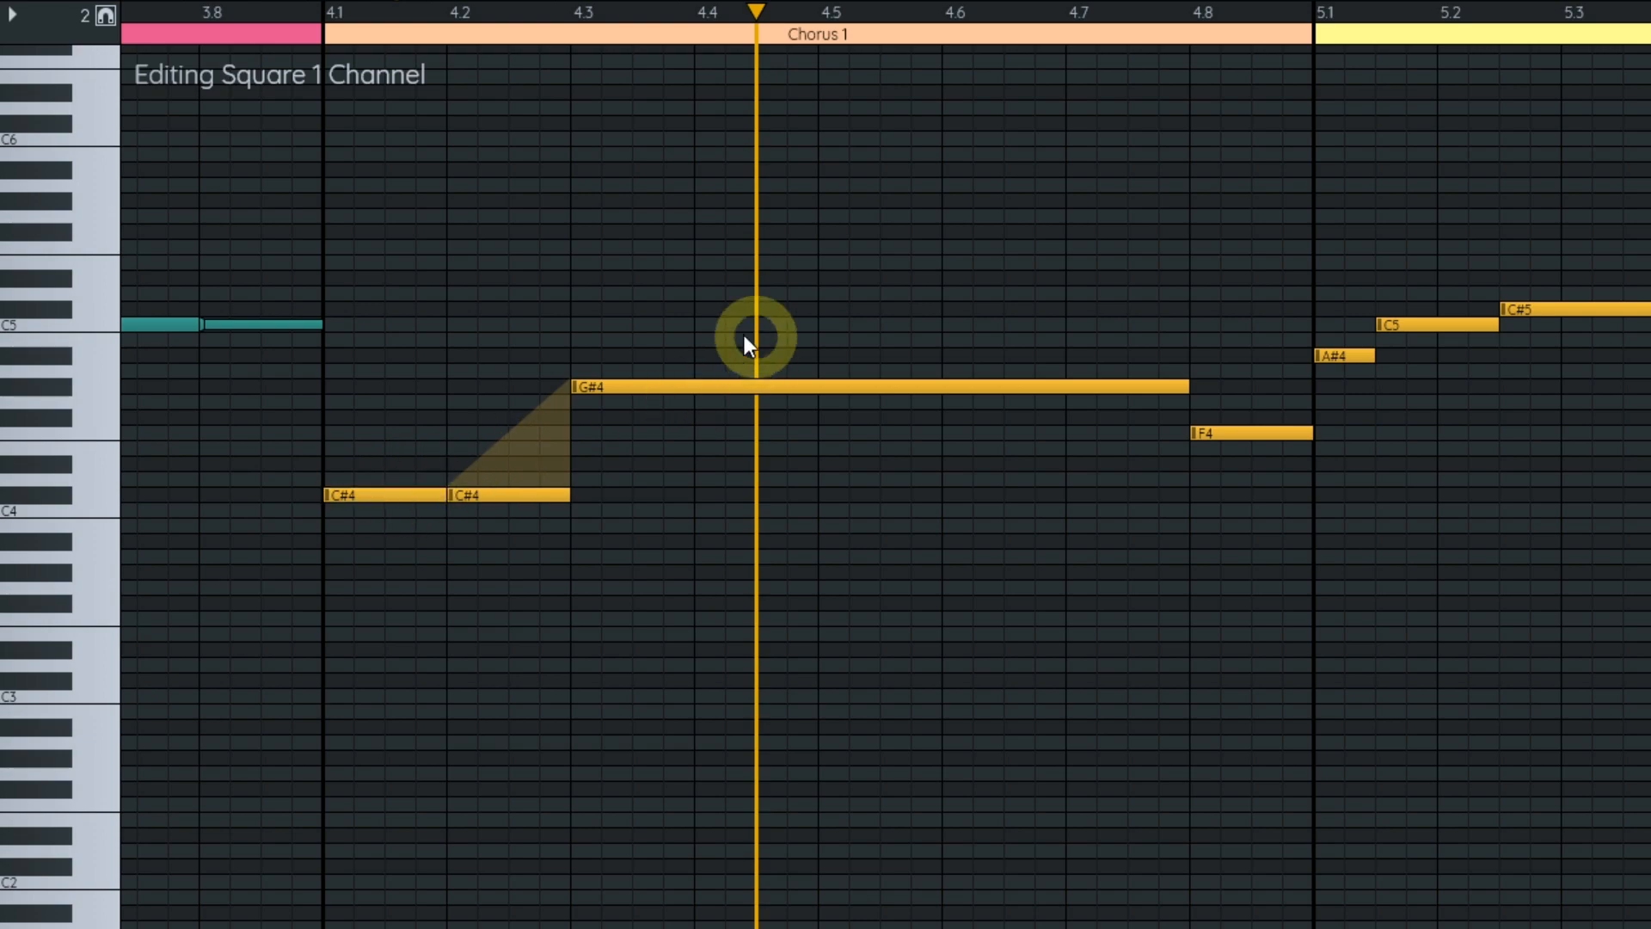
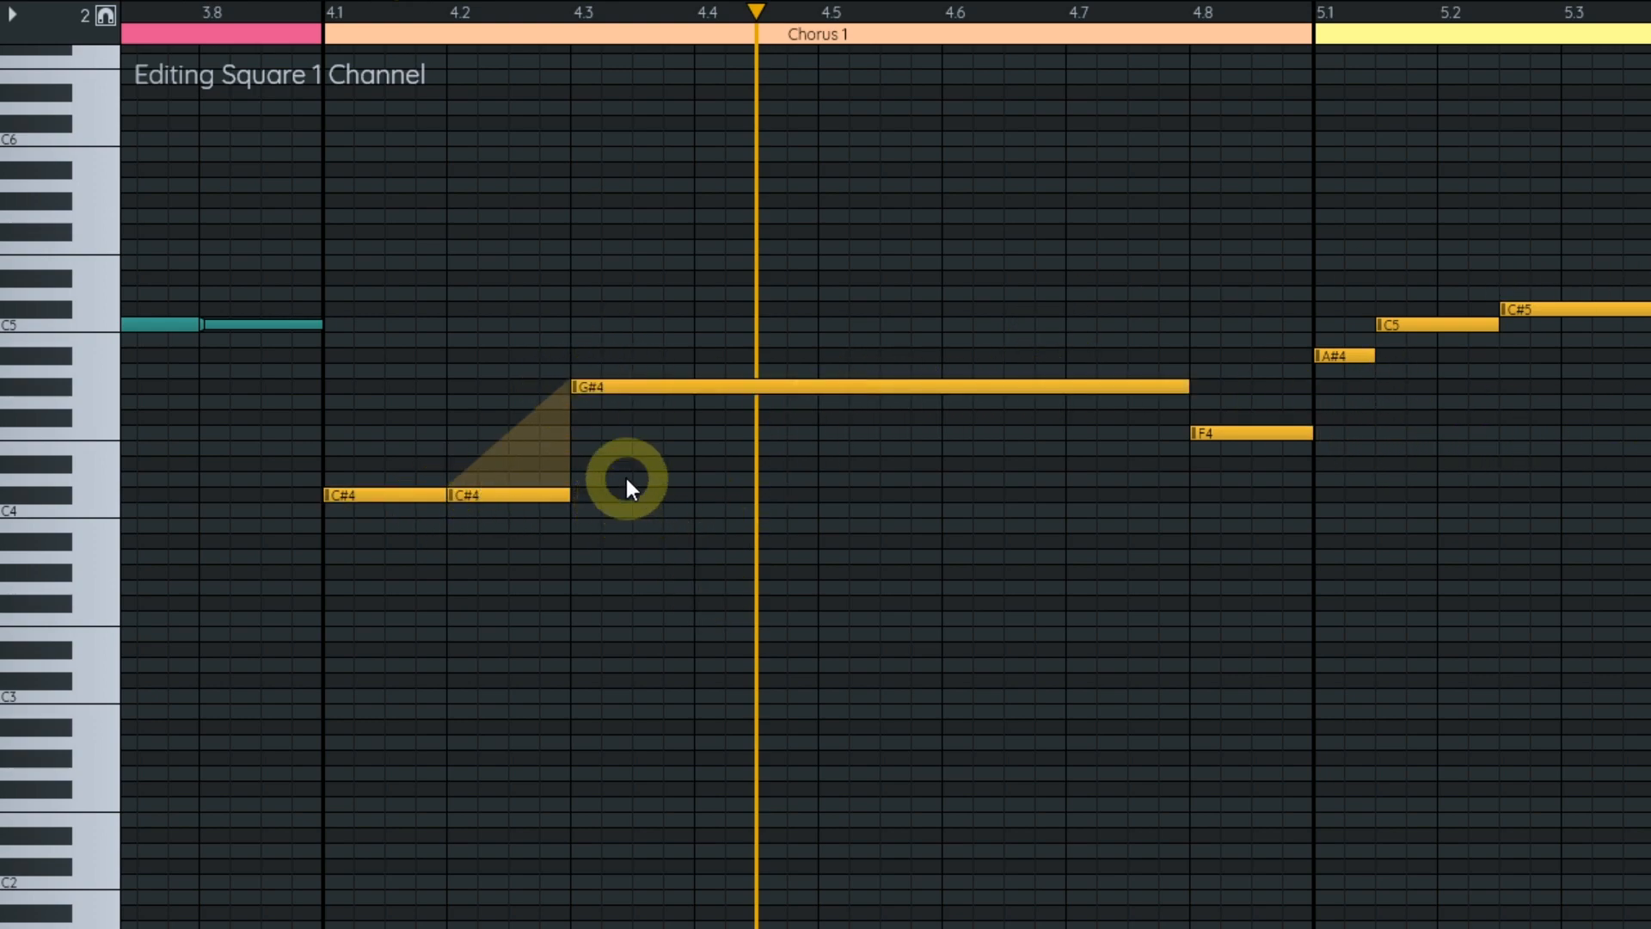
- Disable the attack on the second C#4 and the following G#4 in Square 1's Chorus 1 pattern
key("a")
left_click(472, 494)
left_click(610, 386)
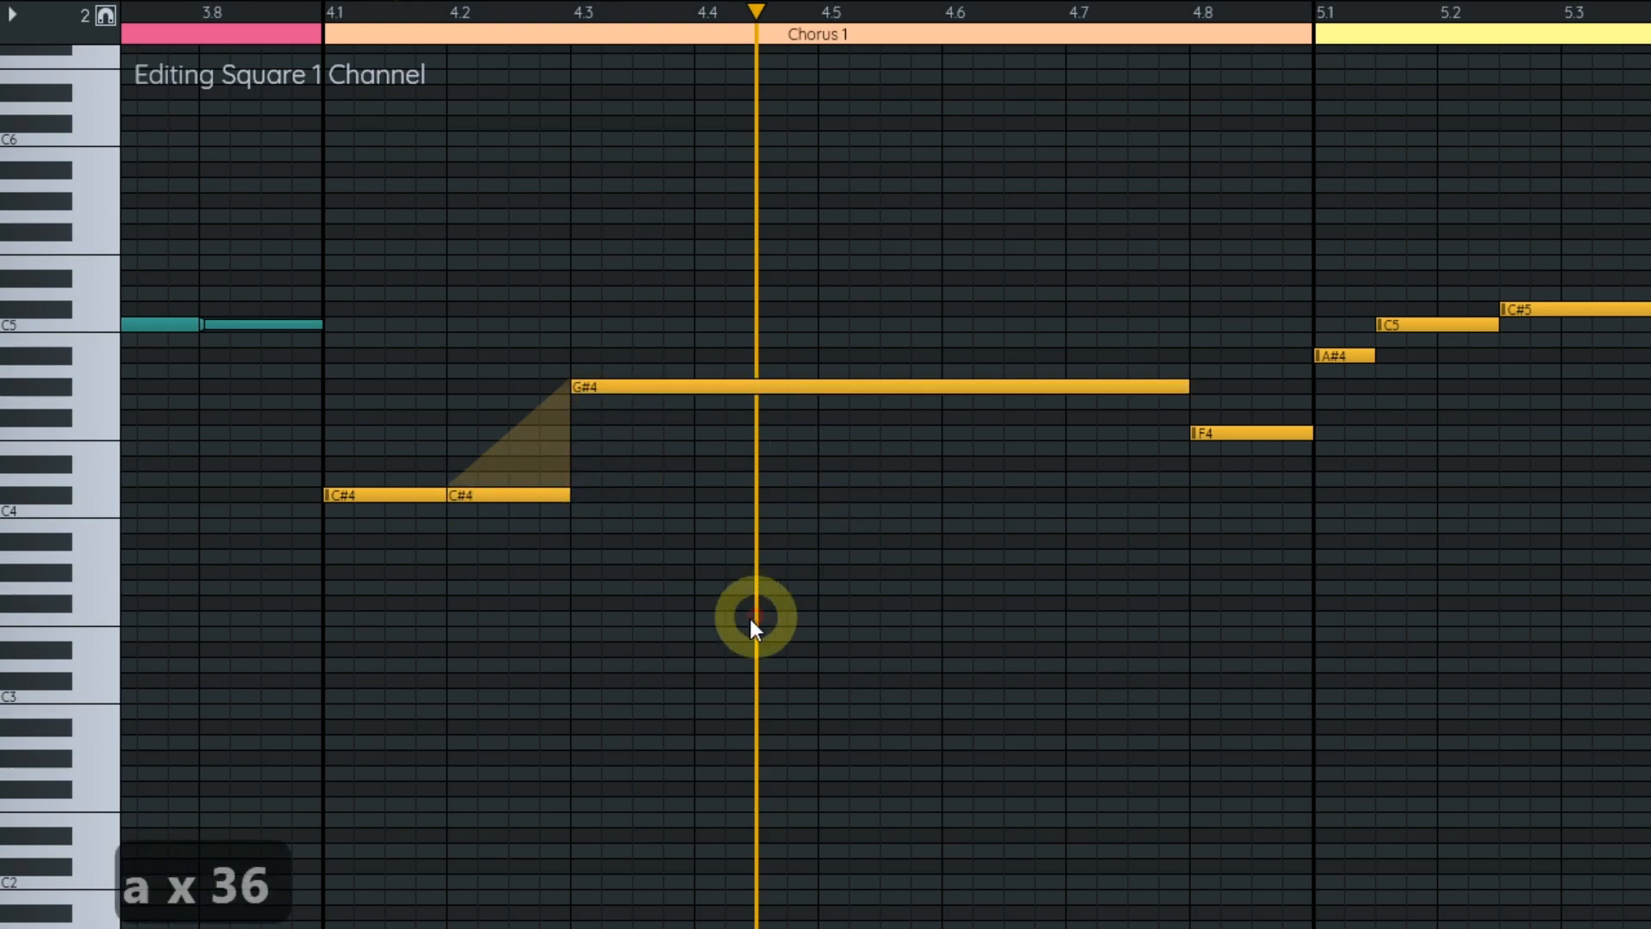
key("s")
key("a")
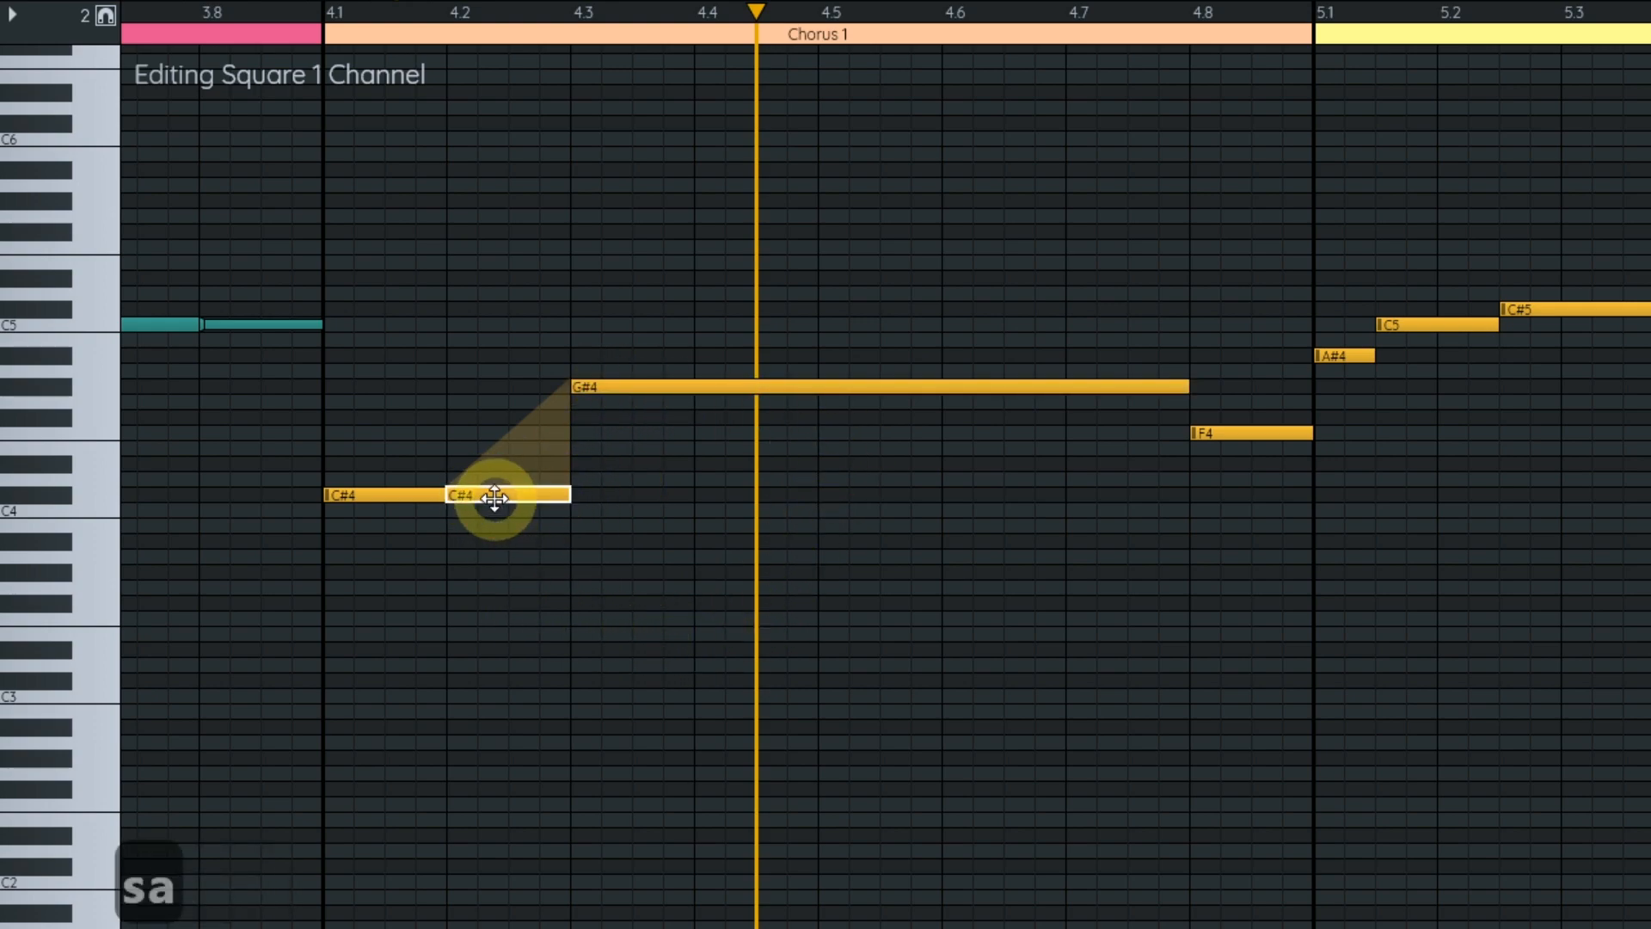
- Replay Square 1 from the end of Verse 4 to check the chorus slide without the note attacks
left_click_drag(612, 577, 554, 595)
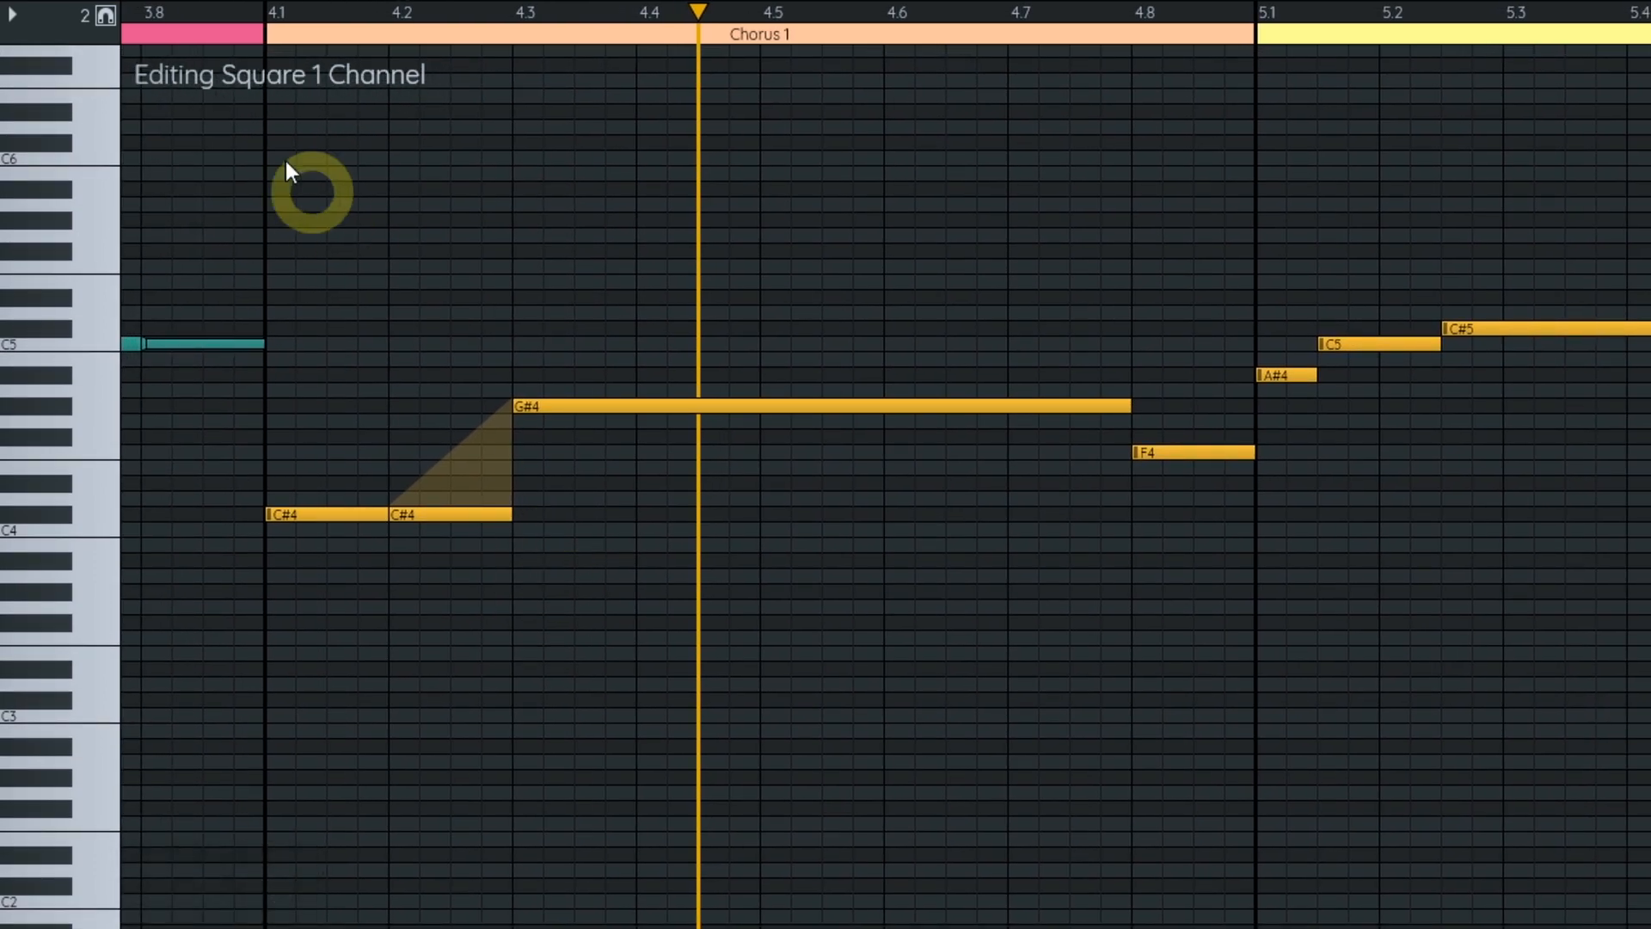
left_click(141, 12)
key("space")
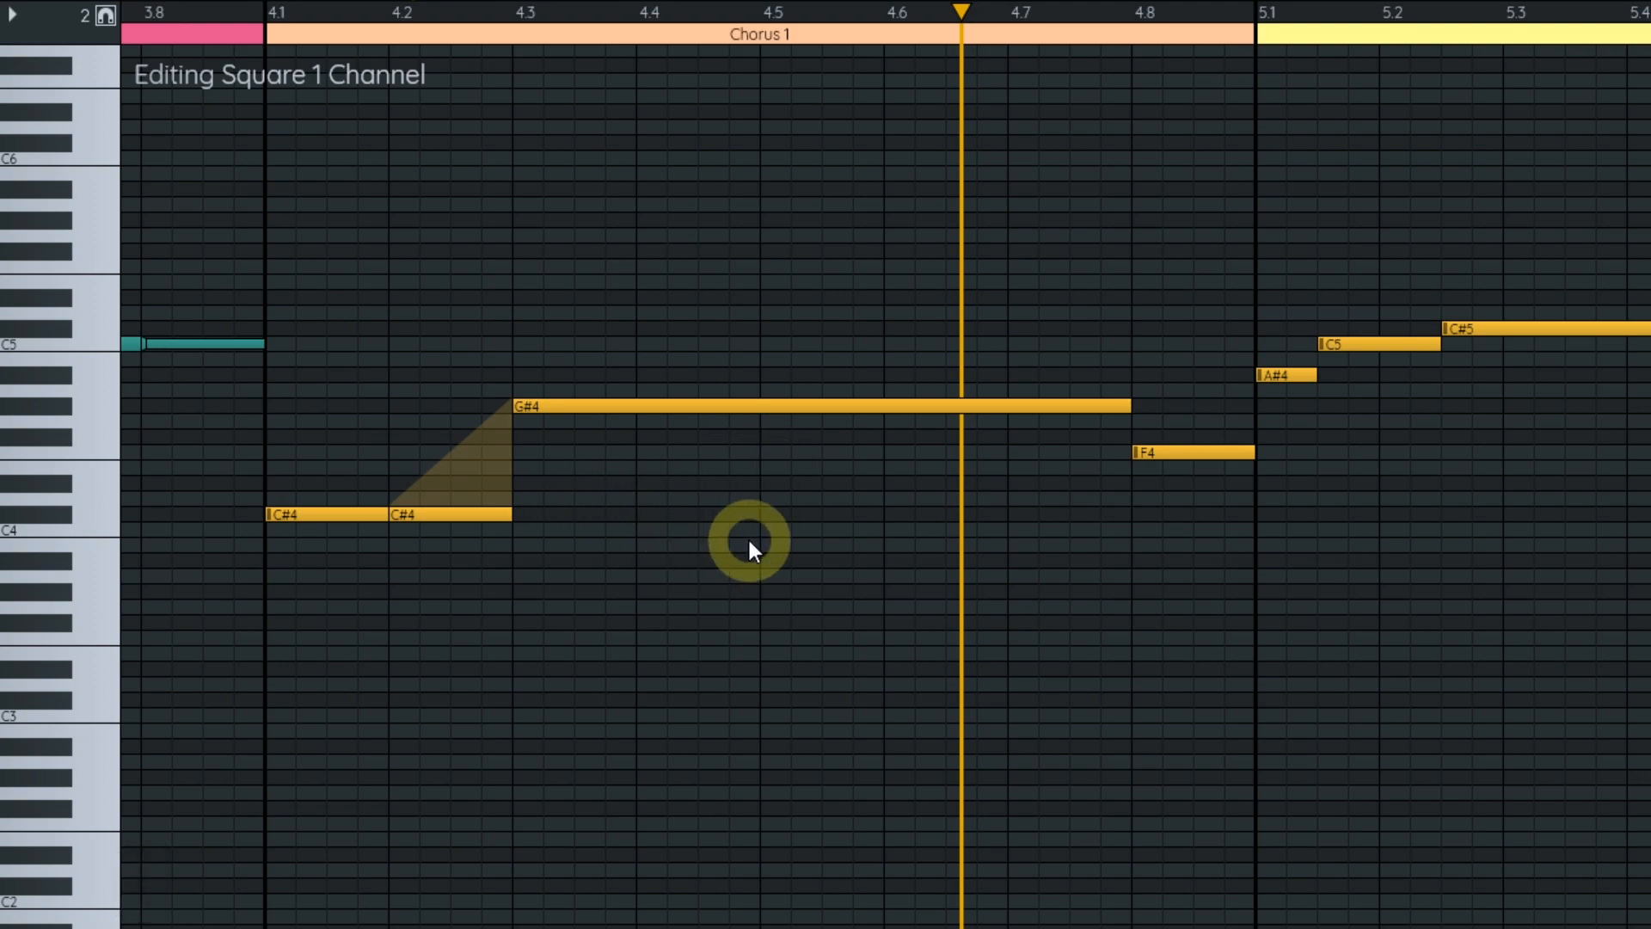
left_click(183, 17)
key("space")
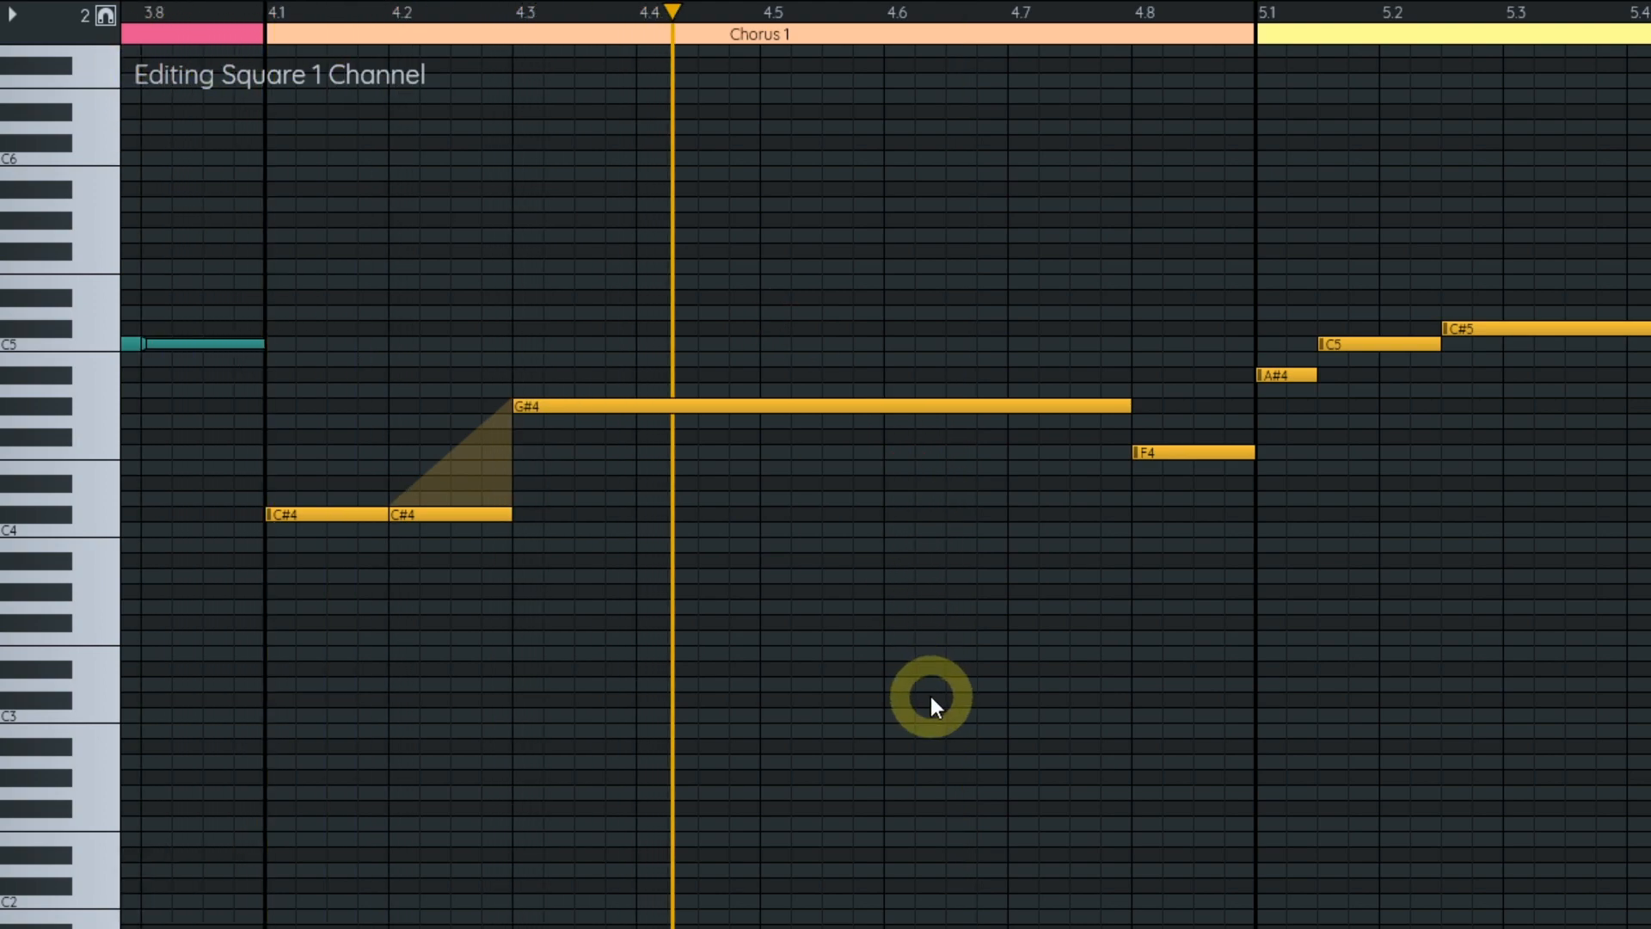
key("space")
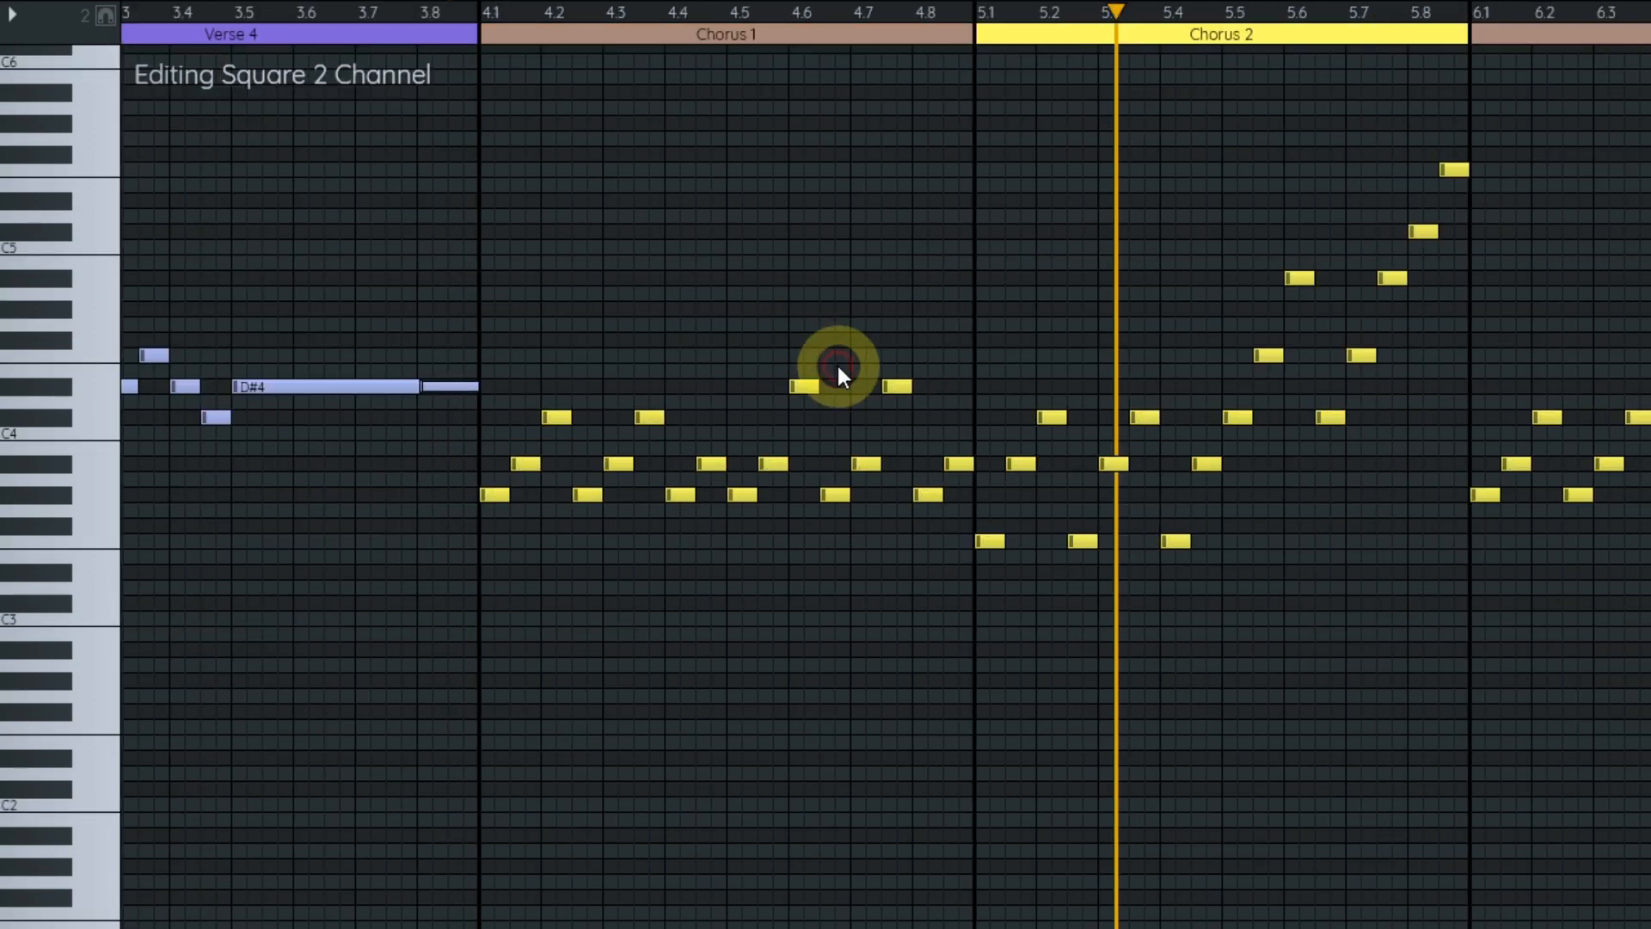
- Add an instrument named Bleep and set its single-frame duty cycle envelope to 2
left_click_drag(836, 363, 550, 473)
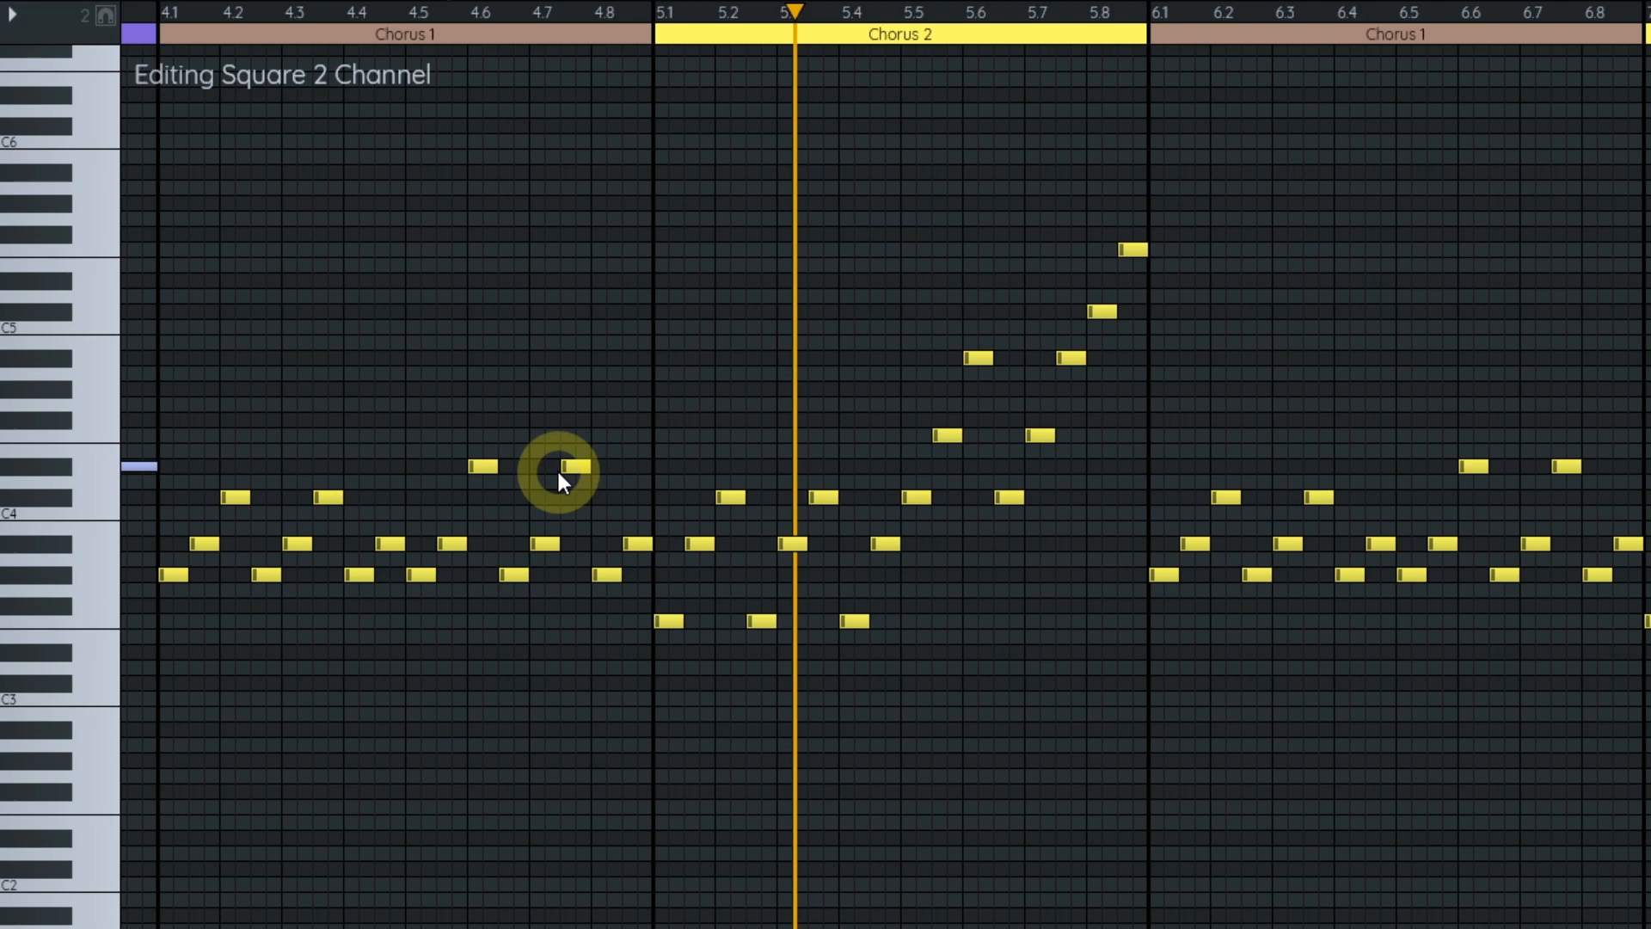
key("ctrl+2")
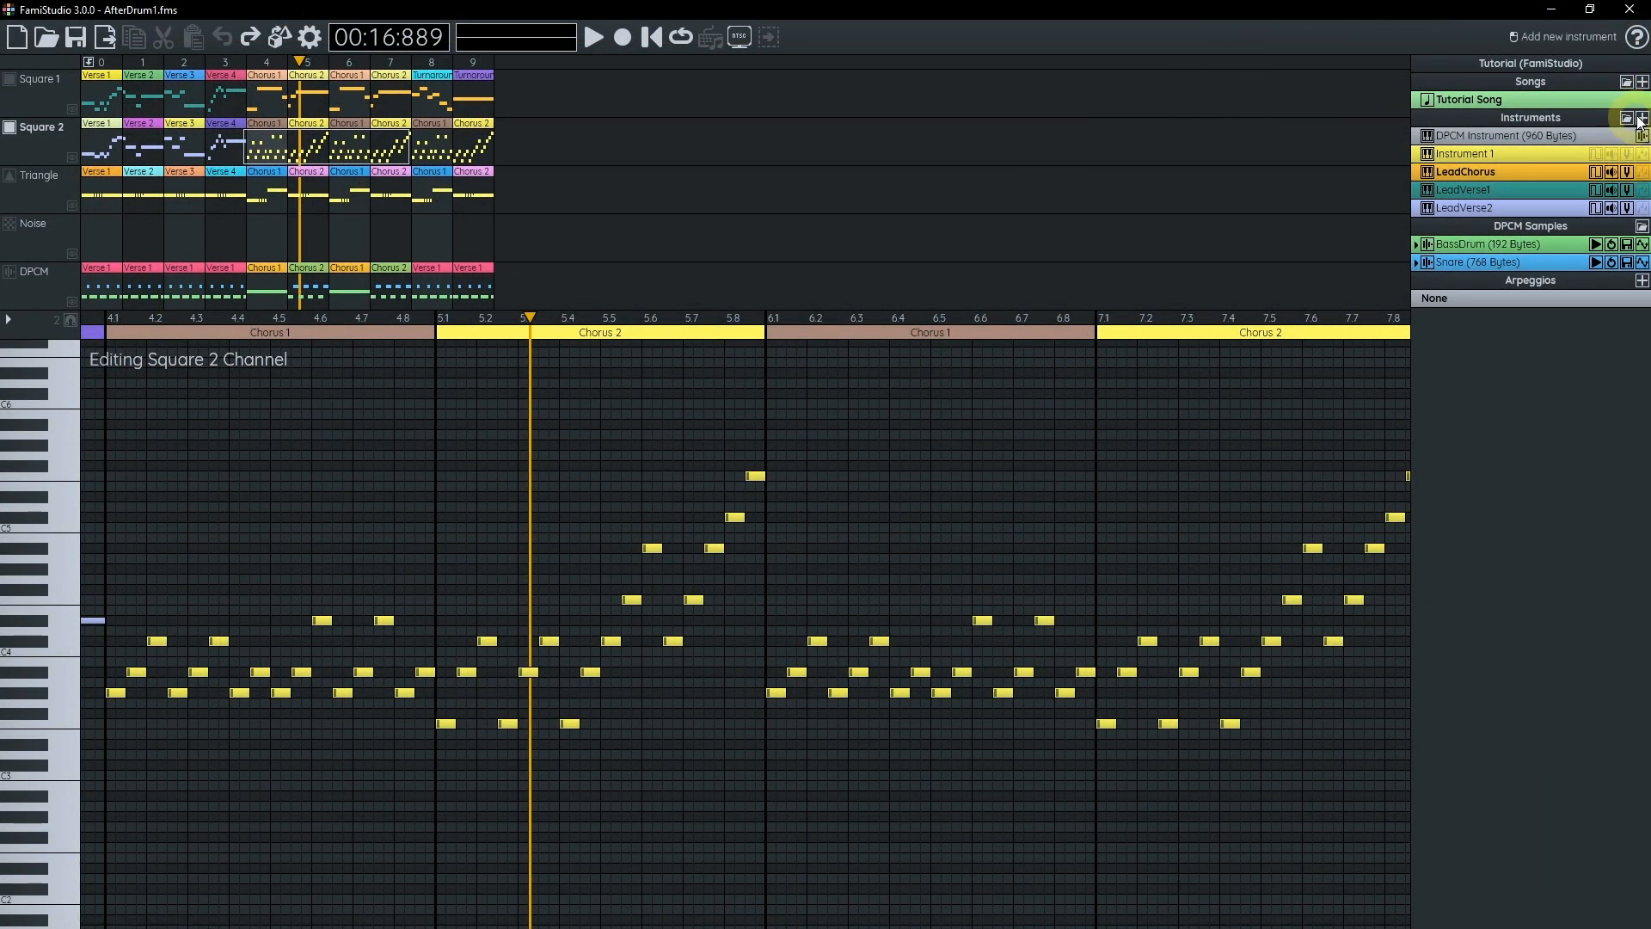
left_click(1642, 117)
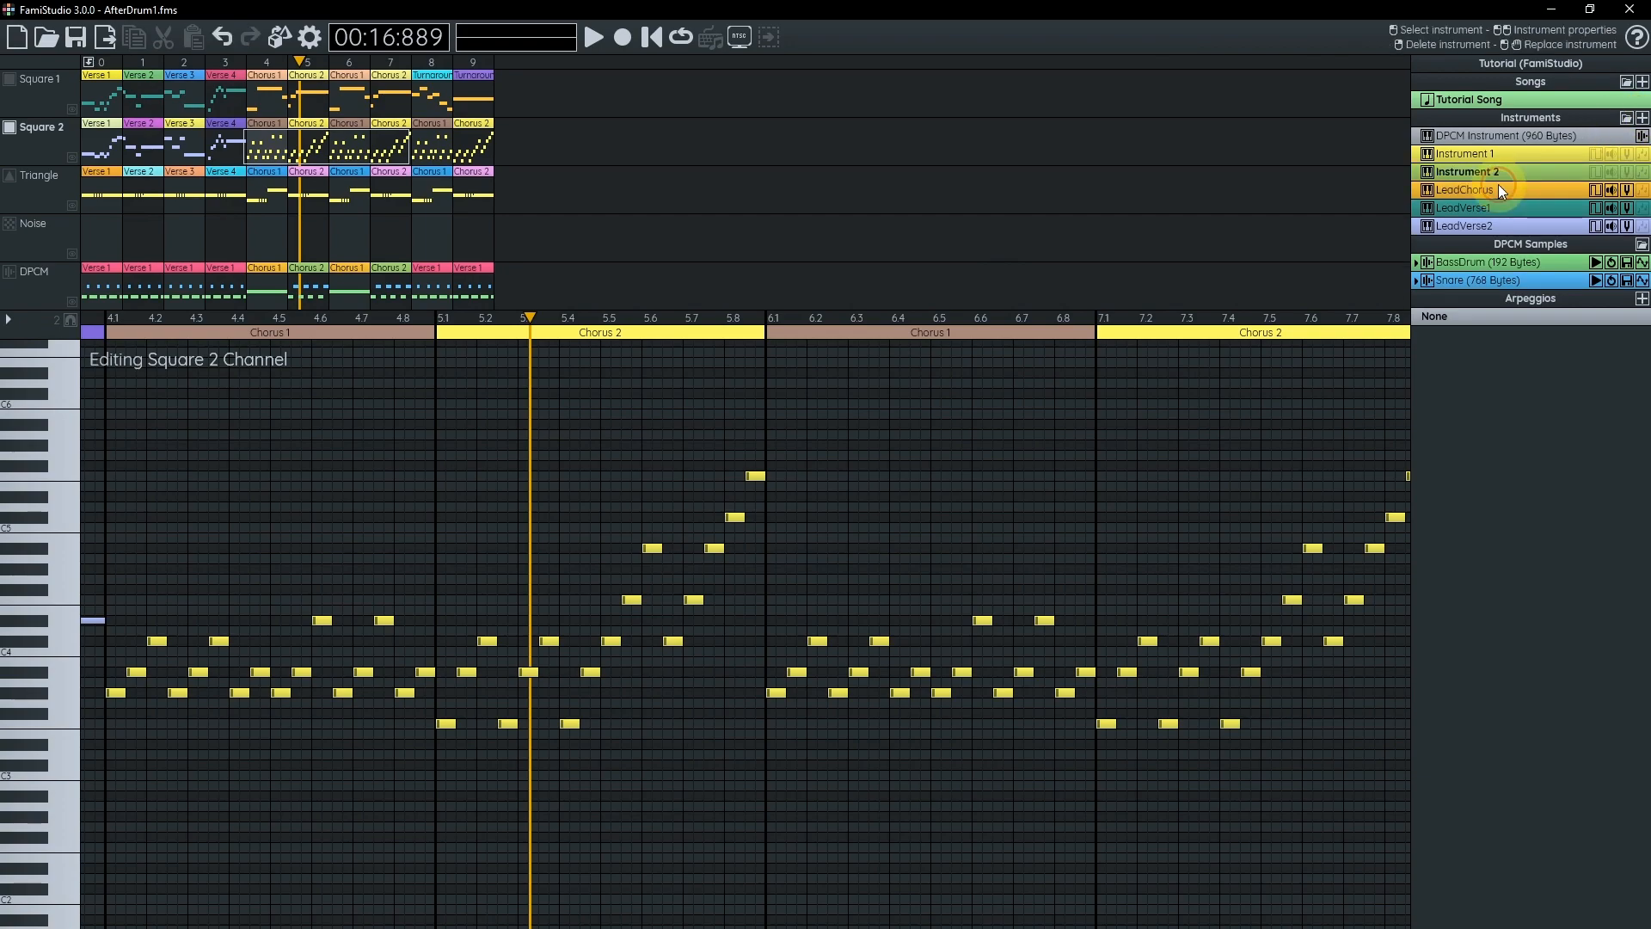
double_click(1495, 172)
type("Bleep")
key("Return")
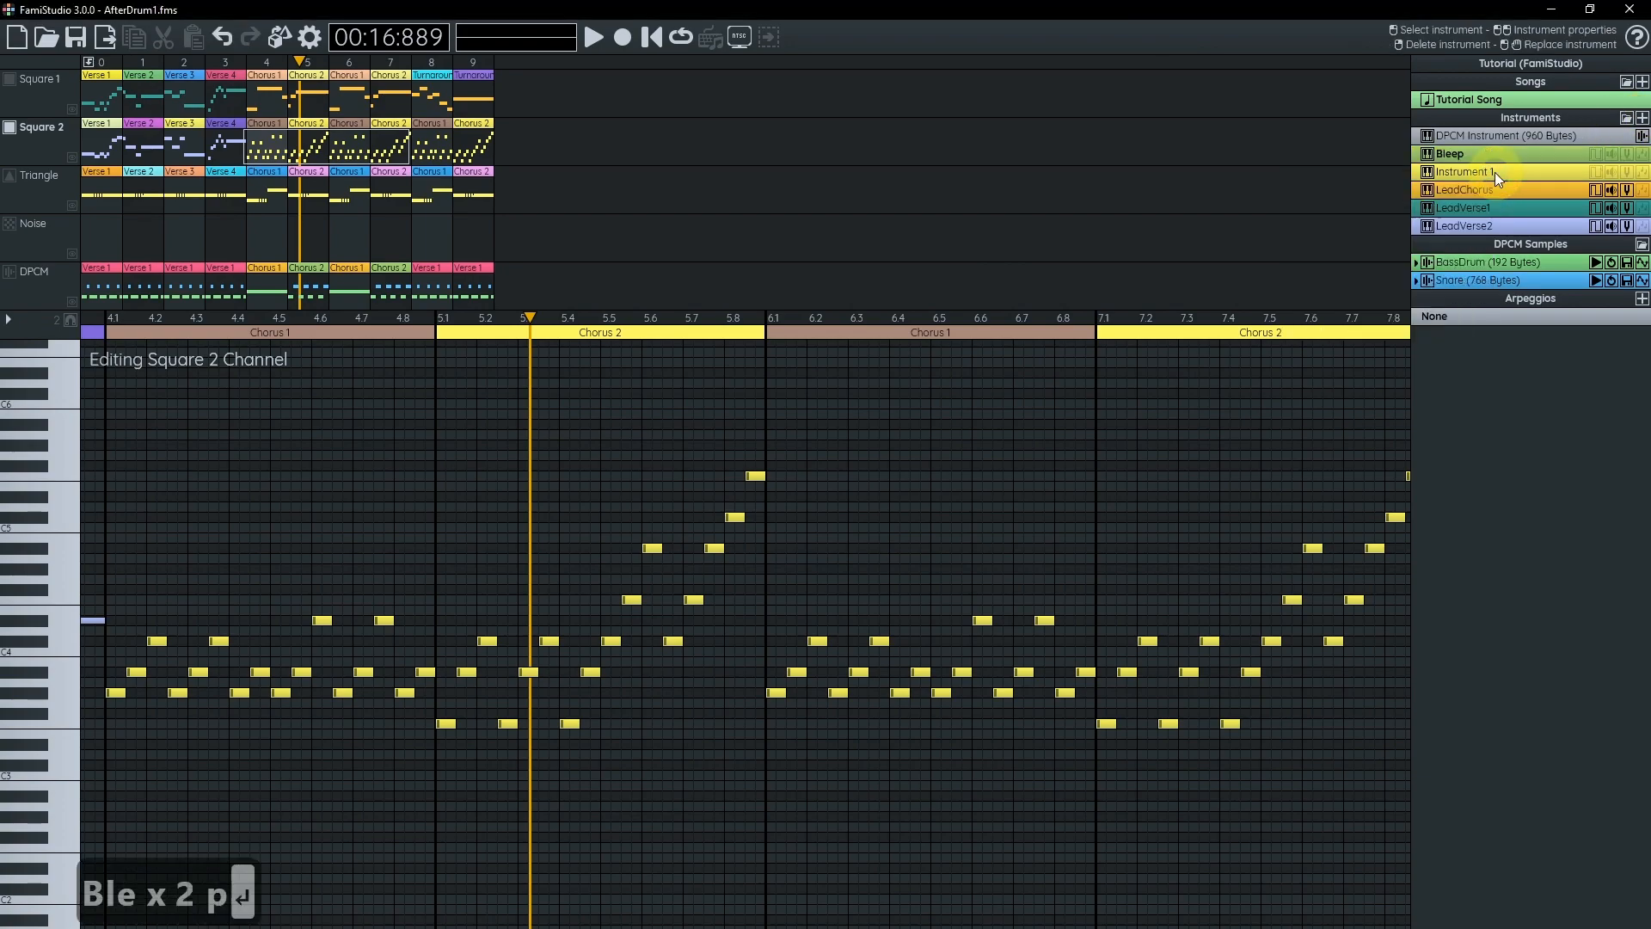
left_click(1596, 153)
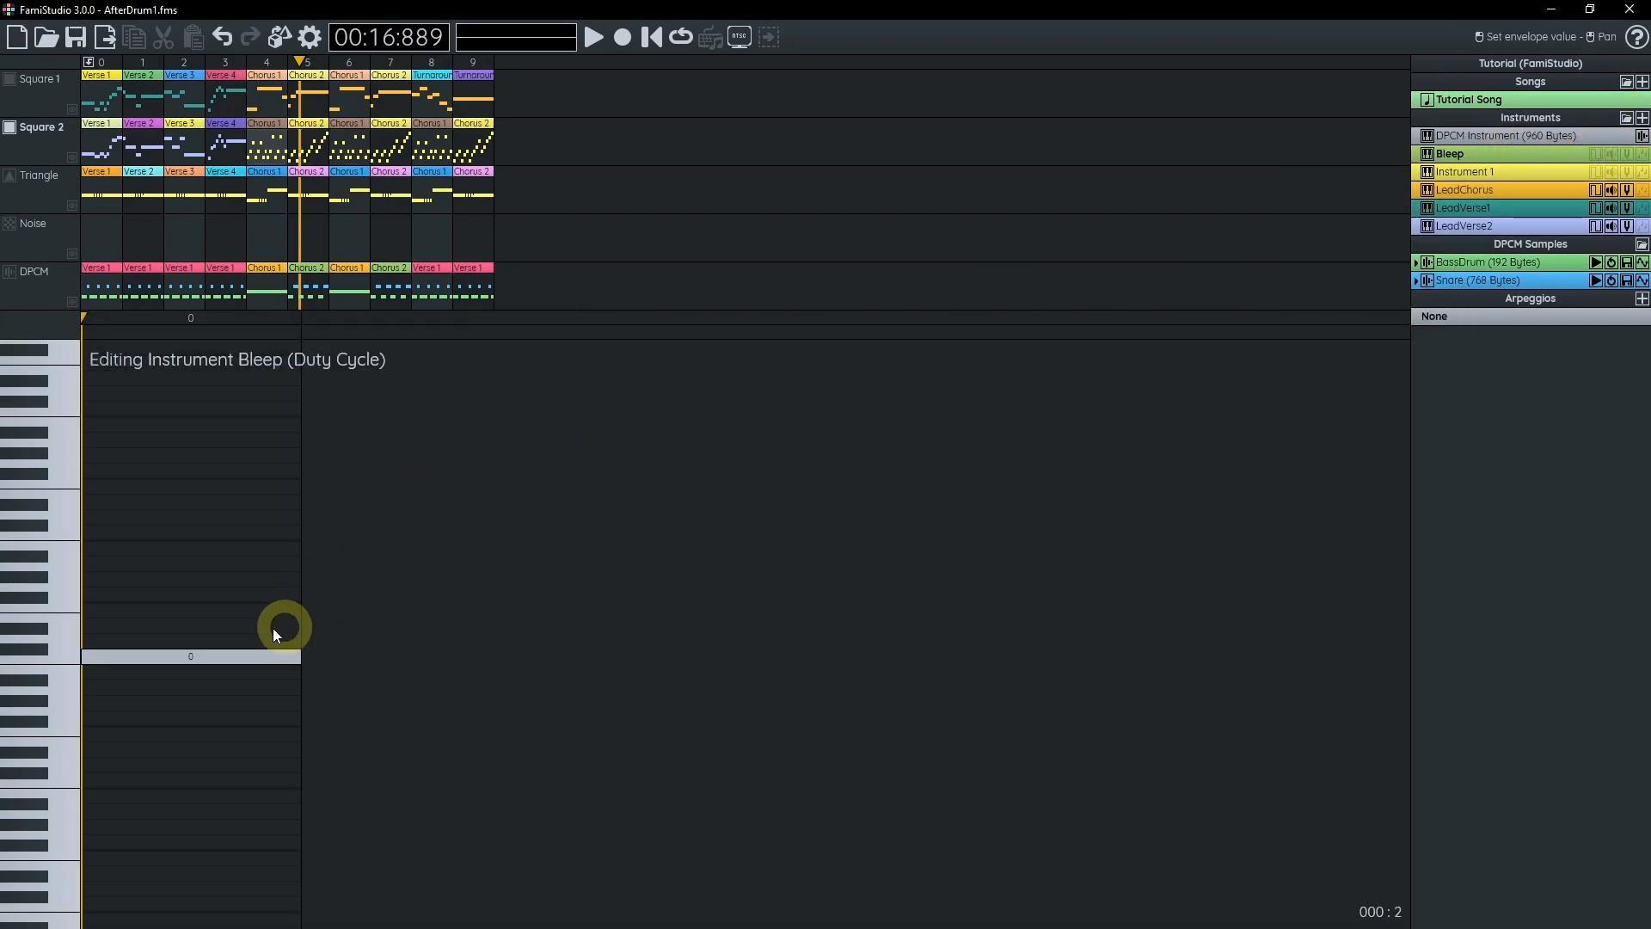
left_click_drag(283, 626, 243, 626)
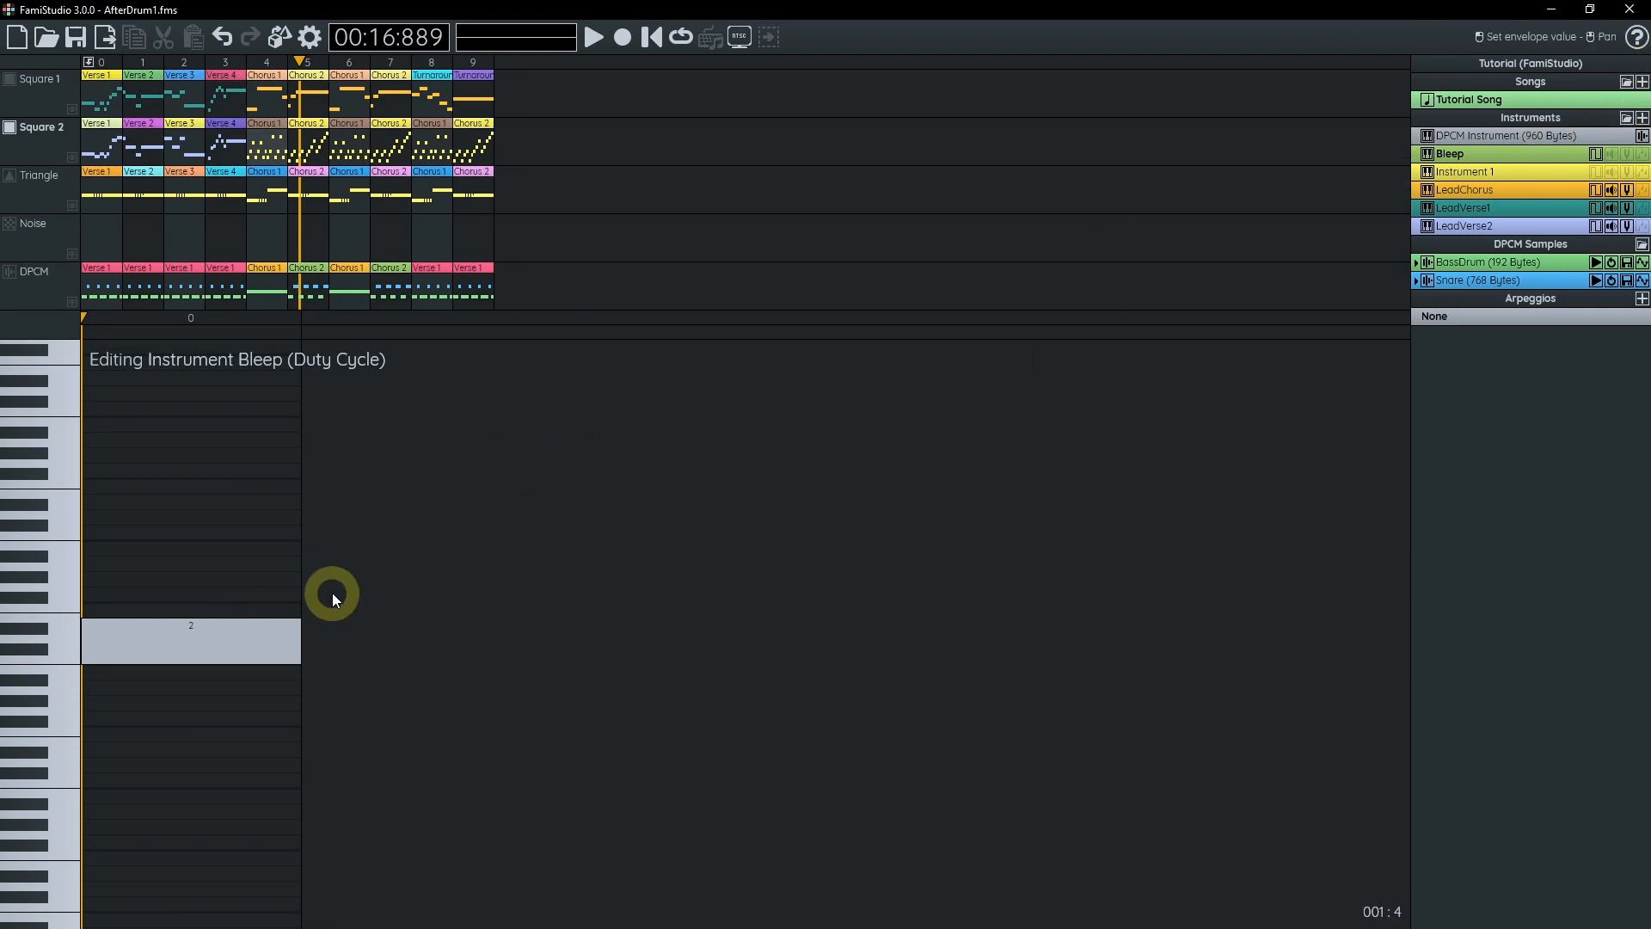
- Give Bleep a five-frame volume envelope with the values 8, 7, 6, 5 and 4
left_click(1611, 153)
left_click_drag(403, 320, 1187, 325)
scroll(659, 540, "down", 1)
left_click(147, 614)
mouse_move(147, 614)
left_mouse_down()
mouse_move(153, 638)
mouse_move(236, 654)
mouse_move(400, 659)
left_mouse_up()
mouse_move(494, 679)
left_mouse_down()
mouse_move(571, 700)
mouse_move(584, 686)
left_mouse_up()
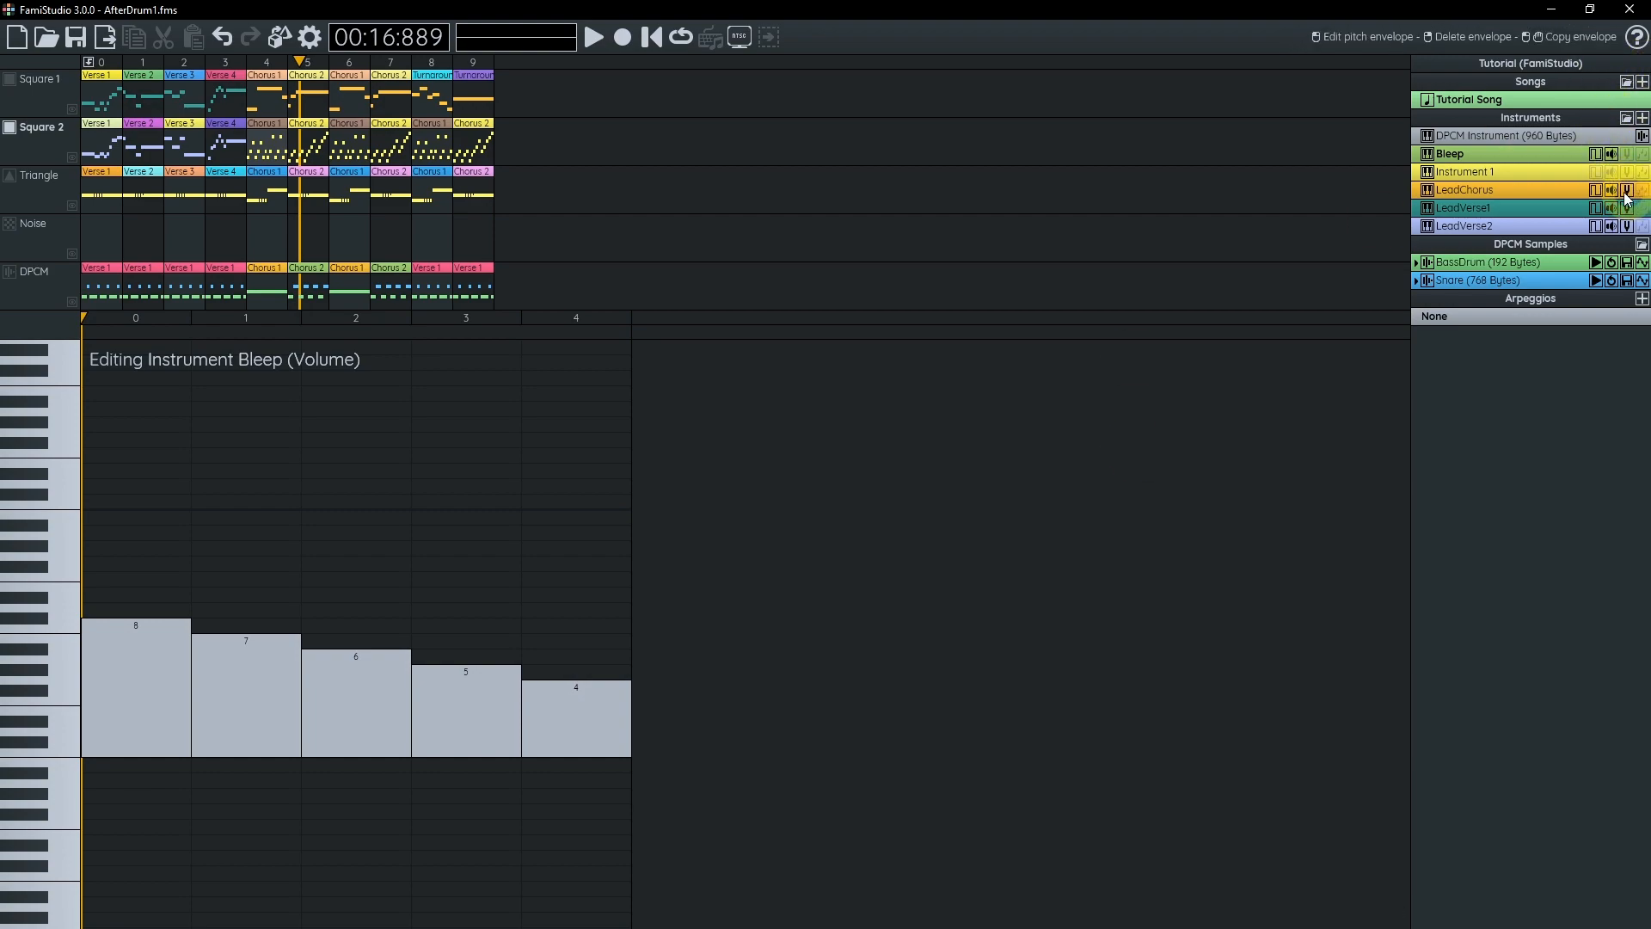
- Enable note snapping and assign the Bleep instrument to Square 2's Chorus 1 and Chorus 2 notes
double_click(273, 145)
scroll(523, 579, "down", 4)
left_click_drag(523, 580, 246, 585)
scroll(246, 585, "down", 1)
left_click_drag(243, 319, 899, 325)
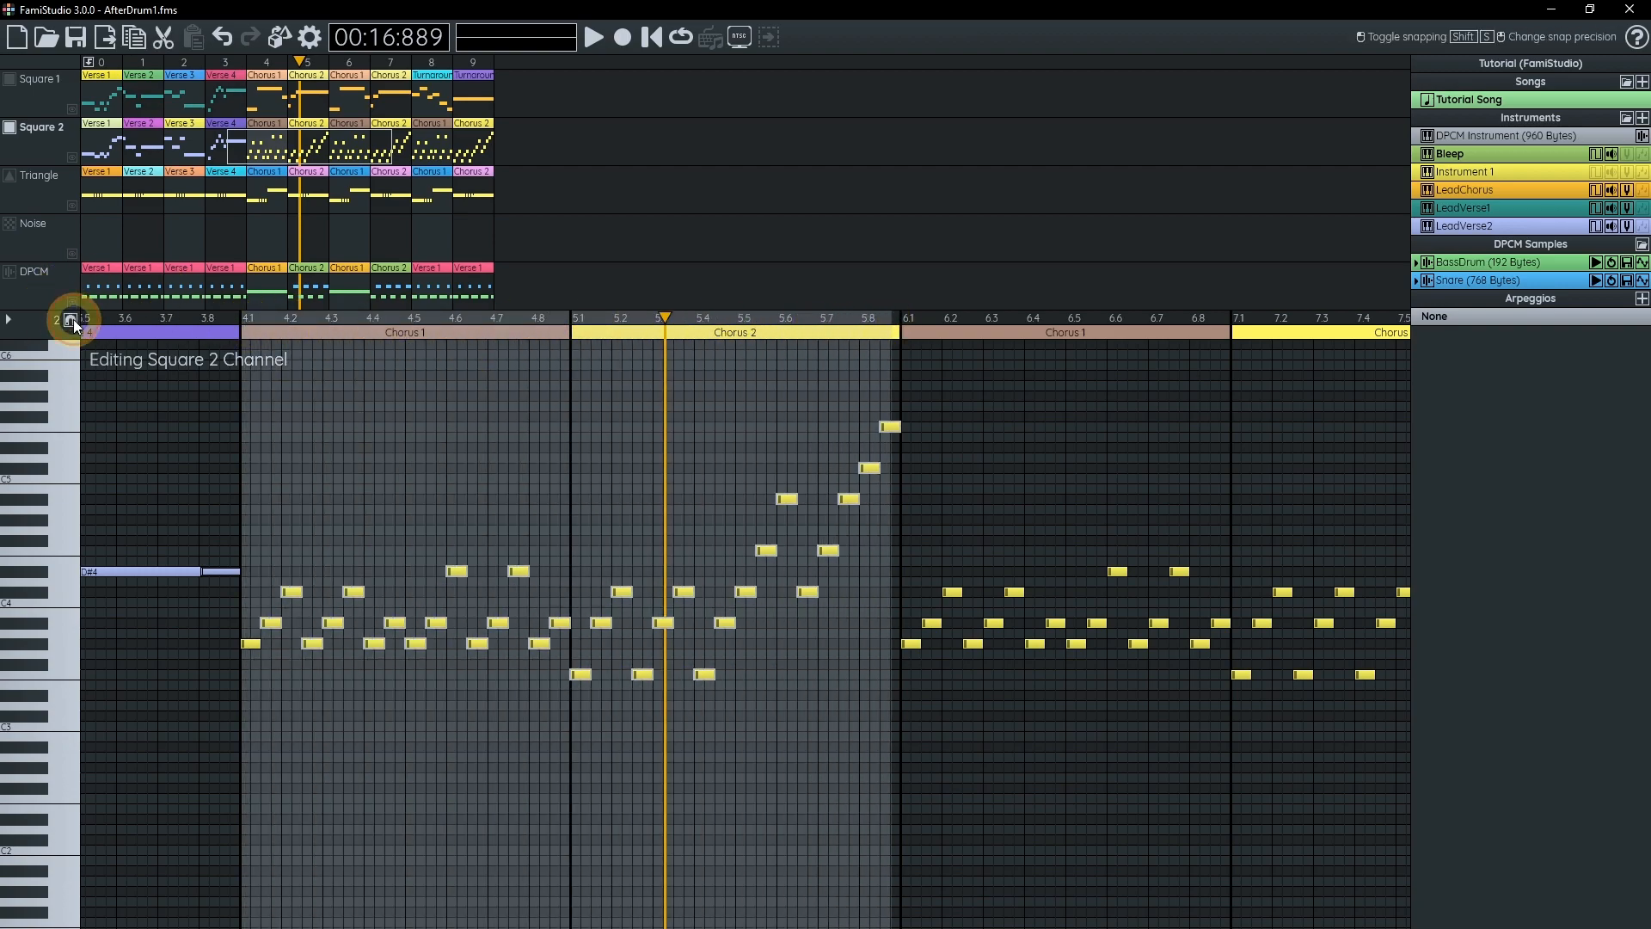
left_click_drag(249, 324, 894, 324)
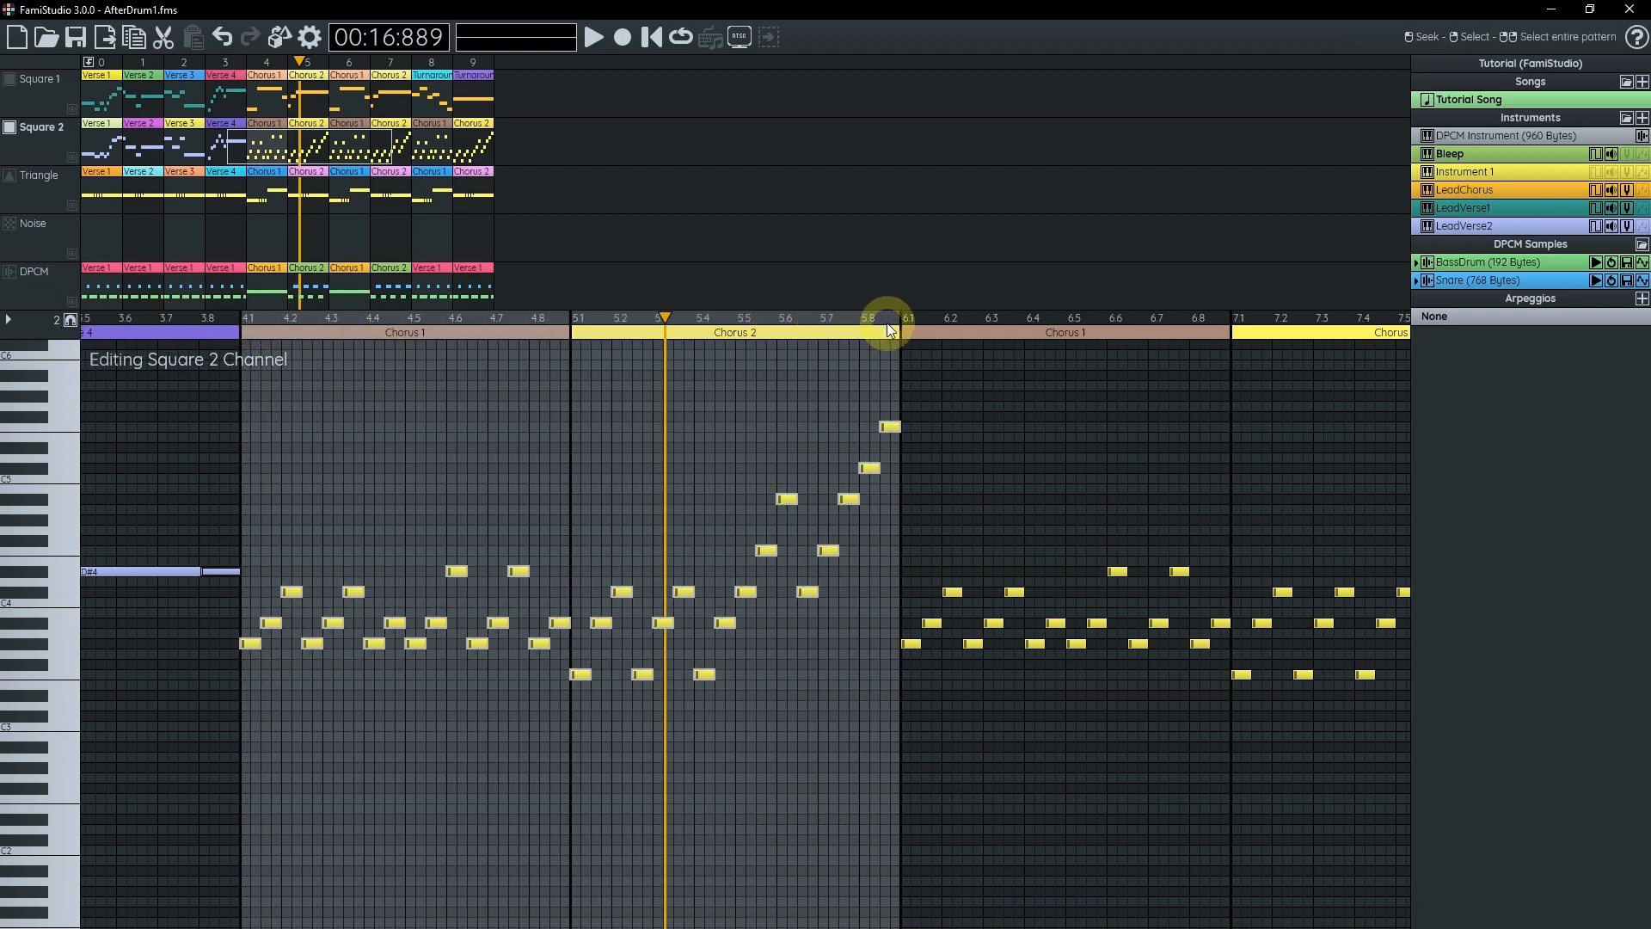
left_click_drag(478, 576, 334, 560)
key("Escape")
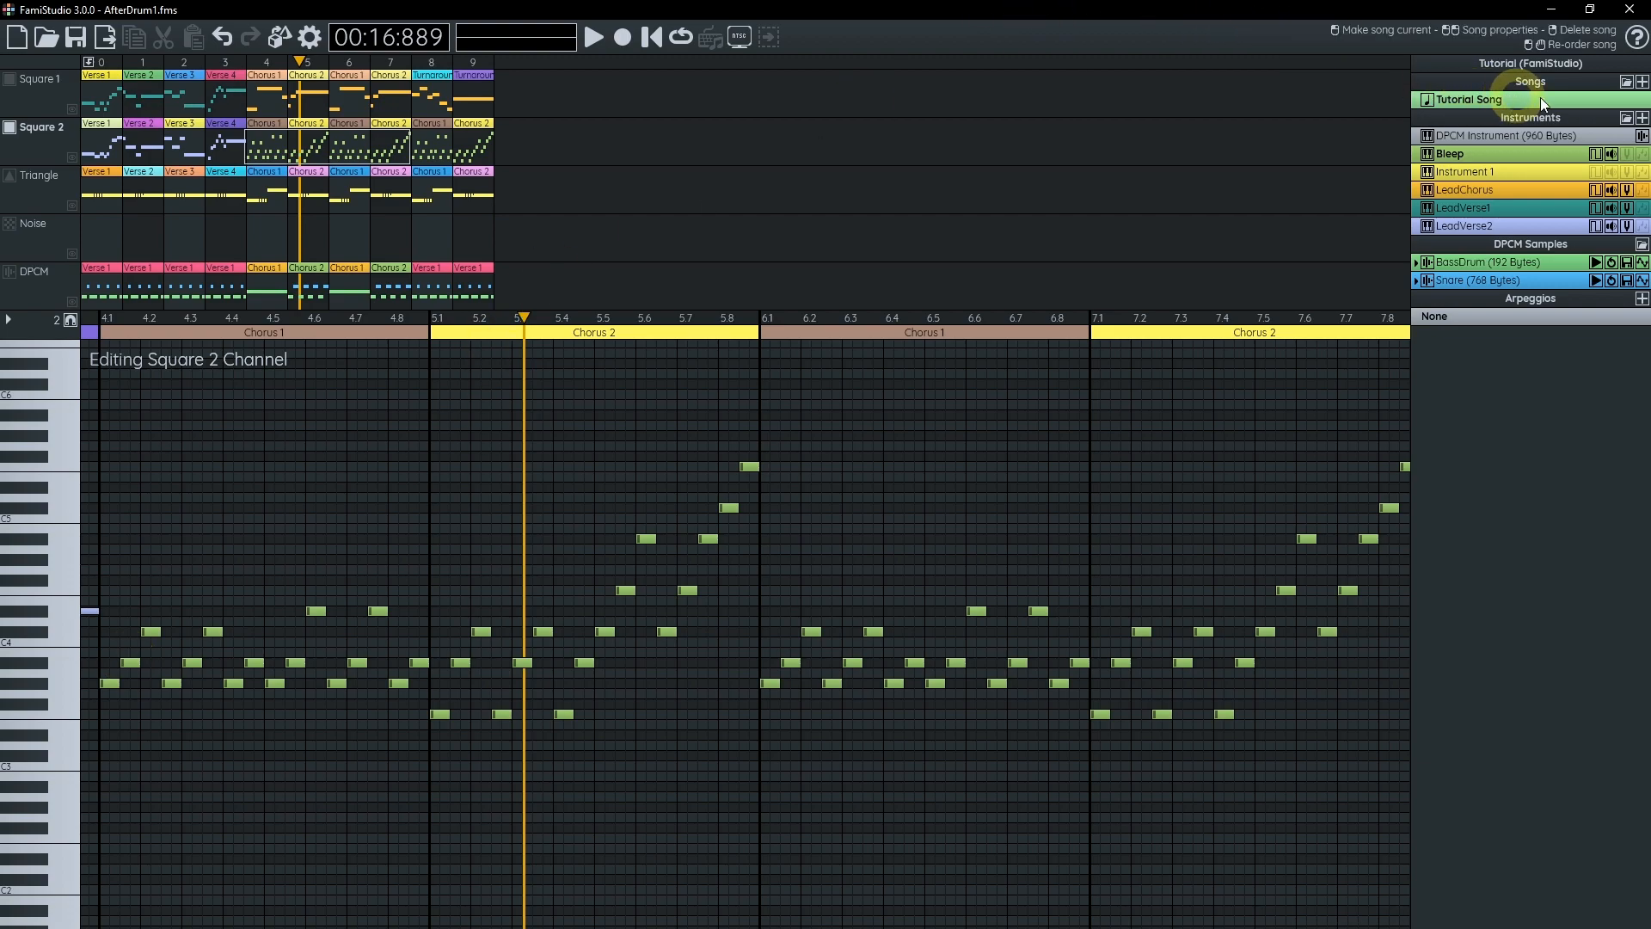
- Add another instrument and name it BleepEcho
left_click(1642, 117)
double_click(1472, 190)
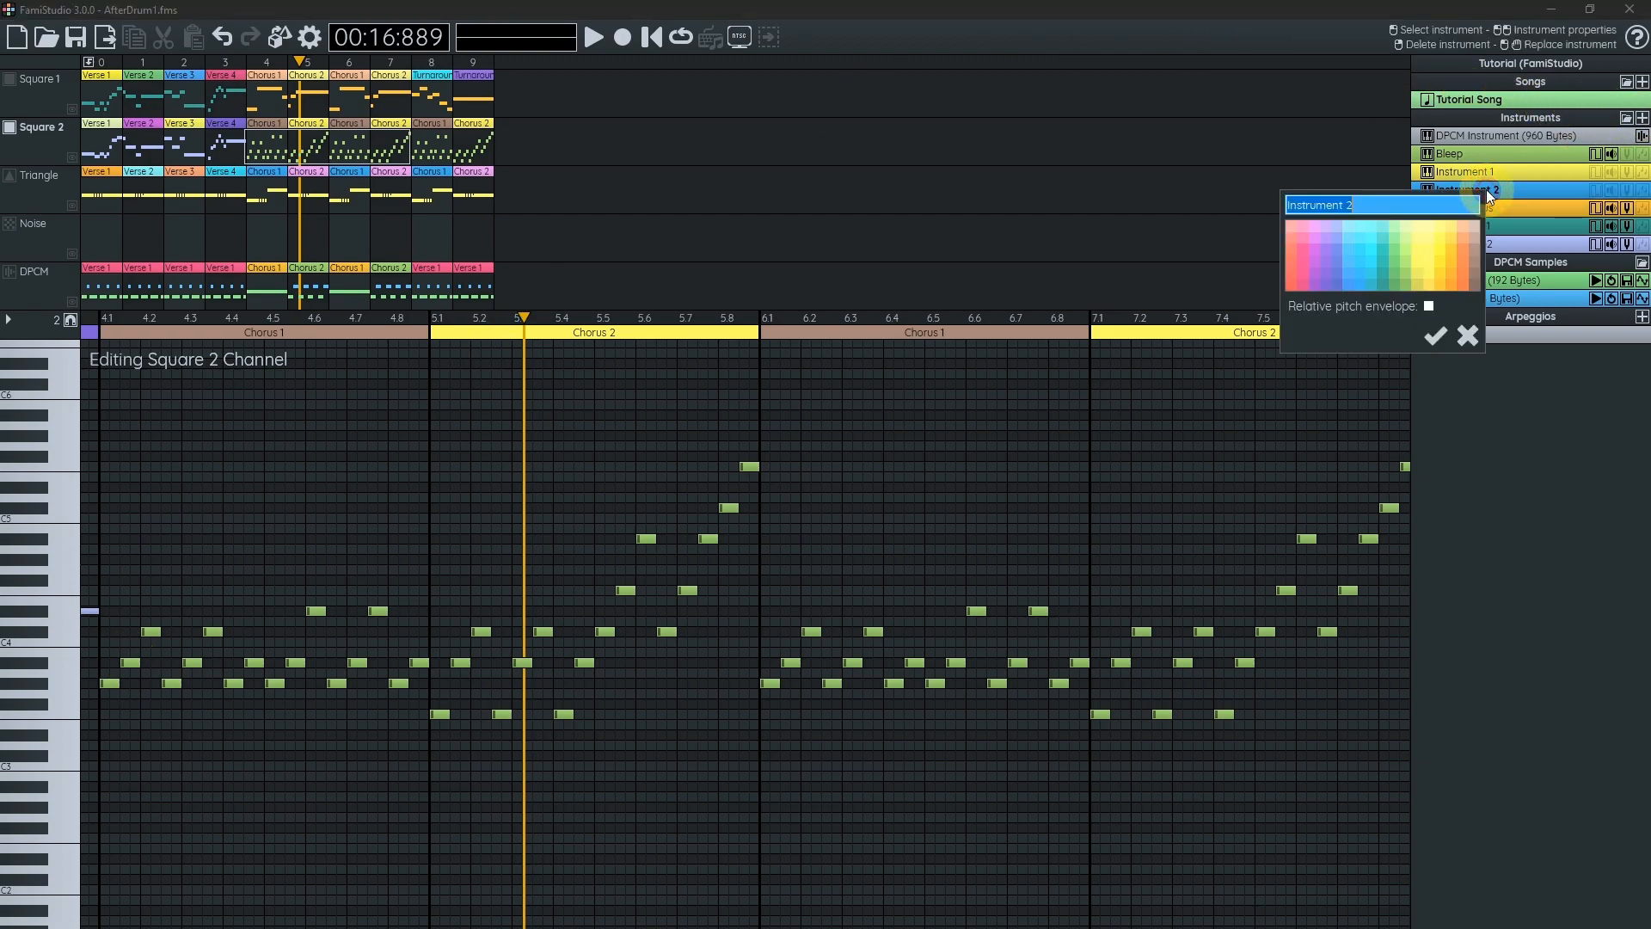
type("BleepEcho")
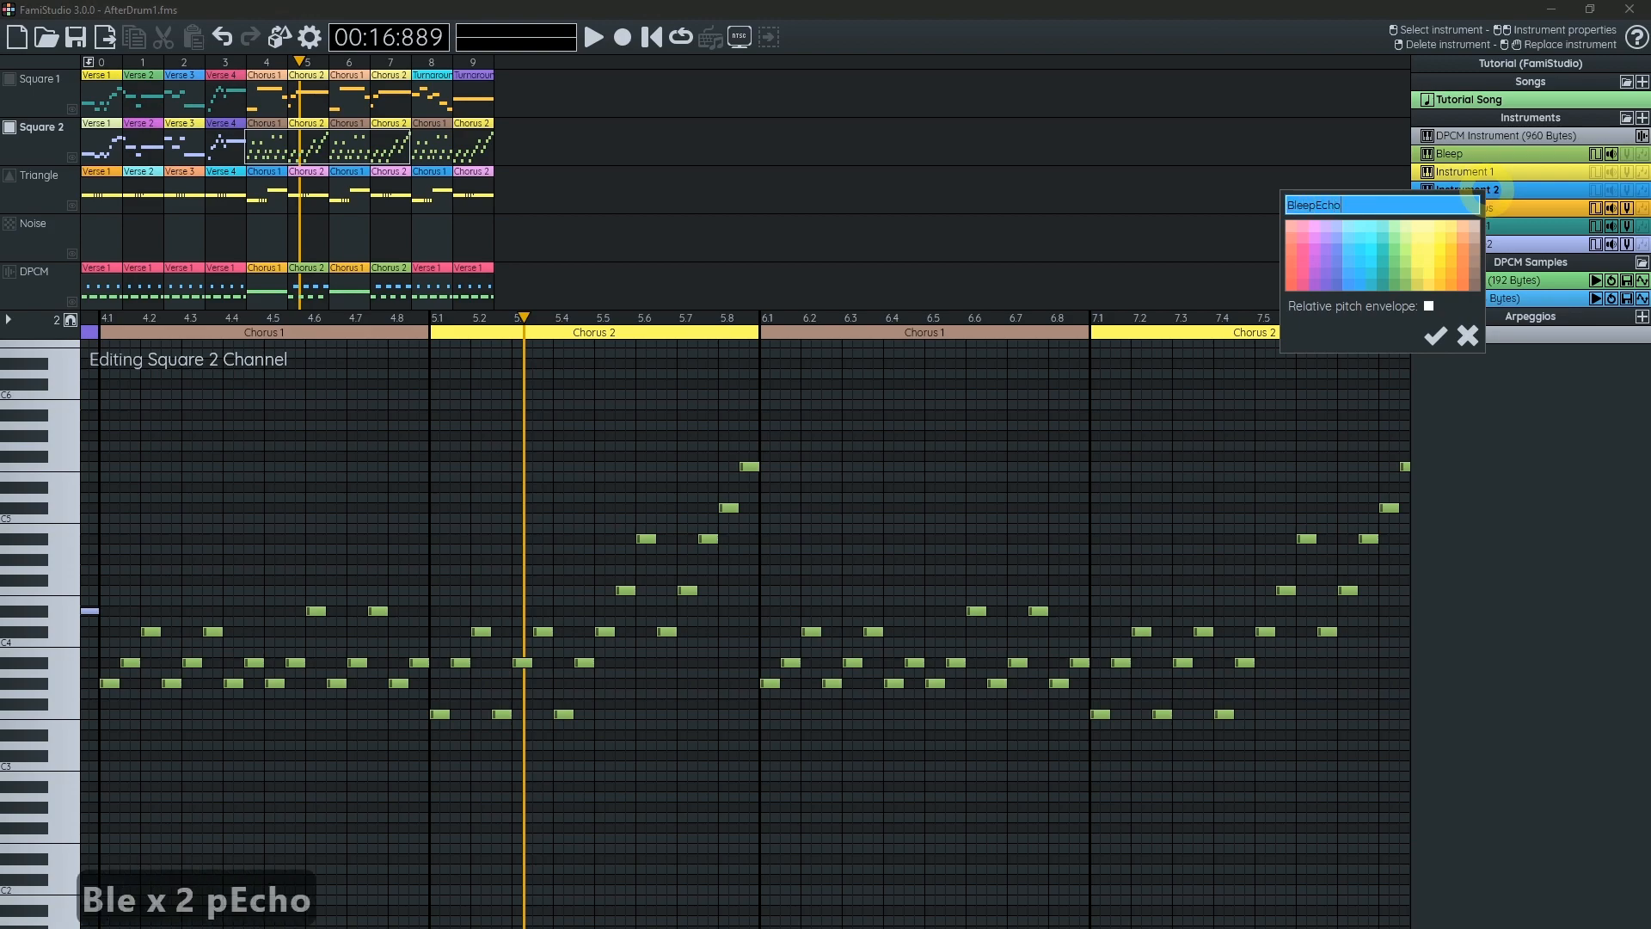
key("BackSpace")
type("o")
key("Return")
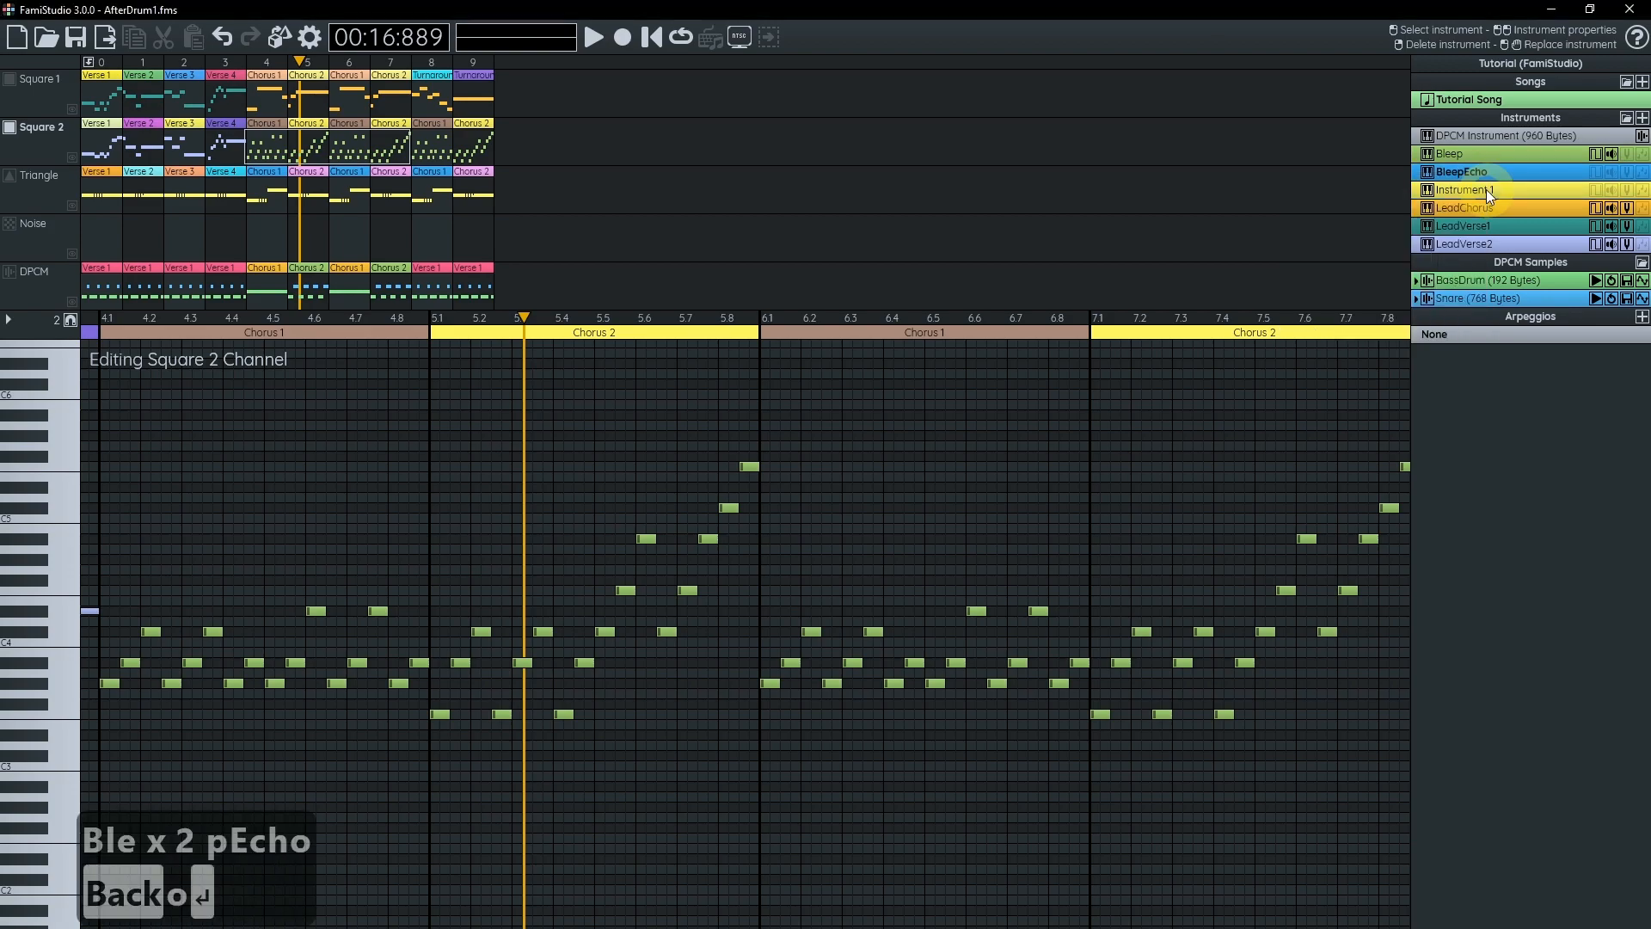
- Set BleepEcho's single-frame duty cycle envelope to 2 and its single-frame volume envelope to 2
key("ctrl+2")
left_click(1608, 171)
left_click(210, 632)
left_click(1610, 171)
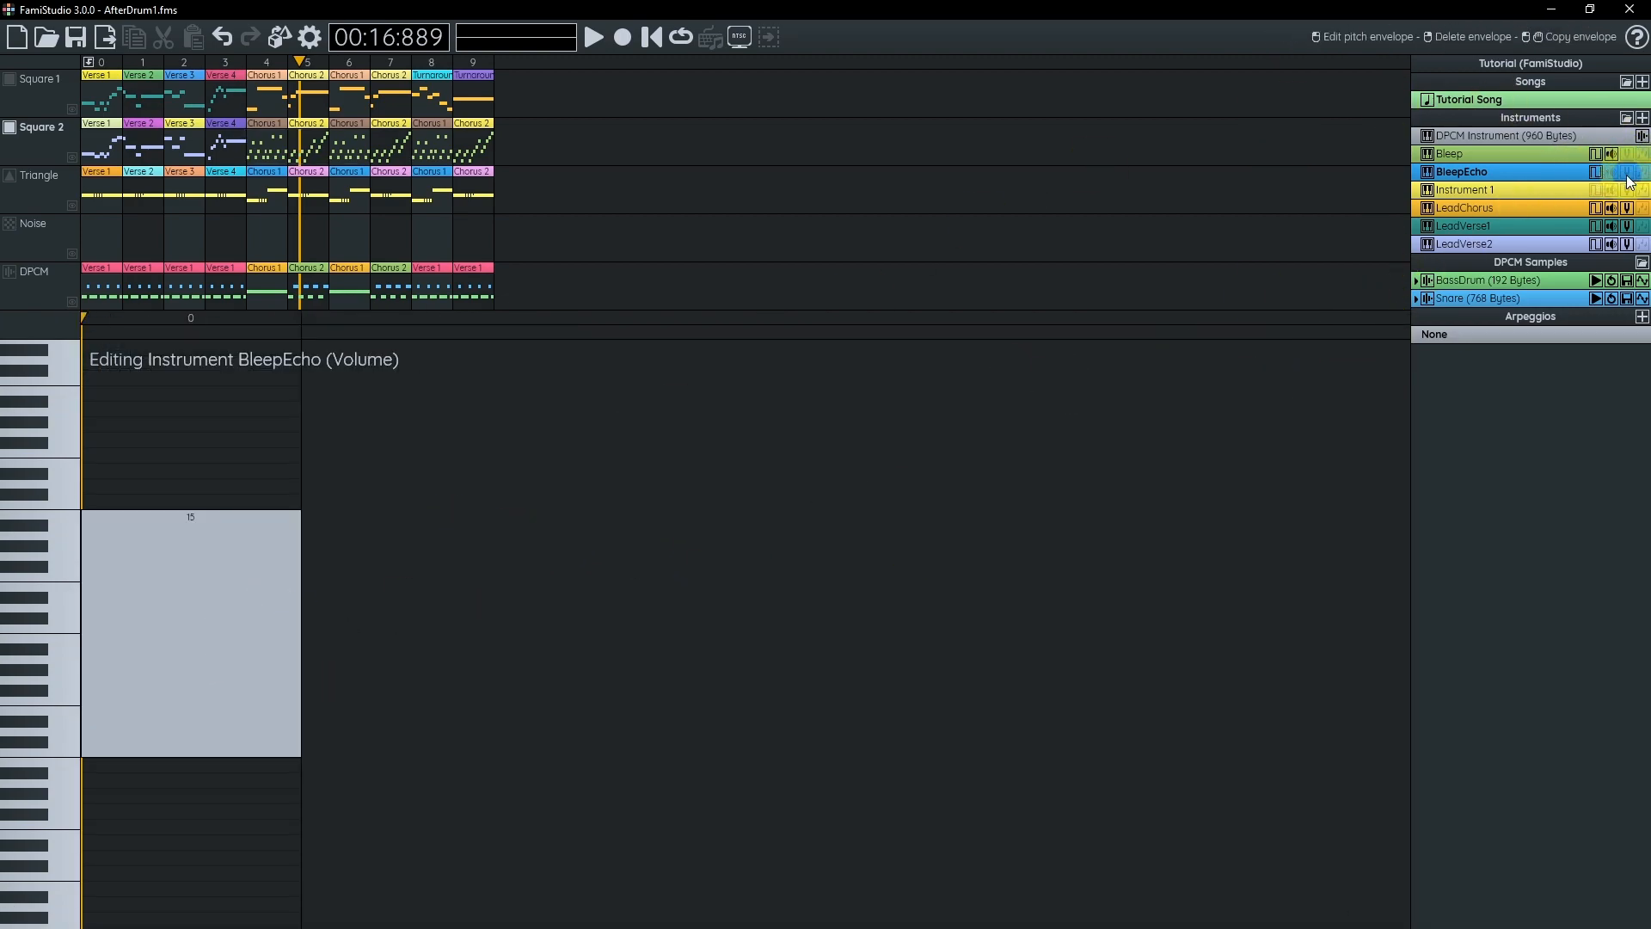
left_click_drag(260, 605, 263, 714)
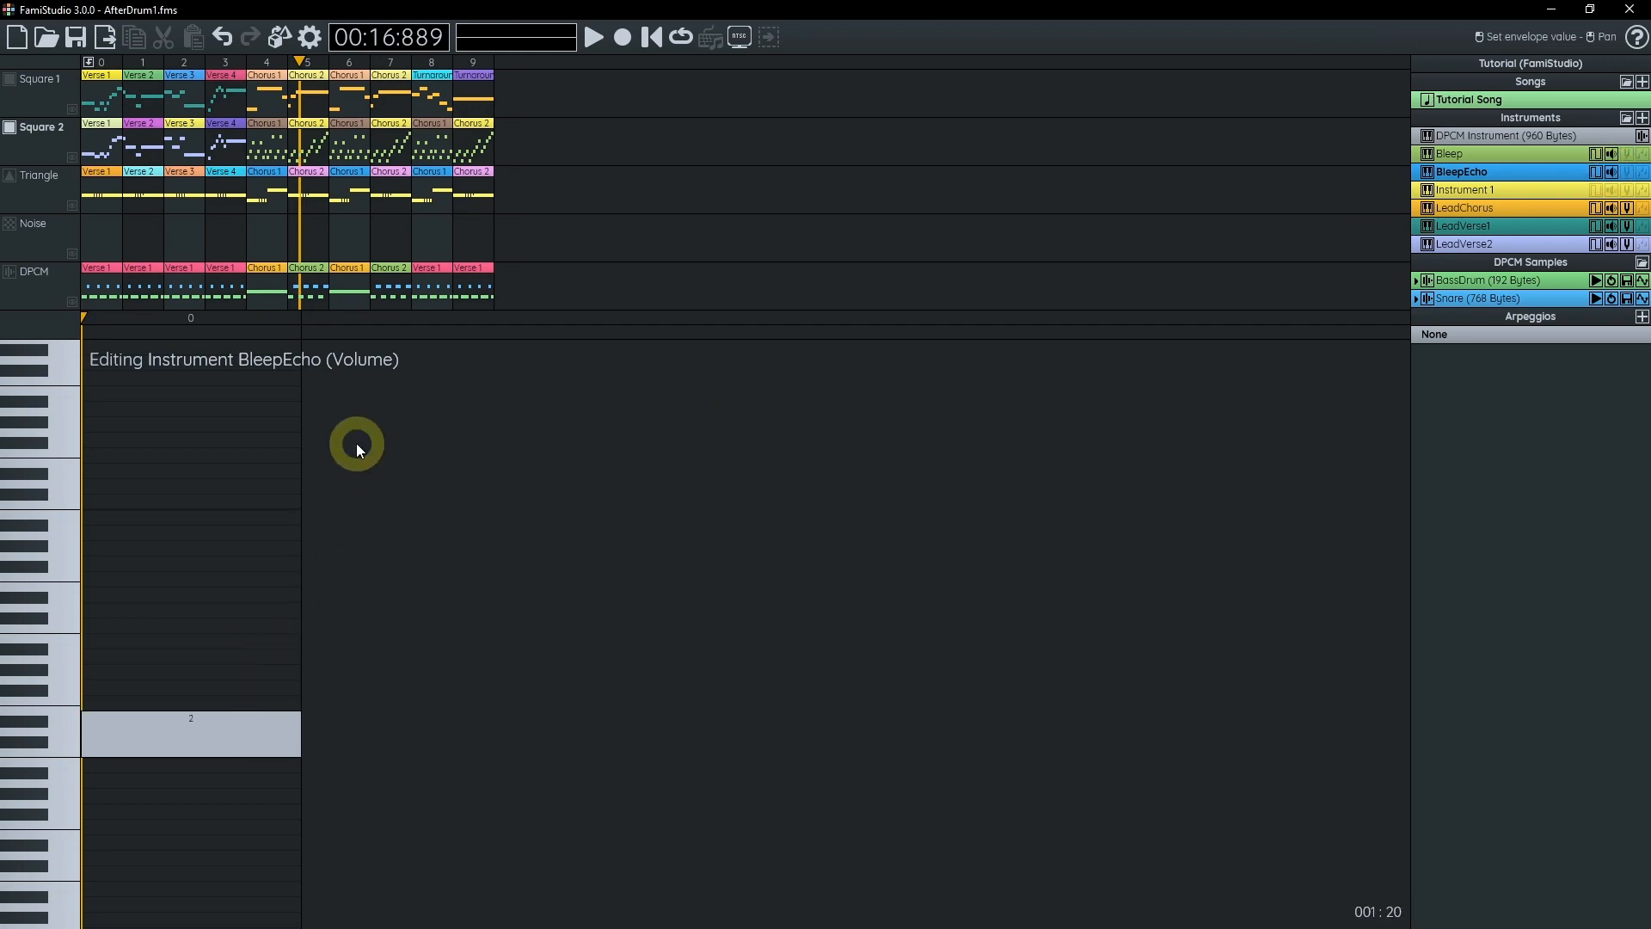
- Open Square 2's Chorus 1 for editing, disable note snapping, and add a short G#3 BleepEcho note at the end of the second note
double_click(263, 142)
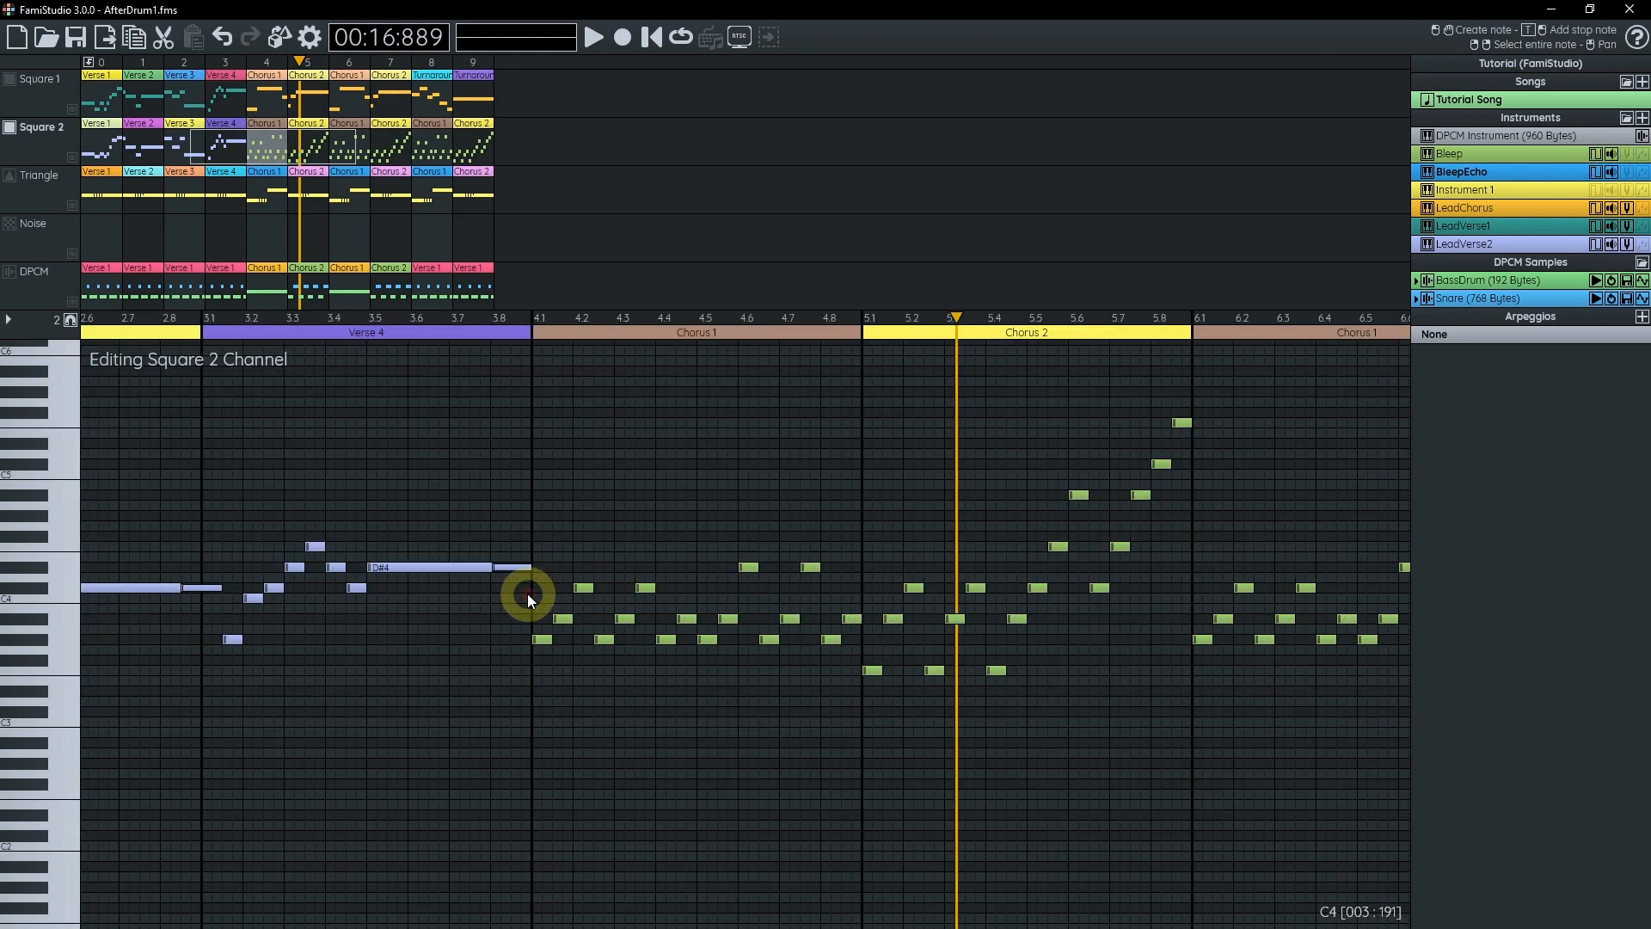
scroll(529, 593, "up", 2)
left_click_drag(587, 647, 327, 668)
left_click_drag(342, 539, 270, 499)
key("ctrl+3")
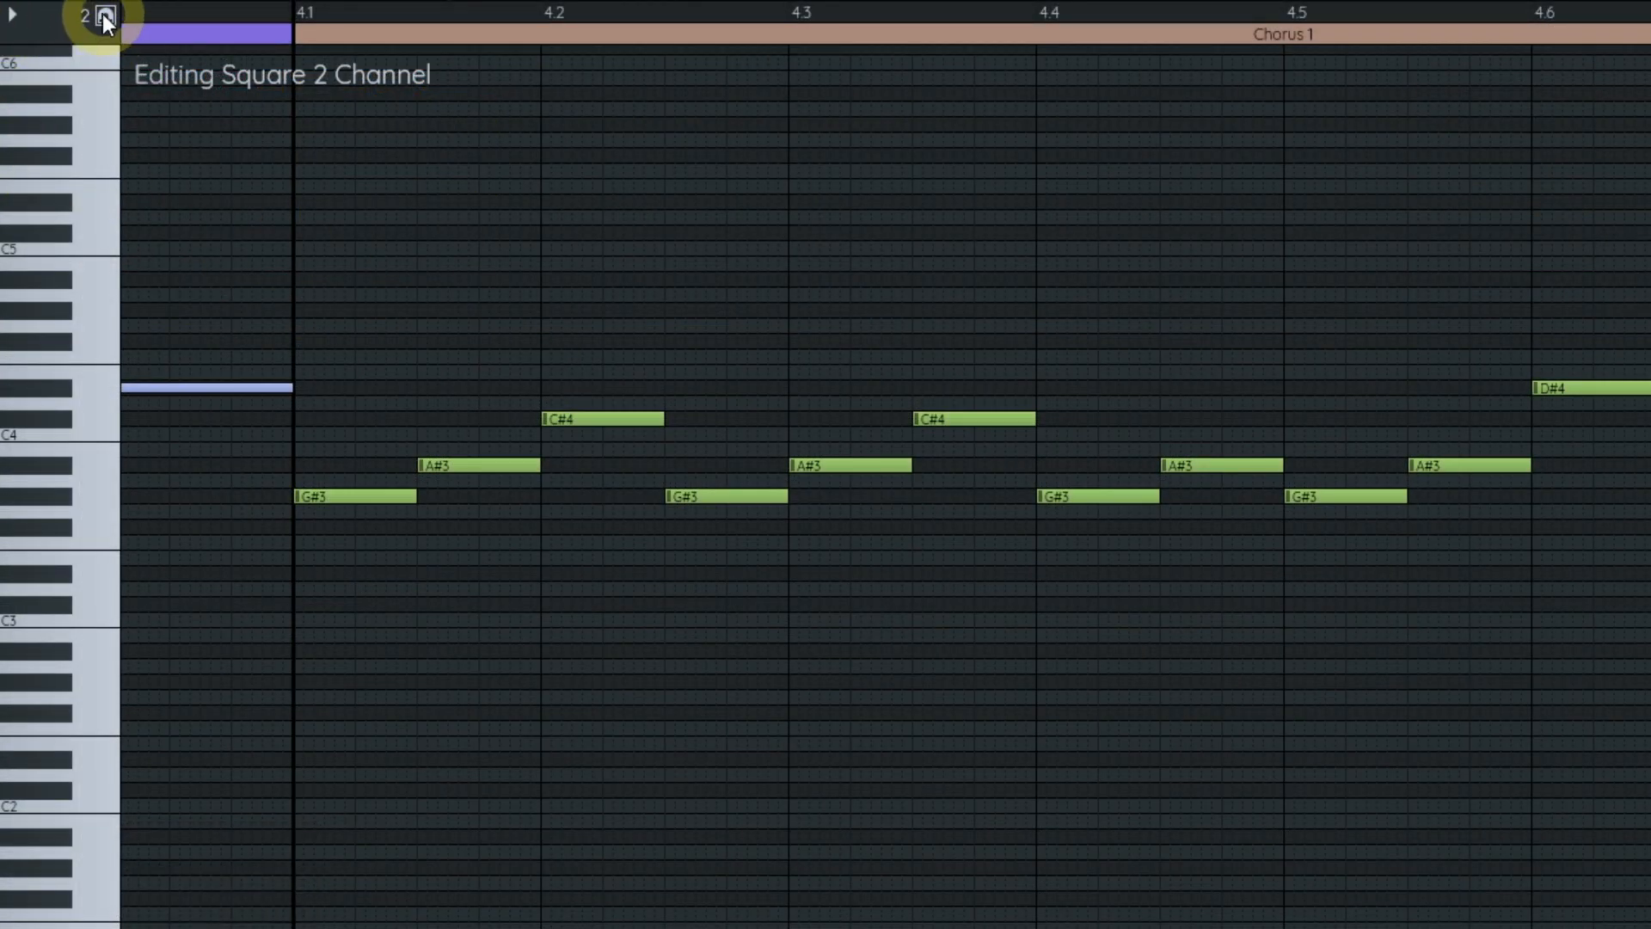
left_click_drag(467, 544, 400, 493)
scroll(277, 479, "up", 1)
left_click_drag(590, 490, 695, 486)
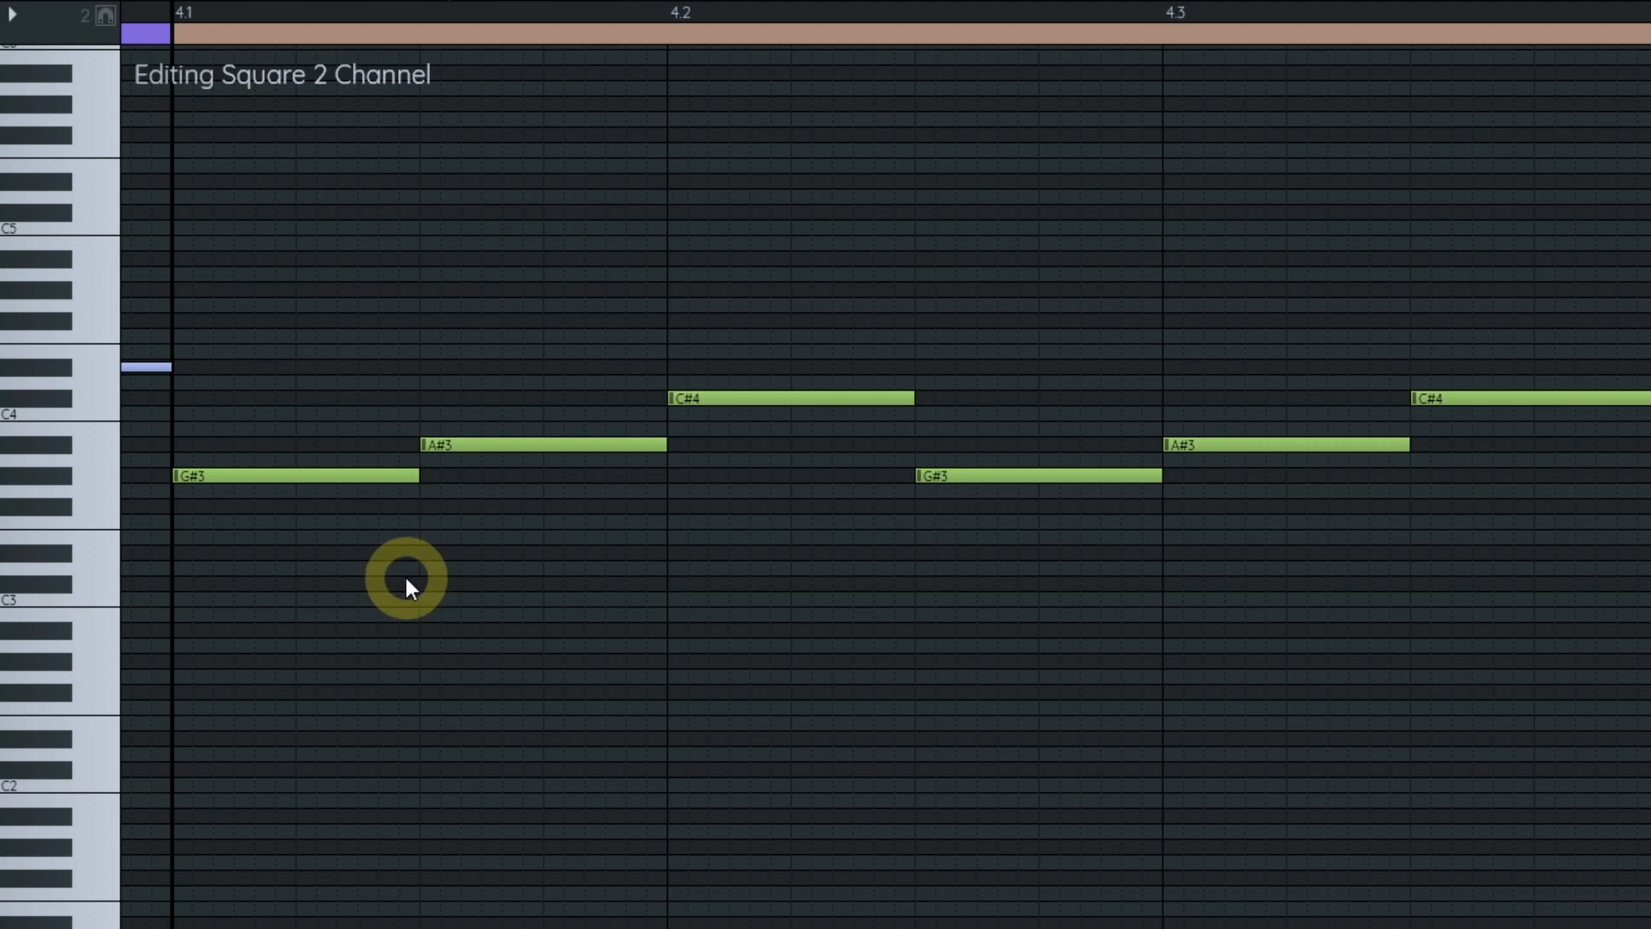
left_click(270, 474)
left_click(641, 463)
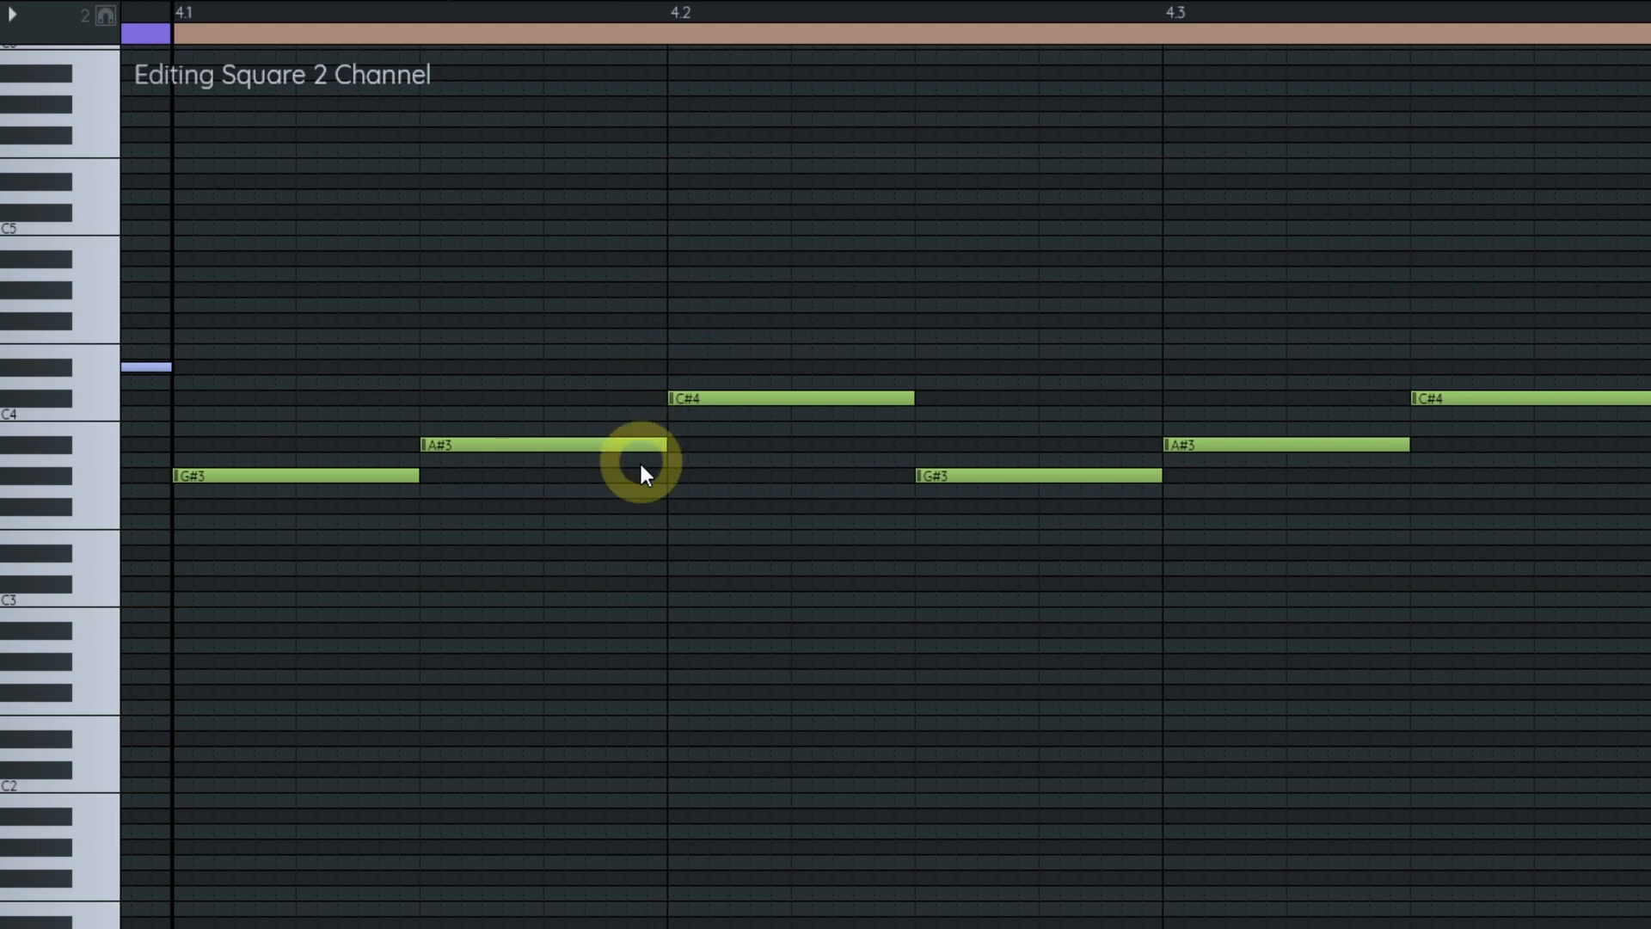
left_click(652, 476)
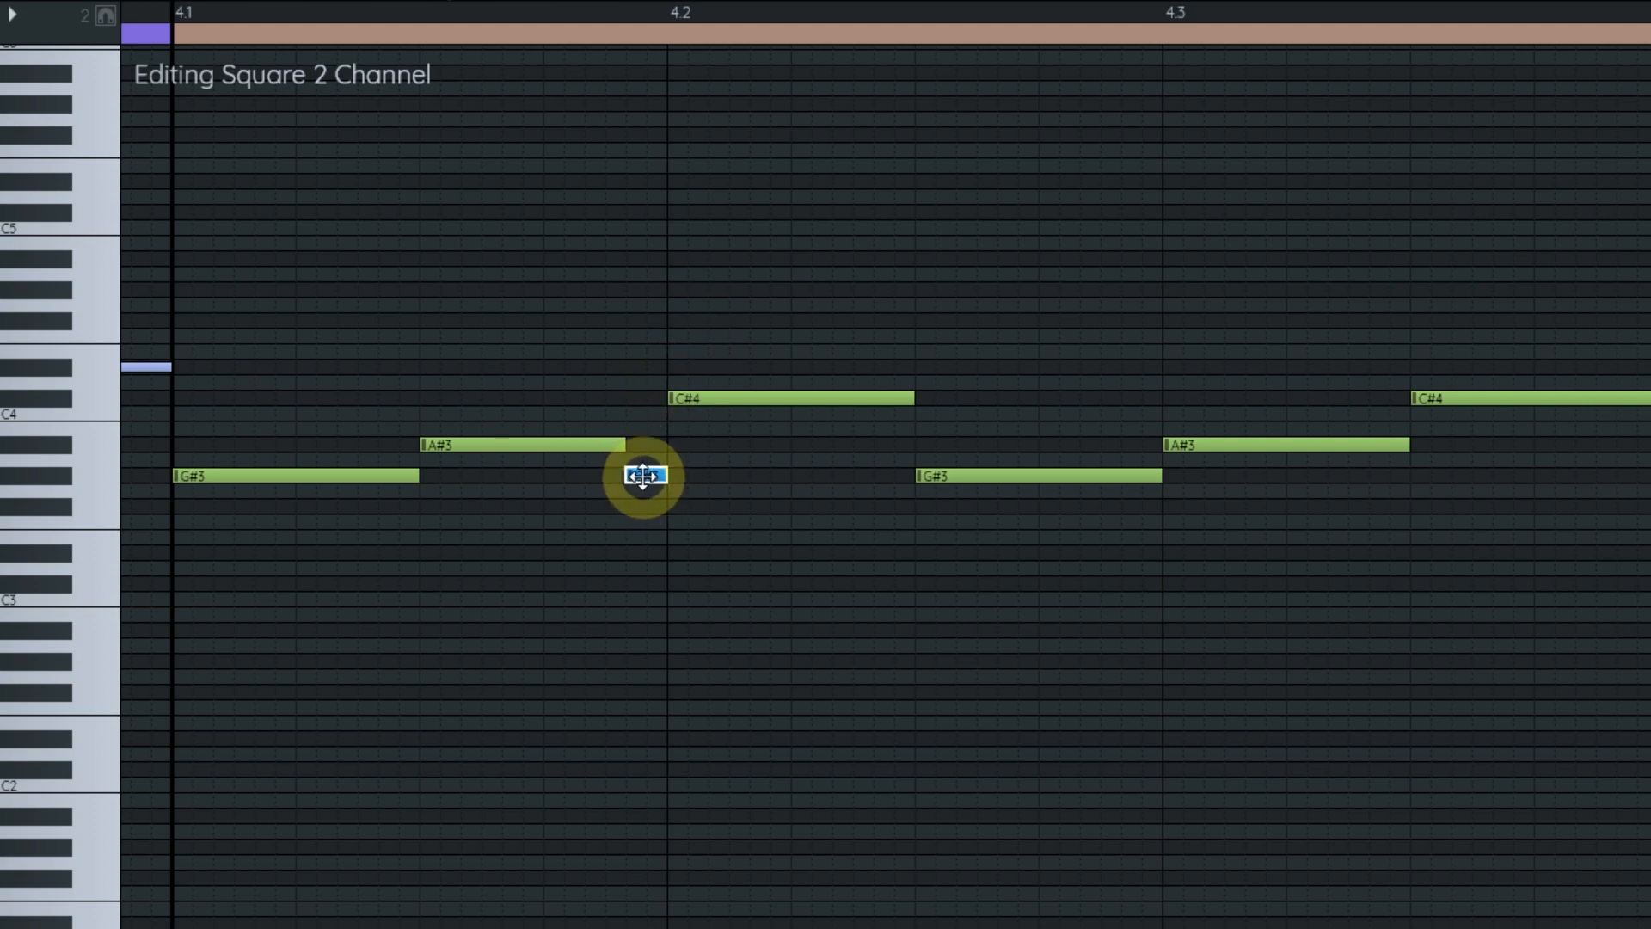
- Add short BleepEcho notes from beat 4.2 up to beat 4.5, each repeating the pitch before the note it follows: A#3, C#4, G#3, A#3, C#4, G#3
left_click(286, 474)
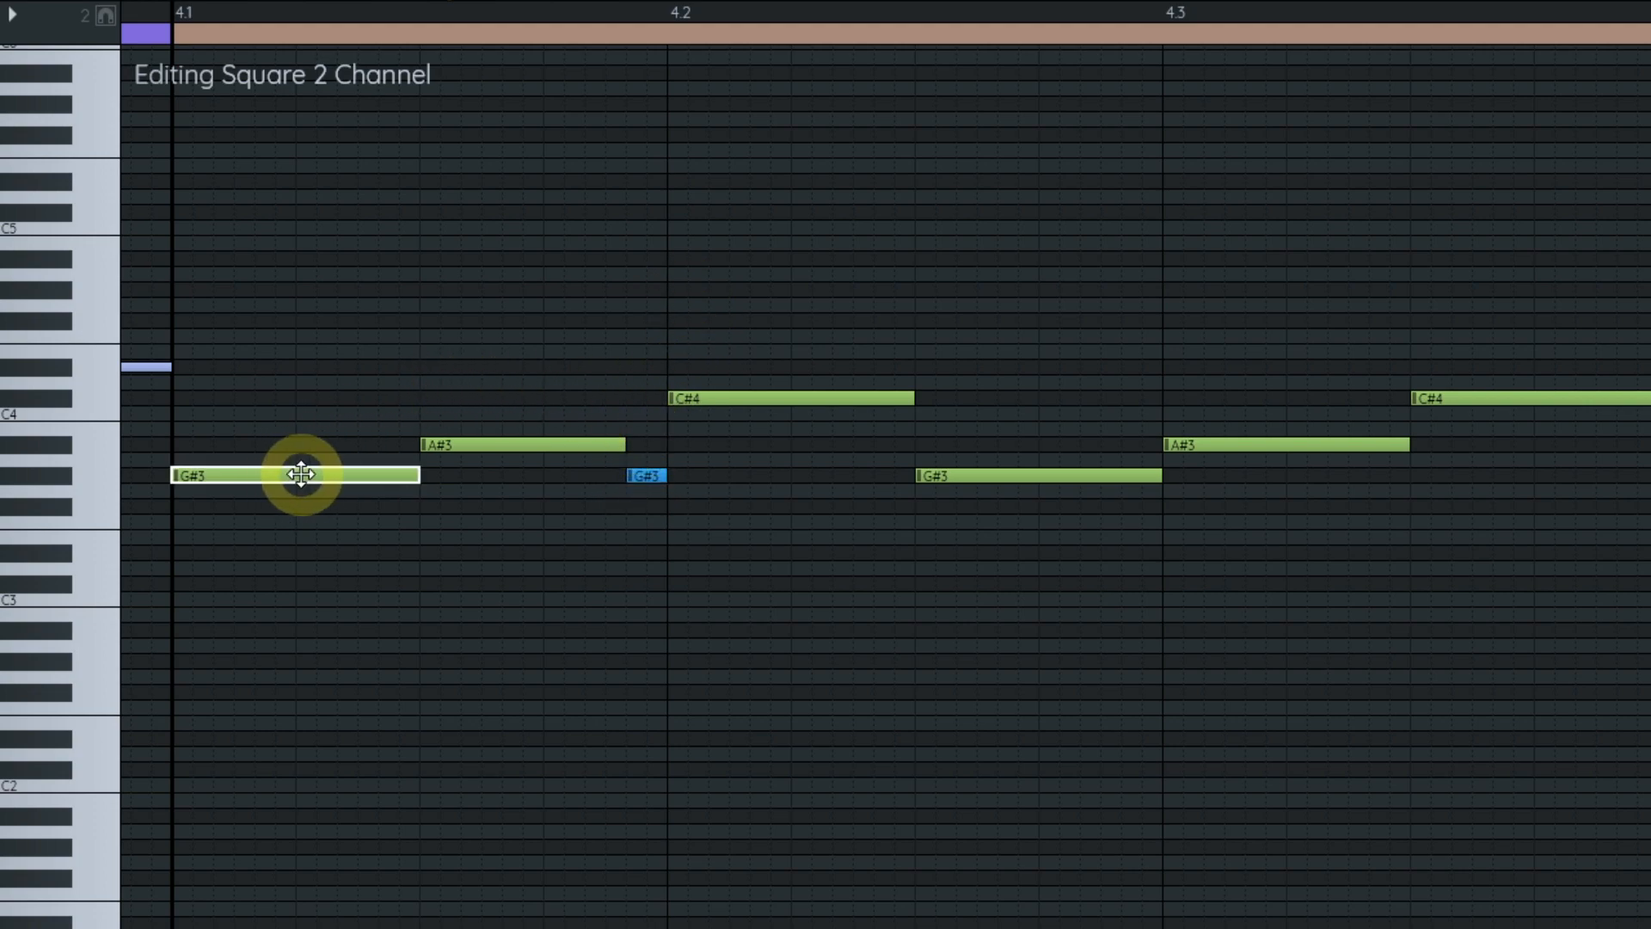
left_click(933, 449)
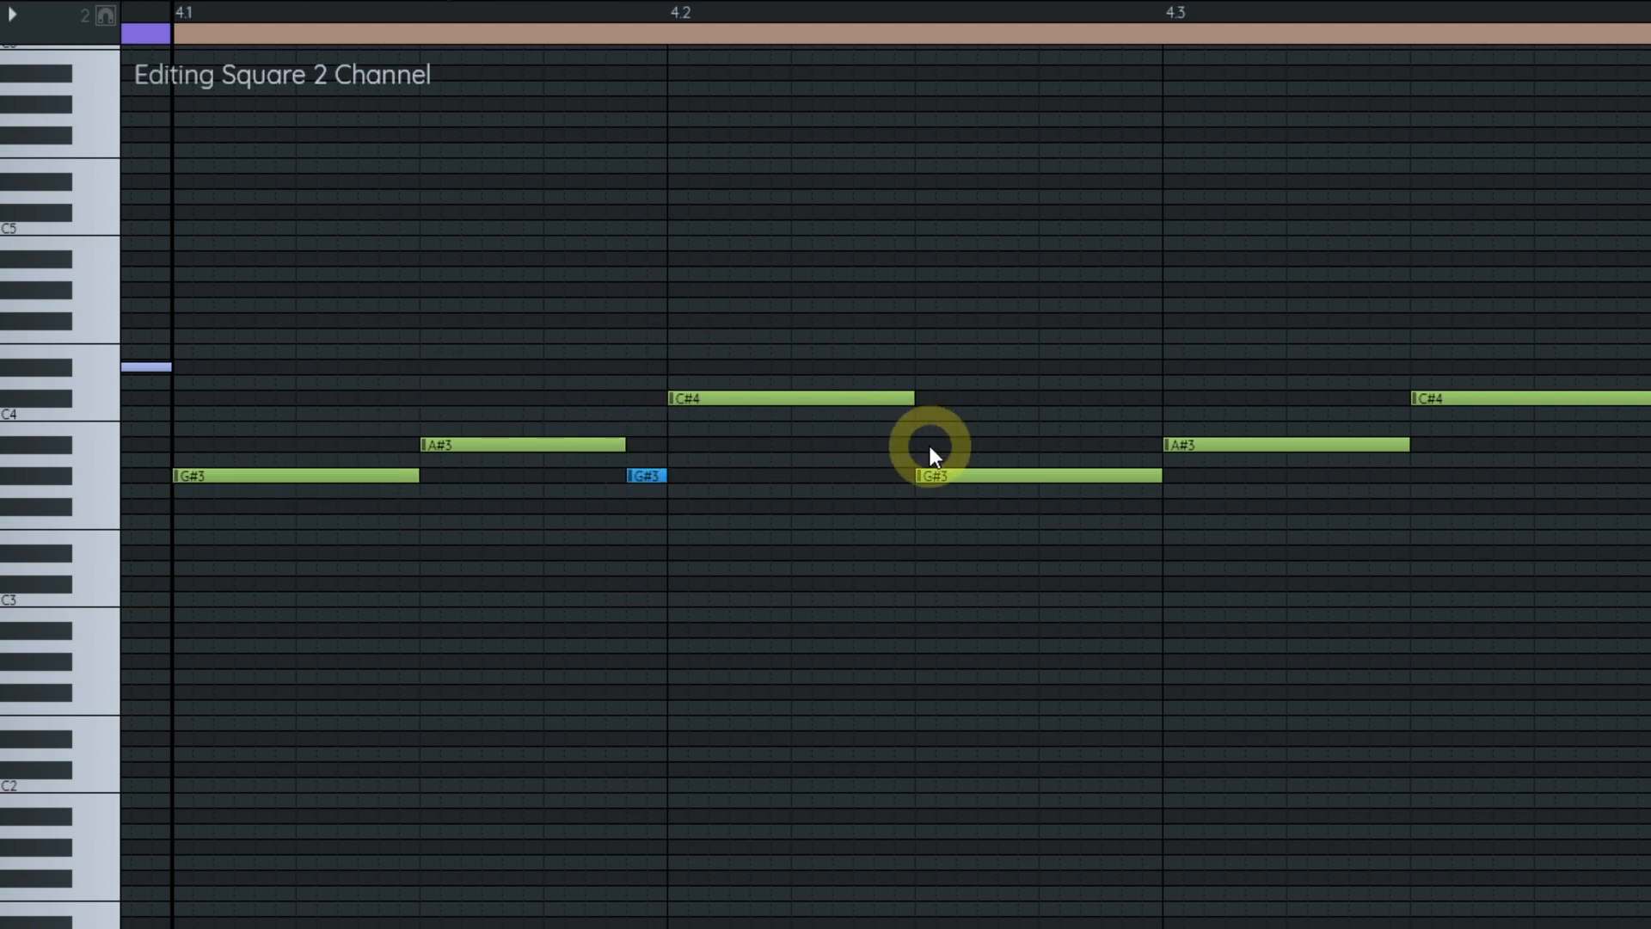
left_click(1134, 397)
left_click(1387, 487)
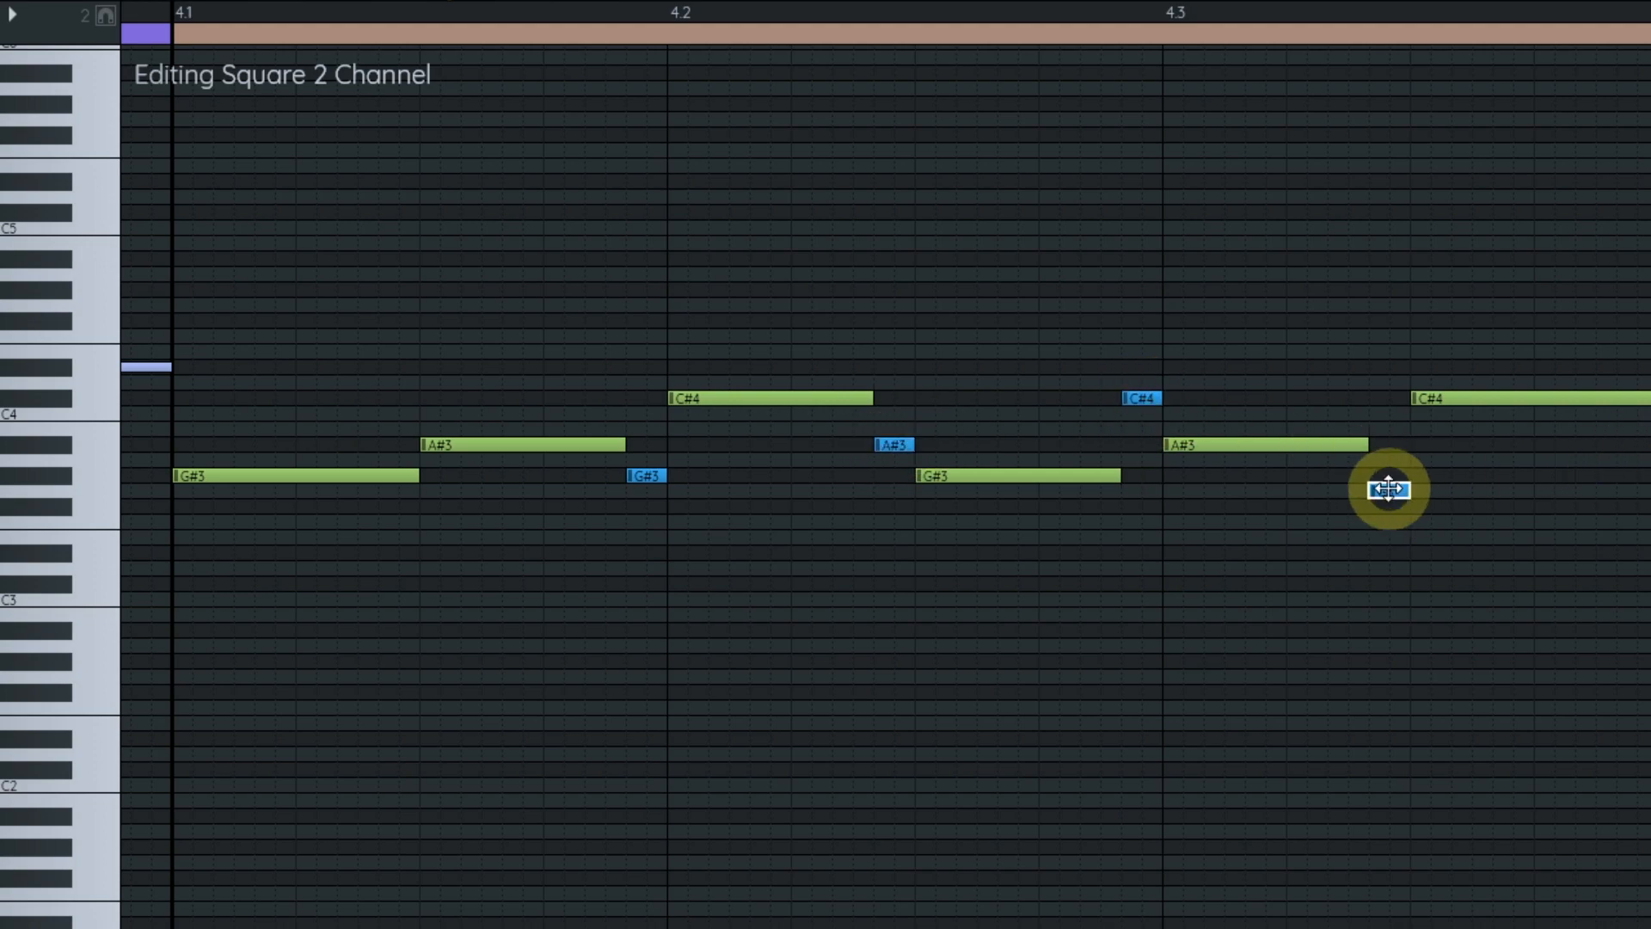
left_click(1632, 446)
left_click_drag(1633, 445, 1119, 477)
left_click(1371, 432)
left_click(1622, 510)
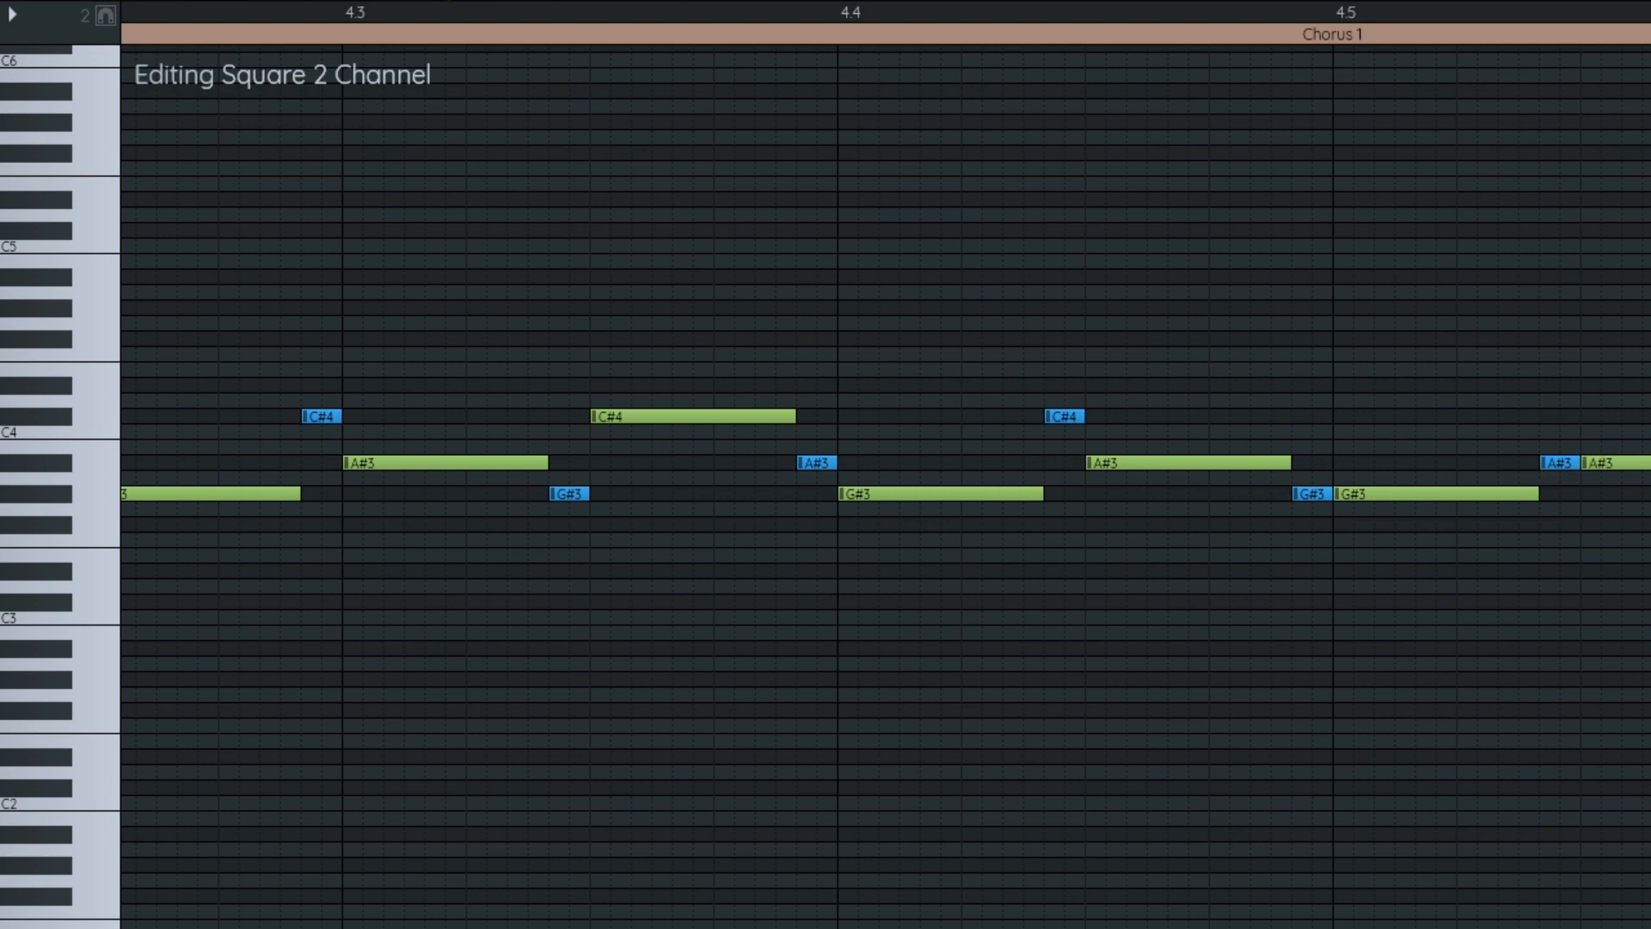
- Continue the short BleepEcho notes from beat 4.5 to the end of Chorus 1, using the preceding pitches A#3, G#3 and D#4
left_click_drag(1561, 463, 717, 465)
left_click(962, 496)
left_click(1210, 464)
left_click(1465, 389)
left_click_drag(1468, 389, 1058, 353)
left_click(1304, 459)
left_click(1548, 428)
left_click_drag(1548, 428, 1381, 429)
left_click(1624, 350)
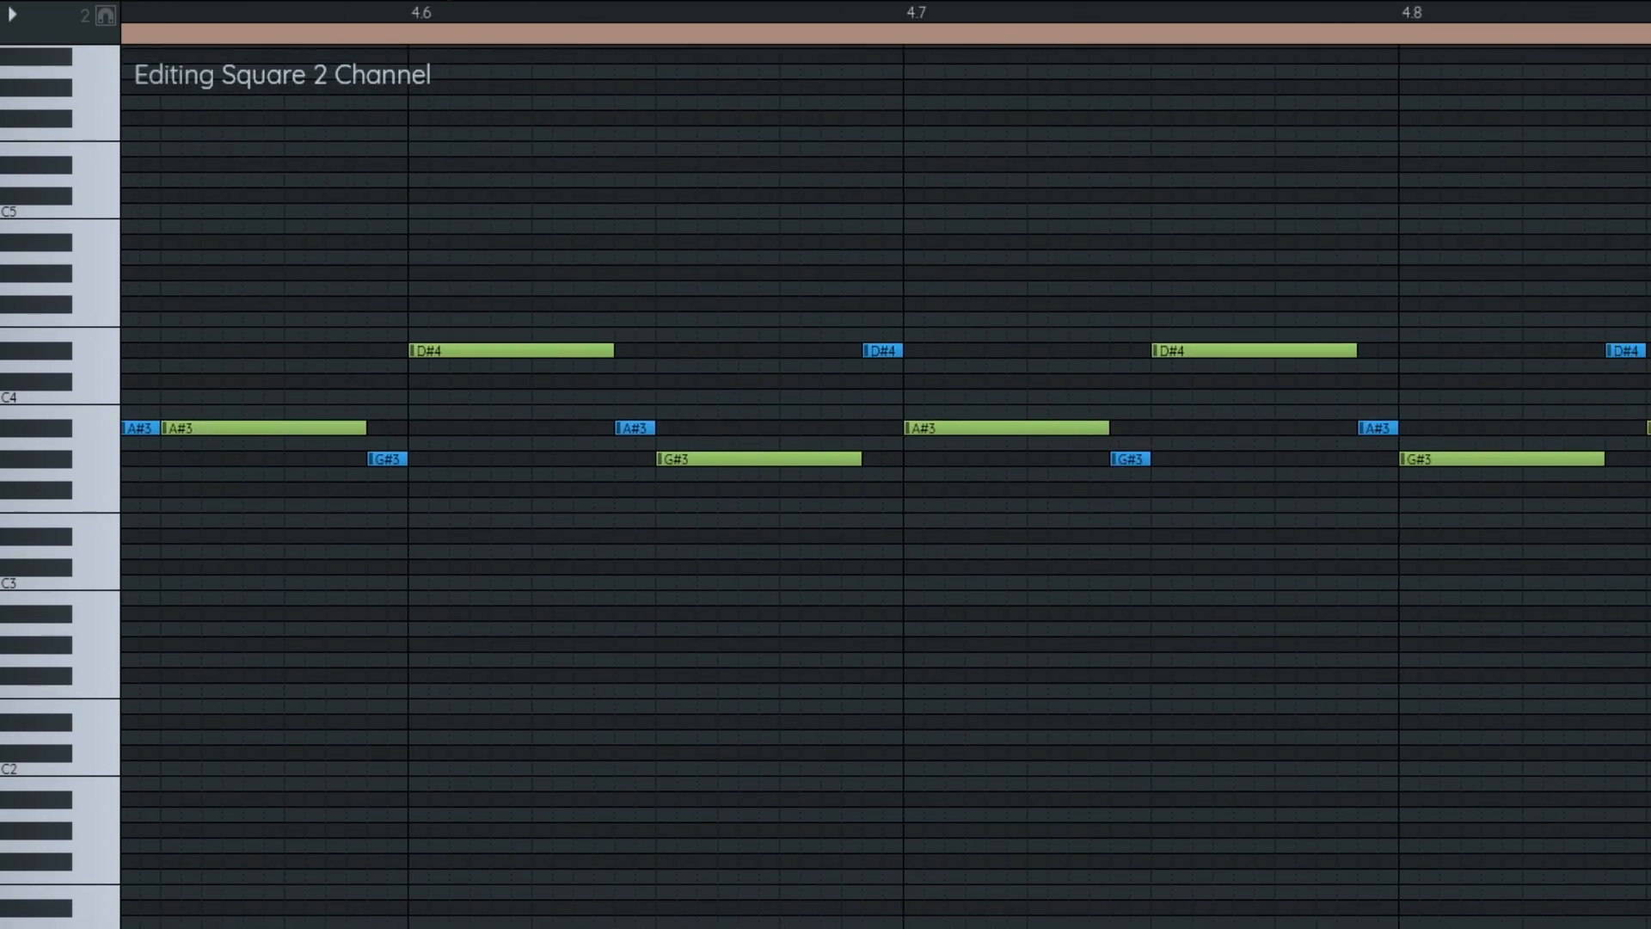
- Play back Chorus 1 twice from just before its start to hear the Bleep notes with their echoes
scroll(1593, 632, "down", 3)
left_click_drag(1072, 364, 918, 396)
left_click(941, 19)
left_click_drag(1204, 554, 823, 551)
key("space")
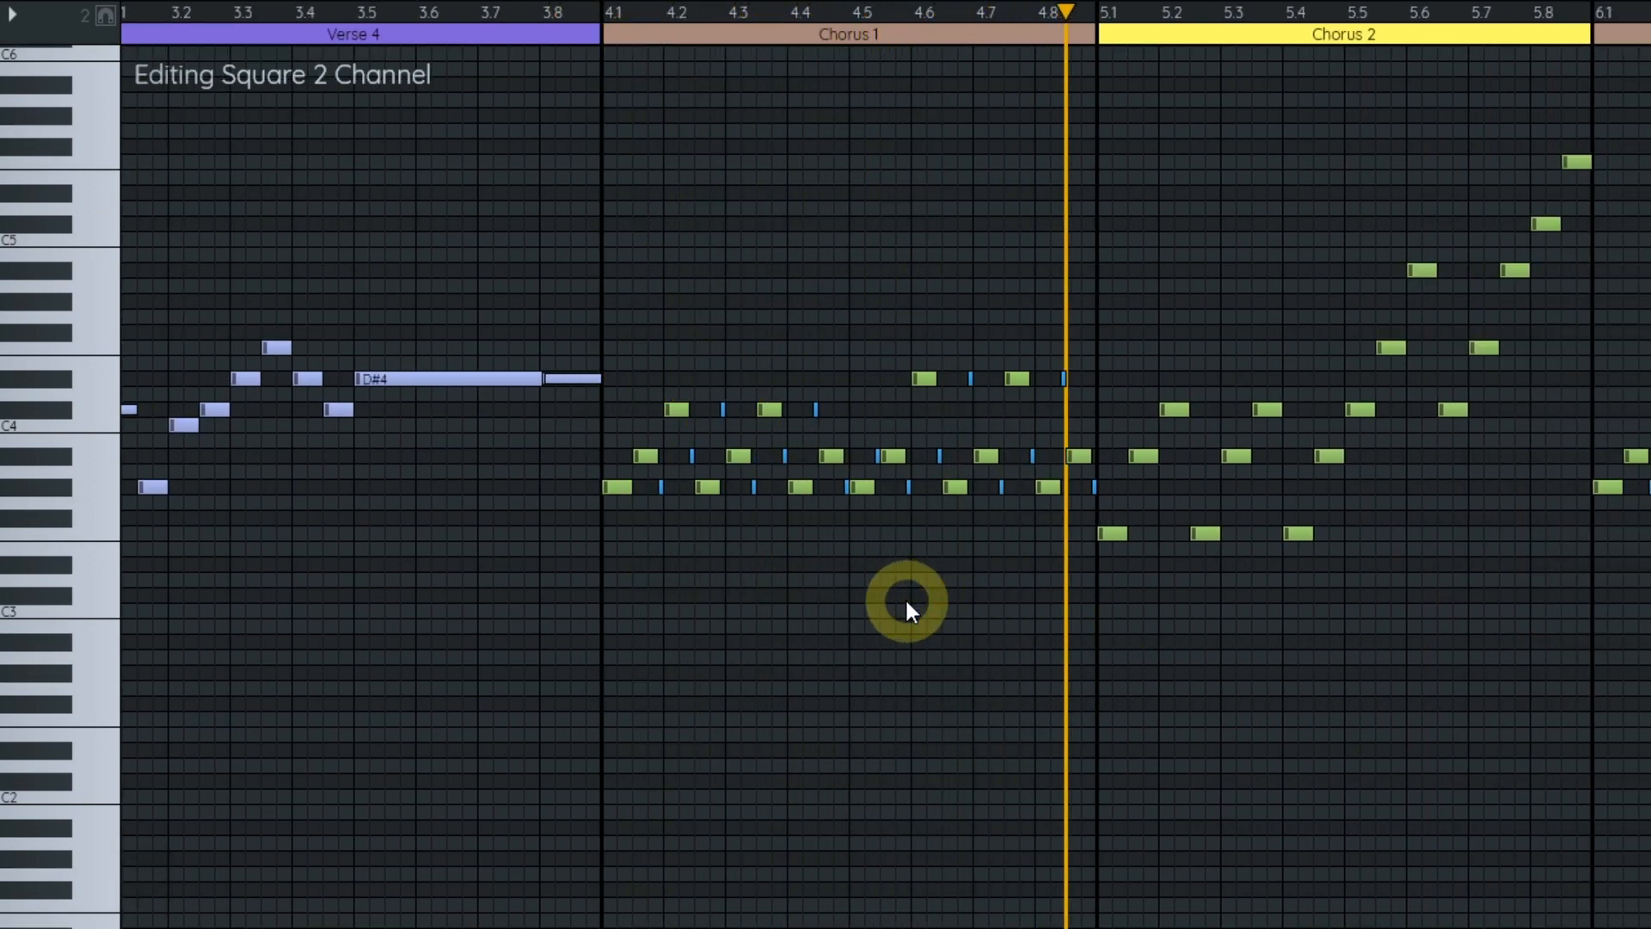
key("space")
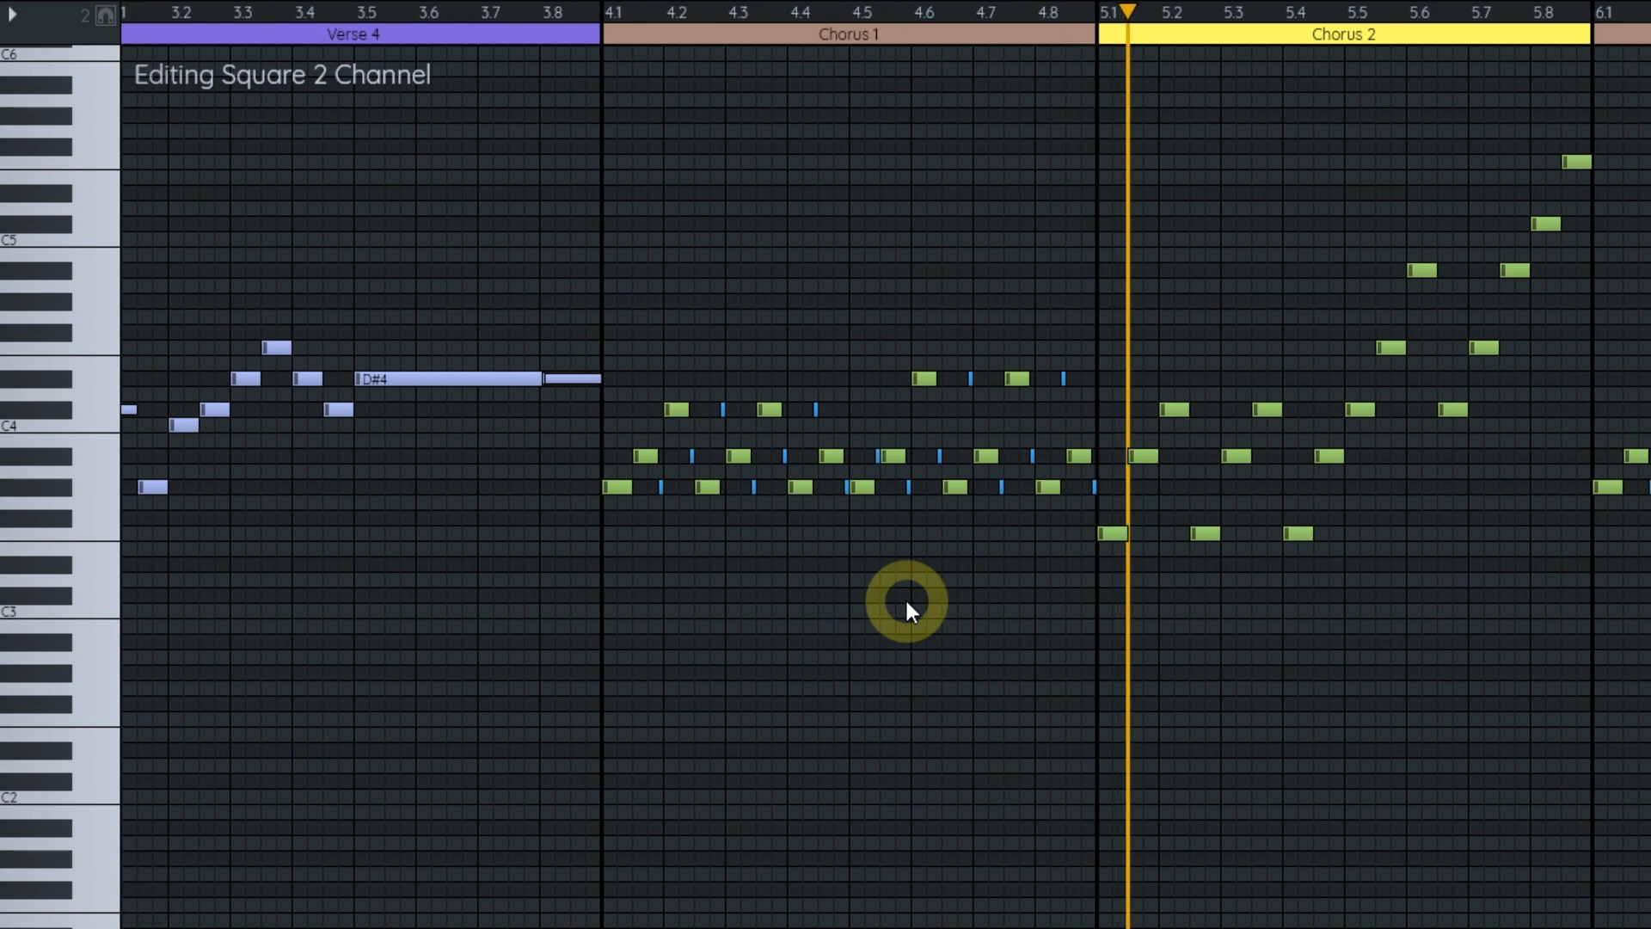
scroll(679, 590, "up", 3)
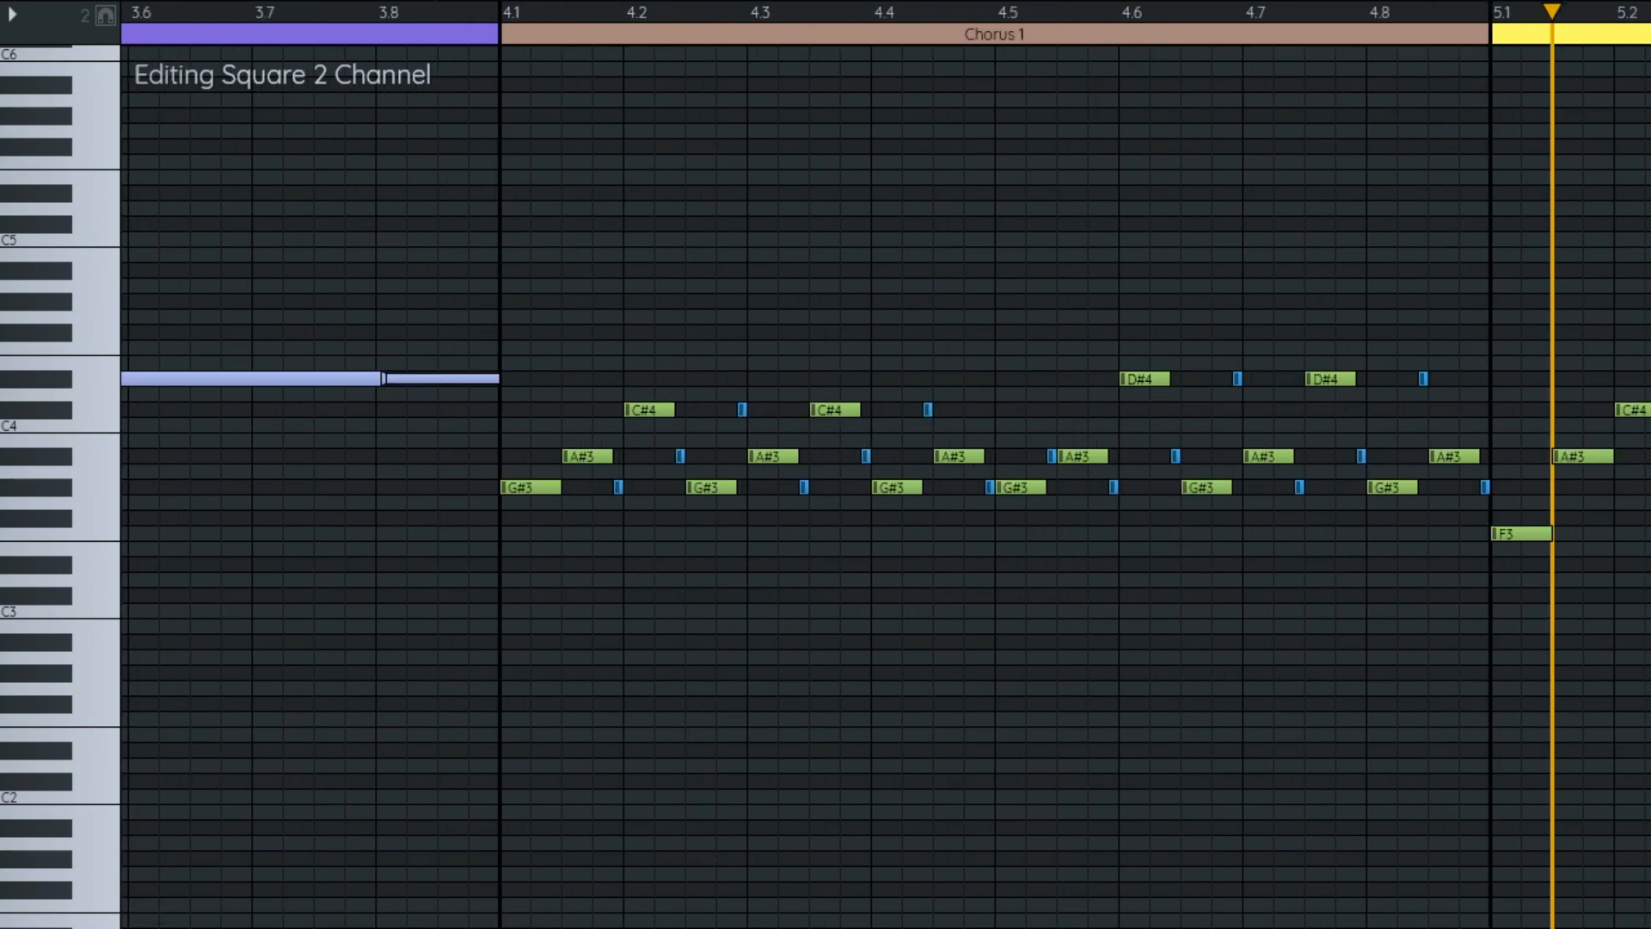
left_click(495, 14)
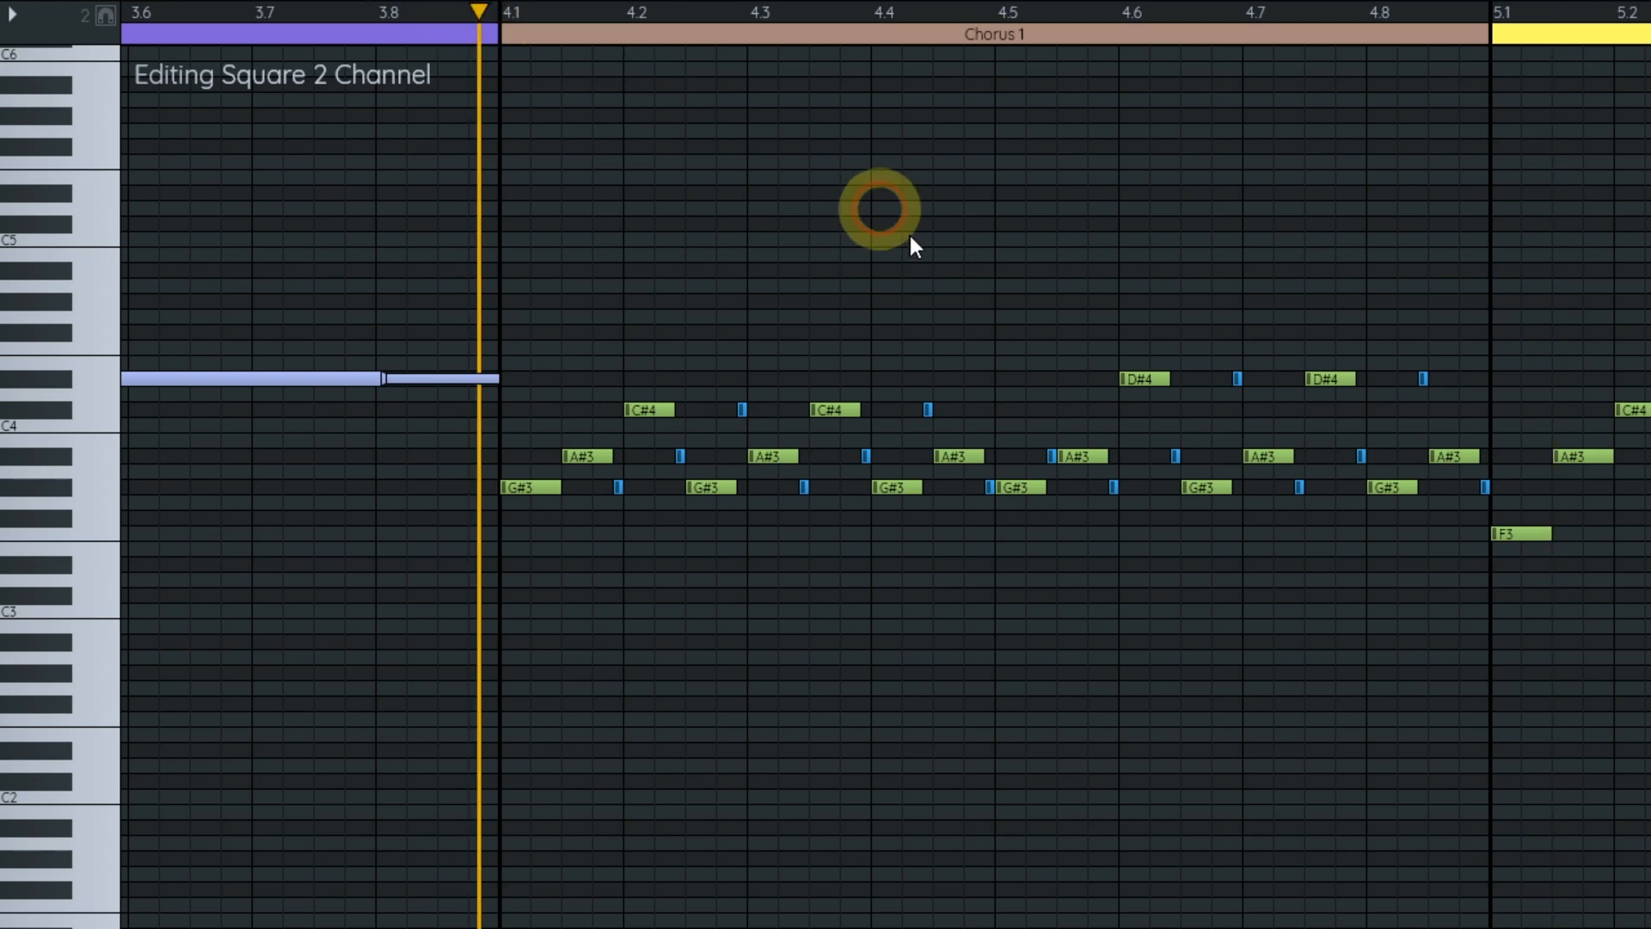
key("space")
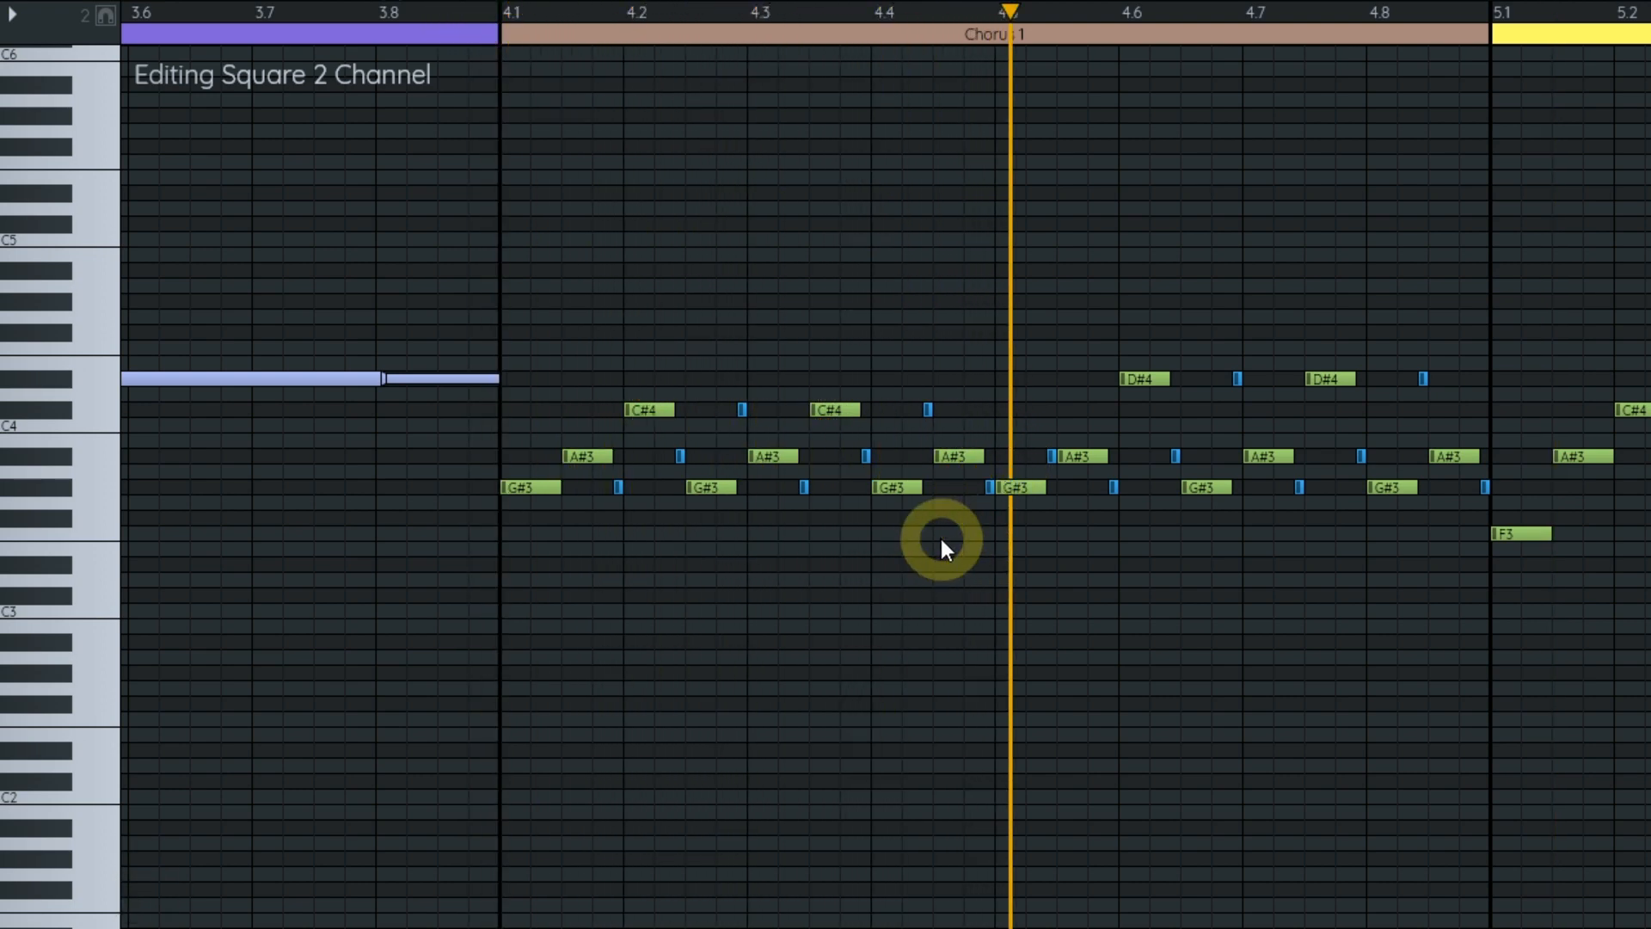
key("space")
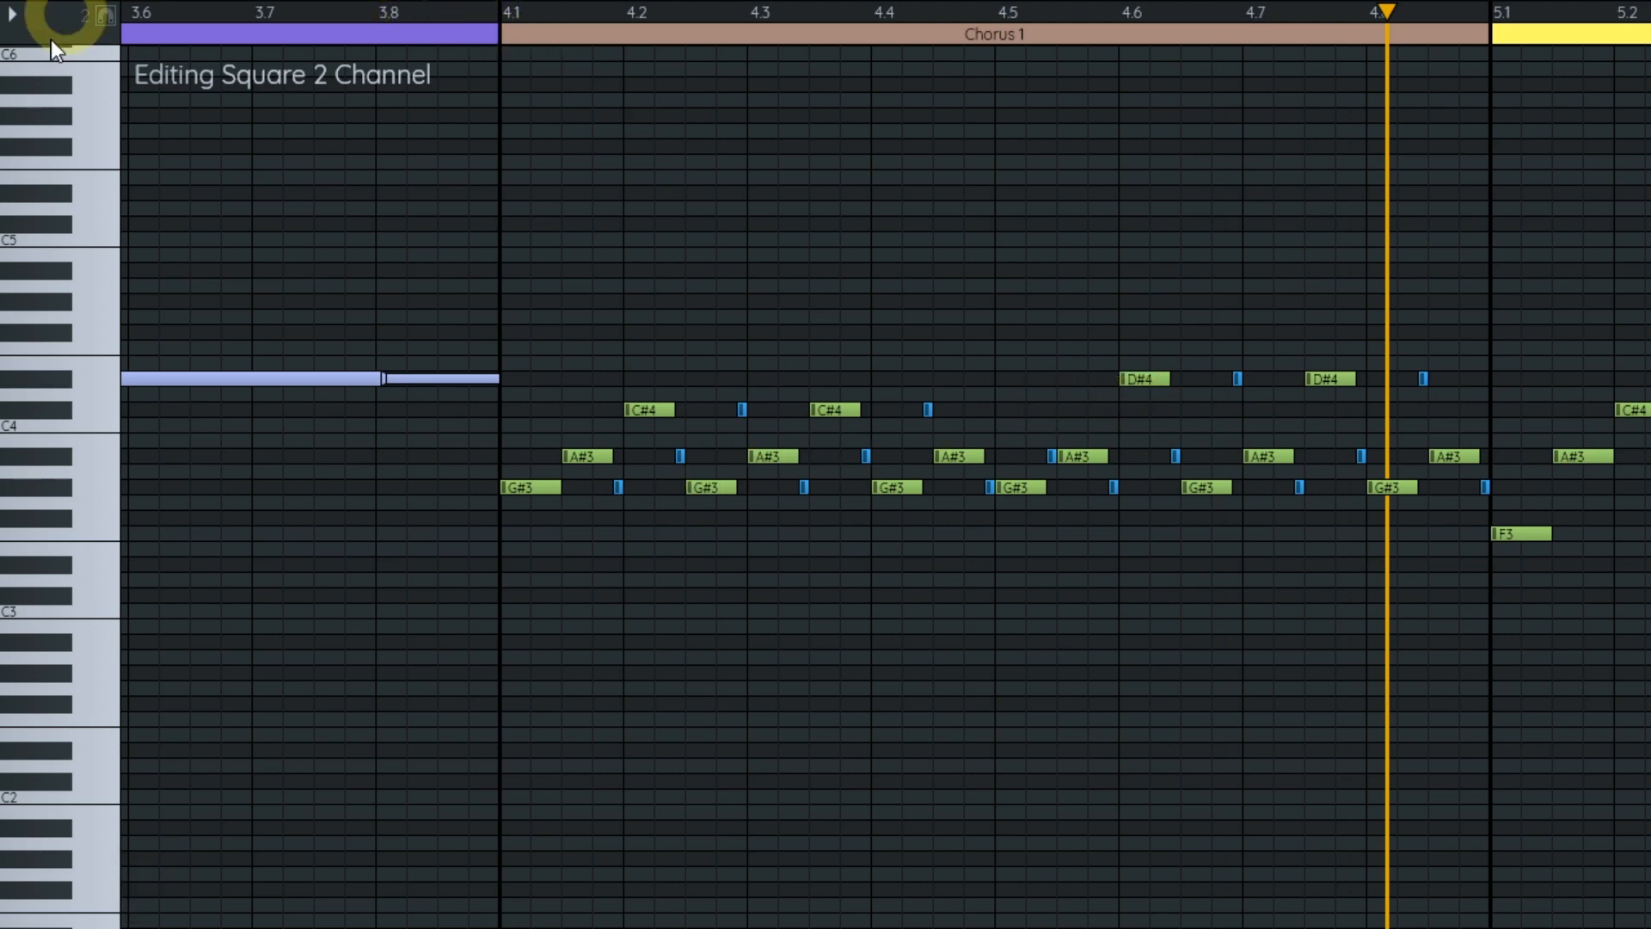
- Re-enable note snapping, assign the Bleep instrument to every Square 2 note in Chorus 1, and clear the selection
left_click(105, 17)
left_click_drag(504, 12, 1445, 1)
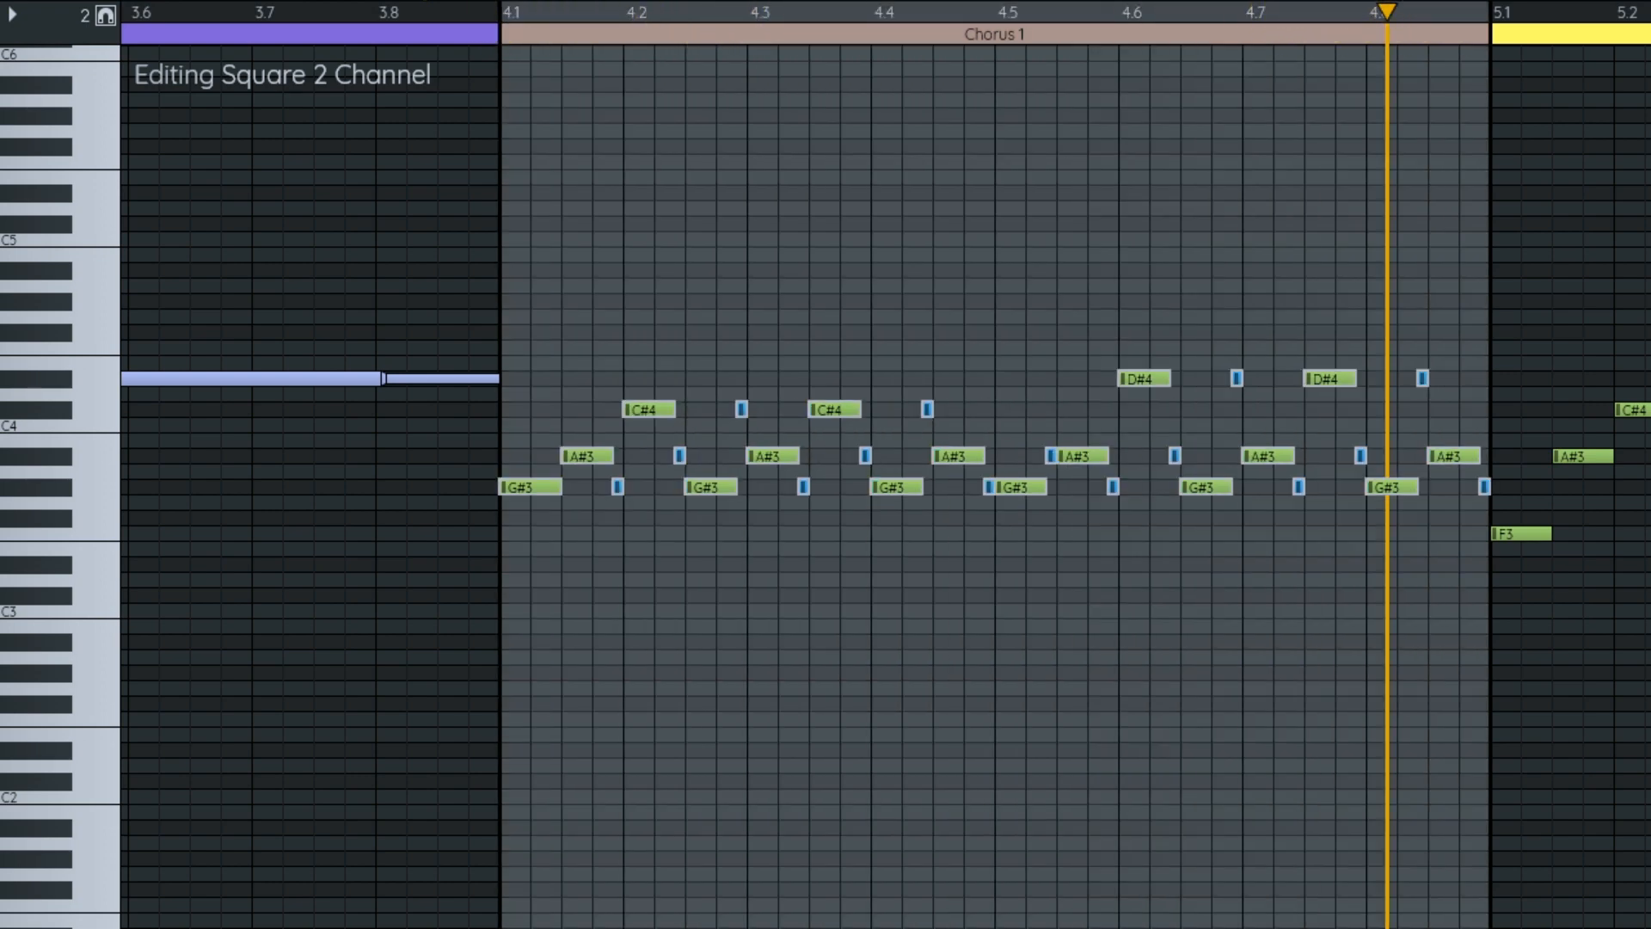
key("Escape")
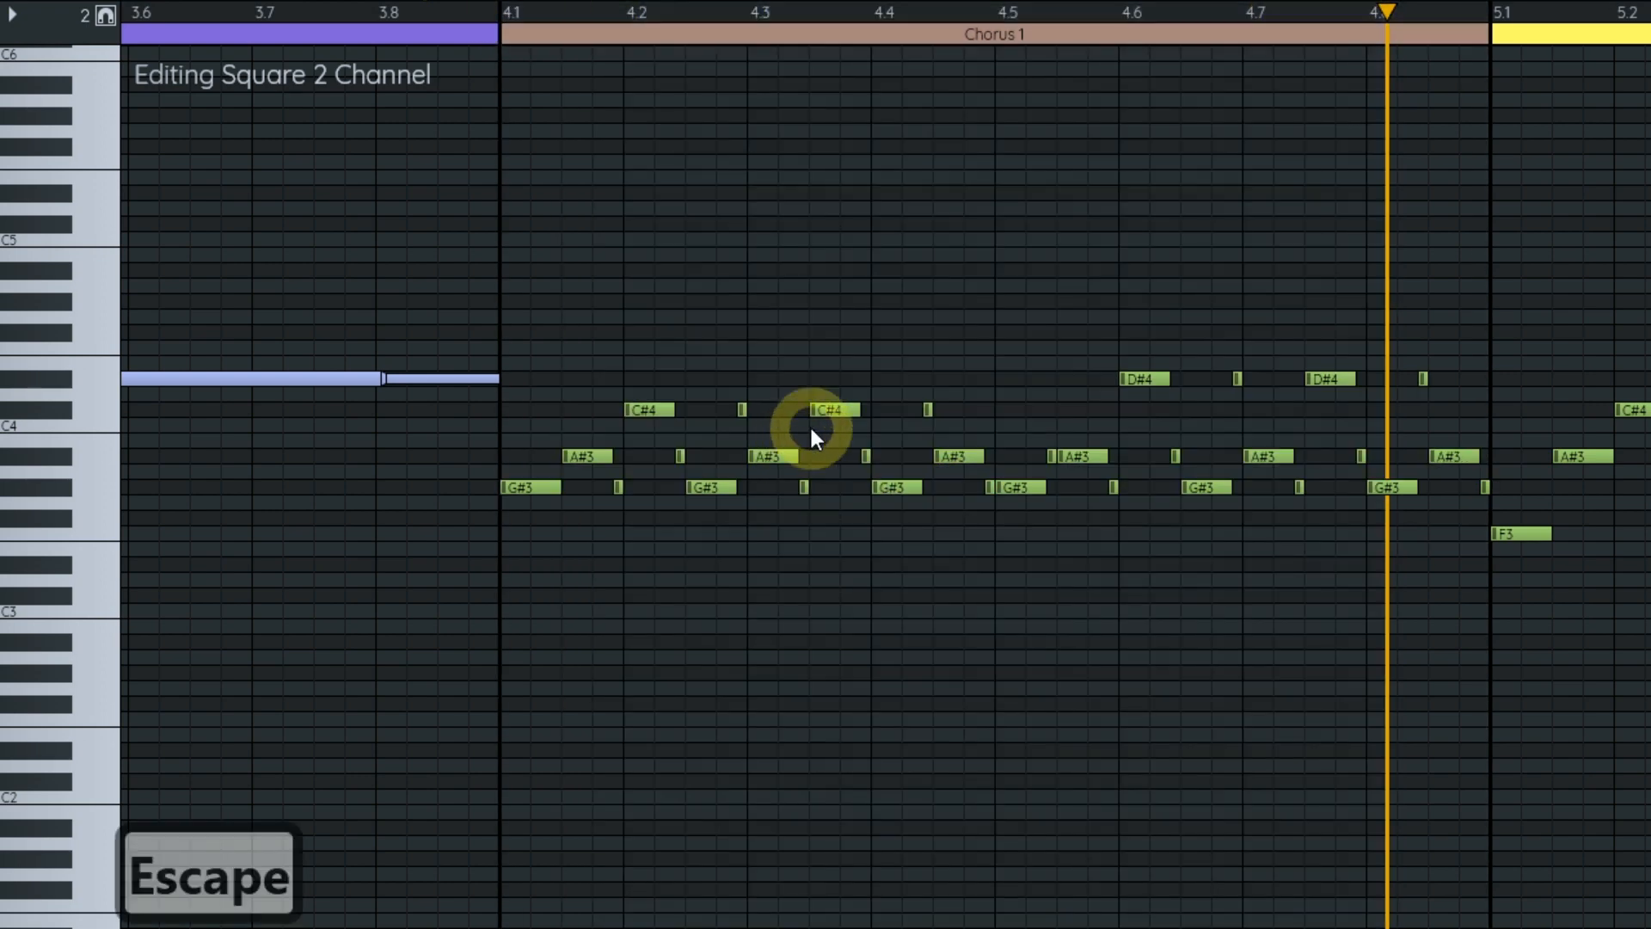
scroll(808, 431, "up", 1)
left_click_drag(812, 426, 775, 438)
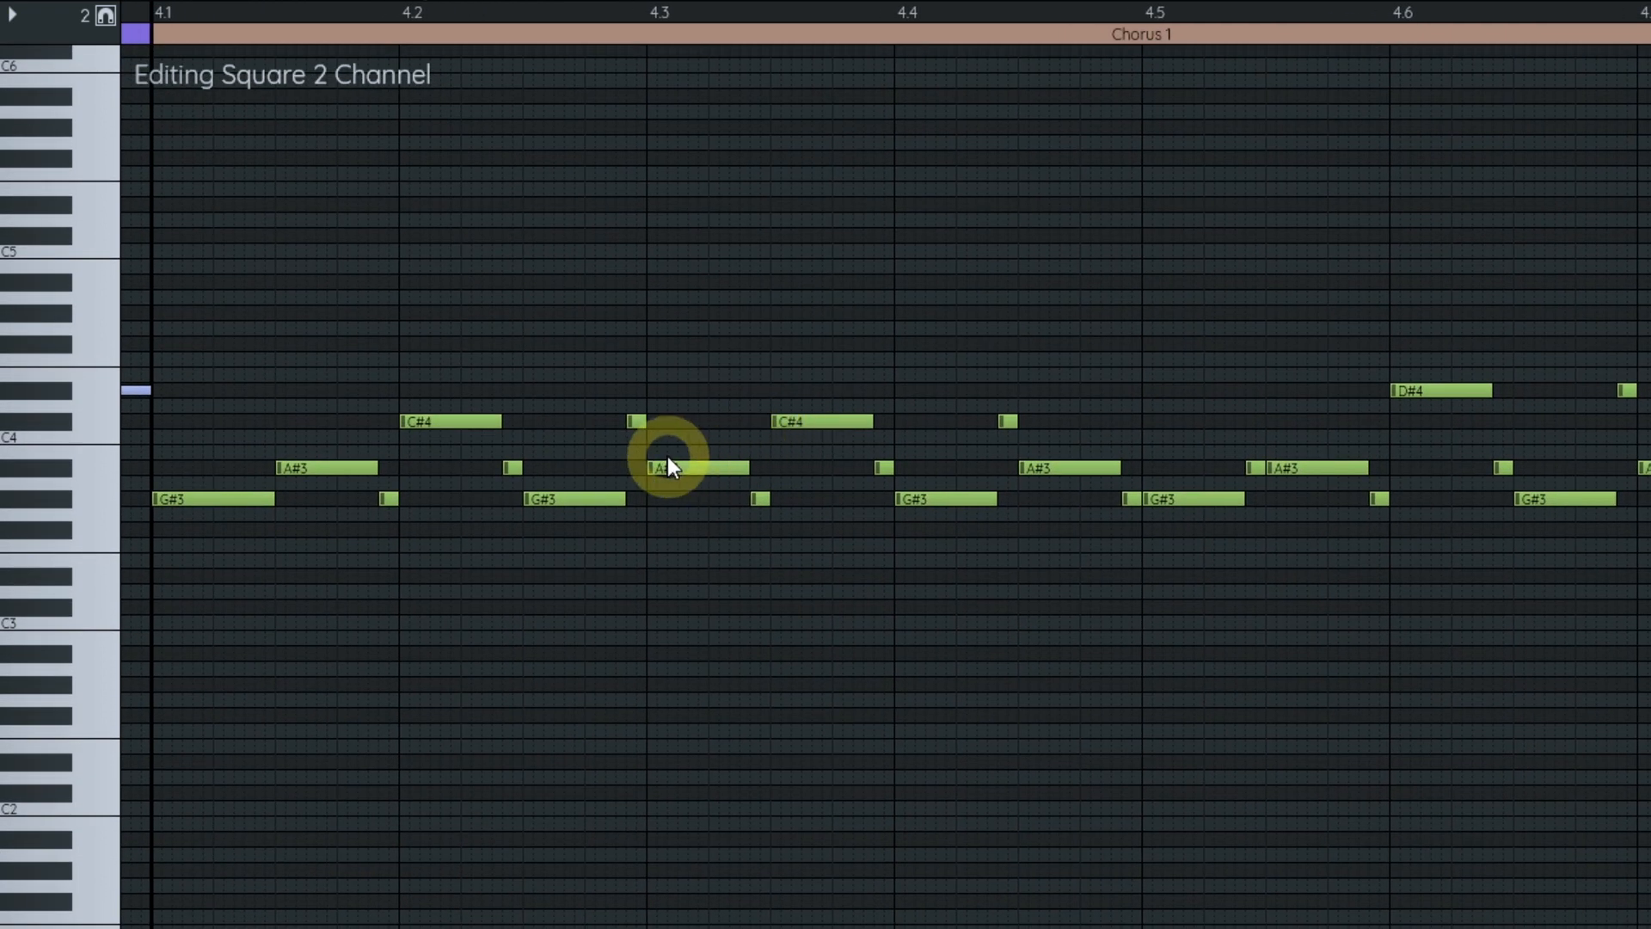
- Show the Volume effect track and set volume 6 at the first short G#3 echo and 15 at the C#4 on beat 4.2
scroll(387, 459, "down", 1)
left_click(13, 14)
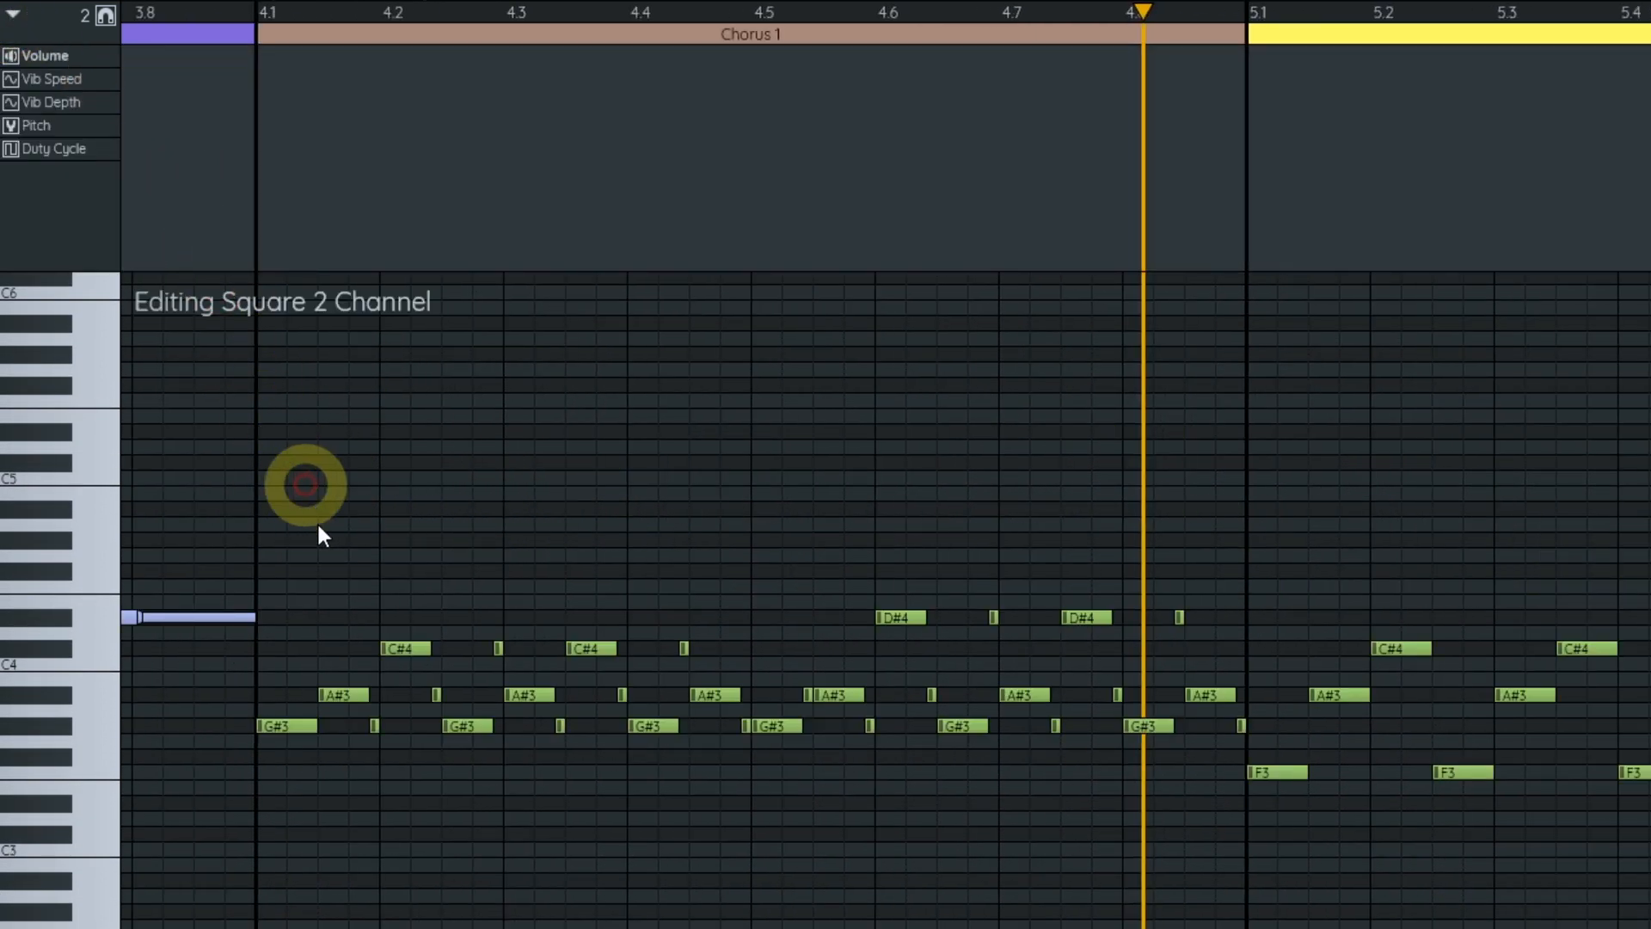
scroll(388, 465, "up", 2)
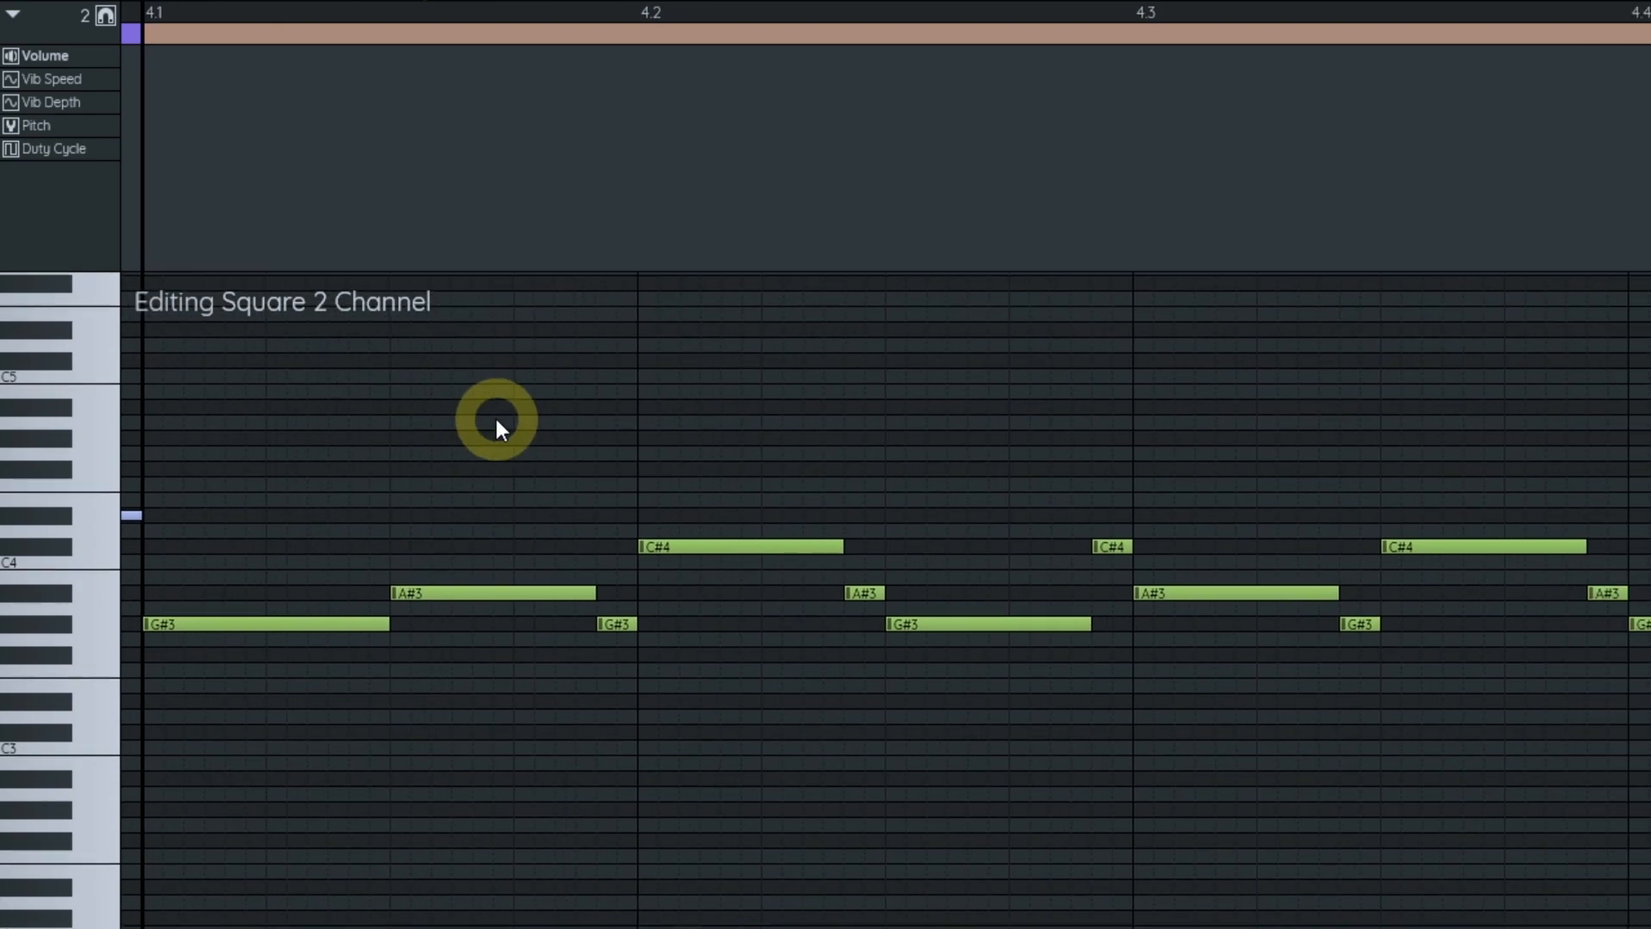
key("ctrl+3")
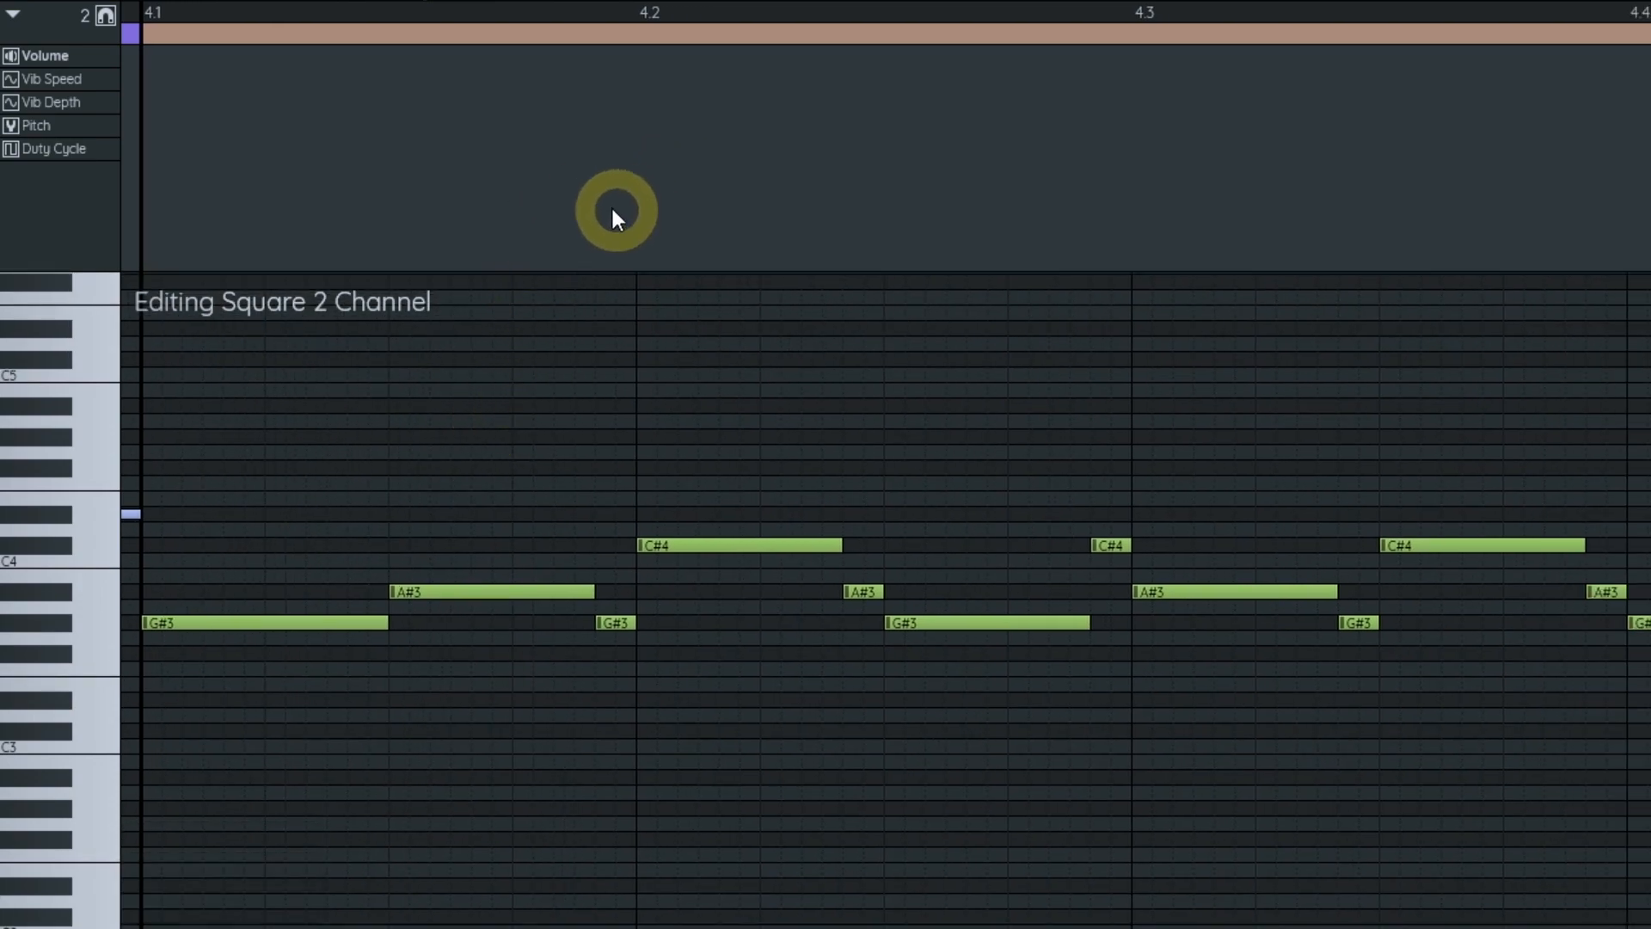
mouse_move(600, 198)
left_mouse_down()
mouse_move(603, 146)
mouse_move(608, 184)
left_mouse_up()
left_click_drag(450, 232, 493, 231)
left_click_drag(697, 191, 686, 30)
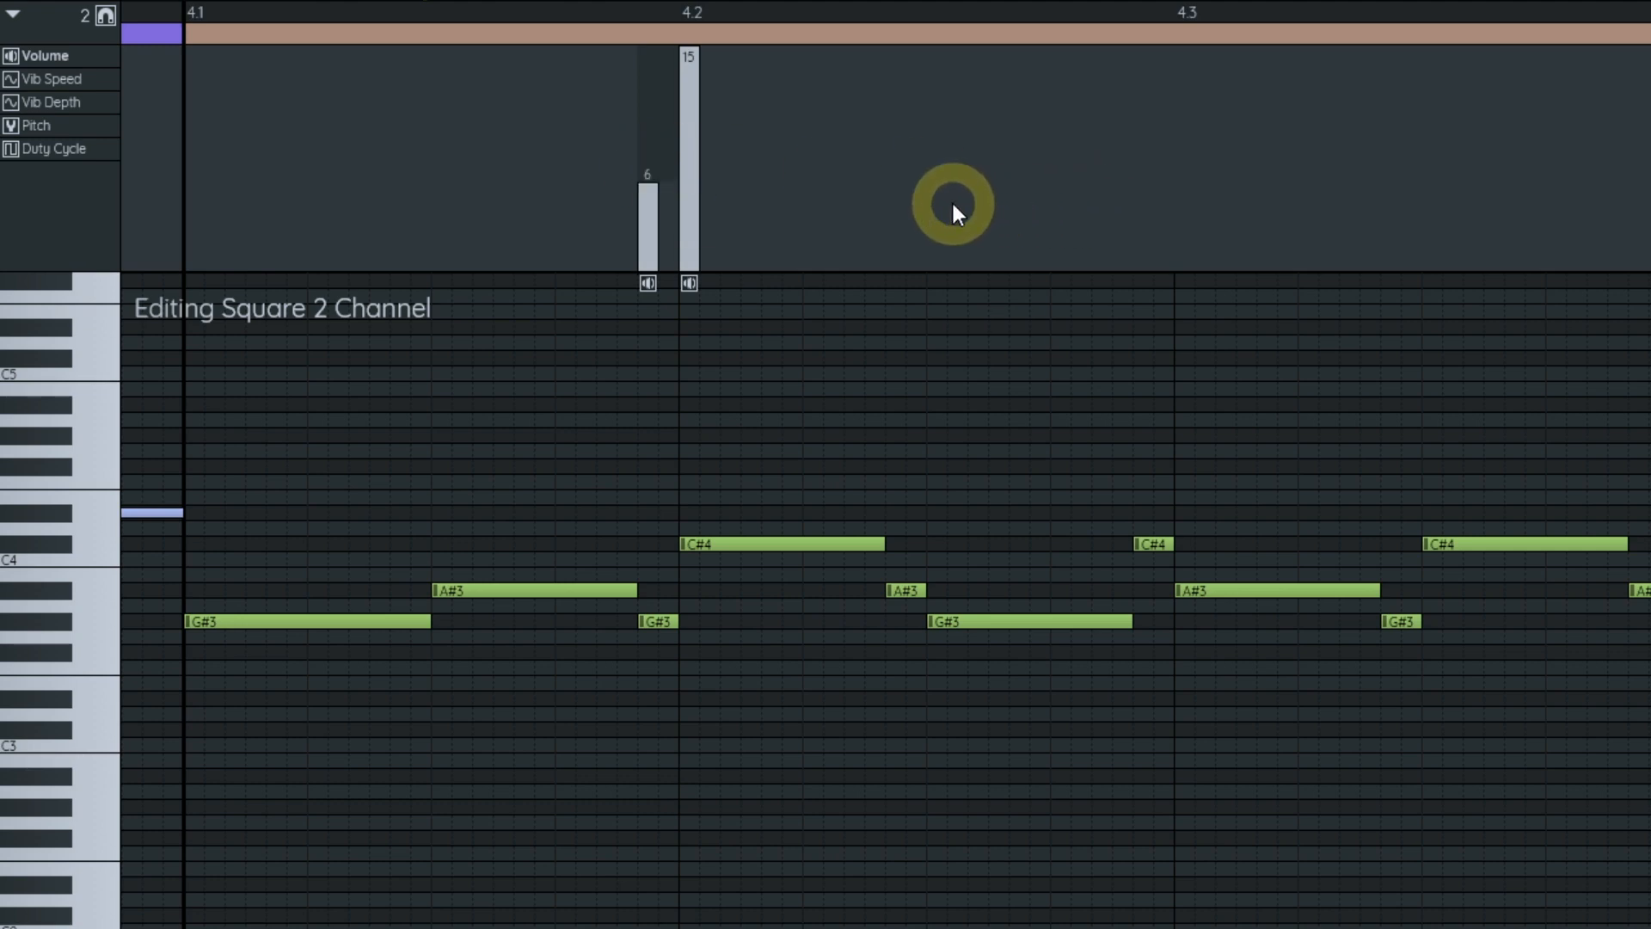
- Set volume 6 on the next three short echo notes, with volume 15 on the main notes following the first two of them
left_click_drag(890, 229, 944, 4)
left_click(1134, 183)
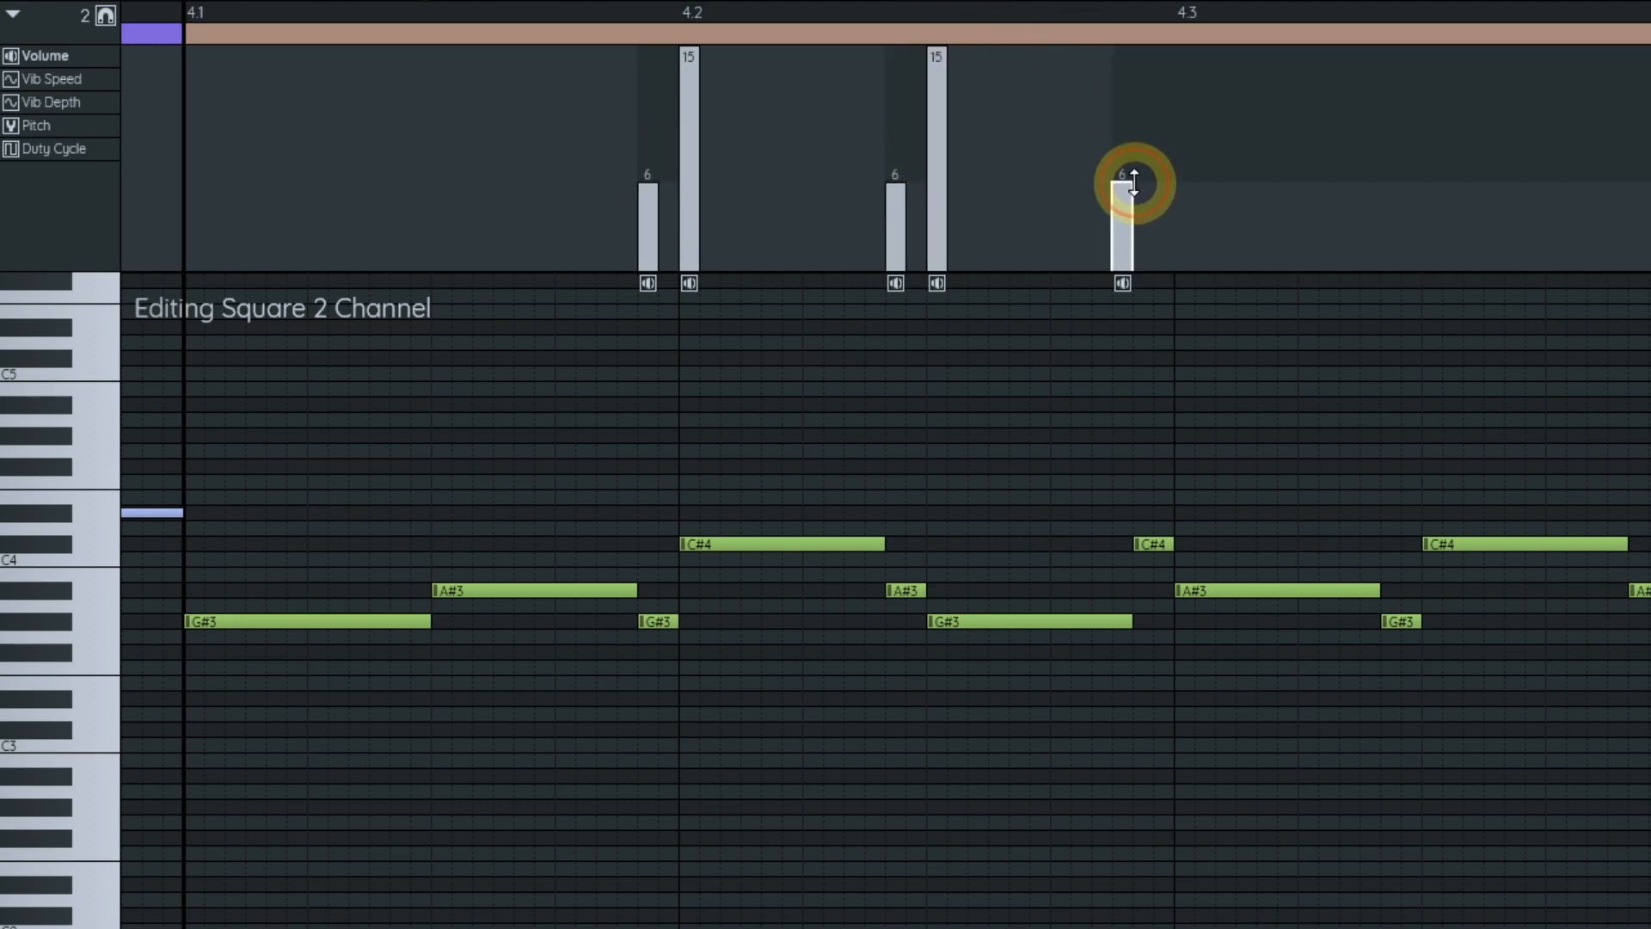
double_click(1118, 202)
left_click_drag(1139, 196, 1191, 9)
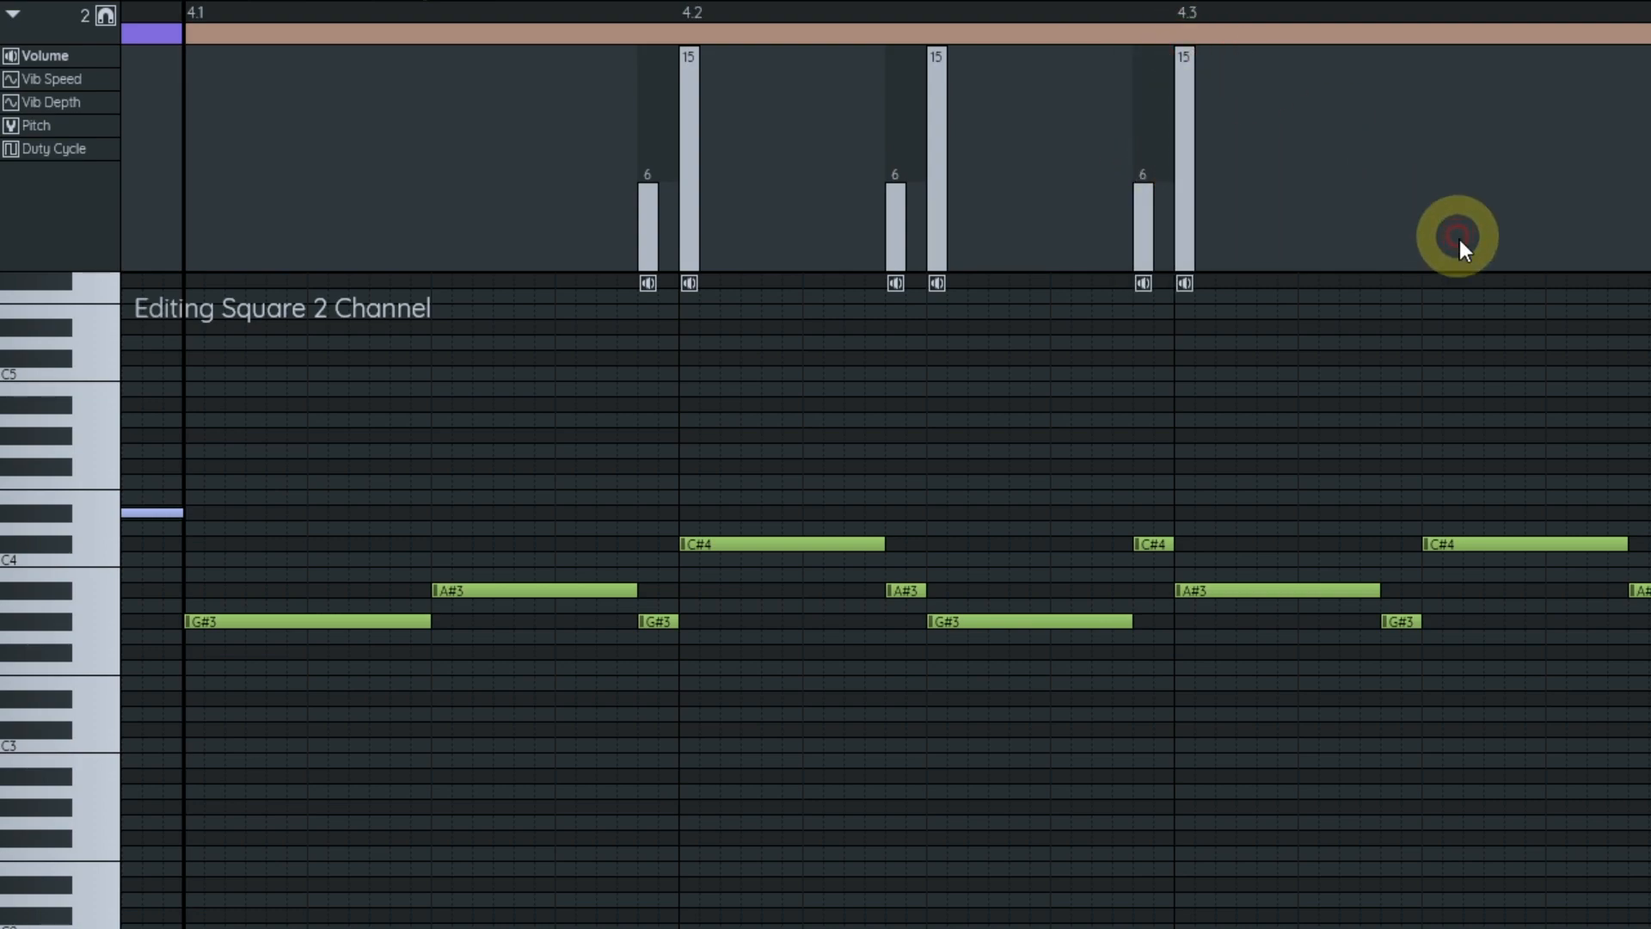
left_click(1394, 213)
left_click_drag(1390, 173, 1387, 178)
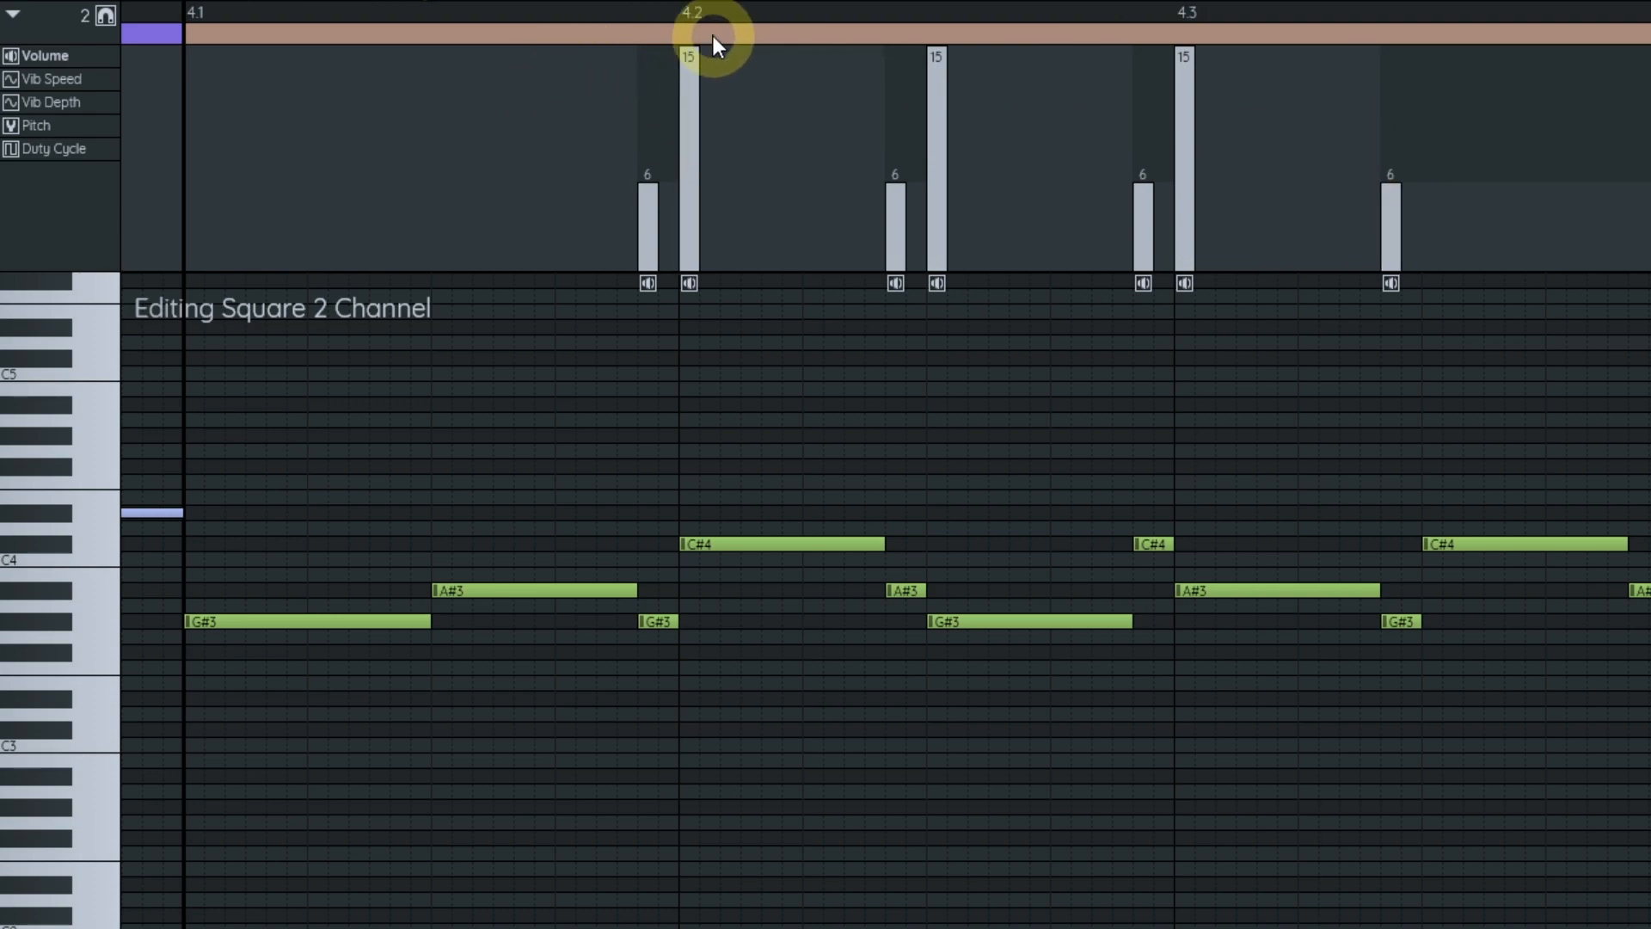
- Copy the notes and volume values from beat 4.2 to mid-4.3, and select the following C#4 and its echo as the paste position
left_click_drag(689, 14, 1292, 14)
key("ctrl+c")
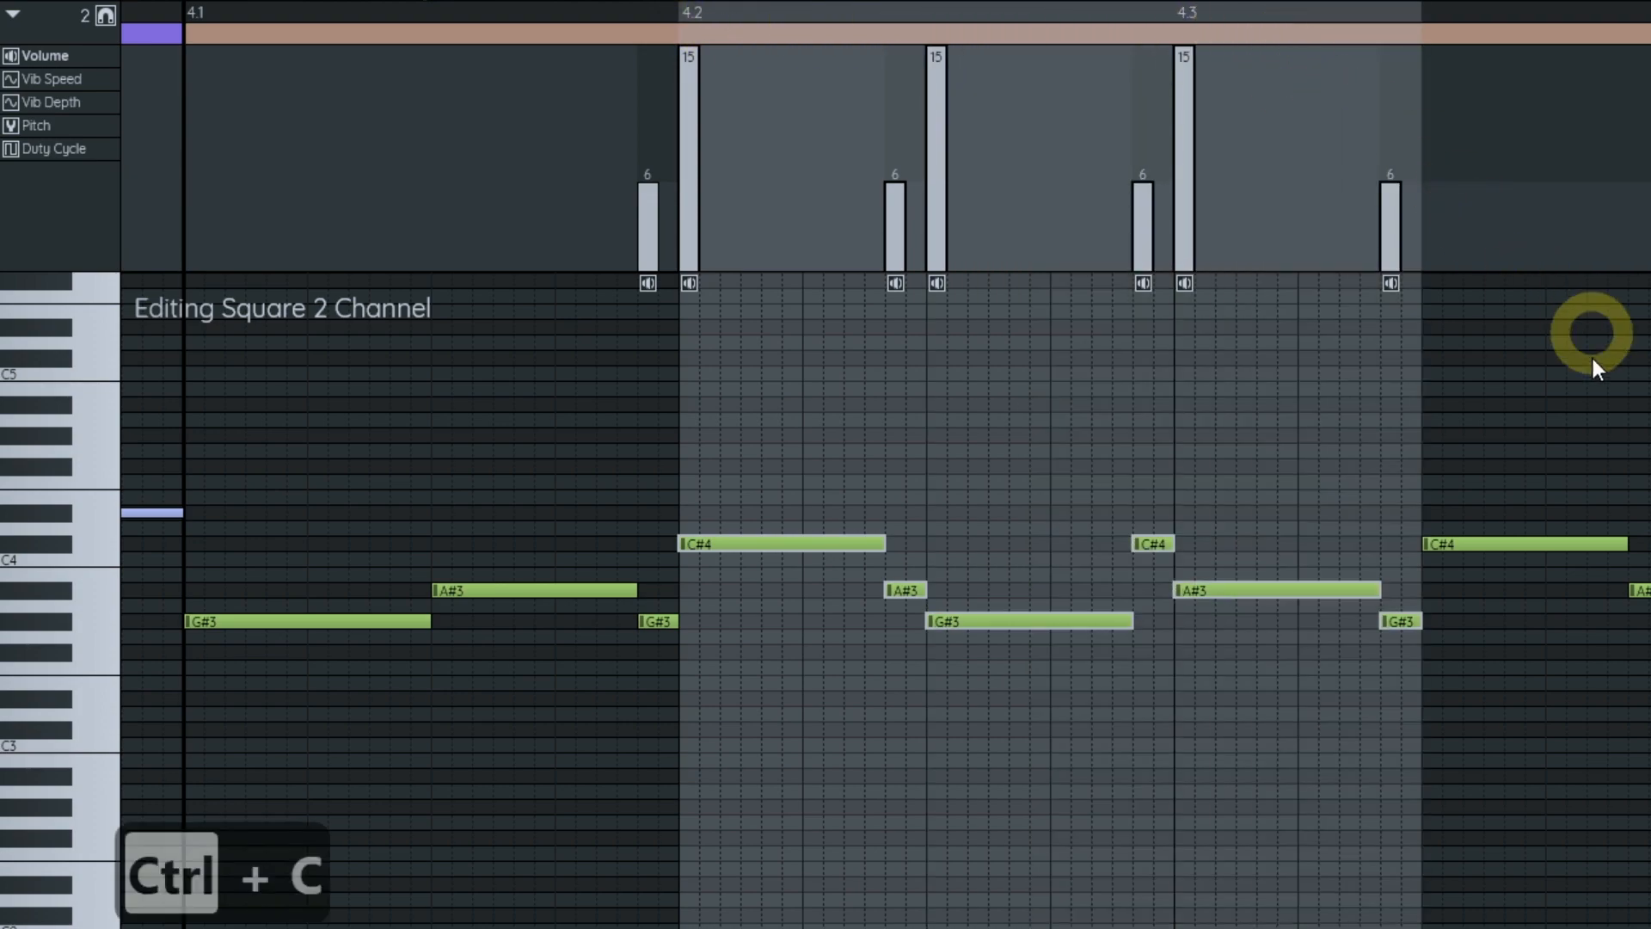
left_click_drag(1591, 347, 1068, 372)
left_click(917, 9)
scroll(879, 342, "down", 1)
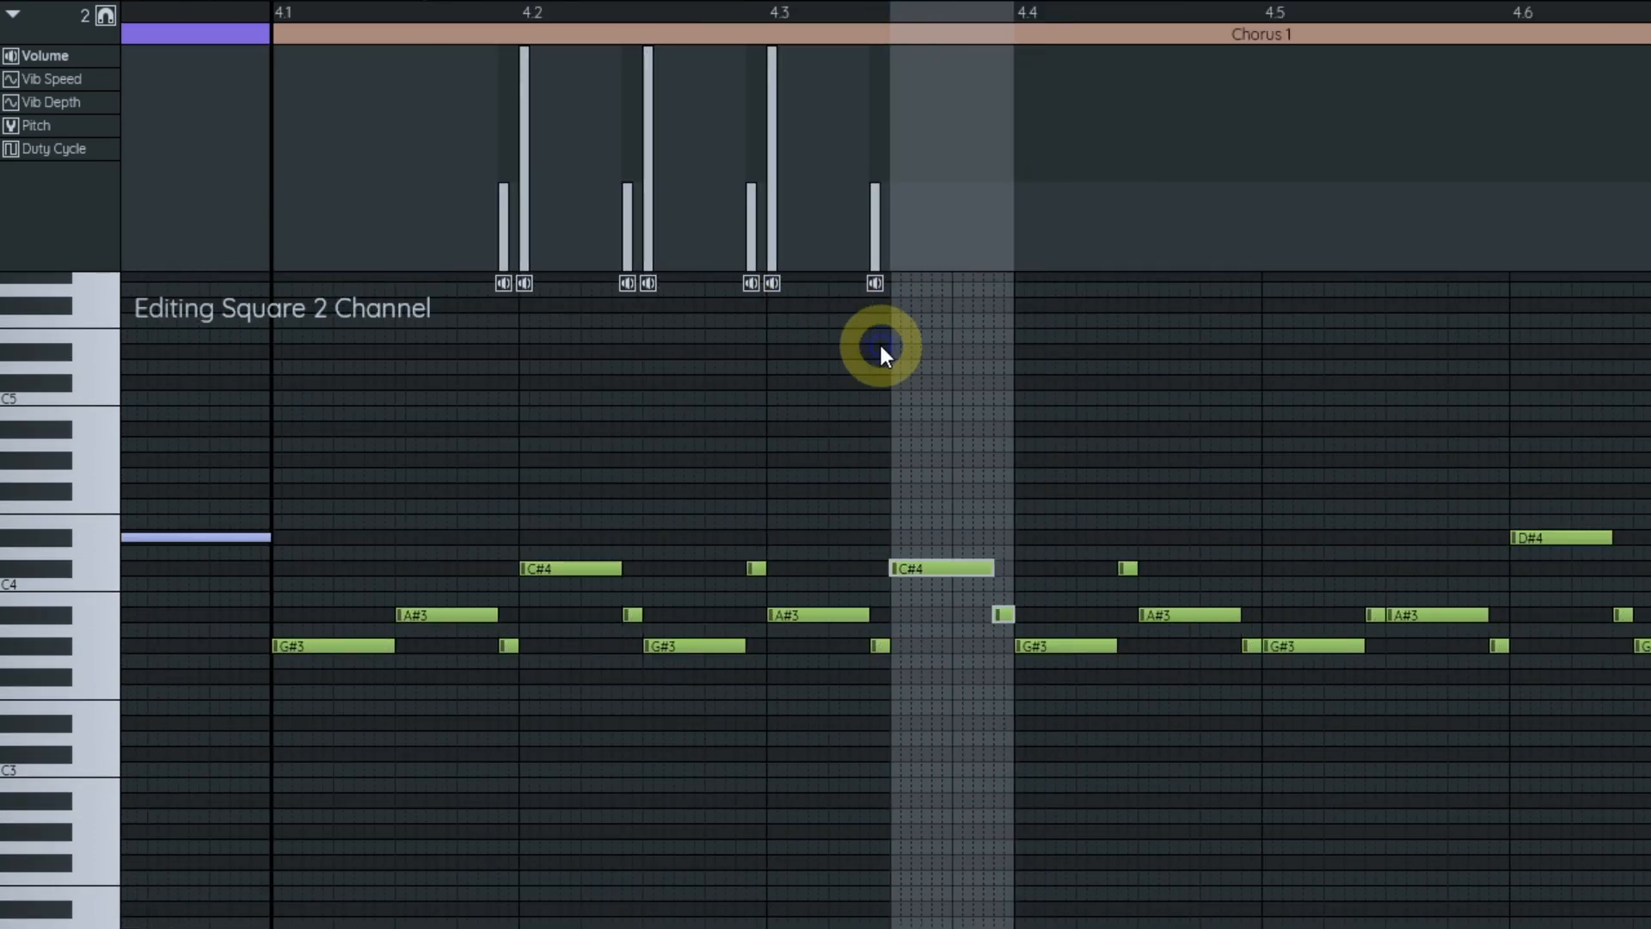
scroll(994, 452, "down", 1)
- Paste only the copied Volume effects with Paste Special, excluding notes and other effects, with Repeat set to 5, and clear the selection
key("ctrl+shift+v")
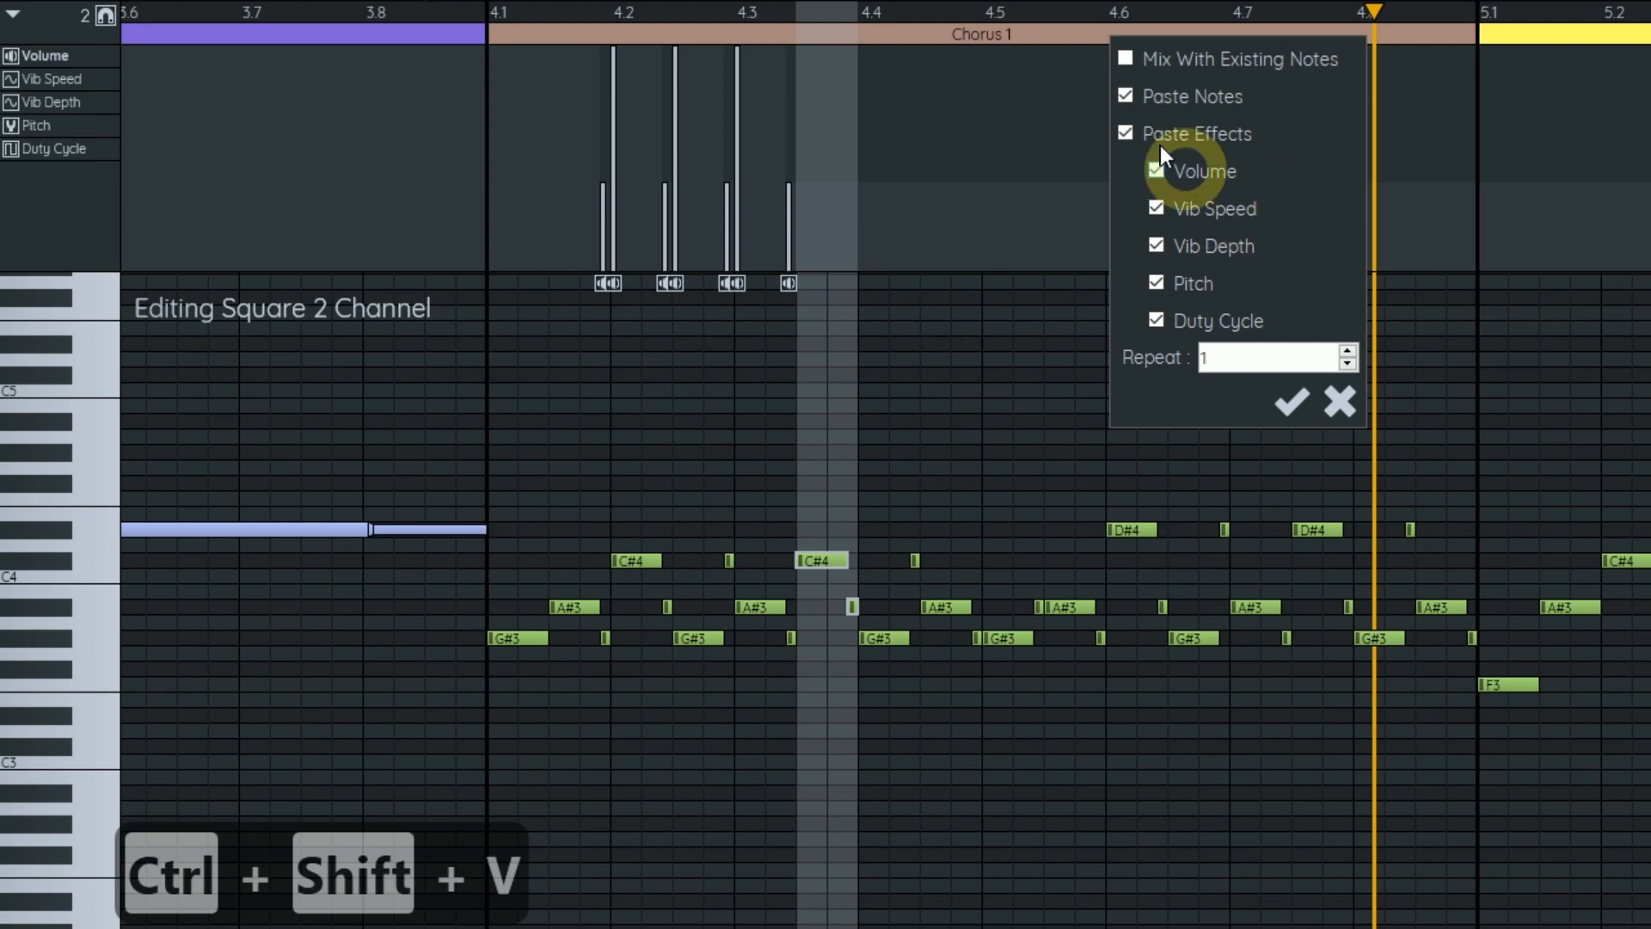
left_click(1162, 92)
left_click(1183, 136)
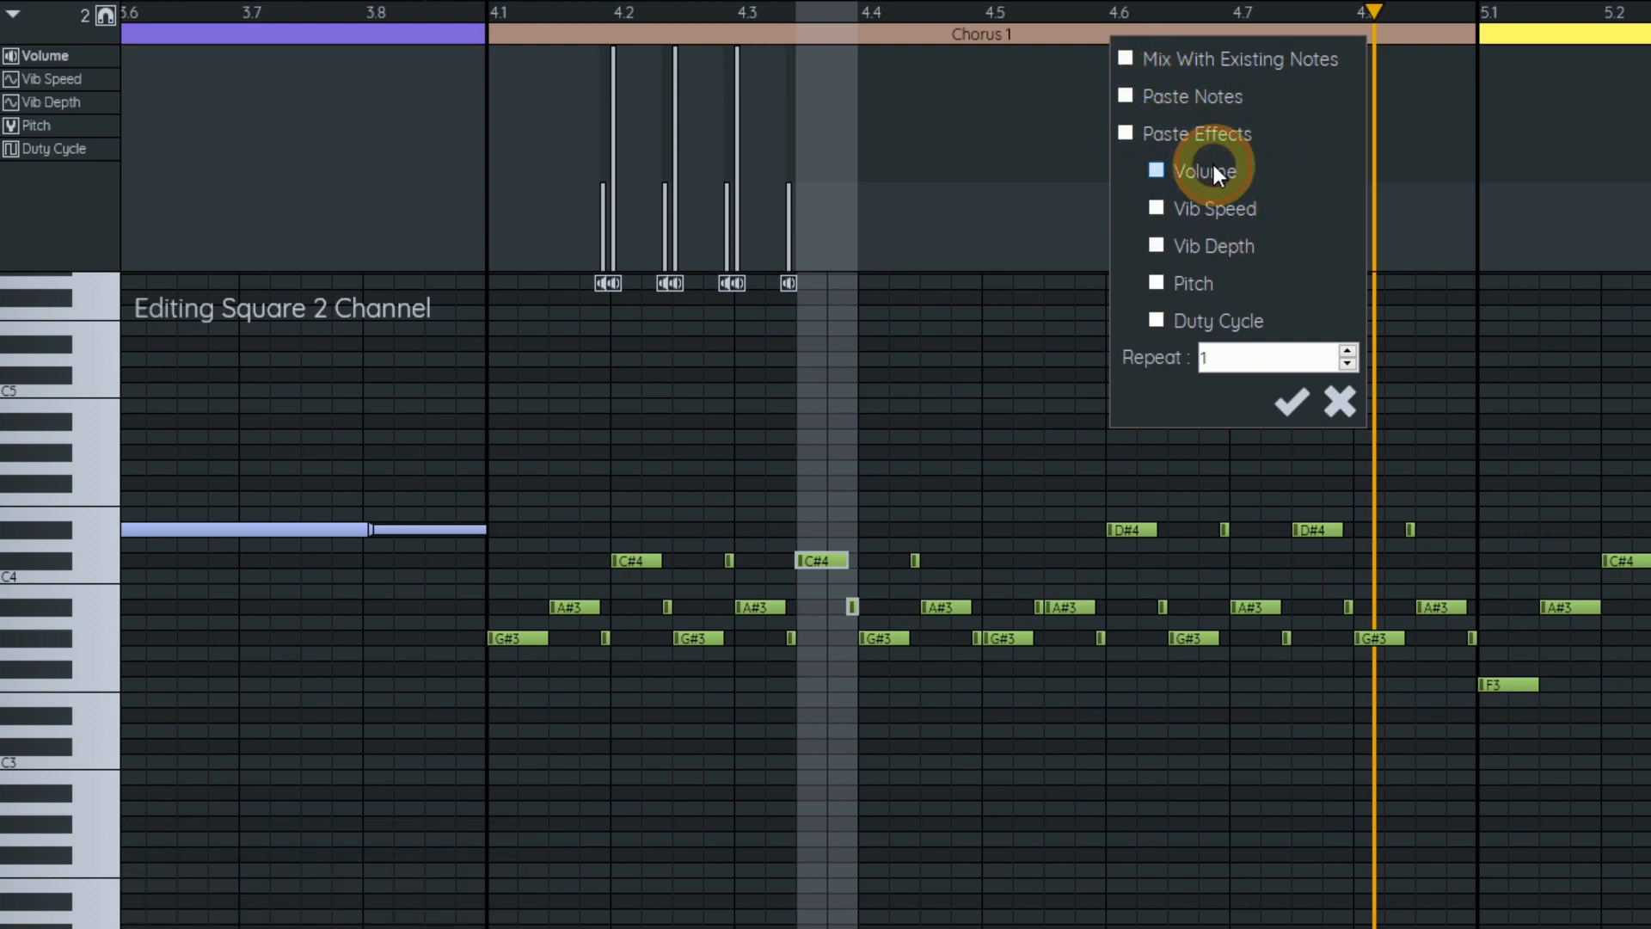
double_click(1253, 358)
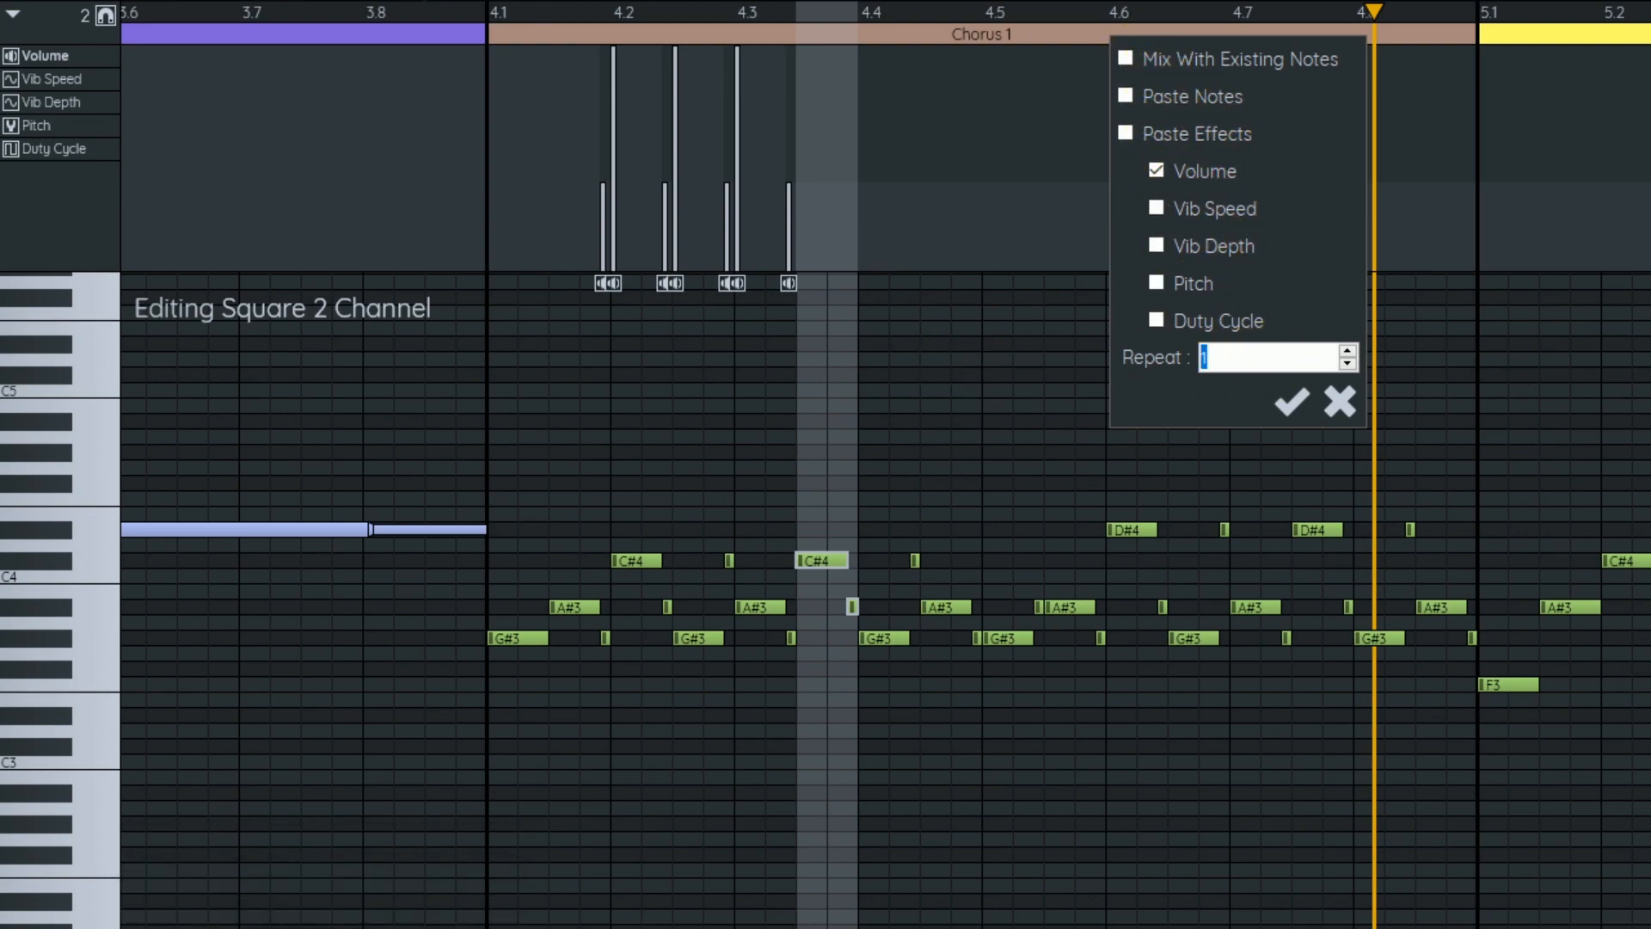
type("4")
key("BackSpace")
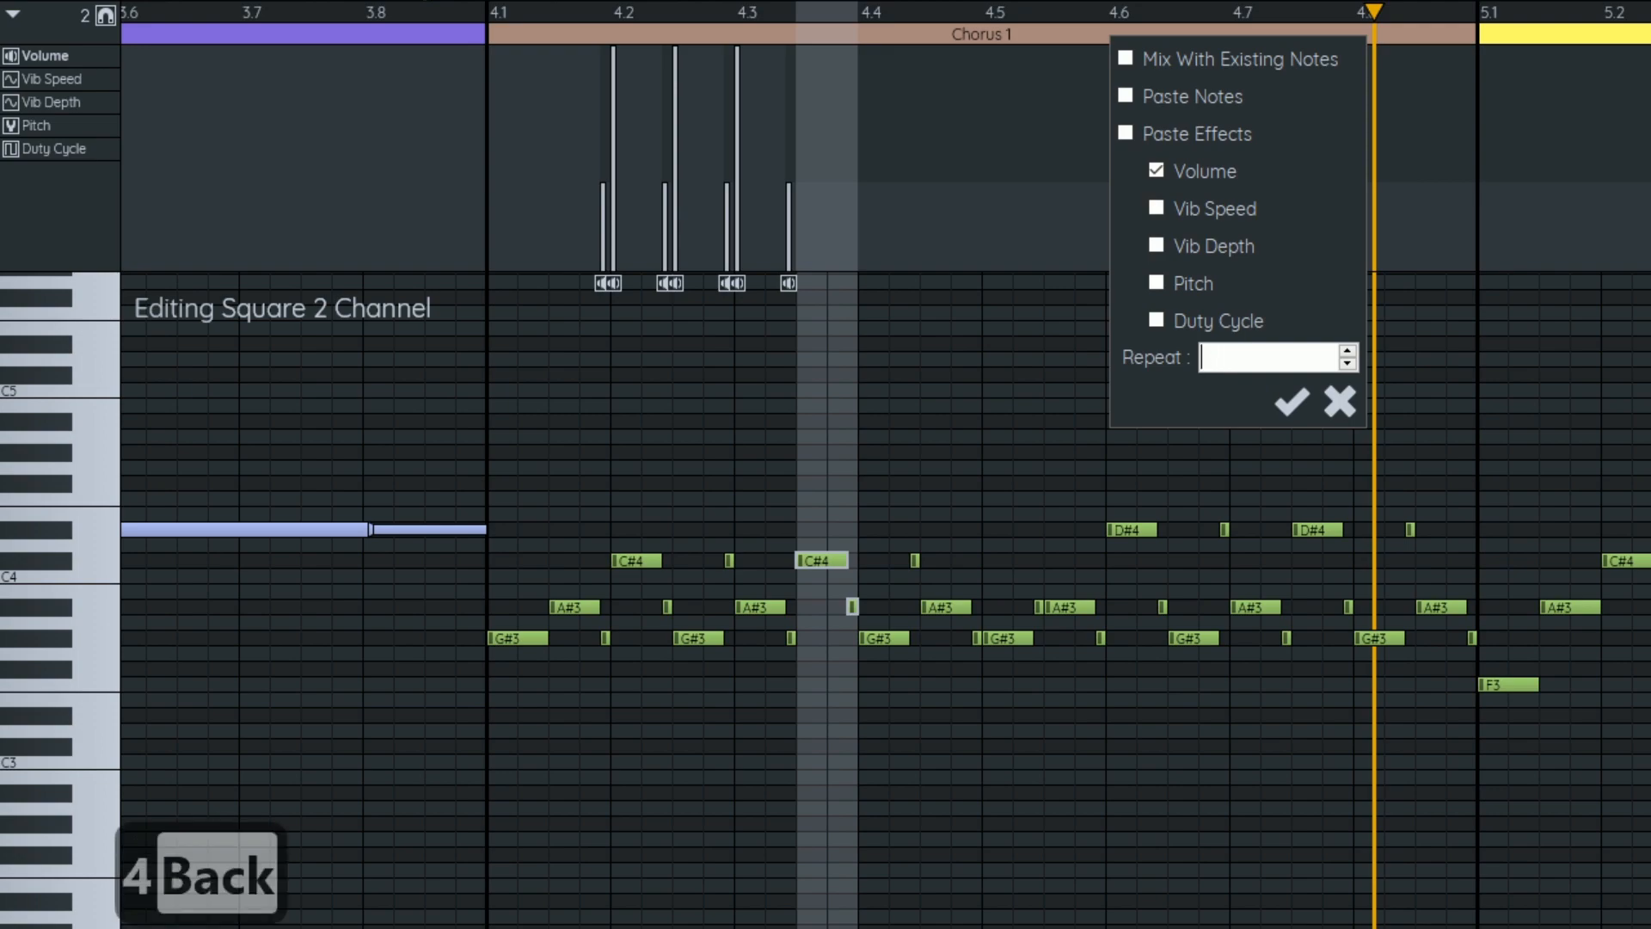
type("5")
key("Return")
key("Escape")
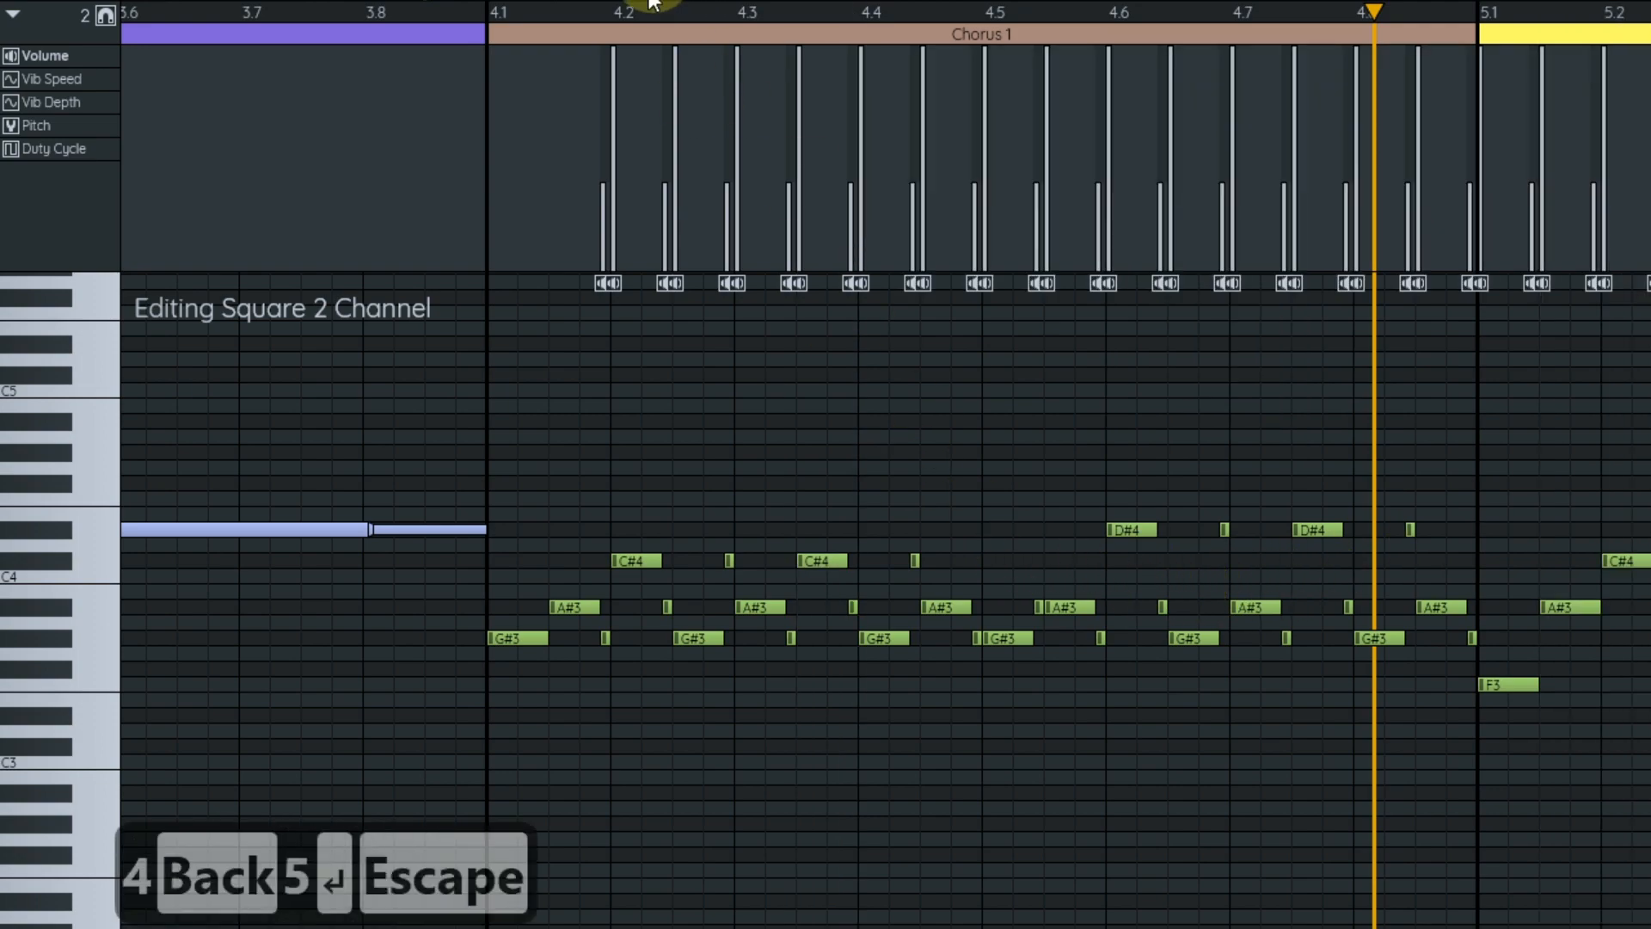
- Play back Chorus 1 from just before its start to hear the echoes made with volume changes
left_click(476, 9)
key("space")
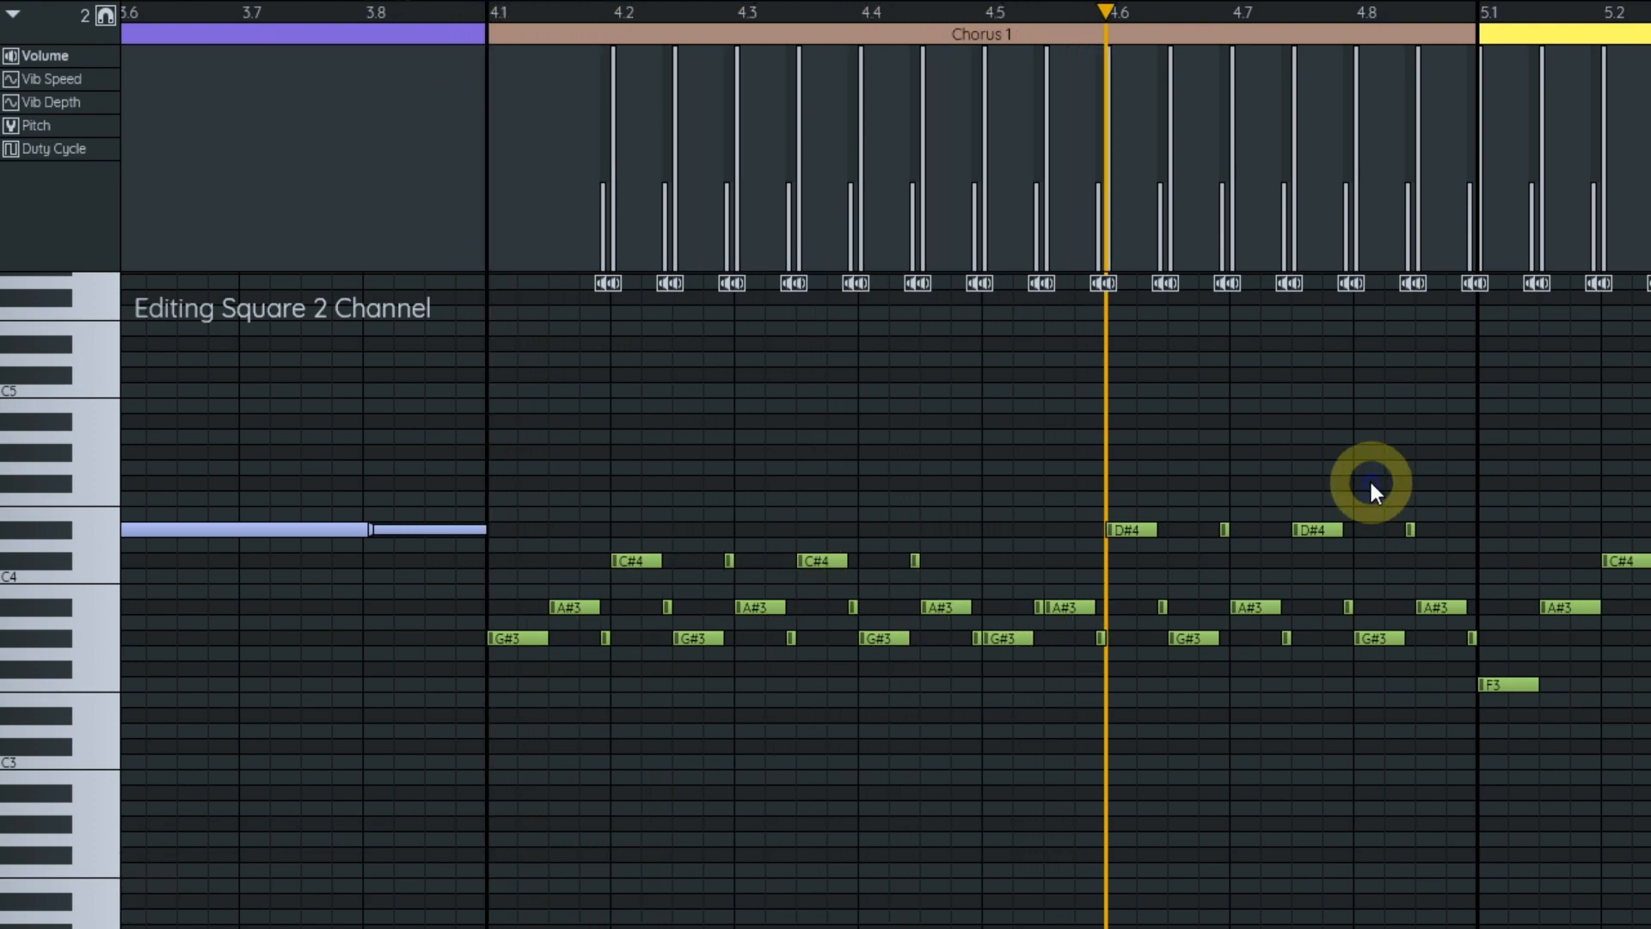
key("space")
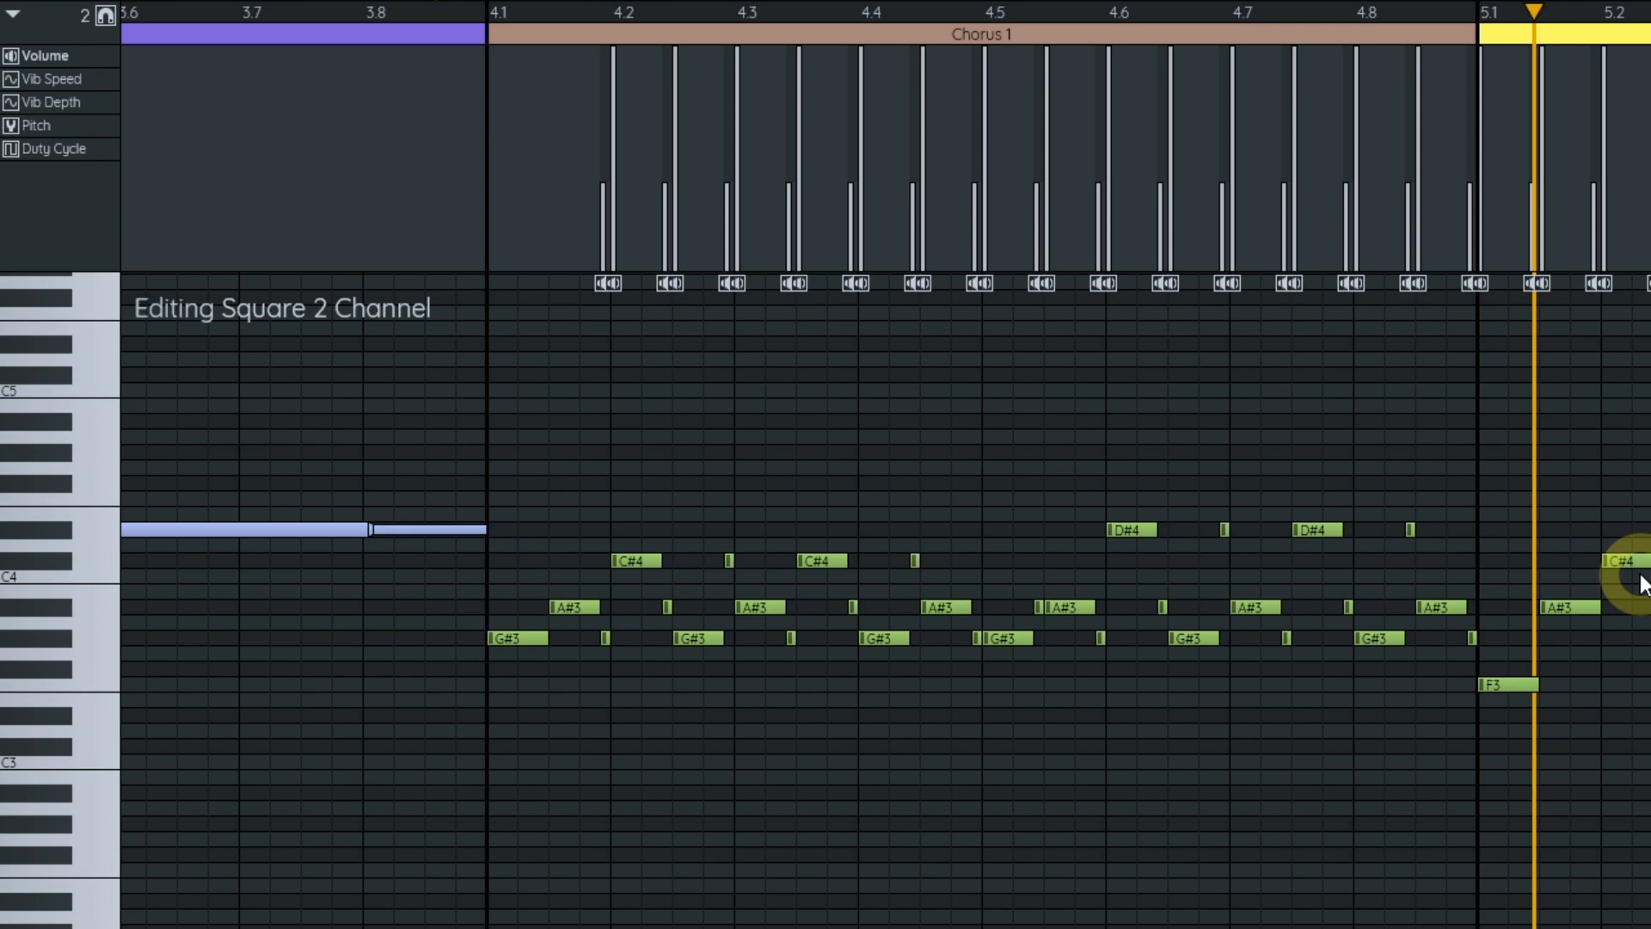
- Undo the pasted and drawn volume effects on the Square 2 Chorus 1 notes
key("ctrl+z")
key("ctrl+z")
key("ctrl+z")
key("ctrl+z")
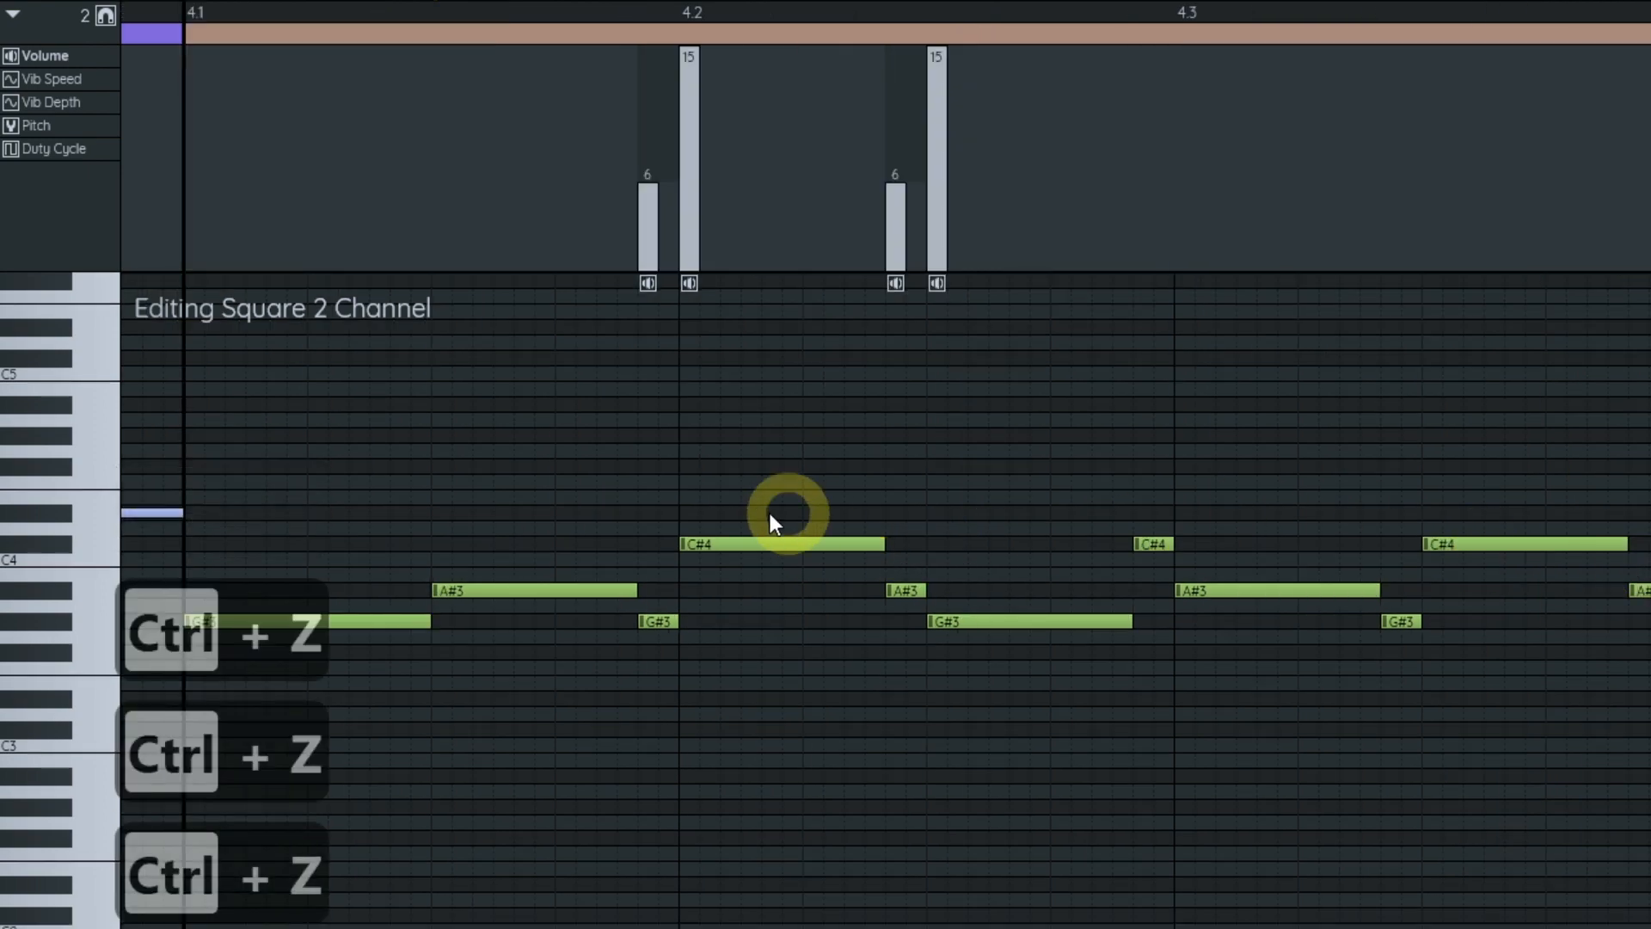
key("ctrl+z")
key("ctrl+z")
key("ctrl+z")
key("ctrl+z")
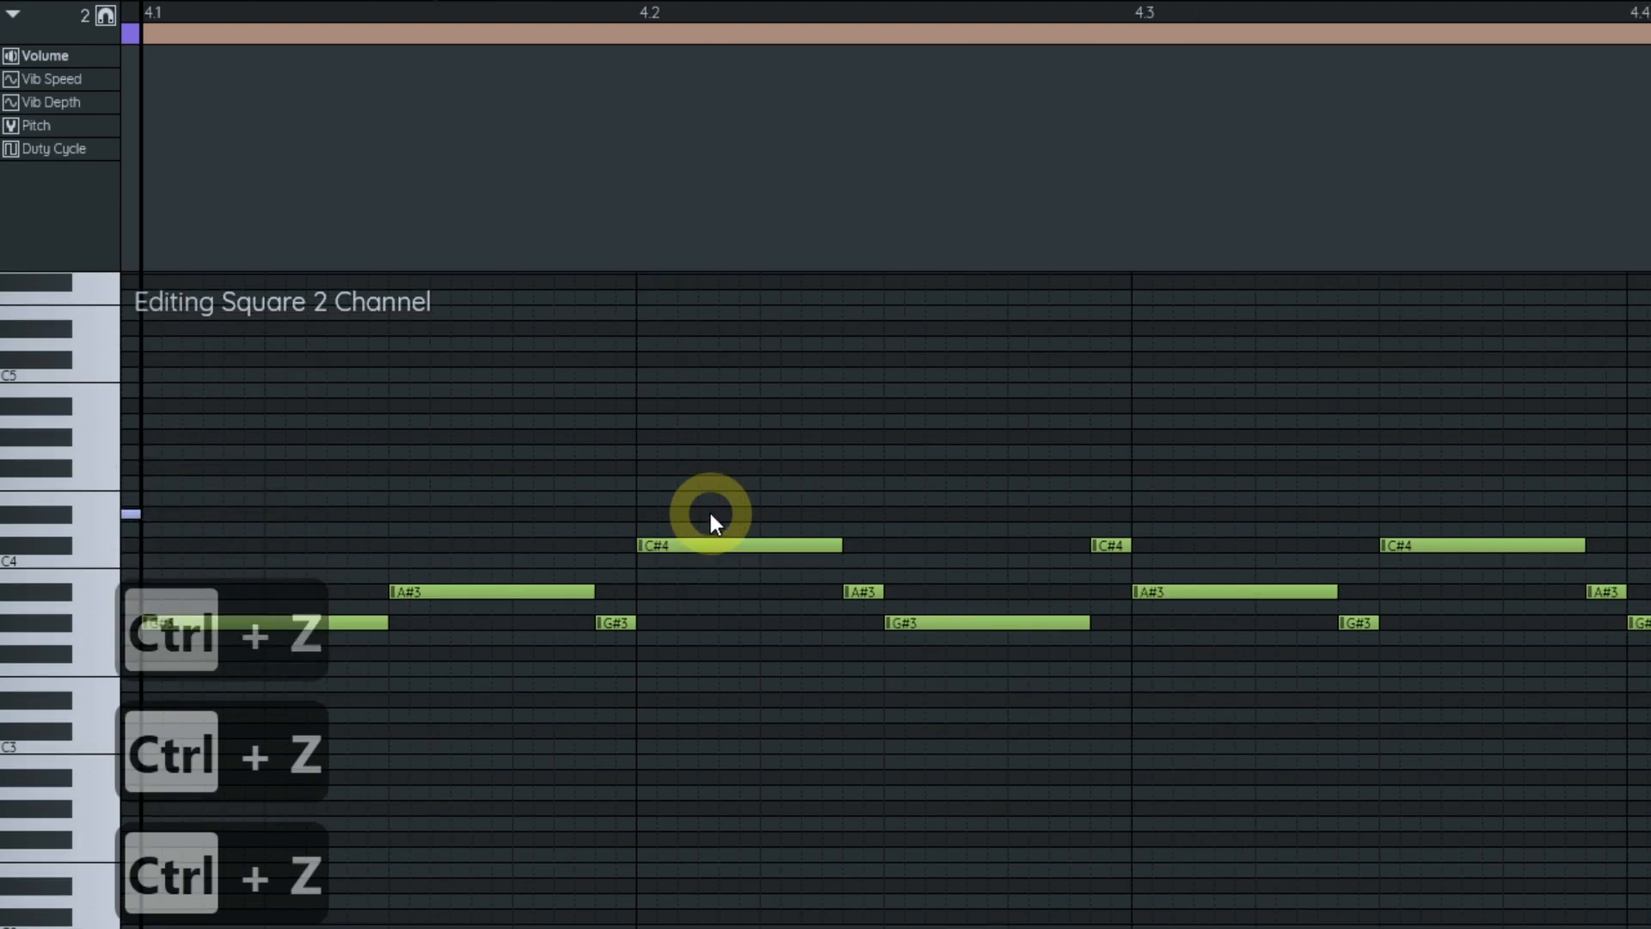
- Delete the BleepEcho instrument from the project
left_click_drag(711, 518, 466, 505)
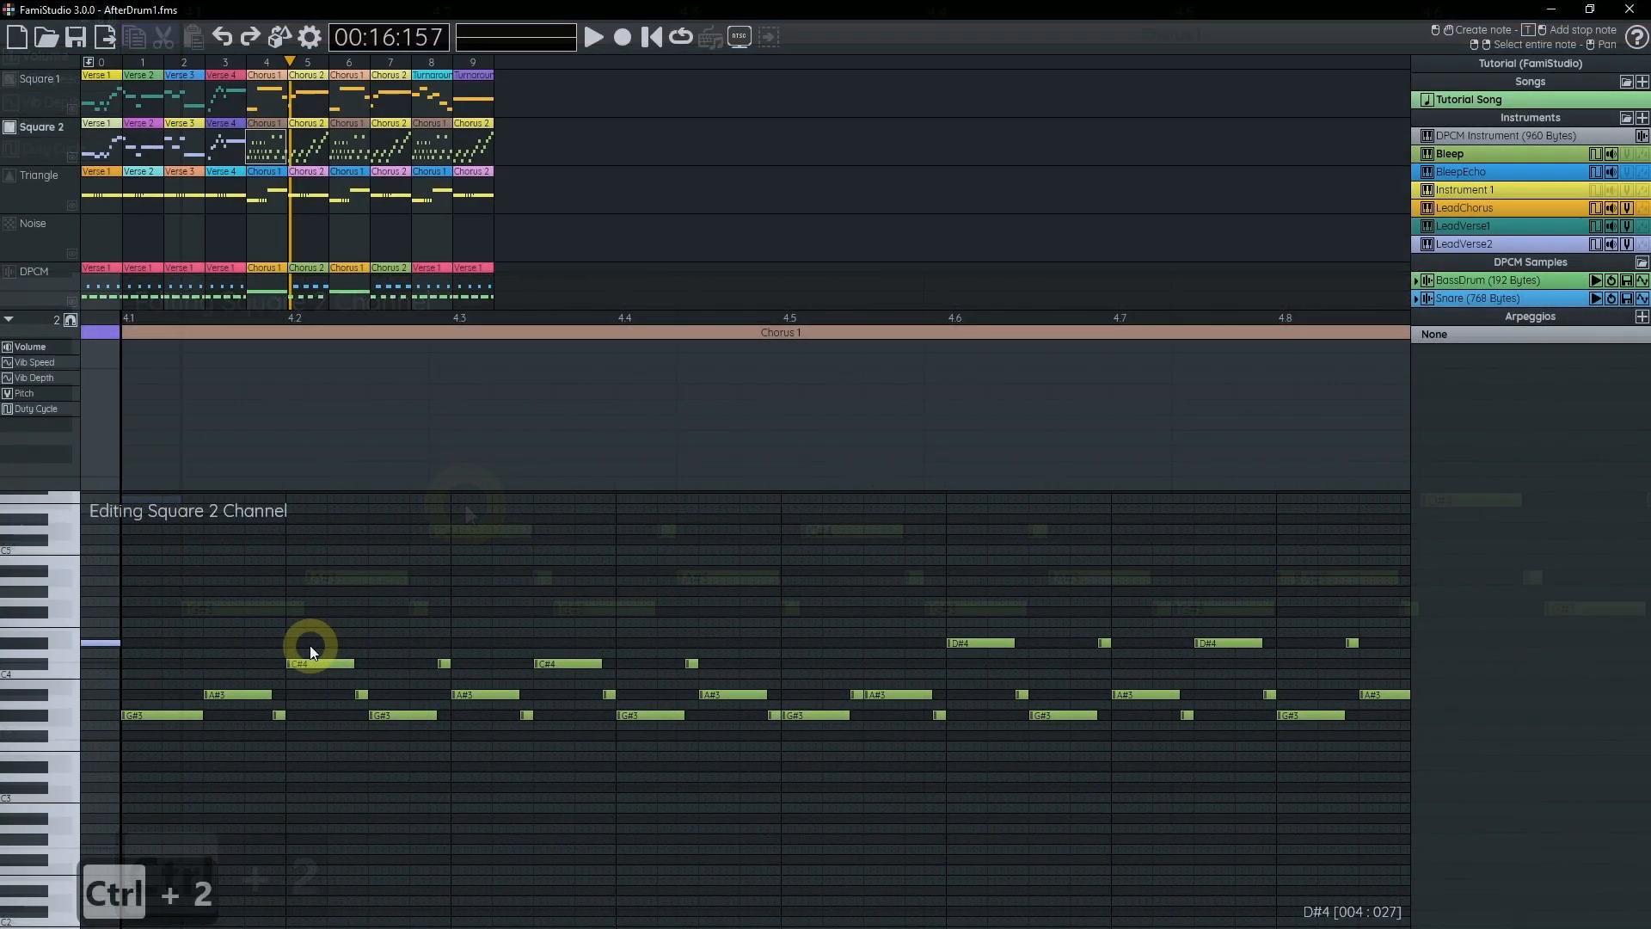
right_click(1512, 172)
left_click(881, 529)
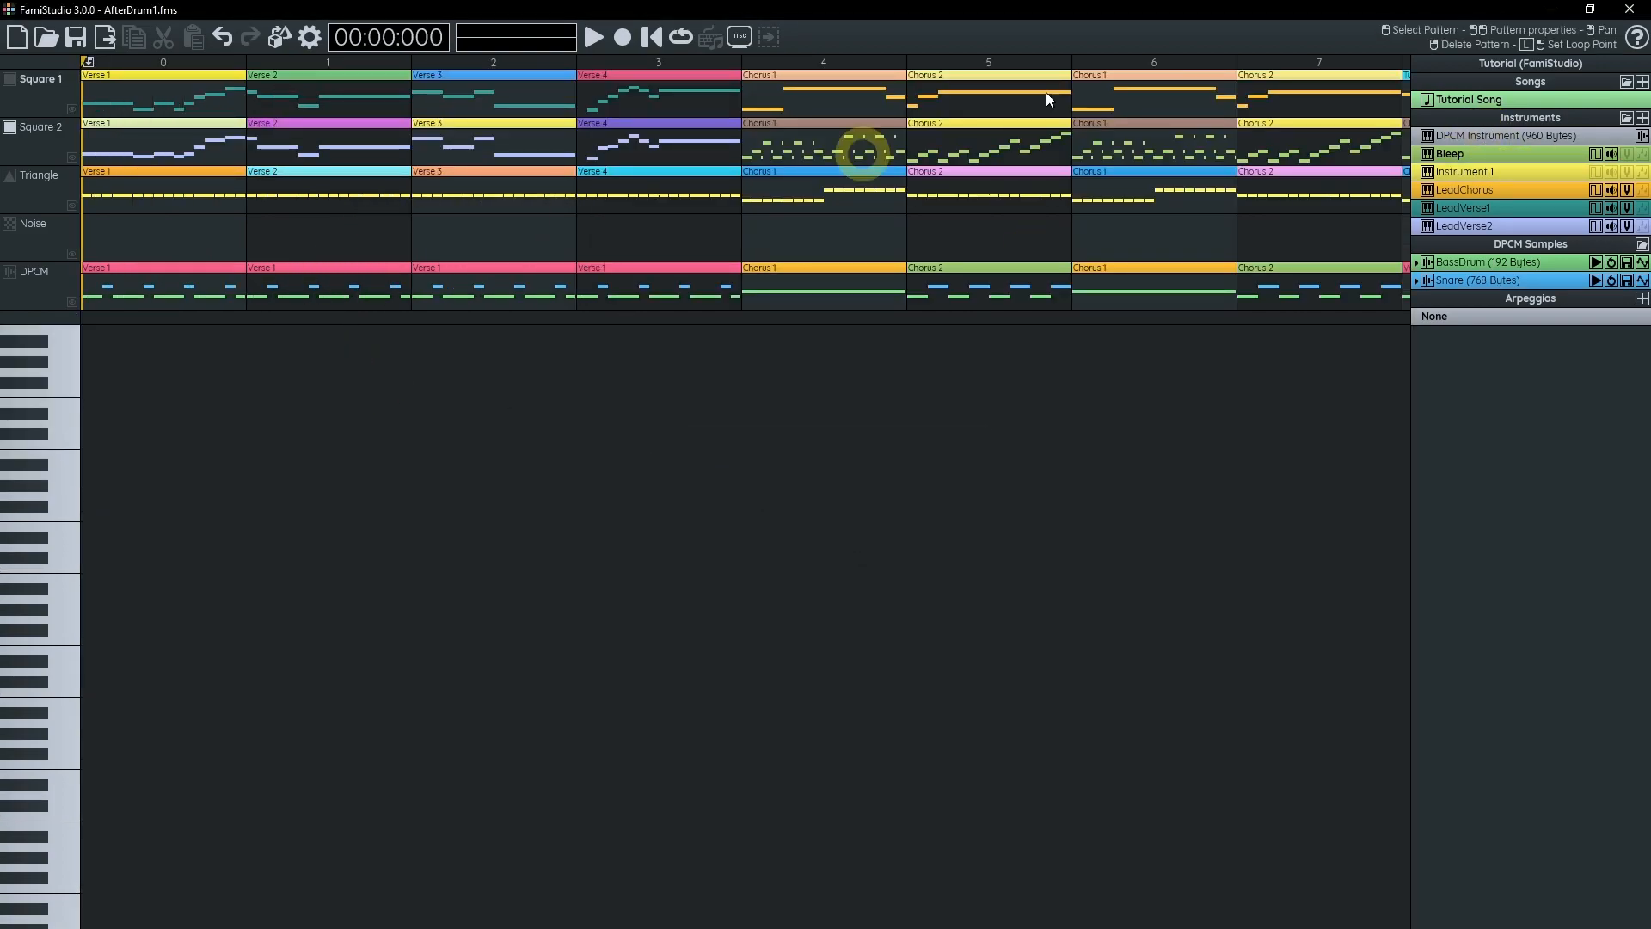
- Extend the Bleep instrument's volume envelope to 8 values, setting position 5 to 4 and position 6 to 3
left_click(1611, 154)
scroll(538, 602, "down", 3)
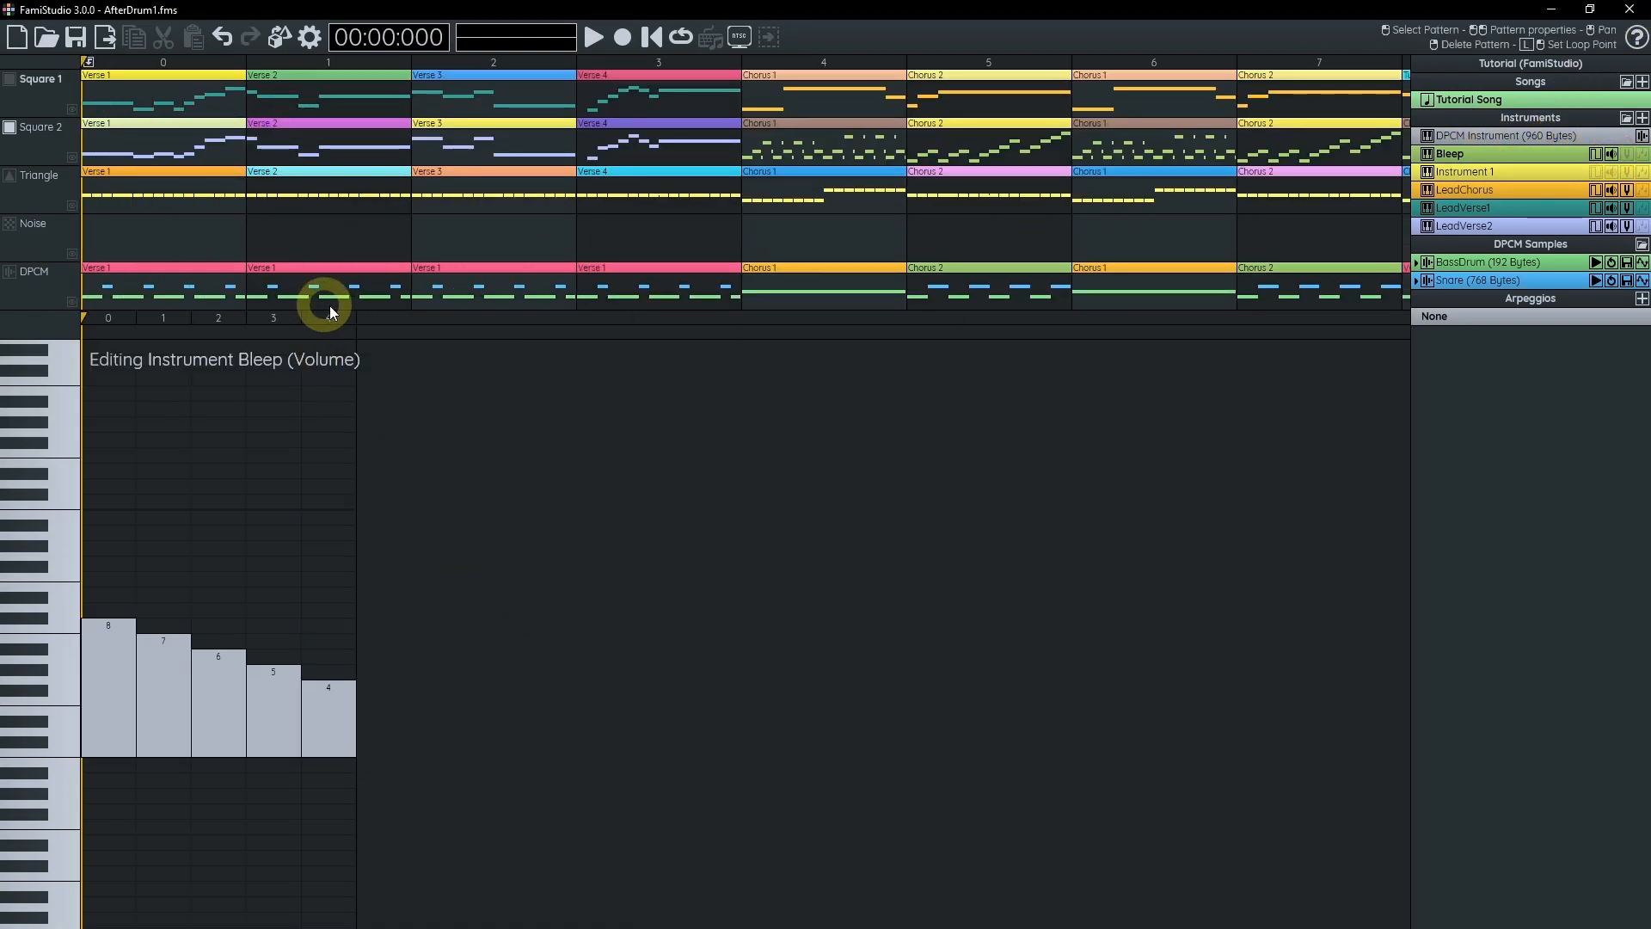
left_click_drag(395, 320, 530, 320)
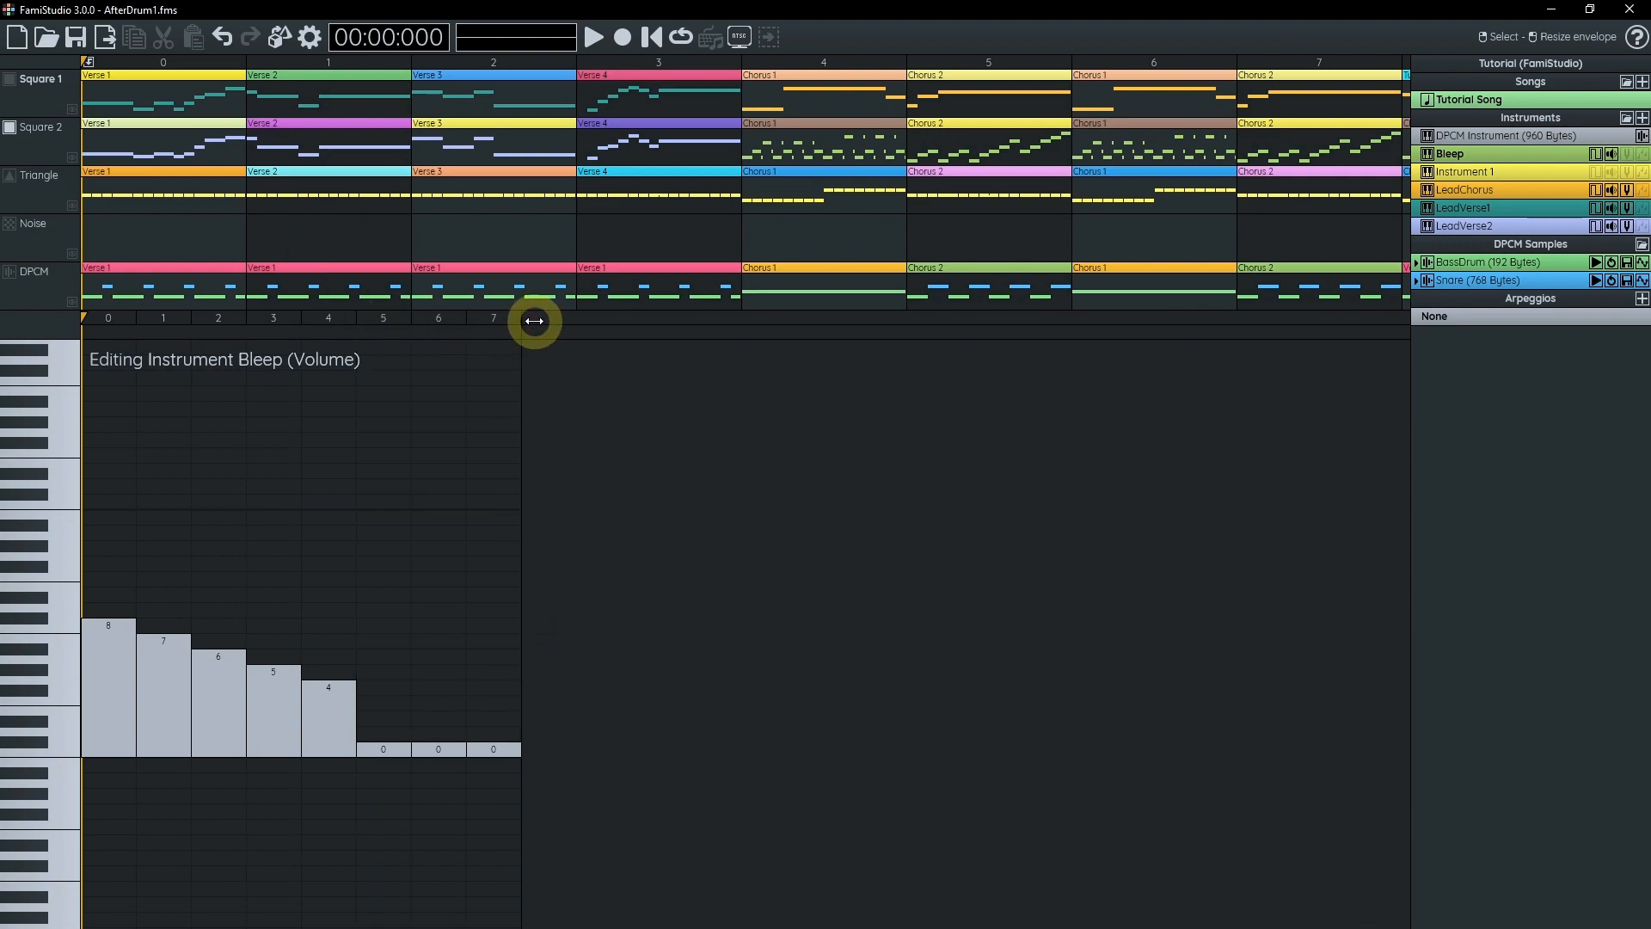
left_click(383, 701)
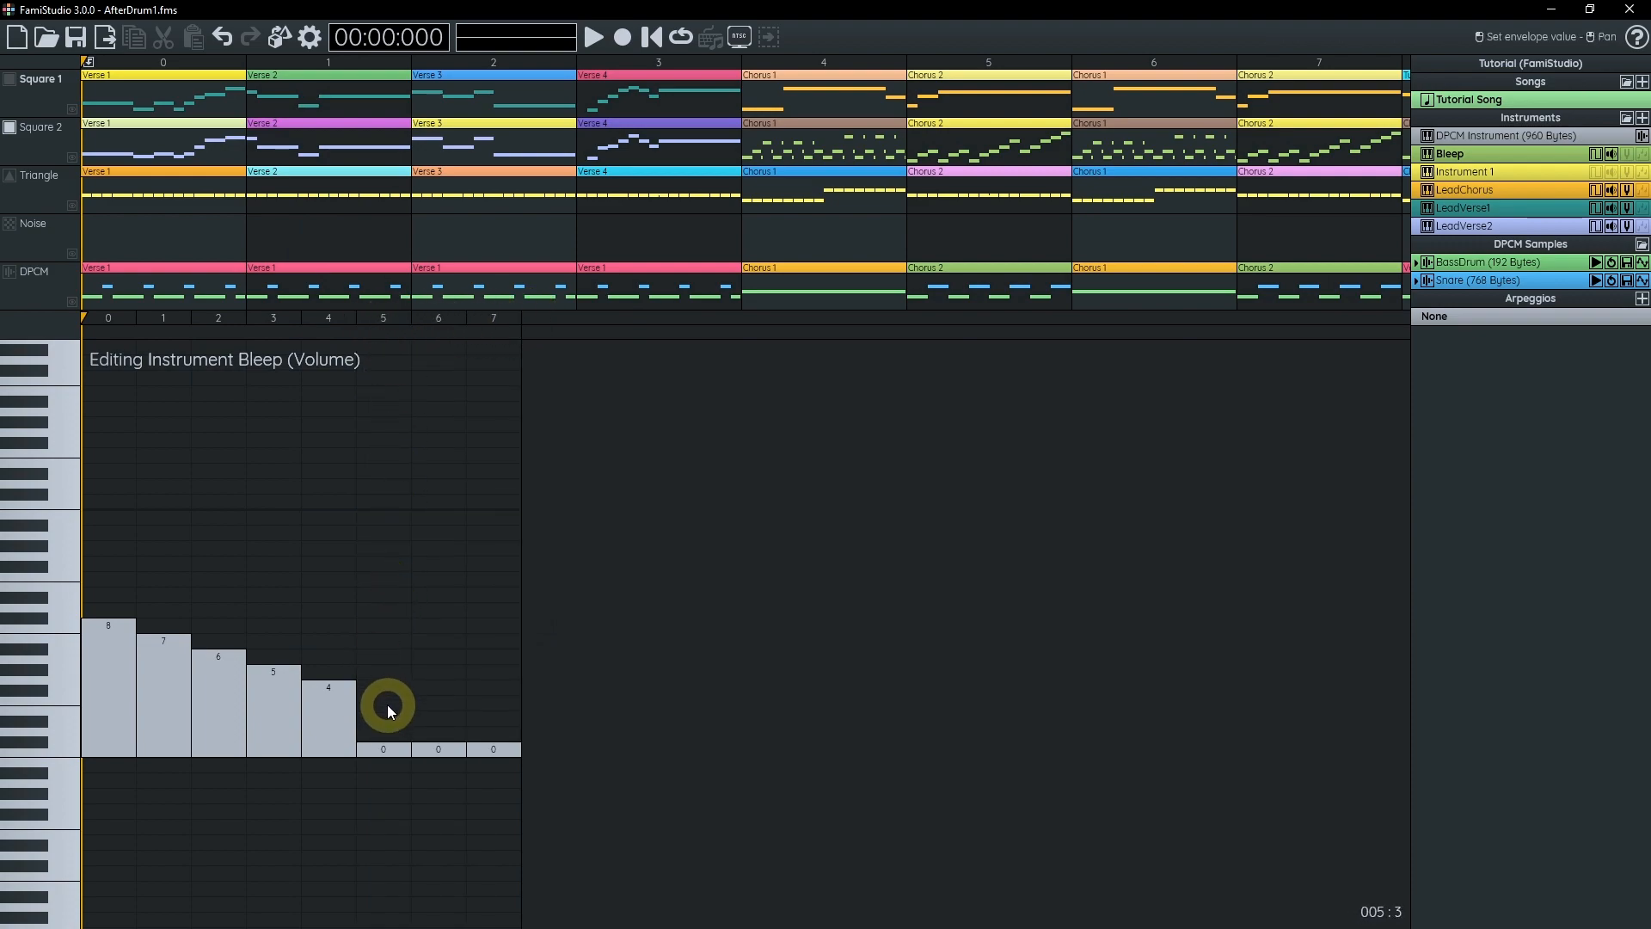
left_click(380, 682)
left_click(438, 700)
- Set the Bleep volume envelope's loop point at position 4 and release point at 5, and shorten it to 7 values
left_click(311, 331)
right_click(357, 332)
left_click_drag(525, 316, 475, 316)
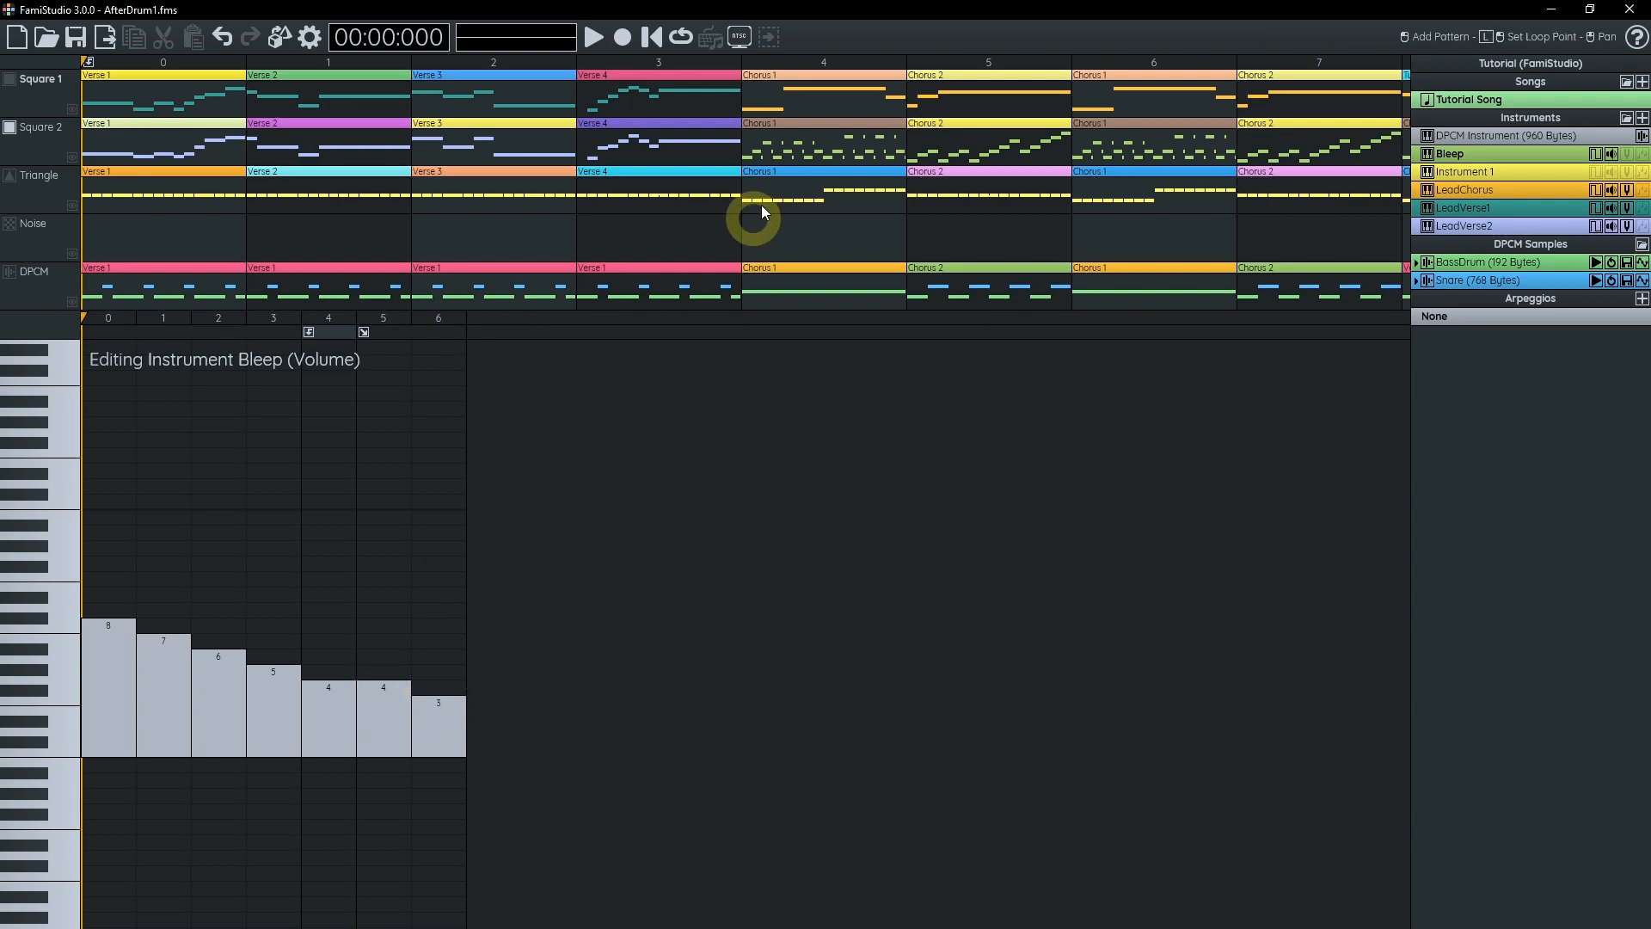
- Open the Square 2 Chorus 1 pattern for note editing
double_click(748, 144)
scroll(629, 605, "down", 4)
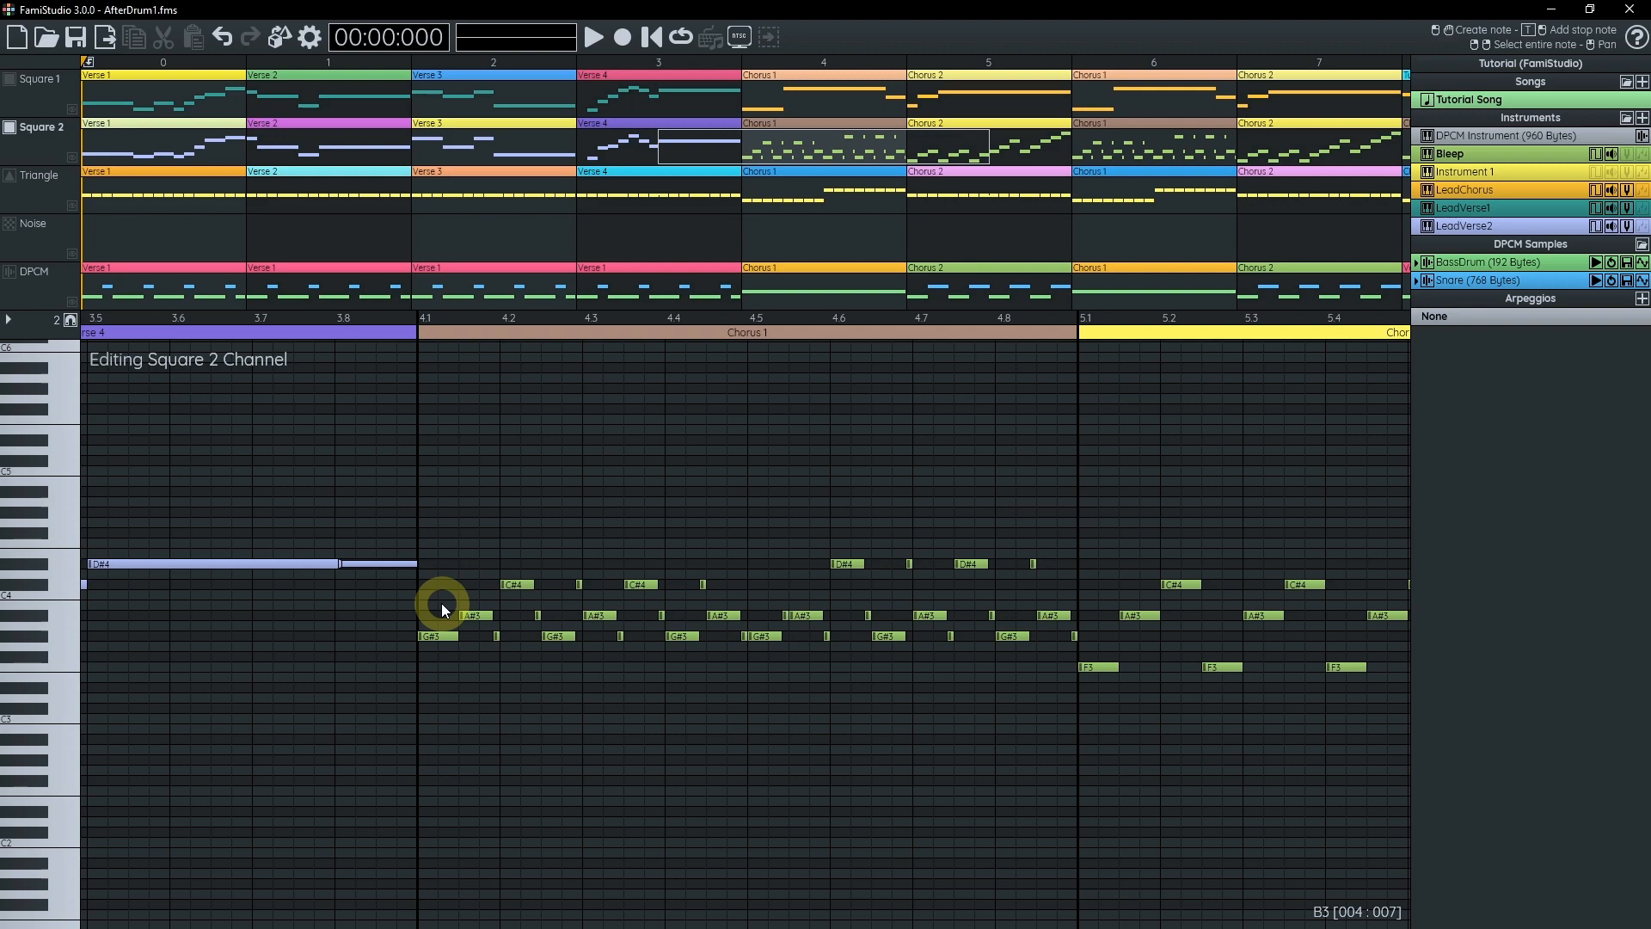
left_click_drag(772, 597, 495, 580)
key("ctrl+3")
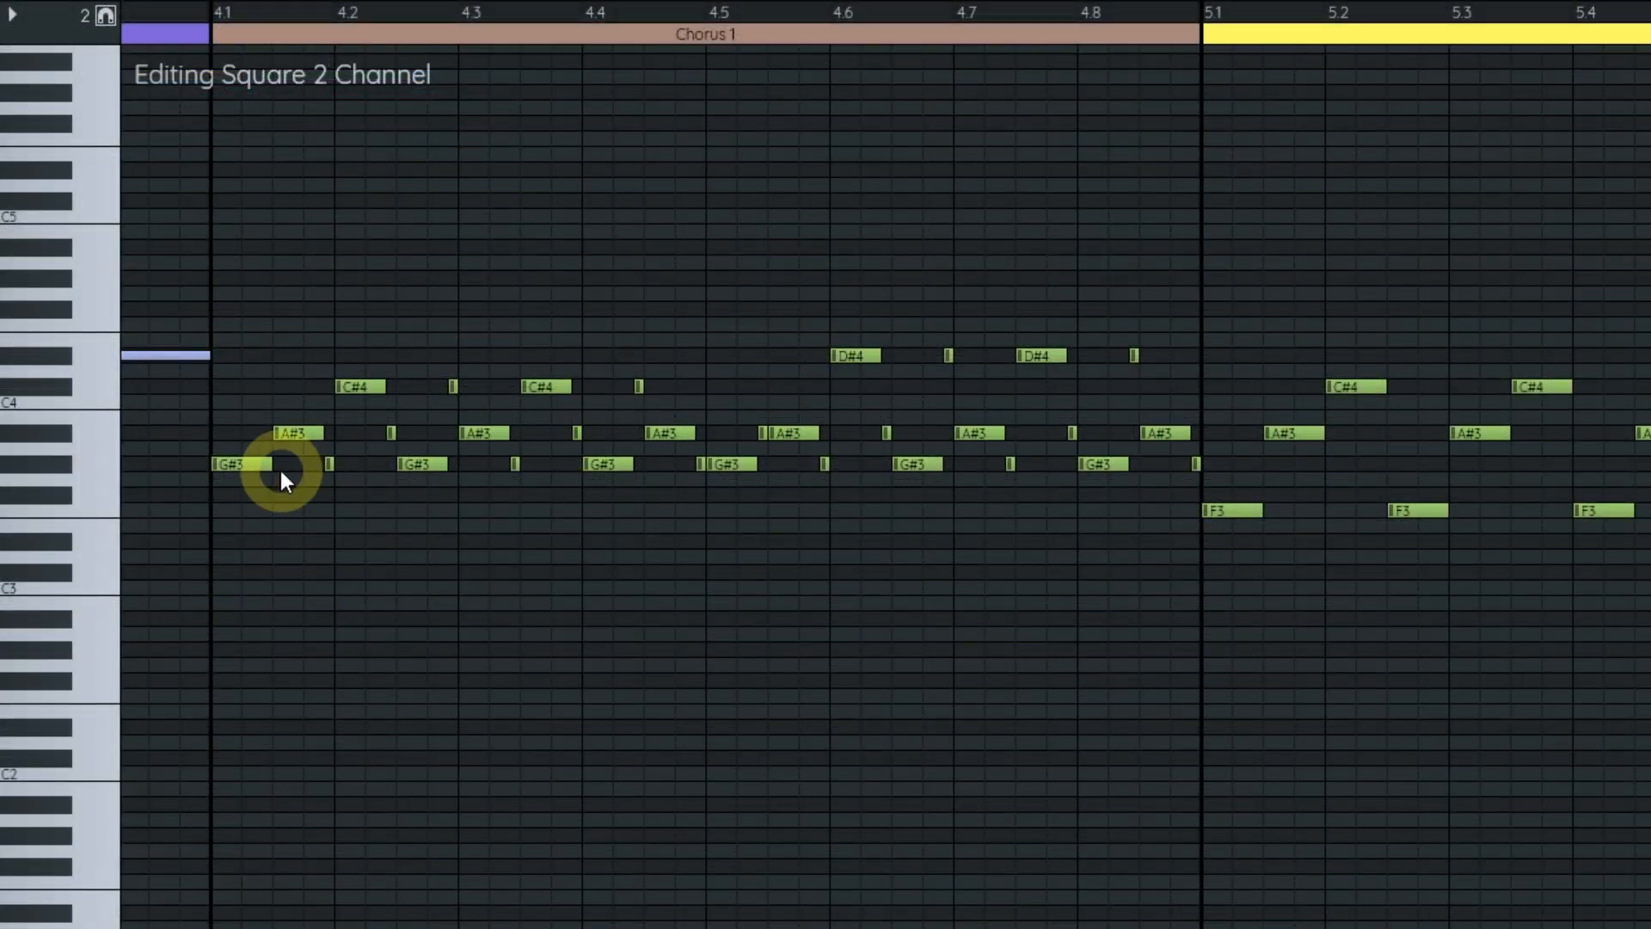
scroll(258, 461, "up", 4)
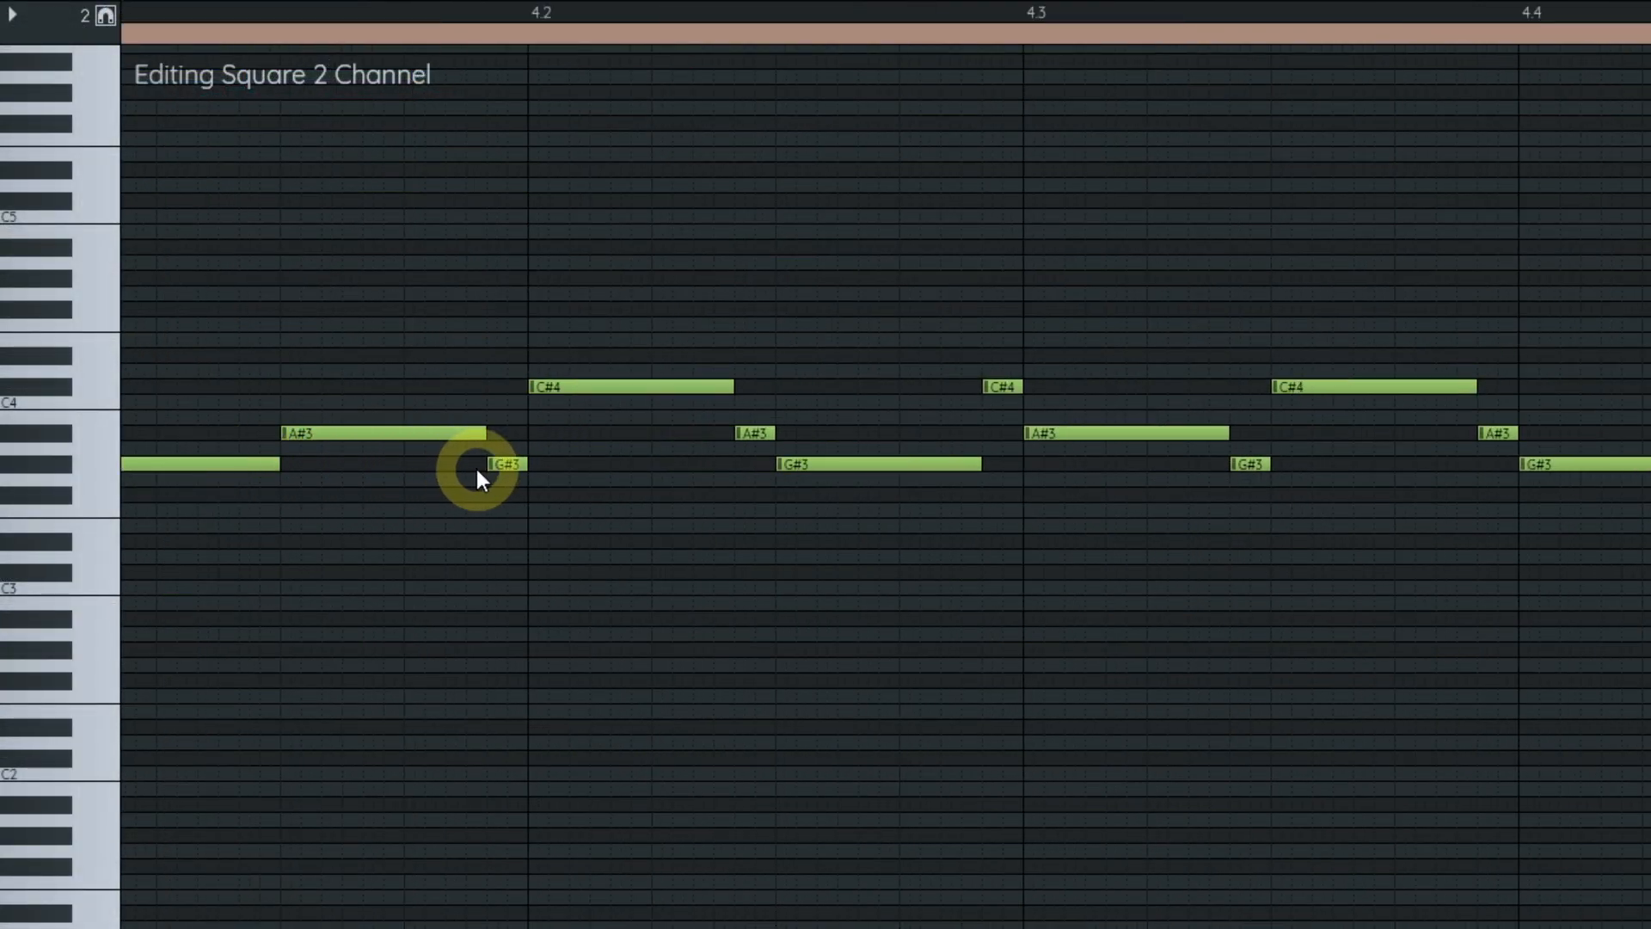
- Try a release point midway through the first A#3, remove the attacks of the following G#3 and C#4, and undo the attack changes
left_click_drag(476, 468, 622, 472)
left_click(540, 437)
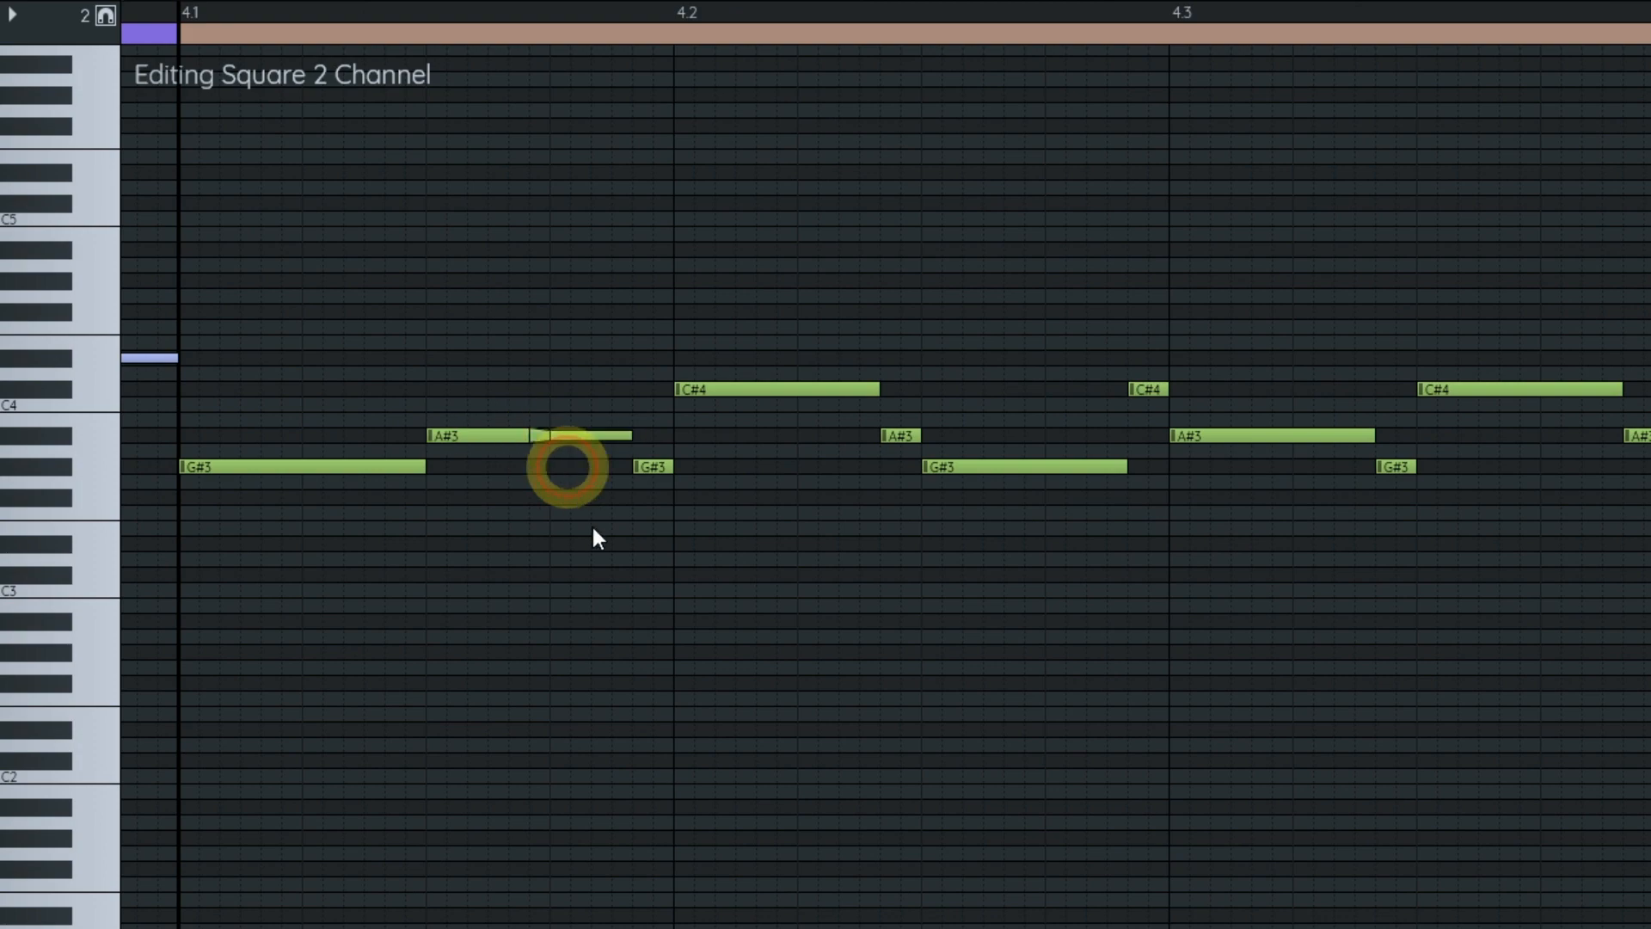
key("a")
left_click(643, 467)
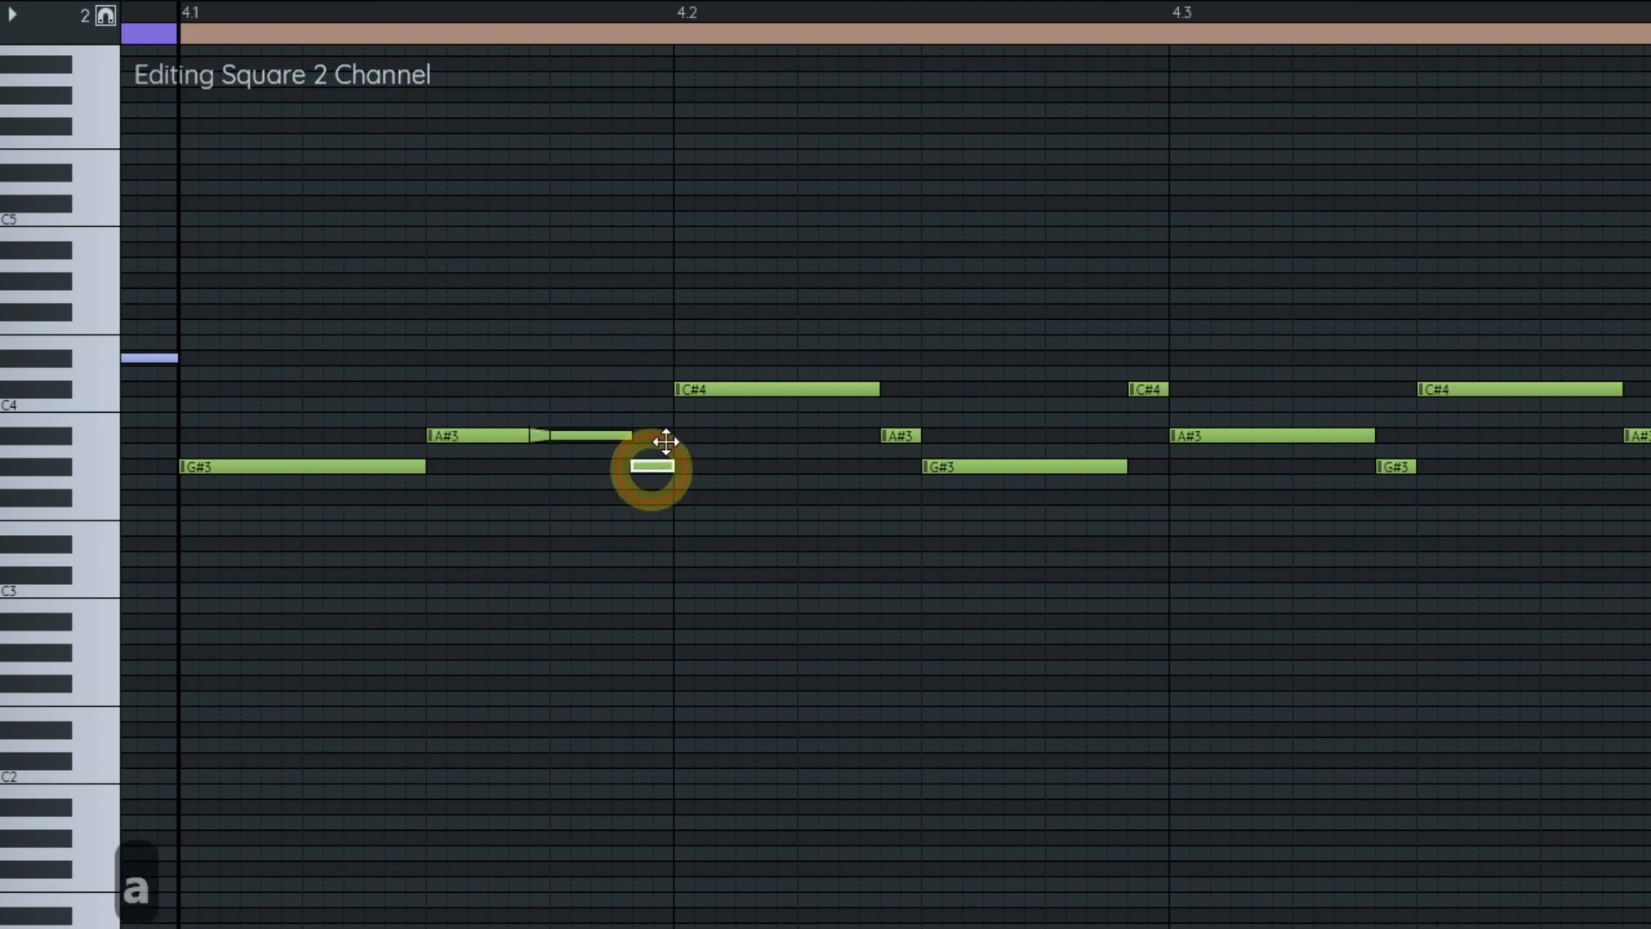
left_click(689, 388)
left_click_drag(635, 612, 596, 625)
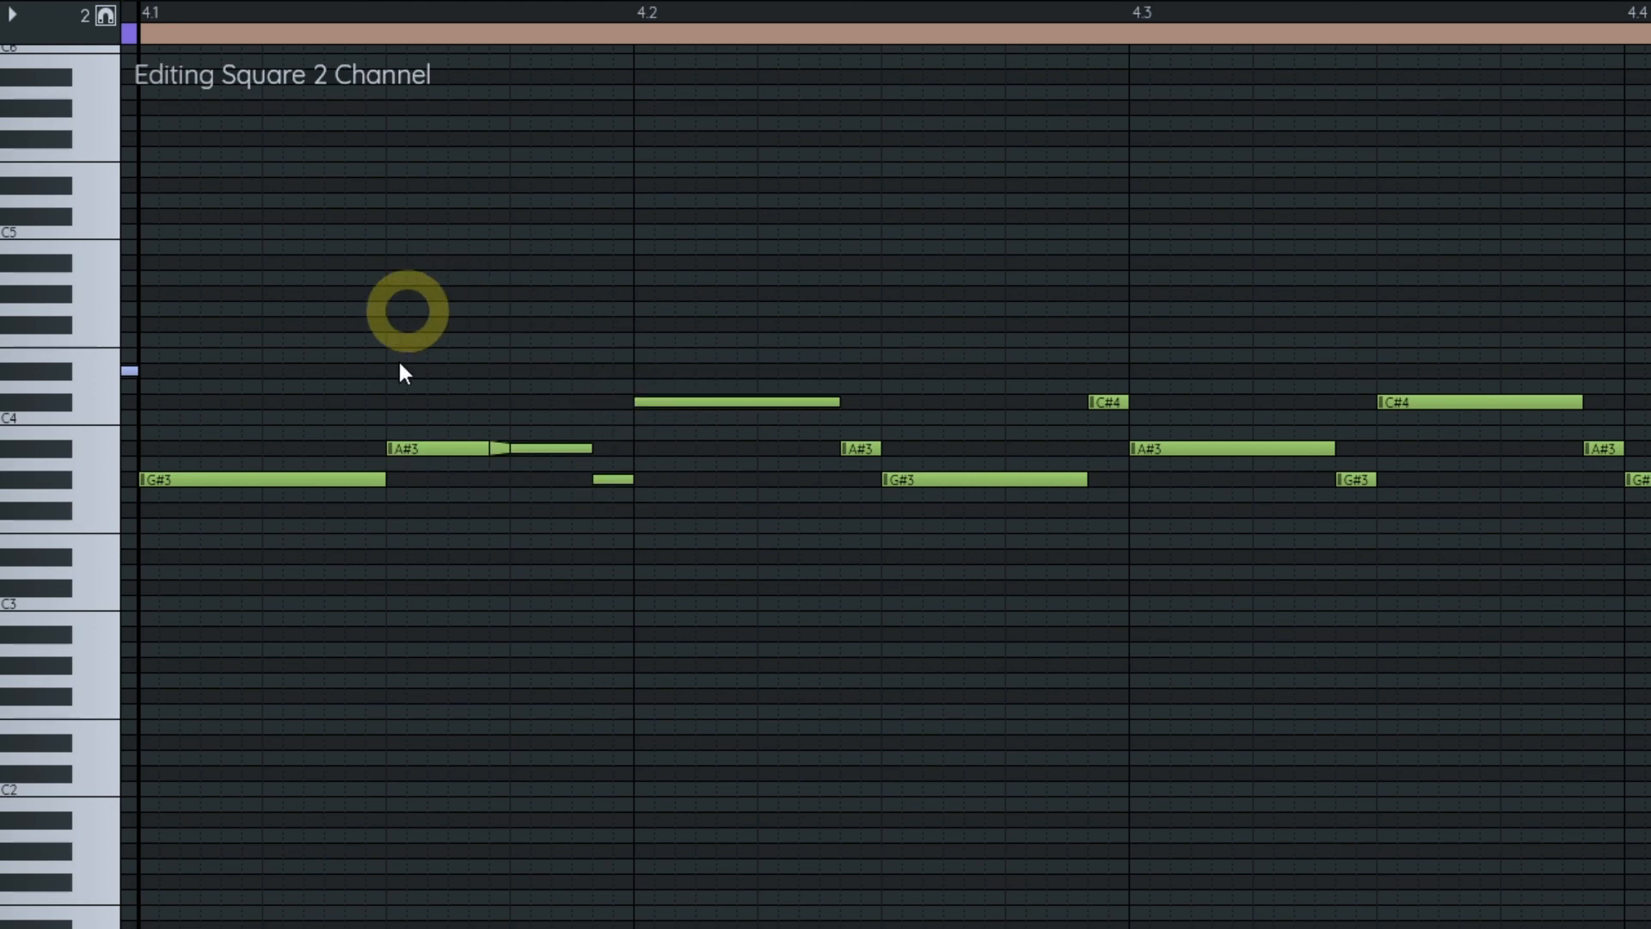
left_click(497, 448)
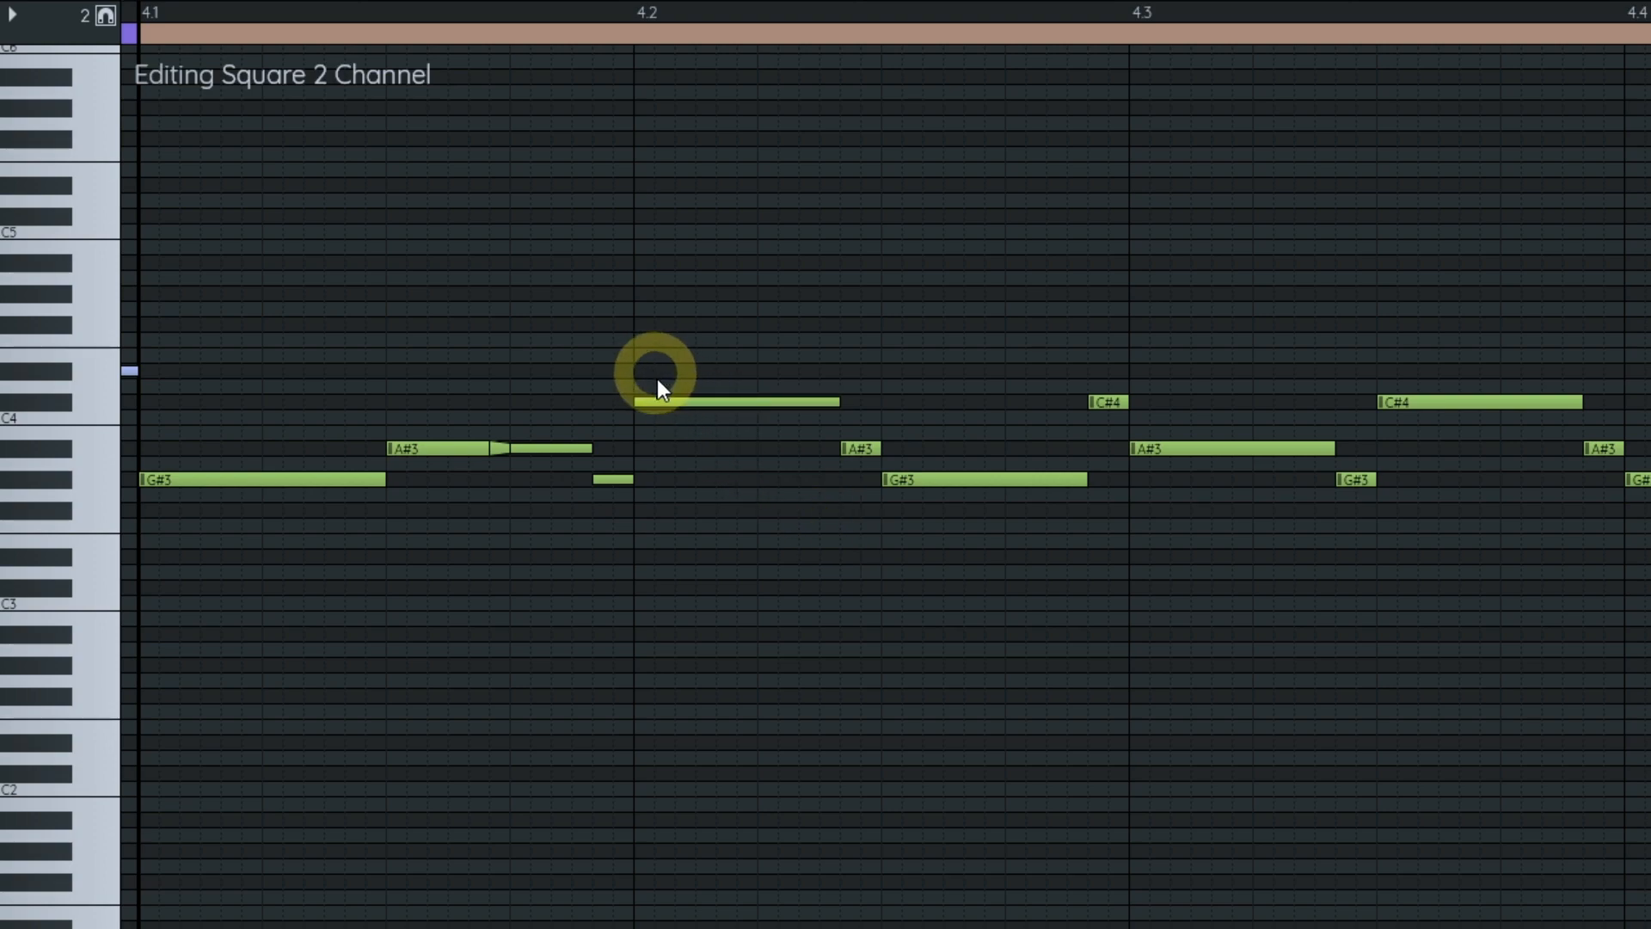
key("ctrl+z")
key("ctrl+z")
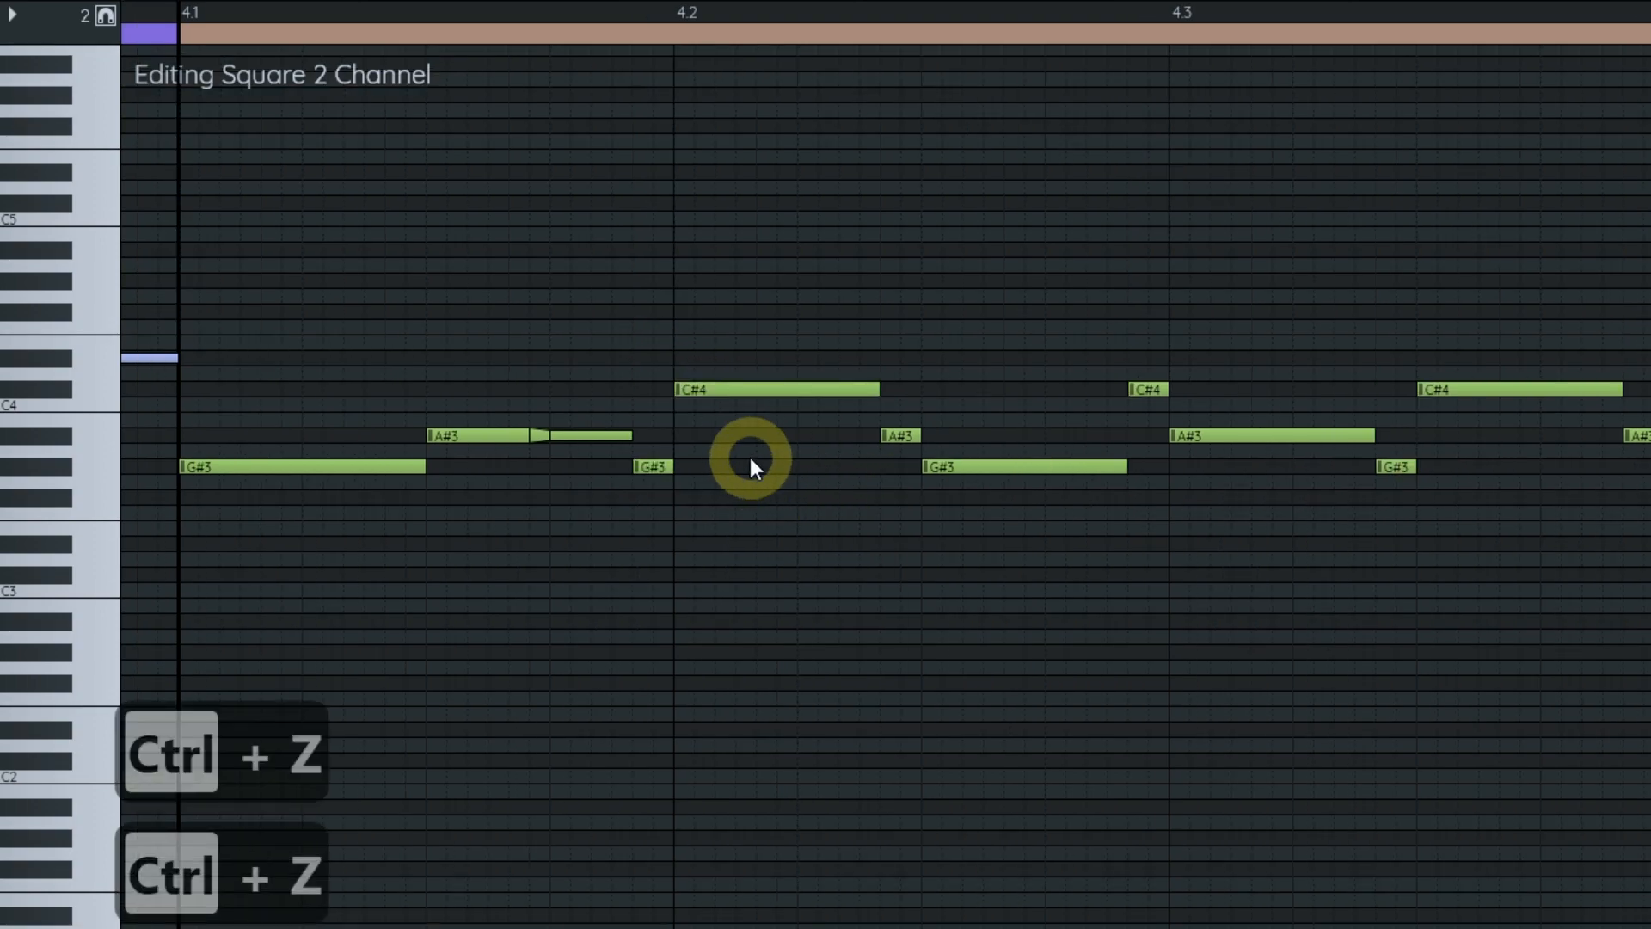
- Set release points near the ends of the long A#3, C#4 and G#3 before beat 4.3, and remove the attack from each following echo
left_click(623, 436)
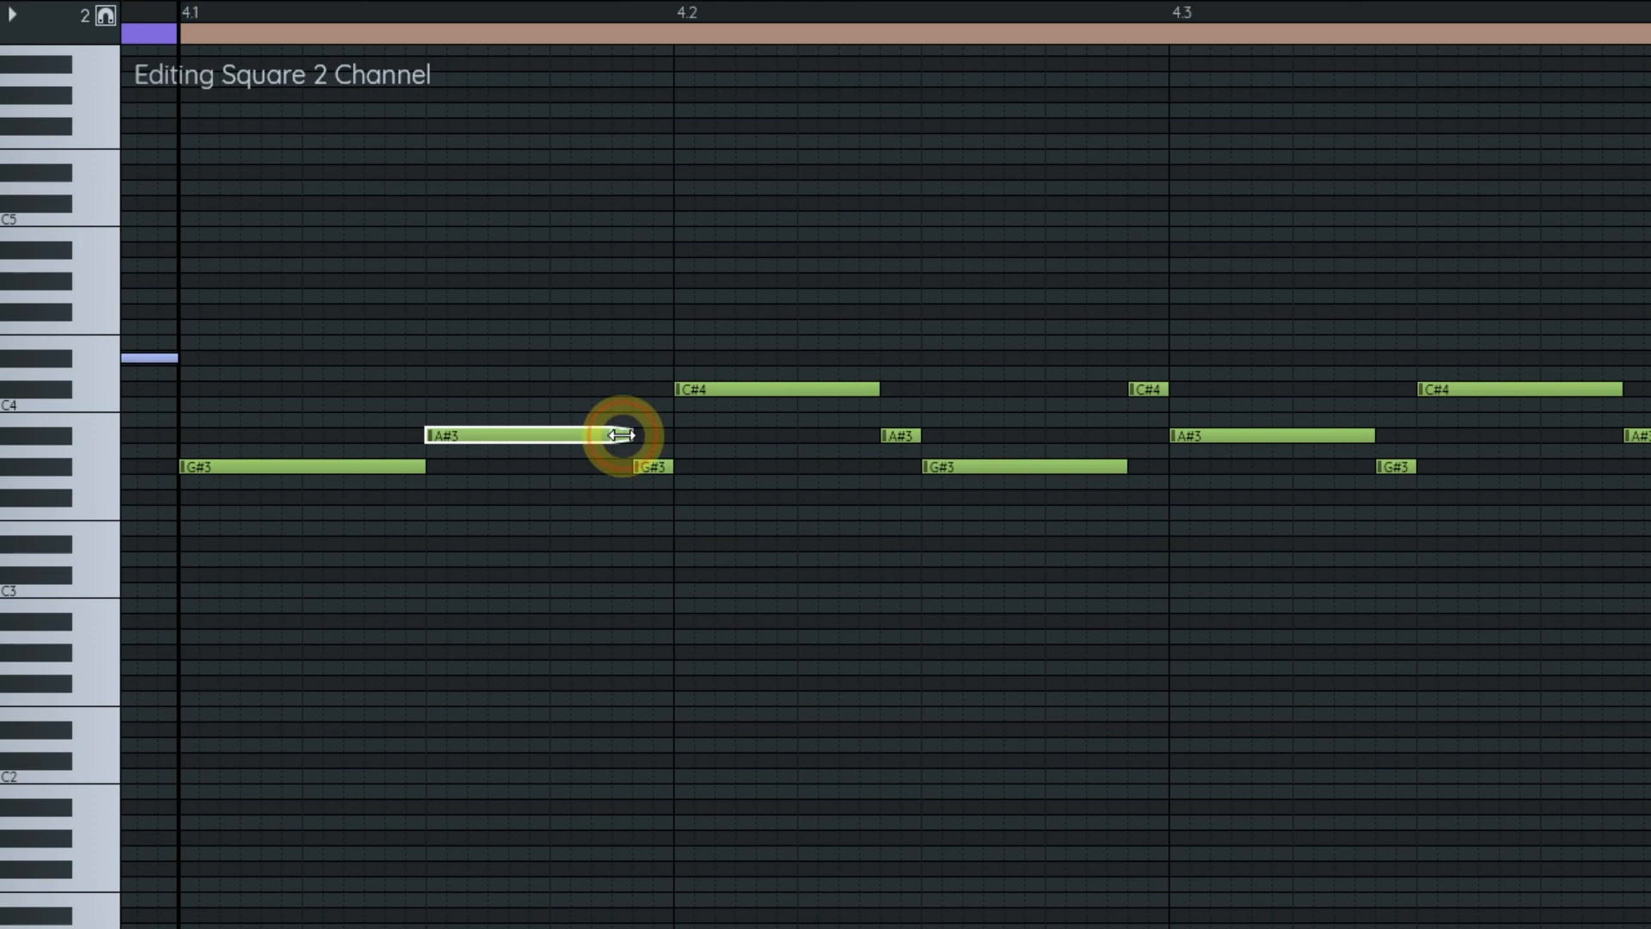
key("a")
left_click(645, 467)
left_click(870, 389)
key("a")
key("a")
left_click(884, 430)
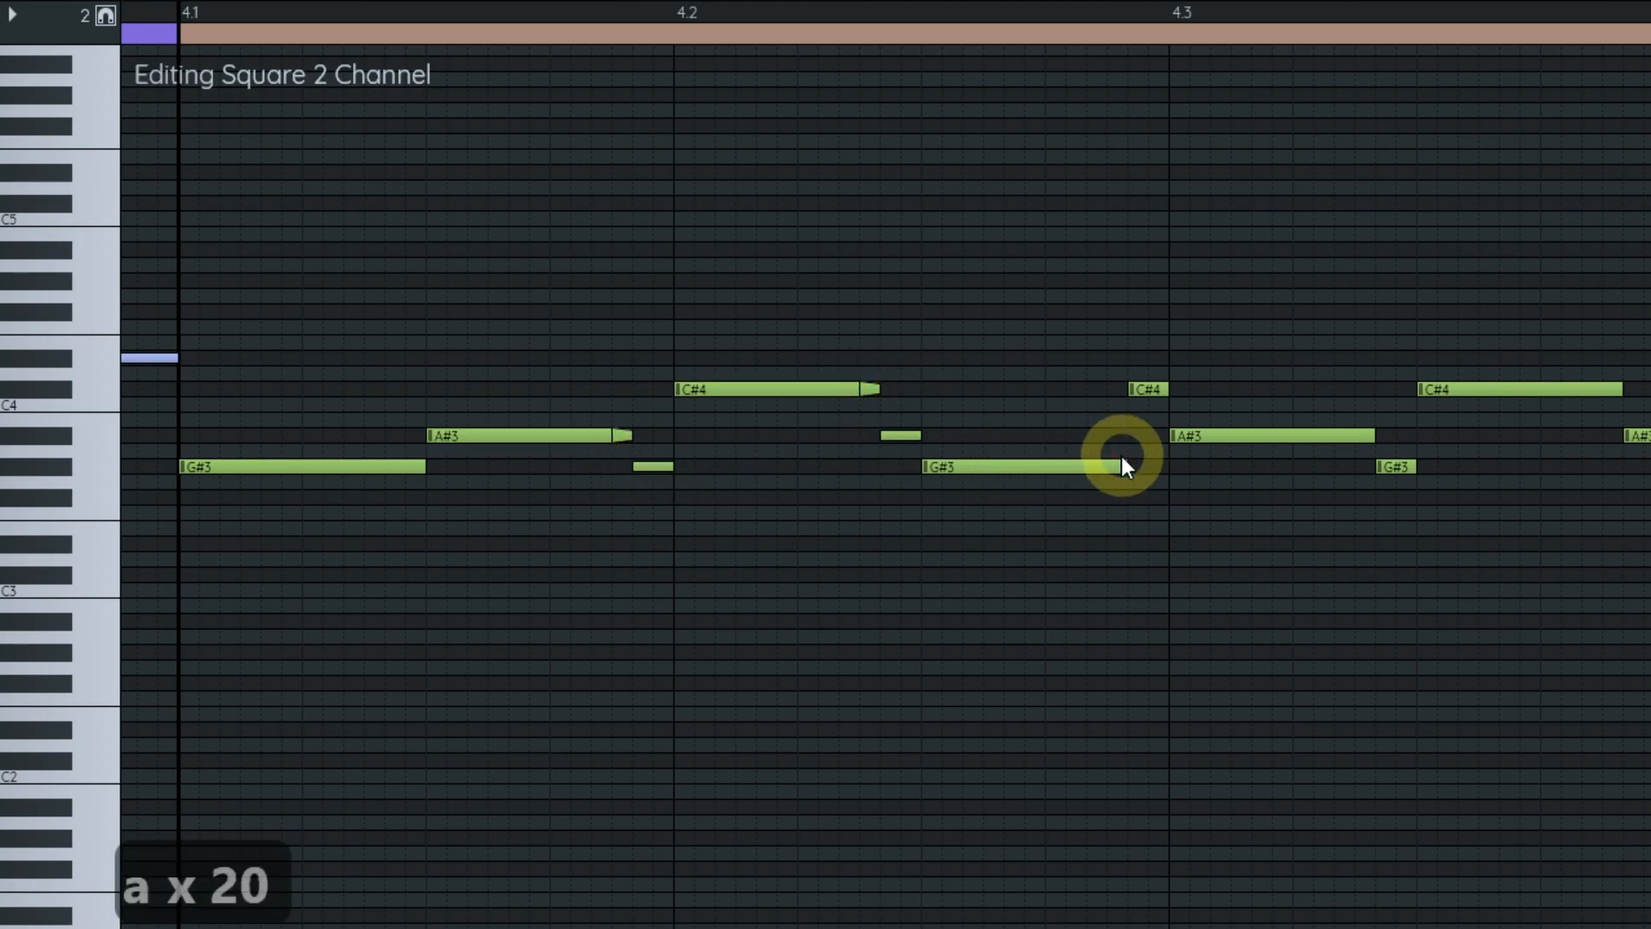
left_click(1115, 466)
key("a")
left_click(1136, 388)
left_click_drag(1199, 611, 732, 543)
scroll(878, 626, "down", 1)
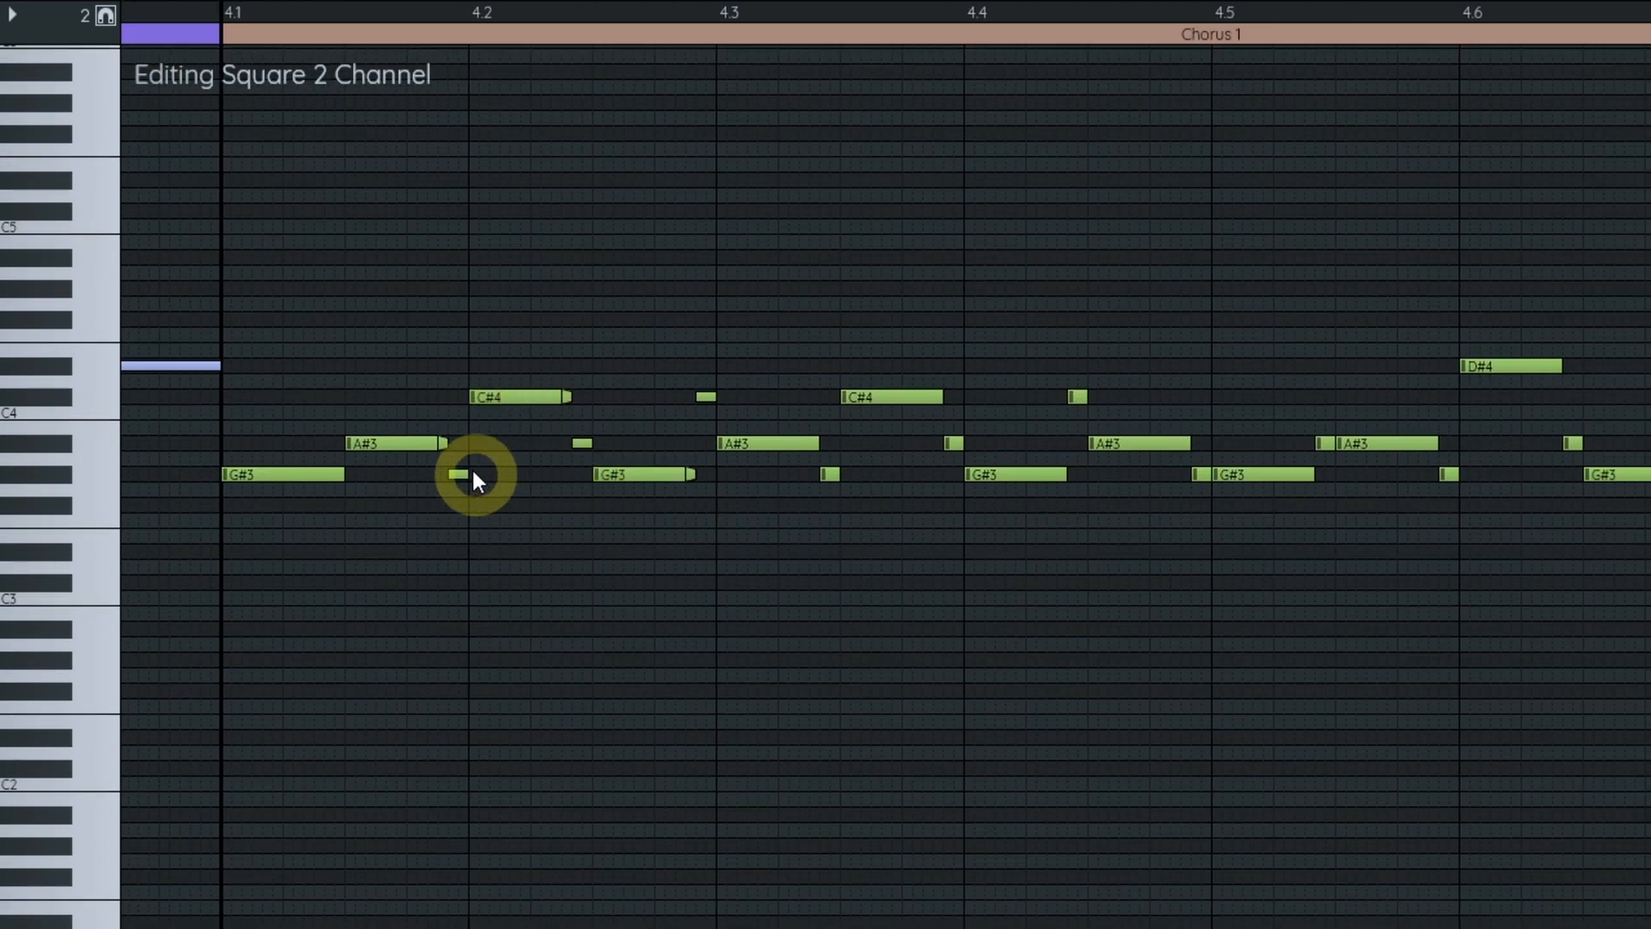
- Add release points near the ends of the long A#3 and C#4 in beat 4.3, and remove the attacks from their echo notes
left_click_drag(514, 530, 447, 543)
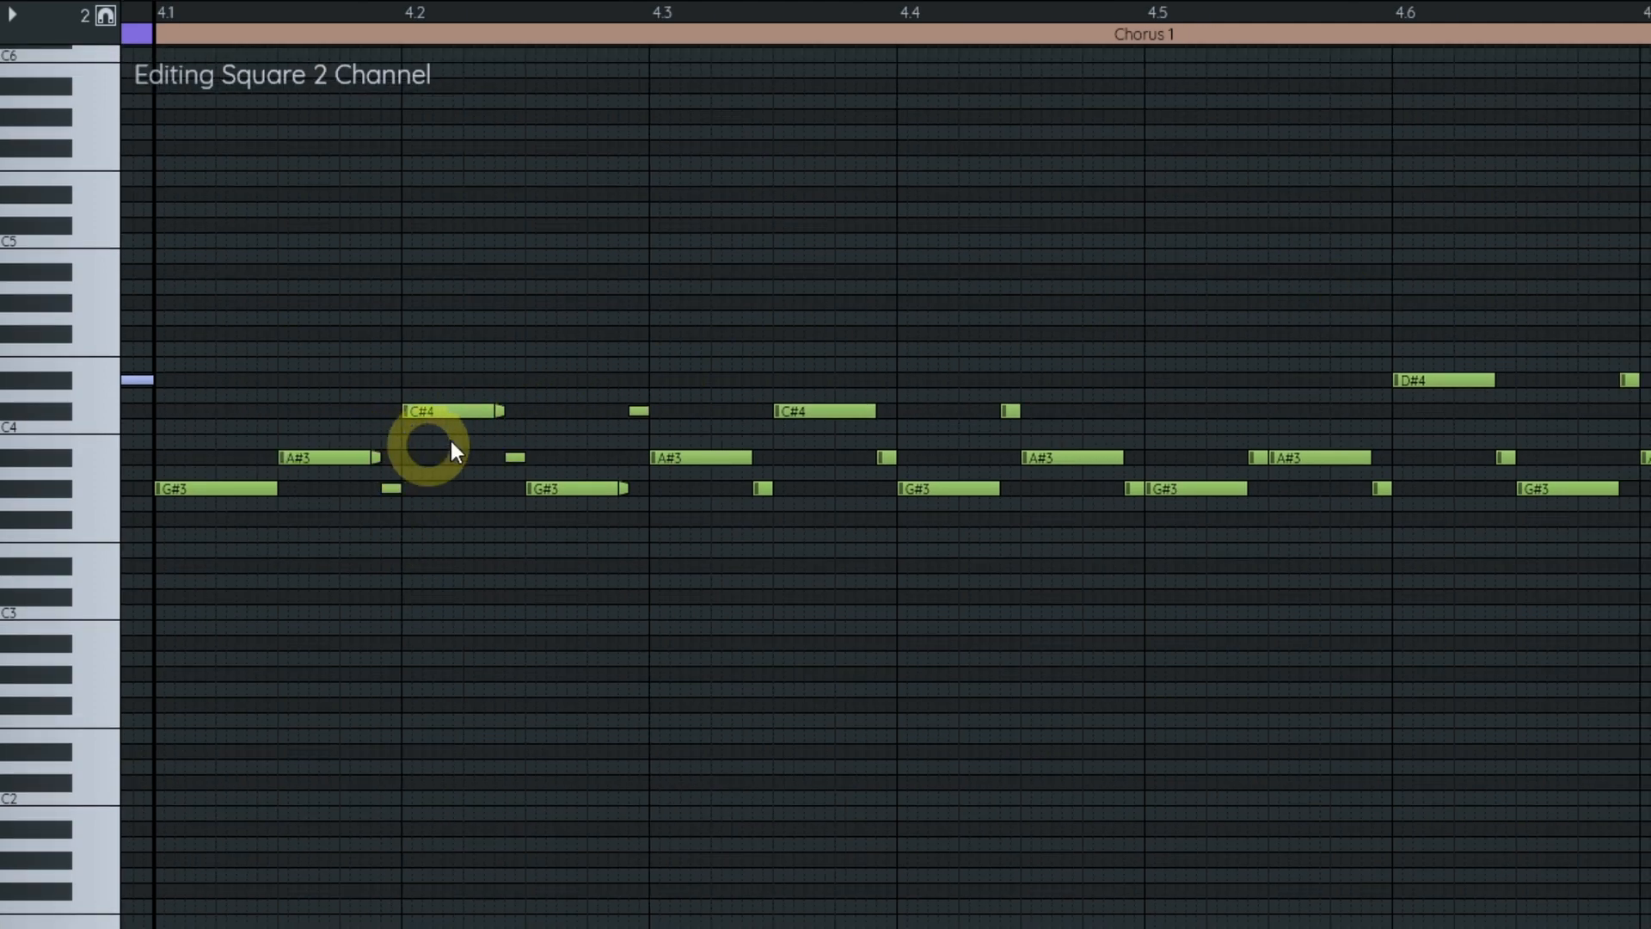
scroll(680, 463, "up", 1)
left_click(820, 457, "ctrl")
key("a")
left_click(847, 483)
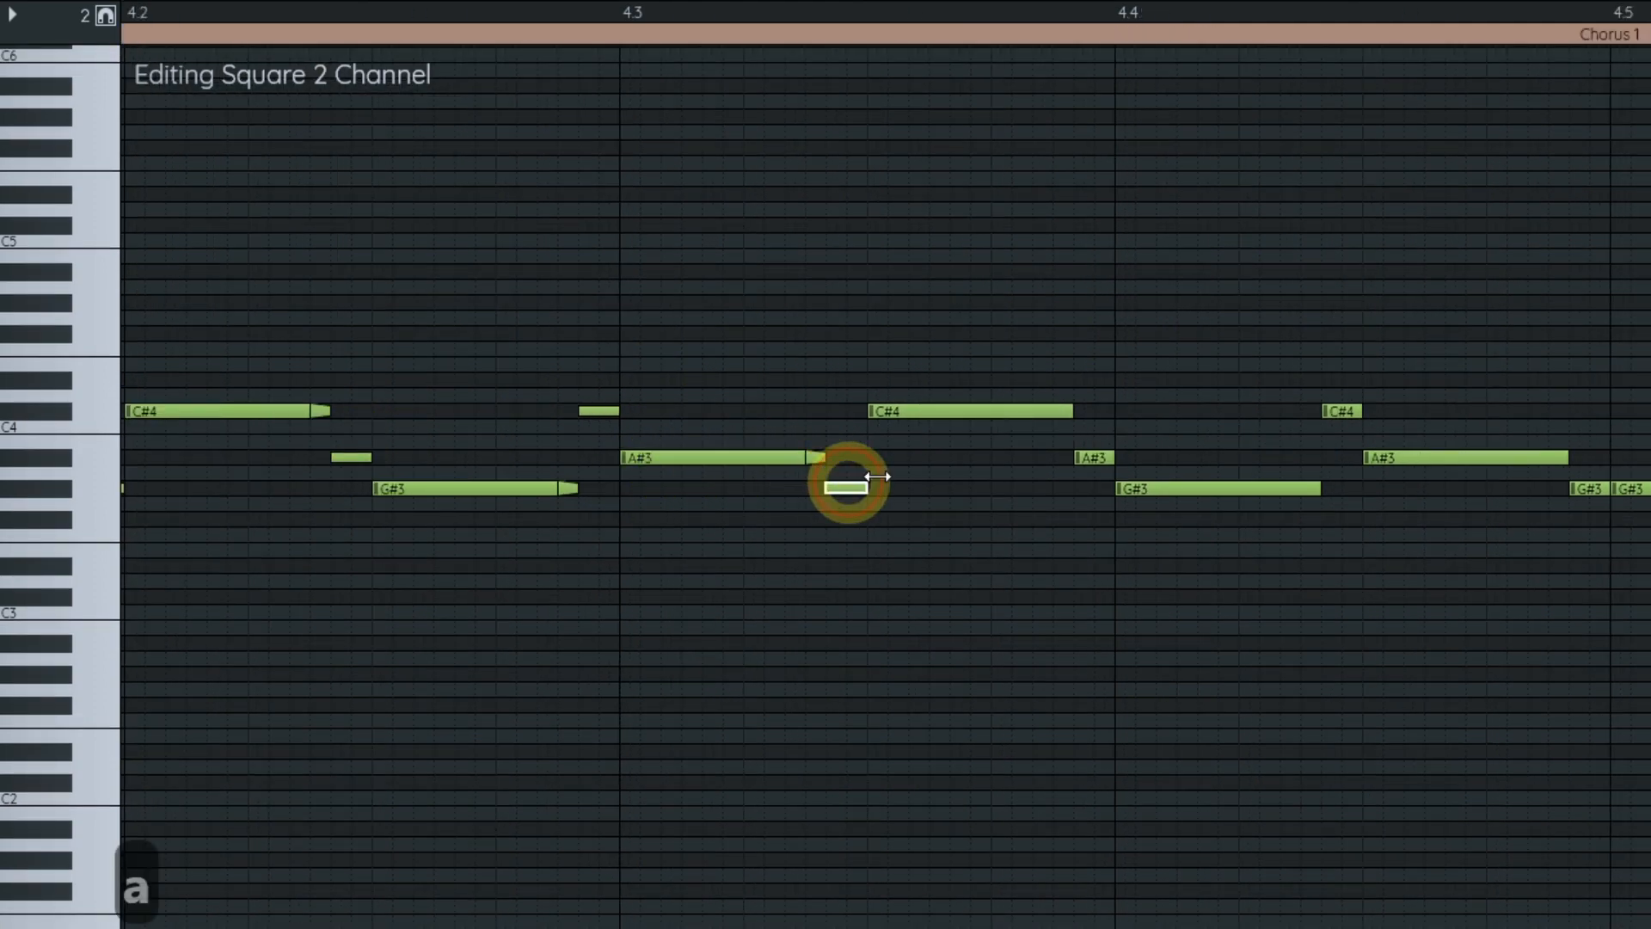
left_click(1067, 412, "ctrl")
key("a")
left_click(1089, 457)
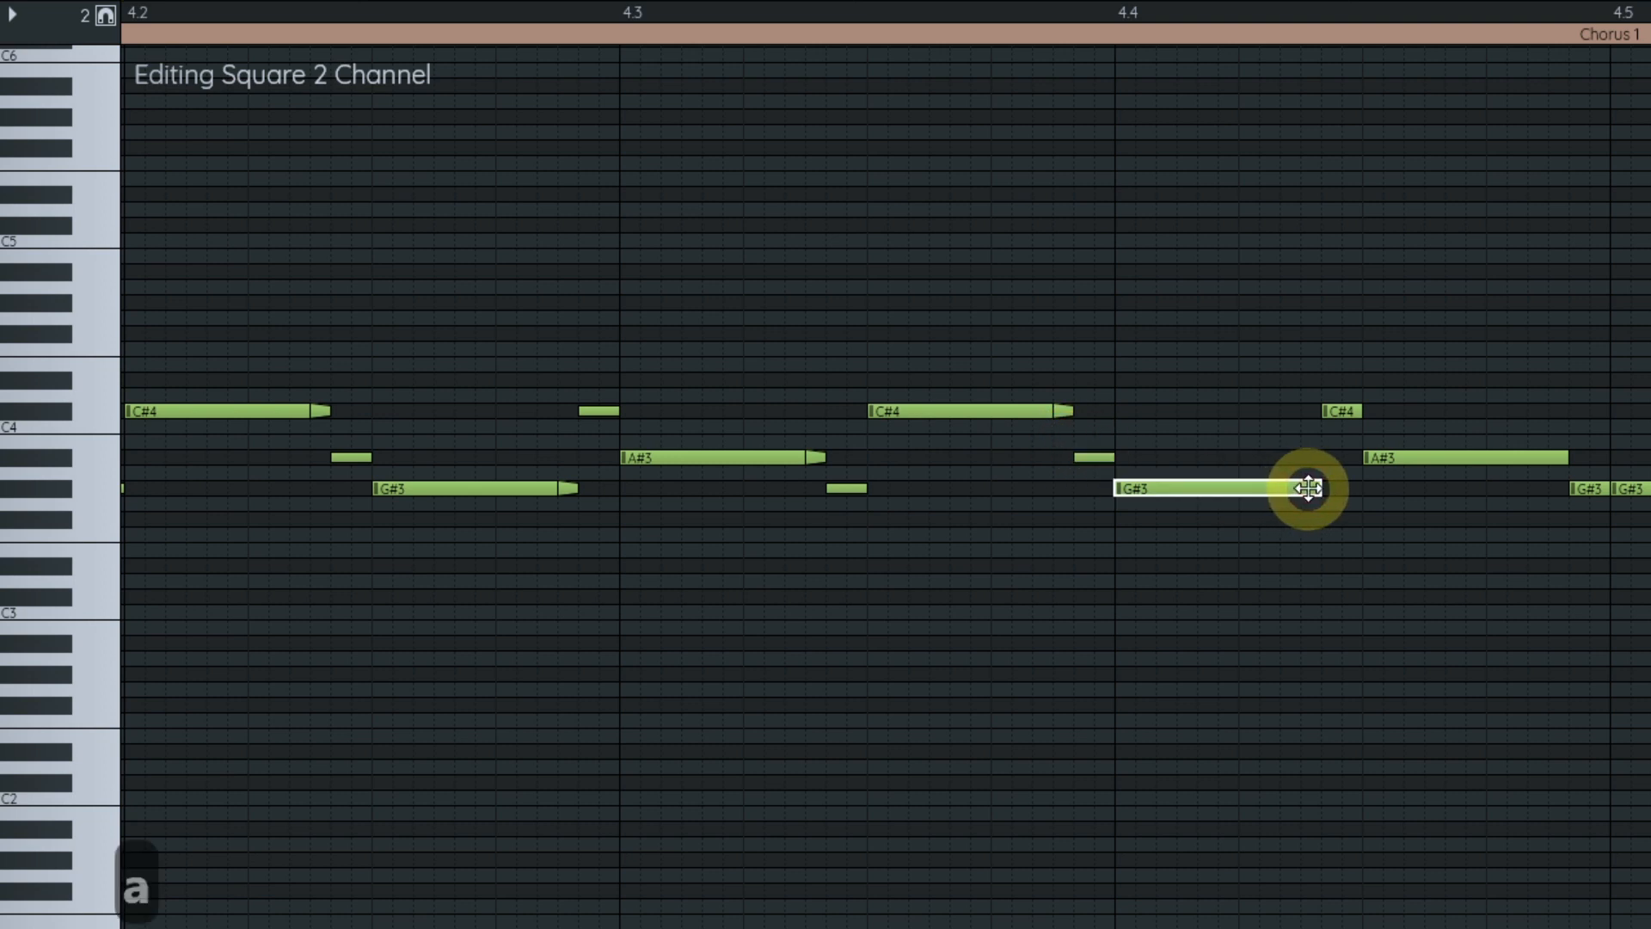
- Add release points to the long G#3 and A#3 in beat 4.4, and remove the attacks from the echo notes that follow
left_click(1308, 489, "ctrl")
key("a")
left_click(1333, 411)
key("a")
left_click(1585, 488)
scroll(1091, 612, "down", 1)
left_click_drag(1091, 612, 508, 607)
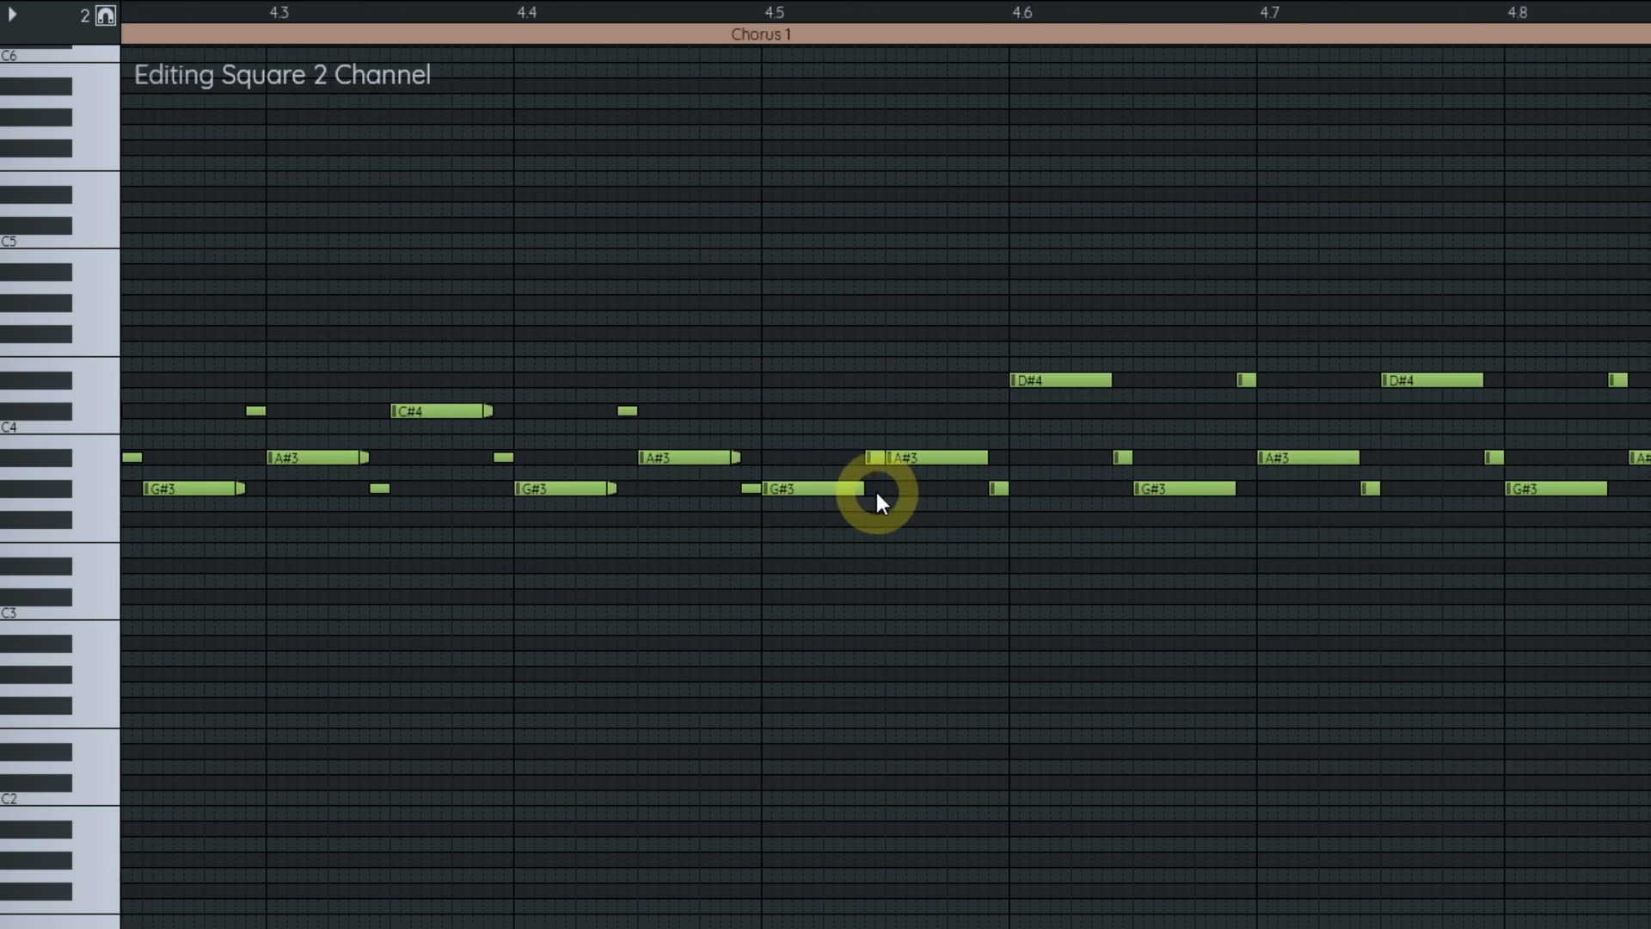
- Add release points near the ends of the long G#3 and A#3 in beat 4.5, and disable the attacks on their echoes
scroll(877, 496, "up", 1)
left_click(860, 490, "ctrl")
key("a")
left_click(867, 457)
left_click(1089, 457, "ctrl")
key("a")
left_click(1342, 379)
- Add release points to the long D#4 and G#3 in beat 4.6, and remove the attacks from the following A#3 and D#4 echoes
left_click(1344, 379, "ctrl")
key("a")
left_click(1355, 457)
left_click(1591, 488, "ctrl")
key("a")
left_click(1605, 379)
left_click_drag(1624, 627, 773, 624)
- Add release points to the long A#3 and D#4 in beat 4.7, and remove the attacks from the G#3 and A#3 echoes
left_click(983, 454, "ctrl")
key("a")
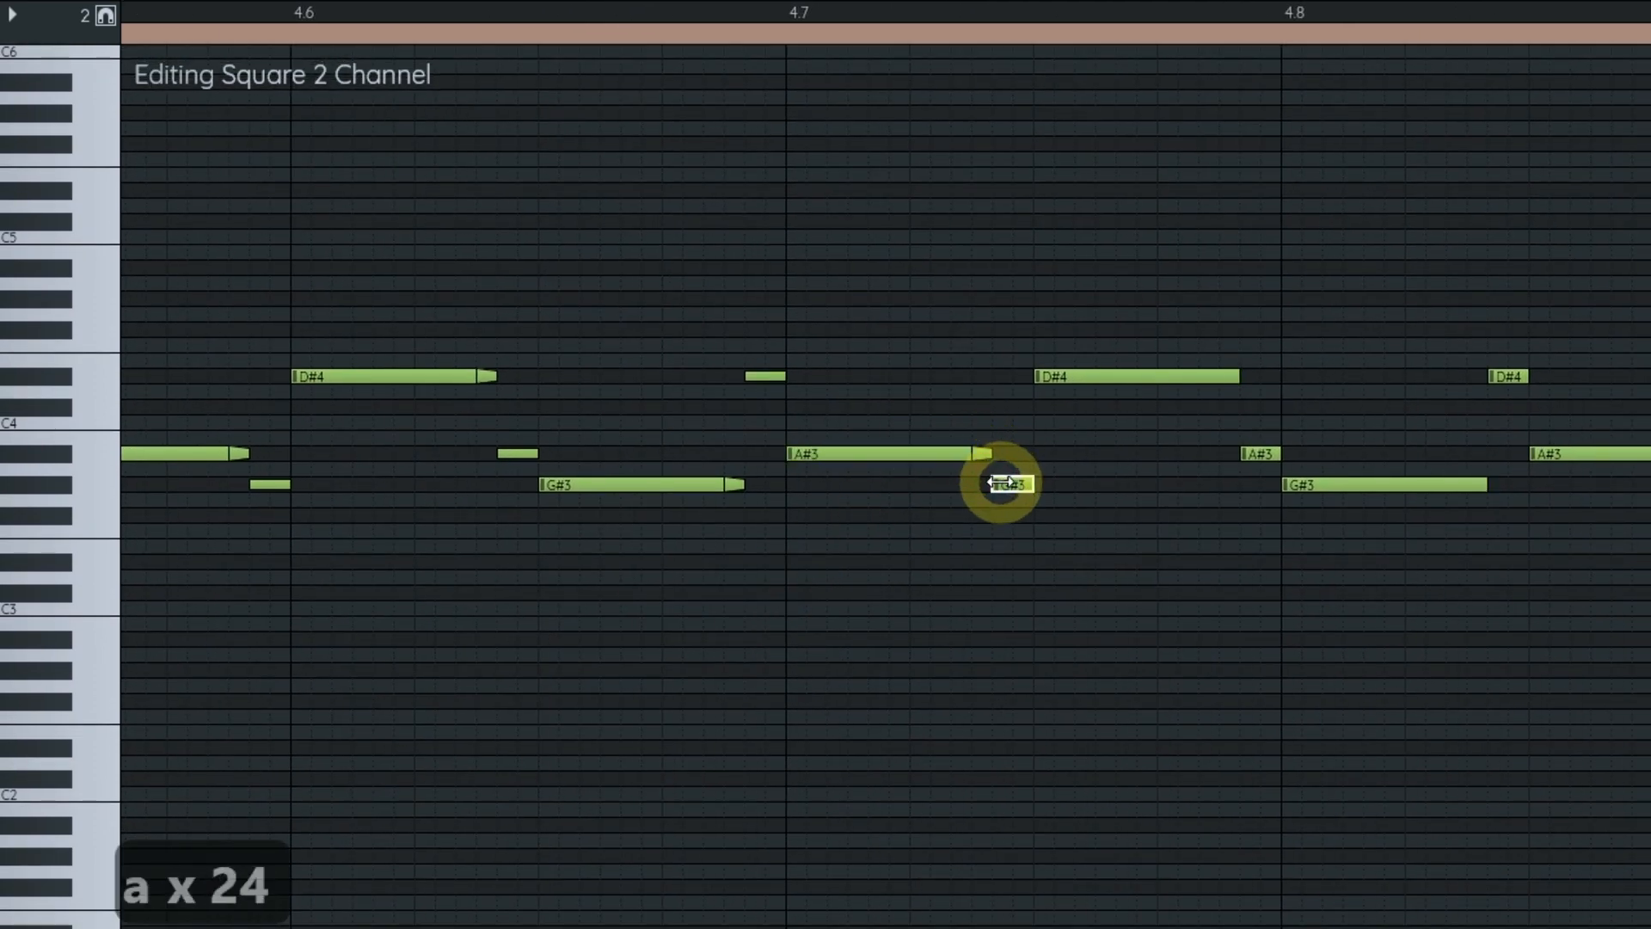
left_click(1005, 484)
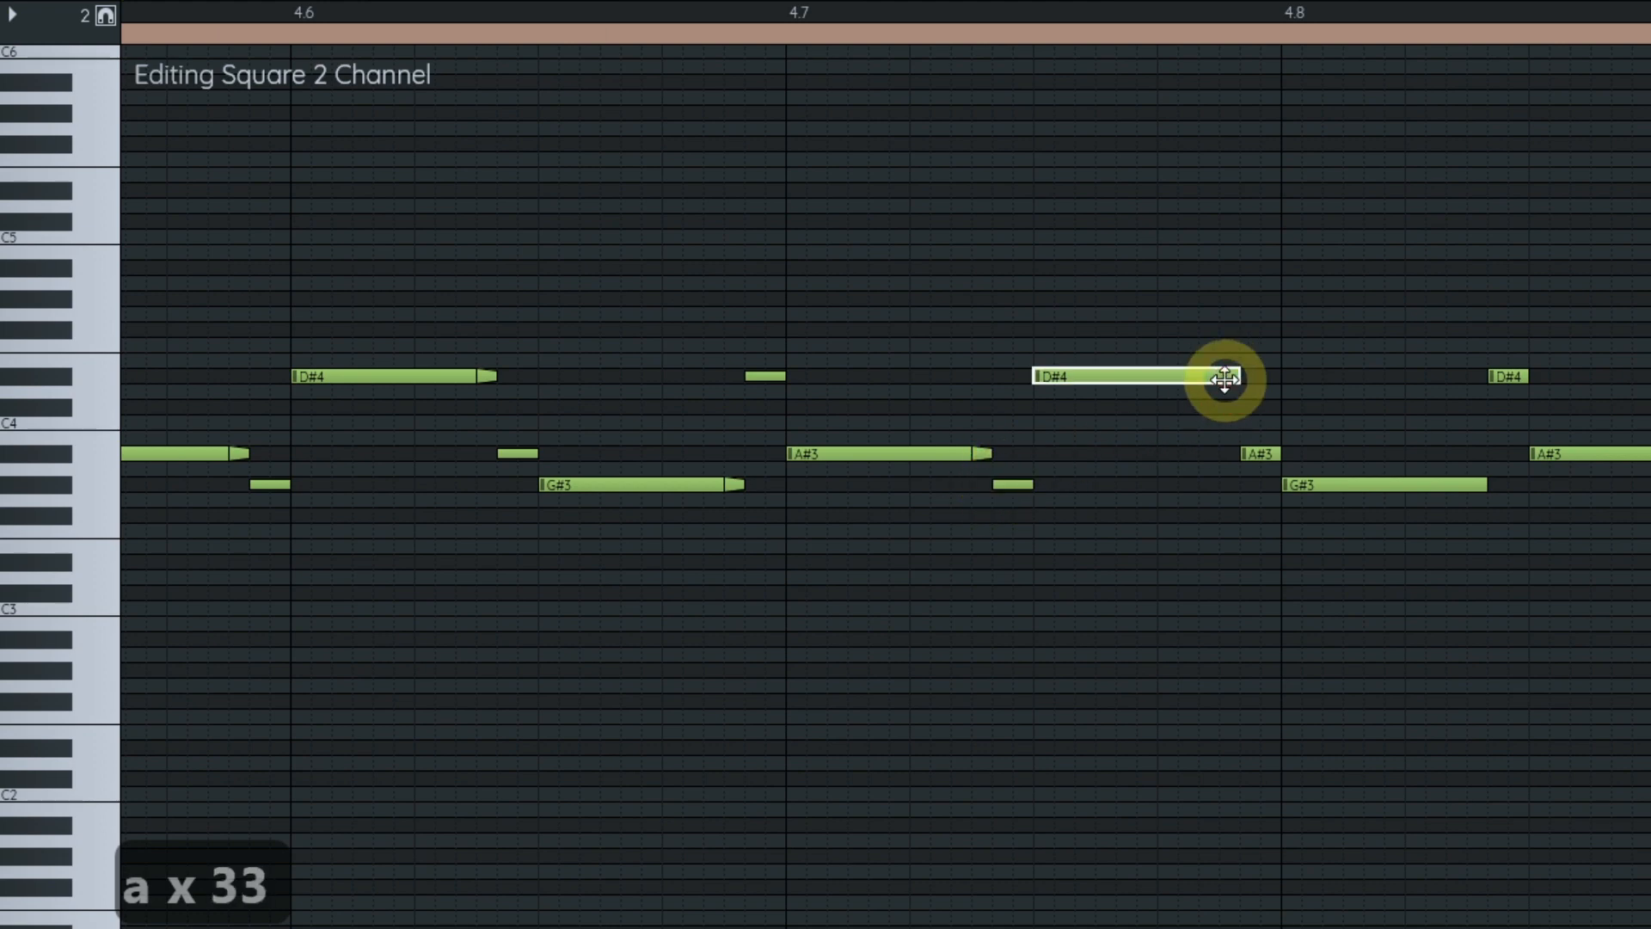
left_click(1251, 453)
left_click_drag(1375, 542, 593, 473)
- Add release points to the long G#3 and A#3 in beat 4.8, and remove the attacks from the last two Chorus 1 echoes
left_click(669, 470, "ctrl")
key("a")
left_click(690, 365)
left_click(921, 440, "ctrl")
key("a")
left_click(949, 473)
- With snapping turned off, shorten the Chorus 2 notes up to beat 5.4 and fill each gap with a short echo of the preceding note
left_click_drag(1209, 521, 734, 467)
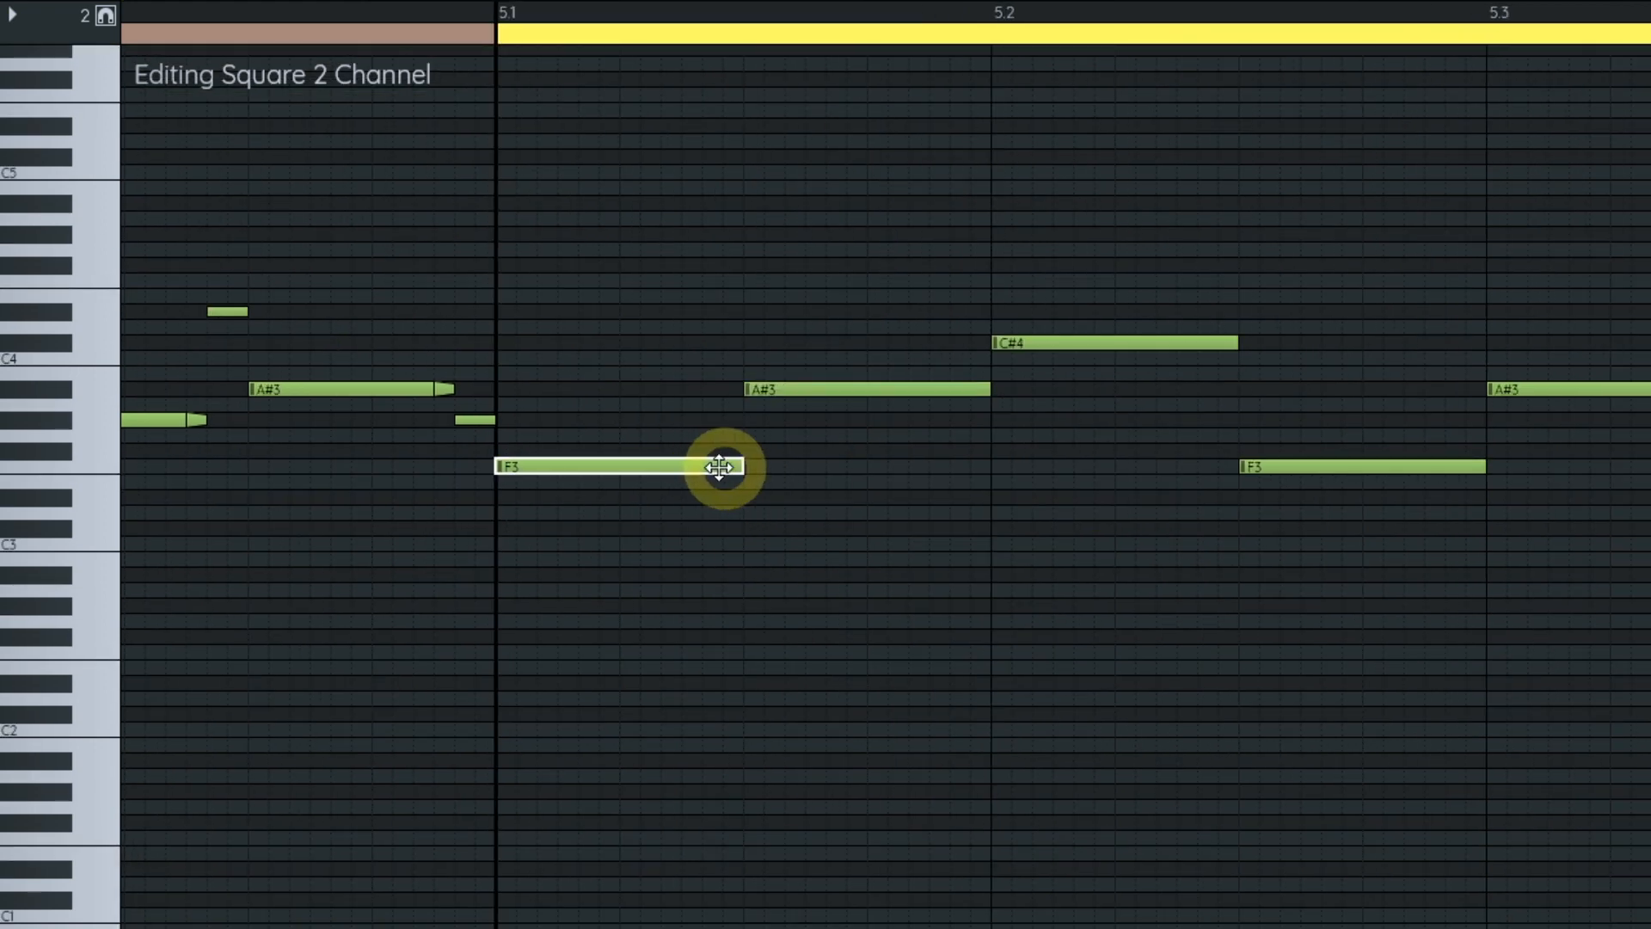
key("s")
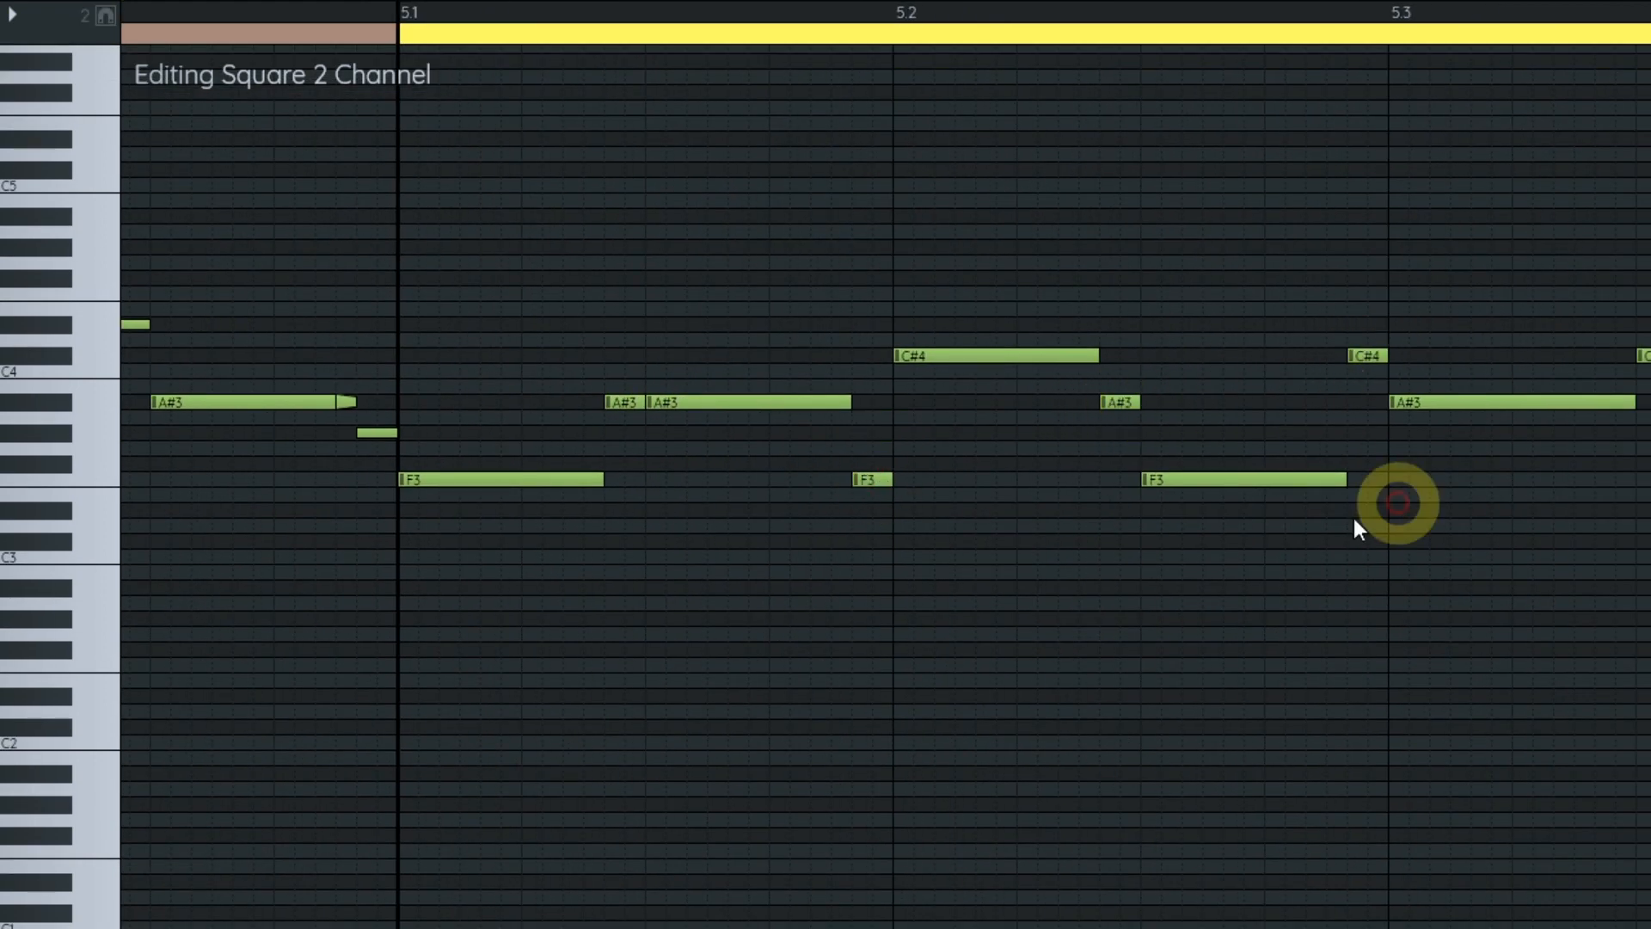
left_click(1616, 479)
left_click_drag(1628, 479, 1240, 503)
left_click(1473, 425)
mouse_move(1548, 482)
left_mouse_down()
mouse_move(901, 489)
mouse_move(912, 519)
left_mouse_up()
- Continue shortening the Chorus 2 notes from beat 5.4 through the rising part, placing short echo notes in the gaps
left_click(1070, 387)
left_click(1321, 511)
left_click(1567, 435)
mouse_move(1610, 430)
left_mouse_down()
mouse_move(556, 487)
mouse_move(1116, 432)
left_mouse_up()
left_click(802, 428)
left_click(1061, 350)
left_click(1299, 304)
- Add release points near the ends of the main notes in the second half of Chorus 2, and remove the attacks from their echoes
left_click(1258, 241, "ctrl")
key("a")
left_click(1292, 305)
left_click(1067, 449, "ctrl")
key("a")
left_click(1104, 308)
left_click_drag(688, 387, 1209, 399)
left_click(1343, 322, "ctrl")
left_click(1108, 483)
left_click(588, 563, "ctrl")
- Add release points to the remaining main notes back to the start of Chorus 2, with the attacks removed from their echoes
left_click_drag(203, 503, 710, 445)
left_click(611, 504)
left_click(592, 428, "ctrl")
left_click_drag(594, 431, 875, 414)
left_click(621, 486, "ctrl")
left_click_drag(641, 379, 1068, 397)
left_click(828, 428)
left_click_drag(551, 430, 1021, 452)
- Play back Chorus 1 and Chorus 2 from just before beat 4.1 to hear the echoes made with release points
scroll(672, 586, "down", 3)
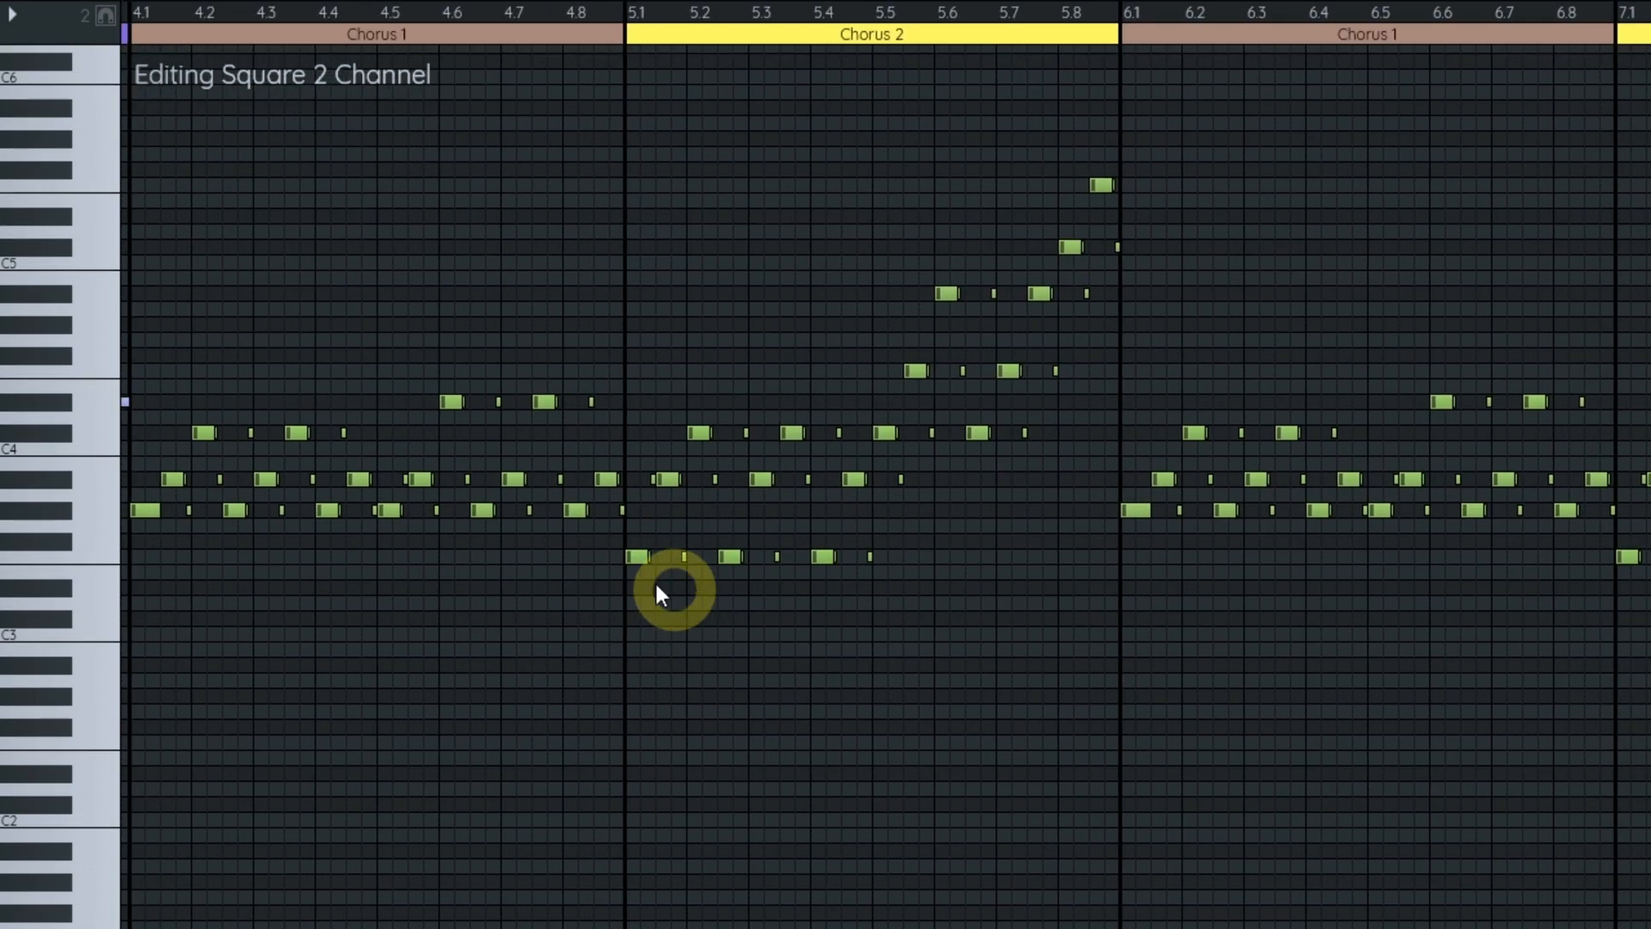
left_click_drag(441, 259, 520, 256)
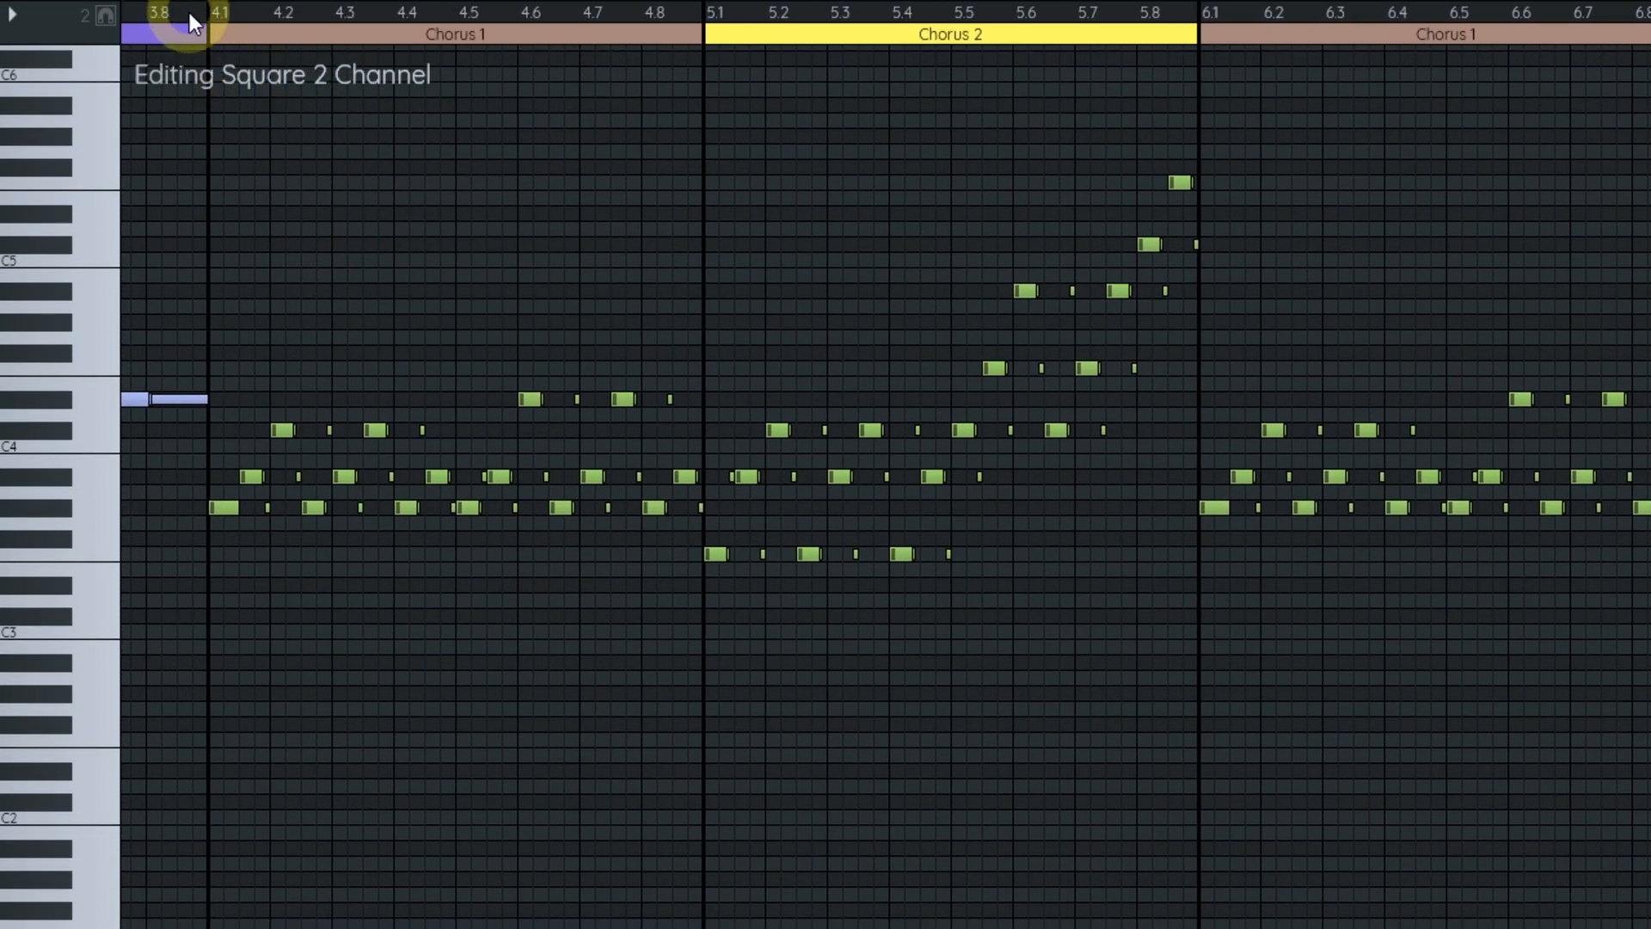
key("space")
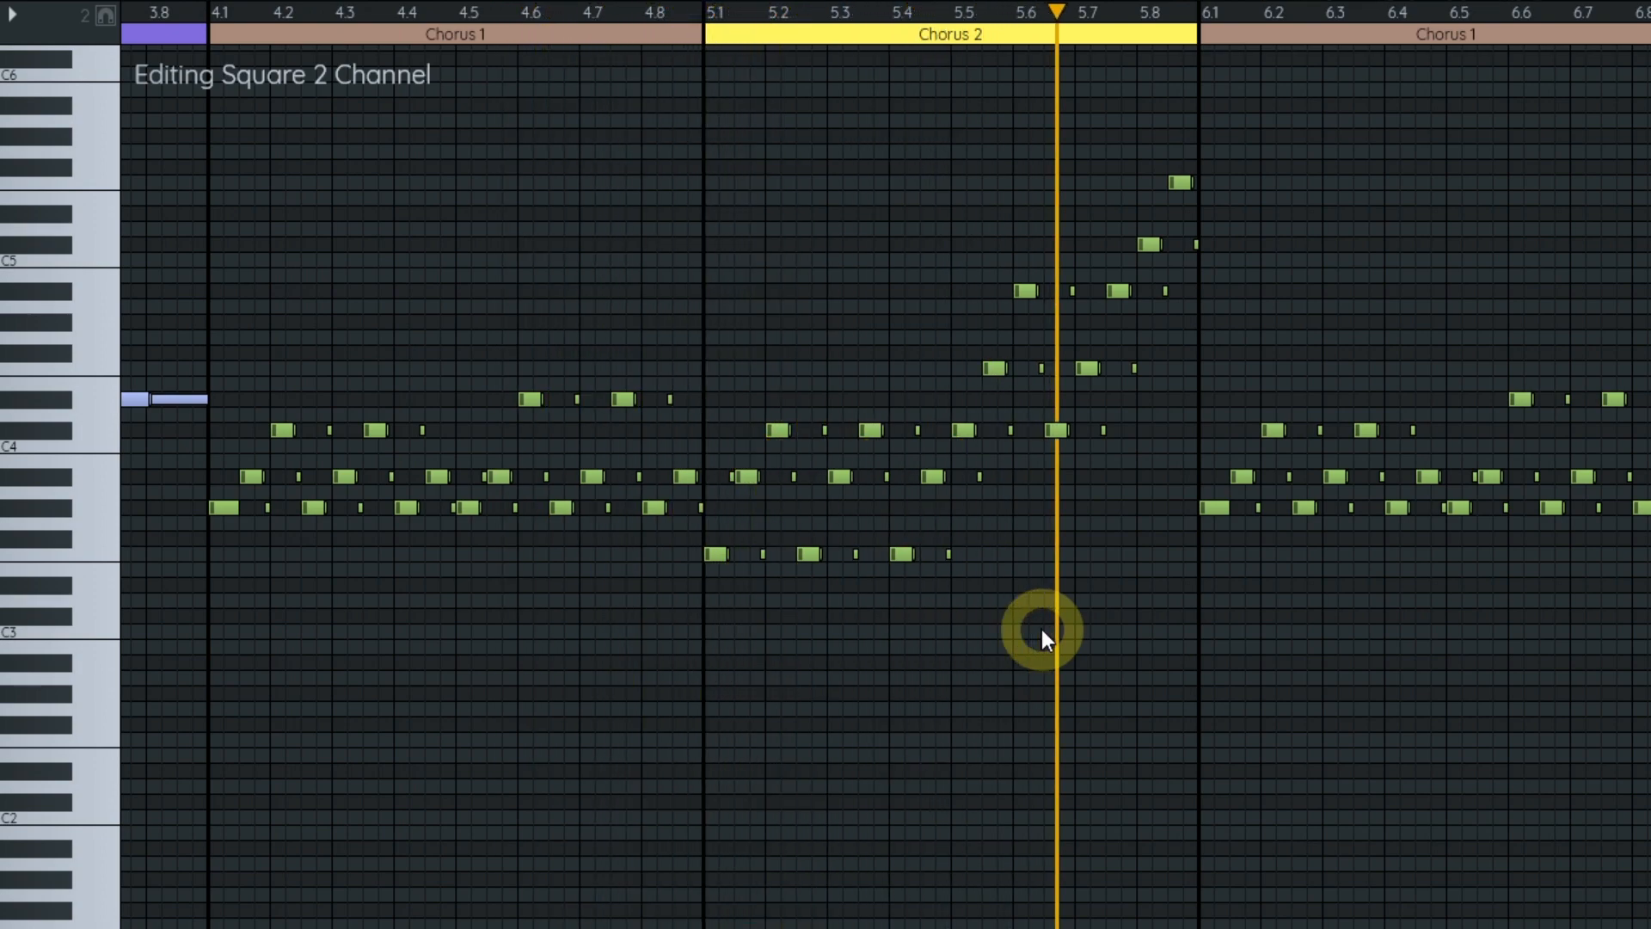
key("space")
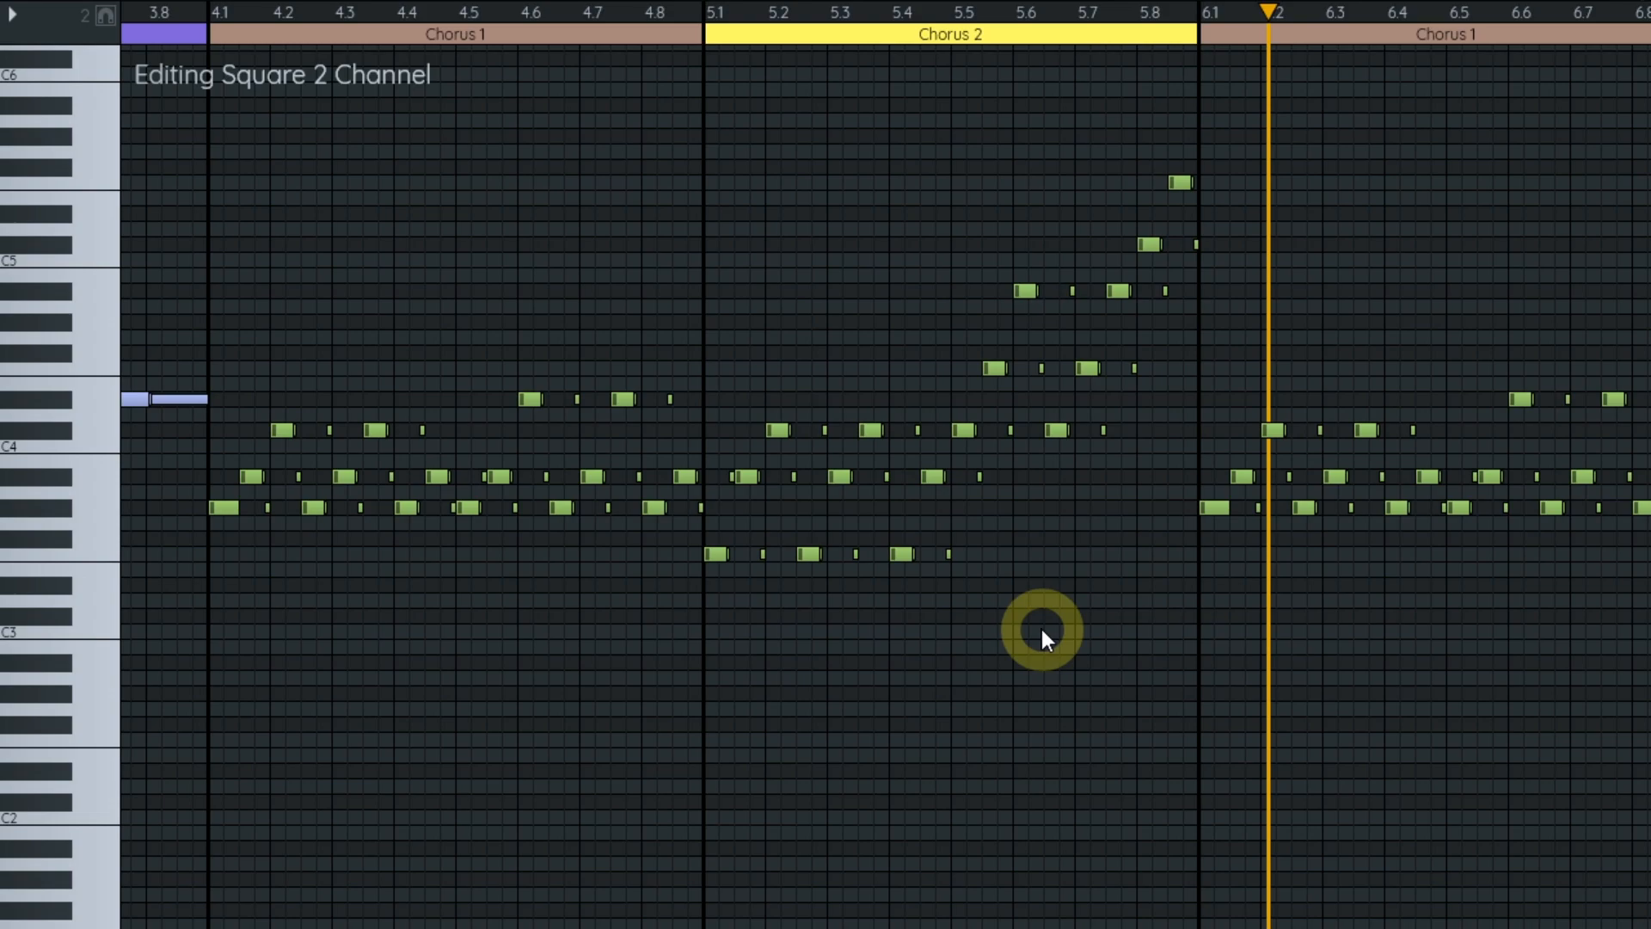
scroll(1045, 636, "right", 2)
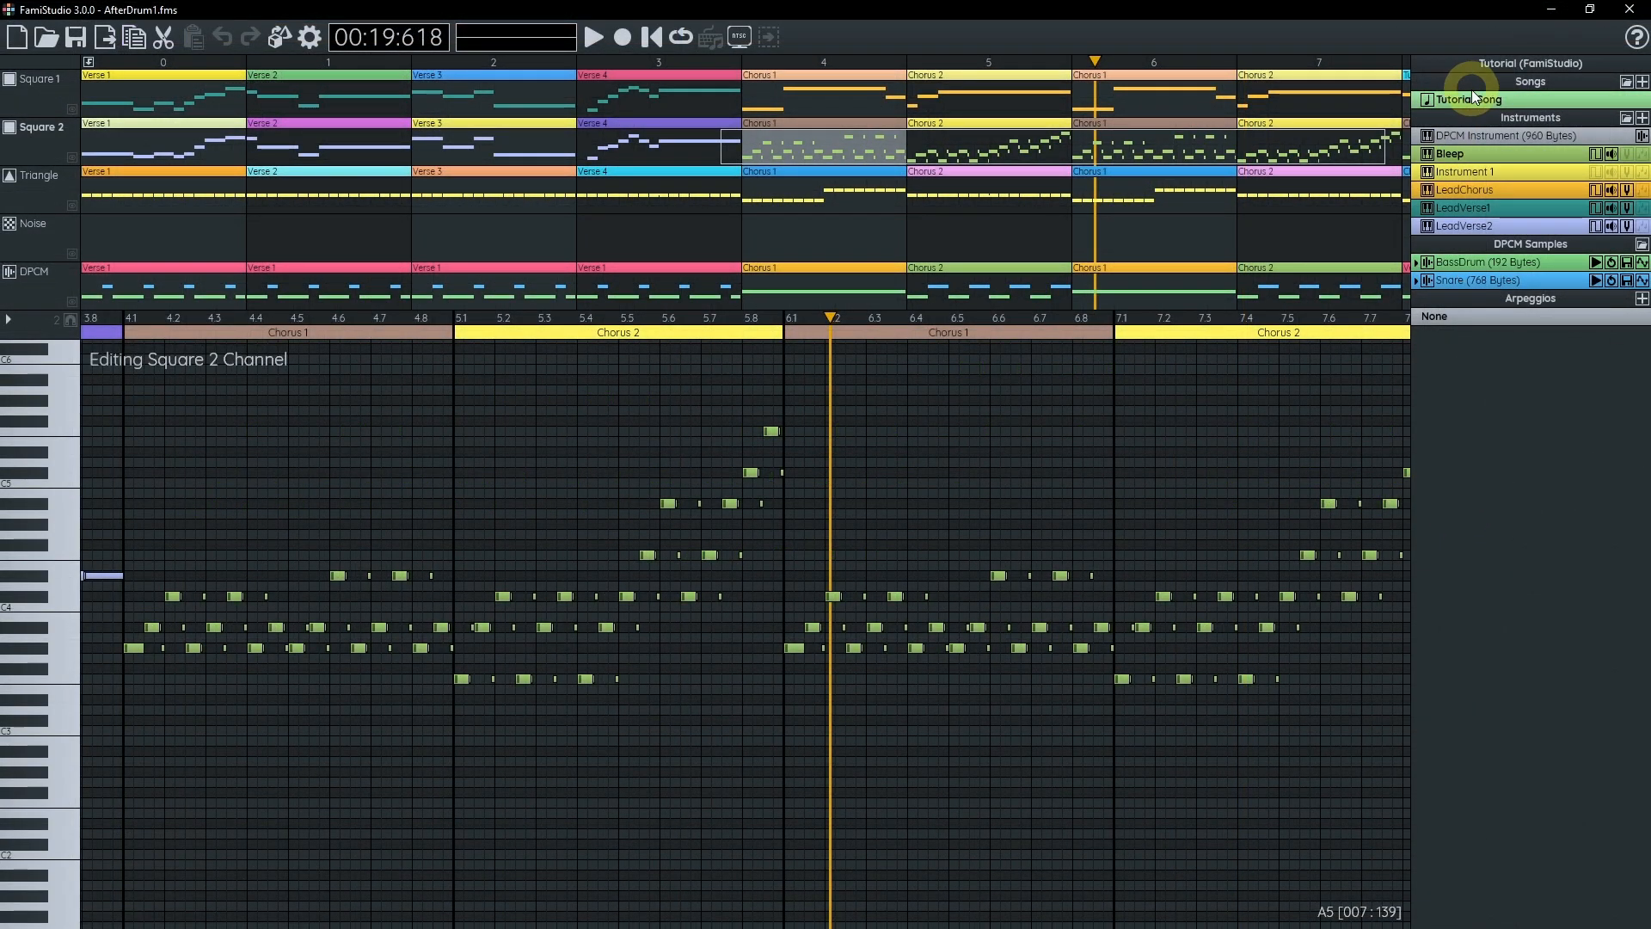
- Rename Instrument 1 to Bass and give it a brown colour
double_click(1504, 172)
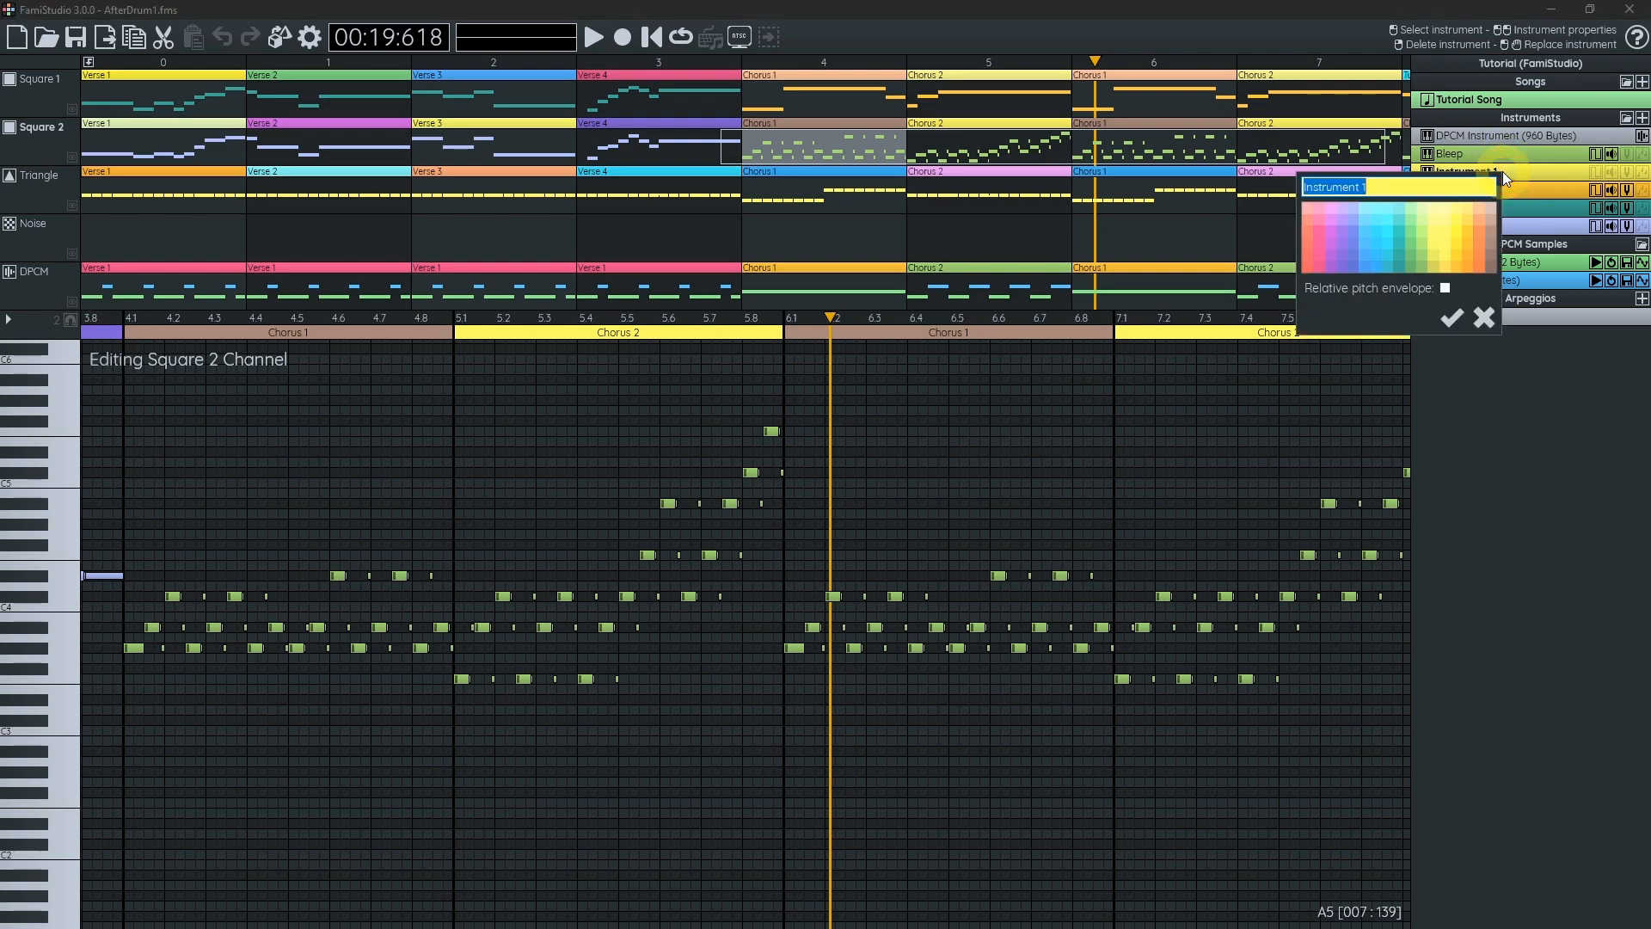
type("Bass")
left_click(1479, 256)
left_click(1456, 319)
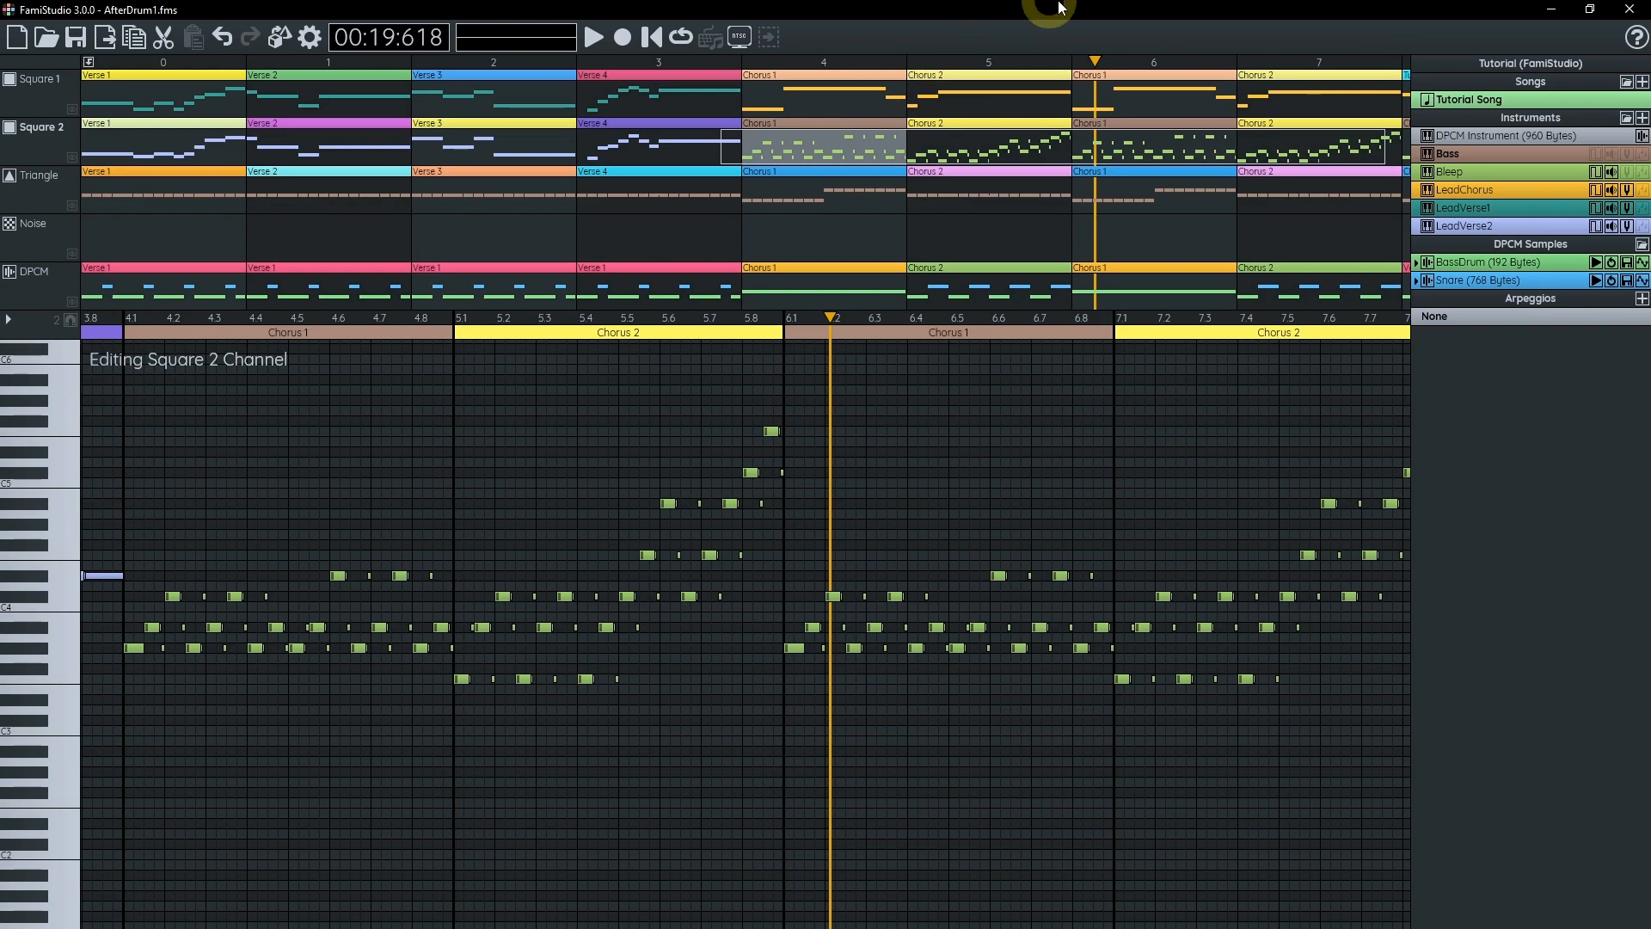
- Add a new instrument to the project and name it HiHat
left_click(1641, 117)
double_click(1464, 184)
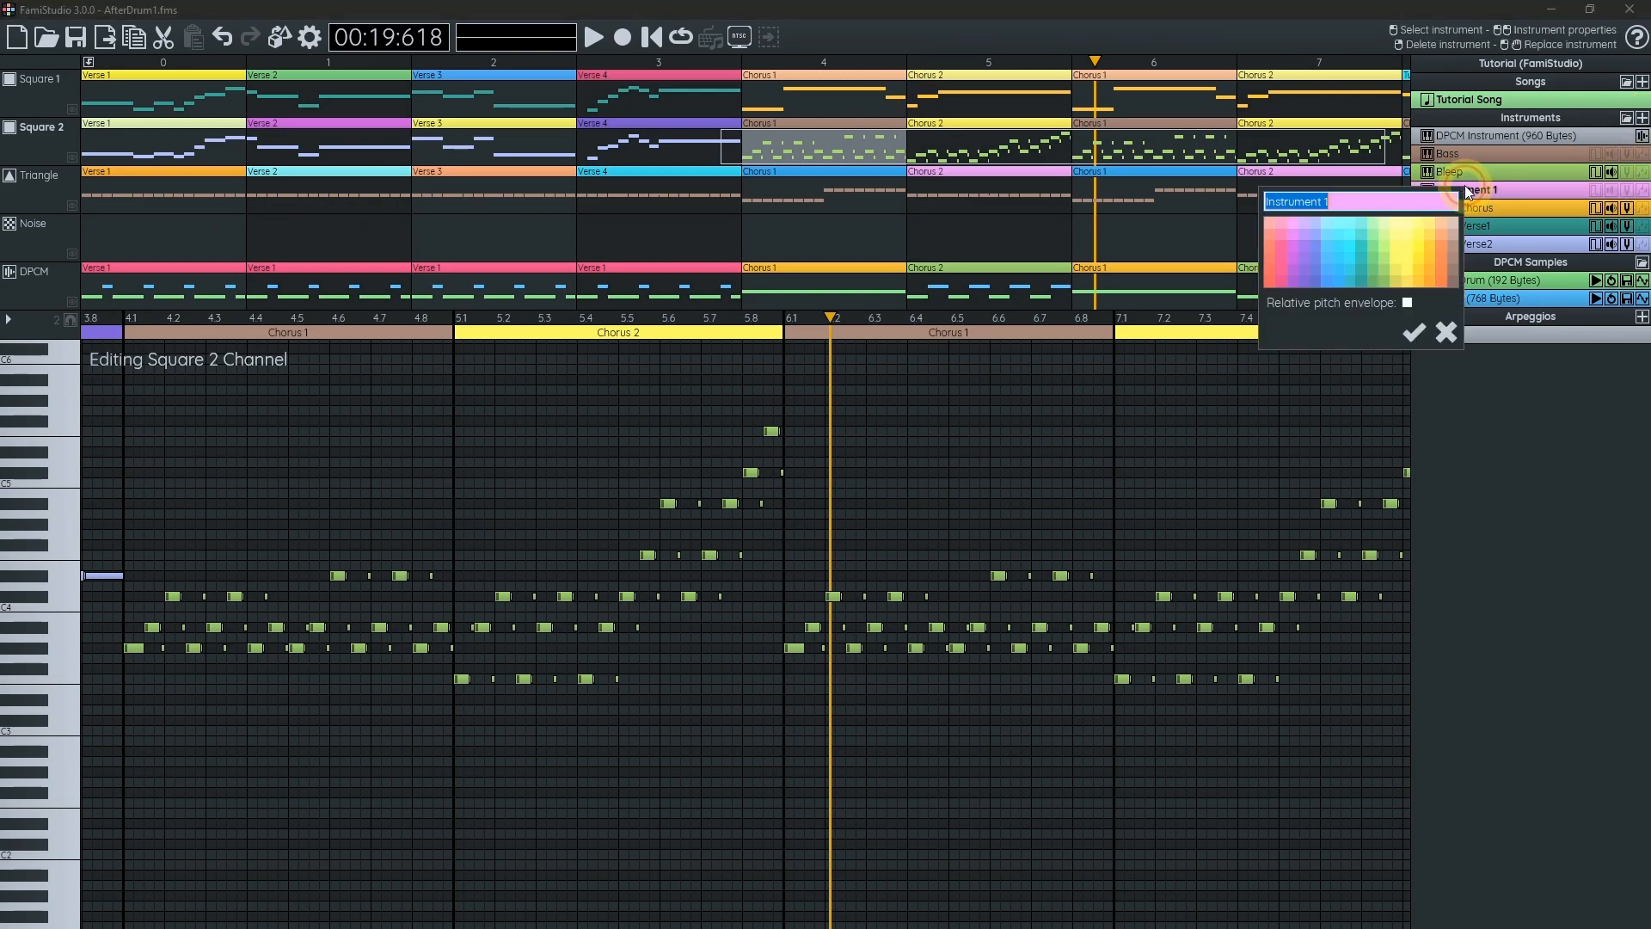
type("HiHat")
key("Return")
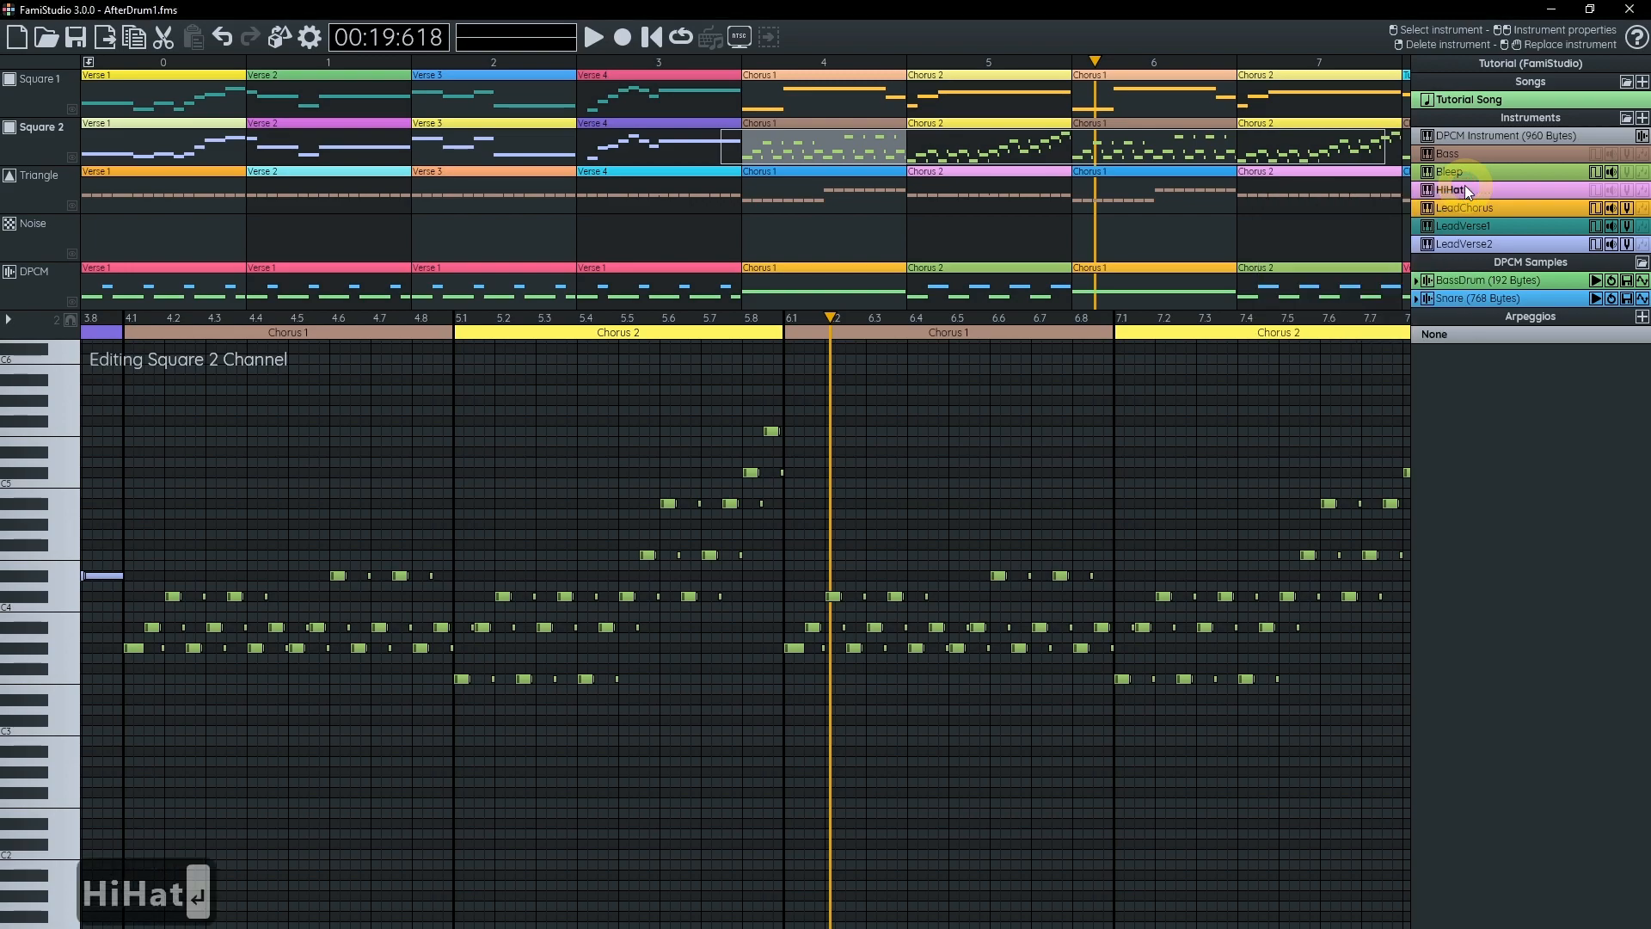
- Shape HiHat's volume envelope over 13 frames as 10, 10, 7, 6, 6, 5, 5, 5, 5, 4, 3, 2, 1
left_click(1610, 191)
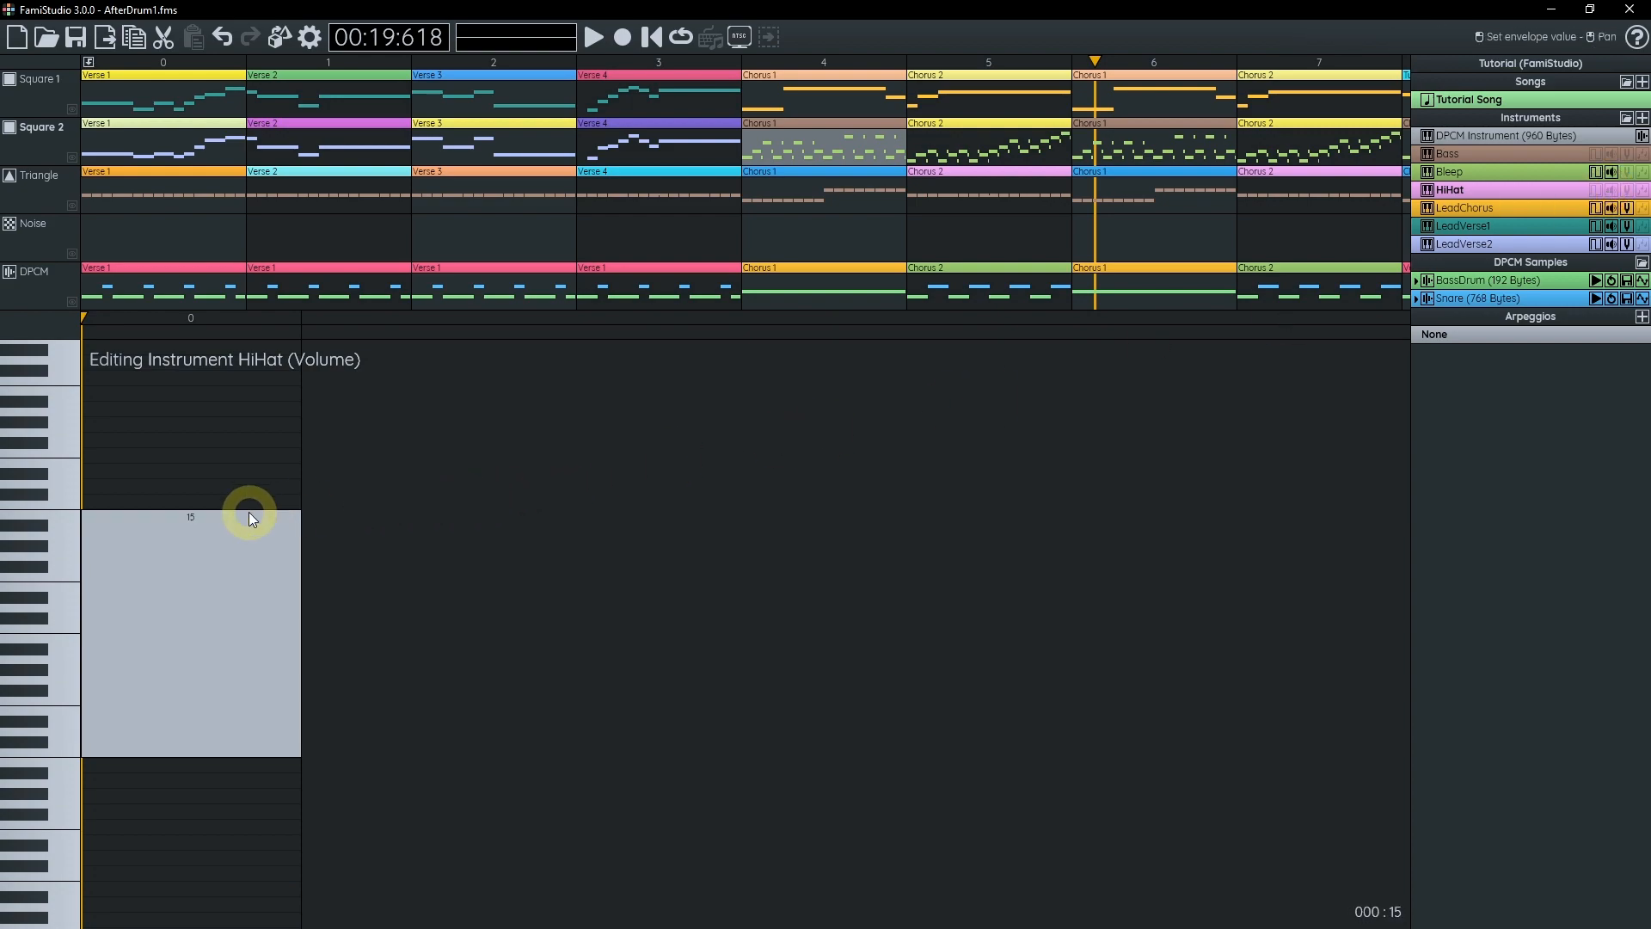
scroll(249, 513, "down", 1)
left_click_drag(399, 316, 1071, 328)
mouse_move(158, 590)
left_mouse_down()
mouse_move(441, 662)
mouse_move(409, 648)
mouse_move(935, 678)
left_mouse_up()
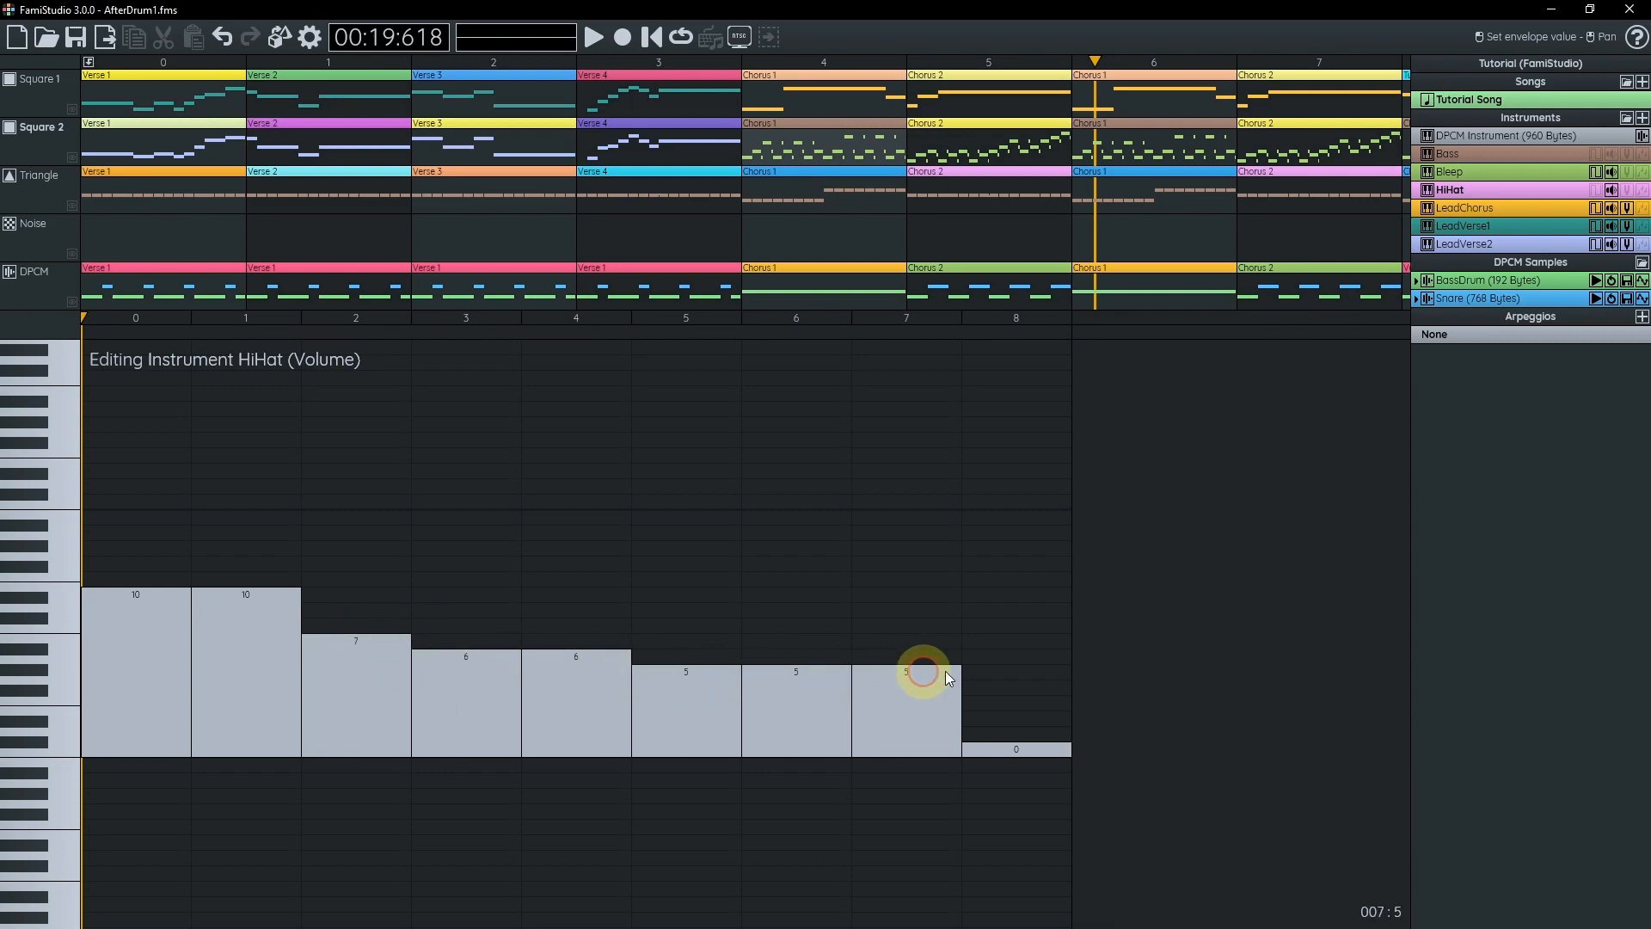
scroll(910, 634, "down", 2)
left_click_drag(343, 320, 657, 320)
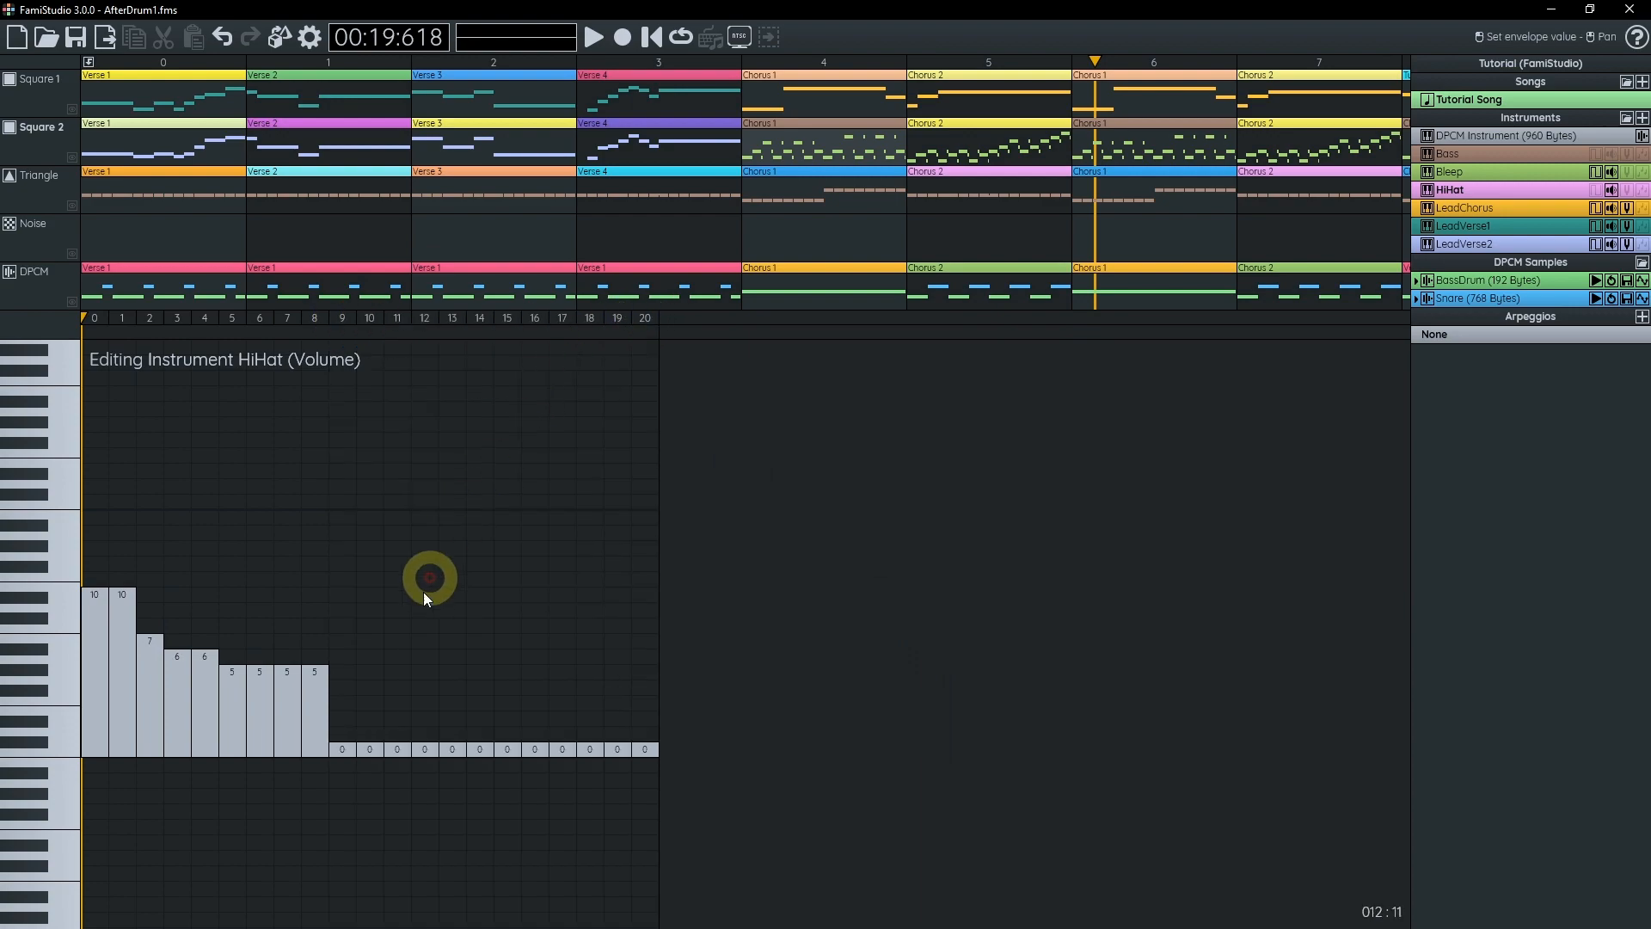
mouse_move(372, 675)
left_mouse_down()
mouse_move(351, 688)
mouse_move(420, 730)
left_mouse_up()
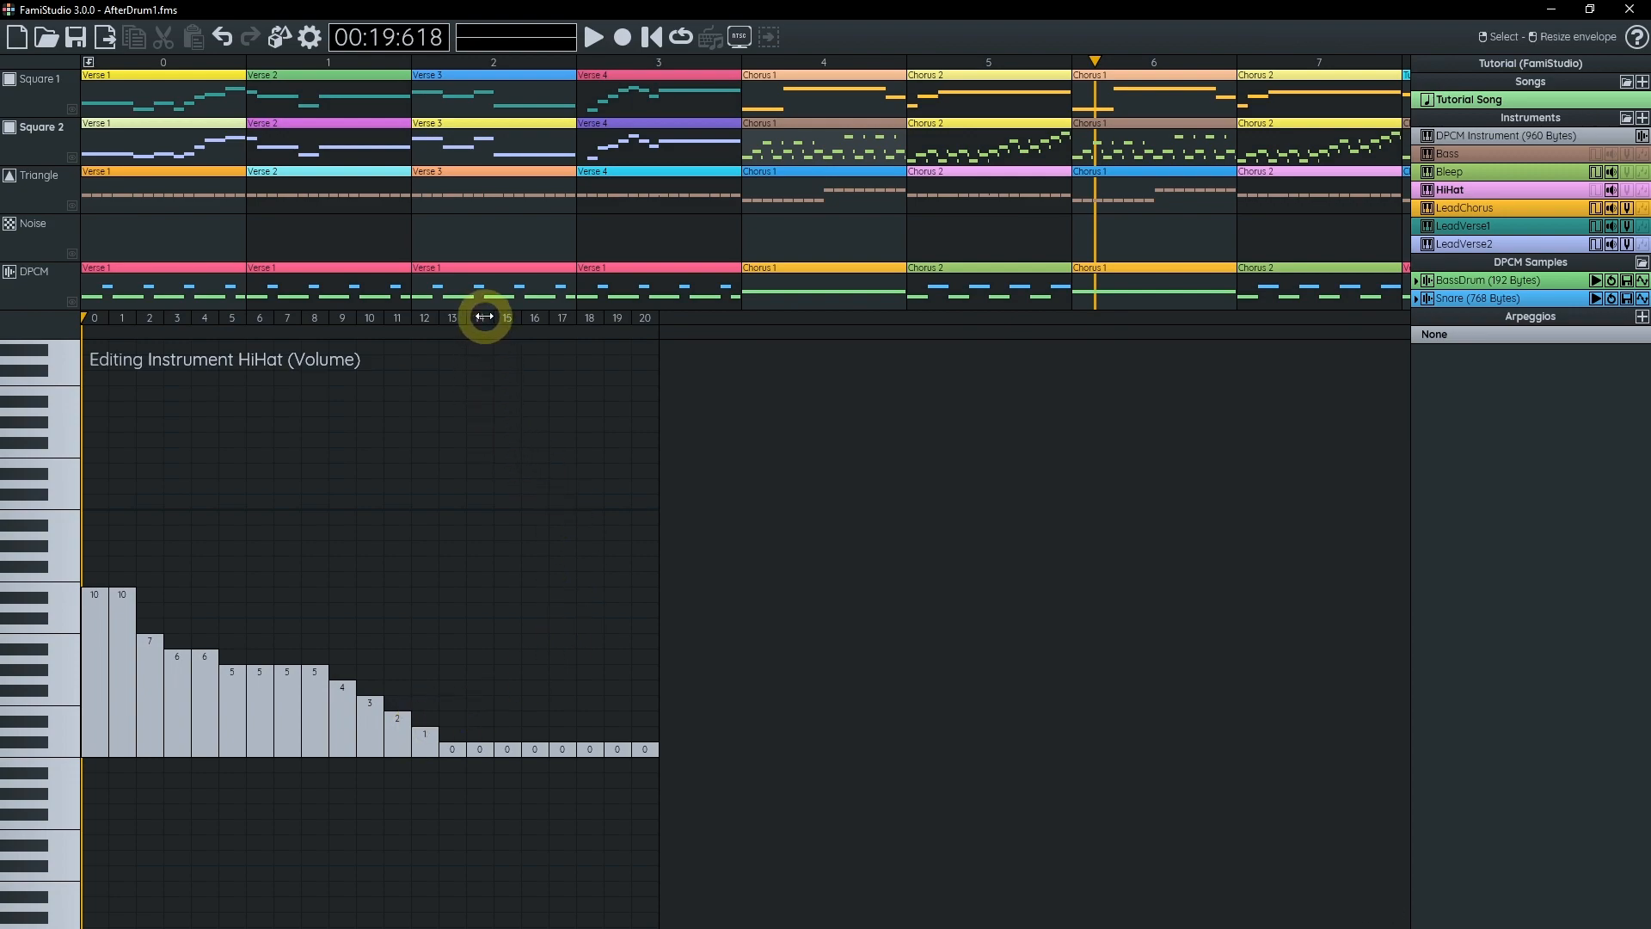
left_click_drag(479, 316, 437, 321)
- Activate the Noise channel and audition the HiHat instrument at several pitches on the piano keys
left_click(34, 233)
left_click(52, 570)
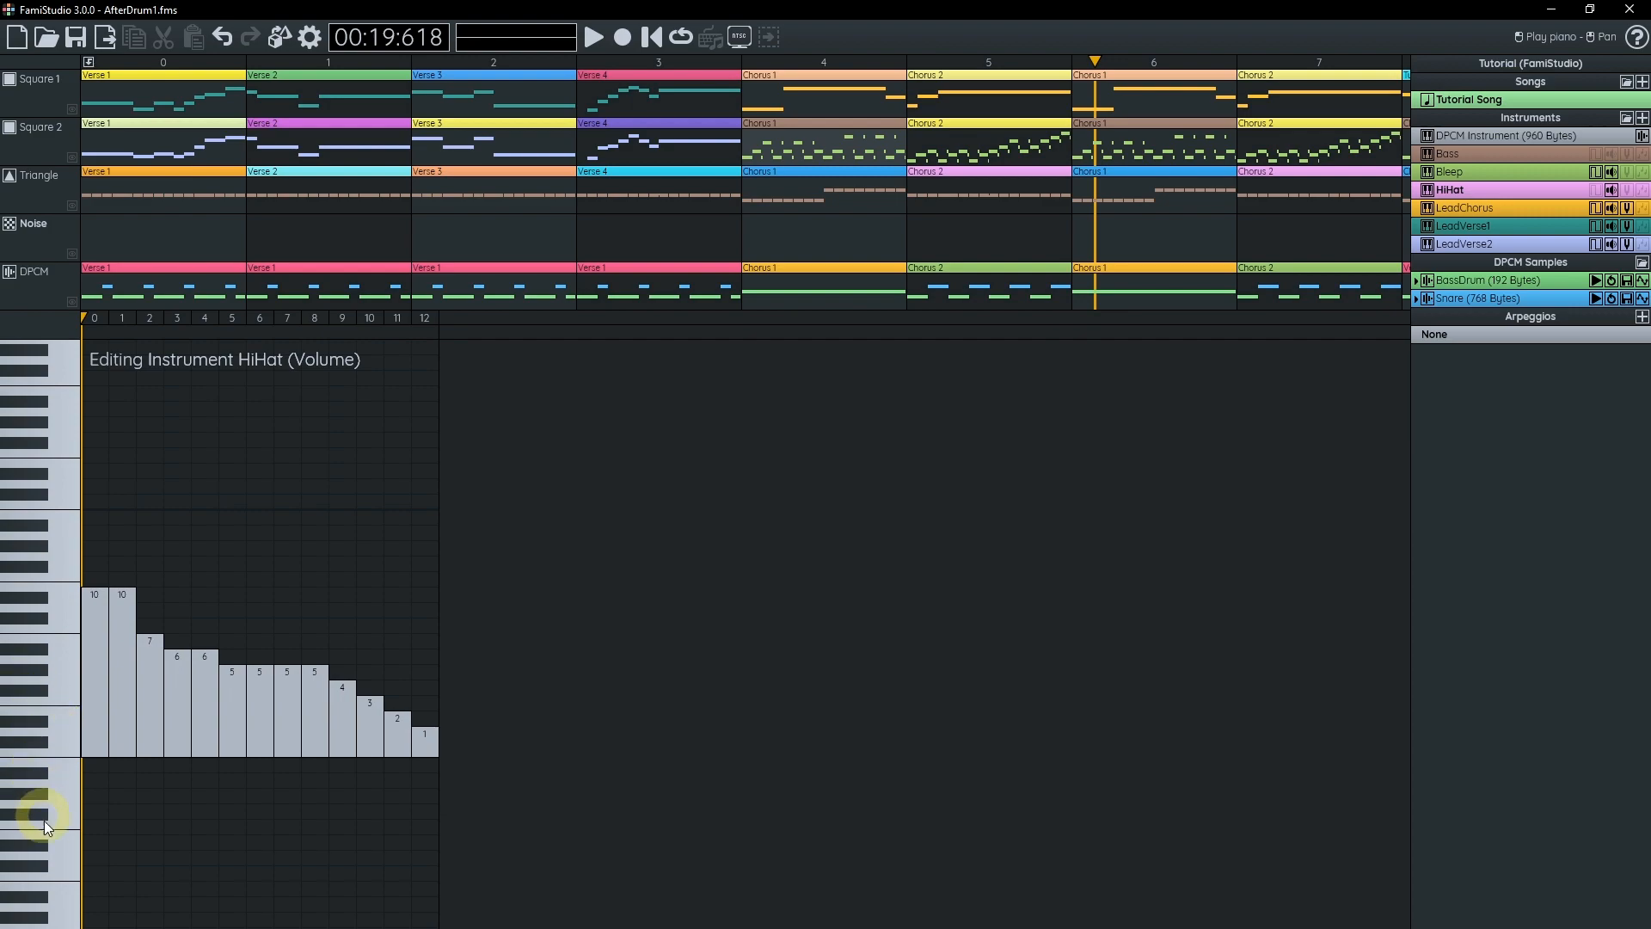
mouse_move(63, 900)
left_mouse_down()
mouse_move(65, 434)
mouse_move(96, 487)
left_mouse_up()
scroll(431, 560, "down", 2)
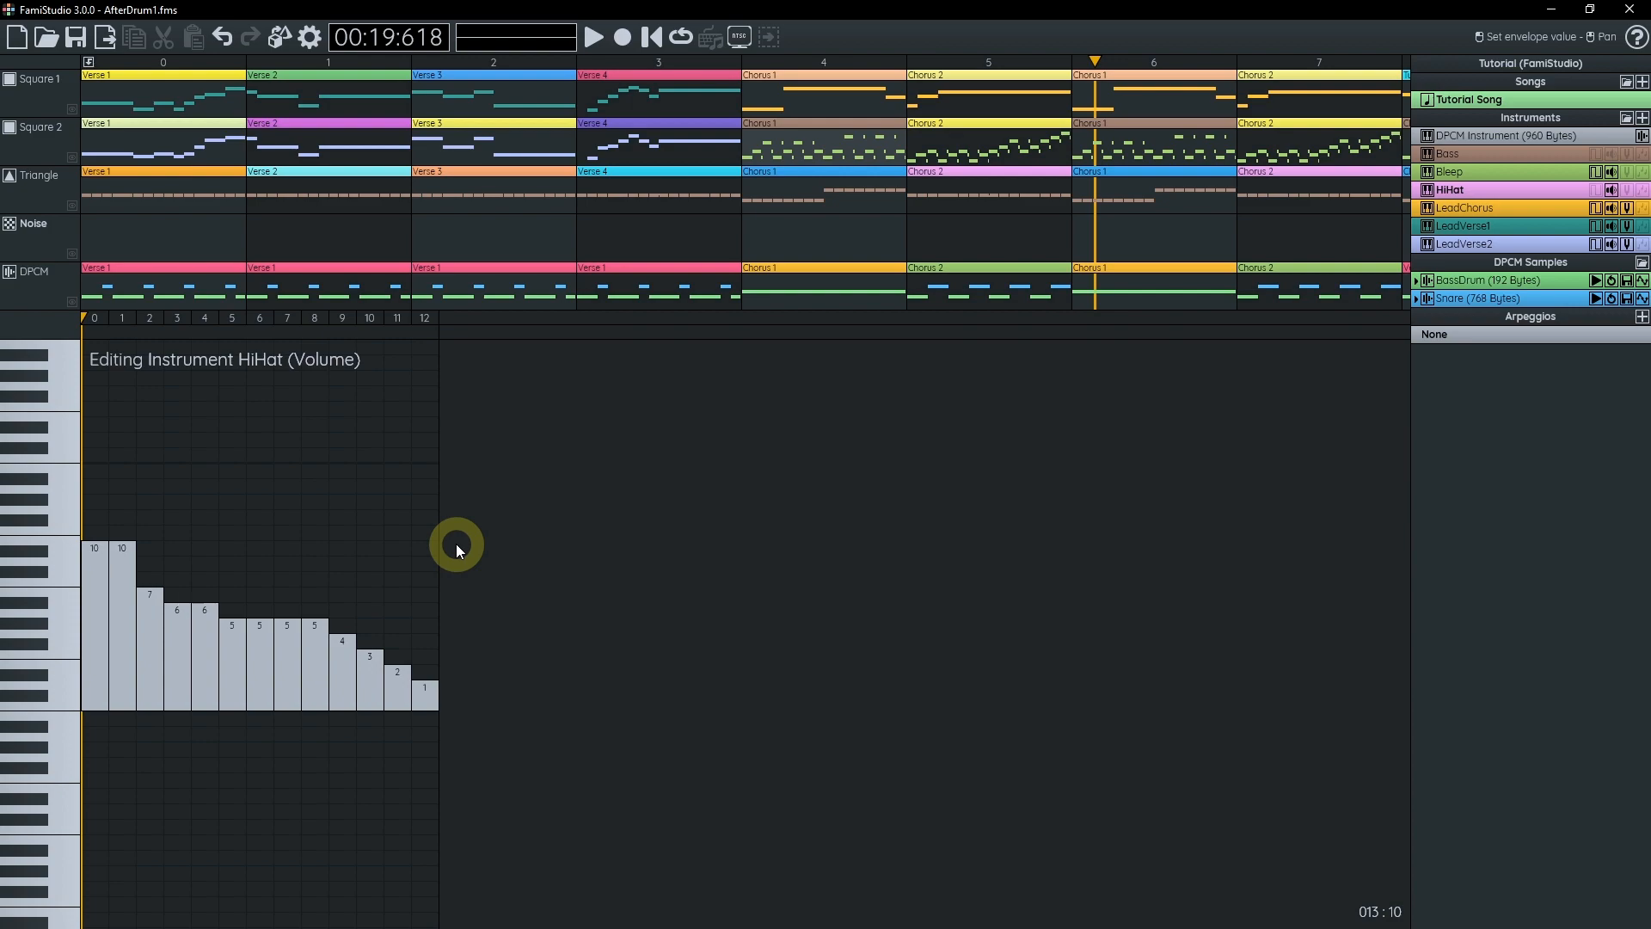
- Try a six-frame HiHat arpeggio envelope of 0, 0, +4, +4, +7, +7, looped from its start, and audition it
left_click(1643, 190)
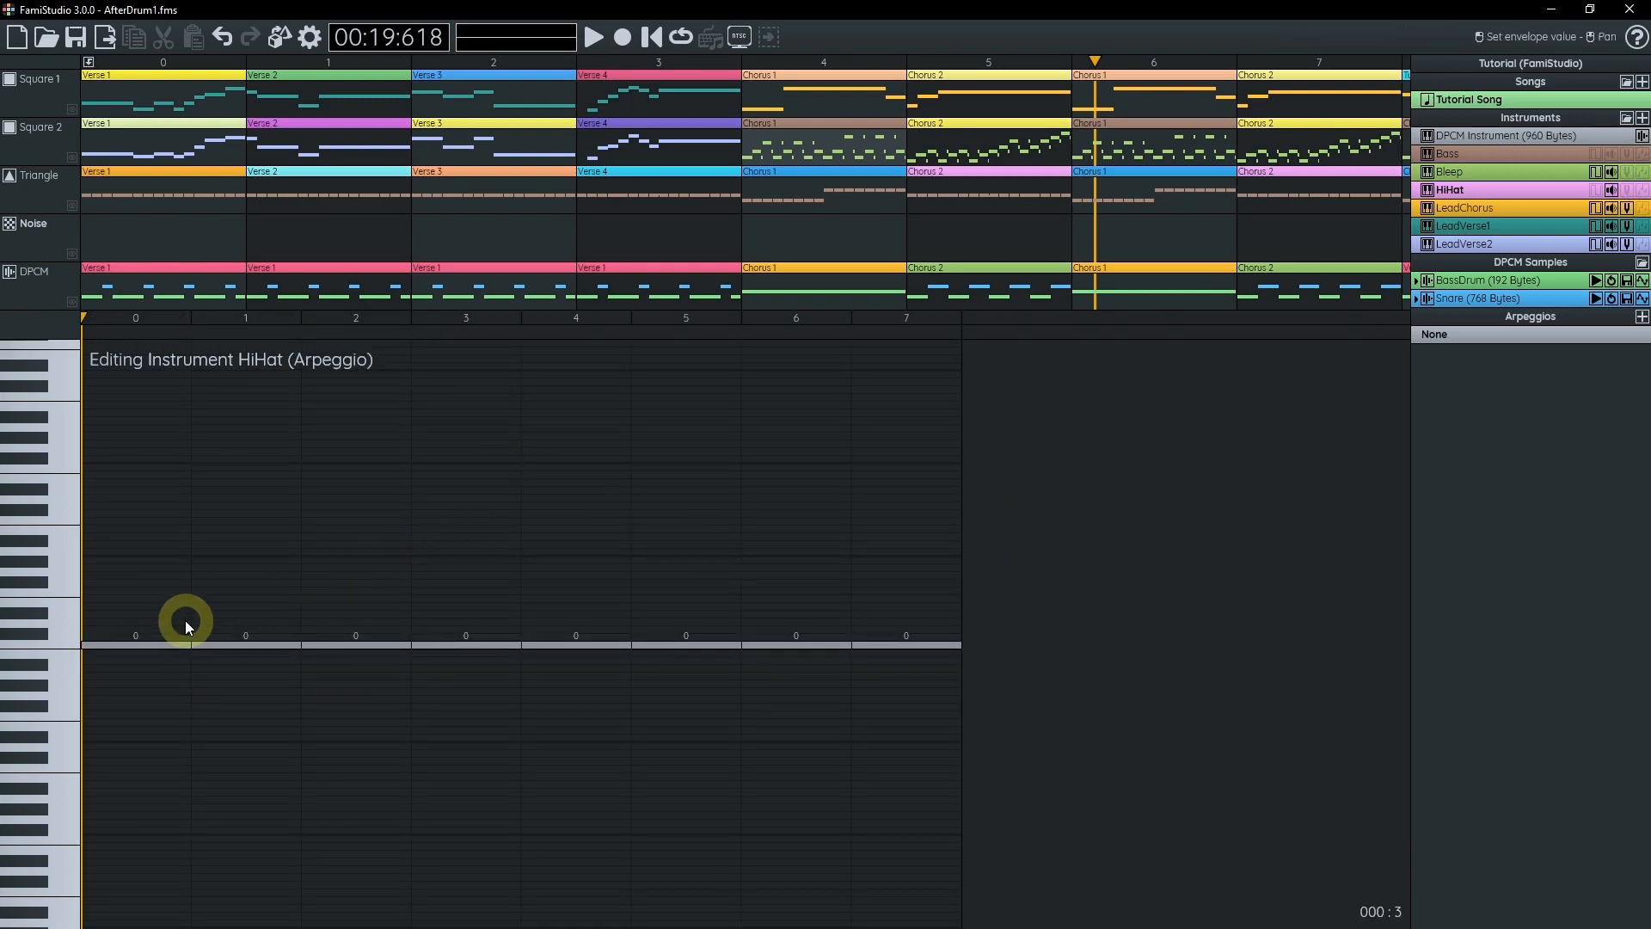
scroll(190, 616, "down", 1)
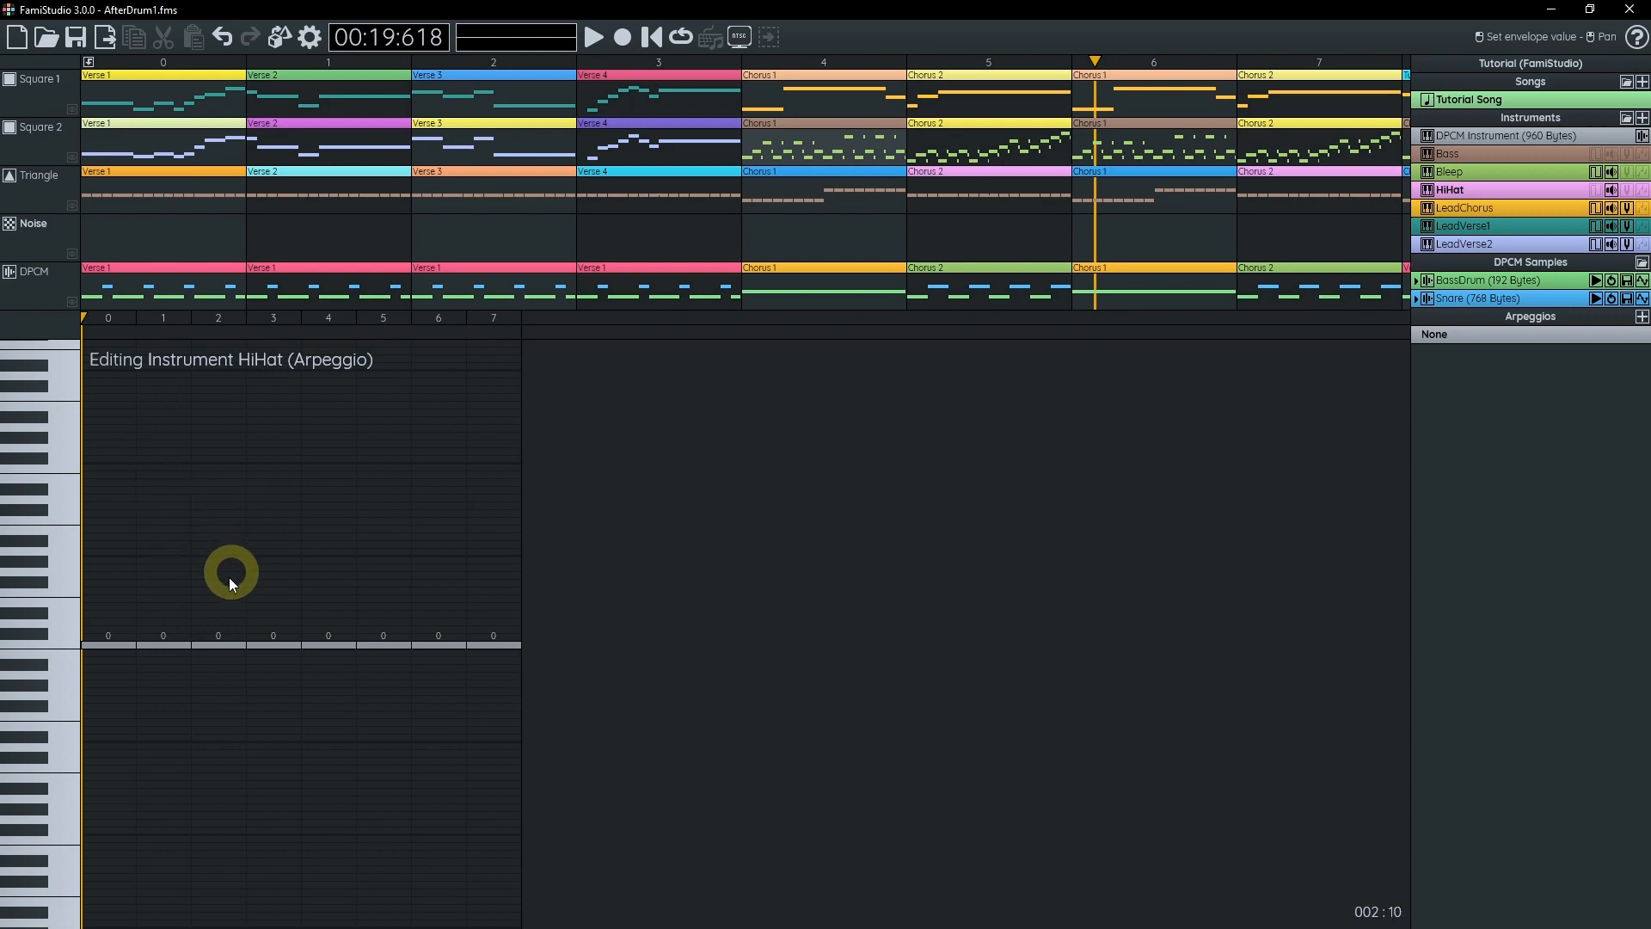
left_click_drag(228, 616, 404, 591)
left_click(404, 320)
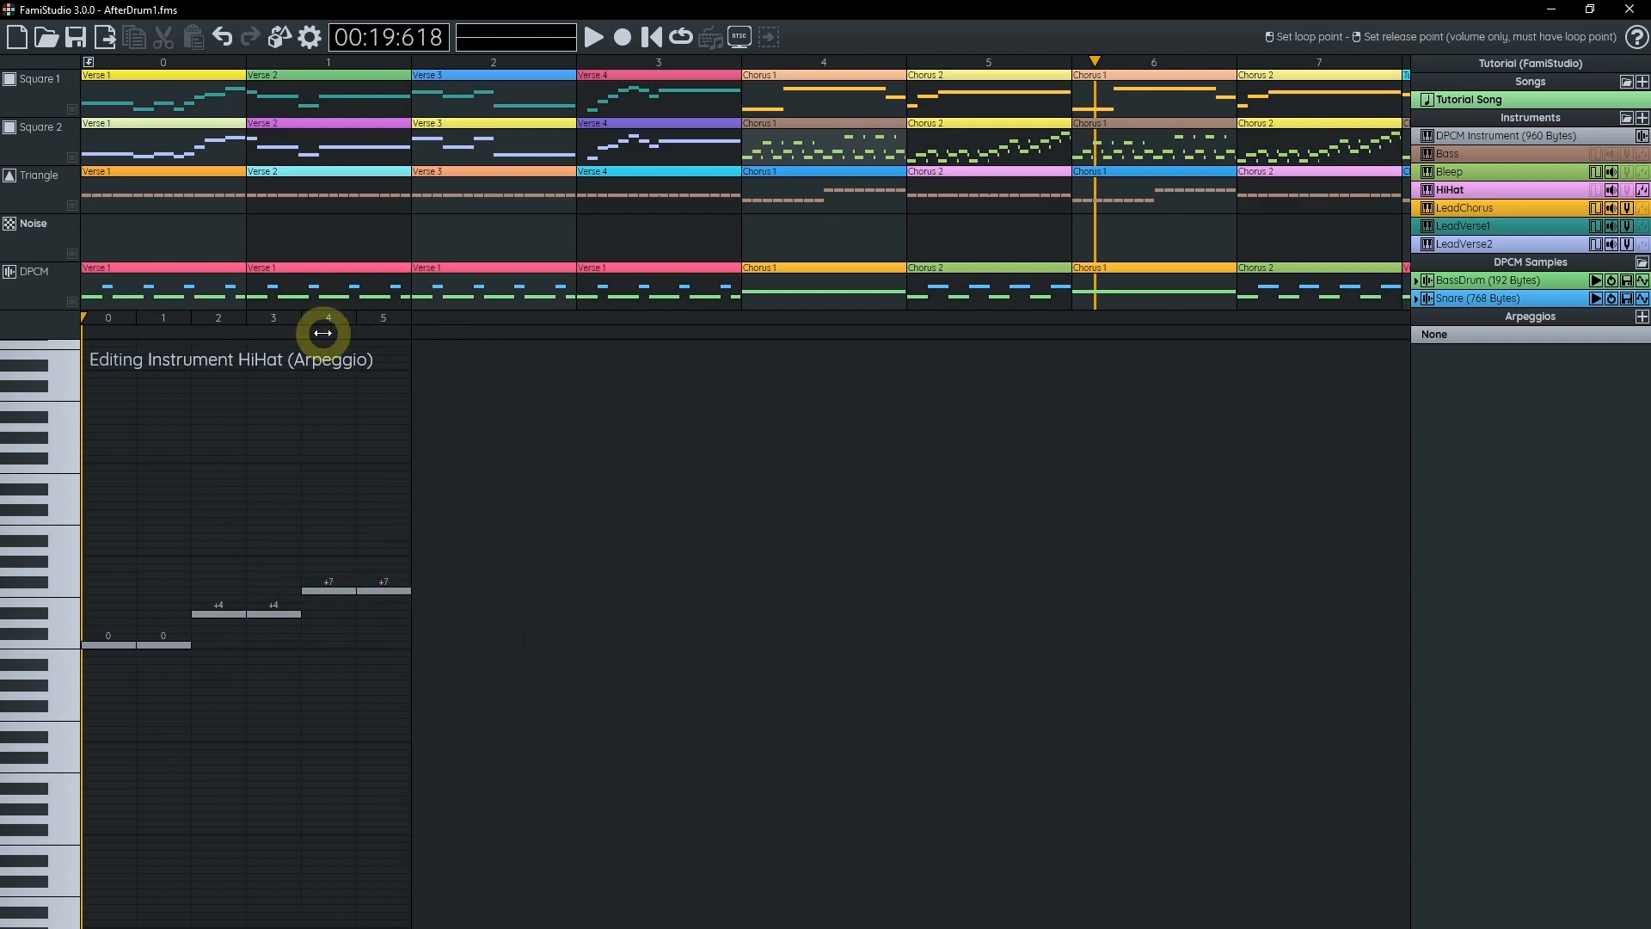
left_click_drag(429, 330, 69, 327)
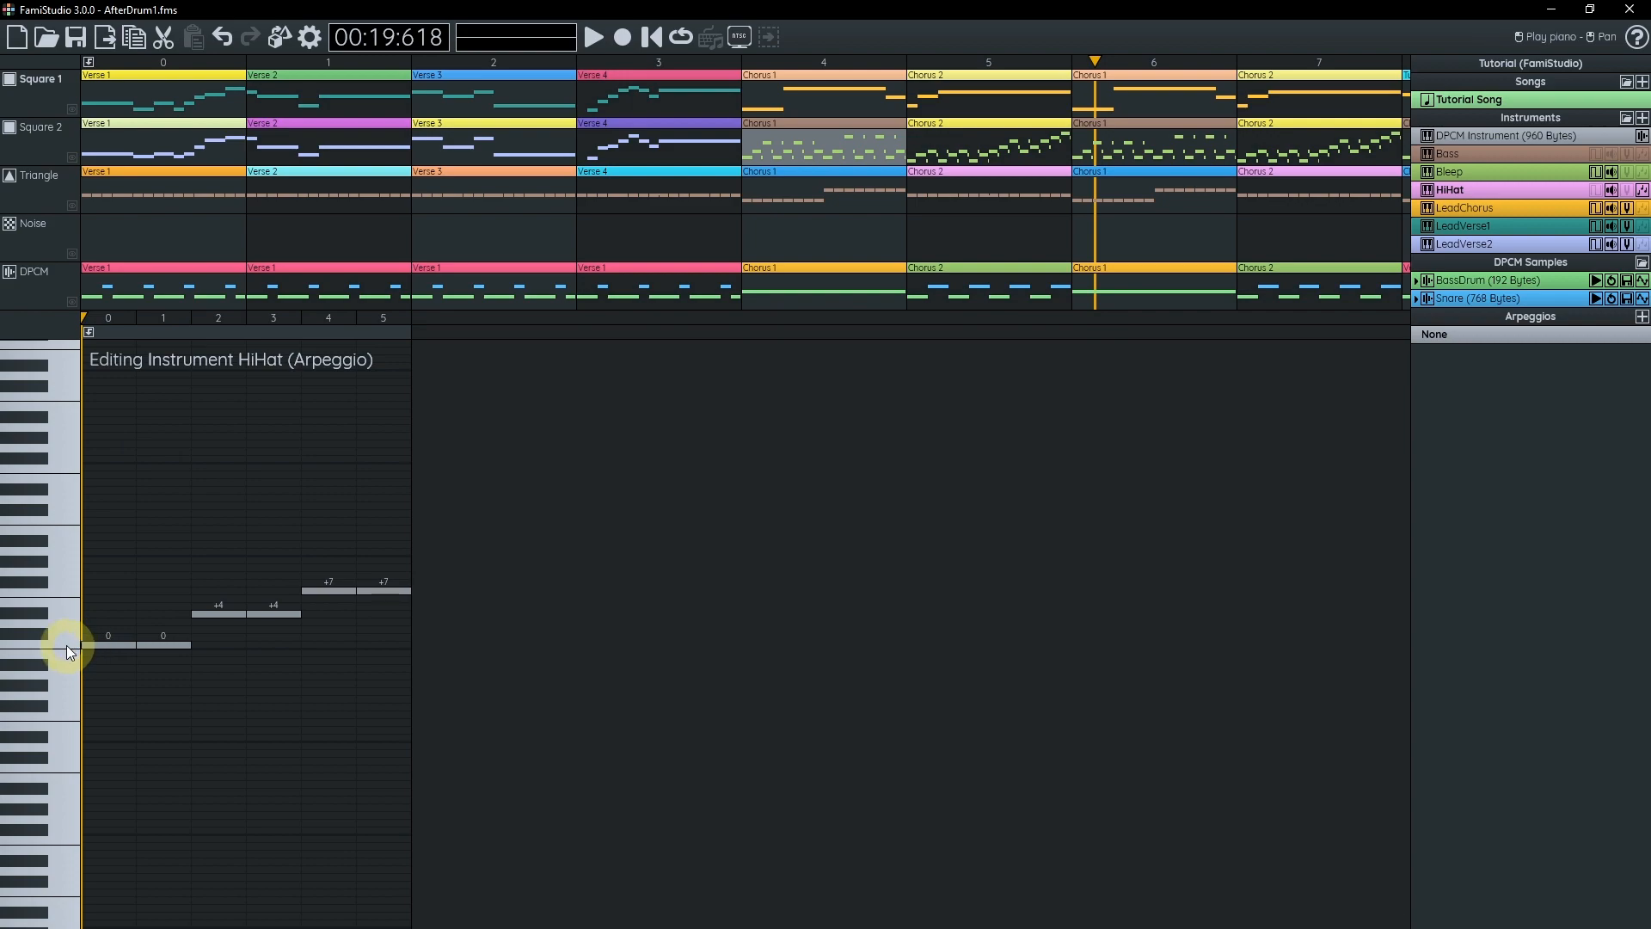
left_click(68, 642)
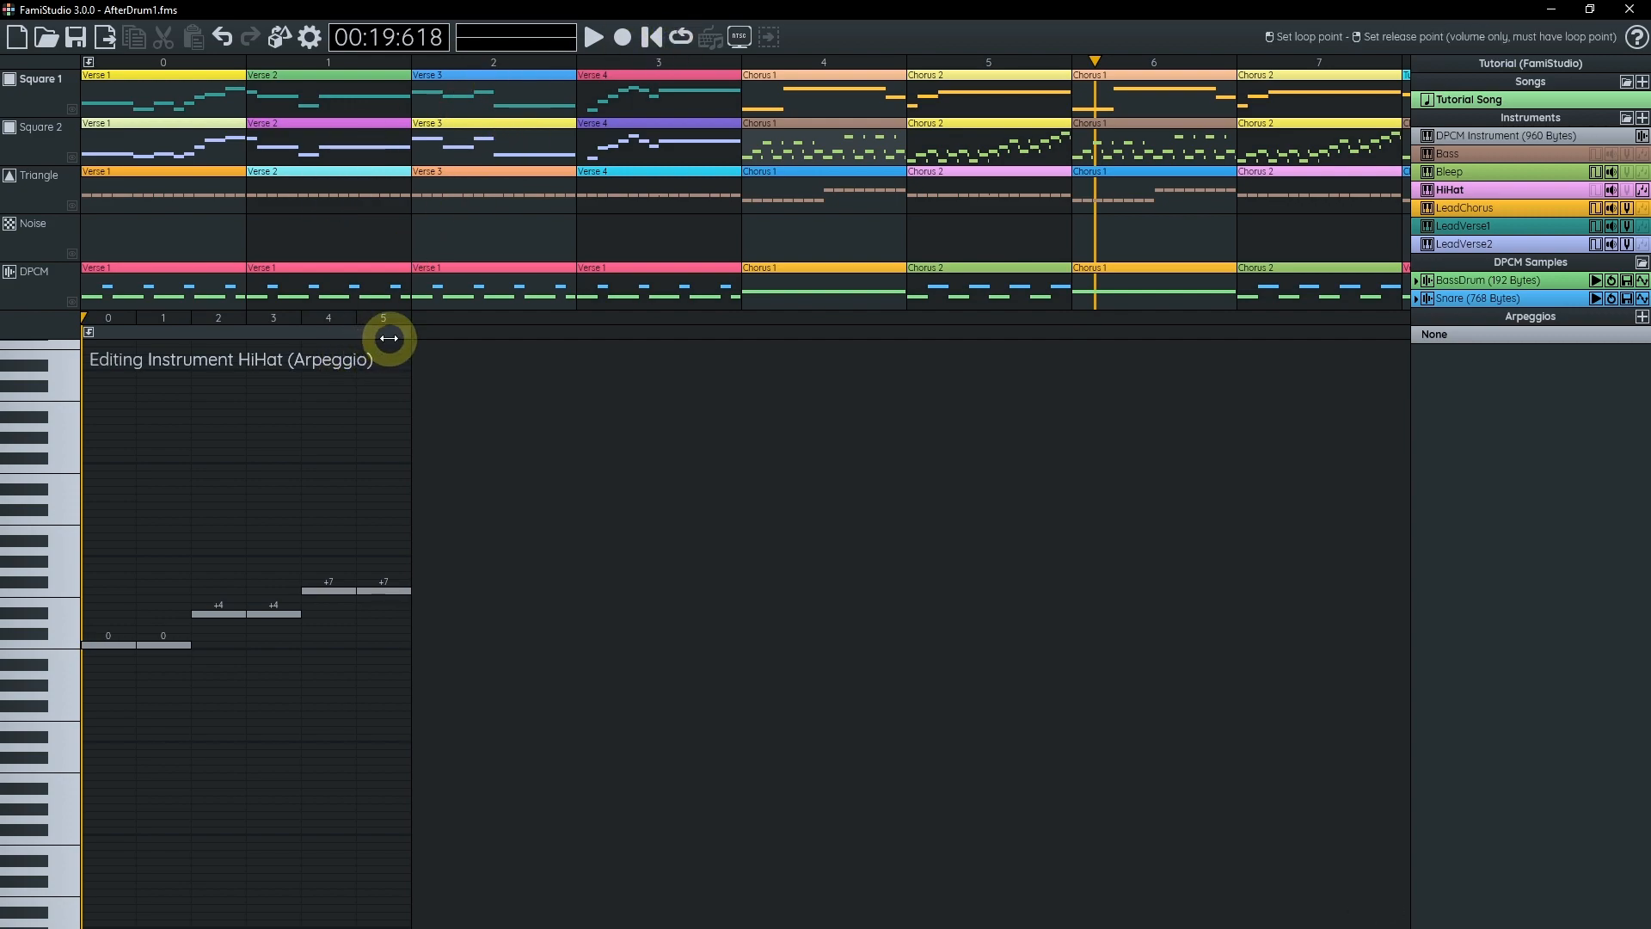
- Extend HiHat's arpeggio envelope to 12 frames, set frame 0 to -1, draw the rest between +1 and +2, and audition it
left_click_drag(421, 324, 737, 320)
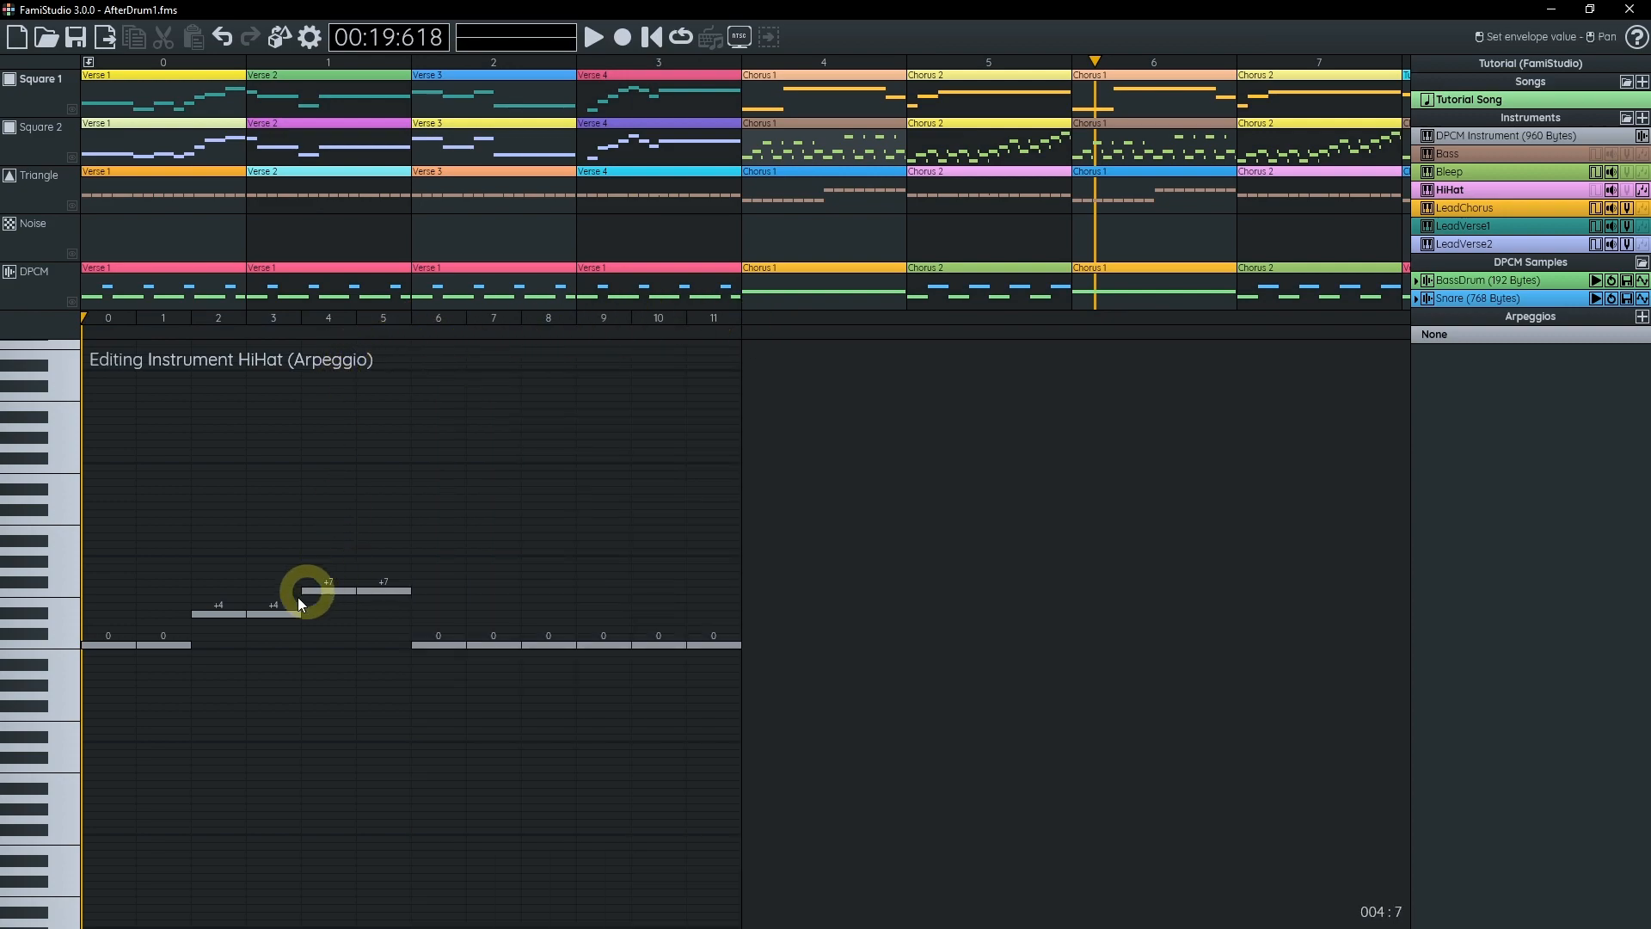
mouse_move(222, 645)
left_mouse_down()
mouse_move(118, 642)
mouse_move(434, 631)
mouse_move(121, 653)
mouse_move(399, 629)
left_mouse_up()
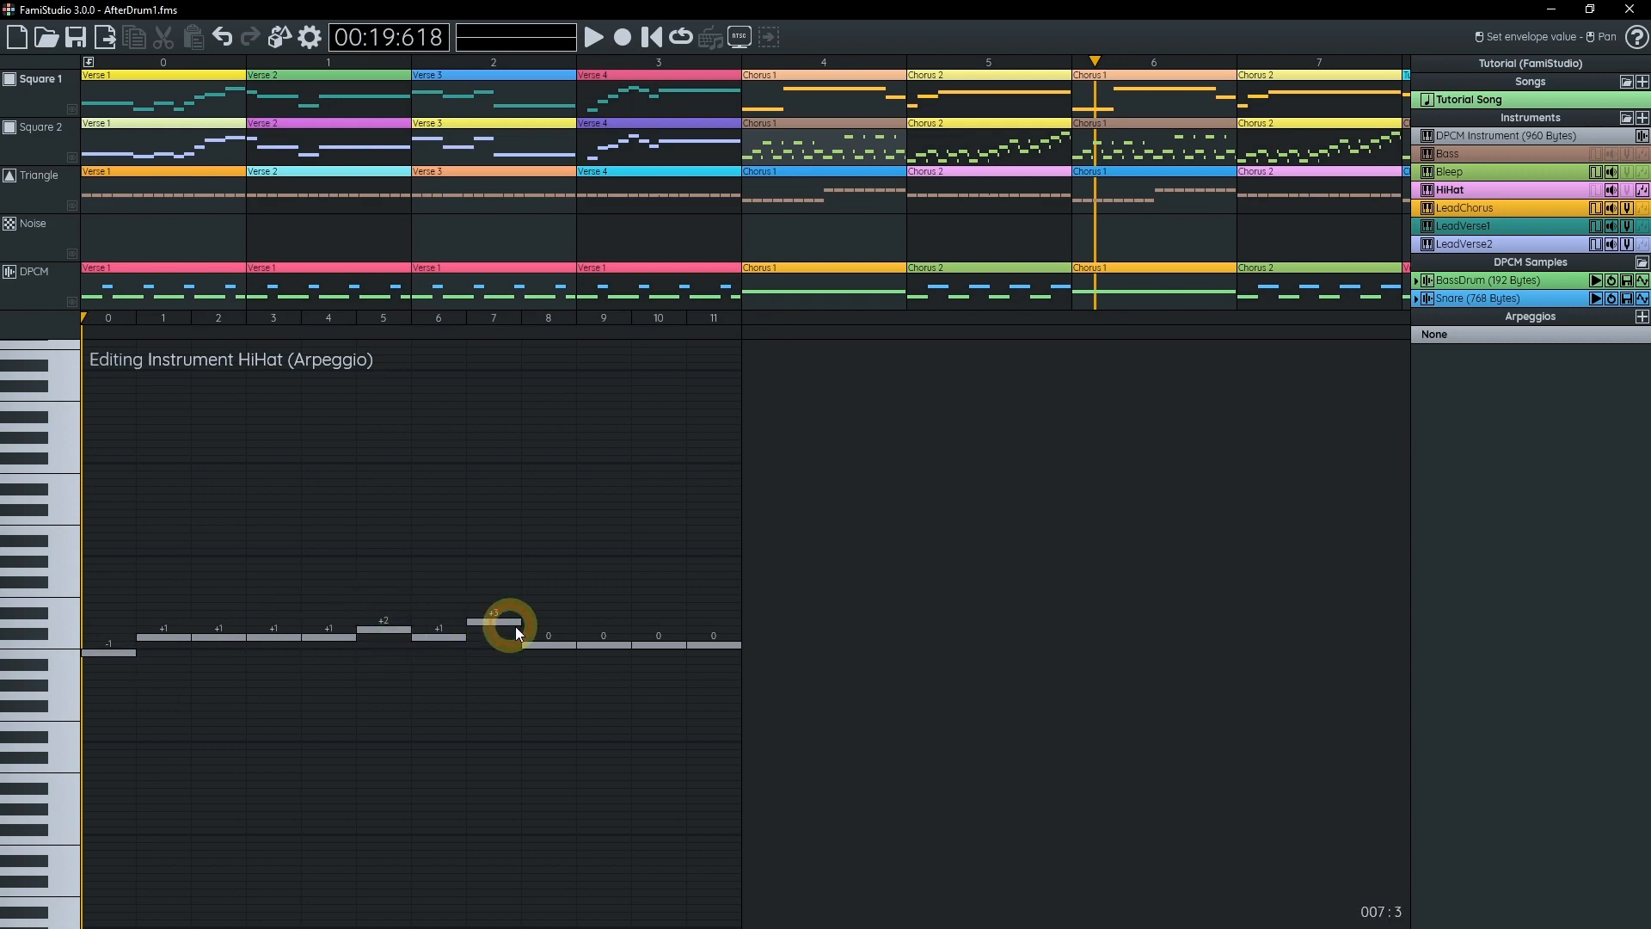
left_click_drag(674, 643, 698, 628)
left_click(39, 616)
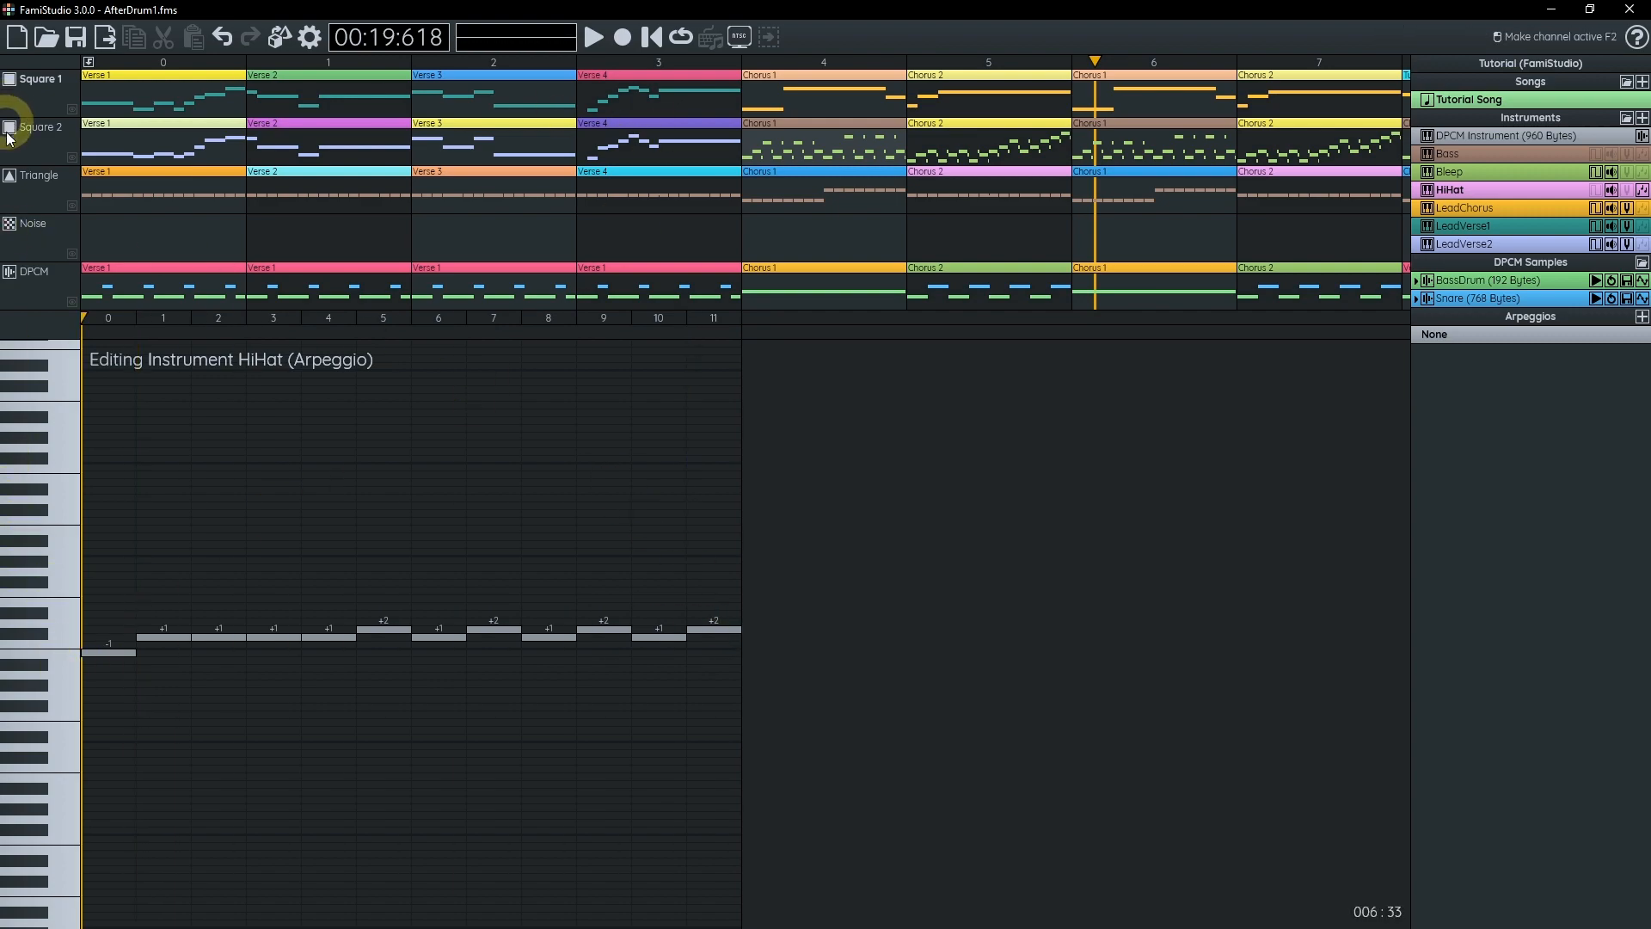
- Create a pattern at the first position of the Noise channel and name it Verse 1
left_click(20, 229)
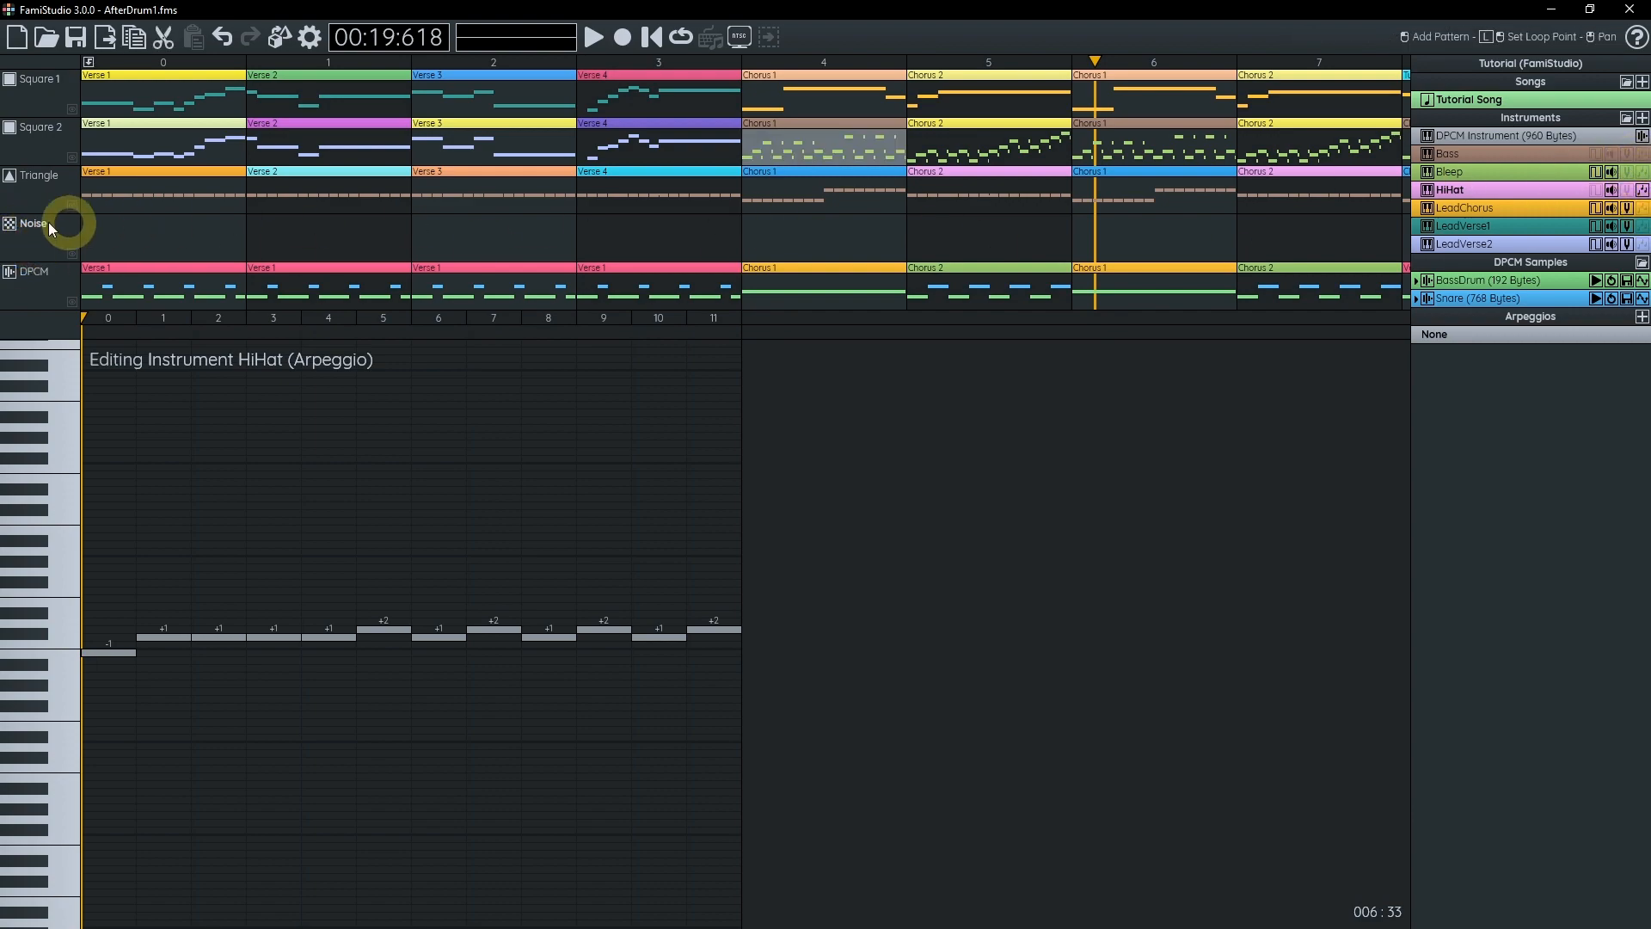
scroll(158, 225, "down", 1)
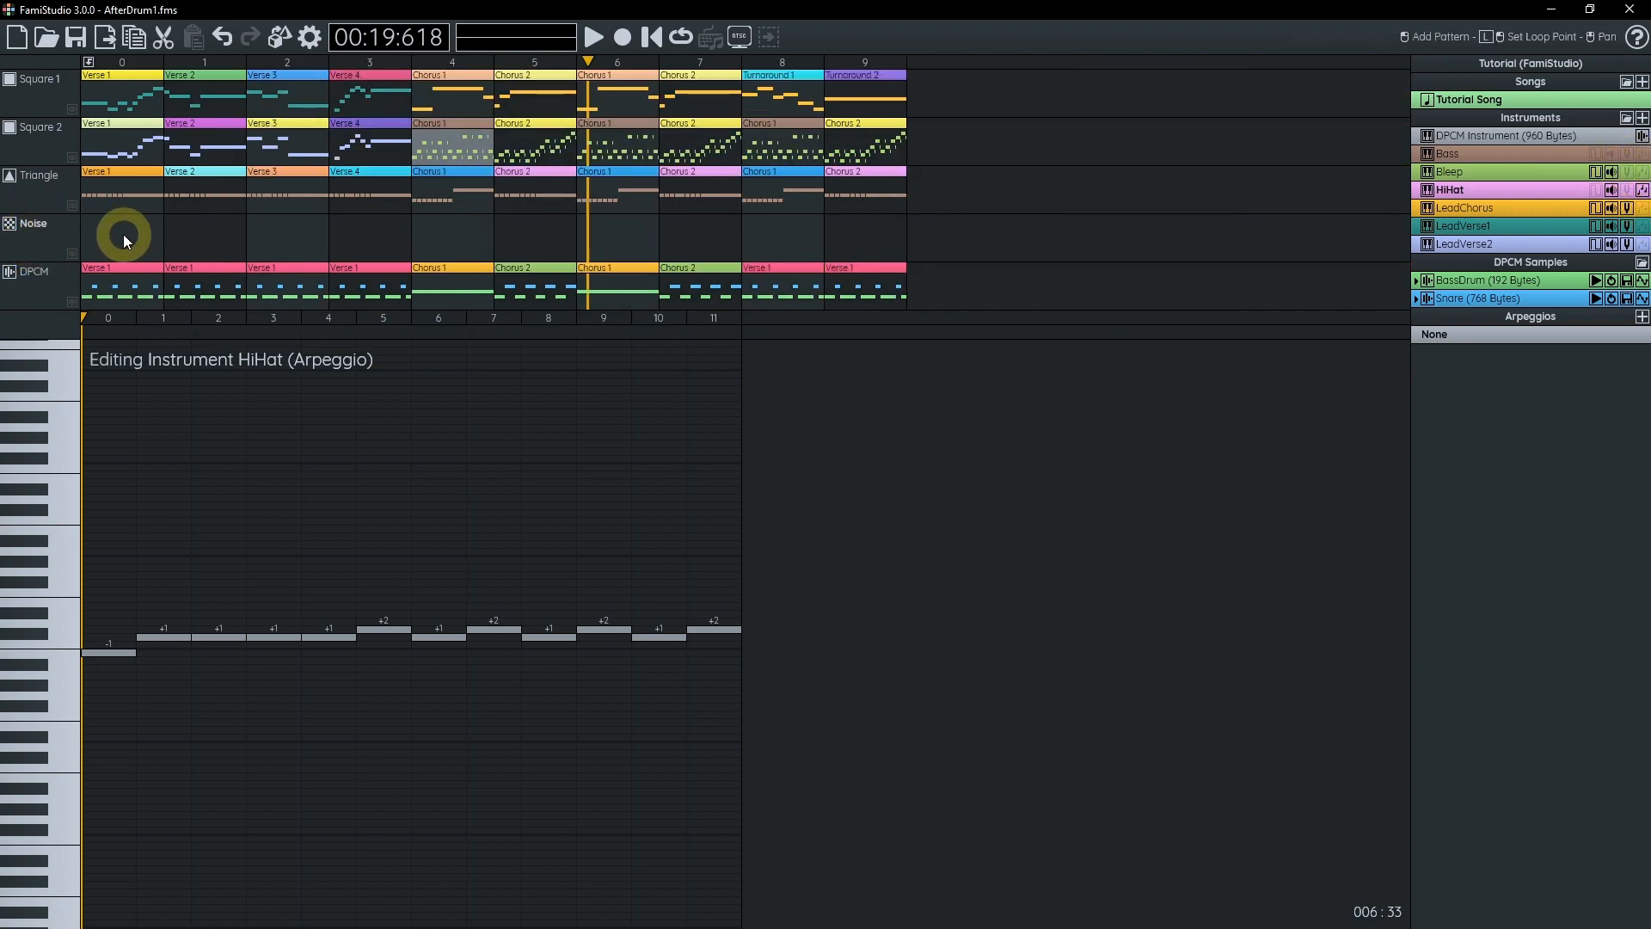
left_click(122, 234)
double_click(124, 235)
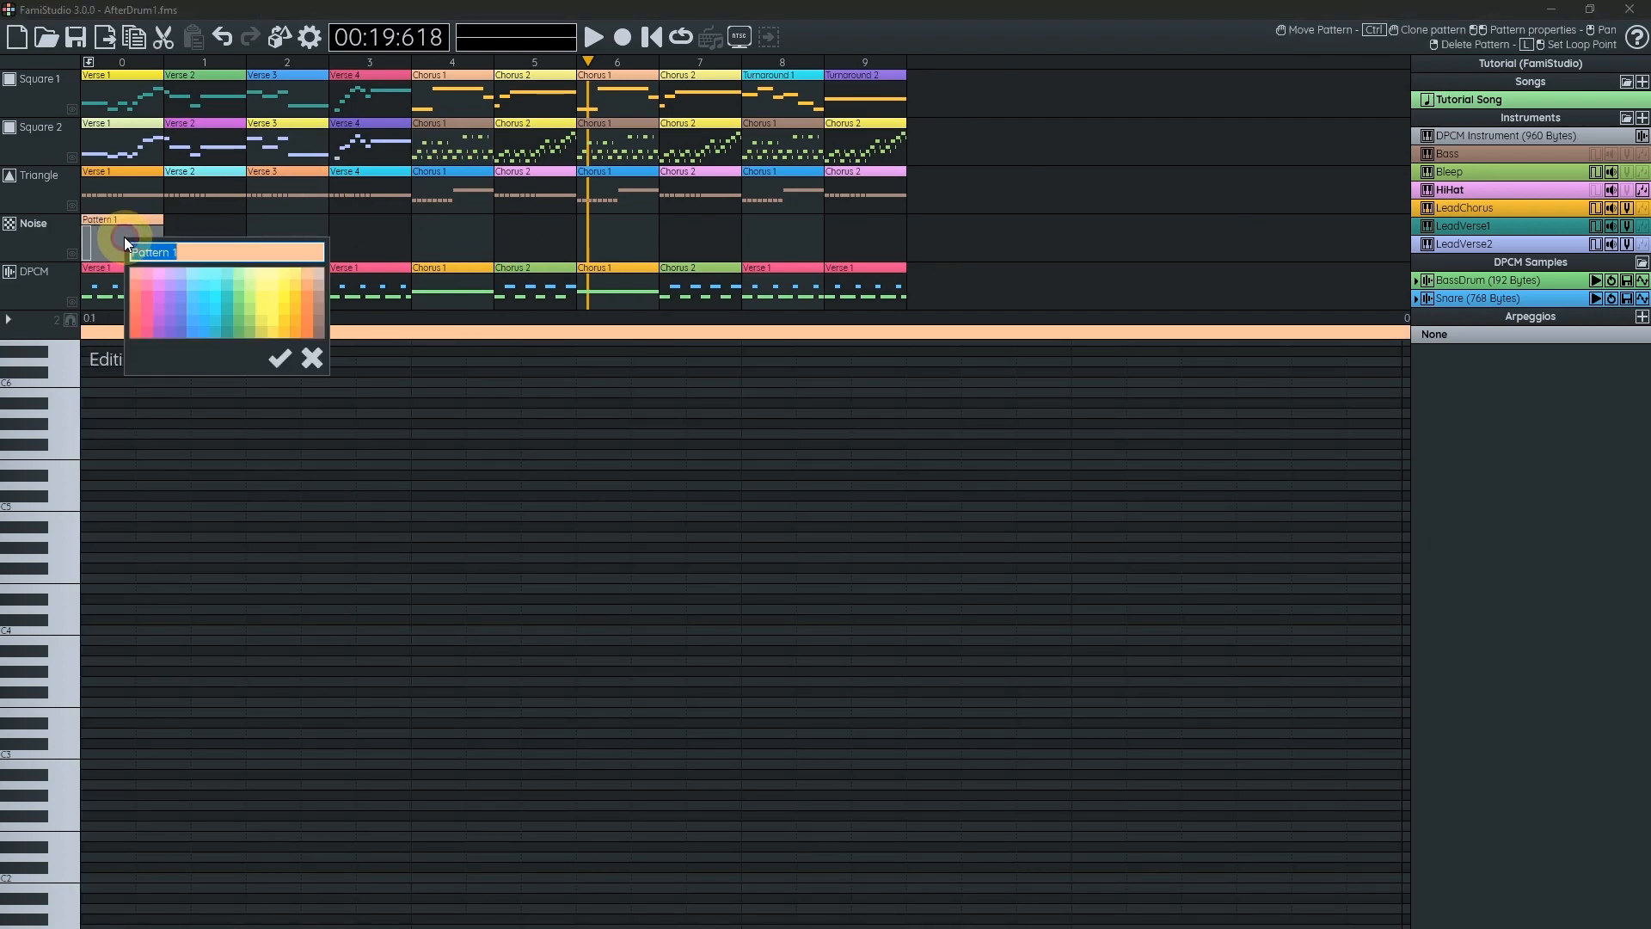
type("Chorus")
key("shift+Home")
type("VE")
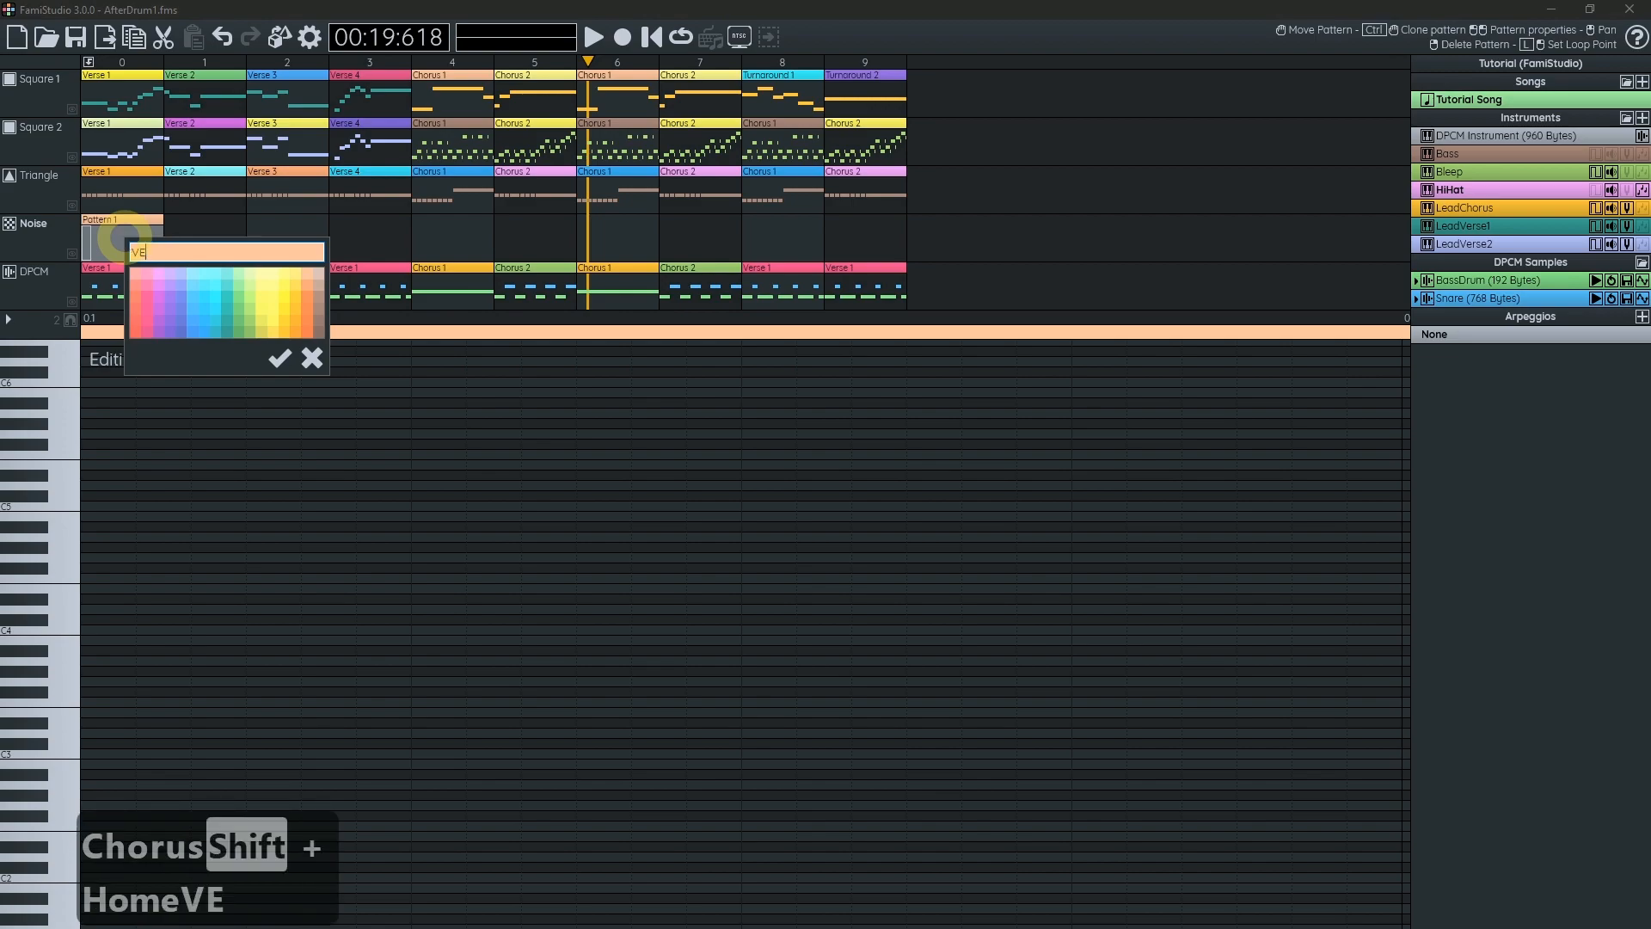
type("rse 1")
key("Home")
key("Right")
key("Delete")
type("e")
key("Return")
- Repeat Verse 1 at Noise positions 1 to 3 and create a pattern named Chorus 1 at position 4
left_click(210, 231)
left_click(292, 230)
left_click(397, 239)
left_click(454, 220)
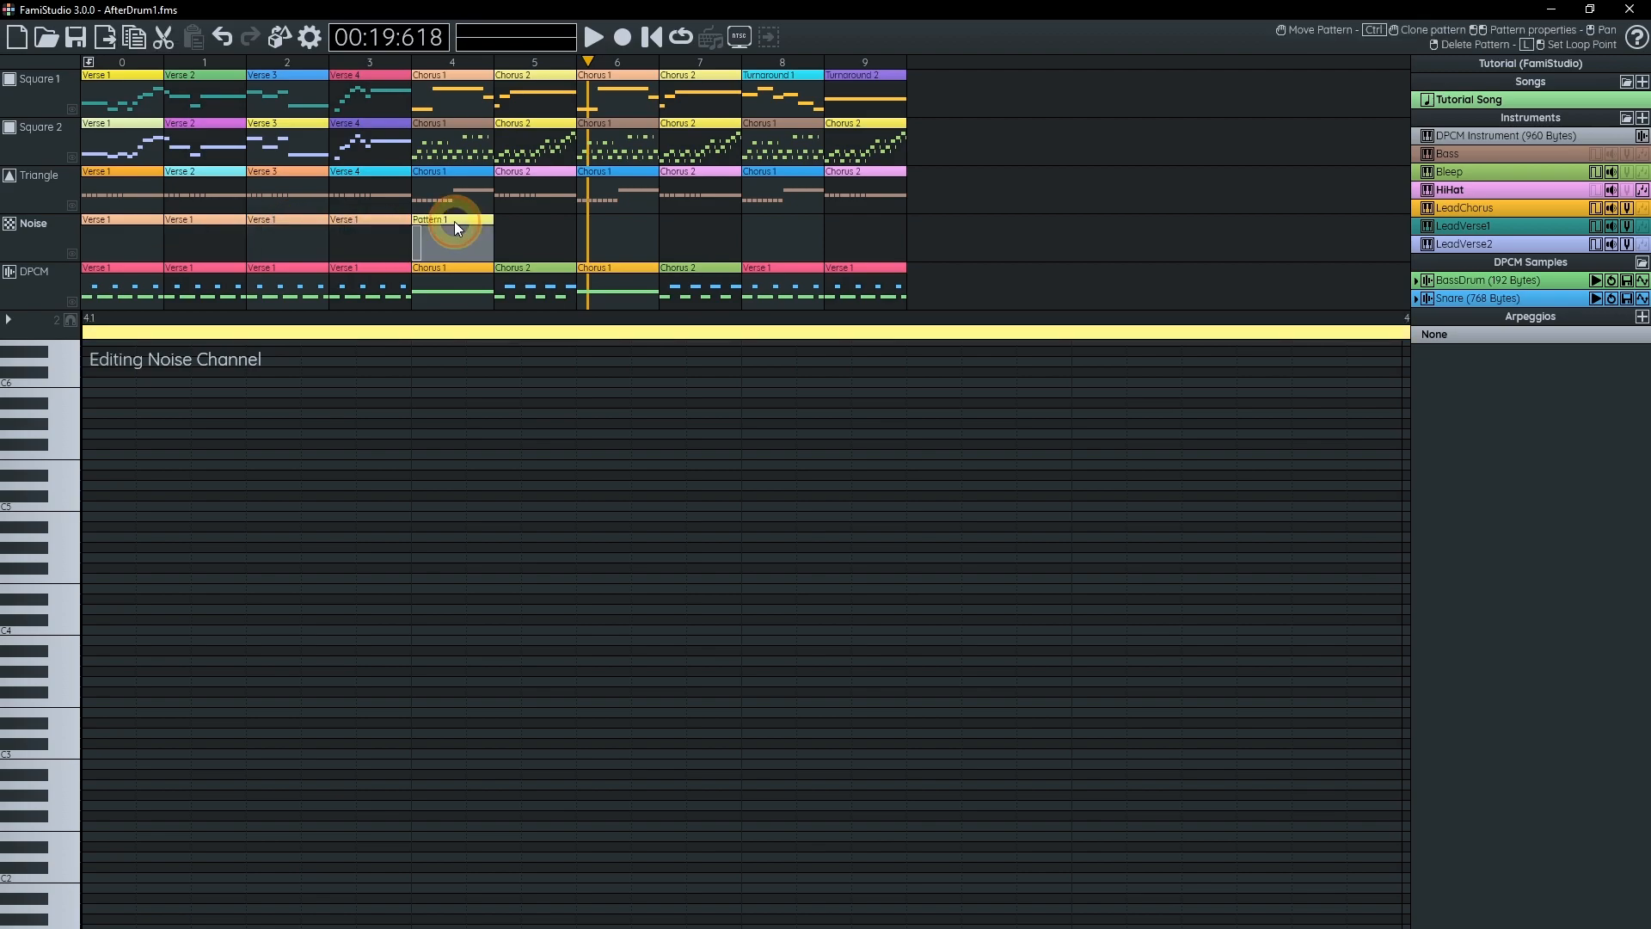
double_click(454, 221)
type("Chorus 1")
key("Return")
- Fill the rest of the Noise channel with Chorus 1 at position 6 and Verse 1 at positions 5, 7, 8 and 9
left_click_drag(378, 234, 647, 240)
left_click(447, 234)
left_click(520, 234, "shift")
left_click(344, 238)
left_click(301, 235, "shift")
left_click_drag(329, 234, 800, 235)
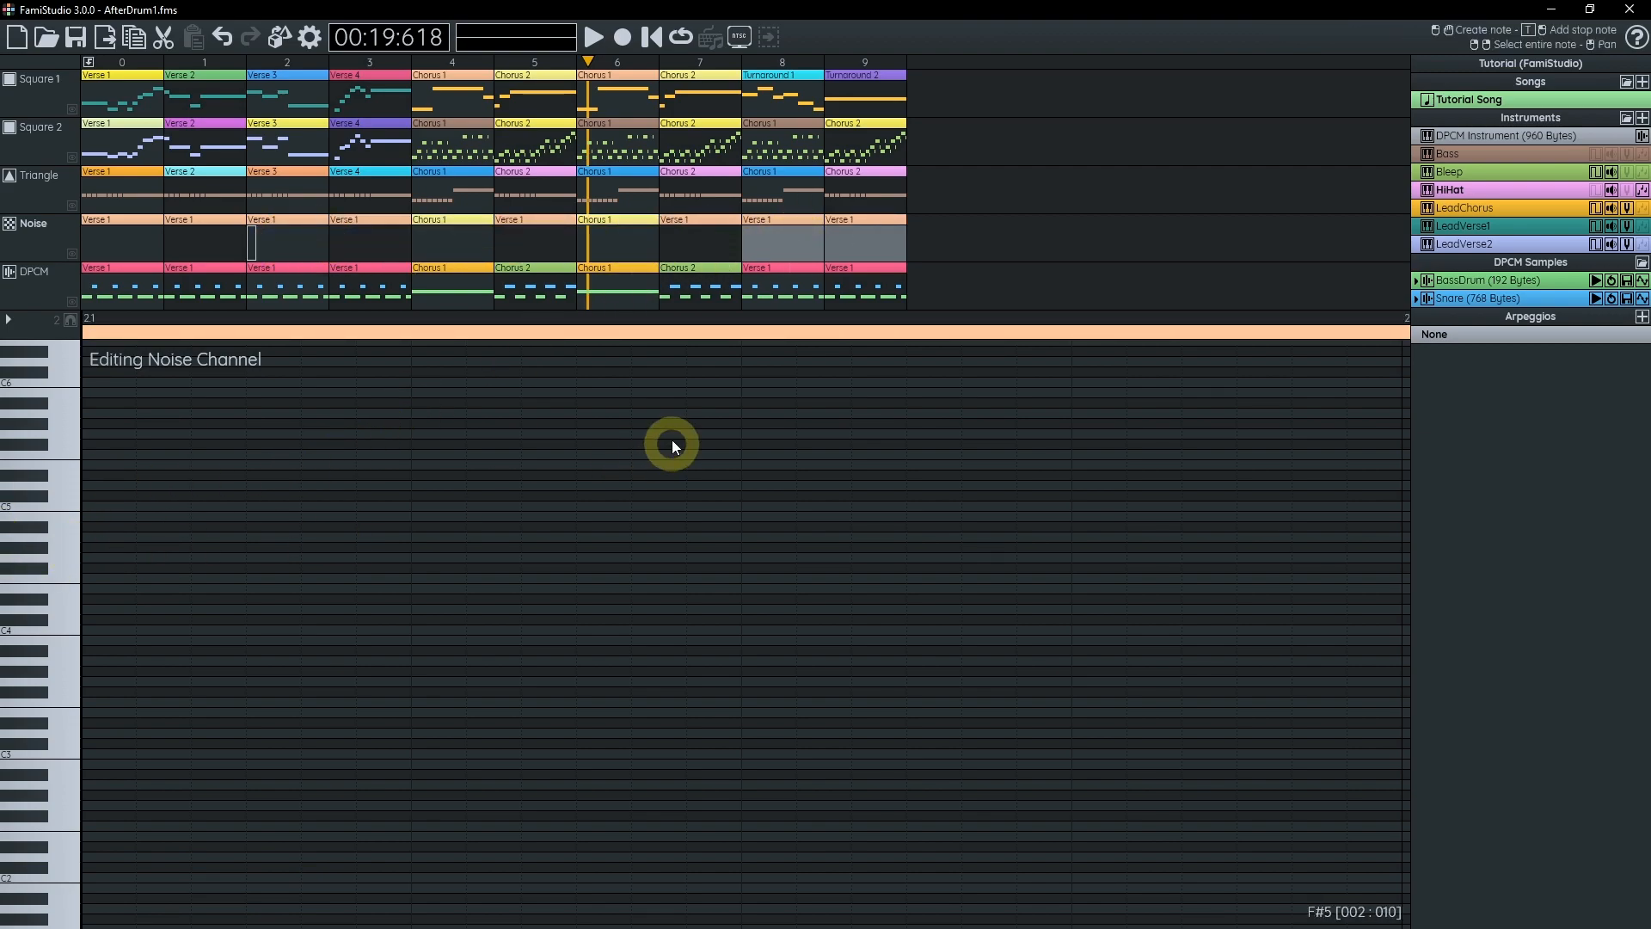
- Open the first Noise pattern for editing and turn on ghost notes for the DPCM and Noise channels
left_click(137, 240)
scroll(246, 582, "down", 3)
left_click(72, 302)
left_click(72, 254)
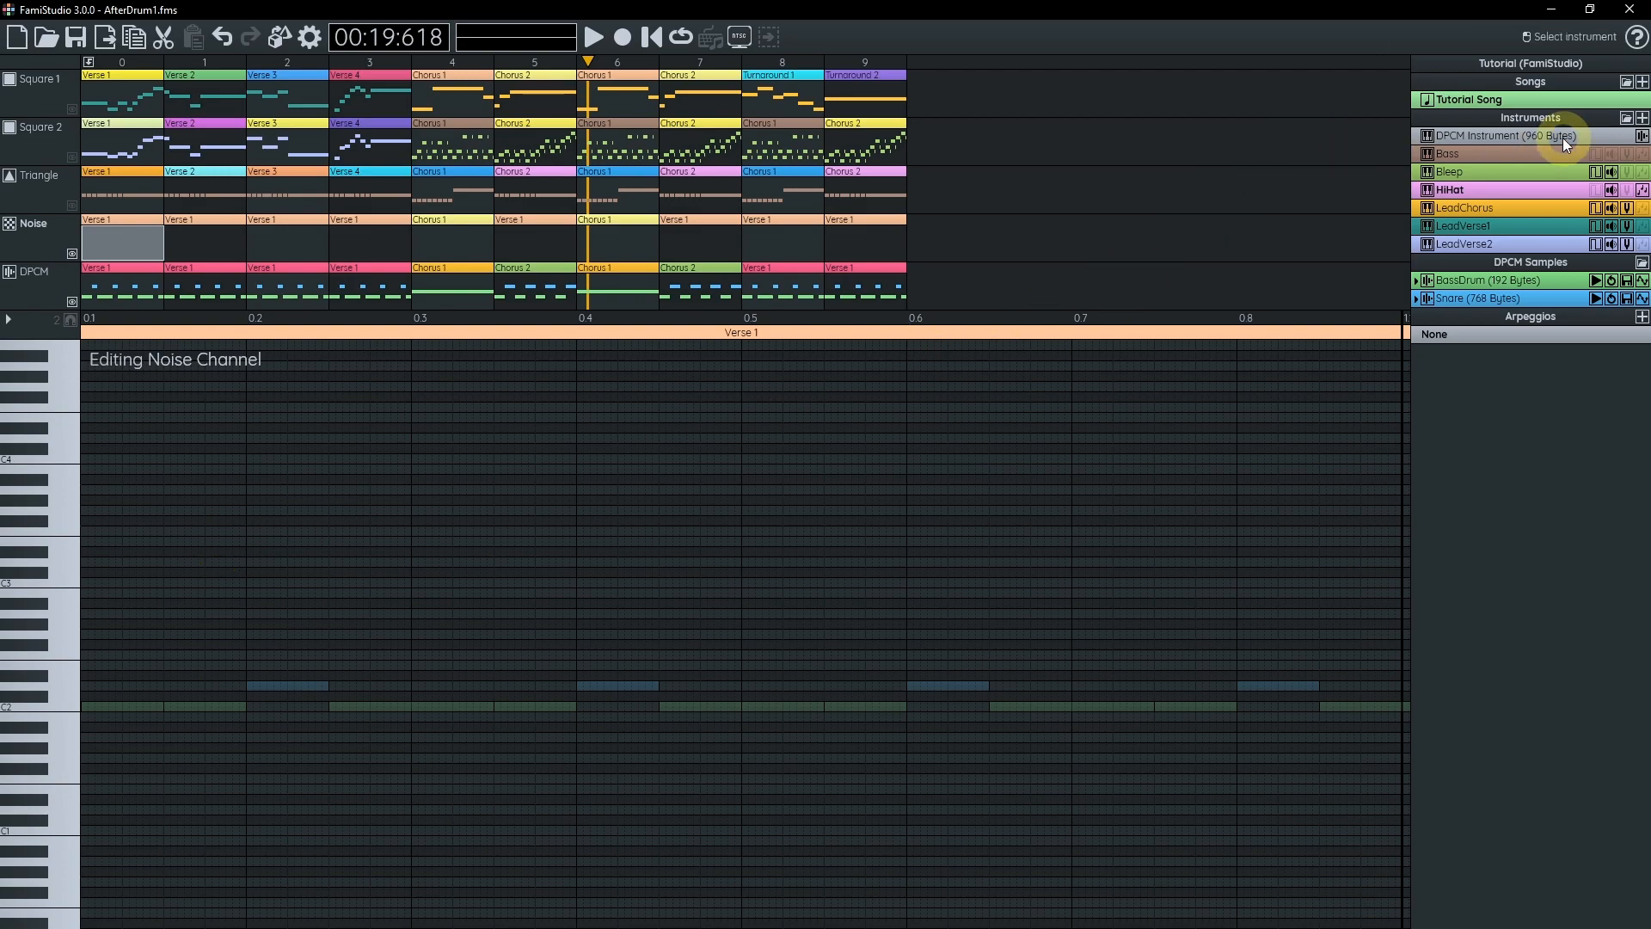
- Place pairs of half-beat HiHat F#3 notes on beats 2, 4, 6 and 8 of the Noise Verse 1 pattern
scroll(214, 591, "up", 1)
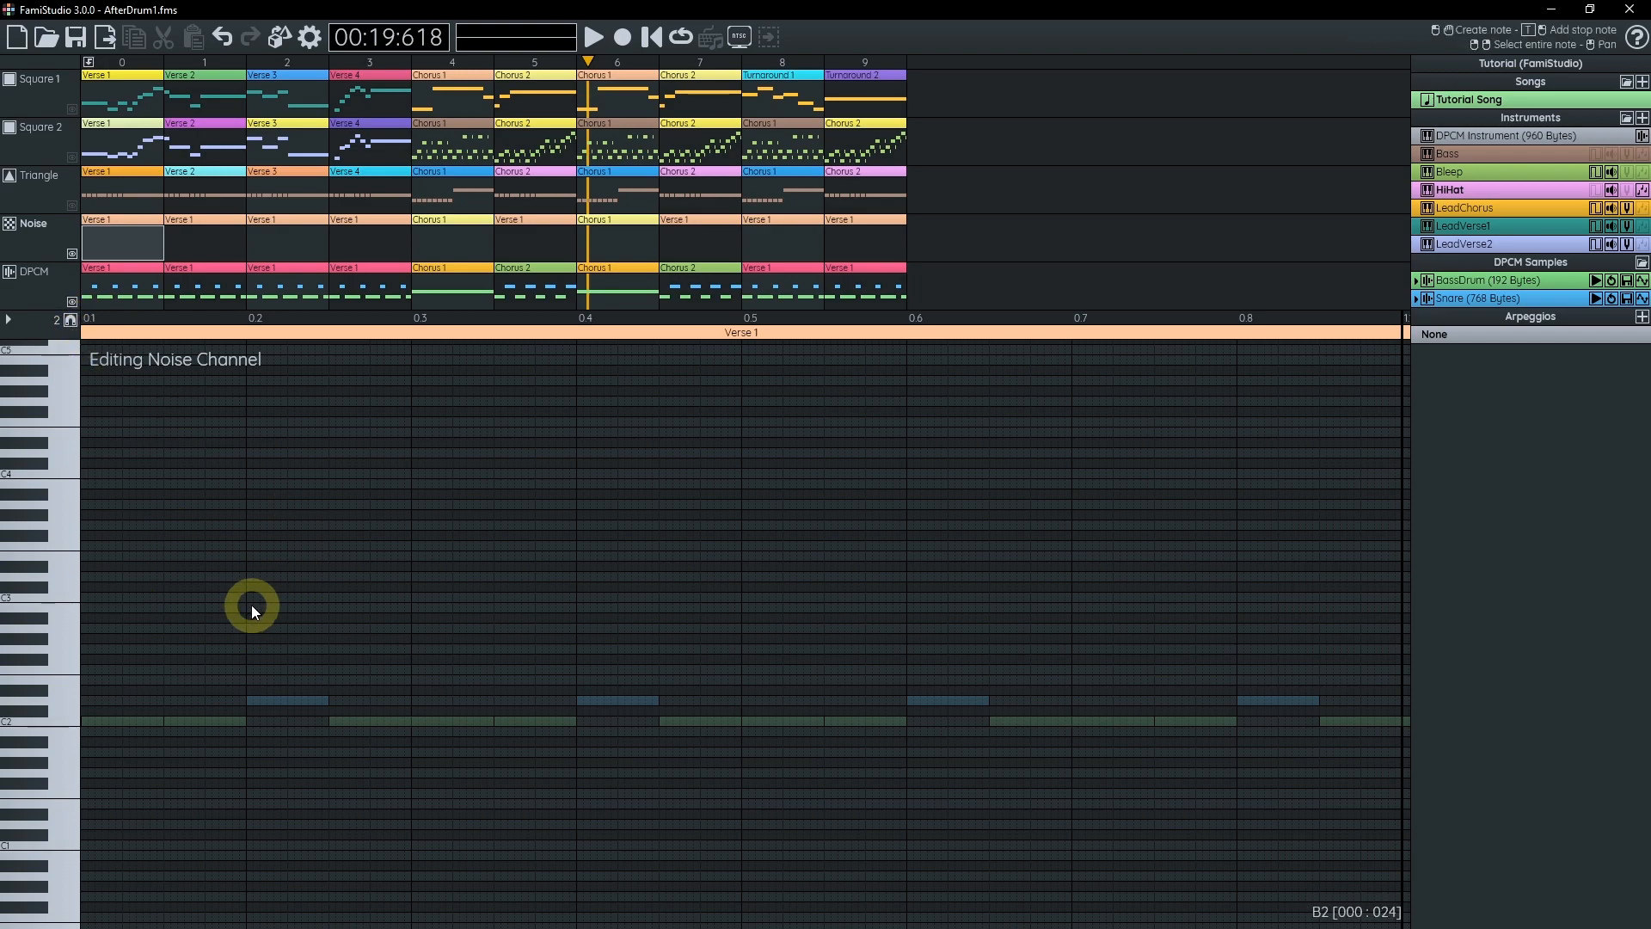
scroll(251, 605, "up", 1)
left_click(261, 559)
left_click(353, 559)
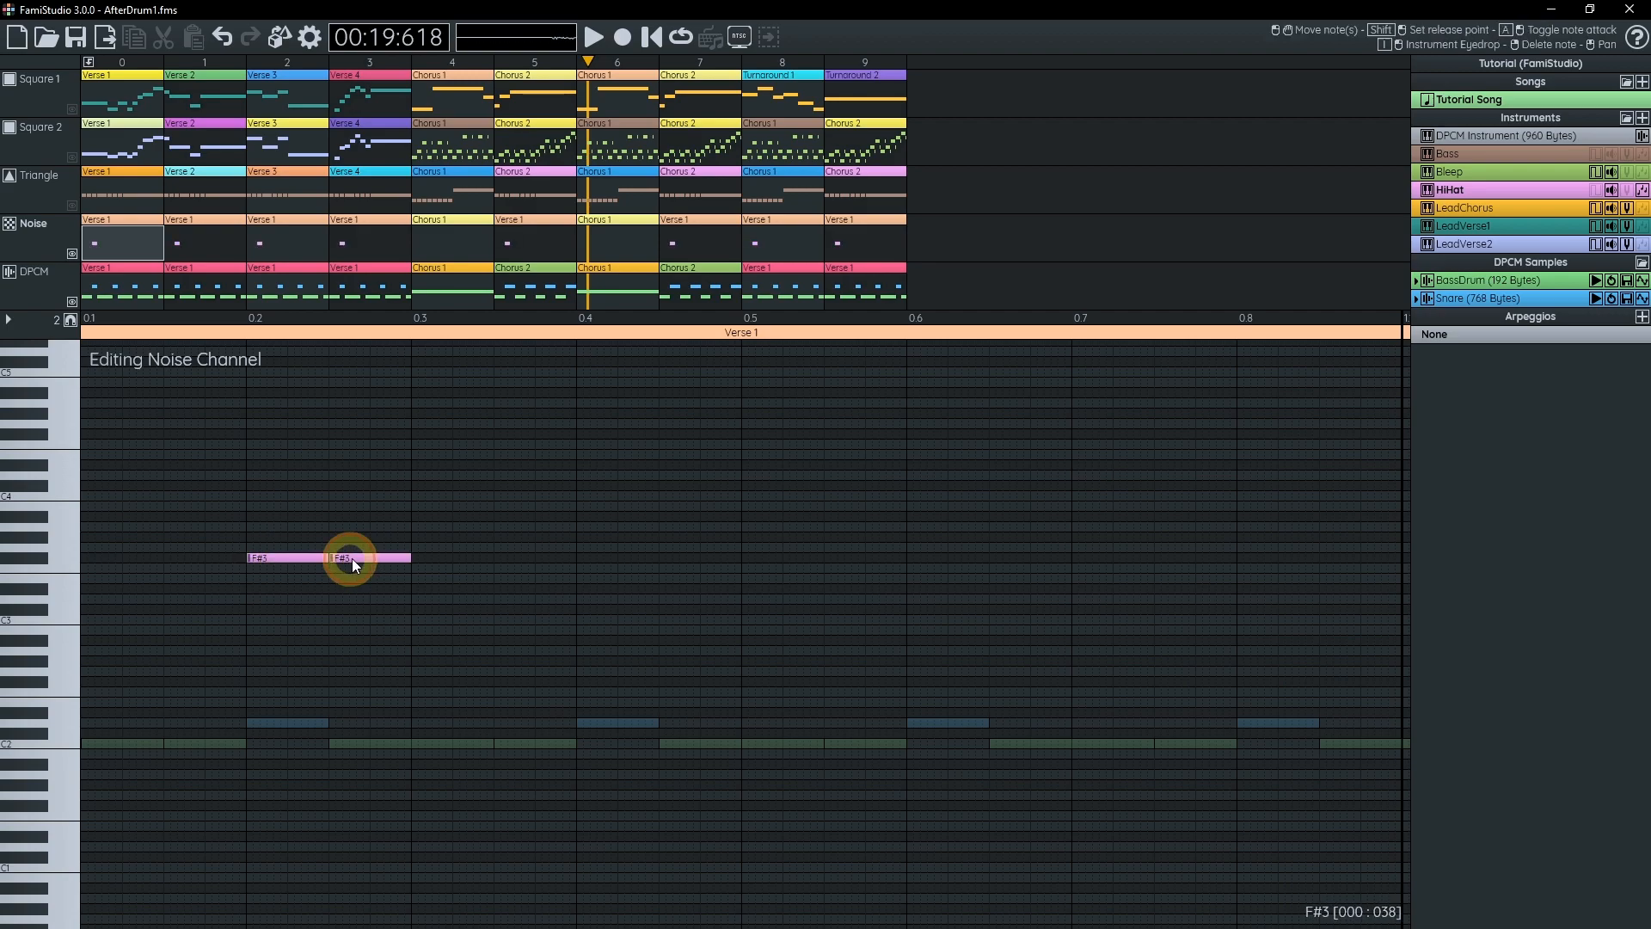
left_click(585, 556)
left_click(669, 558)
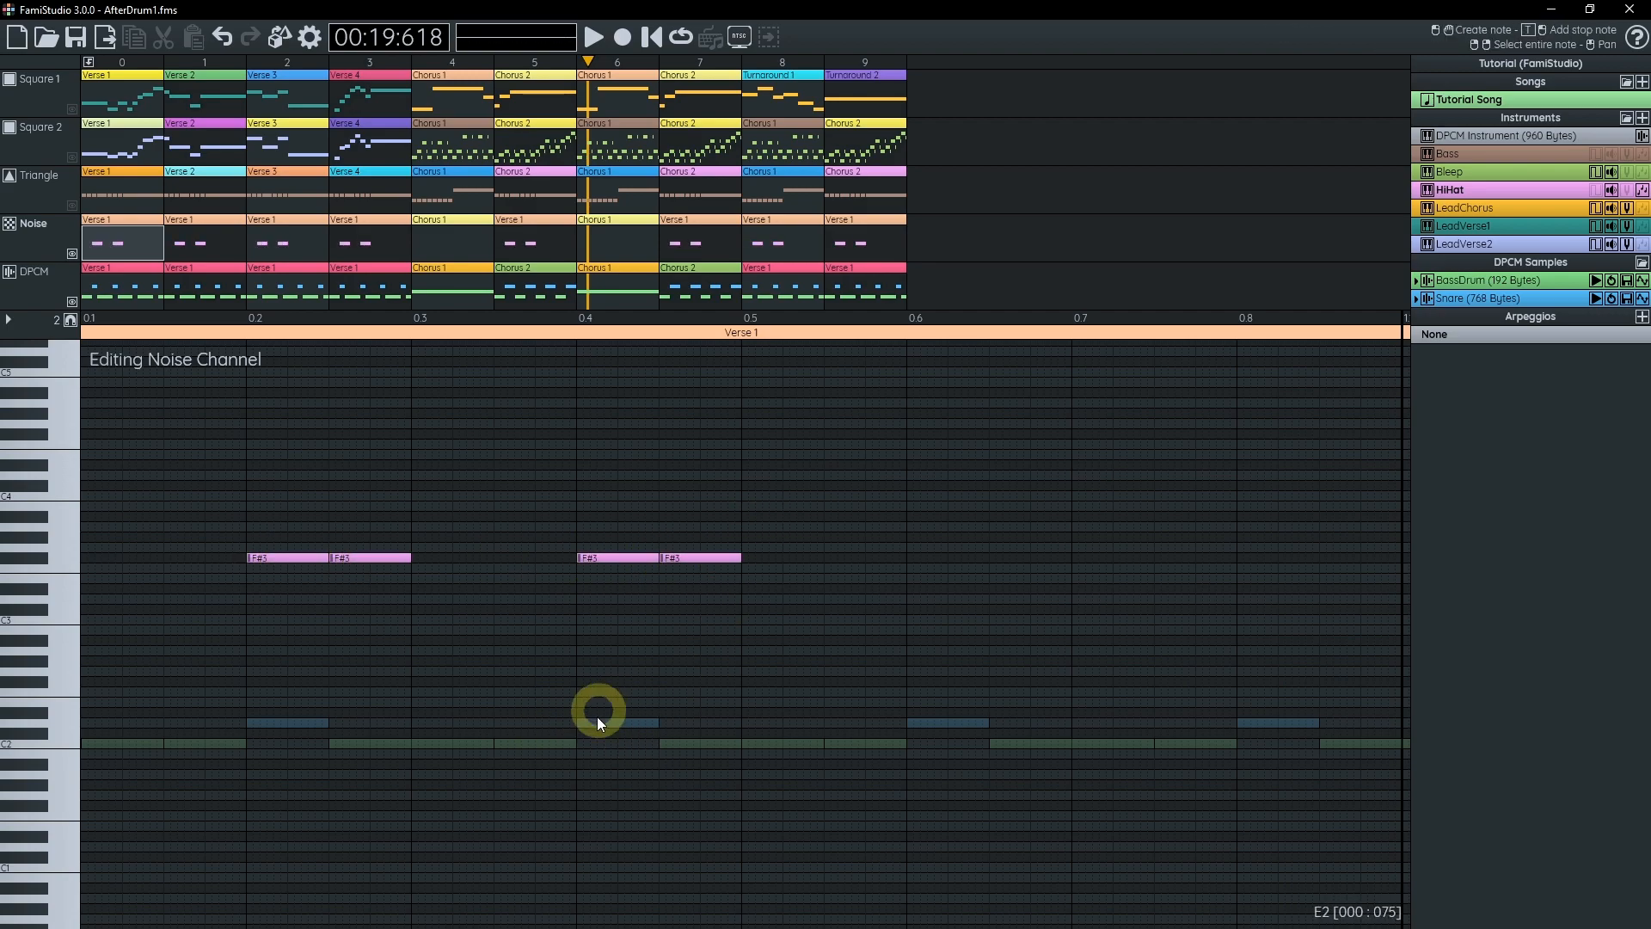
scroll(594, 714, "right", 3)
left_click(817, 564)
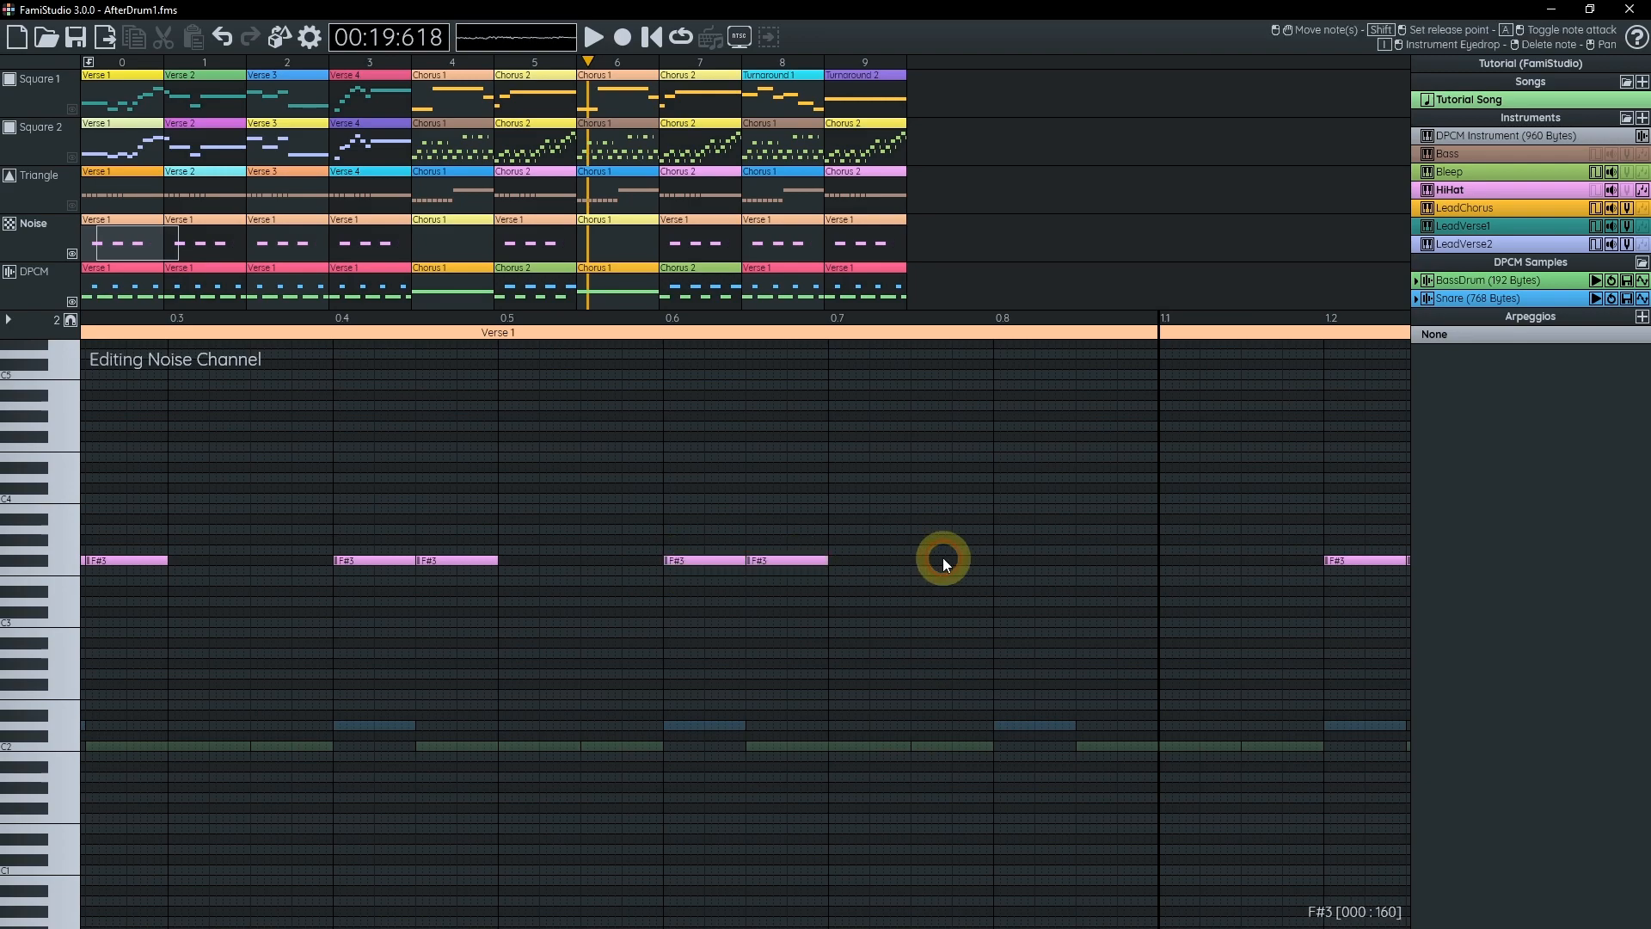
left_click(1004, 557)
left_click(1117, 559)
- Set the snap precision to 4 and place a HiHat F#3 note on each of the eight beats of Noise Chorus 1
scroll(1064, 710, "down", 1)
scroll(1065, 710, "down", 1)
left_click_drag(1064, 710, 529, 674)
left_click_drag(936, 607, 767, 619)
scroll(767, 619, "up", 1)
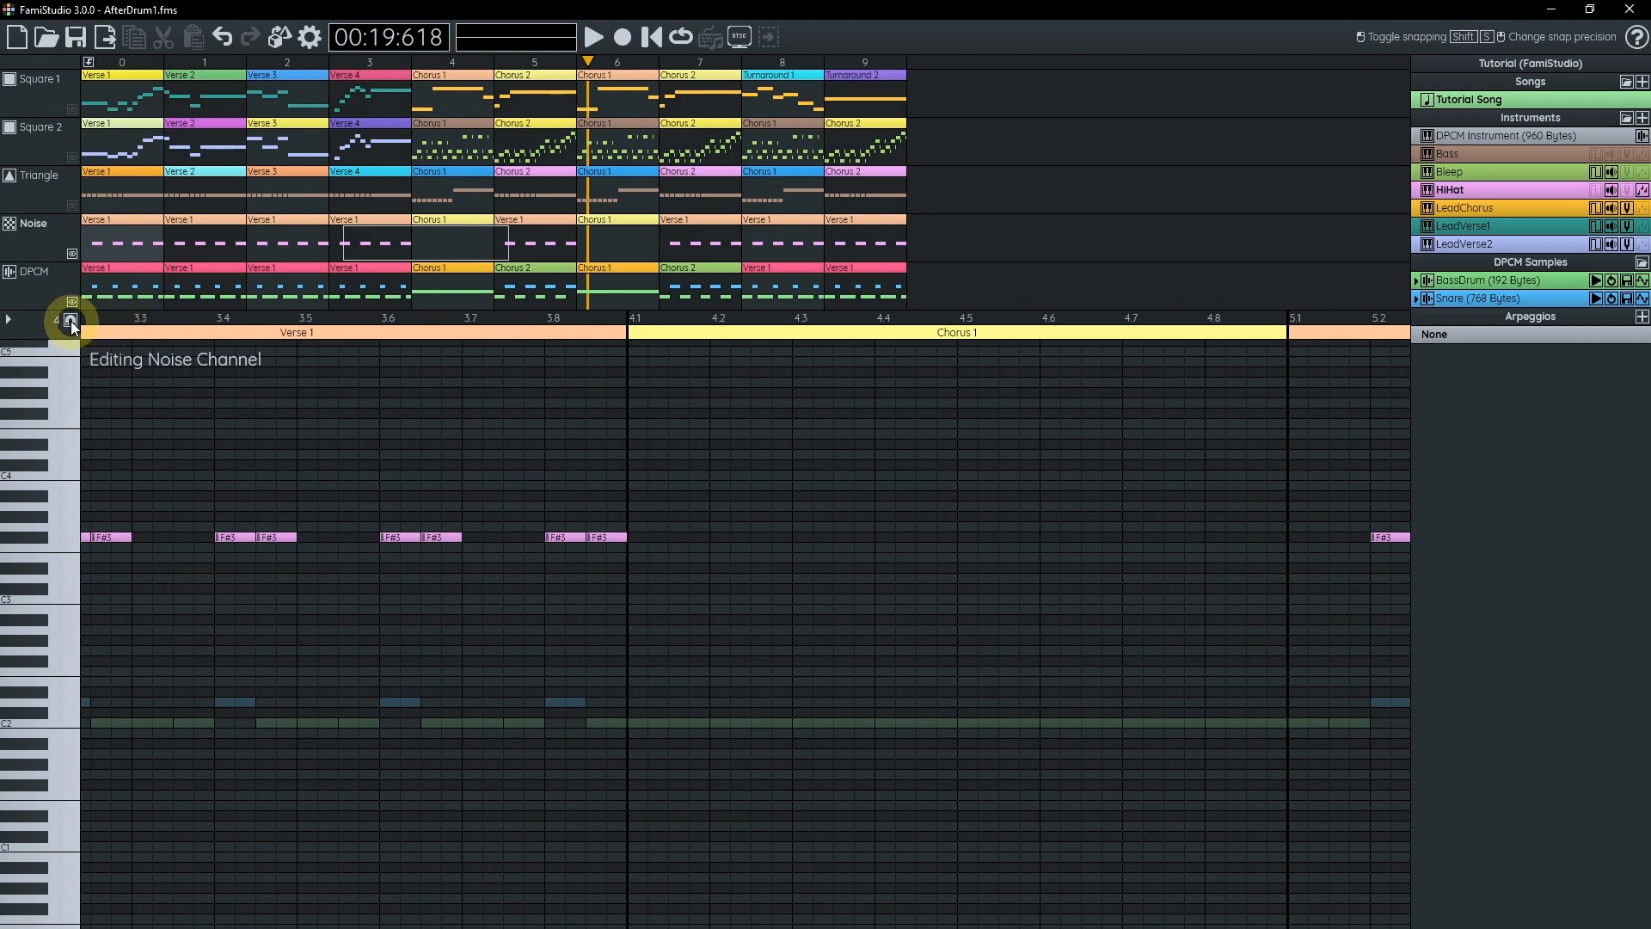
left_click(651, 538)
left_click(714, 540)
left_click(810, 539)
left_click(912, 536)
left_click(985, 539)
left_click(1075, 535)
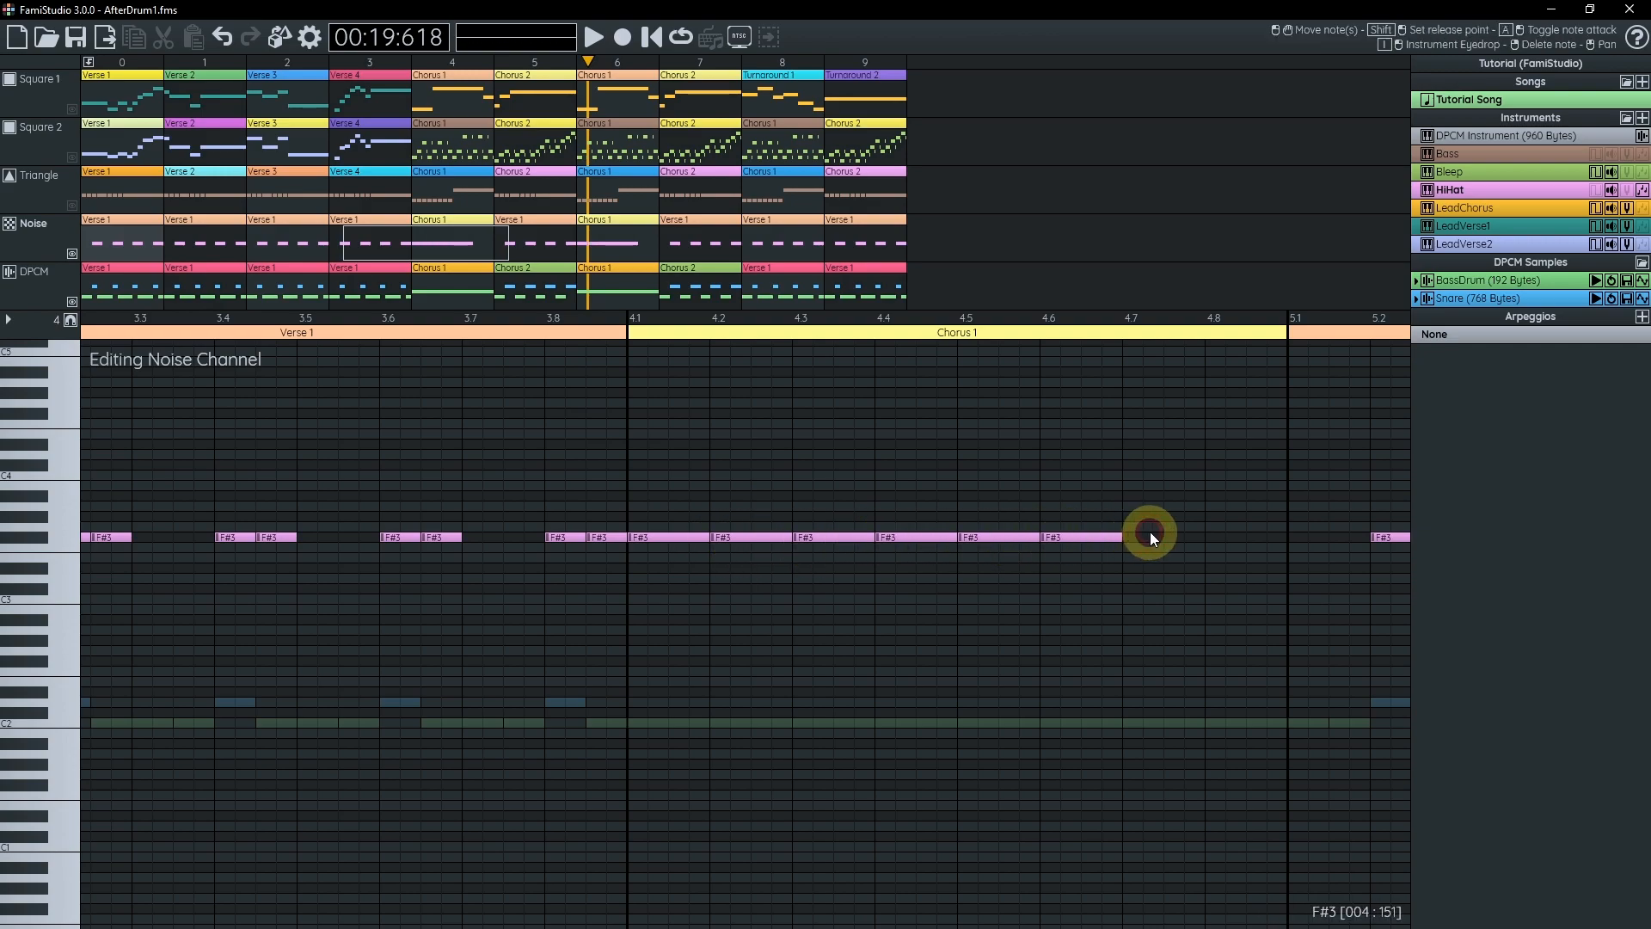
left_click(1149, 533)
left_click(1240, 535)
- Play the song from the start to hear the hi-hat together with the DPCM drums
scroll(1040, 644, "down", 1)
left_click_drag(258, 553, 1052, 531)
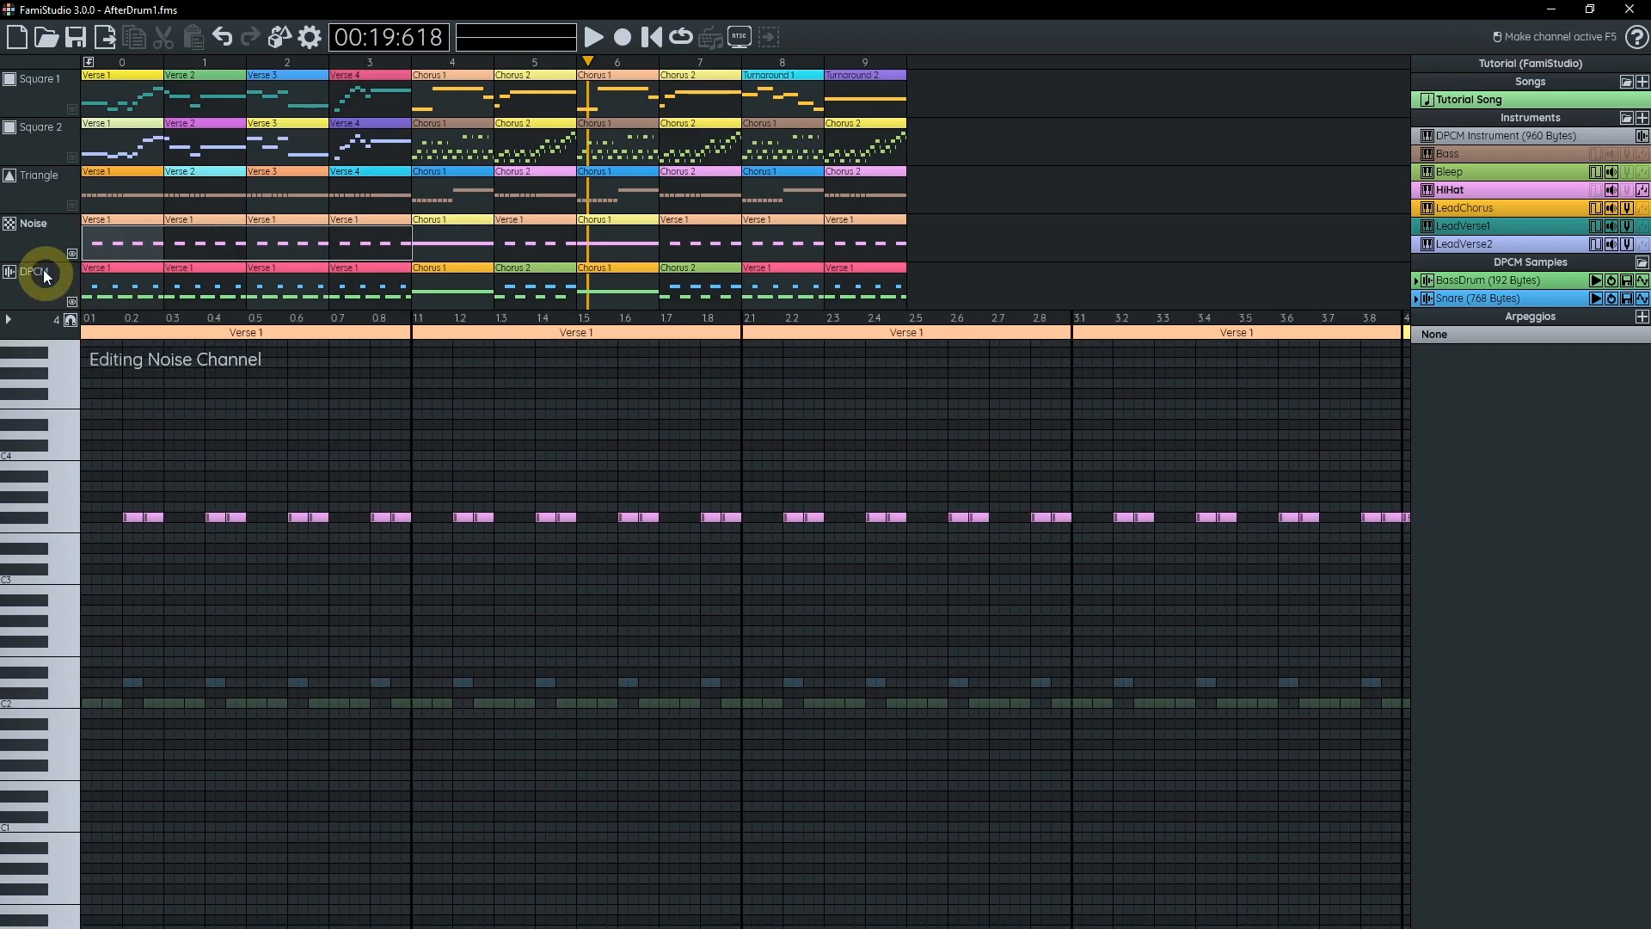
left_click(122, 66)
key("shift+space")
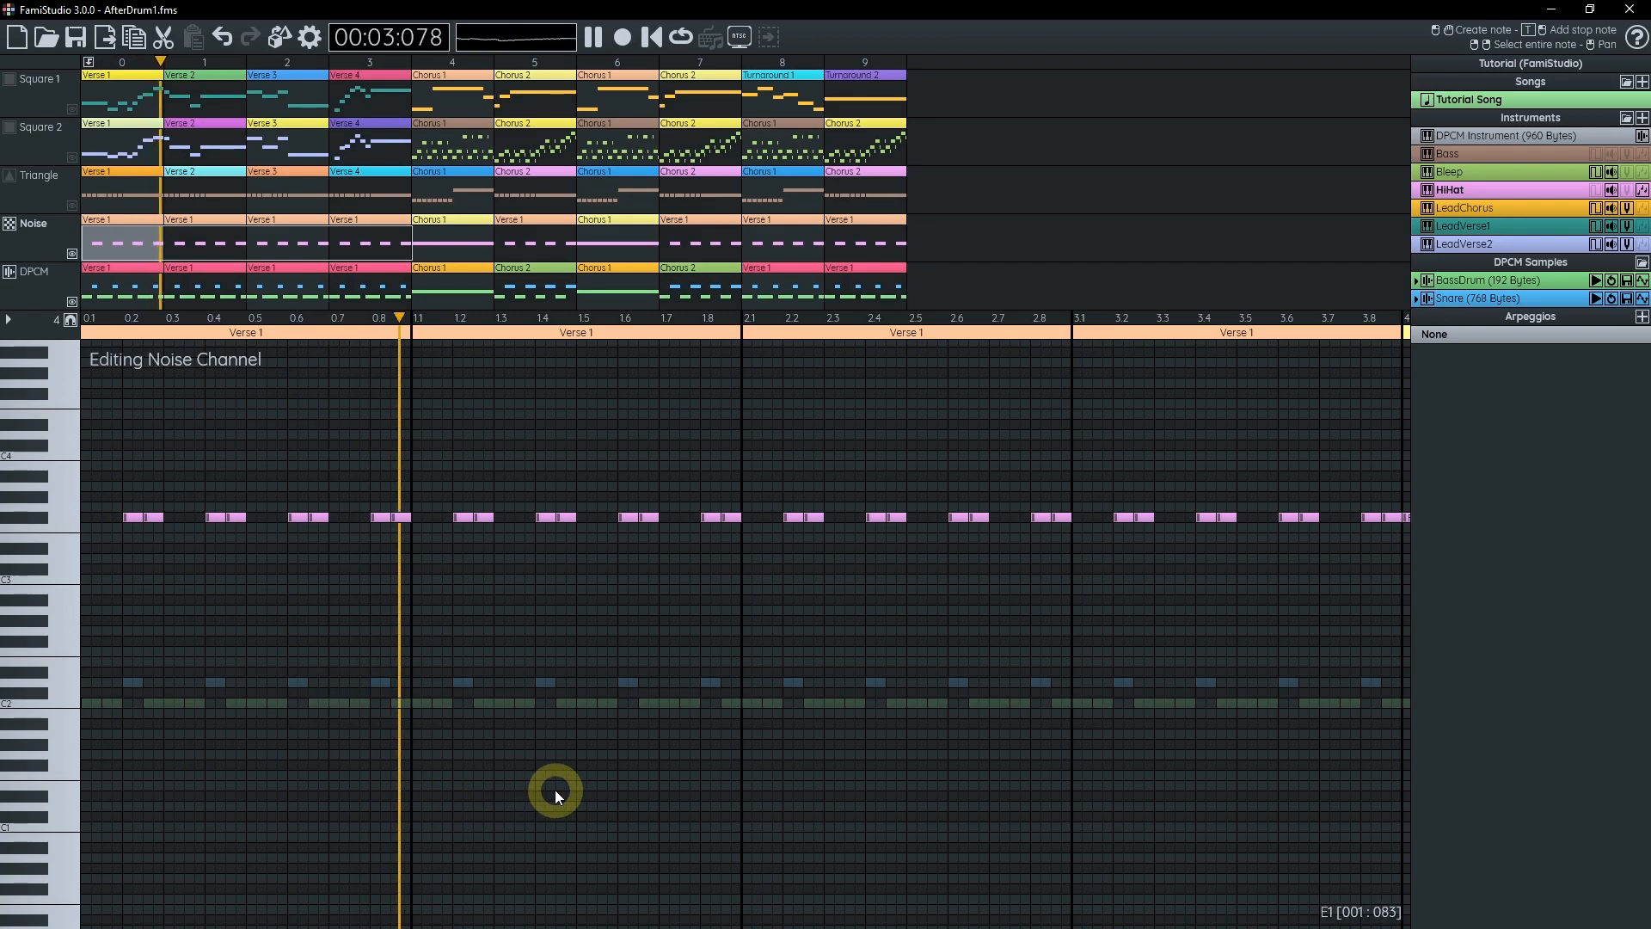
key("shift+space")
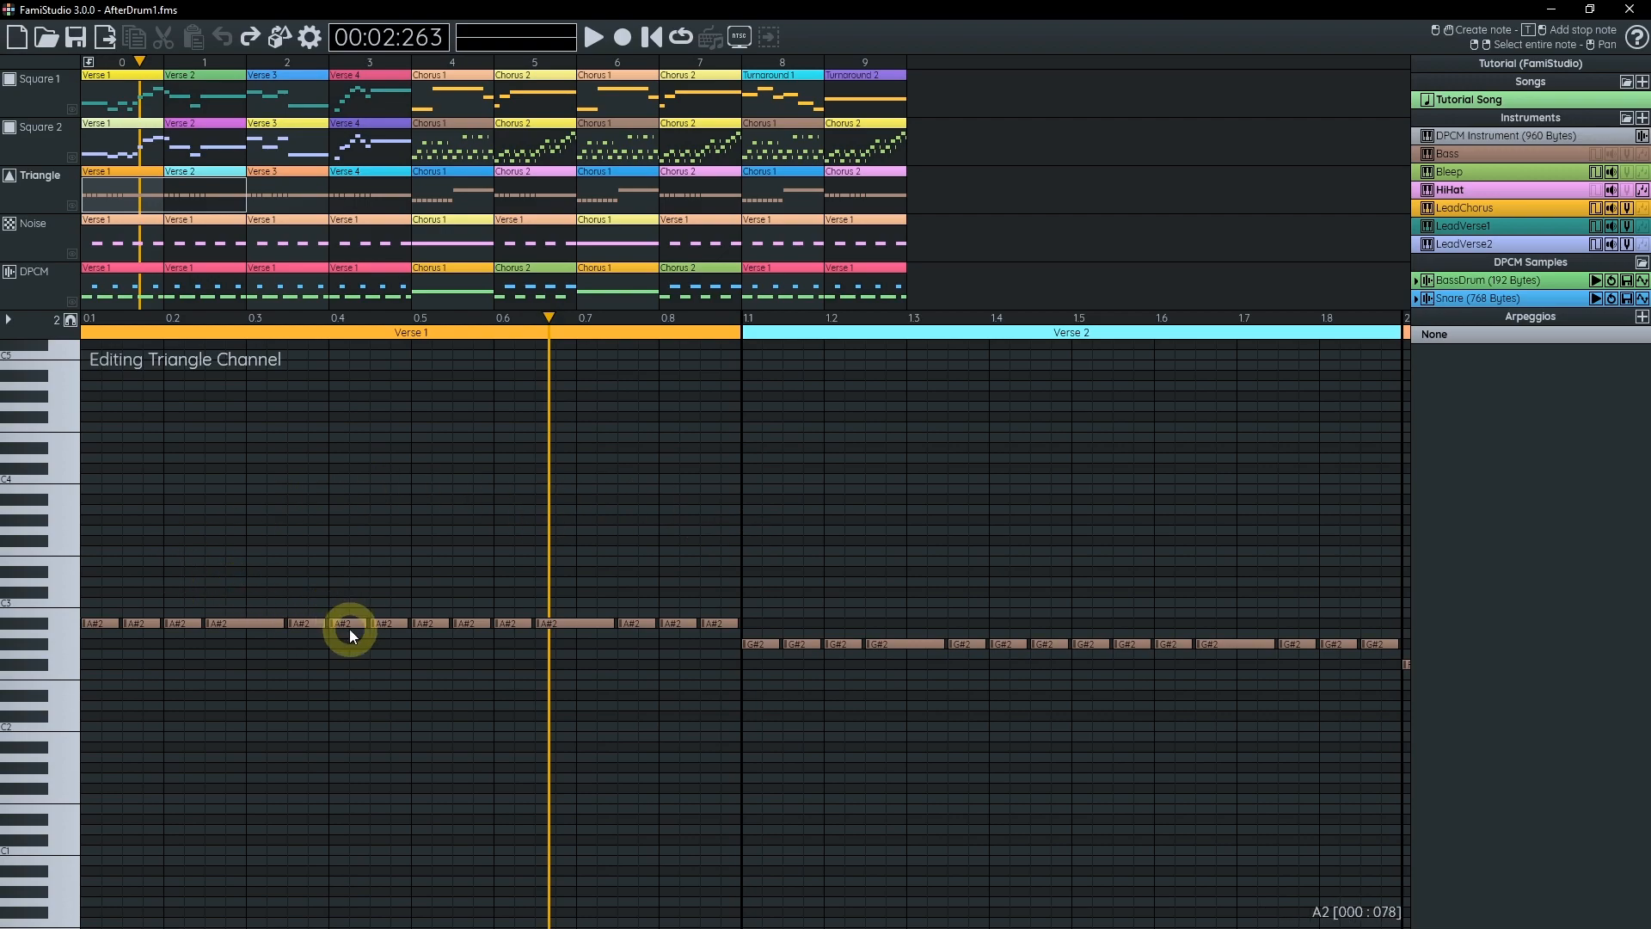
- Lower the Triangle Verse 1 notes starting halfway through beats 3 and 7 to F2, and play the song from the start
key("ctrl+3")
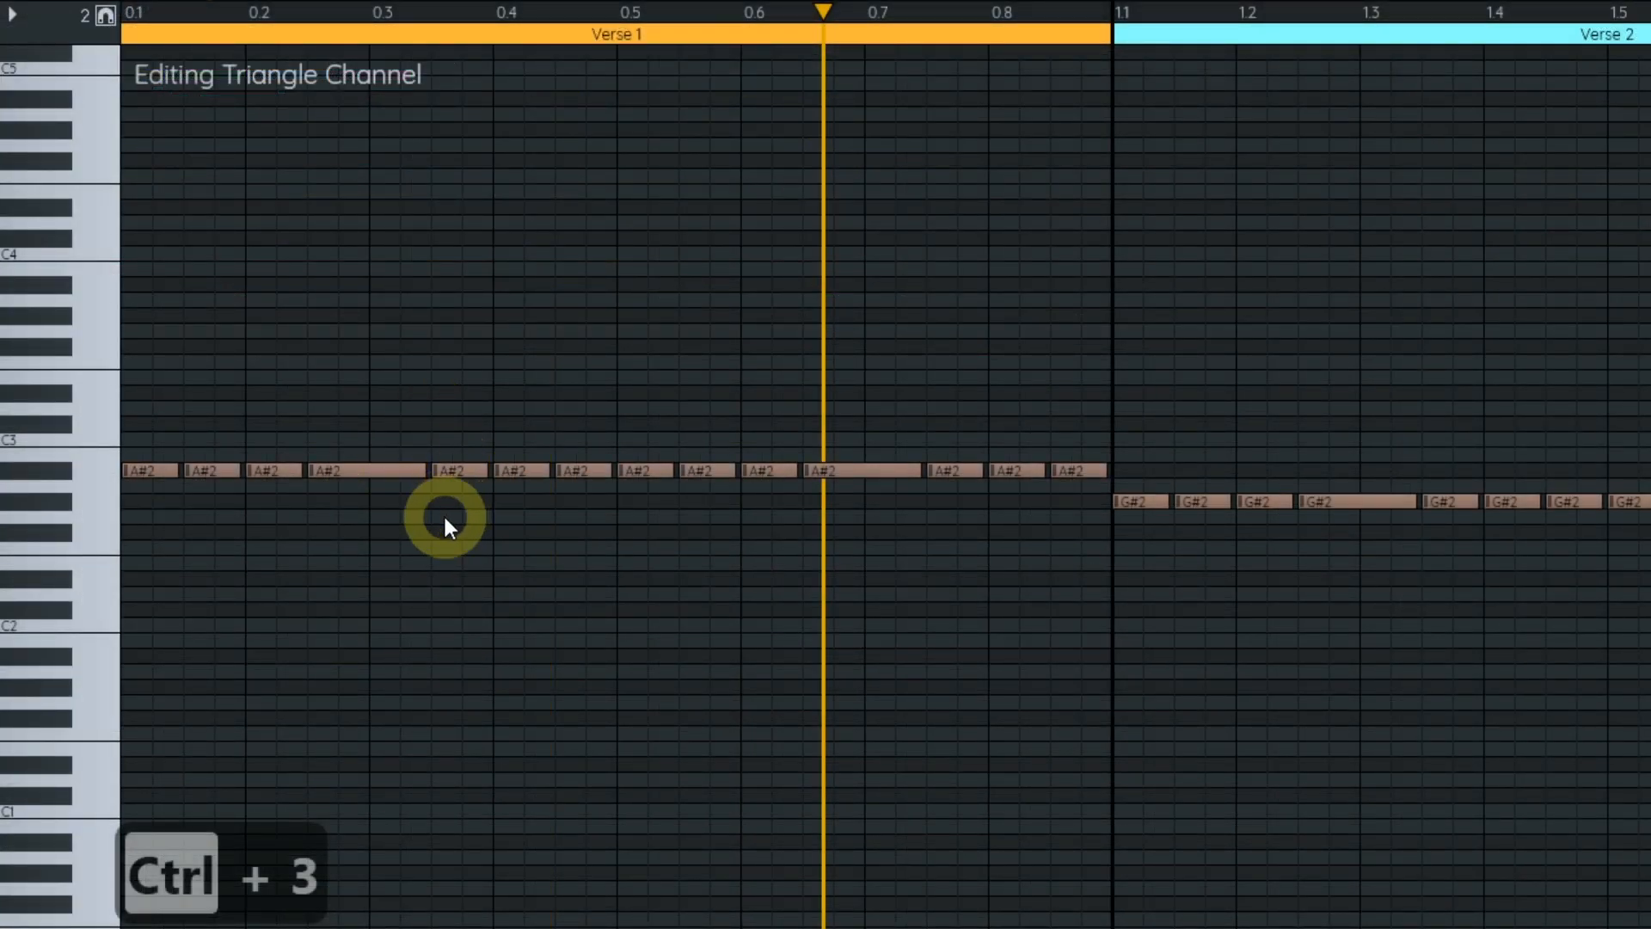
left_click_drag(452, 470, 451, 557)
left_click_drag(958, 471, 959, 550)
key("shift+space")
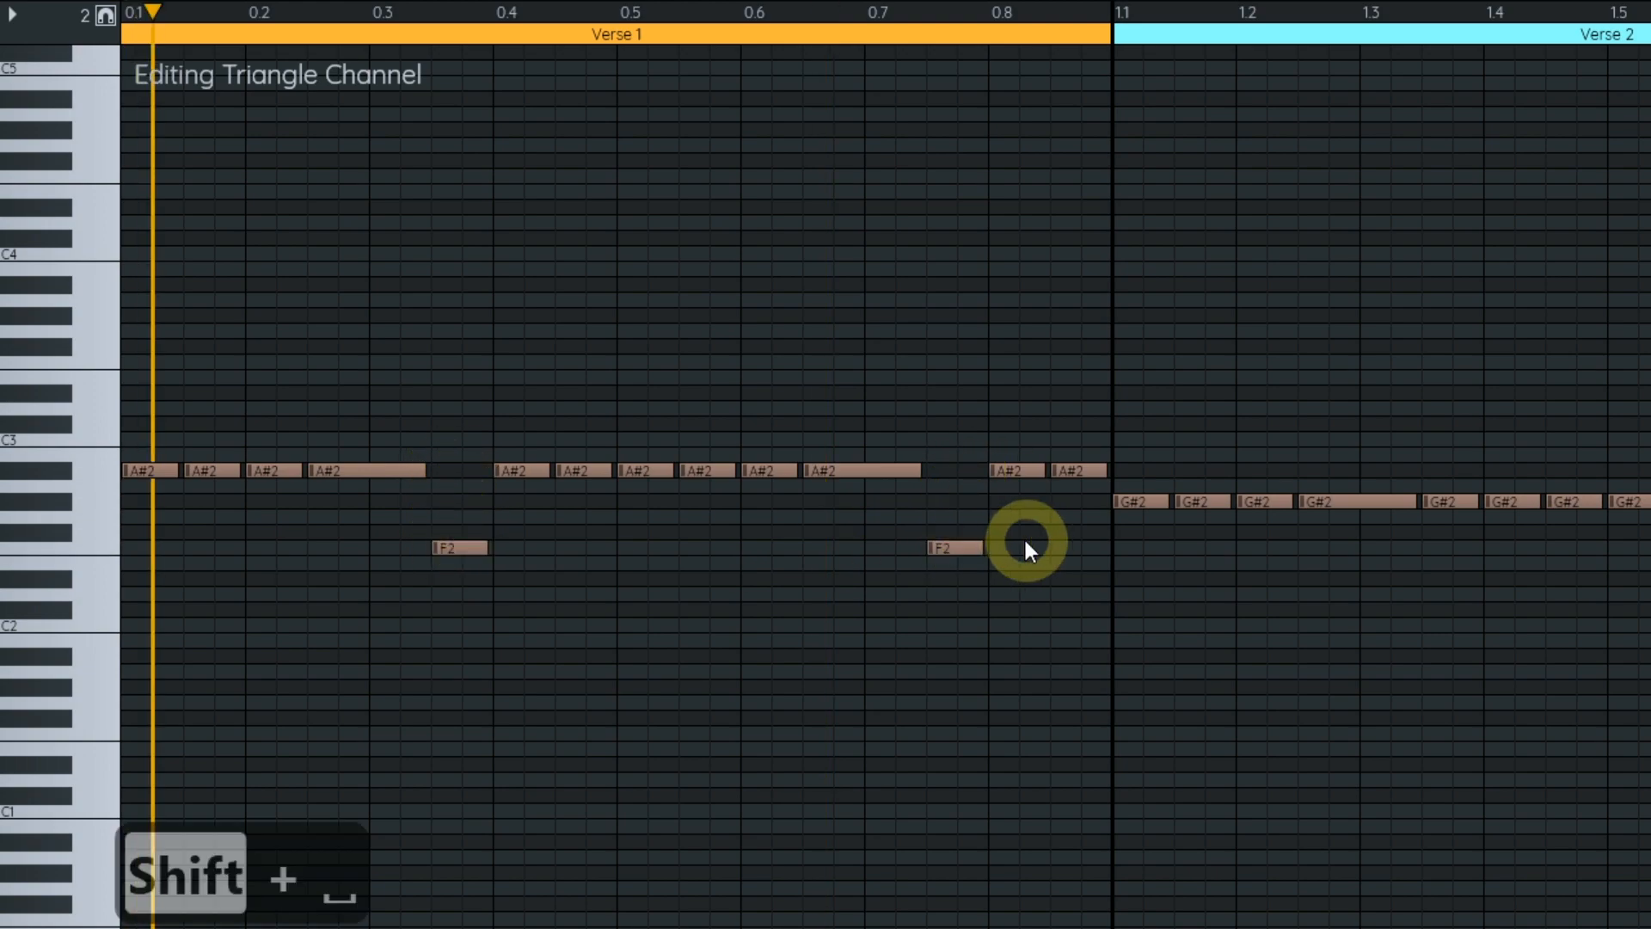
- Raise the Triangle Verse 2 notes halfway through beats 3 and 7 to D#3 and the last note to C#3
left_click_drag(1182, 547, 580, 472)
left_click_drag(824, 475, 912, 320)
key("space")
left_click(915, 425)
left_click_drag(1404, 426, 1401, 321)
scroll(1179, 468, "down", 3)
left_click_drag(1266, 431, 1252, 347)
key("space")
scroll(745, 626, "down", 5)
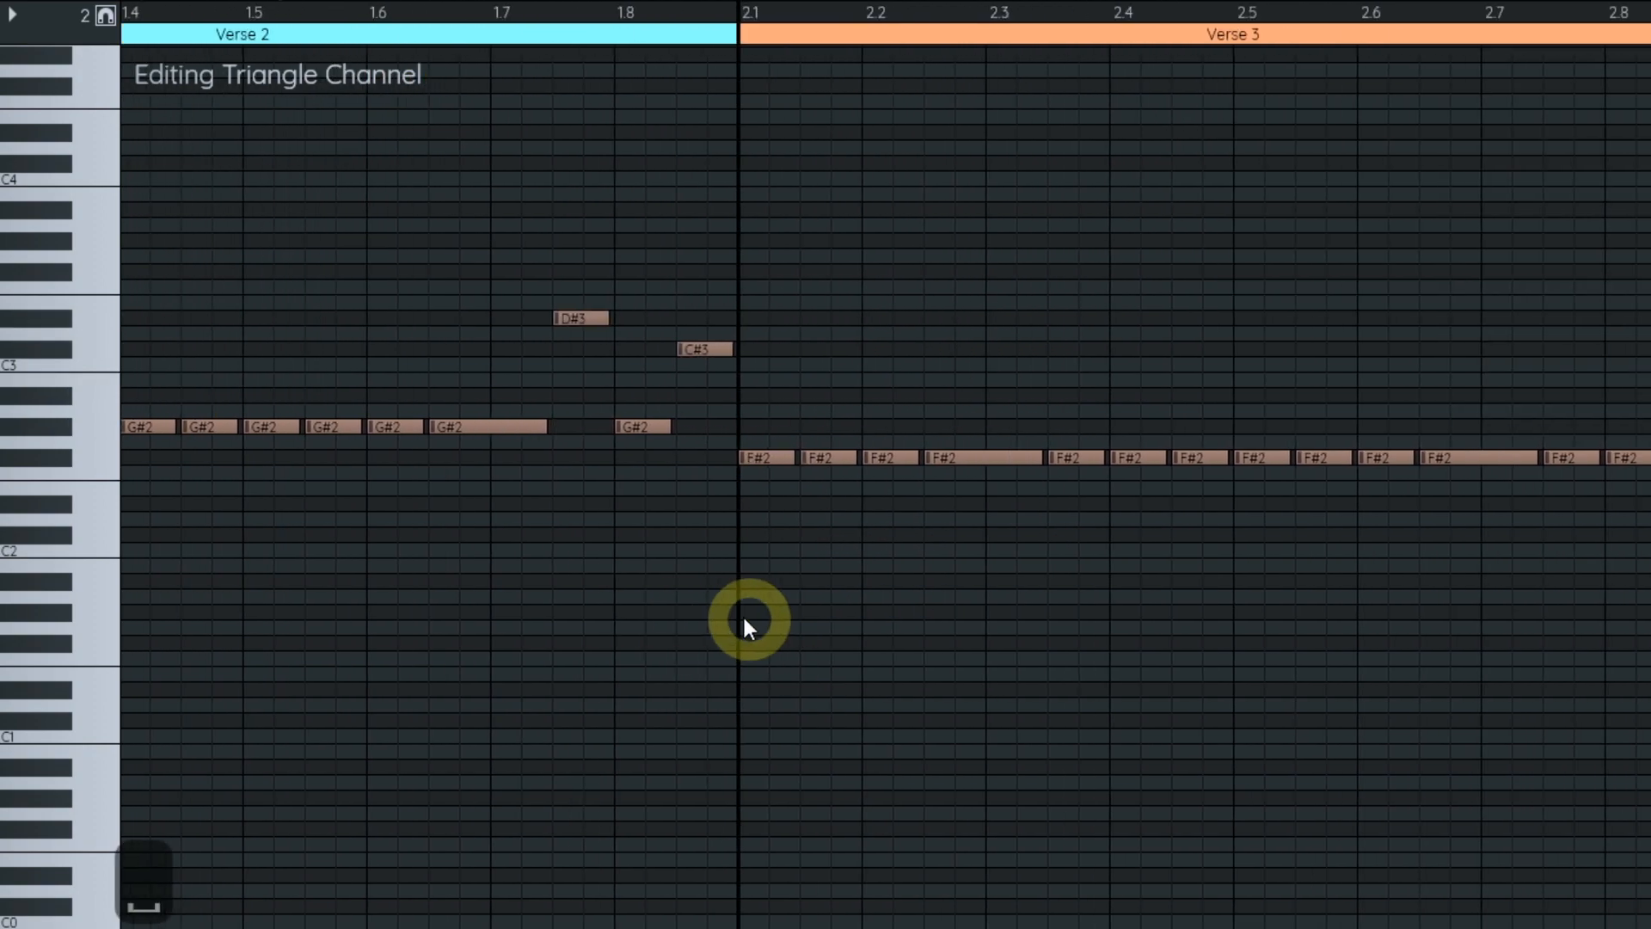
- Raise the Triangle Verse 3 note halfway through beat 7 to F3 and the last note to D#3
scroll(712, 595, "down", 2)
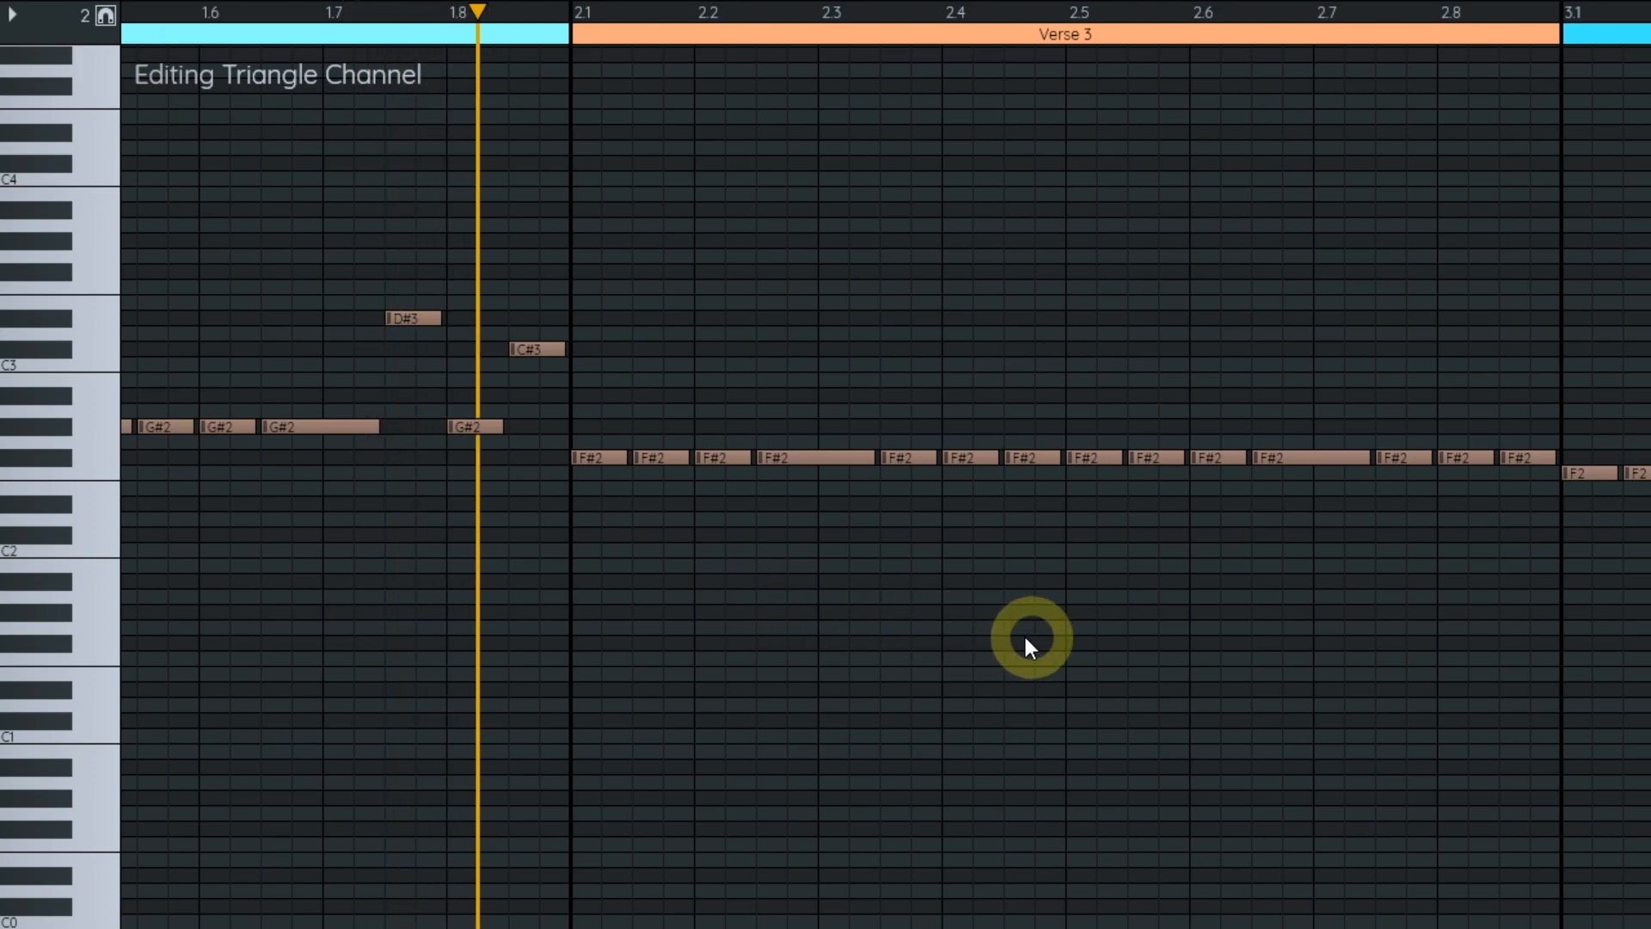
scroll(946, 636, "down", 2)
left_click_drag(1177, 469, 1184, 298)
scroll(1118, 361, "down", 2)
left_click_drag(1153, 469, 1156, 330)
- Raise the Triangle Verse 4 note halfway through beat 7 to C#3 and the last note to D#3
left_click_drag(1618, 451, 908, 495)
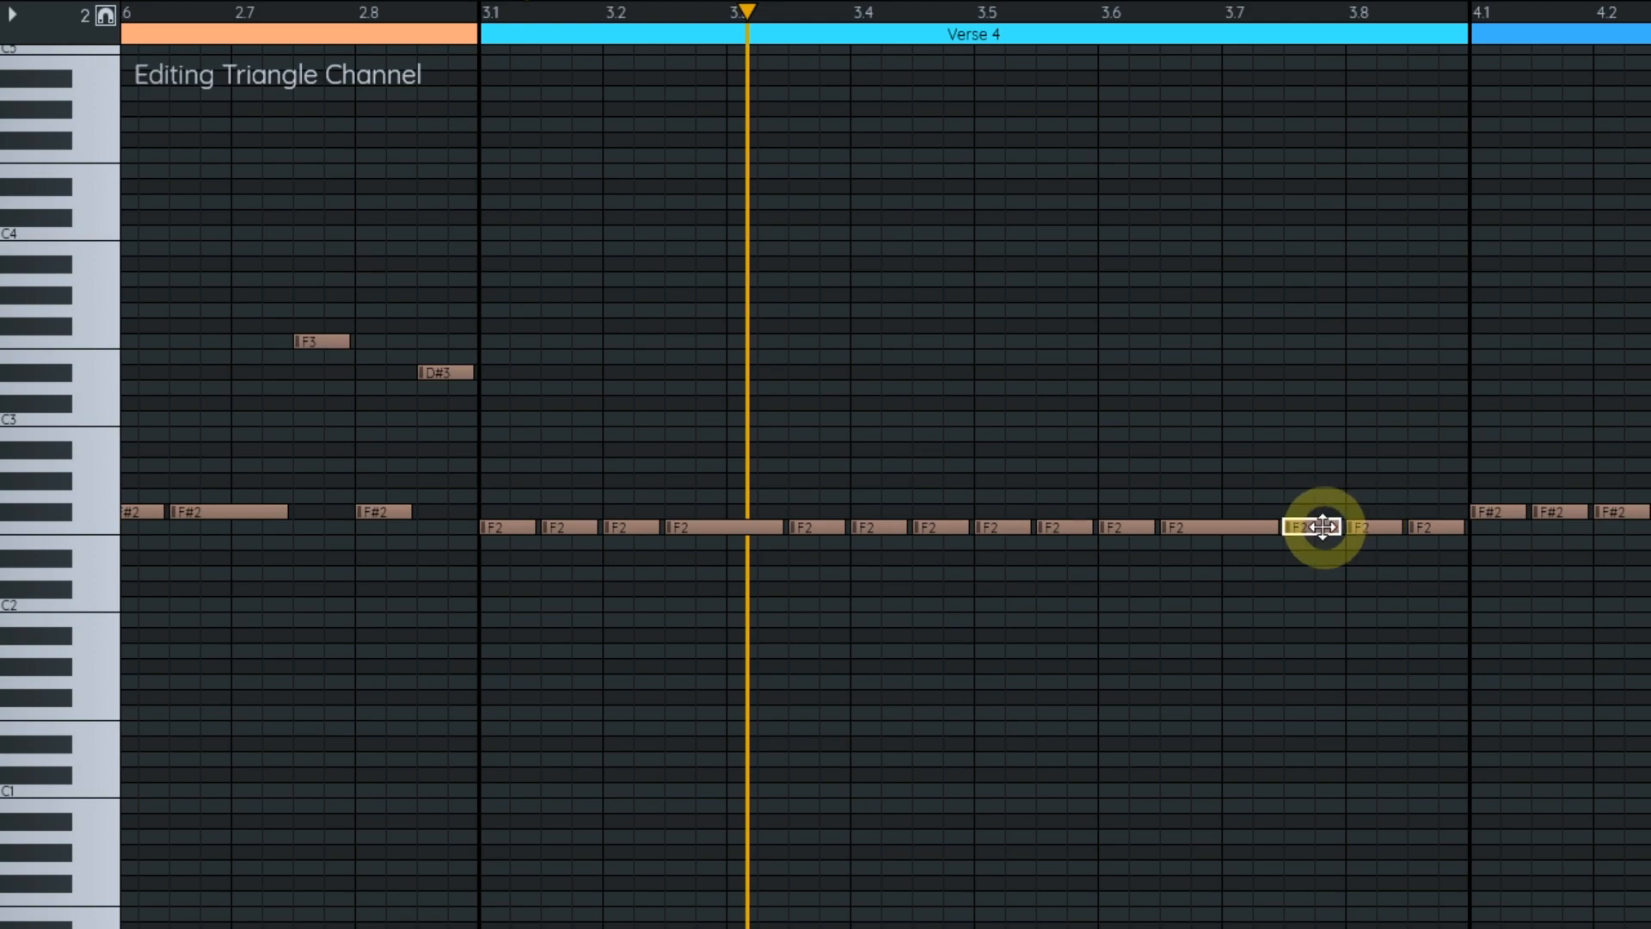
right_click(1304, 528)
left_click_drag(1304, 529, 1302, 403)
right_click(1431, 523)
left_click_drag(1431, 523, 1216, 569)
- Play the song to hear the Triangle Verse 4 bass variation leading into the choruses
left_click(1037, 12)
key("space")
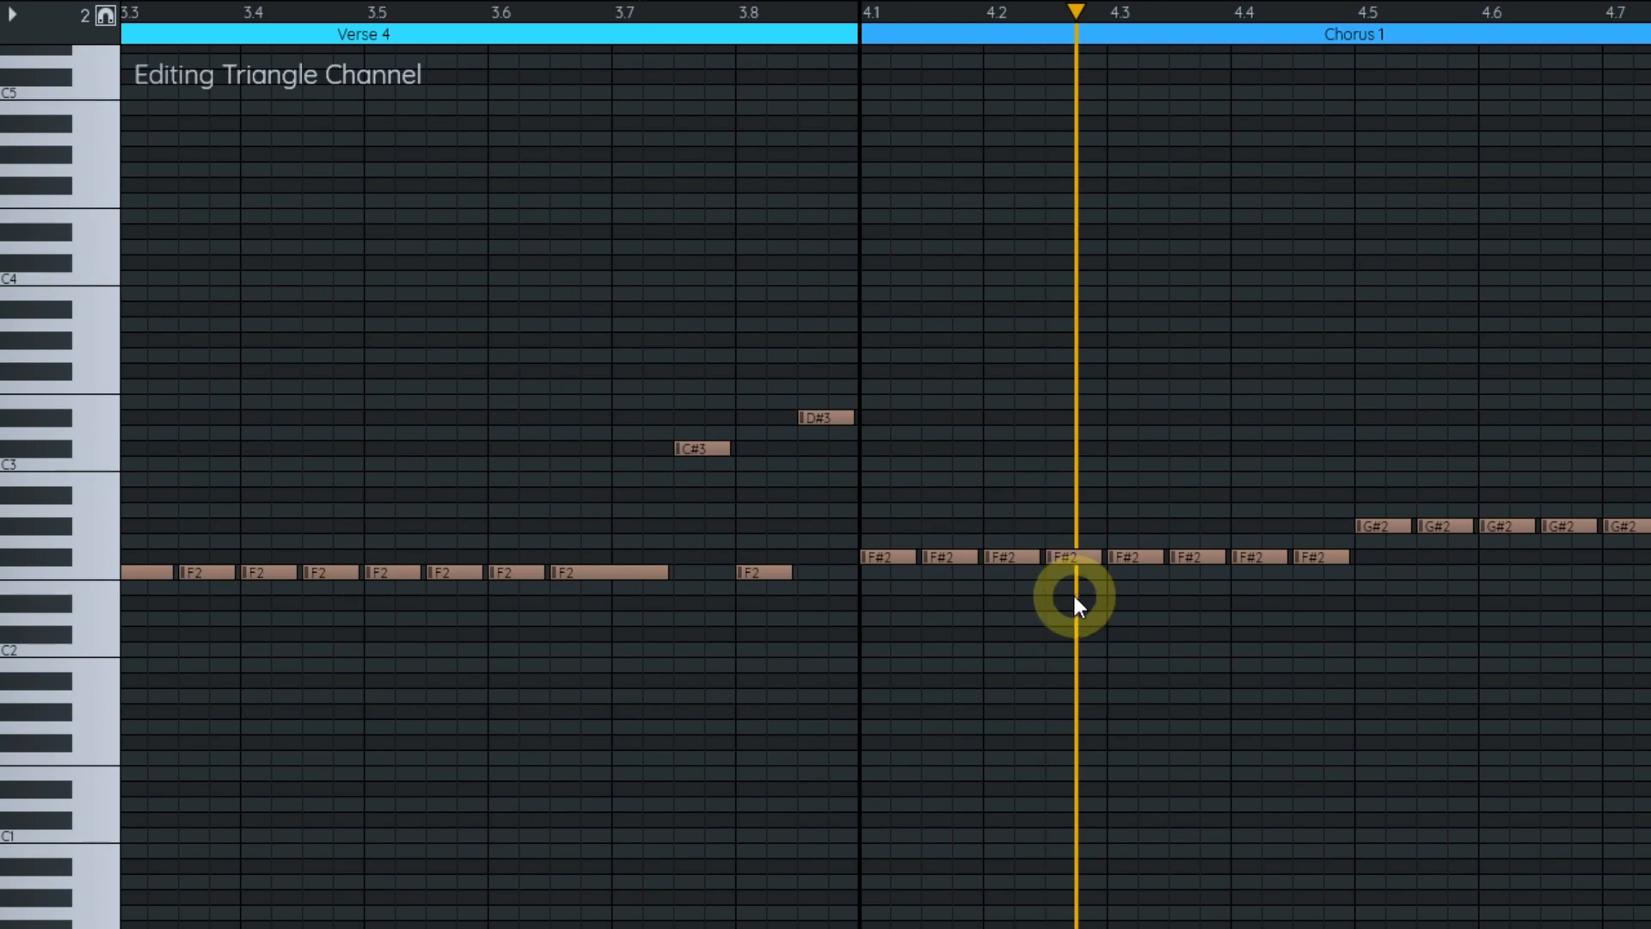
scroll(1034, 664, "down", 1)
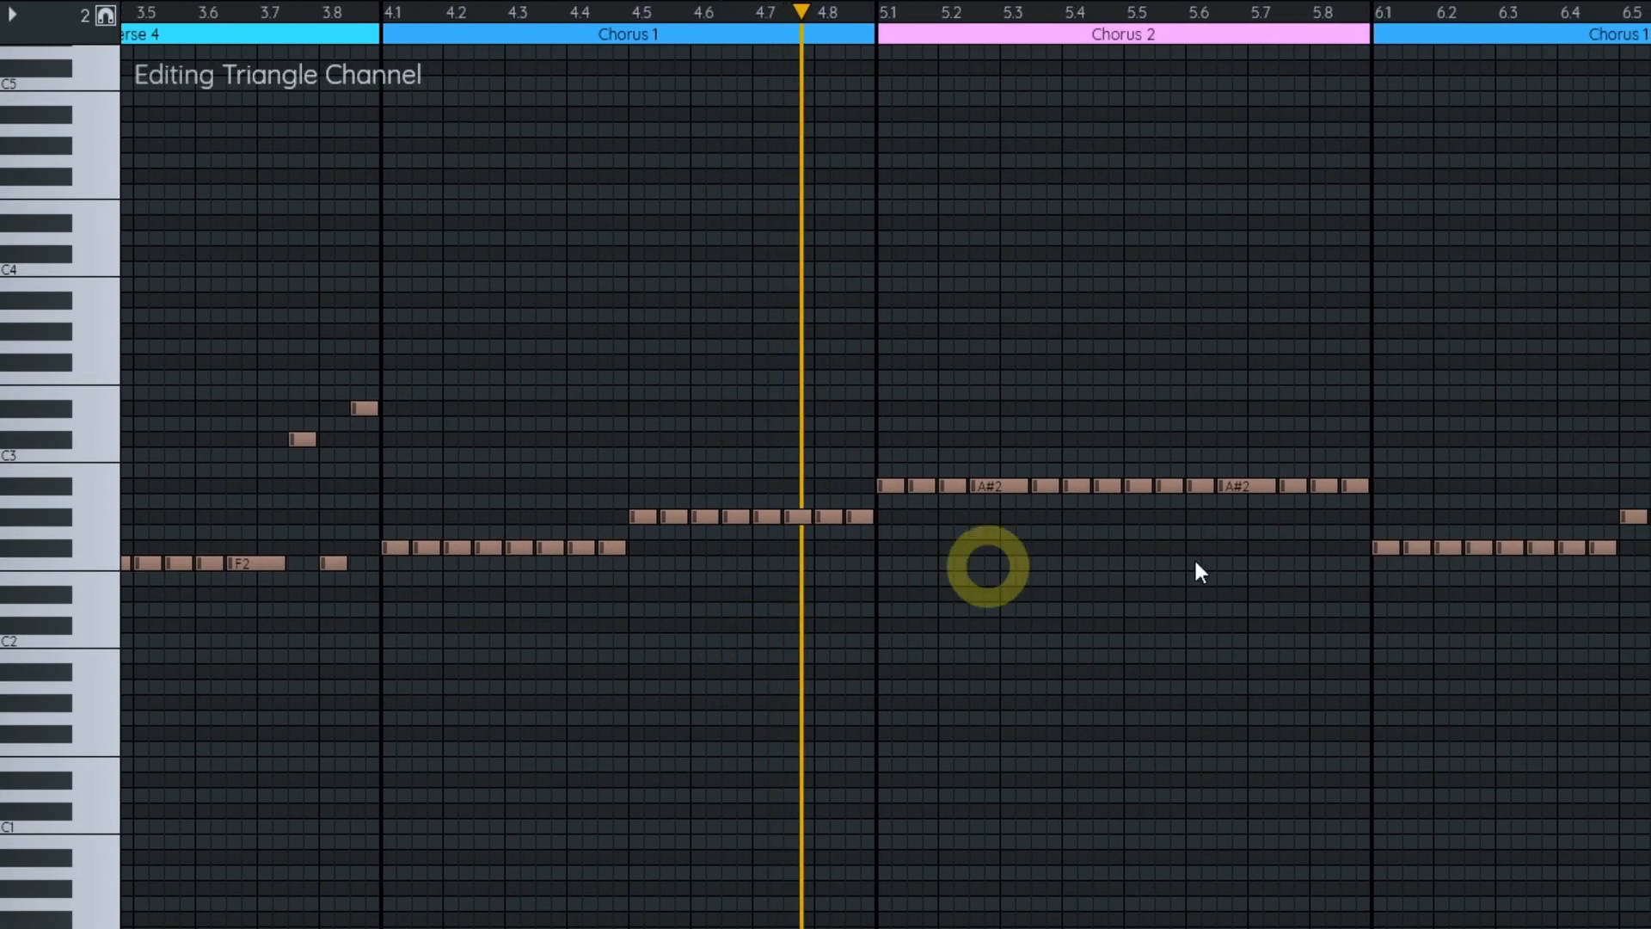
scroll(1376, 555, "up", 1)
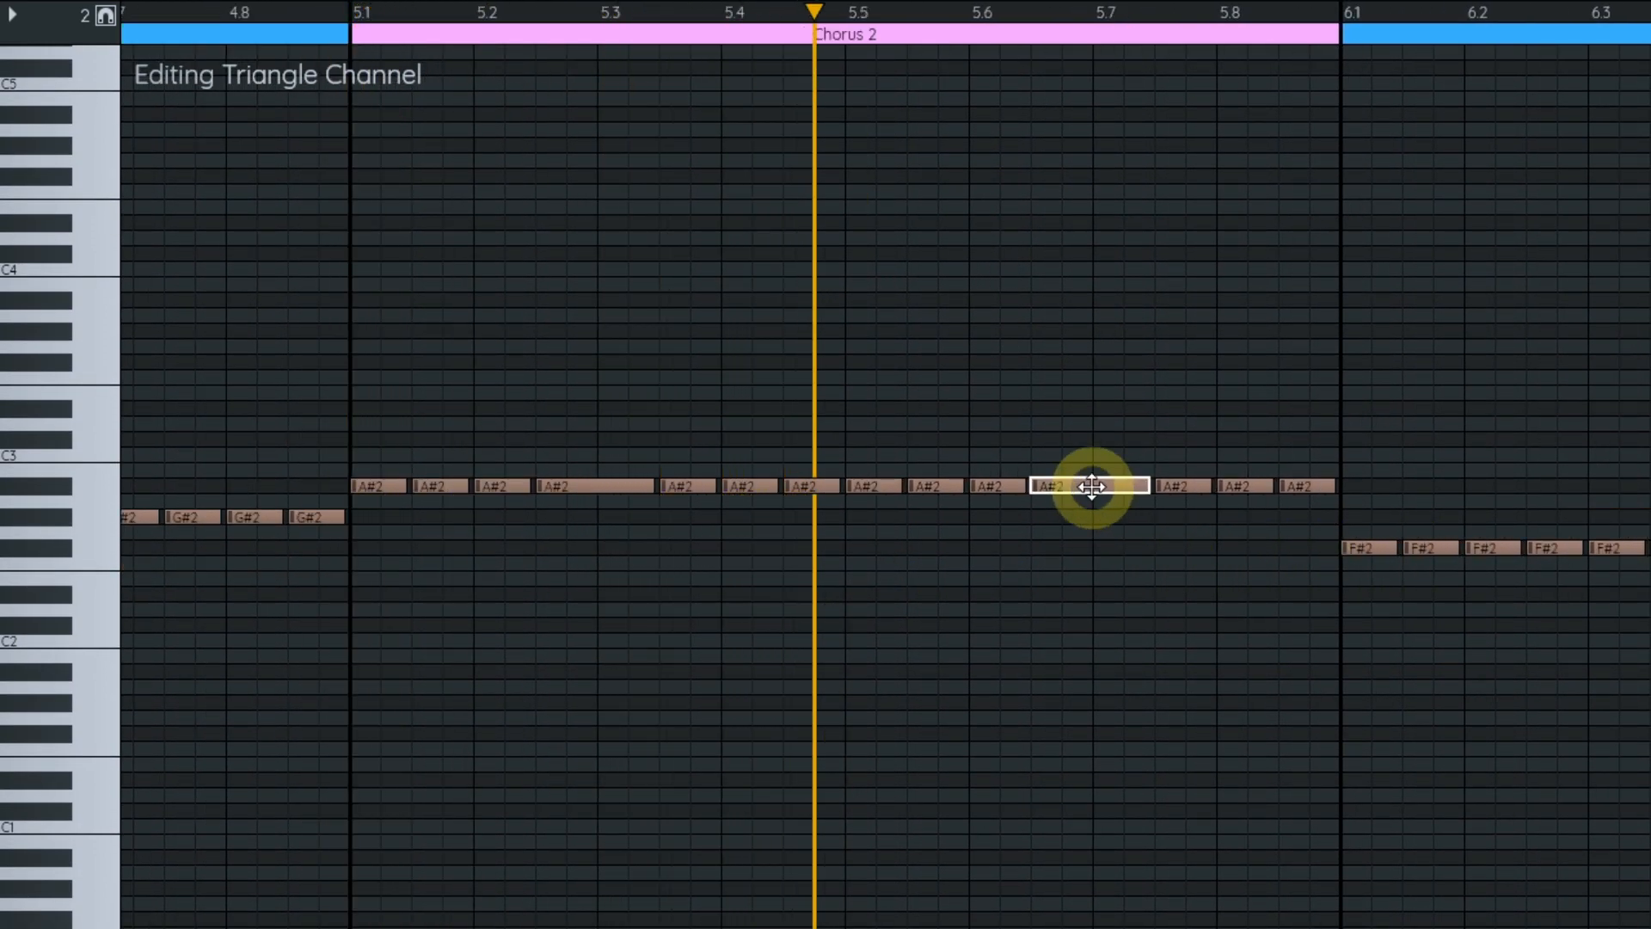
key("space")
- Raise the long Triangle Chorus 2 note halfway through beat 6 to C3 and the three notes after it to C#3
left_click_drag(1092, 487, 1104, 440)
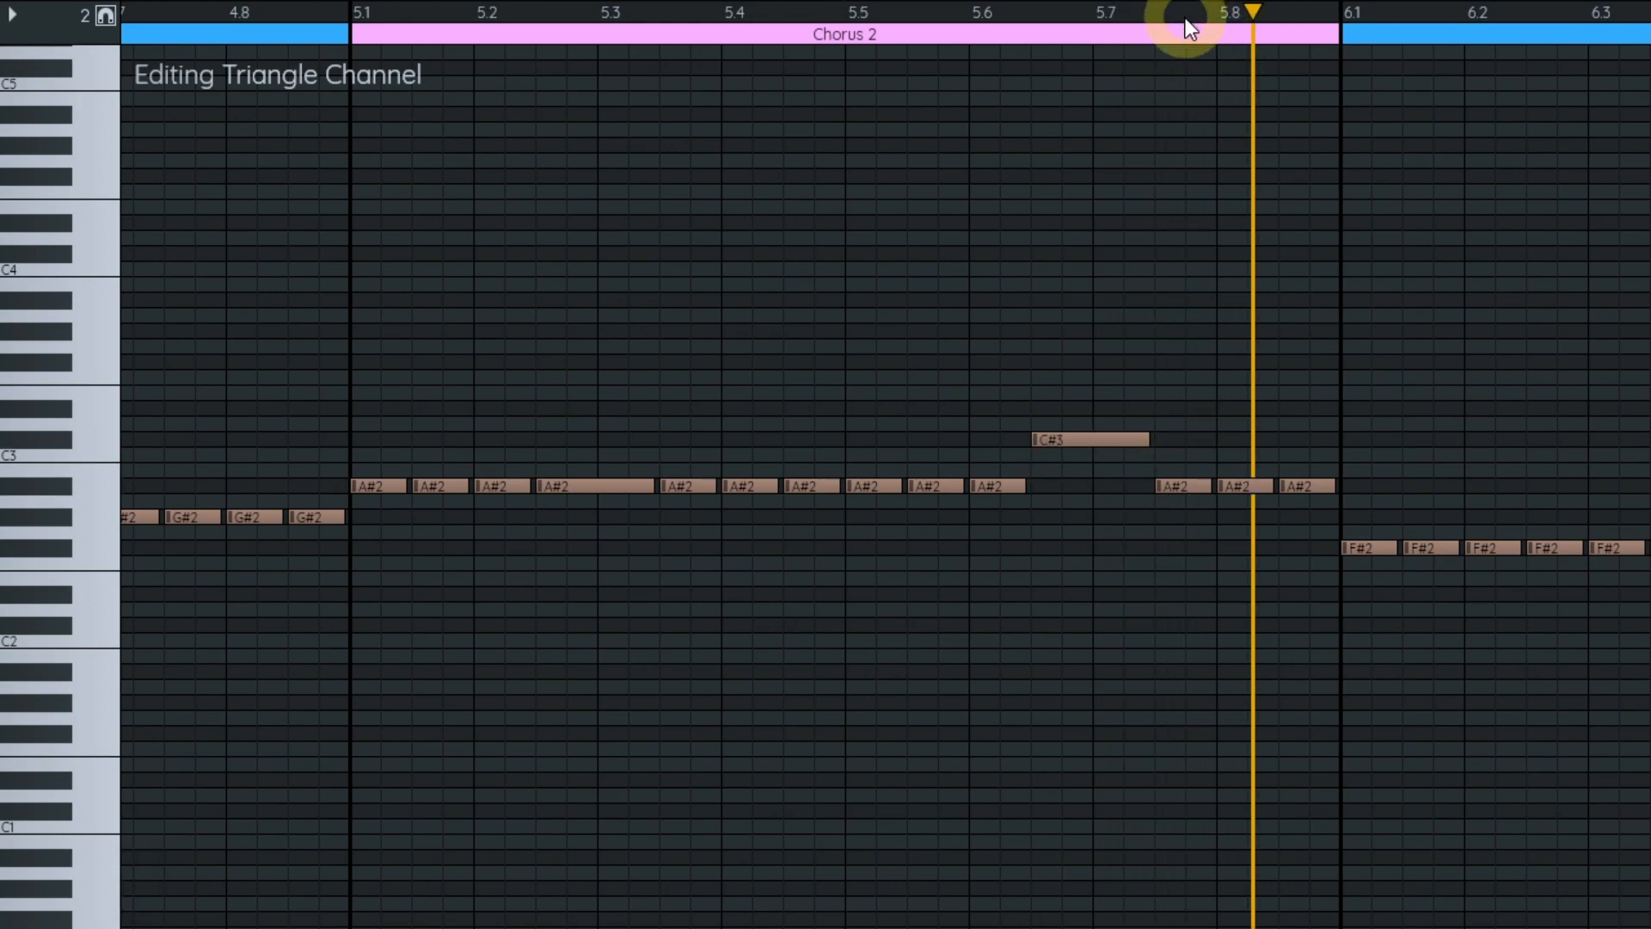
left_click_drag(1157, 27, 1335, 28)
left_click_drag(1186, 486, 1113, 456)
left_click(1111, 443)
- Add a slide from the last C#3 note of Triangle Chorus 2 down to F#2
key("s")
left_click_drag(1308, 440, 1314, 548)
key("Escape")
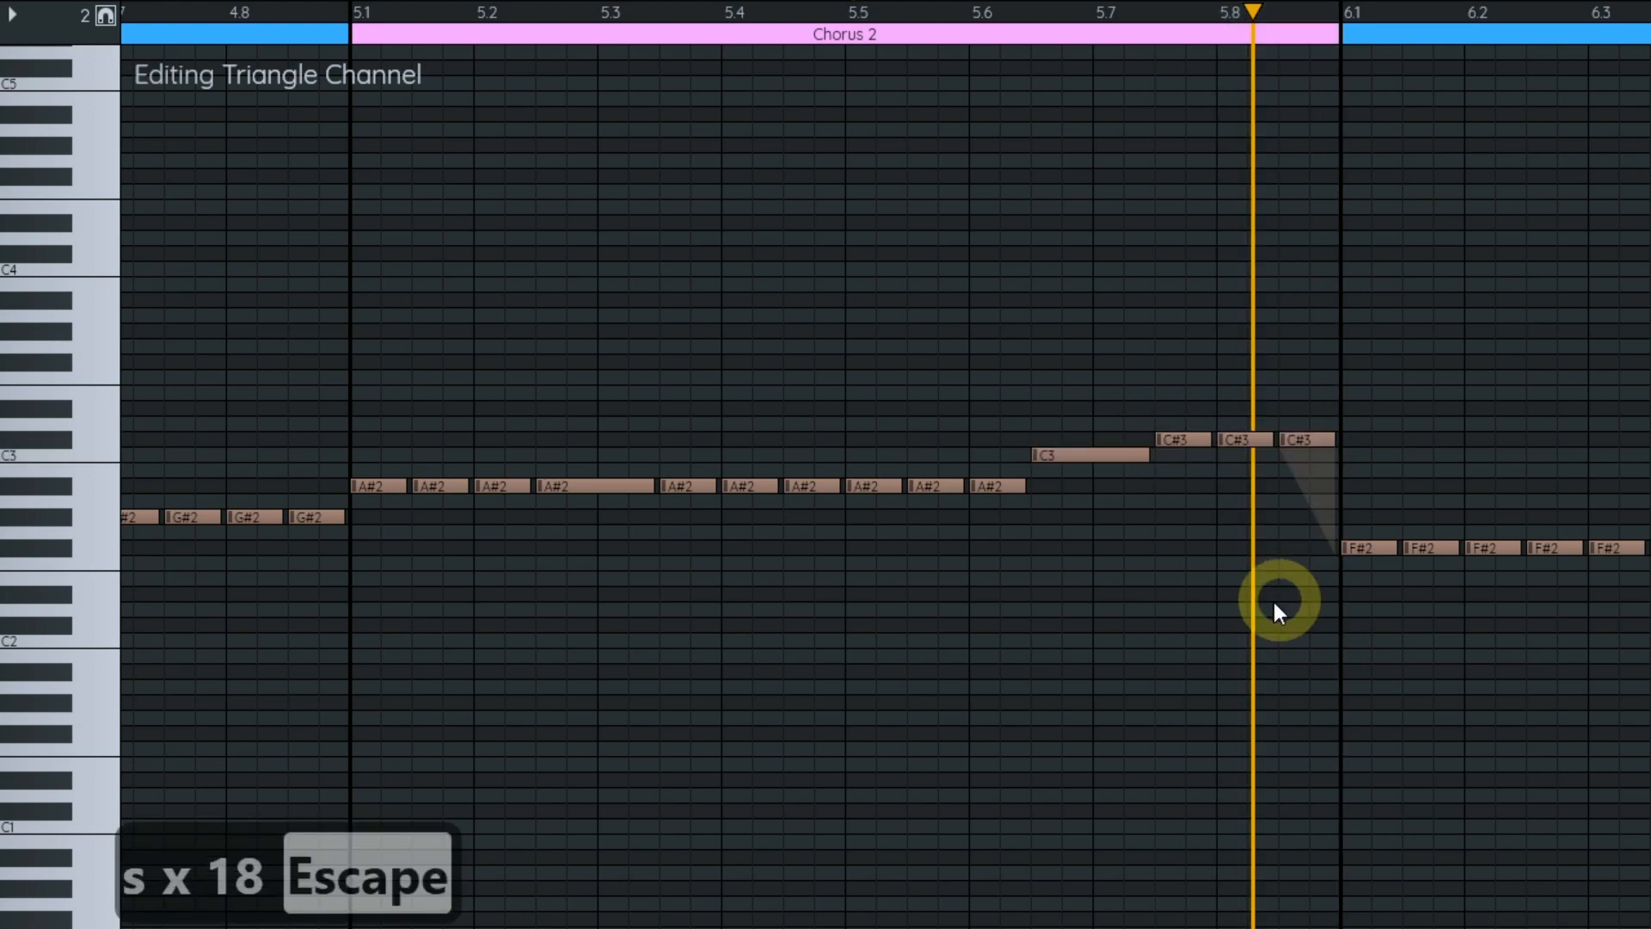
- Play the song from the end of the first Chorus 1 to hear the Triangle Chorus 2 variation and slide
scroll(1265, 596, "down", 1)
left_click_drag(1261, 597, 1039, 631)
left_click(559, 23)
key("space")
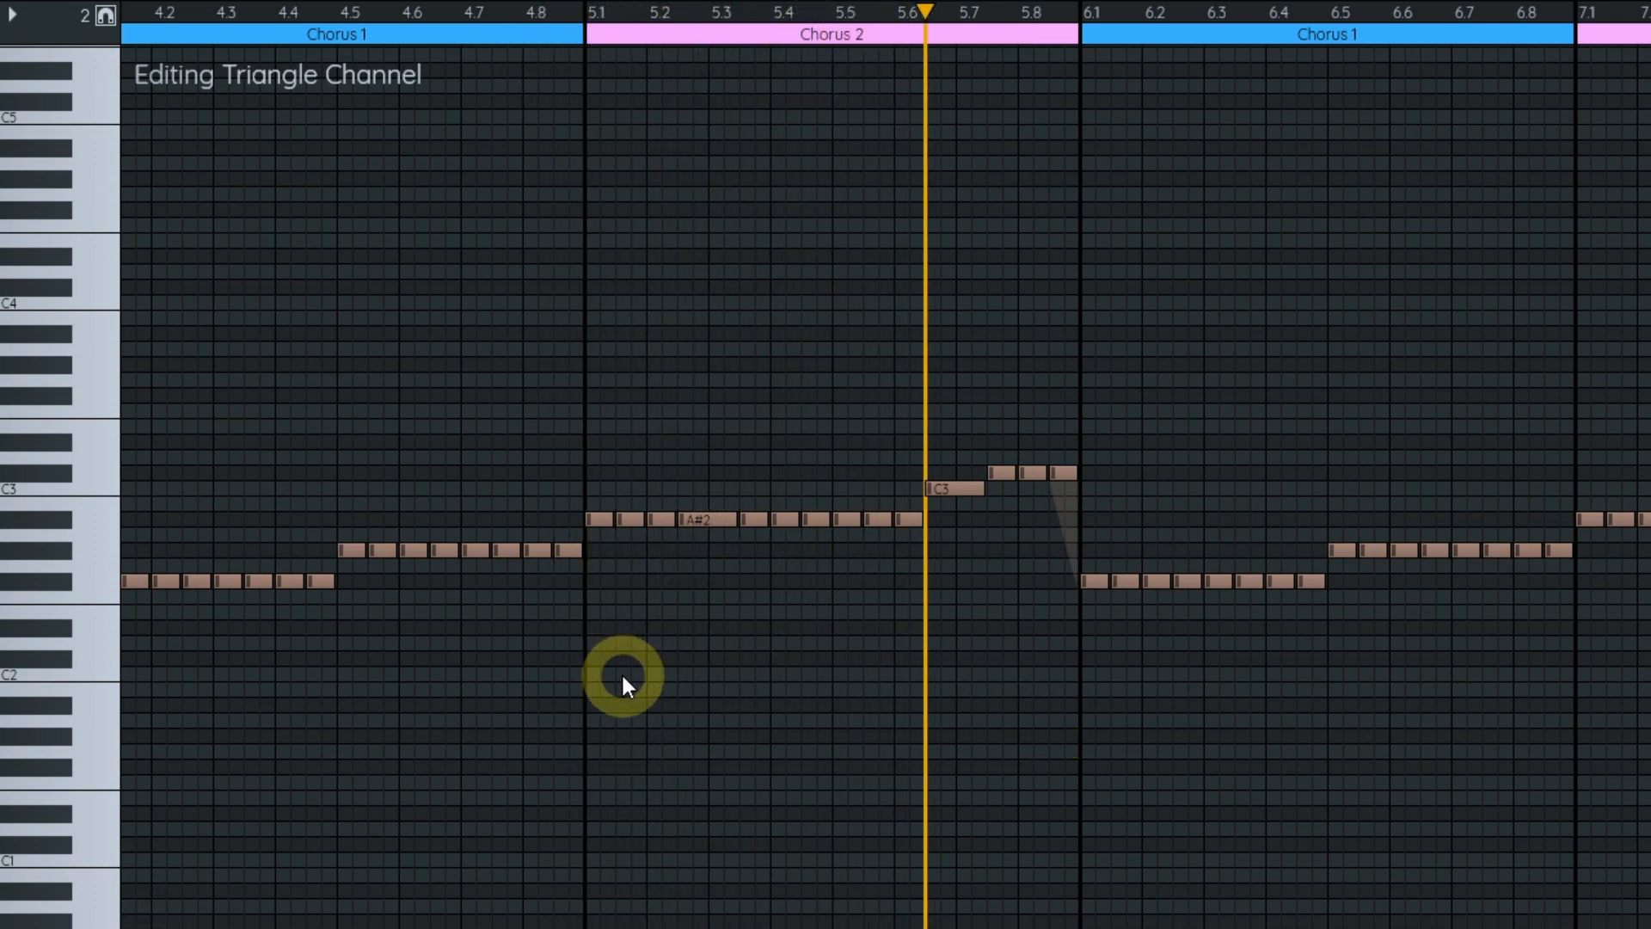
left_click_drag(445, 551, 1441, 478)
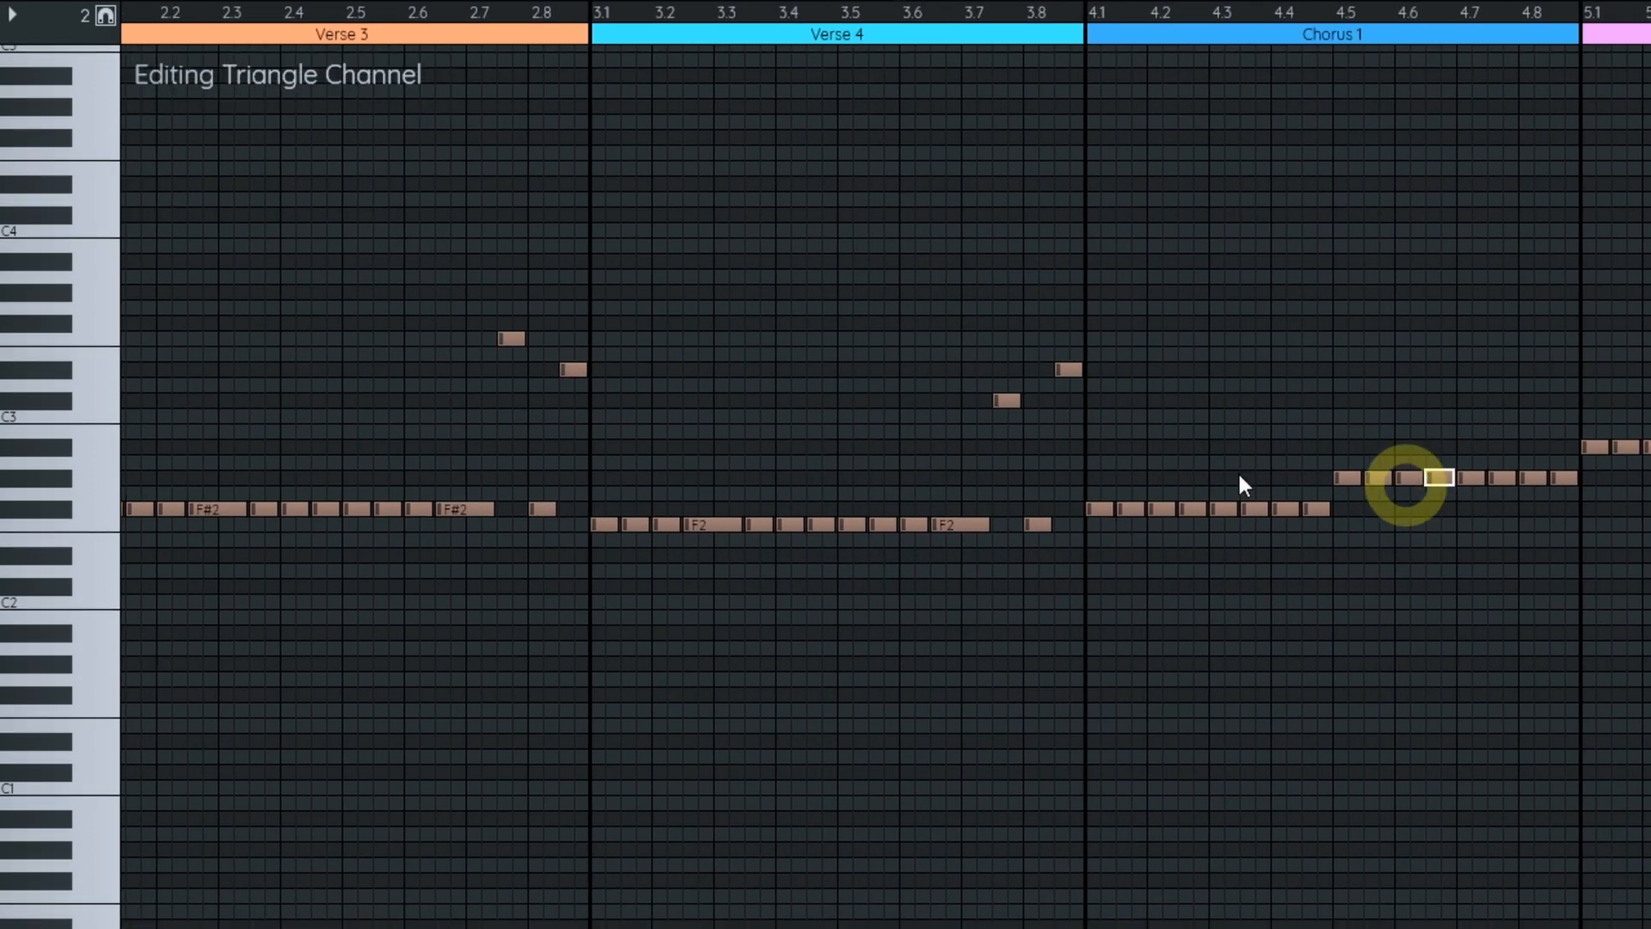
key("space")
scroll(955, 412, "up", 1)
scroll(1218, 452, "down", 1)
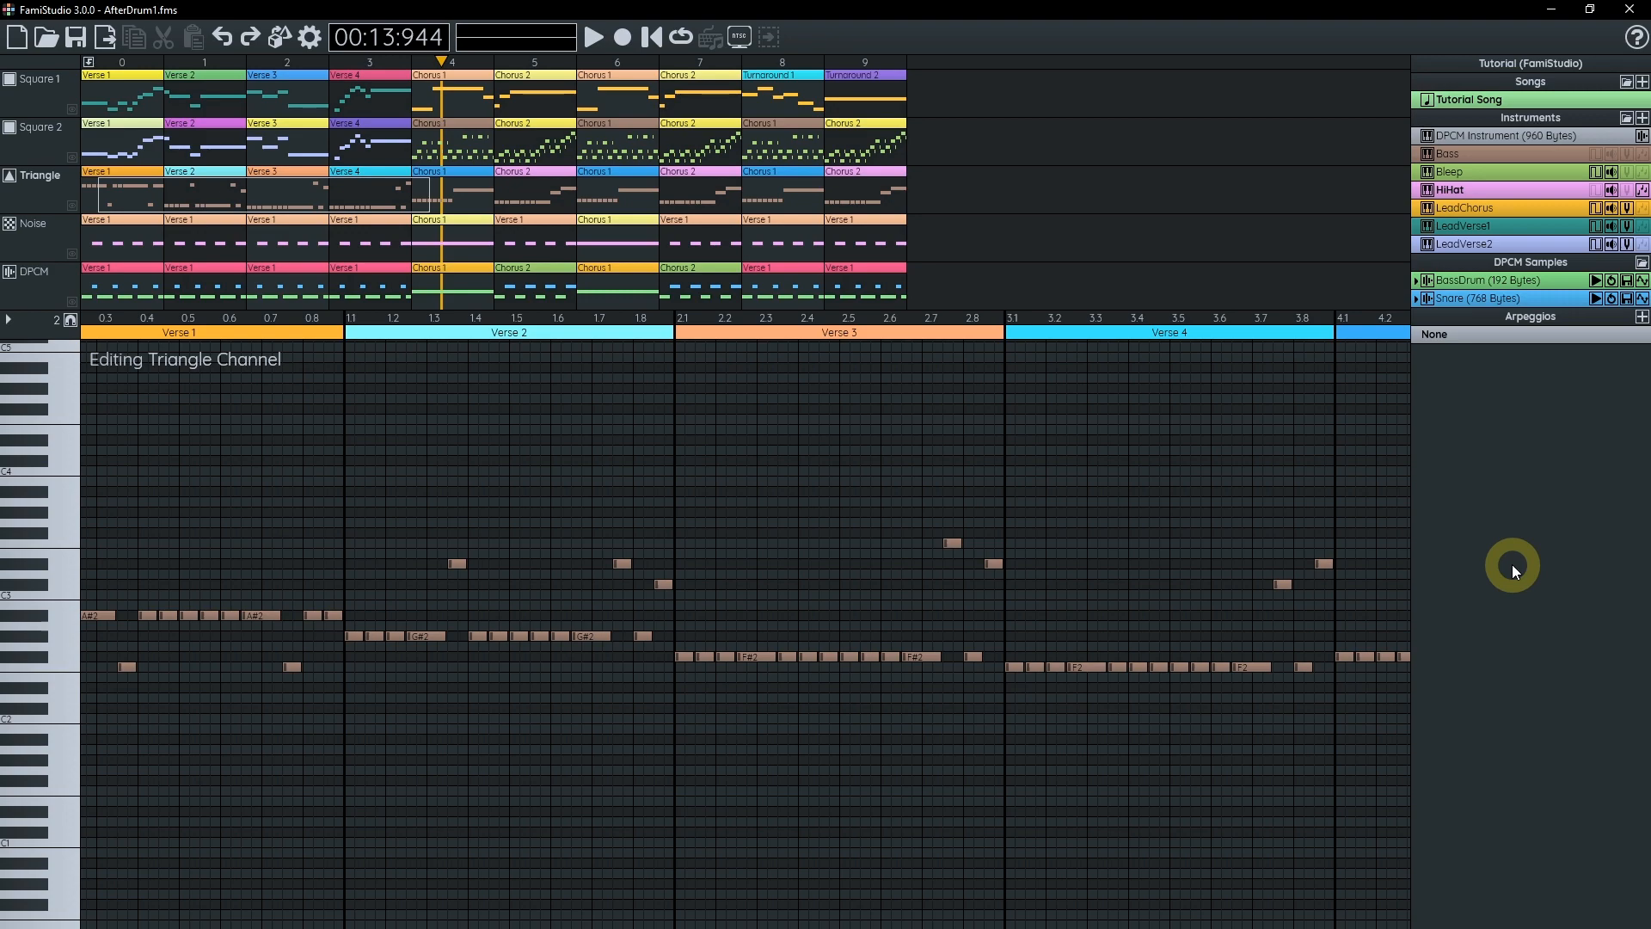
- Set the Tutorial Song's length to 11 patterns
double_click(1493, 100)
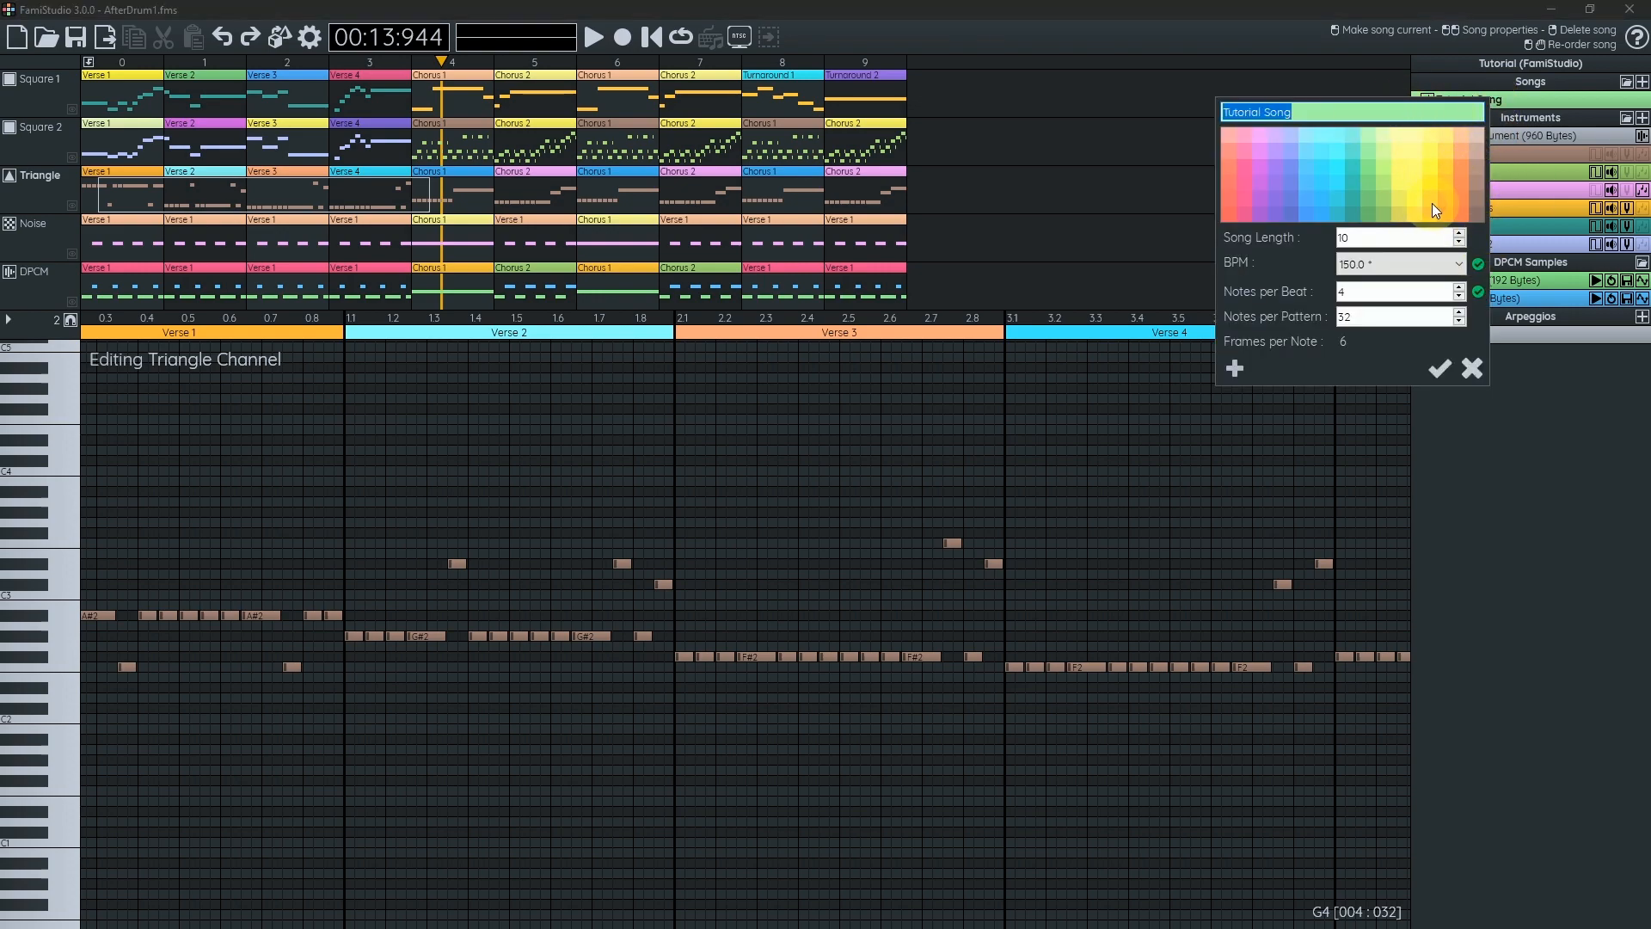
left_click(1460, 233)
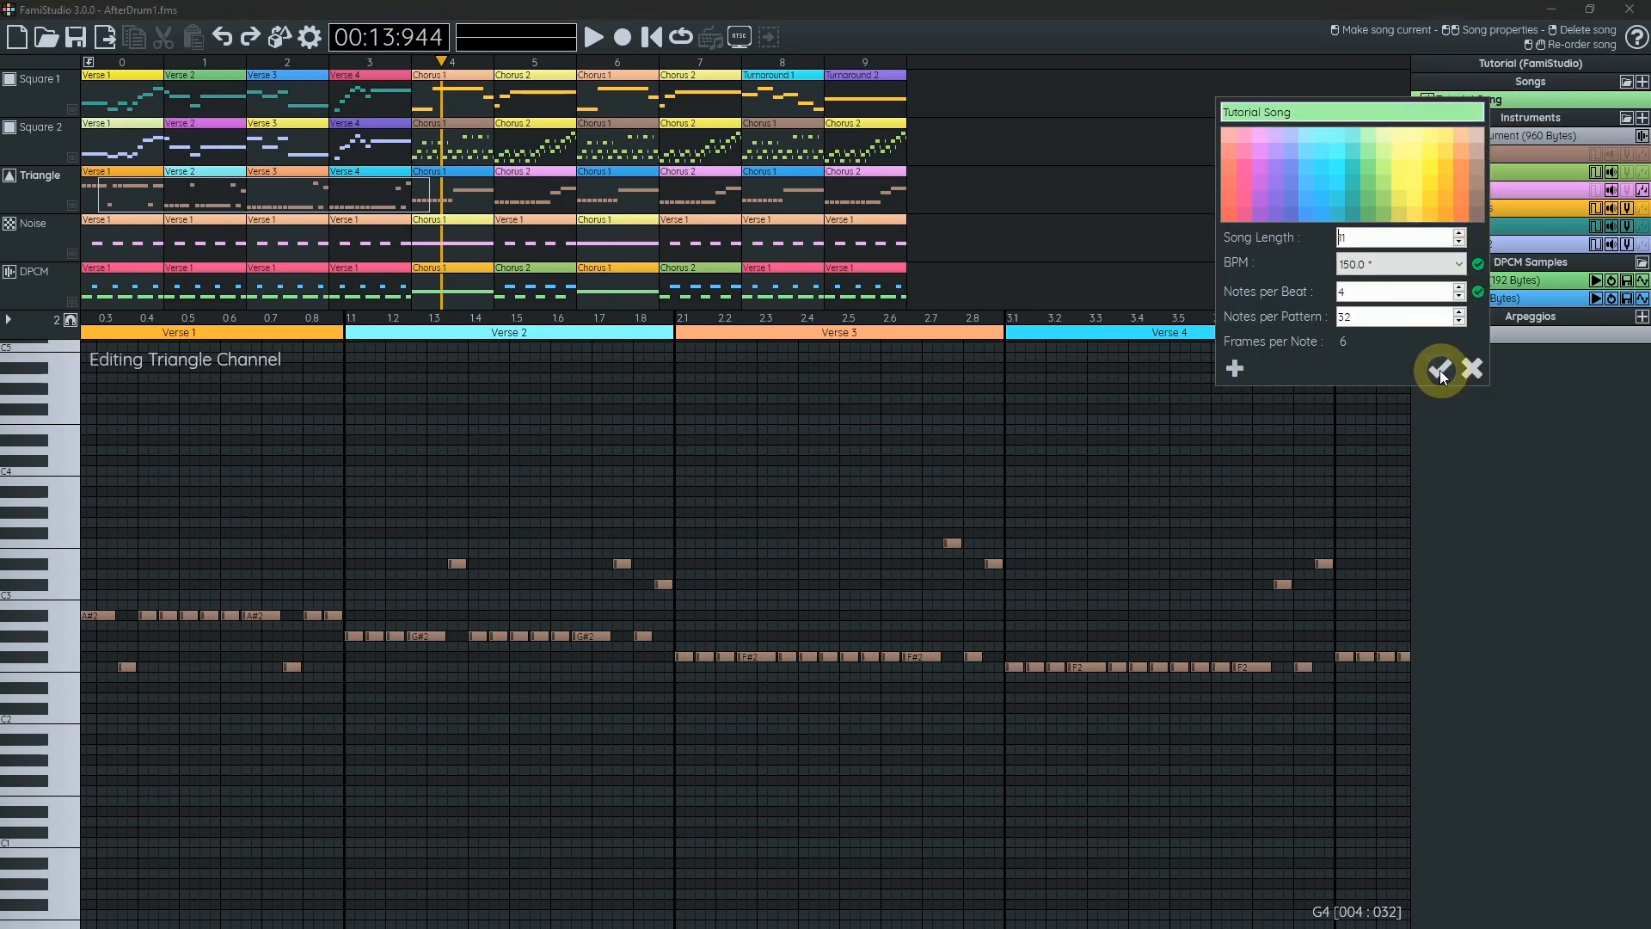
left_click(1441, 370)
- Select all ten existing pattern columns and move them one column later, freeing column 0
left_click(124, 64)
left_click_drag(128, 67, 836, 73)
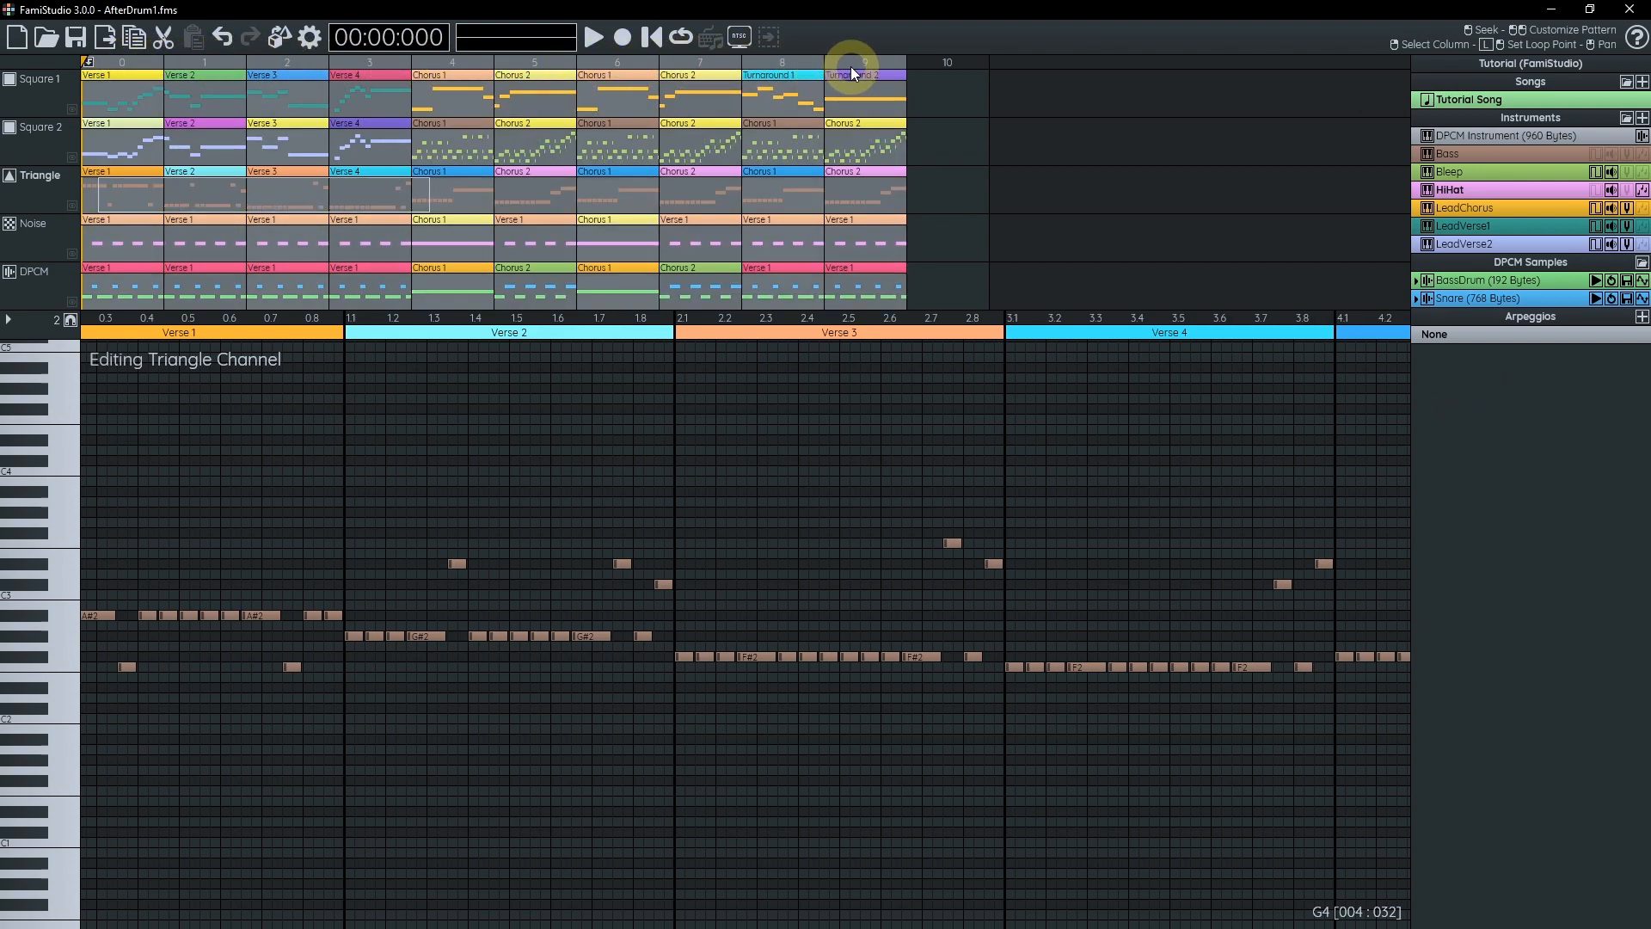
left_click_drag(125, 102, 206, 102)
key("Escape")
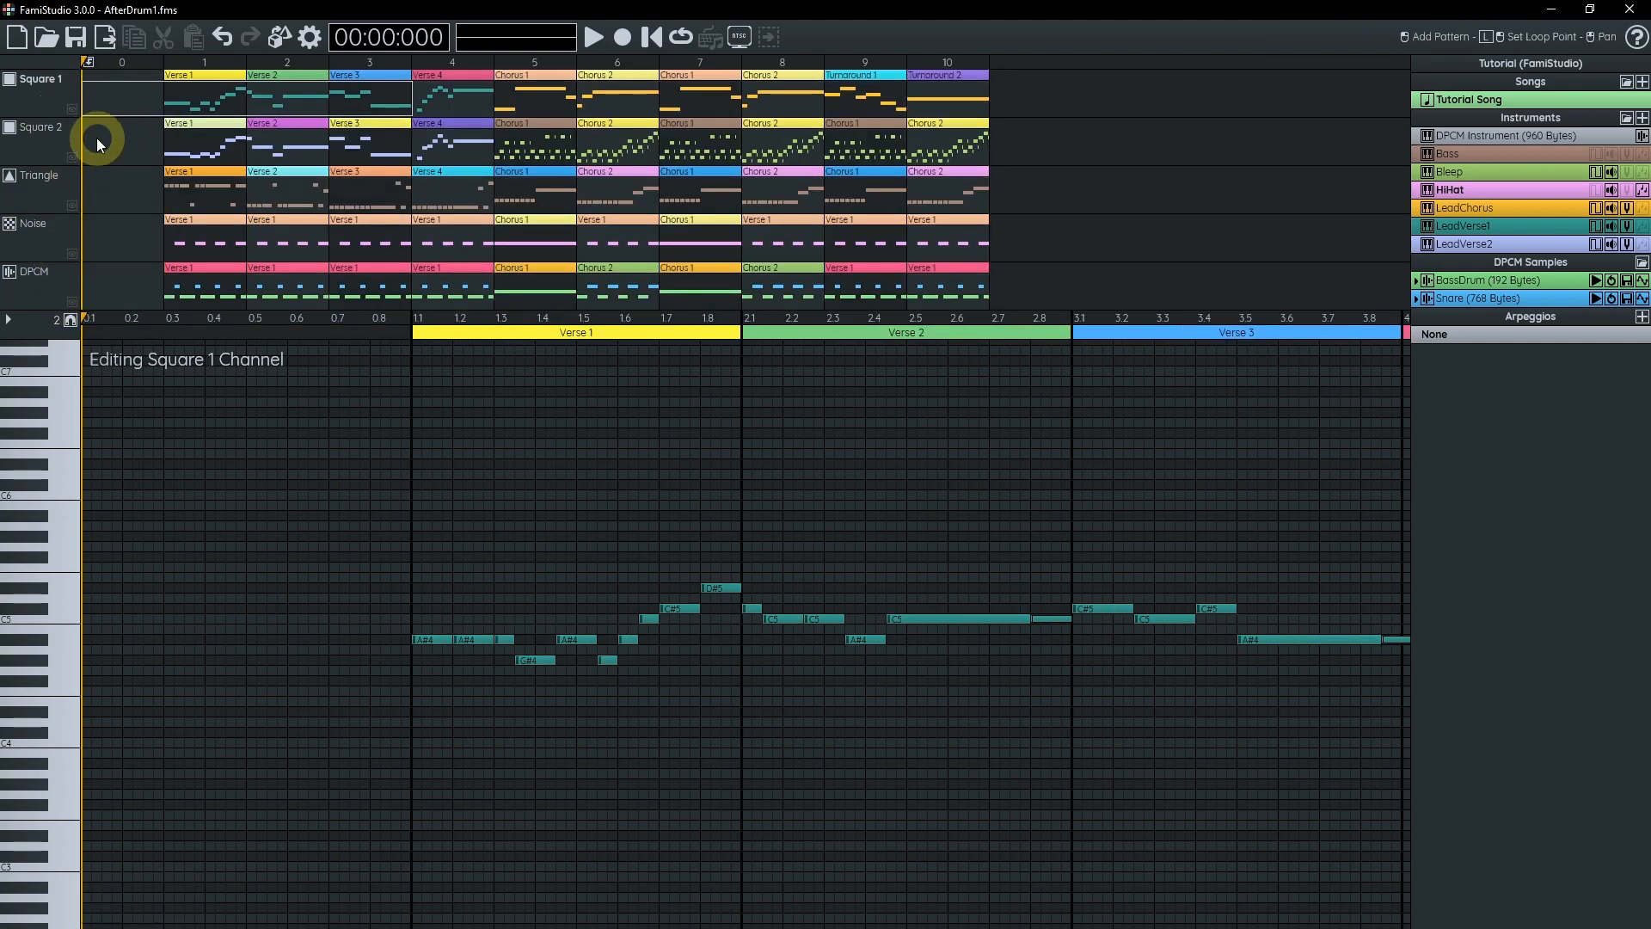
- Create a Square 1 pattern in column 0 and rename it Intro1
left_click(119, 97)
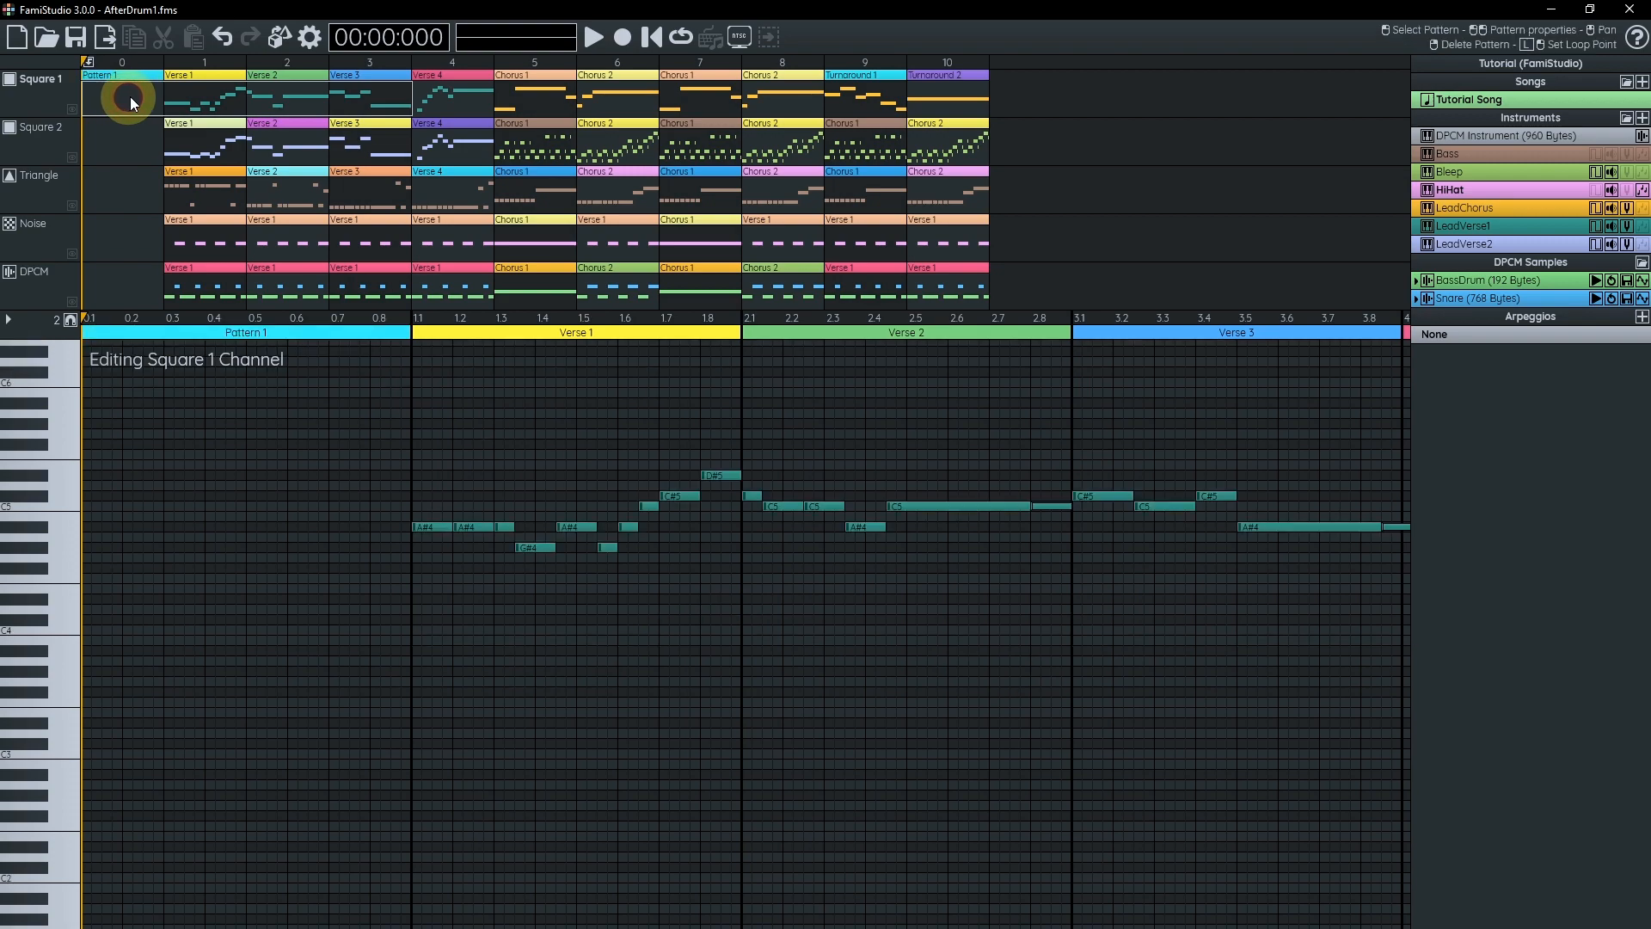
double_click(137, 95)
type("Intro")
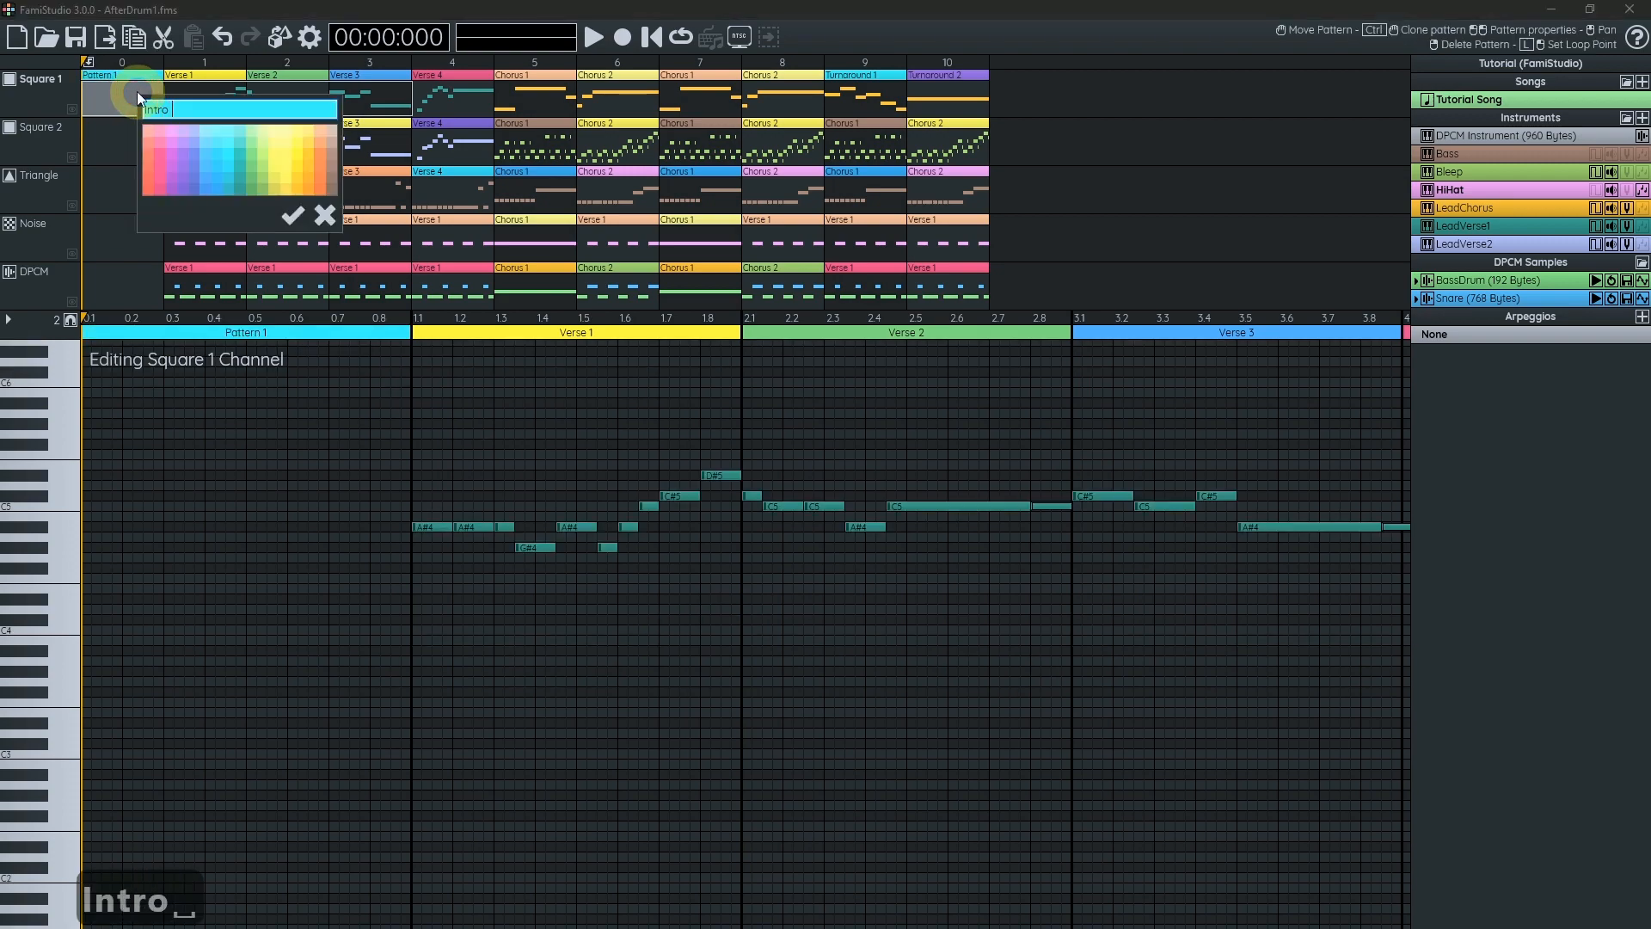
key("BackSpace")
type("1")
key("Return")
- Place LeadVerse1 notes F4, G#4 and A#4 at half-beat intervals from halfway through beat 7 of Square 1 Intro1
left_click(1463, 225)
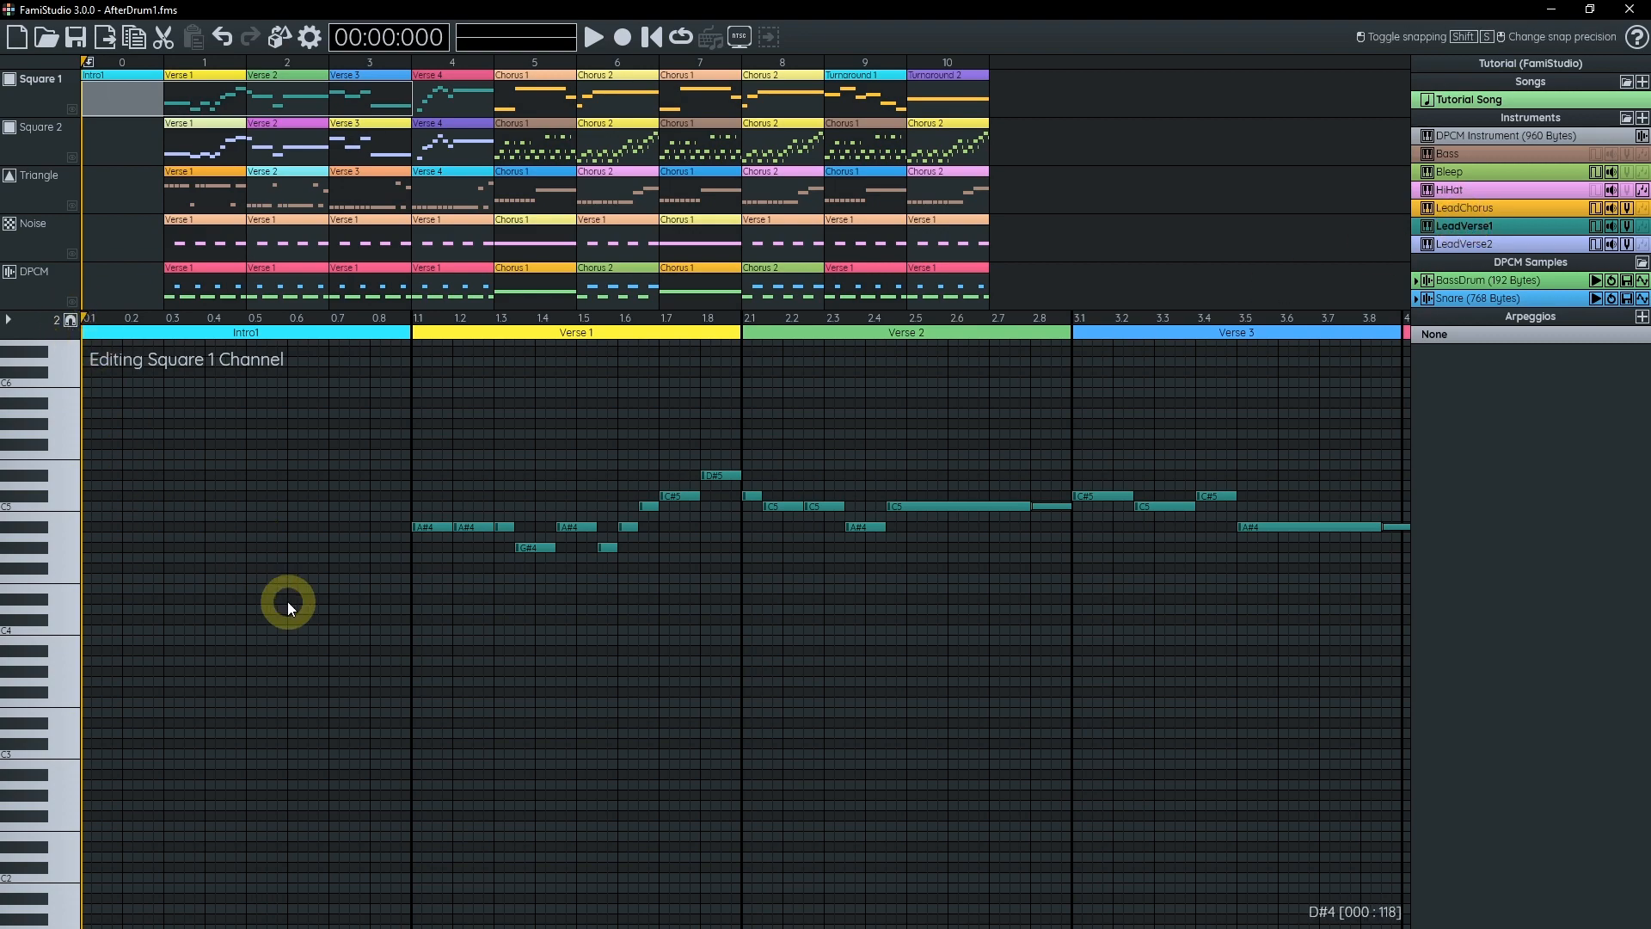
scroll(288, 601, "up", 1)
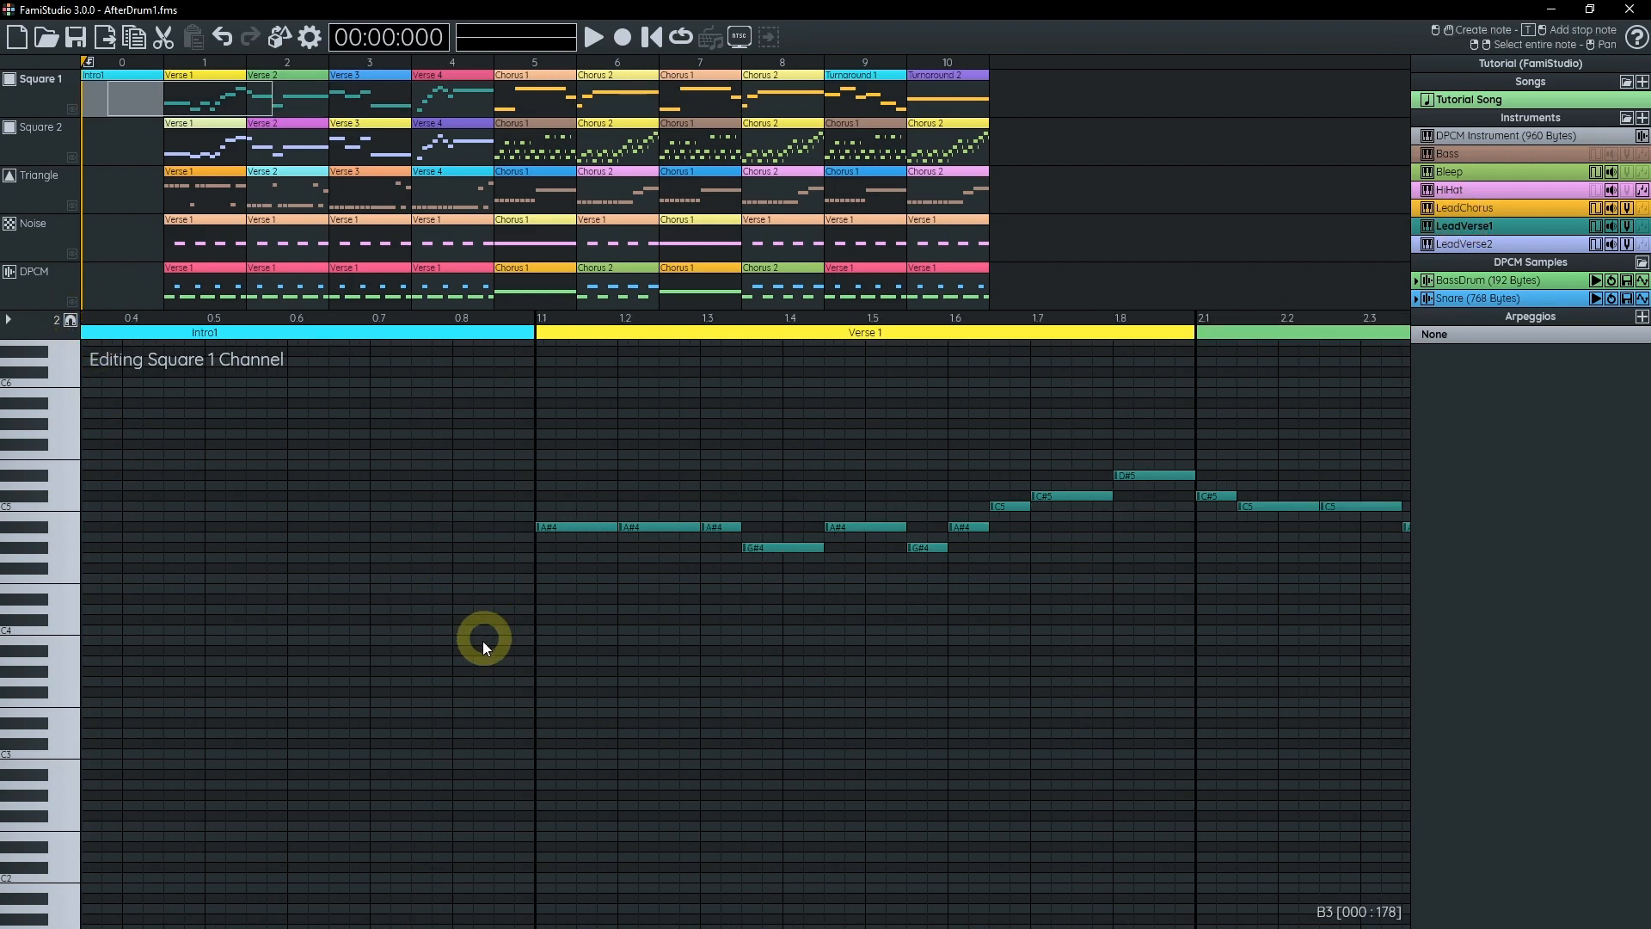
left_click(422, 579)
left_click(458, 539)
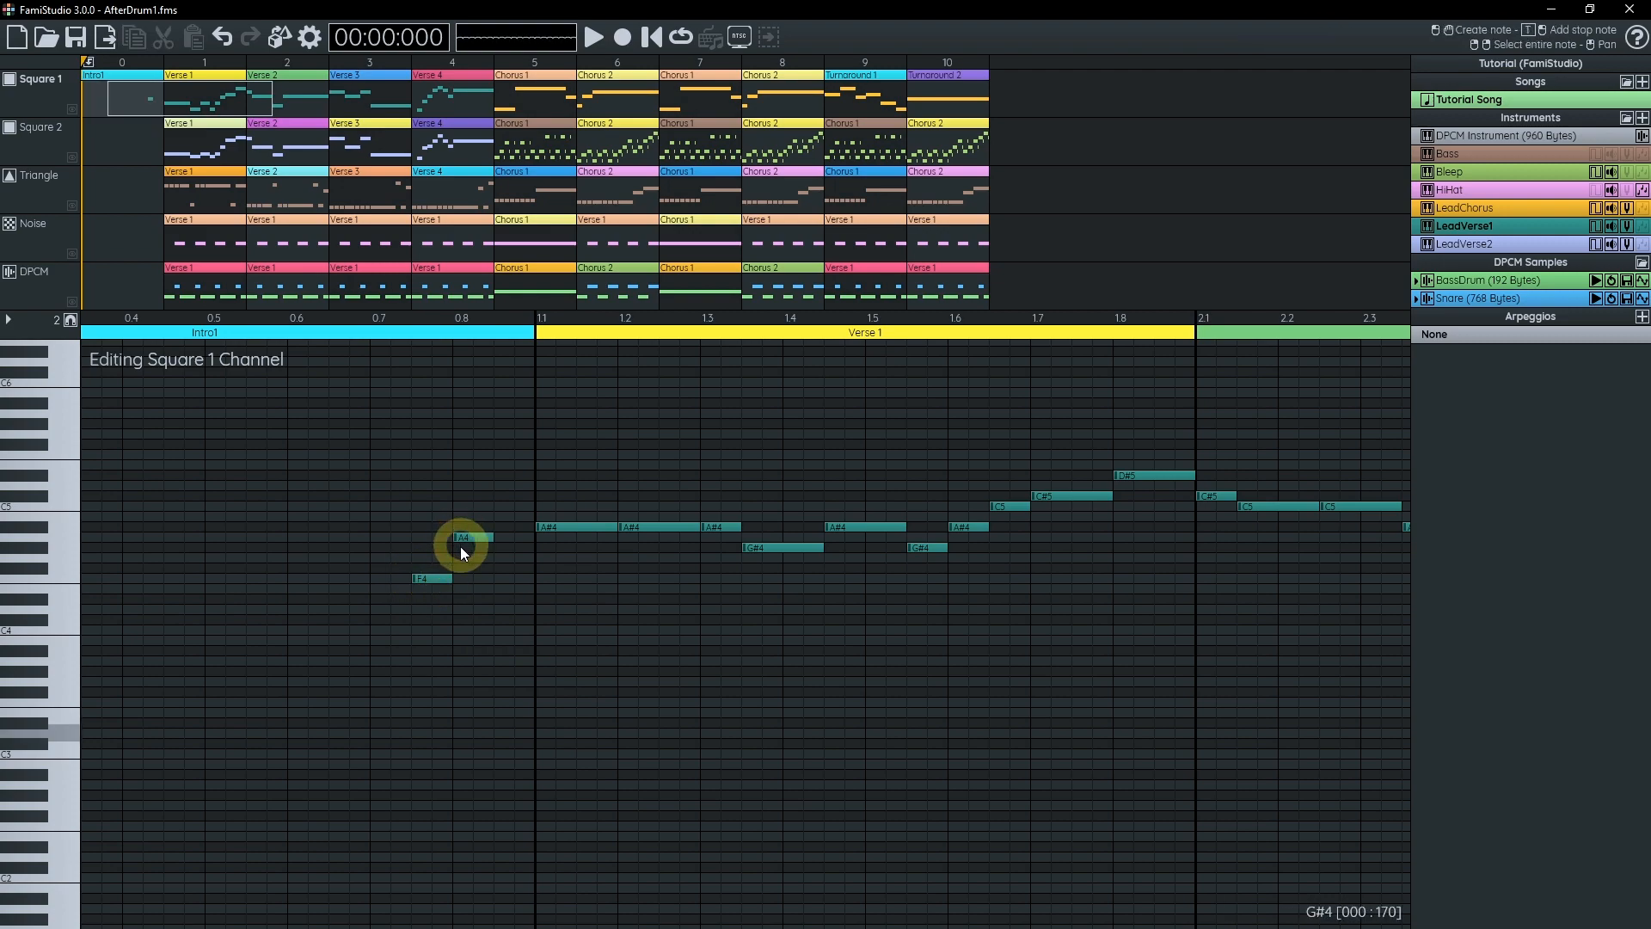
mouse_move(461, 553)
left_mouse_down()
mouse_move(465, 533)
mouse_move(461, 553)
left_mouse_up()
left_click(511, 529)
- Play the song from the end of the intro to hear its Square 1 notes lead into Verse 1
left_click(394, 323)
key("space")
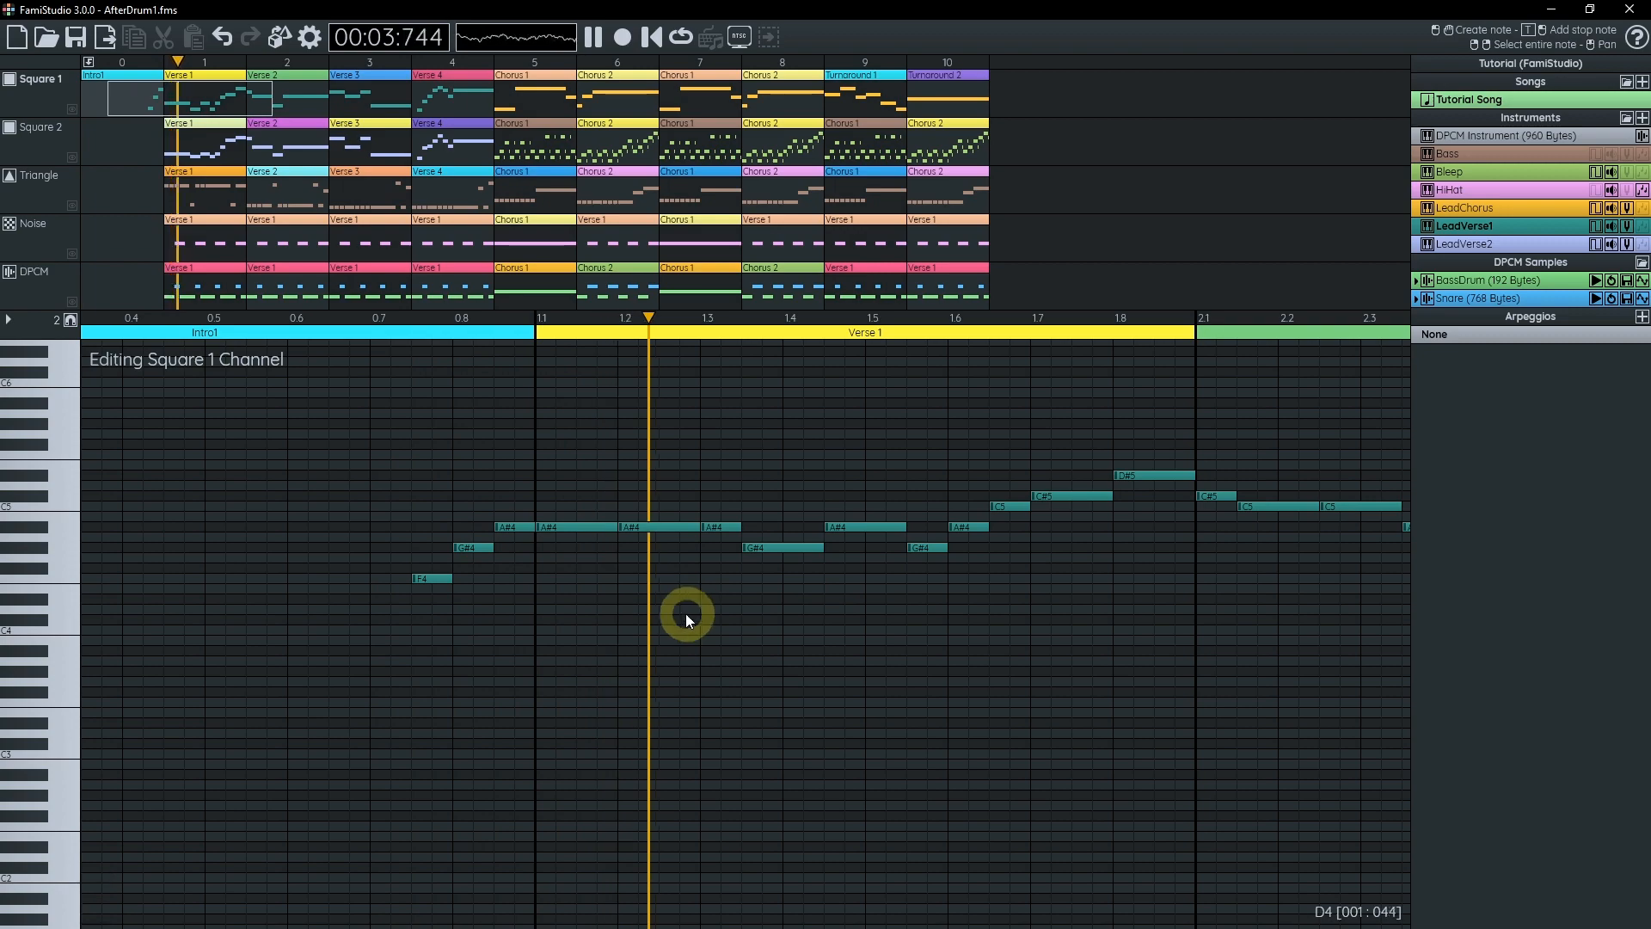
key("space")
- Create a DPCM pattern in column 0 and rename it Intro1
left_click(124, 266)
double_click(124, 284)
type("Intro1")
key("Return")
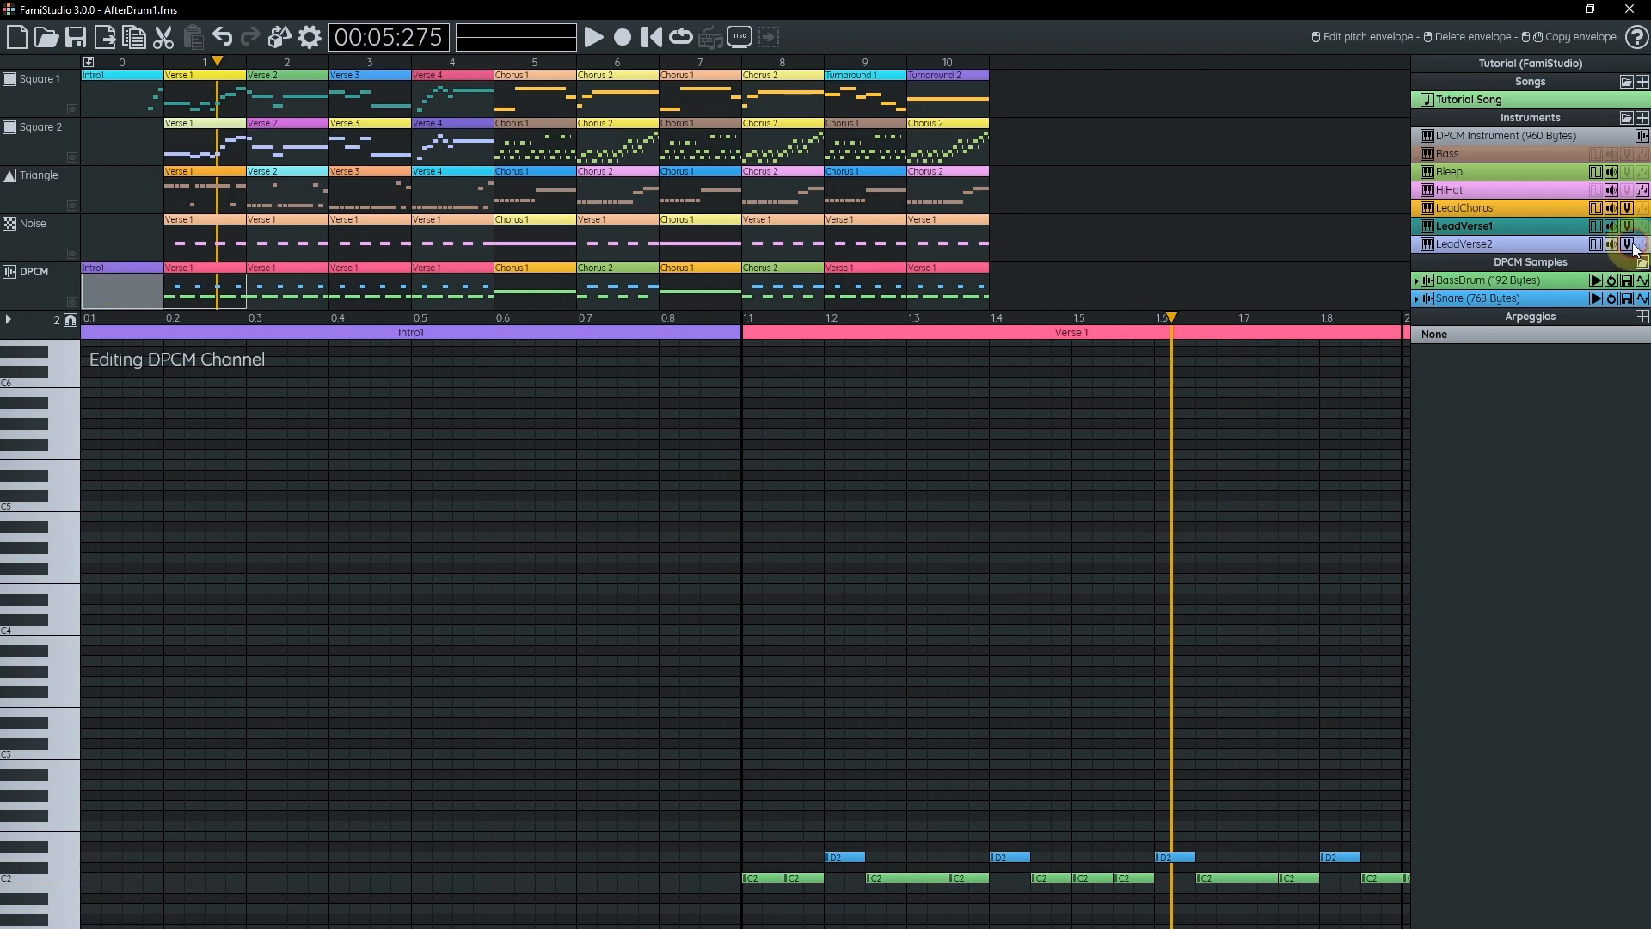
- Use the DPCM Instrument to place one C2 and two D2 hits at half-beat intervals at the end of DPCM Intro1
left_click(1476, 139)
left_click_drag(364, 637, 311, 479)
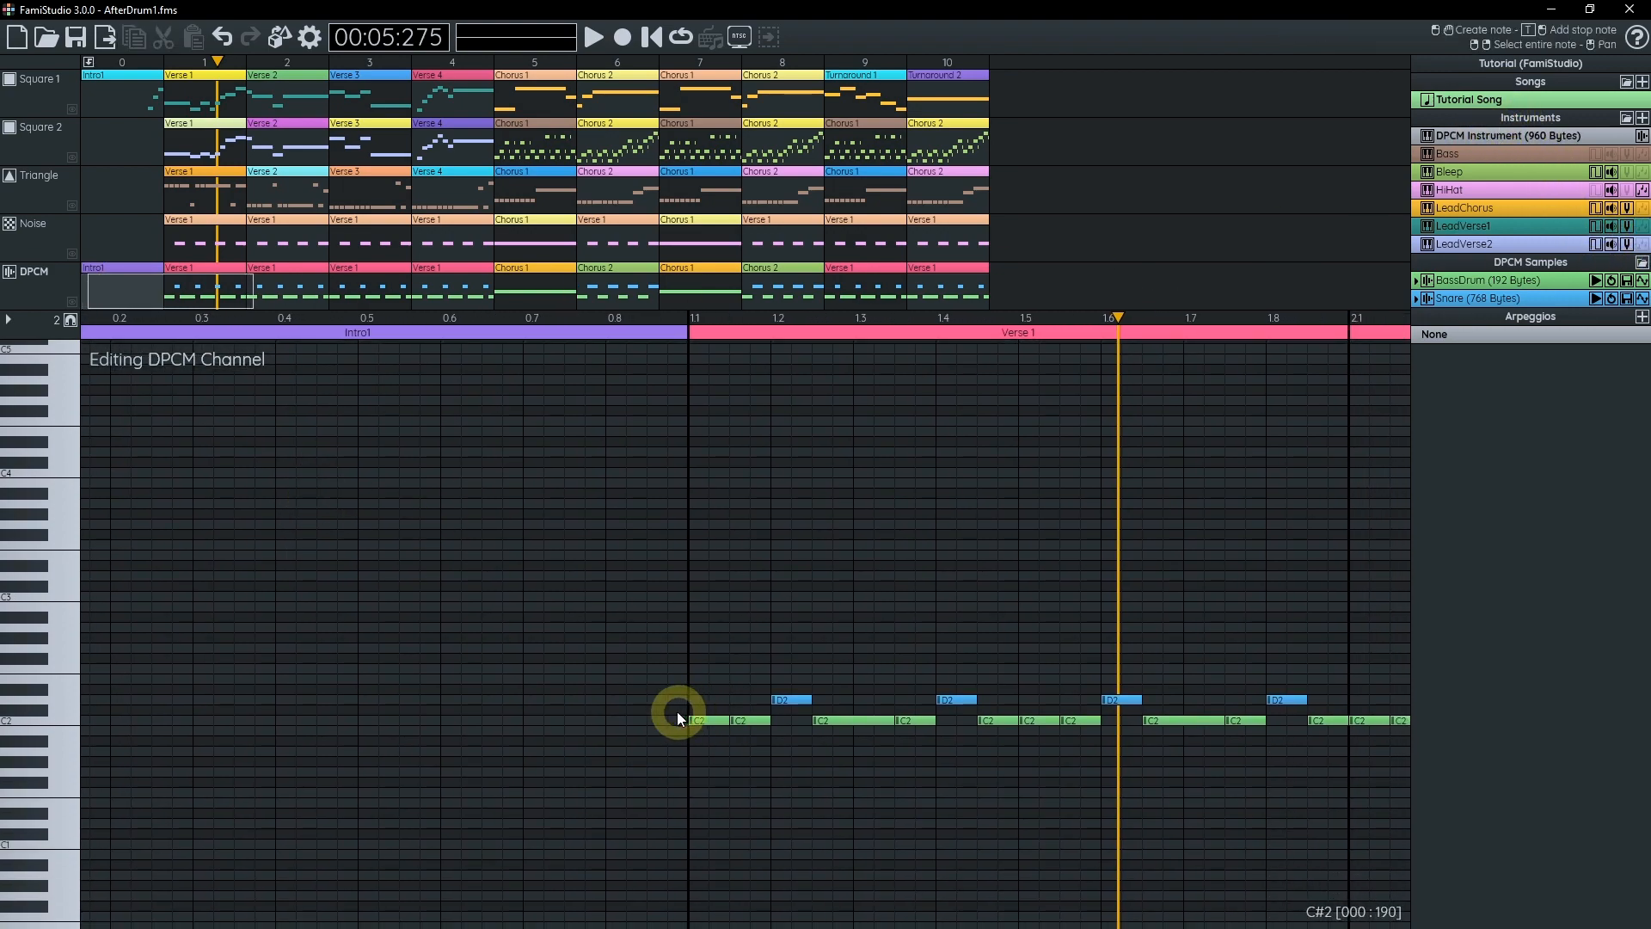
scroll(677, 712, "up", 1)
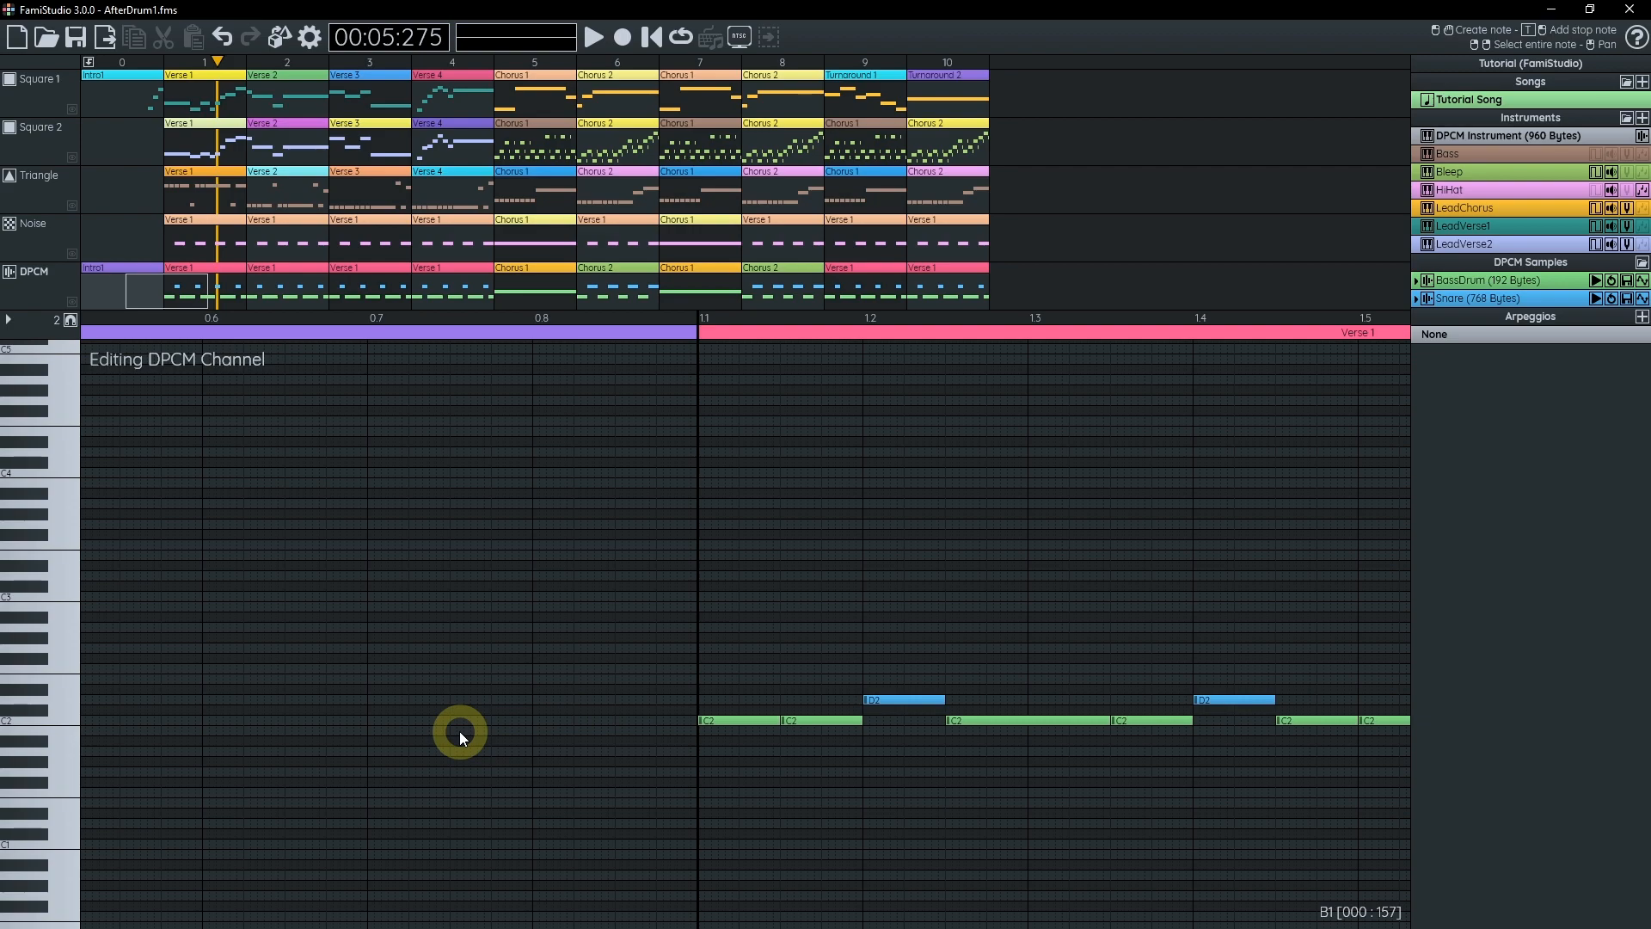
left_click_drag(472, 720, 564, 705)
left_click(558, 698)
left_click(625, 698)
- Play the song from the end of the intro to hear the drum pickup into Verse 1
scroll(622, 699, "down", 2)
left_click_drag(496, 493, 339, 420)
left_click(158, 317)
key("space")
key("space")
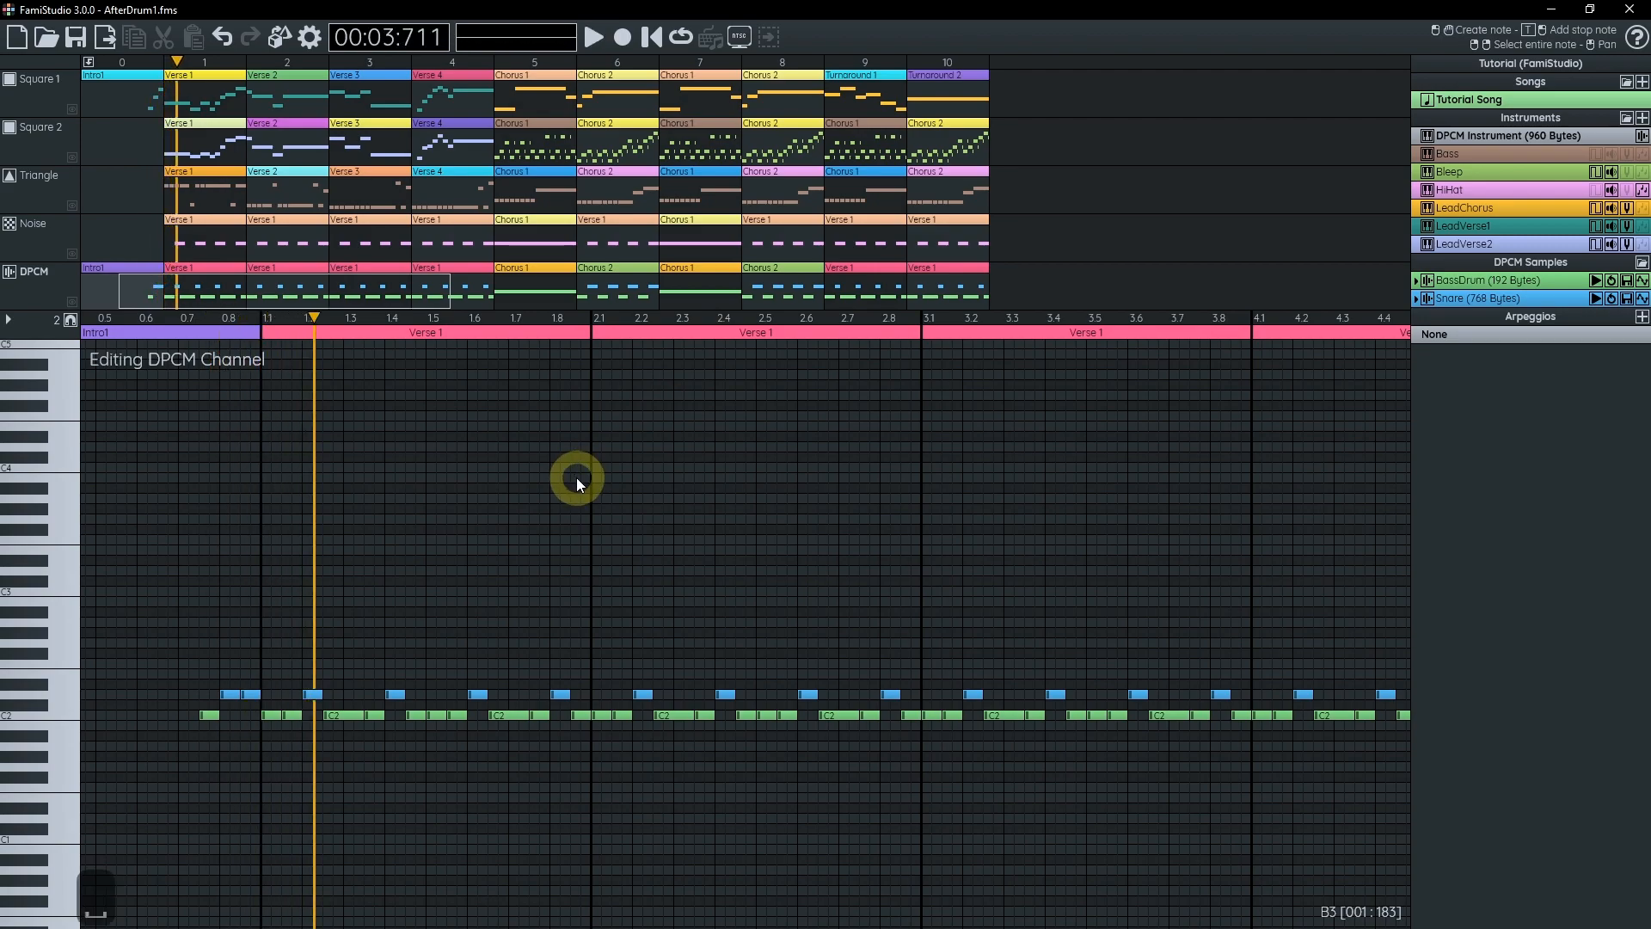
- Try making the intro column a custom pattern with 6 notes per pattern, and undo the change
mouse_move(302, 474)
left_mouse_down()
mouse_move(332, 492)
mouse_move(226, 492)
mouse_move(293, 501)
left_mouse_up()
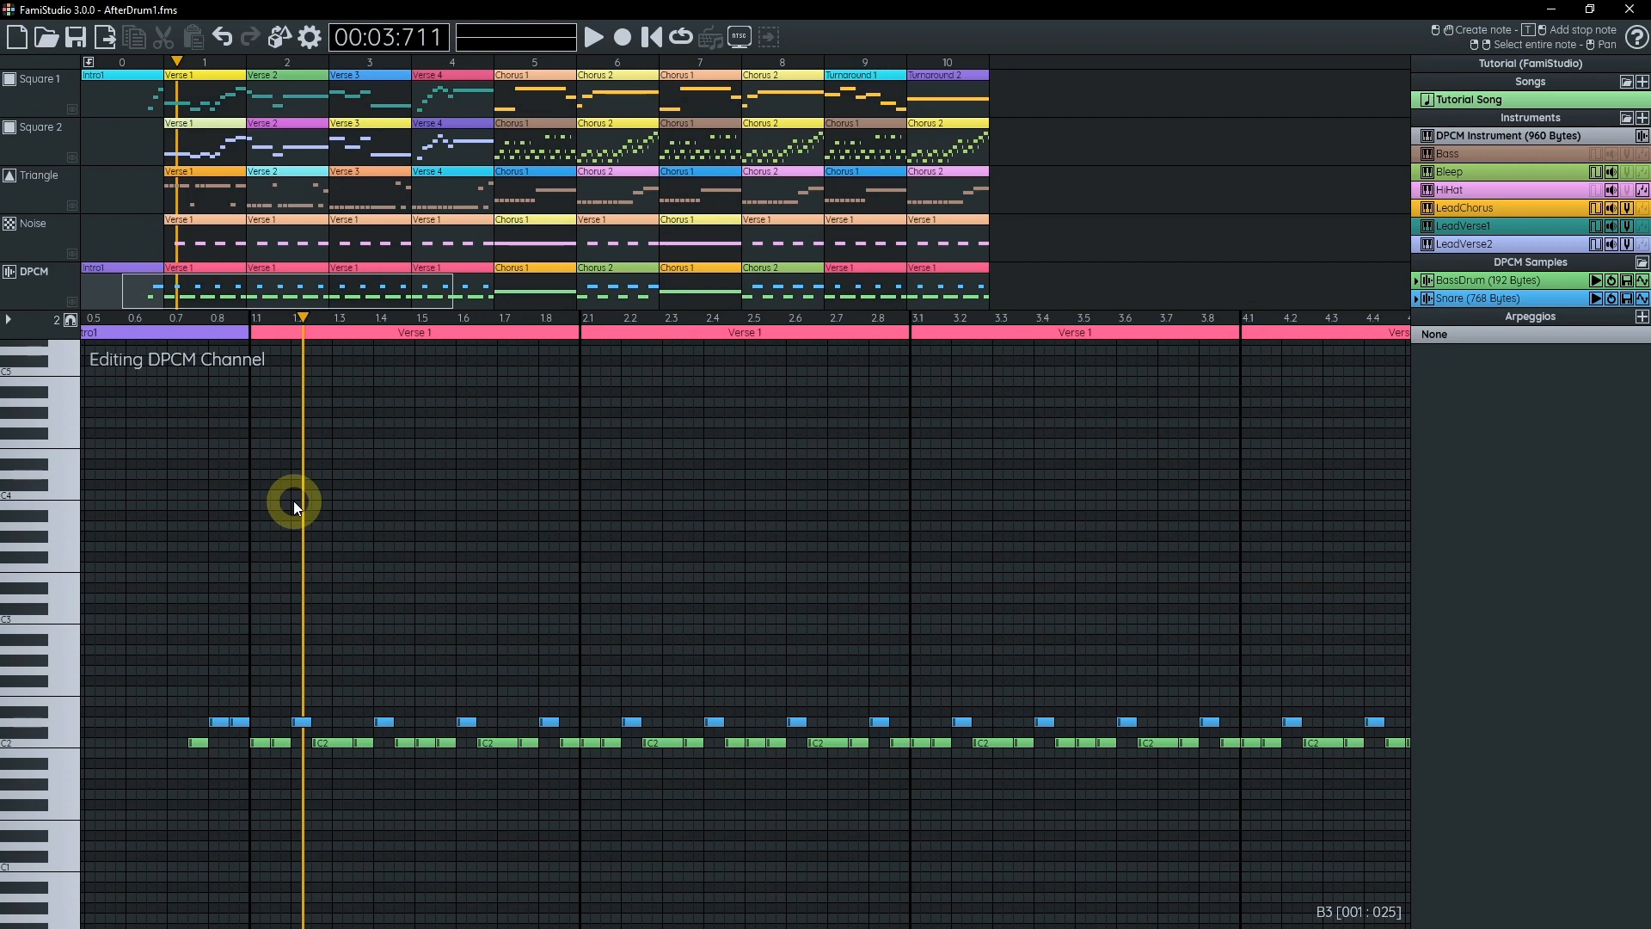
double_click(146, 64)
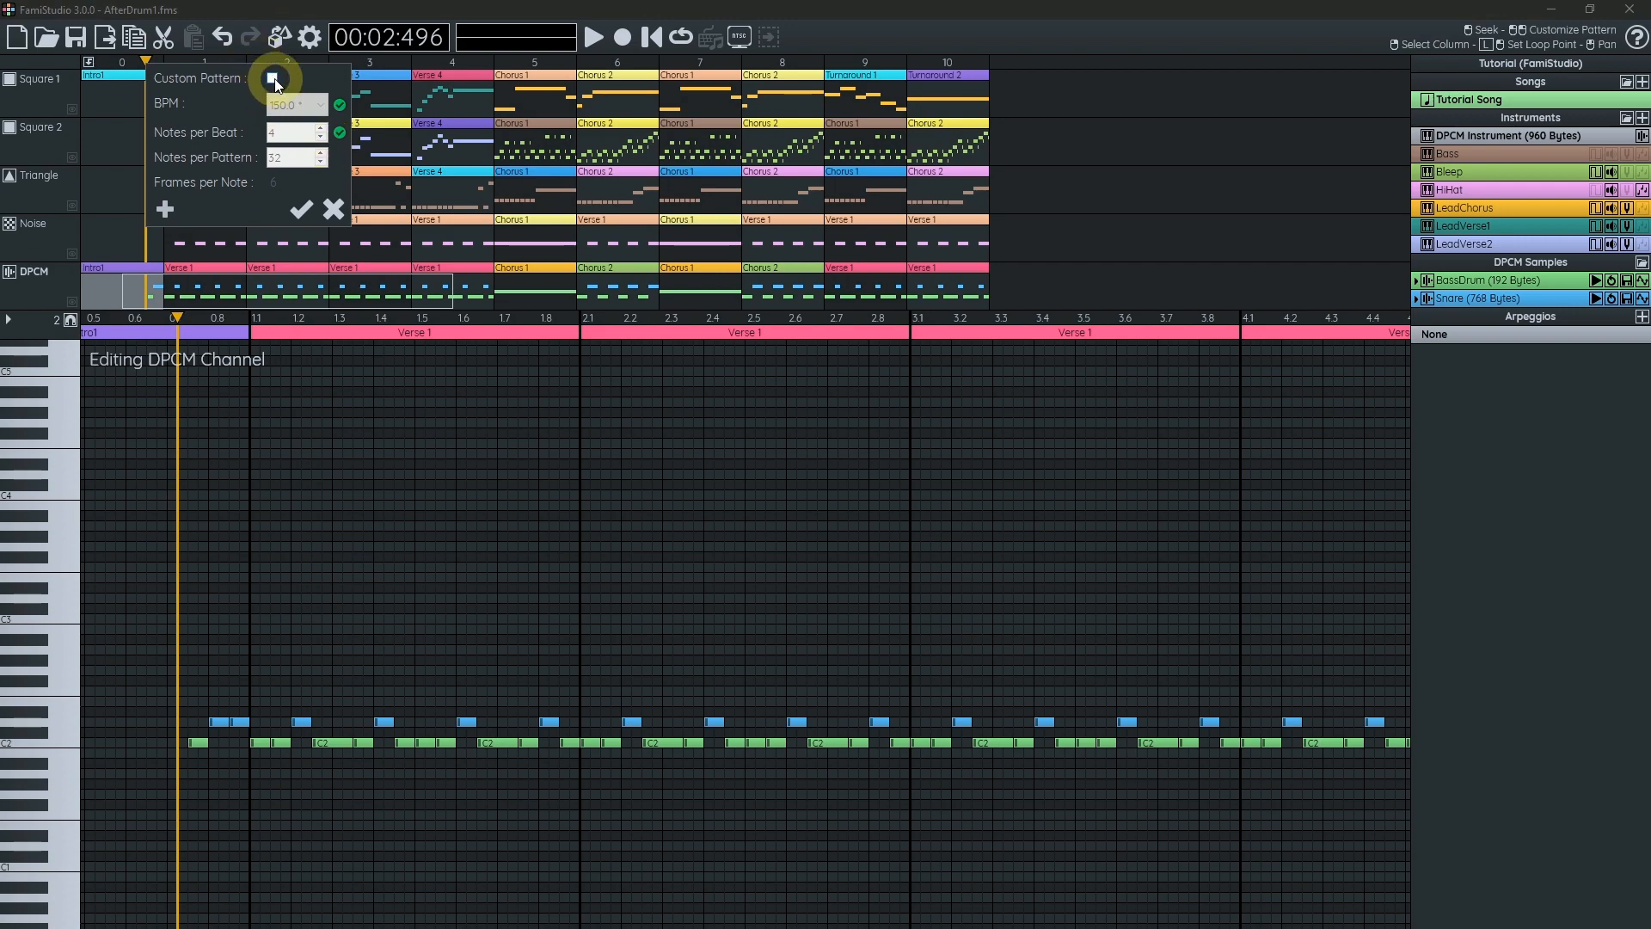
left_click(273, 79)
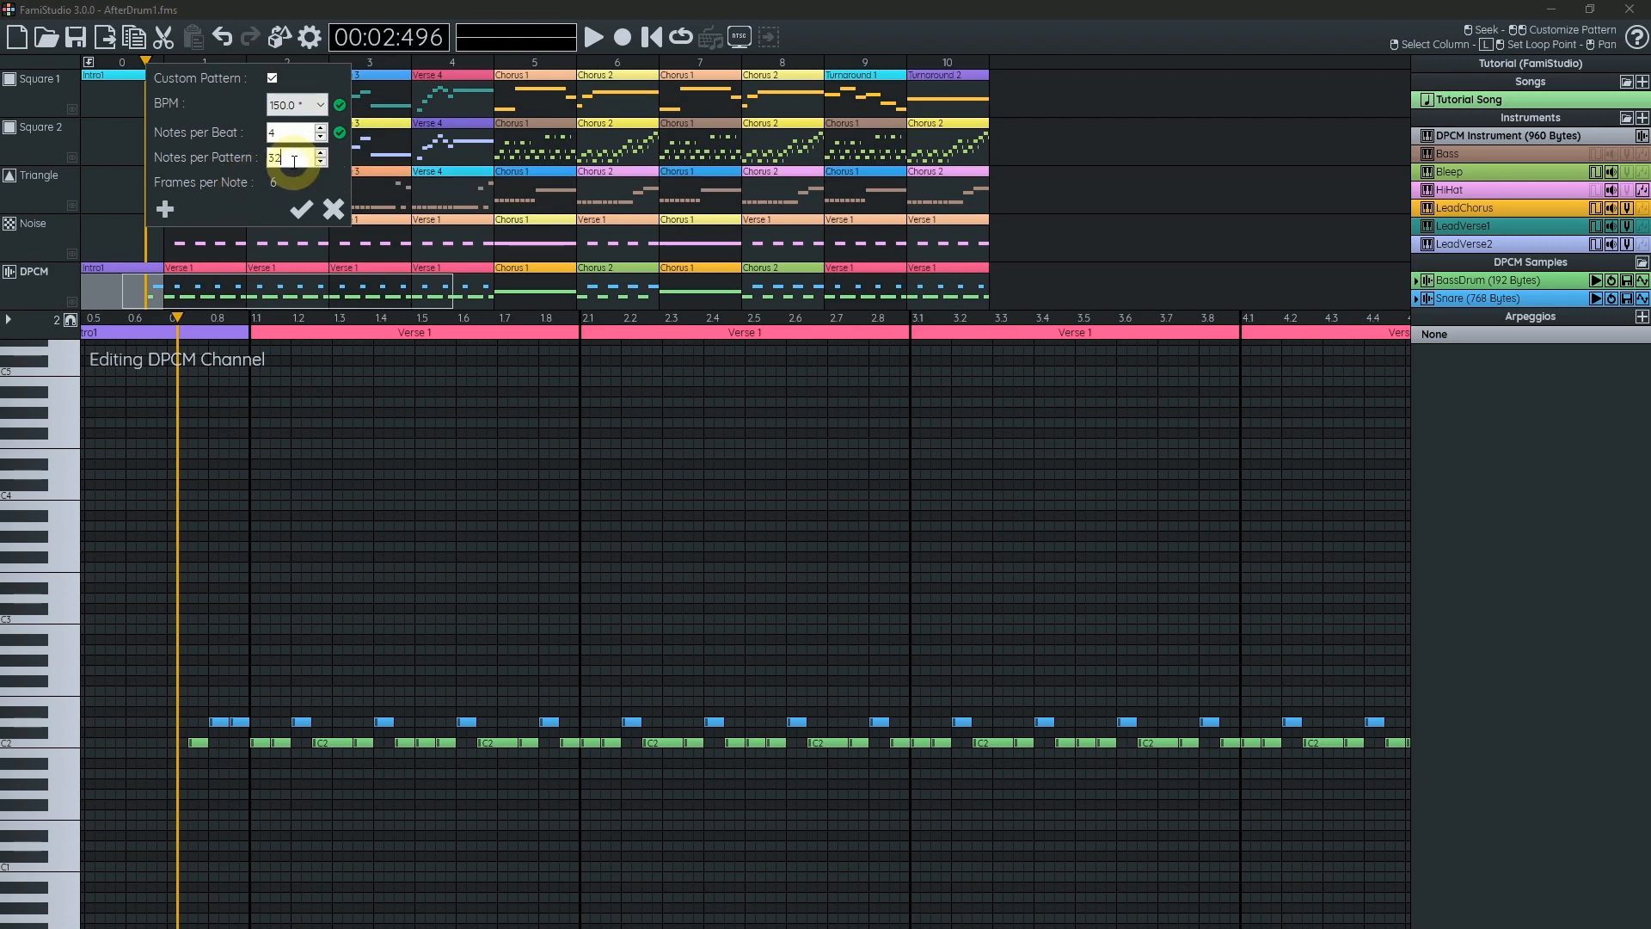
type("6")
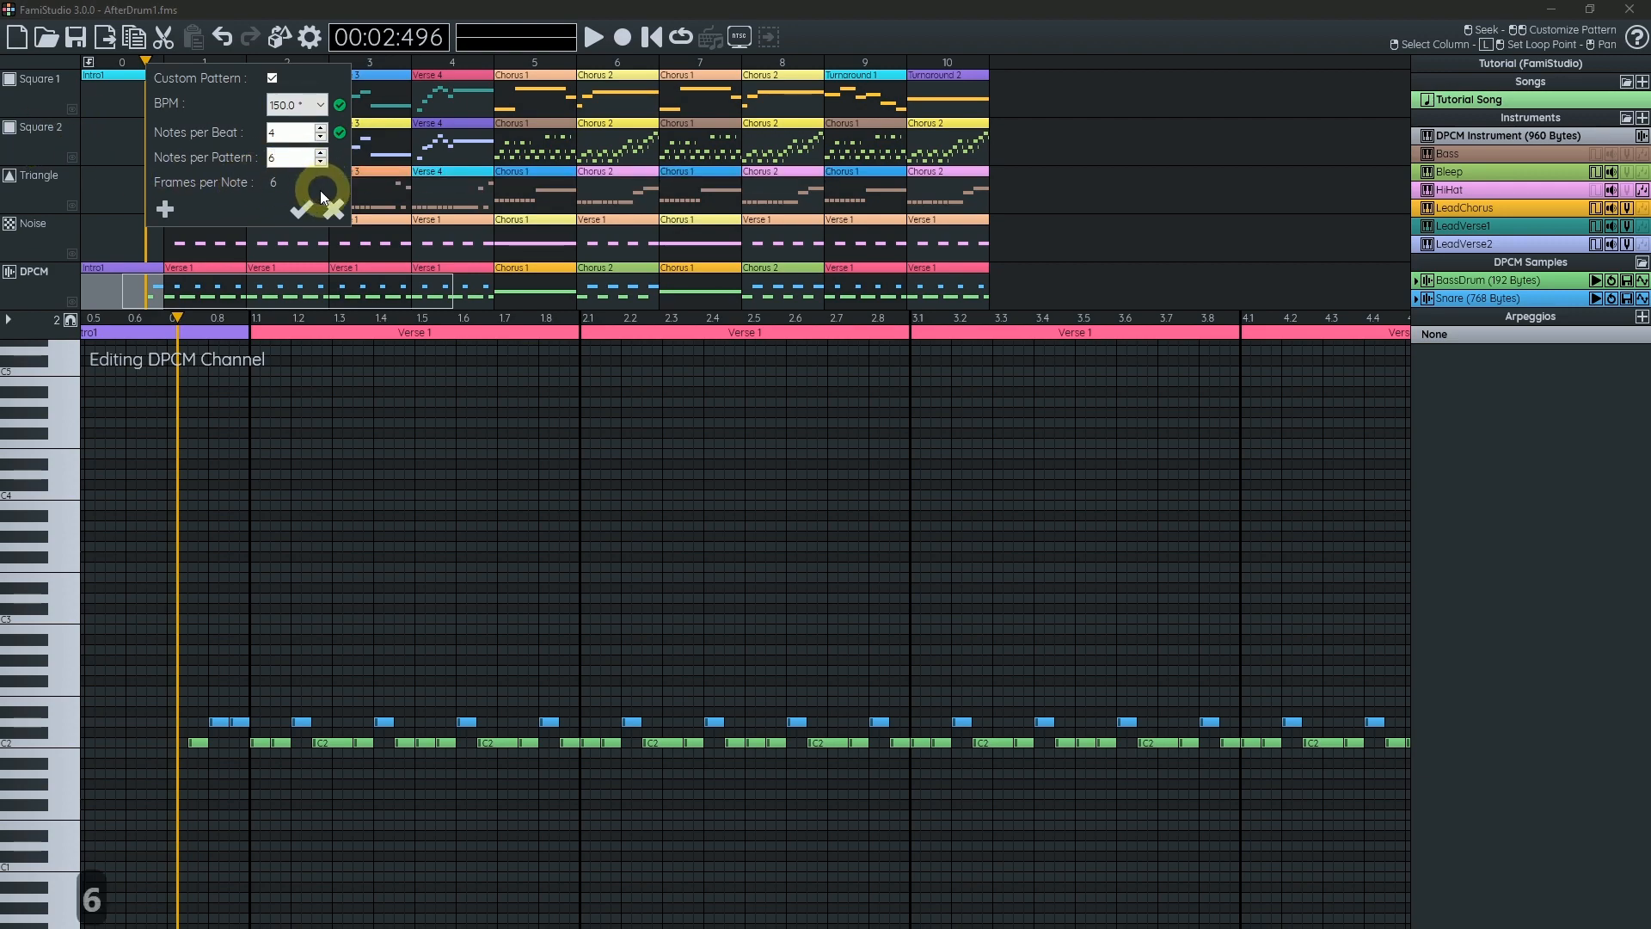
left_click(300, 209)
scroll(88, 75, "up", 2)
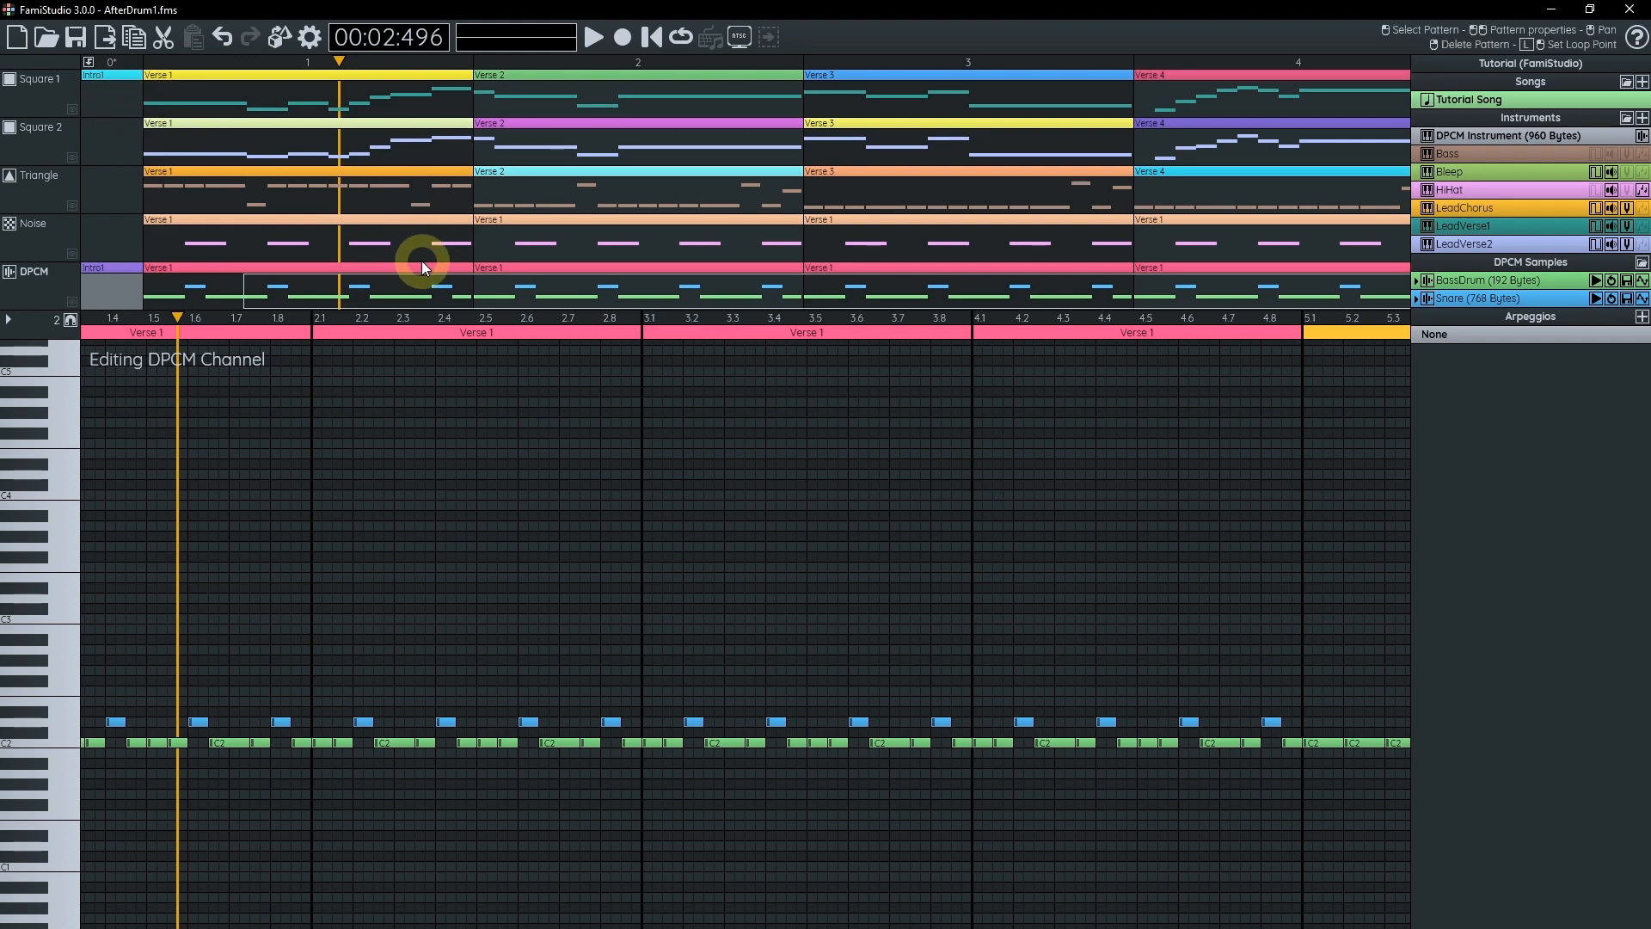
key("ctrl+z")
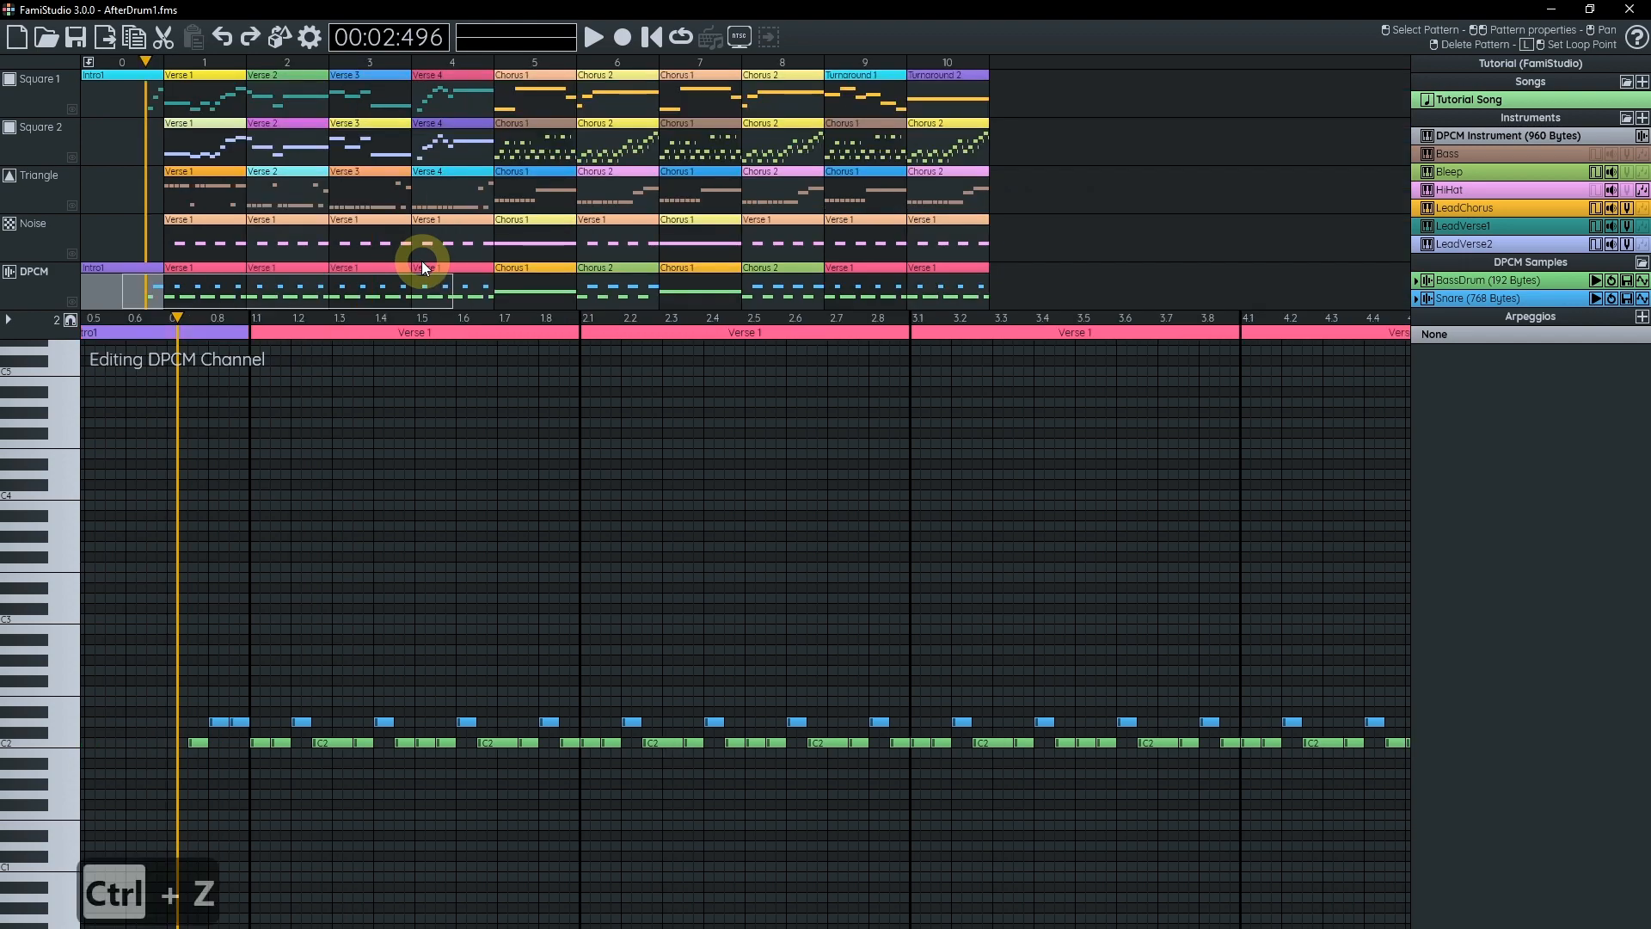
- Select the last three notes of Square 1 Intro1 and move them to the start of the pattern
double_click(117, 103)
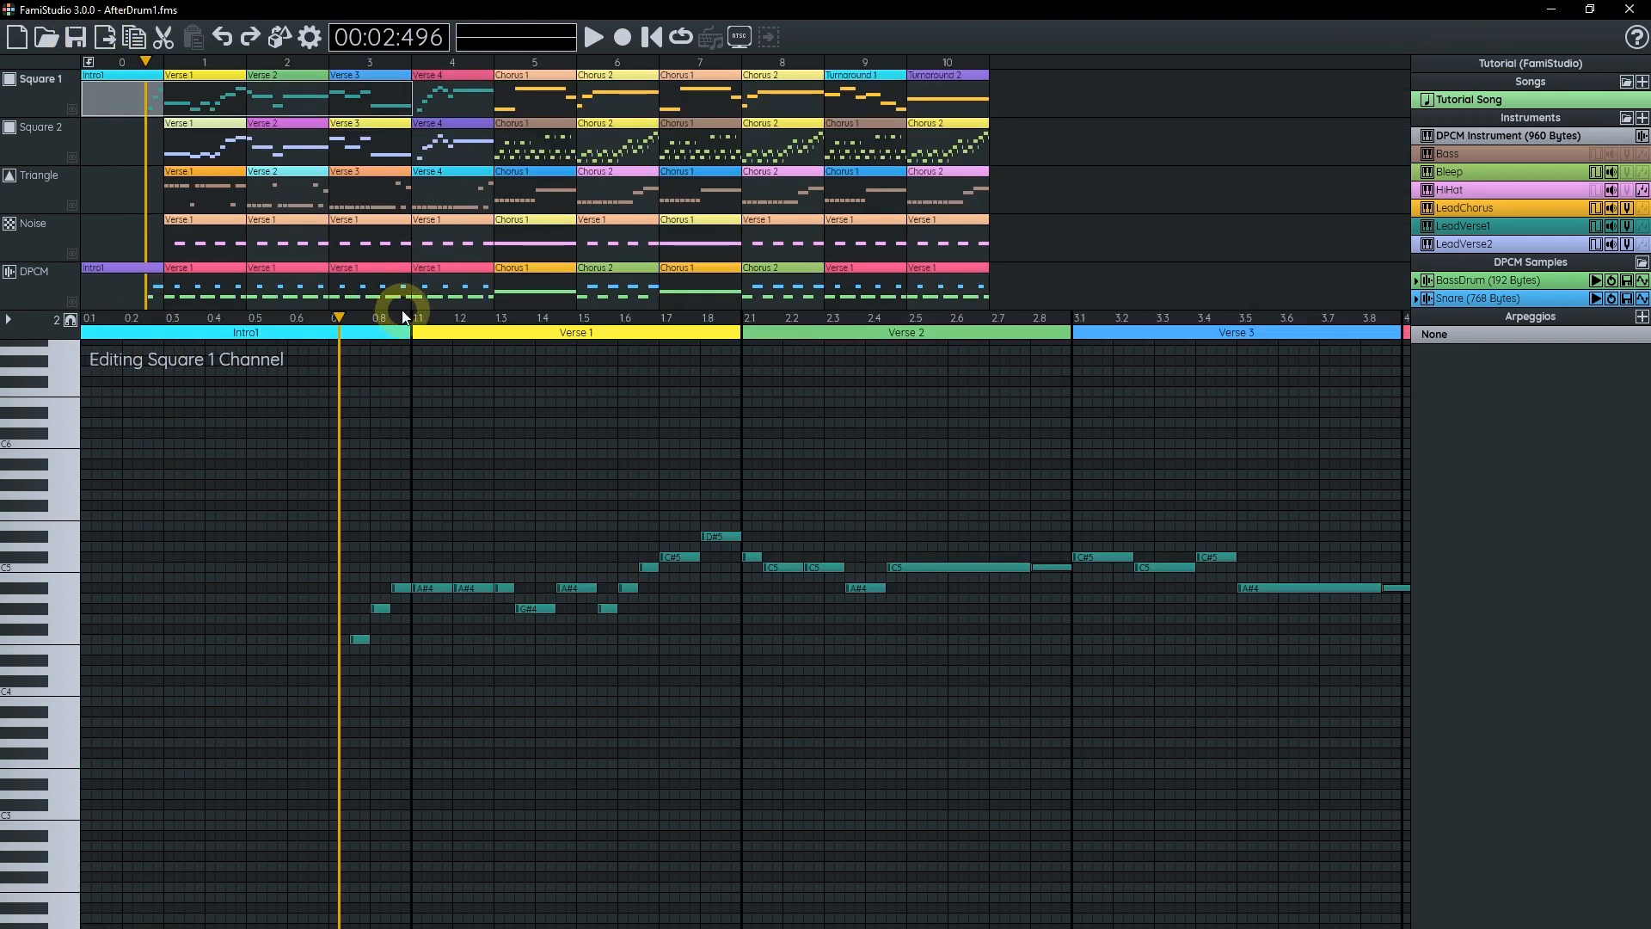
left_click_drag(405, 324, 325, 332)
scroll(986, 503, "up", 1)
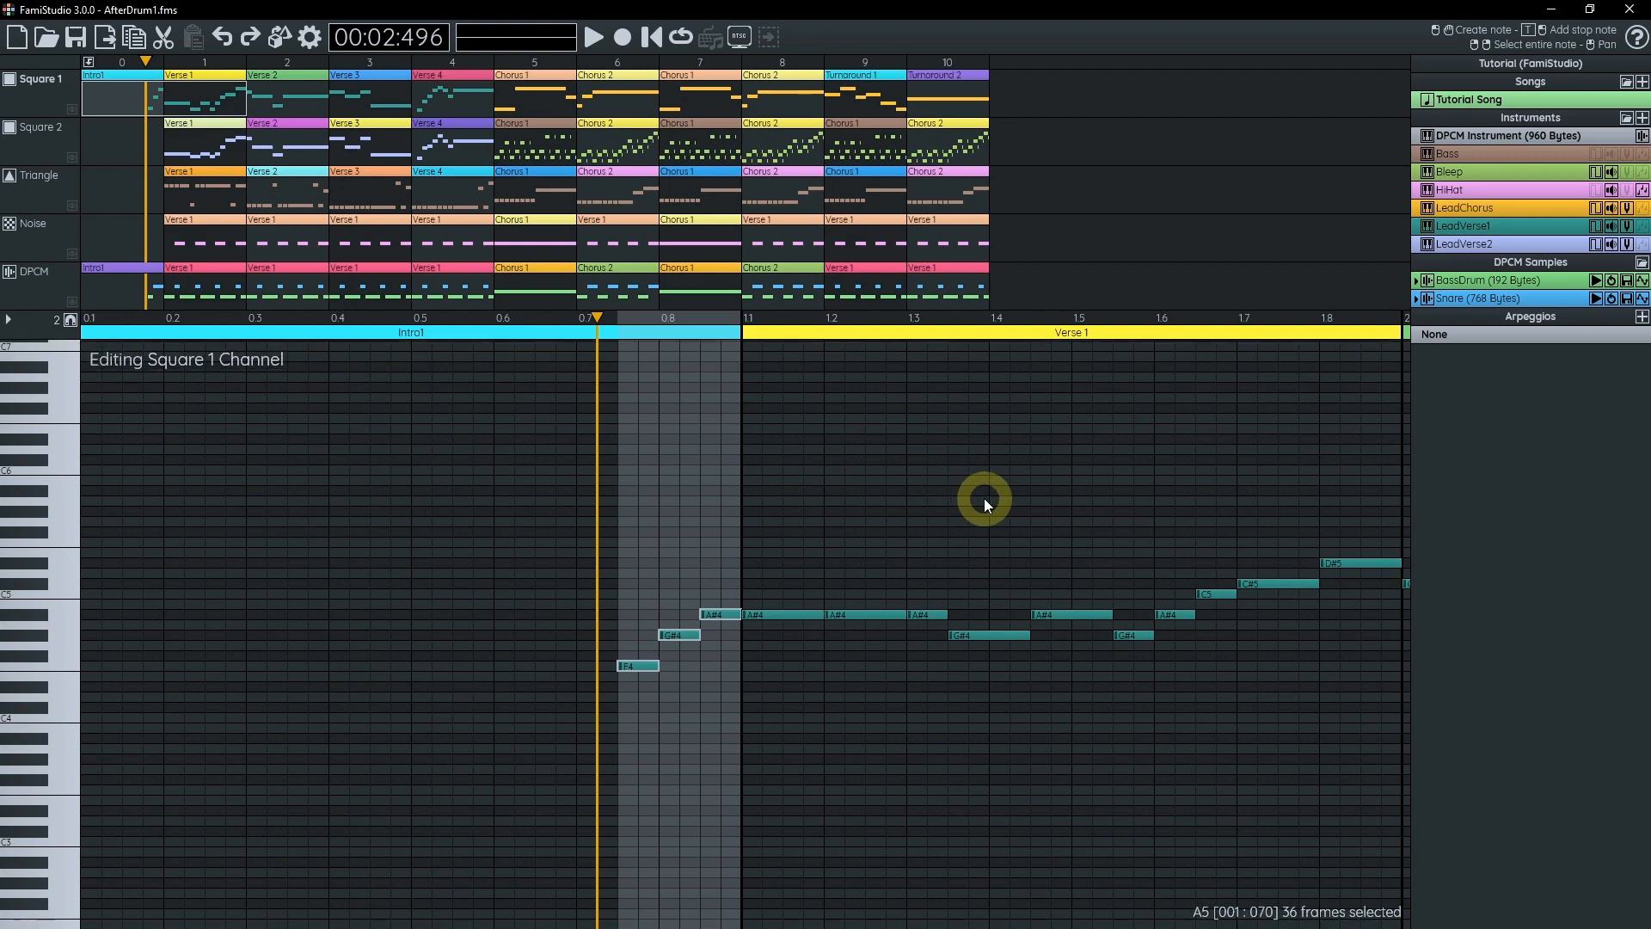
key("ctrl+Left")
key("ctrl+Left")
key("ctrl+Left")
key("ctrl+Left")
key("ctrl+Left")
key("ctrl+Left")
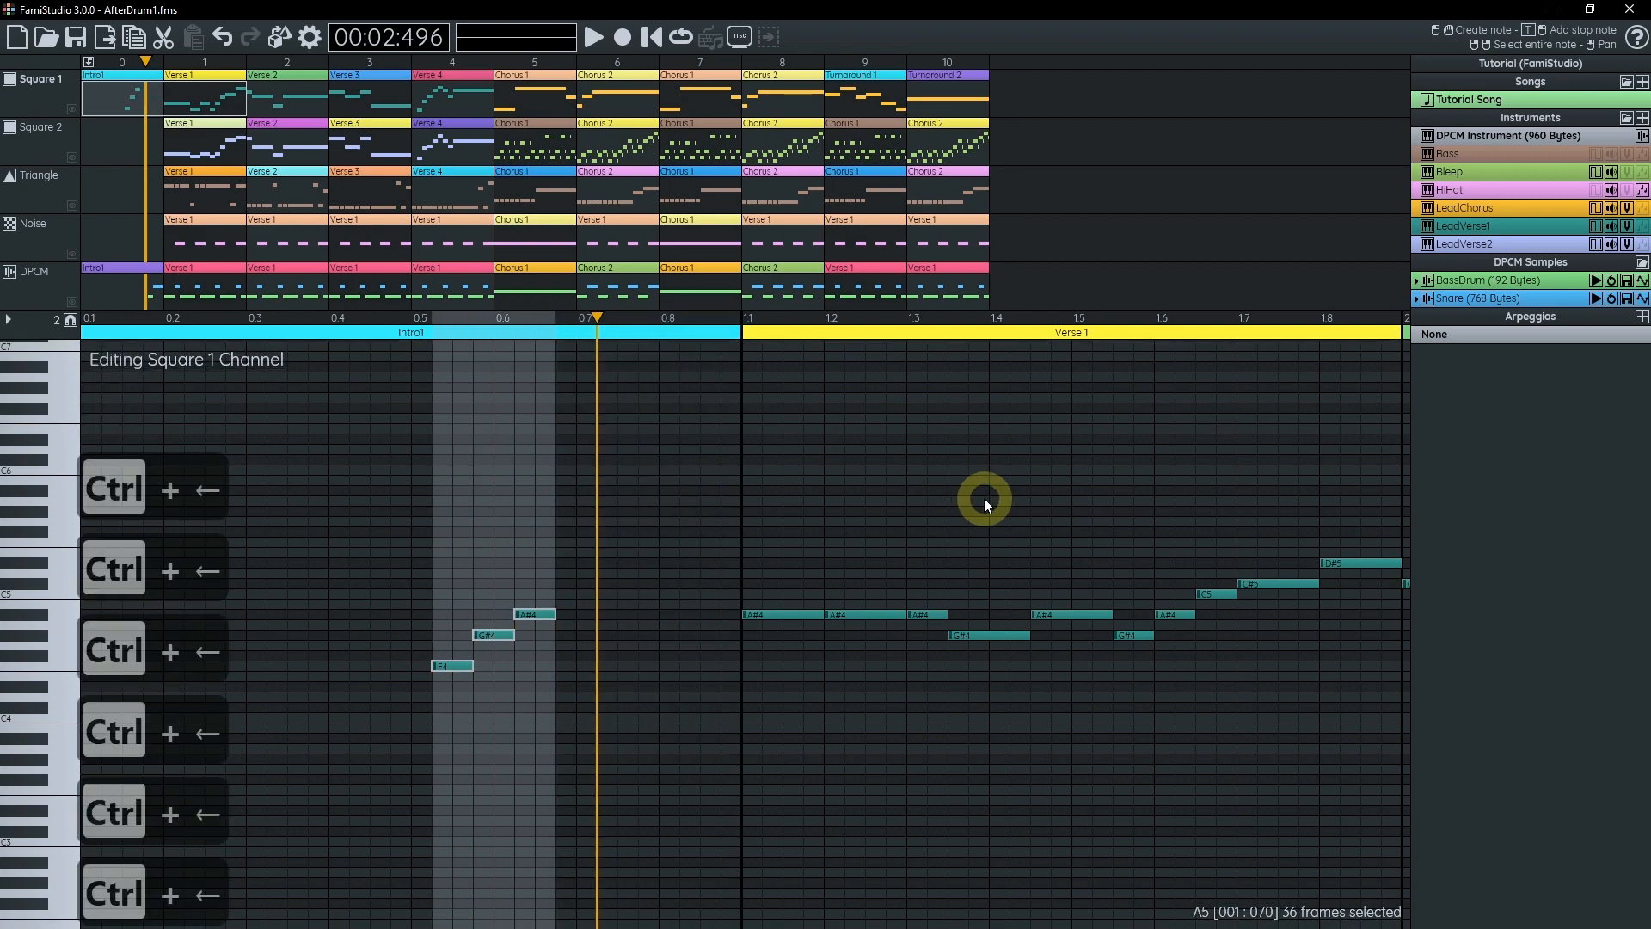
key("ctrl+Left")
key("ctrl+Left")
key("ctrl+Left")
key("ctrl+Left")
key("ctrl+Left")
key("ctrl+Left")
key("ctrl+Left")
key("ctrl+Left")
key("ctrl+Left")
key("ctrl+Left")
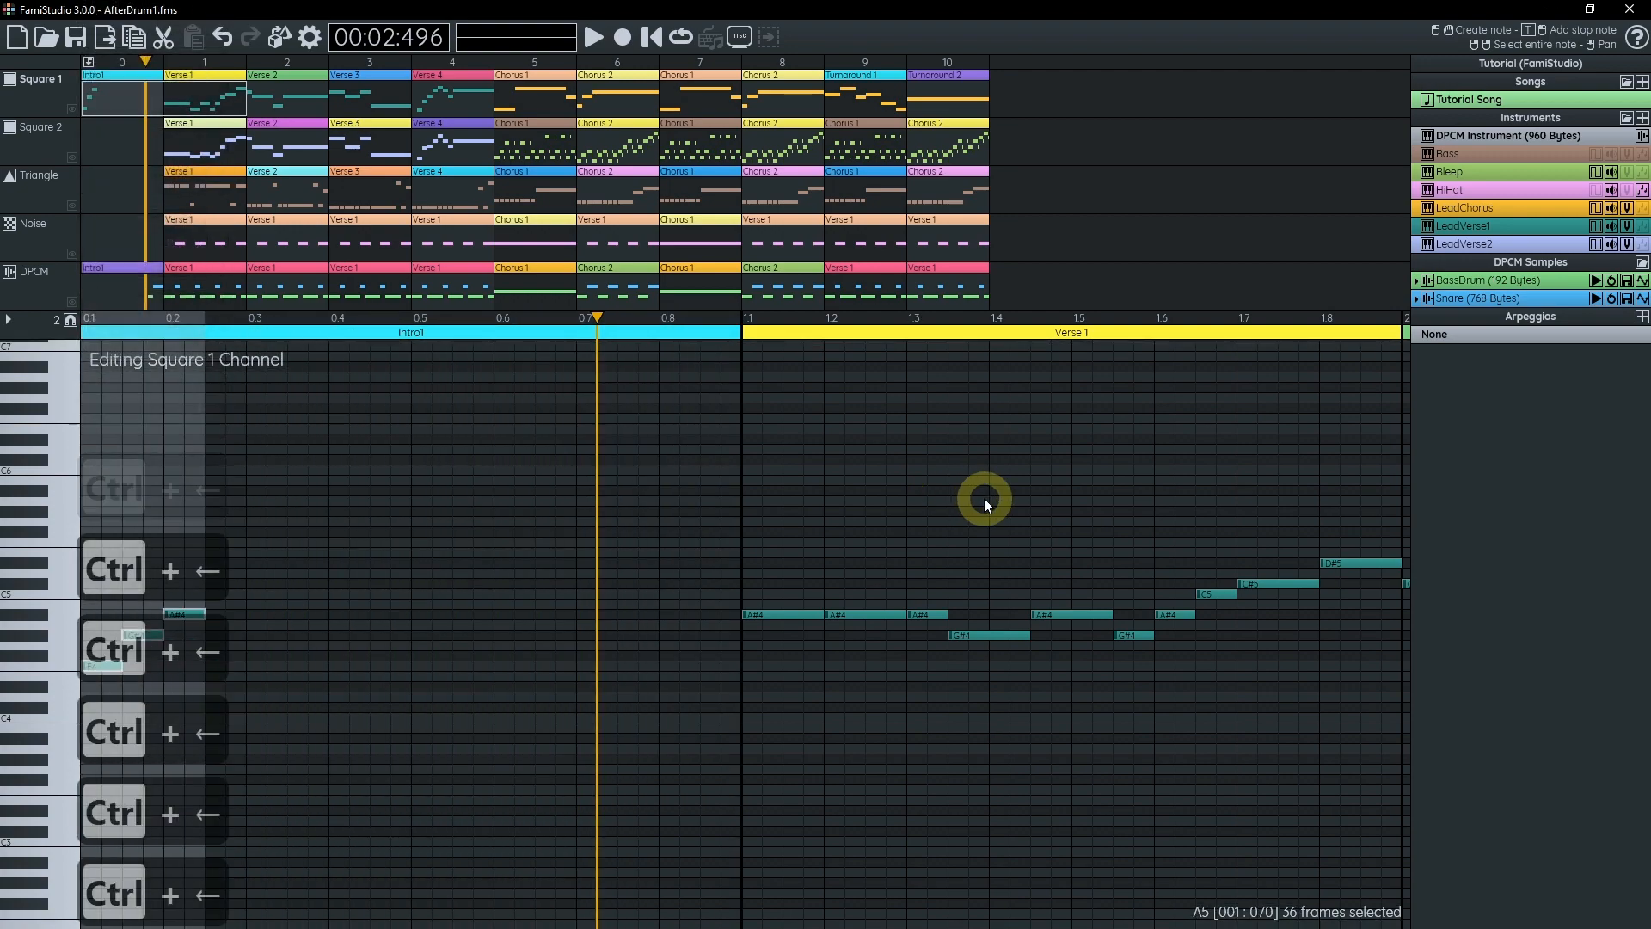
- Select the three drum notes of DPCM Intro1 and move them to the start of the pattern
double_click(95, 297)
left_click_drag(736, 323, 638, 324)
left_click_drag(646, 681, 110, 678)
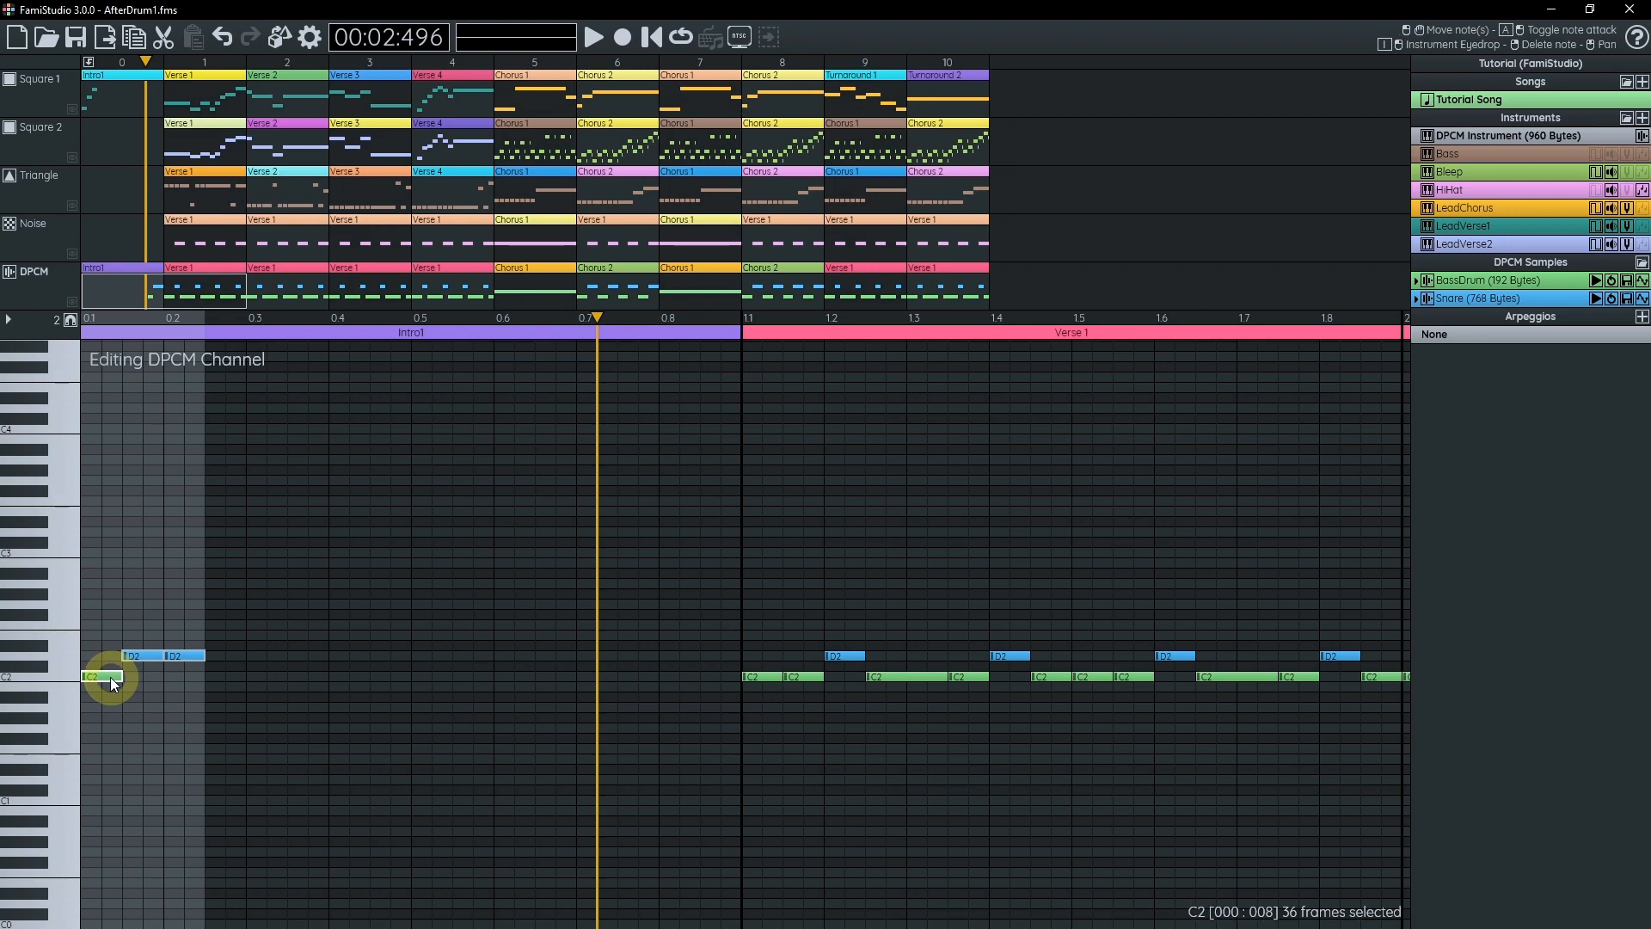
- Make the intro column a custom pattern with 6 notes per pattern
left_click(131, 62)
right_click(131, 62)
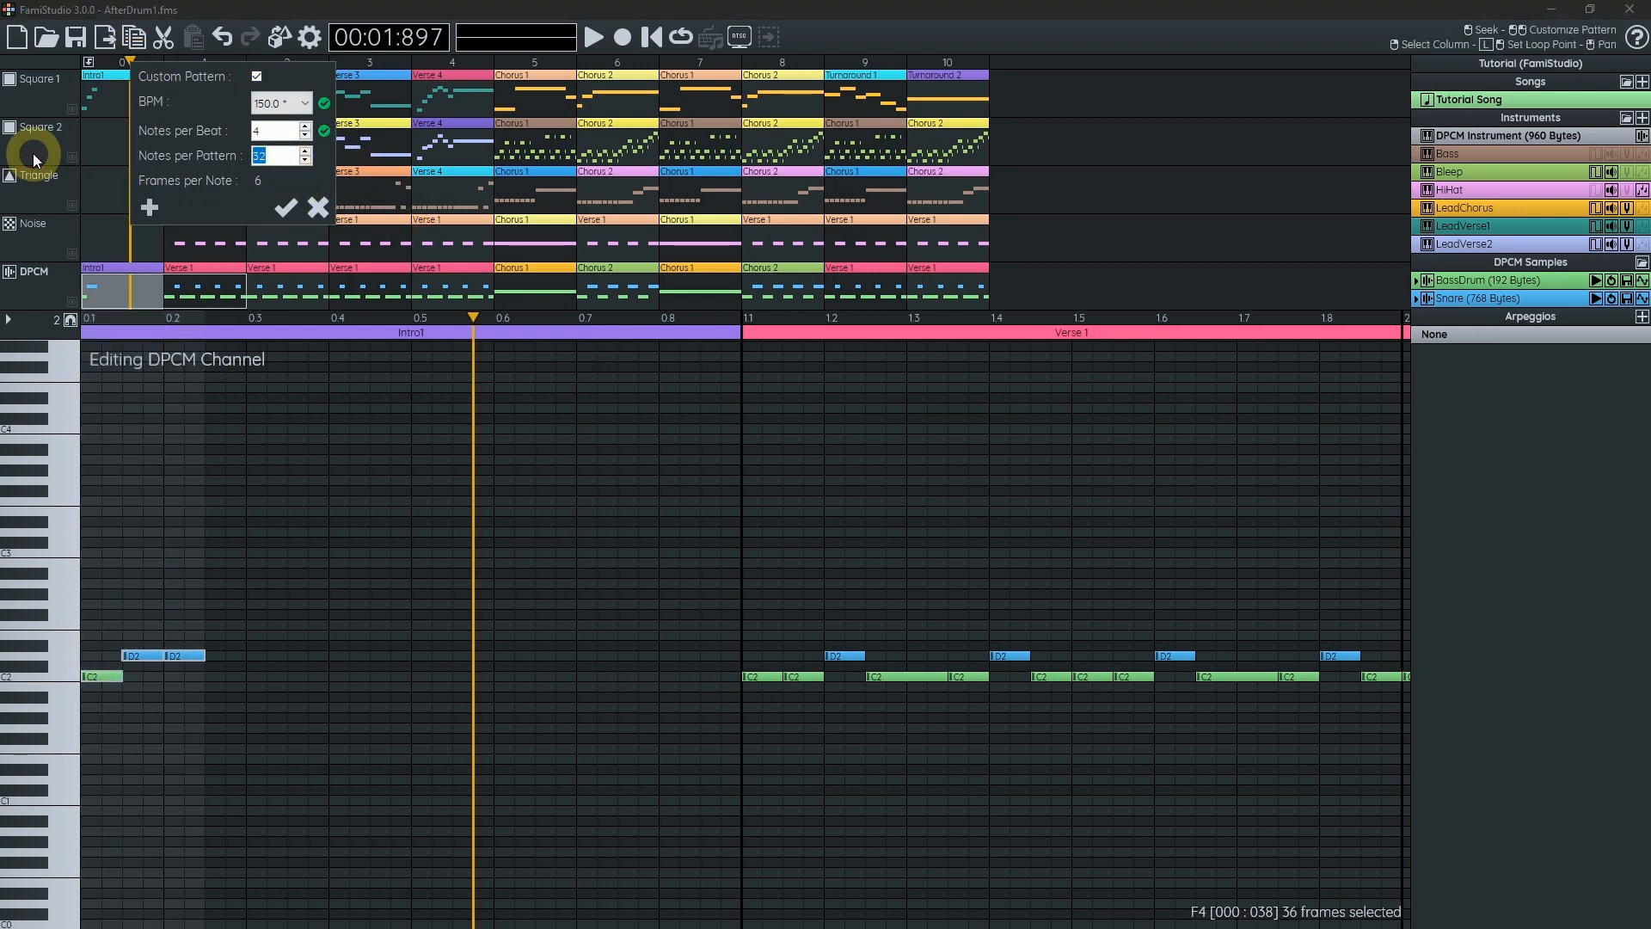
type("6")
key("Return")
key("Escape")
- Play the song from the start to hear the shortened intro, and play from the last column to check the loop
key("shift+space")
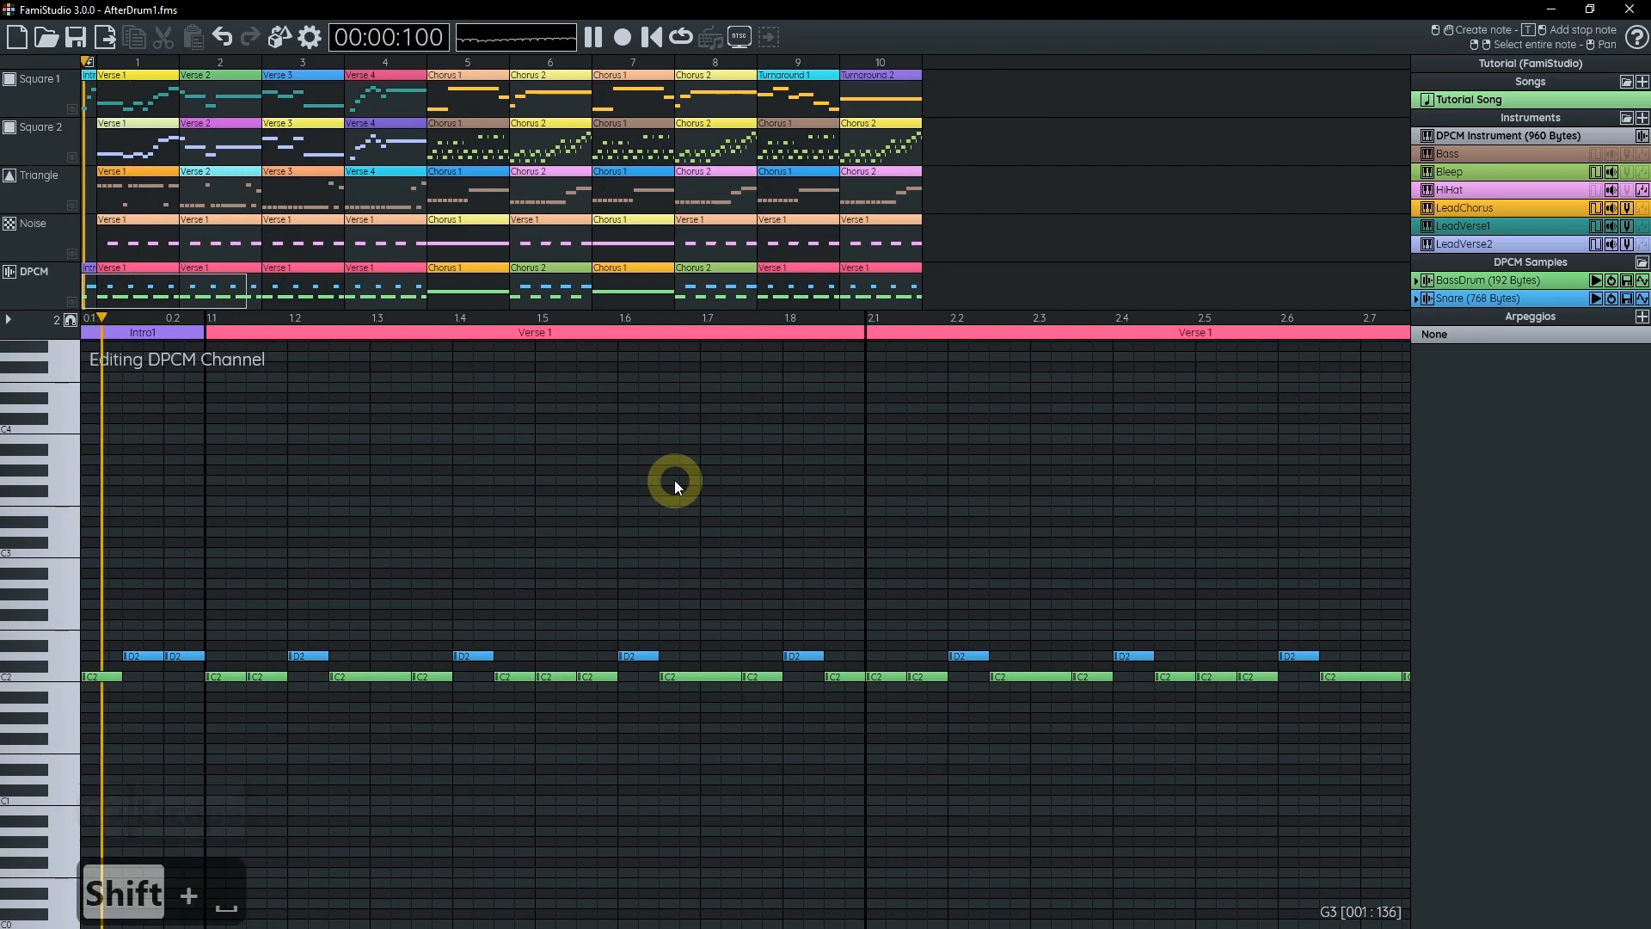
key("space")
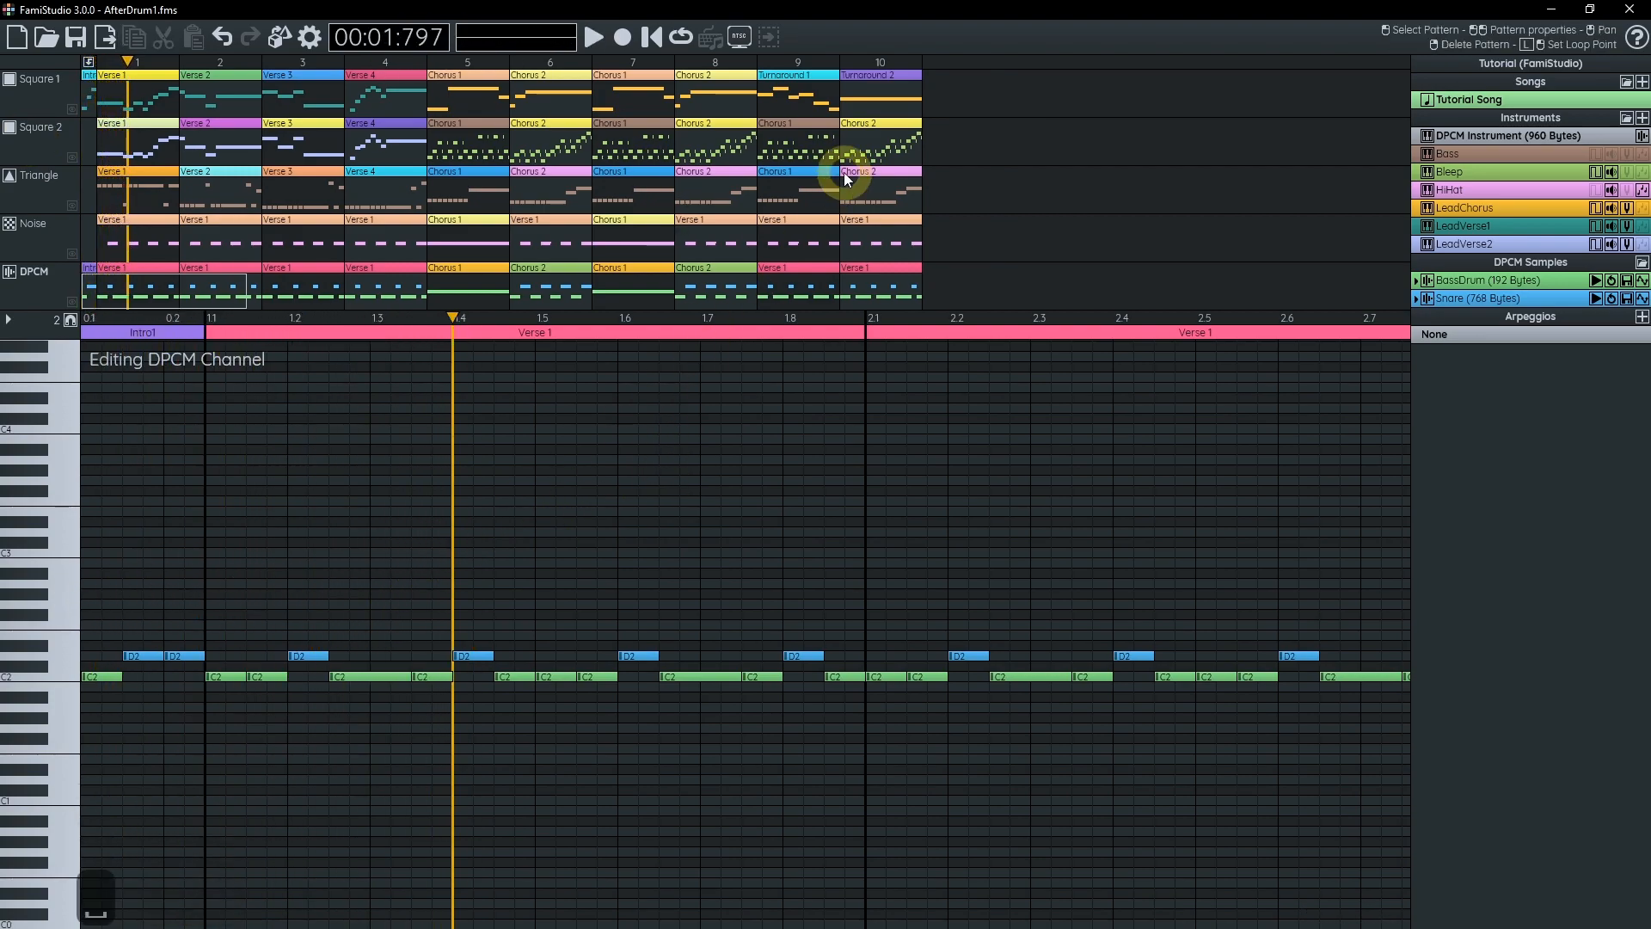
left_click(885, 63)
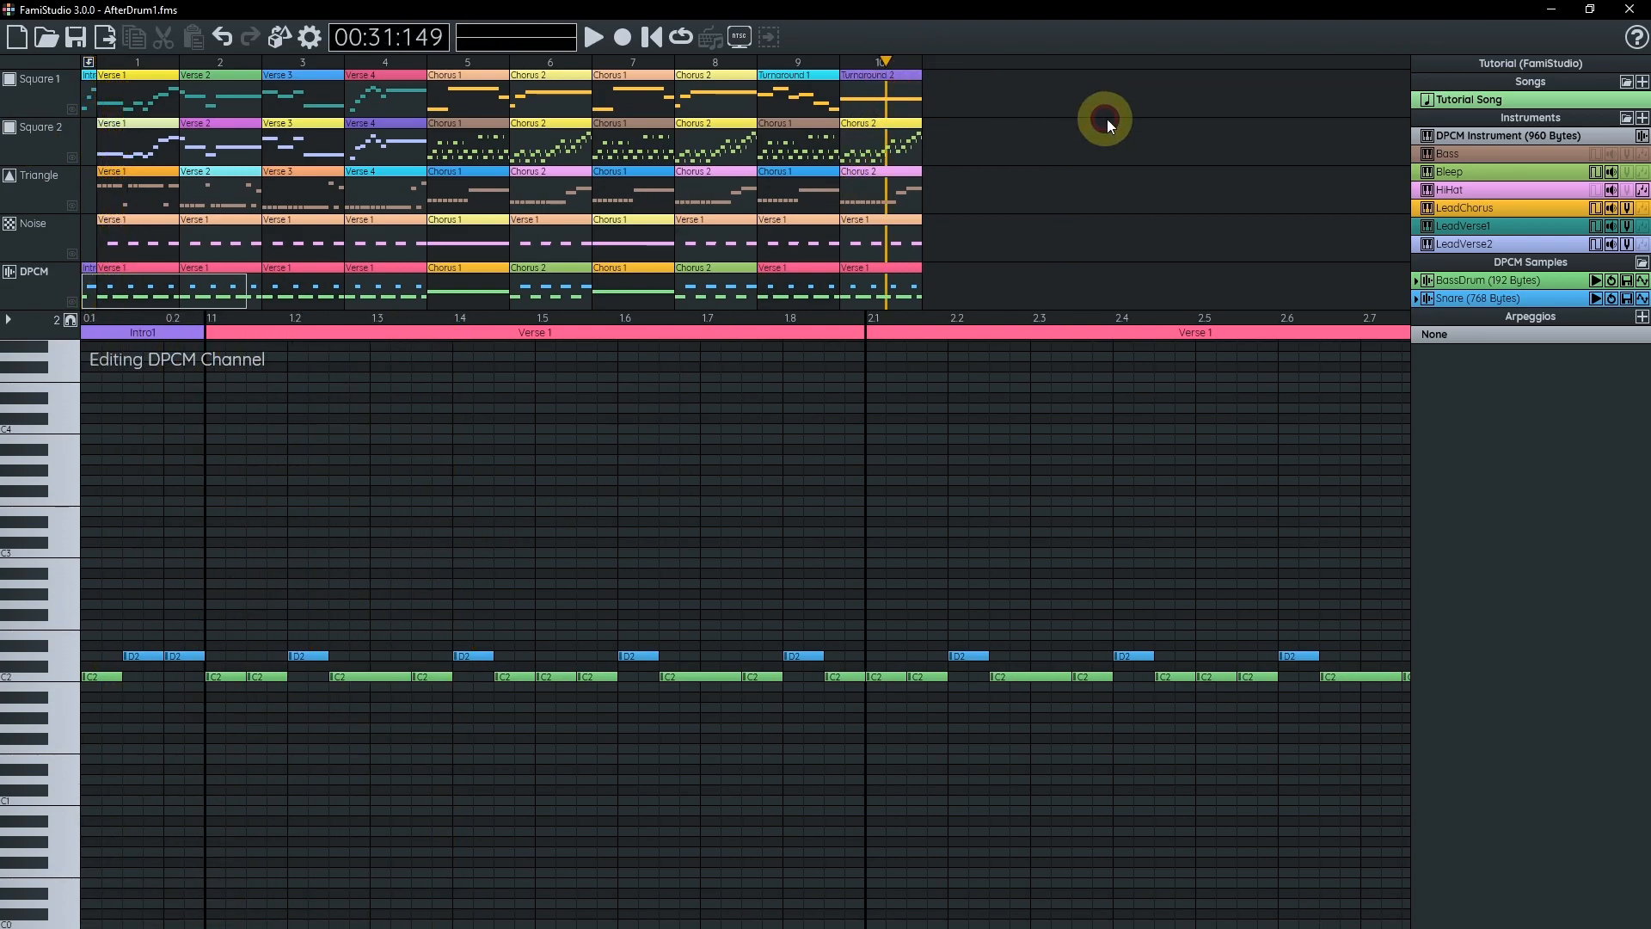
key("space")
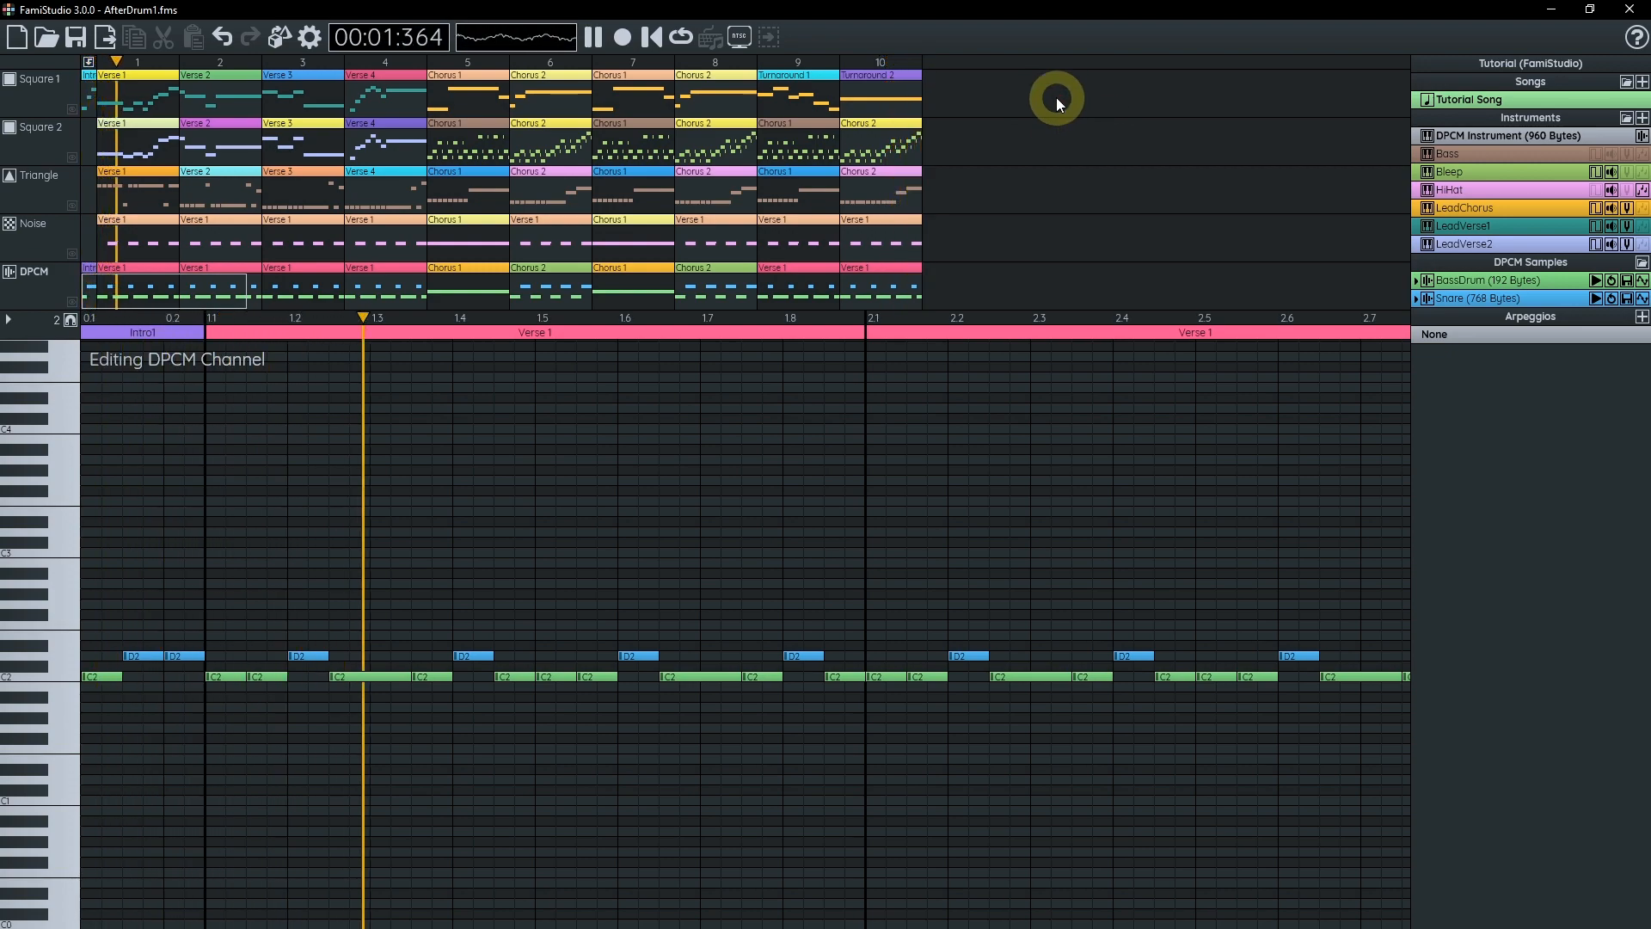
key("space")
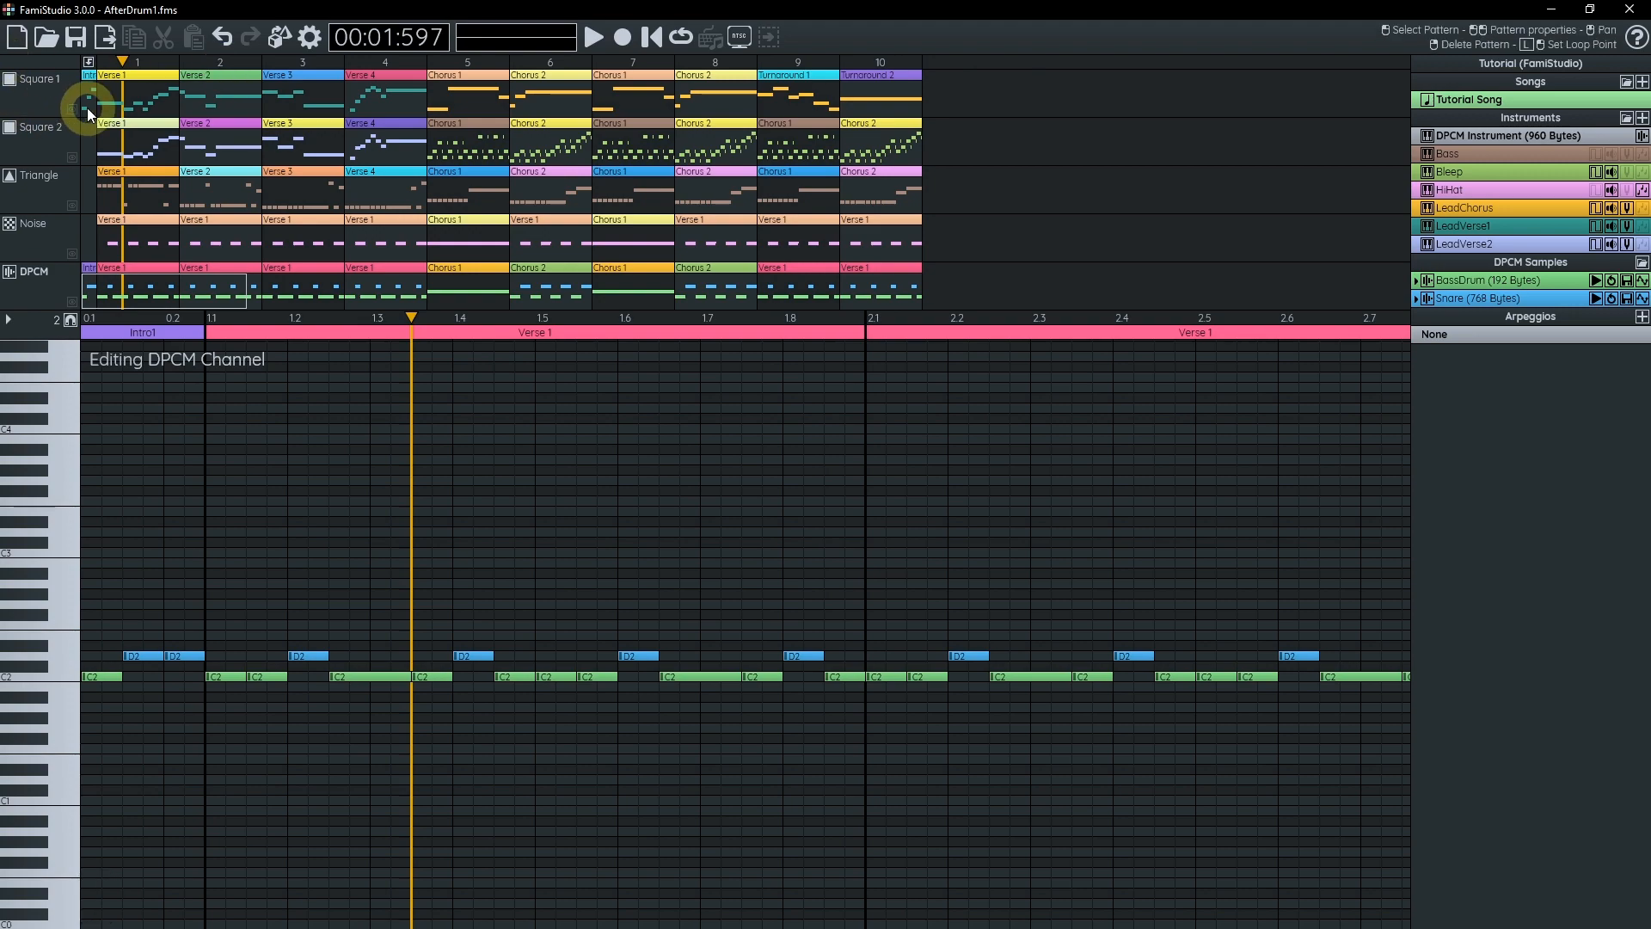
- Set the song's loop point at the Verse 1 column, right after the intro
scroll(86, 107, "up", 3)
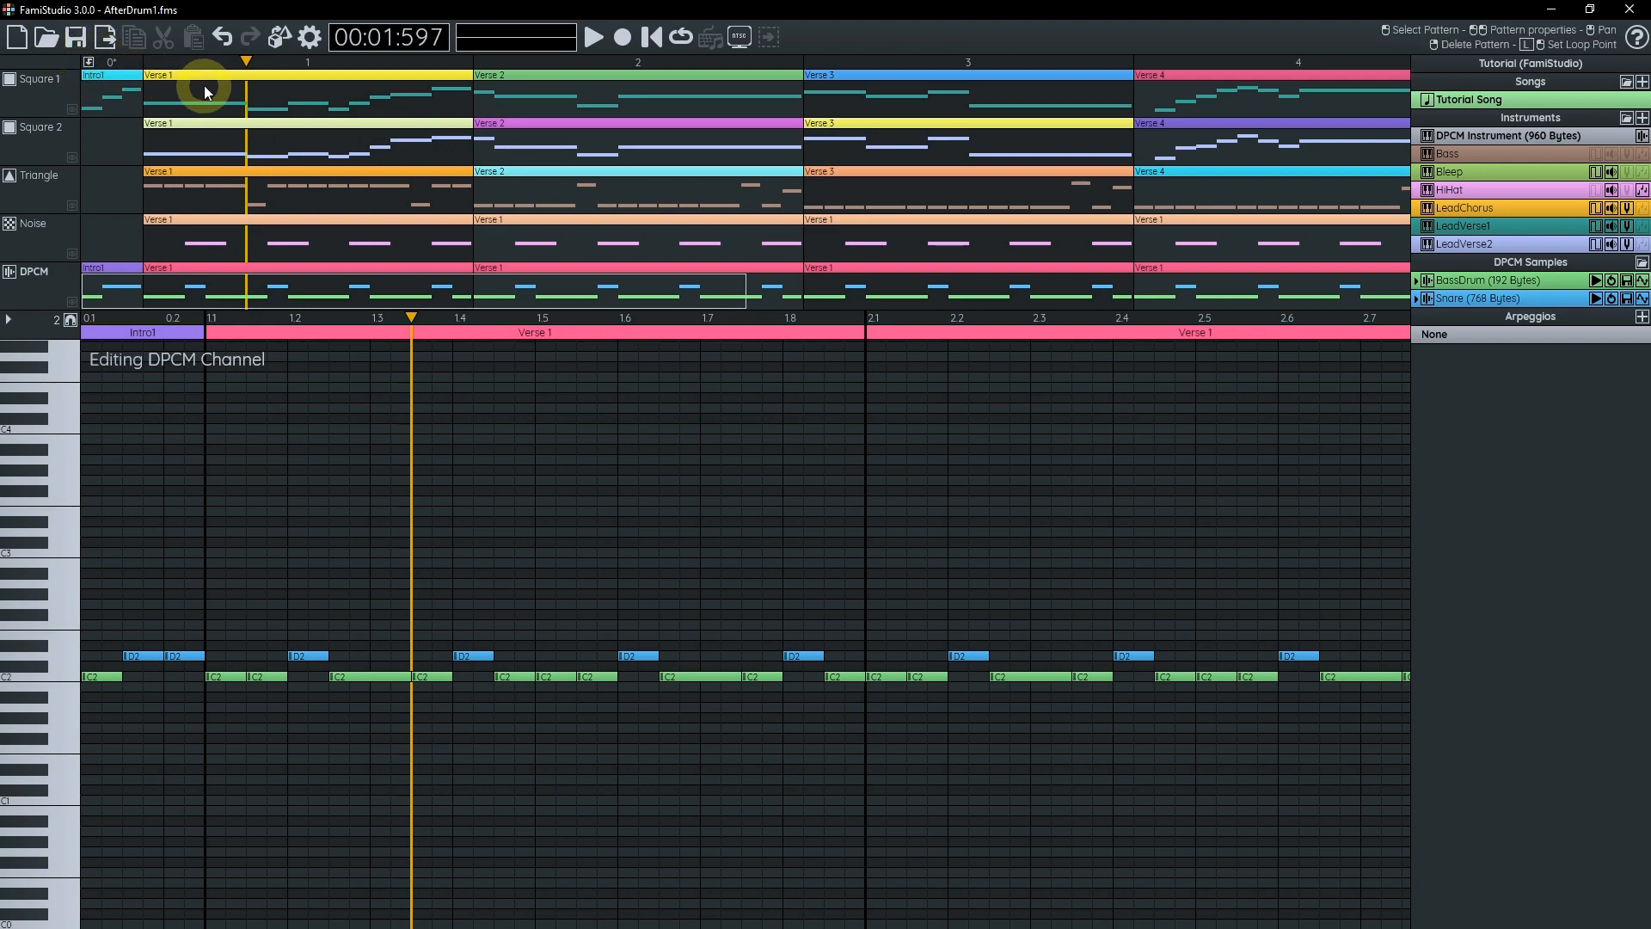
left_click(178, 90)
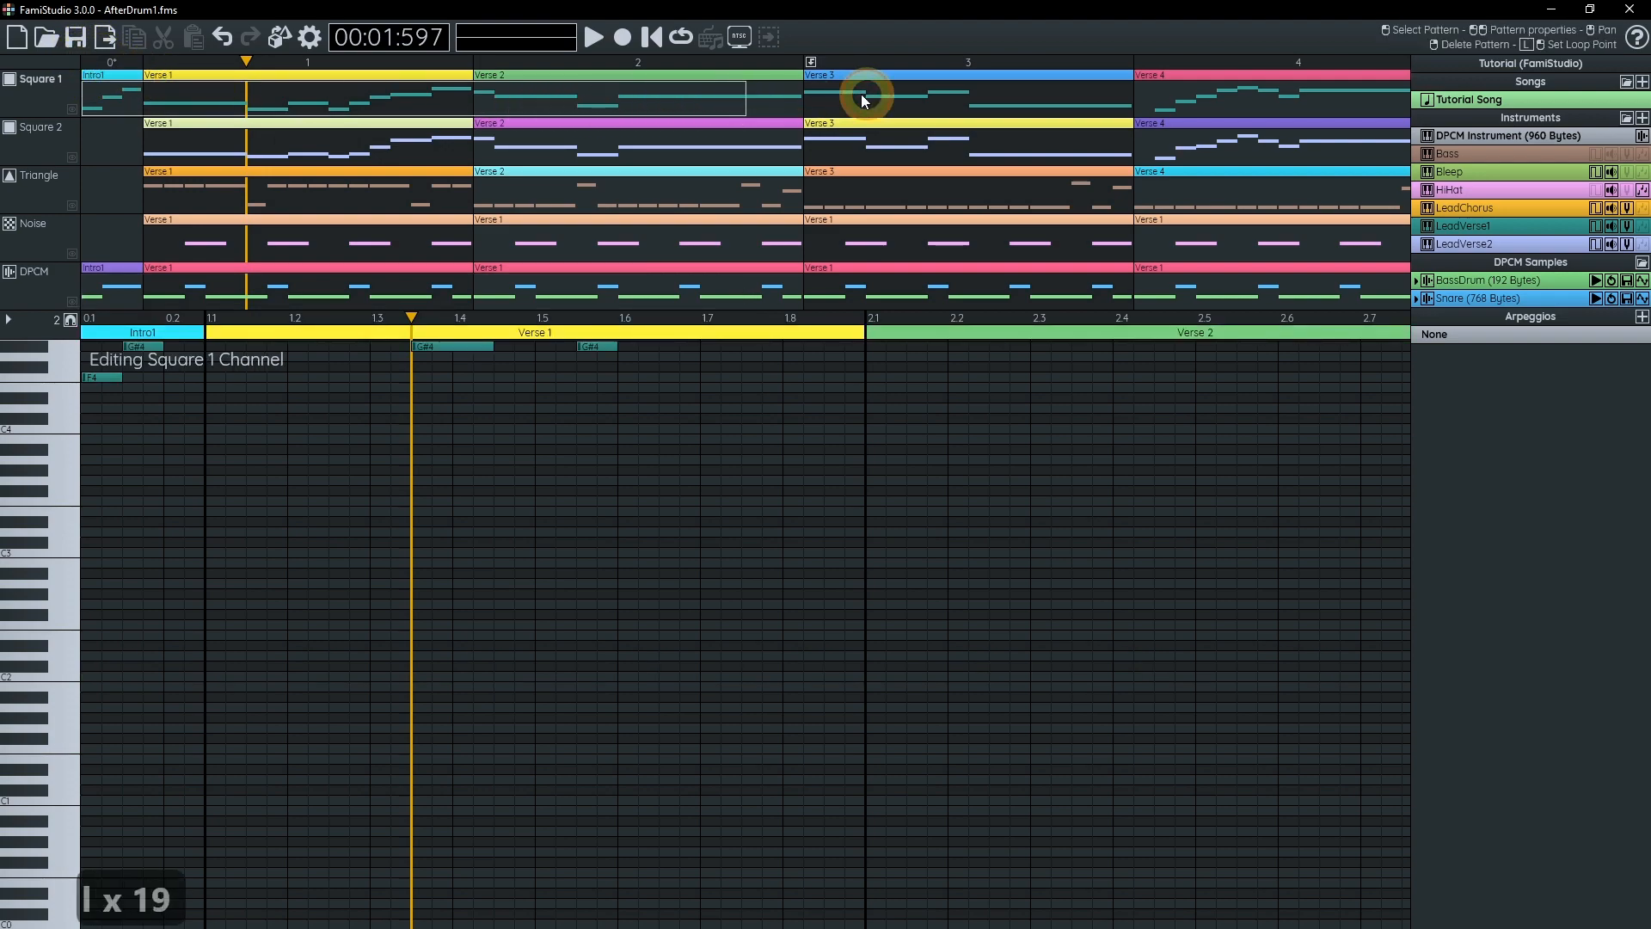
left_click(298, 94)
key("l")
left_click(186, 97)
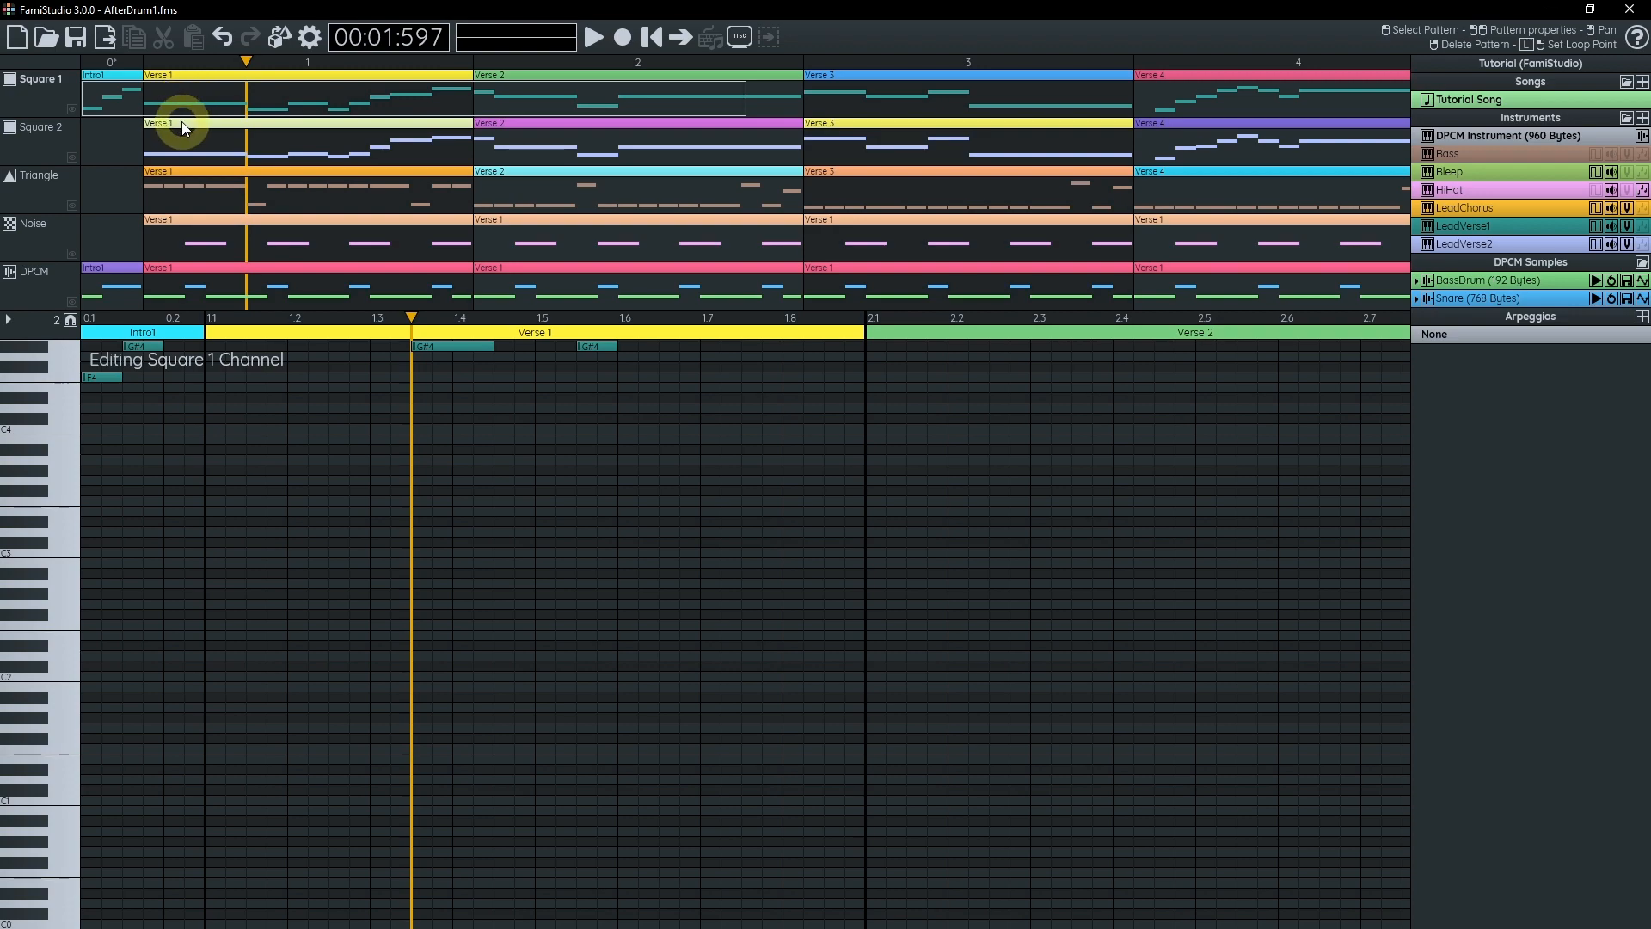
scroll(221, 151, "down", 1)
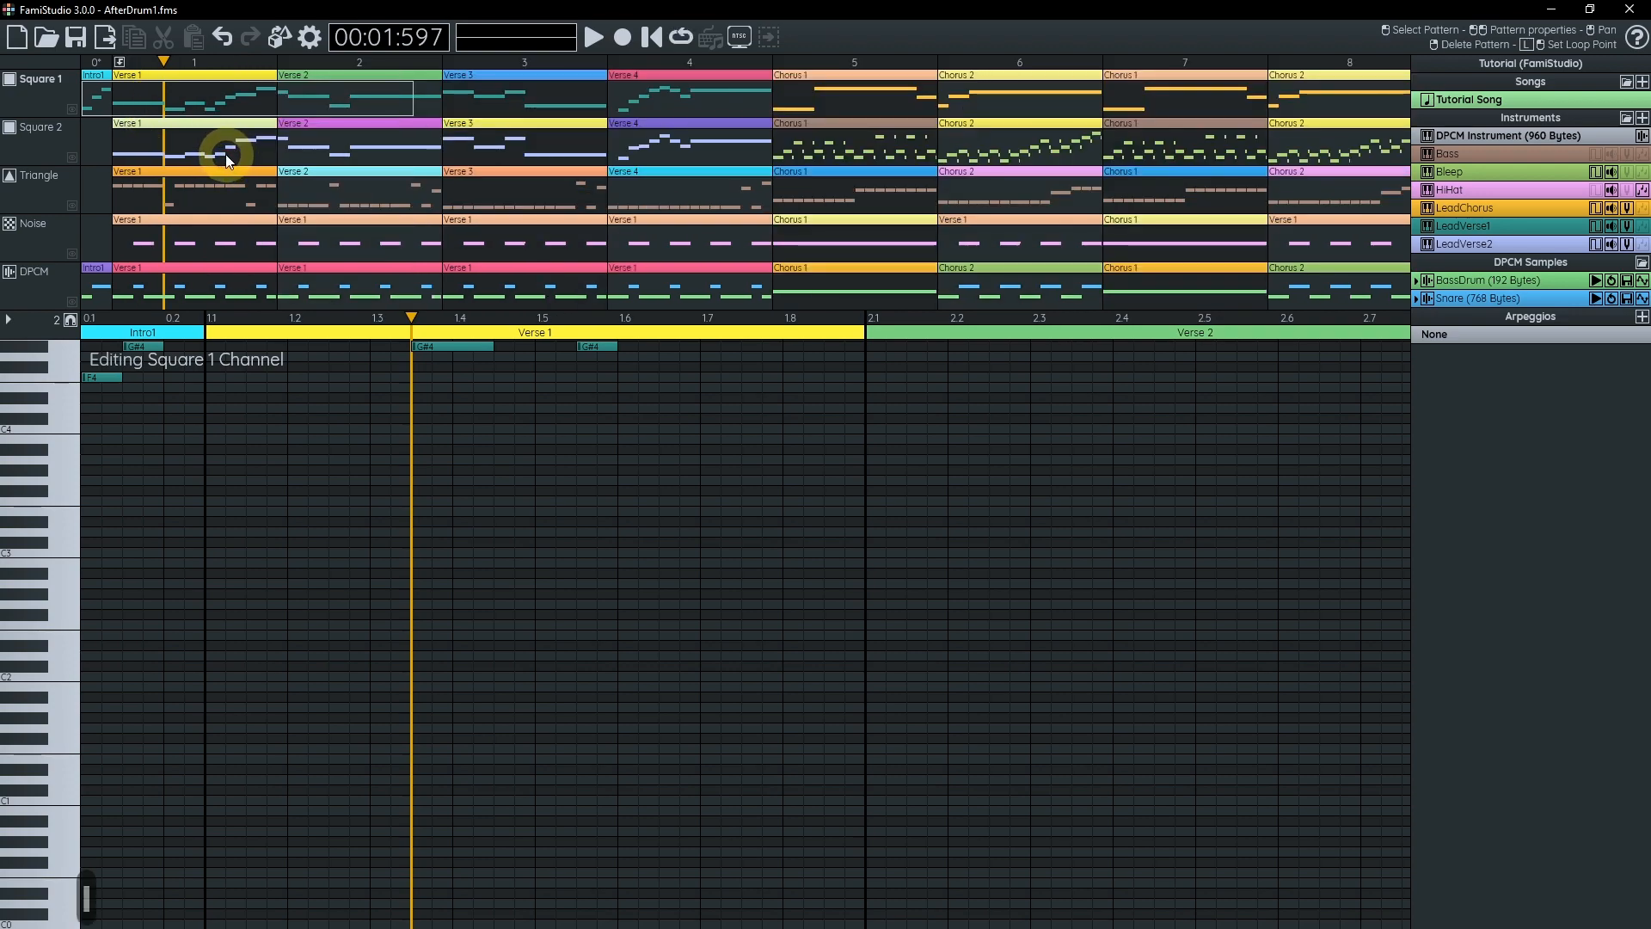
key("Escape")
scroll(278, 163, "down", 1)
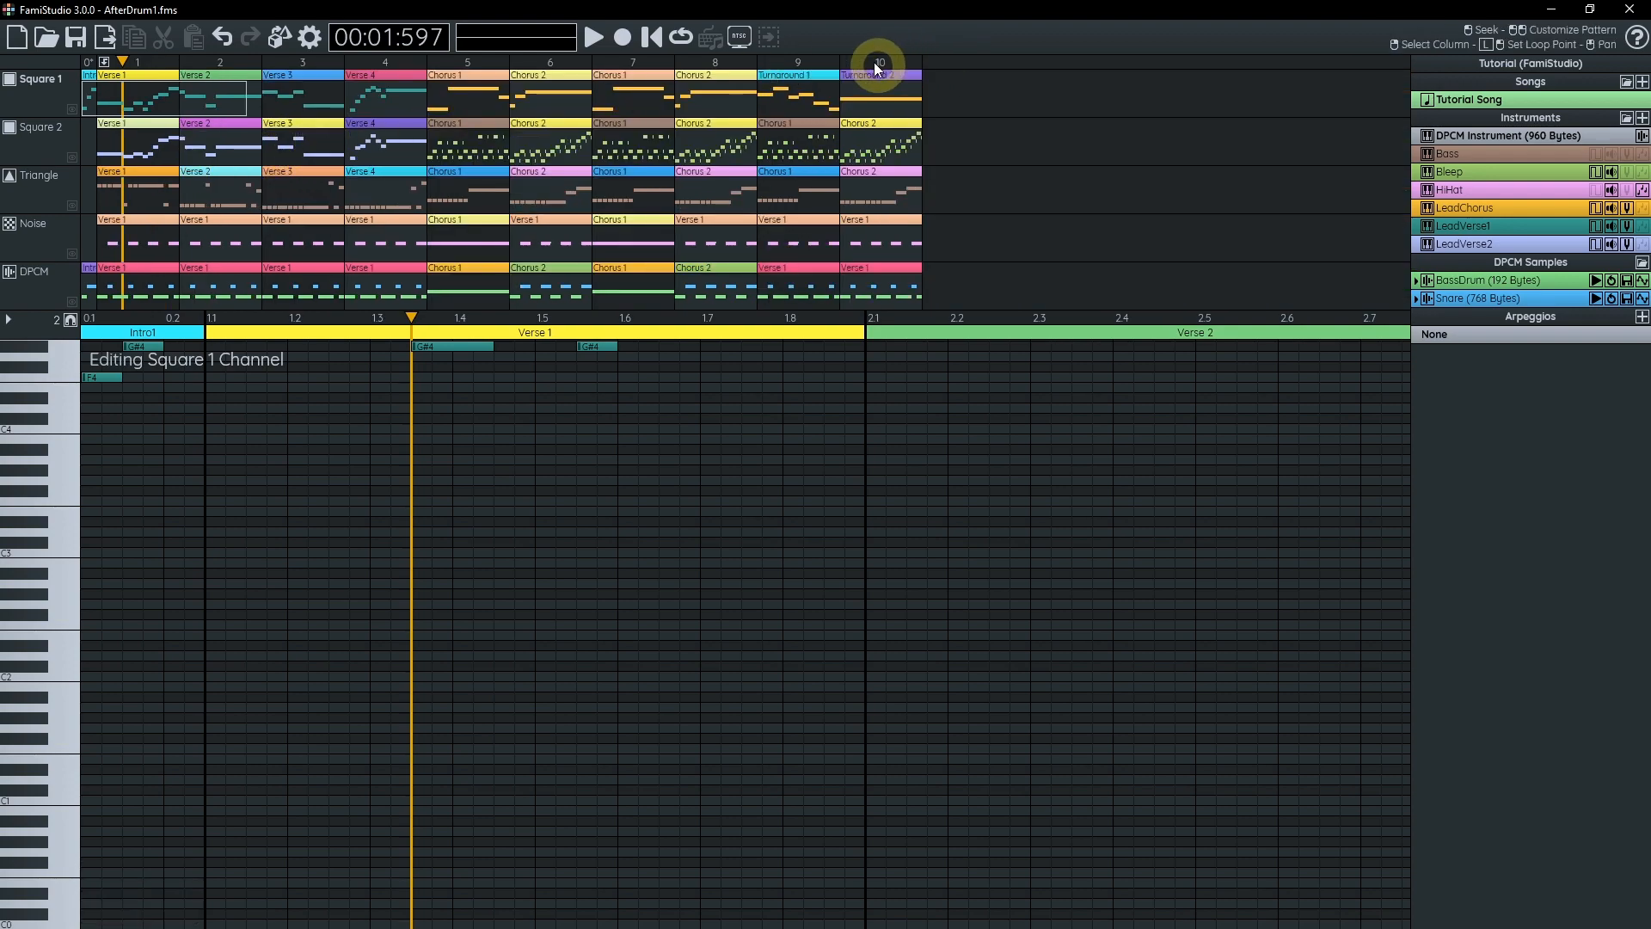
- Copy the three Square 1 Intro1 notes and paste them over the end of the last Square 1 pattern, Turnaround 2
left_click(89, 62)
scroll(115, 381, "up", 1)
left_click_drag(116, 381, 590, 559)
left_click_drag(101, 323, 277, 325)
key("ctrl+c")
left_click(903, 111)
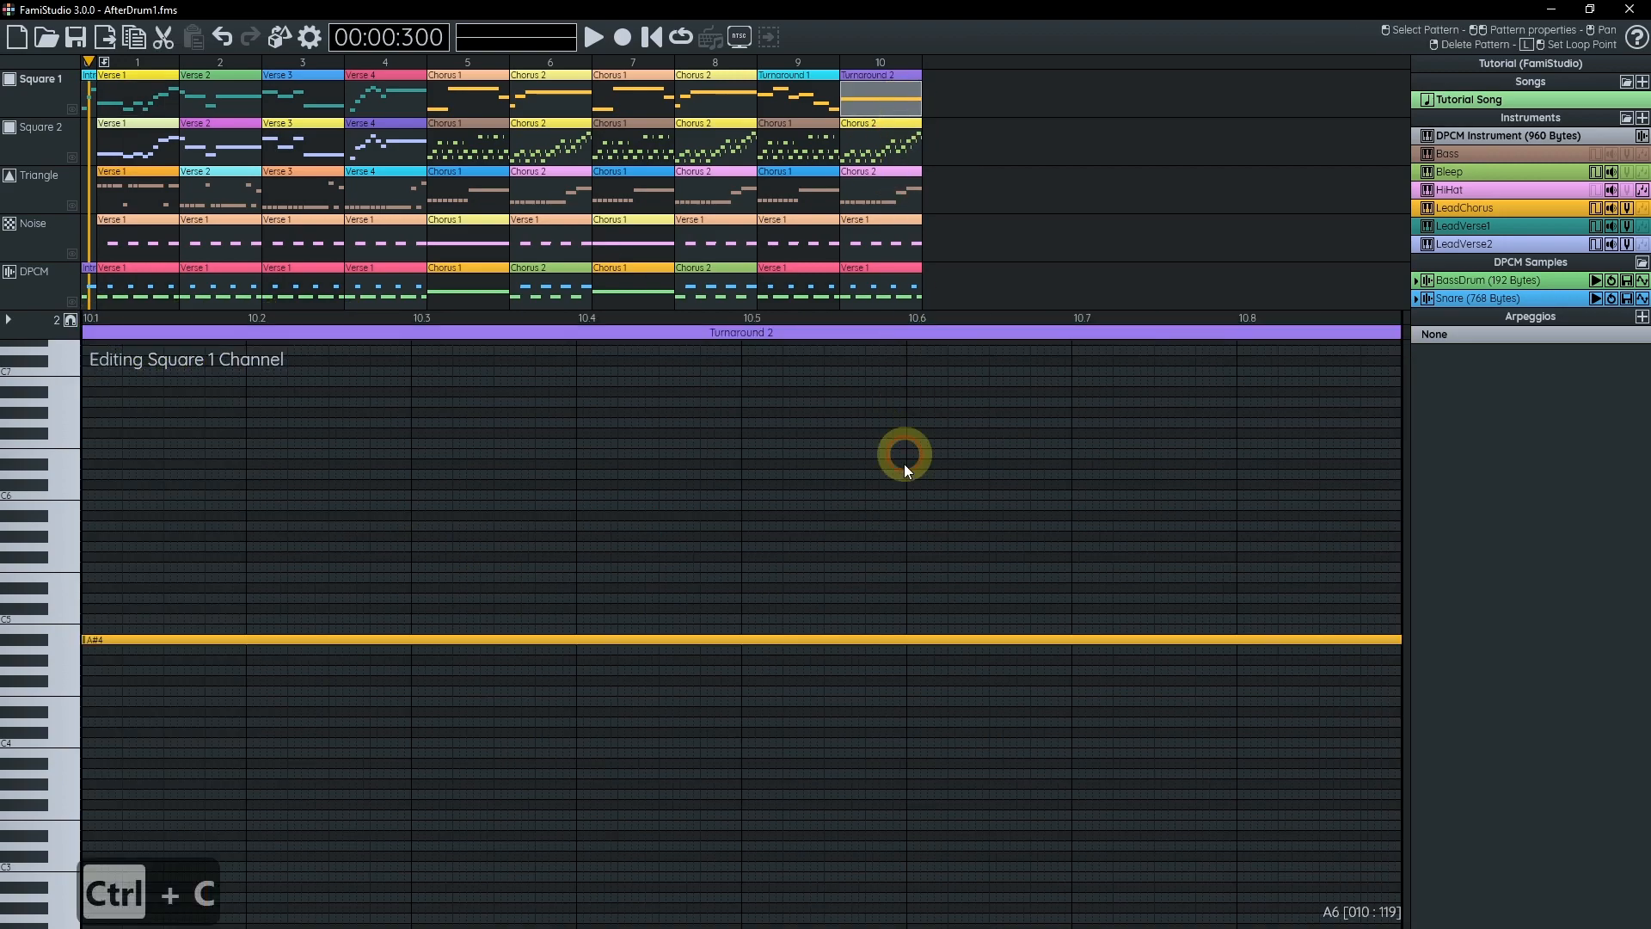
left_click(761, 335)
key("ctrl+v")
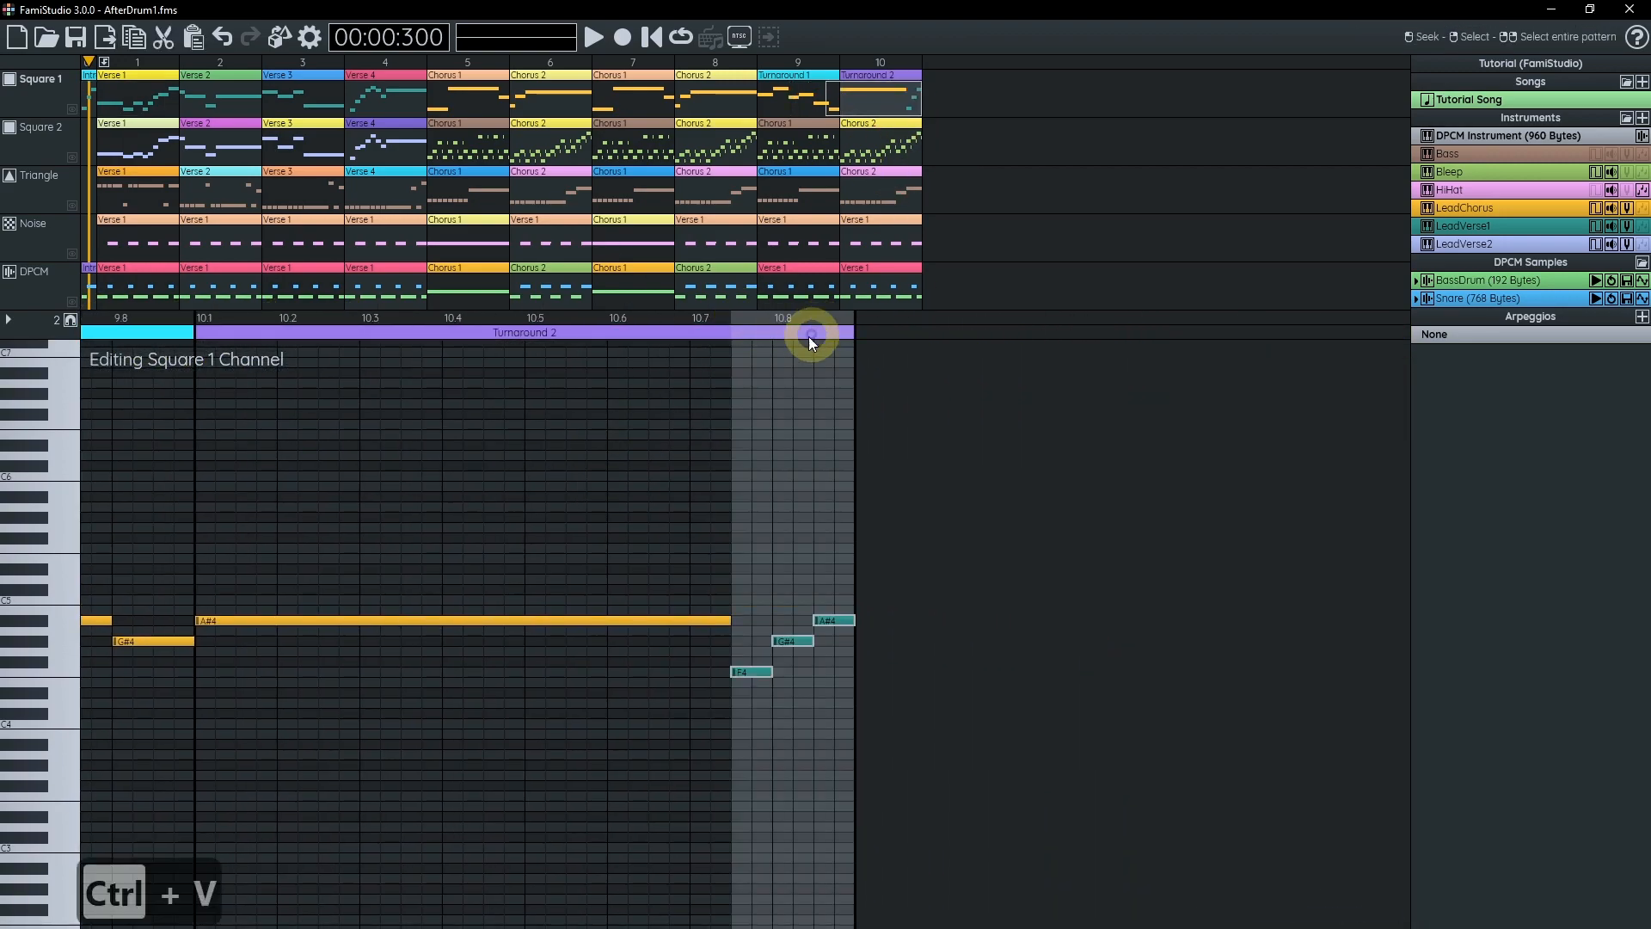
key("Escape")
- Play the song from Turnaround 2 to hear the pickup notes lead back into Verse 1
key("space")
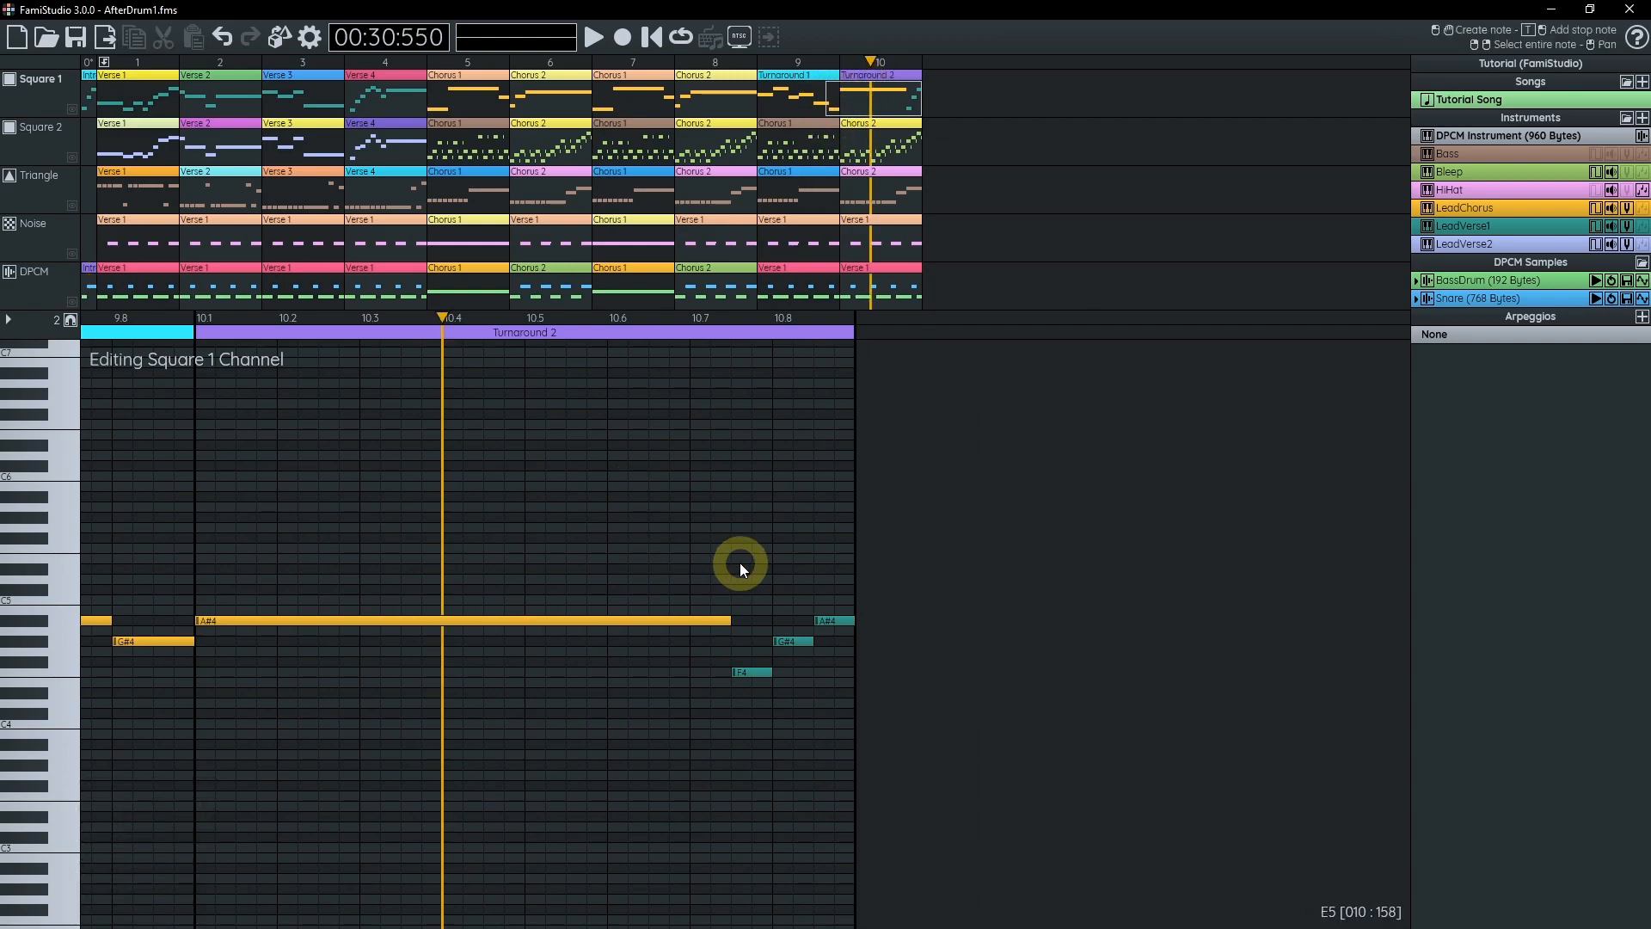
scroll(566, 571, "down", 2)
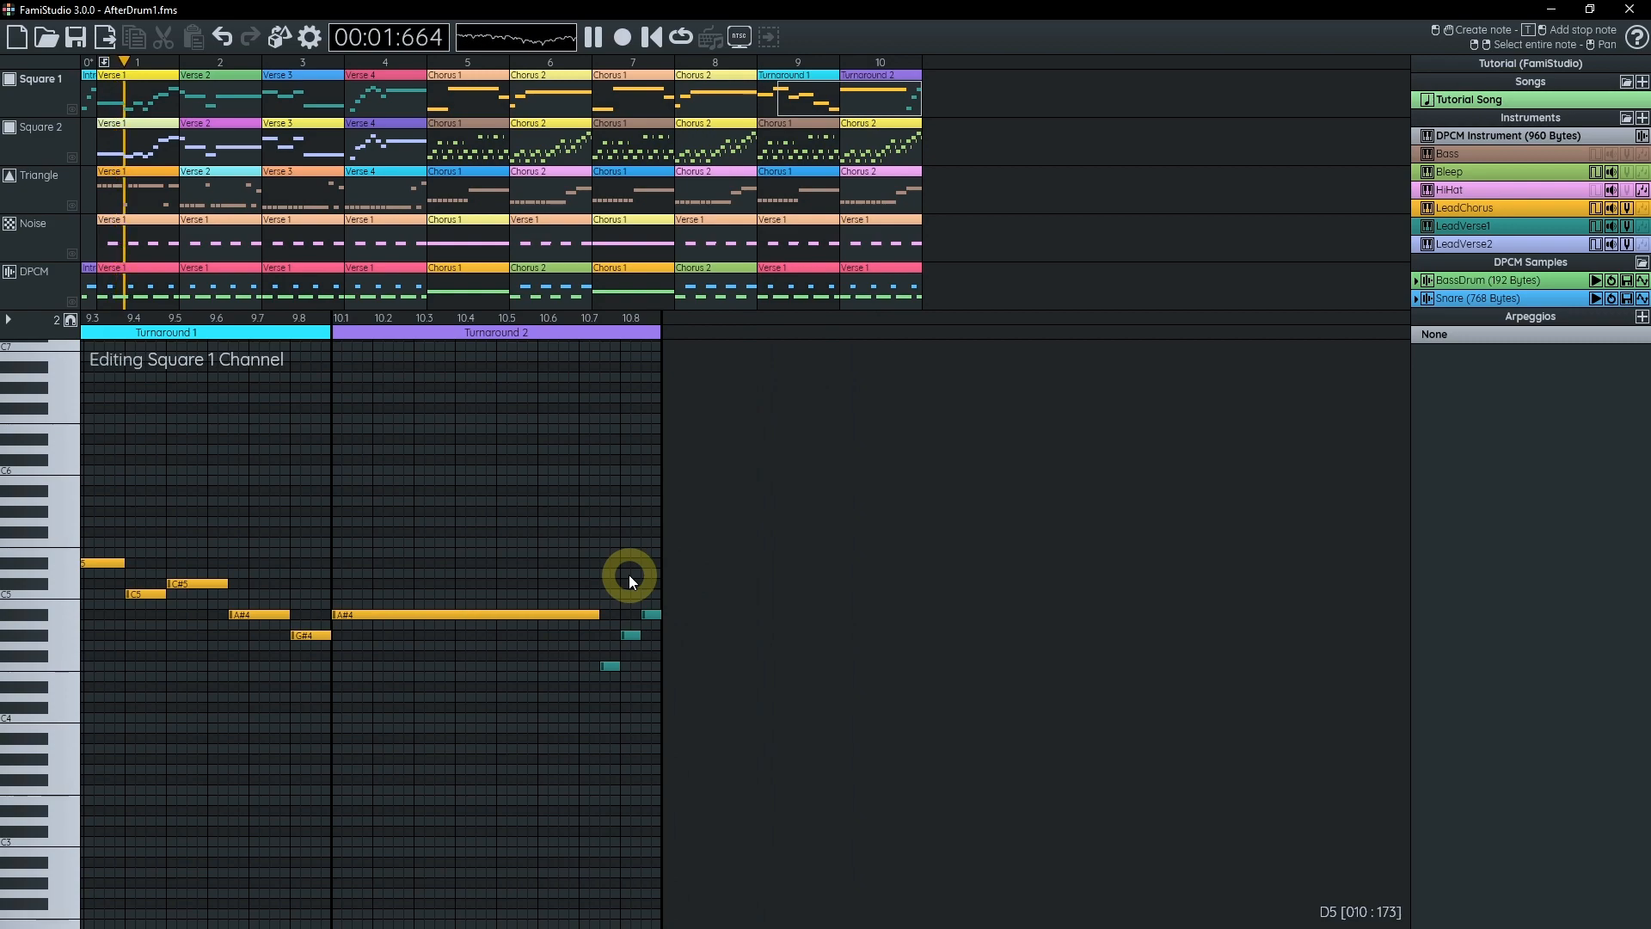
key("space")
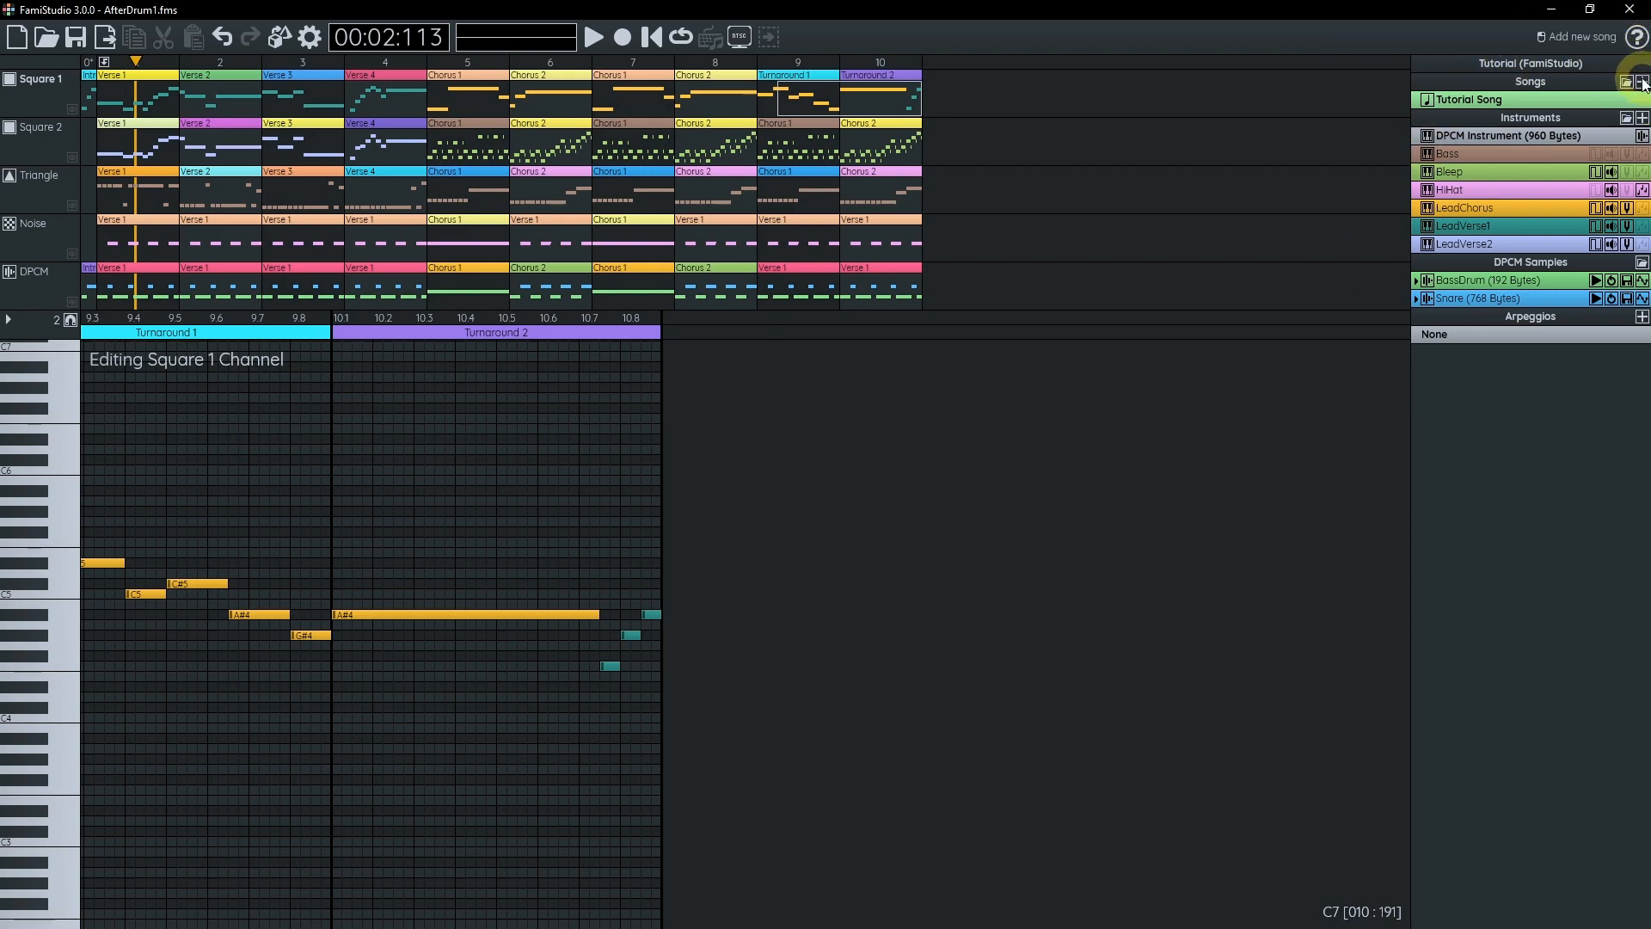
- Add a new song to the project and name it Tutorial Song Without Samples
left_click(1642, 81)
double_click(1479, 119)
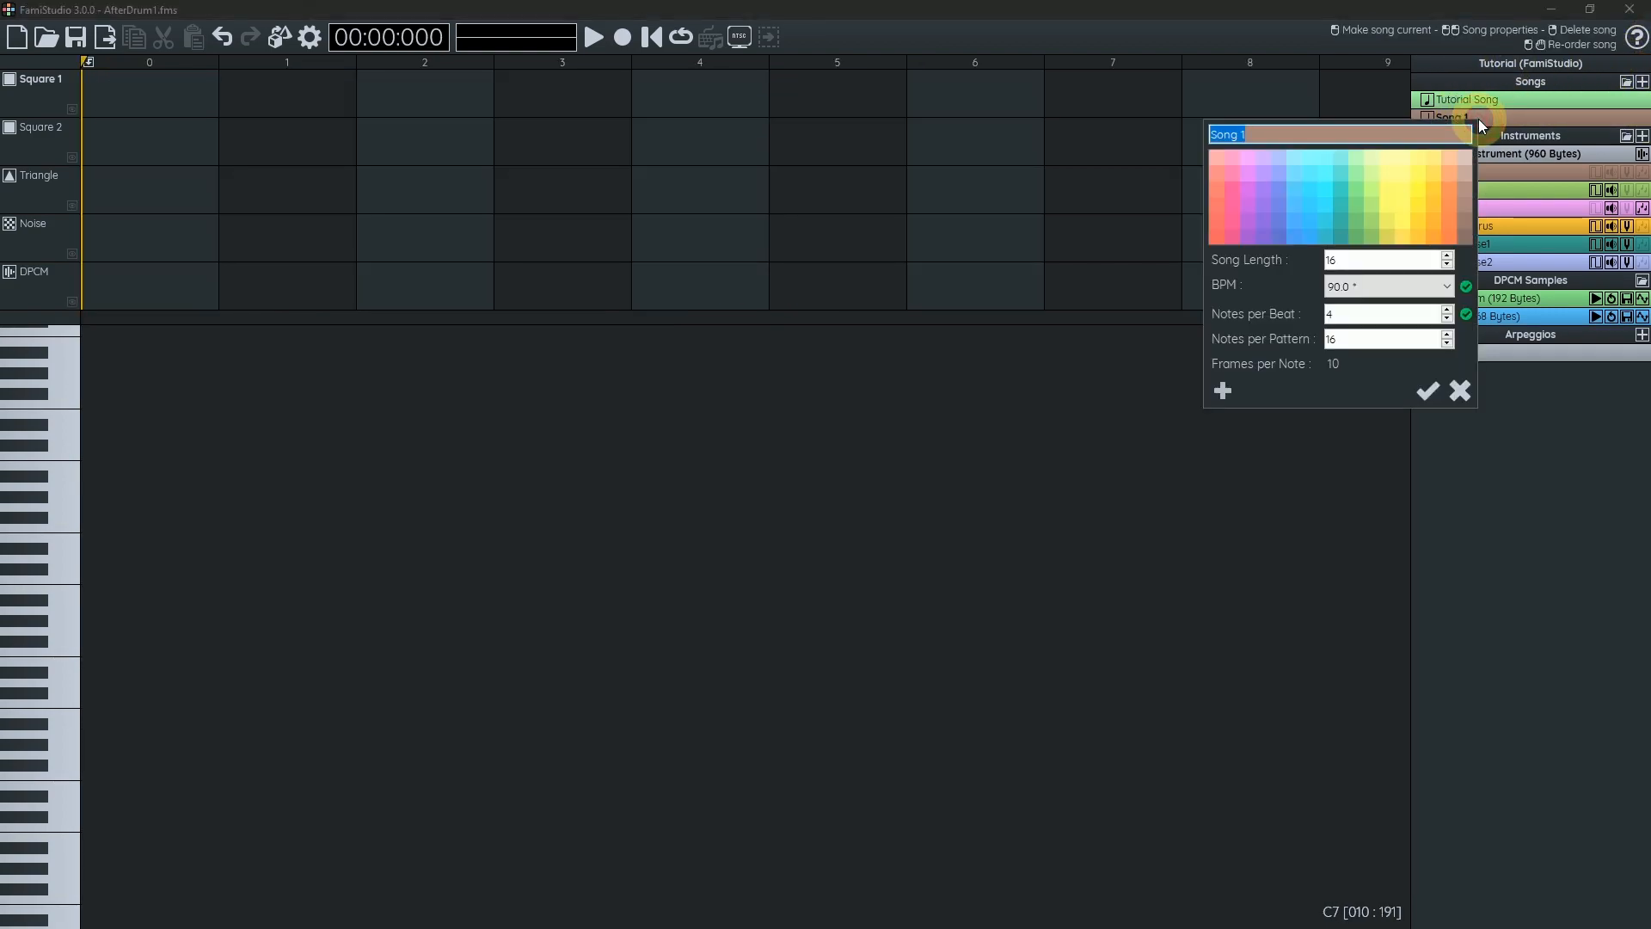
type("Tutorial Song")
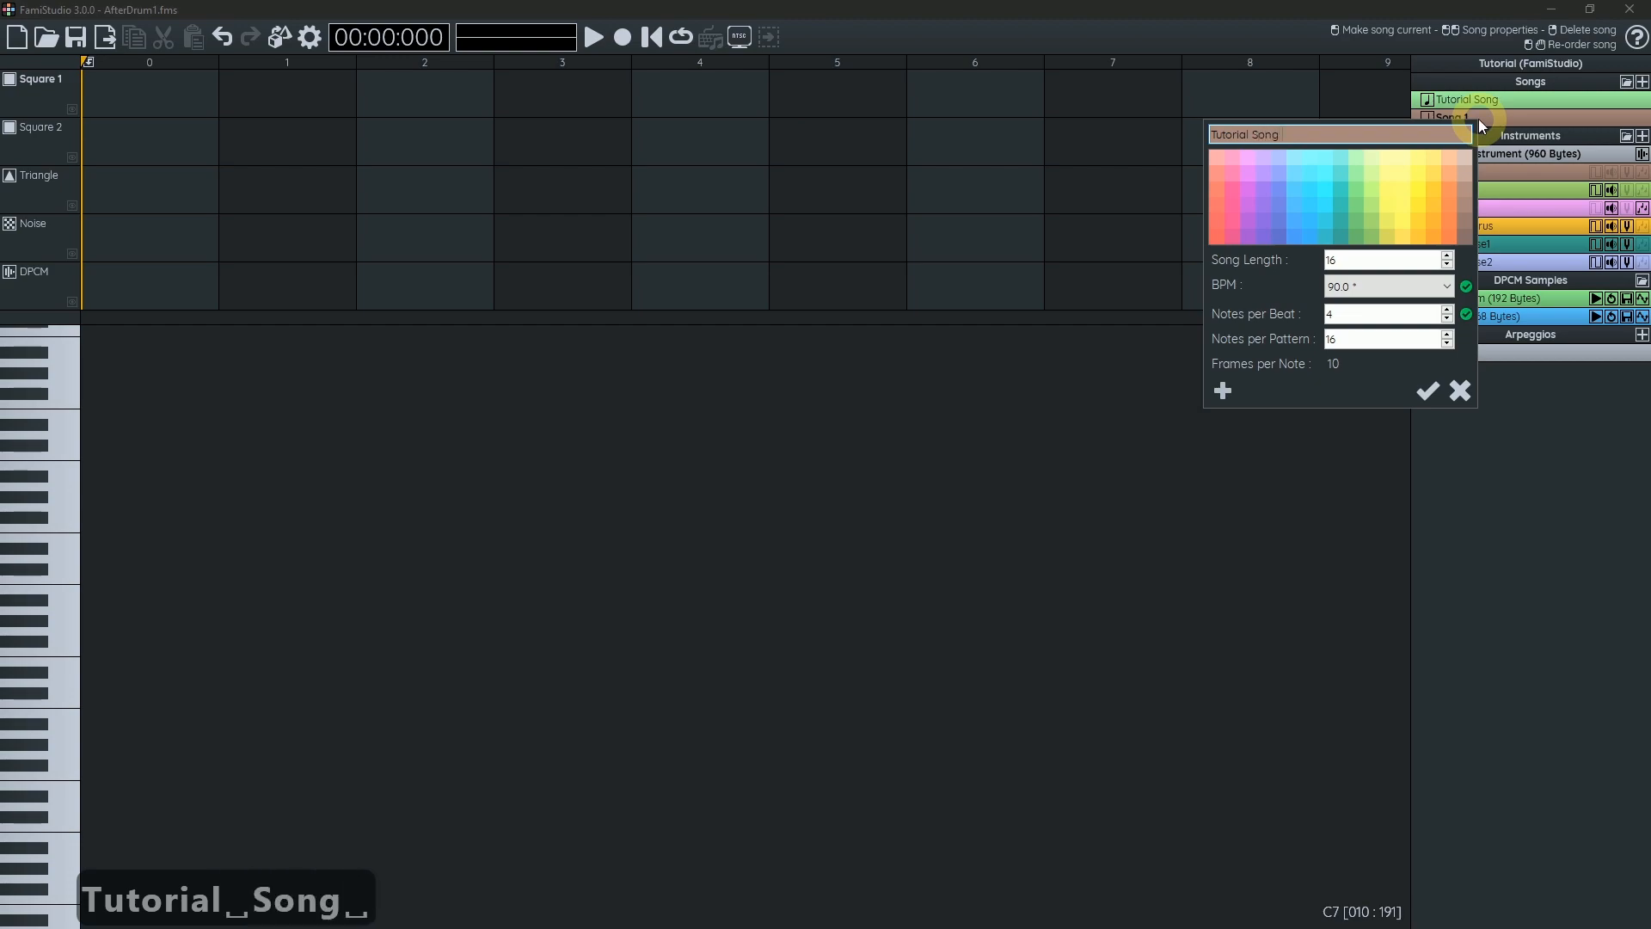
type(" Without Samples")
key("Return")
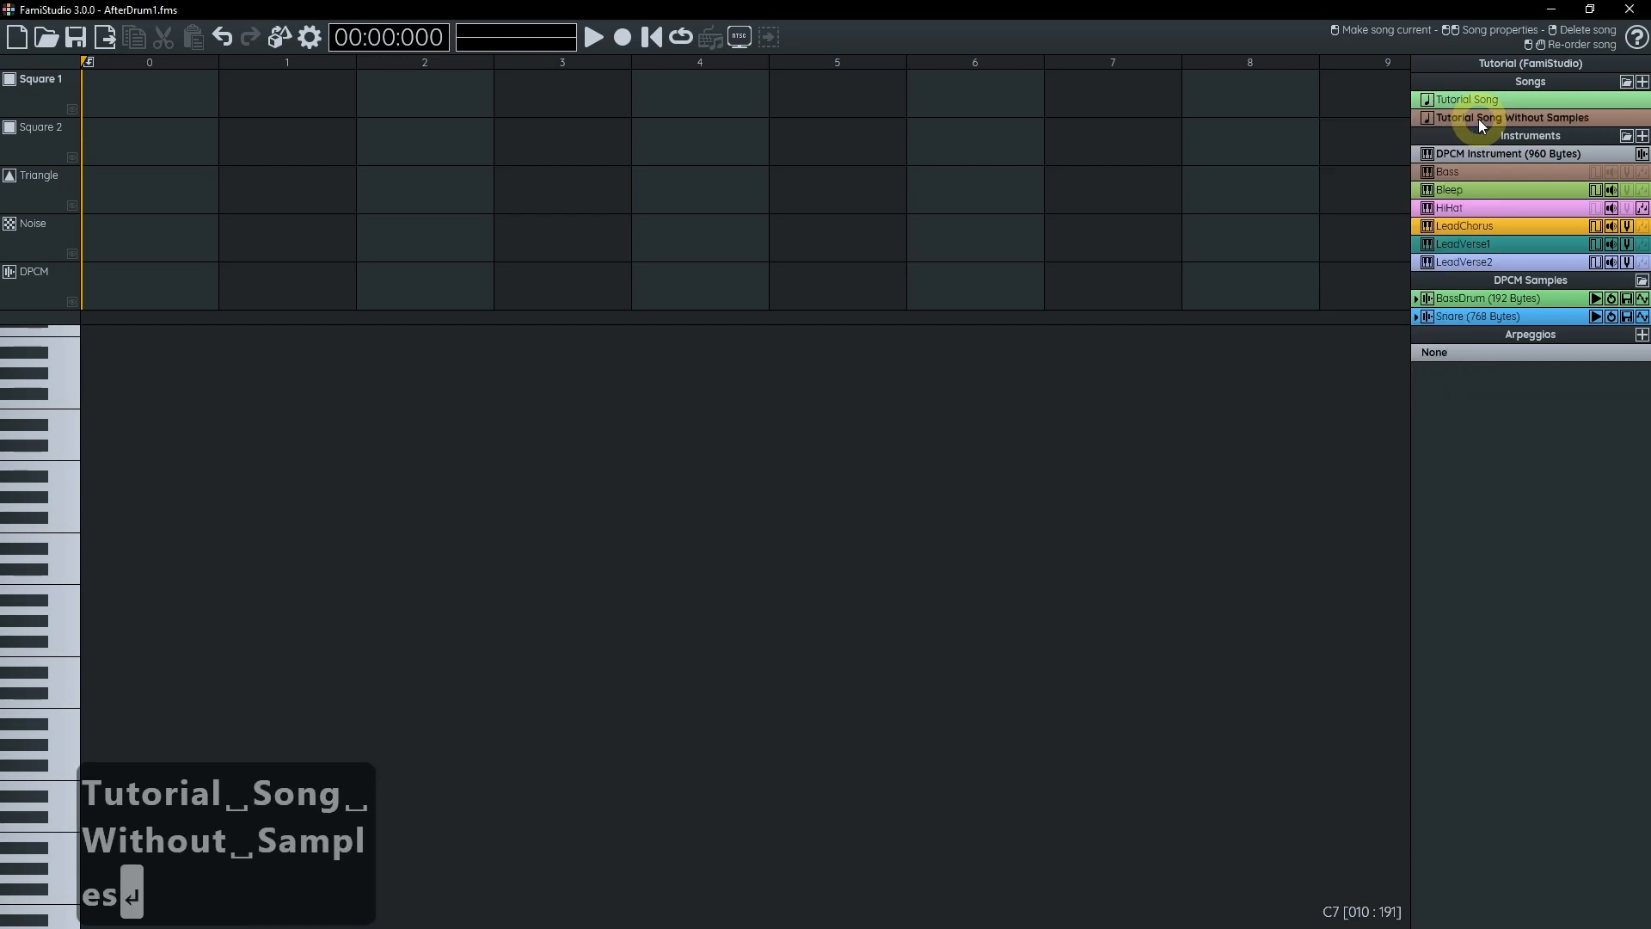
- Set Tutorial Song Without Samples to 150.0 BPM, a song length of 11 and 32 notes per pattern
double_click(1478, 114)
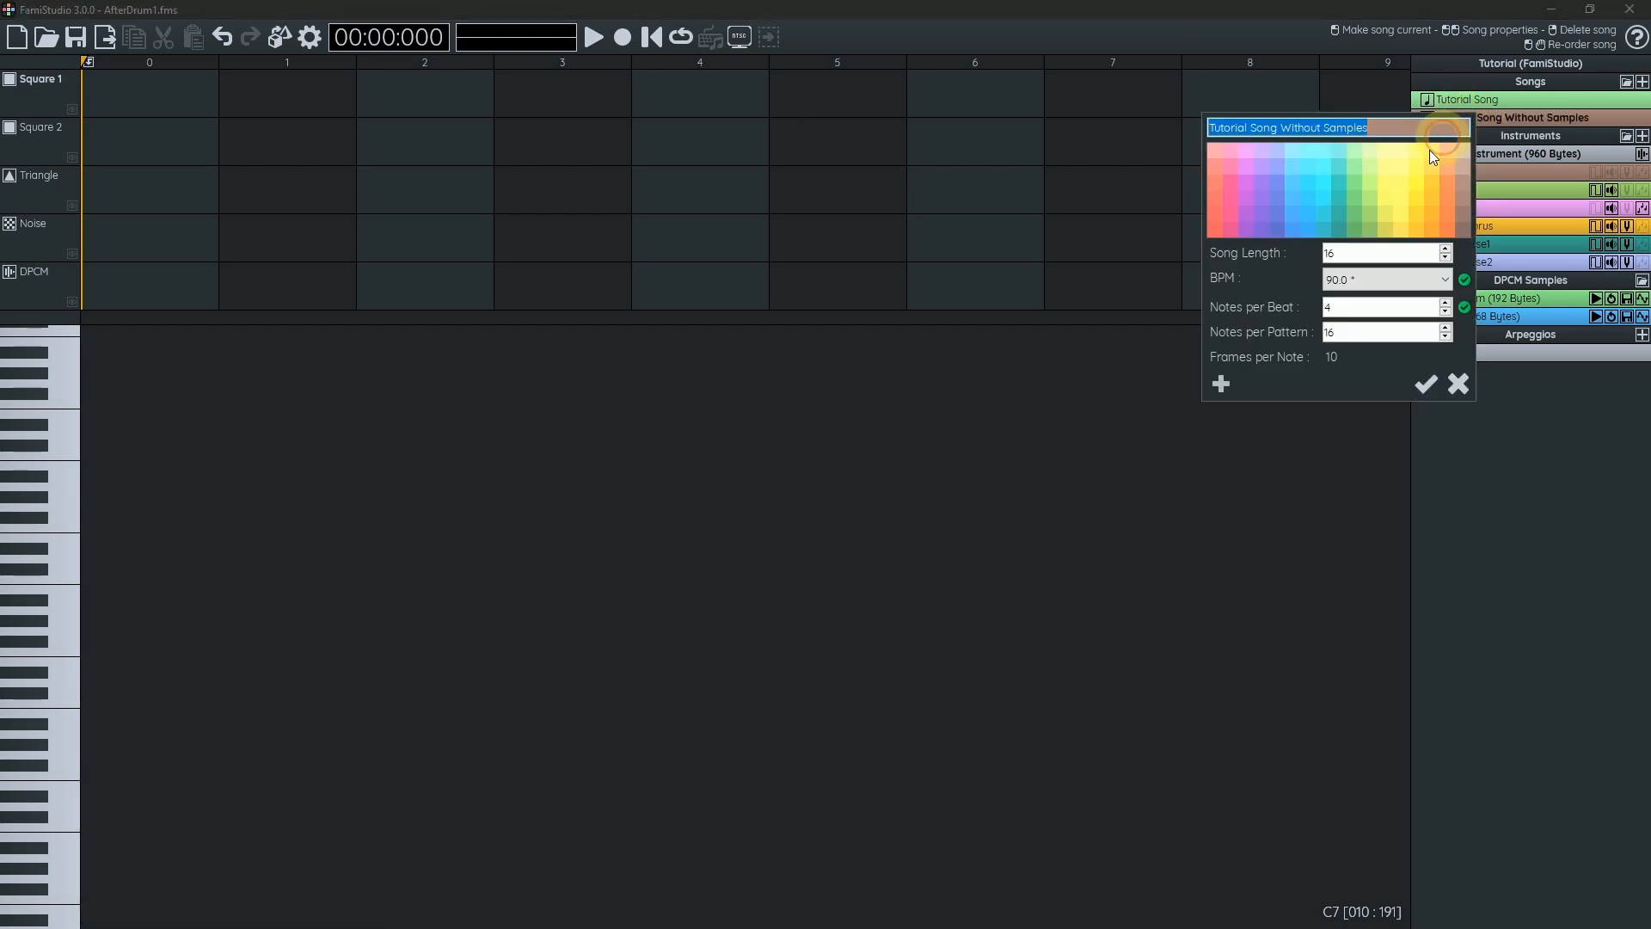
left_click(1419, 279)
left_click_drag(1440, 508, 1447, 596)
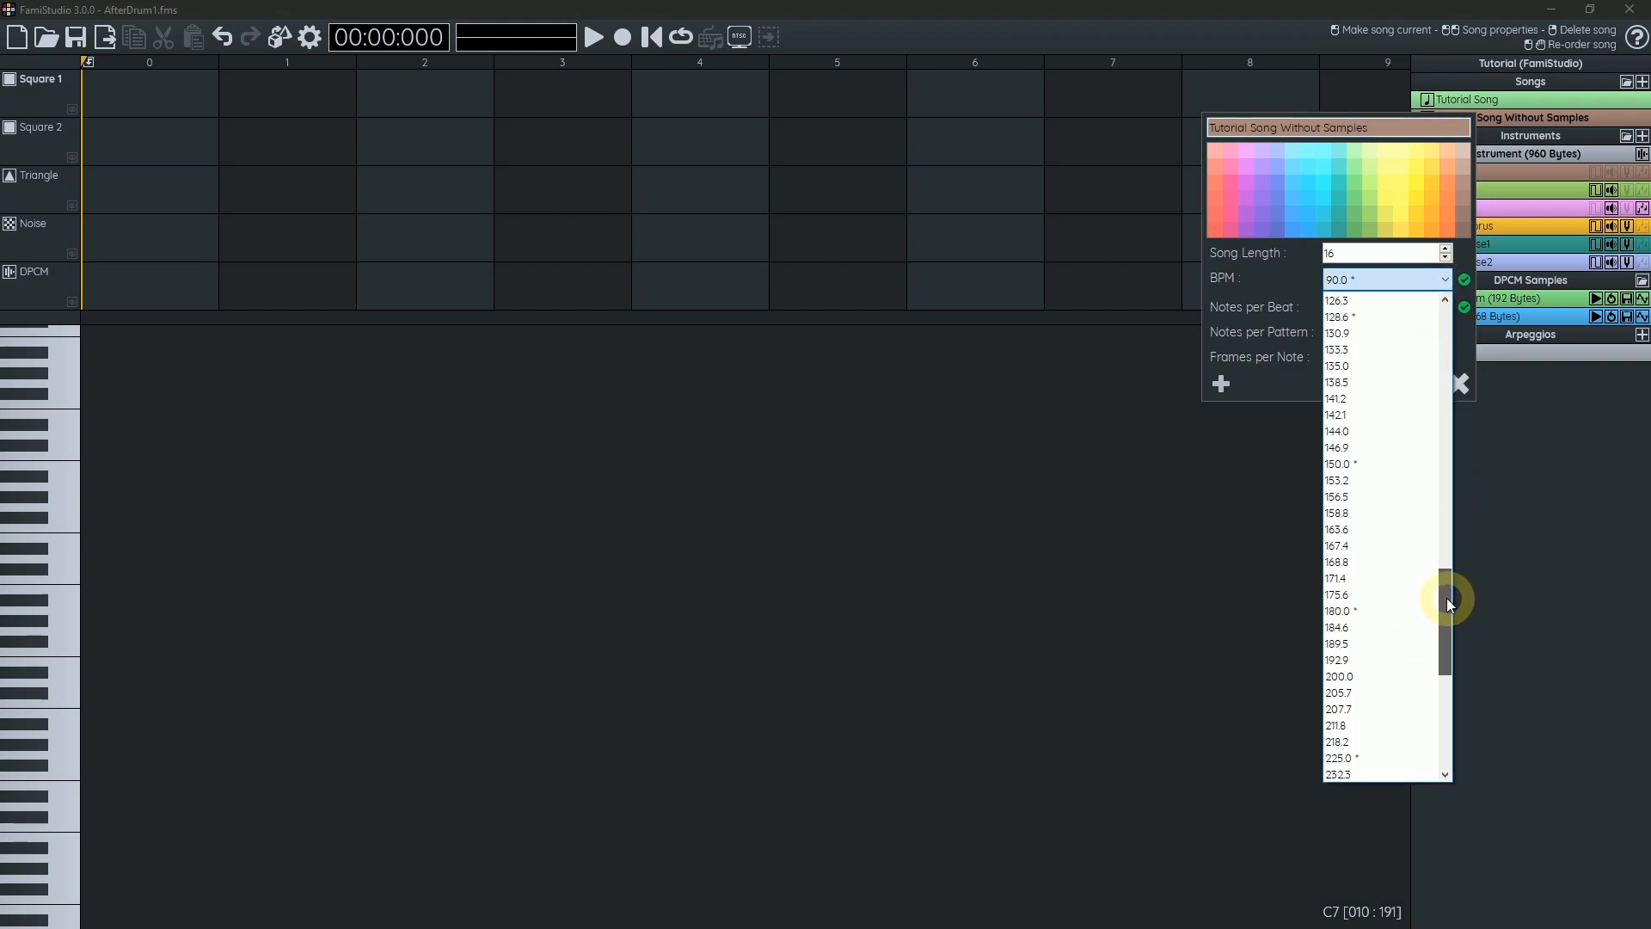
left_click(1387, 463)
left_click(1380, 253)
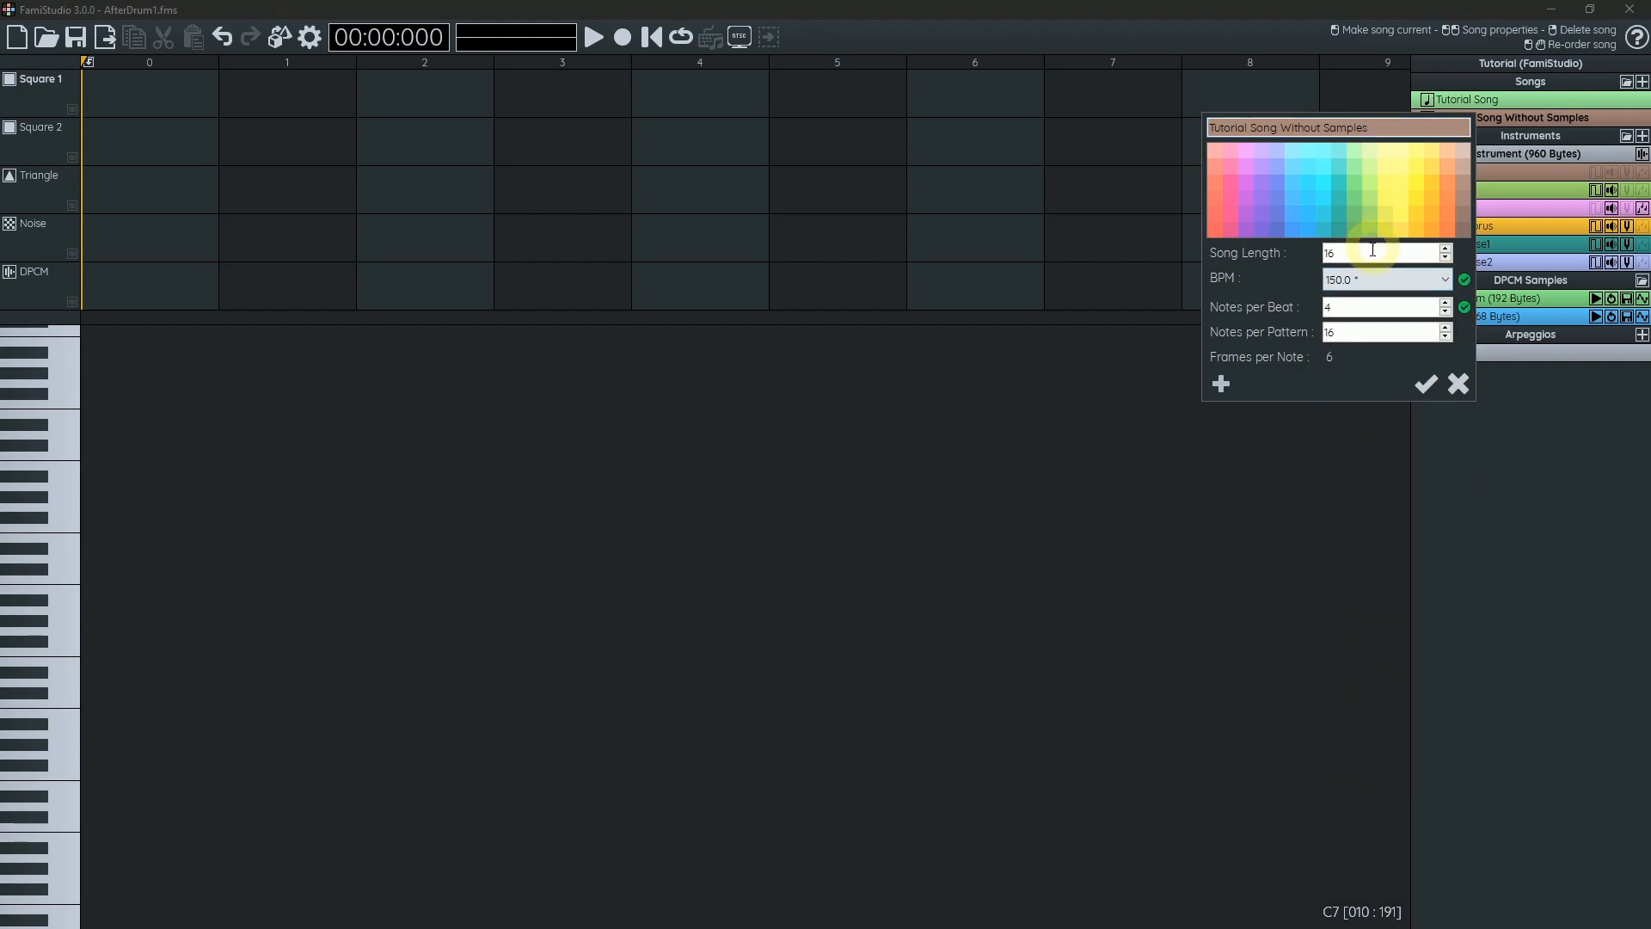
type("11")
left_click(1372, 332)
type("32")
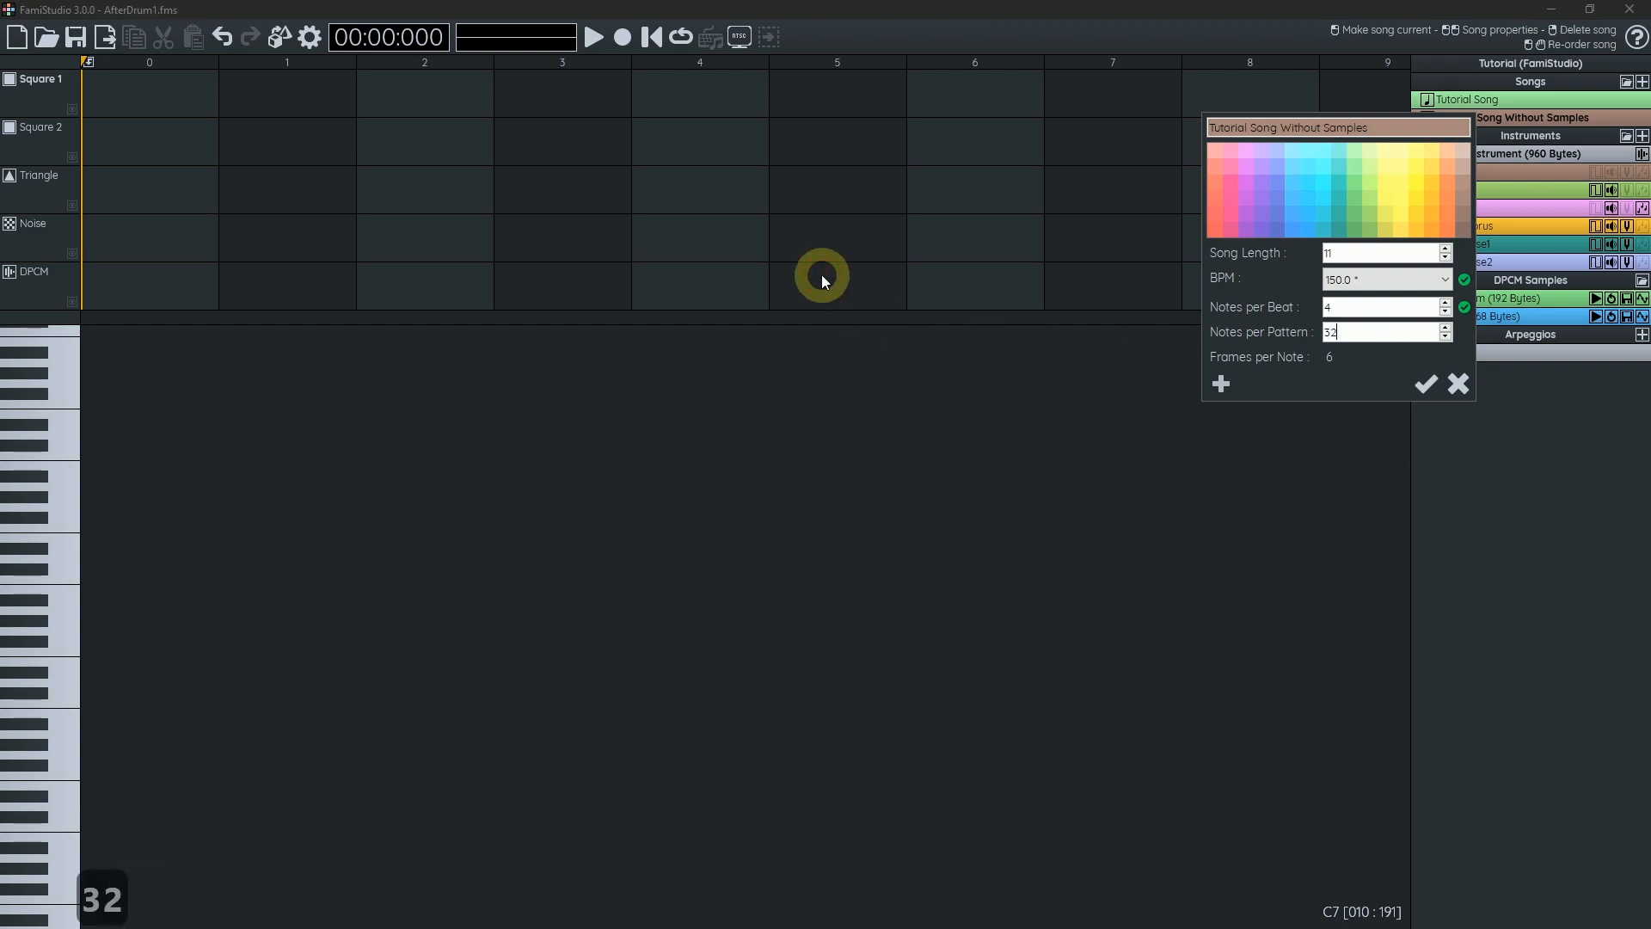
left_click(1426, 383)
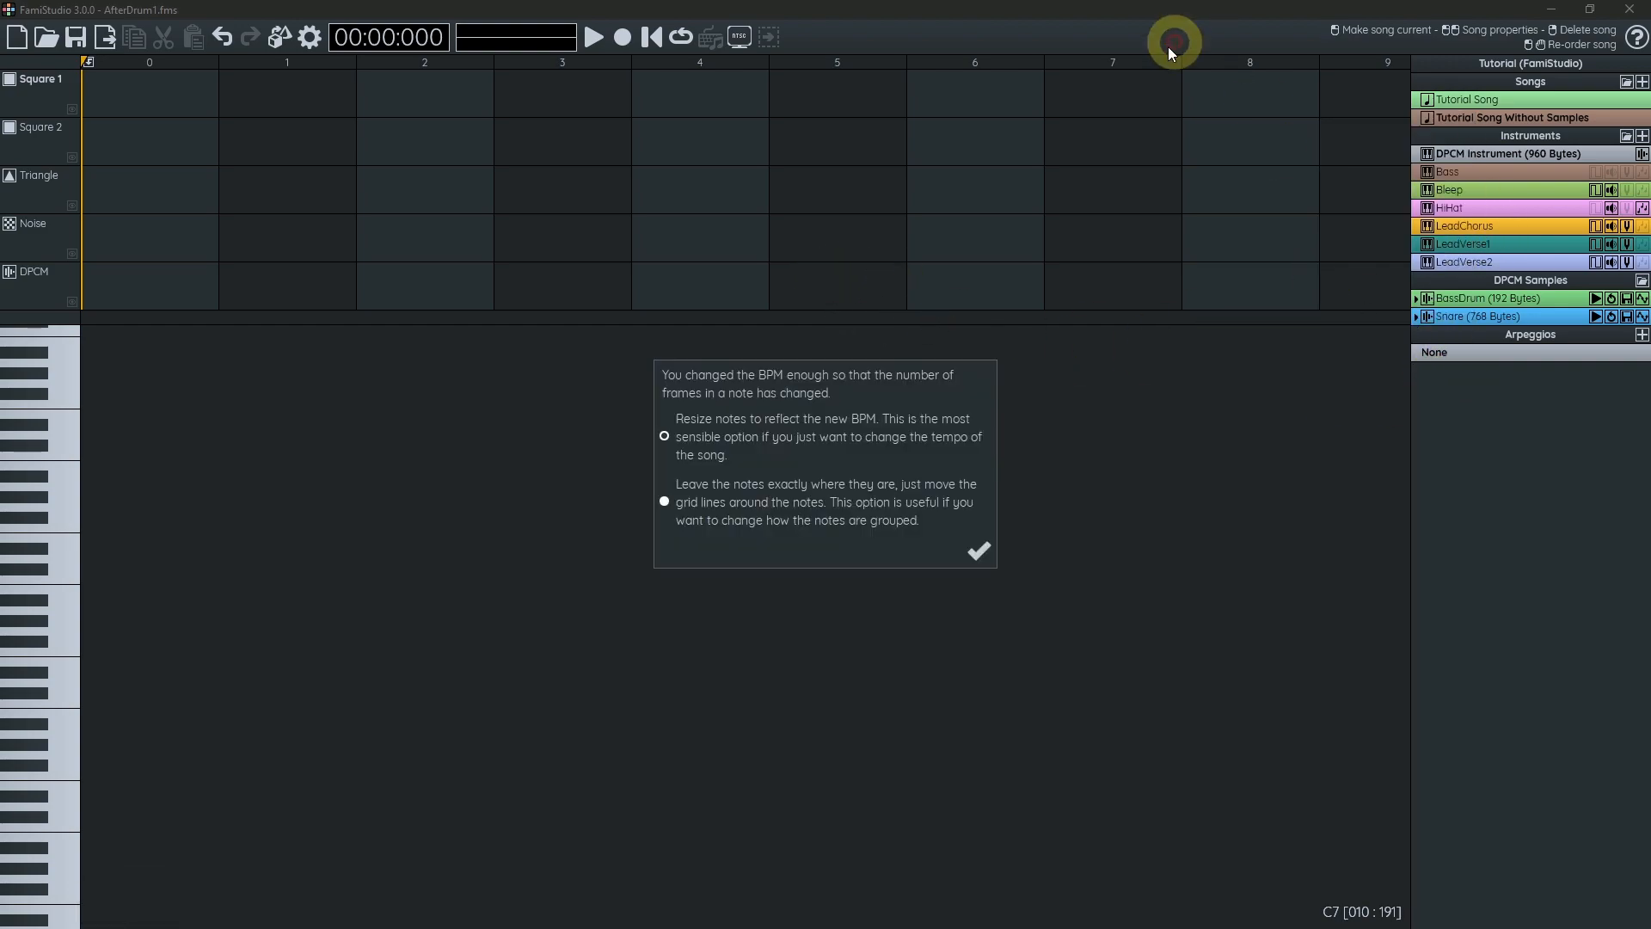
left_click(979, 551)
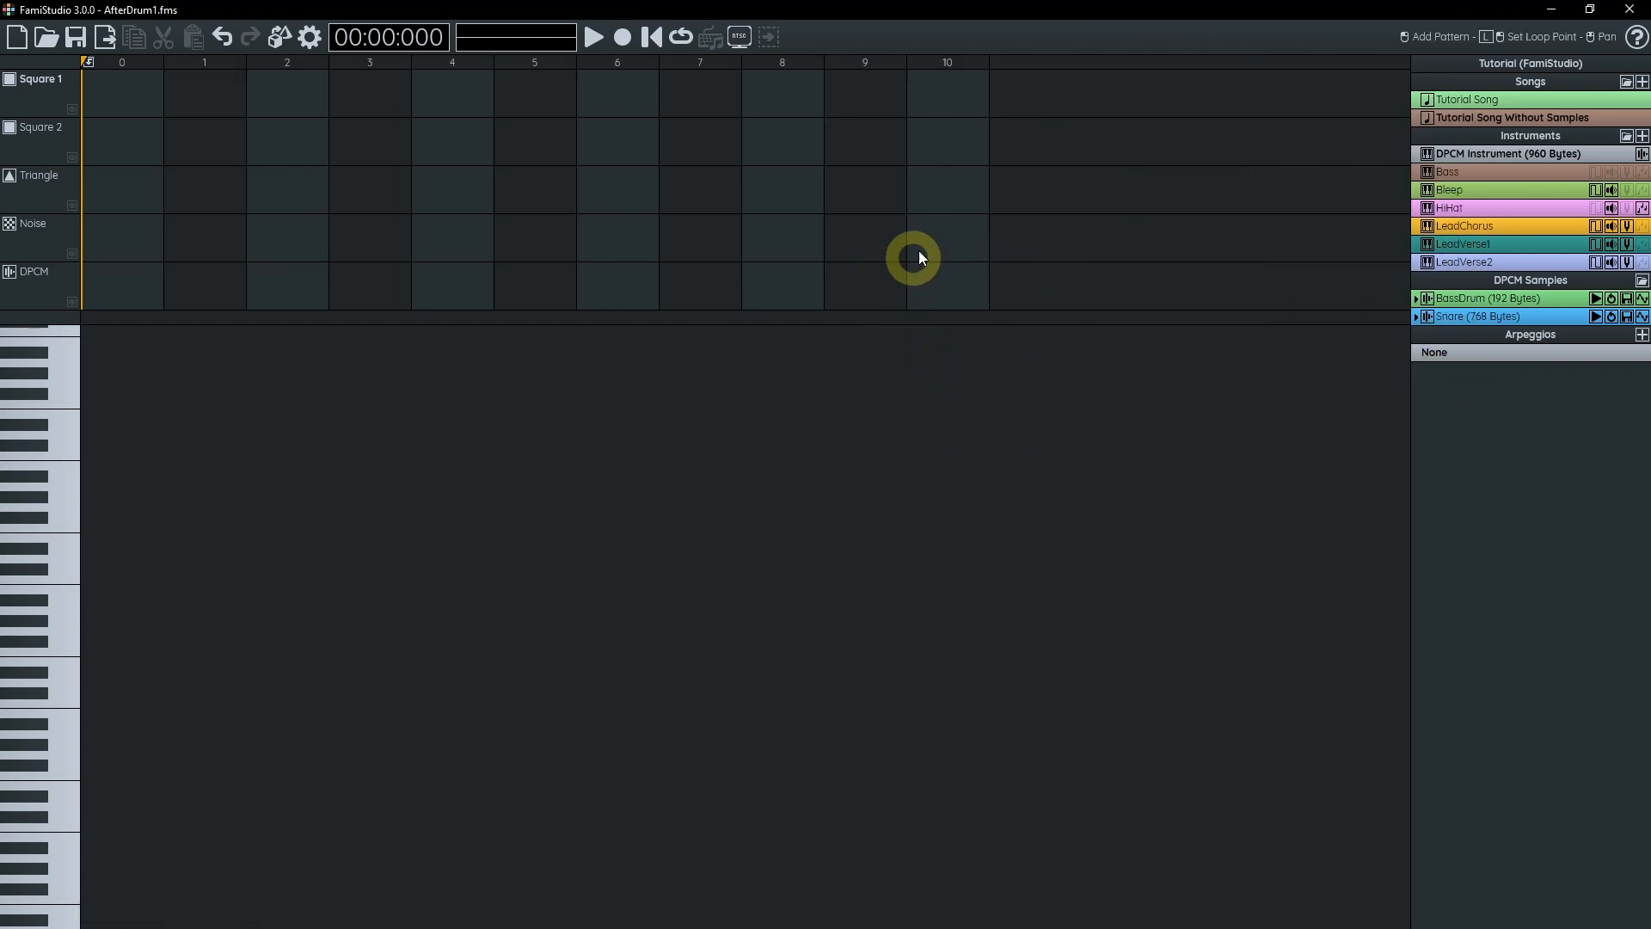
- Copy all columns of Tutorial Song to the start of Tutorial Song Without Samples and set its loop point at Verse 1
left_click(1545, 101)
scroll(794, 219, "down", 2)
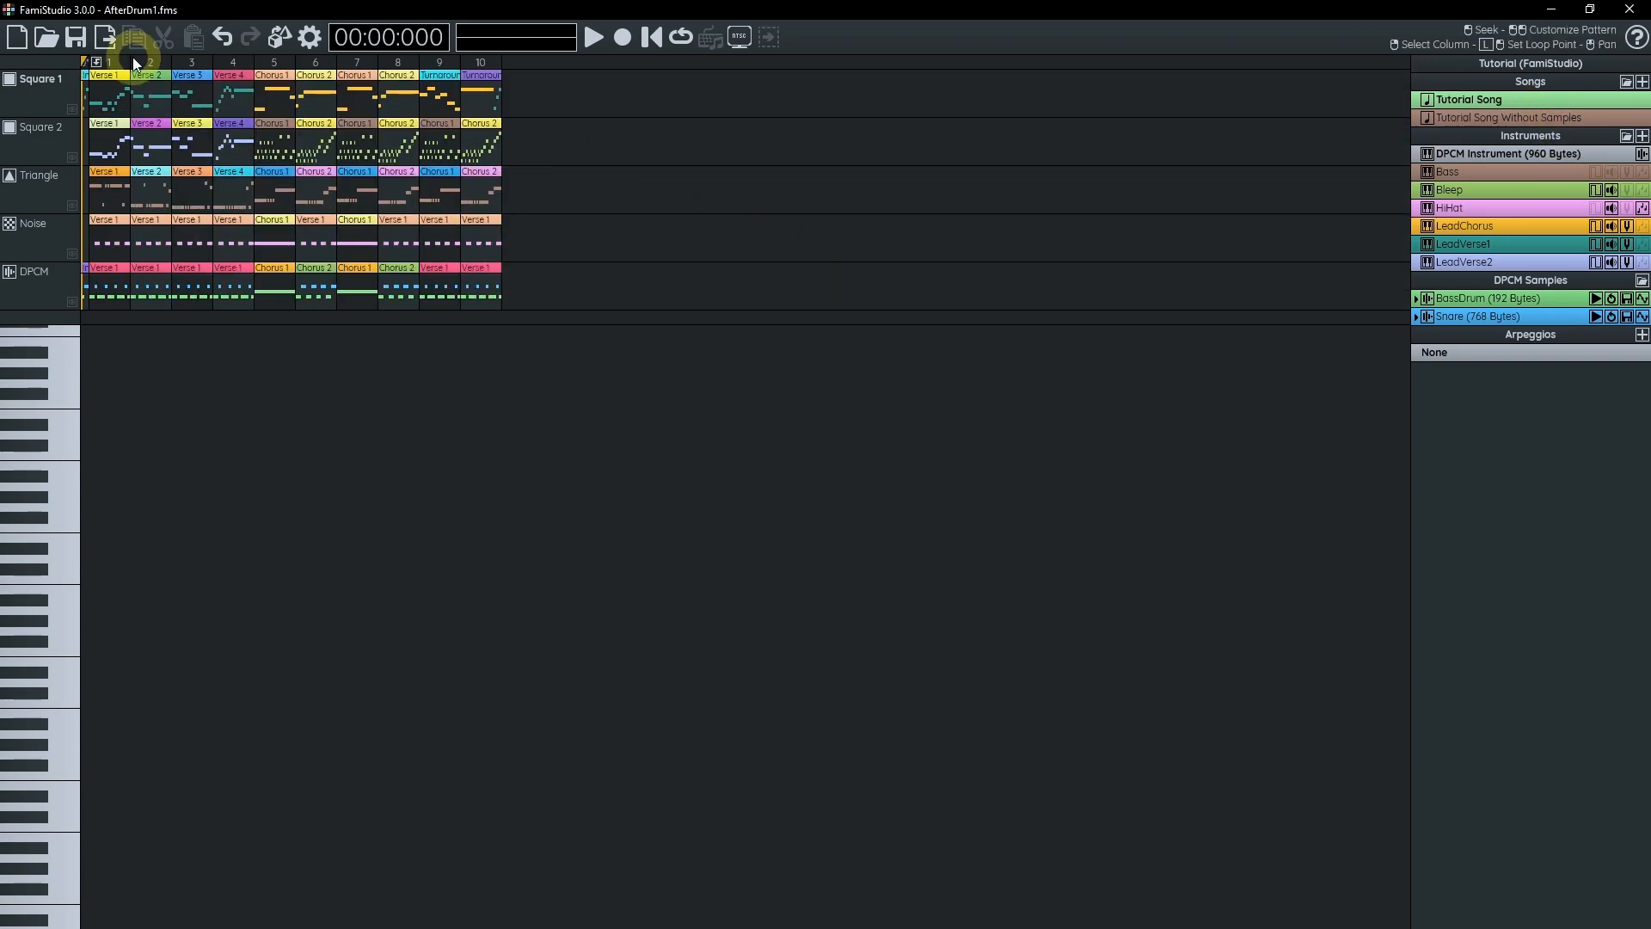
left_click_drag(482, 64, 64, 63)
key("ctrl+c")
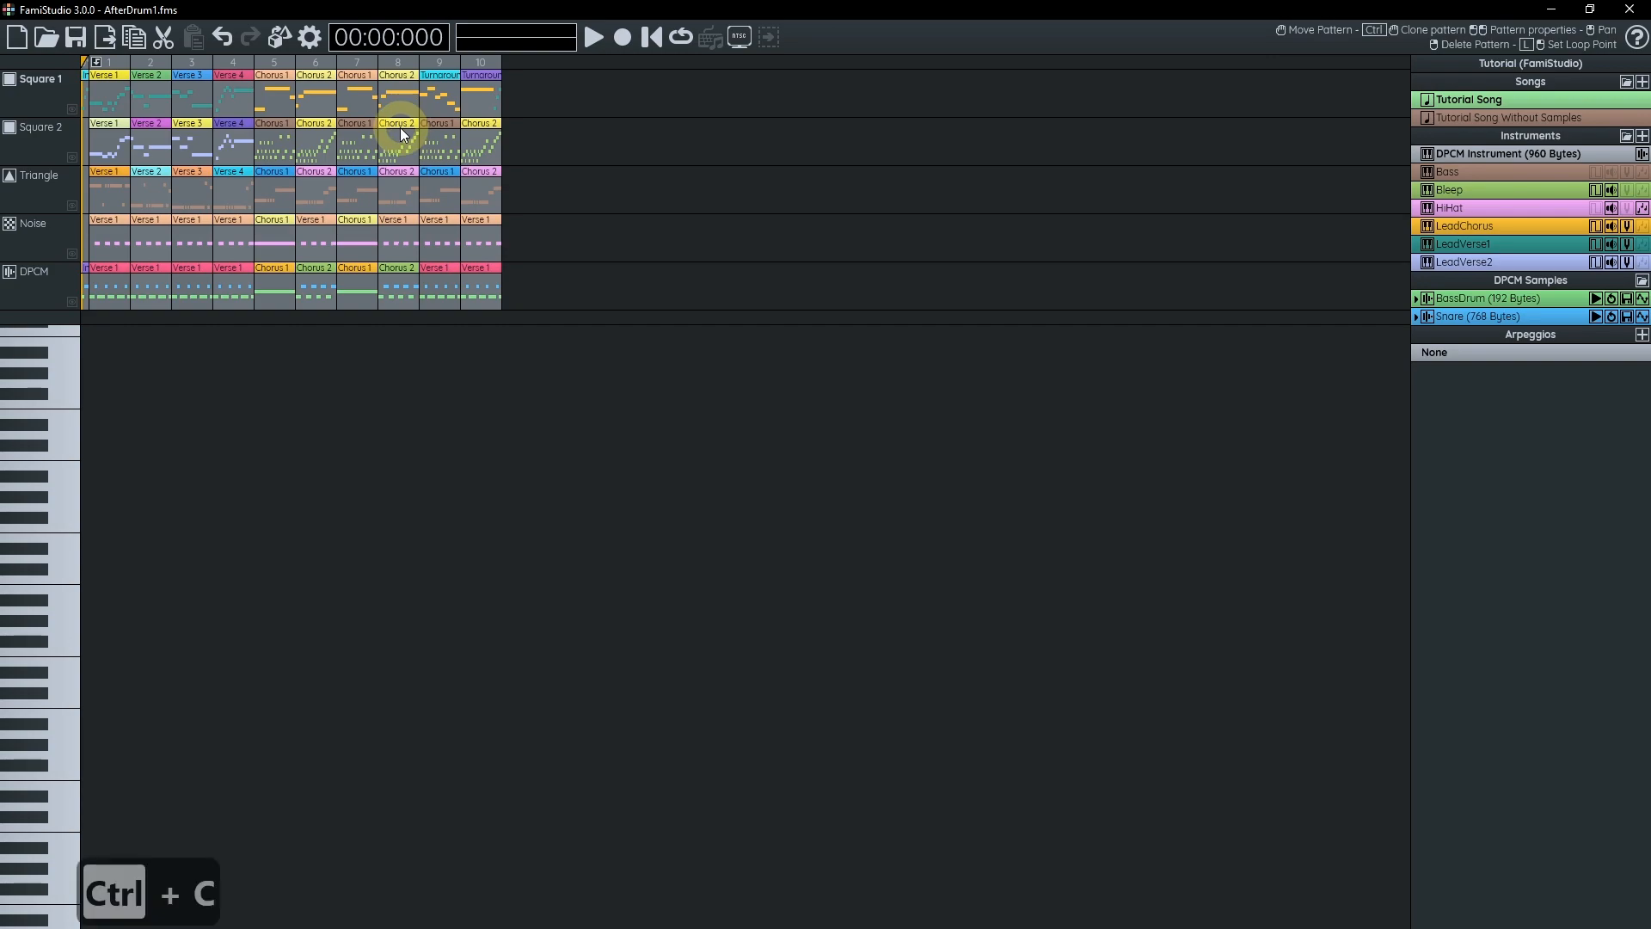
left_click(1561, 118)
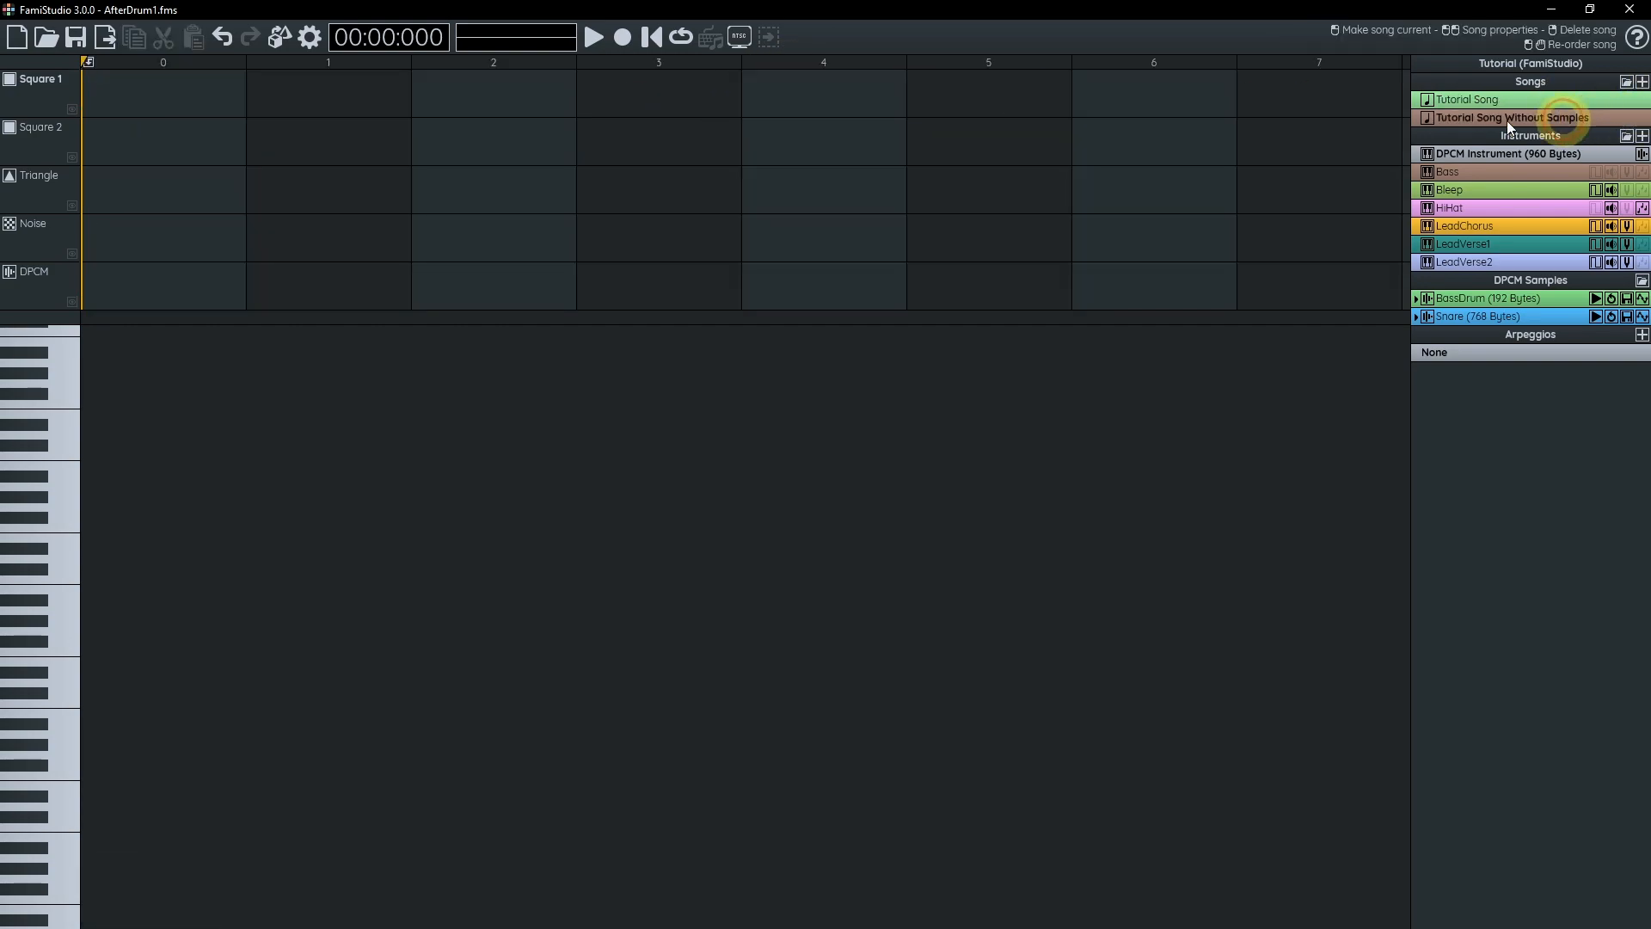
left_click(176, 58)
key("ctrl+v")
key("Escape")
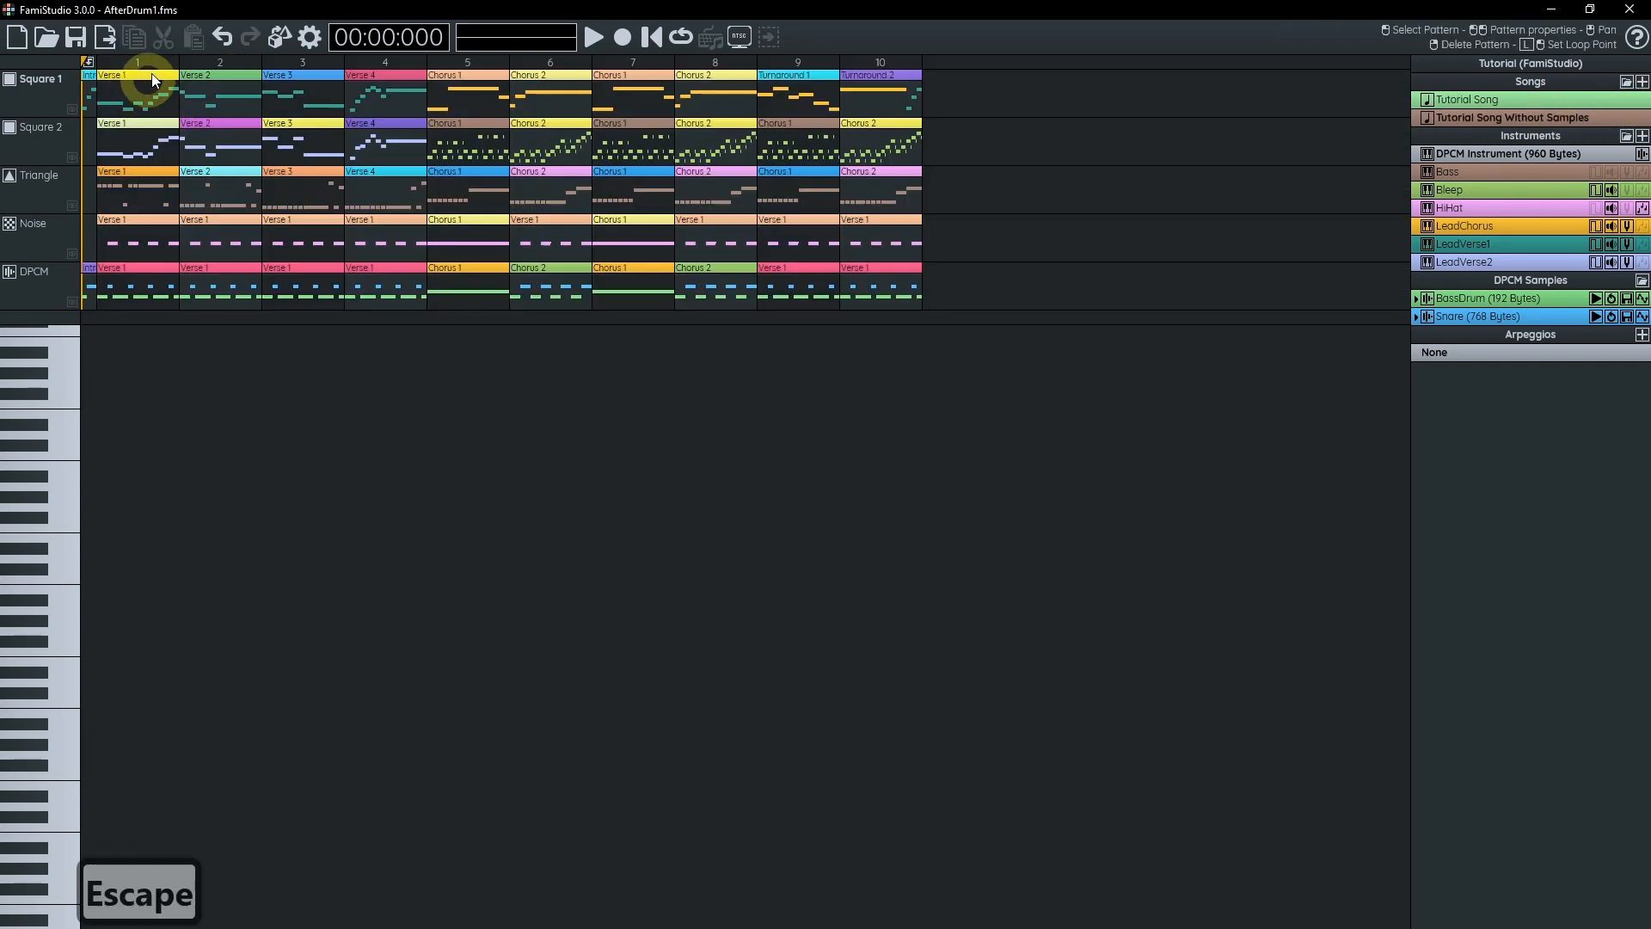
key("l")
left_click(136, 80)
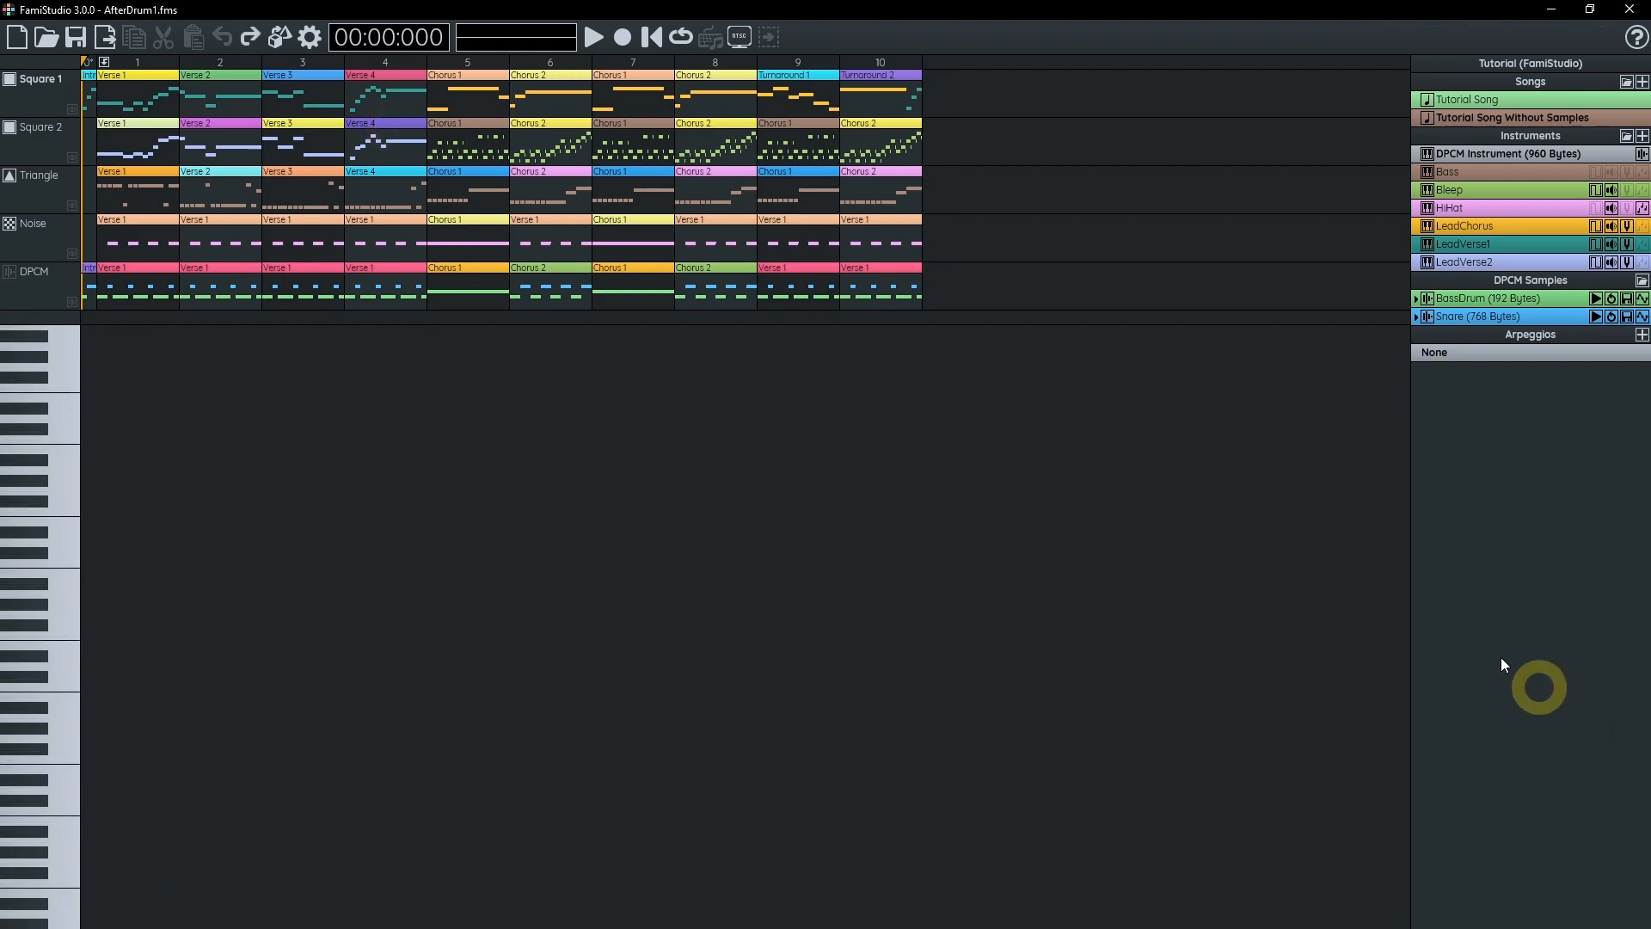
- Delete all Noise channel patterns, from column 1 through column 10, in Tutorial Song Without Samples
left_click(165, 241)
left_click(919, 240, "shift")
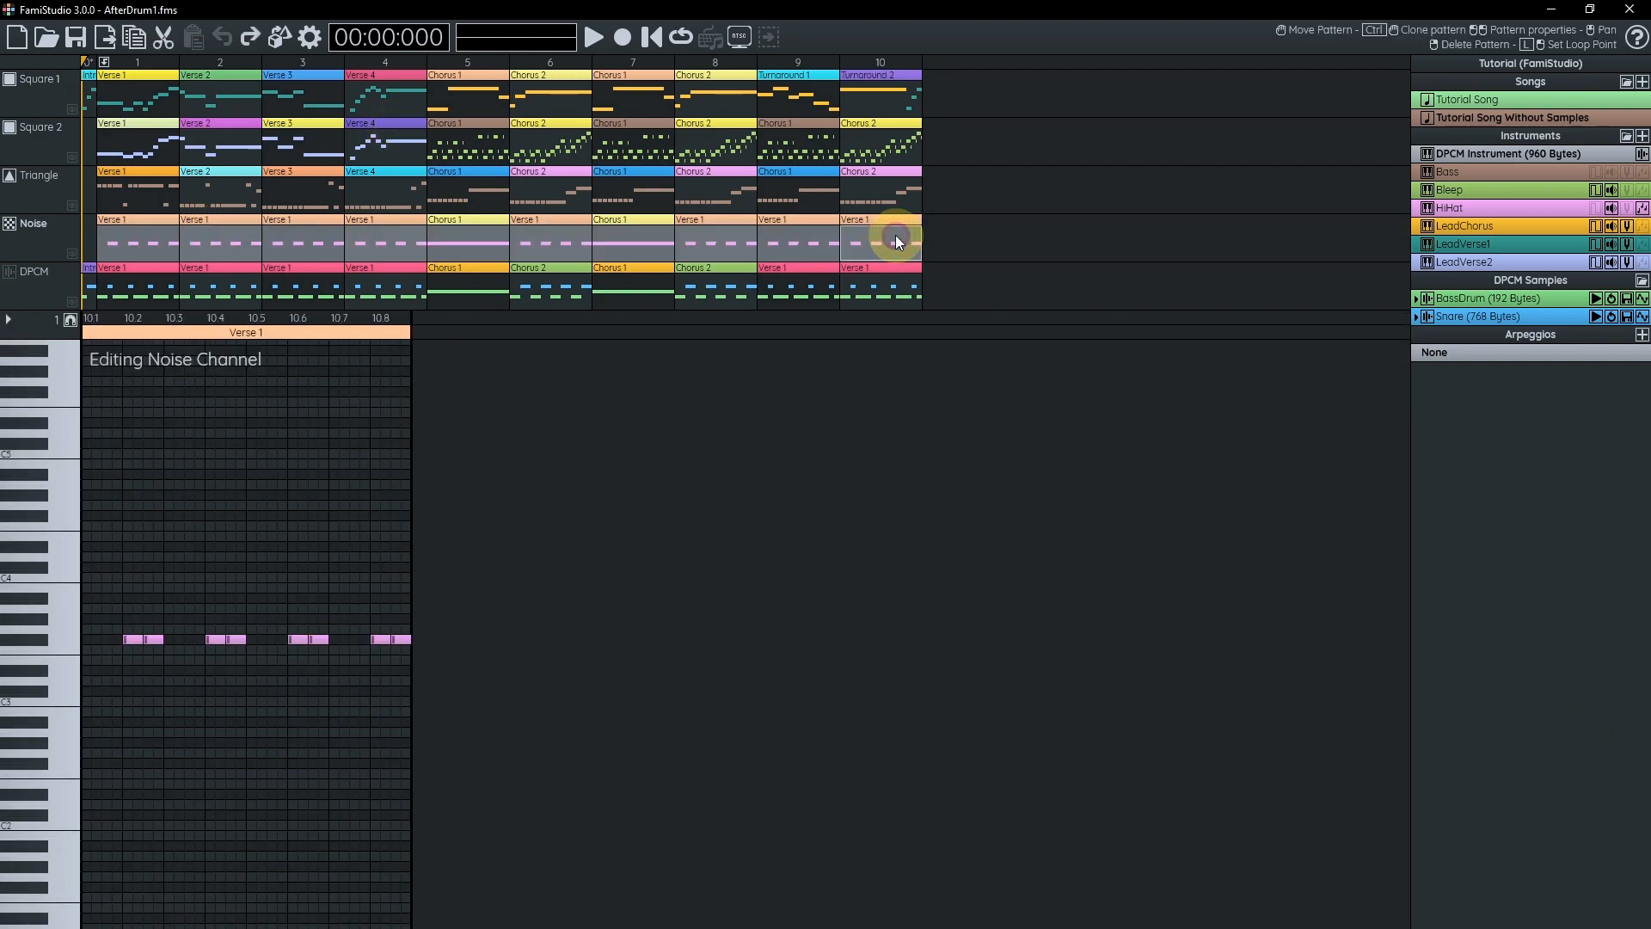
key("Delete")
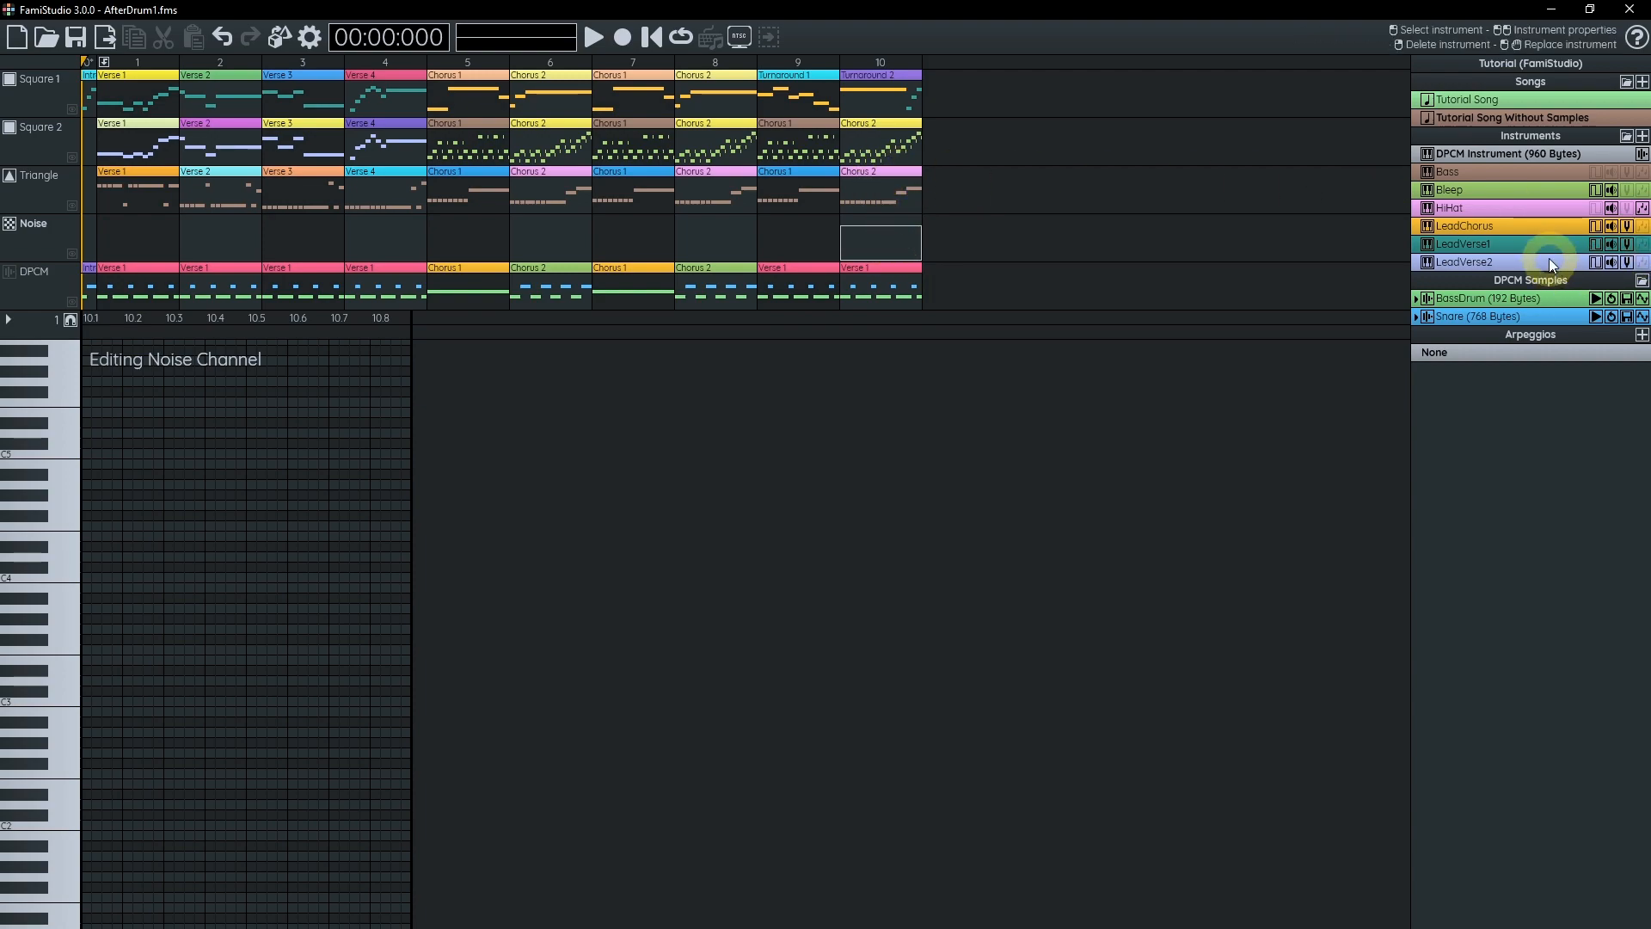
- Import the NoiseBassDrum, NoiseCymbal and NoiseSnare instruments from the NoiseDrumInstruments project in the TutorialAssets folder
left_click(1633, 139)
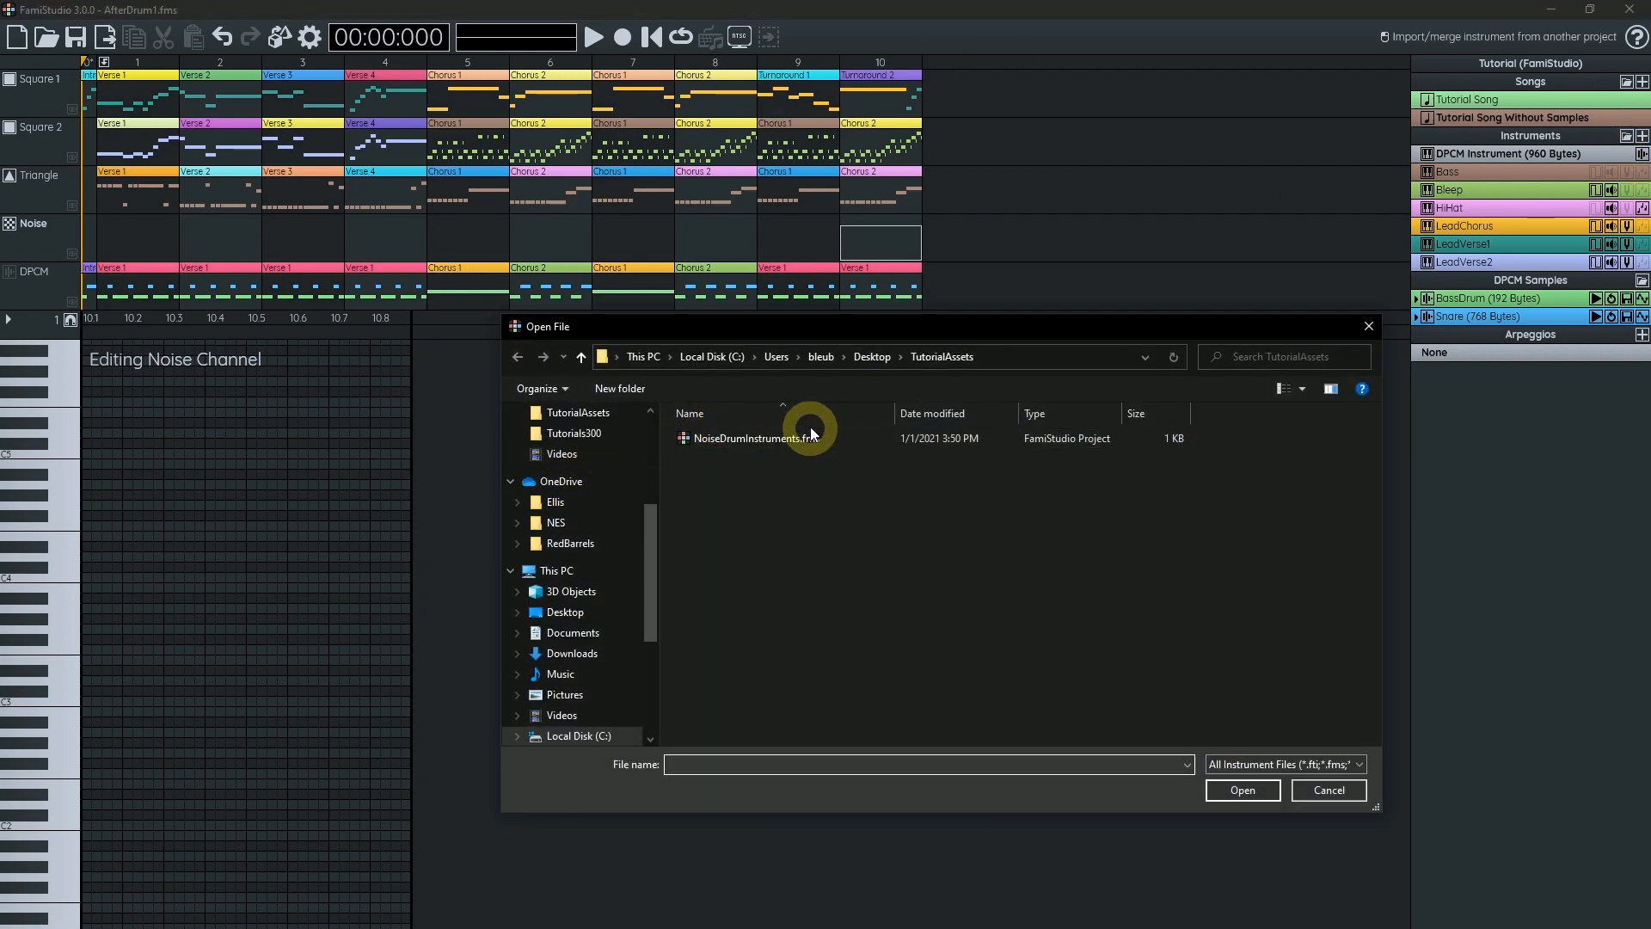
double_click(778, 439)
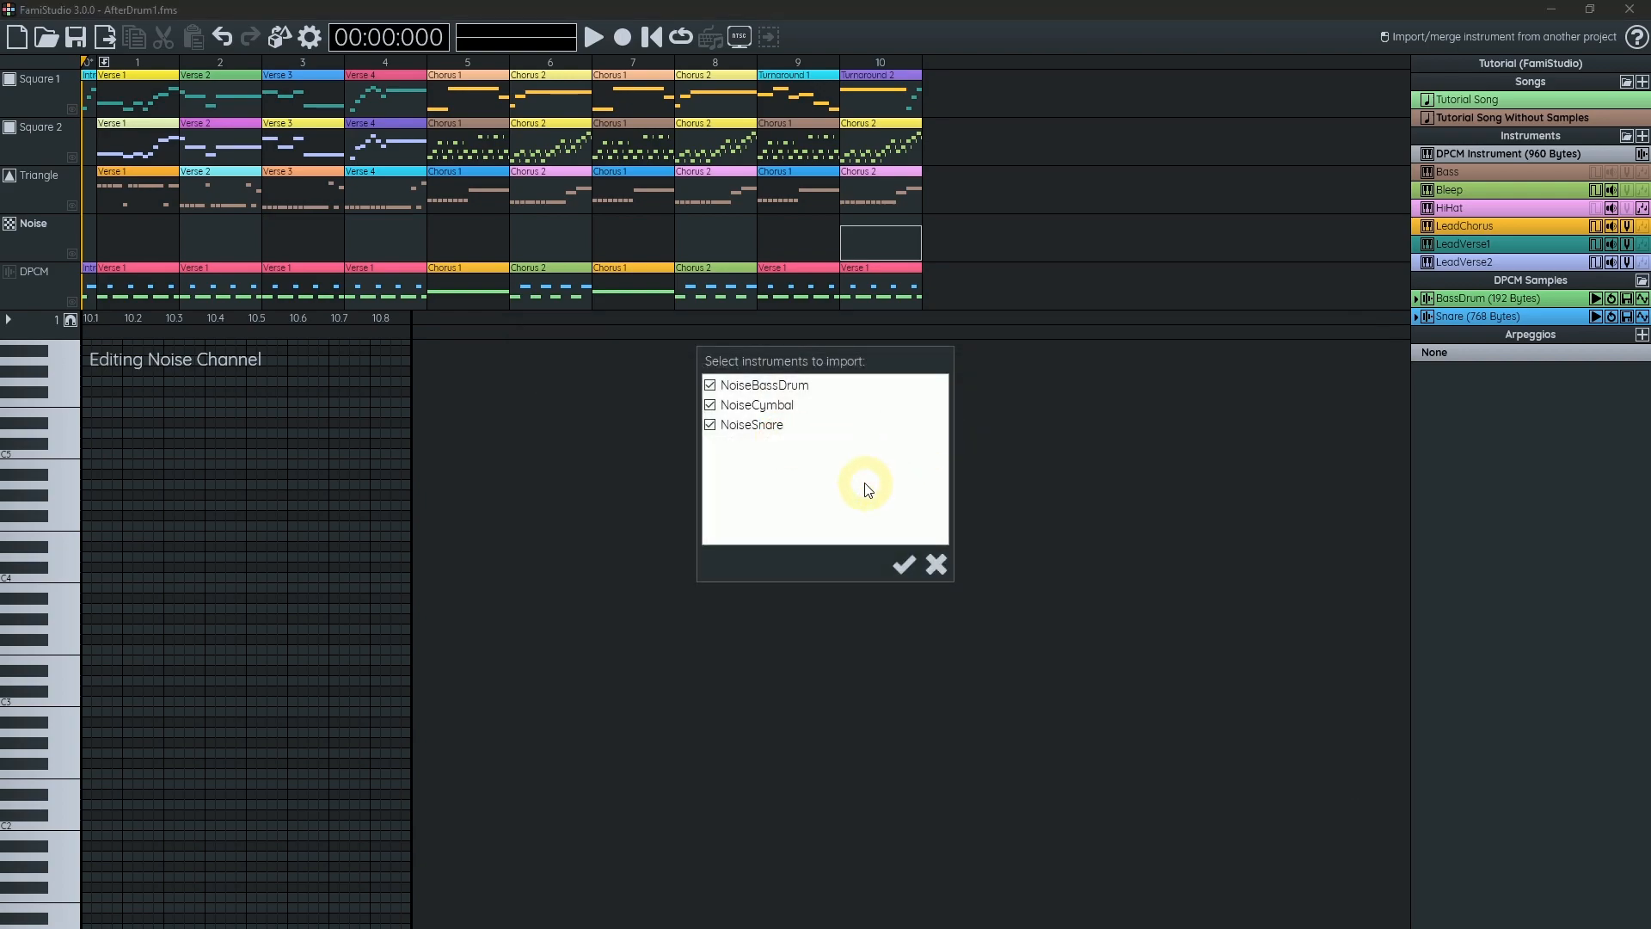
left_click(903, 564)
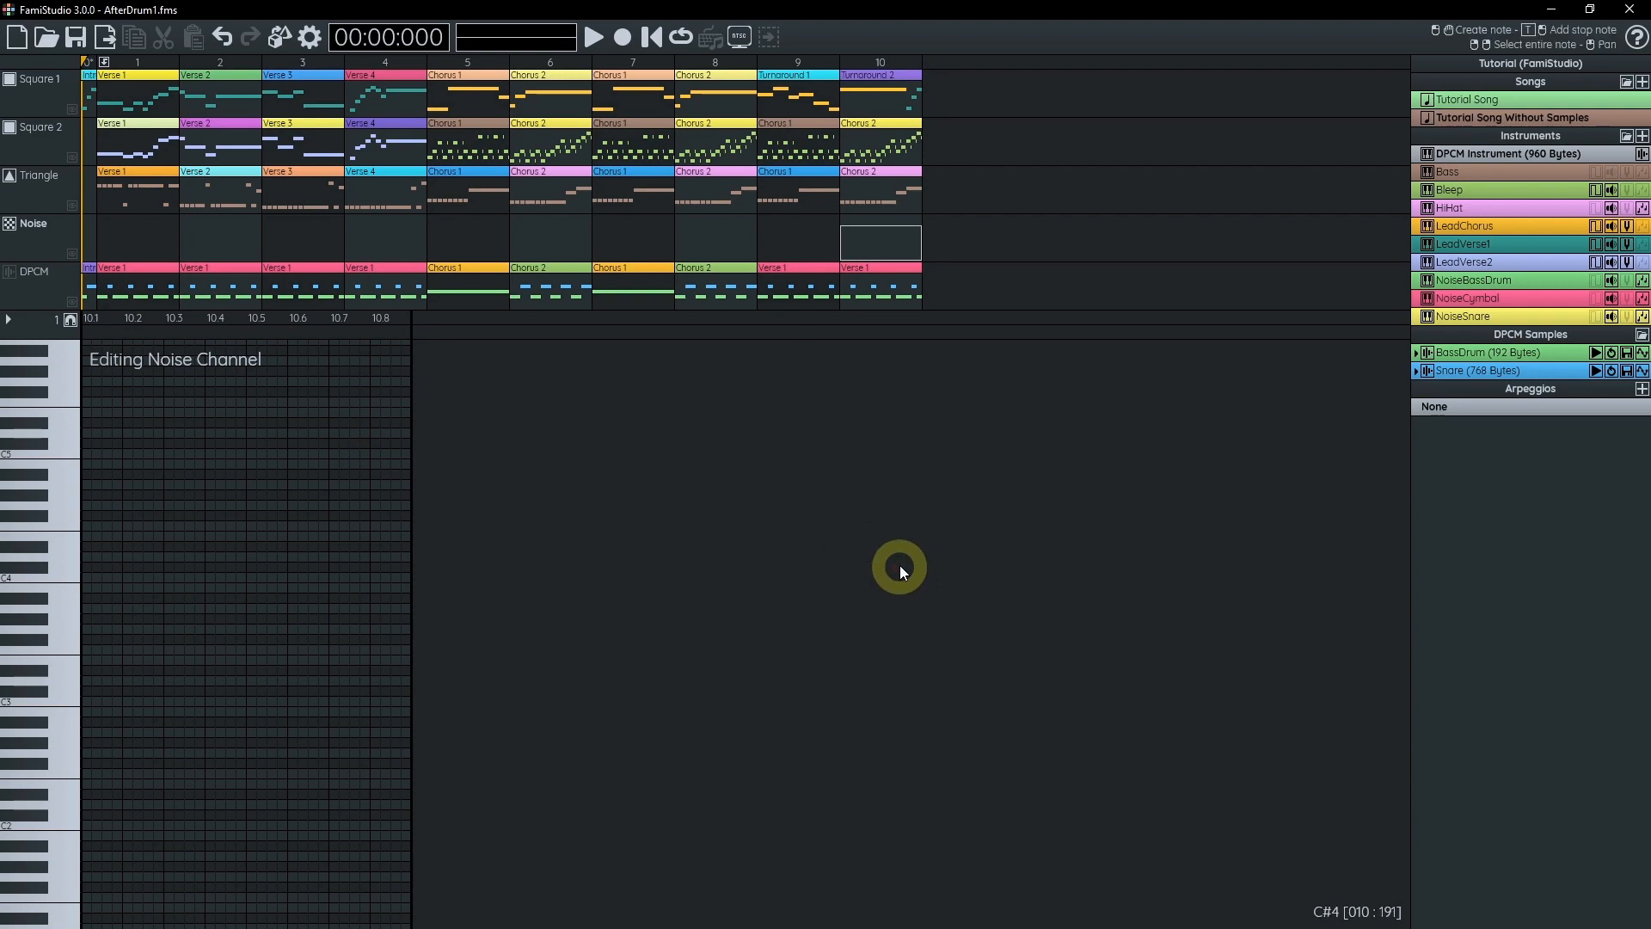
- Create a Noise pattern named Verse 1 in column 1 and repeat it through column 4
double_click(163, 230)
type("C")
key("BackSpace")
type("Verse 1")
key("shift+Home")
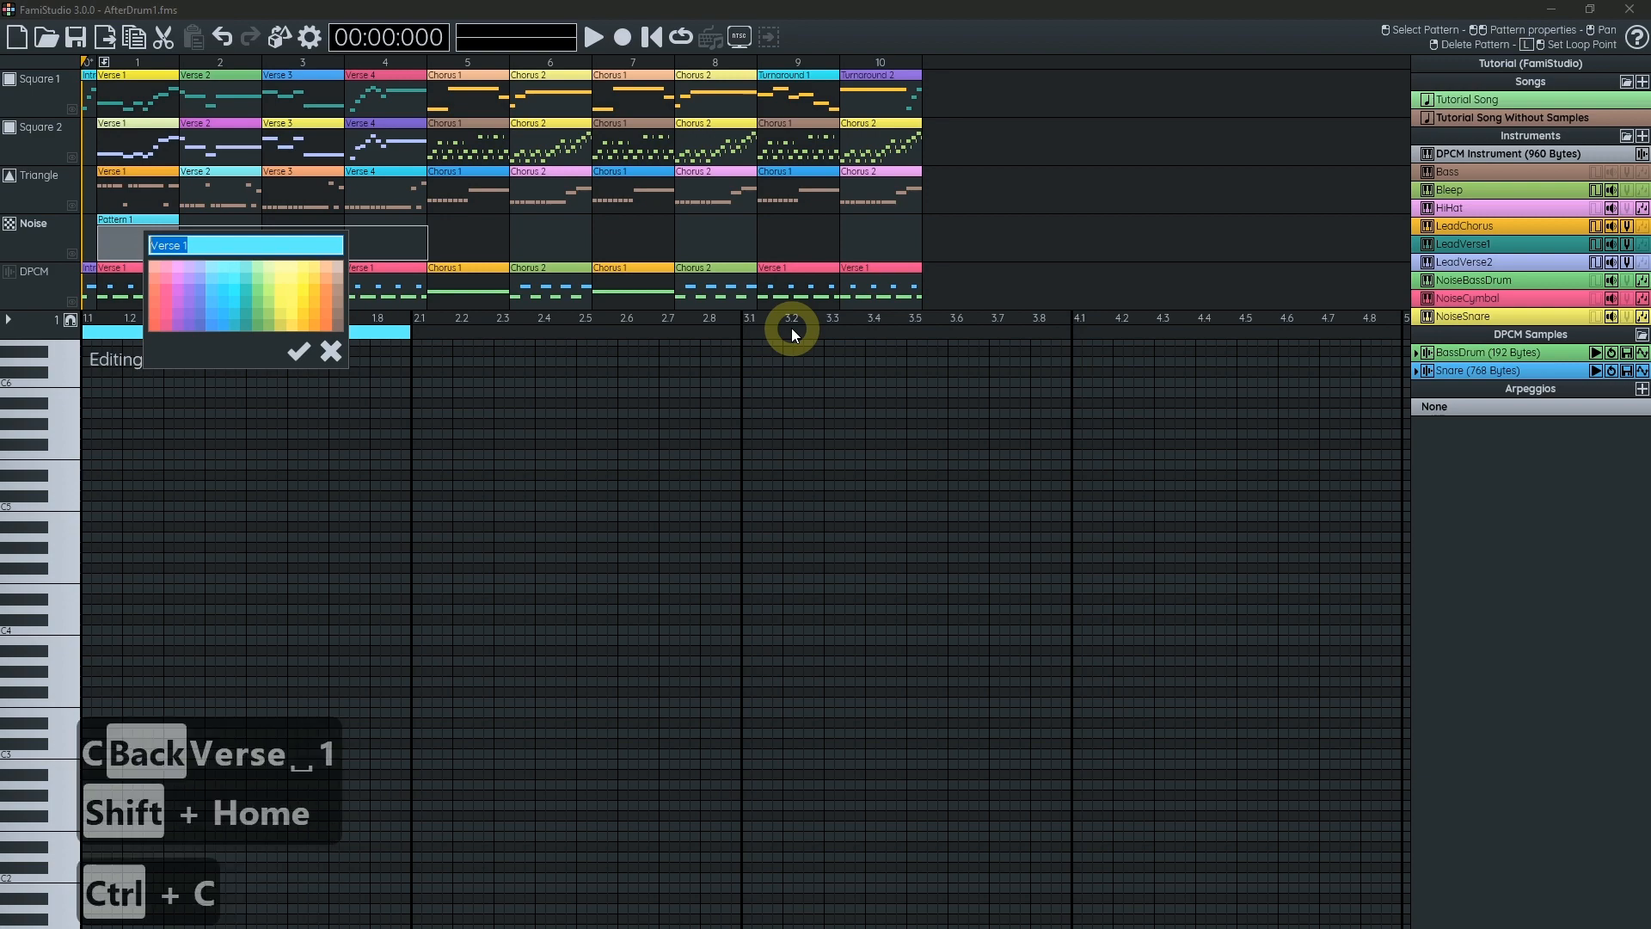
key("ctrl+c")
key("Return")
left_click_drag(144, 237, 236, 237)
left_click_drag(235, 236, 393, 236)
- Open the Noise channel's Verse 1 for note editing and display the DPCM channel's notes behind it as a guide
left_click(122, 237)
left_click_drag(222, 504, 712, 514)
scroll(144, 646, "up", 2)
left_click_drag(170, 646, 335, 640)
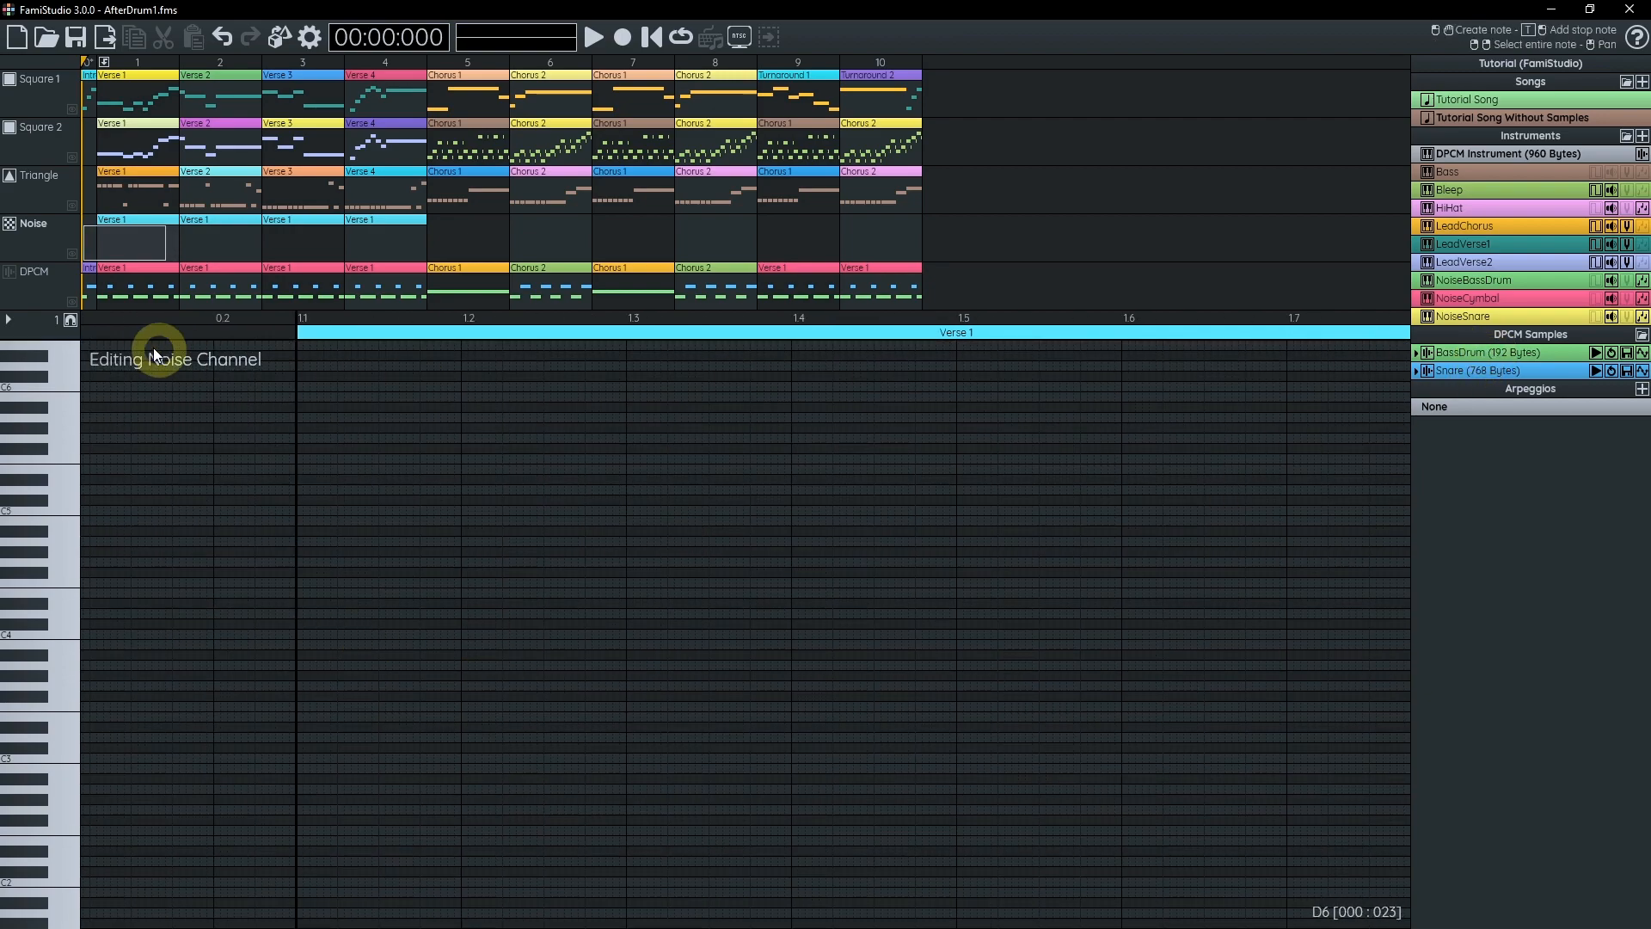
left_click(73, 301)
left_click_drag(239, 606, 258, 483)
left_click_drag(520, 548, 383, 523)
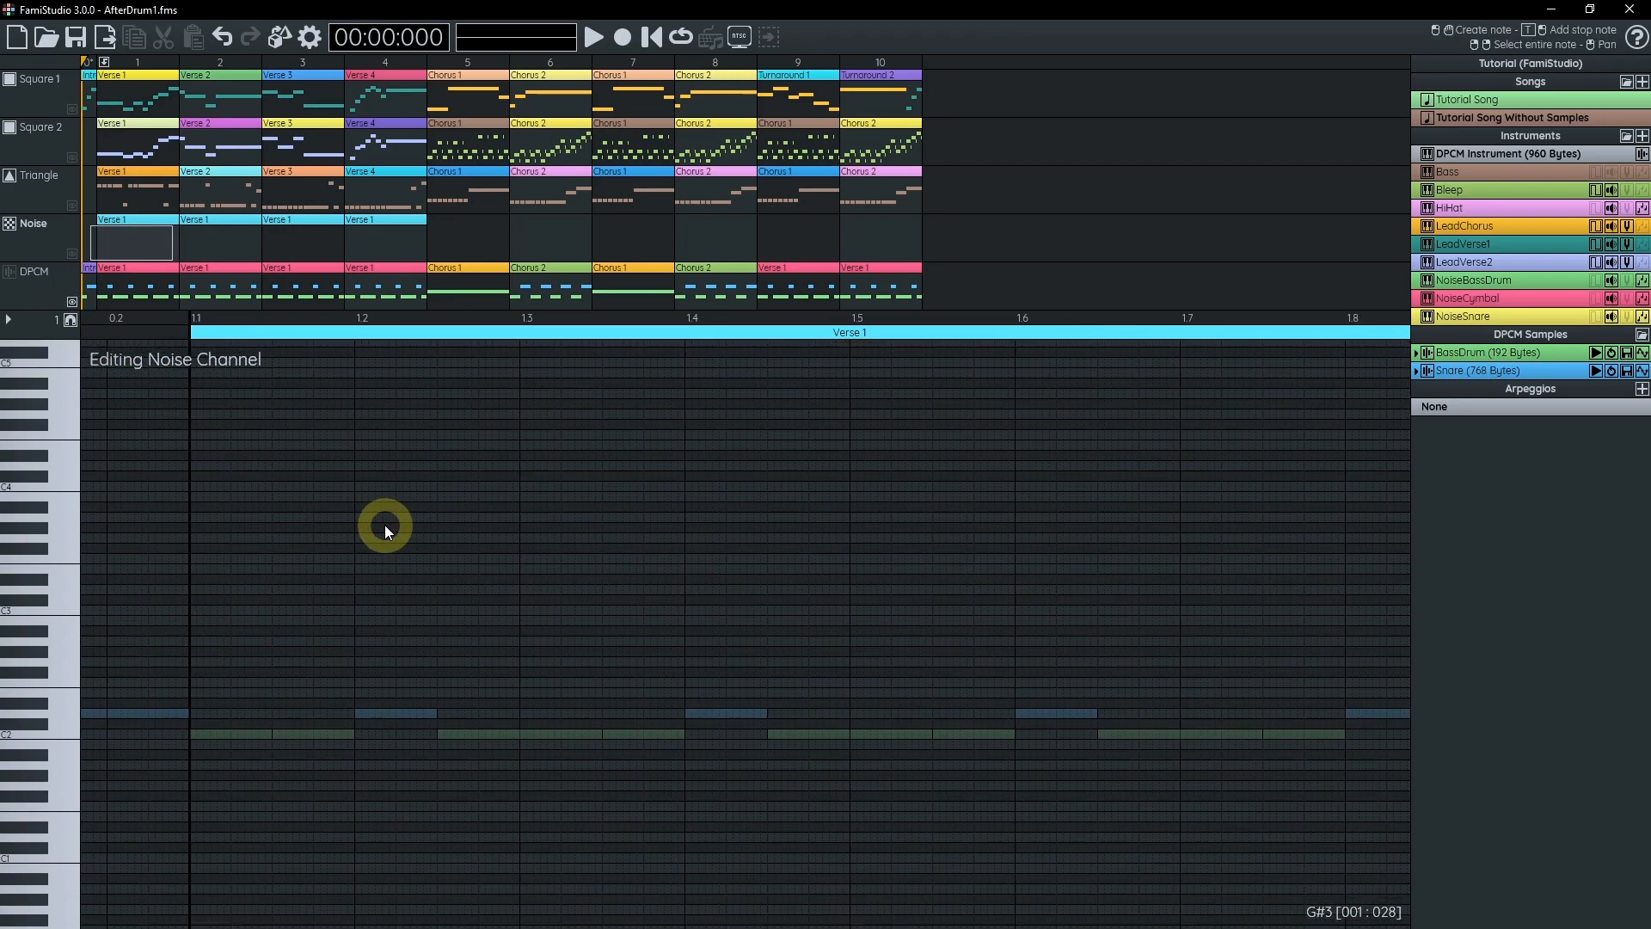
- With snapping at 2, place NoiseBassDrum G#2 notes in Verse 1 on both halves of beat 1, mid-beat 2 and beat 3
left_click(1499, 284)
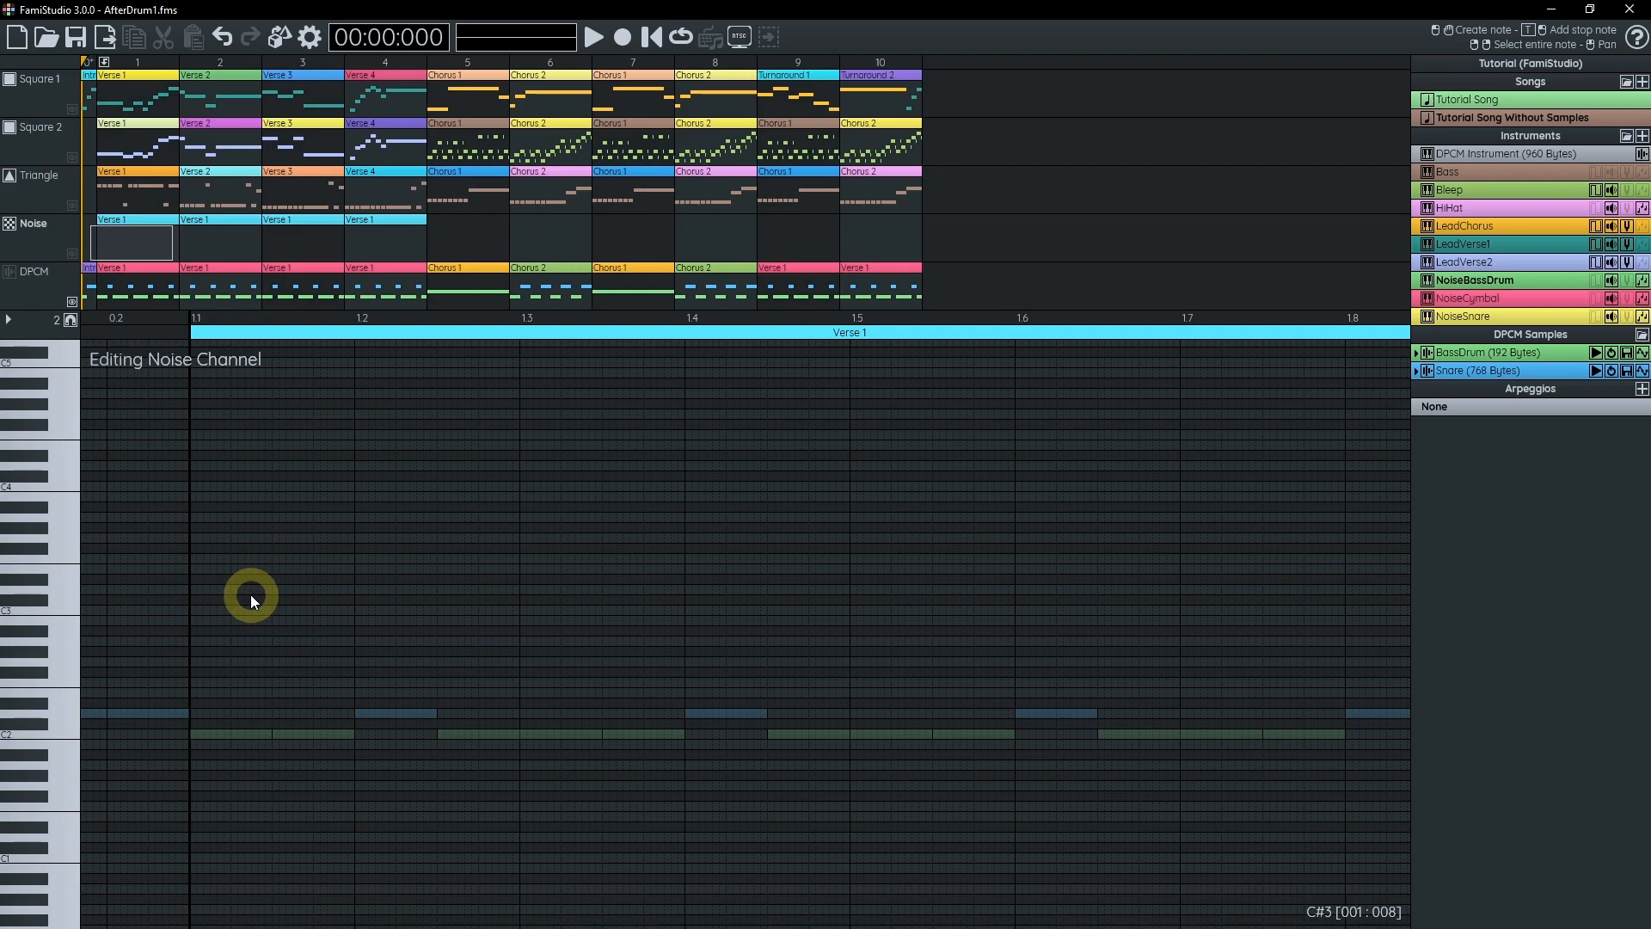
left_click(211, 654)
left_click(306, 654)
left_click(450, 653)
left_click(542, 653)
left_click(1436, 315)
key("ctrl+3")
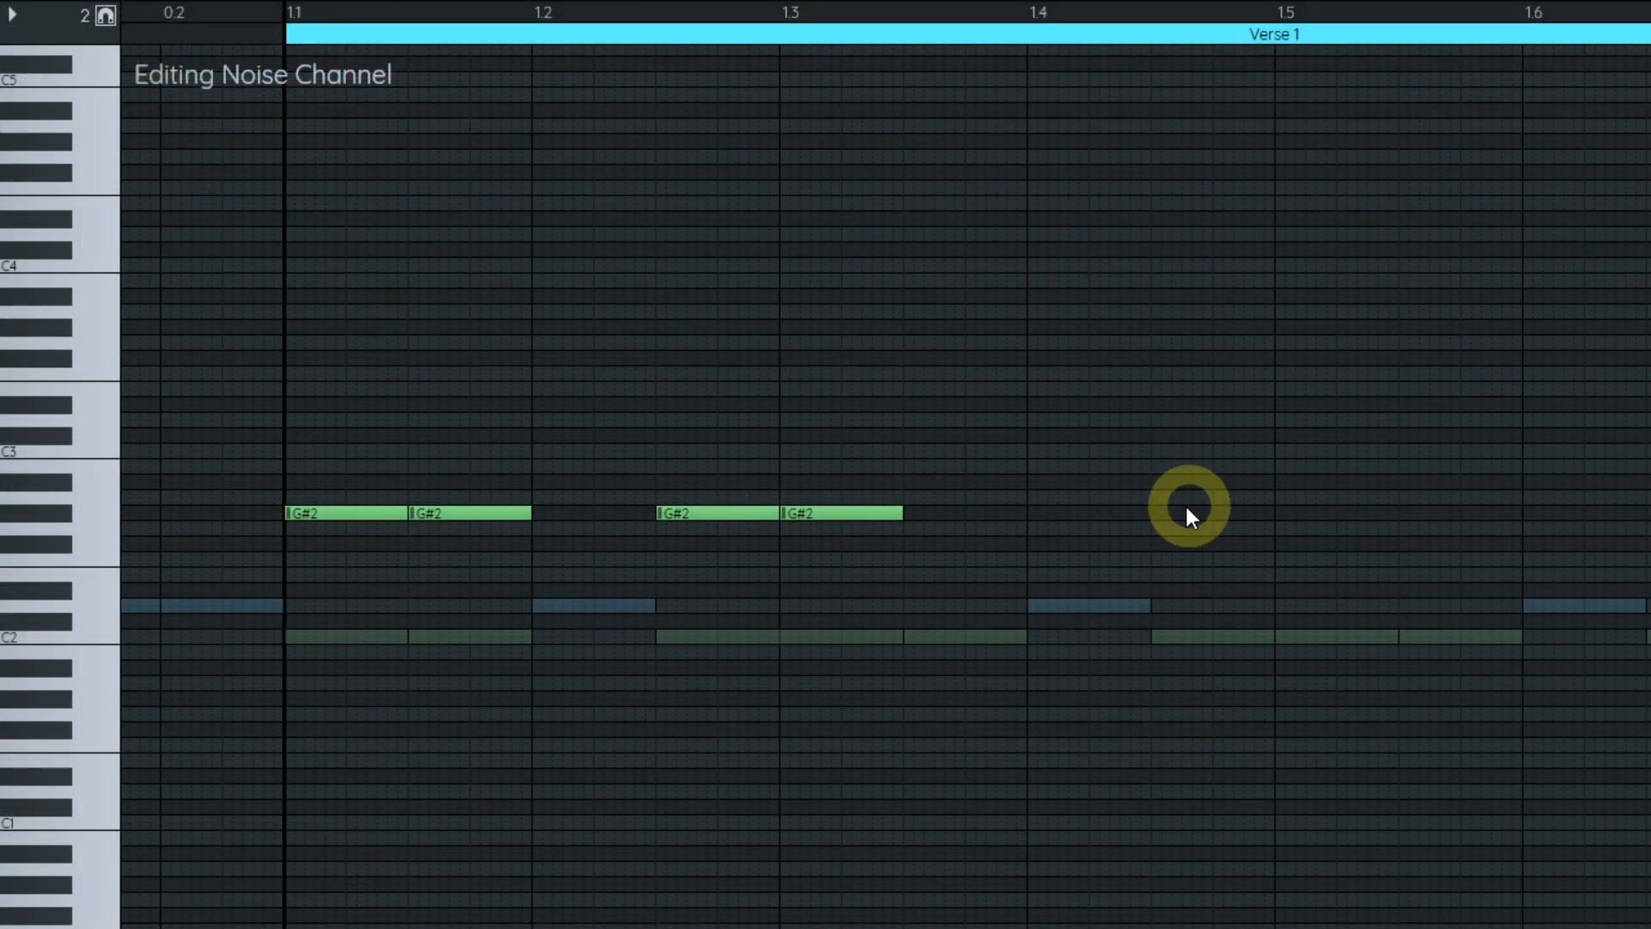
- Delete the G#2 note on beat 3, extend the previous note to mid-beat 3, and add another G#2 there
left_click_drag(1055, 520, 870, 486)
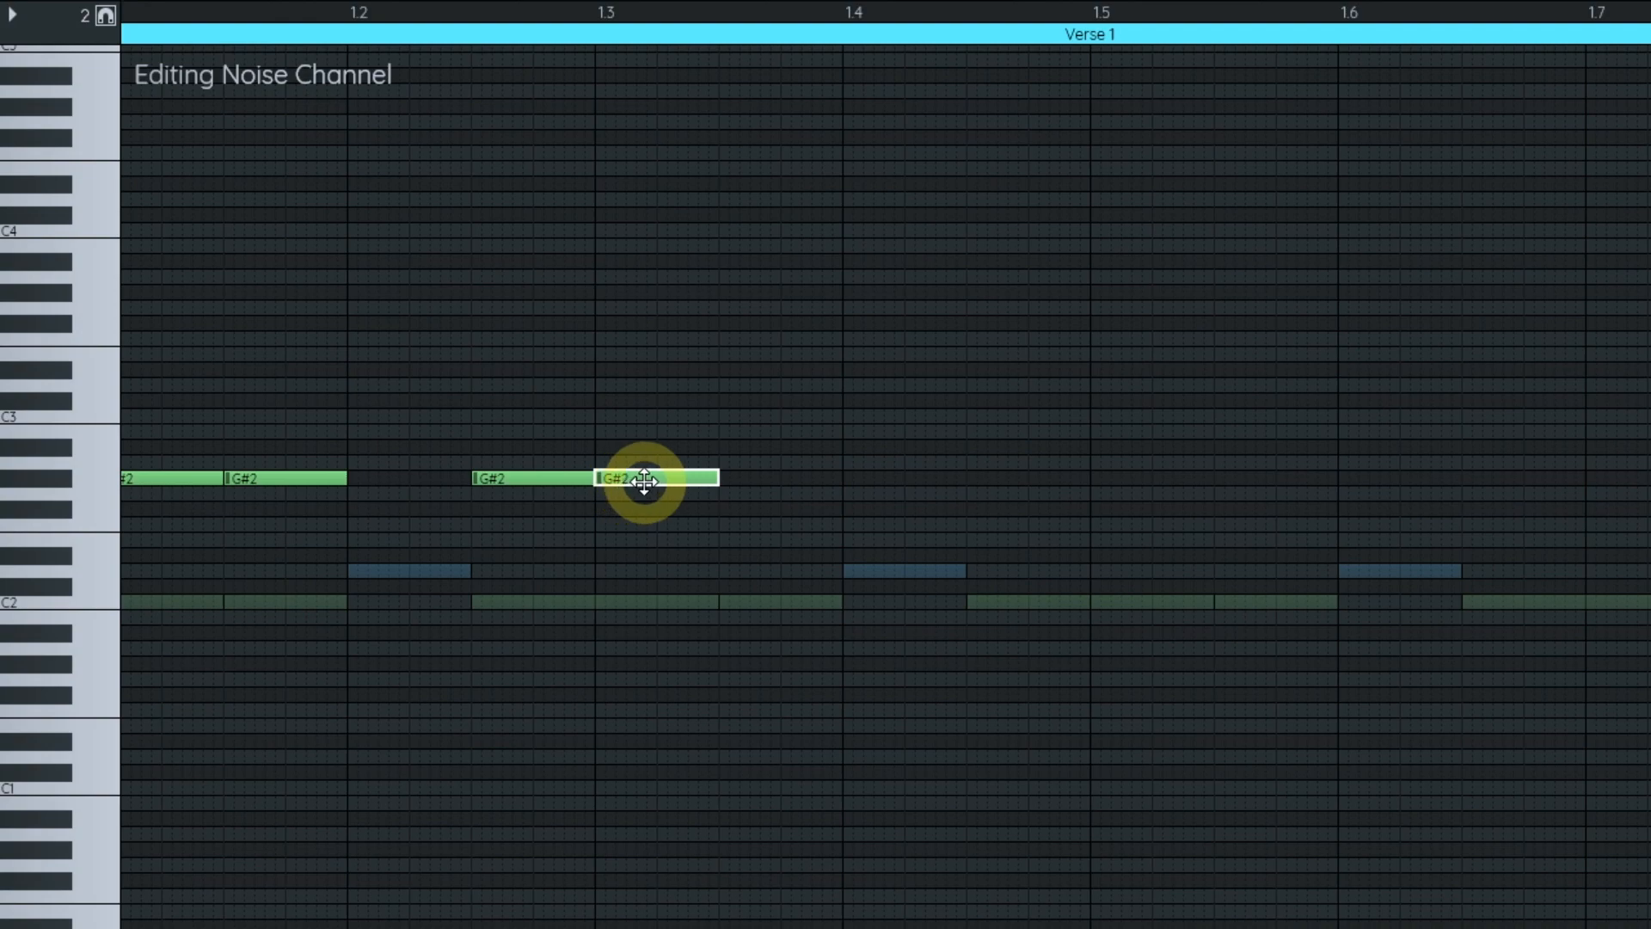
key("F5")
key("F4")
right_click(641, 480)
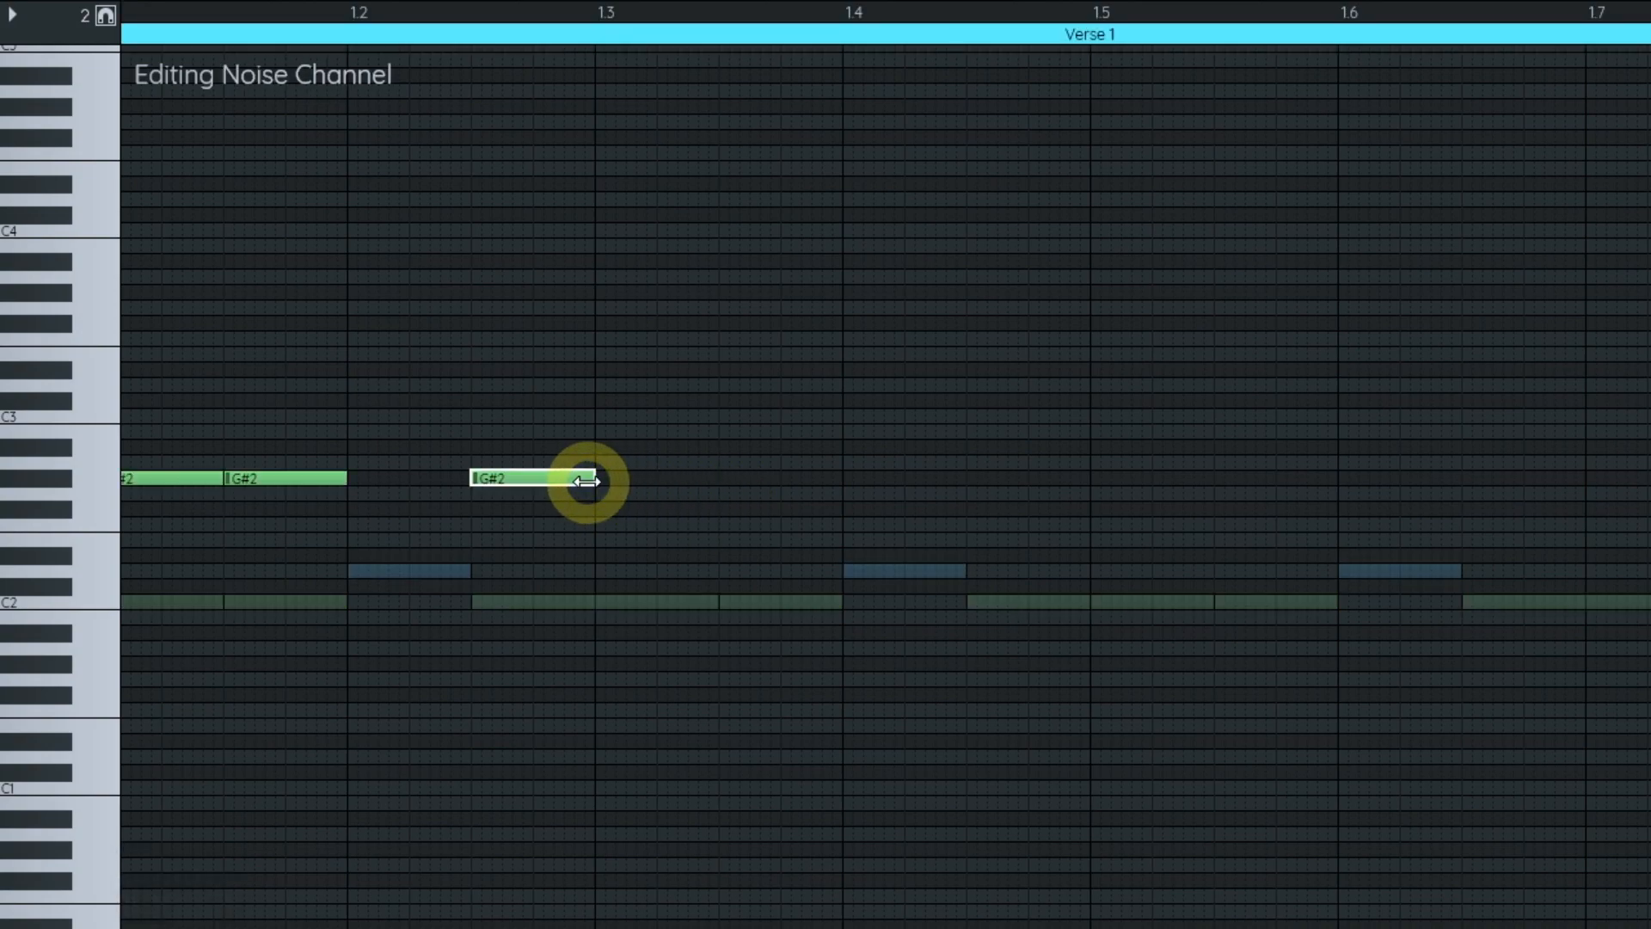
left_click_drag(588, 481, 671, 478)
left_click(742, 480)
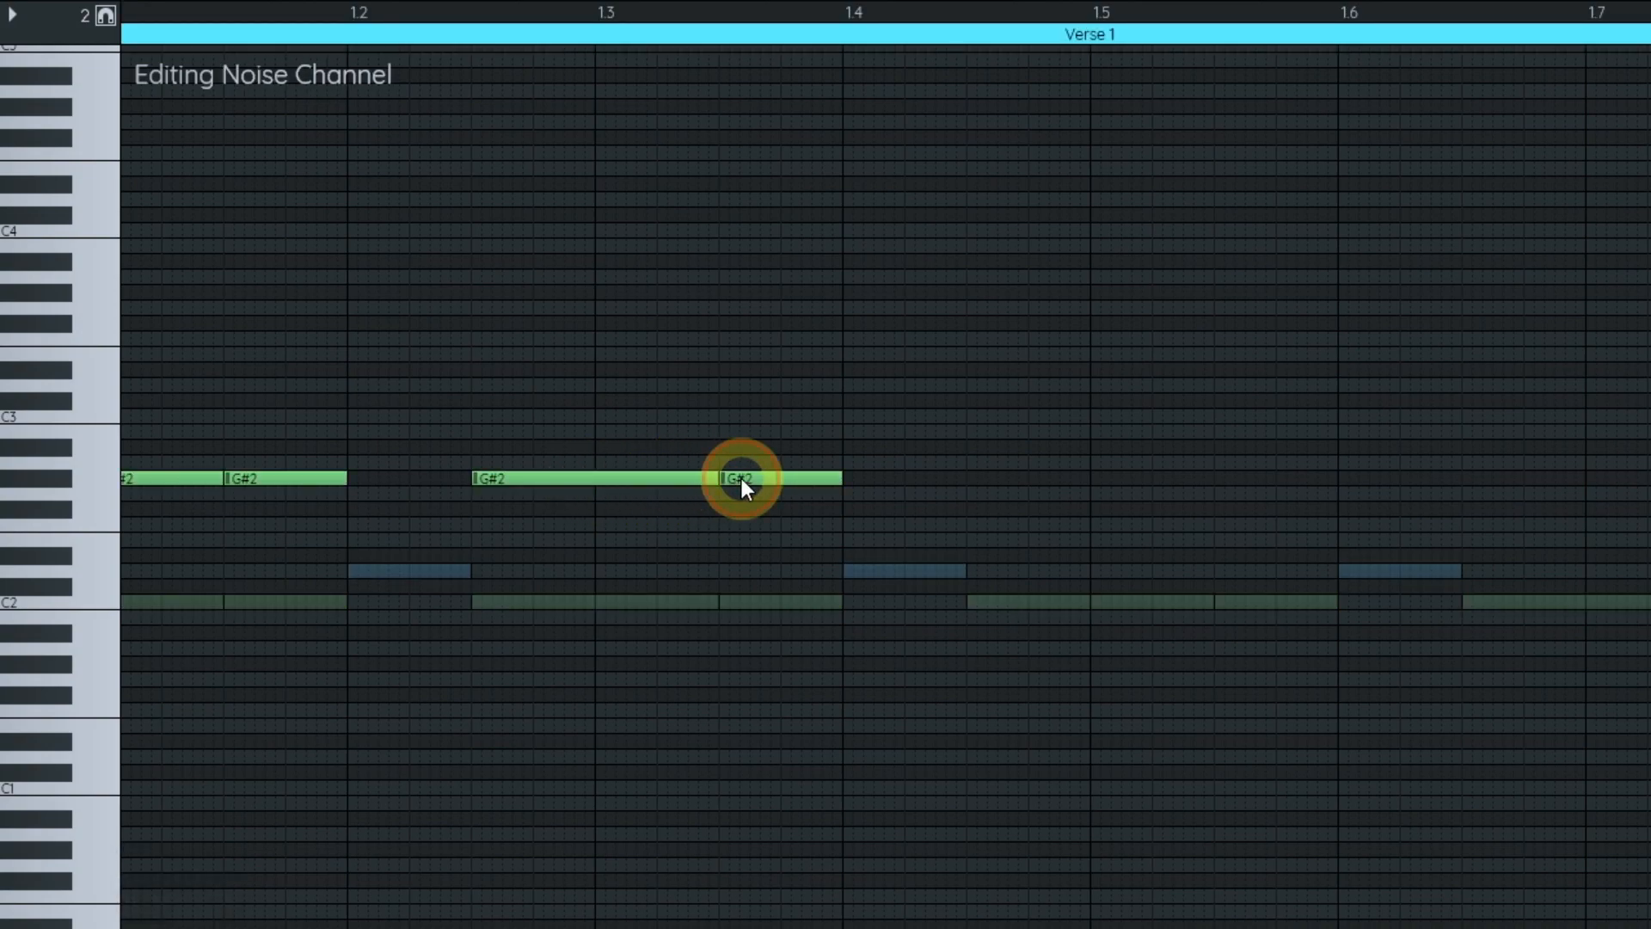
- Add the remaining NoiseBassDrum G#2 notes through beat 8 of Verse 1, following the DPCM bass drum rhythm
left_click(1006, 482)
left_click(1118, 482)
left_click(1235, 478)
left_click(1469, 478)
left_click_drag(1570, 475, 1648, 478)
left_click(1650, 478)
left_click_drag(1650, 544, 1314, 523)
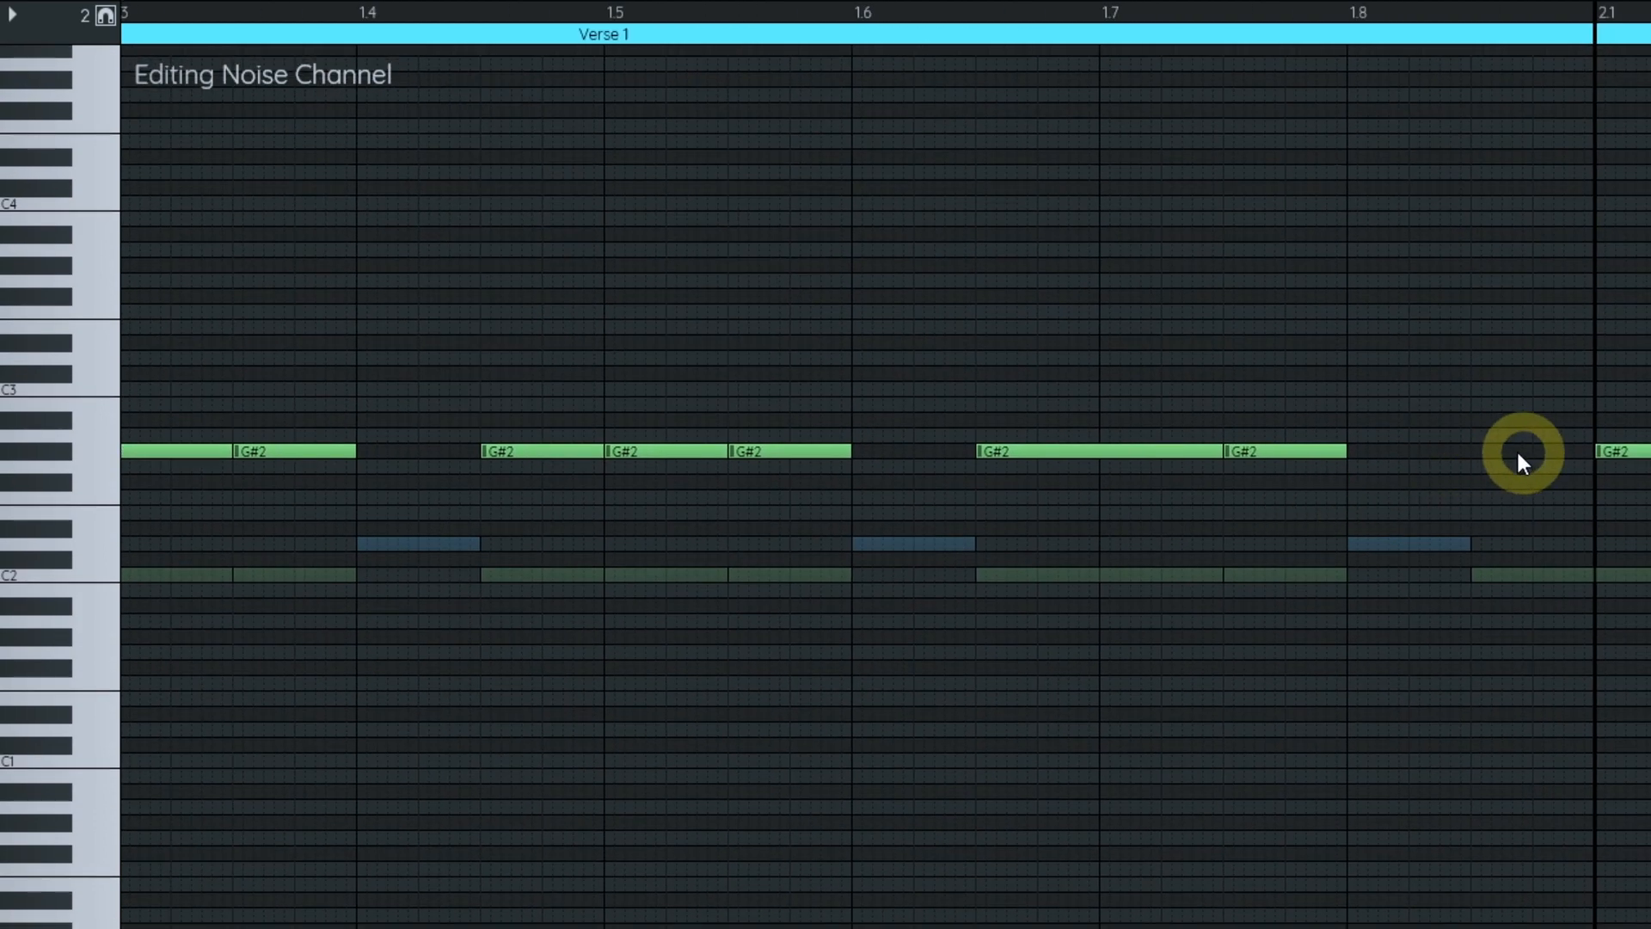
scroll(1521, 451, "down", 2)
scroll(602, 590, "up", 1)
- Compare the Noise rhythm with the DPCM channel and add NoiseSnare D3 notes on beats 2, 4, 6 and 8 of Verse 1
key("F5")
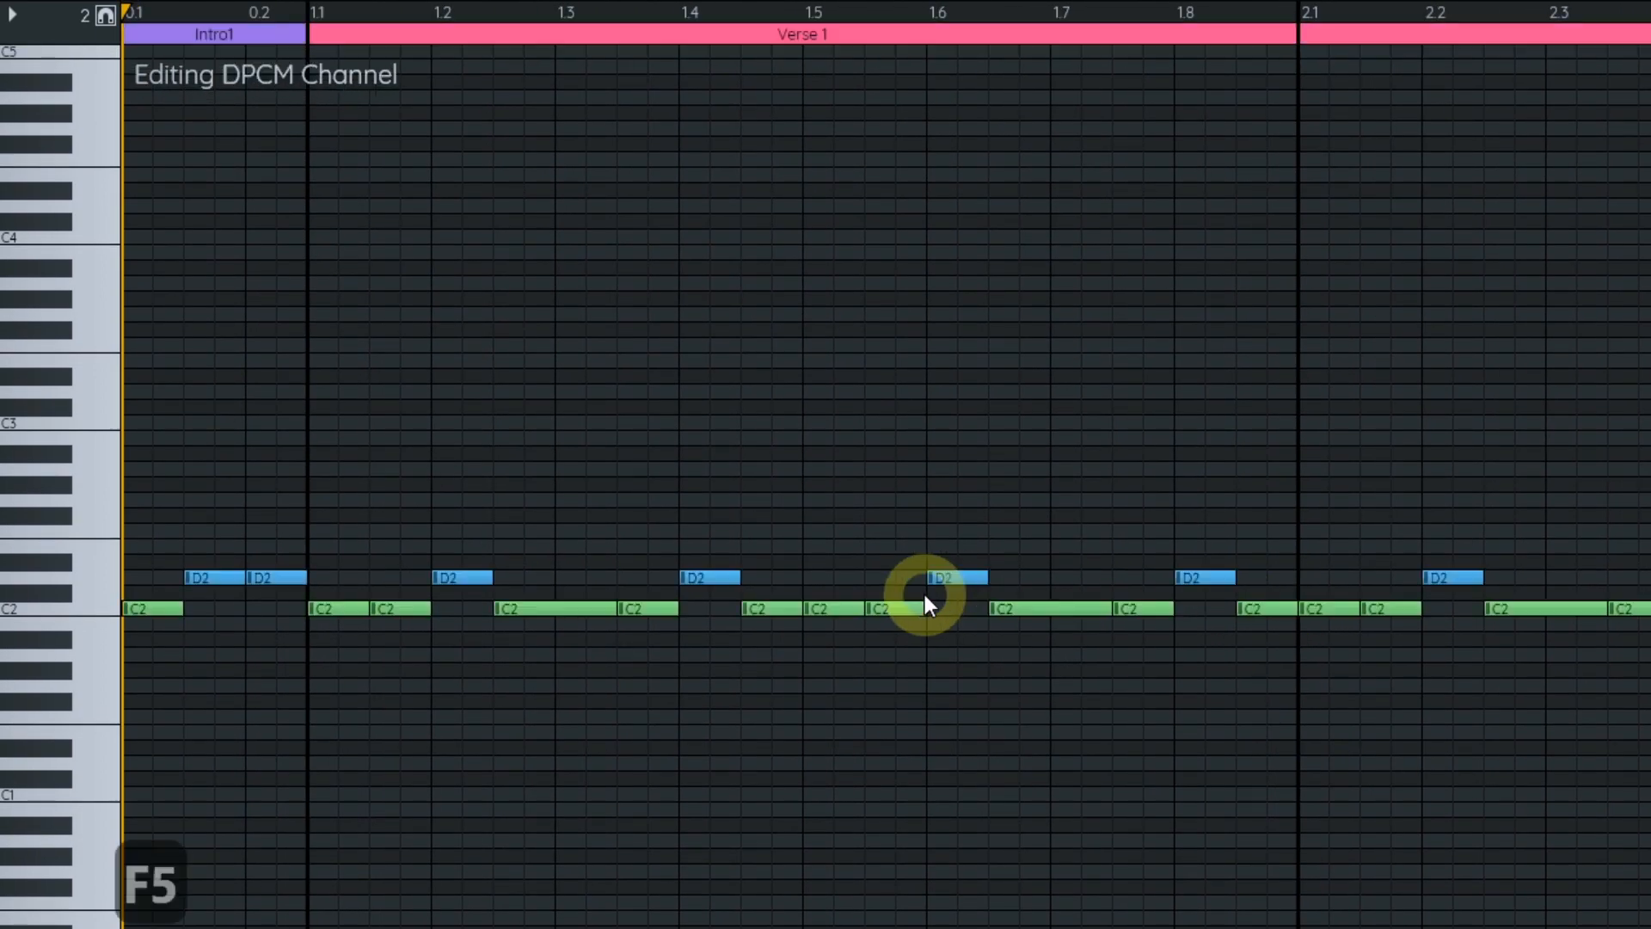
key("F4")
key("F5")
key("F4")
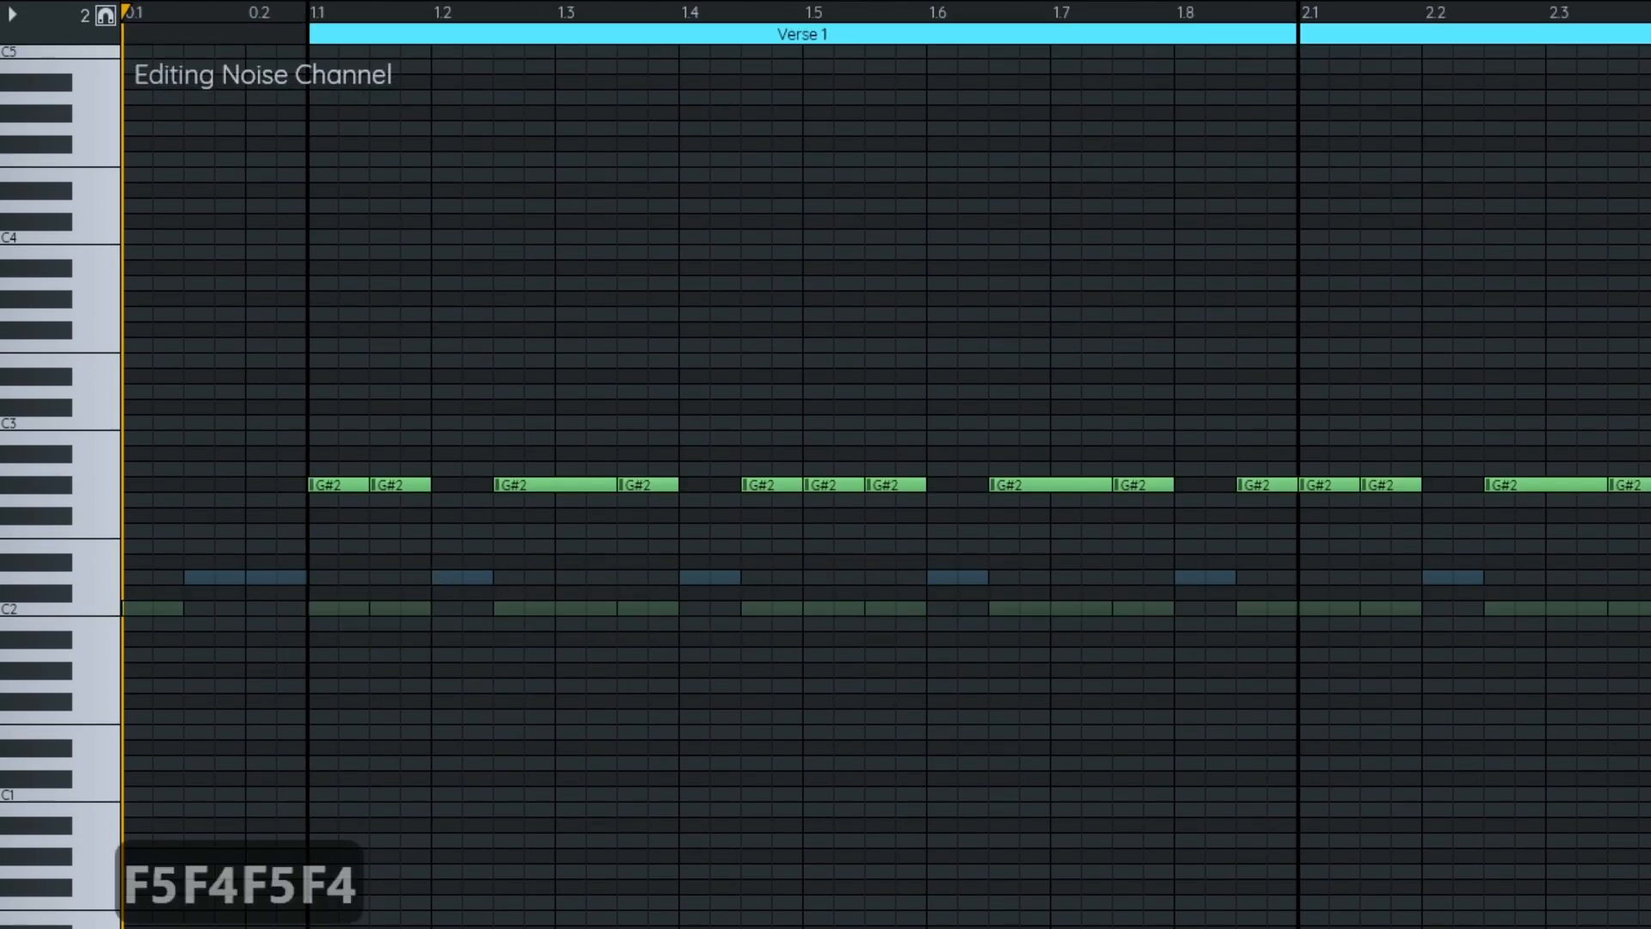
left_click_drag(700, 444, 672, 390)
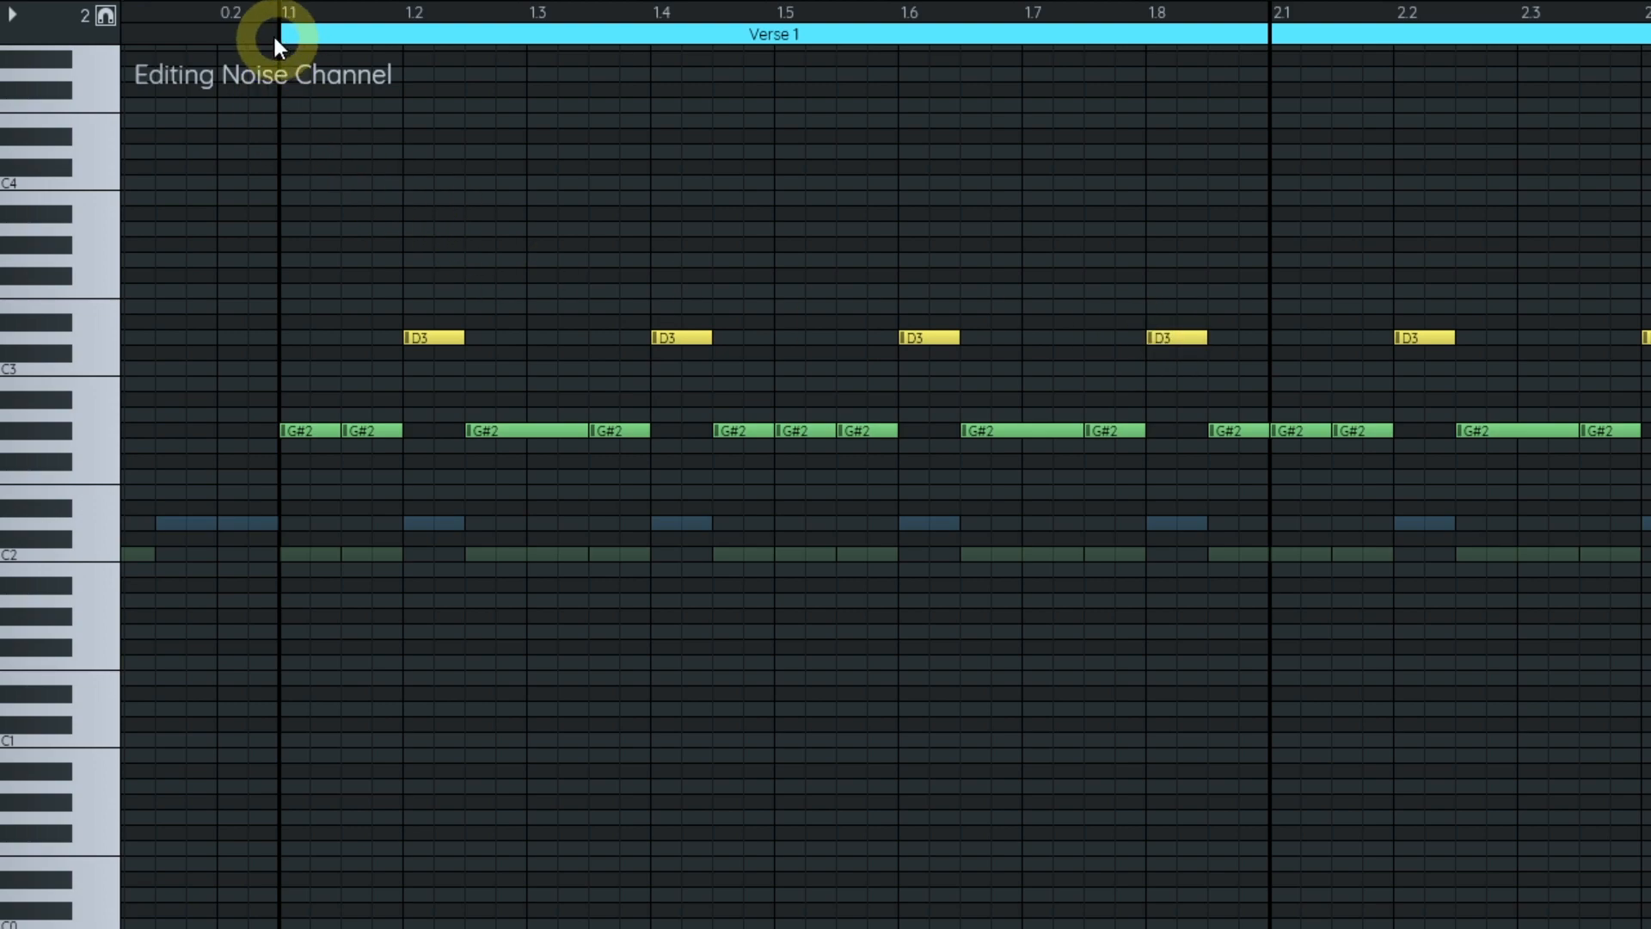
- Play the song from beat 2 of the intro to hear the Noise bass drum and snare in Verse 1
left_click(265, 12)
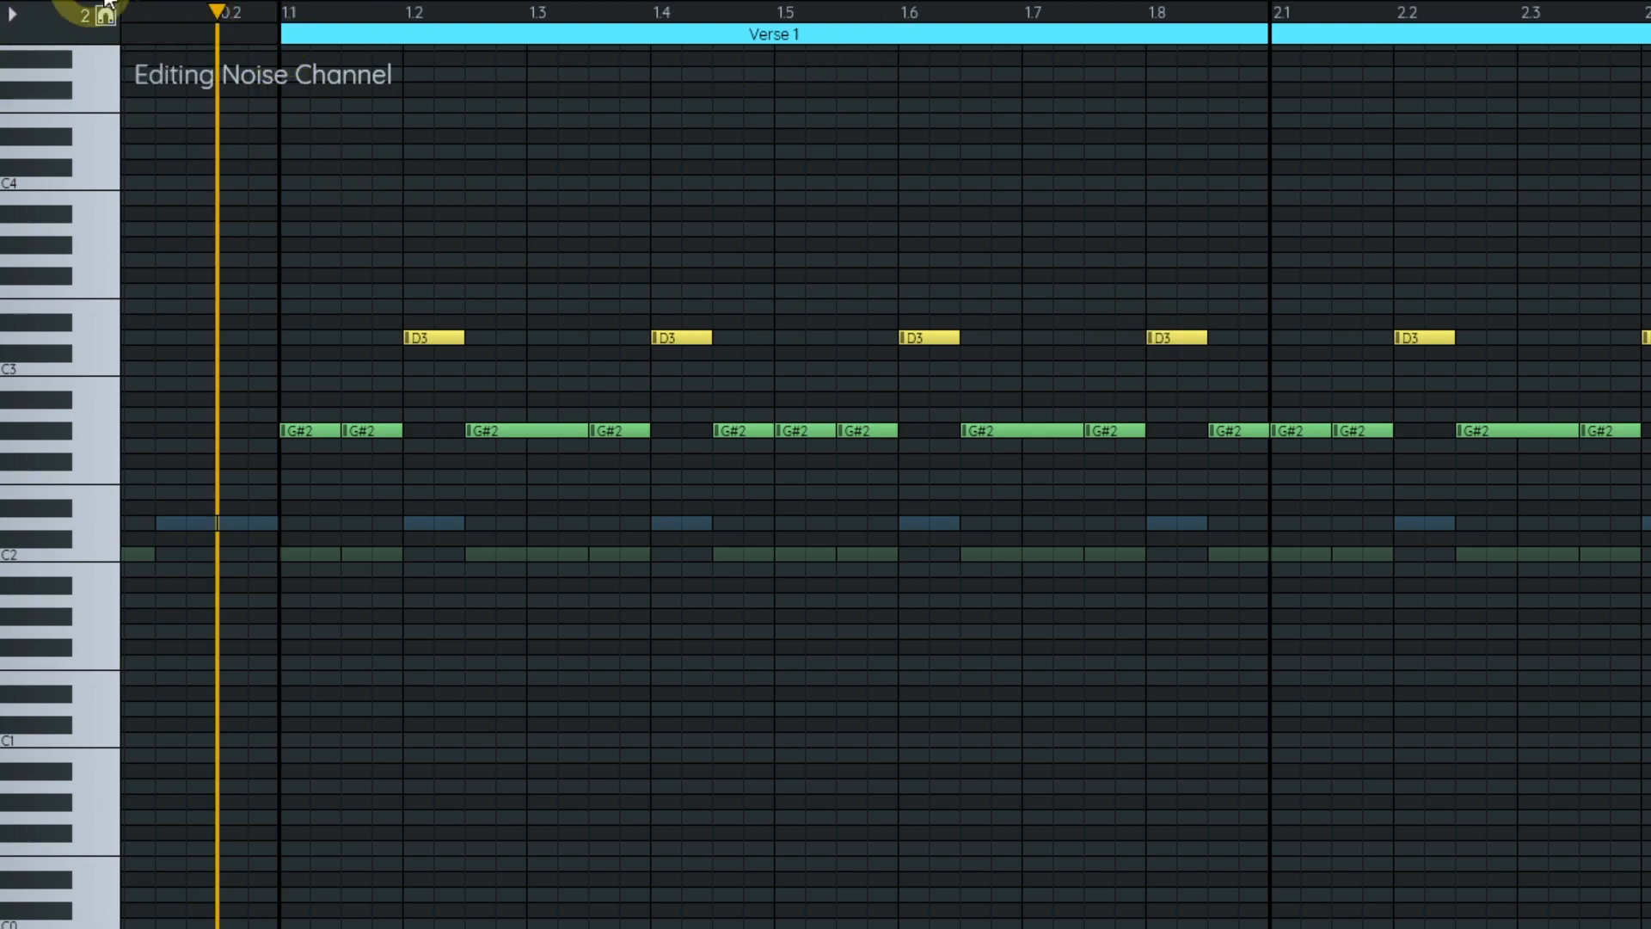
key("space")
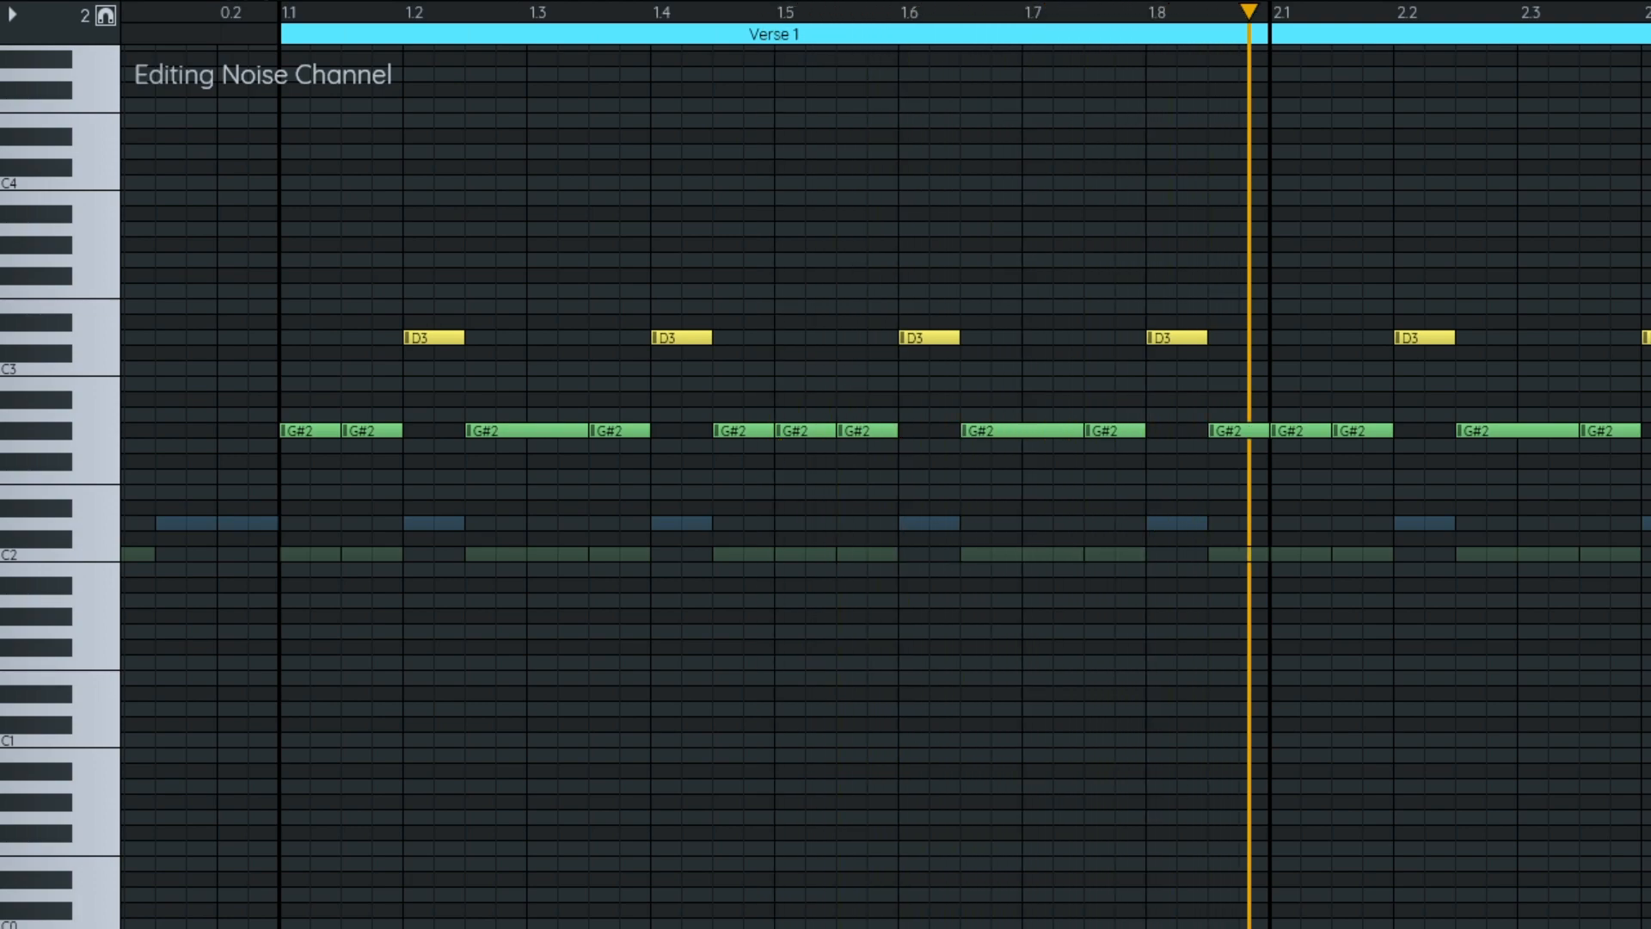
left_click(720, 37)
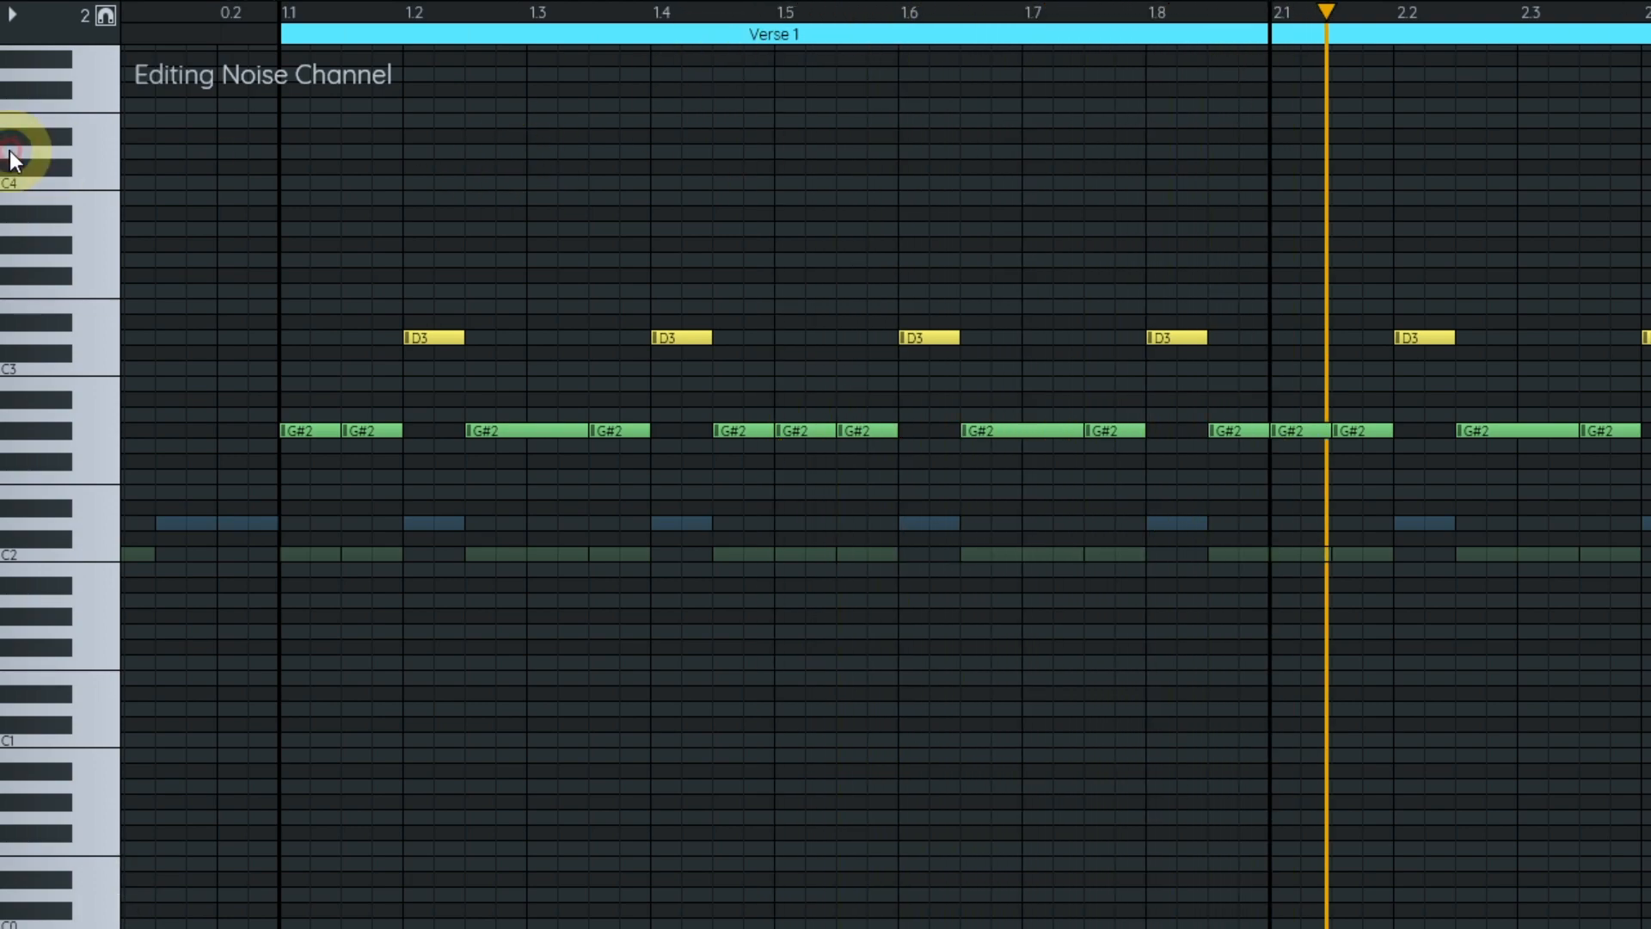
- Set snapping to 1 and add short NoiseCymbal G#3 notes at the end of beats 1, 2, 3, 5, 6 and 7 in Verse 1
scroll(321, 293, "up", 1)
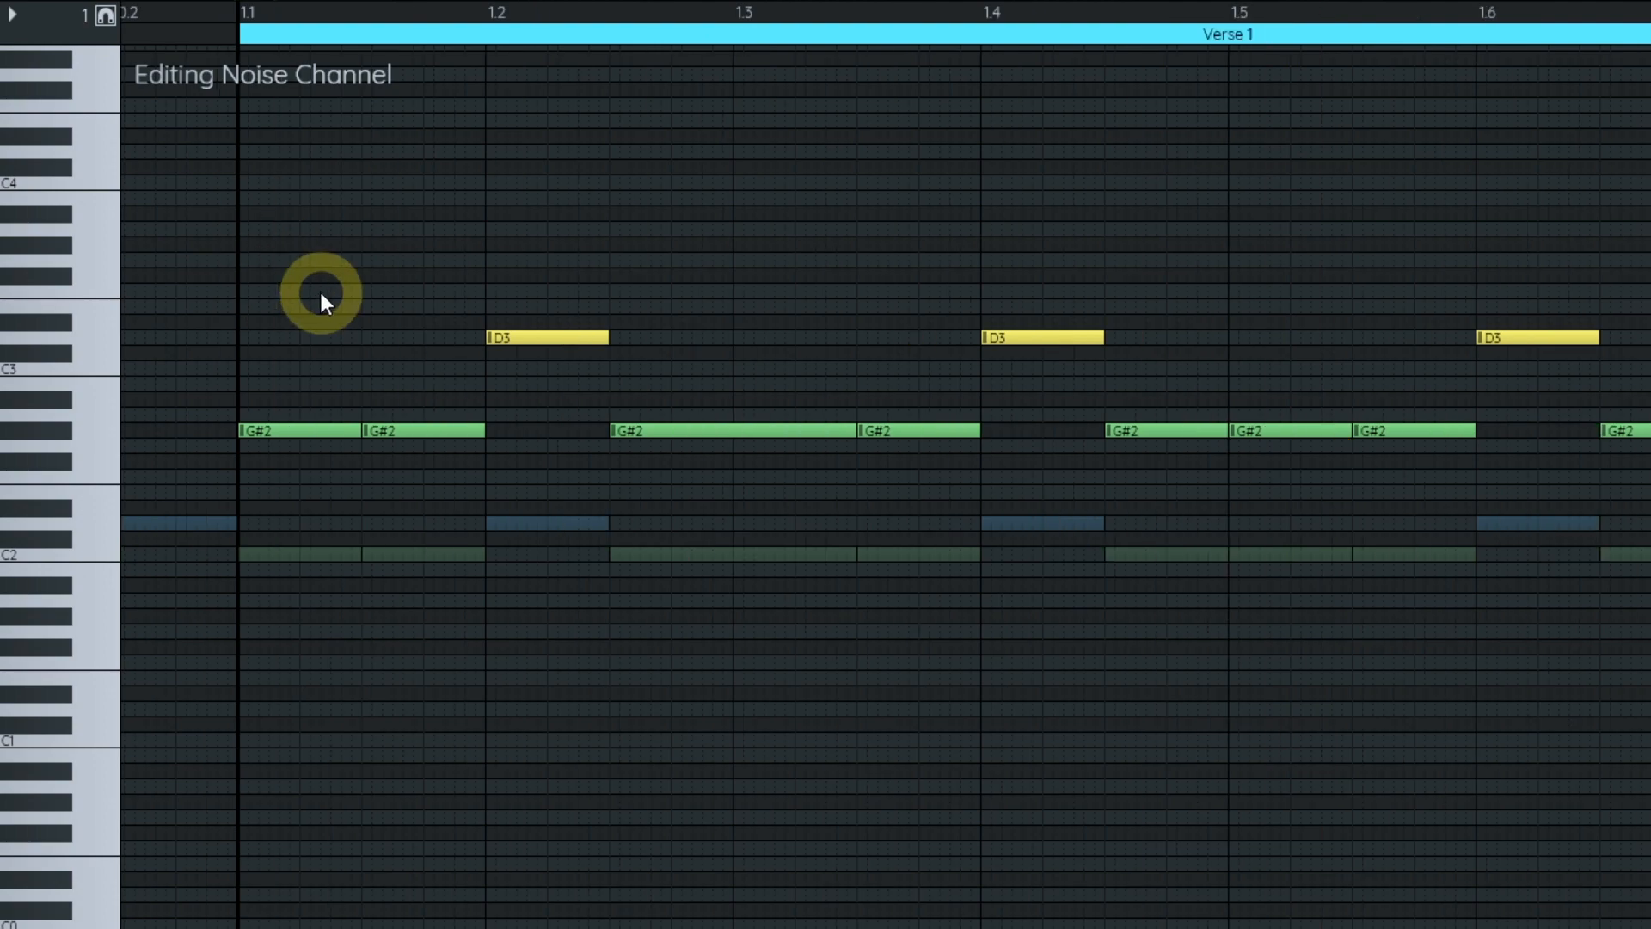
left_click_drag(362, 294, 481, 315)
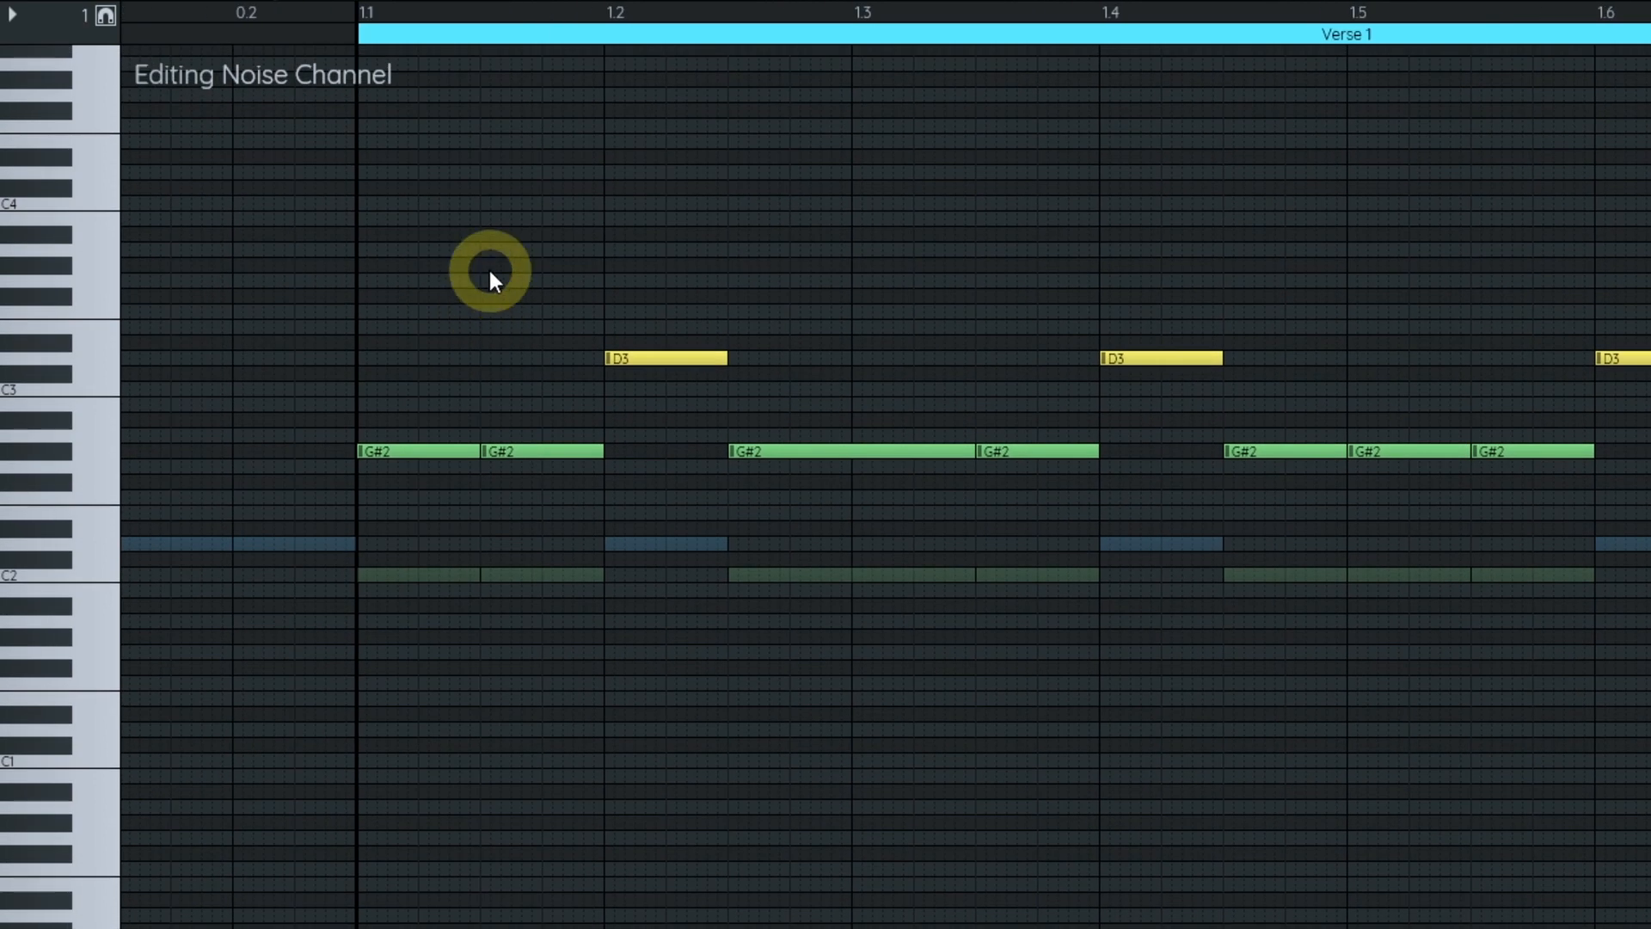
left_click(550, 358)
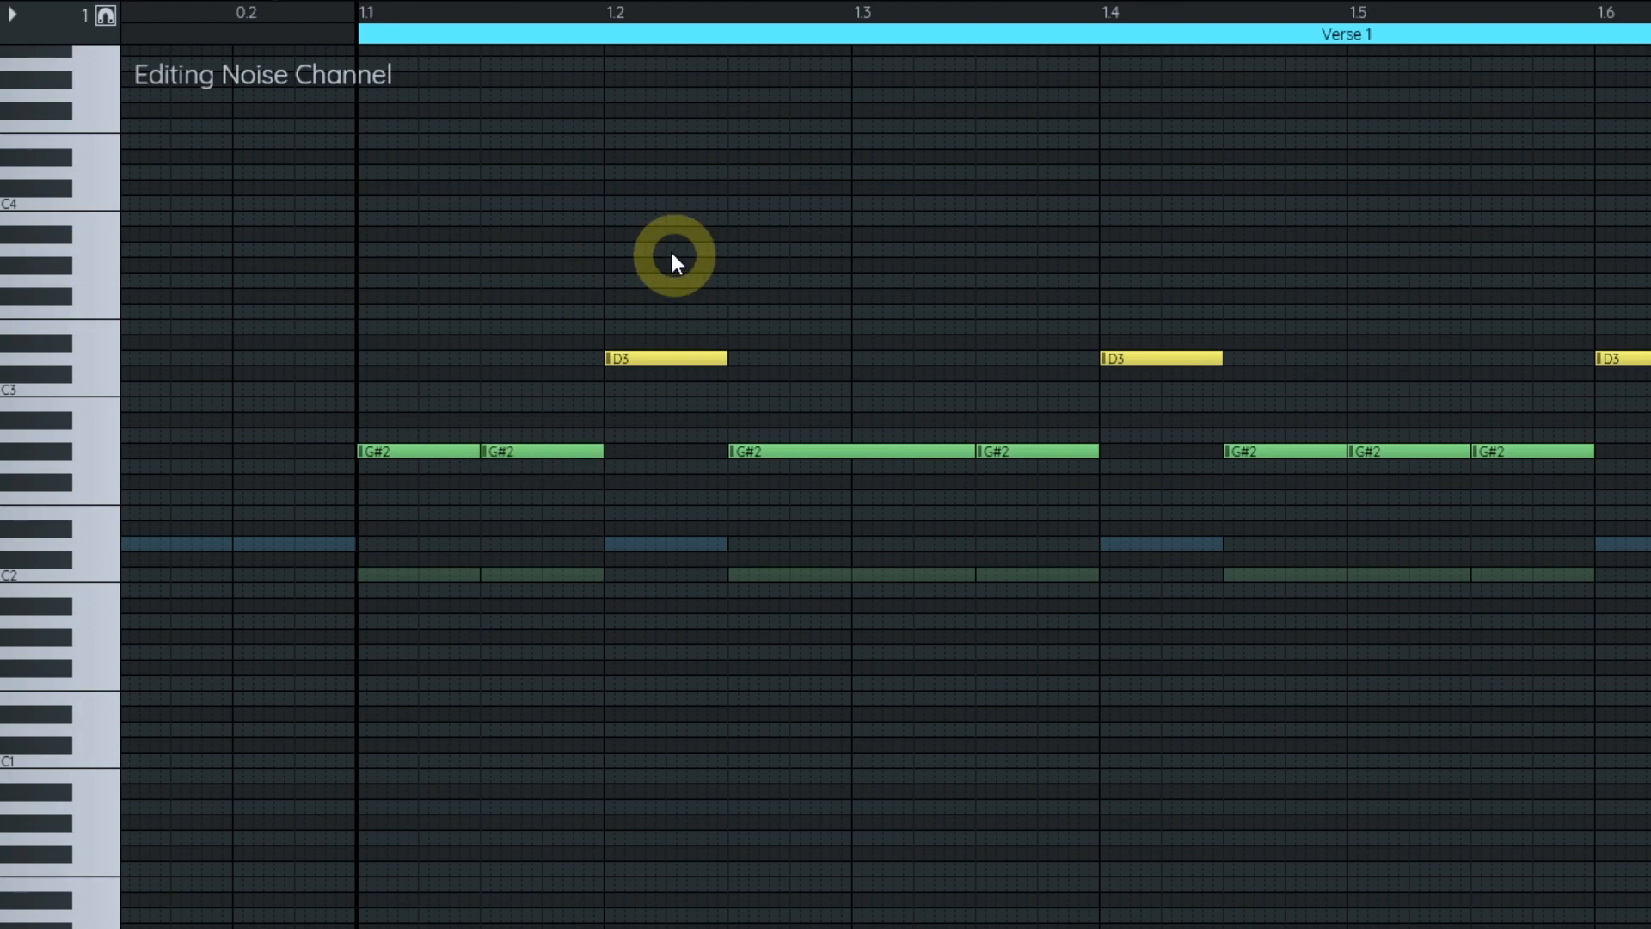
left_click(852, 269)
left_click(1080, 265)
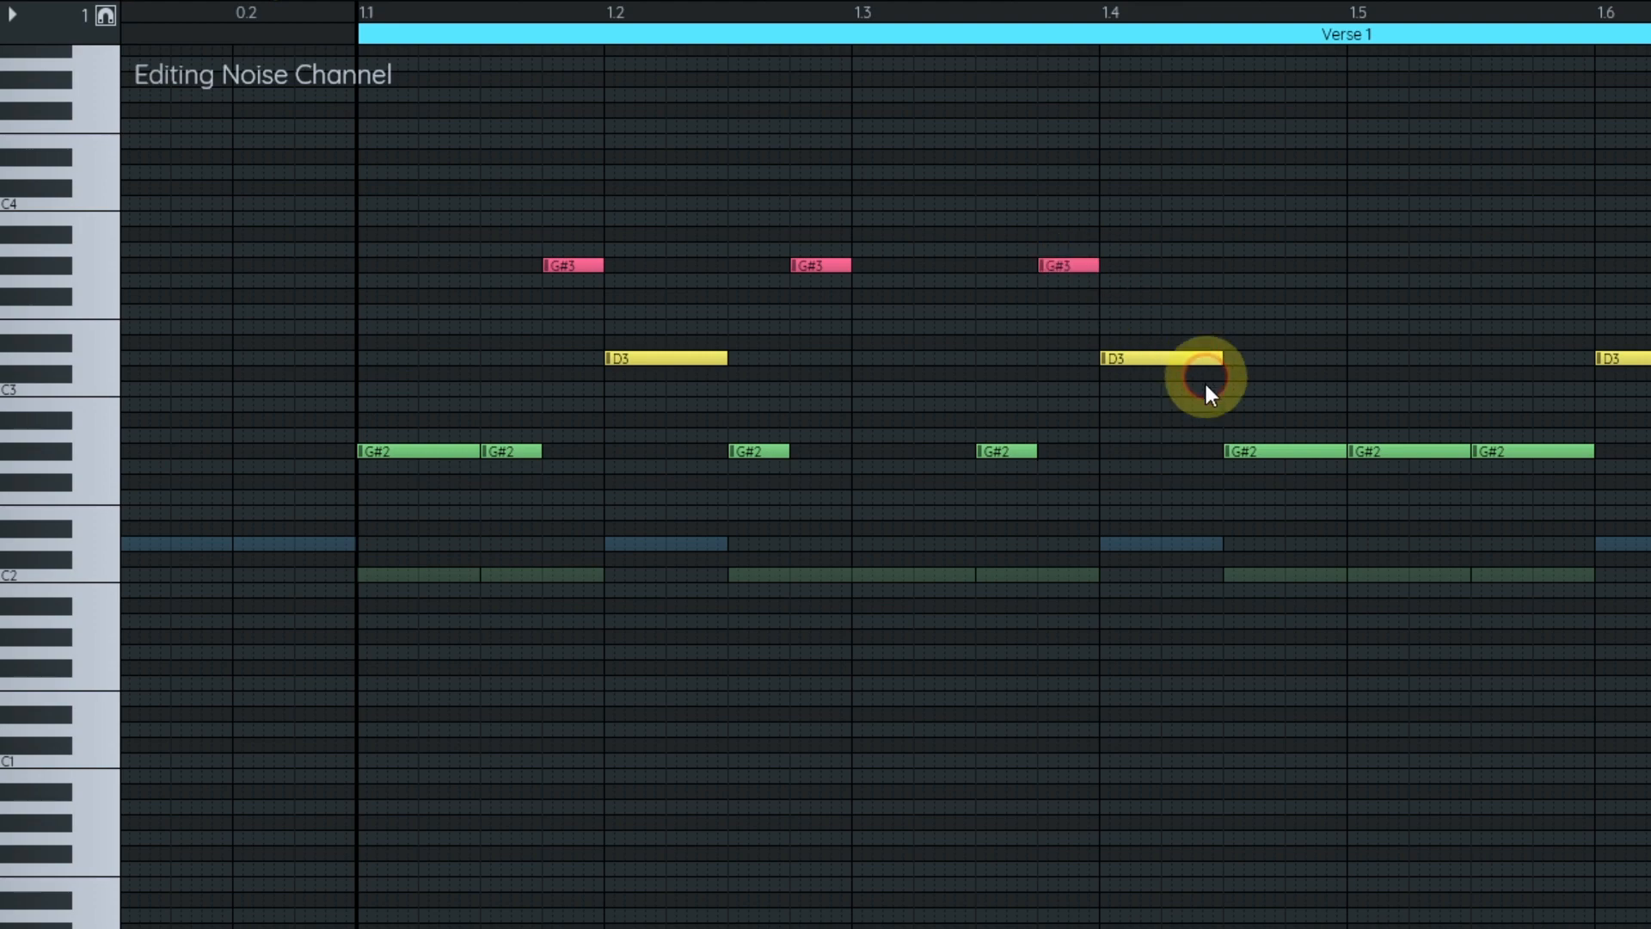
left_click_drag(1138, 417, 585, 418)
left_click(1237, 268)
left_click(1505, 266)
- Play the song from just before Verse 1 to check the drums with the cymbal hits, and stop playback
scroll(1179, 442, "down", 2)
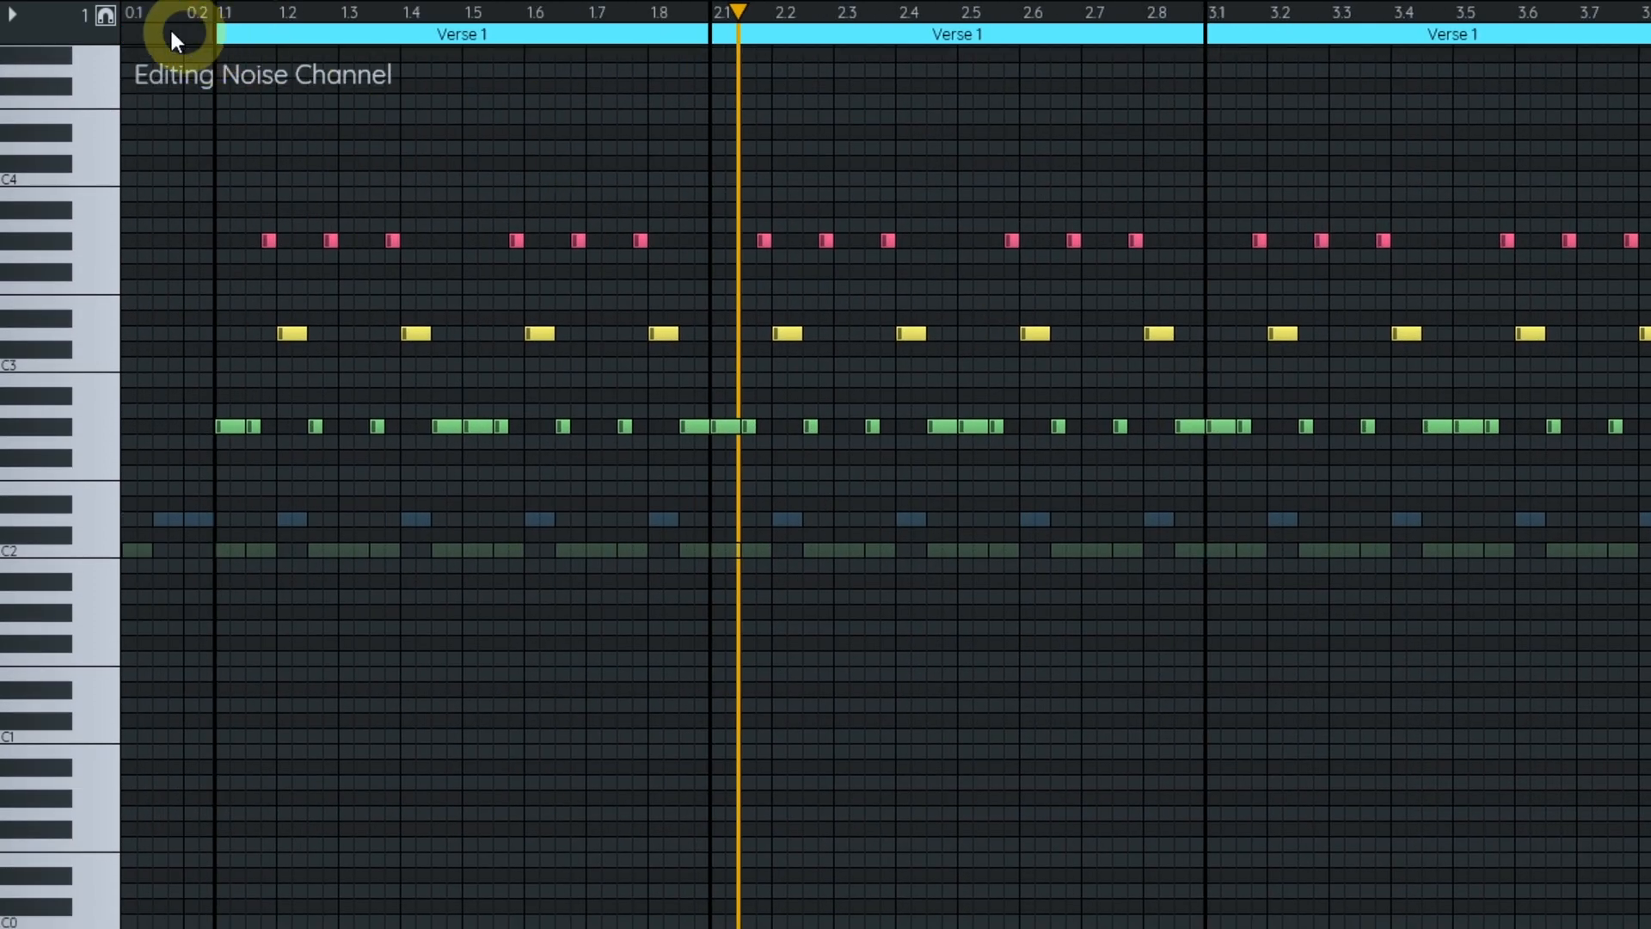
left_click(184, 14)
key("space")
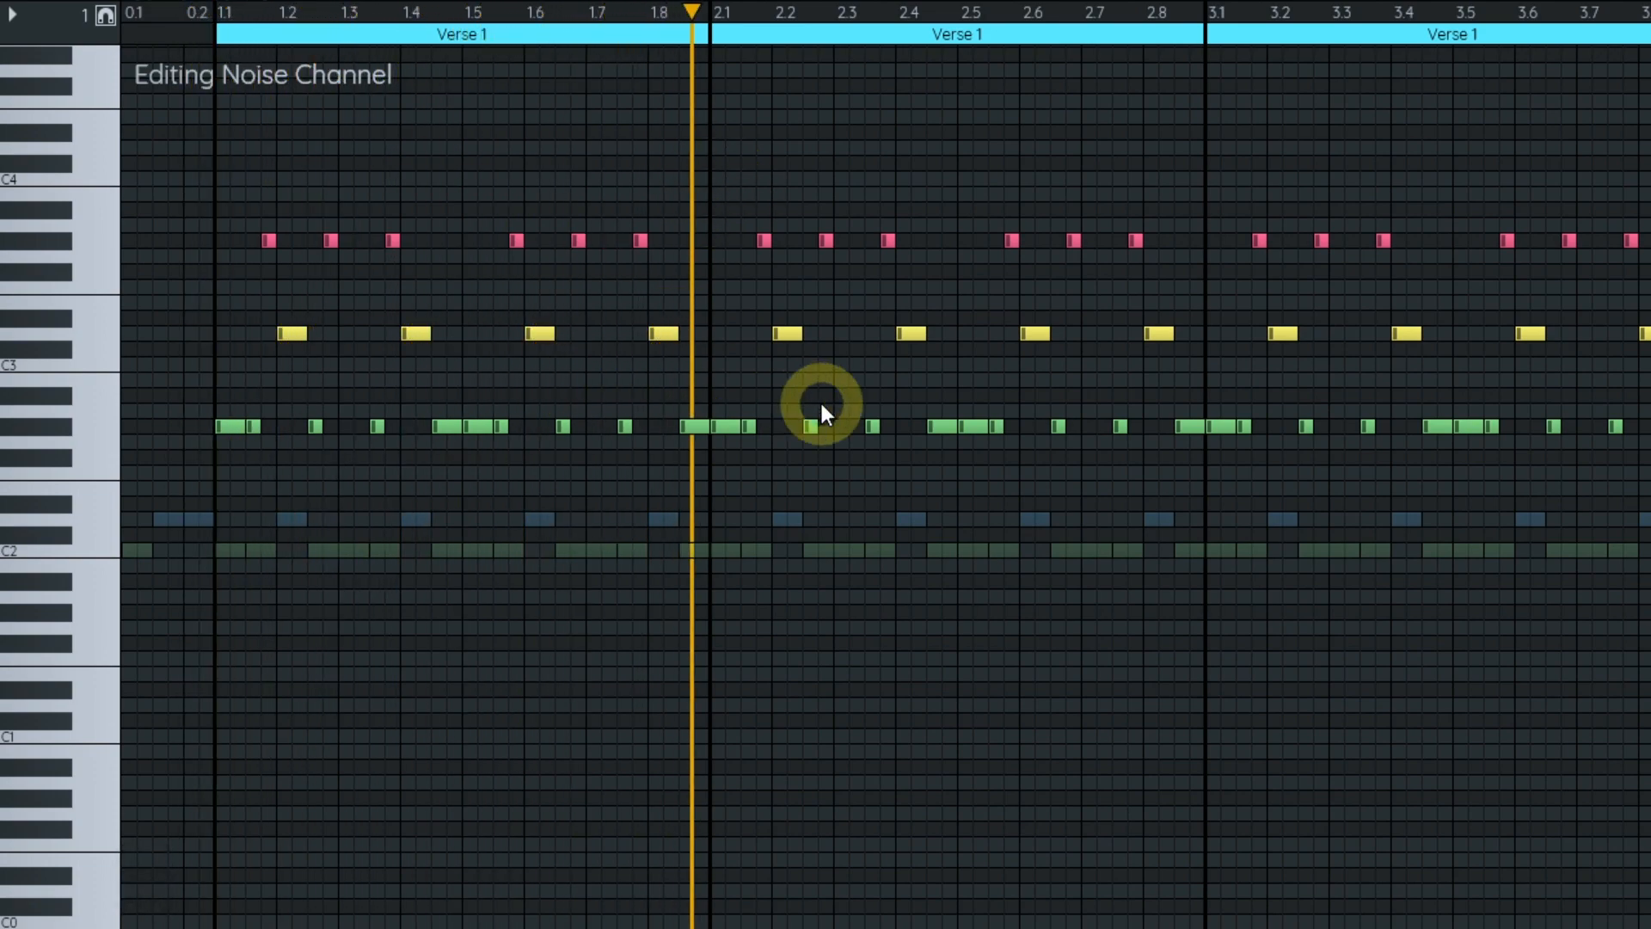
key("space")
- Create Noise patterns named Chorus 1 in column 5 and Chorus 2 in column 6
key("ctrl+2")
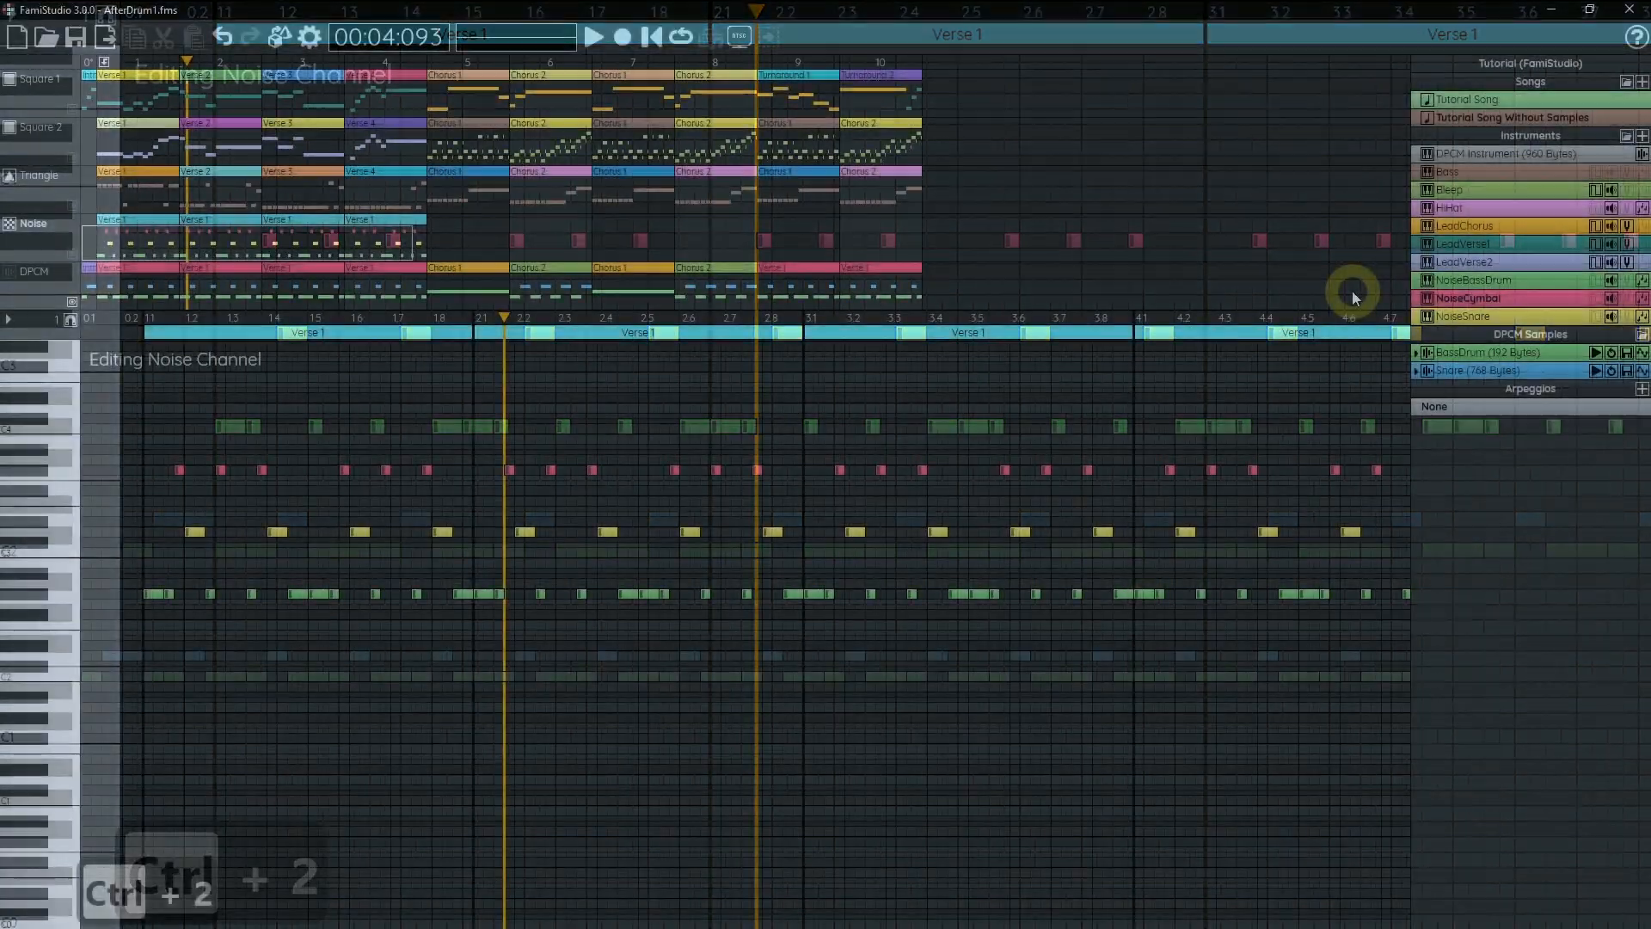
double_click(485, 247)
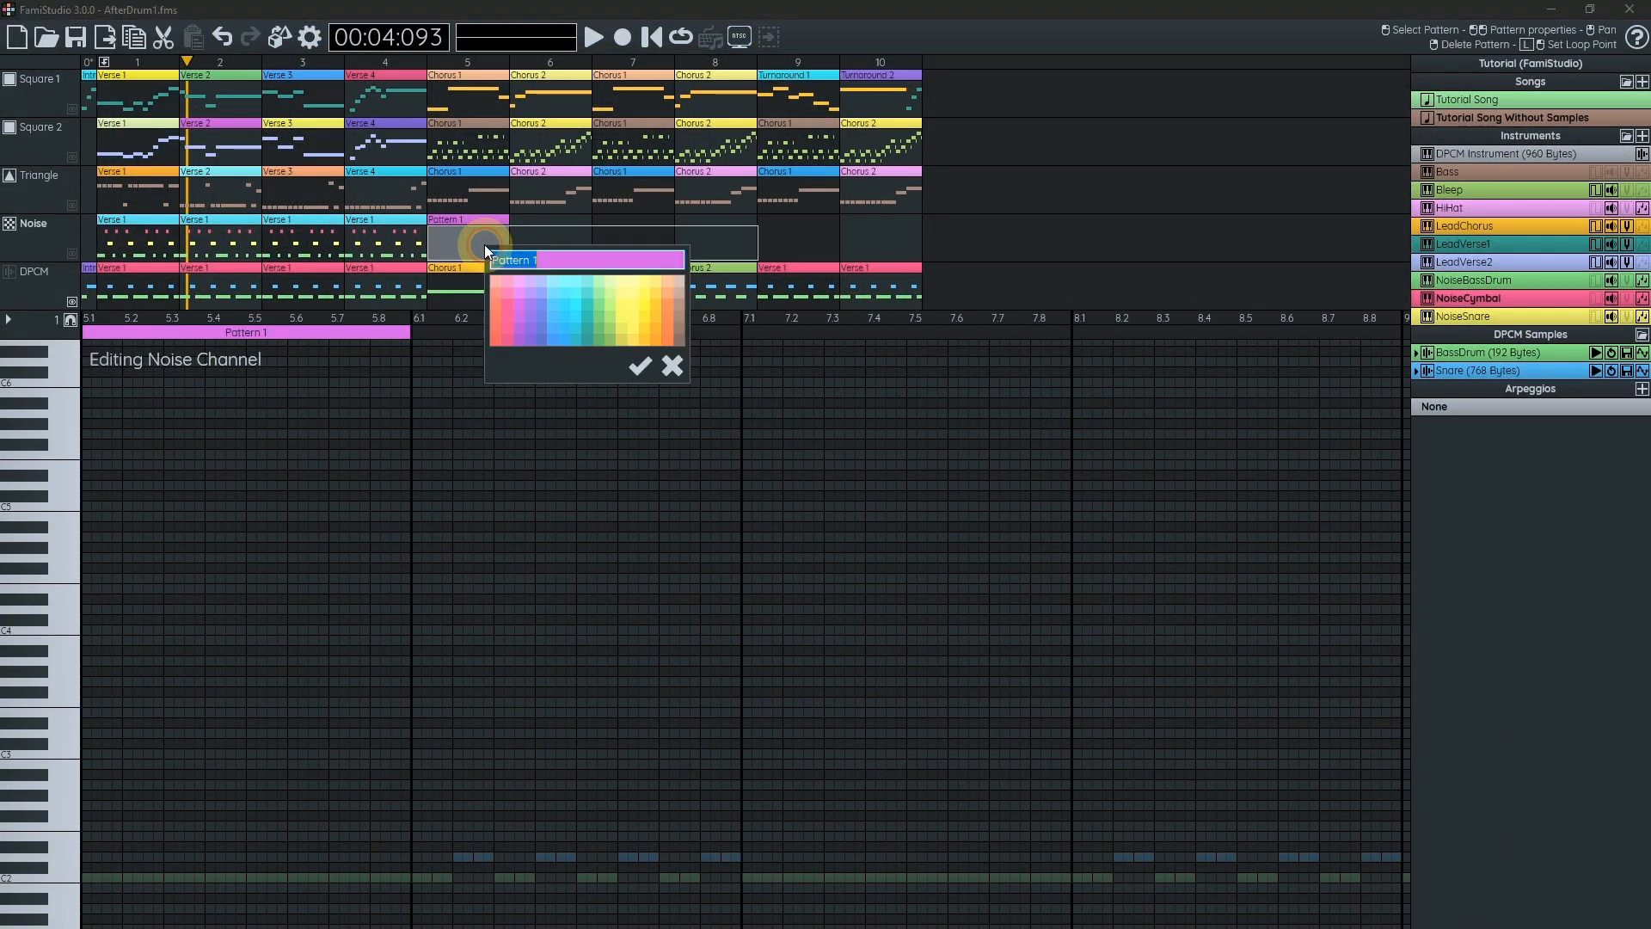
type("Chorus 1")
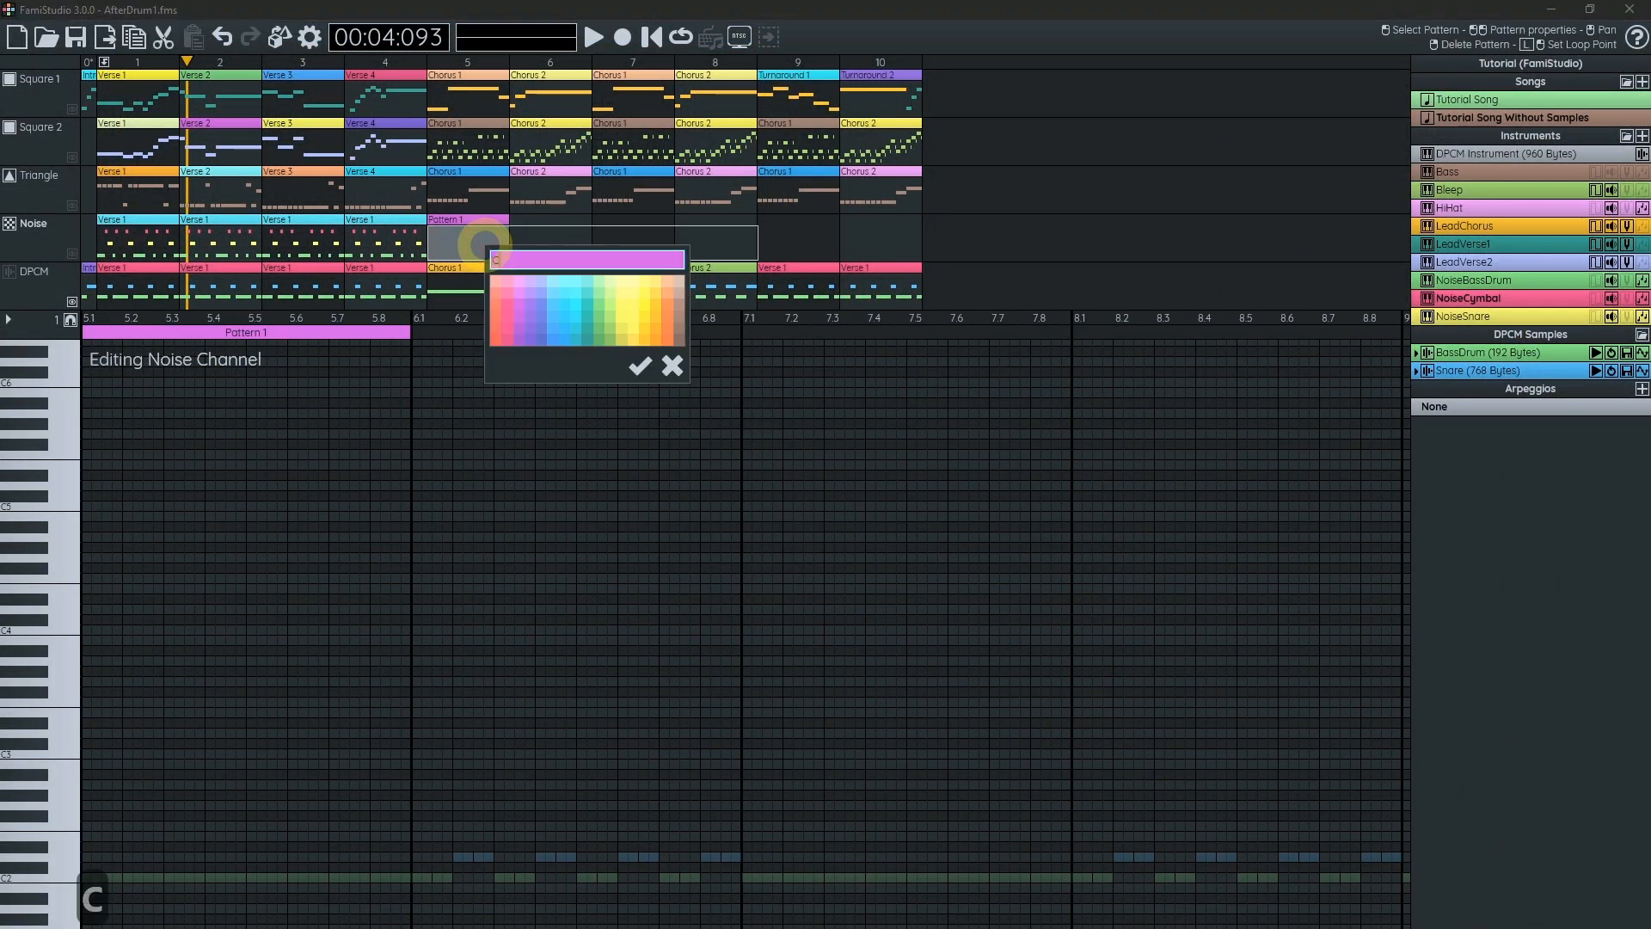
key("Return")
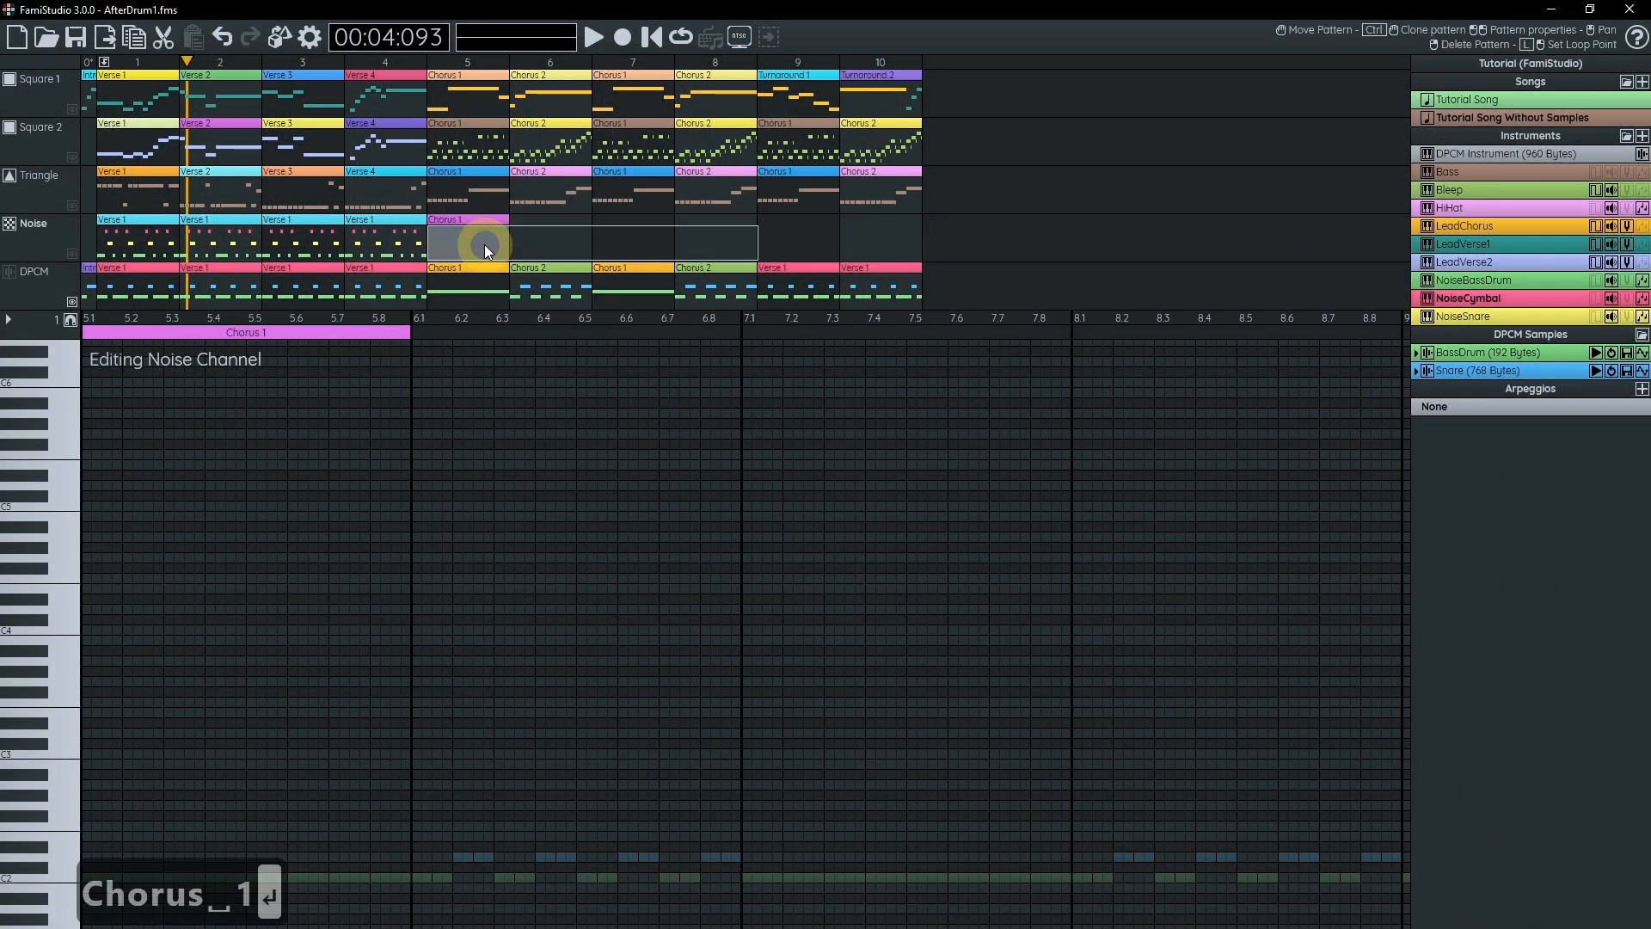
double_click(566, 224)
type("Chorus 2")
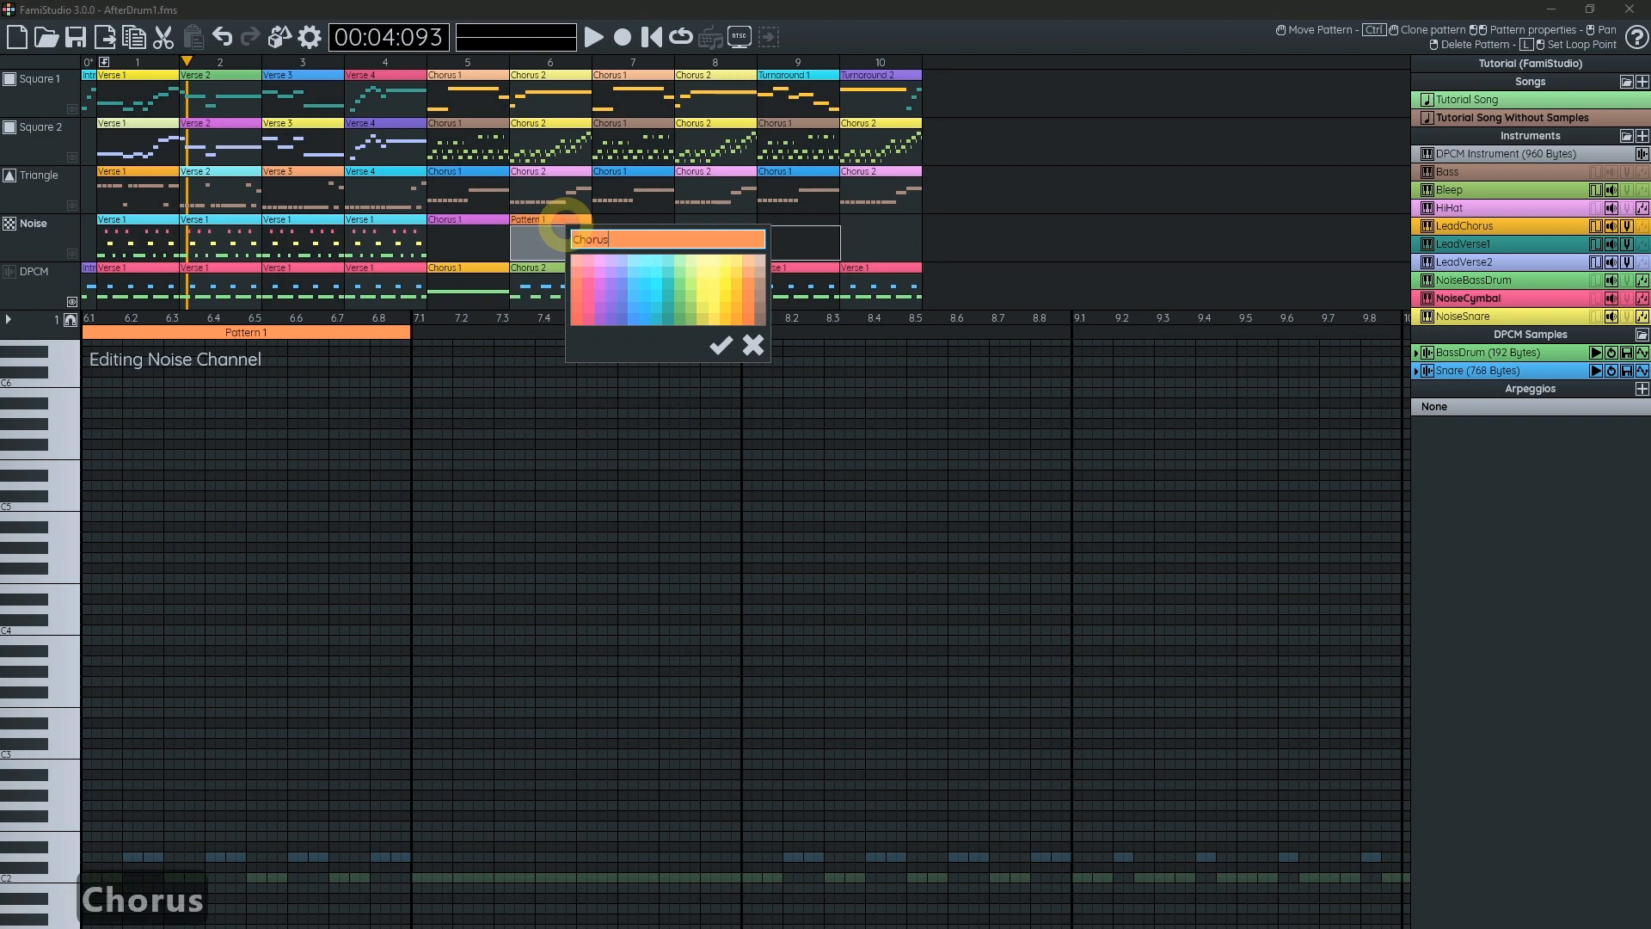
key("Return")
- Repeat the Noise channel's Chorus 1 and Chorus 2 pair in columns 7 to 8 and 9 to 10
left_click(462, 244)
left_click(549, 238, "shift")
mouse_move(483, 244)
left_mouse_down()
mouse_move(818, 233)
mouse_move(803, 232)
left_mouse_up()
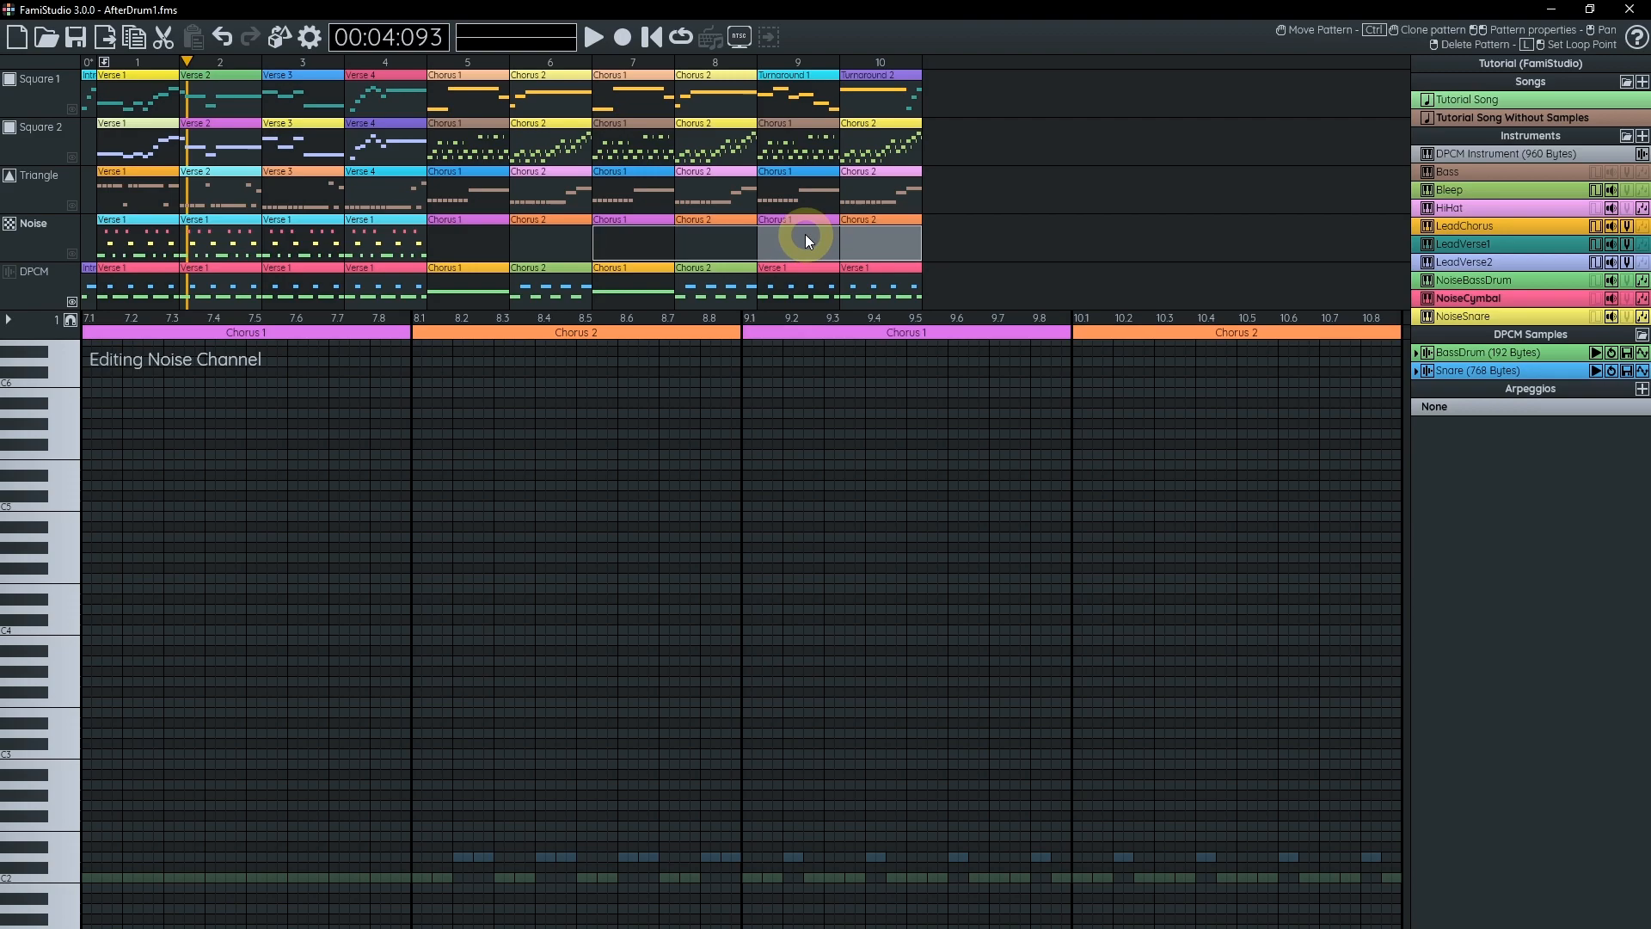
- Set snapping to 2 and place half-beat NoiseSnare D3 notes at the start of all eight beats in the Noise channel's Chorus 1
left_click(430, 232)
left_click_drag(406, 533, 710, 406)
left_click_drag(406, 632, 488, 660)
scroll(457, 628, "up", 1)
scroll(523, 578, "up", 1)
left_click_drag(524, 578, 629, 613)
scroll(527, 597, "down", 1)
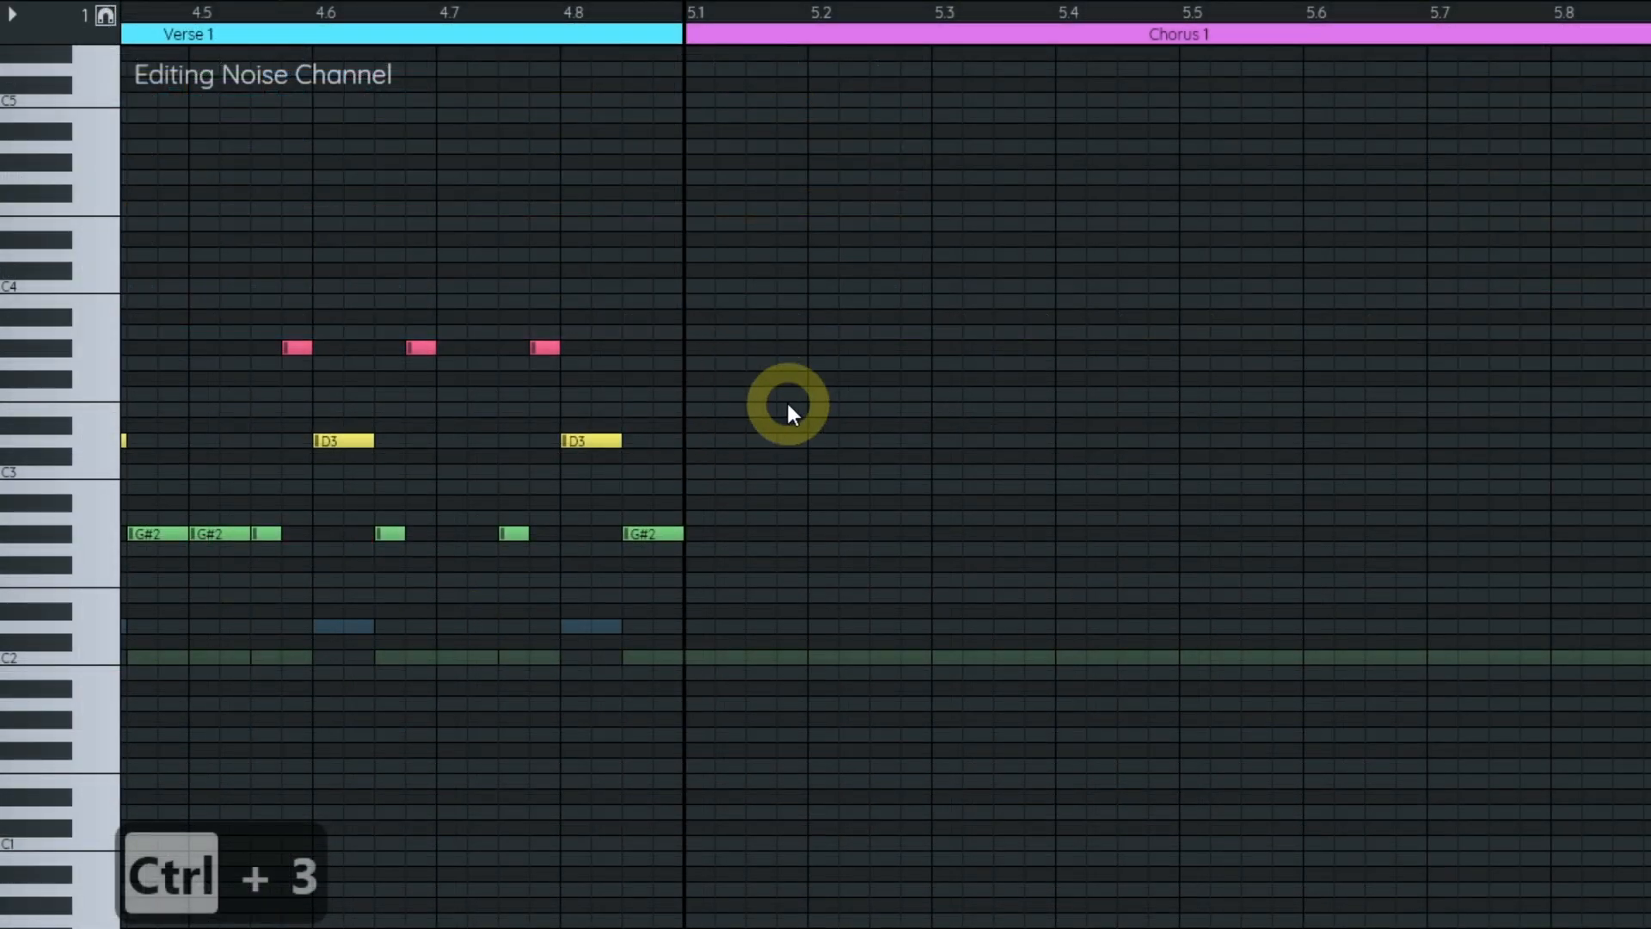
left_click(107, 17)
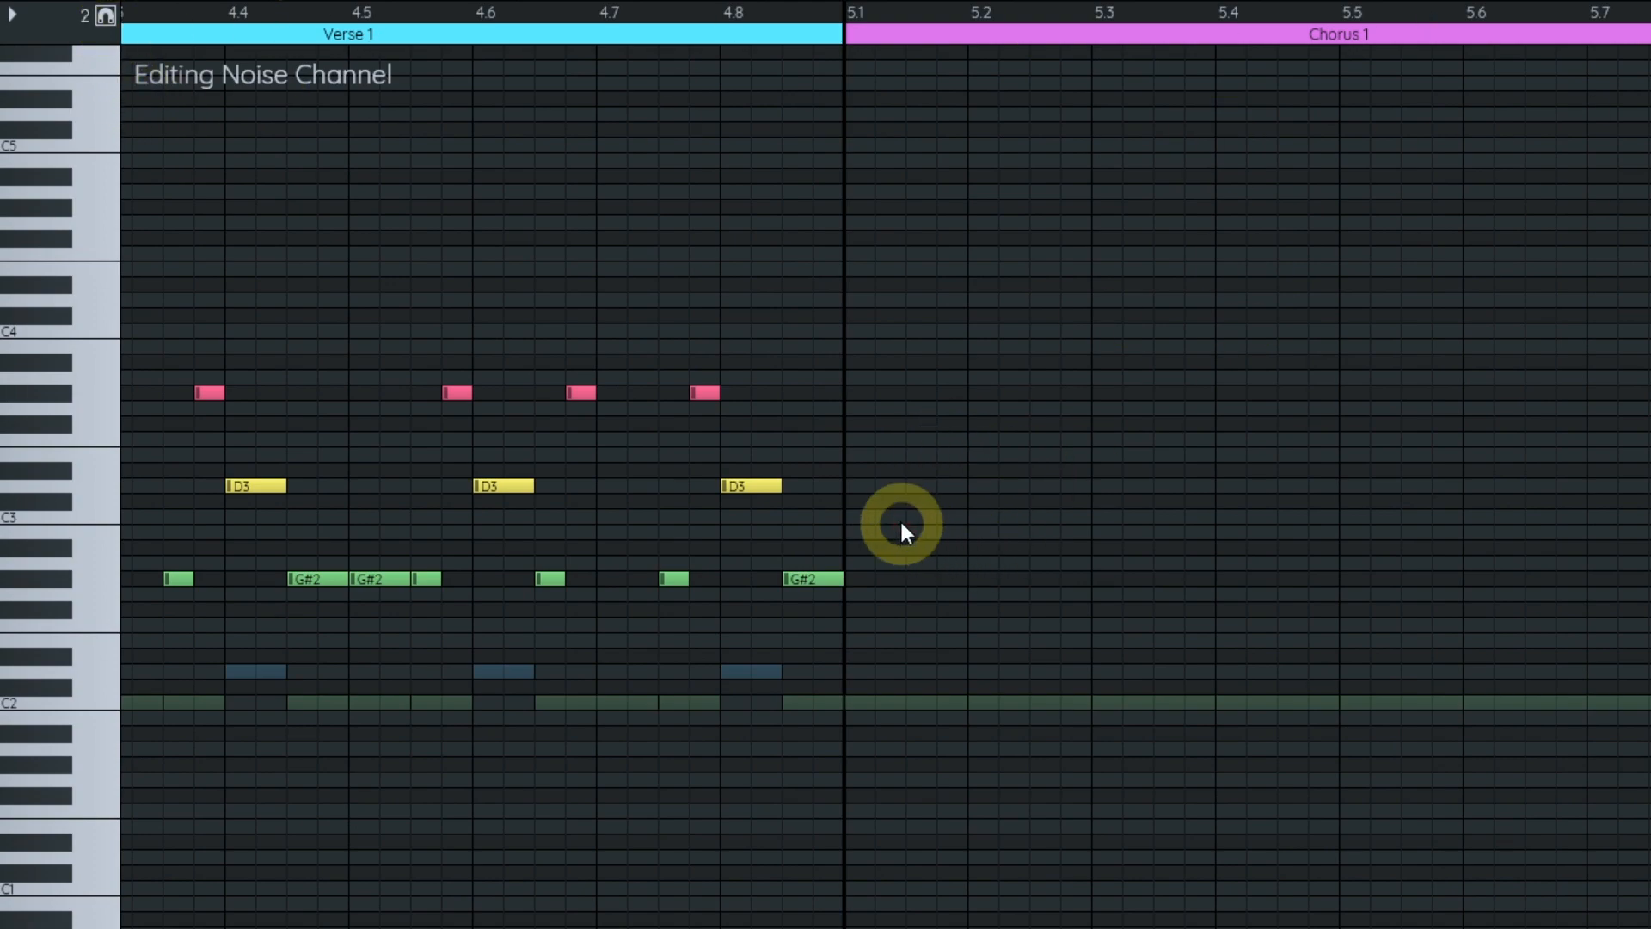
left_click_drag(900, 519, 664, 478)
key("ctrl+z")
left_click(787, 469)
left_click(894, 465)
left_click(1154, 469)
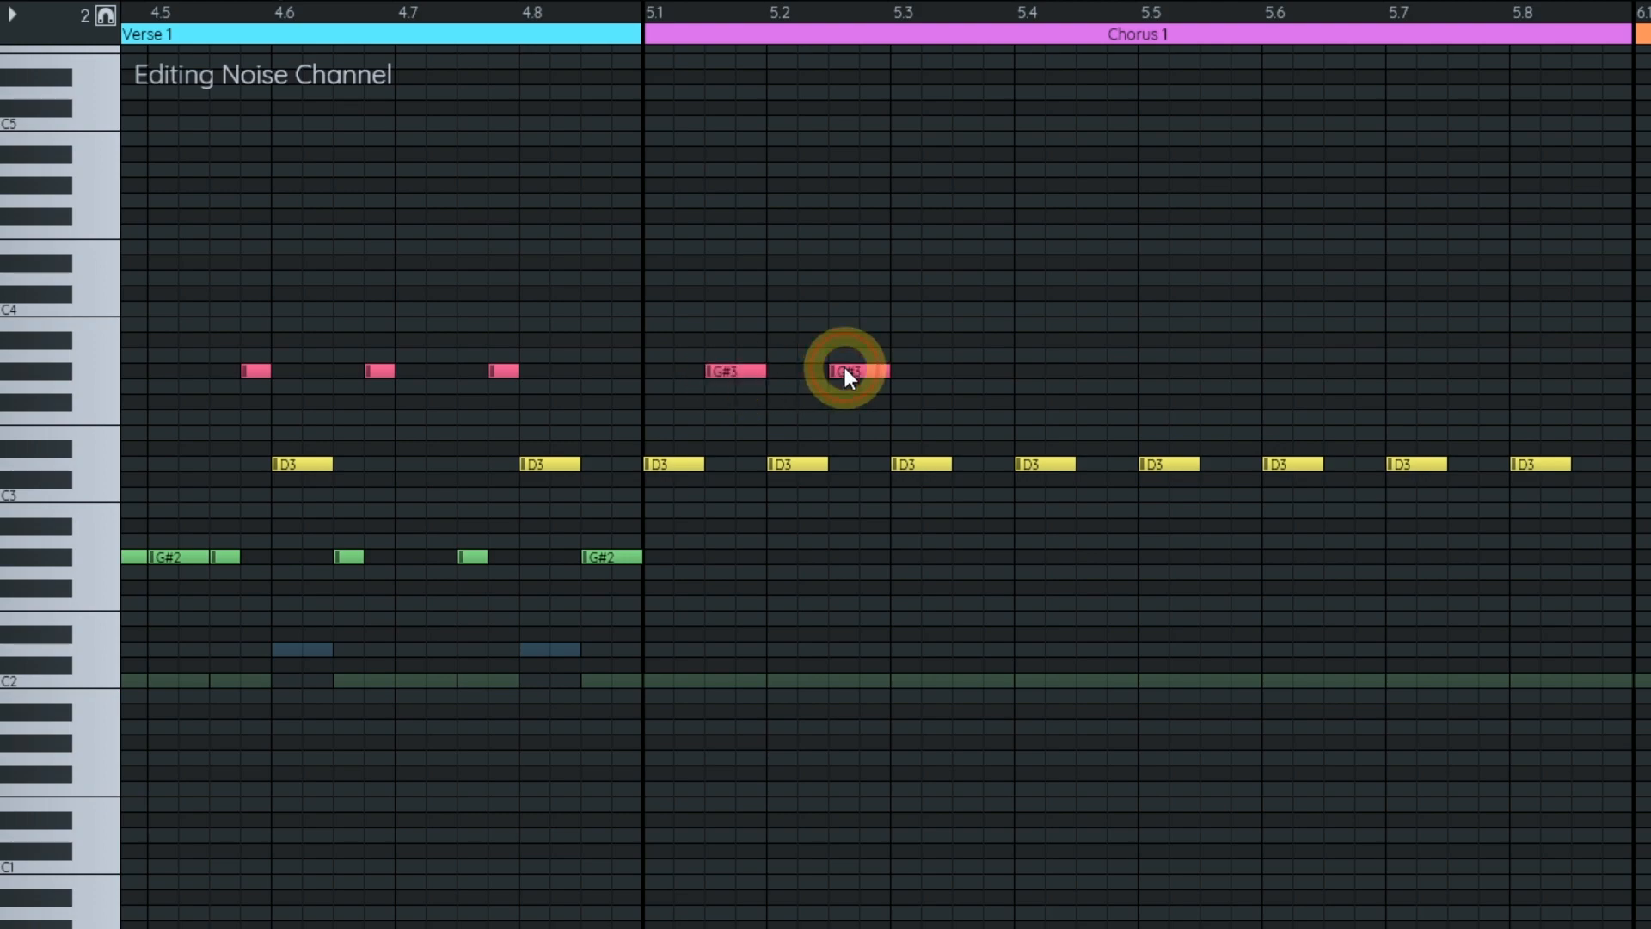
- Fill the second half of all eight beats in Chorus 1 with NoiseCymbal G#3 notes
left_click(1107, 375)
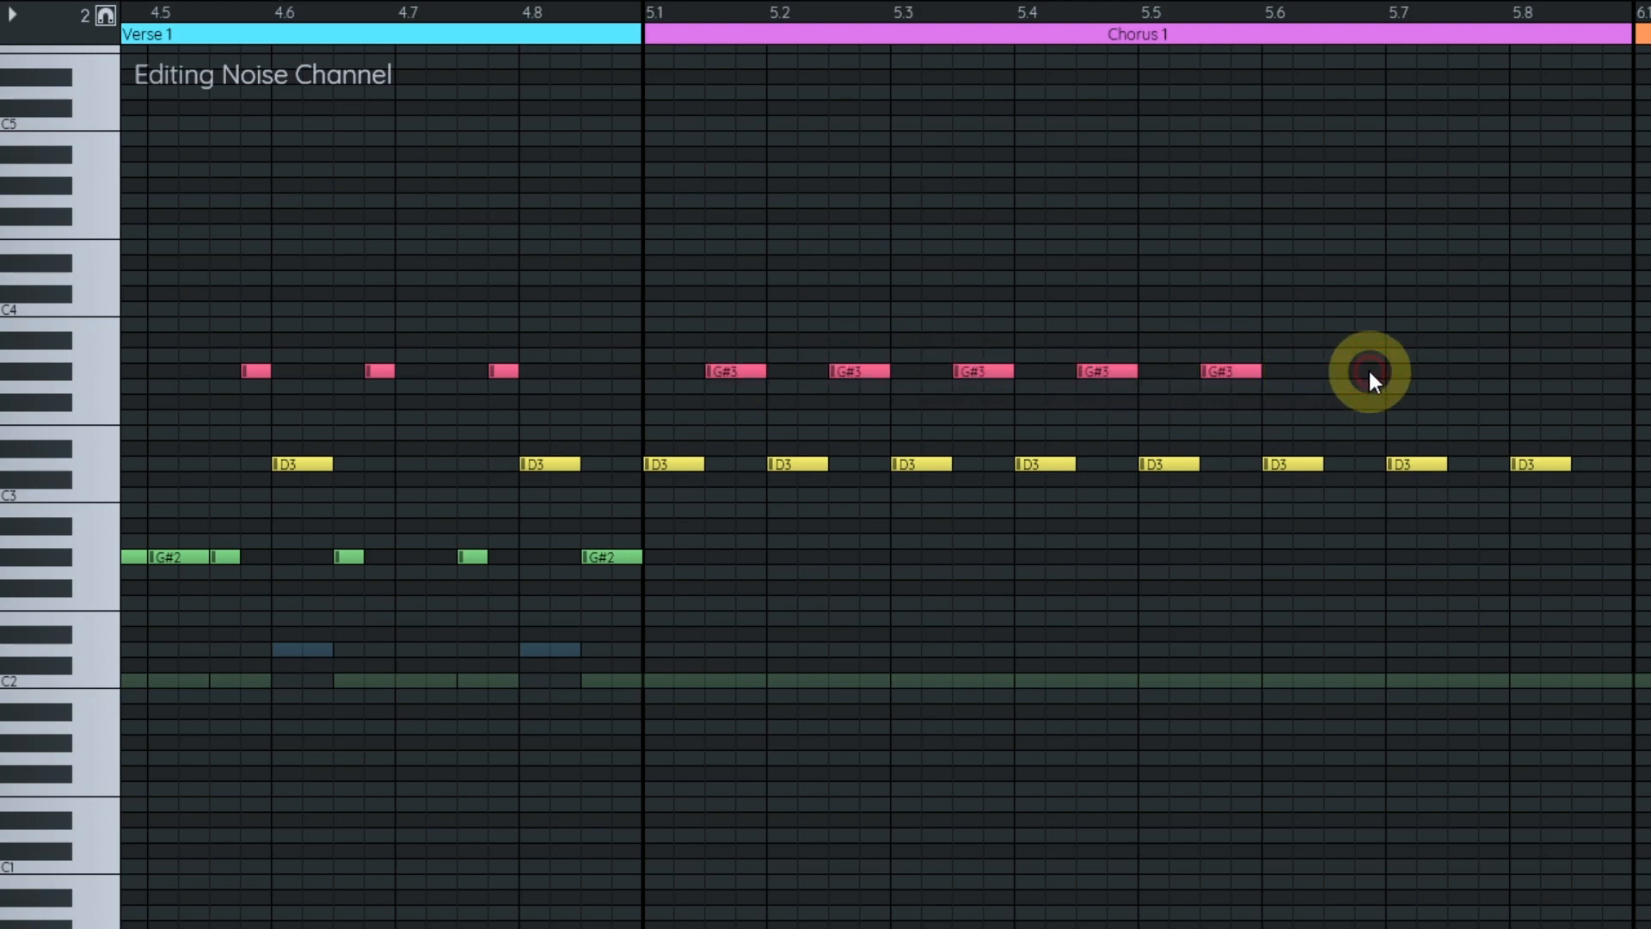
left_click_drag(1262, 374, 657, 358)
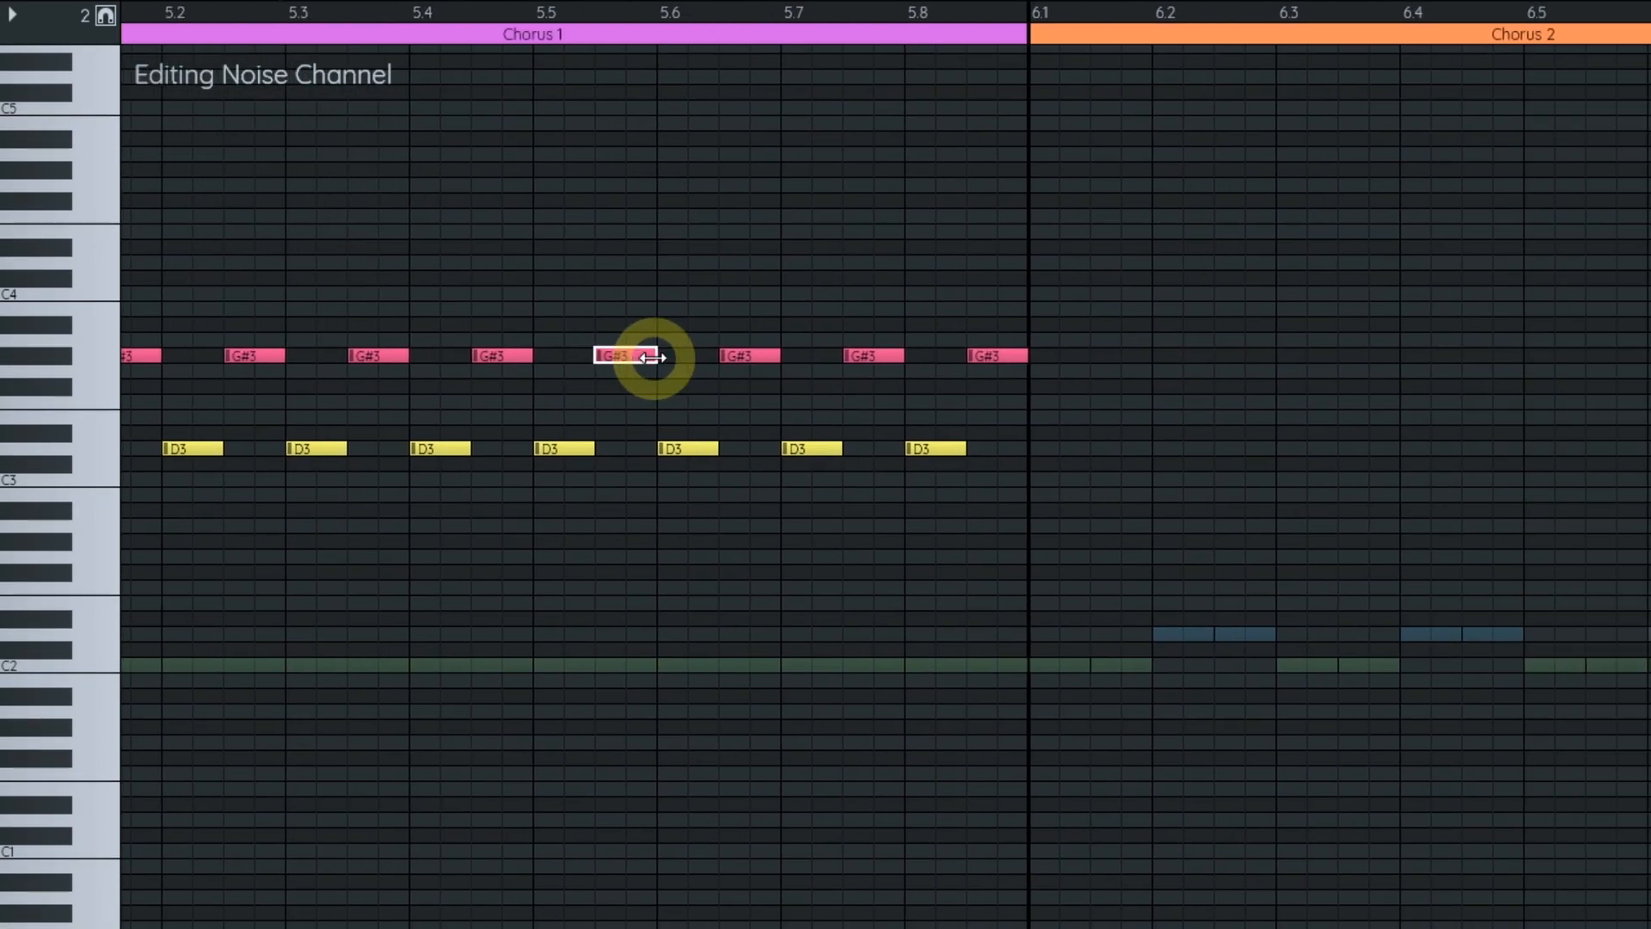
left_click_drag(805, 442, 503, 442)
- In Noise pattern Chorus 2, place two half-beat NoiseBassDrum G#2 notes on each odd beat and two NoiseSnare D3 notes on each even beat
left_click_drag(956, 568, 838, 611)
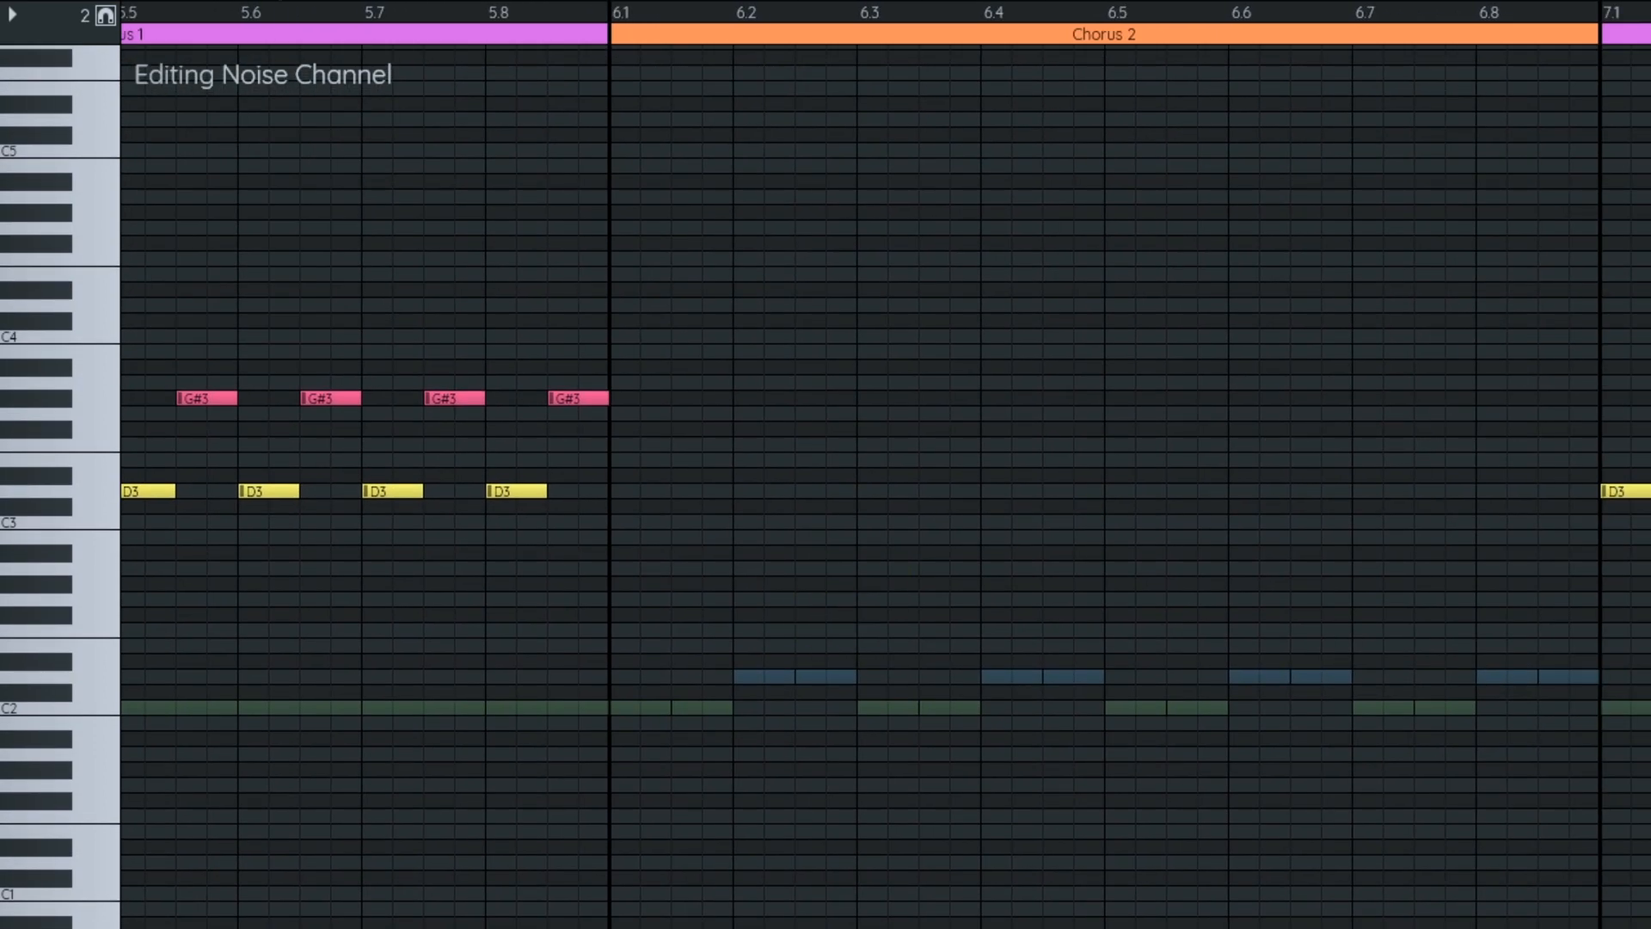
left_click_drag(1212, 383, 850, 316)
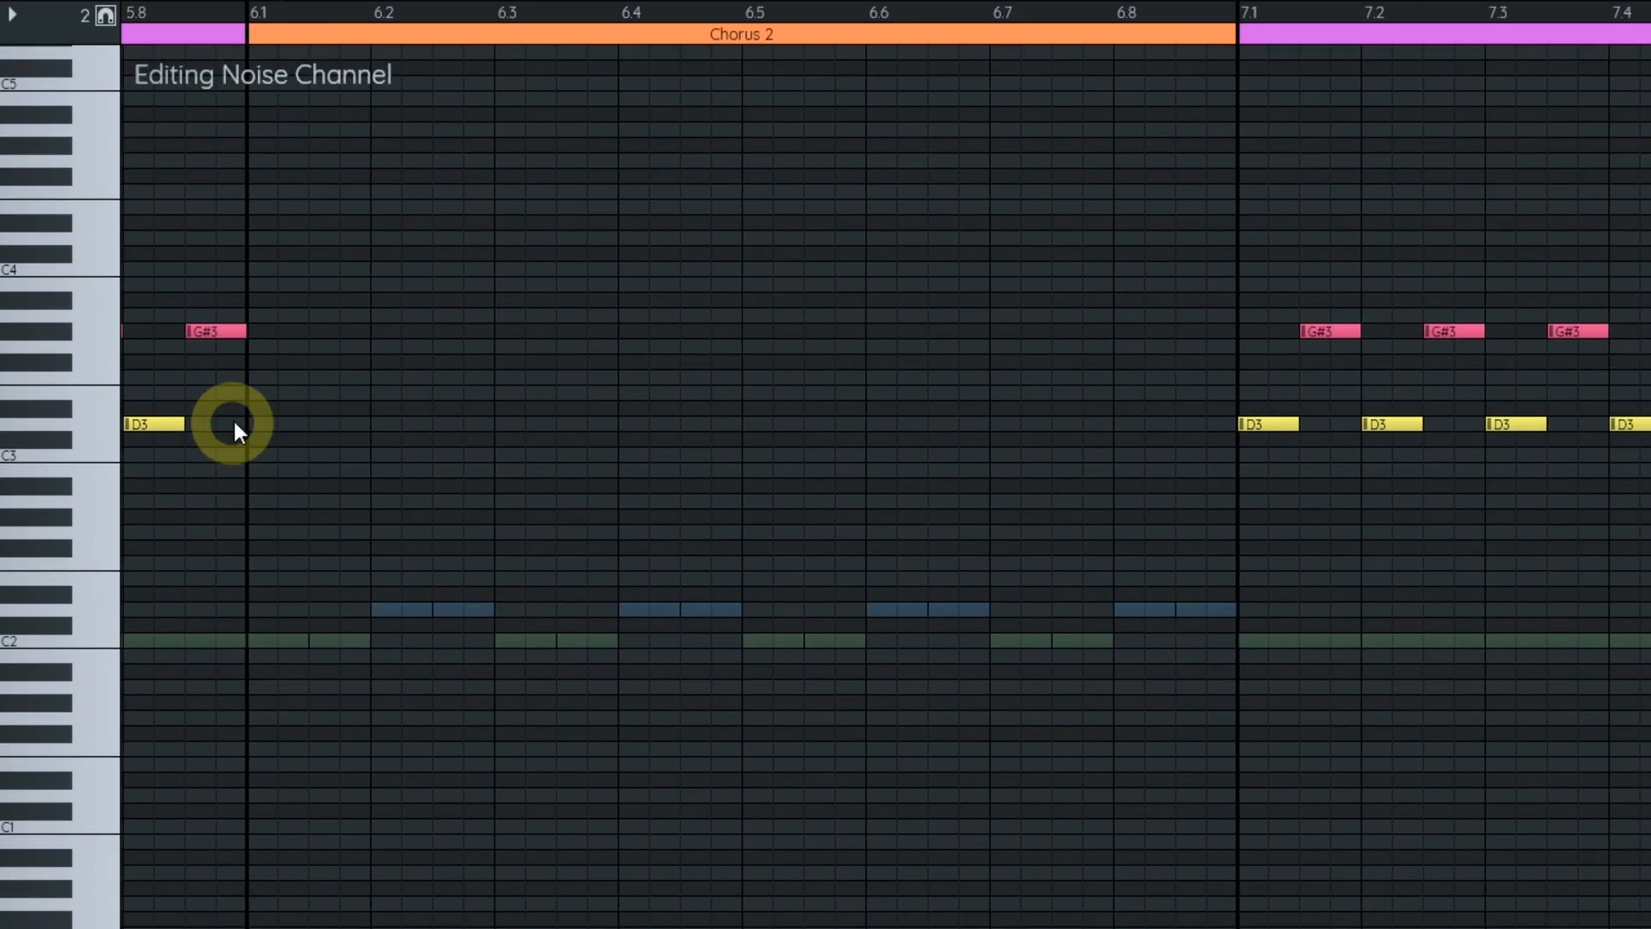
left_click_drag(273, 496, 373, 488)
left_click(851, 487)
left_click(636, 458)
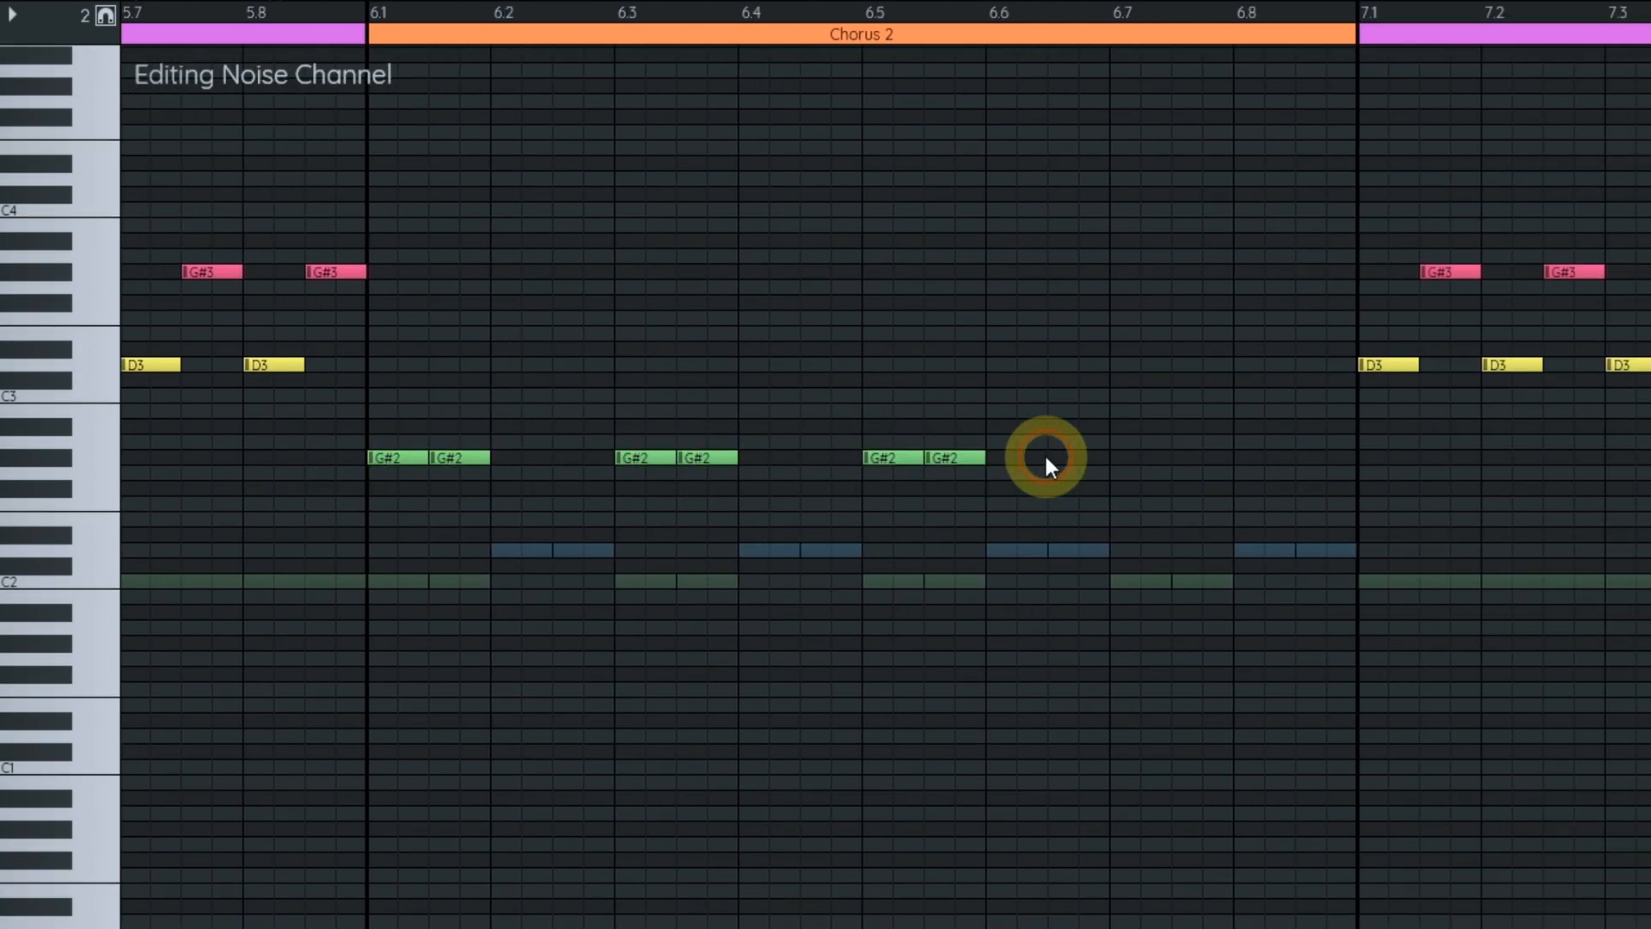
left_click(516, 365)
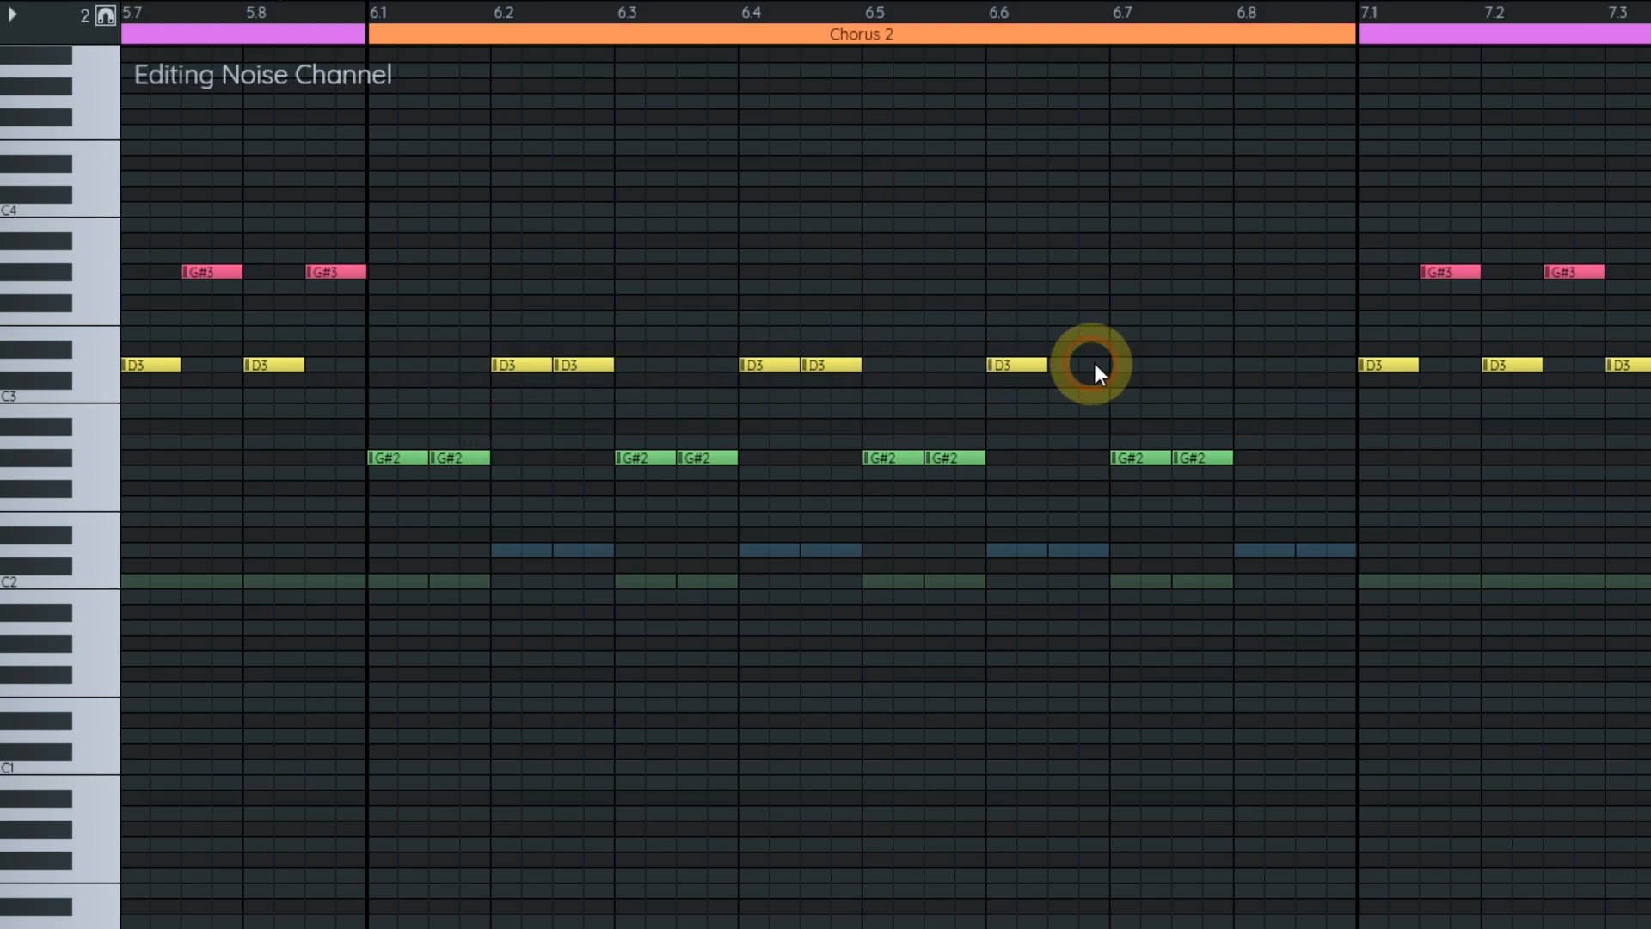
left_click(1270, 365)
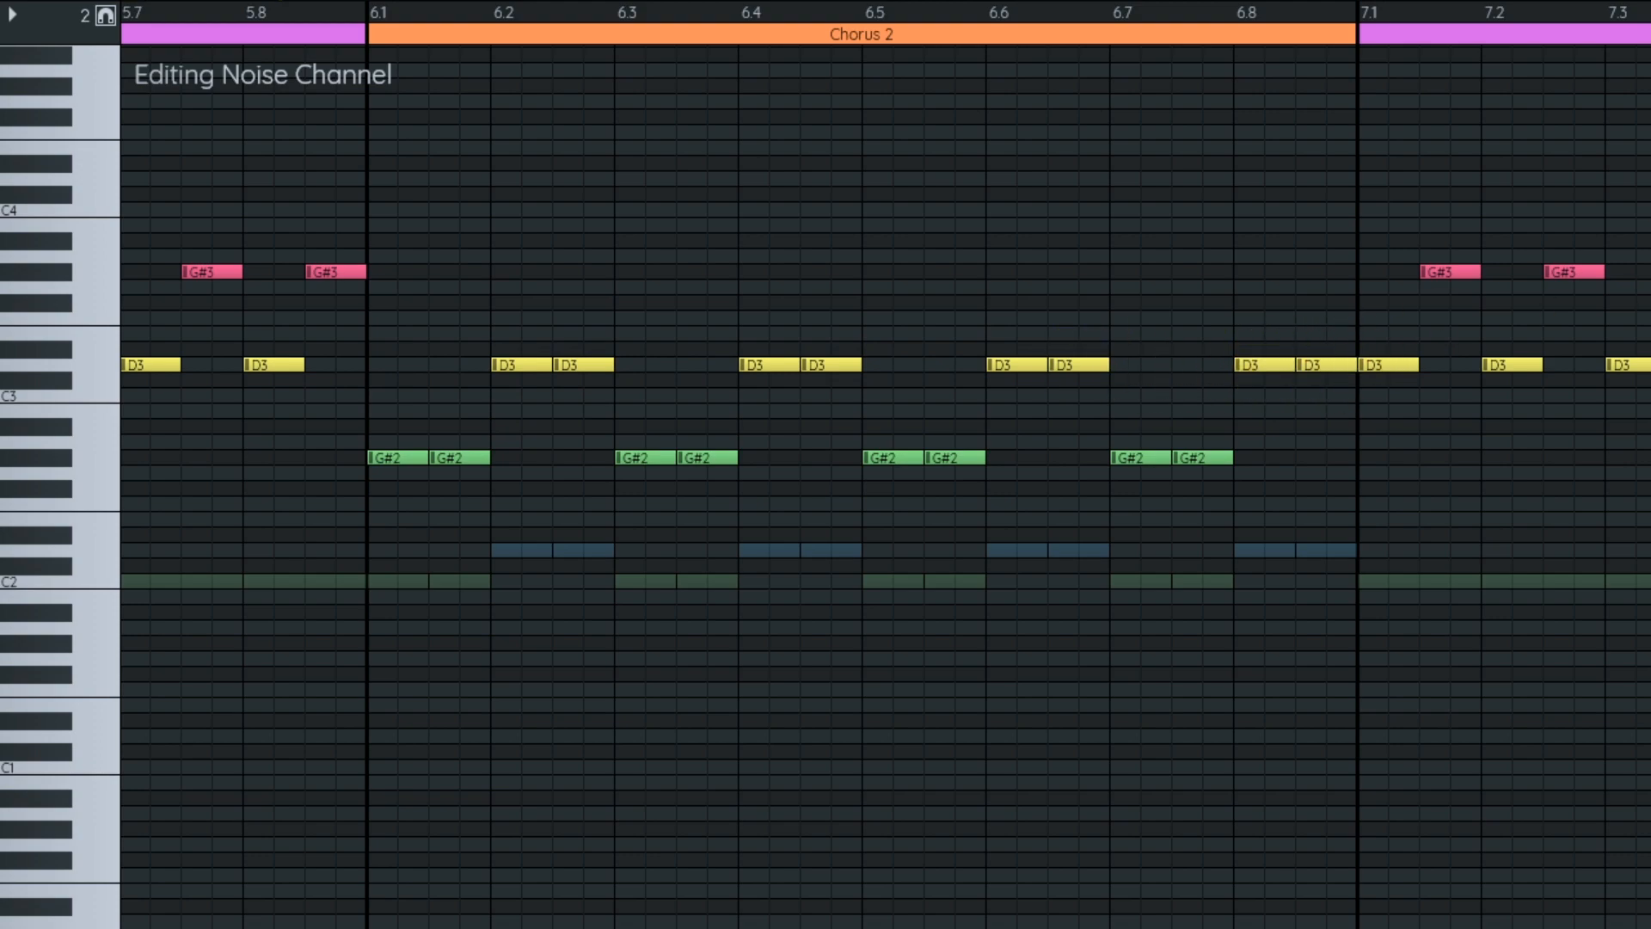
- Set snapping to 1 and place quarter-beat NoiseCymbal G#3 notes at the end of beats 1, 2, 3, 5, 6 and 7 in Chorus 2
scroll(101, 18, "down", 1)
left_click_drag(633, 286, 457, 270)
left_click(381, 273)
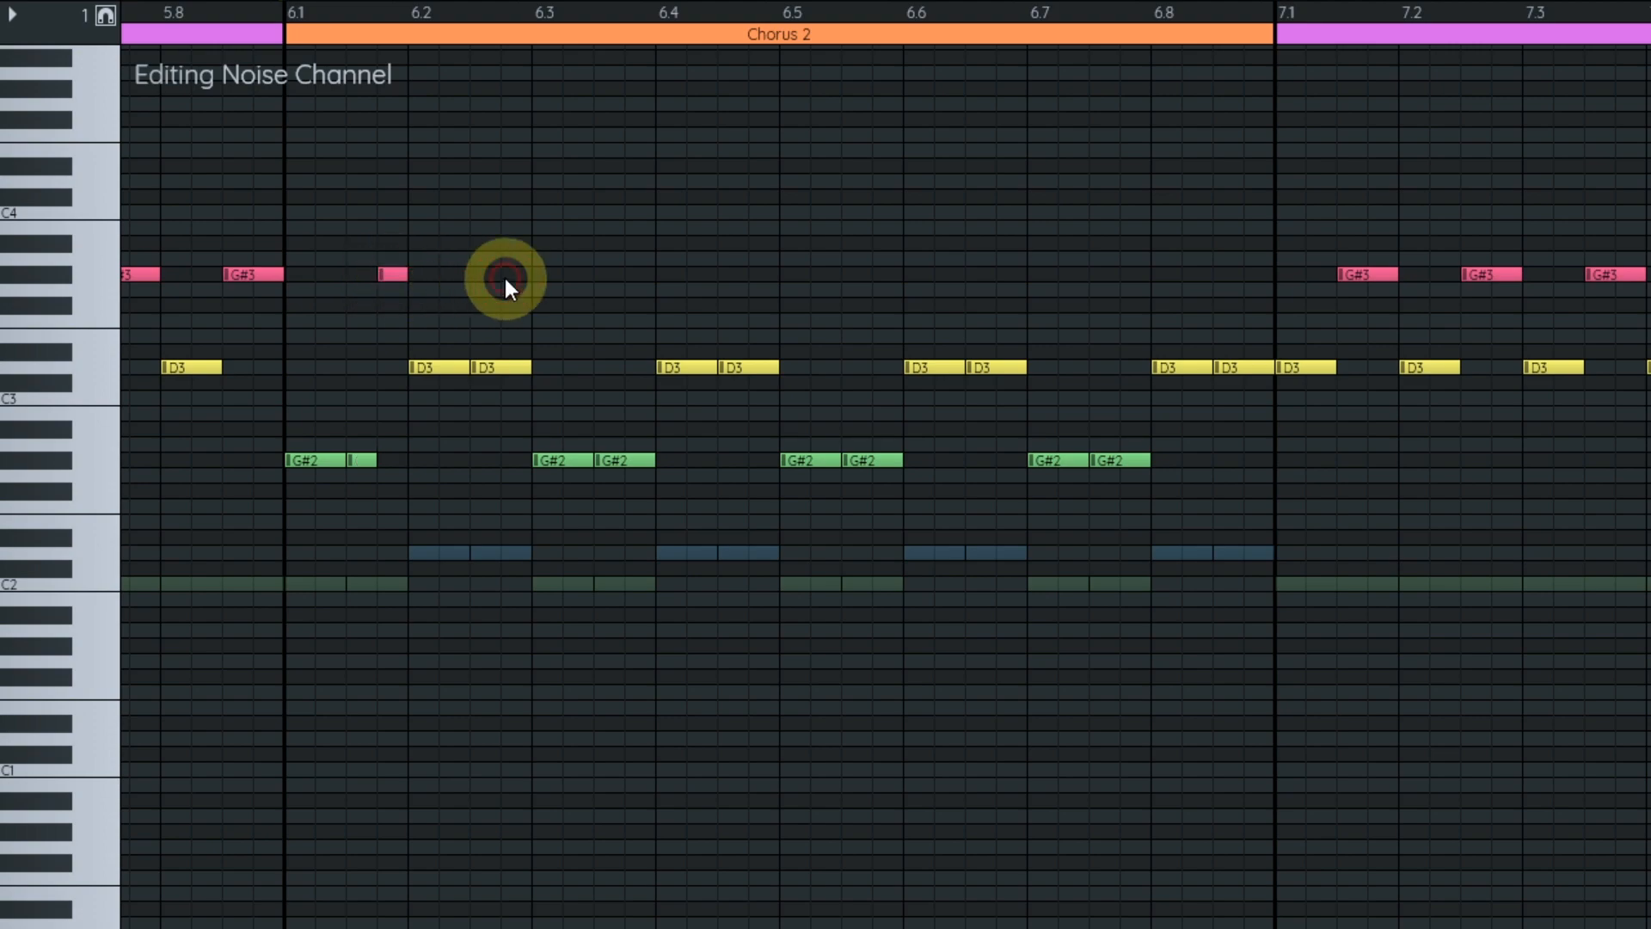
left_click(507, 274)
left_click(647, 275)
left_click(894, 273)
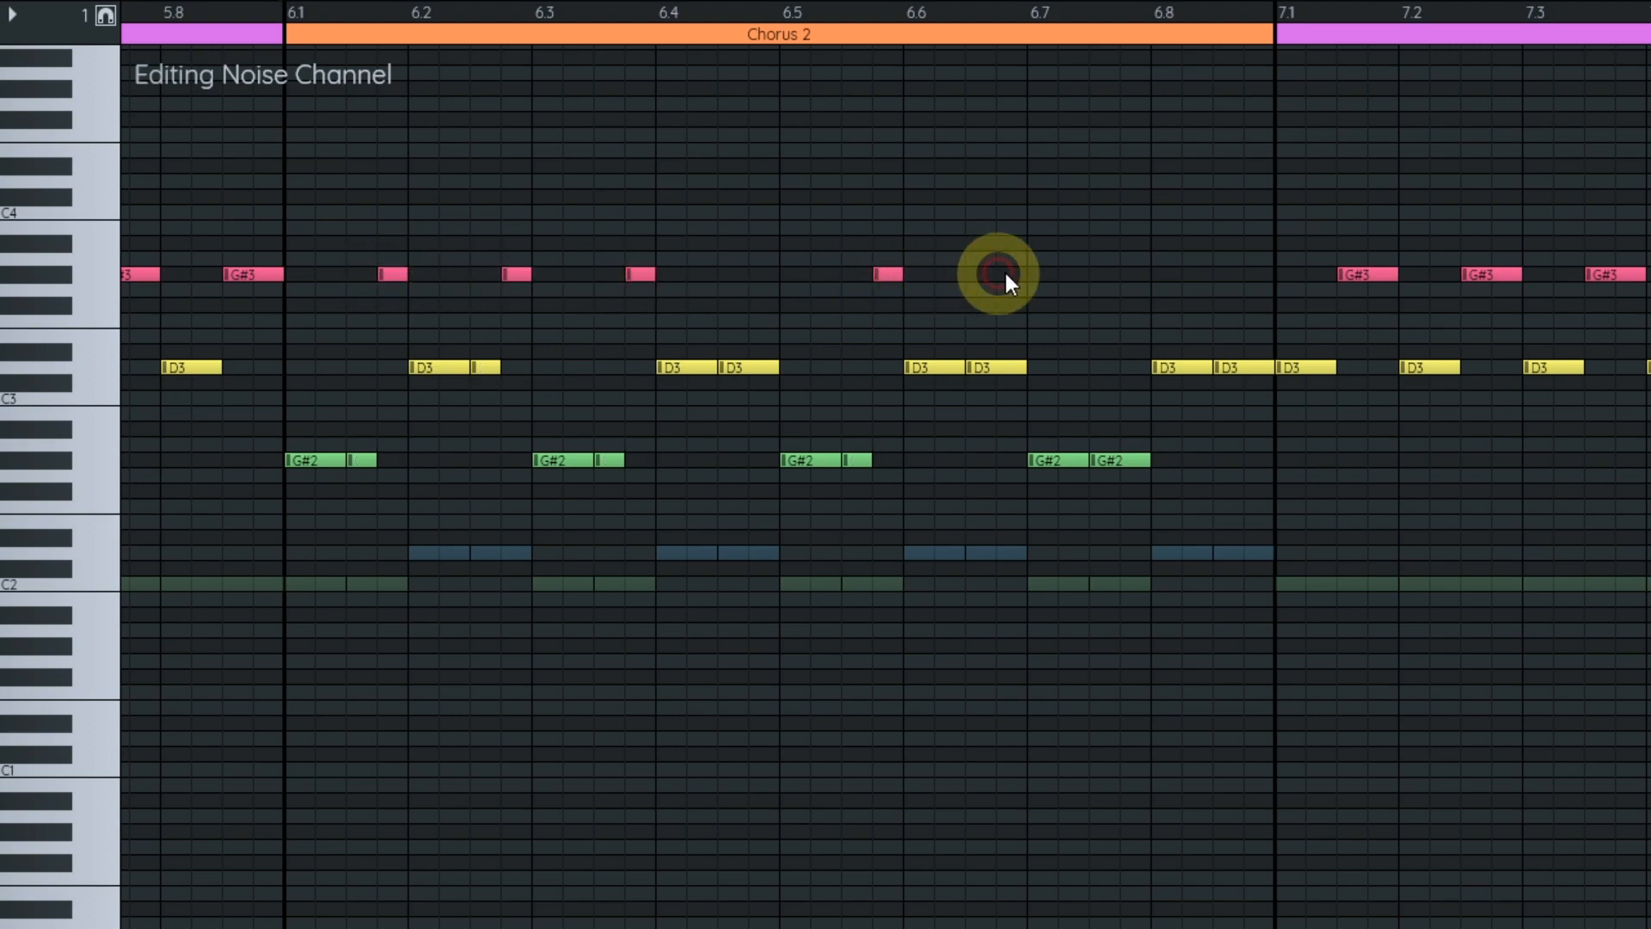
left_click(1004, 274)
left_click(1142, 275)
- Play the song from the end of column 4's Verse 1 to check the Noise drums through the chorus patterns
scroll(1118, 344, "down", 1)
scroll(1187, 413, "left", 3)
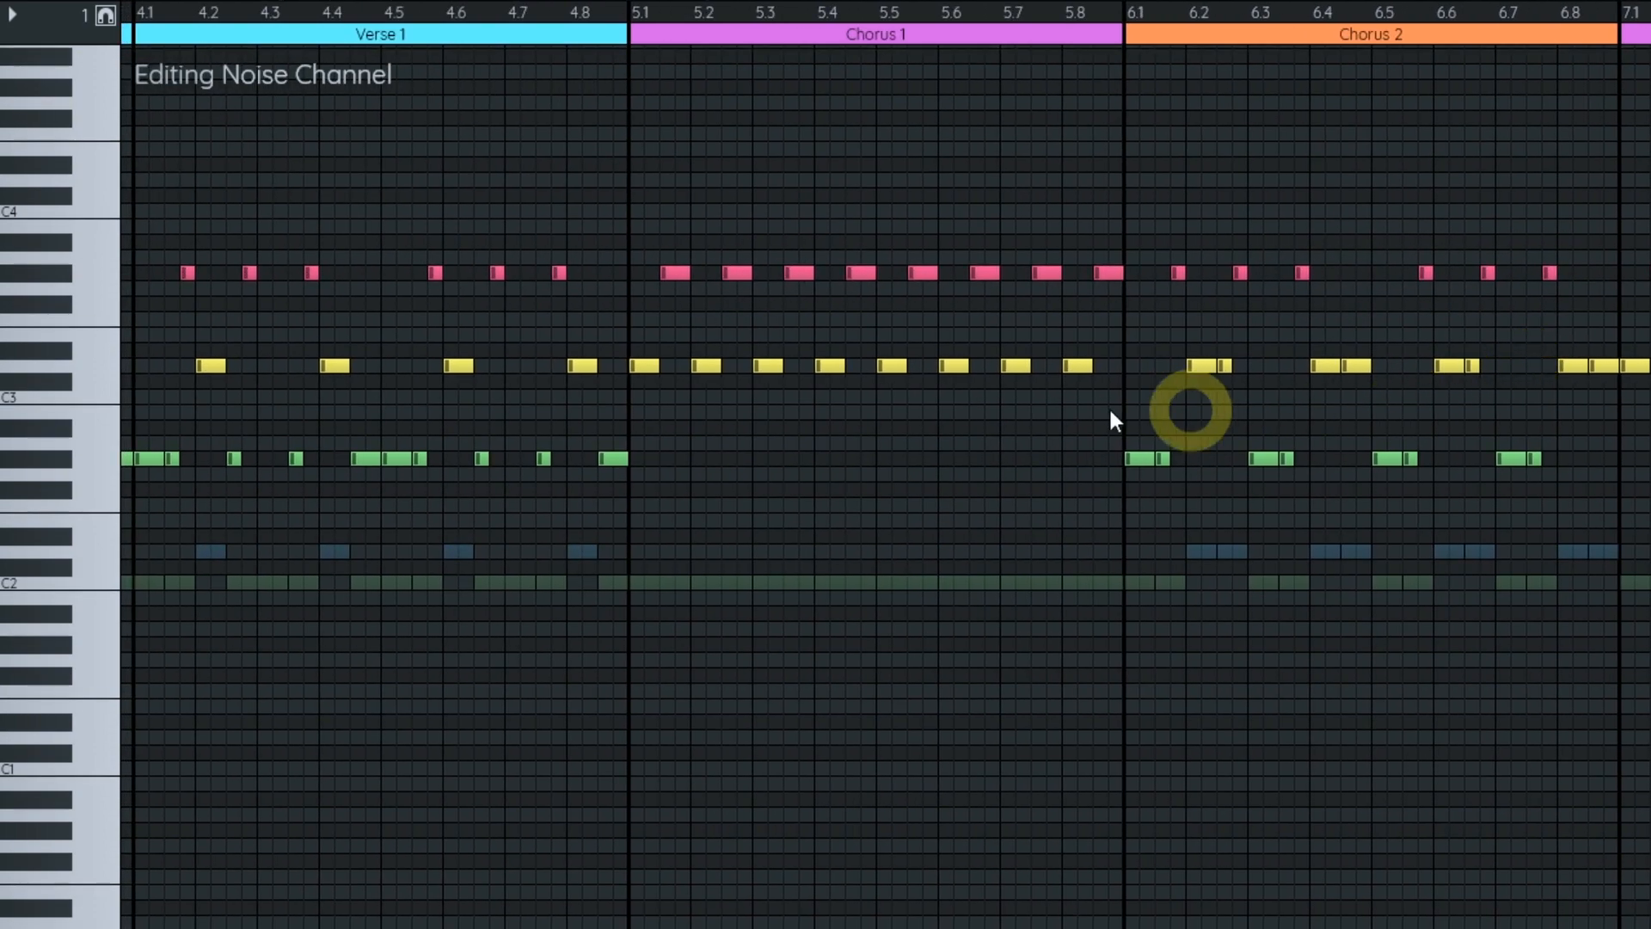
left_click(593, 25)
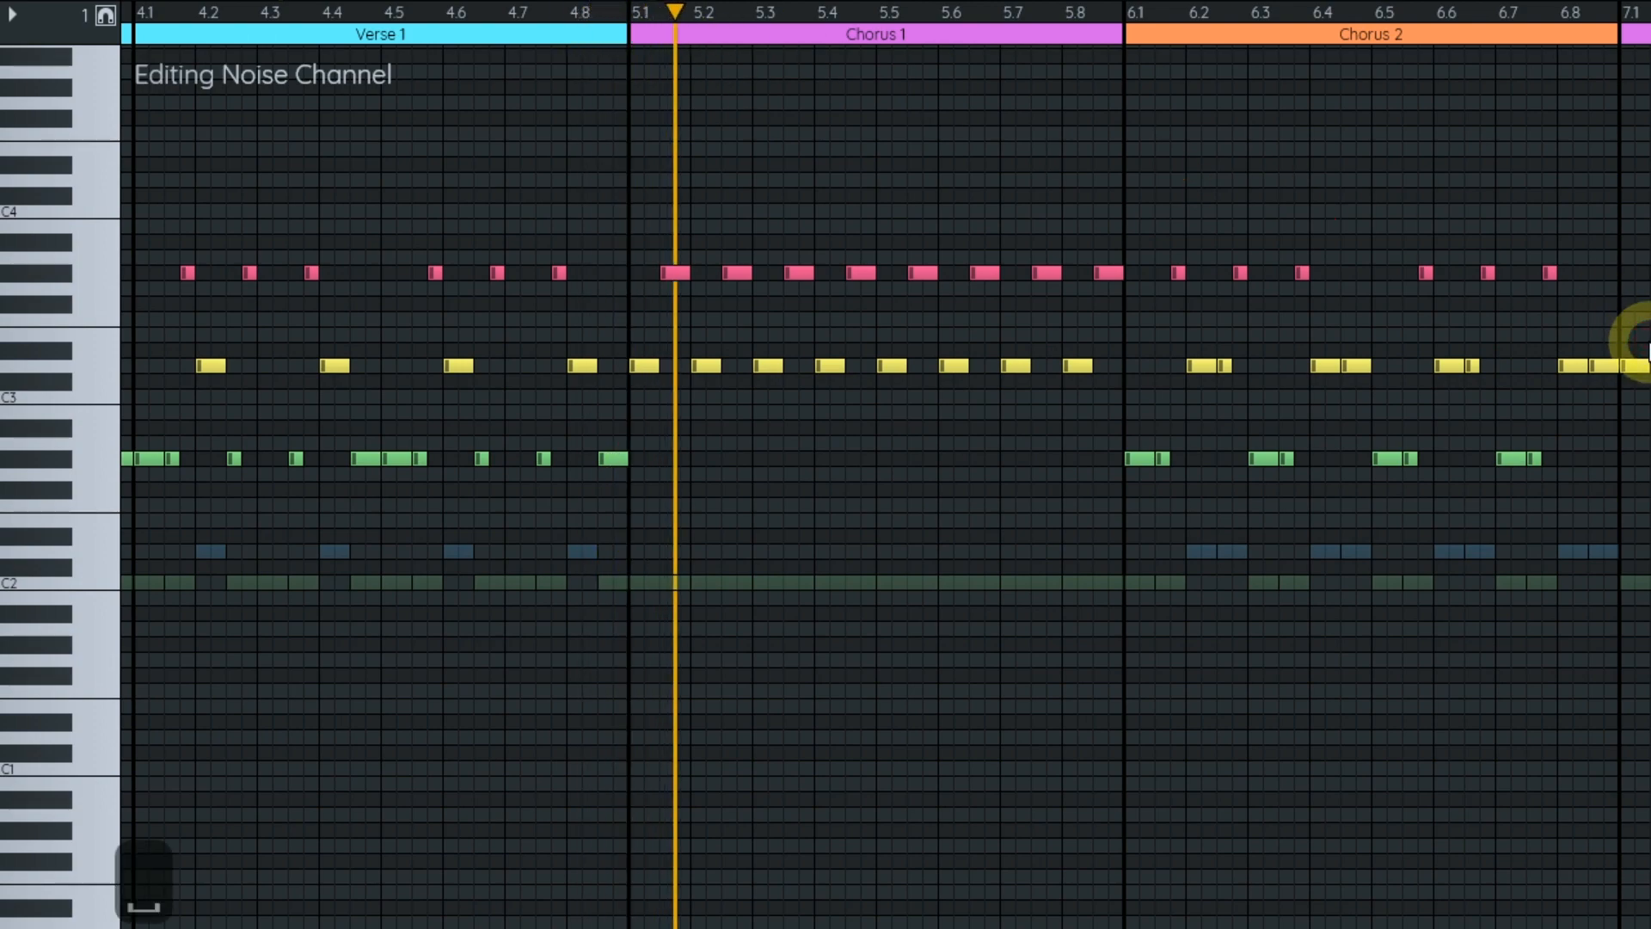
scroll(1194, 467, "right", 3)
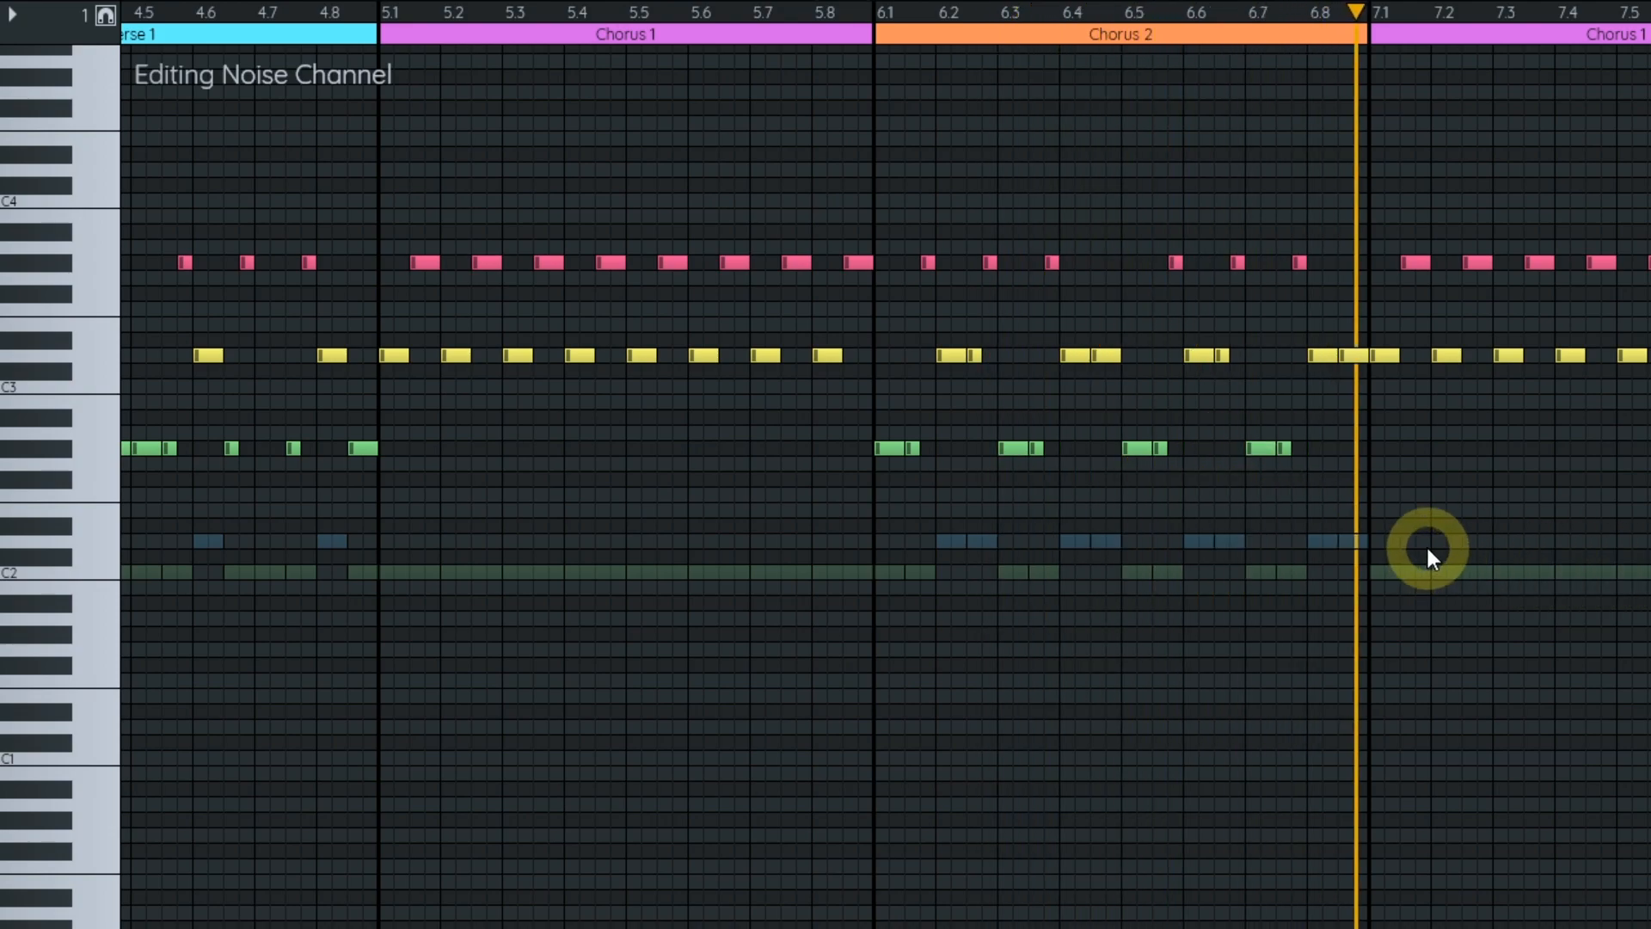
left_click_drag(1647, 378, 1168, 421)
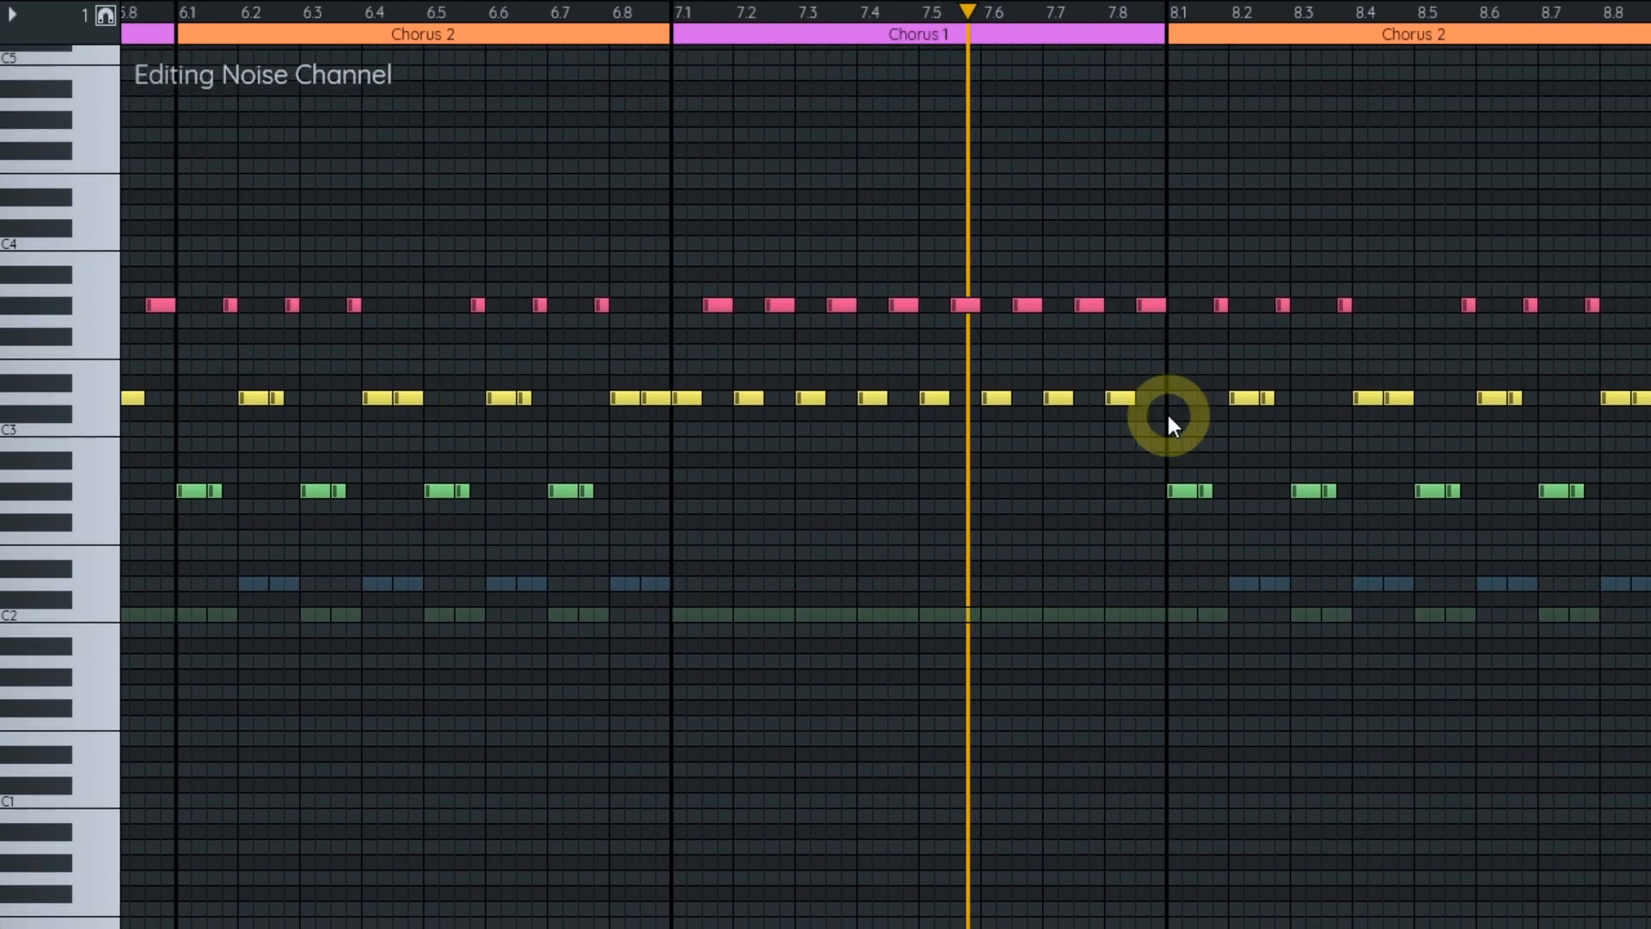
key("space")
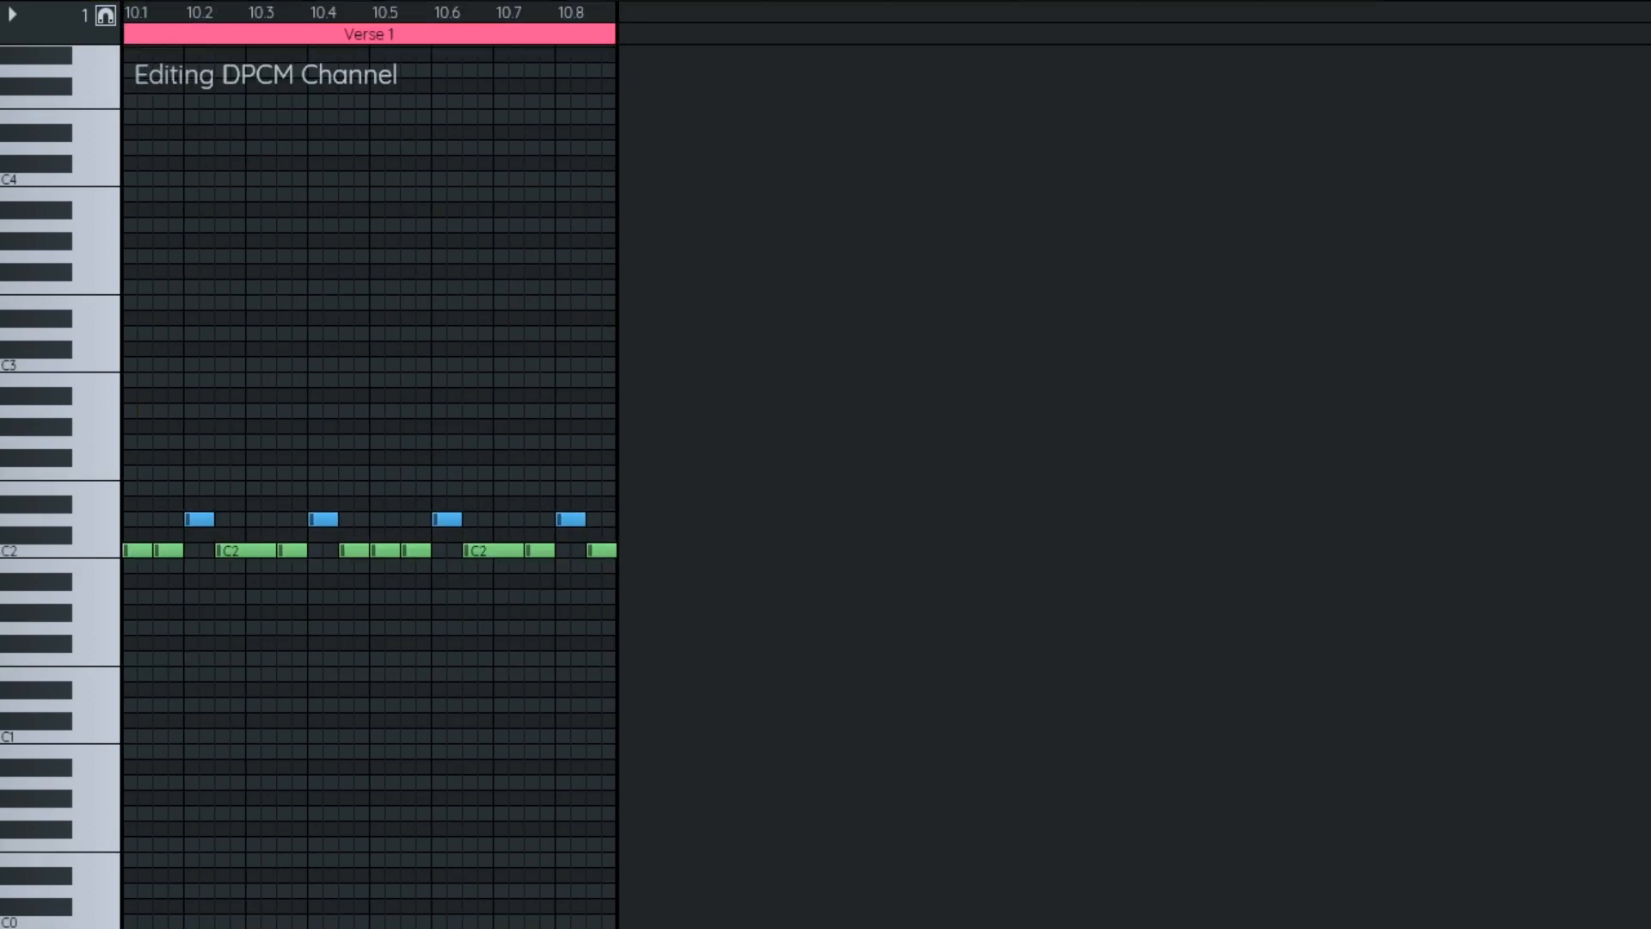
- Delete the patterns from the DPCM channel and play the sample-free song from the beginning
key("Delete")
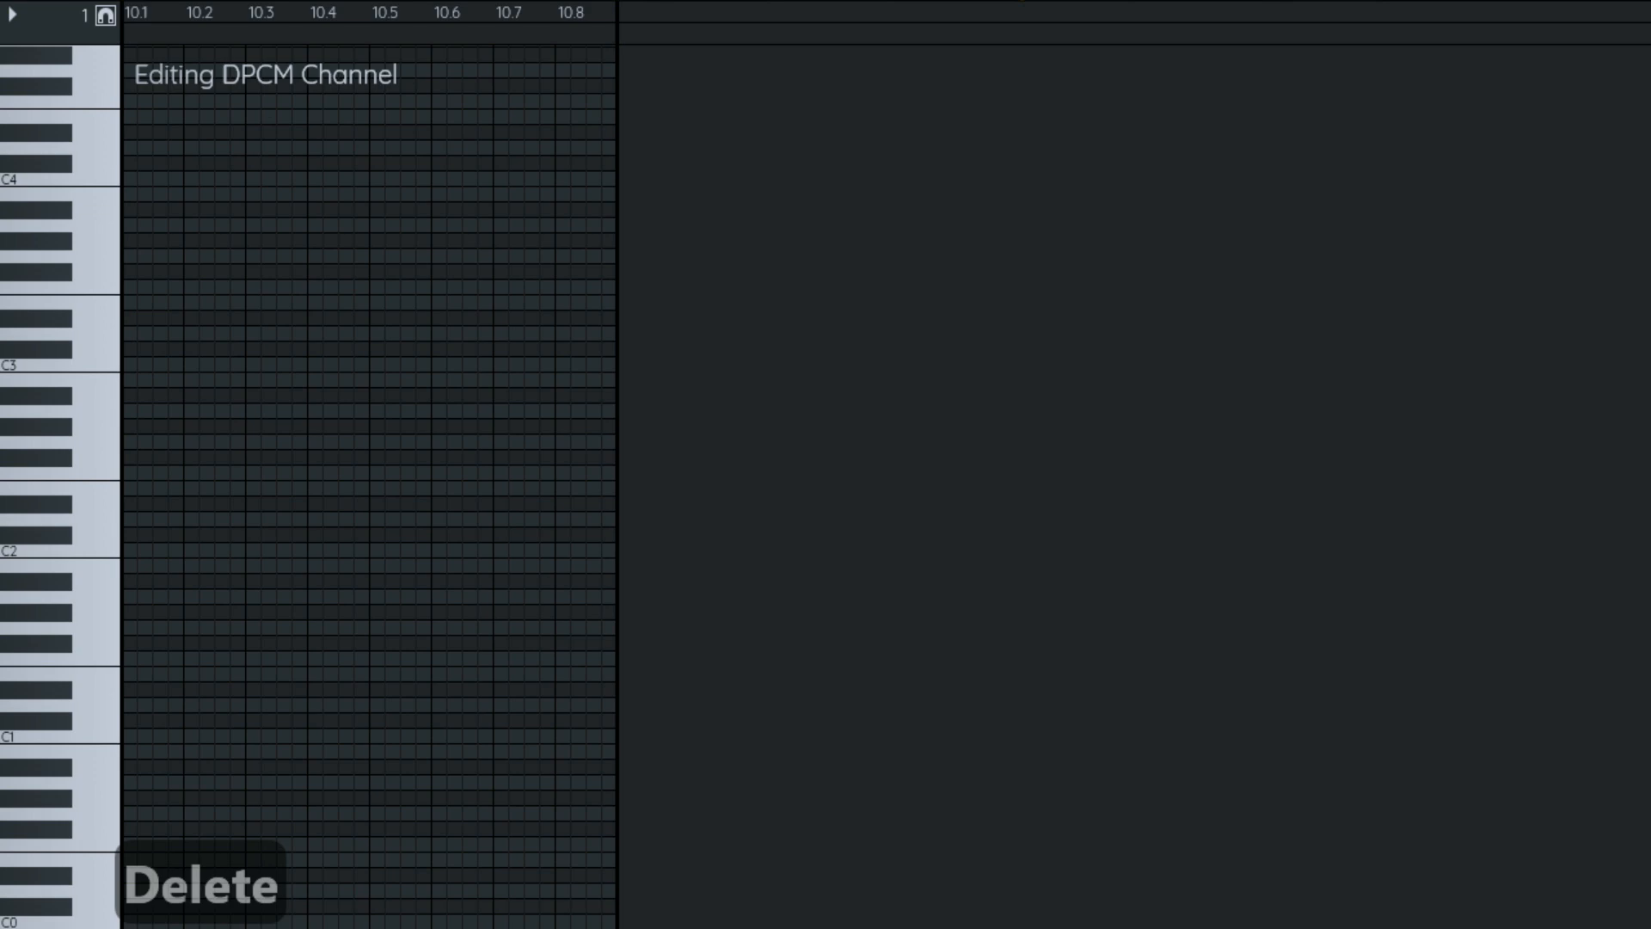
left_click_drag(293, 416, 489, 413)
key("ctrl+Home")
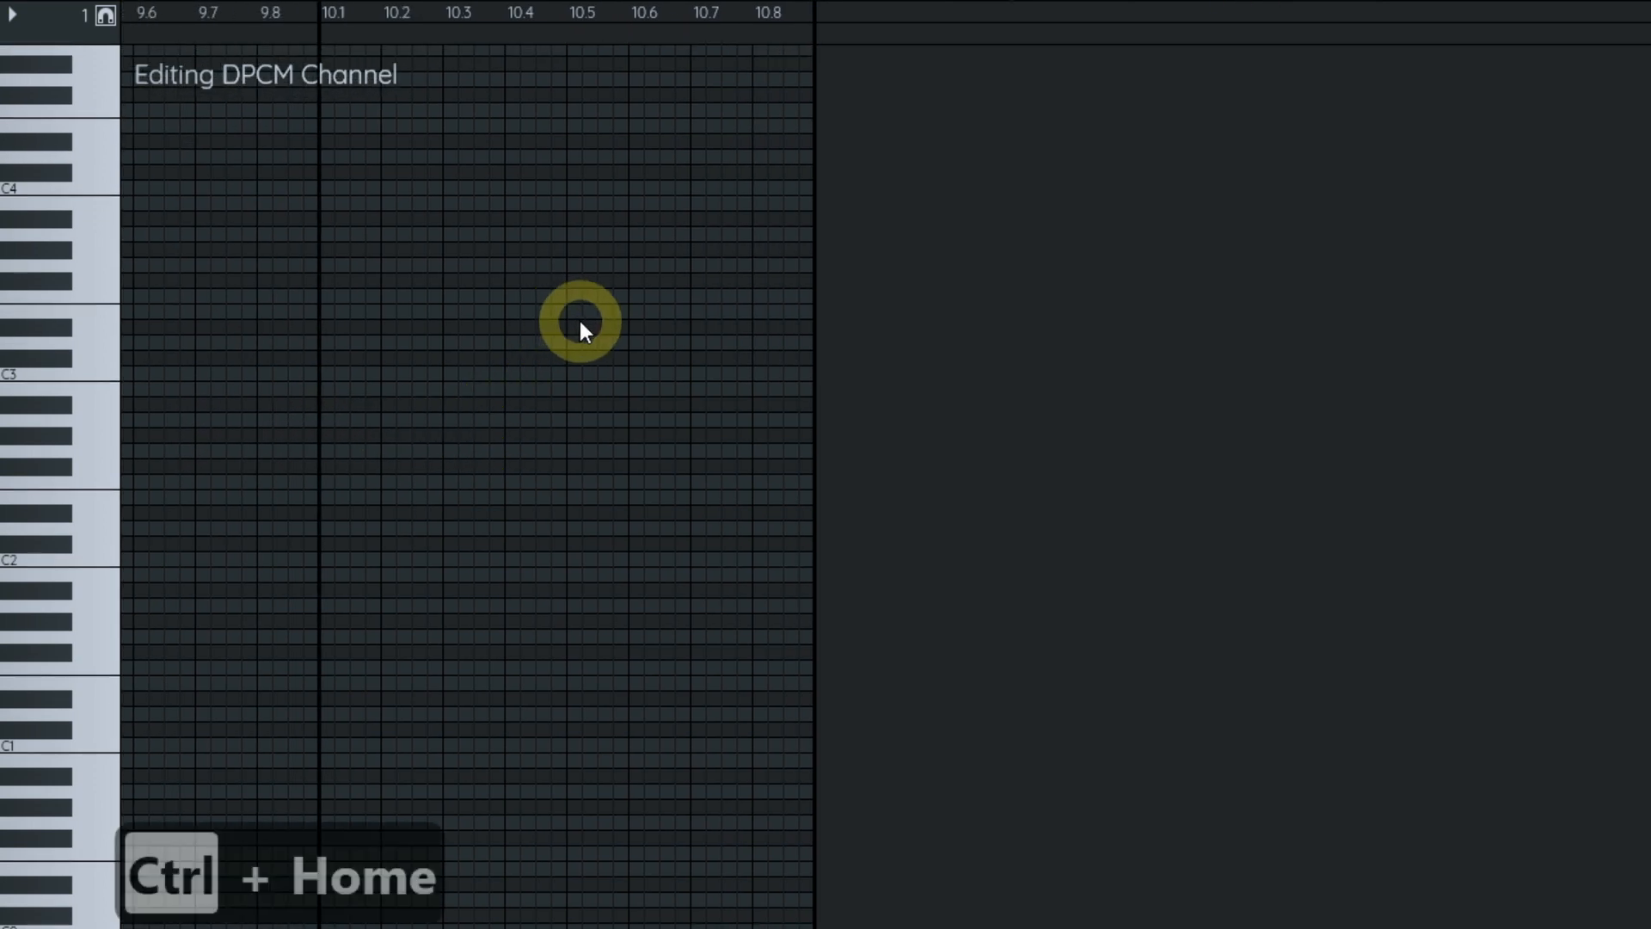
key("Home")
key("shift+space")
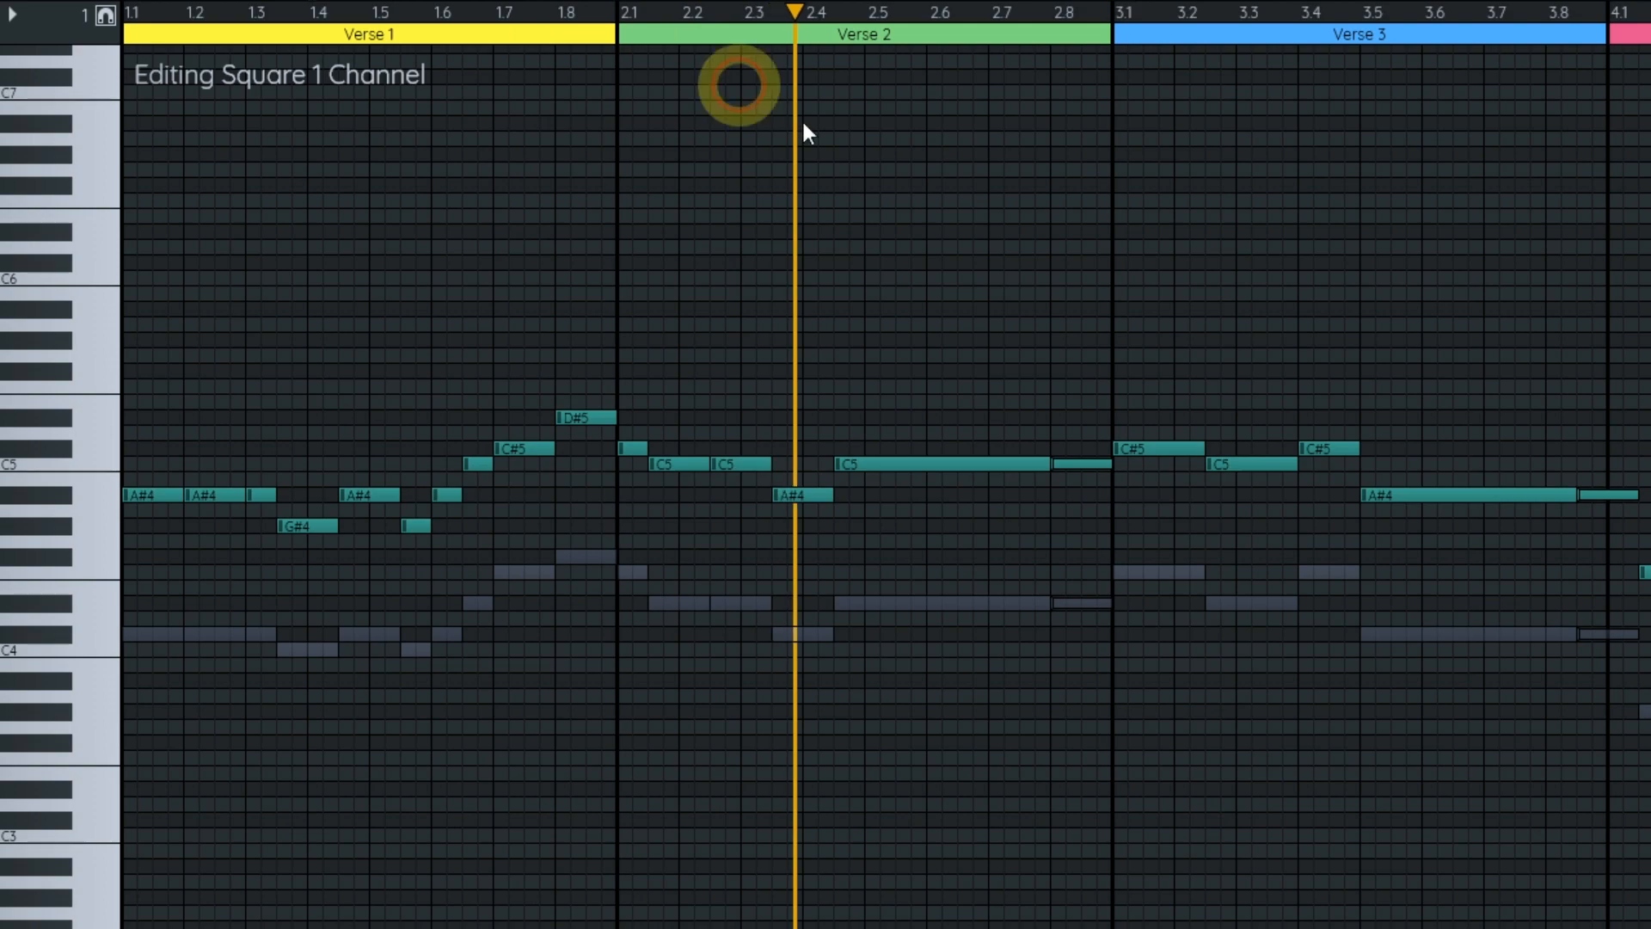
scroll(957, 227, "up", 1)
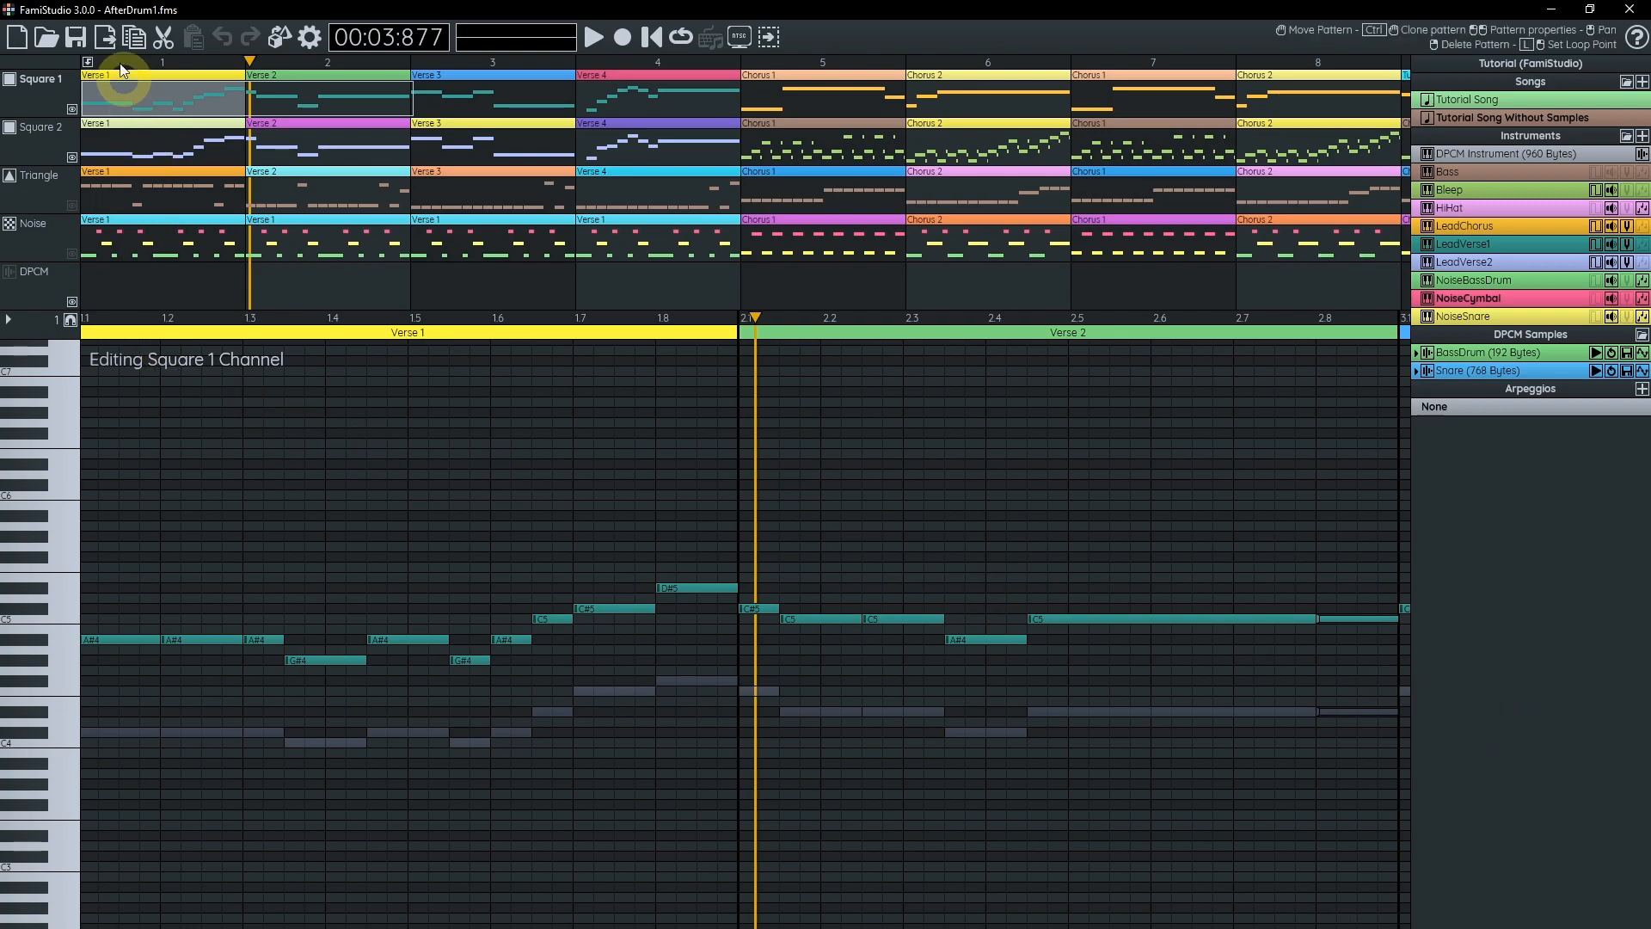
- Review the WAV / MP3 and Video export settings without exporting
left_click(105, 37)
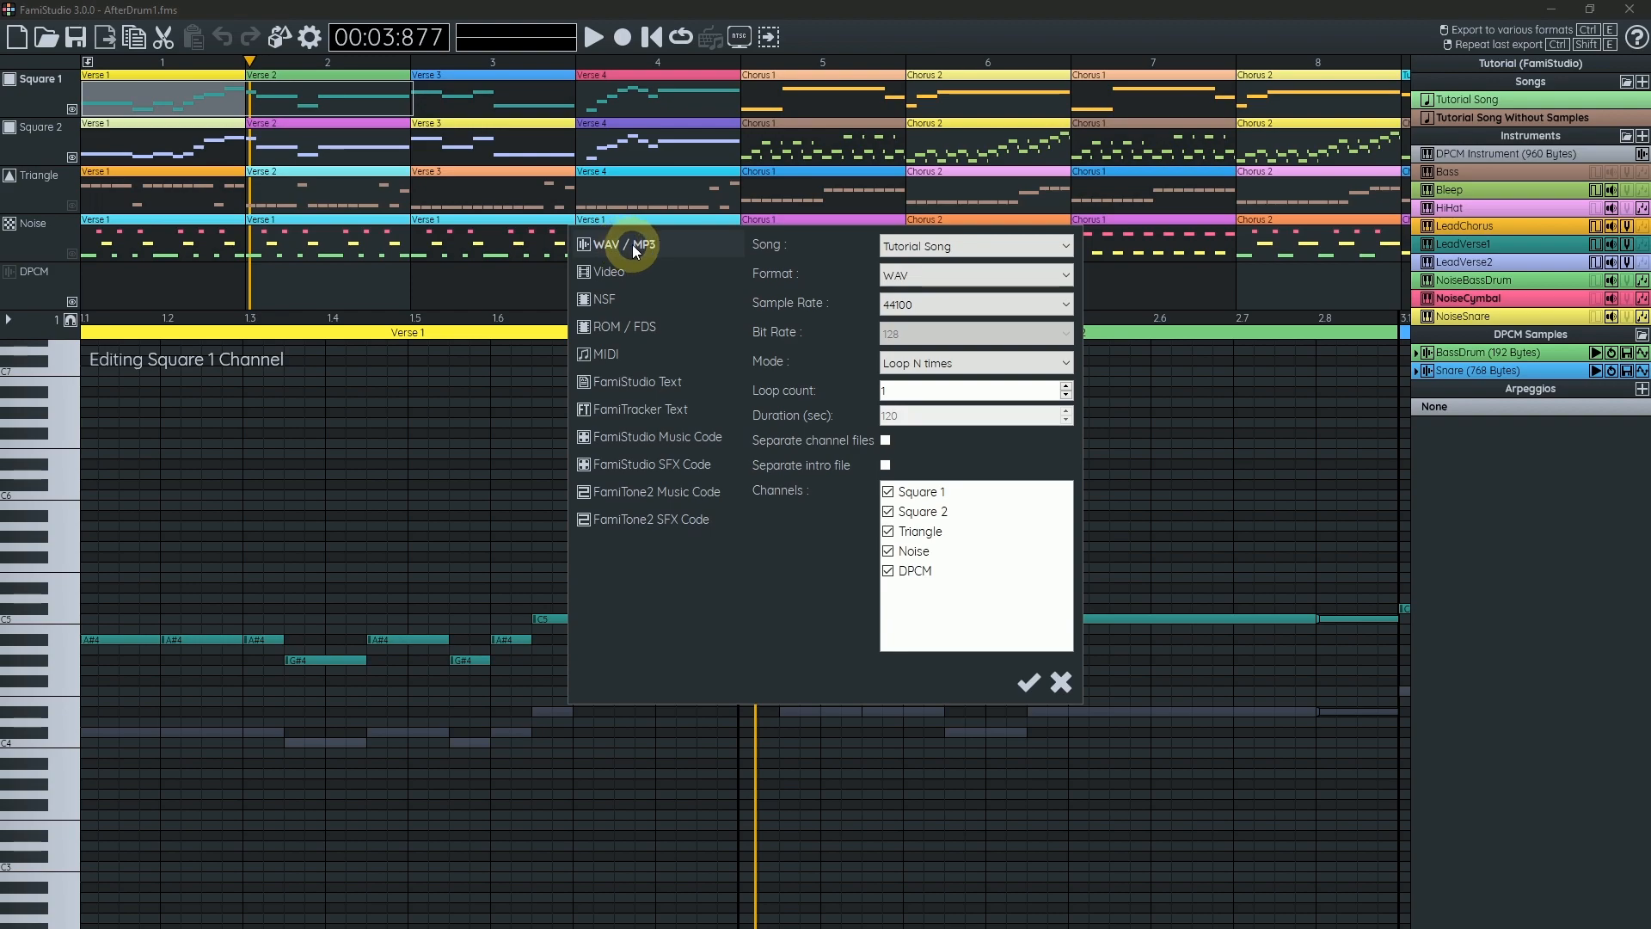
left_click(628, 272)
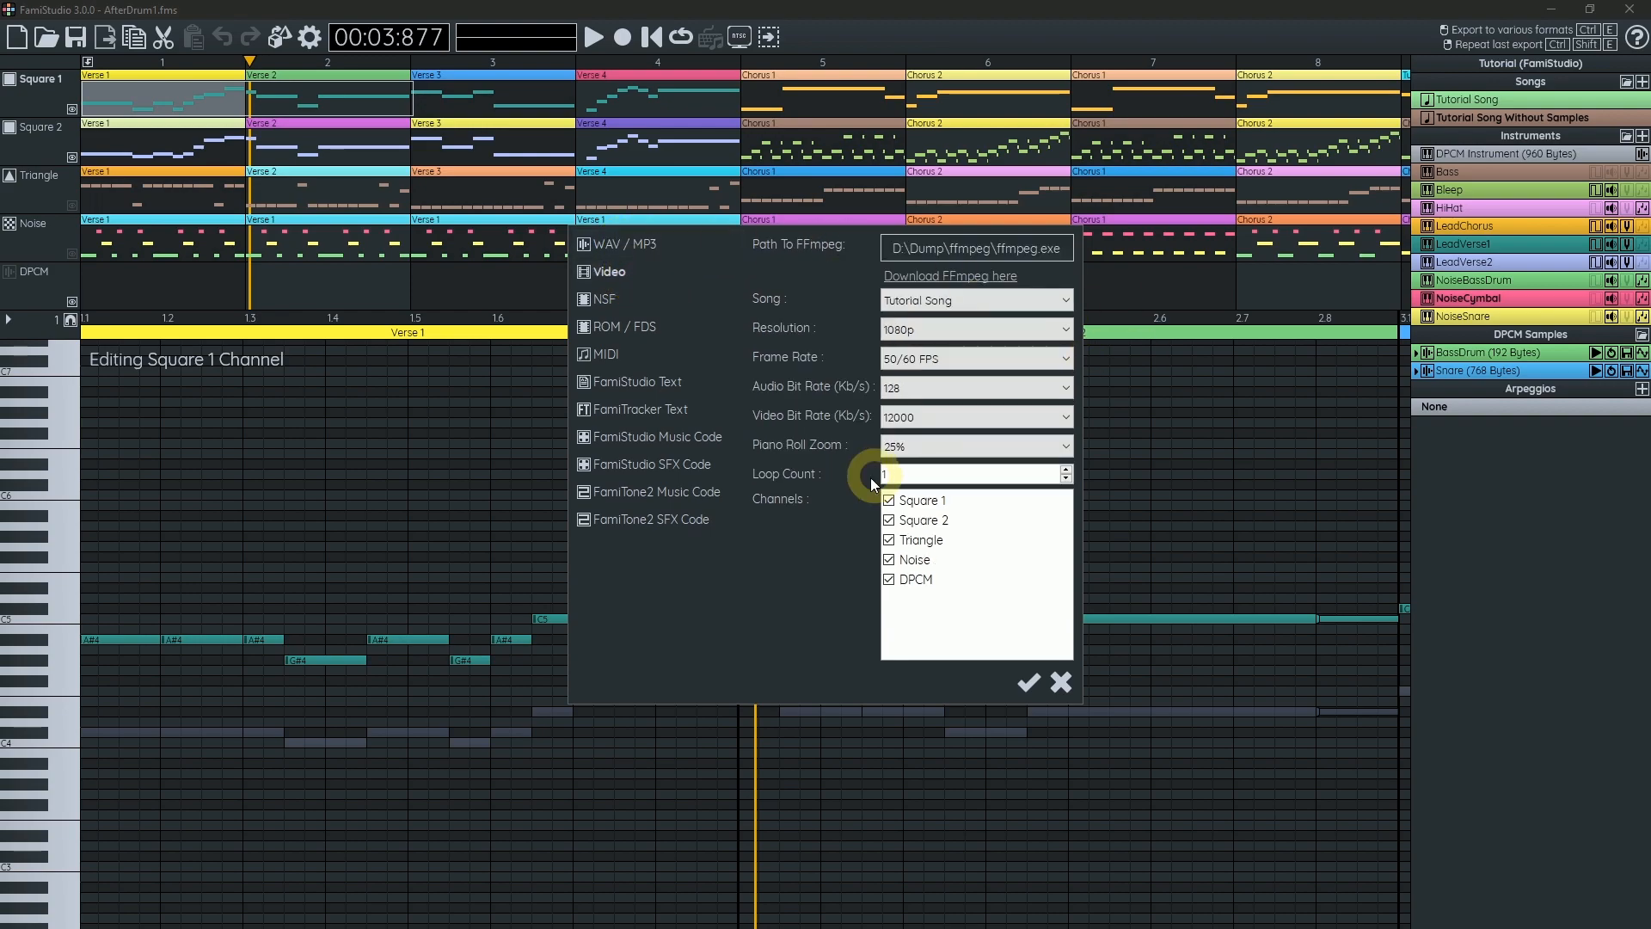
key("Escape")
- Switch to the video player and watch part of the exported song video in full screen, then pause it
left_click_drag(877, 15, 618, 59)
double_click(1489, 667)
left_click(1000, 583)
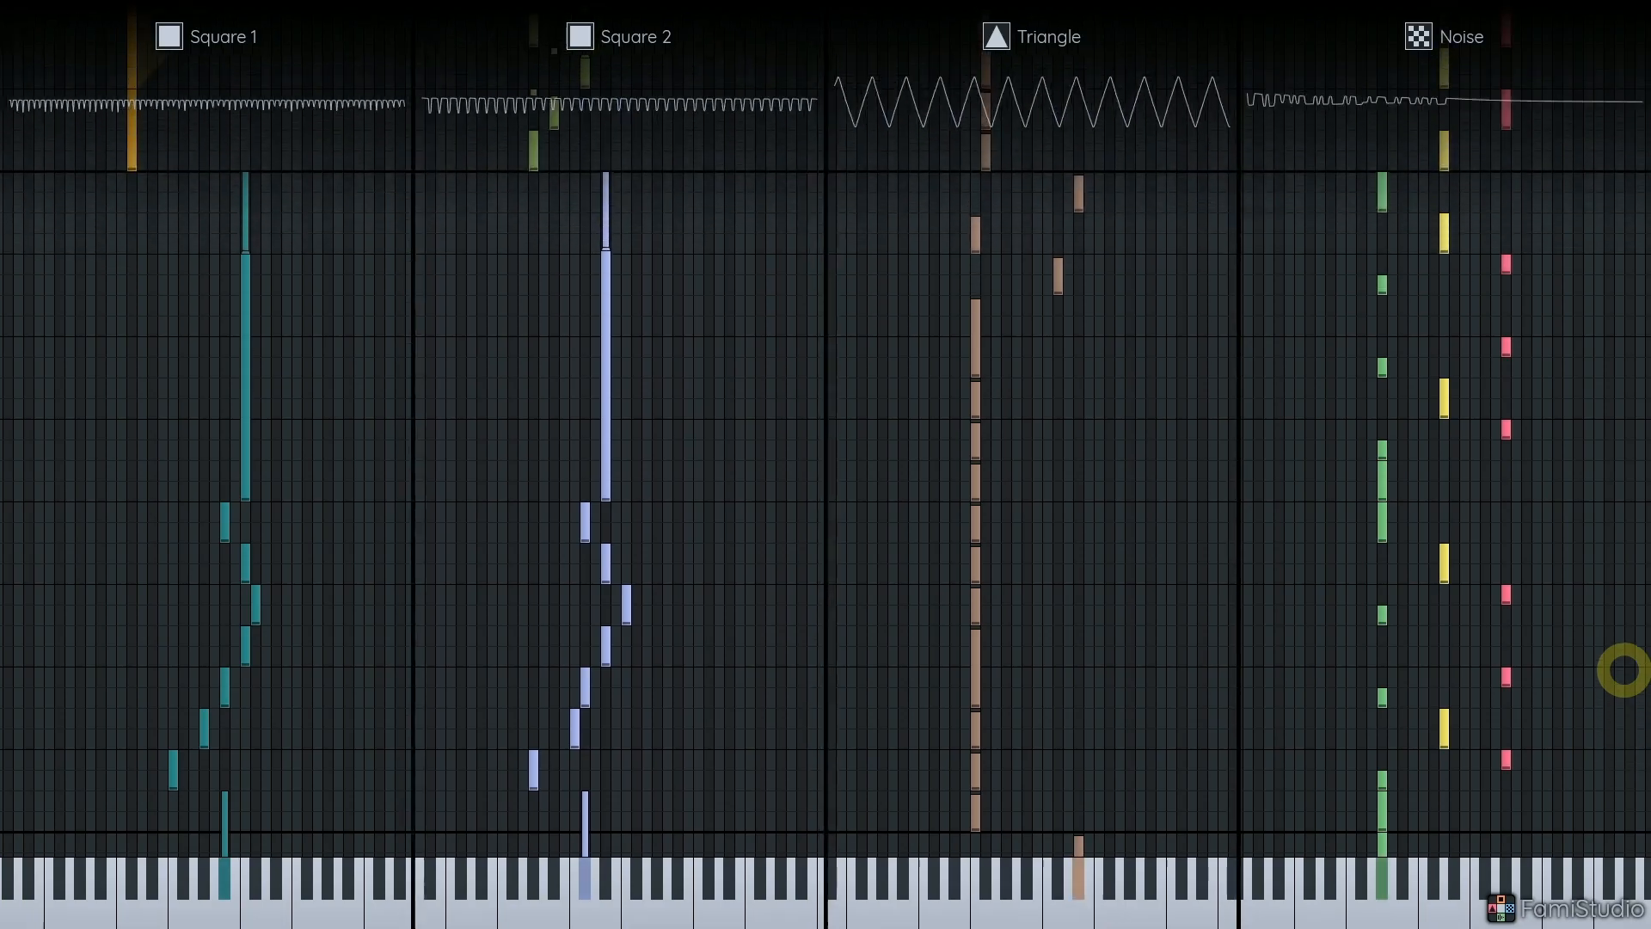
double_click(1624, 671)
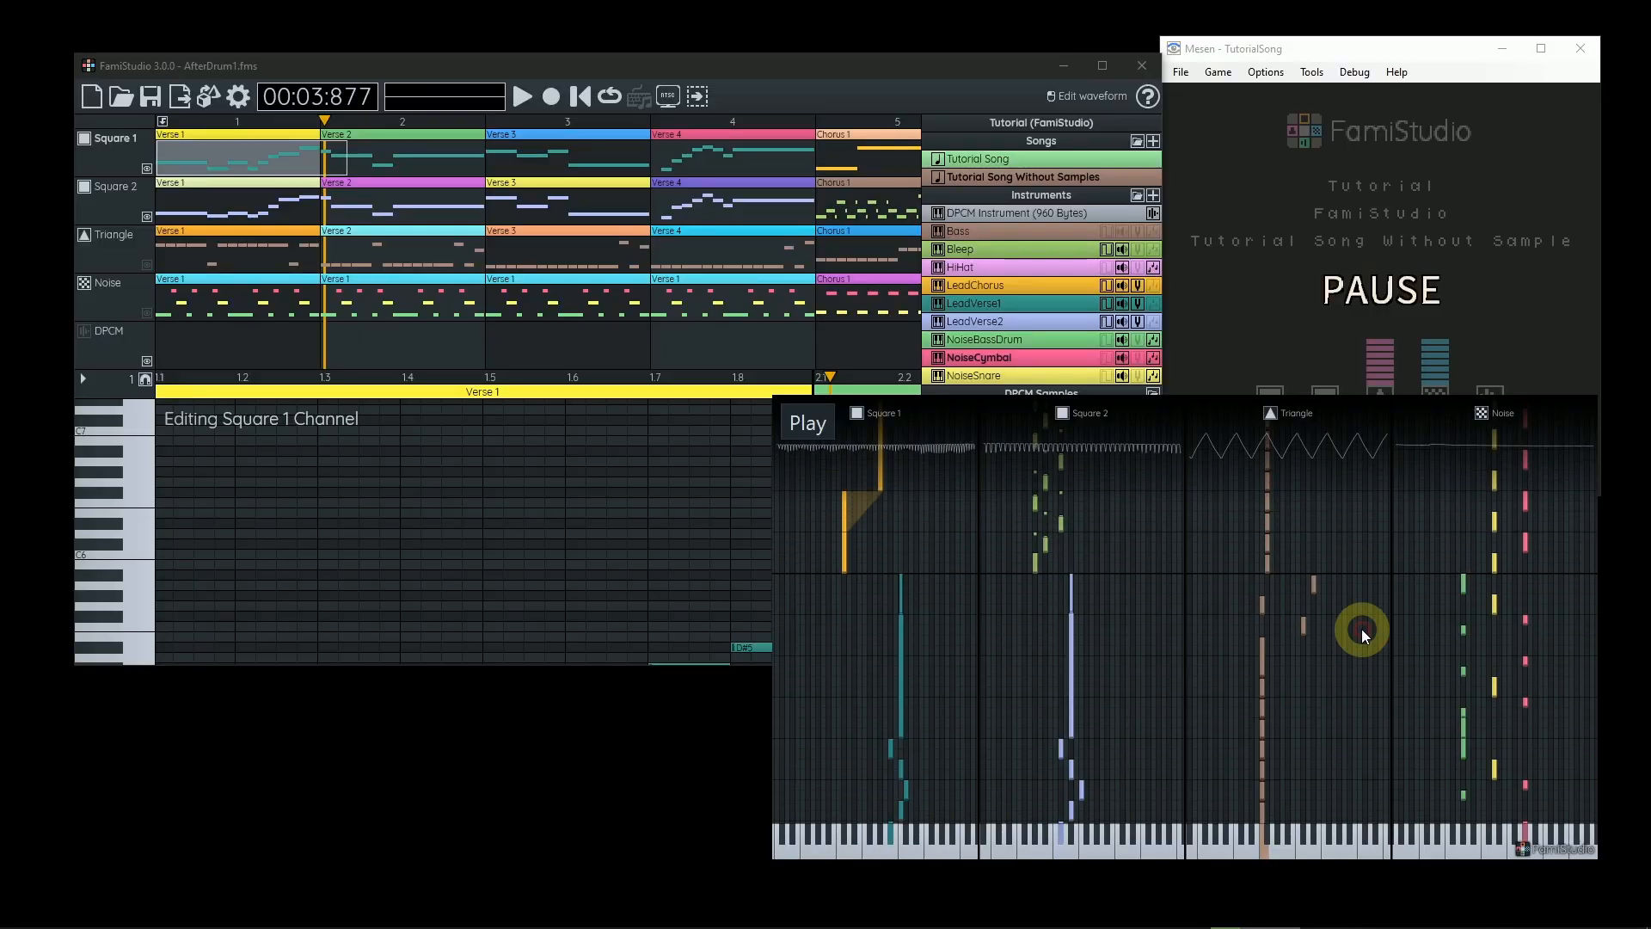
left_click_drag(1362, 629, 1387, 680)
left_click(1375, 672)
- Return to FamiStudio in a maximized window and review the ROM / FDS export settings without exporting
left_click_drag(473, 56, 439, 53)
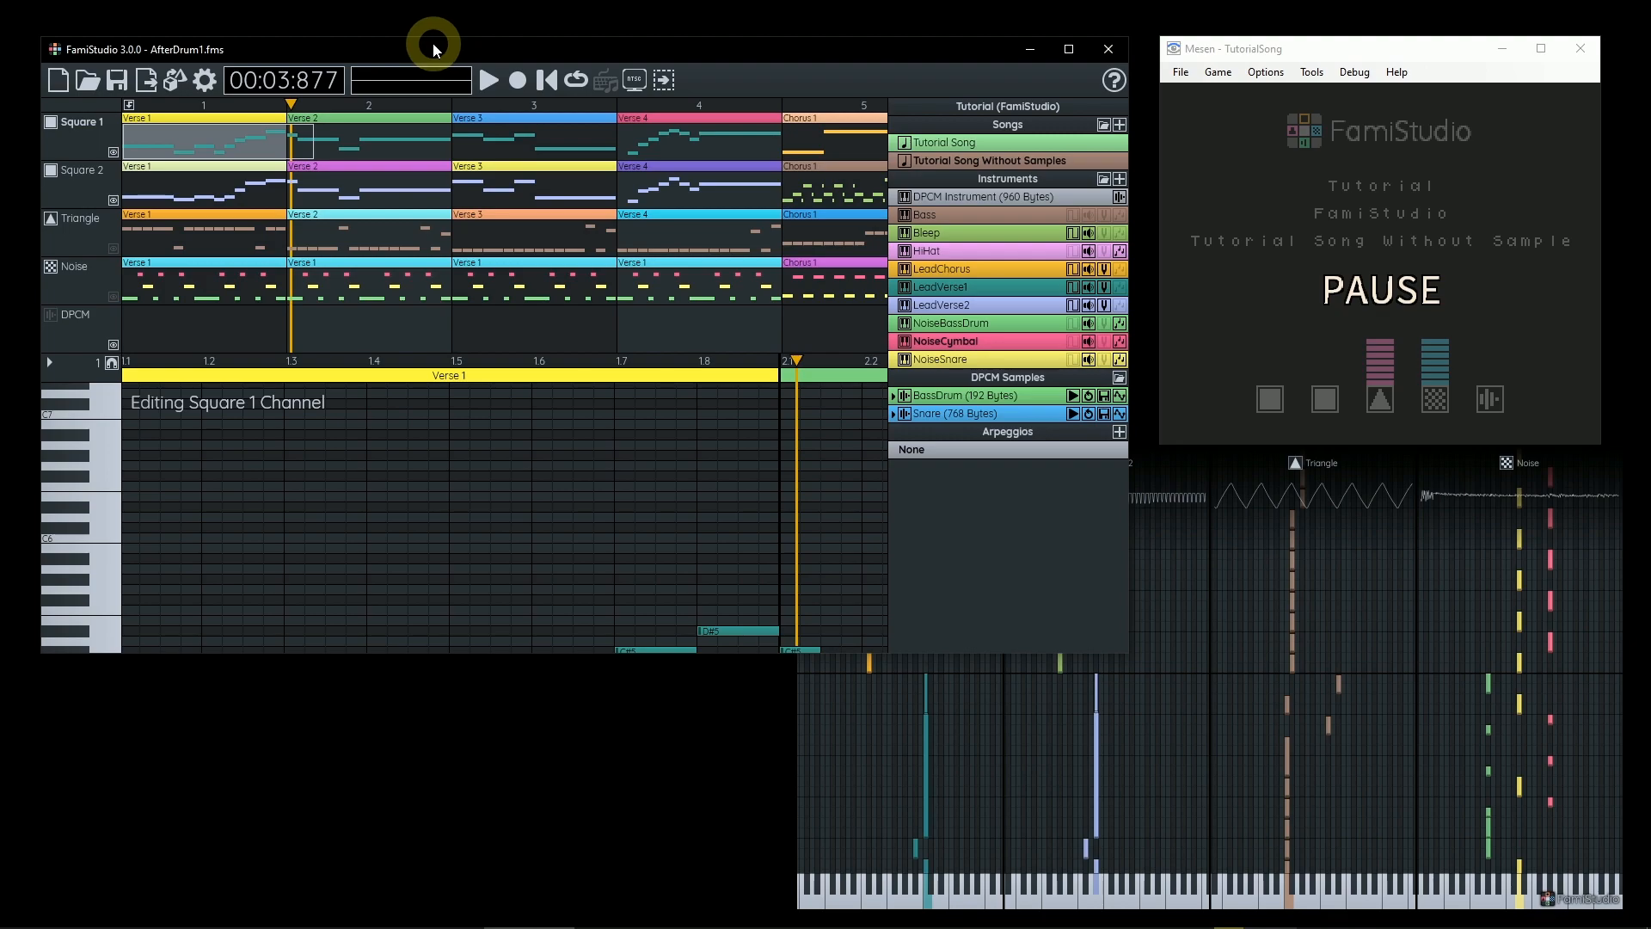
double_click(159, 57)
left_click(112, 39)
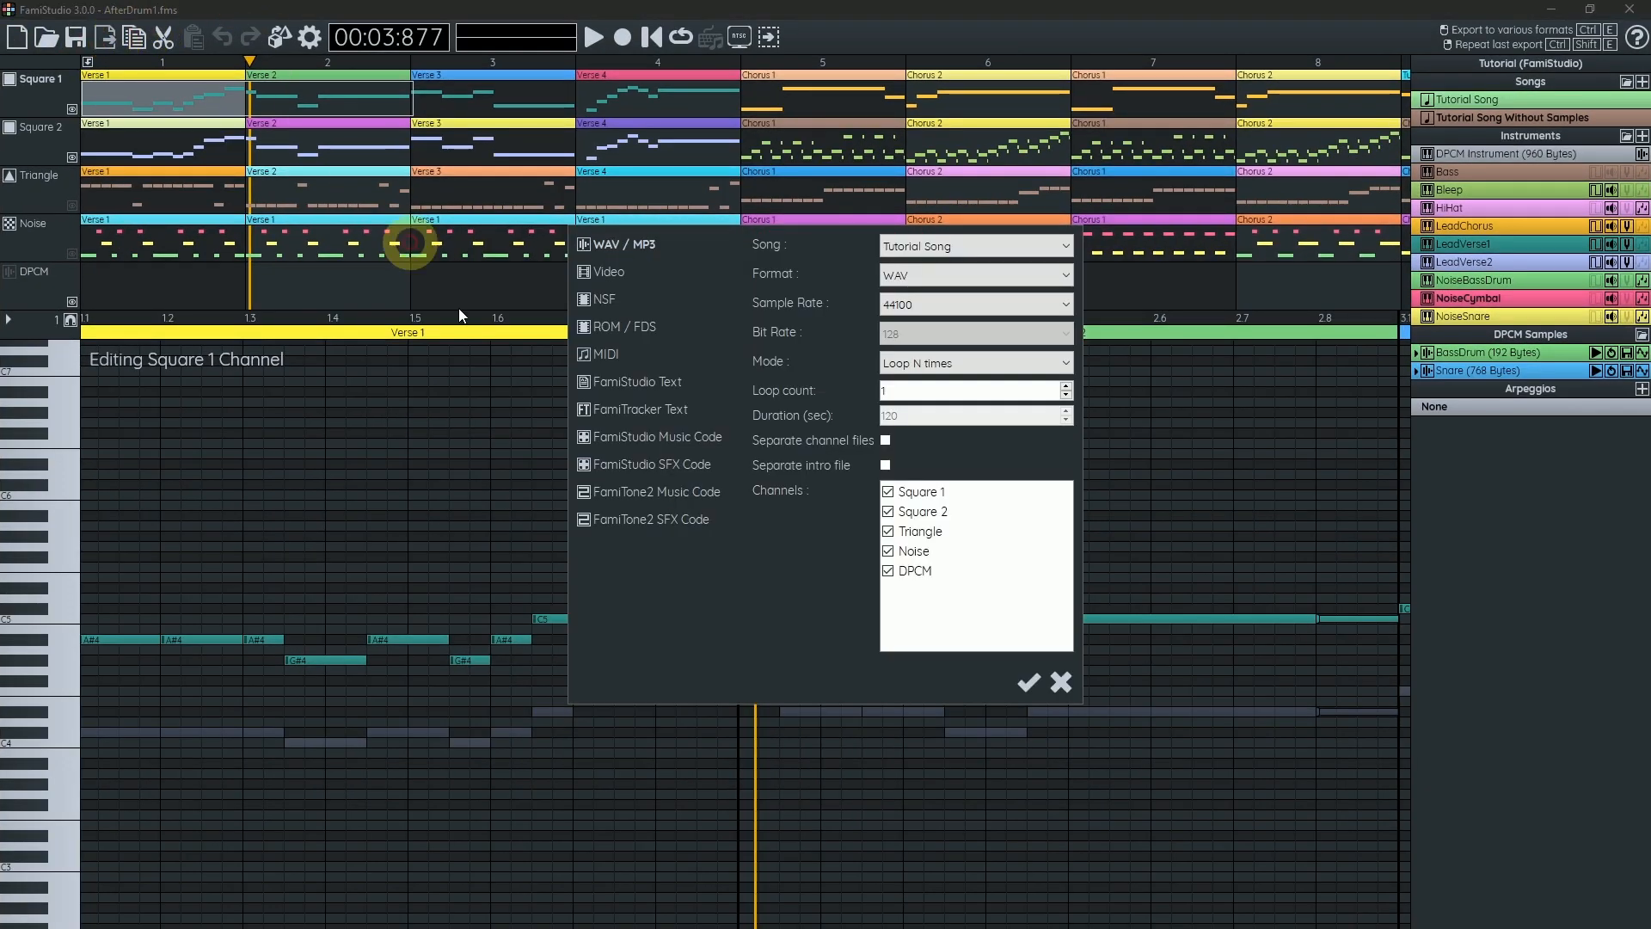
left_click(661, 334)
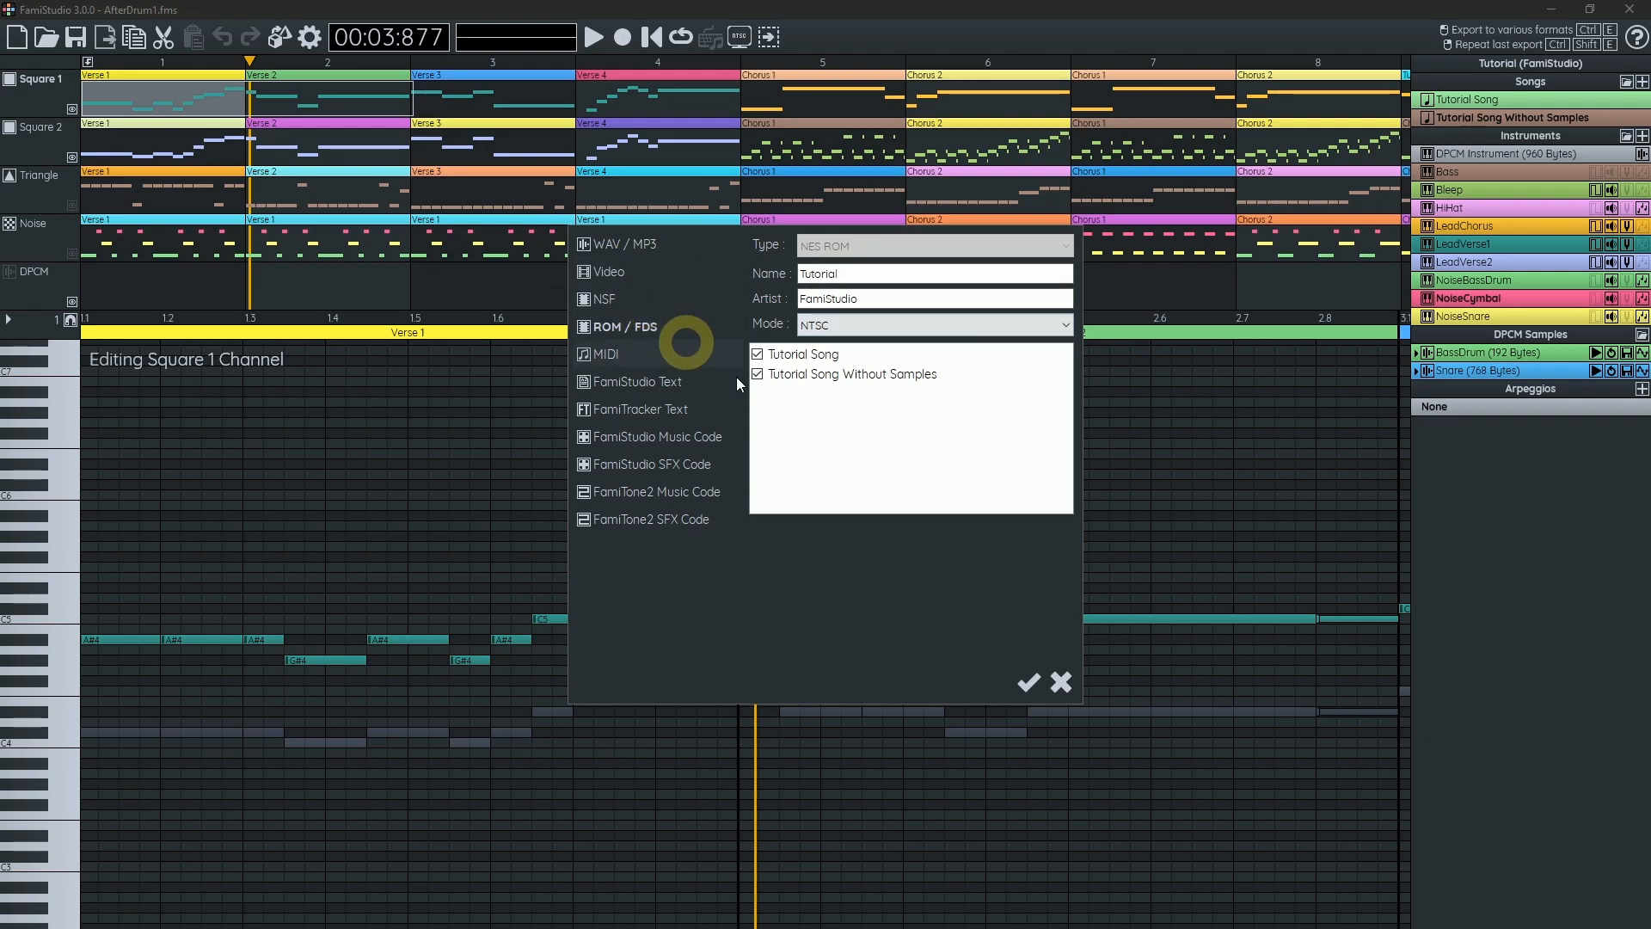
left_click(1061, 682)
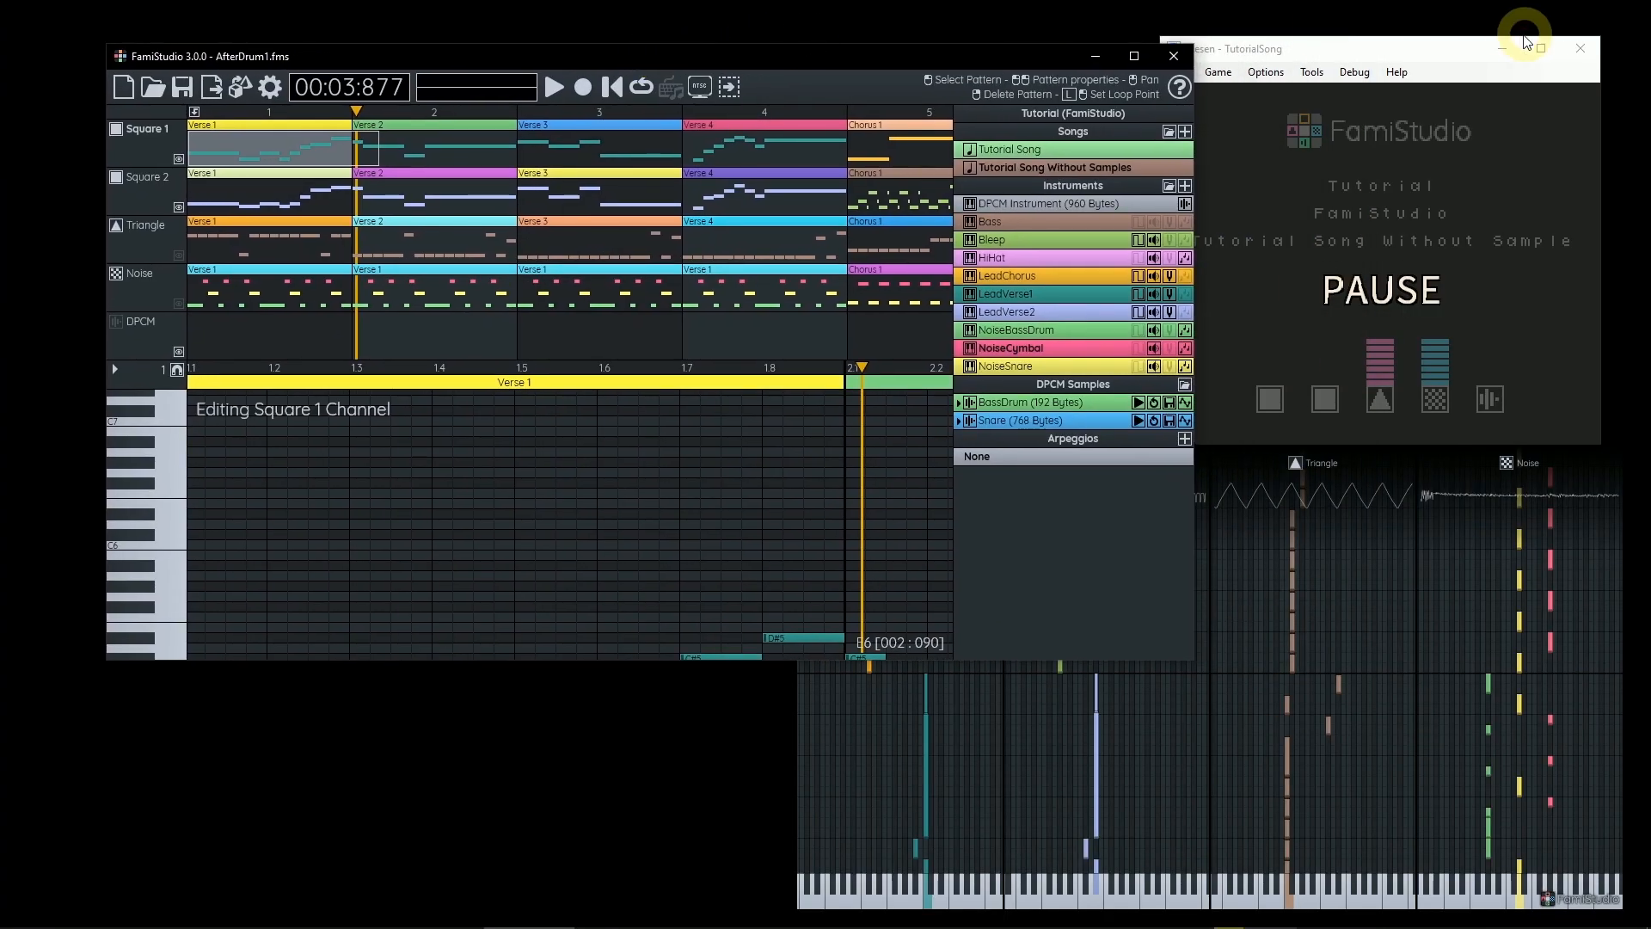
- Switch to the Mesen emulator and briefly run the exported TutorialSong ROM before pausing it
left_click_drag(1445, 52, 1440, 77)
key("Escape")
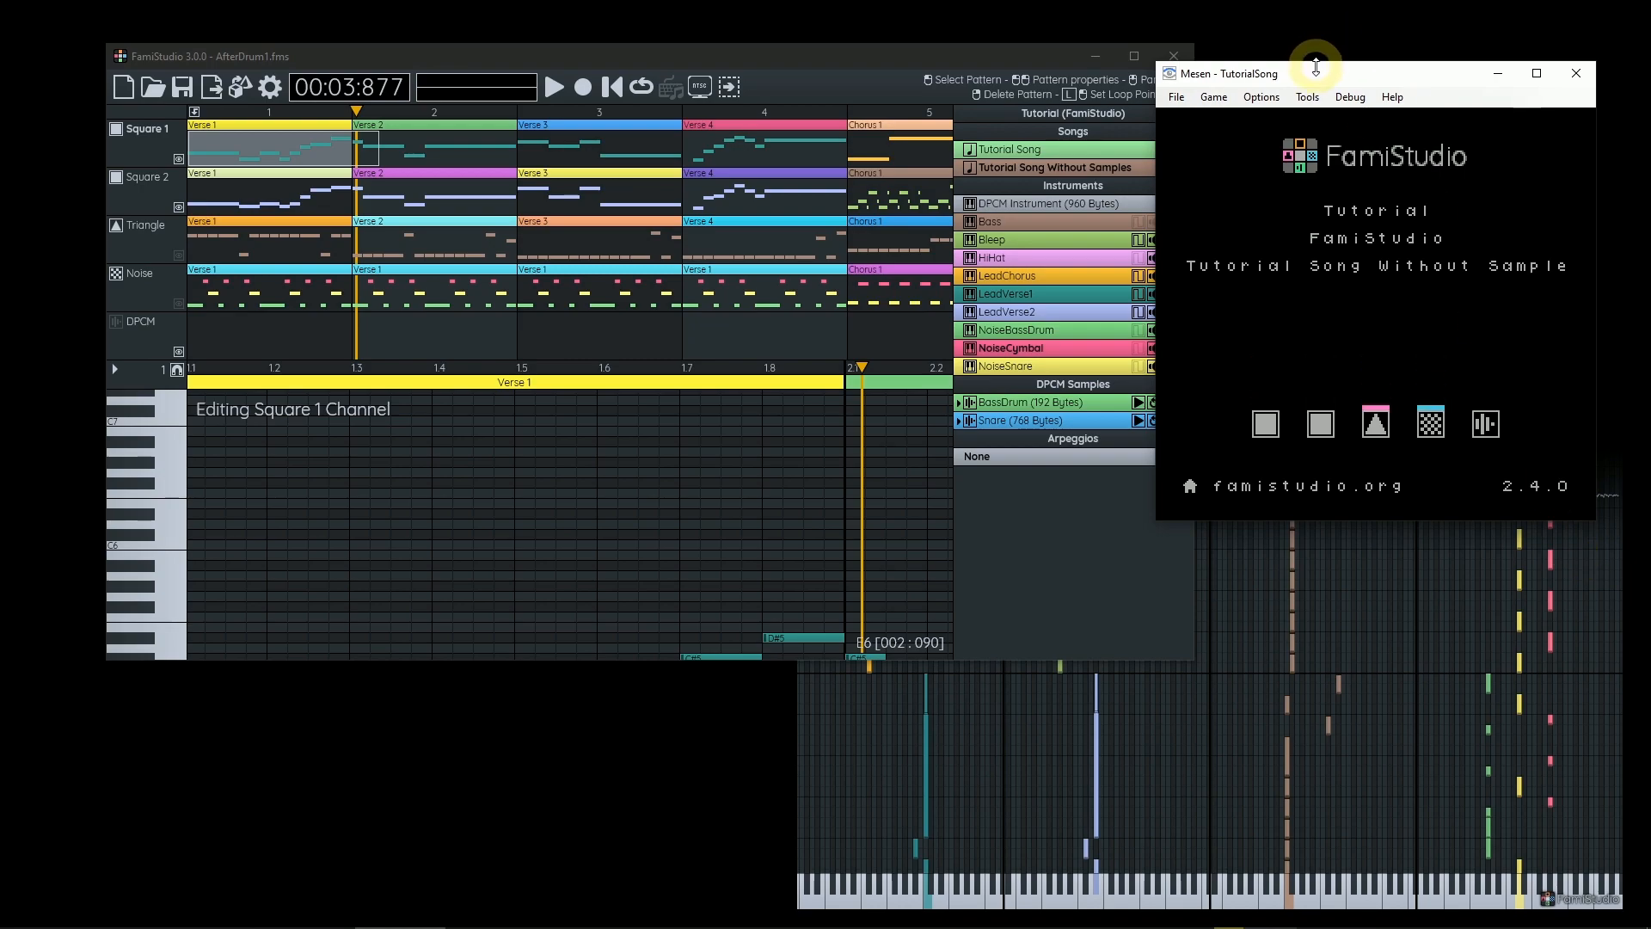
left_click_drag(1315, 64, 1310, 101)
key("Escape")
- Switch back to a maximized FamiStudio and review the MIDI export settings without exporting
left_click(462, 60)
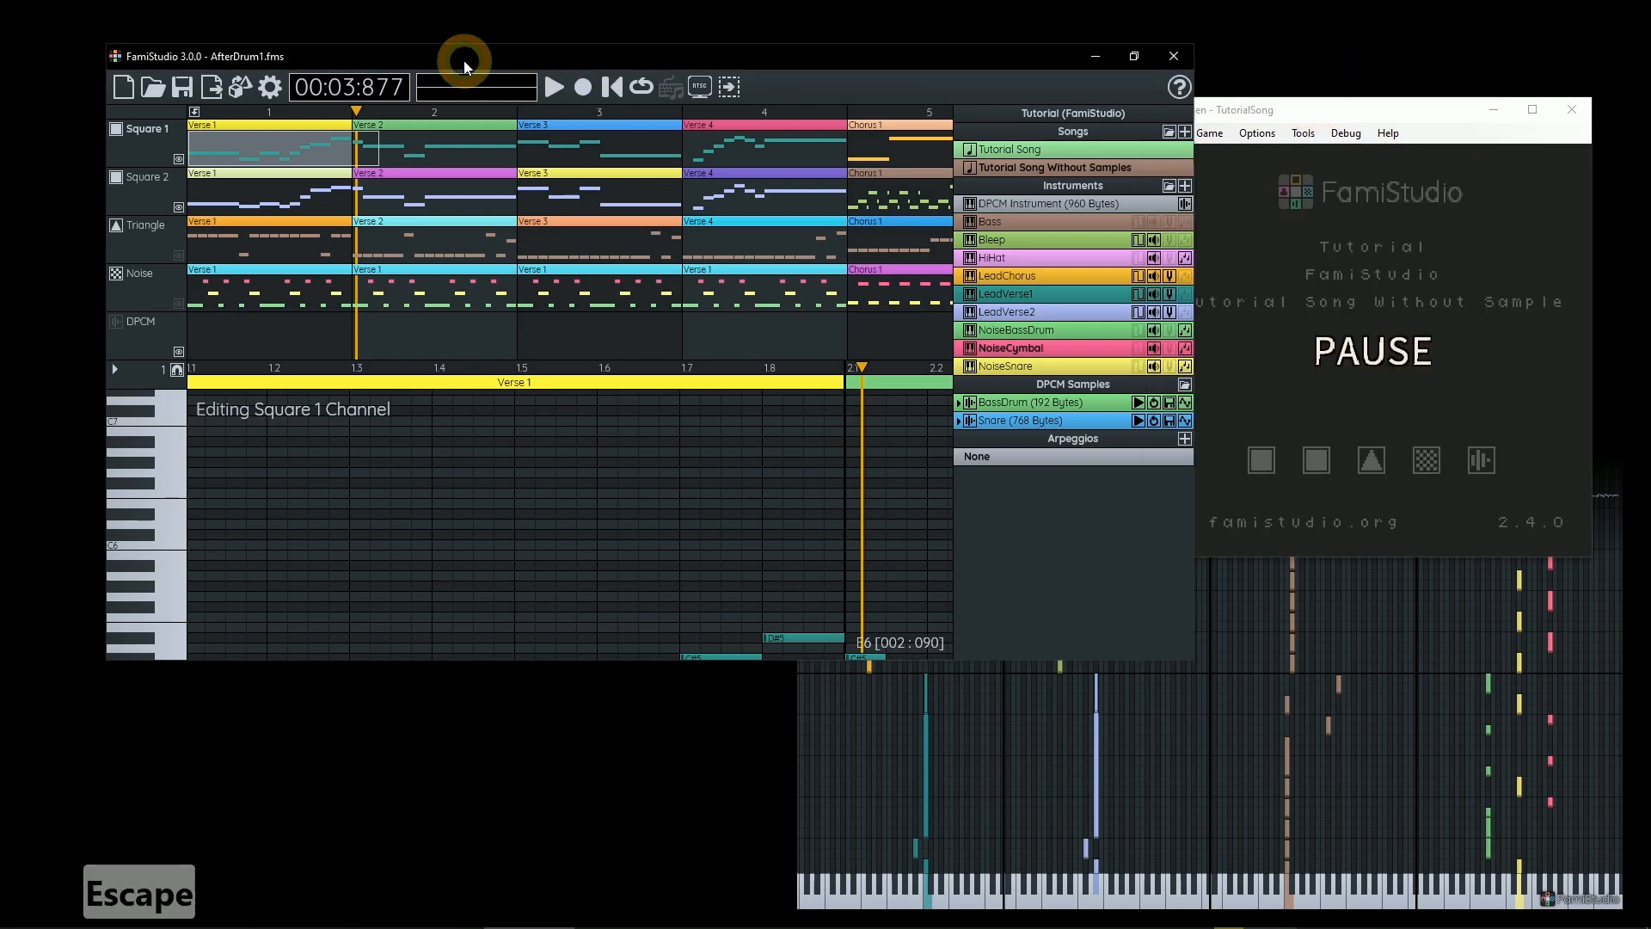
double_click(463, 60)
left_click(104, 37)
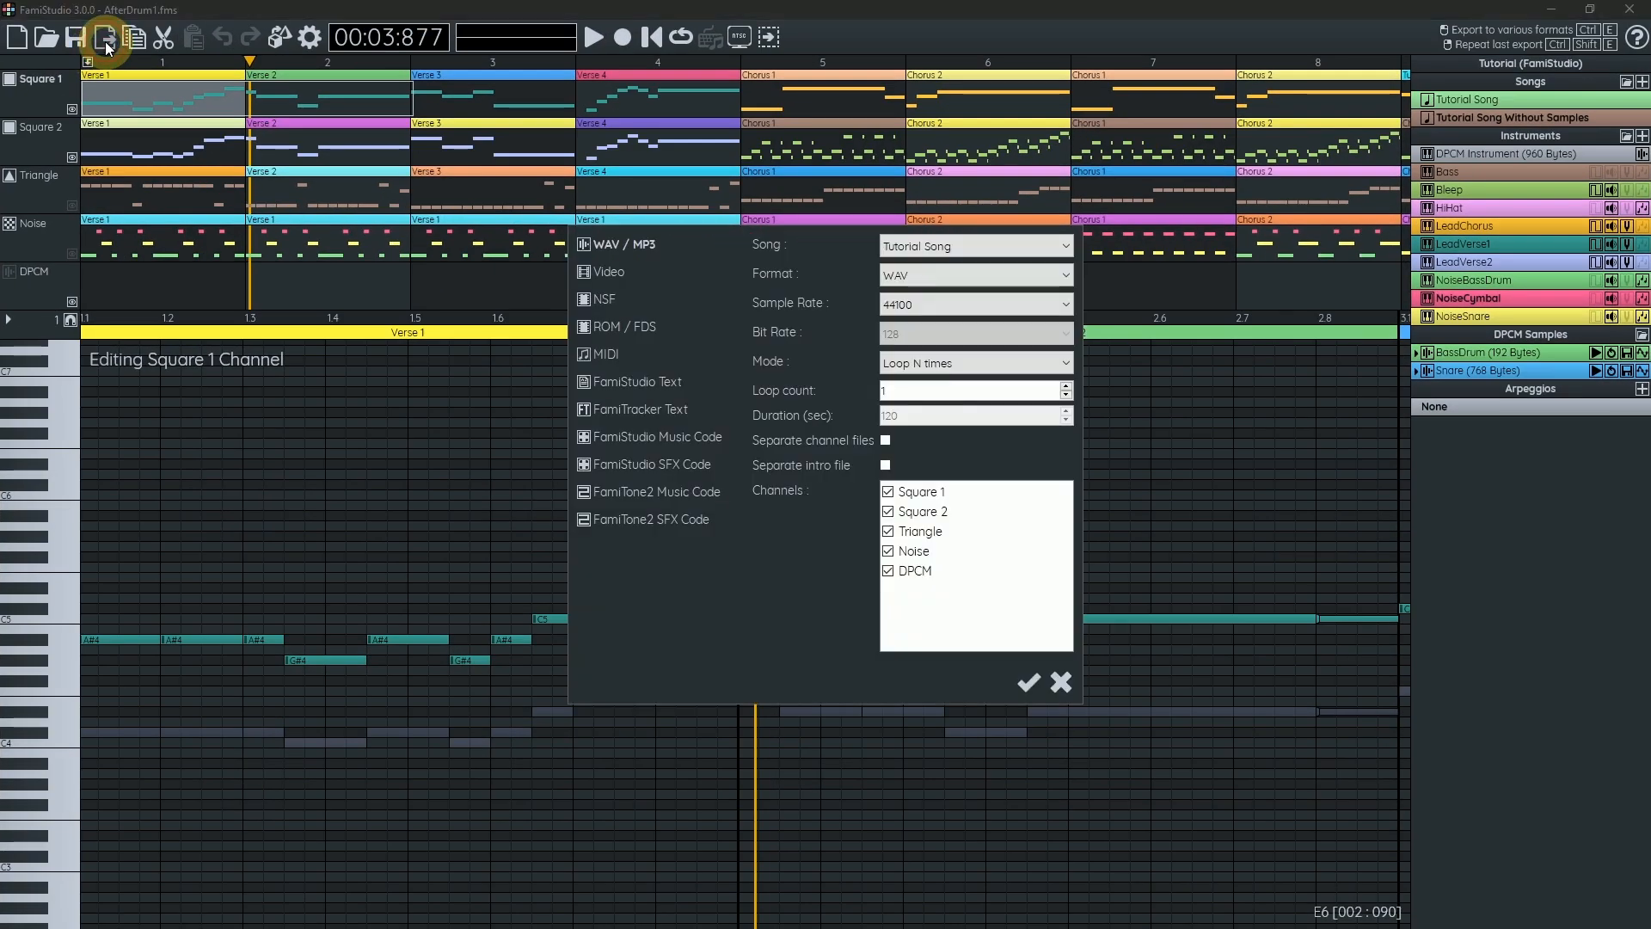
left_click(648, 357)
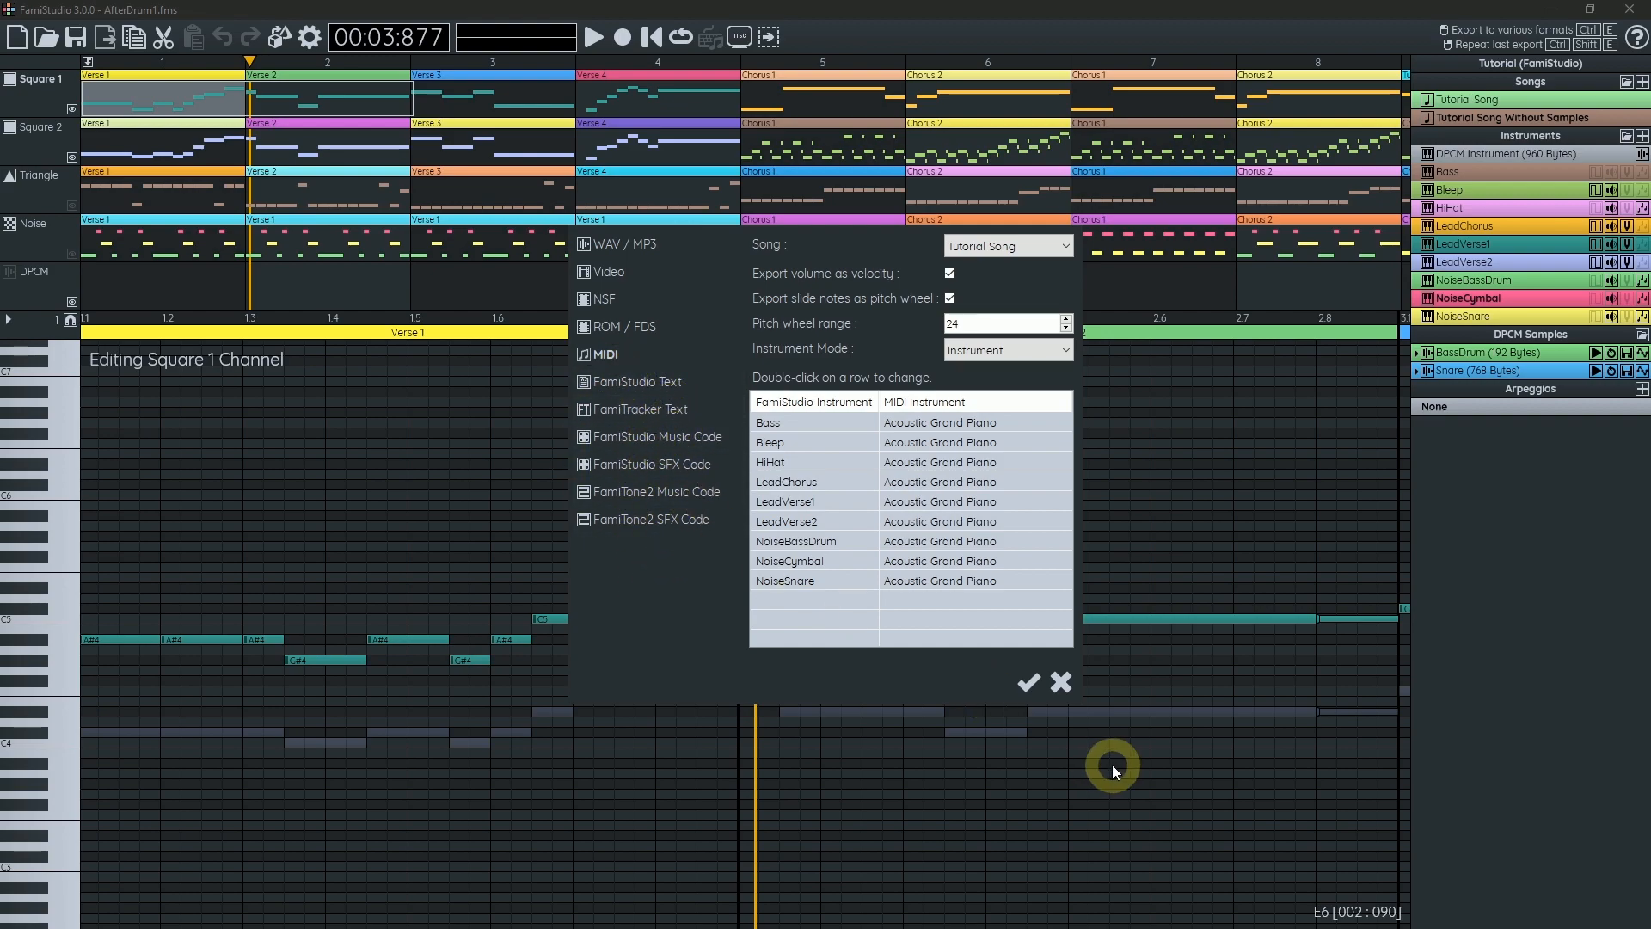
left_click(1060, 685)
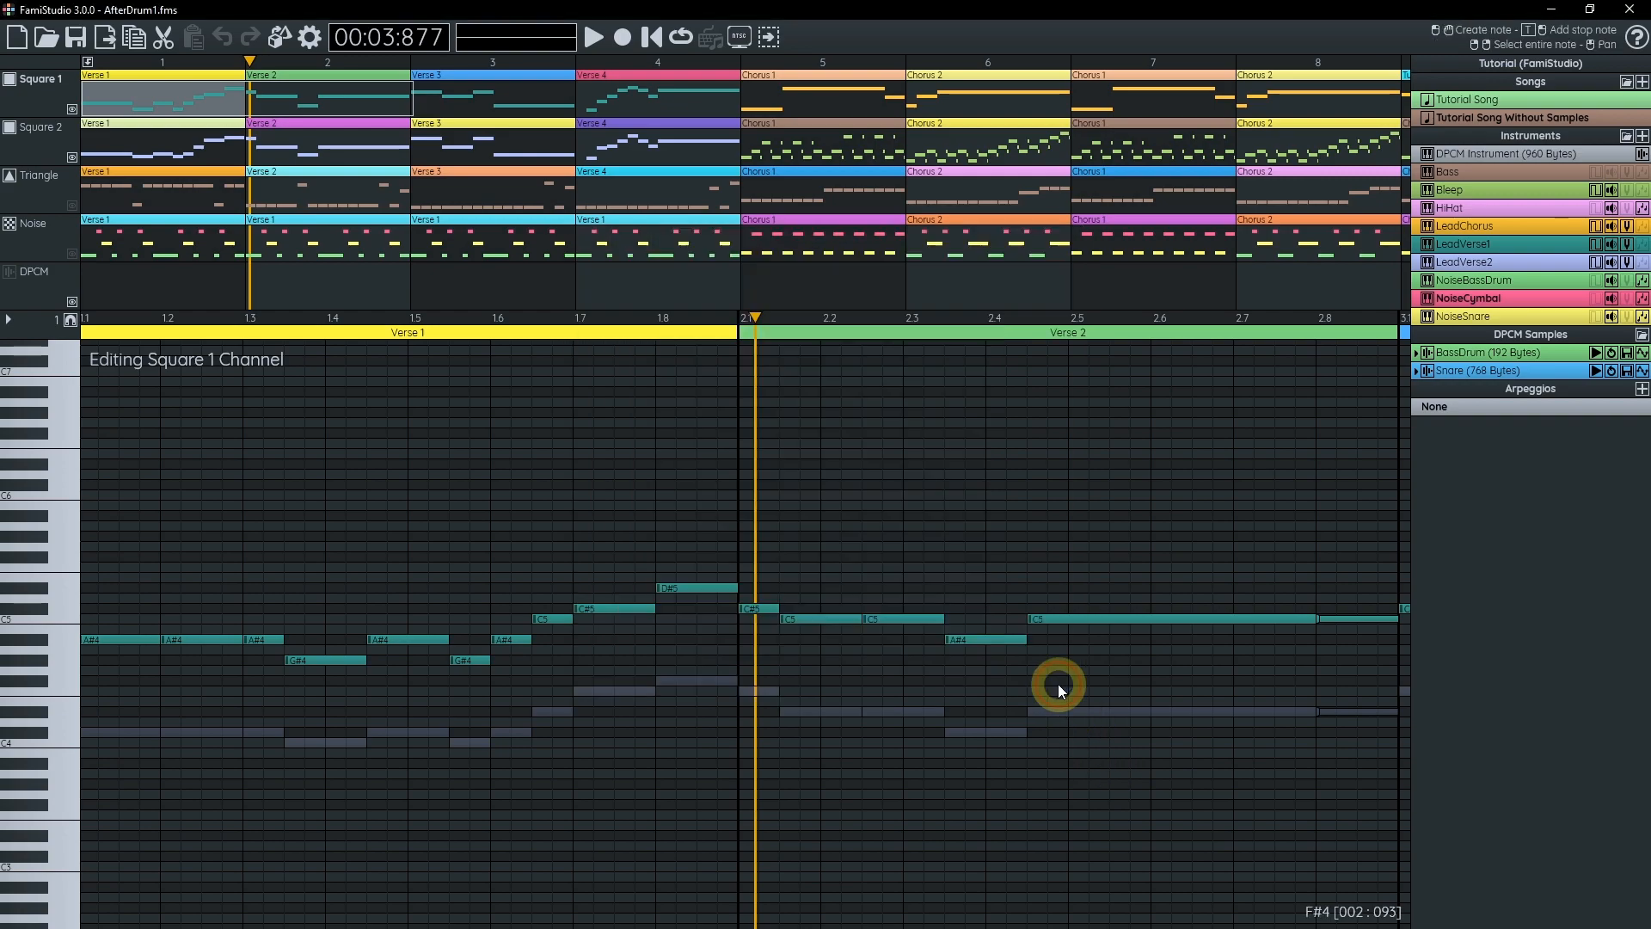